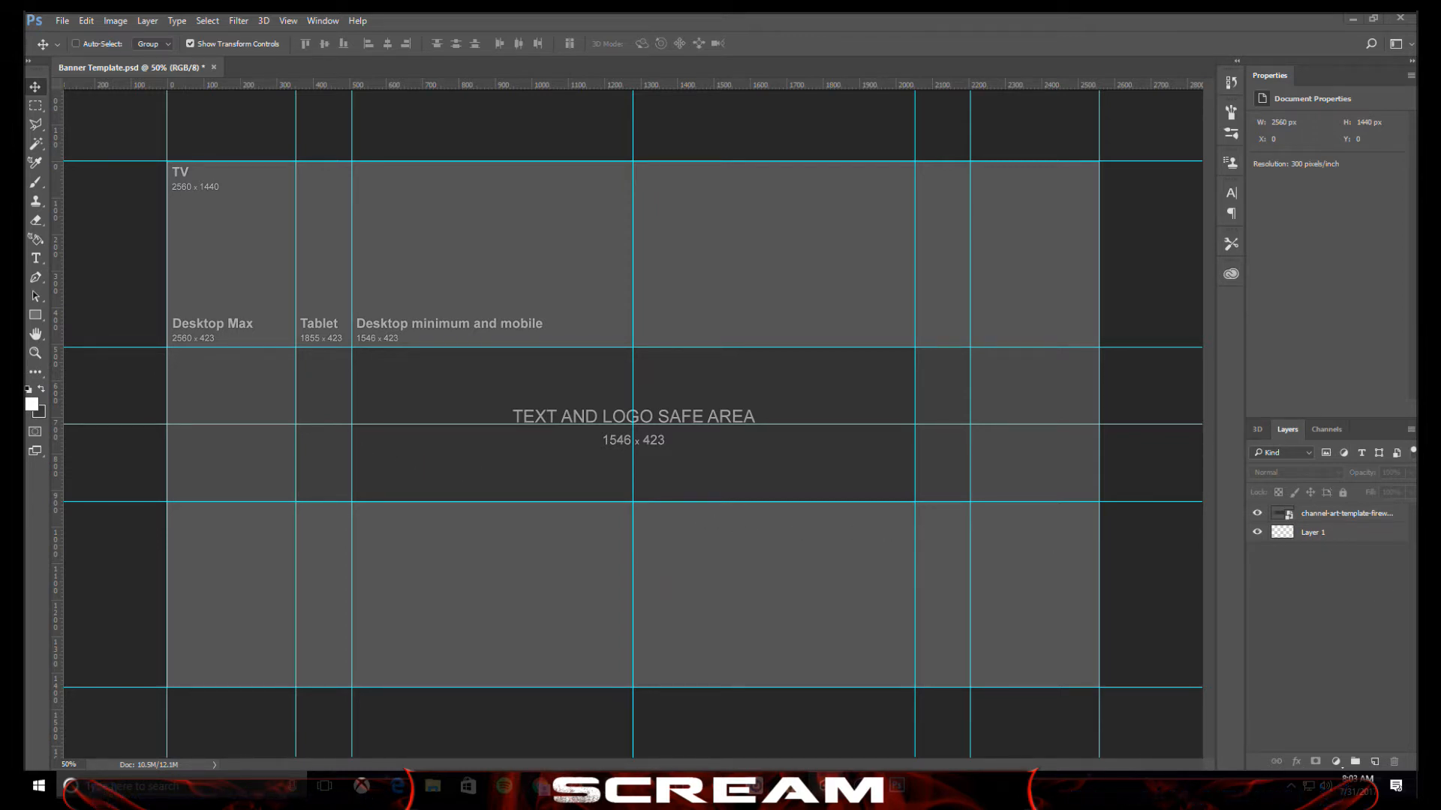
- Delete the channel-art-template-fireworks guide image layer from the banner document
left_click(1369, 521)
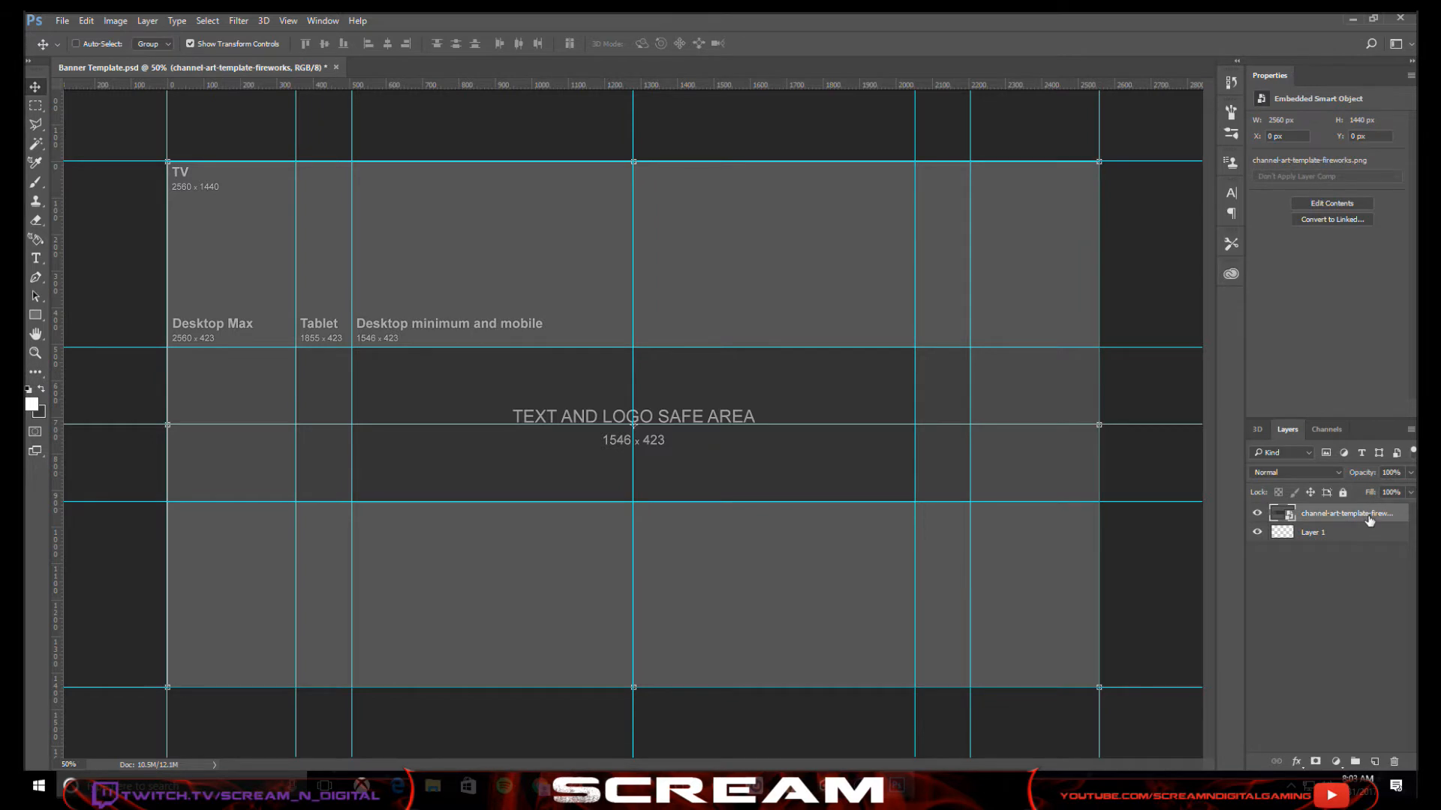
key("Delete")
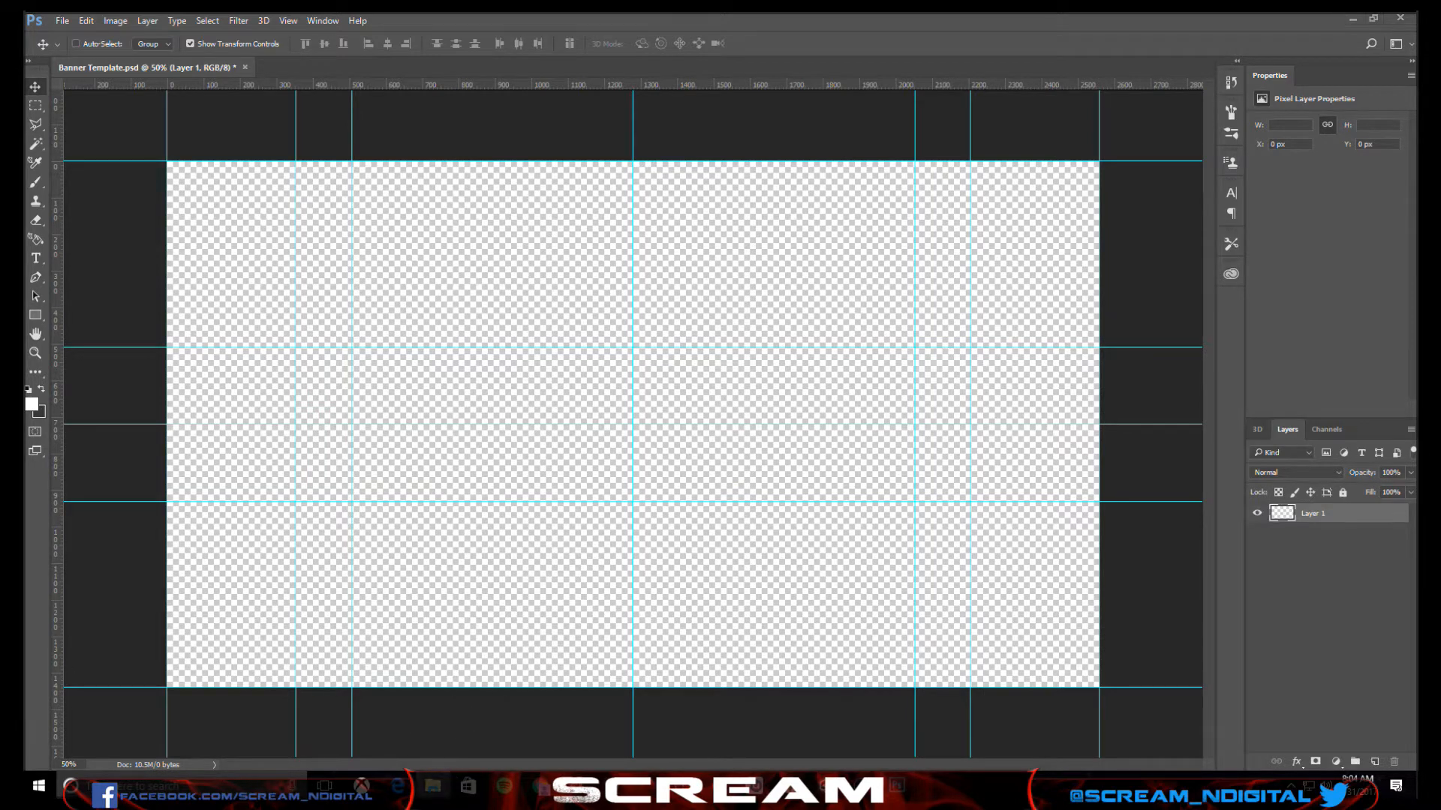
- Place 7M94jC2.jpg from the For Fire folder across the full canvas and rasterize its layer
left_click_drag(25, 337, 929, 56)
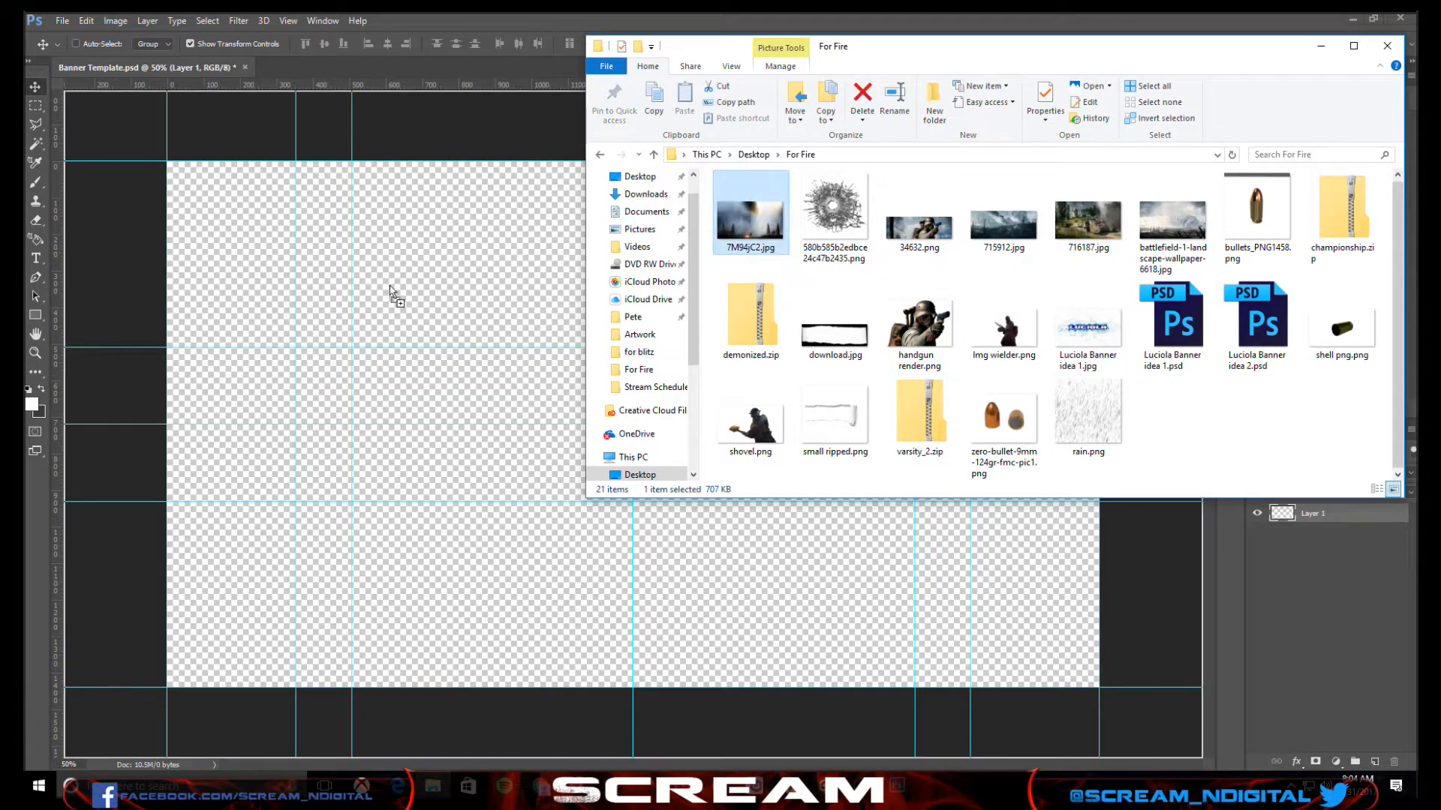
left_click(430, 335)
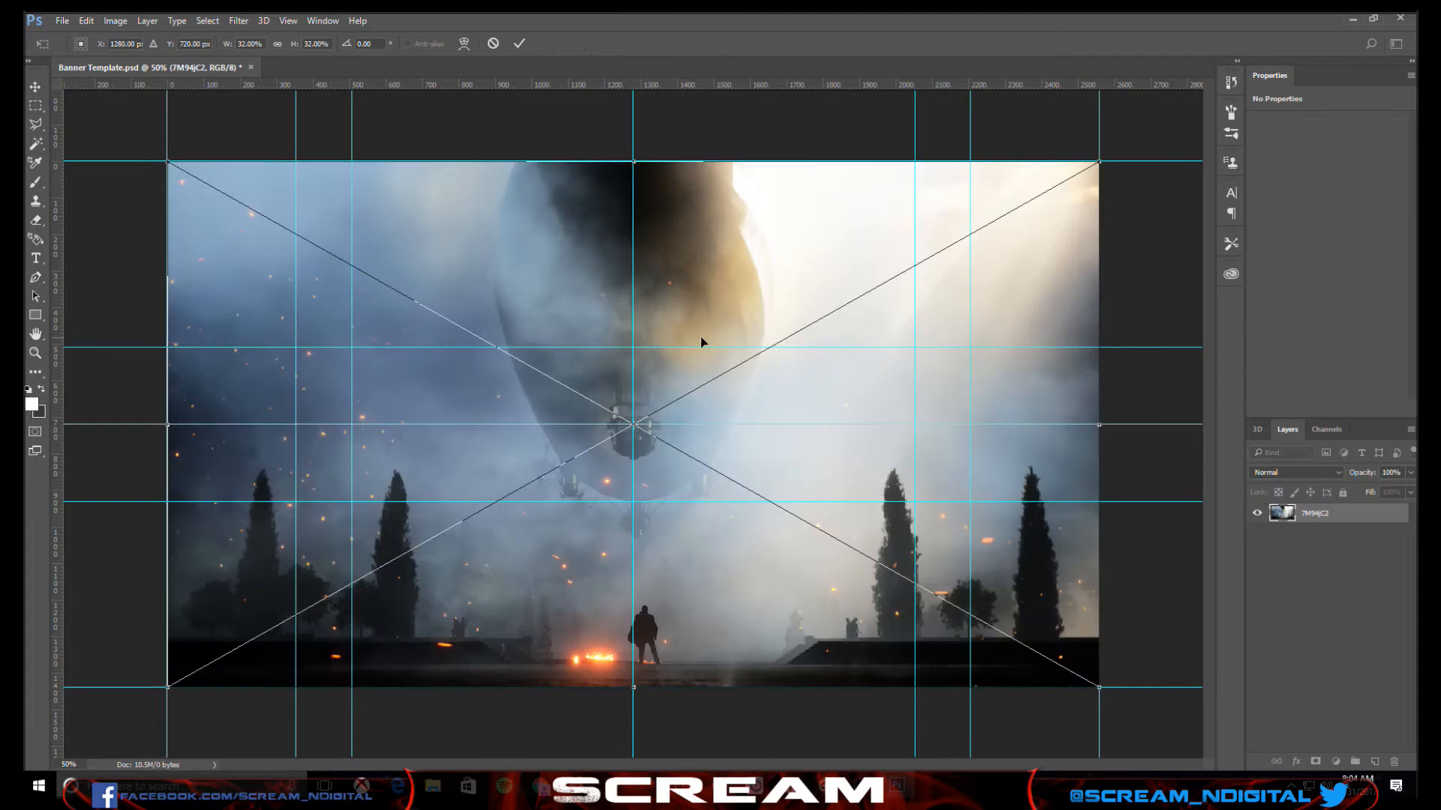
left_click(520, 44)
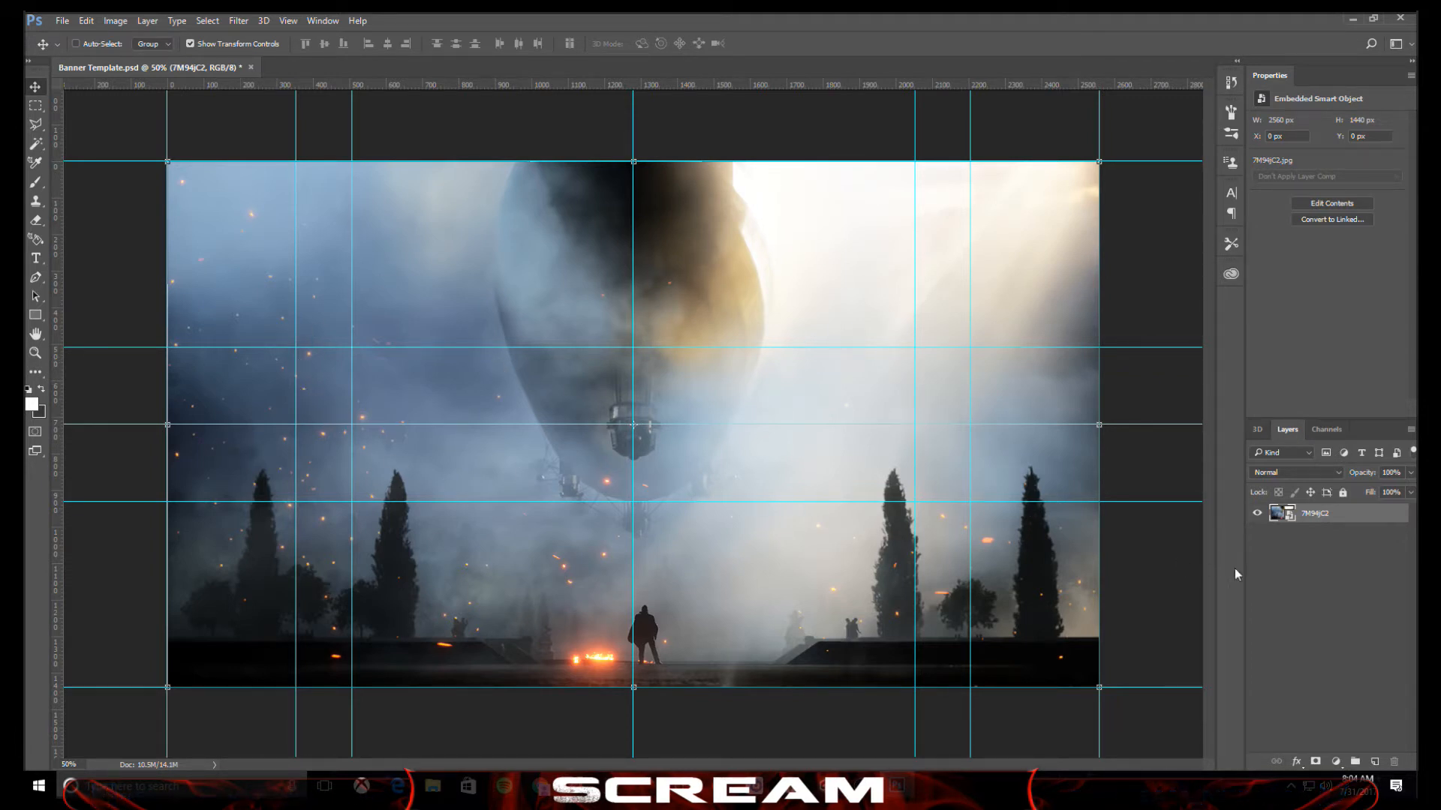
right_click(1319, 516)
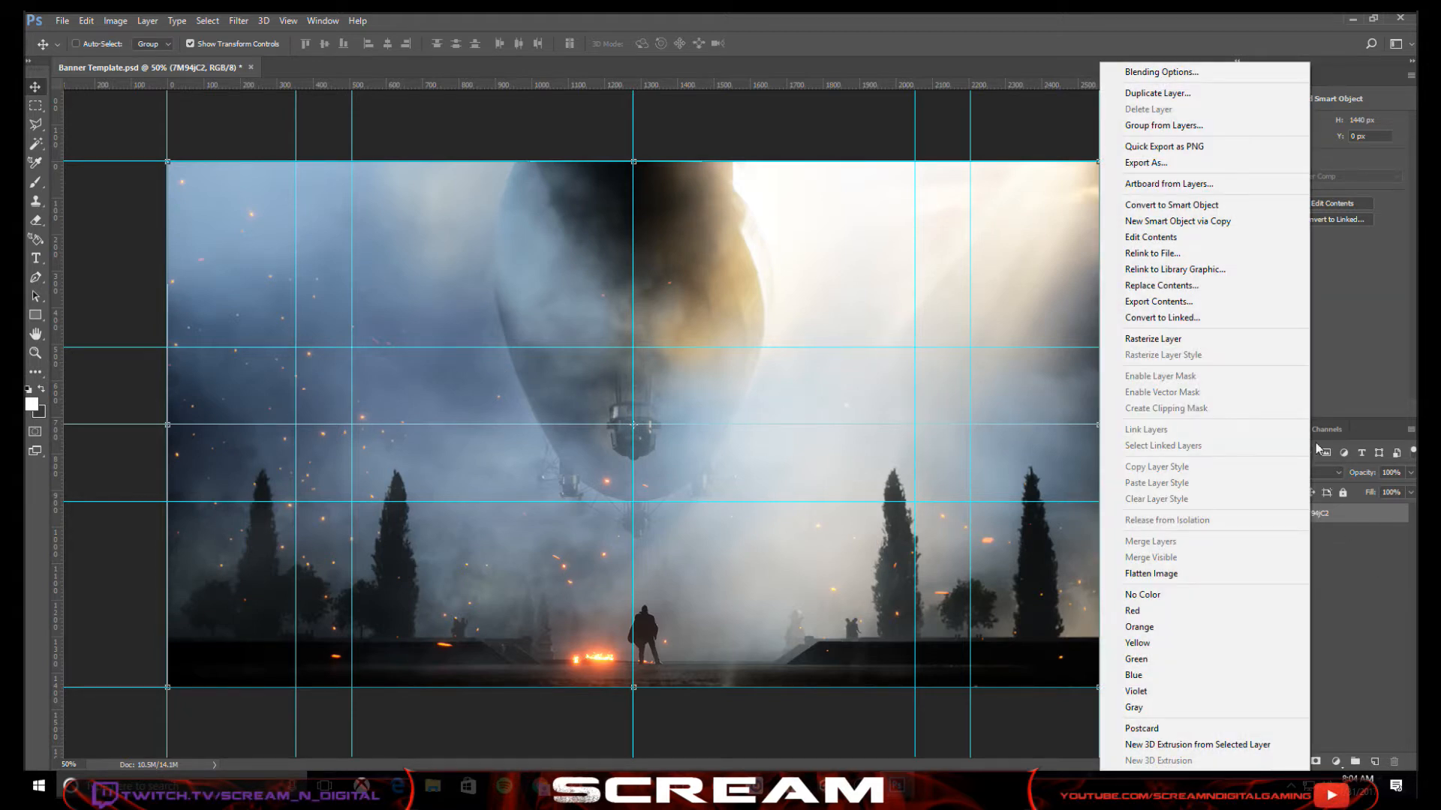
left_click(1153, 338)
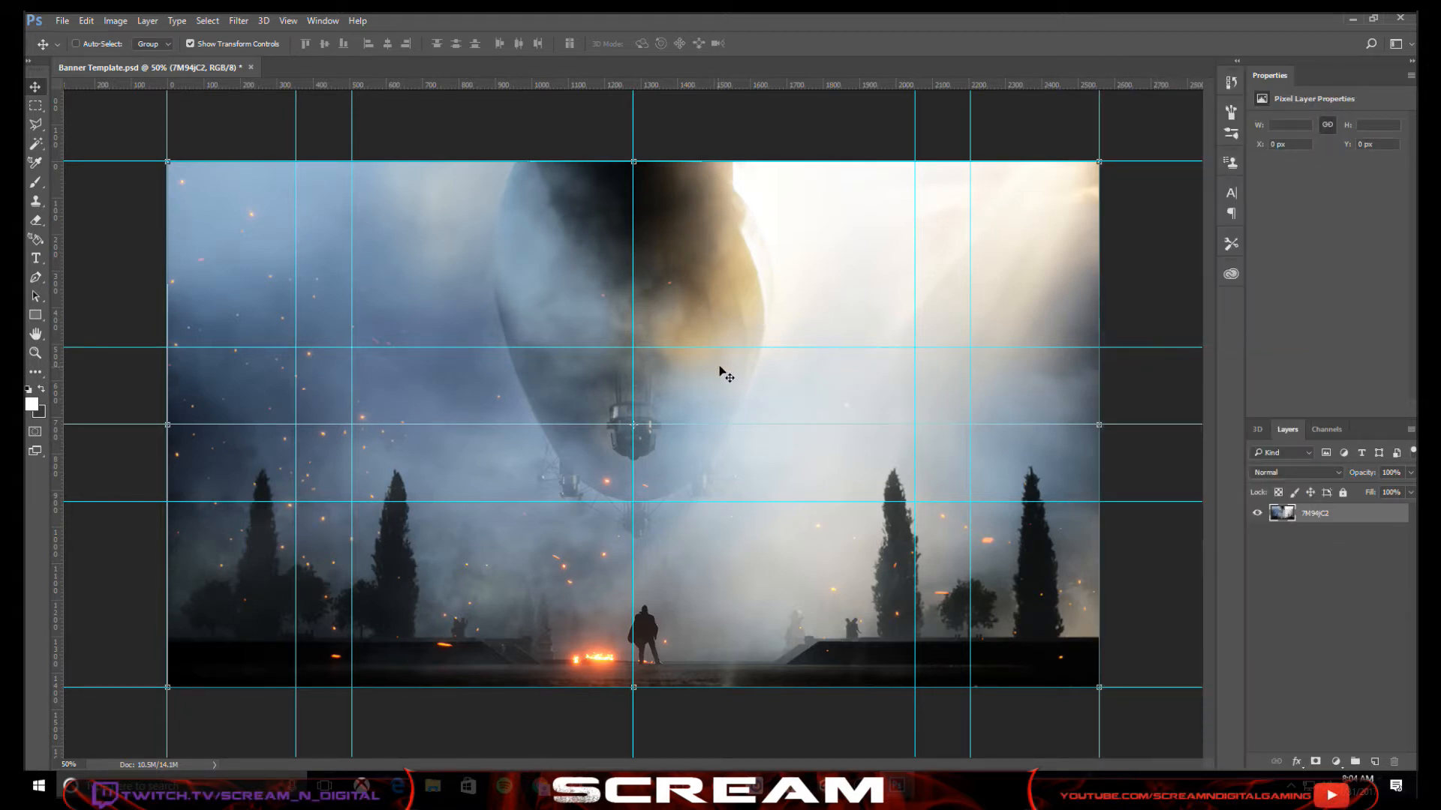
- Add a new layer beneath the 7M94jC2 photo and place download.jpg from the For Fire folder on it
left_click(1376, 761)
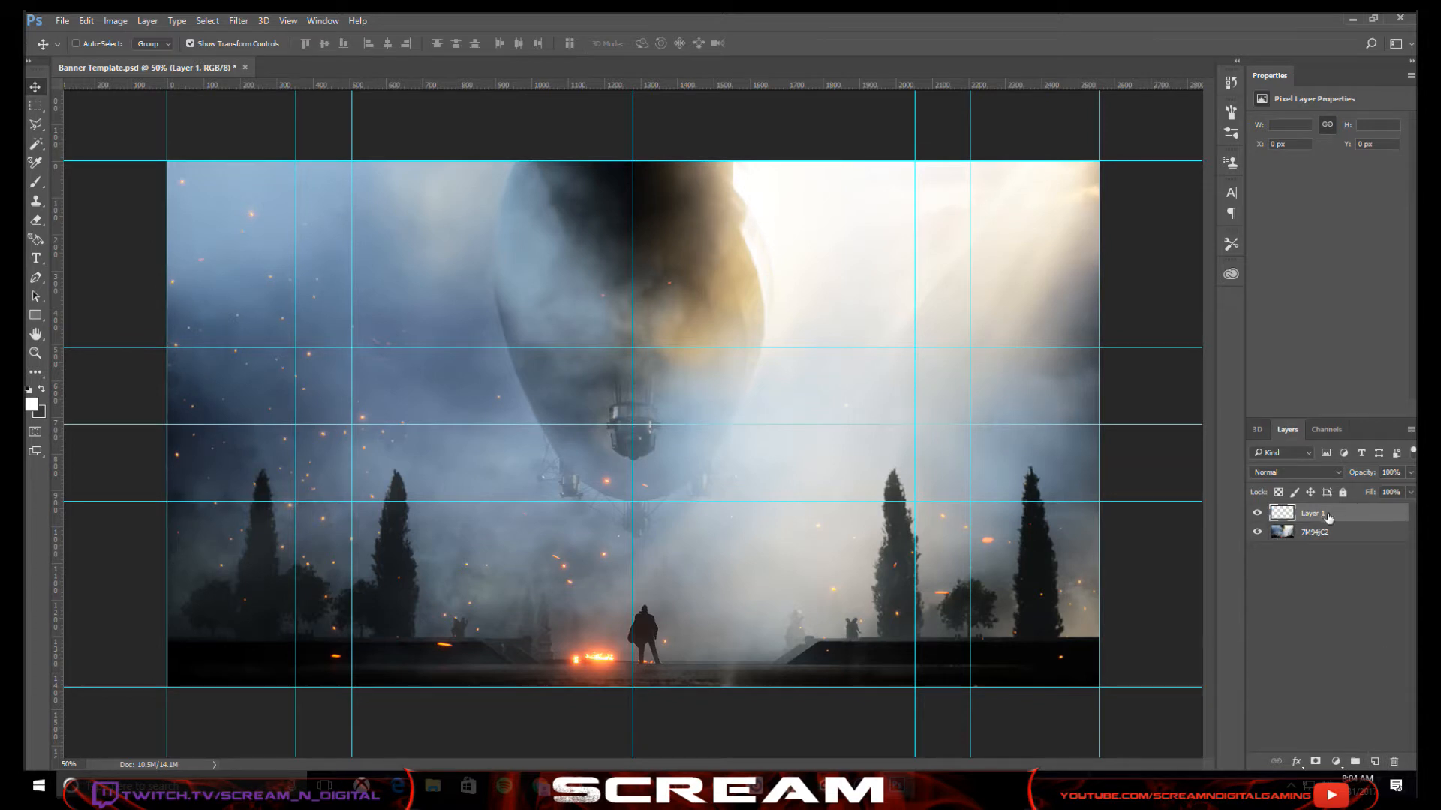
left_click_drag(1328, 517, 1283, 559)
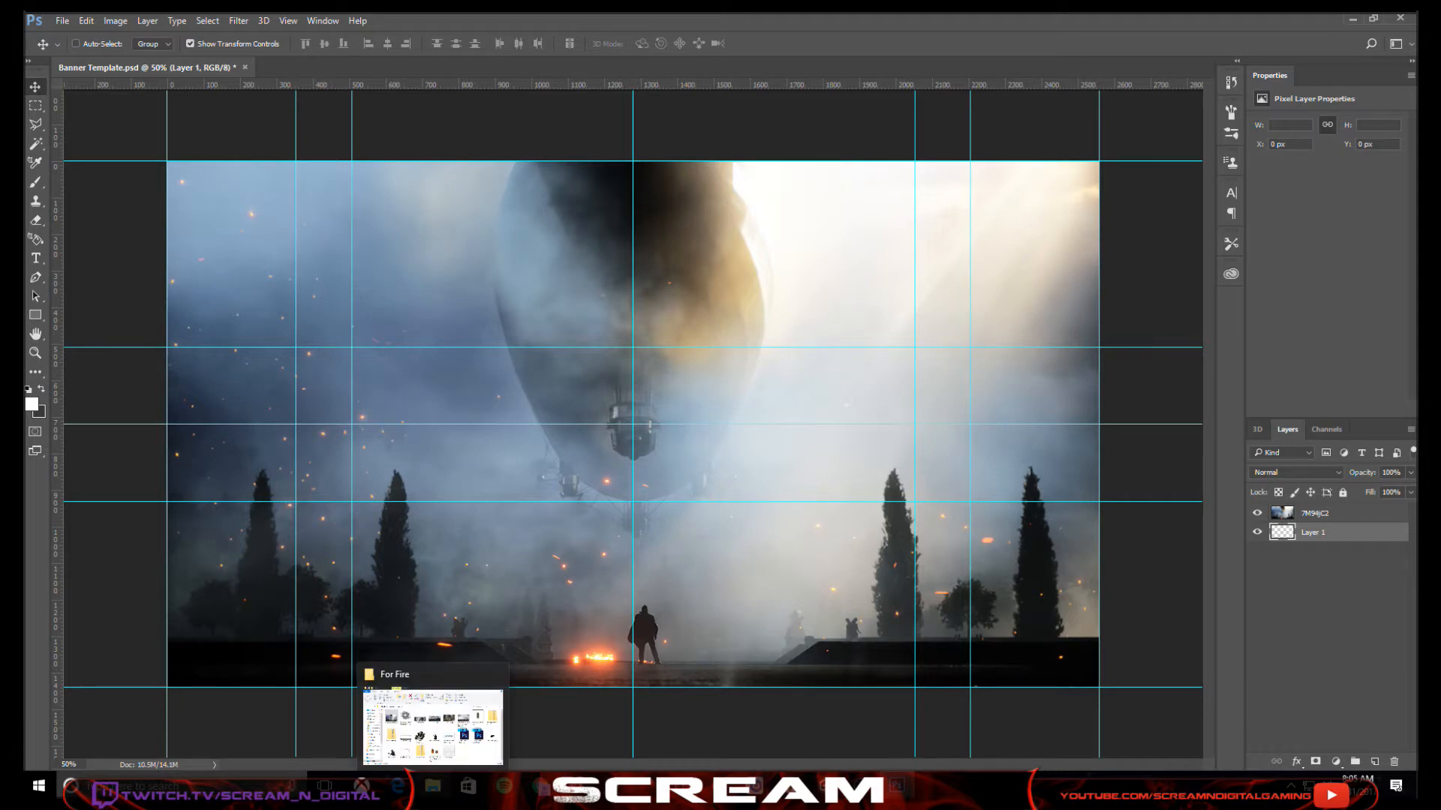
left_click(434, 785)
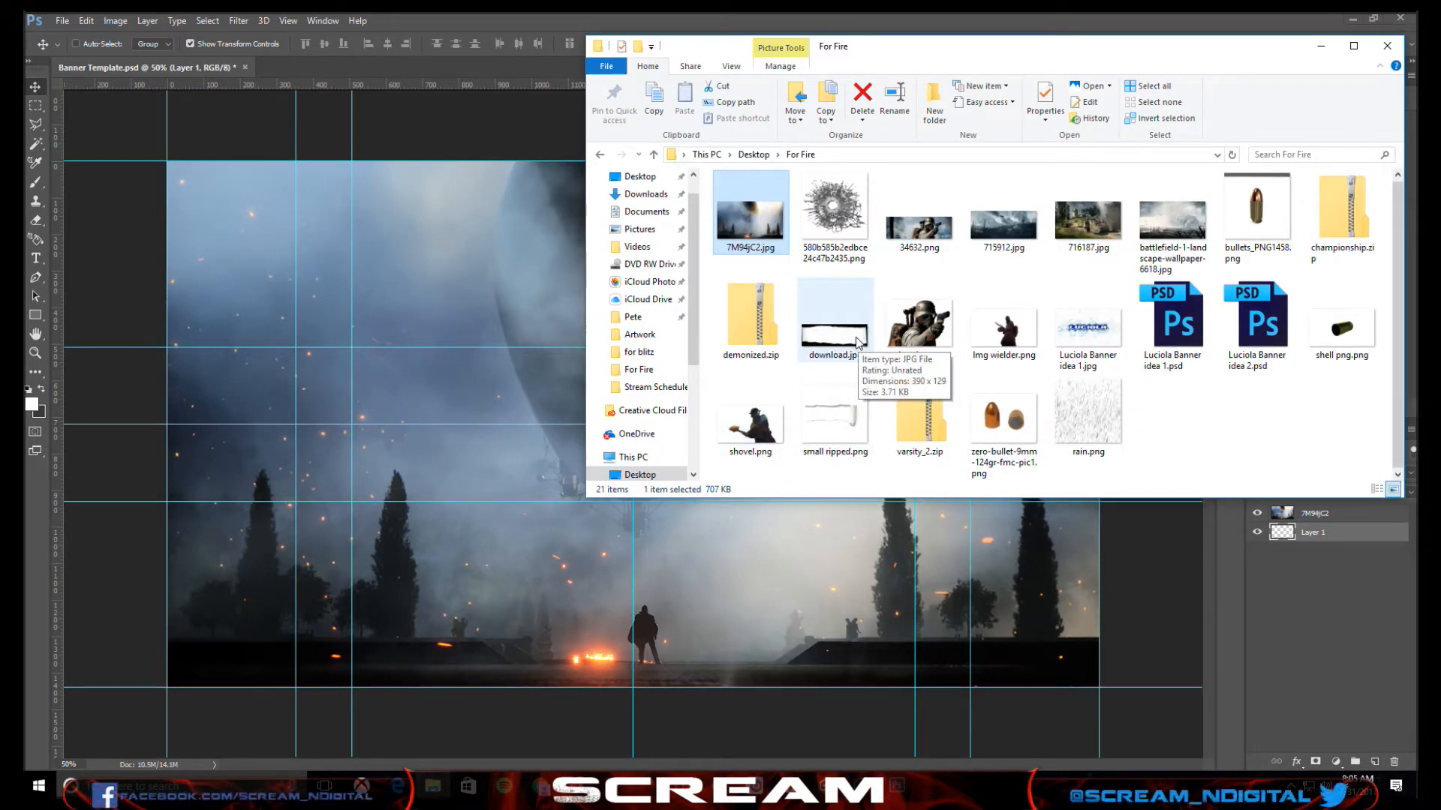
left_click_drag(858, 340, 418, 460)
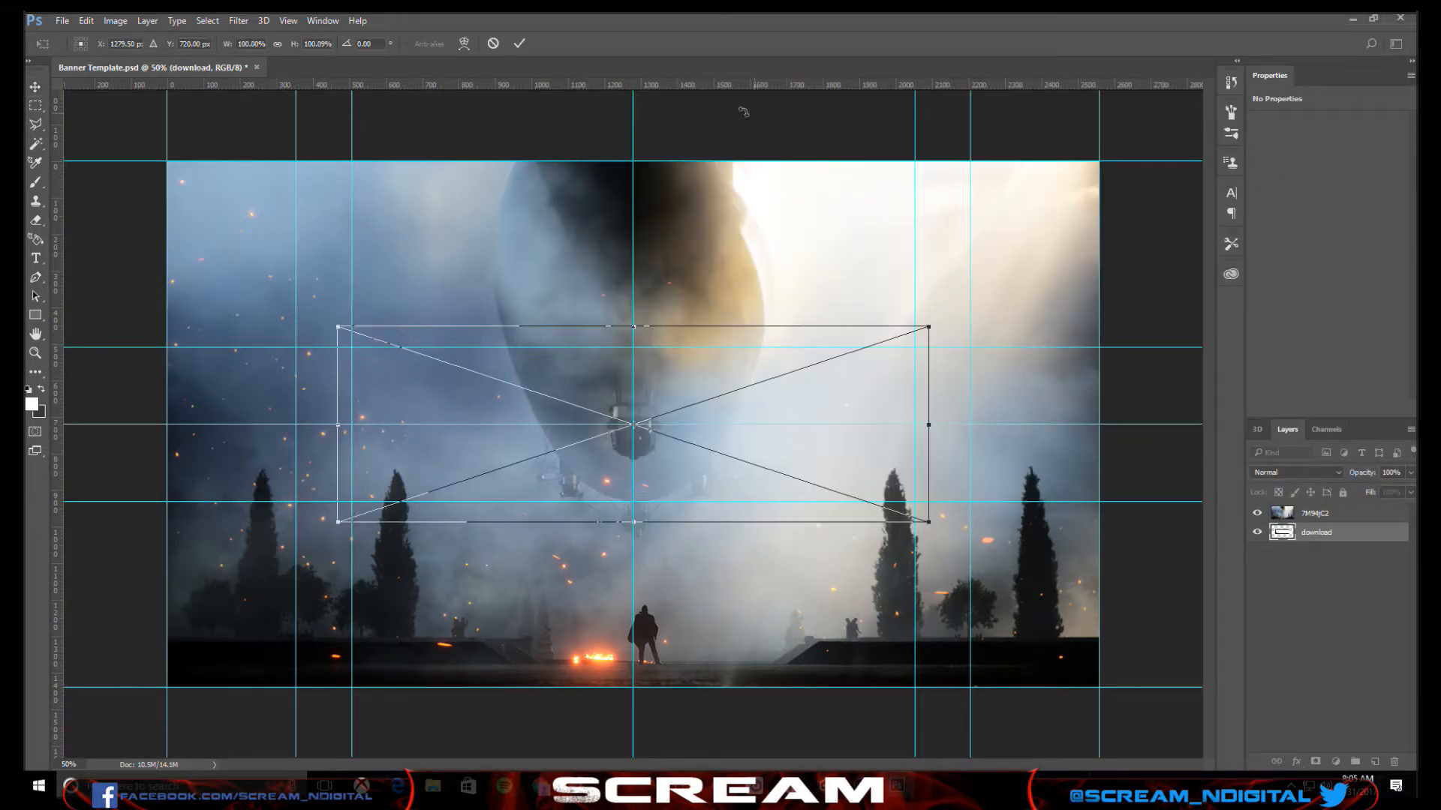
left_click(519, 43)
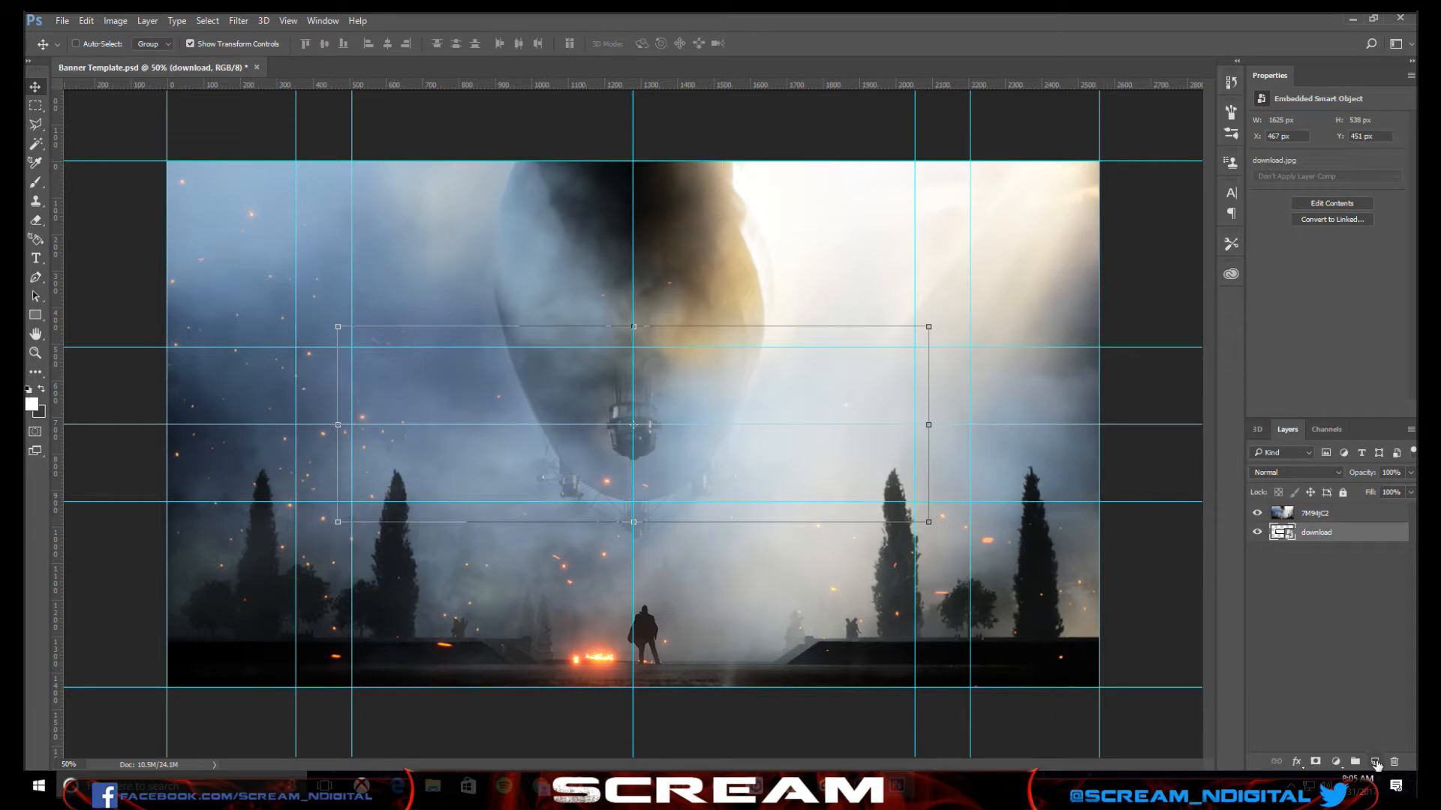
- Add a blank layer at the bottom of the stack and bring the download layer above the 7M94jC2 photo
left_click(1376, 763)
mouse_move(1327, 534)
left_mouse_down()
mouse_move(1319, 578)
mouse_move(1319, 513)
left_mouse_up()
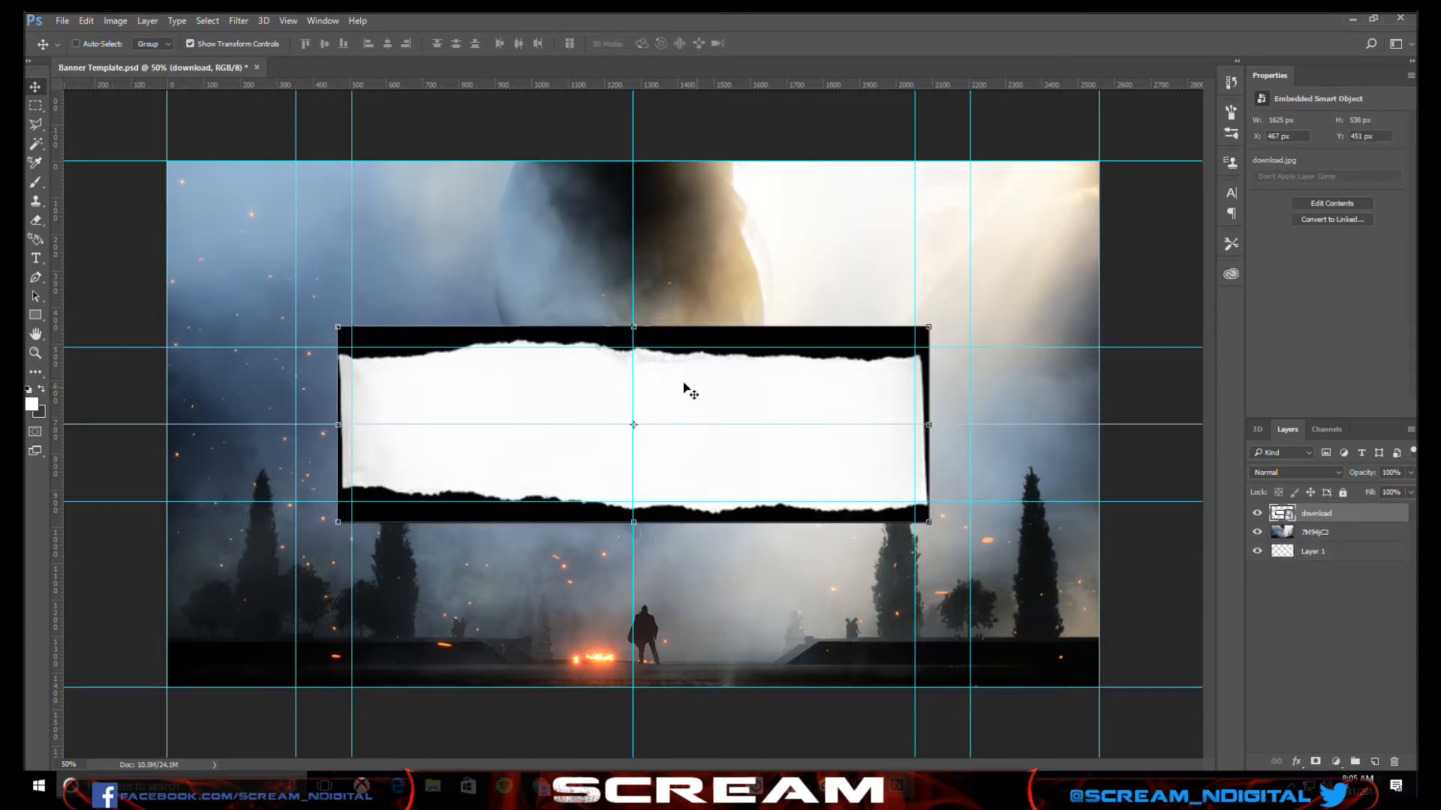
- Shift the torn paper strip to X -69 px and stretch it to 2669 px wide so it spans the canvas
left_click_drag(717, 397, 525, 399)
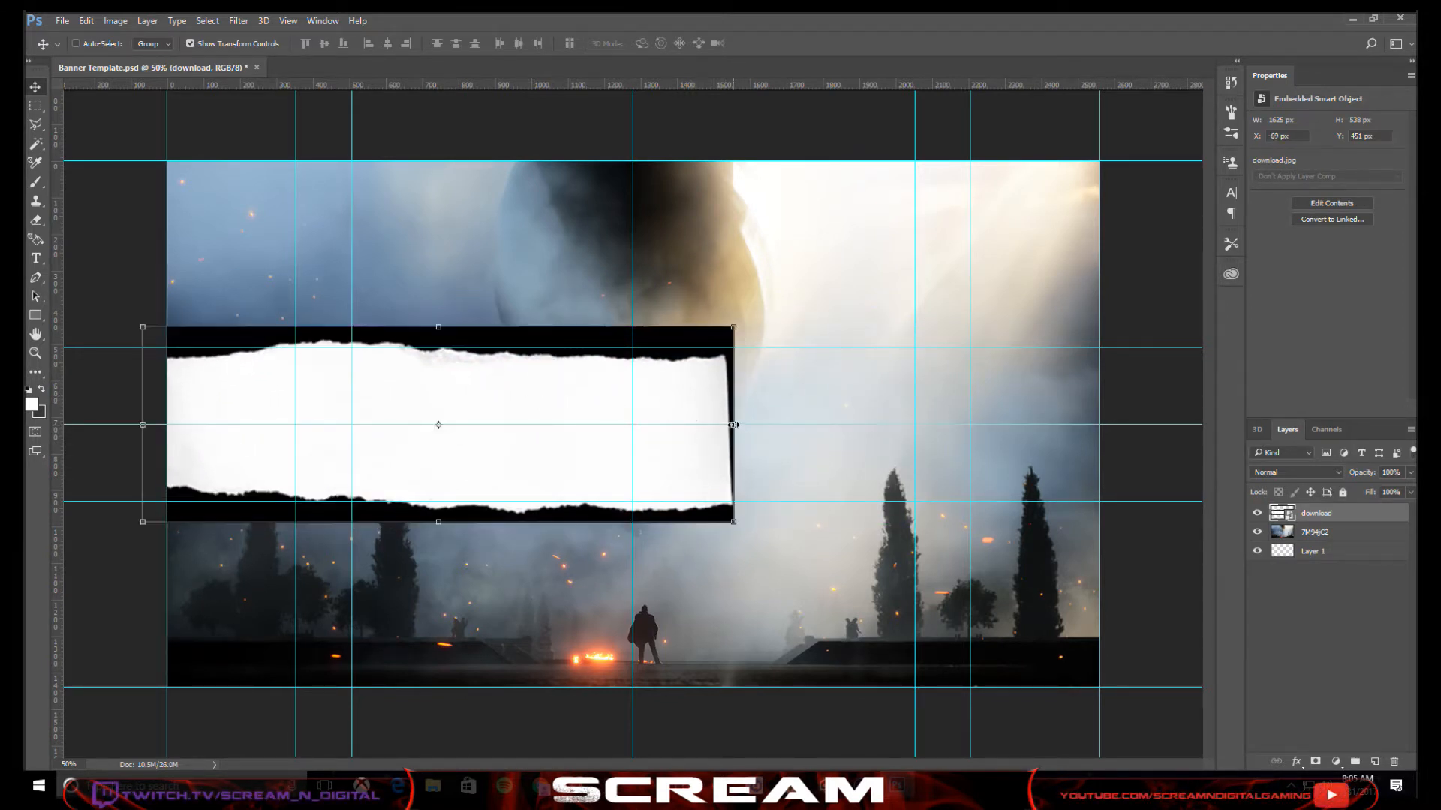
left_click_drag(733, 425, 1114, 424)
left_click(520, 44)
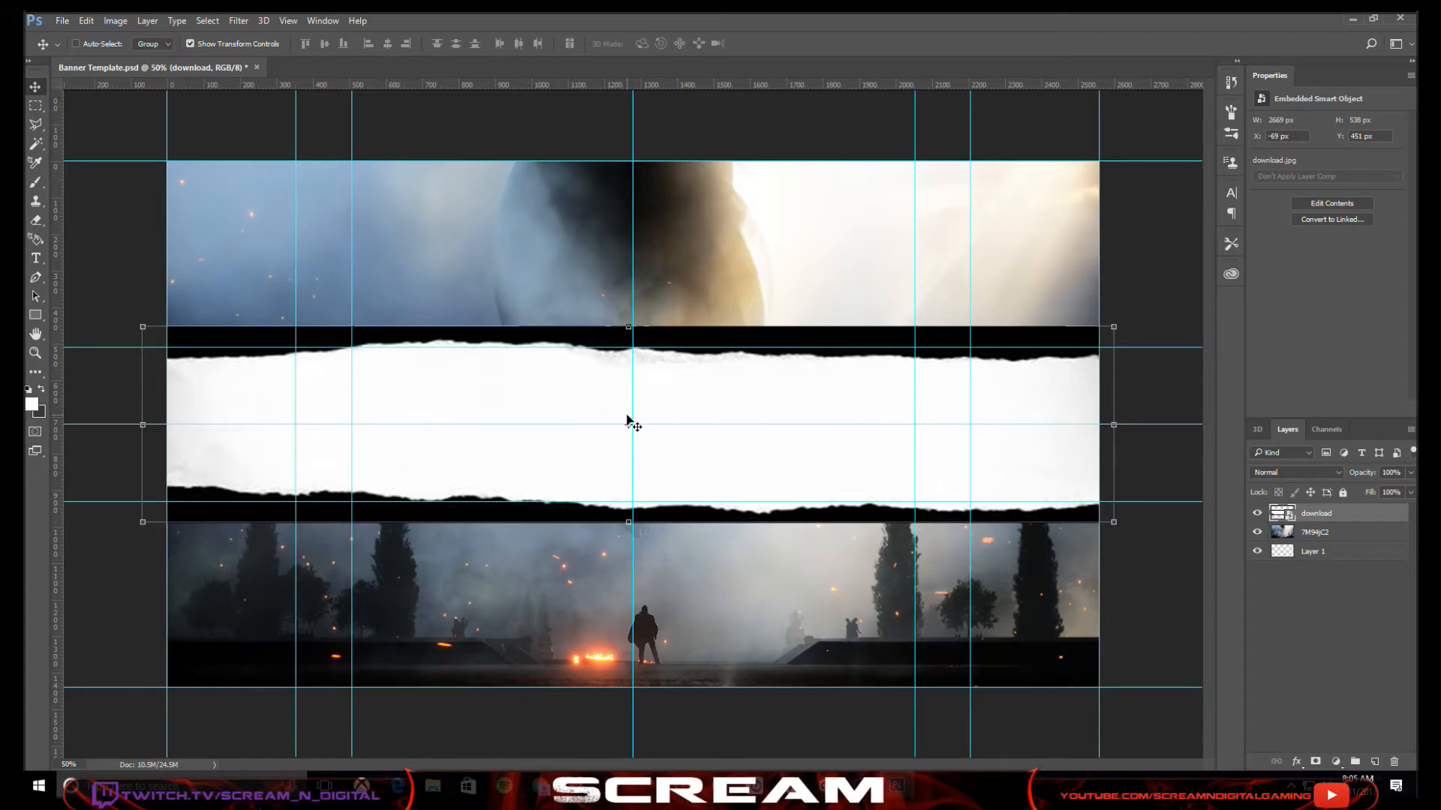
- Nudge the torn paper strip vertically to Y 439 px to line it up with the safe-area guides
key("Down")
key("Down")
key("Down")
key("Down")
key("Down")
key("Down")
key("Up")
key("Up")
key("Up")
key("Up")
key("Up")
key("Up")
key("Up")
key("Up")
key("Up")
key("Up")
key("Up")
key("Up")
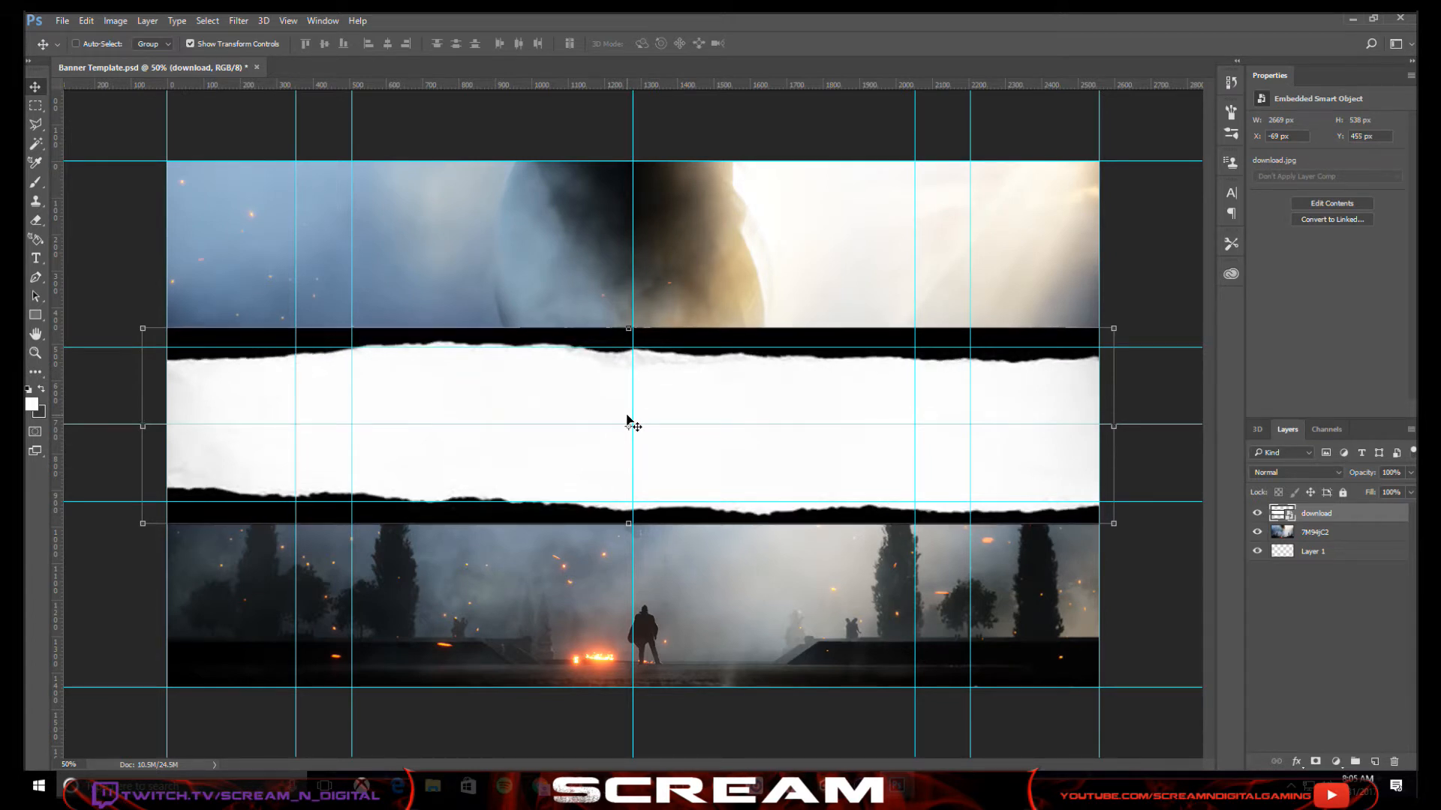
key("Up")
key("Up")
key("Up")
key("Up")
key("Up")
key("Up")
key("Up")
key("Up")
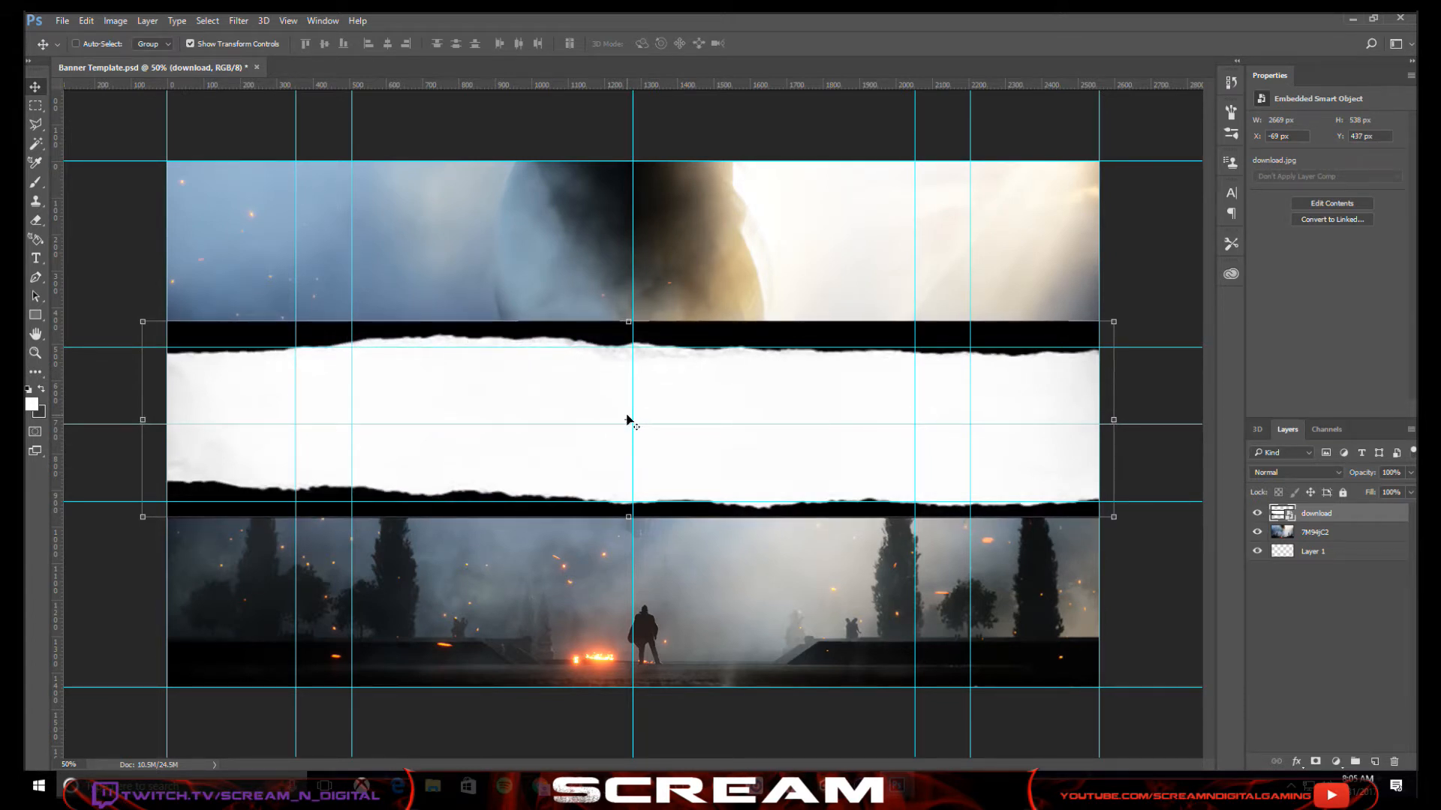
key("Down")
key("Down")
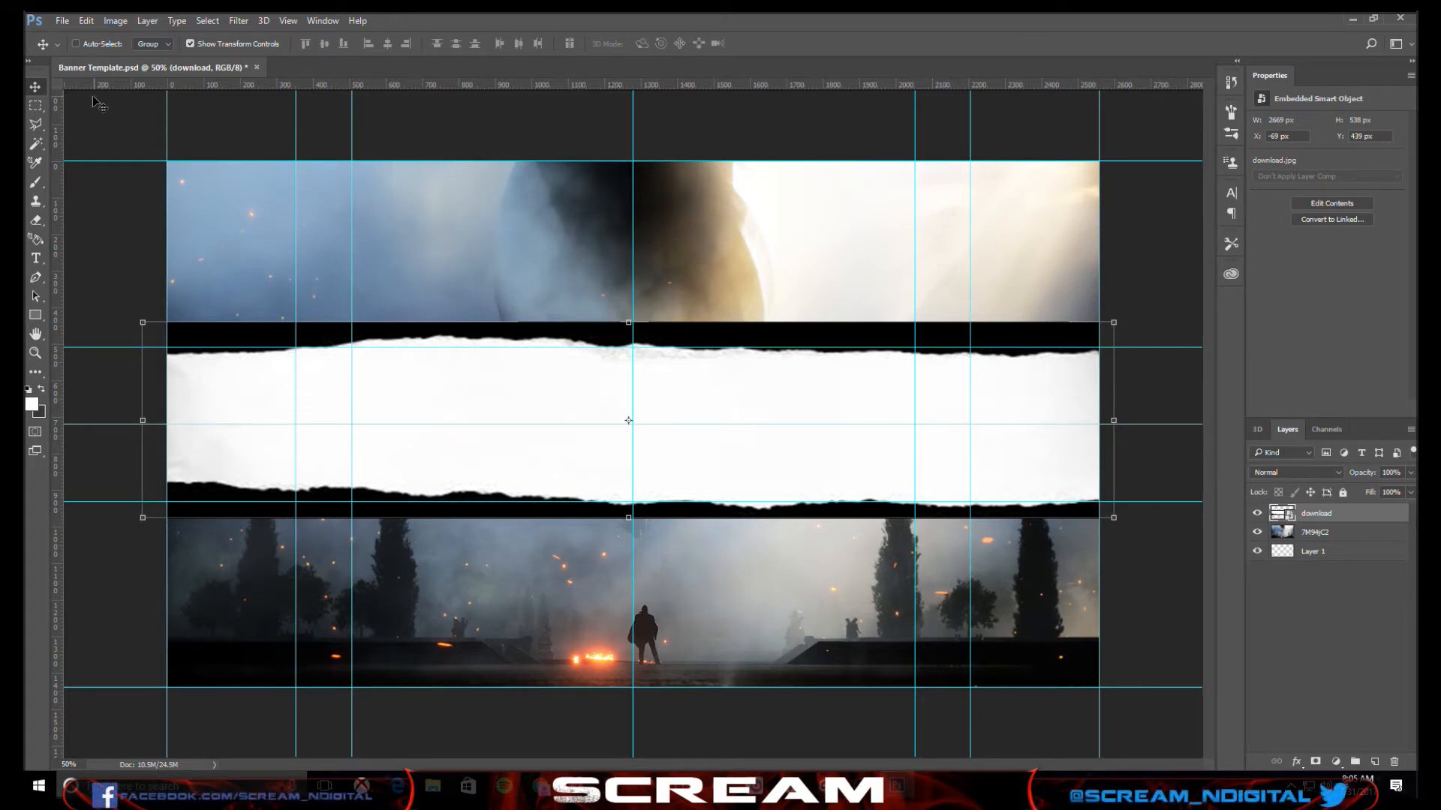
- Select the white torn paper area of the download layer with the Magic Wand and inspect its edges
left_click(35, 144)
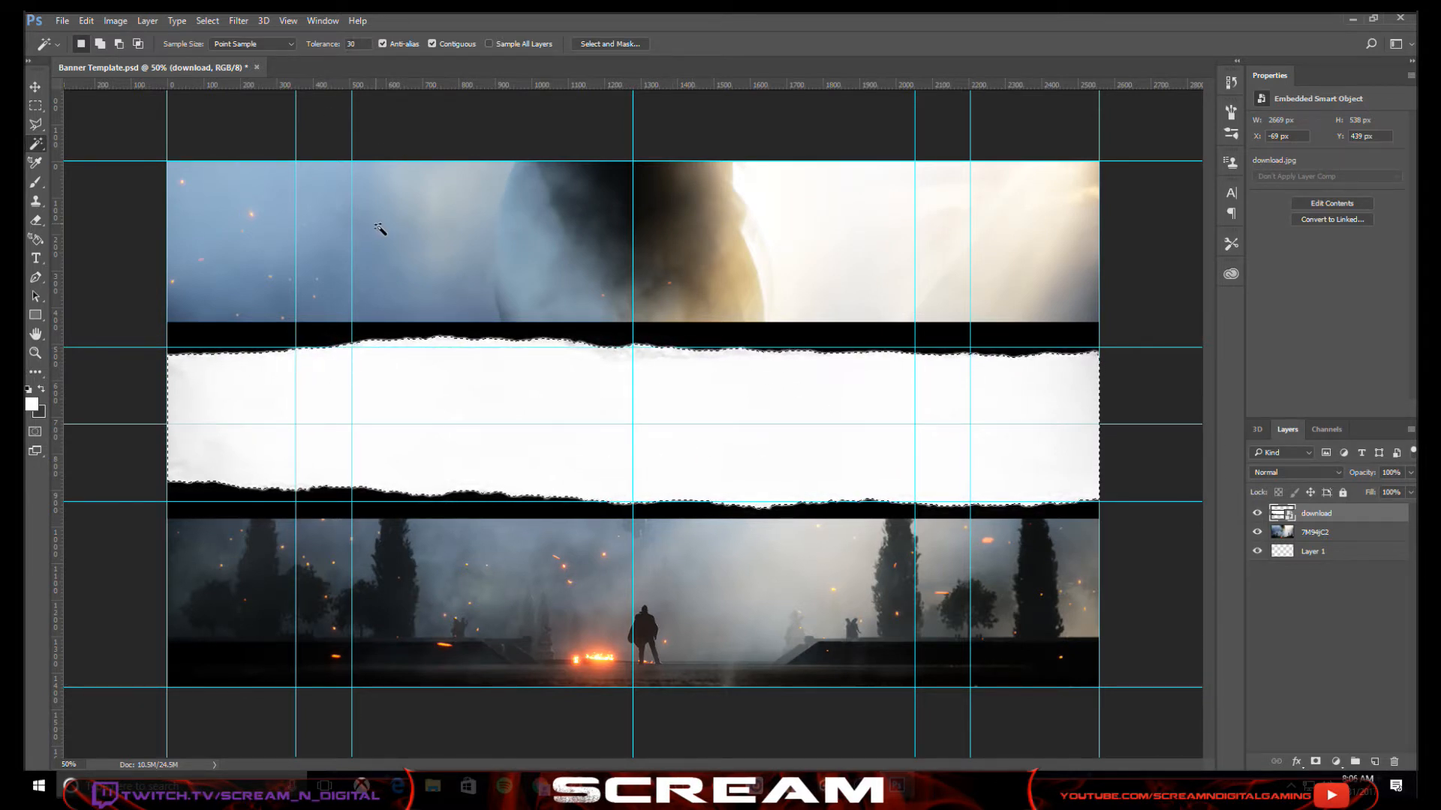
scroll(615, 450, "up", 4)
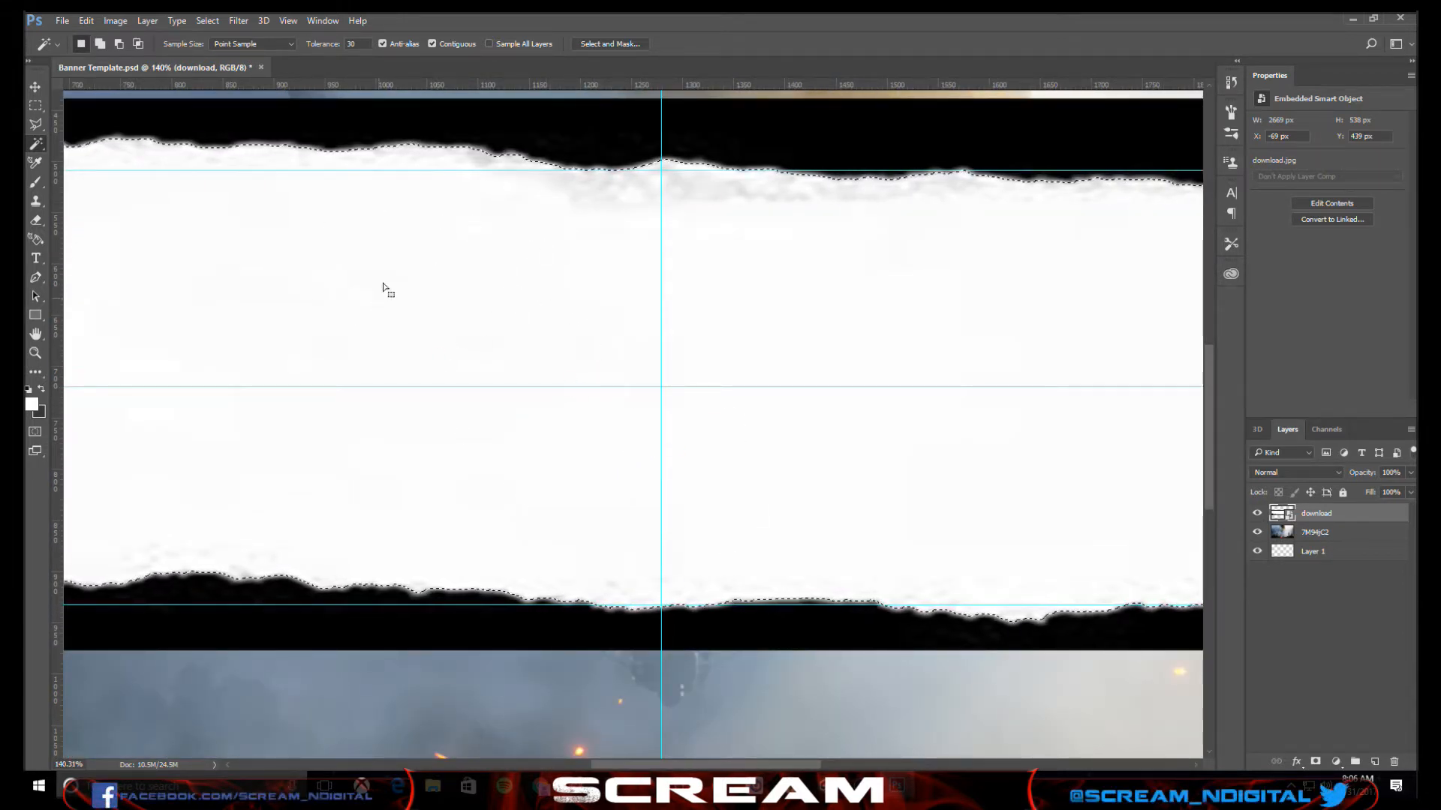
scroll(638, 252, "down", 2)
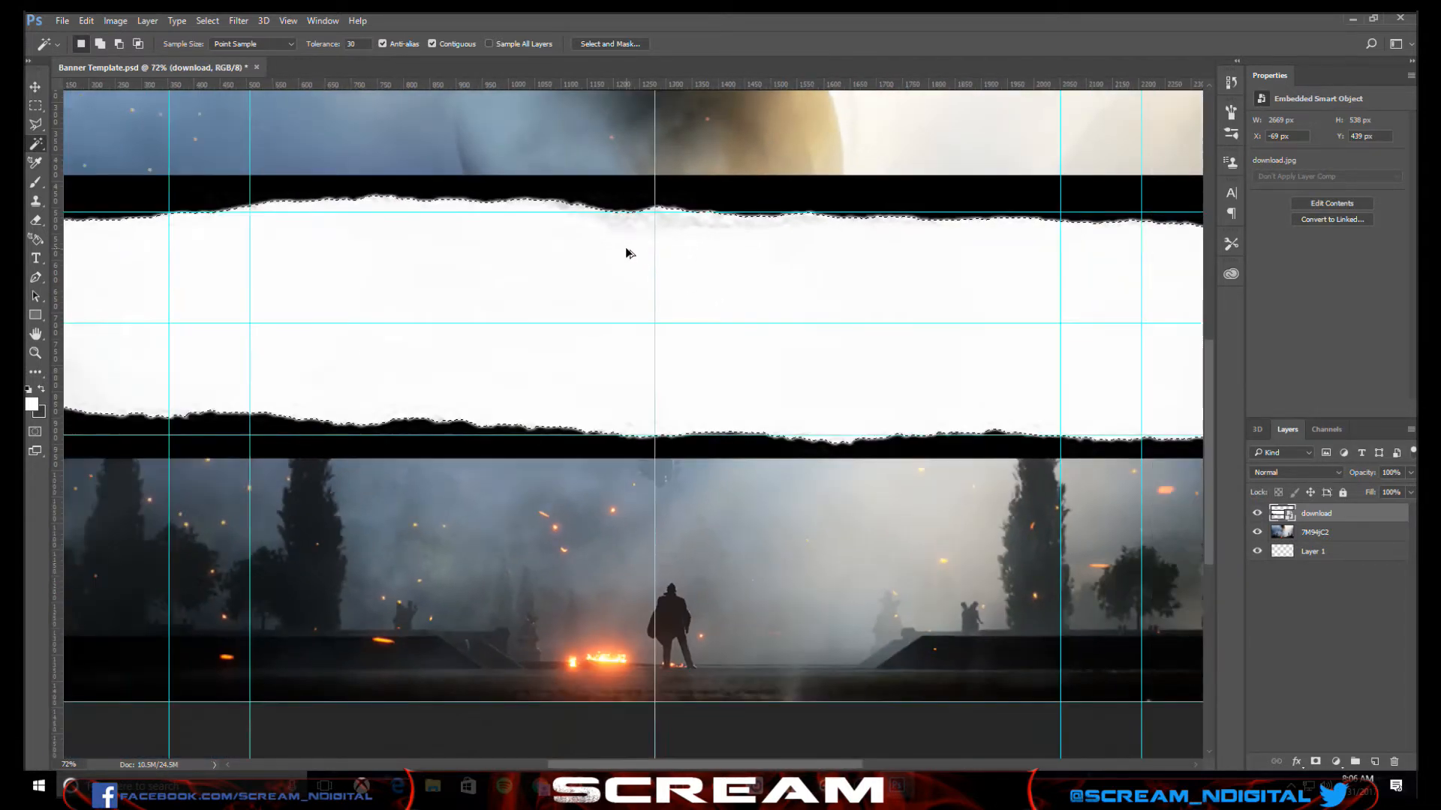
scroll(625, 253, "down", 1)
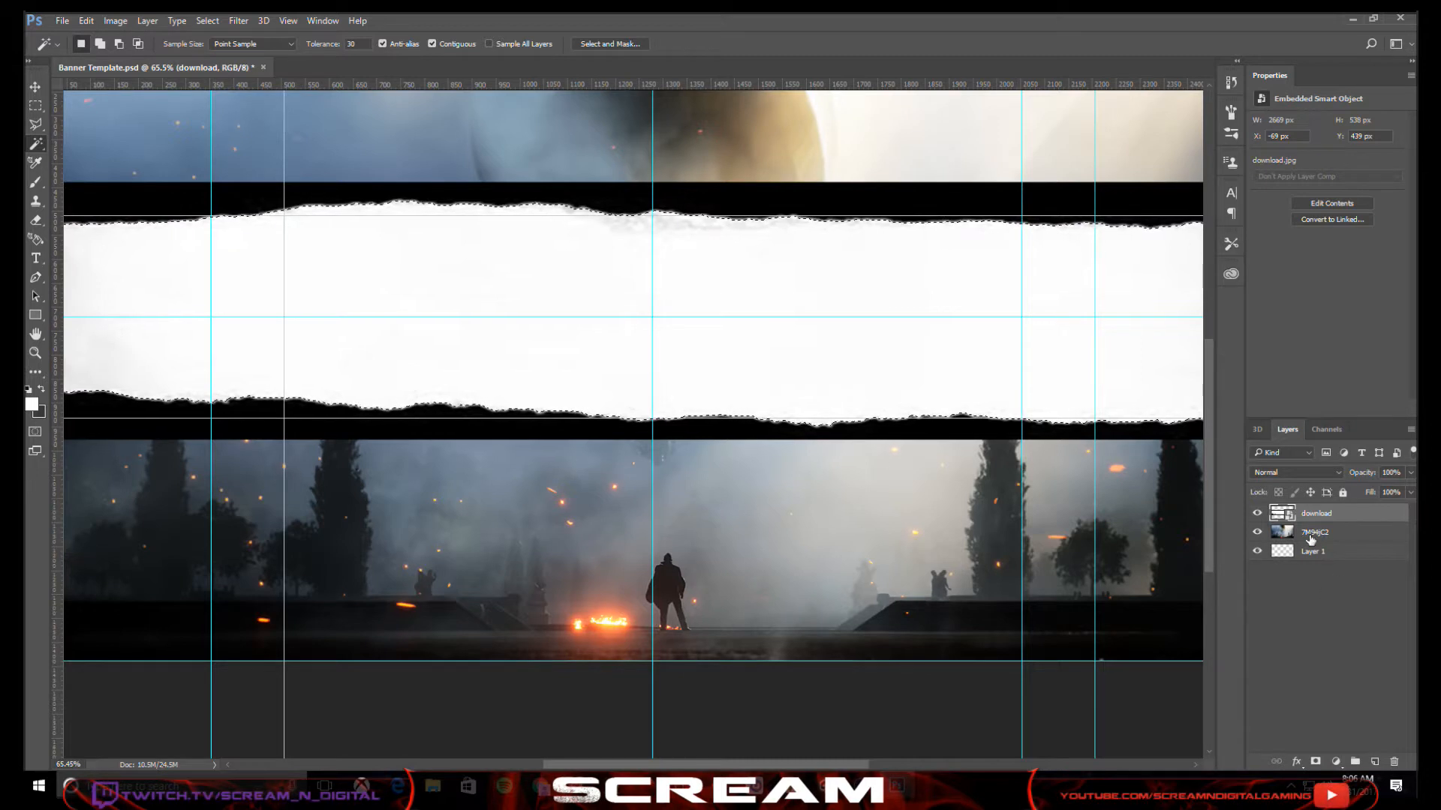
- Cut the selected torn area out of the 7M94jC2 photo layer with the download layer hidden, and clear the selection
left_click(1308, 535)
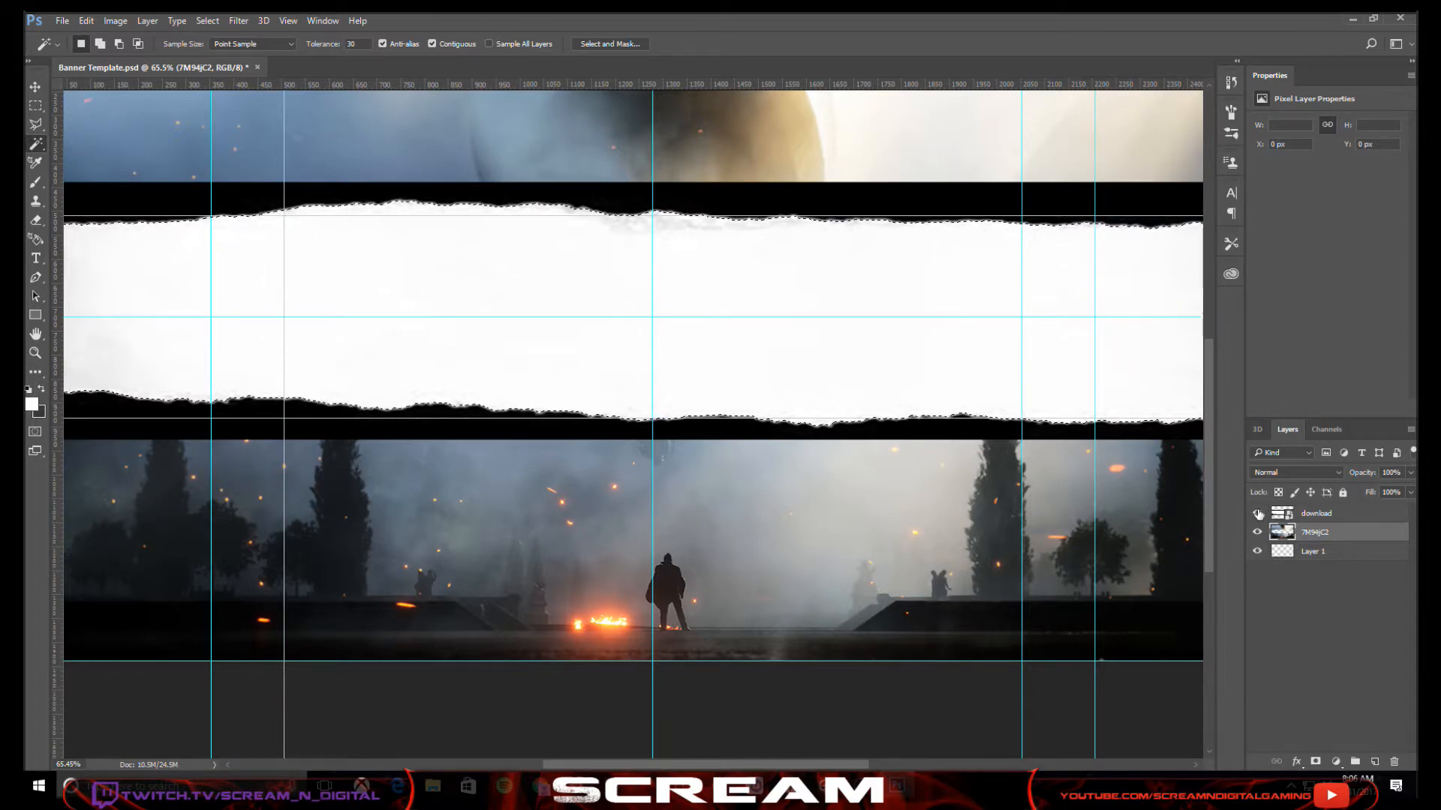
left_click(1257, 513)
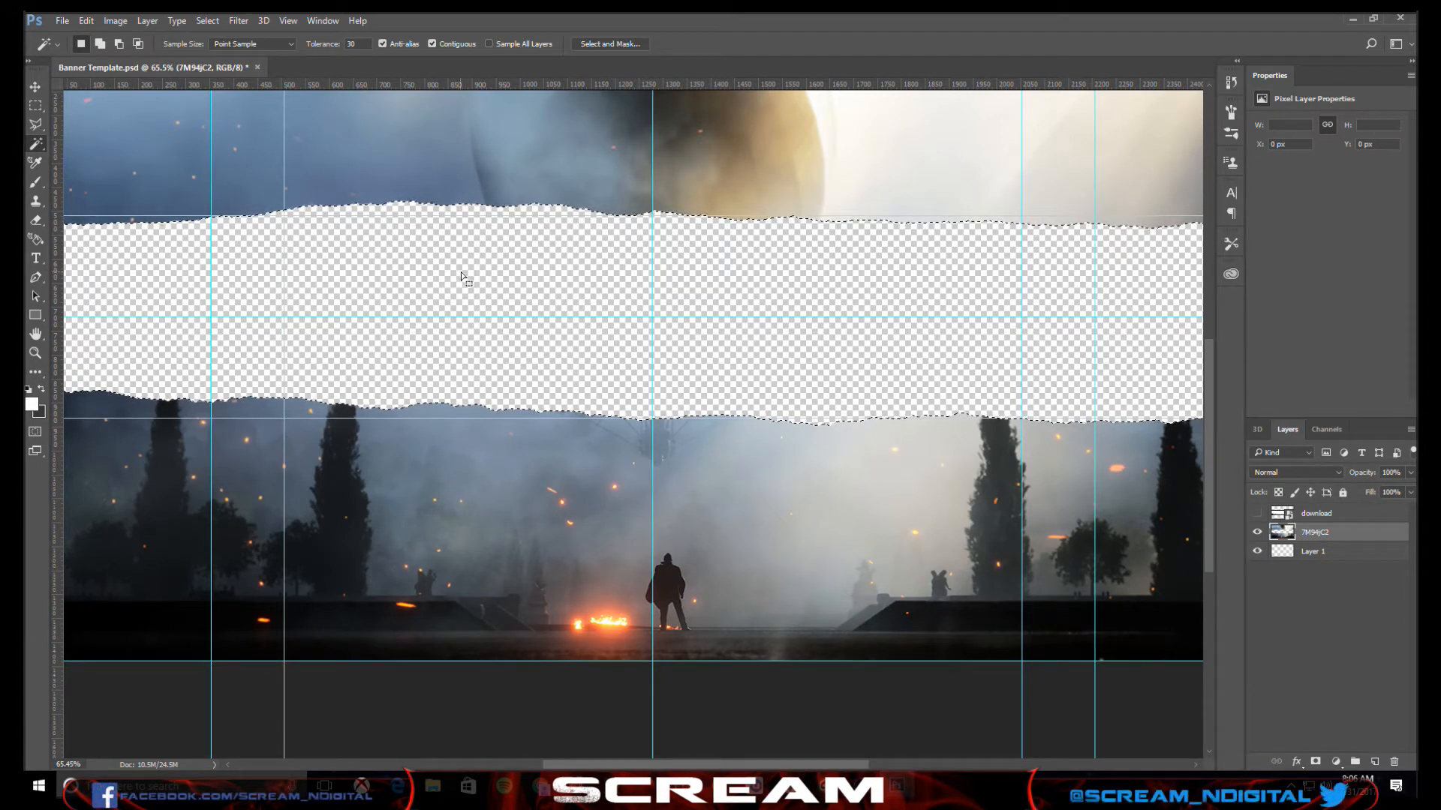
key("ctrl+d")
scroll(690, 287, "down", 3)
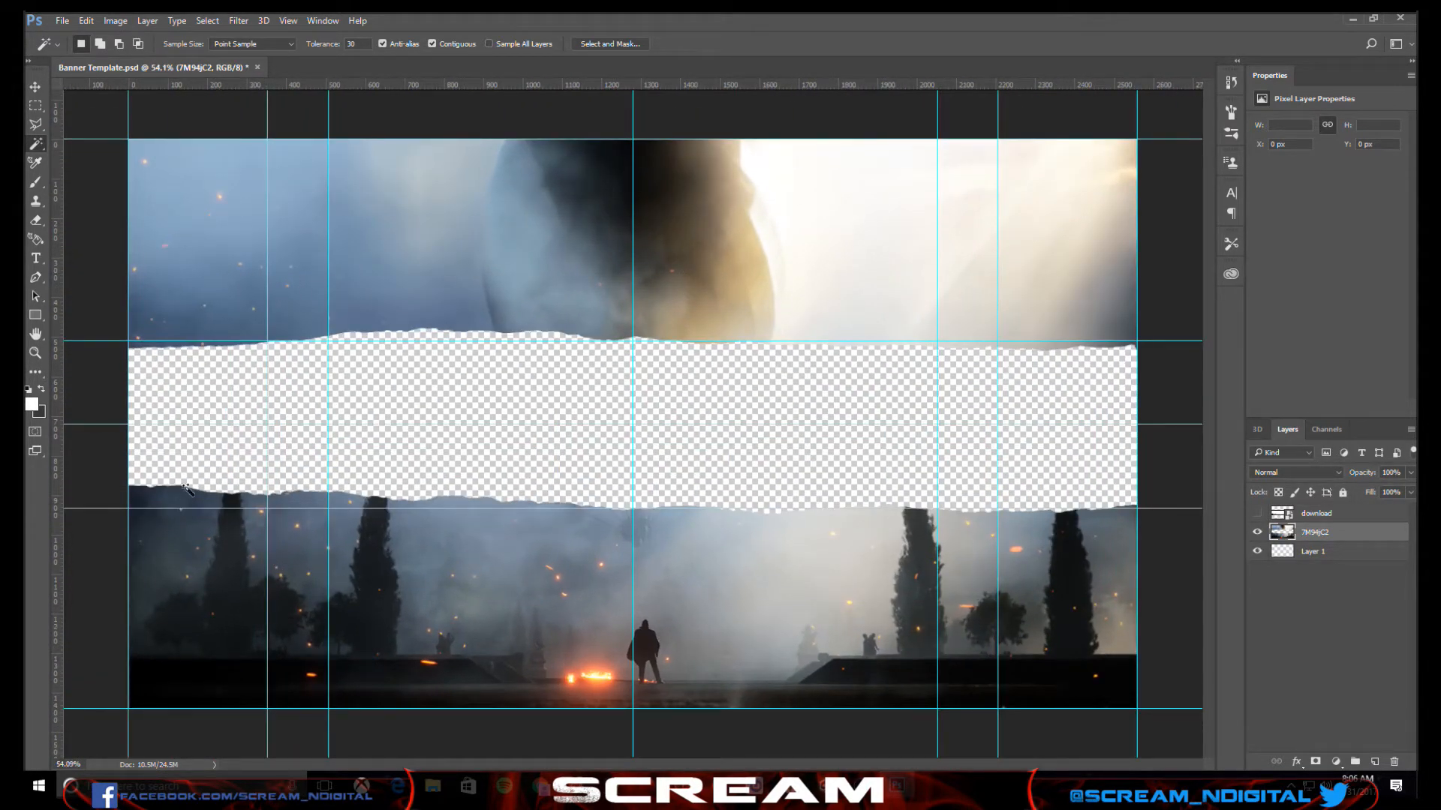
- Delete the download layer and add a new blank layer directly beneath the 7M94jC2 photo
left_click(1362, 518)
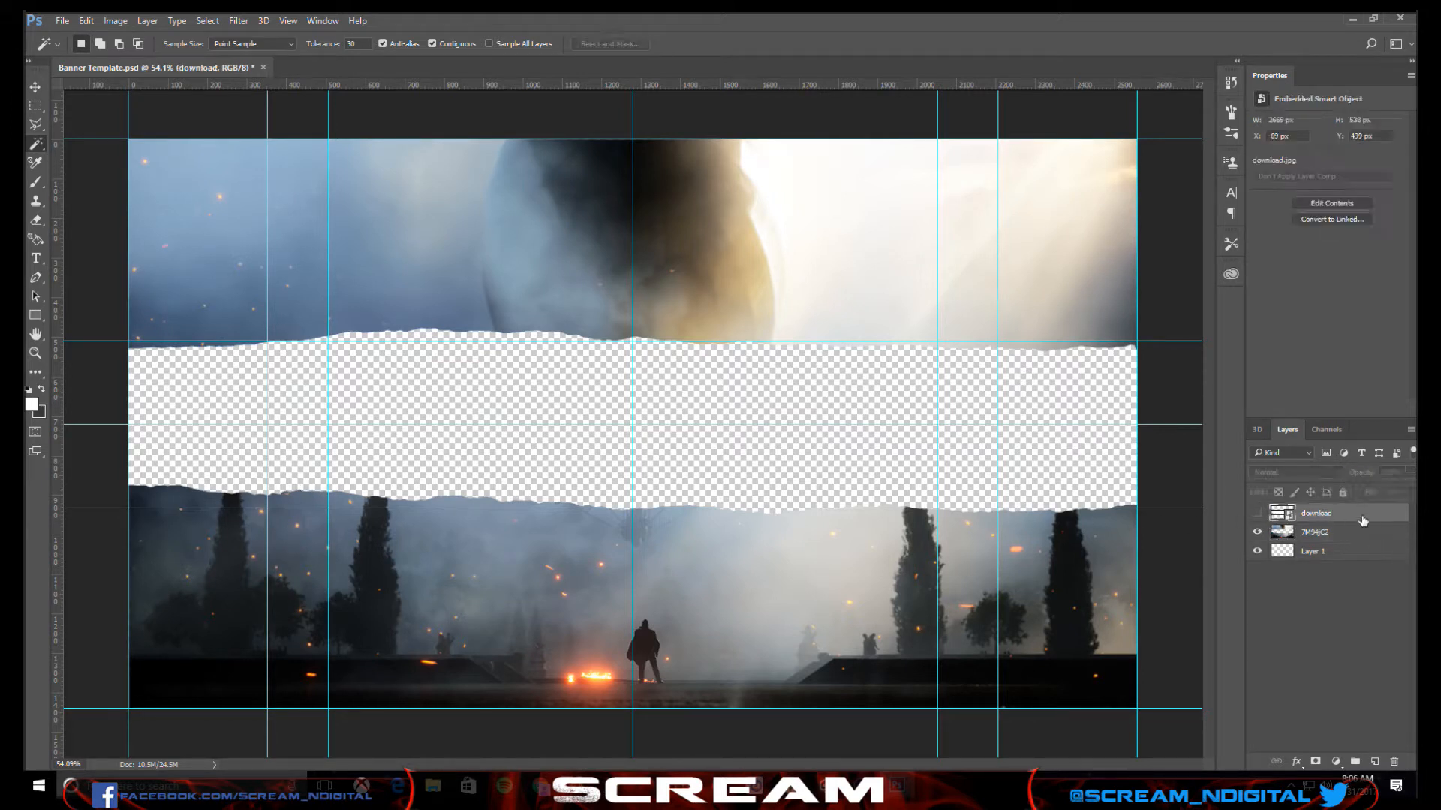
key("Delete")
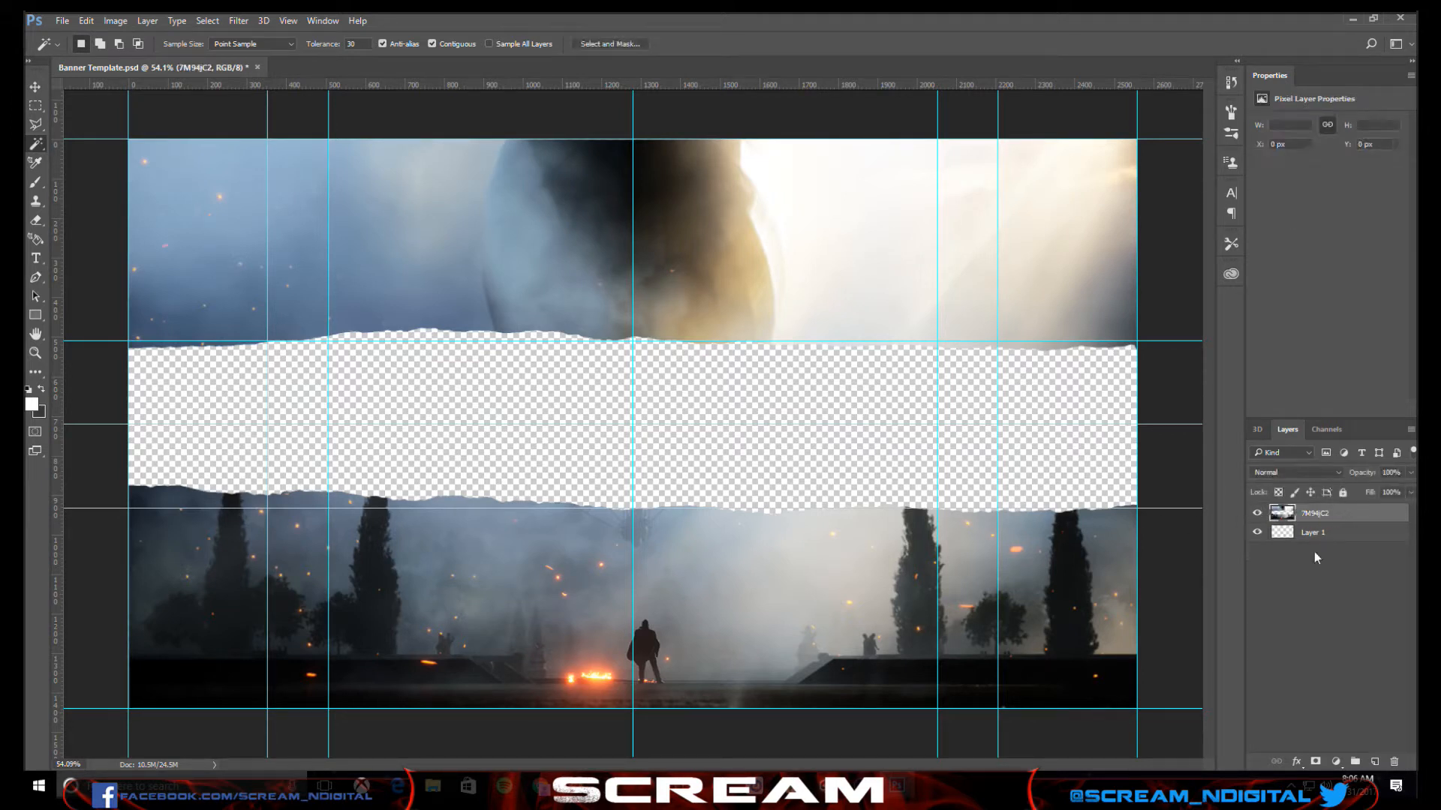
left_click(1374, 763)
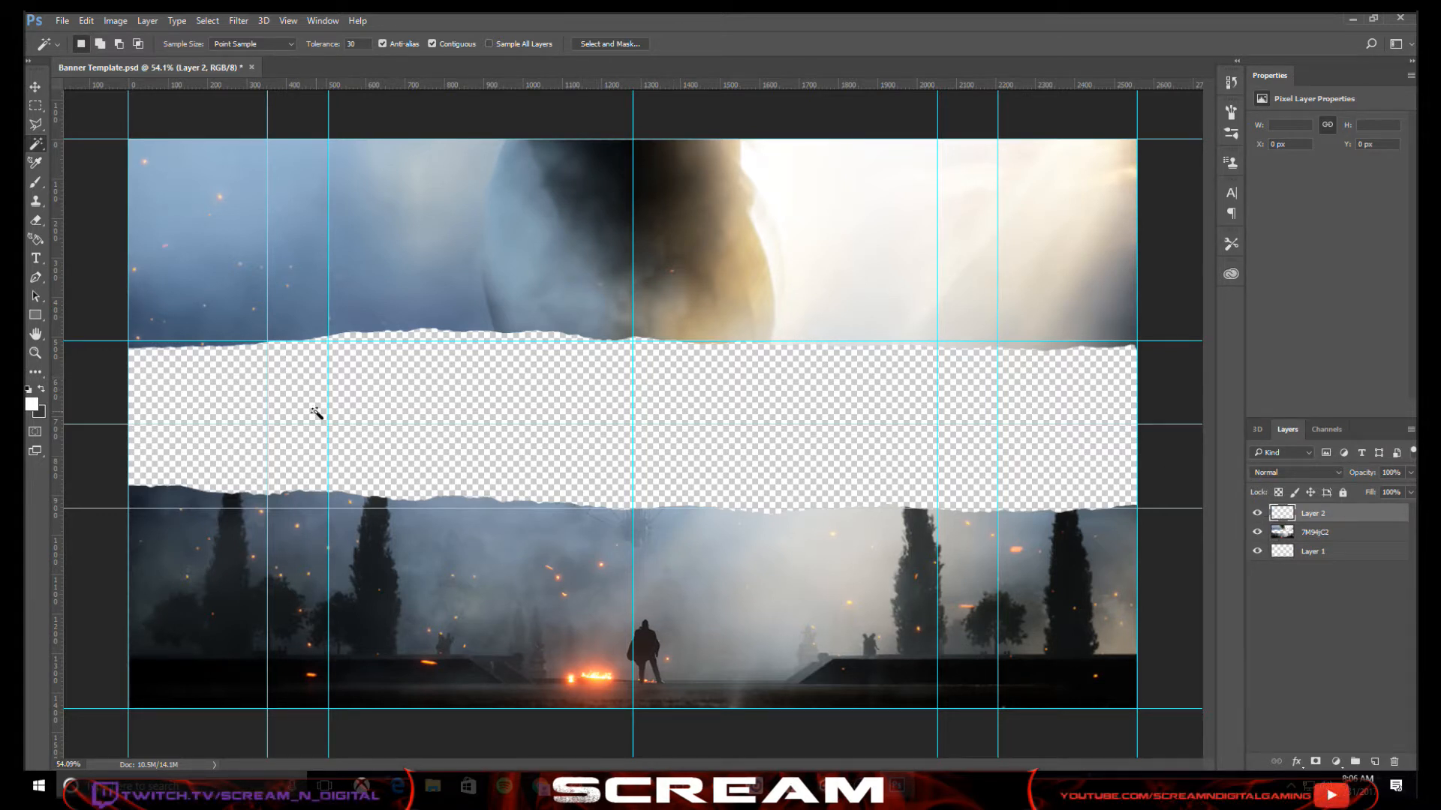
left_click(34, 88)
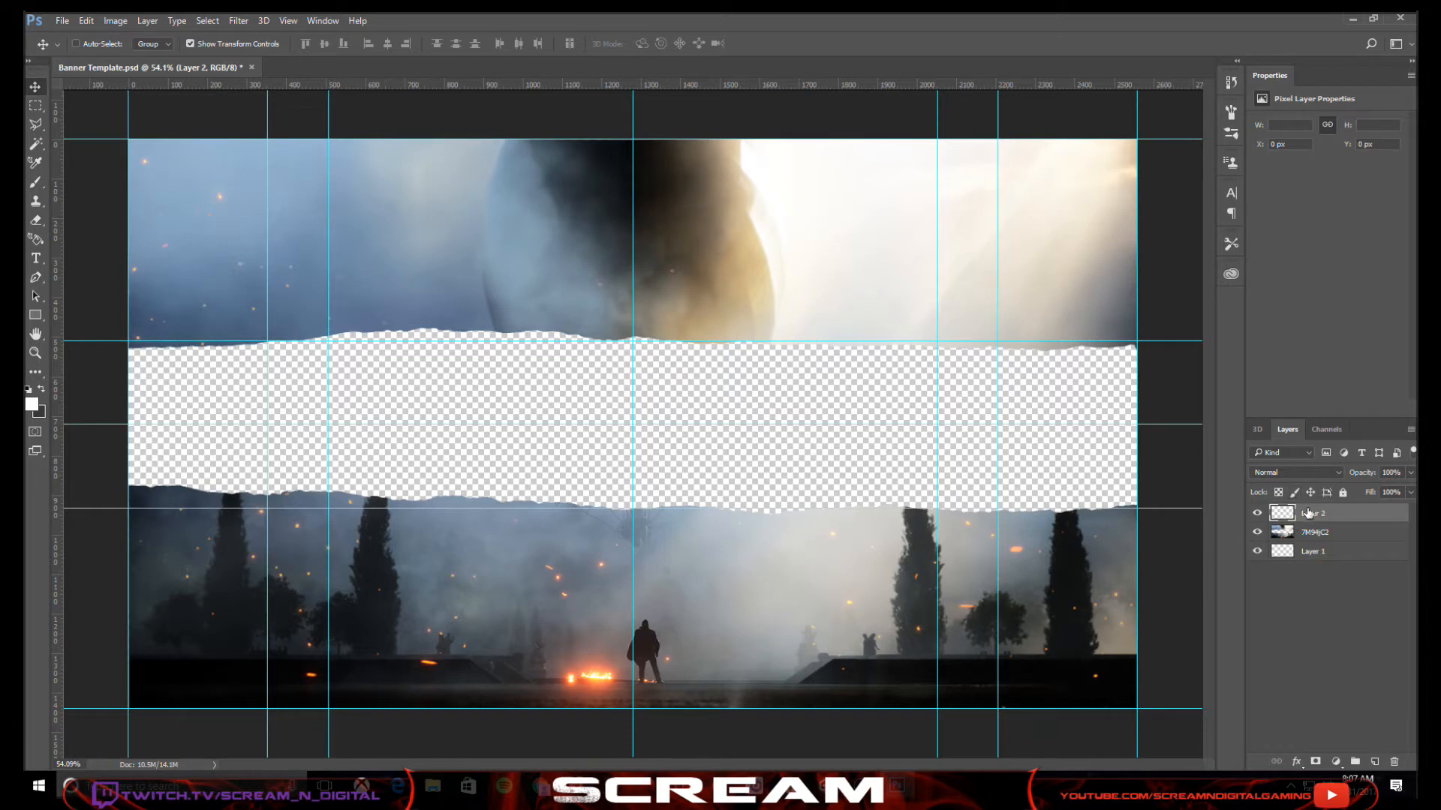
left_click_drag(1308, 514, 1255, 531)
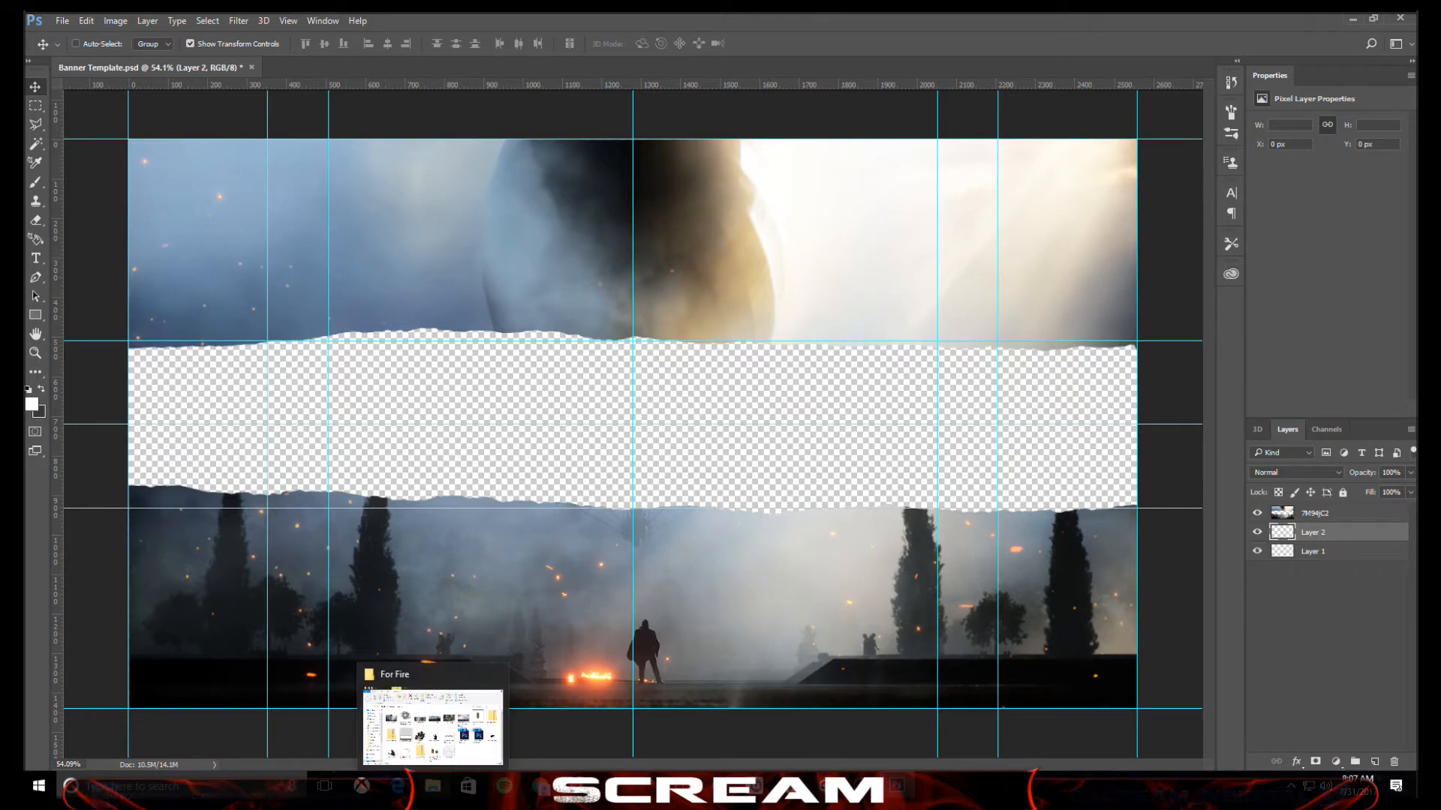
- Place 715912.jpg from the For Fire folder behind the torn gap, positioned at X 507 px, Y 766 px
left_click(433, 786)
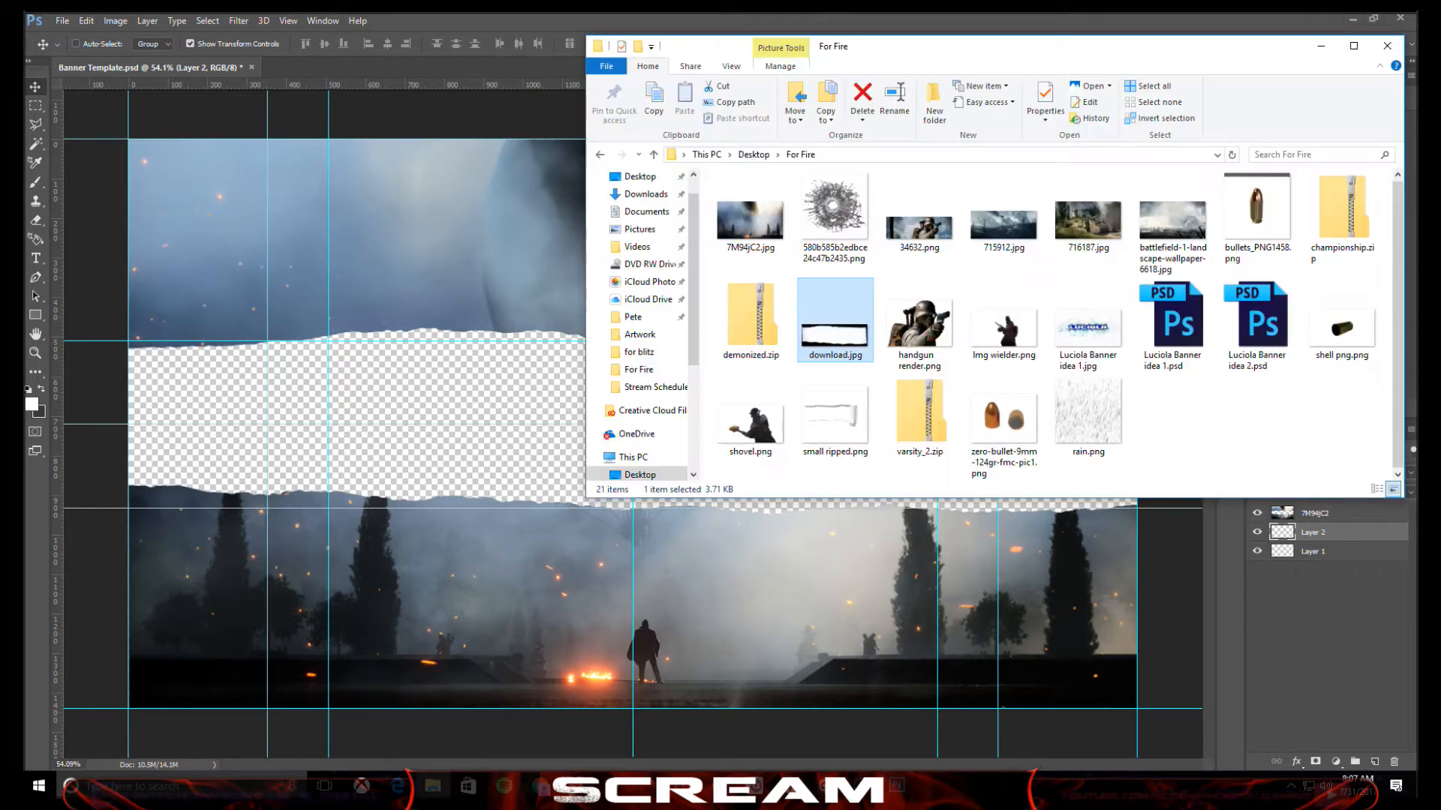
left_click(1201, 459)
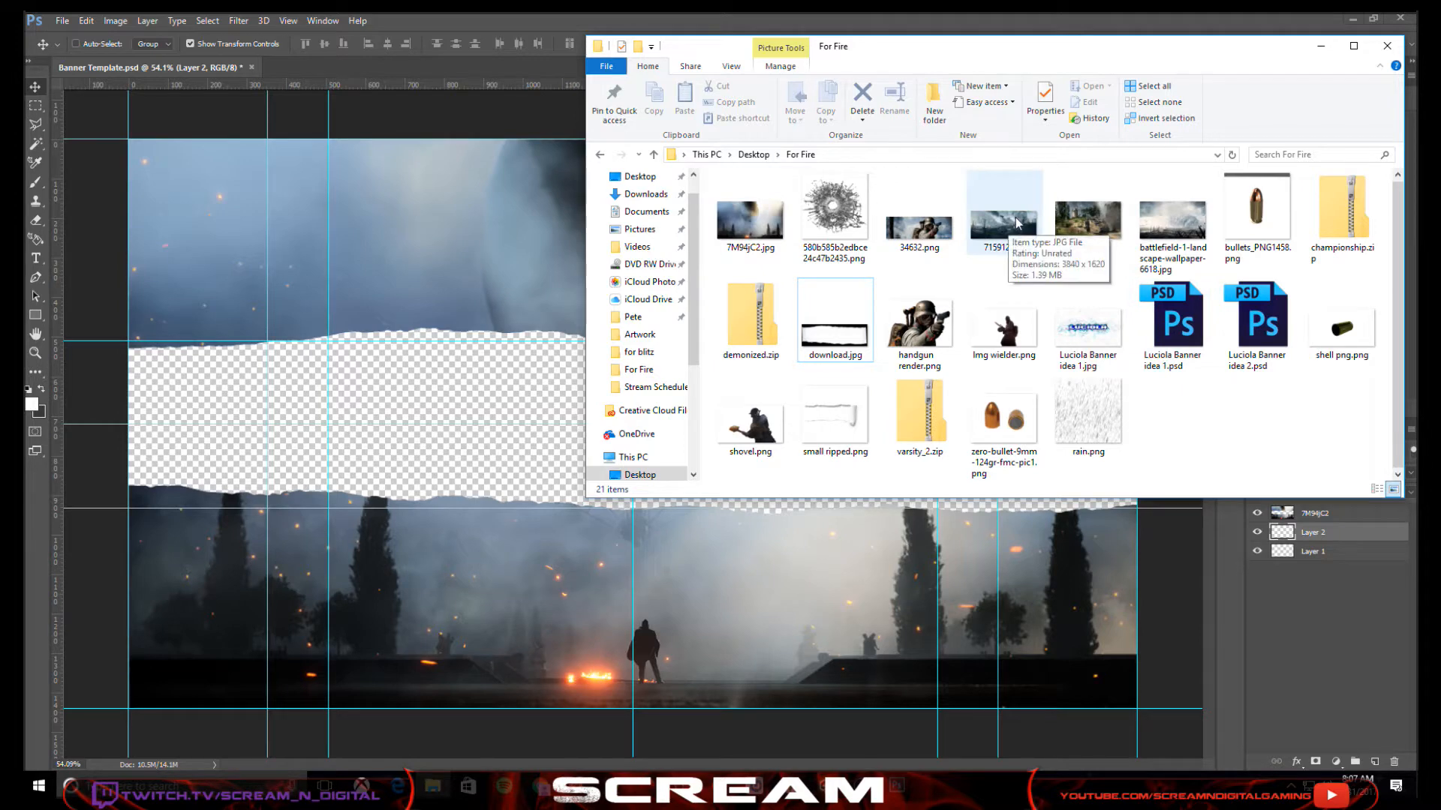
left_click_drag(983, 237, 343, 417)
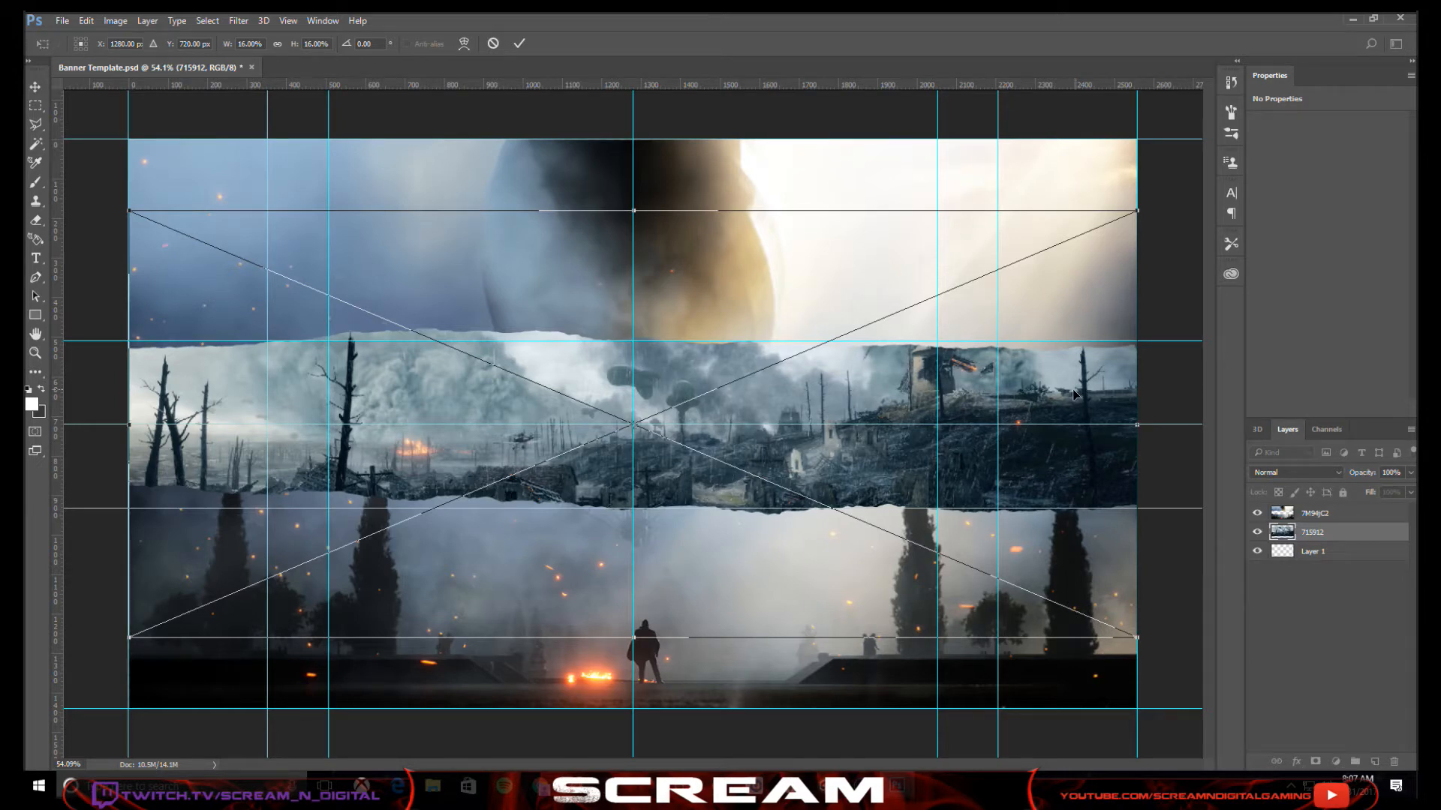
left_click_drag(1072, 394, 798, 423)
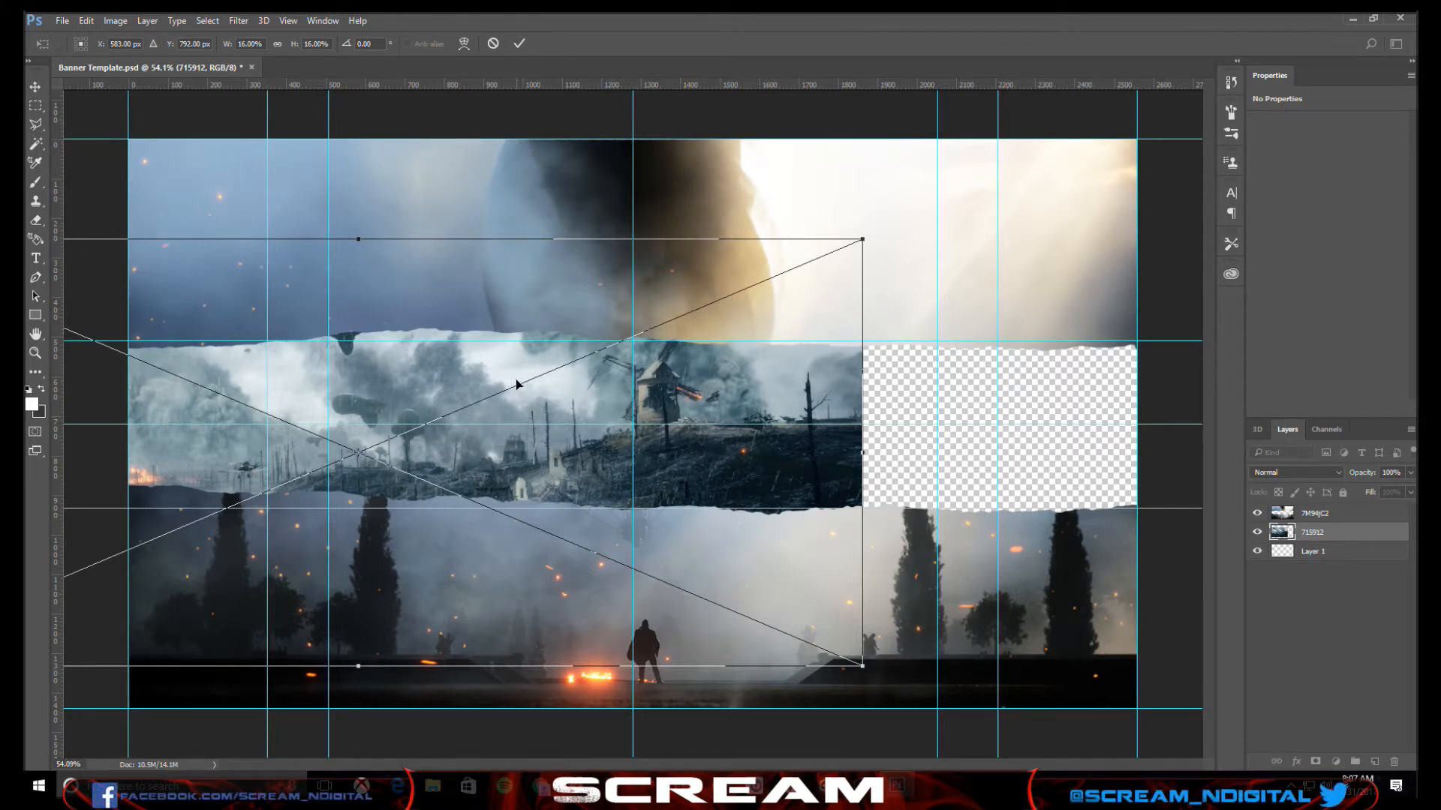
left_click_drag(741, 450, 715, 441)
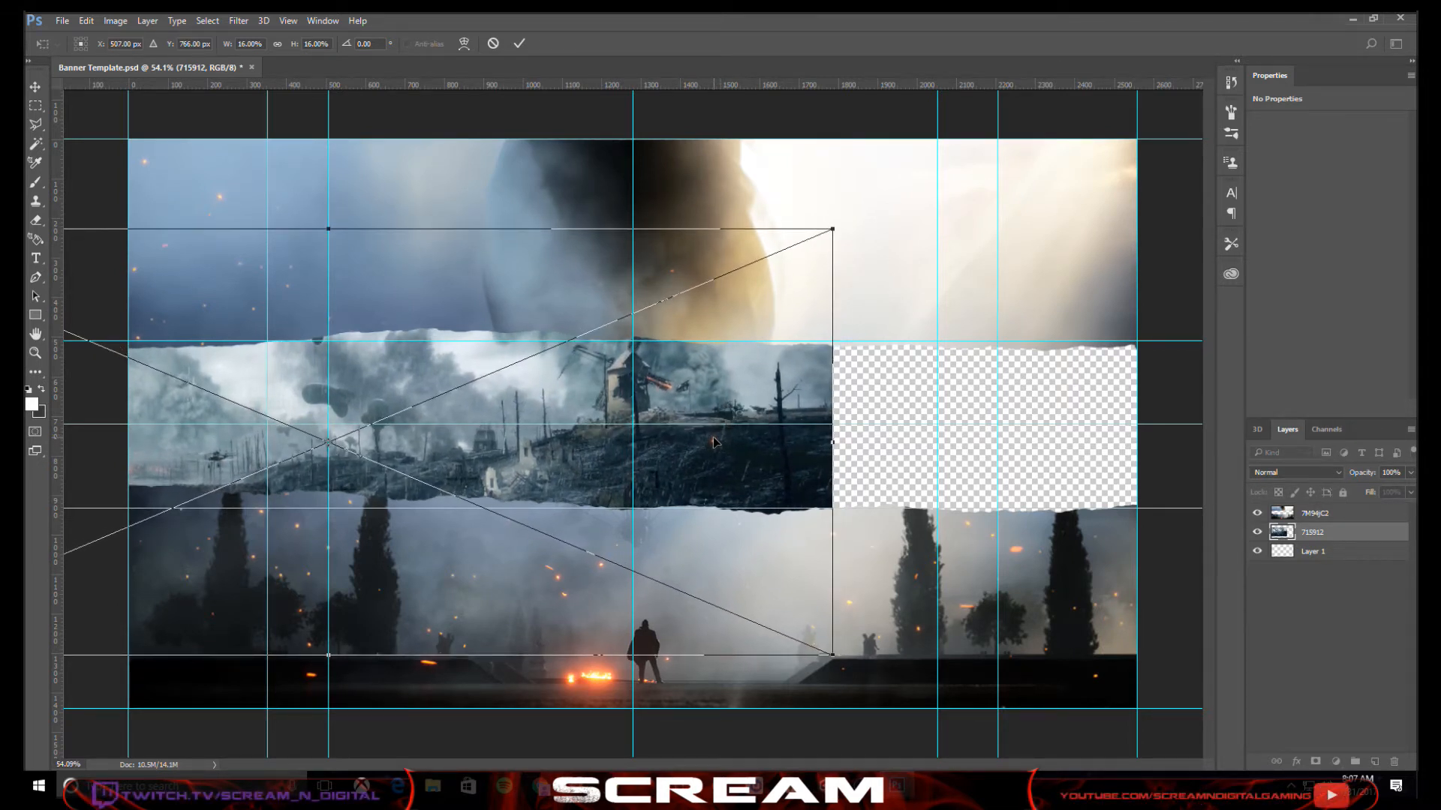
left_click(518, 45)
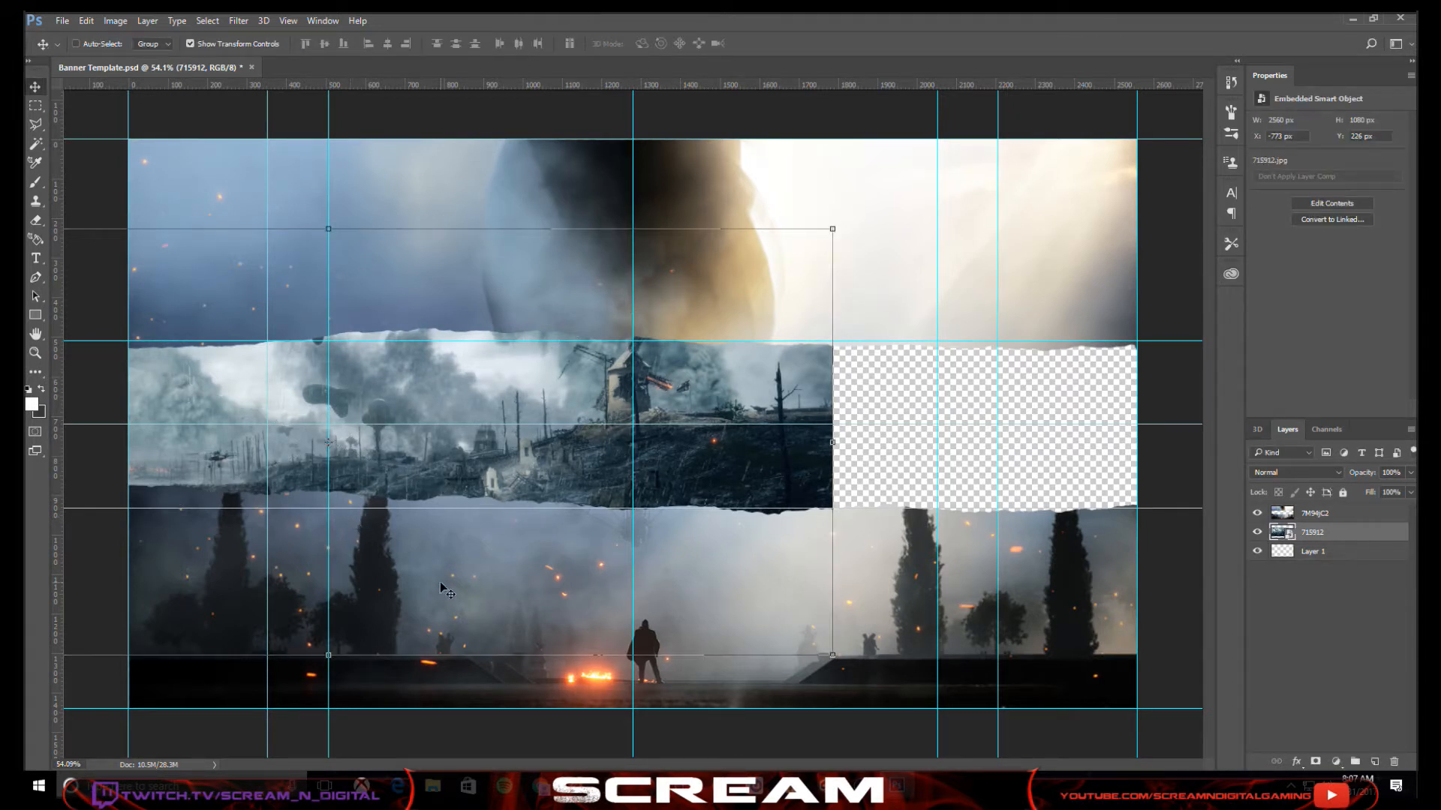
- Add a blank layer directly beneath 715912 and place 716187.jpg from the For Fire folder in it
left_click(1373, 763)
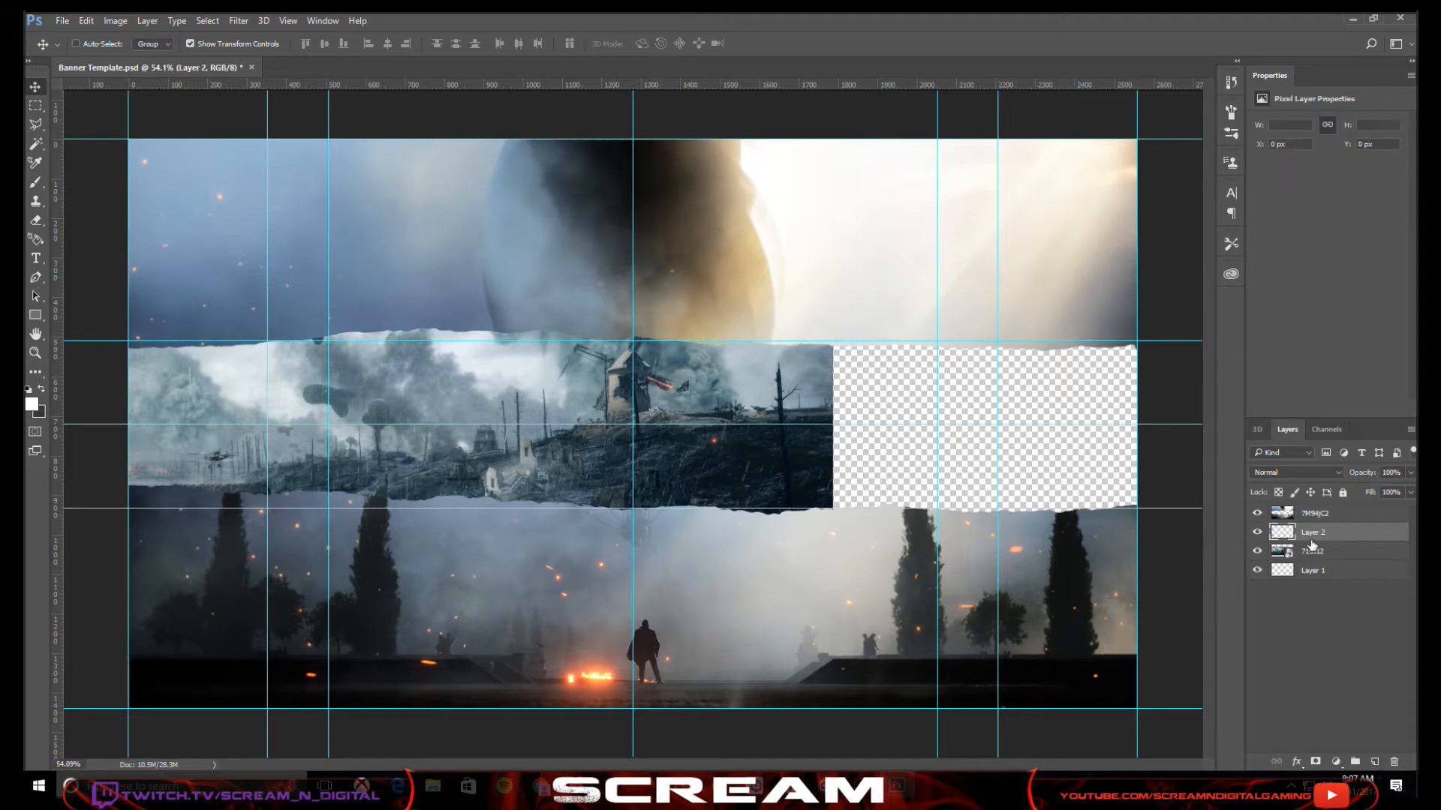
left_click_drag(1307, 535, 1307, 561)
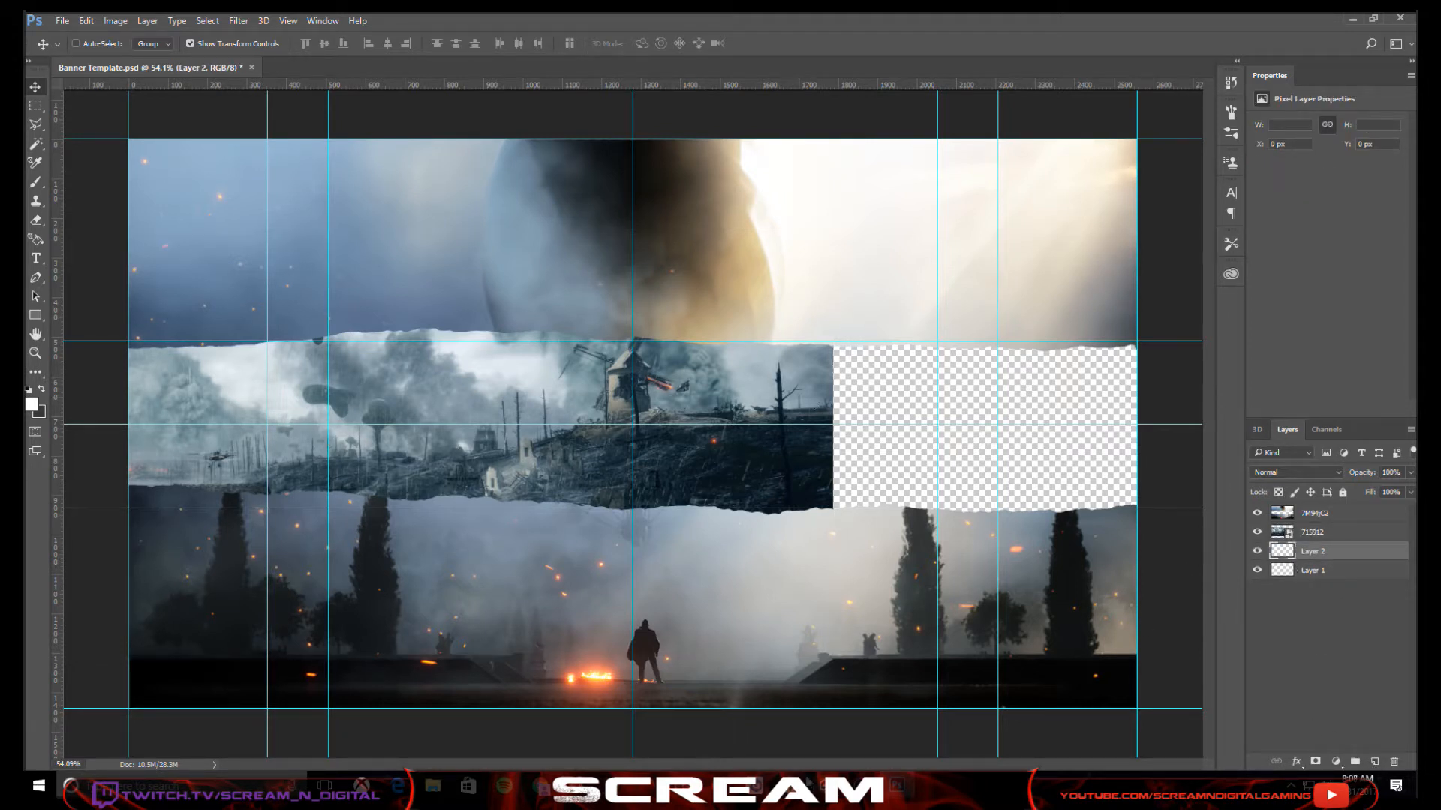
left_click(435, 788)
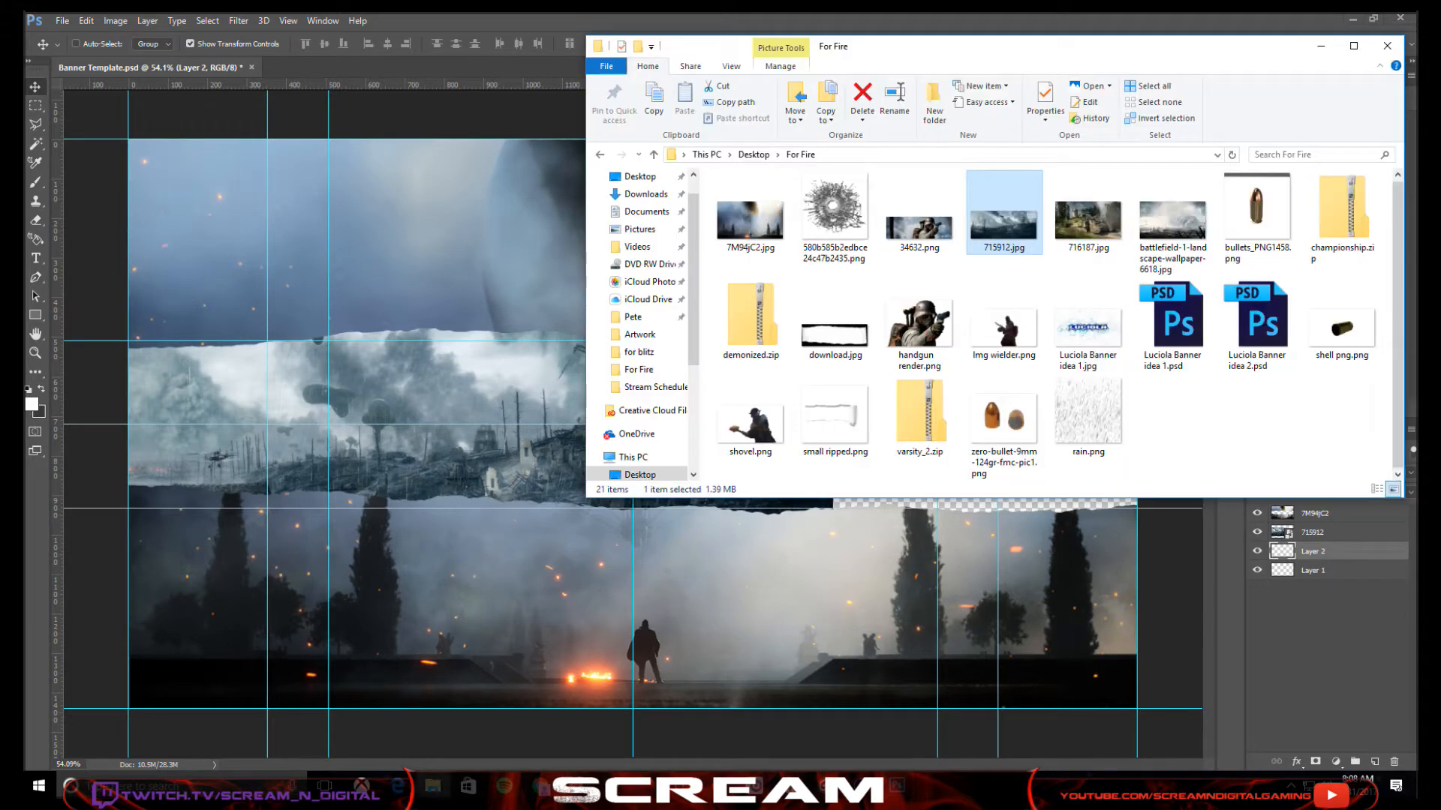
left_click_drag(1088, 222, 434, 416)
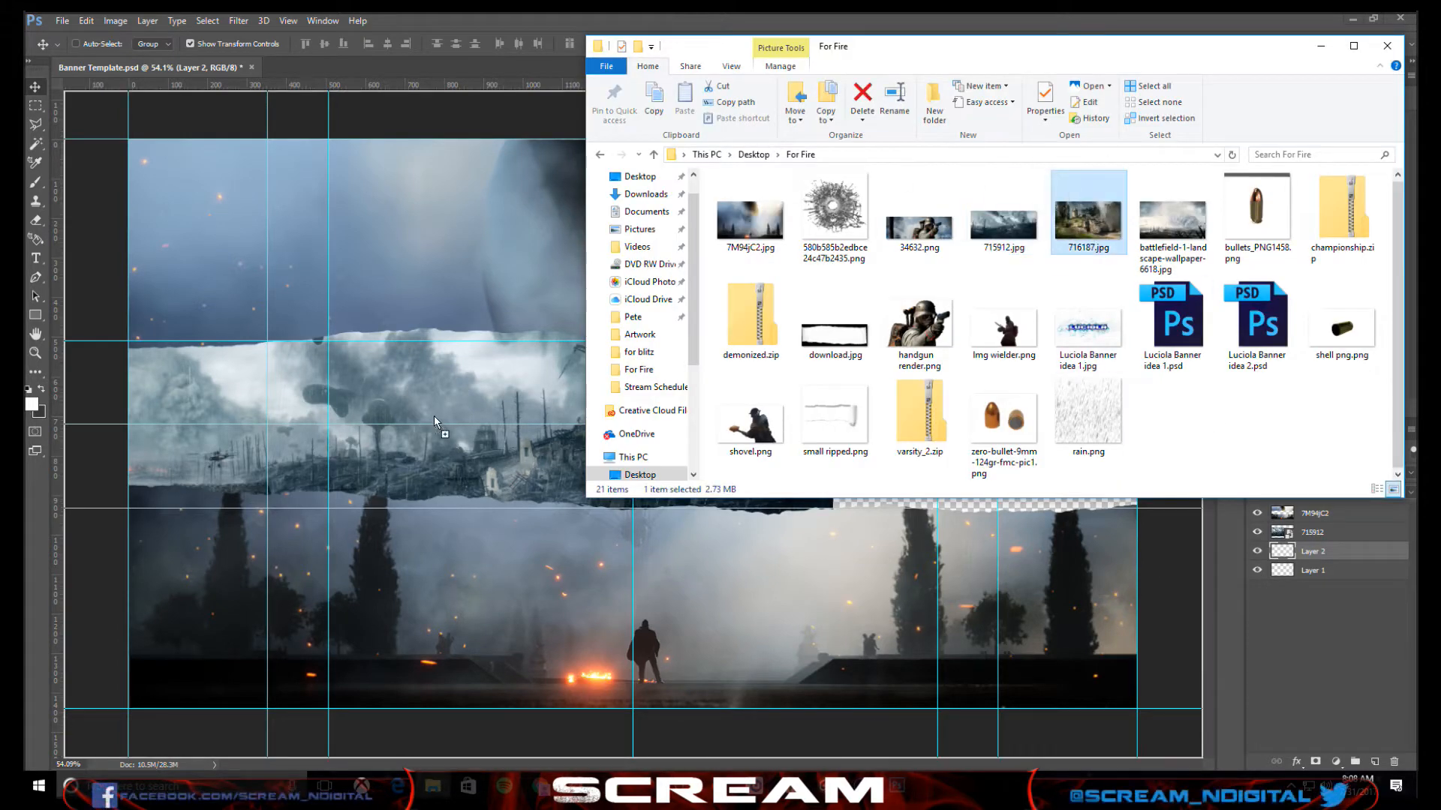
left_click_drag(1049, 441, 1115, 418)
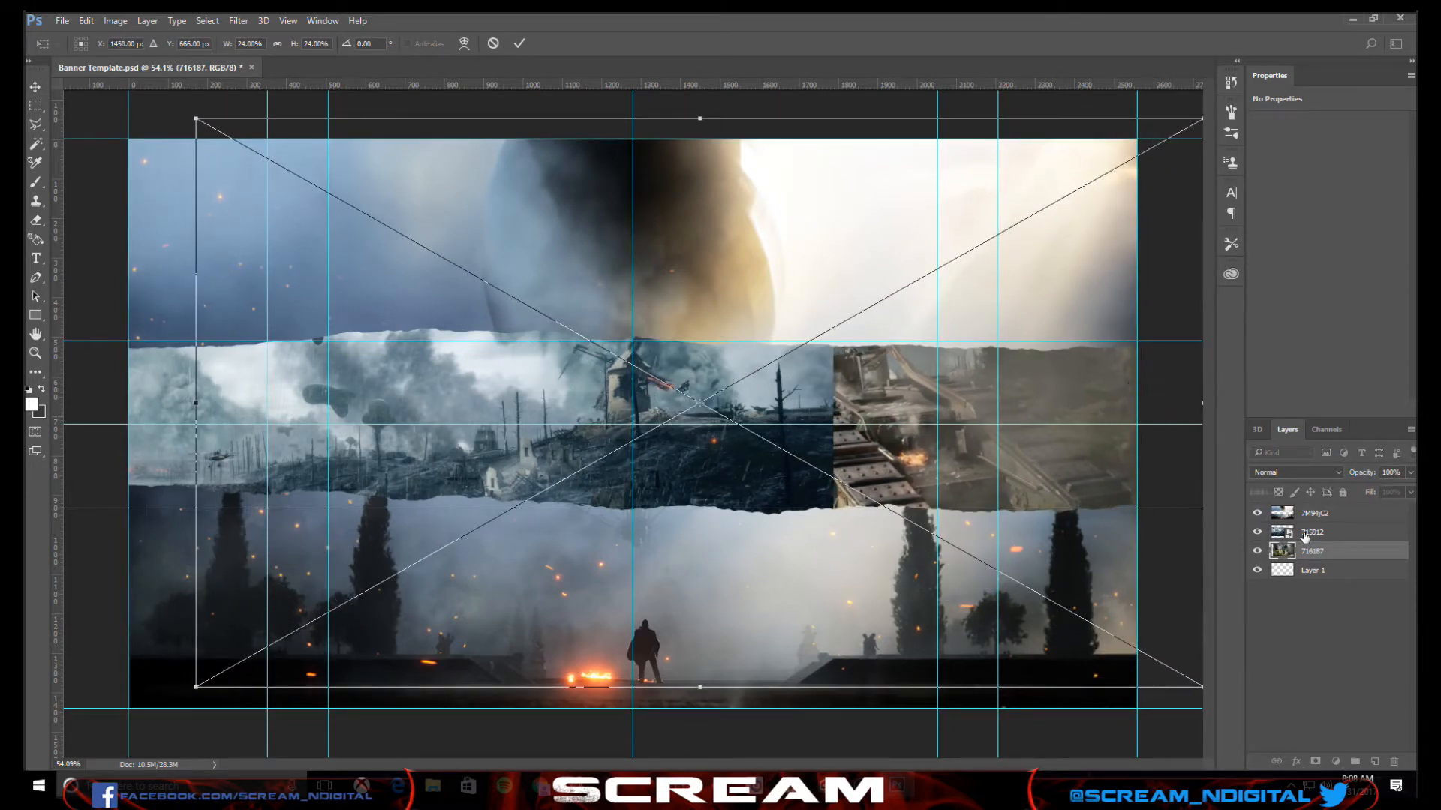
left_click(523, 44)
left_click(517, 42)
- Bring the 716187 layer to the top of the stack and scale the tank image to 13.20%
left_click_drag(1357, 563, 1326, 510)
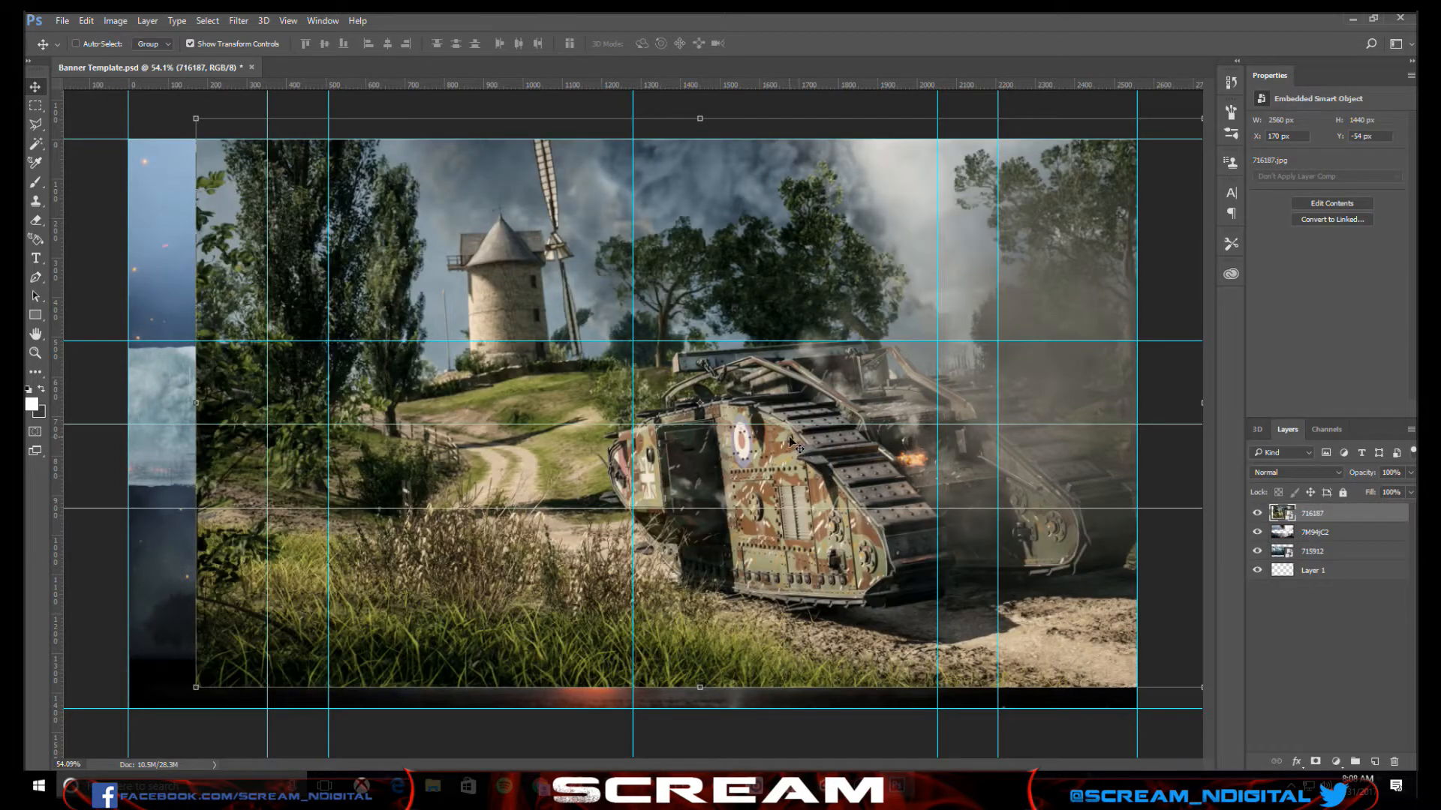
left_click_drag(831, 241, 746, 270)
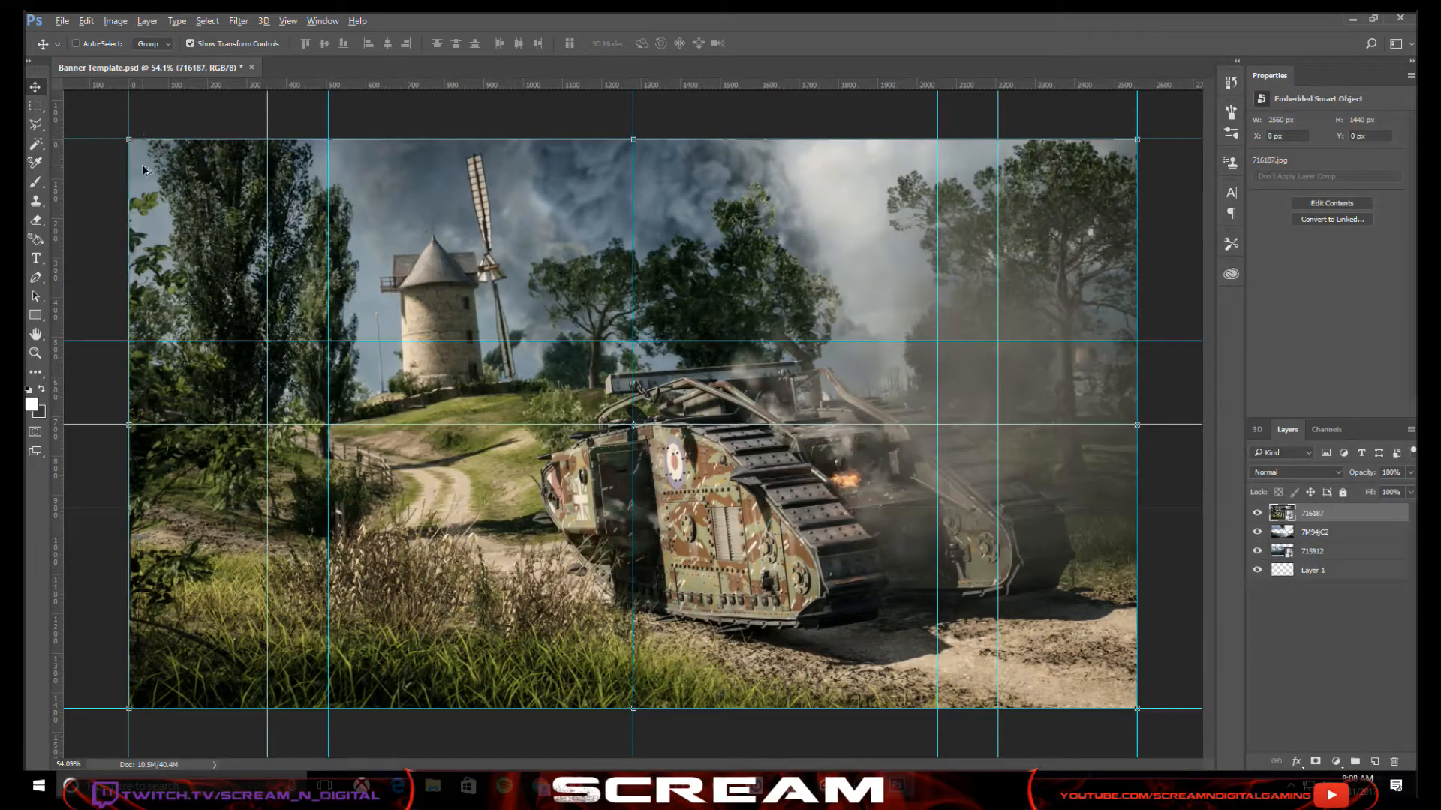
left_click_drag(128, 139, 324, 318)
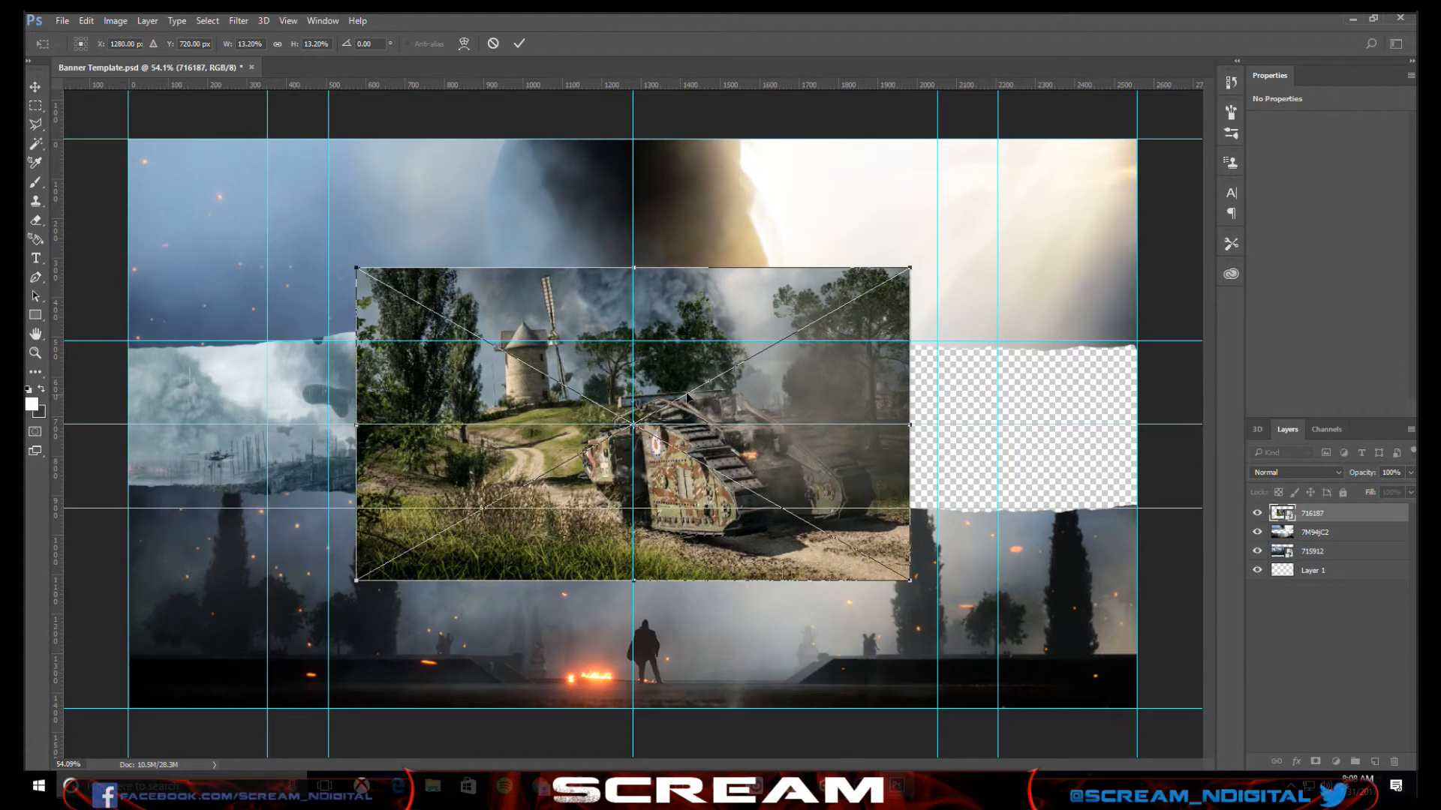
left_click_drag(780, 406, 933, 253)
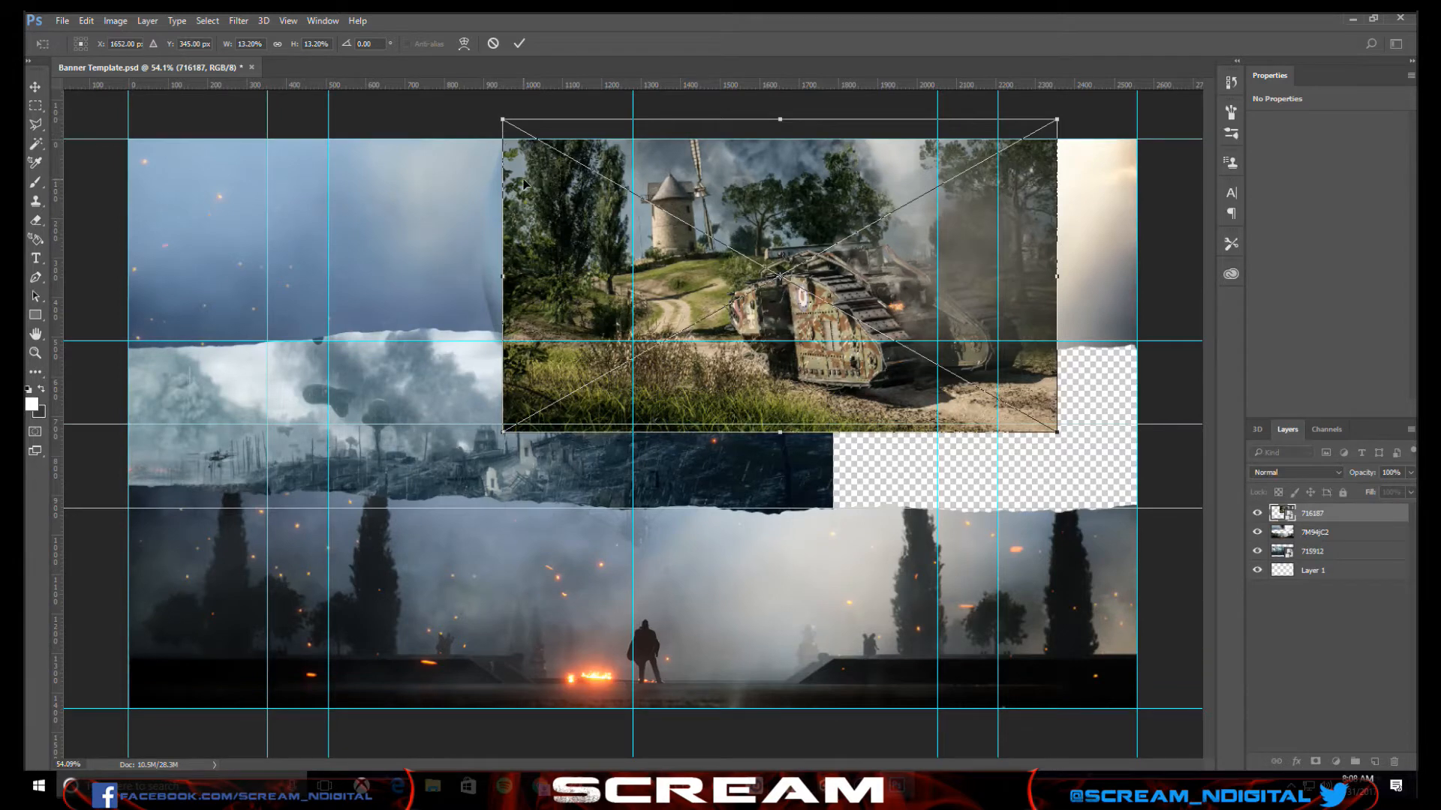
left_click(519, 43)
- Put the 716187 layer back beneath 715912 and move the tank image to X 1202 px, Y 324 px in the empty part of the gap
left_click_drag(747, 252, 968, 375)
left_click_drag(1289, 527, 1292, 559)
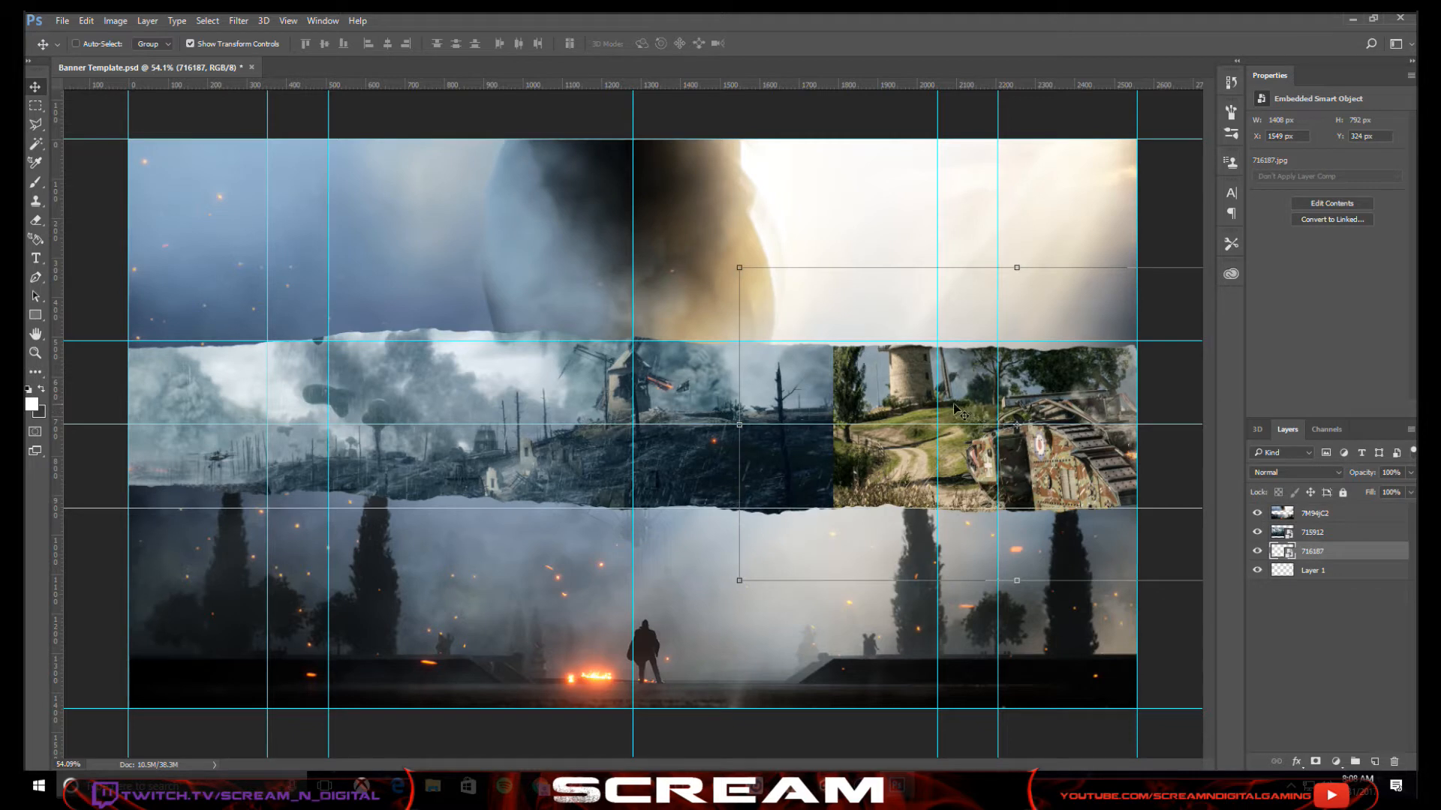
left_click_drag(961, 413, 822, 409)
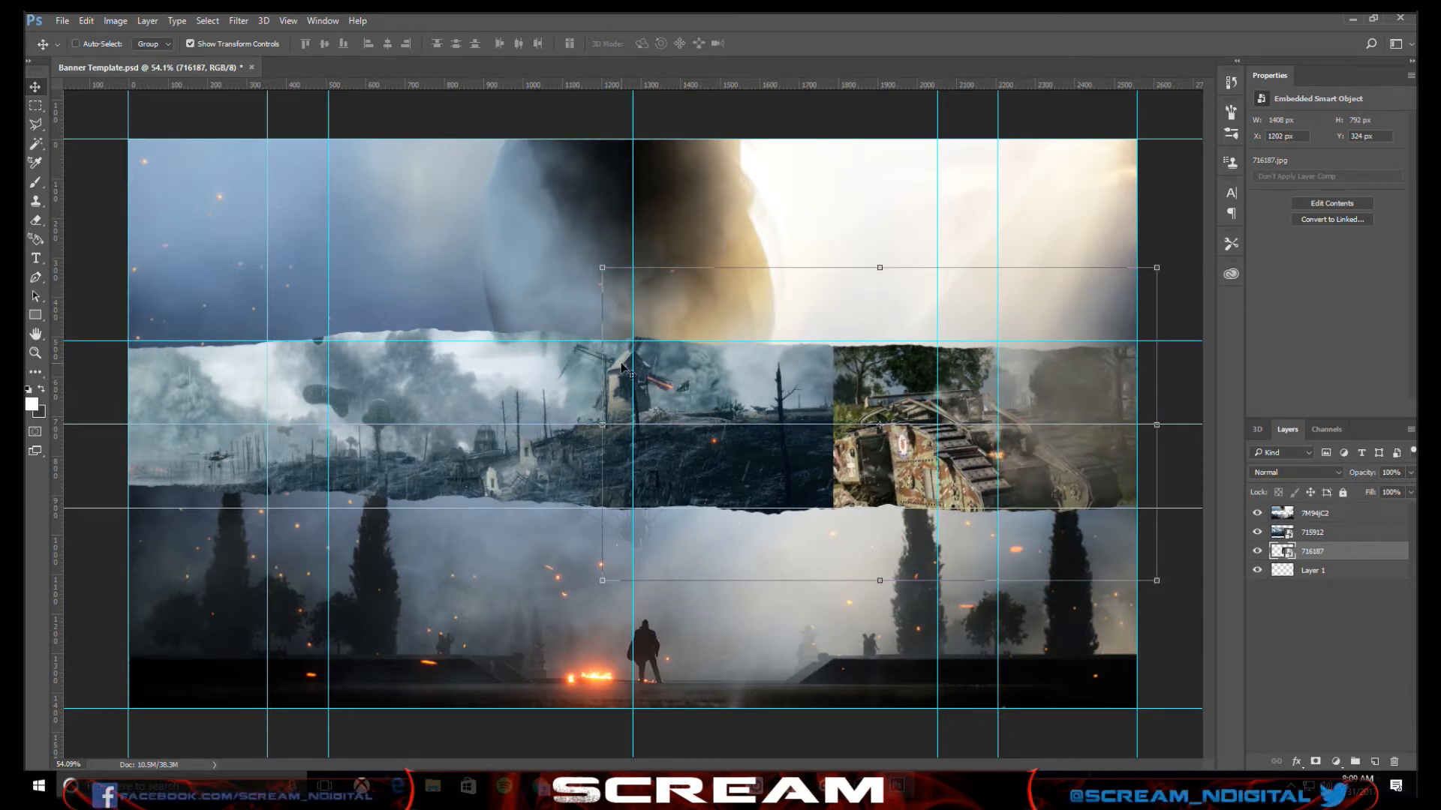
left_click(1344, 632)
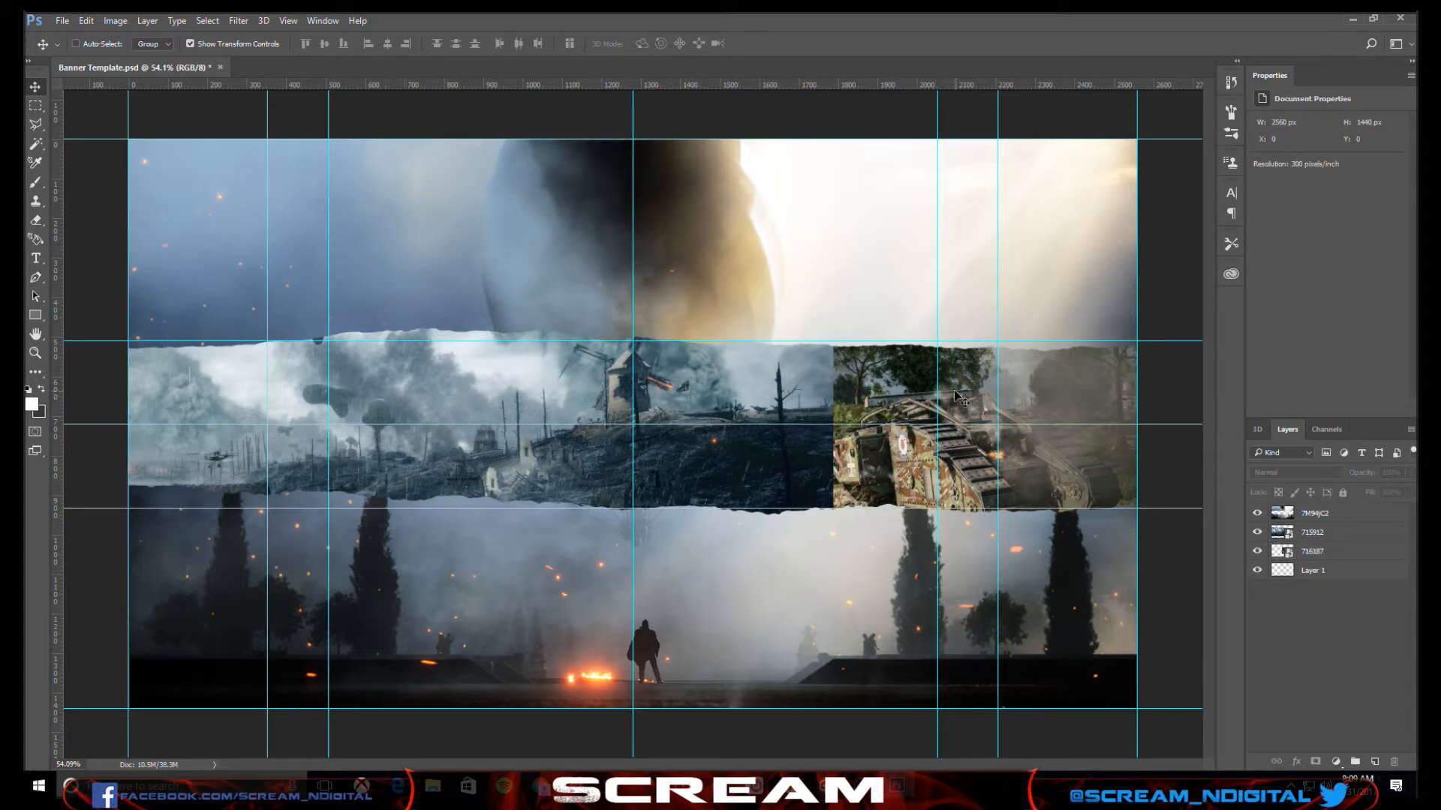
- Rasterize the 715912 layer so it can be edited with the Eraser
left_click(1314, 538)
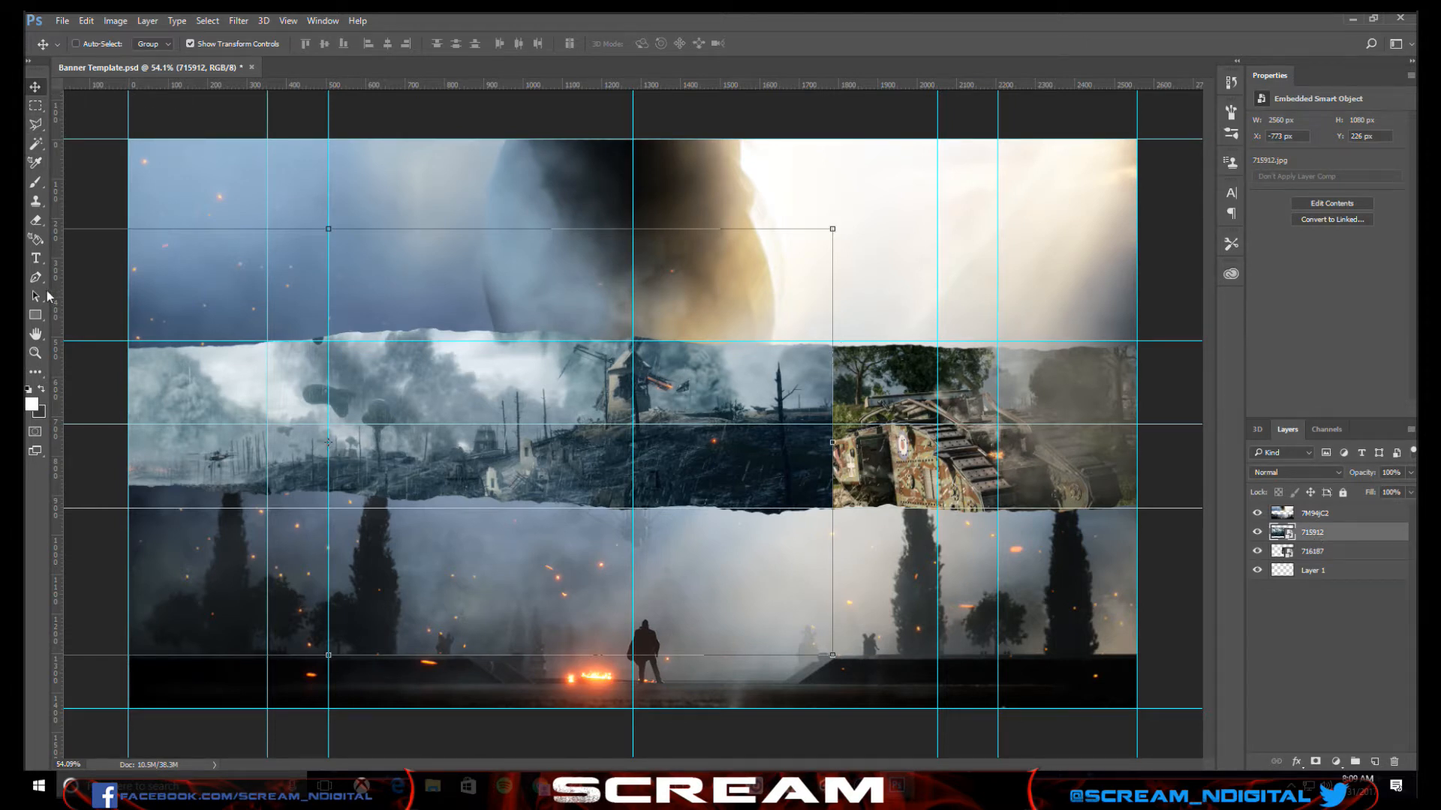
left_click(39, 223)
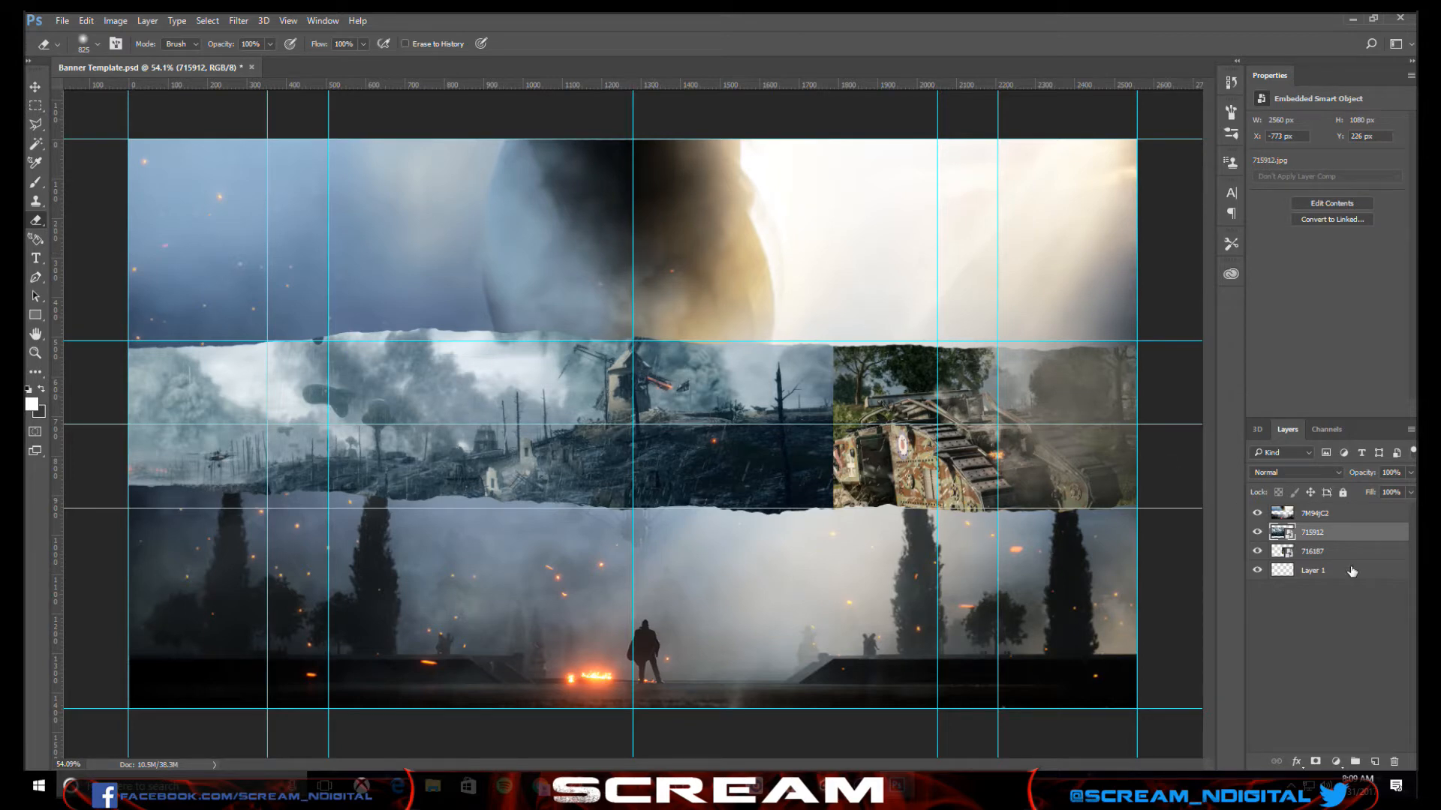
right_click(1325, 537)
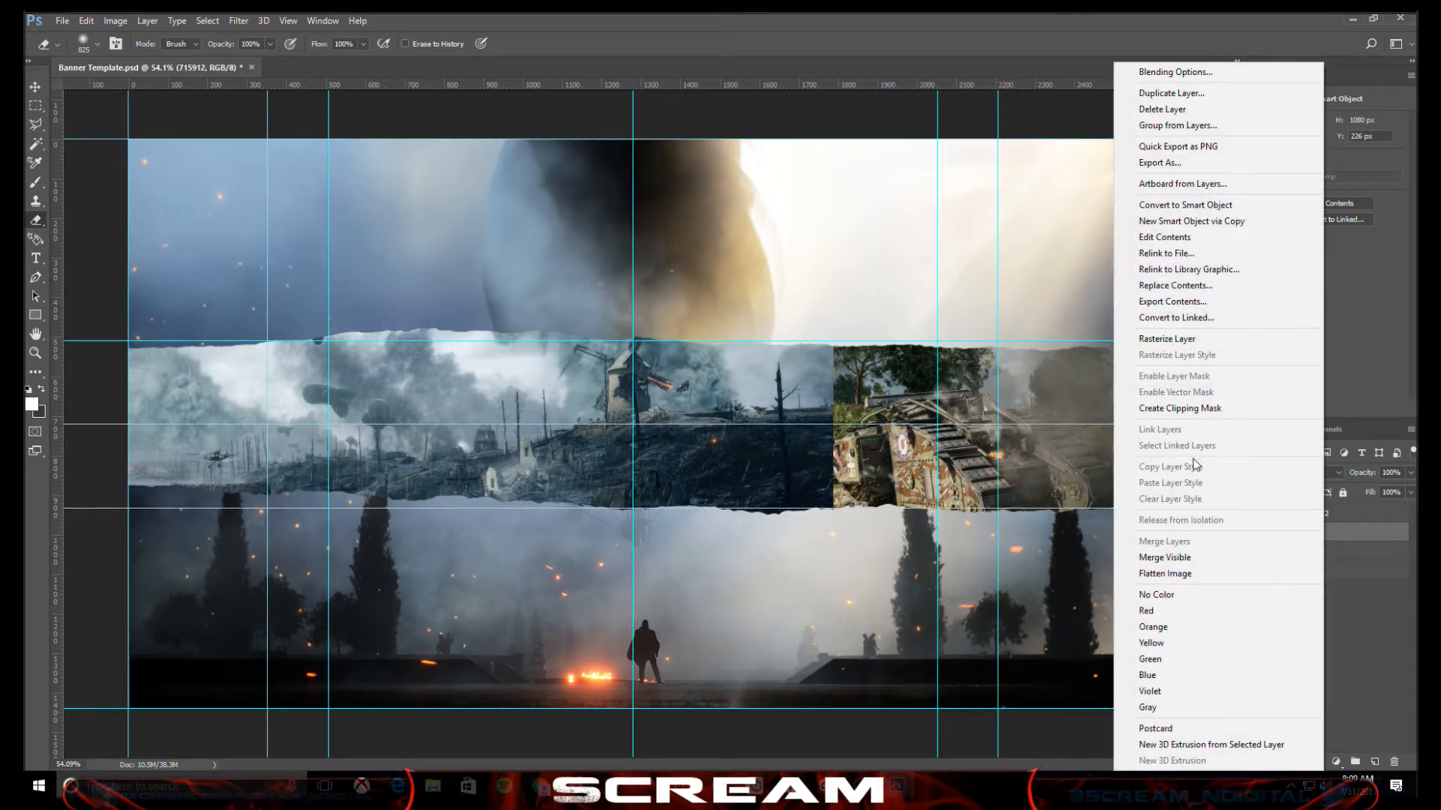
left_click(1182, 340)
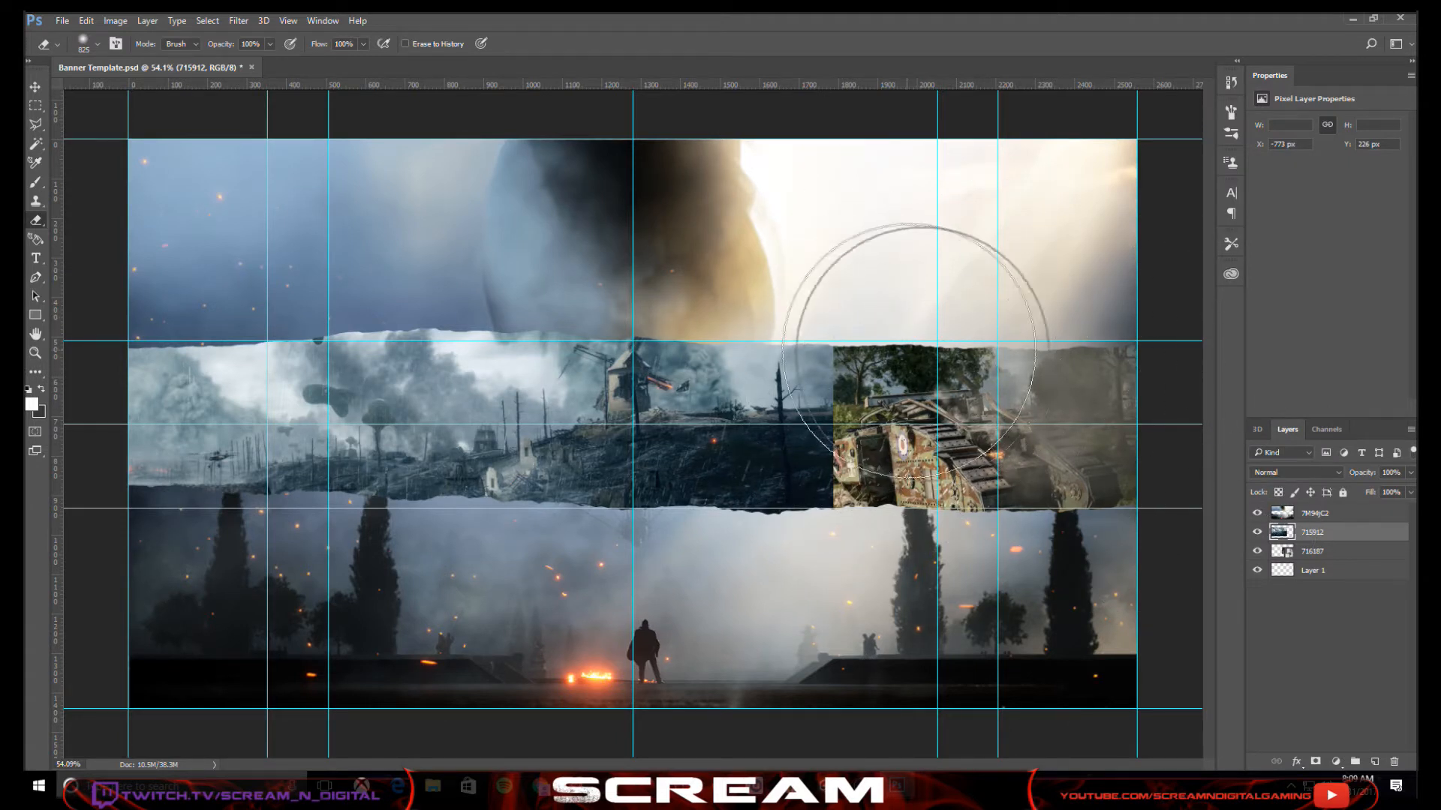
- Reduce the Eraser size to 341 and softly erase the right edge of the 715912 image to blend it into the tank image
left_click_drag(872, 273, 797, 263)
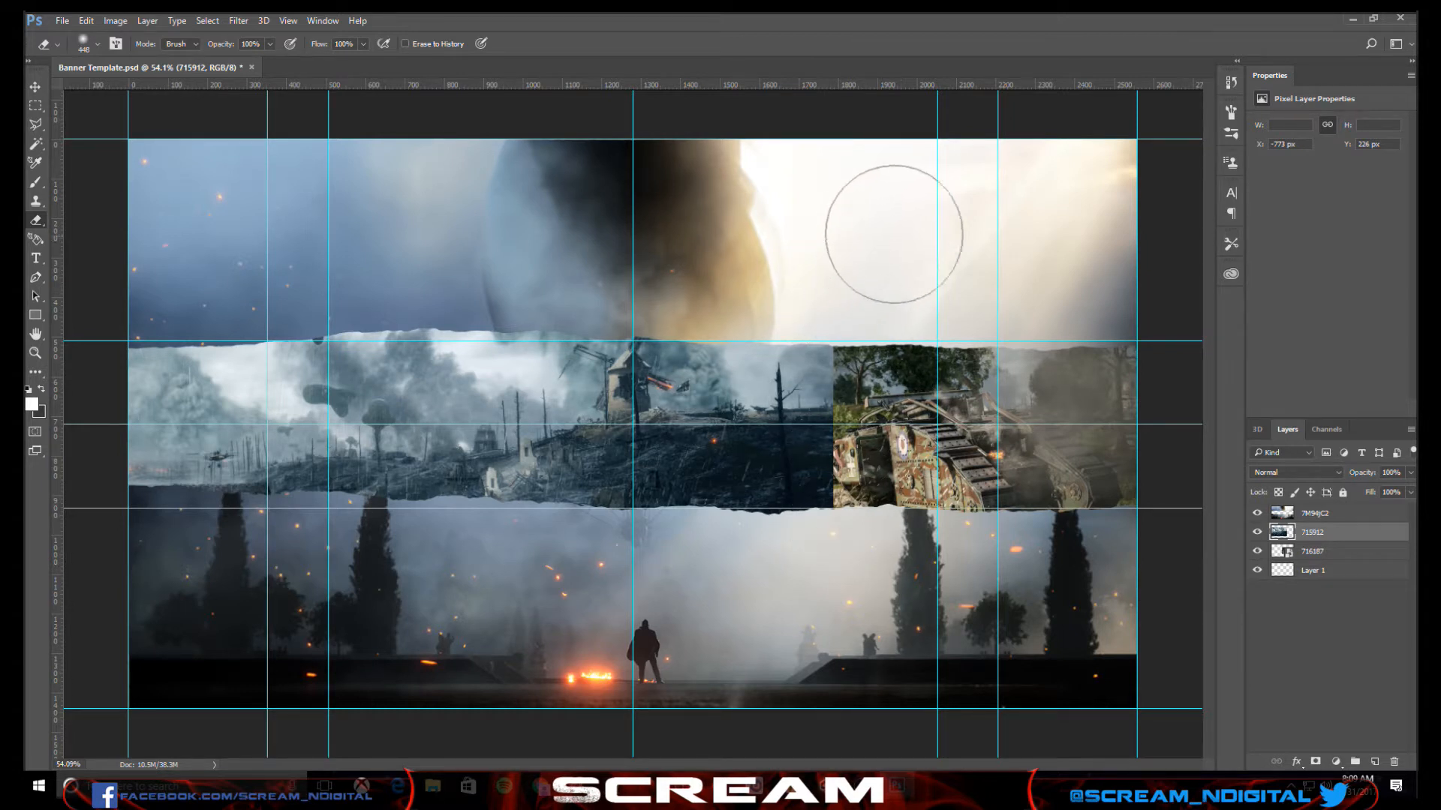
left_click_drag(890, 235, 870, 232)
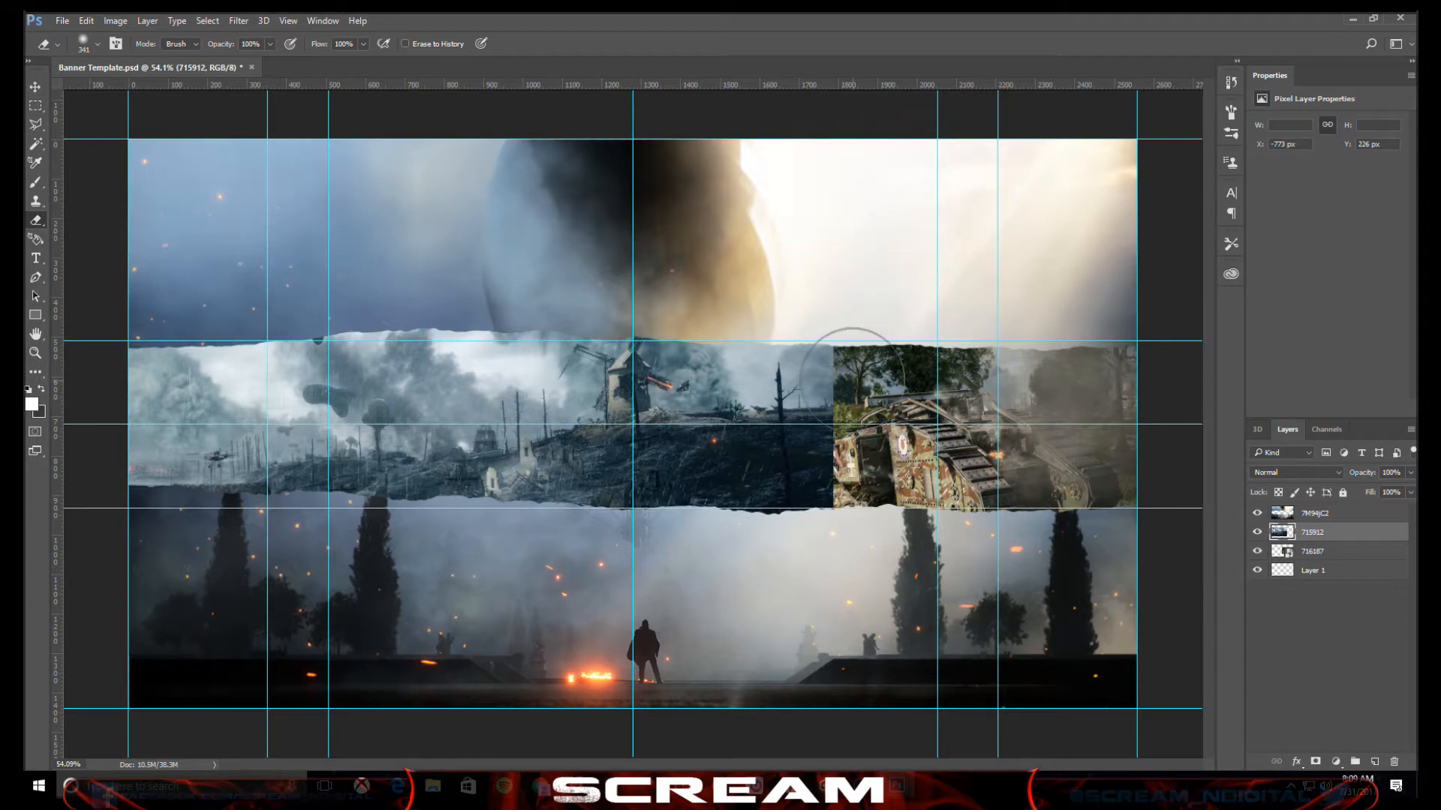
mouse_move(868, 434)
left_mouse_down()
mouse_move(881, 522)
mouse_move(870, 462)
left_mouse_up()
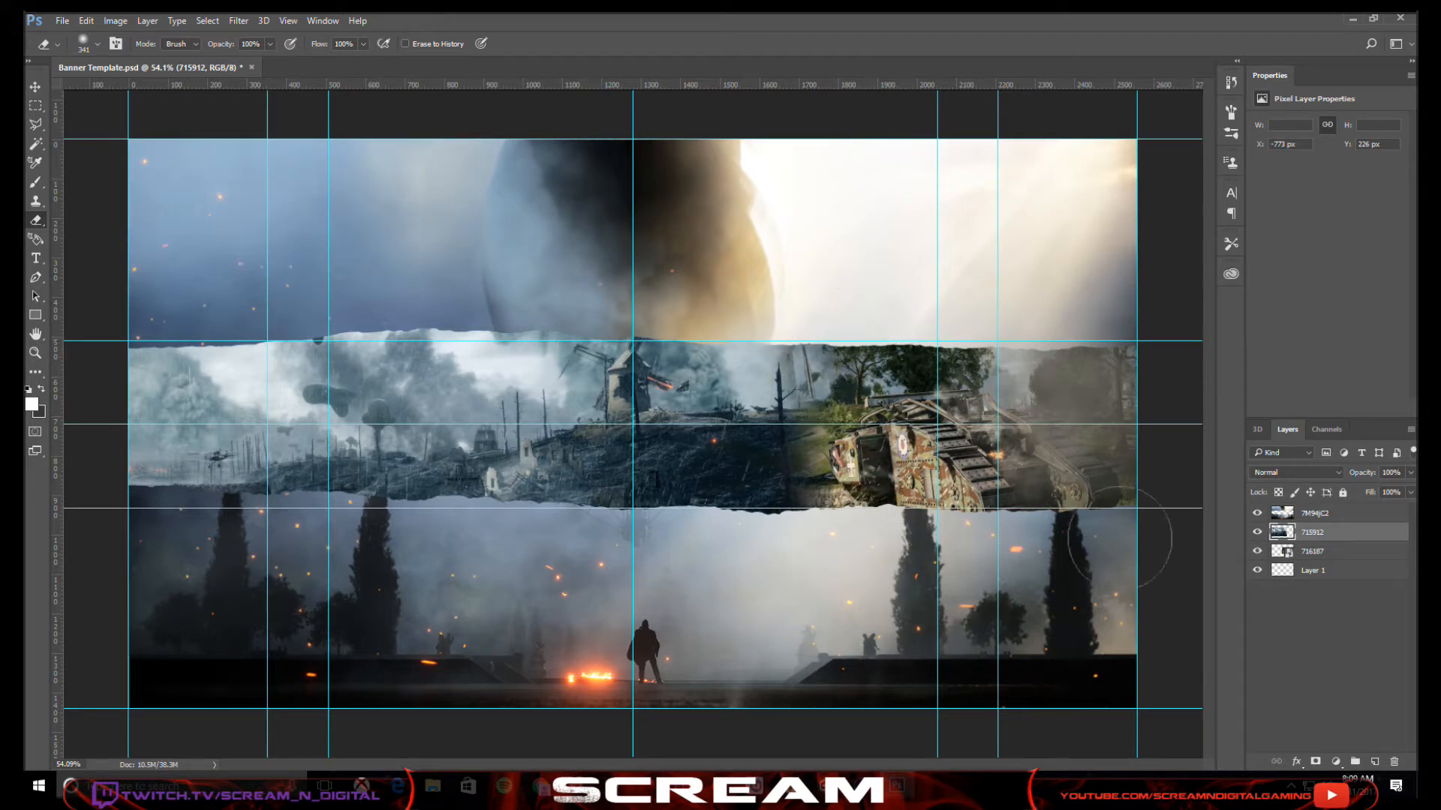
- Move the 716187 tank image left to X 1152 px so it ends at the canvas's right edge
left_click(1324, 552)
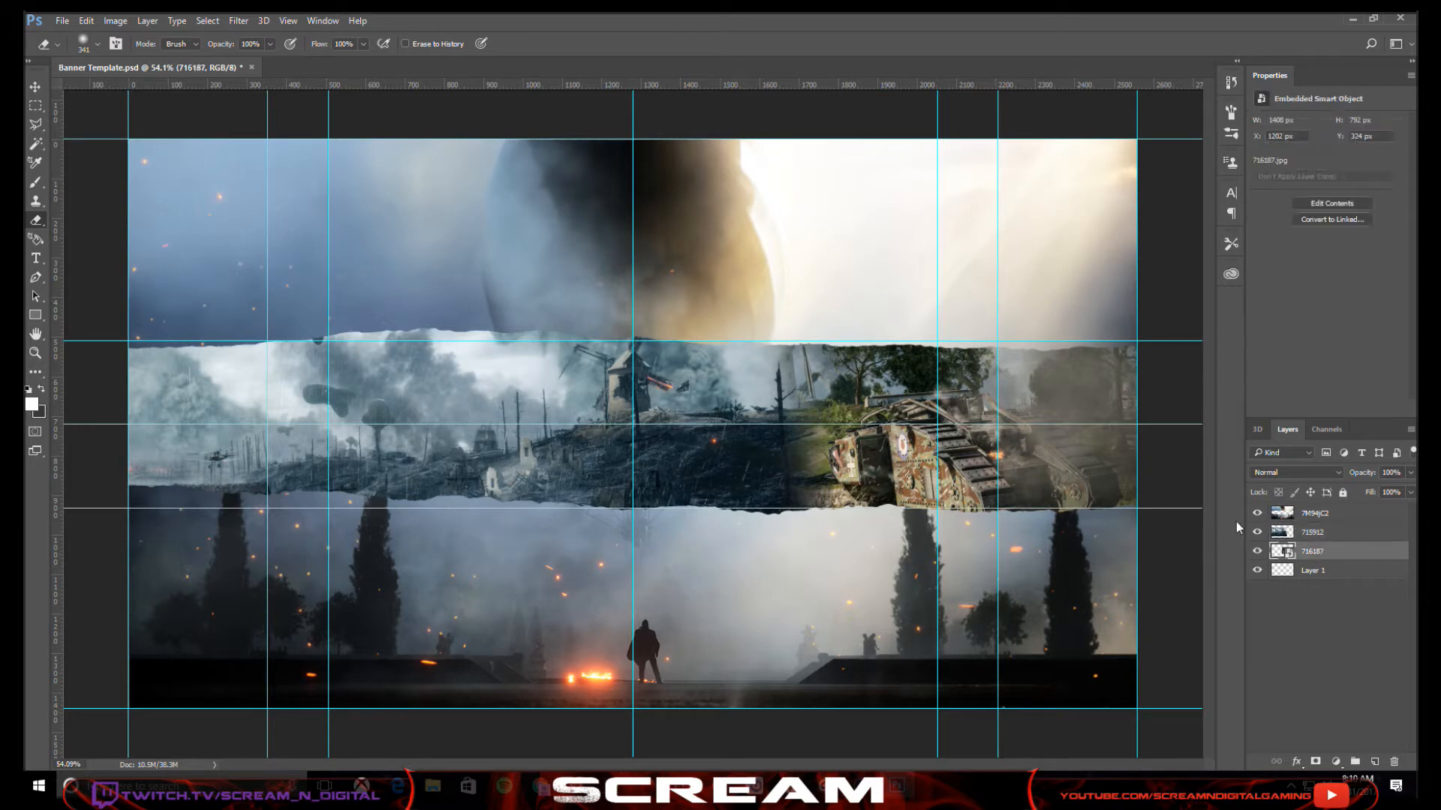
left_click(36, 86)
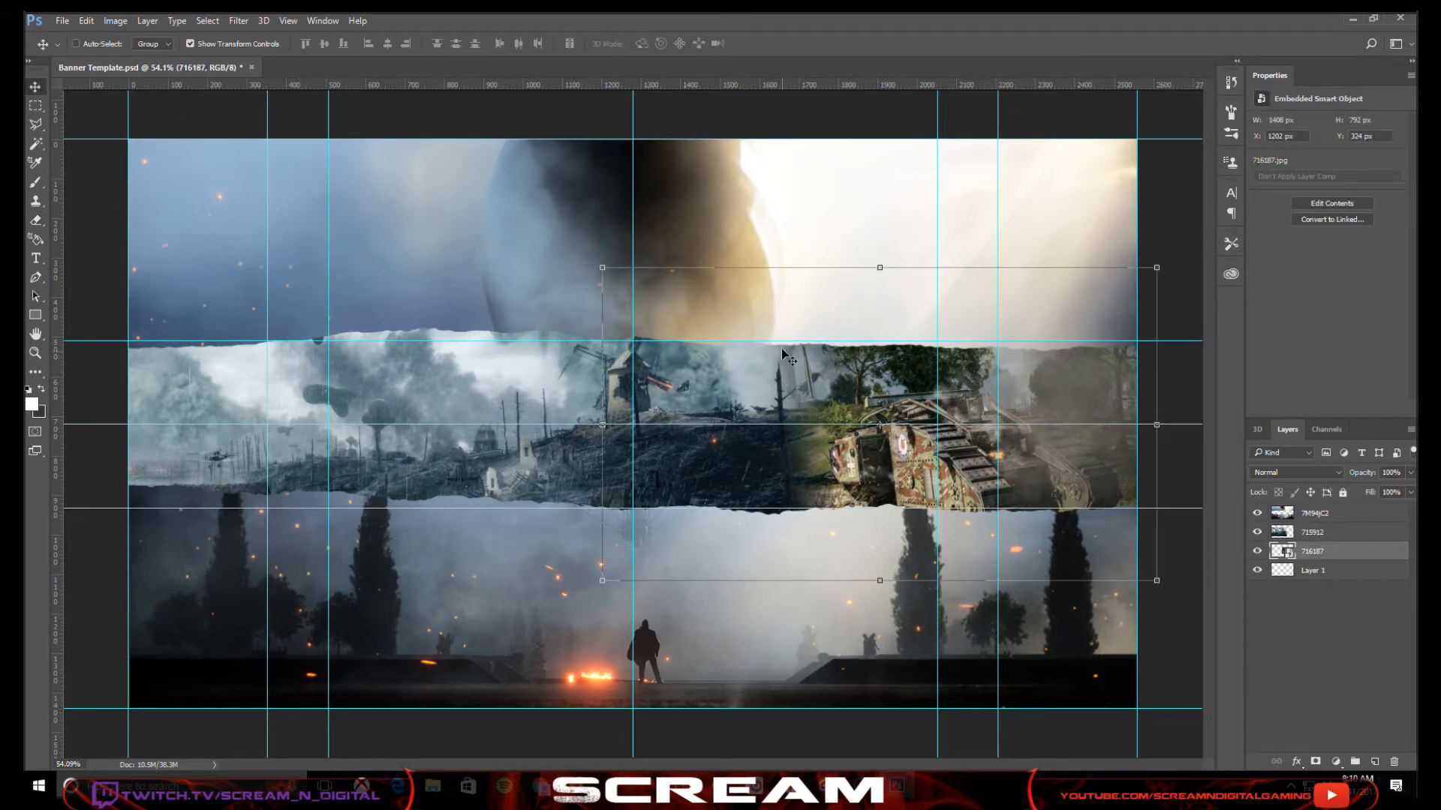
left_click(1064, 407)
left_click_drag(1063, 406, 1049, 404)
mouse_move(1046, 406)
left_mouse_down()
mouse_move(1021, 408)
mouse_move(1040, 407)
left_mouse_up()
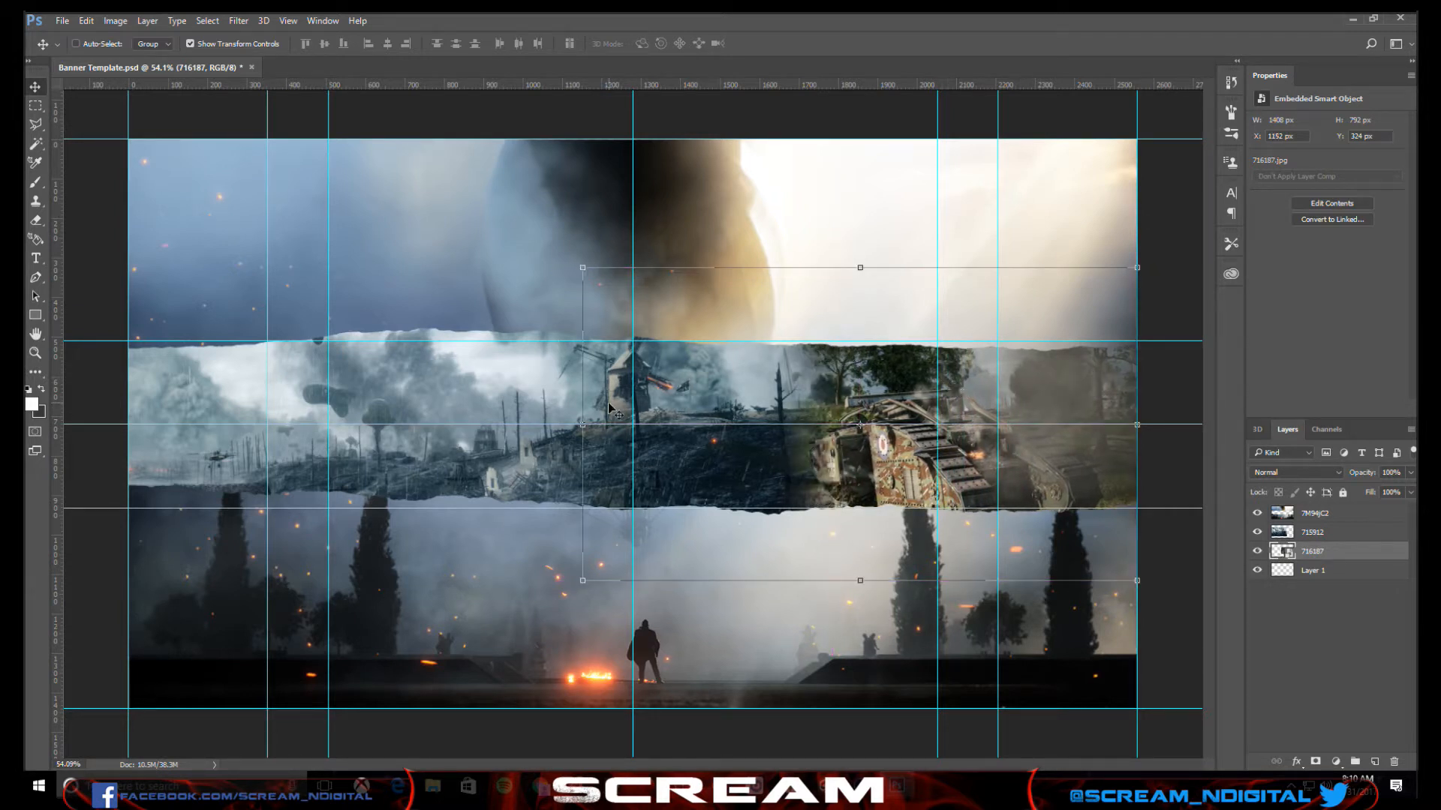
- Nudge the 715912 image right to X -691 px so it overlaps more of the tank image
left_click(1349, 532)
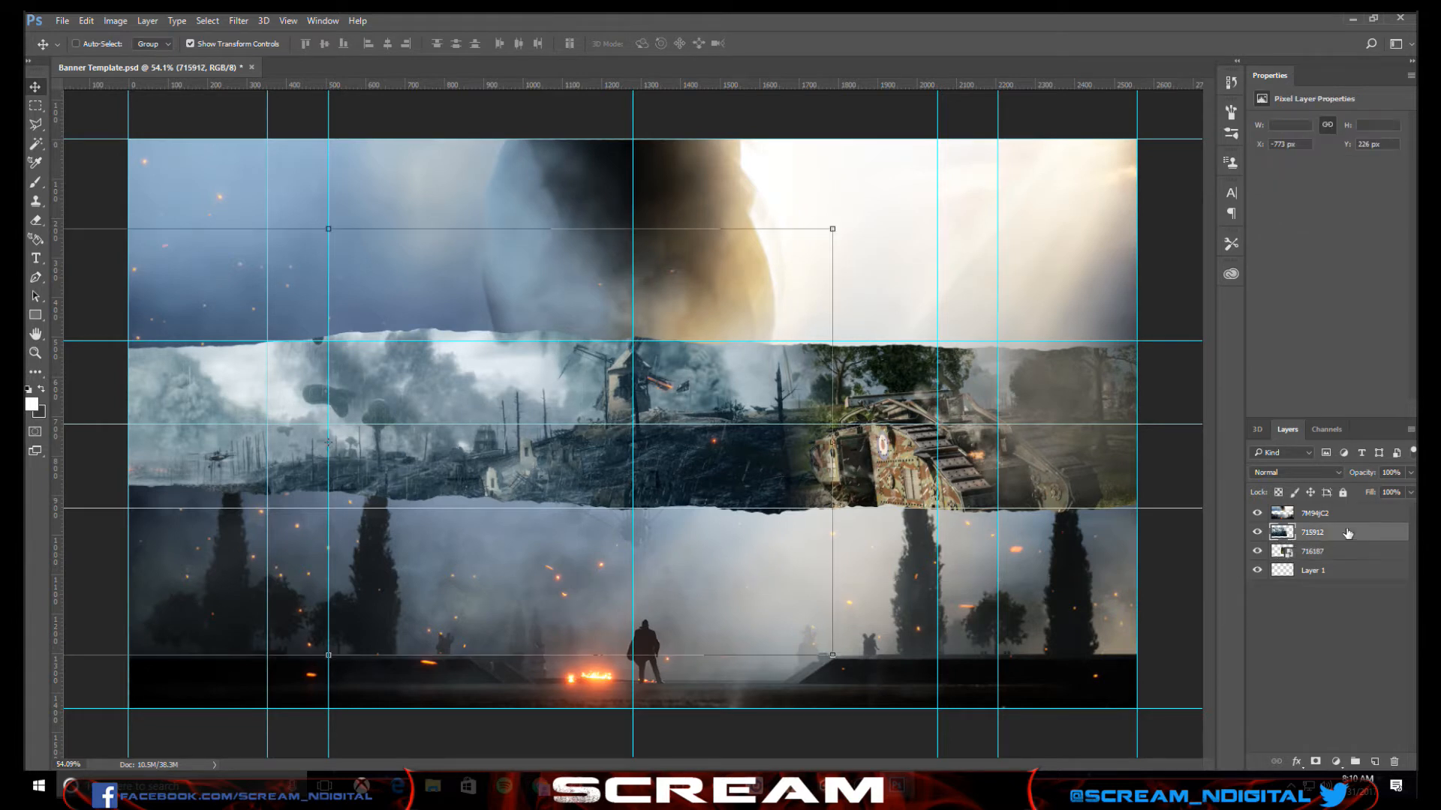
key("Right")
key("Right")
key("Right")
key("Right")
key("Right")
key("Right")
key("Right")
key("Right")
key("Right")
key("Right")
key("Right")
key("Right")
key("Right")
key("Right")
key("Right")
key("Right")
key("Right")
key("Right")
key("Right")
key("Right")
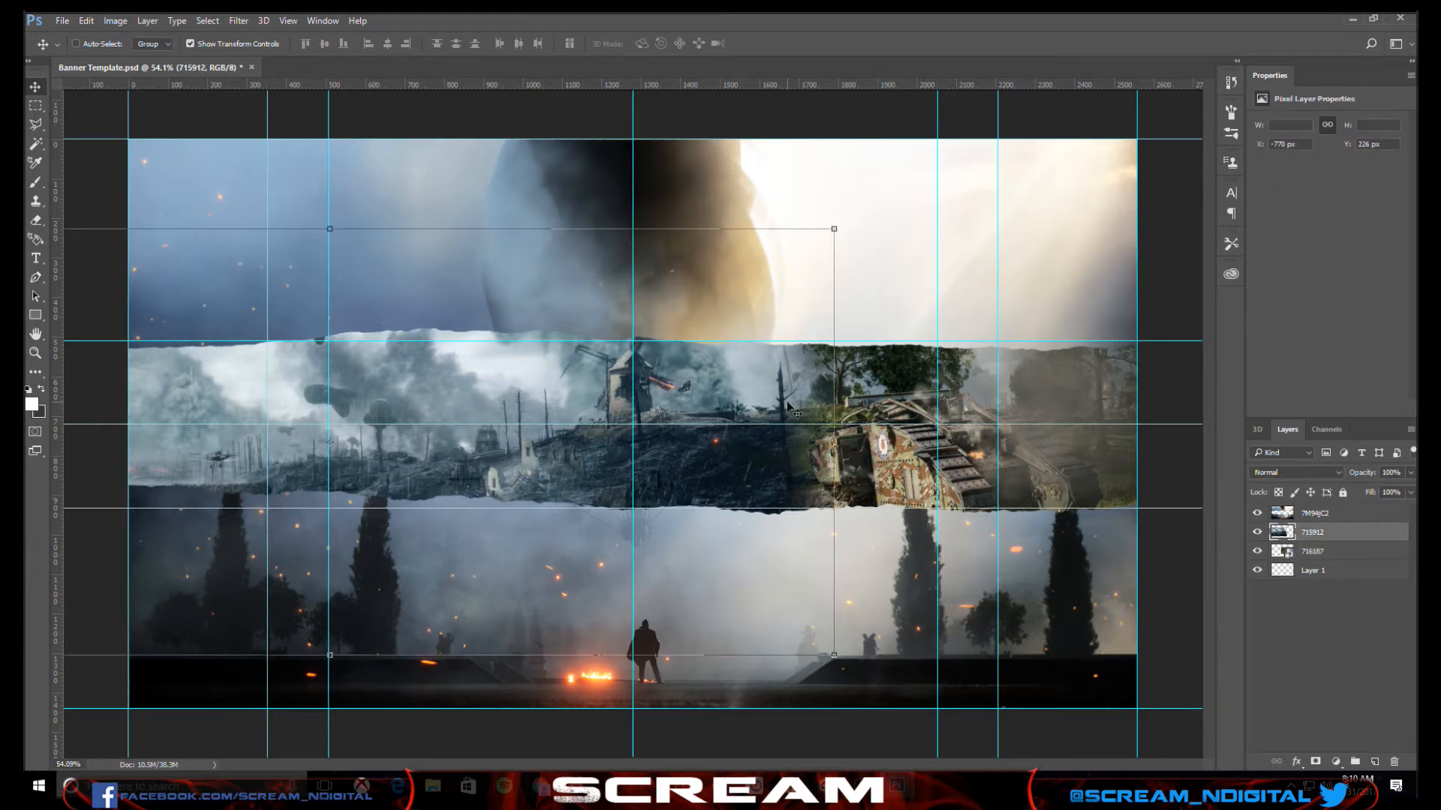
key("Right")
key("Right")
key("Right")
key("Right")
key("Right")
key("Right")
key("Right")
key("Right")
key("Right")
key("Right")
key("Right")
key("Right")
key("Right")
key("Right")
key("Right")
key("Right")
key("Right")
key("Right")
key("Right")
key("Right")
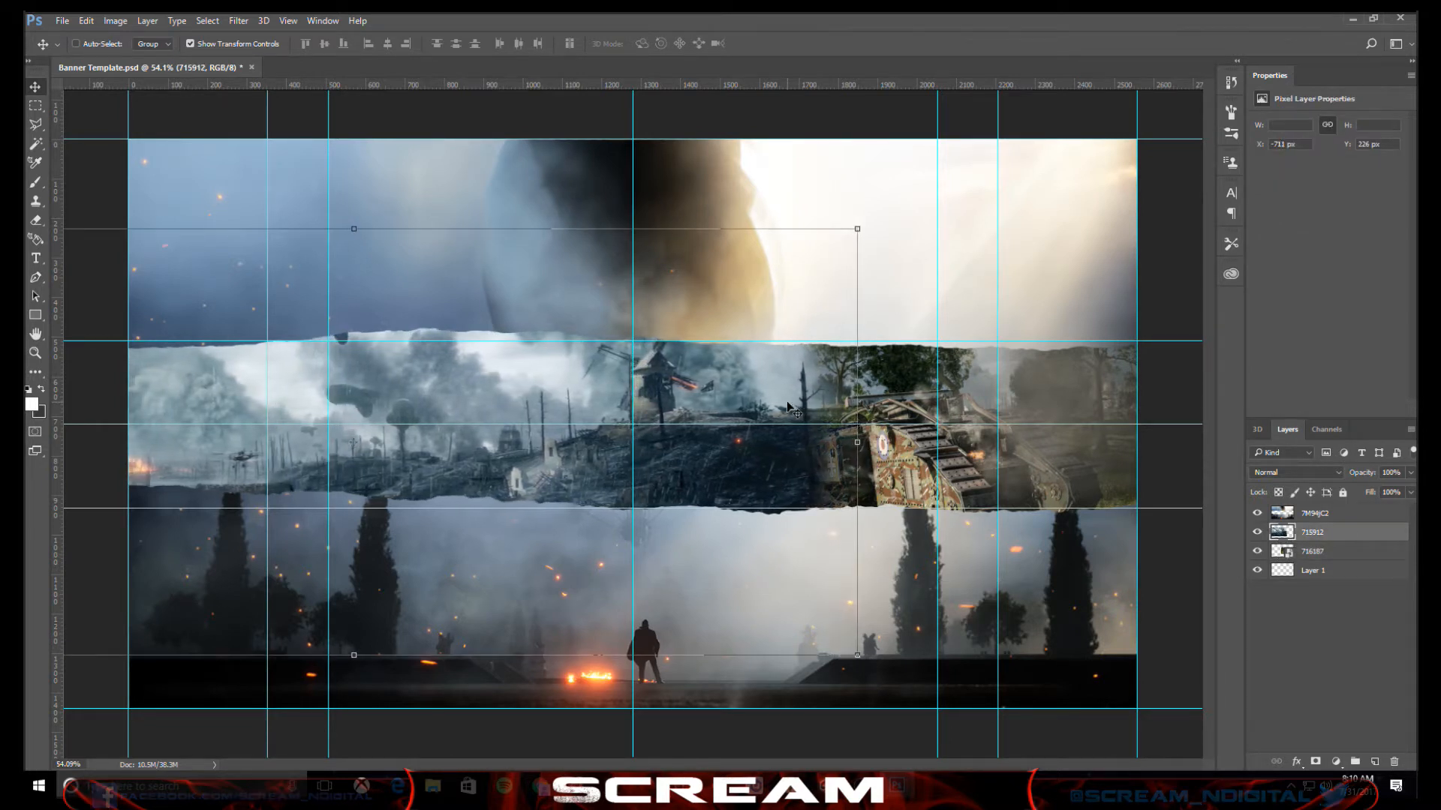
key("Right")
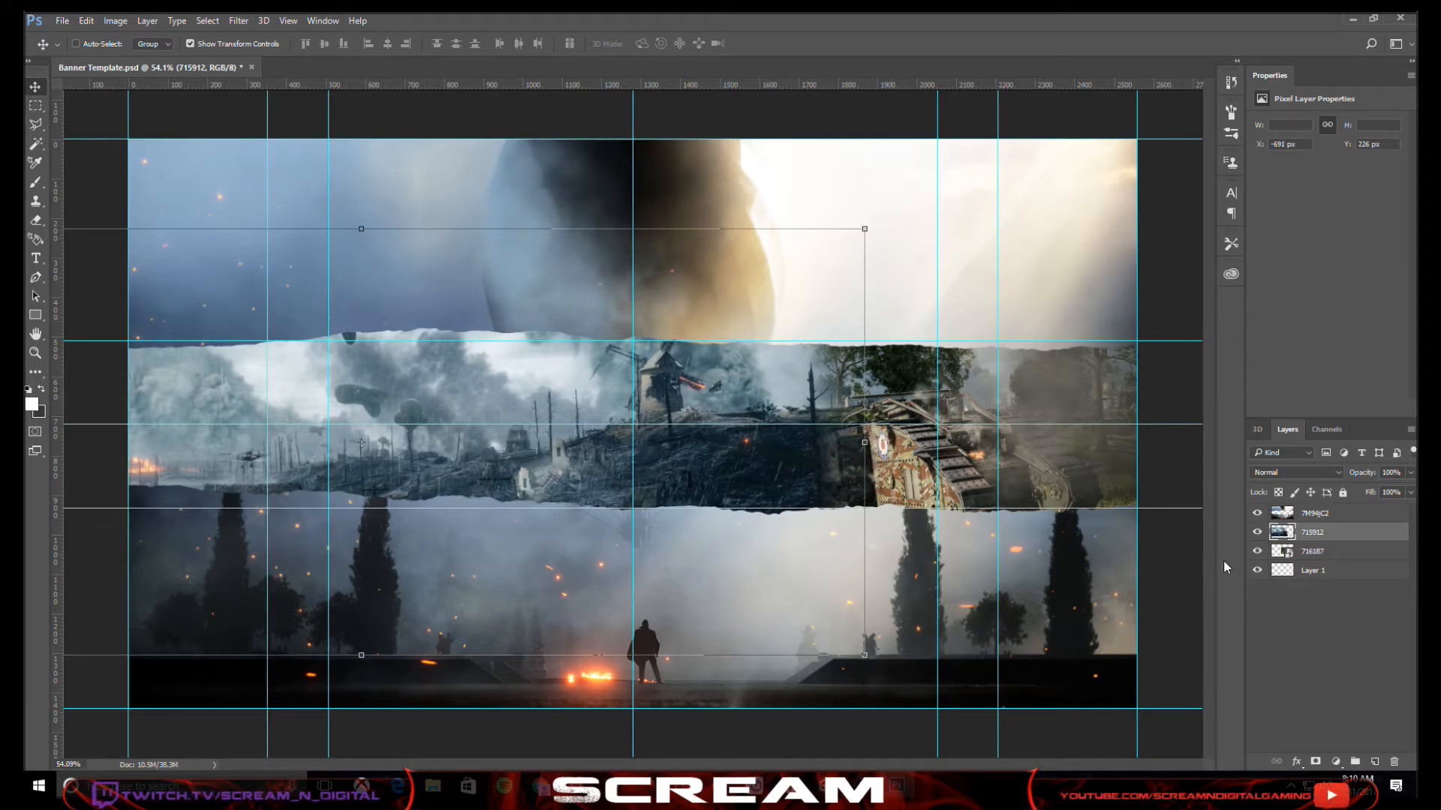
- Erase more of the 715912 image's right edge to reveal the front of the tank and the trees above it
left_click(1318, 554)
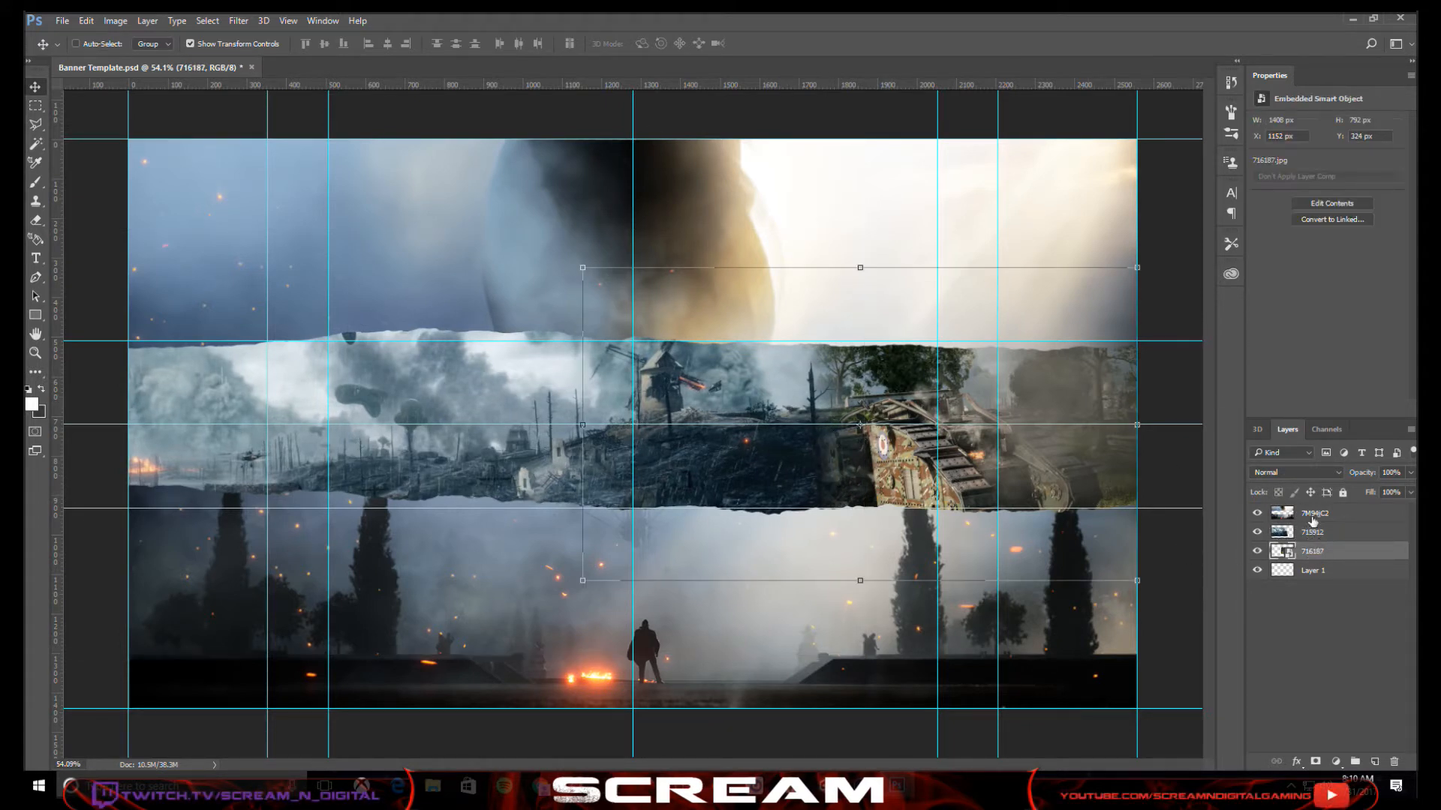
left_click(1321, 533)
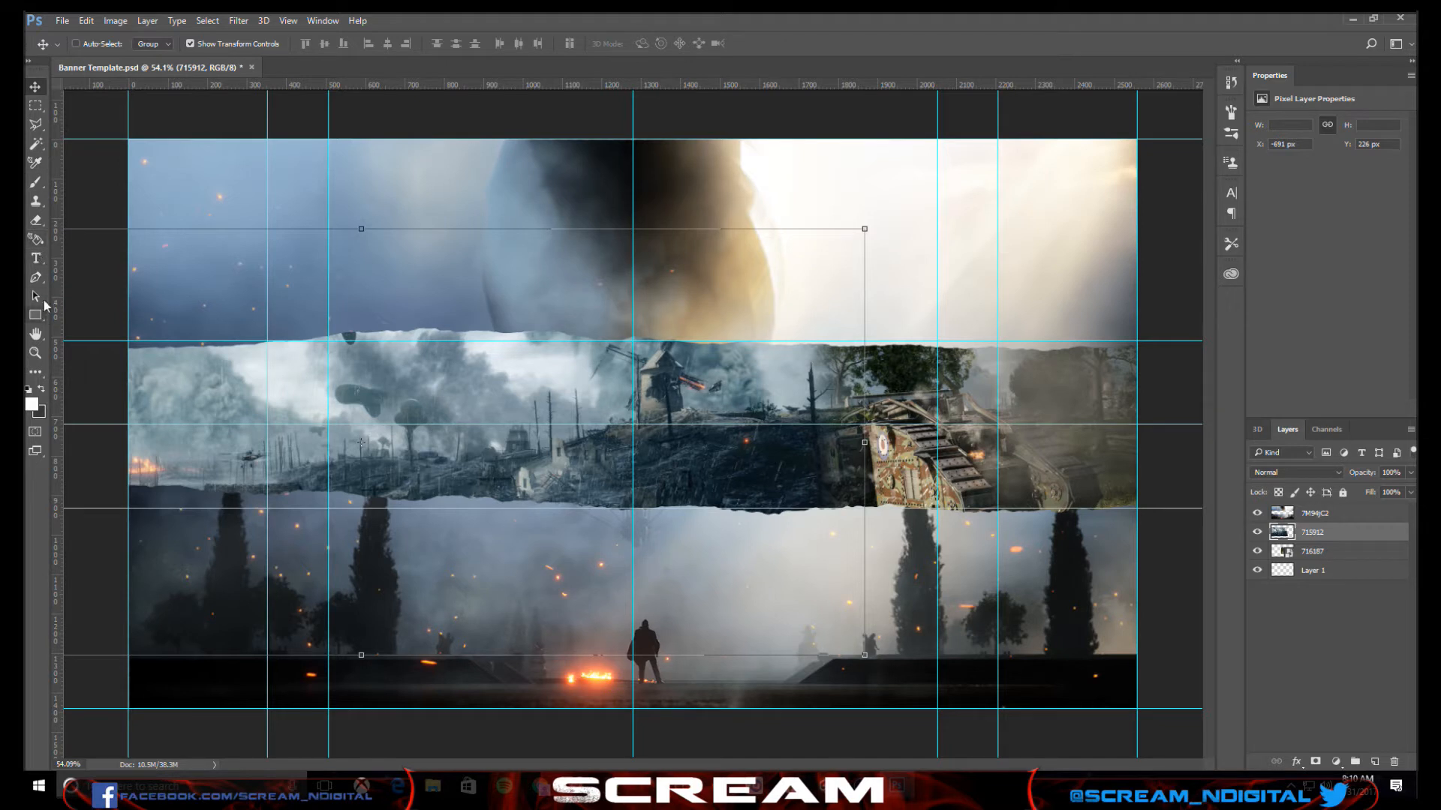
left_click(39, 222)
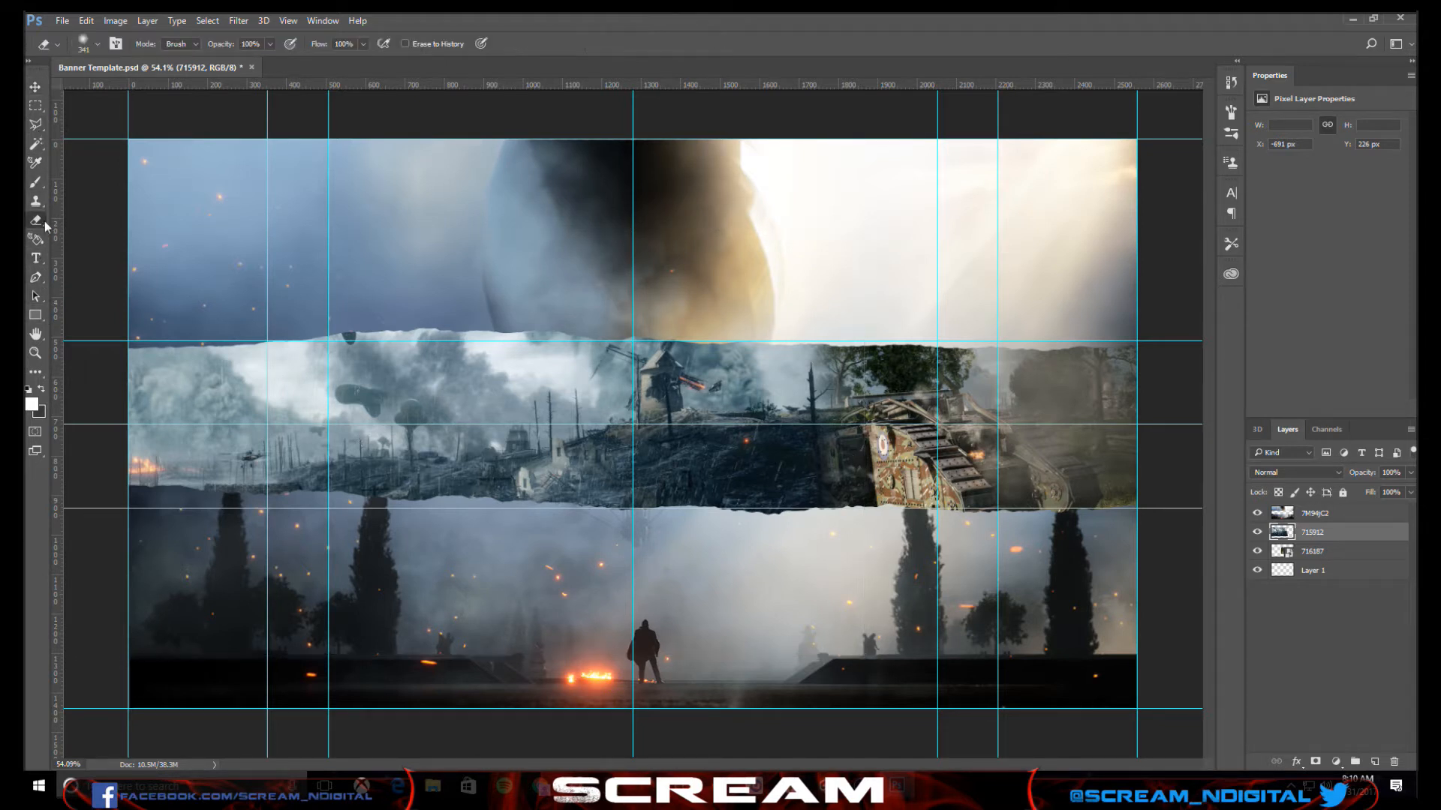
left_click(857, 471)
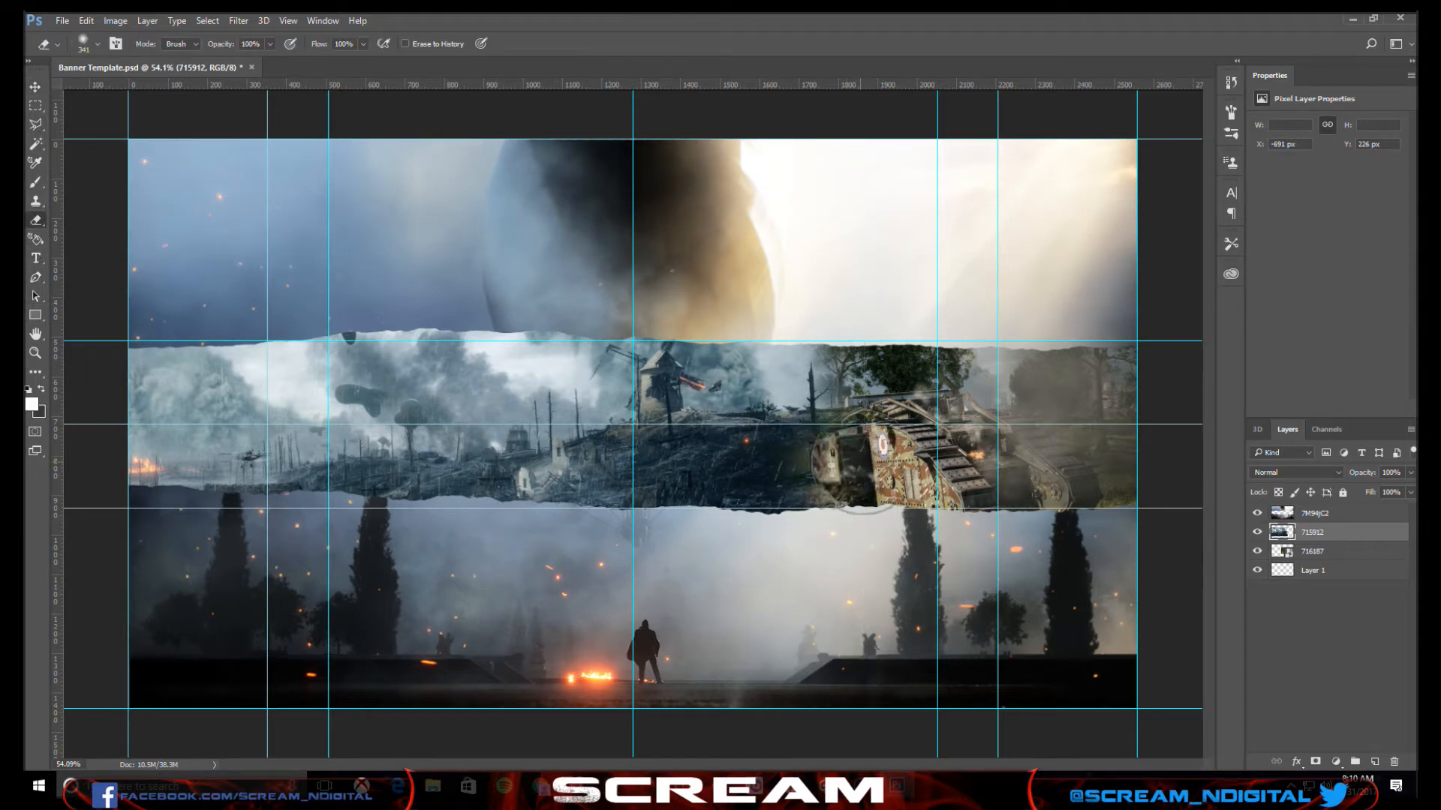
left_click(869, 417)
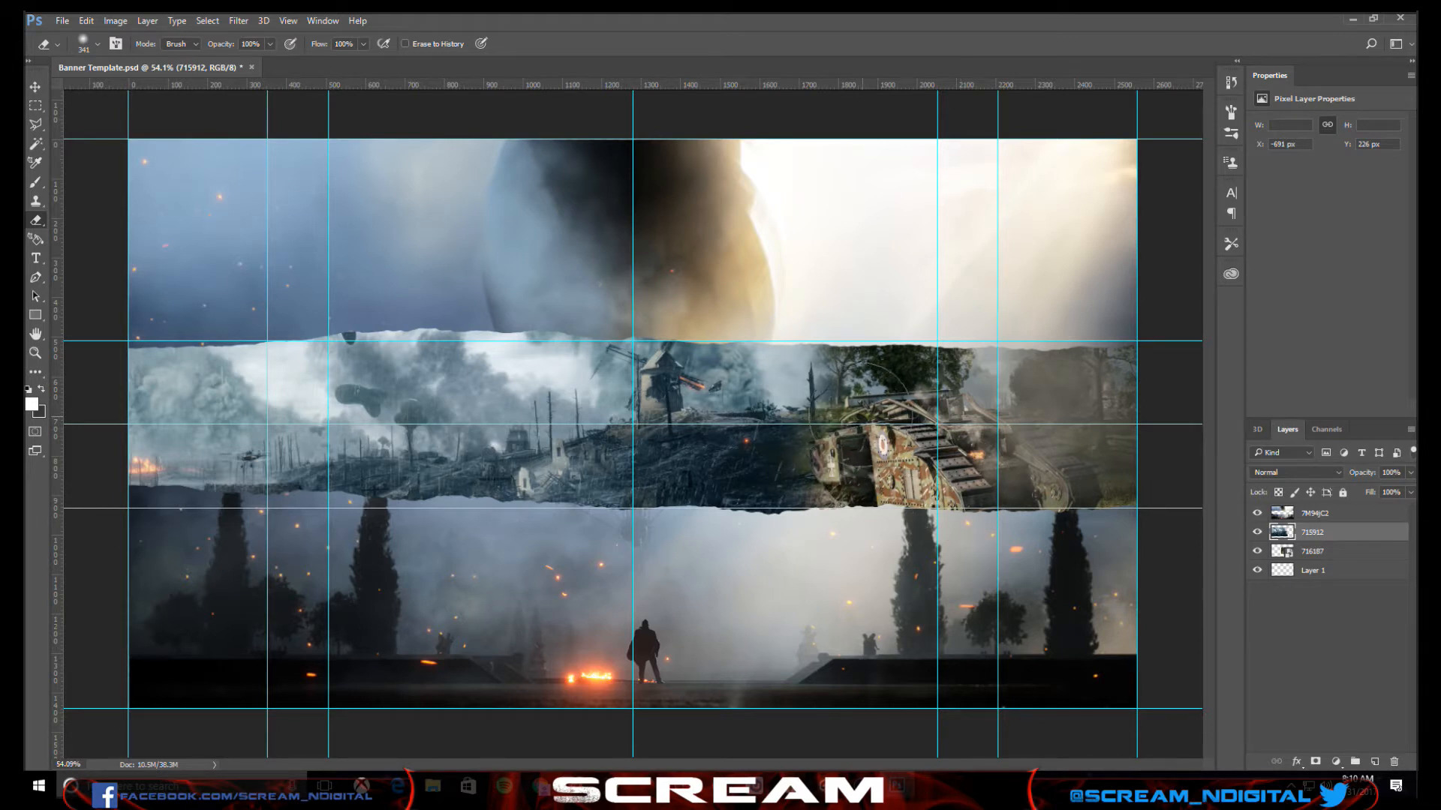
left_click(865, 408)
left_click(876, 369)
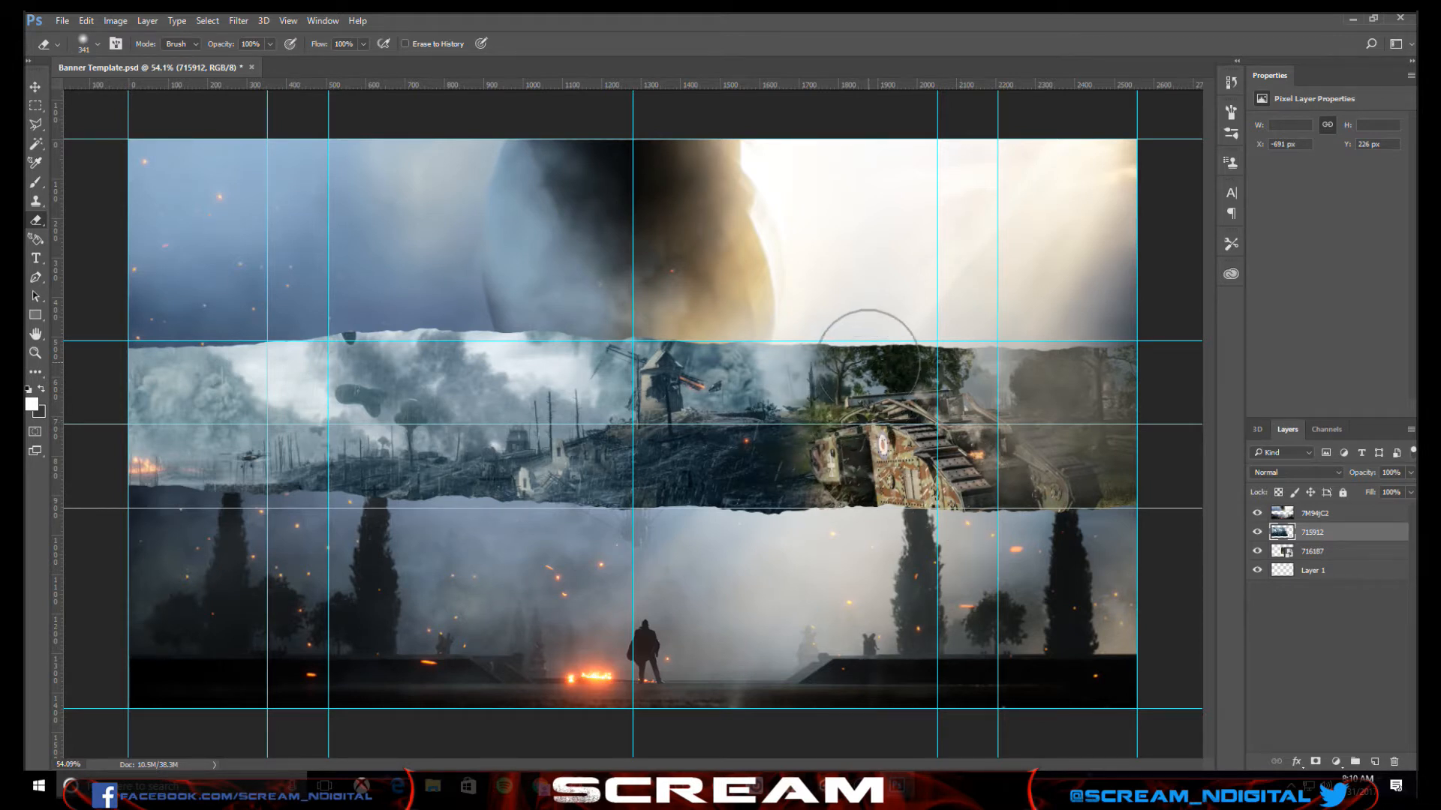
left_click(861, 384)
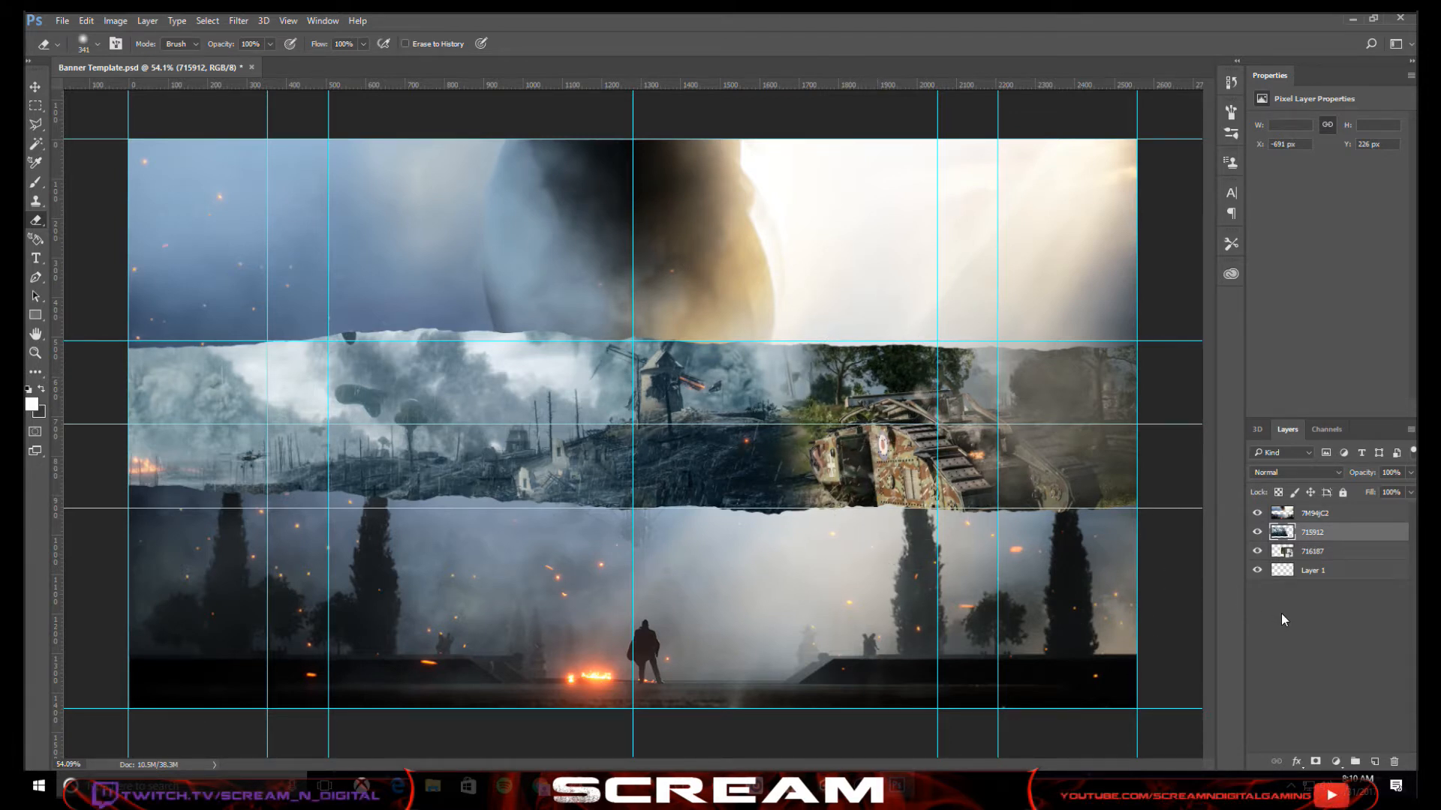
- Nudge the 715912 image right to X -672 px
left_click(30, 87)
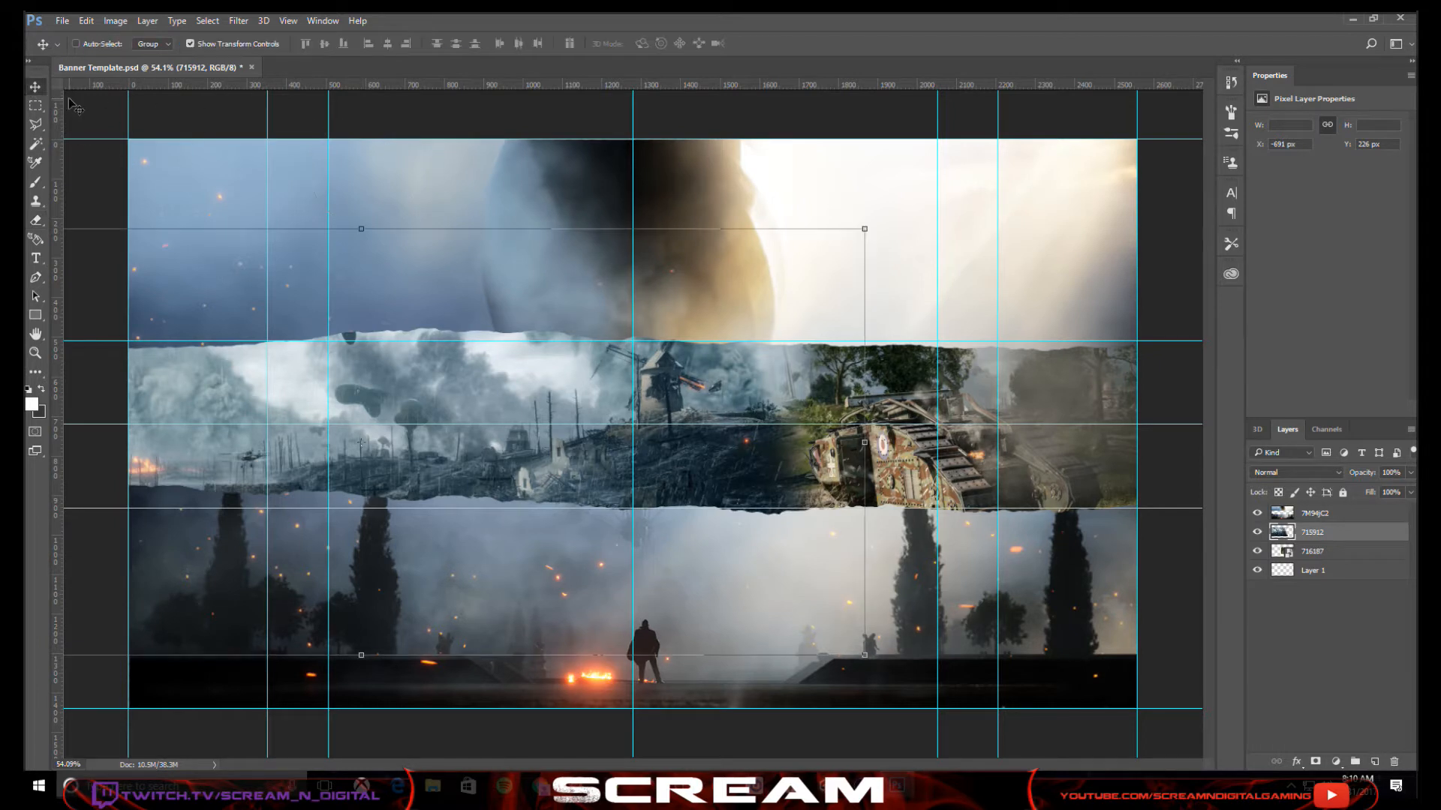
key("Right")
key("Right")
key("Right")
key("Right")
key("Right")
key("Right")
key("Right")
key("Right")
key("Right")
key("Right")
key("Right")
key("Right")
key("Right")
key("Right")
key("Right")
key("Right")
key("Right")
key("Right")
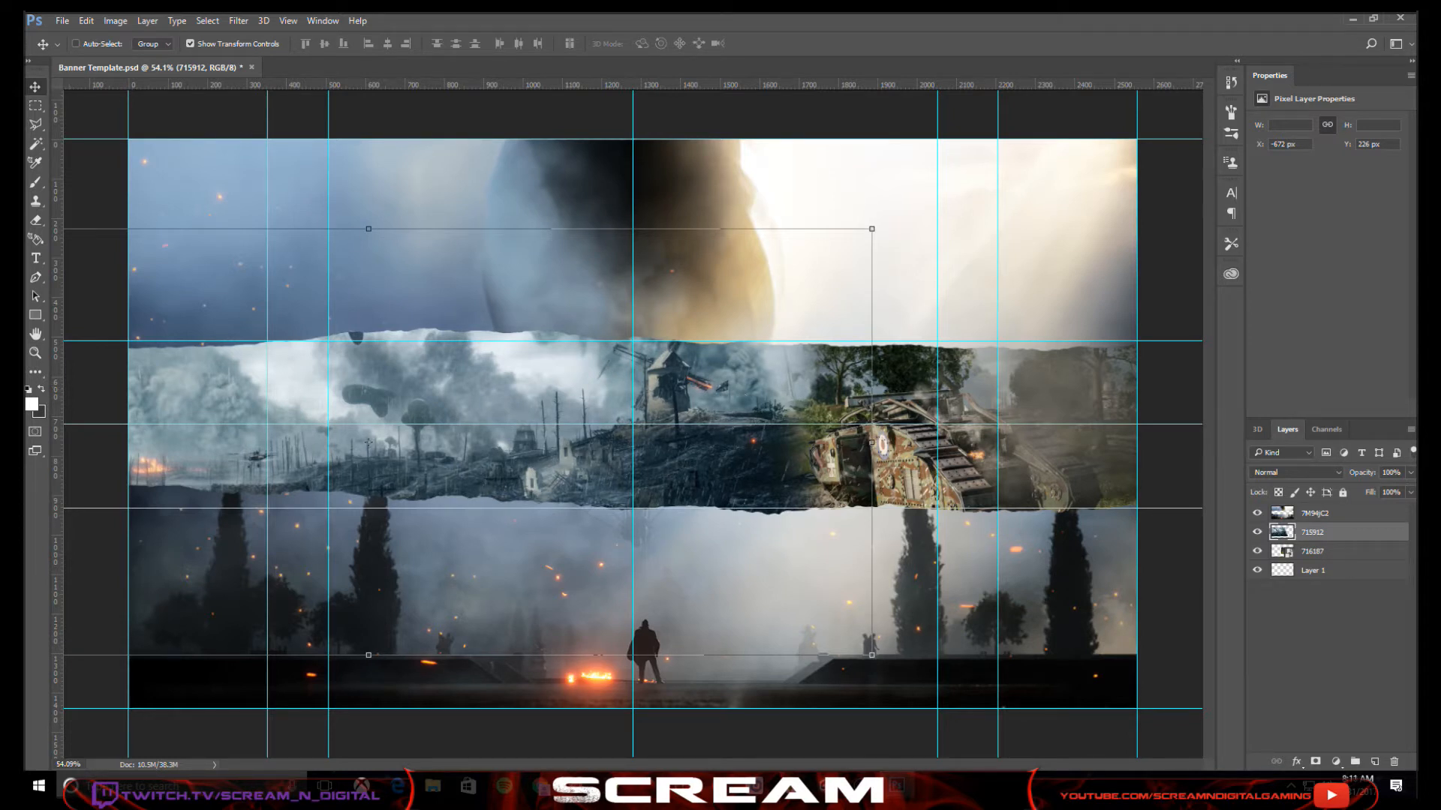
- Add a new empty layer directly above the 716187 tank image
left_click(35, 219)
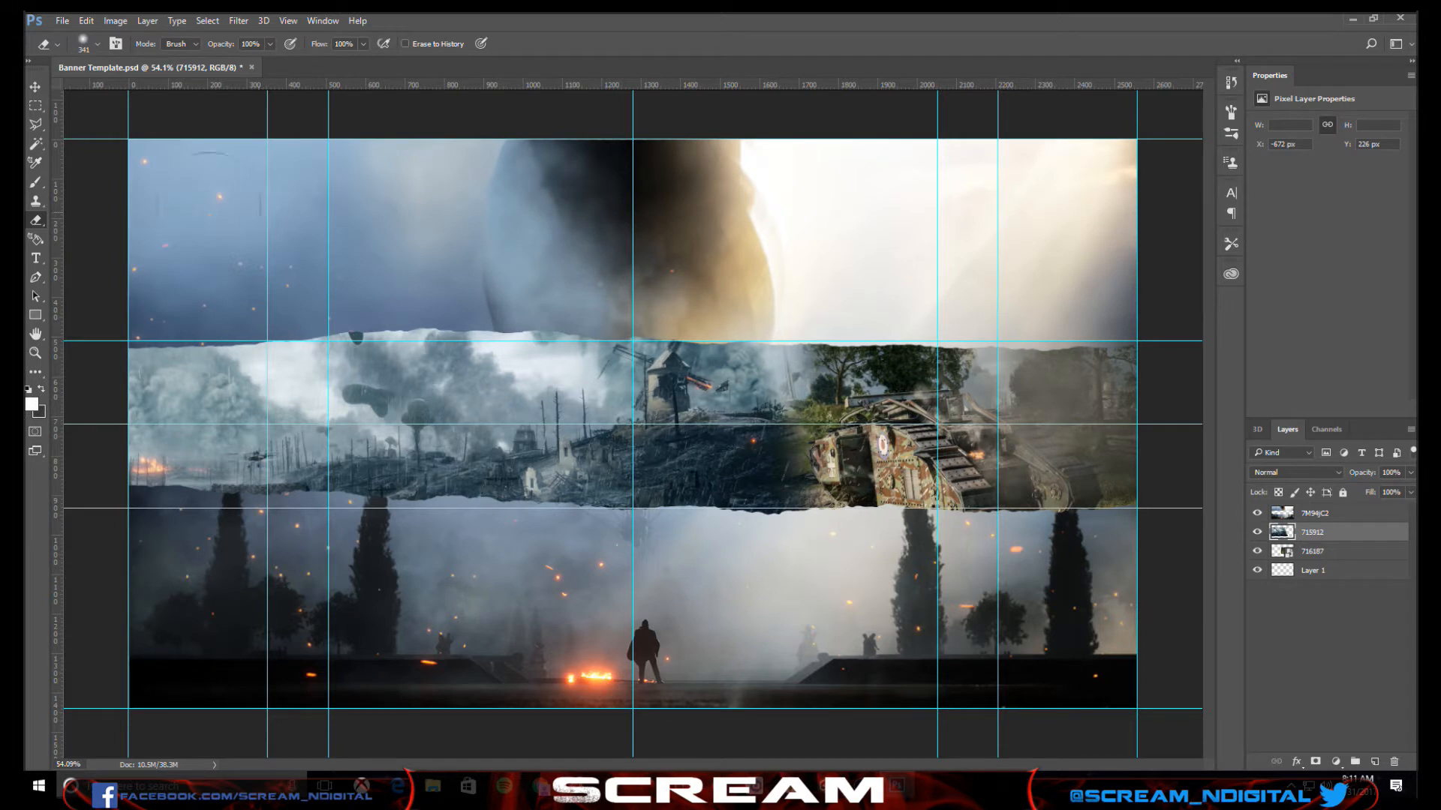
left_click(1357, 616)
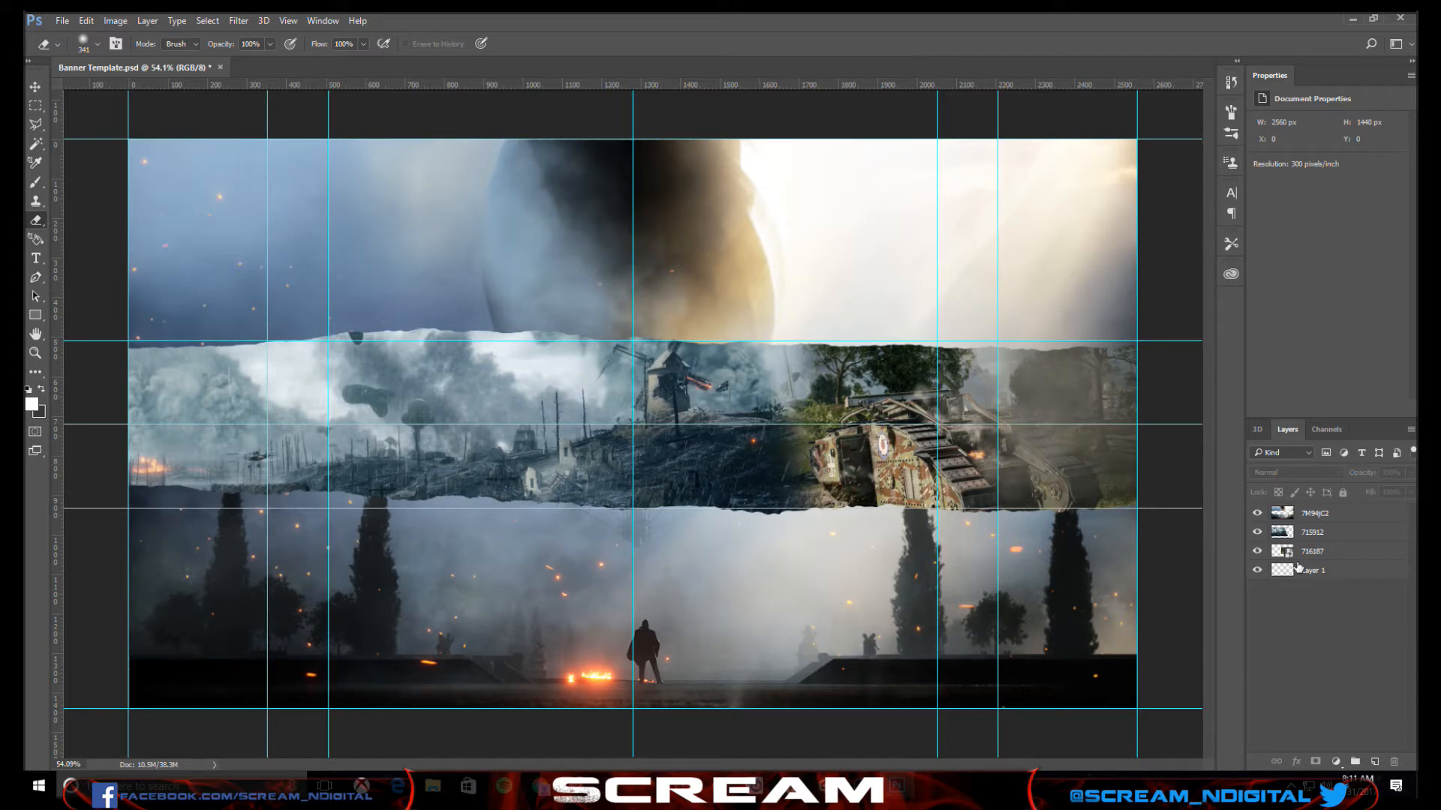
left_click(1326, 550)
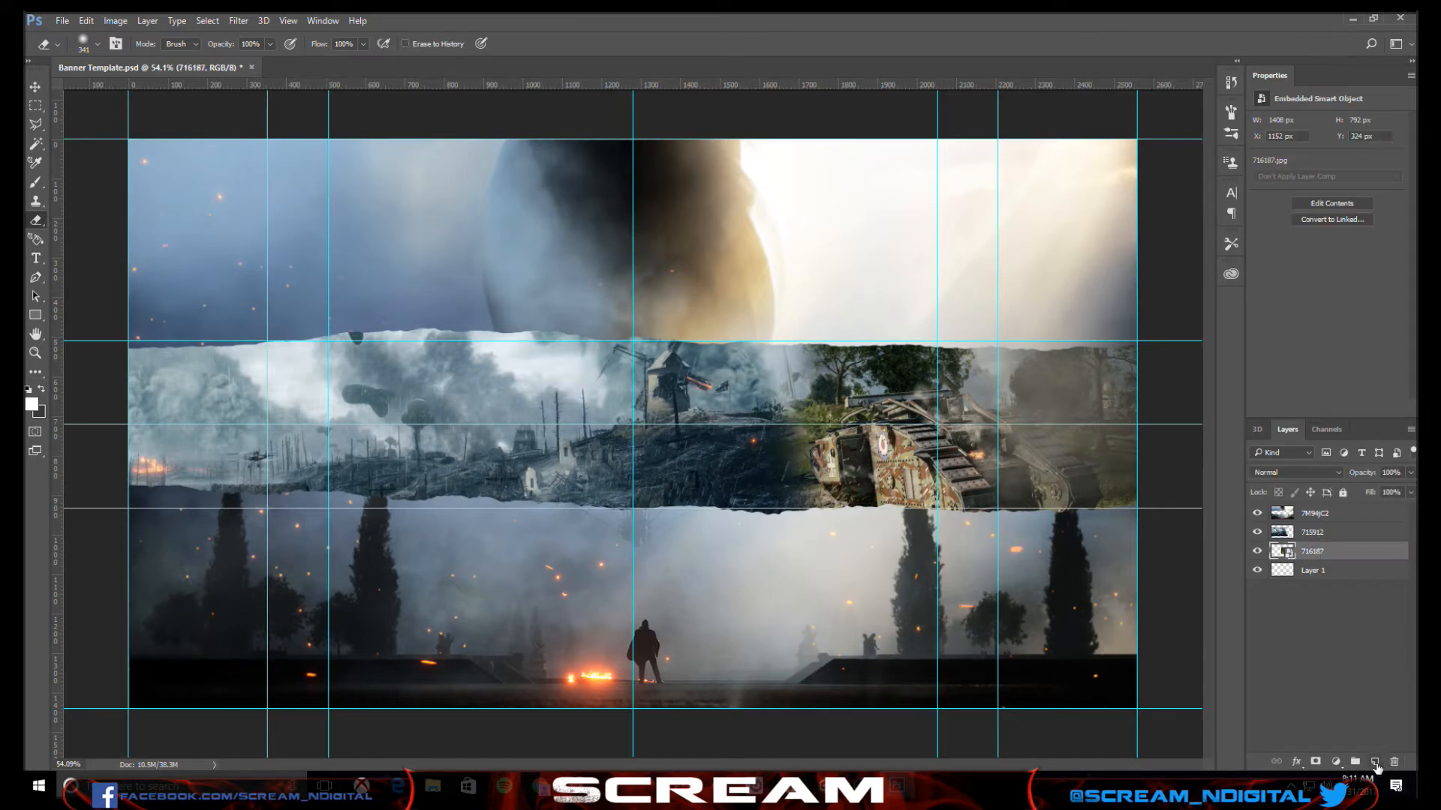
left_click(1374, 762)
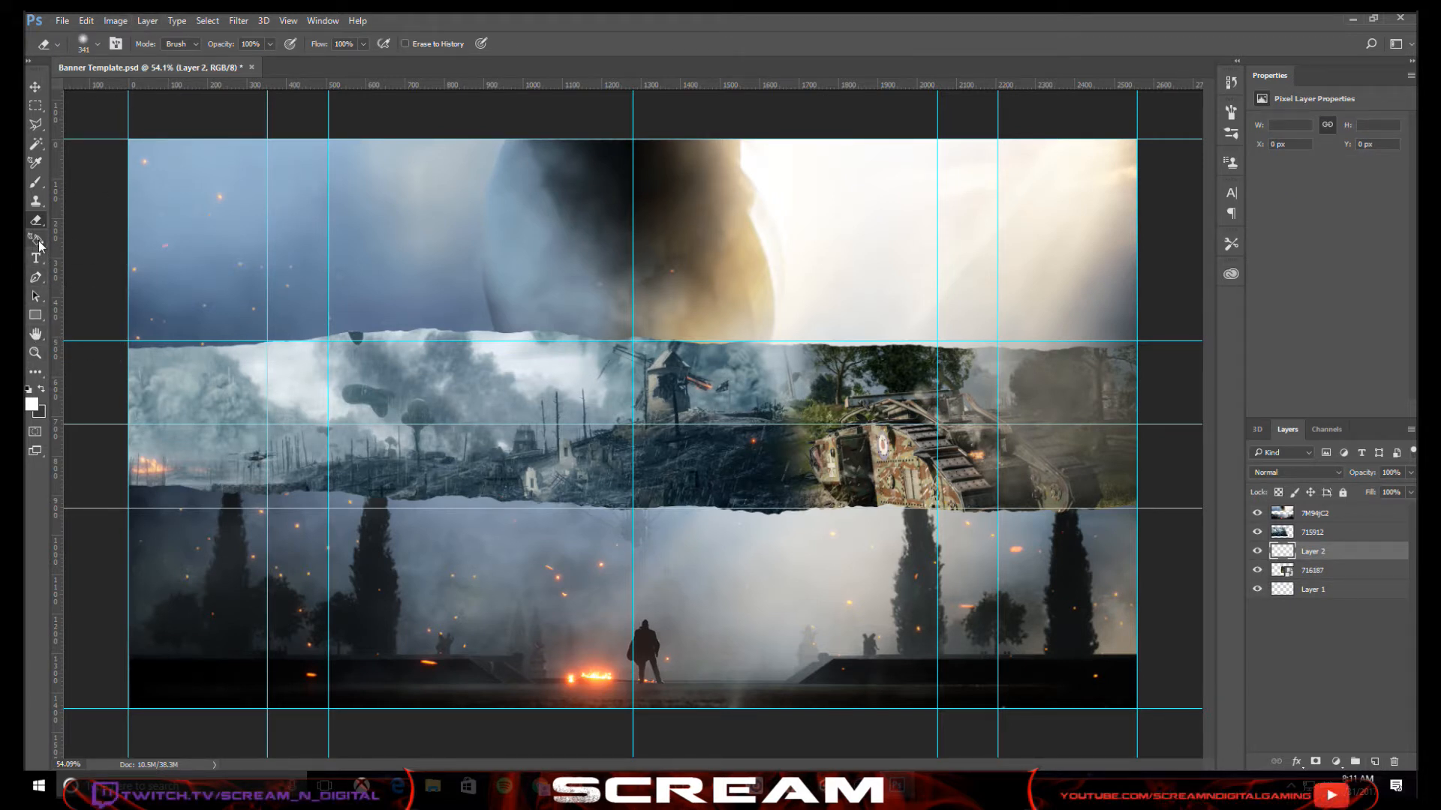
- Fill the new layer with saturated blue #2800d3 using the Paint Bucket tool
left_click(32, 373)
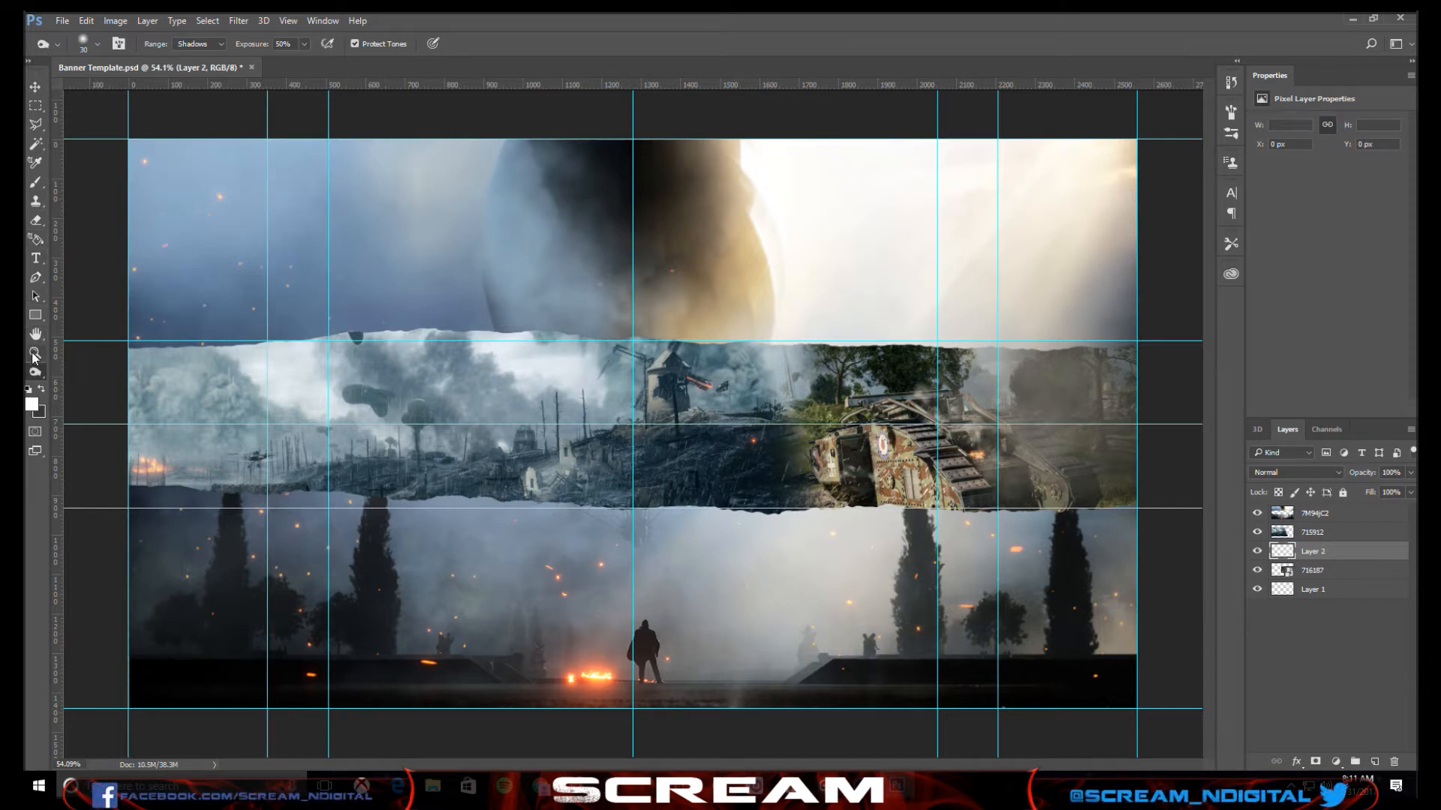
left_click(37, 387)
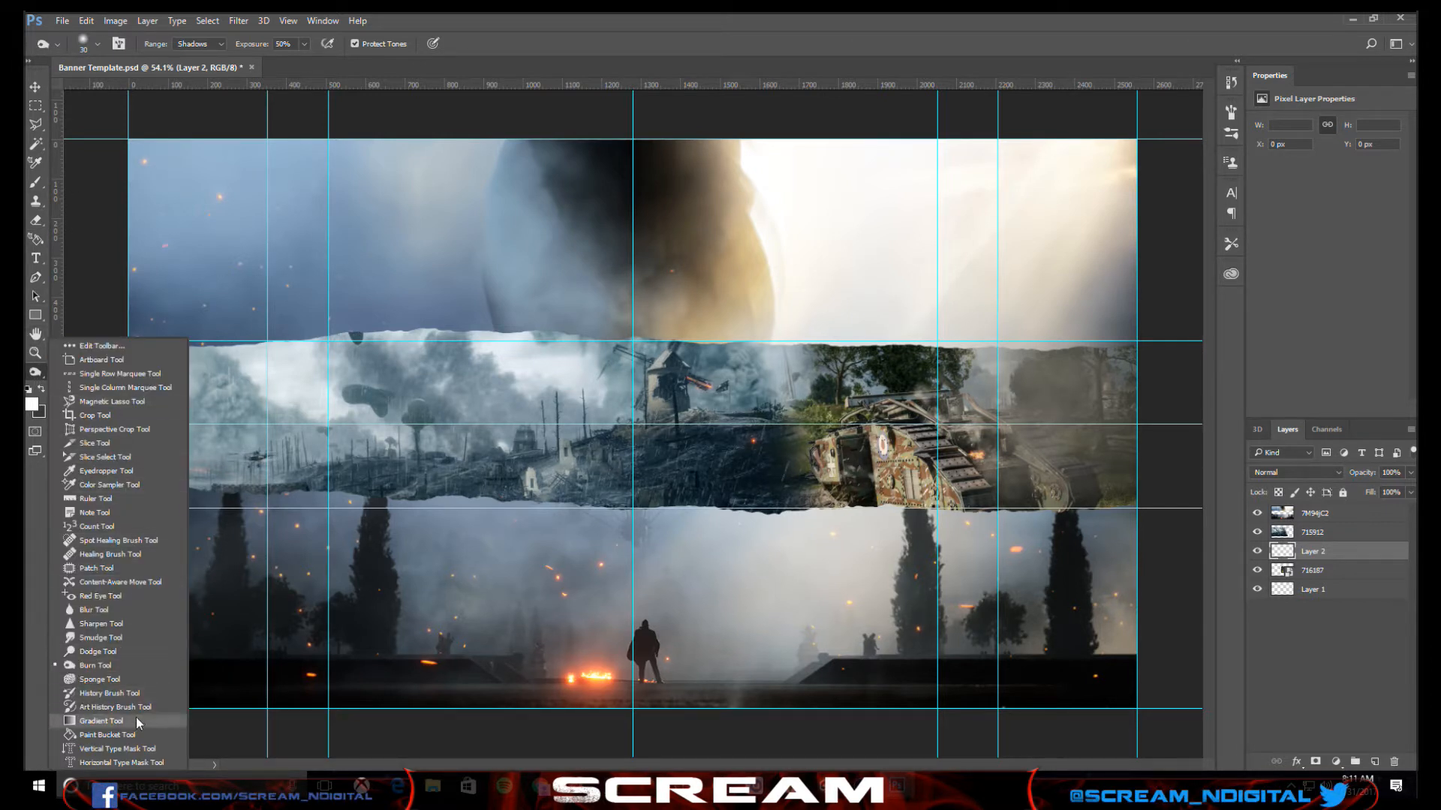
left_click(131, 735)
left_click(33, 405)
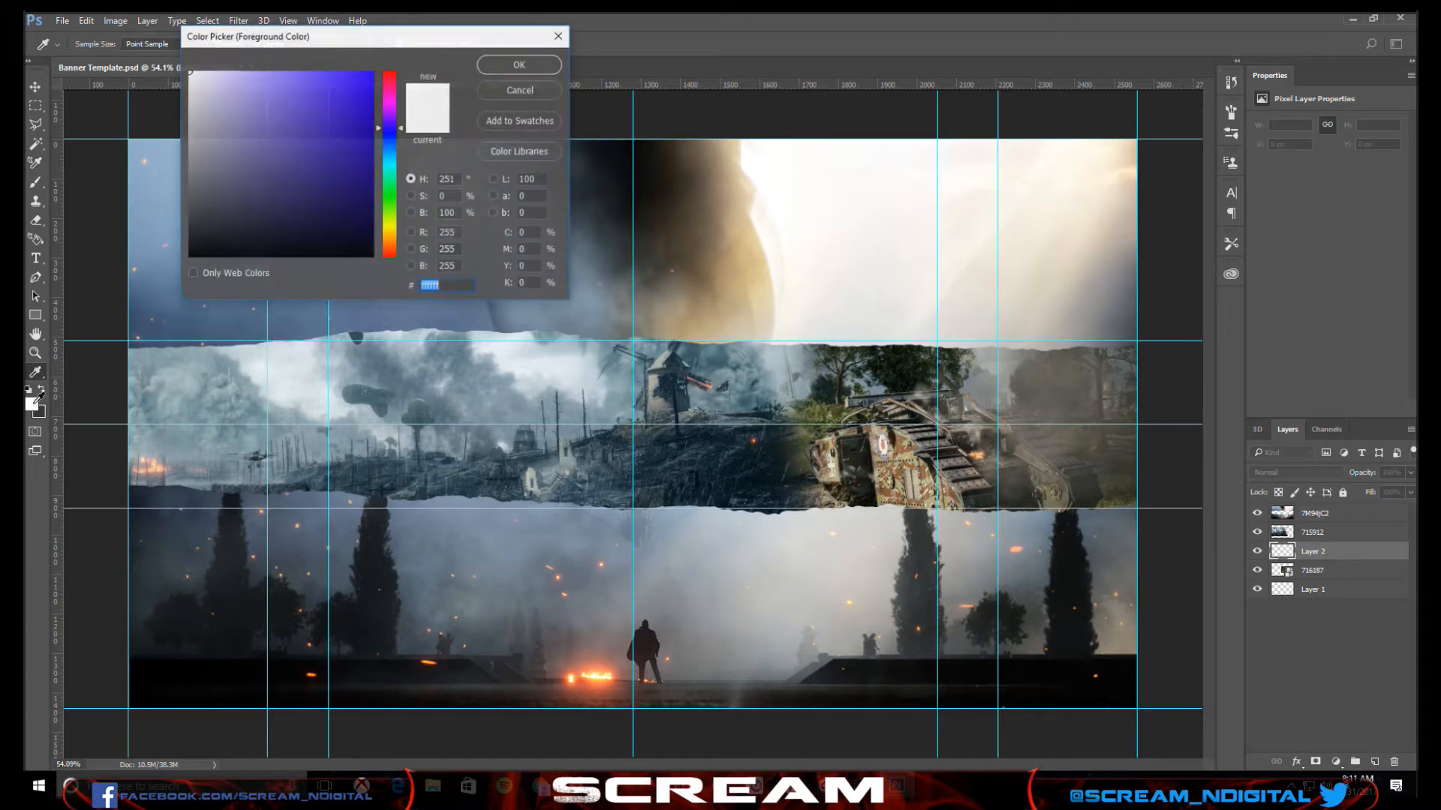
left_click_drag(372, 96, 381, 102)
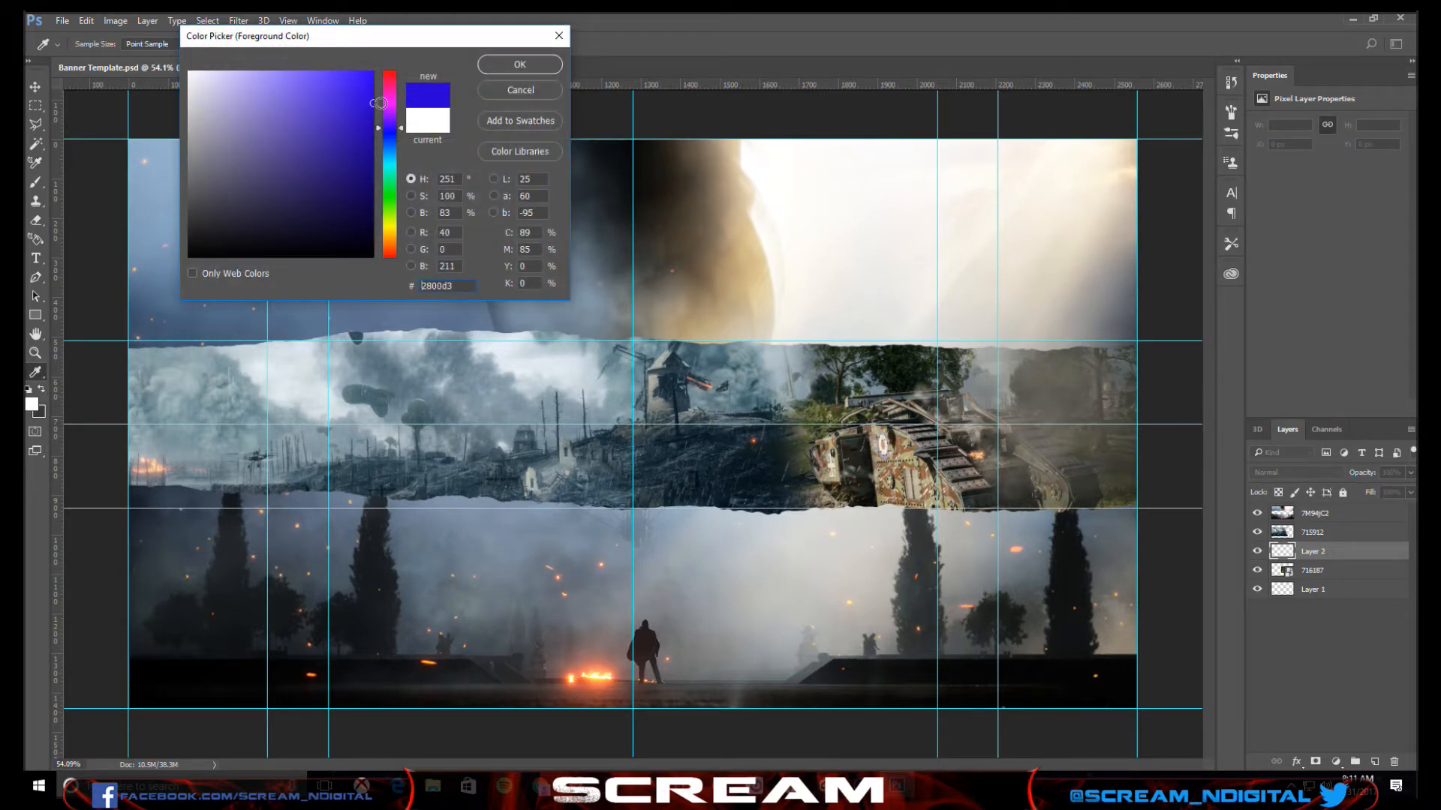
left_click(520, 65)
left_click(899, 380)
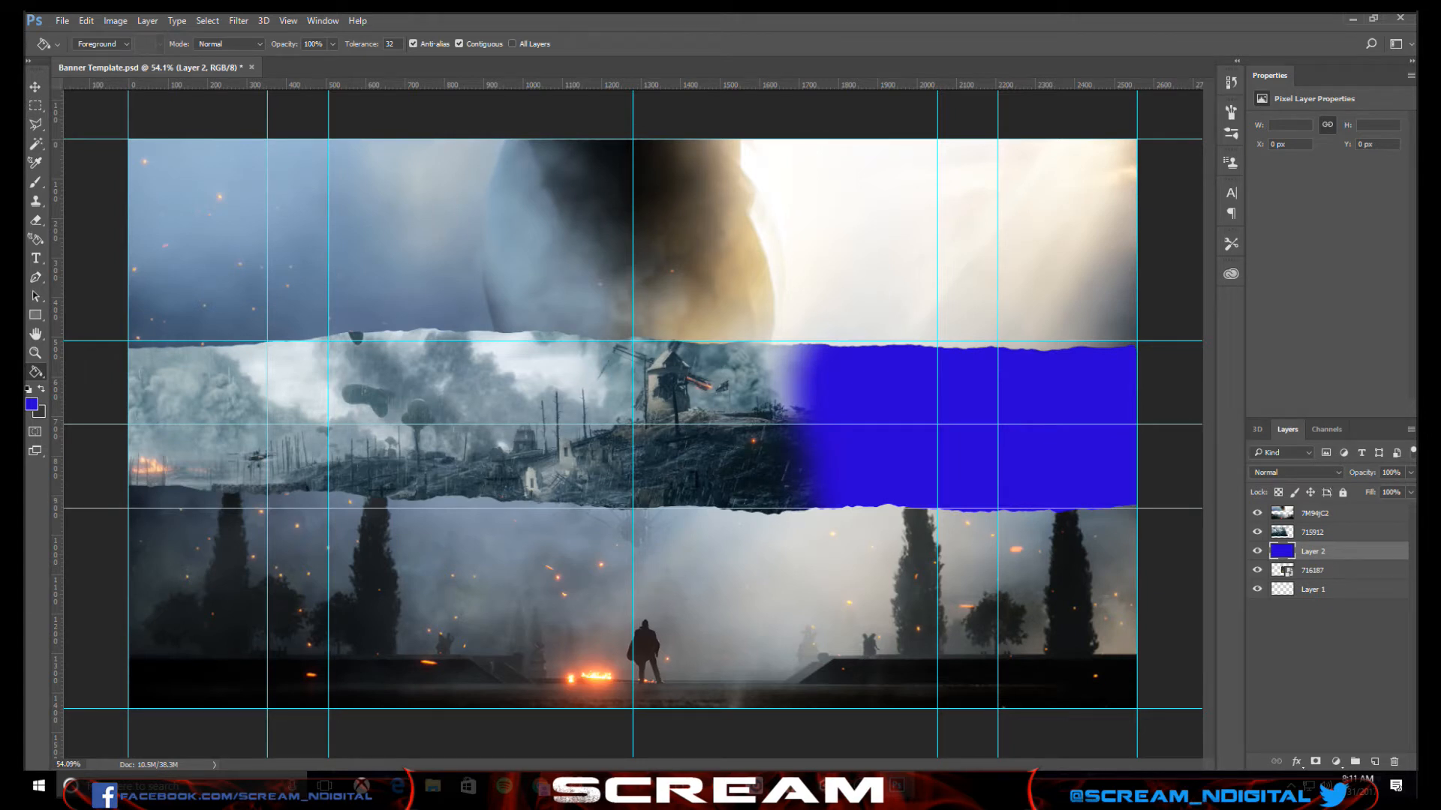
- Set the blue layer's blend mode to Overlay and reduce its opacity to 30%
left_click(1331, 472)
left_click(1267, 618)
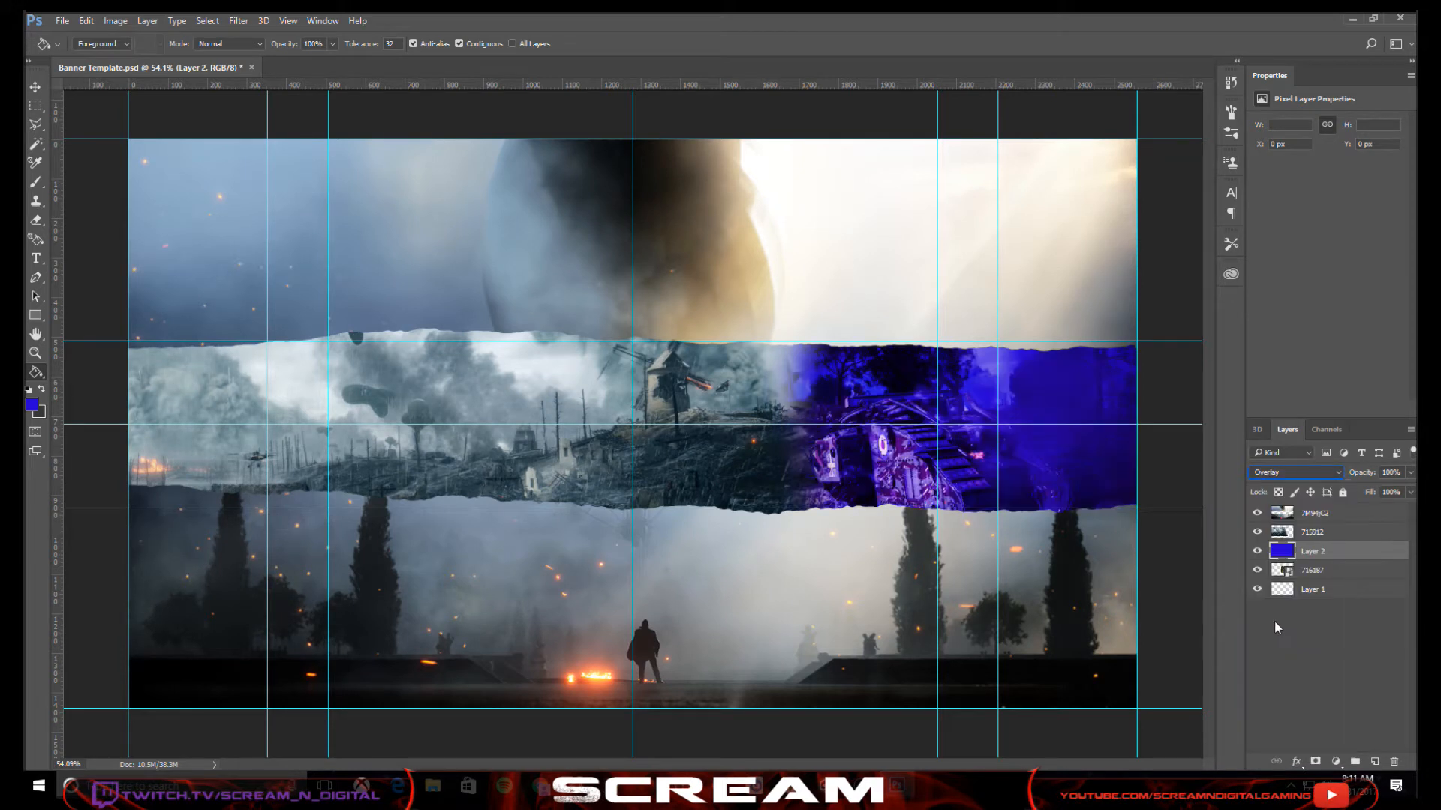
left_click_drag(1365, 477, 1315, 477)
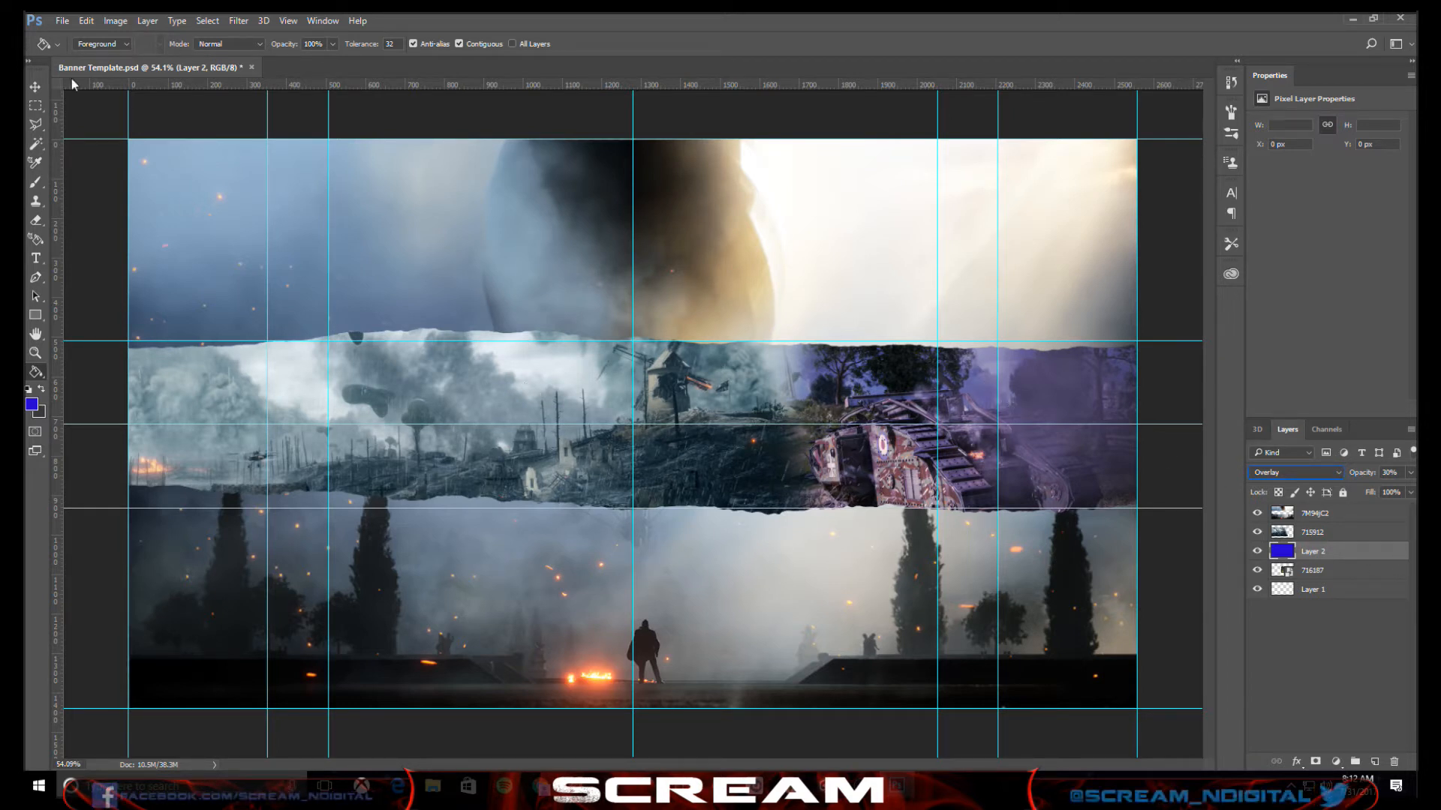
left_click(38, 87)
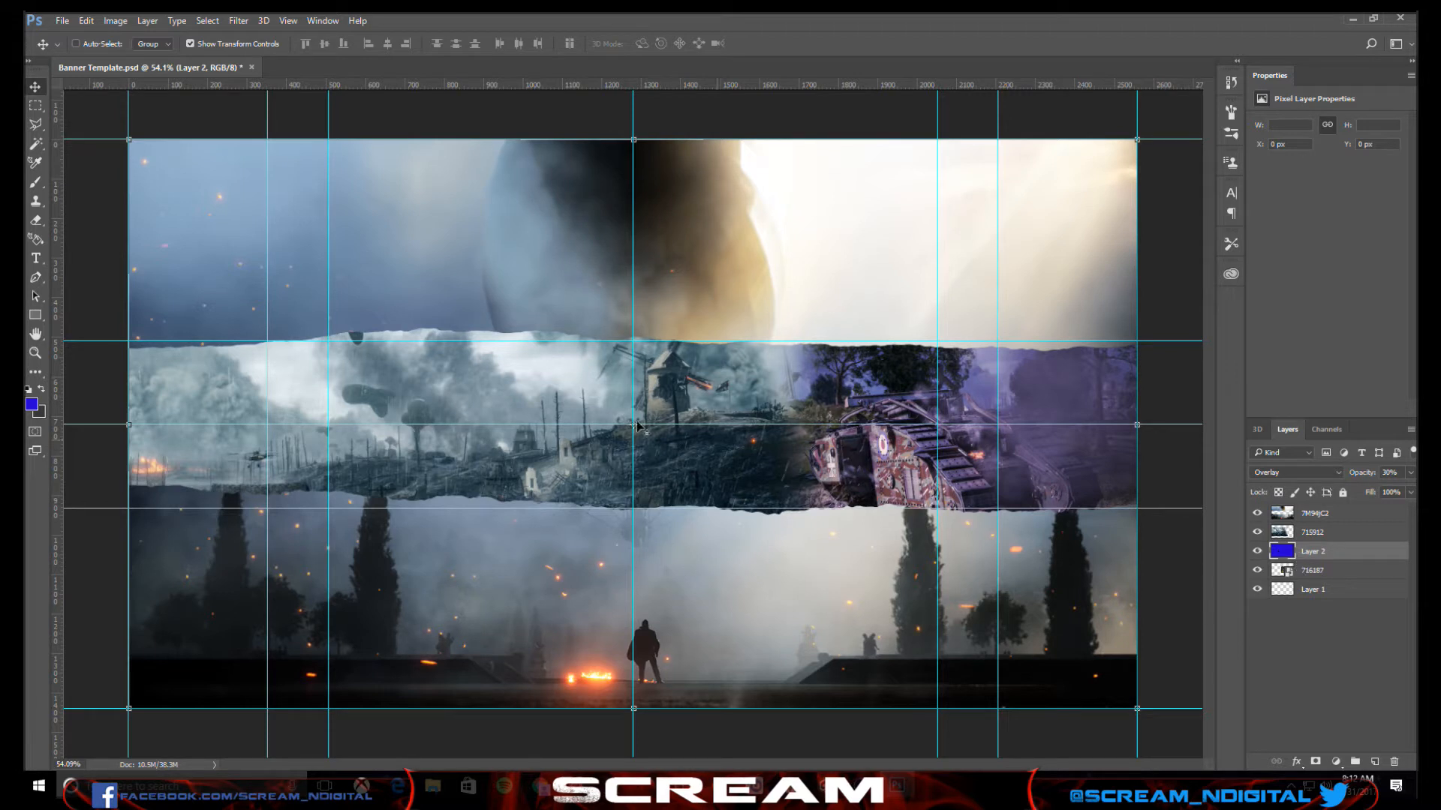
- Refill the overlay layer with the muted purple #675b9d using the Paint Bucket tool
left_click(32, 406)
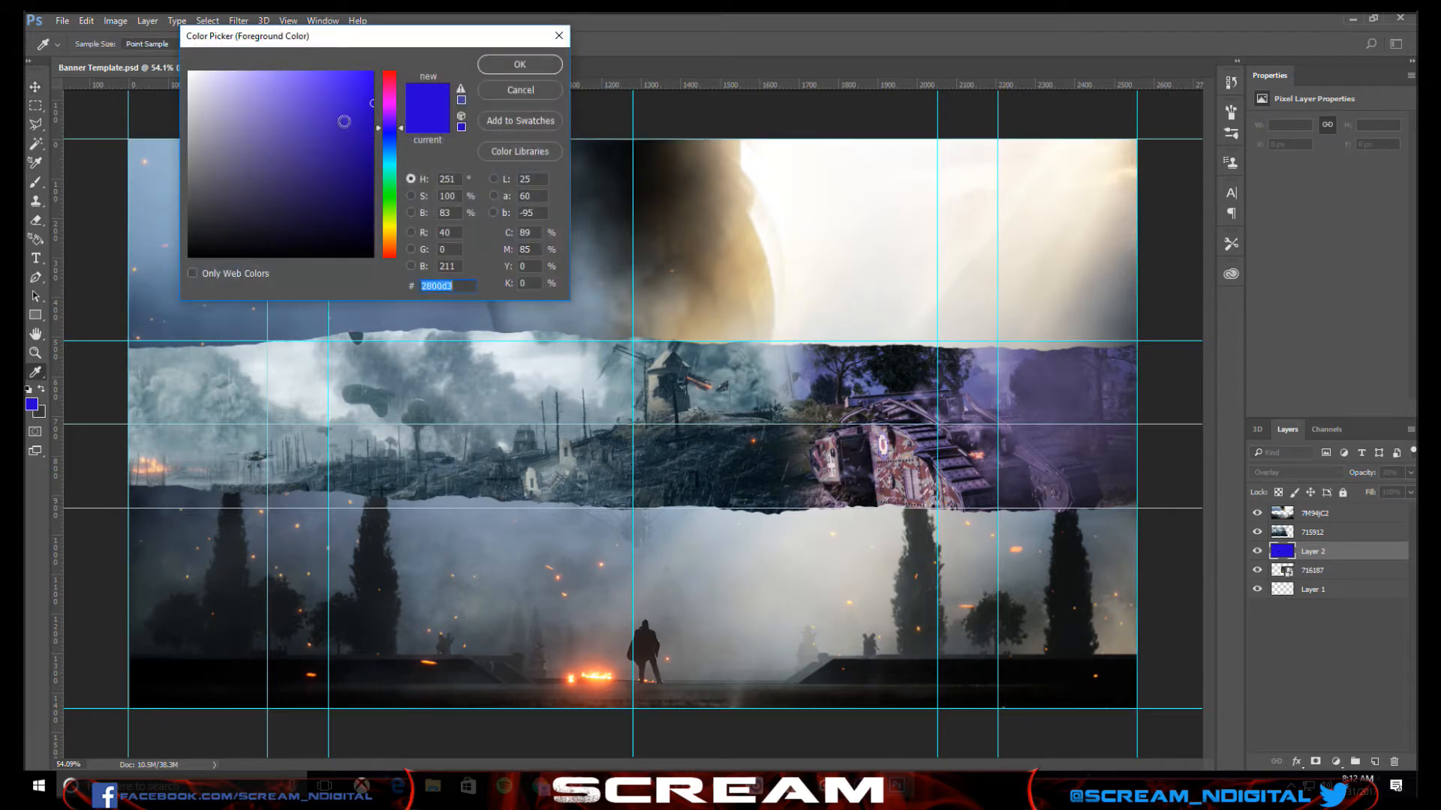
left_click_drag(344, 120, 265, 142)
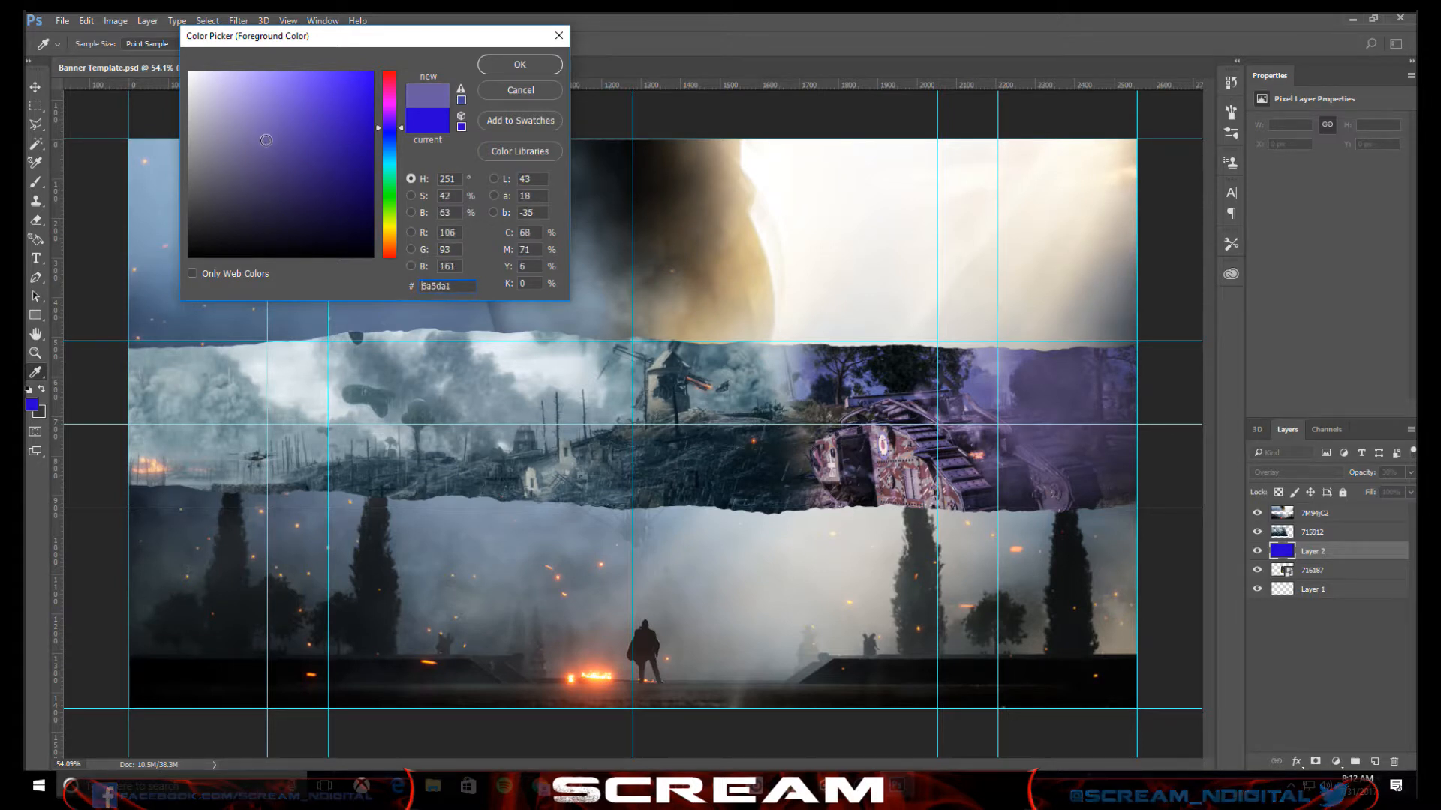
left_click(520, 65)
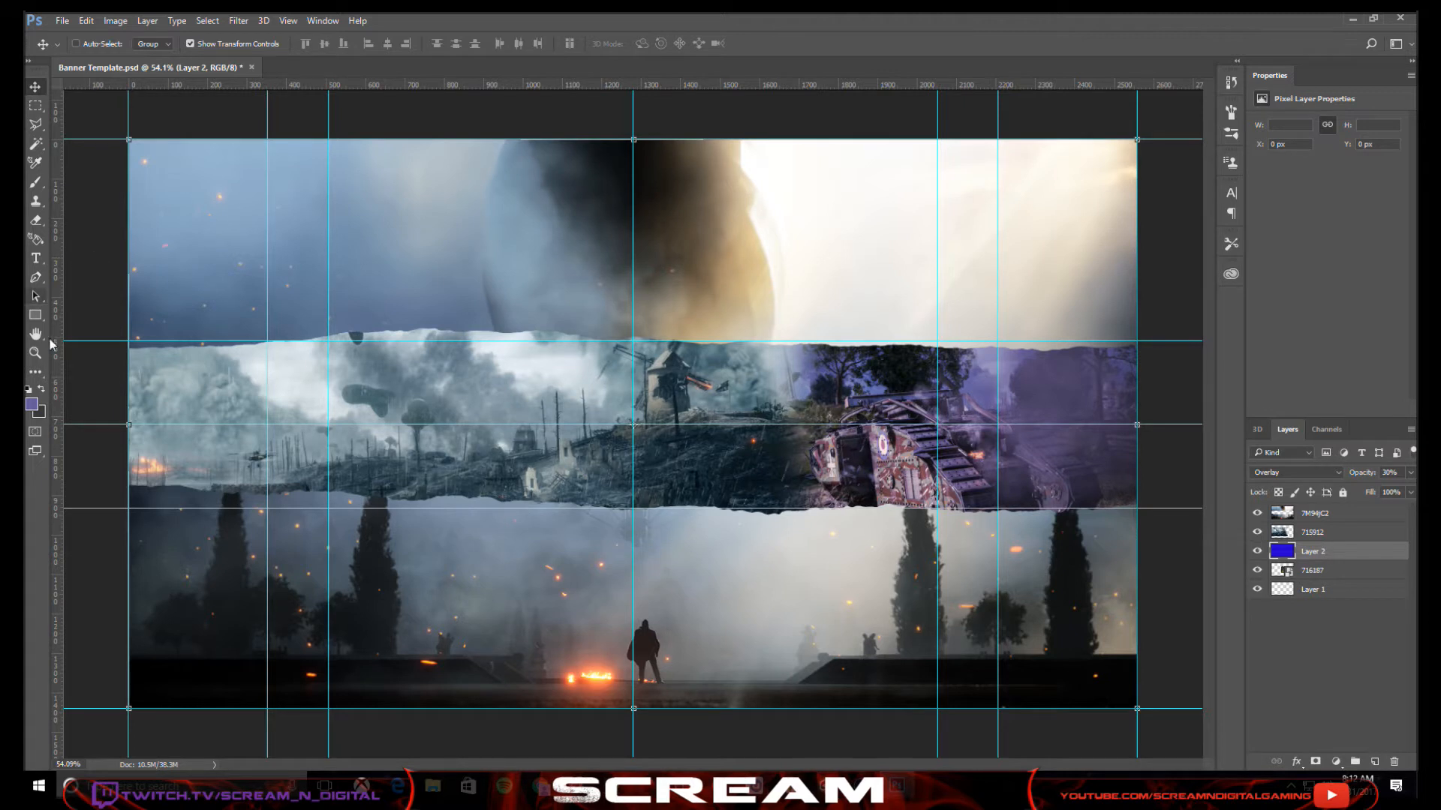
left_click(35, 372)
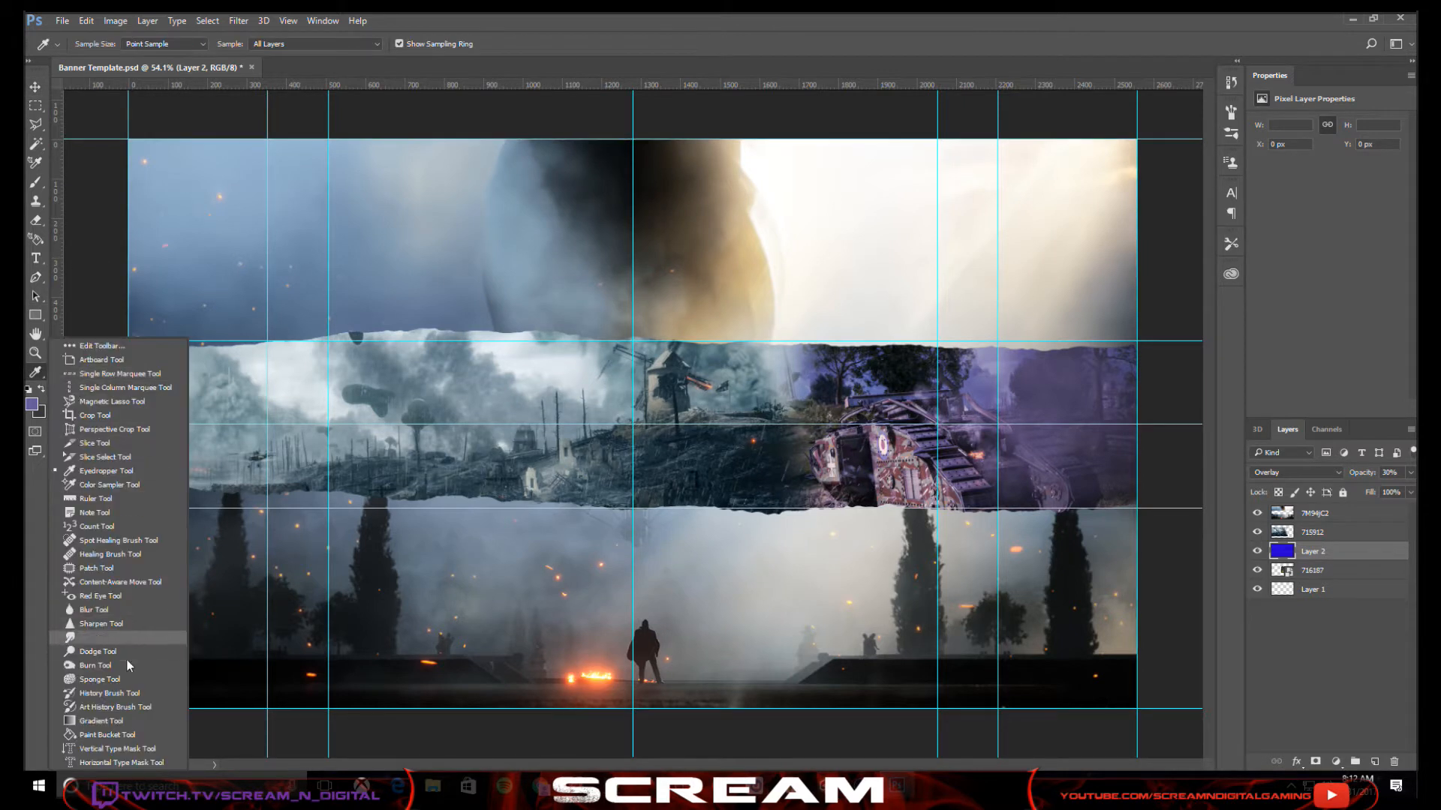
left_click(150, 734)
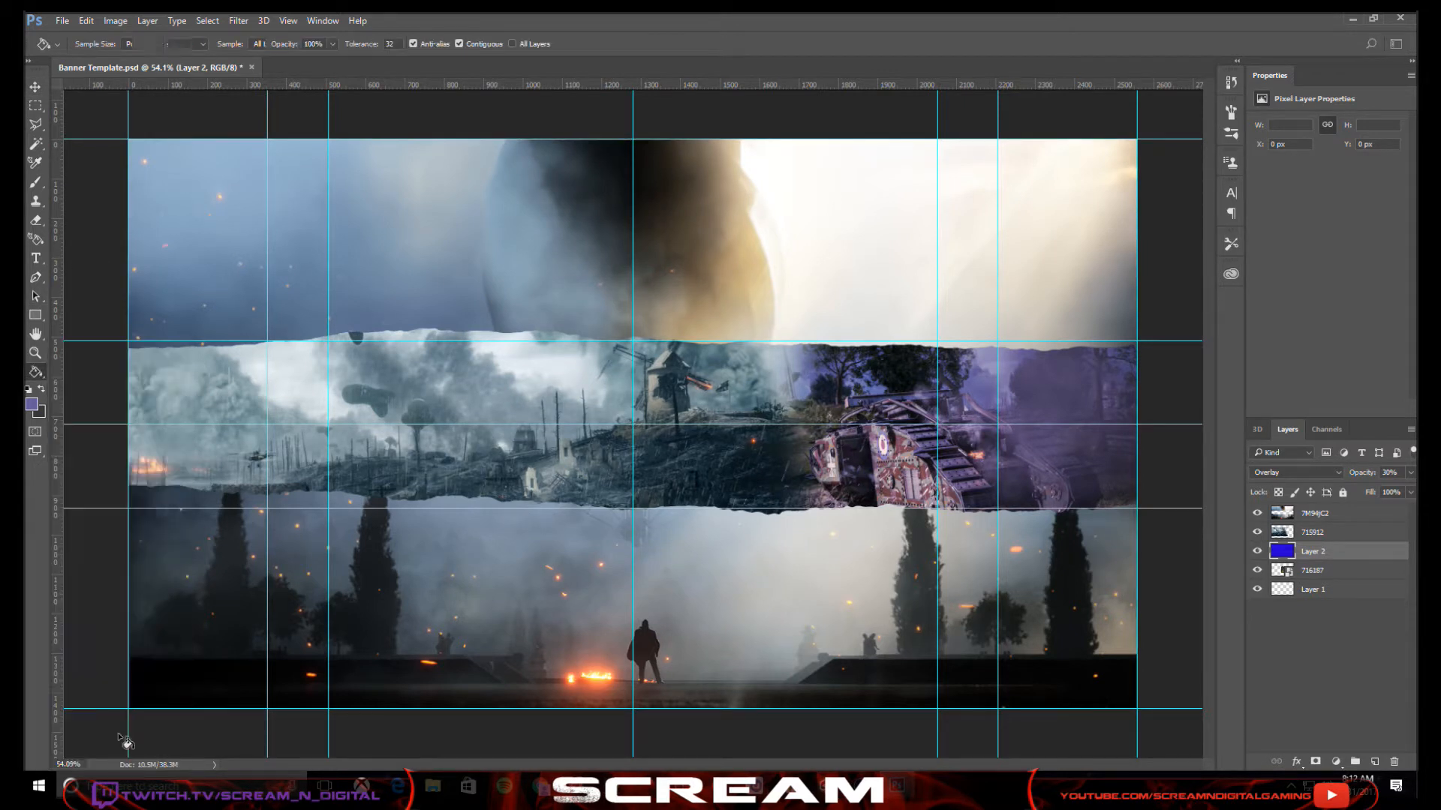
left_click(983, 394)
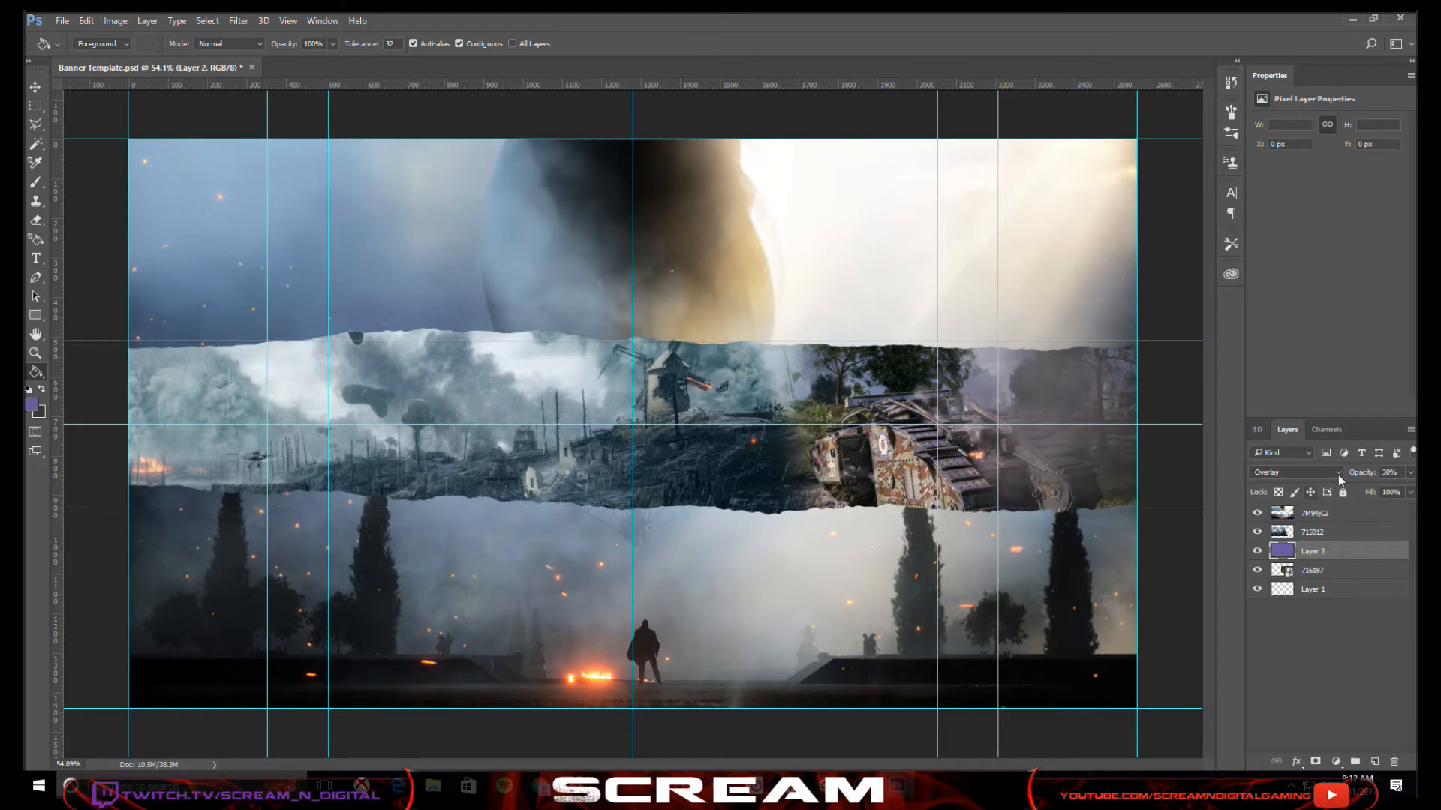
- Raise the purple overlay layer's opacity to 92%
left_click_drag(1362, 475, 1370, 477)
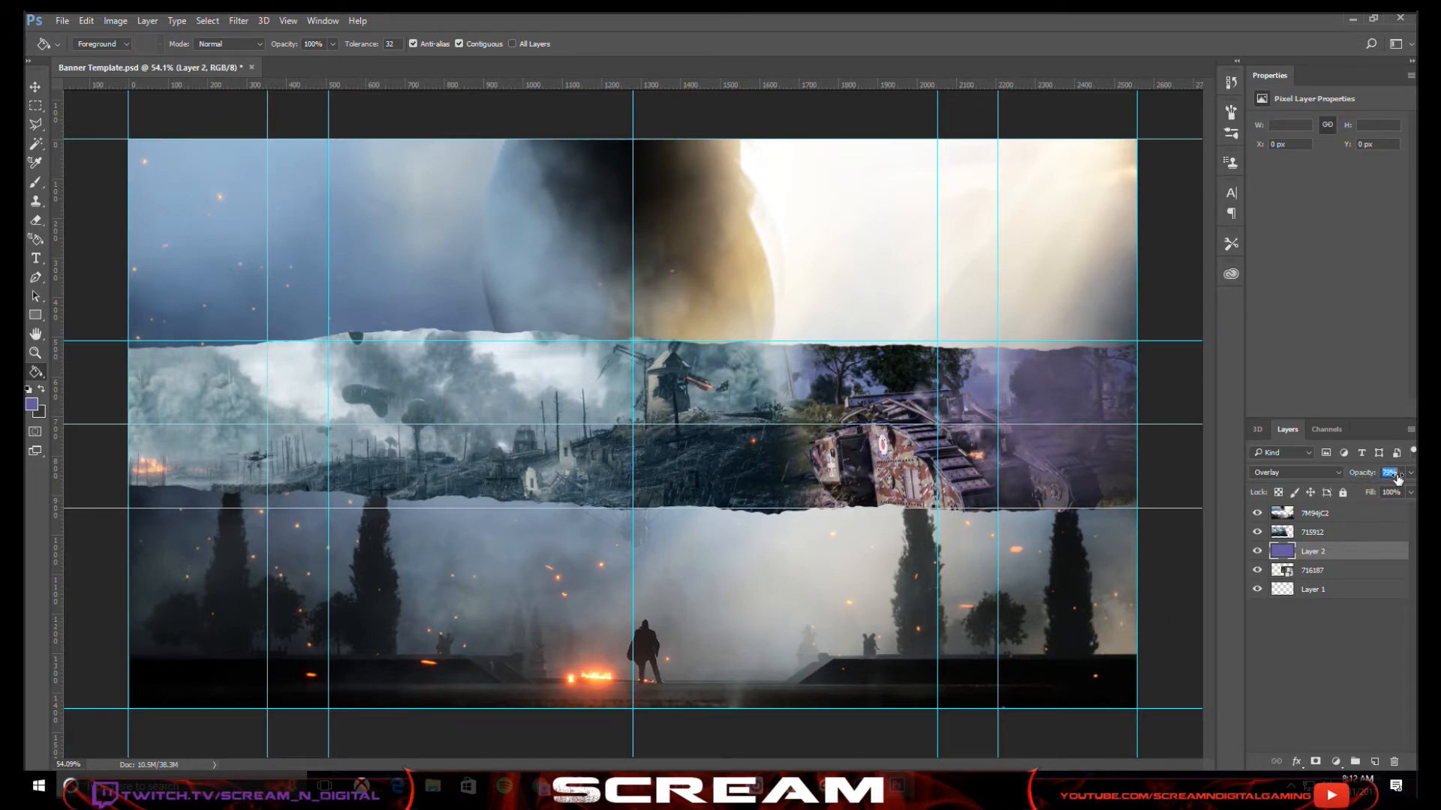
left_click_drag(1391, 478, 1396, 478)
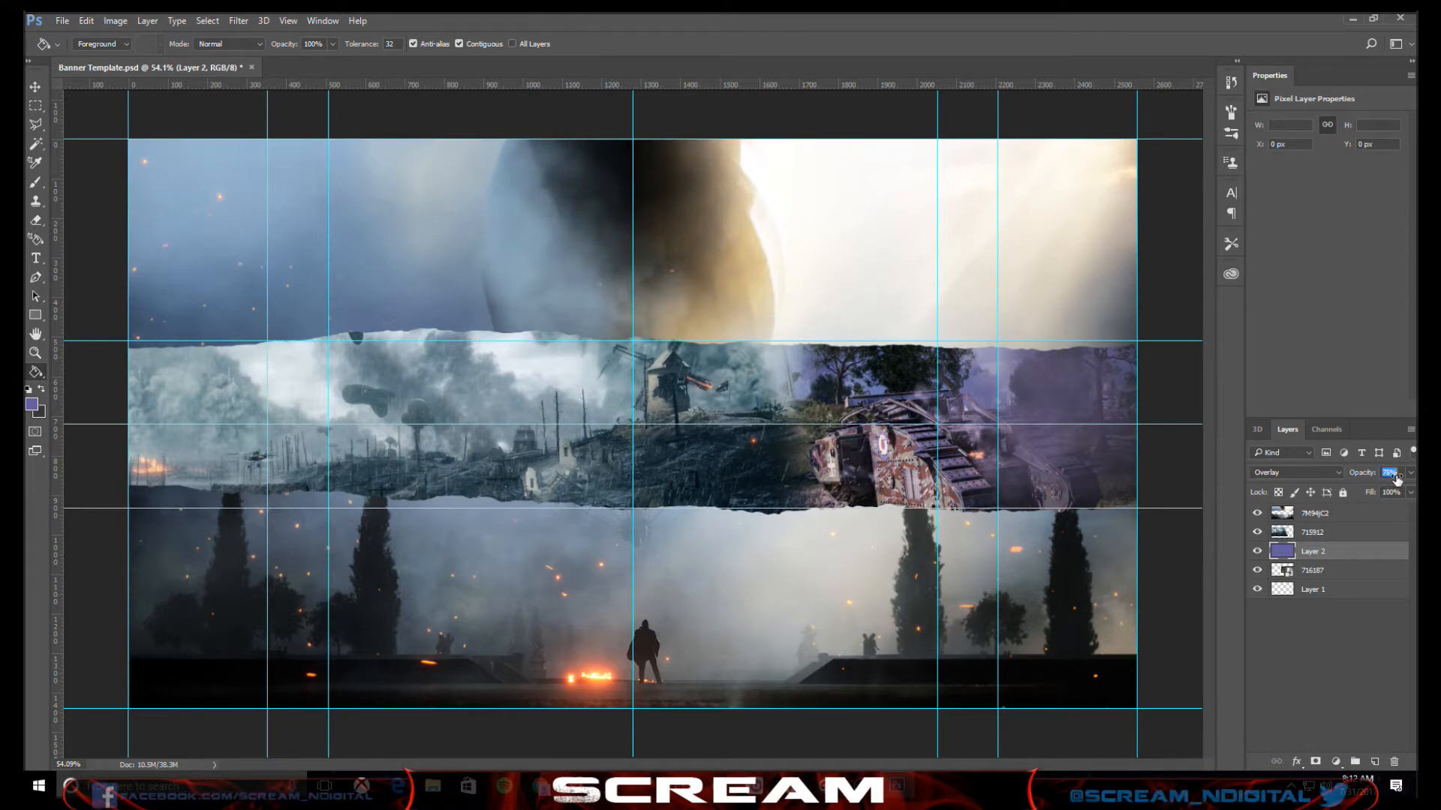
left_click_drag(1394, 479, 1412, 478)
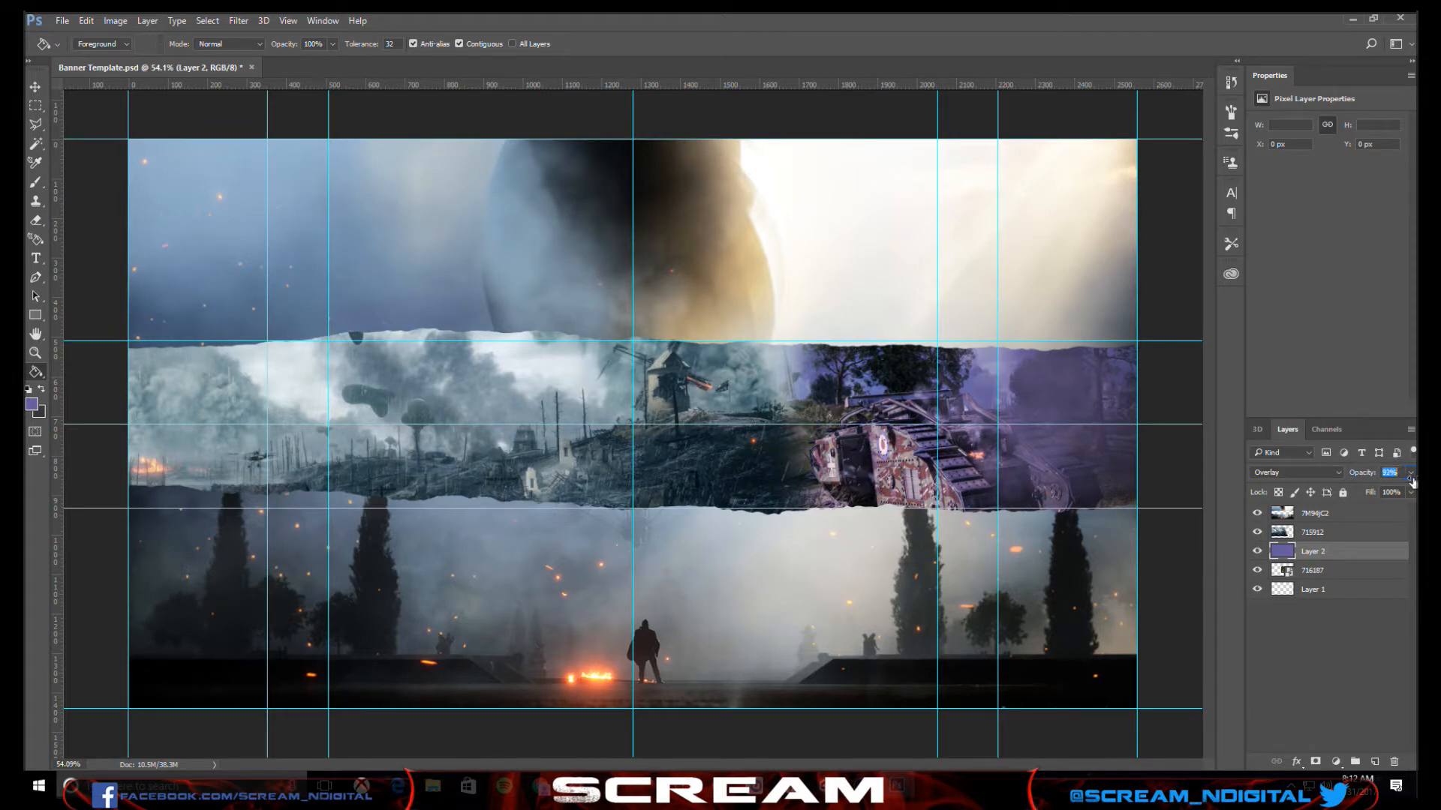
key("Return")
- Pick a greyer, less saturated purple as the foreground colour and refill the overlay layer with it
left_click(33, 407)
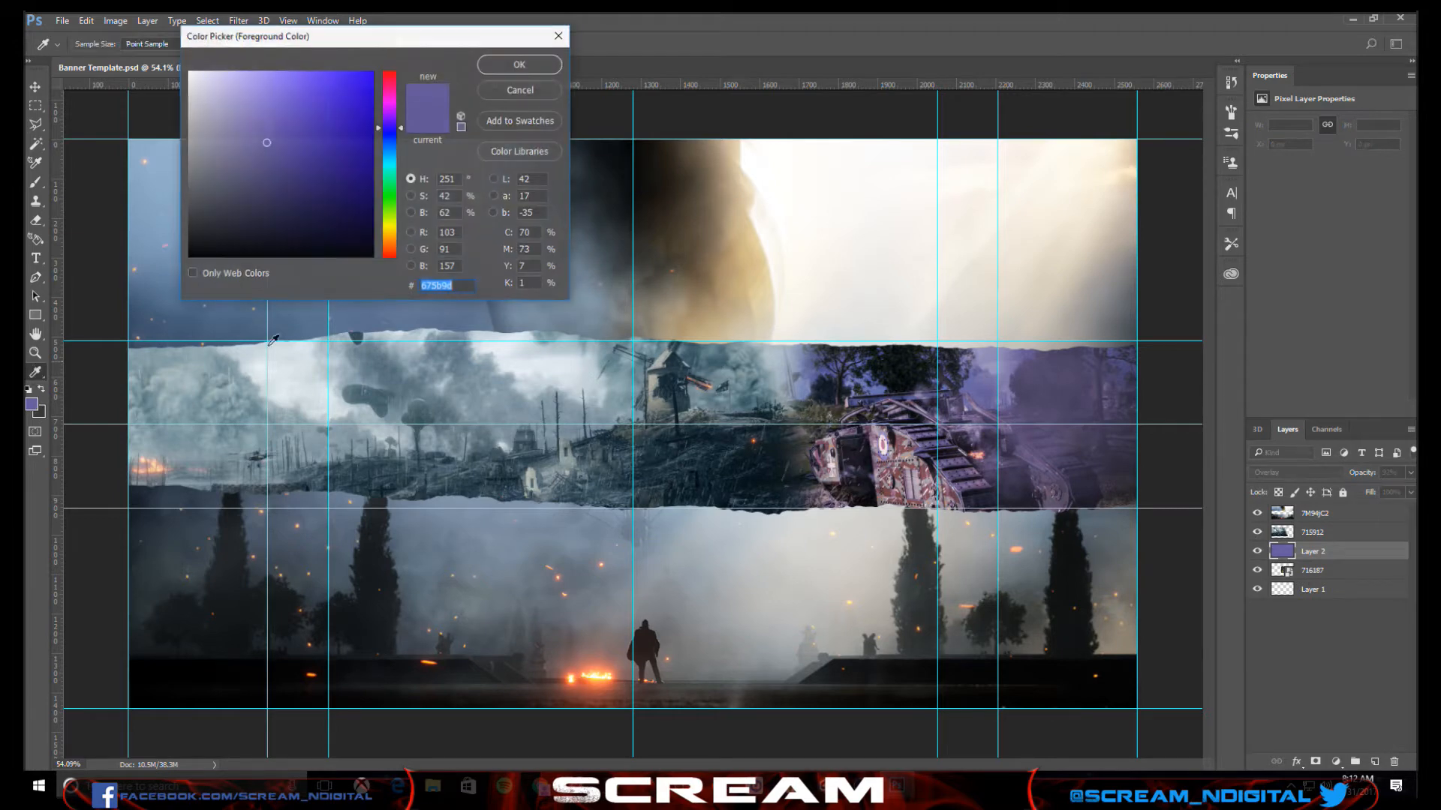
left_click_drag(206, 179, 211, 173)
left_click(519, 64)
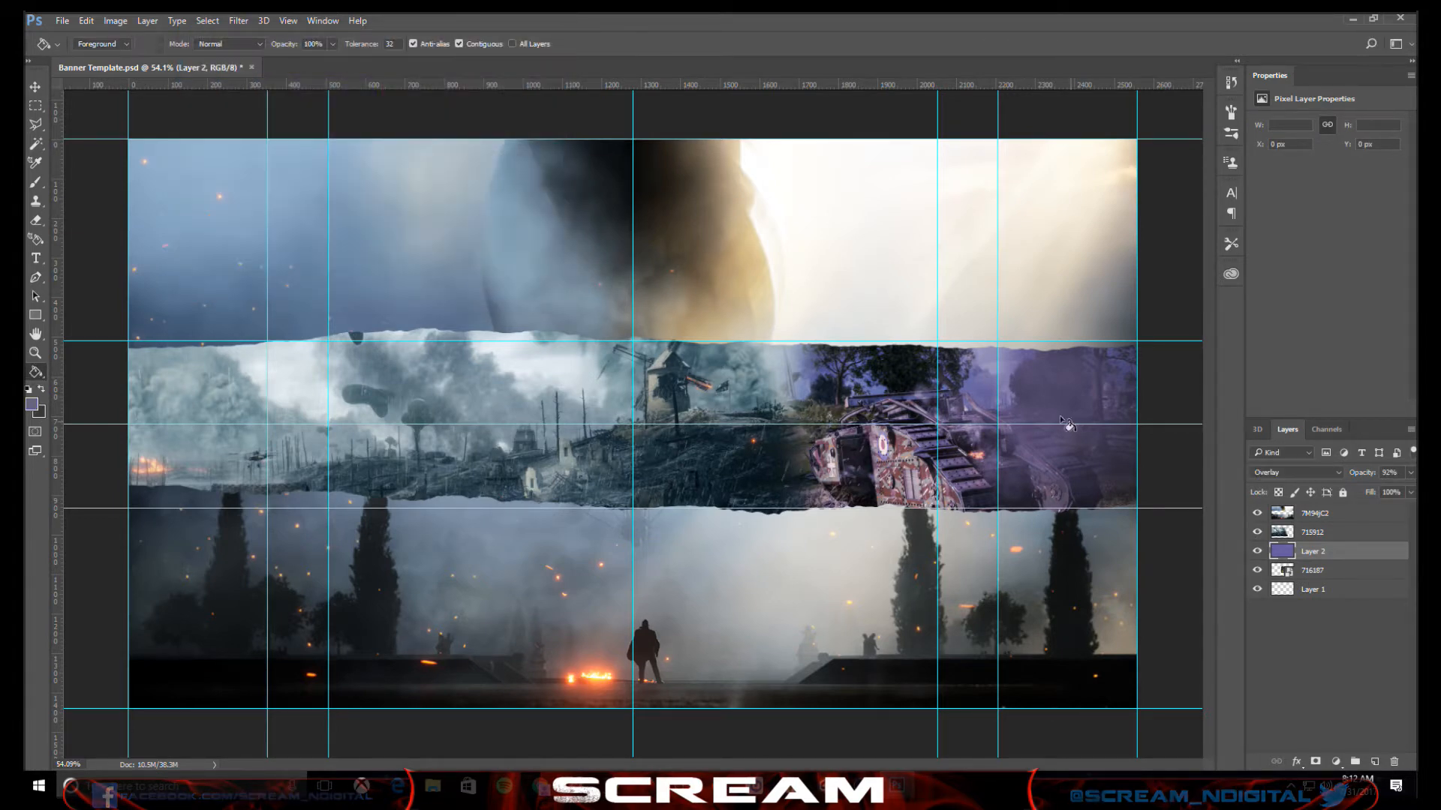
left_click(937, 389)
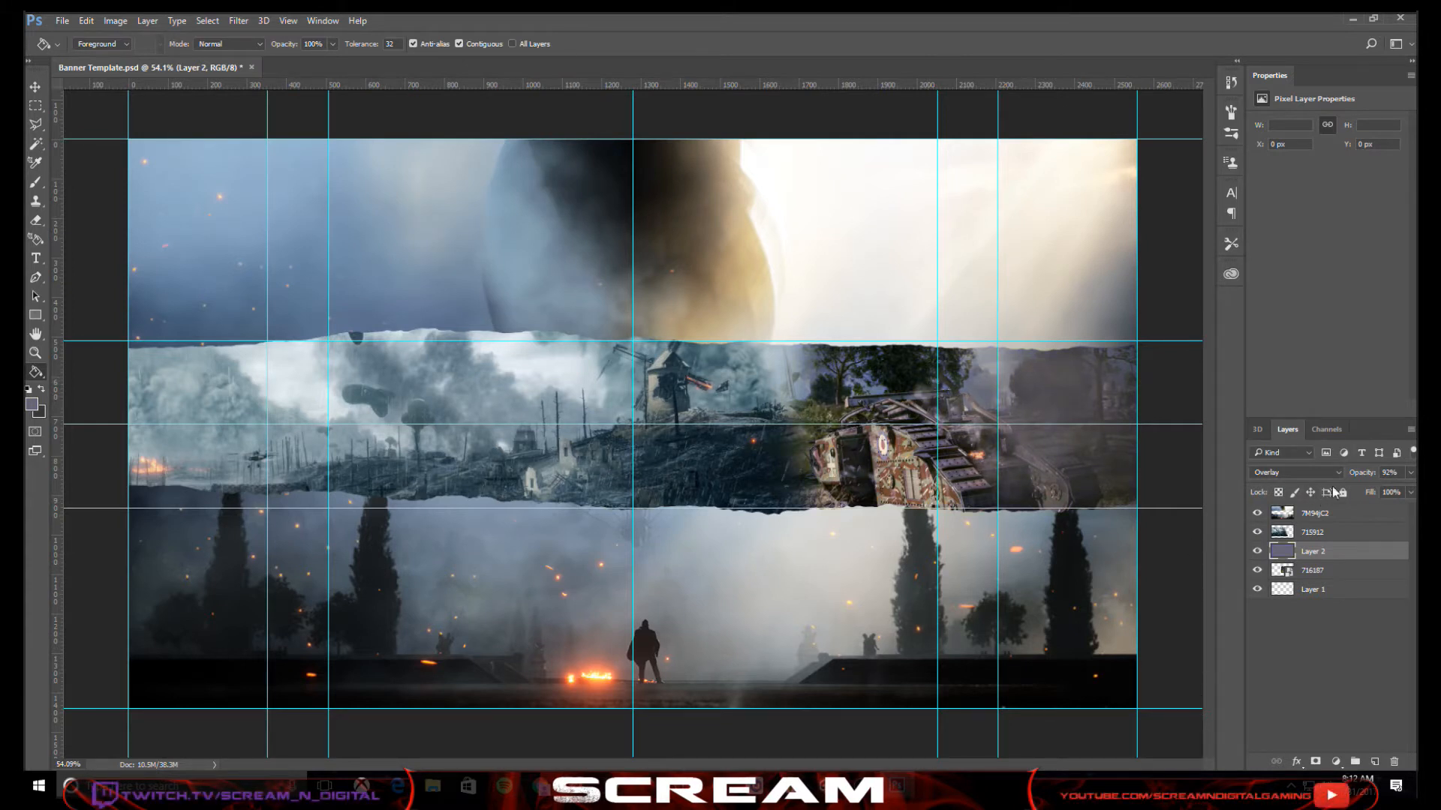
- Raise the purple Layer 2's opacity to 100% and try the Soft Light and Vivid Light blend modes on it
left_click_drag(1363, 480, 1397, 486)
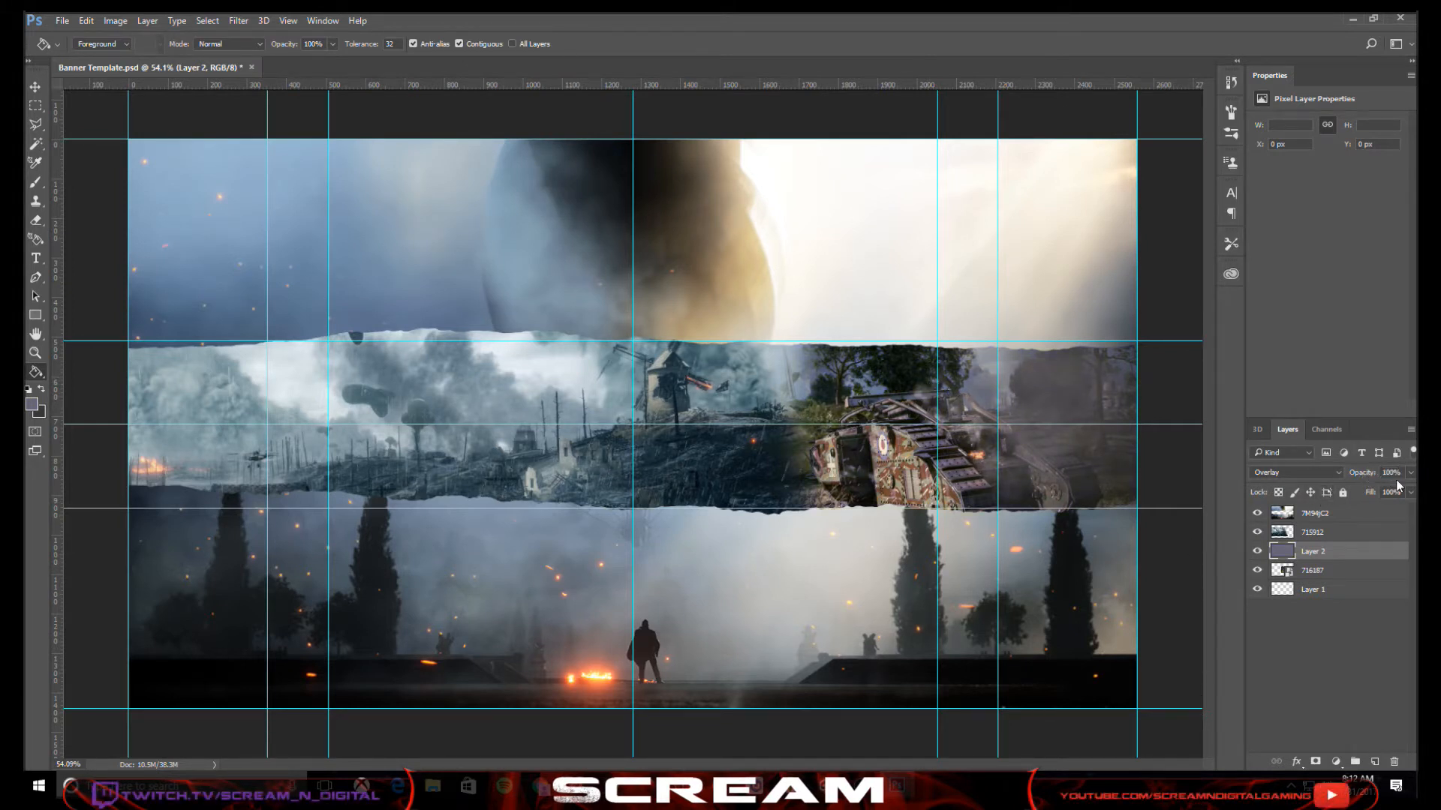
left_click(1340, 472)
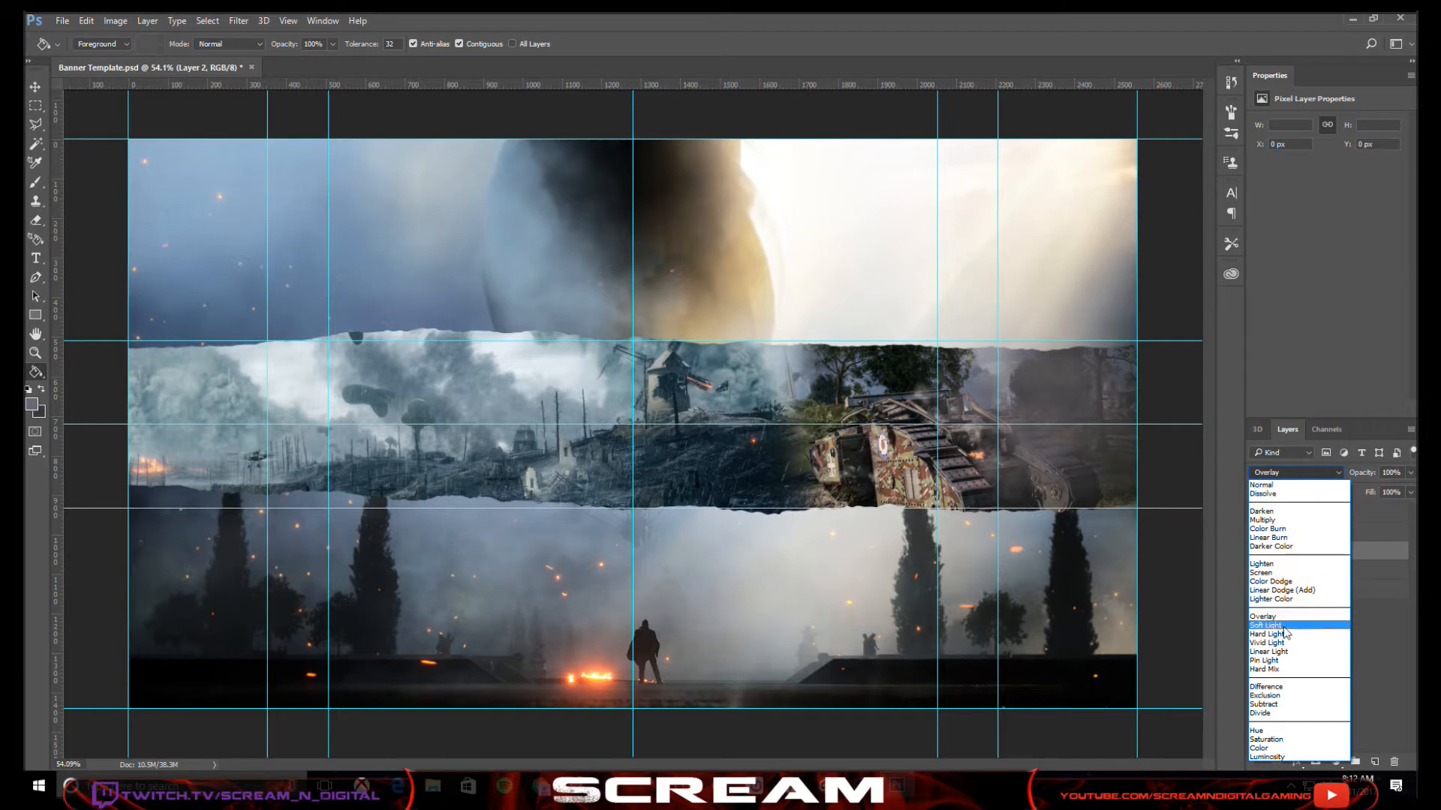
left_click(1284, 623)
left_click(1339, 472)
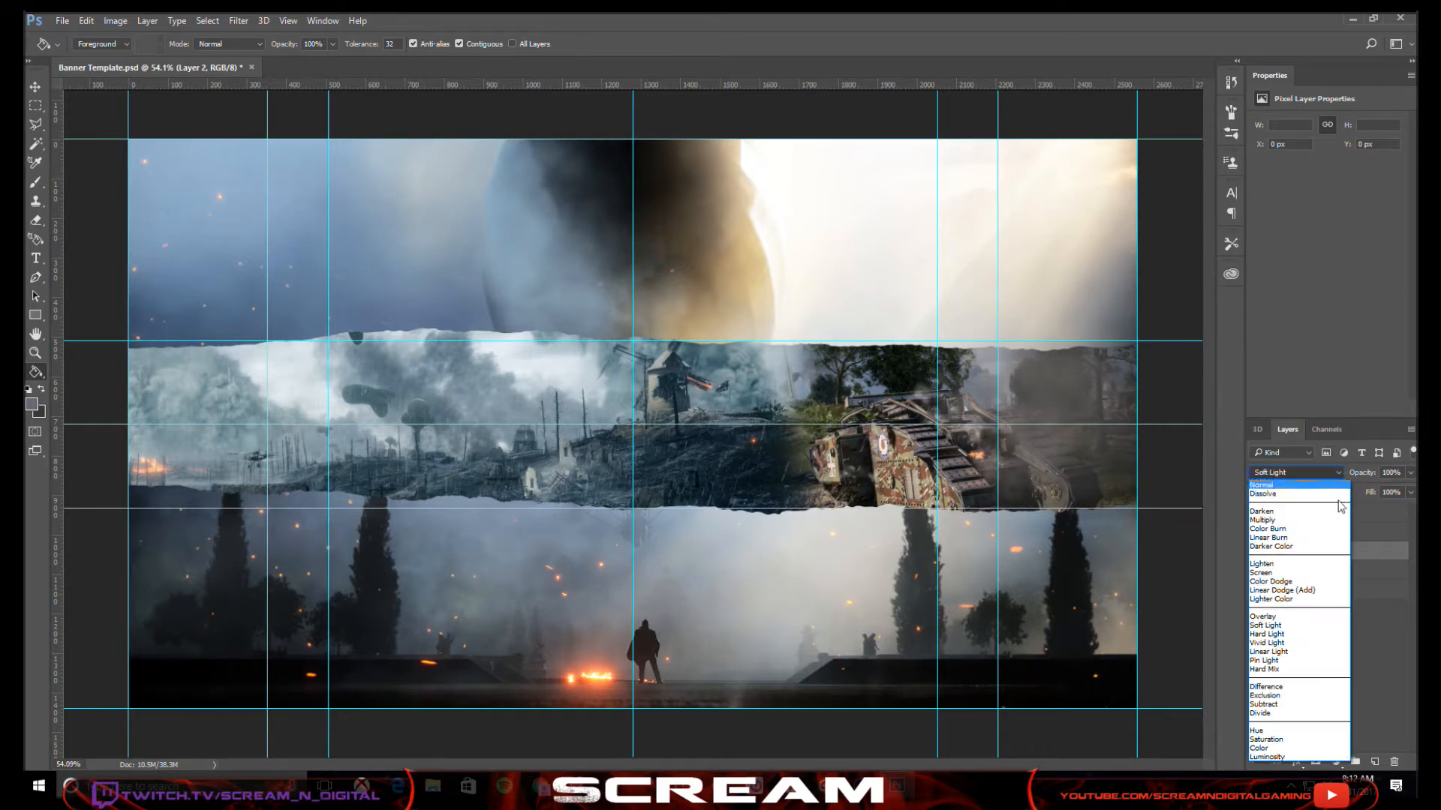
left_click(1301, 644)
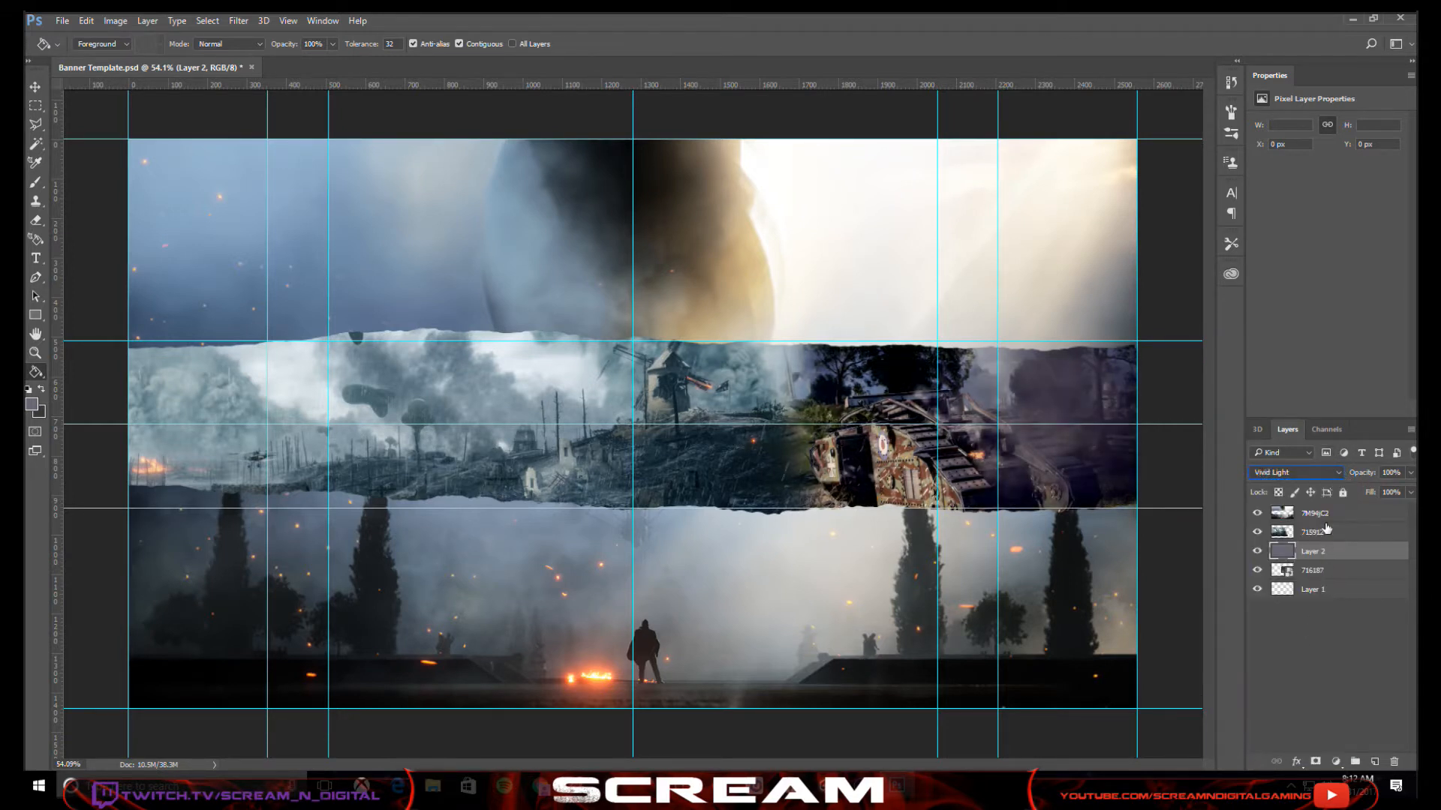
- Try the Color Dodge, Overlay and Pin Light blend modes on the purple Layer 2
left_click(1334, 473)
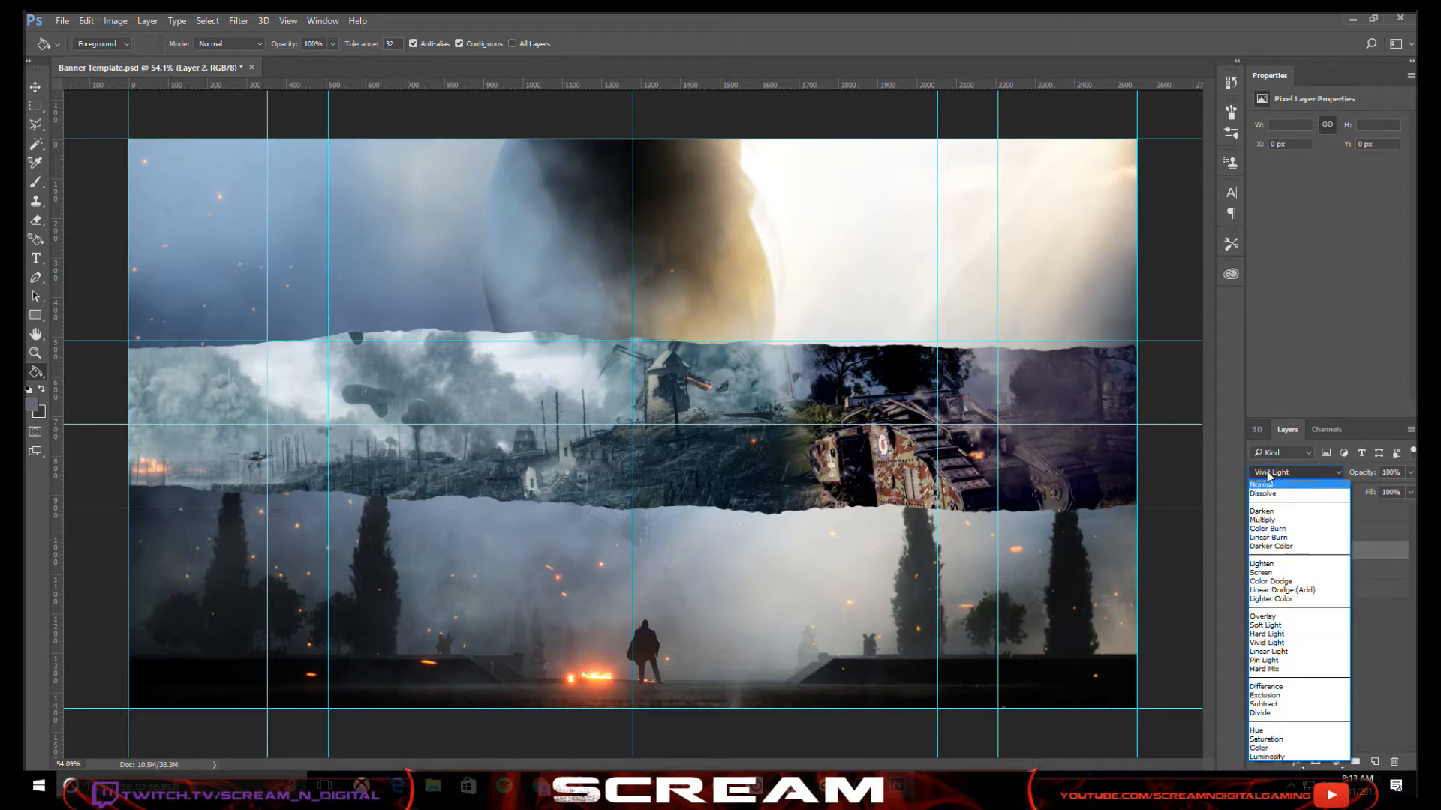
left_click(1299, 589)
left_click(1307, 472)
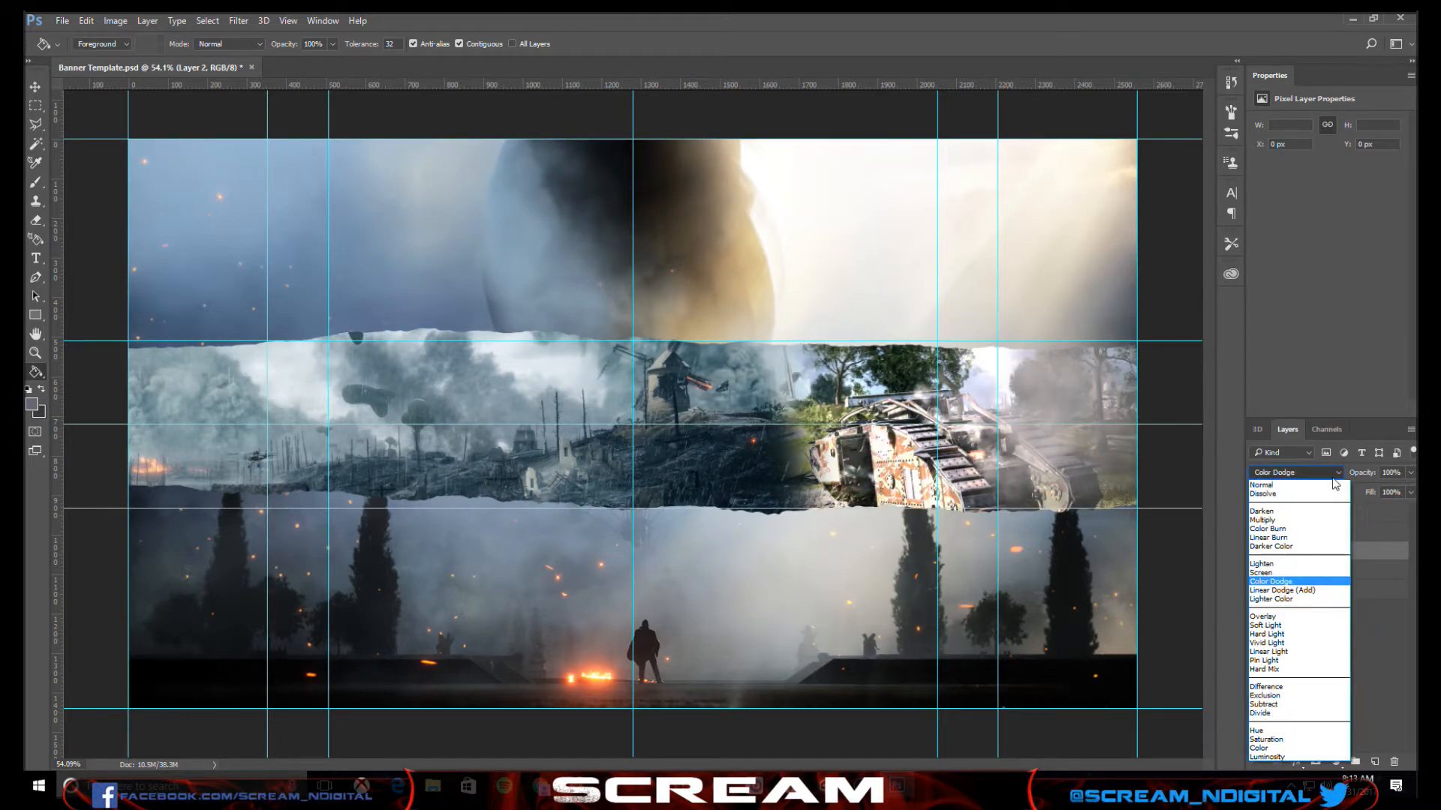
left_click(1301, 616)
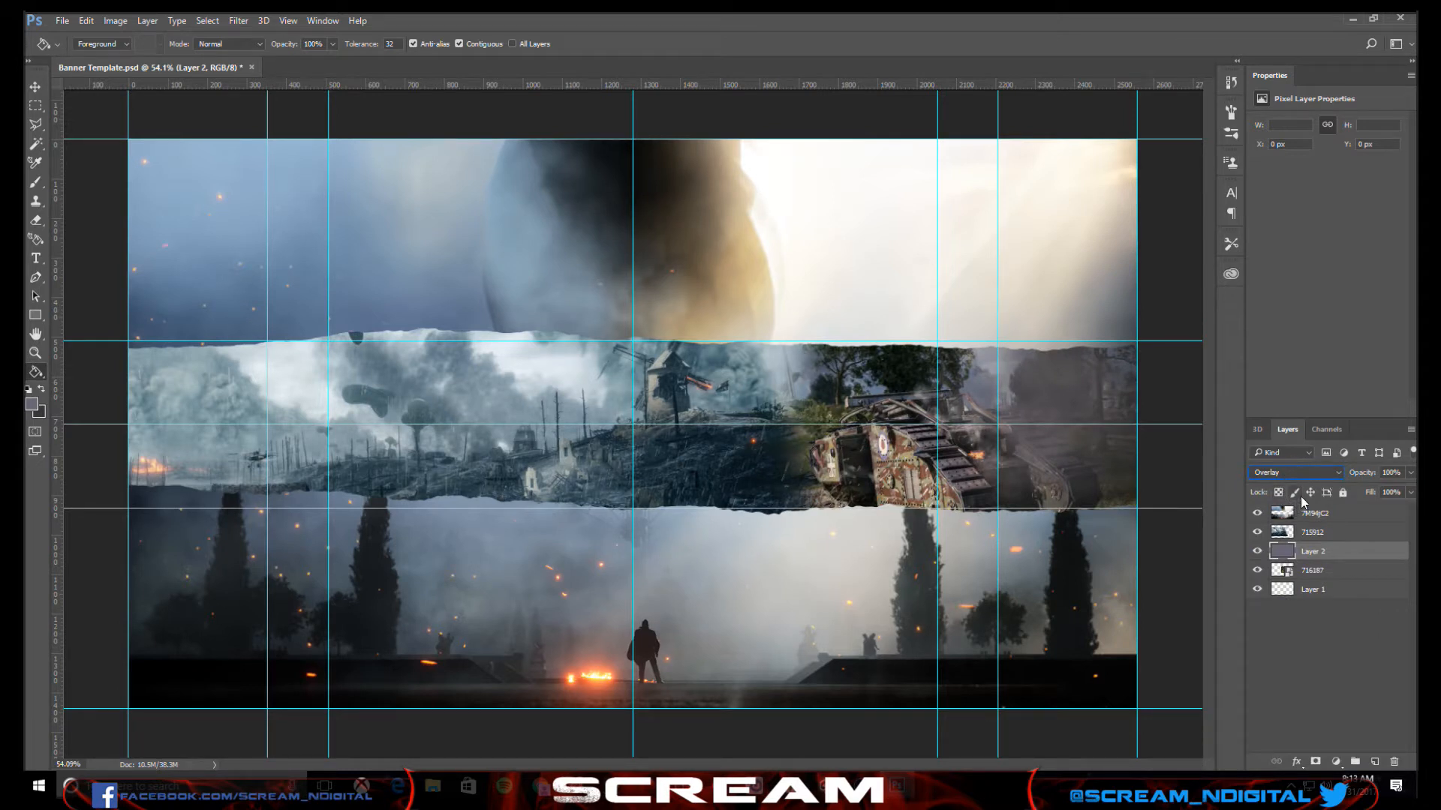
left_click(1307, 471)
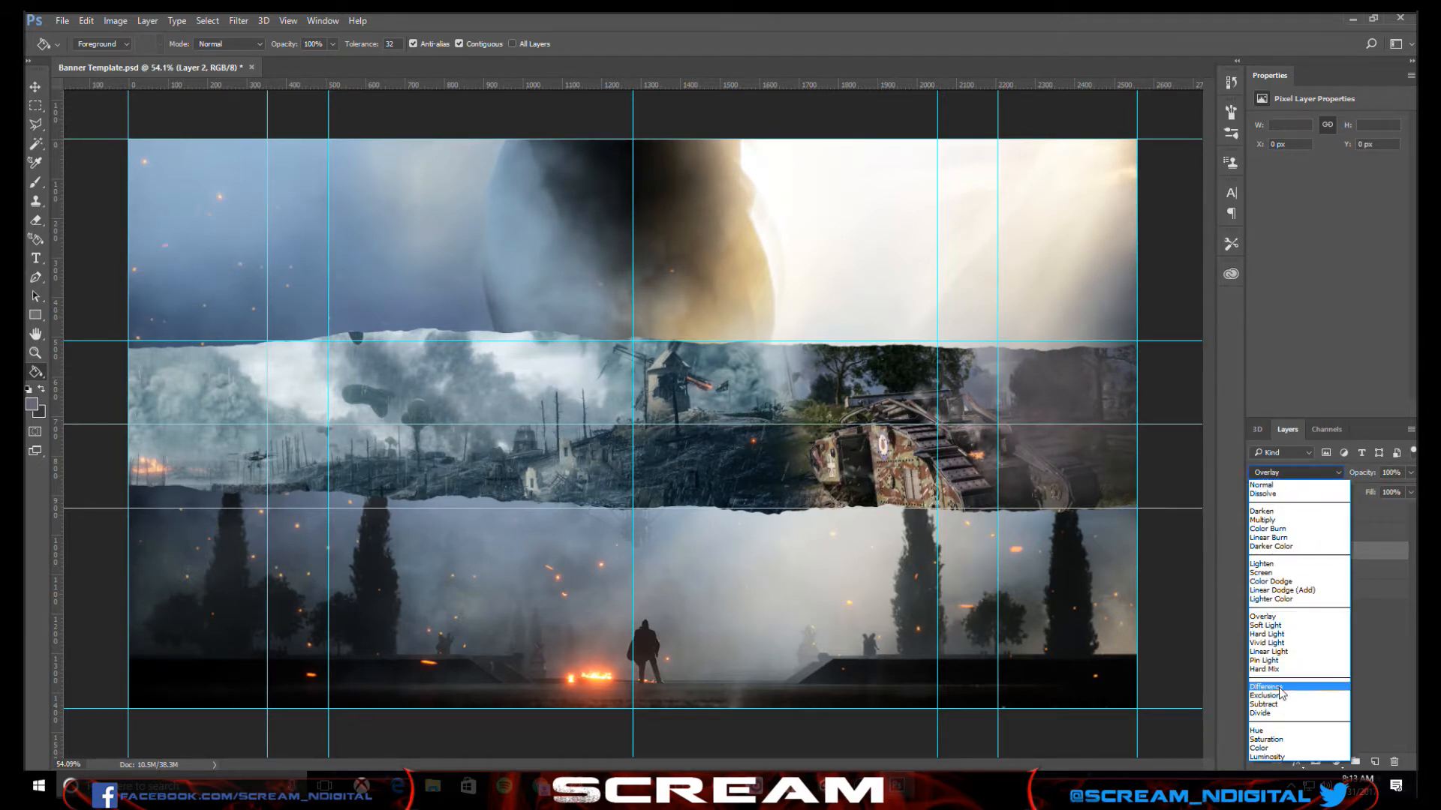
left_click(1295, 660)
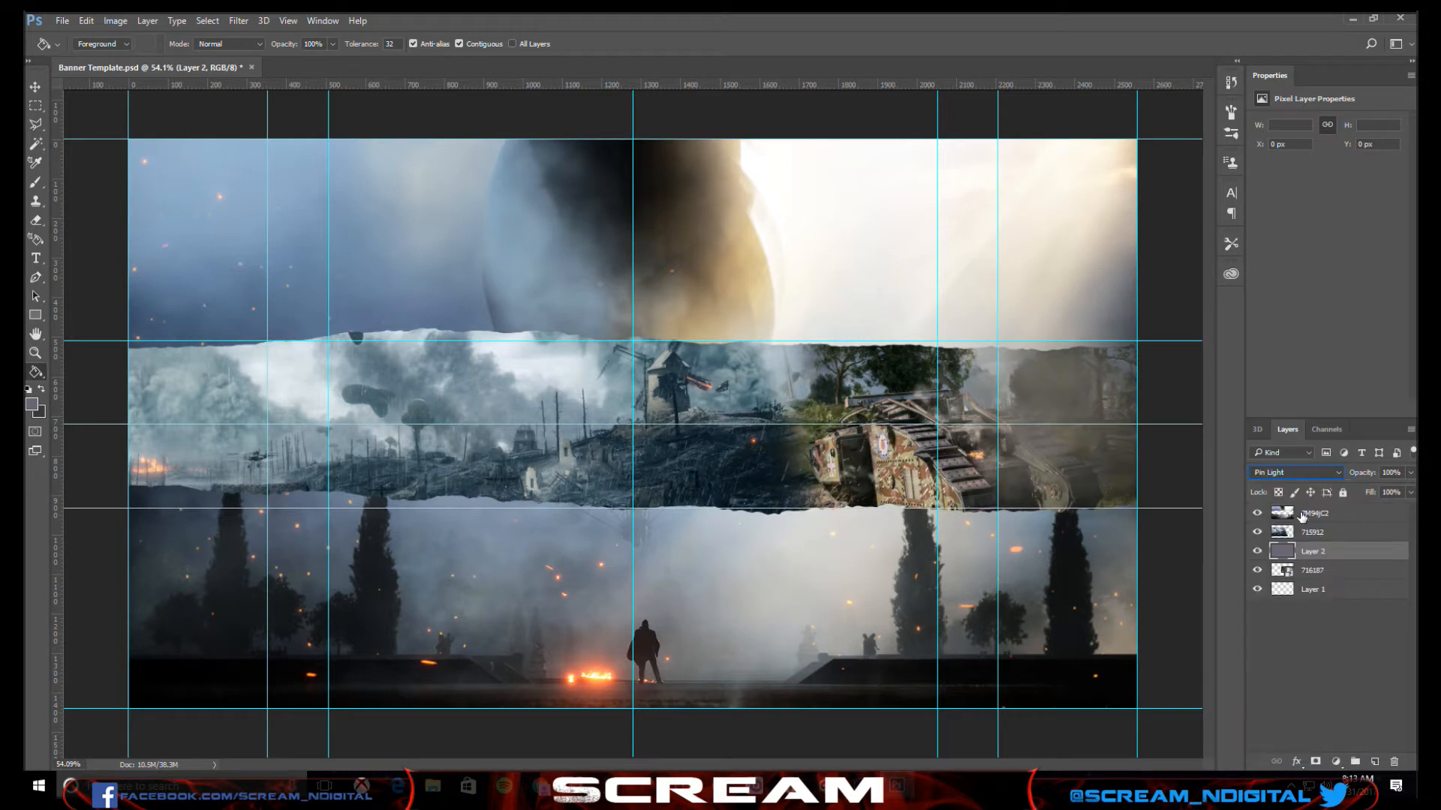
- Try the Hue blend mode on the purple Layer 2, settling on Color instead
left_click(1280, 470)
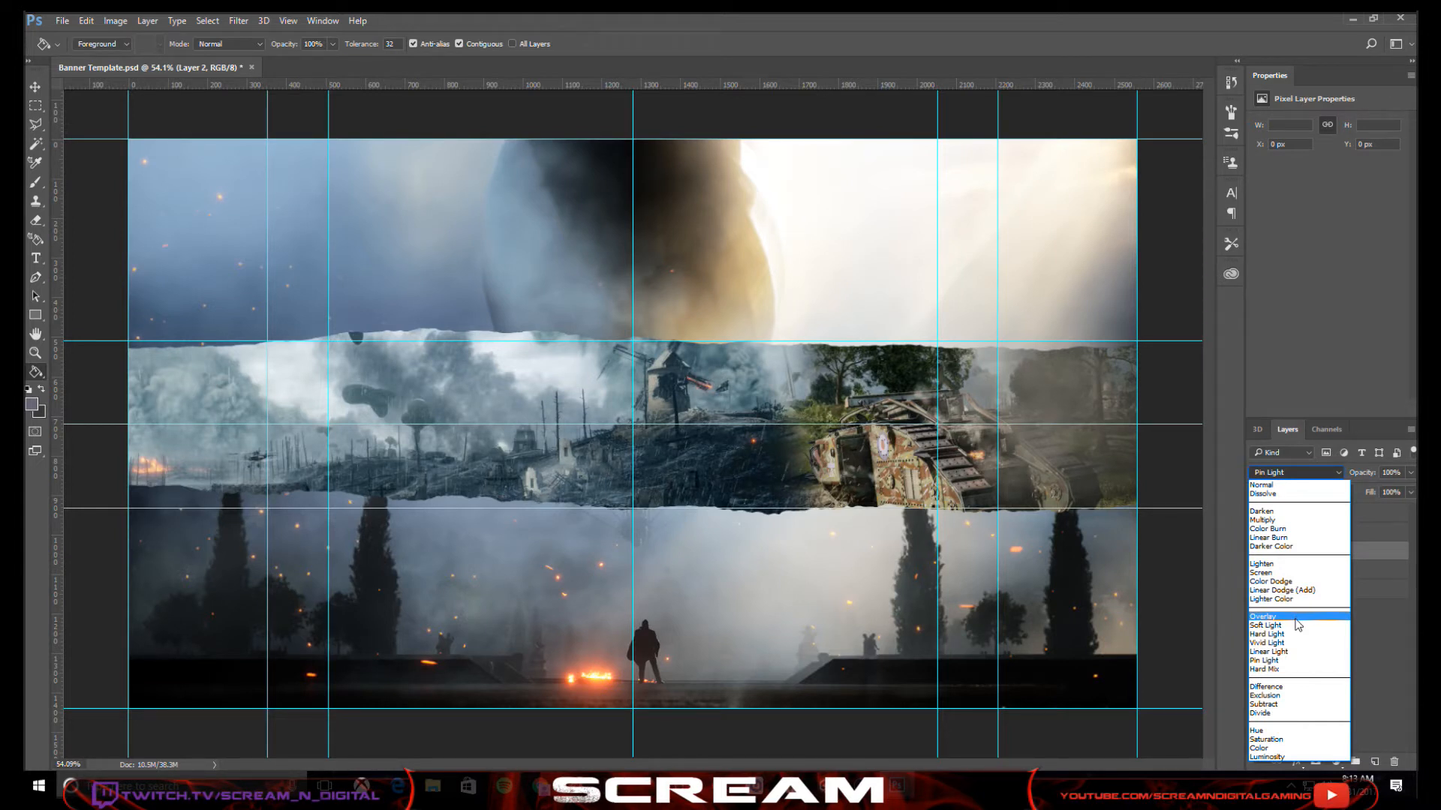
left_click(1278, 731)
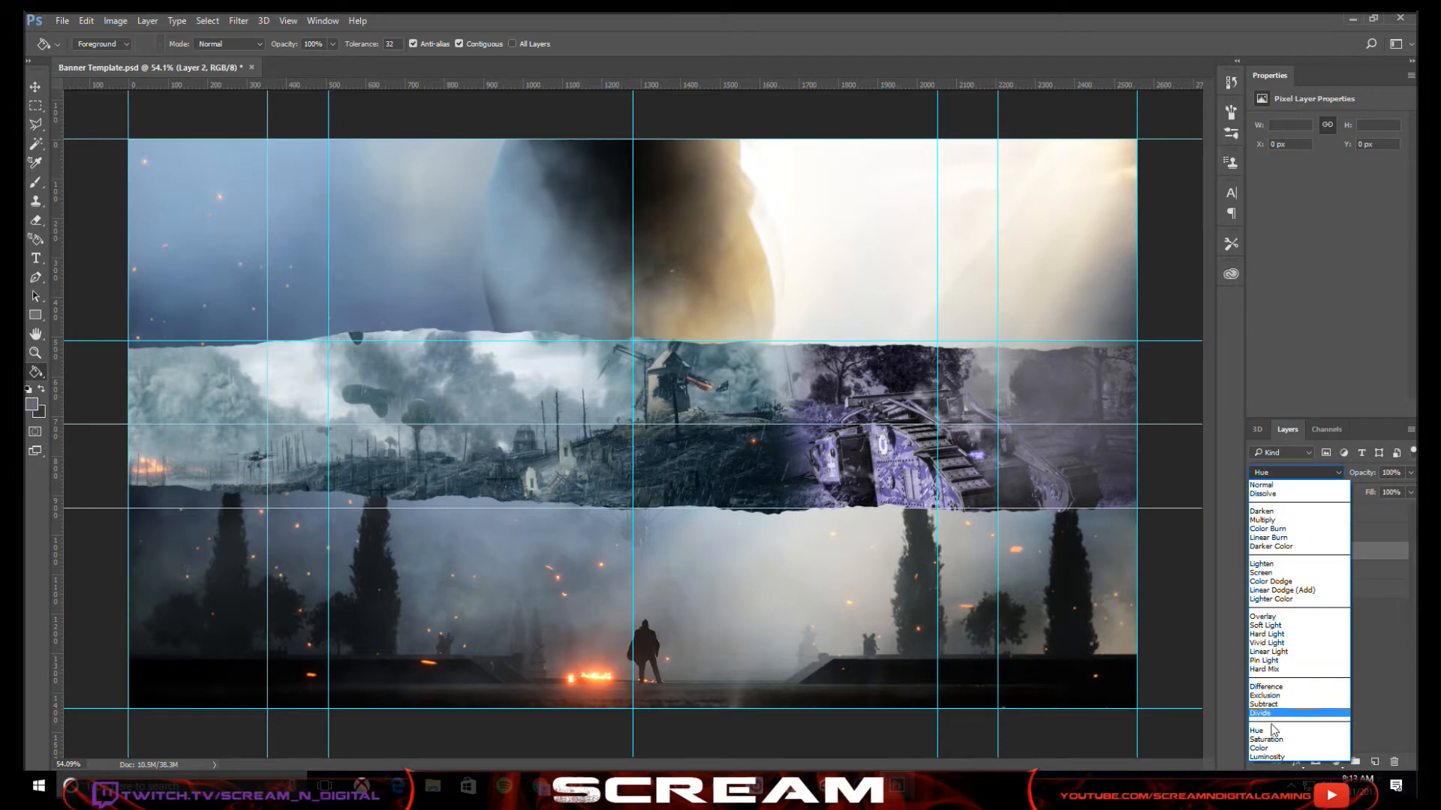
left_click(1268, 748)
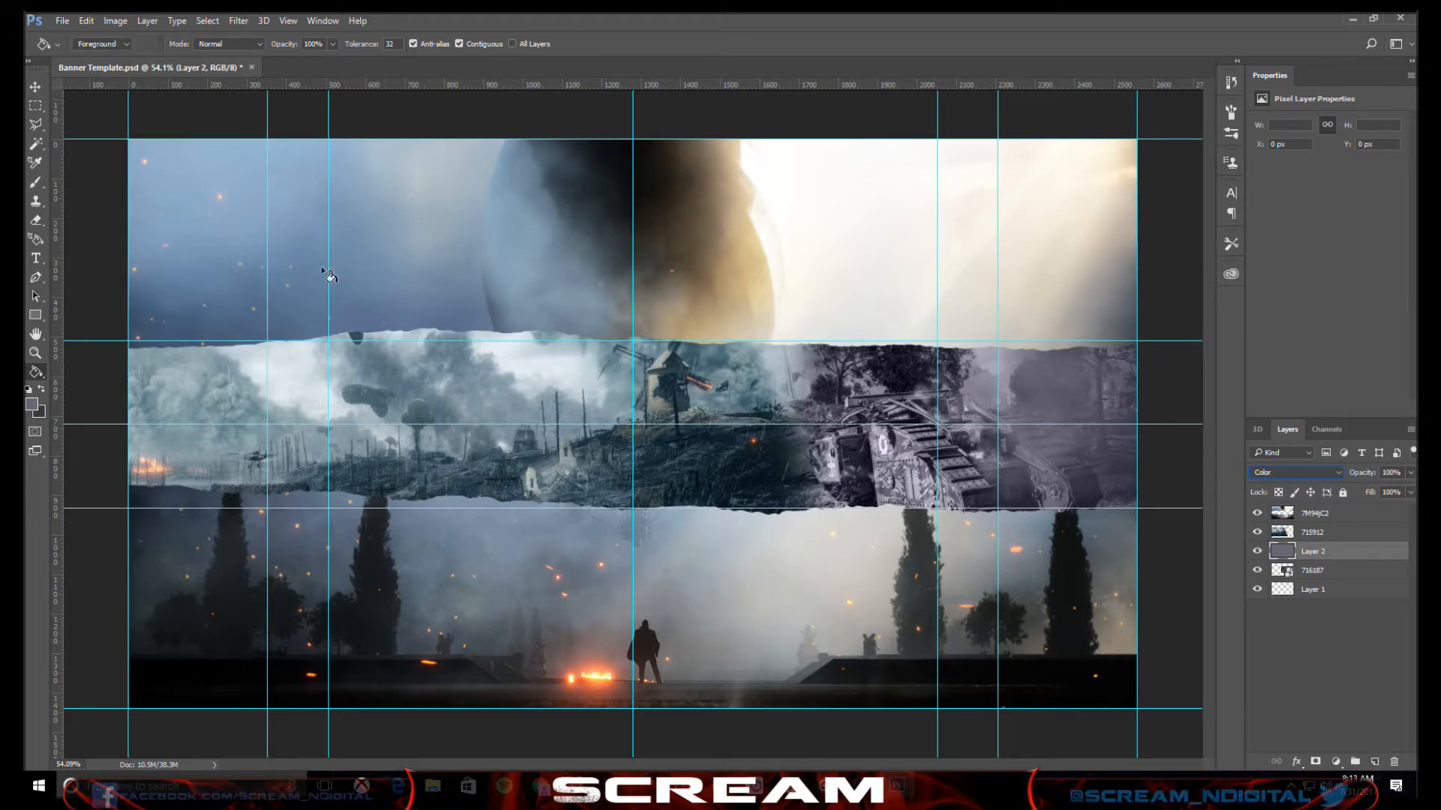
- Refill Layer 2 with a lighter, more saturated purple using the Paint Bucket and reduce the layer's opacity to 52%
left_click(33, 411)
left_click(237, 151)
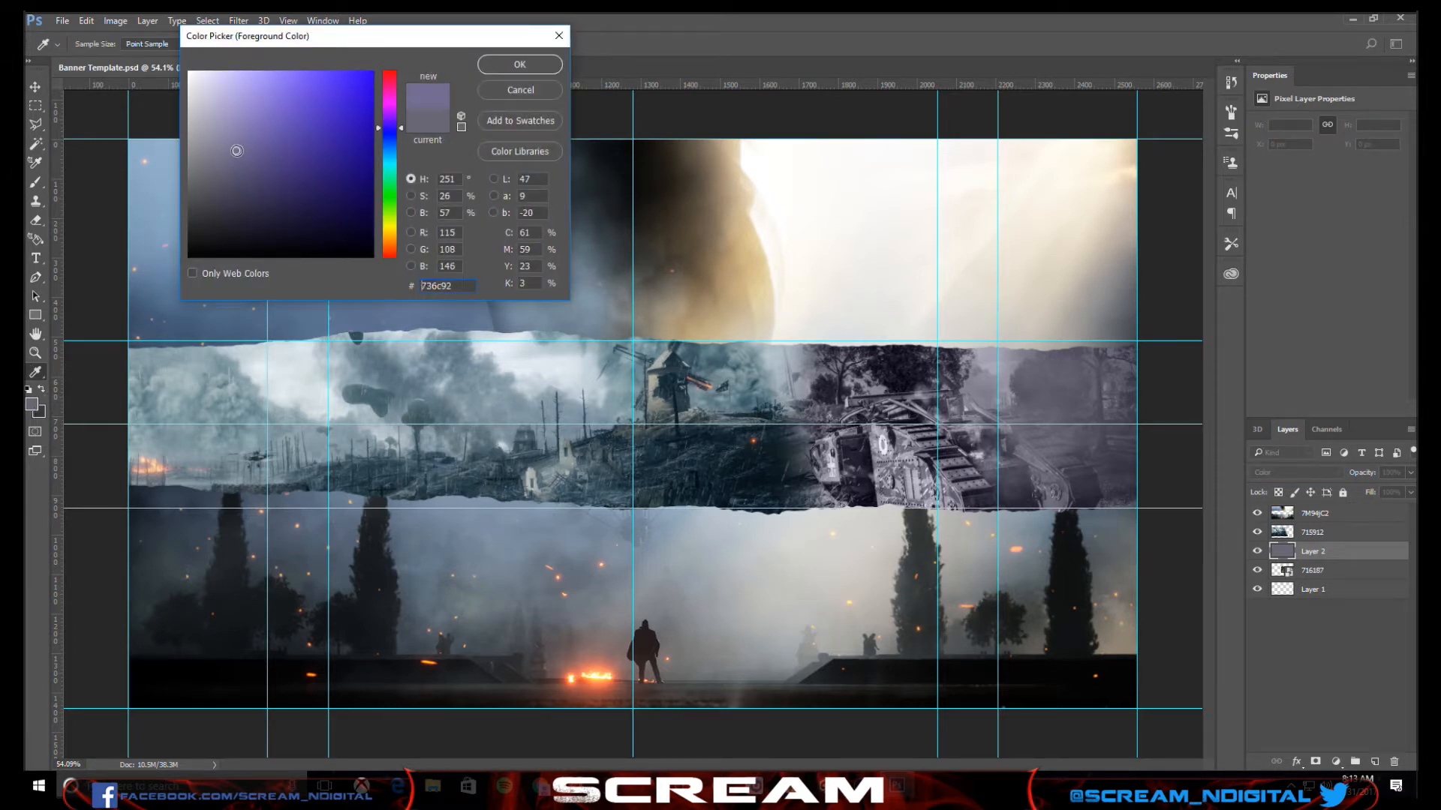
left_click_drag(237, 151, 247, 139)
left_click(521, 66)
key("g")
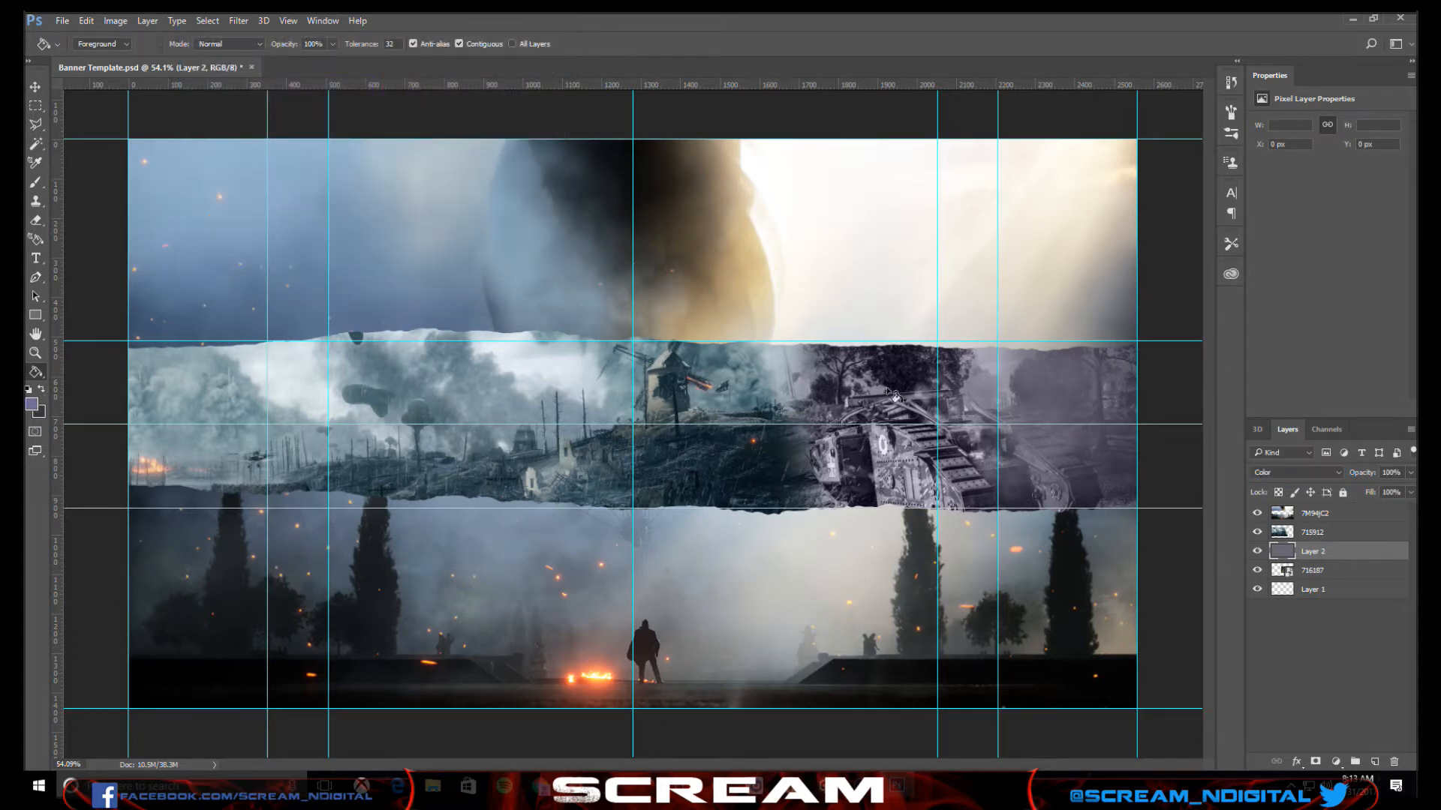
left_click(1030, 388)
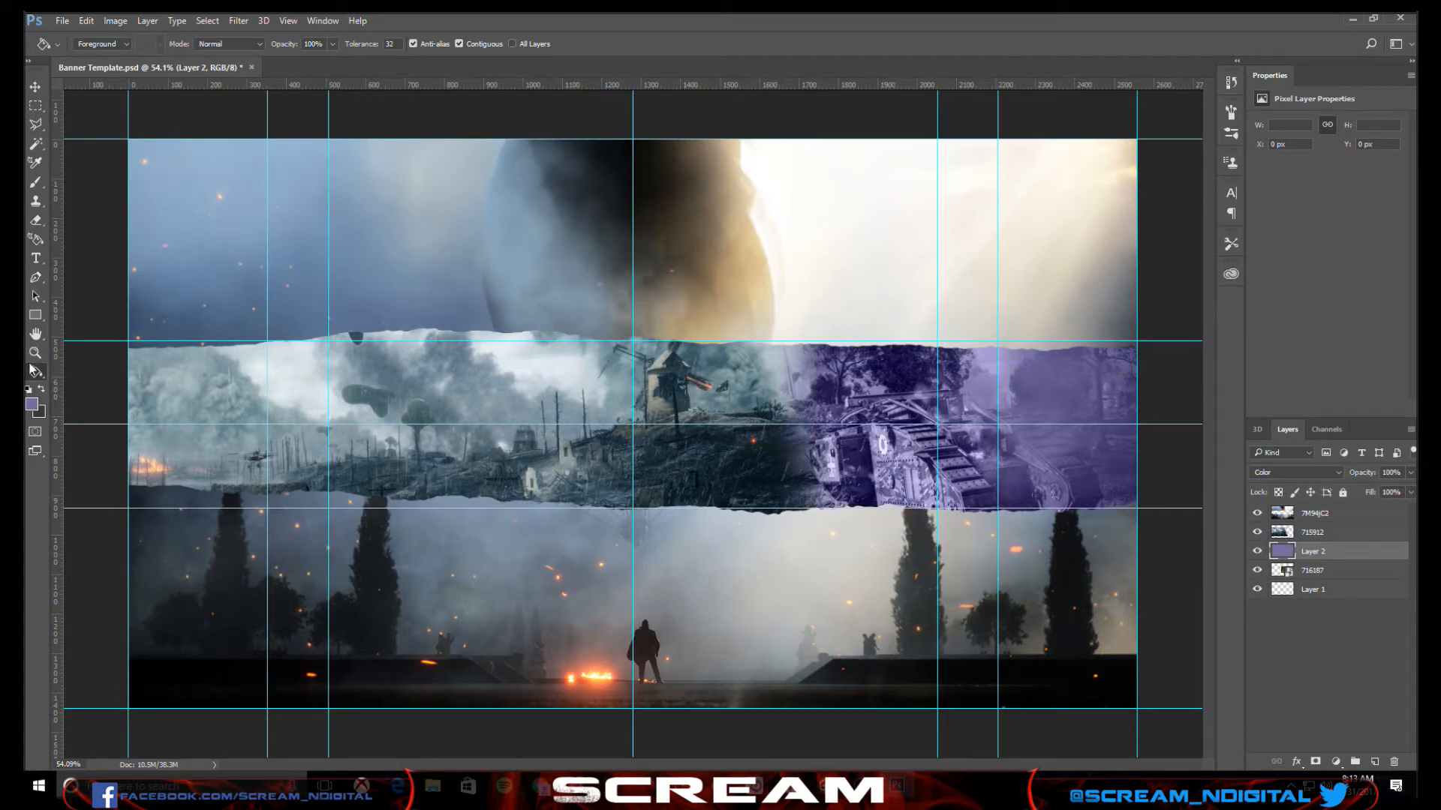
left_click_drag(1373, 471, 1323, 476)
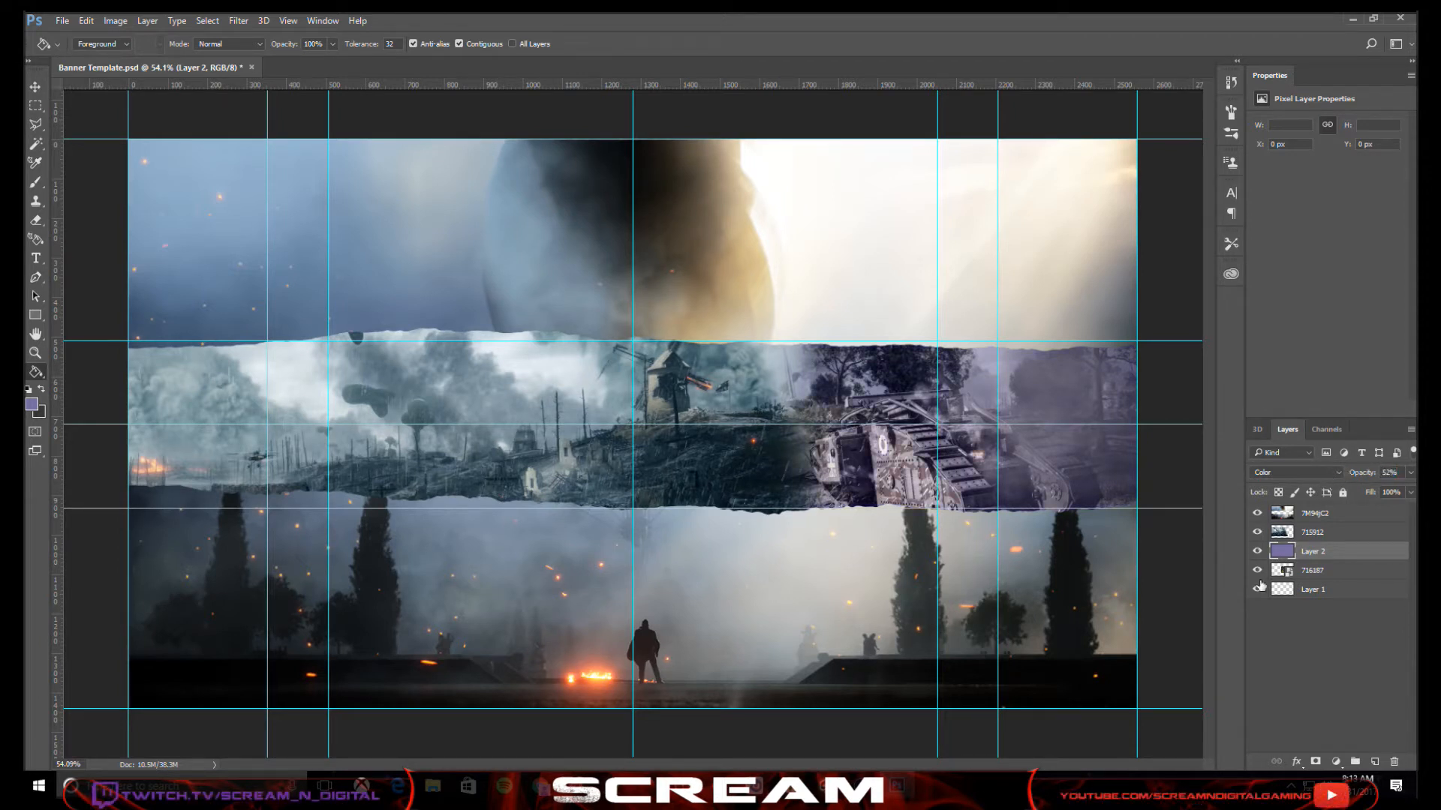
left_click(1351, 665)
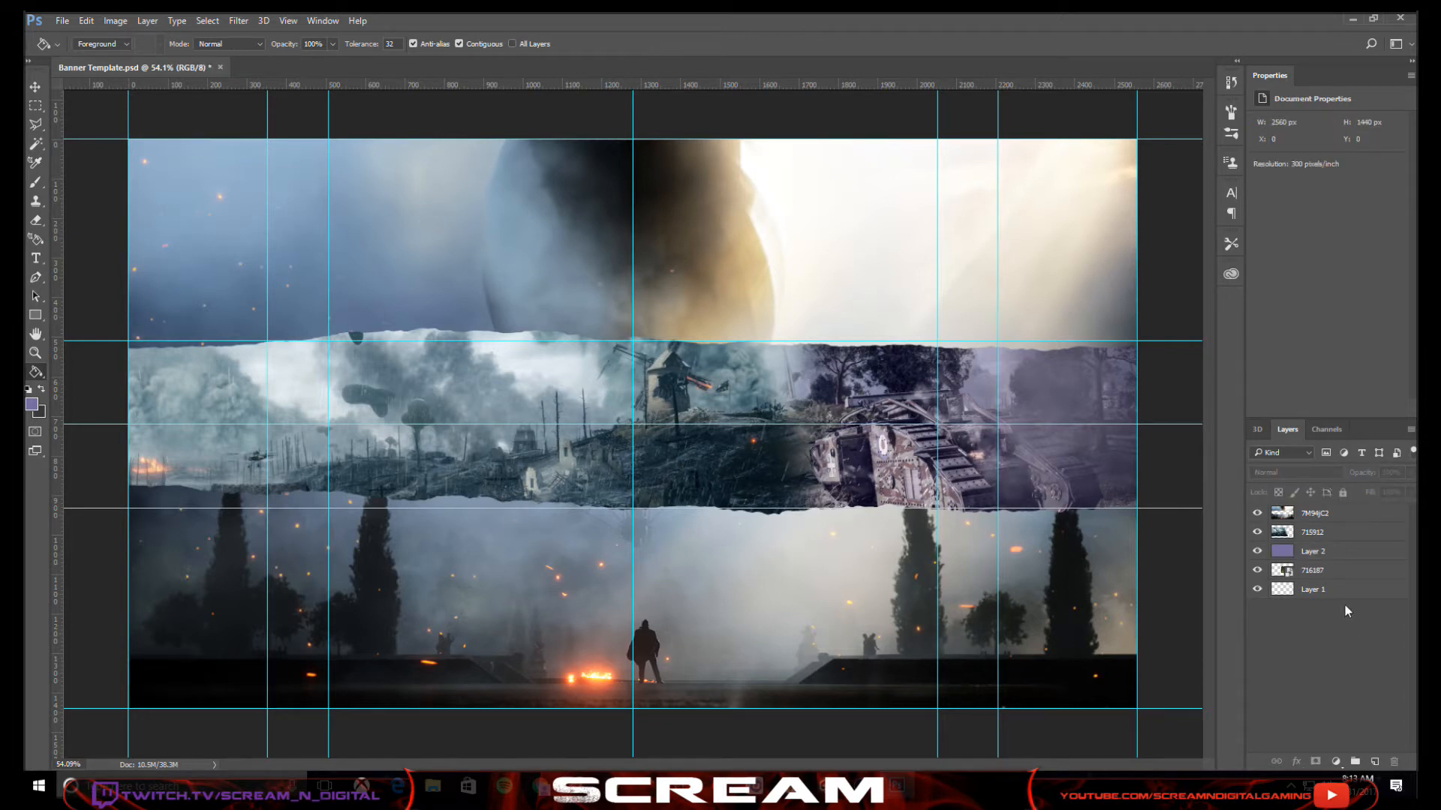
- Nudge the tank image layer 716187 down in small increments until its Y position is 343 px
left_click(1313, 572)
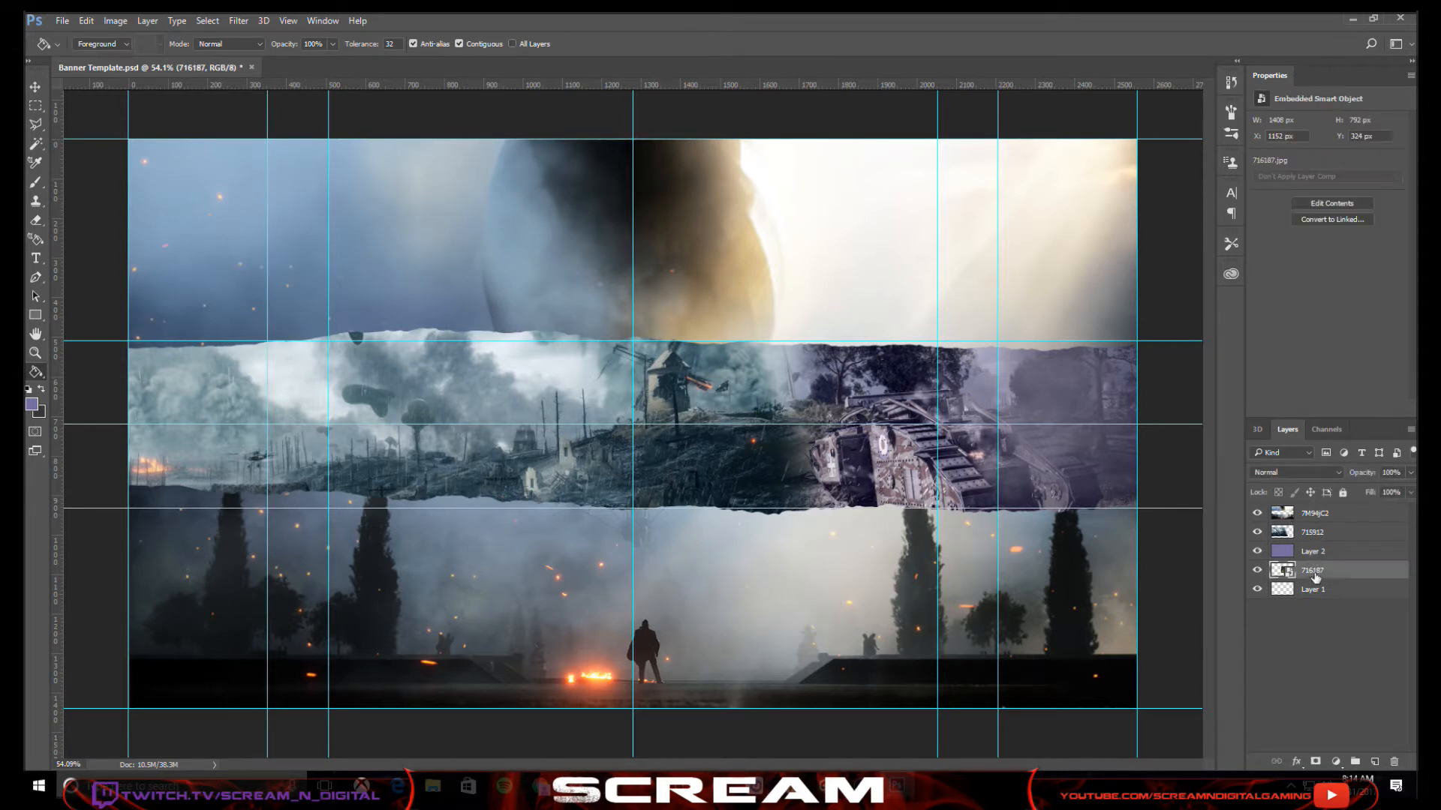
left_click(34, 87)
key("Down")
key("Down")
key("Down")
key("Down")
key("Down")
key("Down")
key("Down")
key("Down")
key("Down")
key("Down")
key("Down")
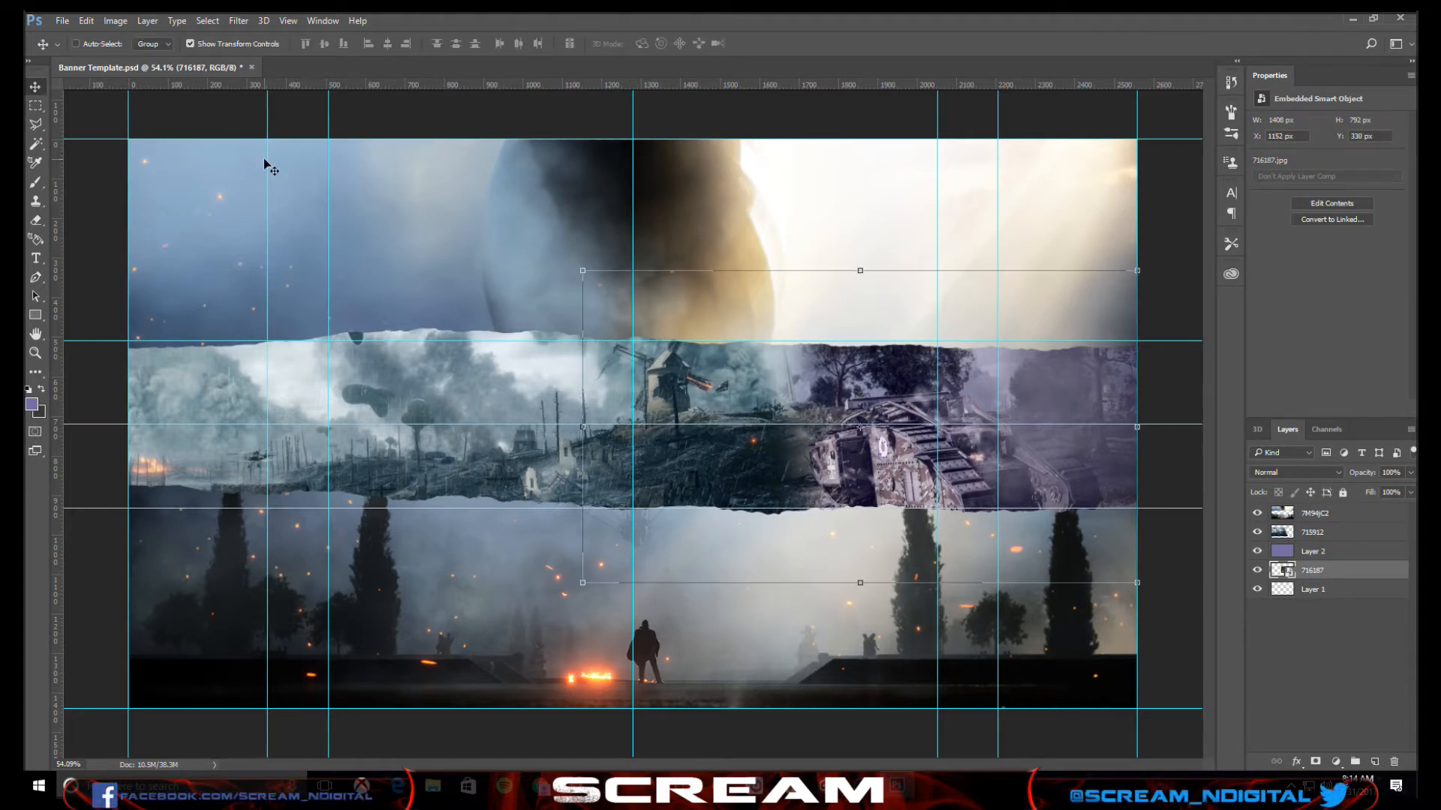
key("Down")
key("Down")
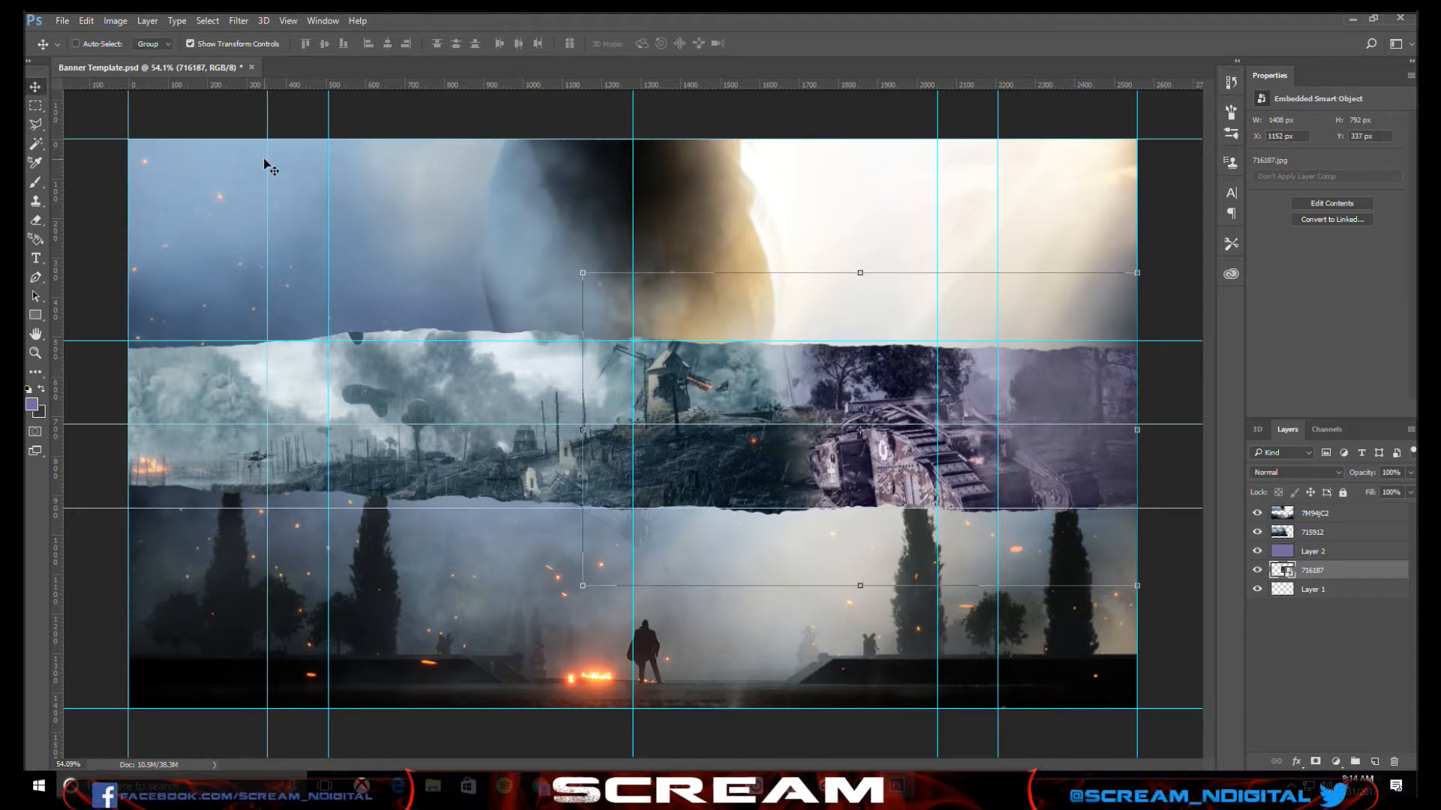
key("Down")
key("Down")
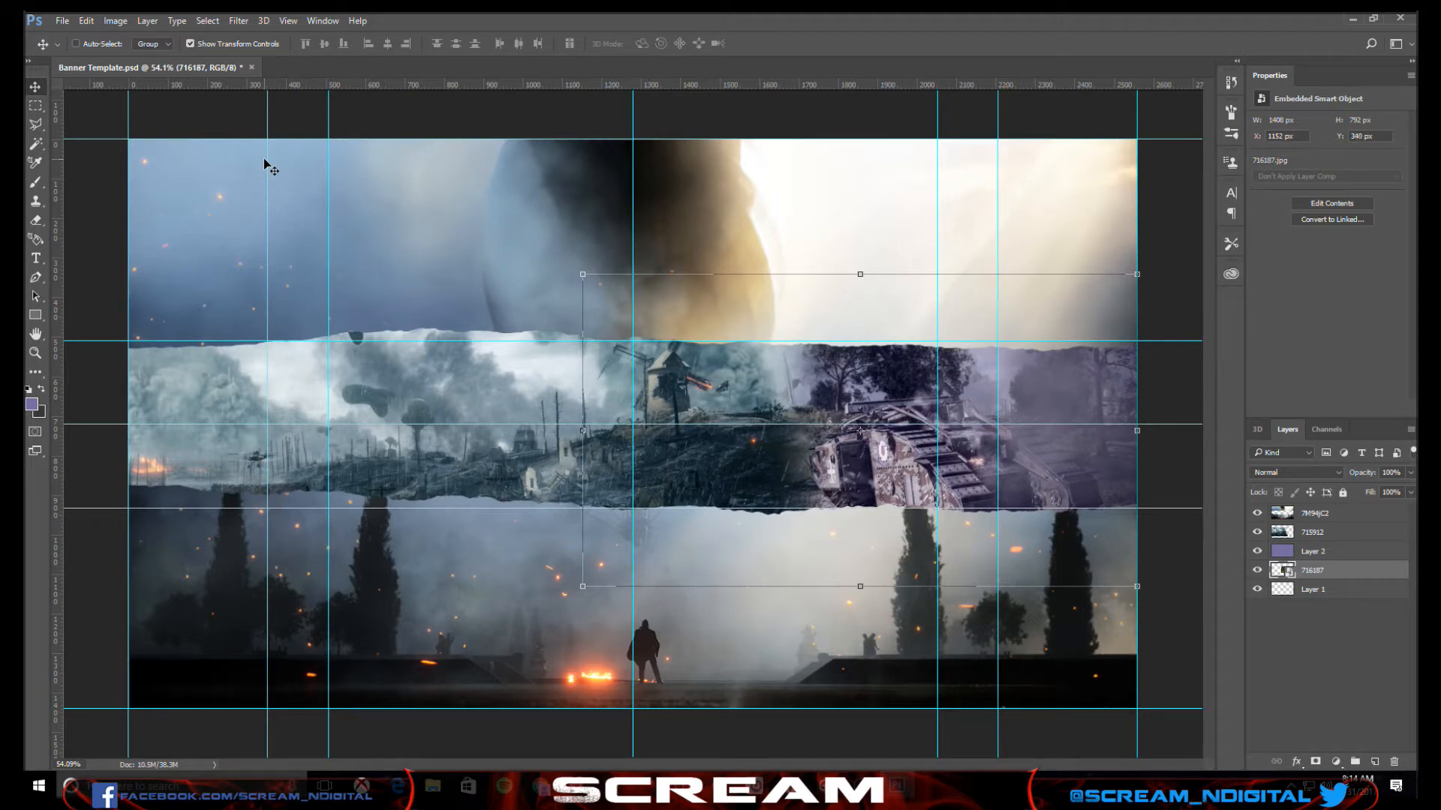
key("Down")
key("Down")
key("Down")
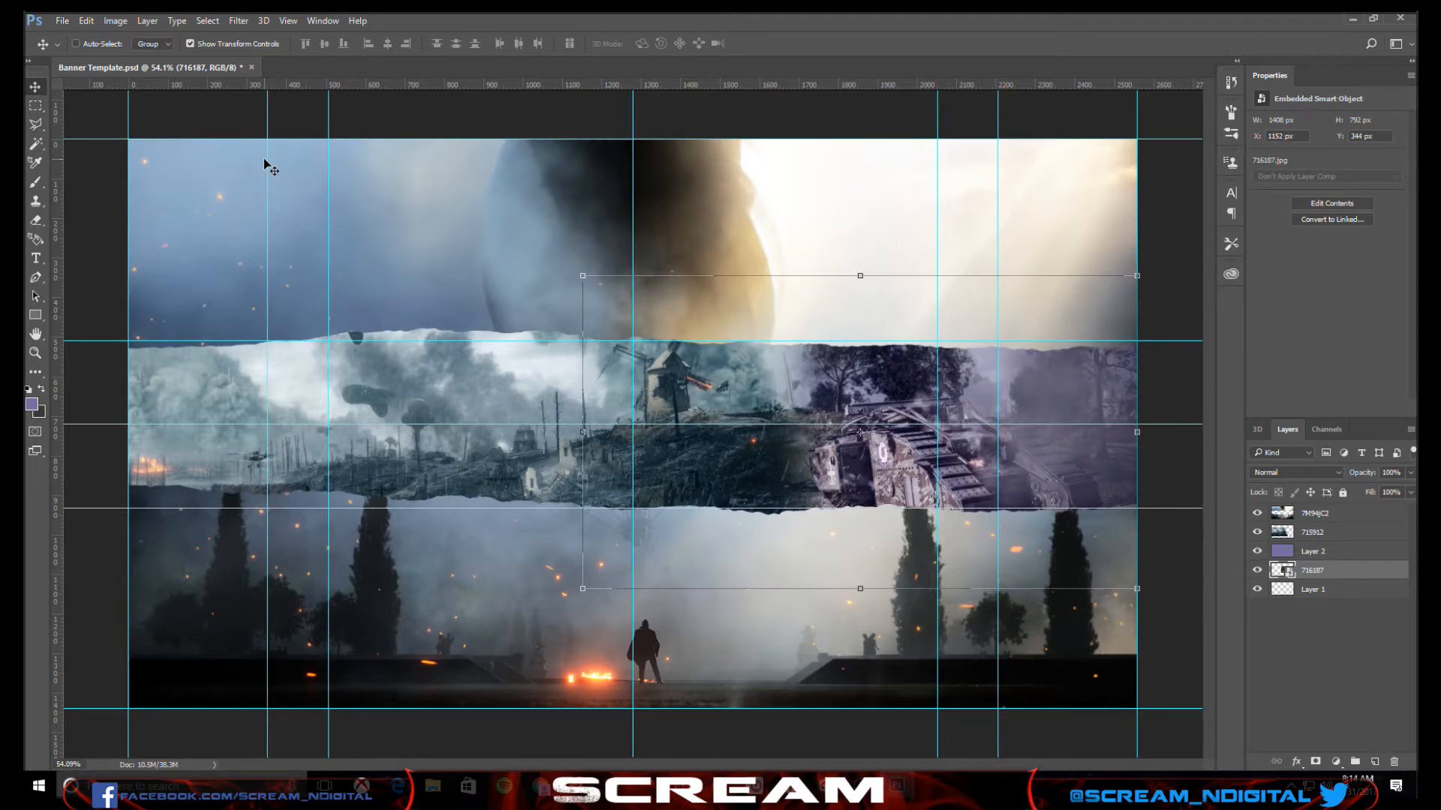
key("Up")
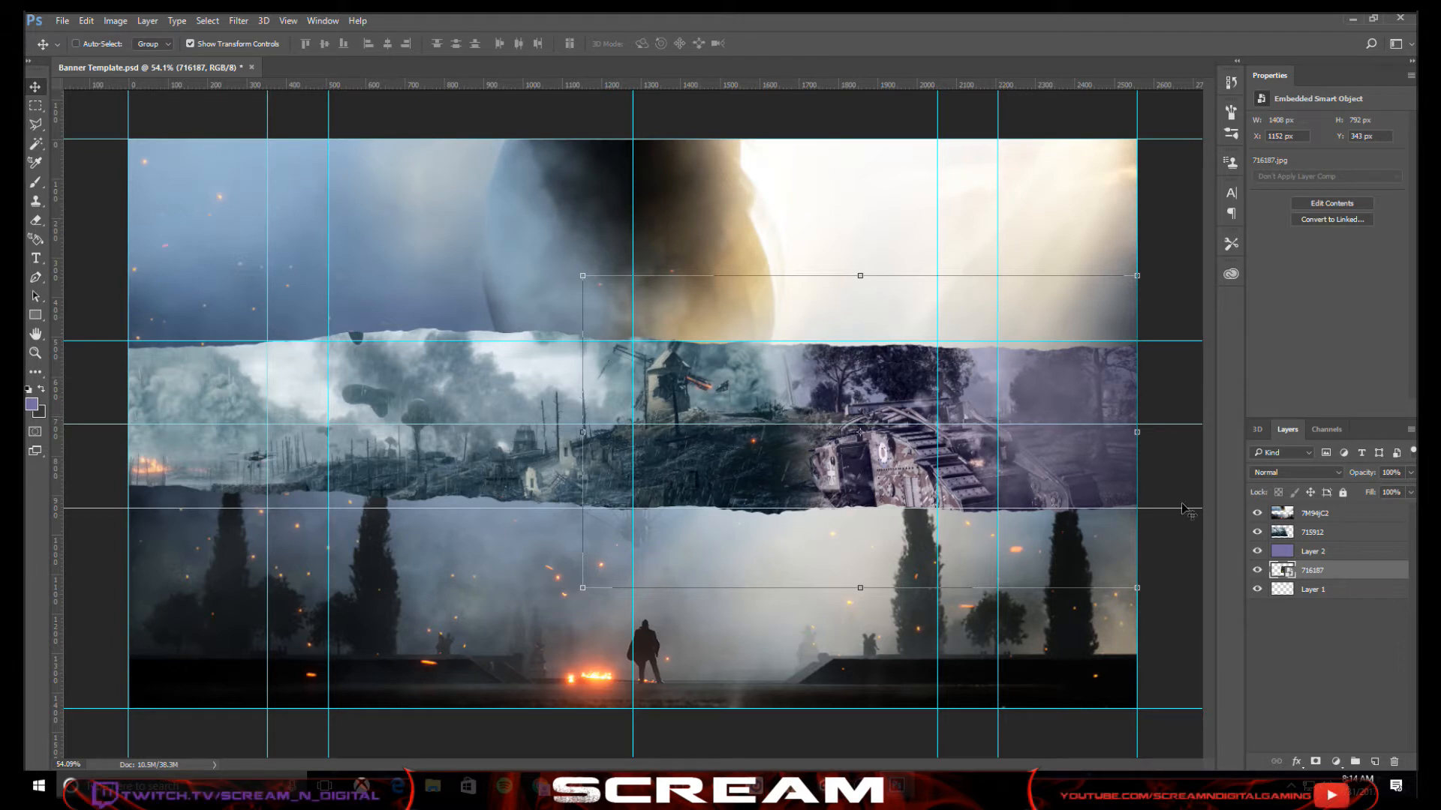
- Nudge the windmill battlefield layer 715912 to the right until its X position is -633 px
left_click(1320, 534)
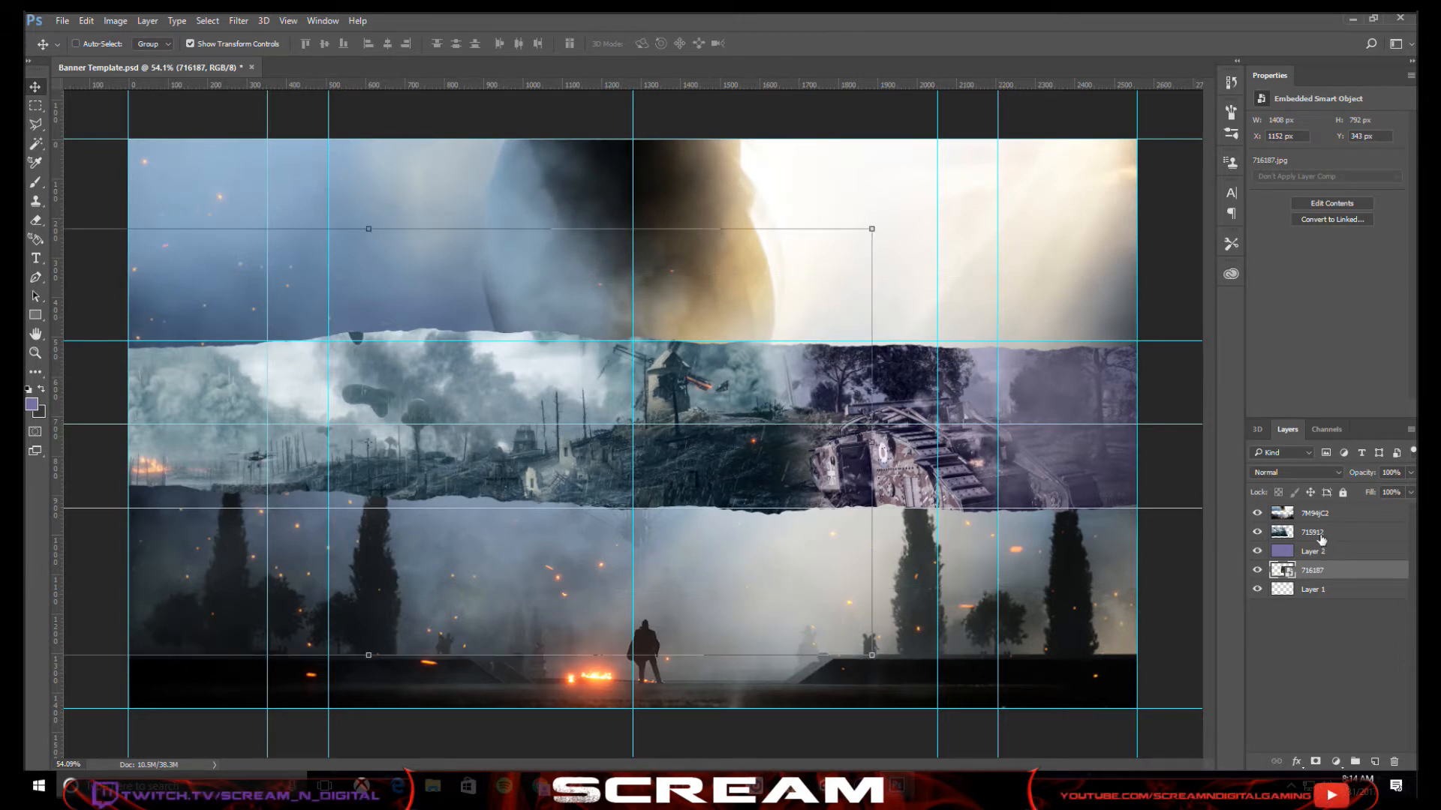
key("Right")
key("Right")
key("Right")
key("Right")
key("Right")
key("Right")
key("Right")
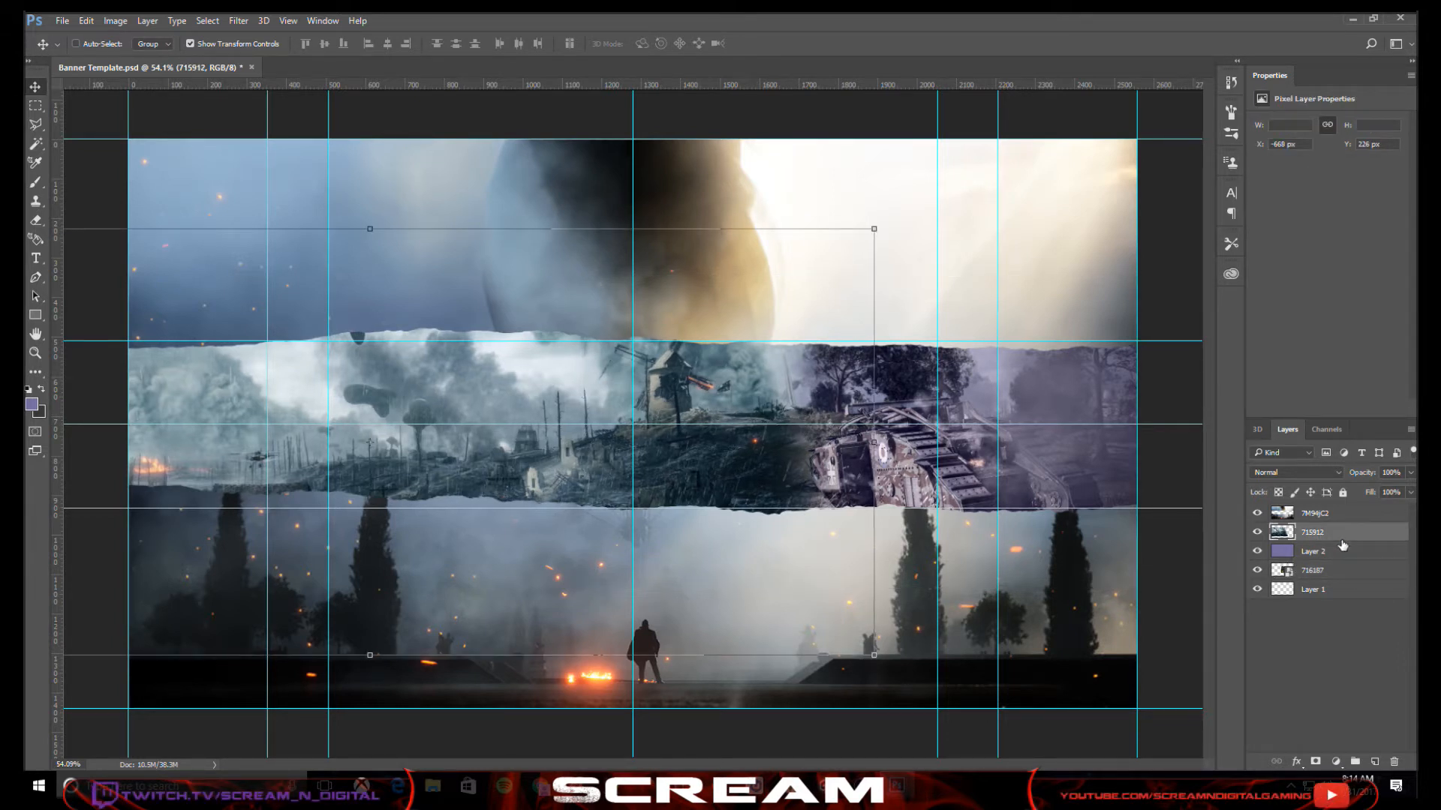
key("Right")
key("Right")
key("Right")
key("Right")
key("Right")
key("Right")
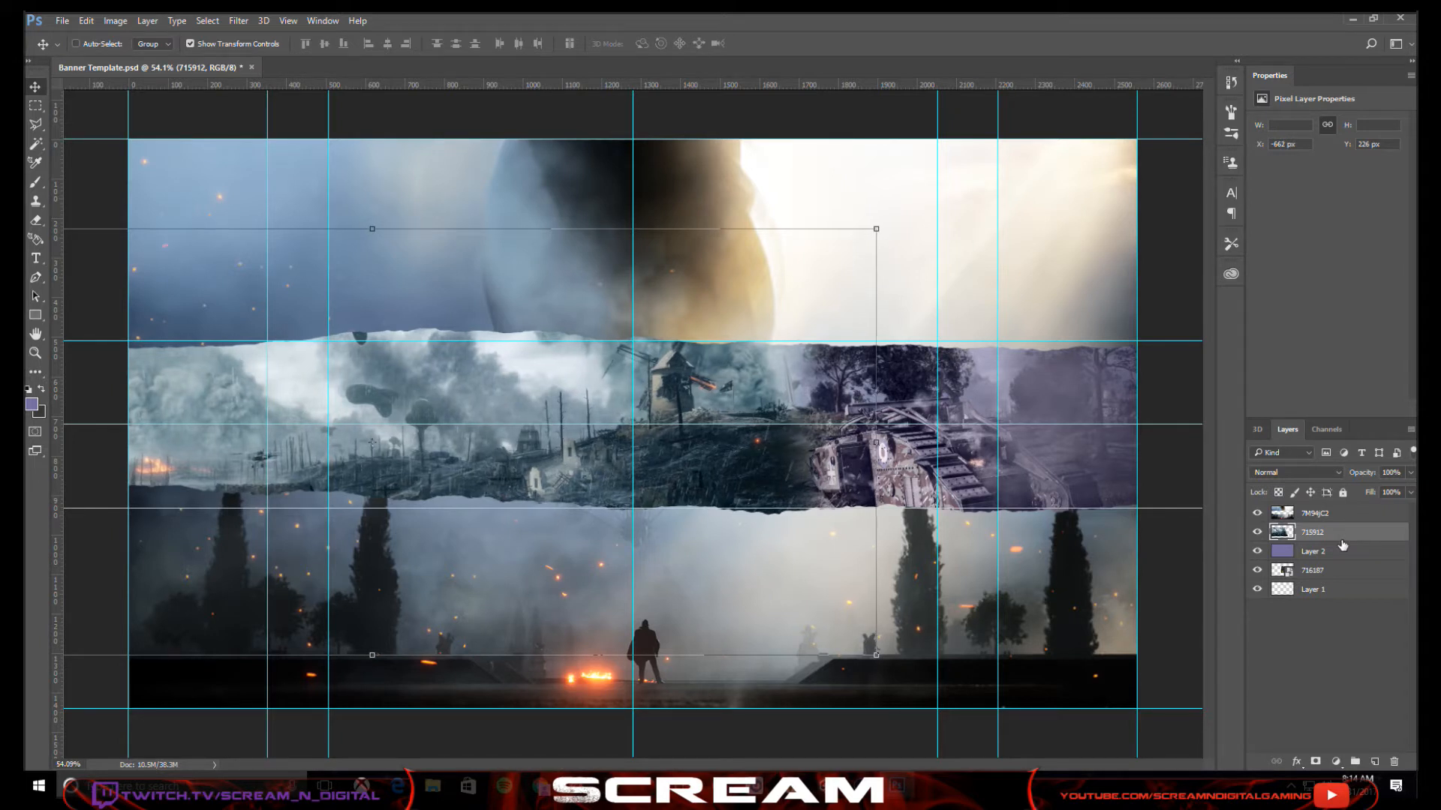
key("Right")
key("Right")
key("Right")
key("Right")
key("Right")
key("Right")
key("Right")
key("Right")
key("Right")
key("Right")
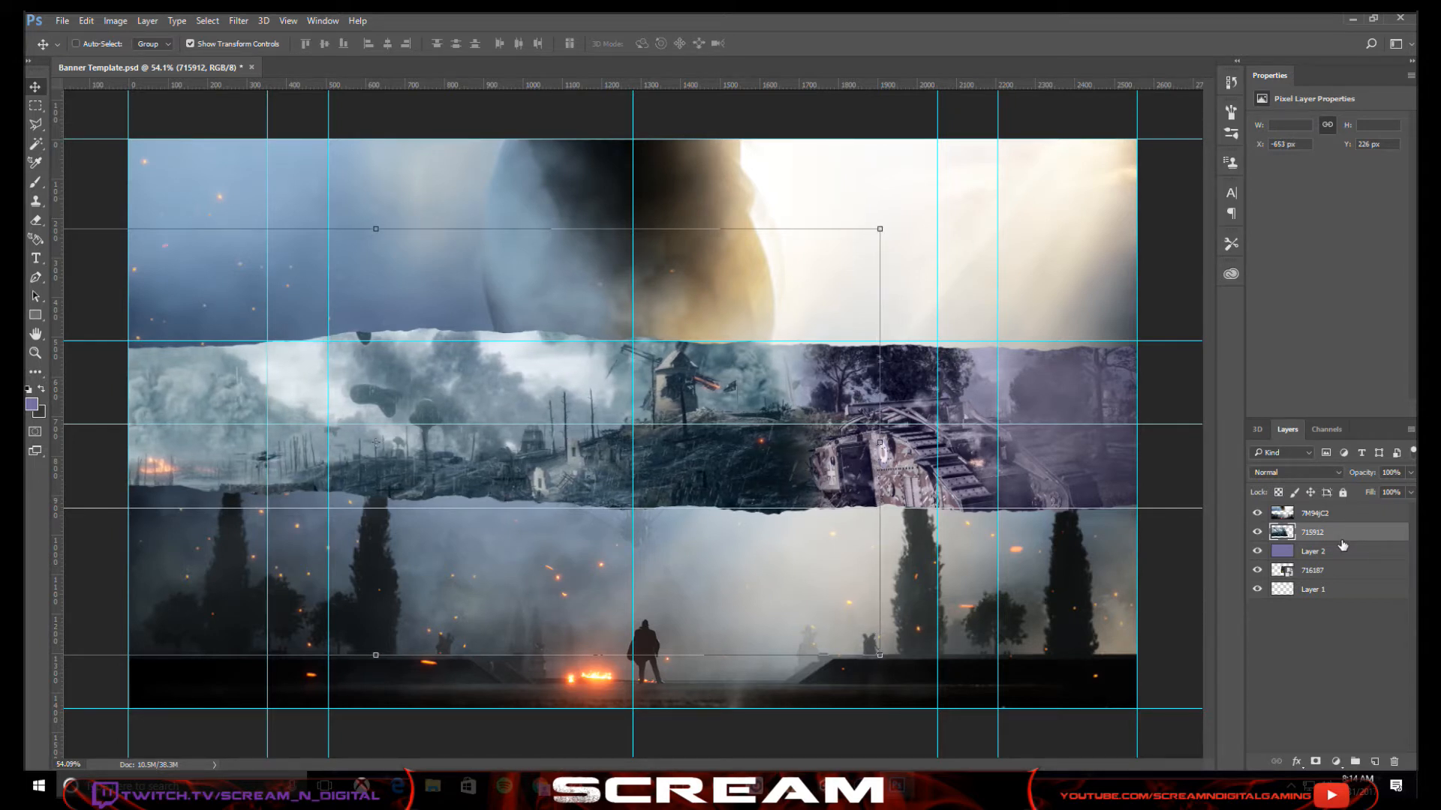
key("Right")
key("Right")
key("Right")
key("Right")
key("Right")
key("Right")
key("Right")
key("Right")
key("Right")
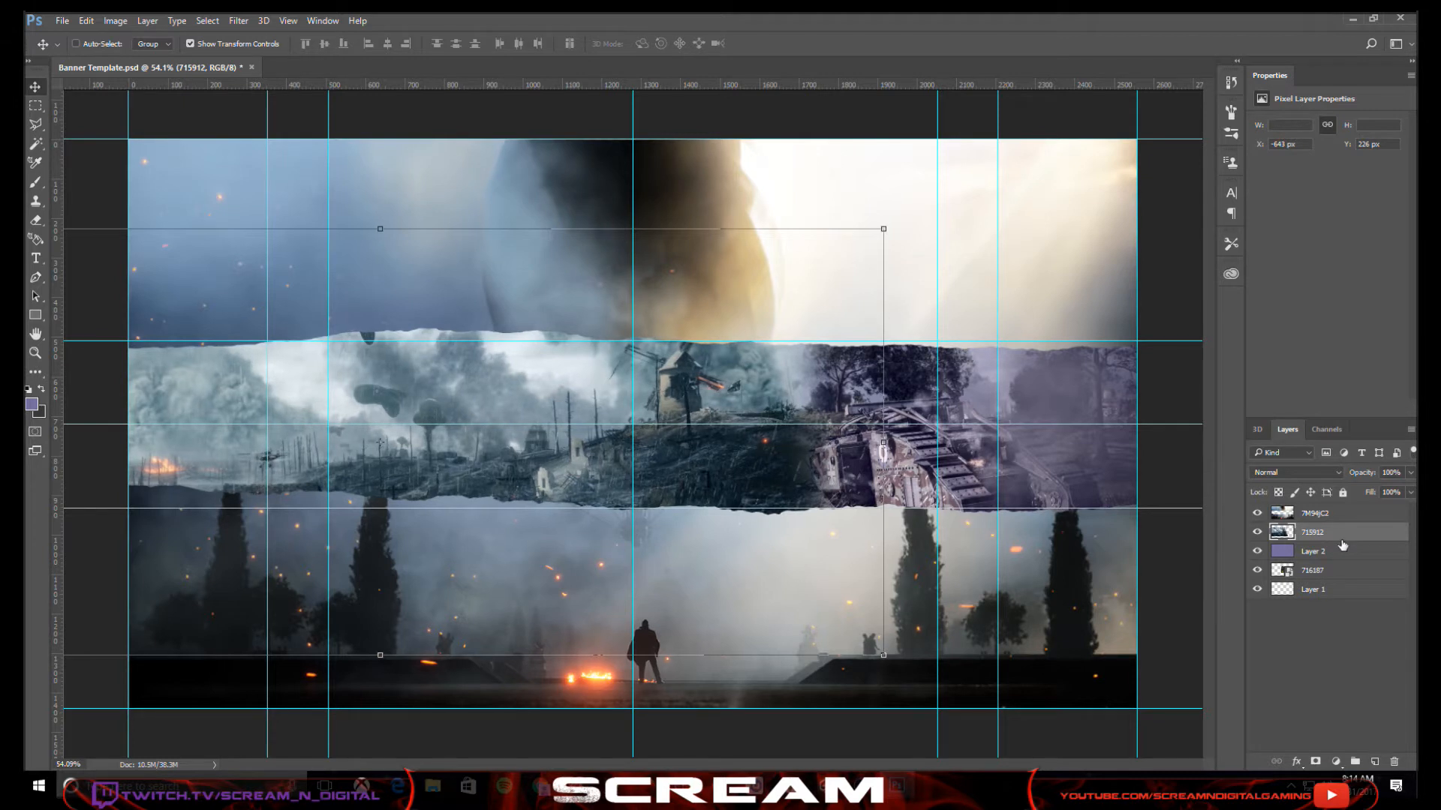
key("Right")
key("Right")
key("Right")
key("Right")
key("Right")
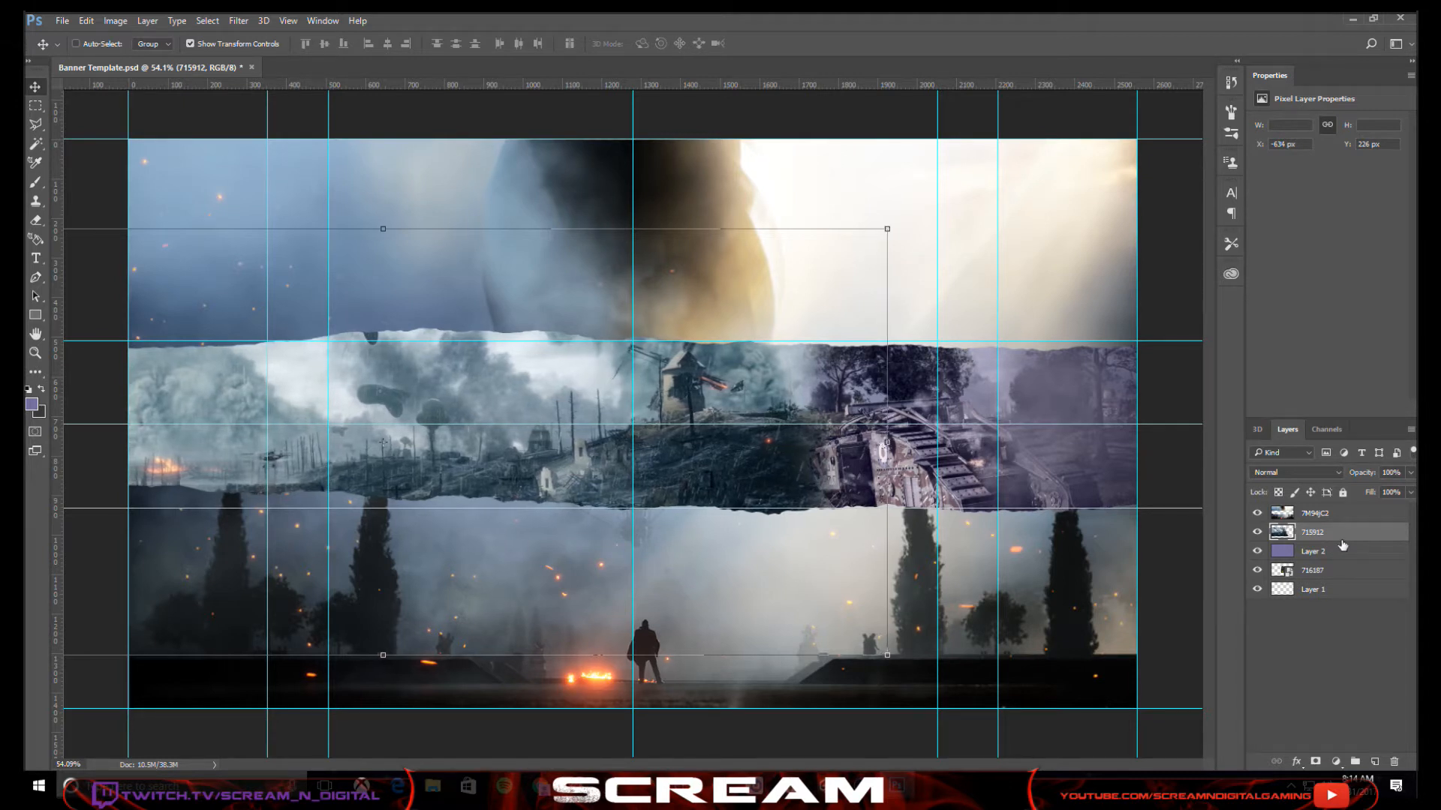
key("Right")
key("Right")
key("Right")
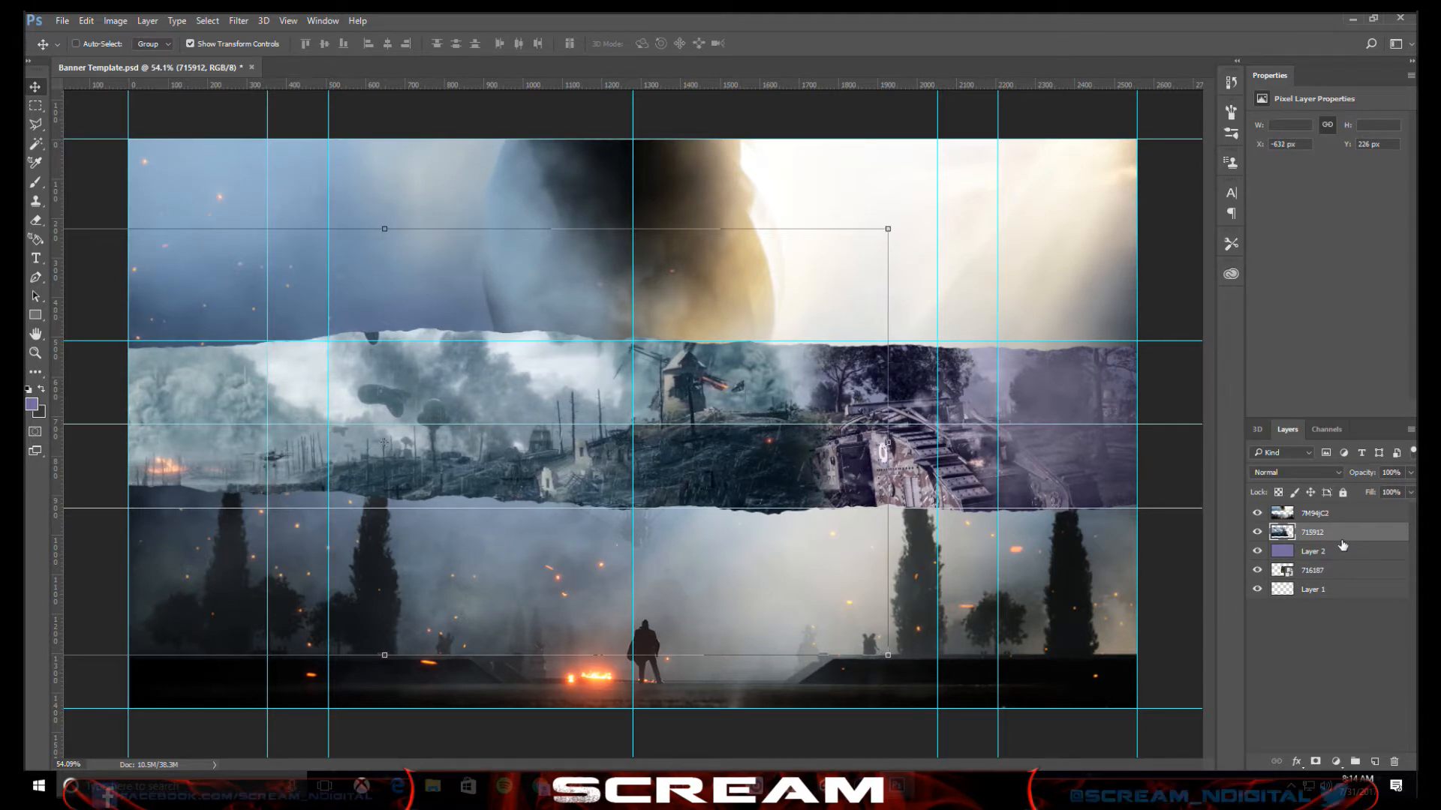
key("Right")
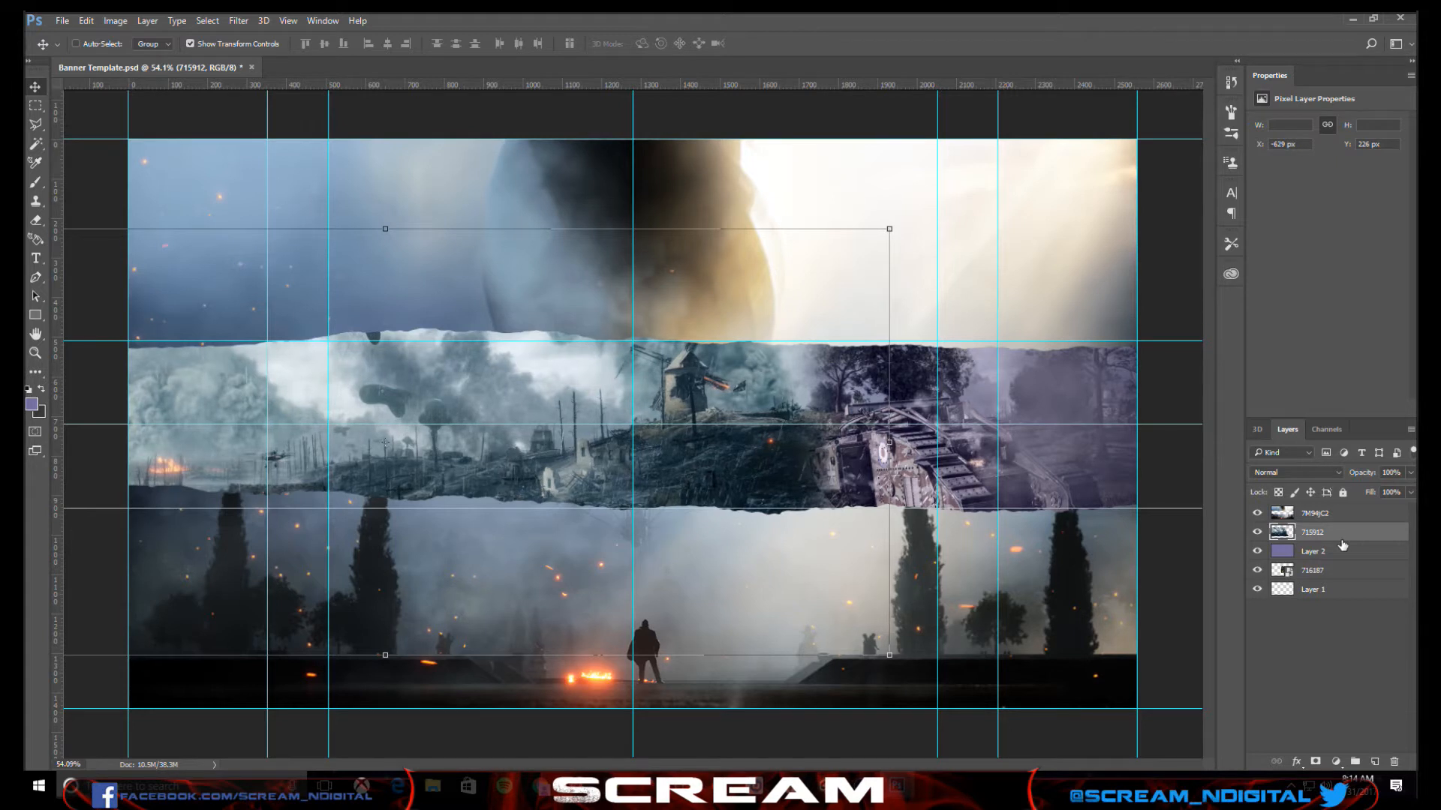
key("Left")
key("Left")
key("Left")
key("Left")
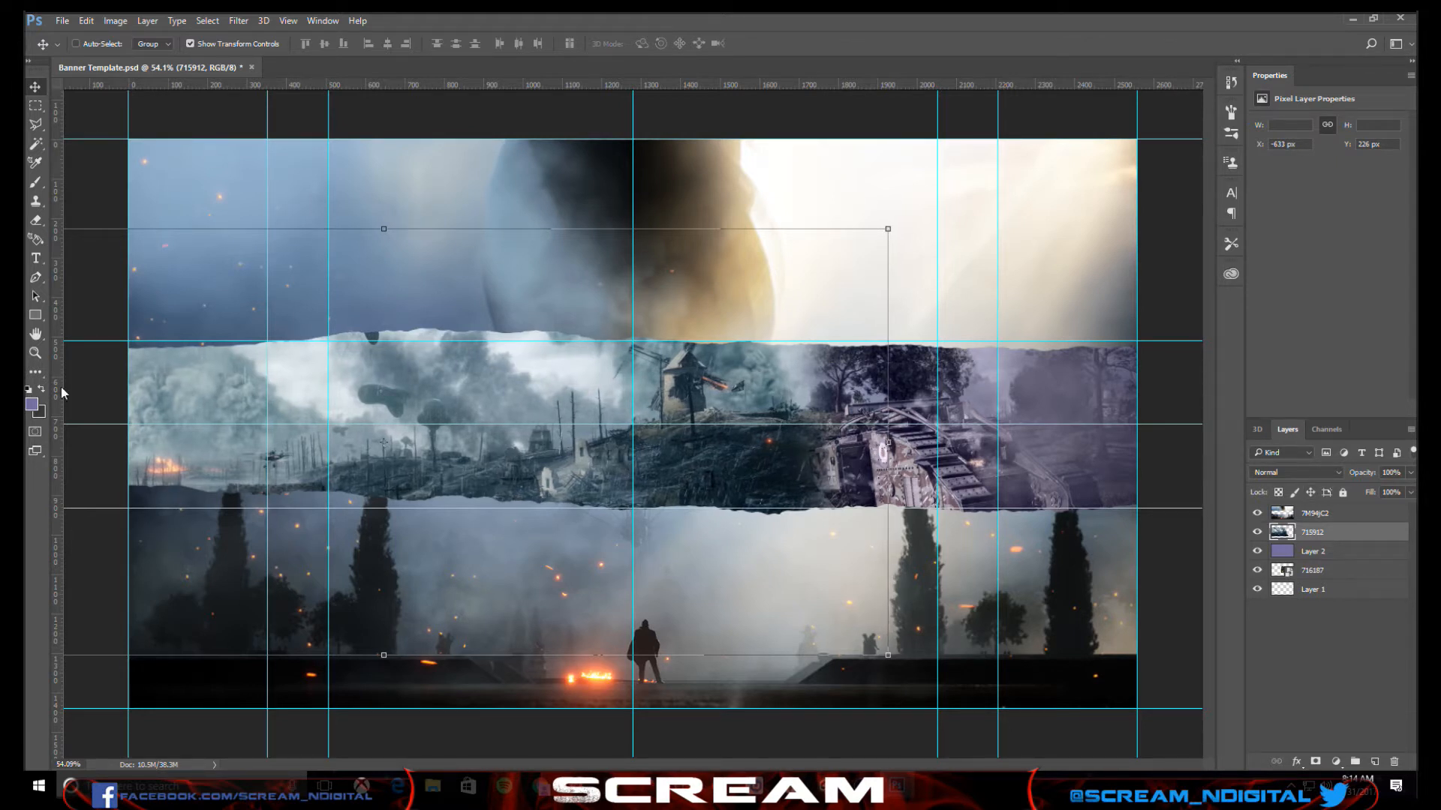
- Erase the lower right edge of layer 715912 with the 341 px soft Eraser where it overlaps the tank
left_click(35, 220)
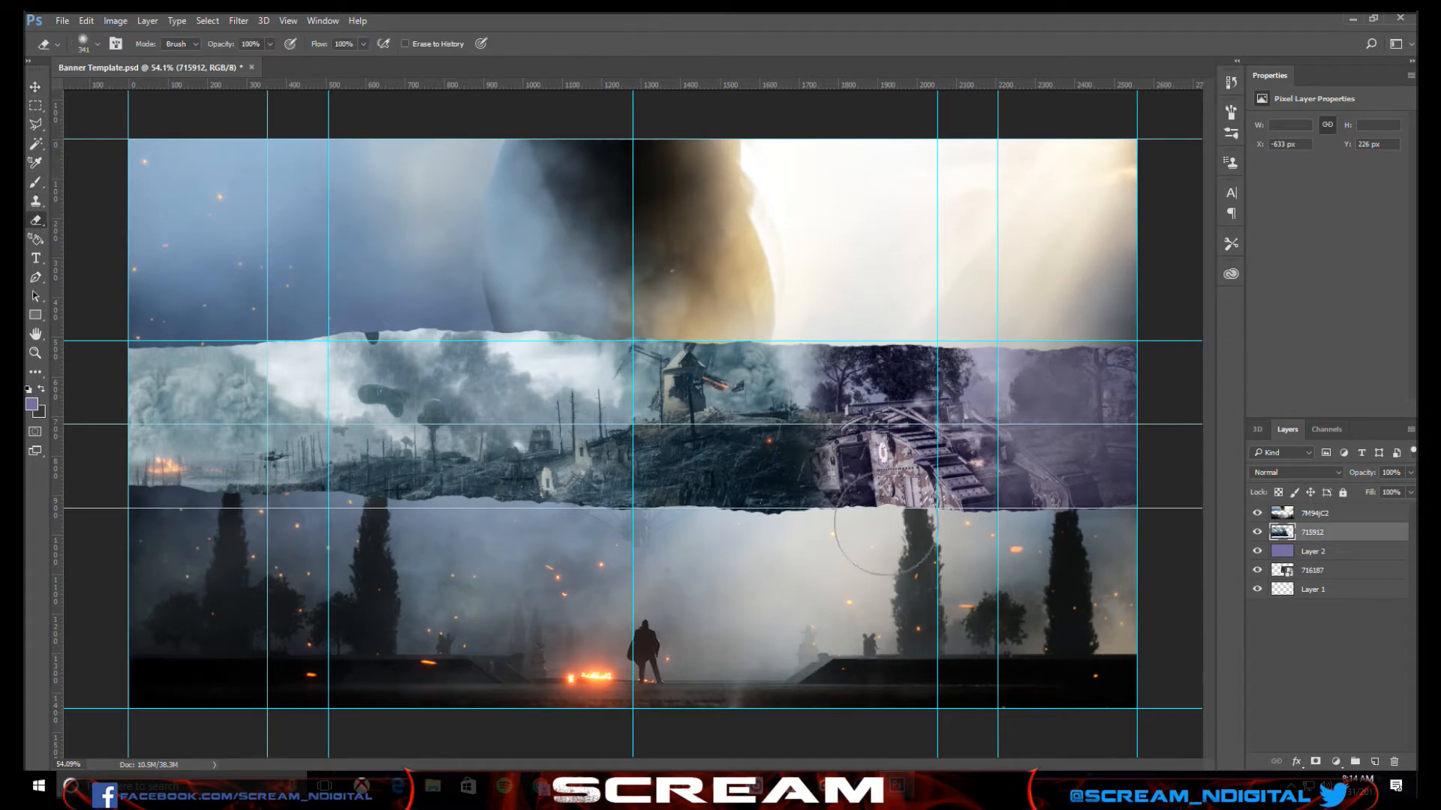
mouse_move(860, 516)
left_mouse_down()
mouse_move(846, 505)
mouse_move(919, 546)
left_mouse_up()
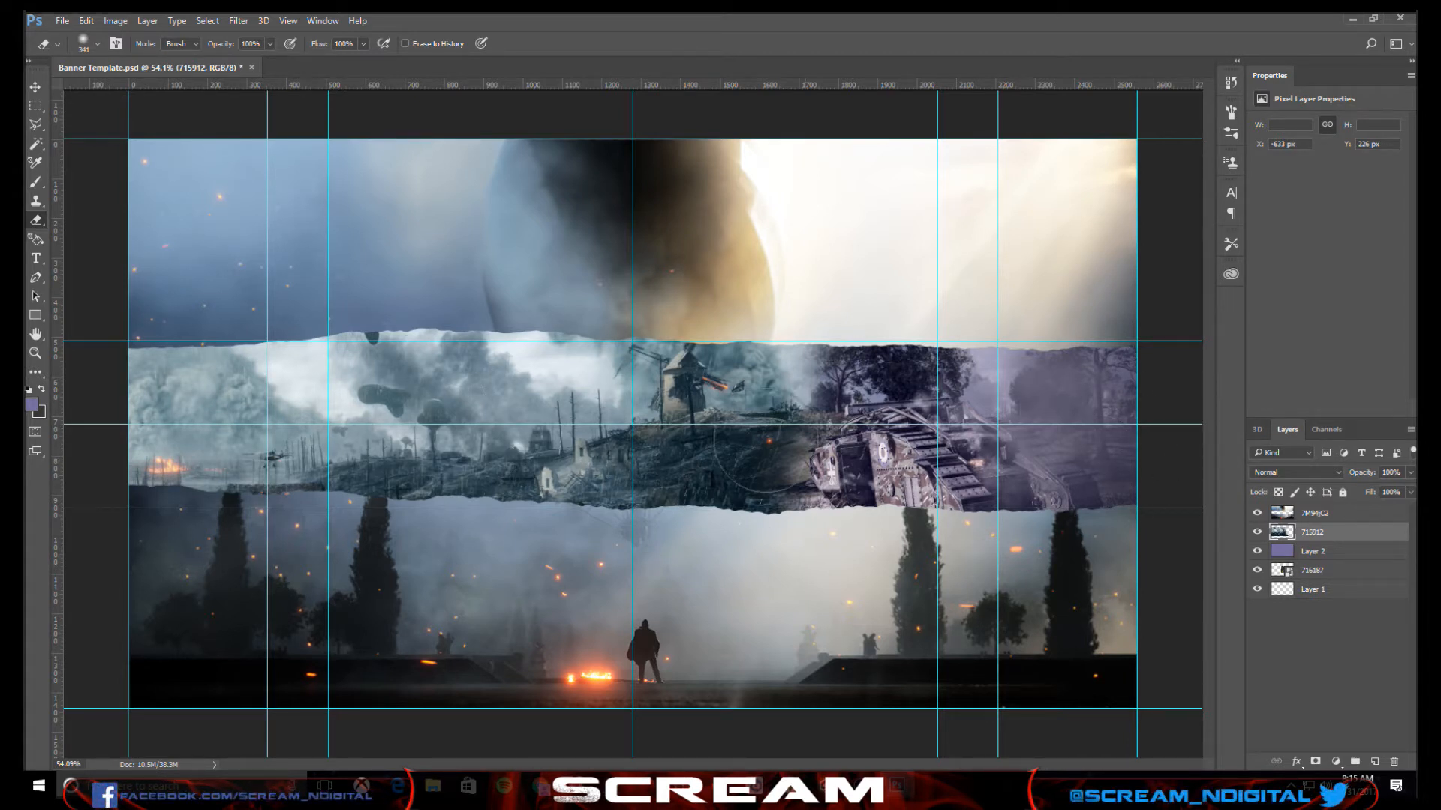
- Place rain.png from the For Fire folder, scaled to about 6.22% wide and 4.47% high, over the tank section of the torn gap
left_click(435, 787)
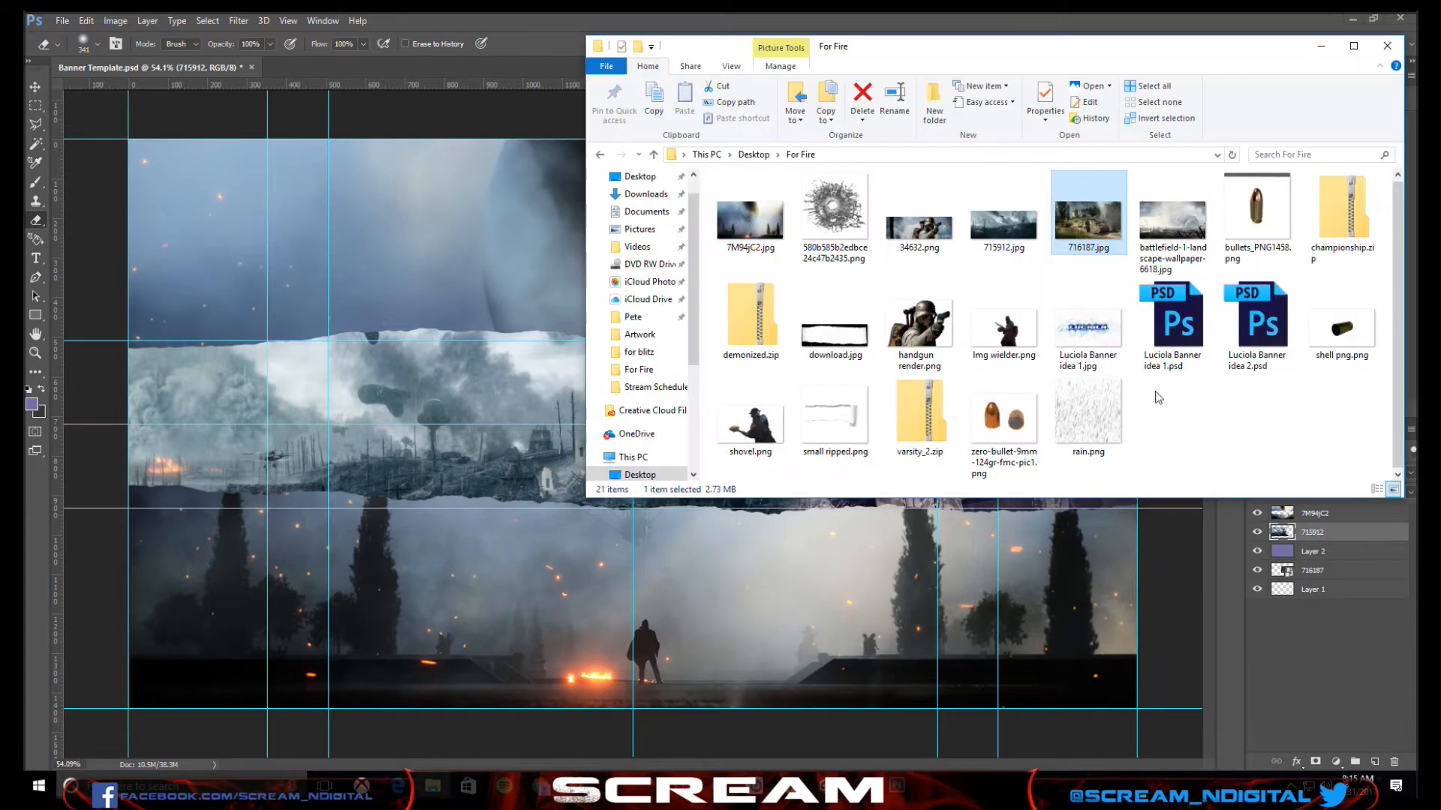
left_click_drag(1088, 413, 529, 448)
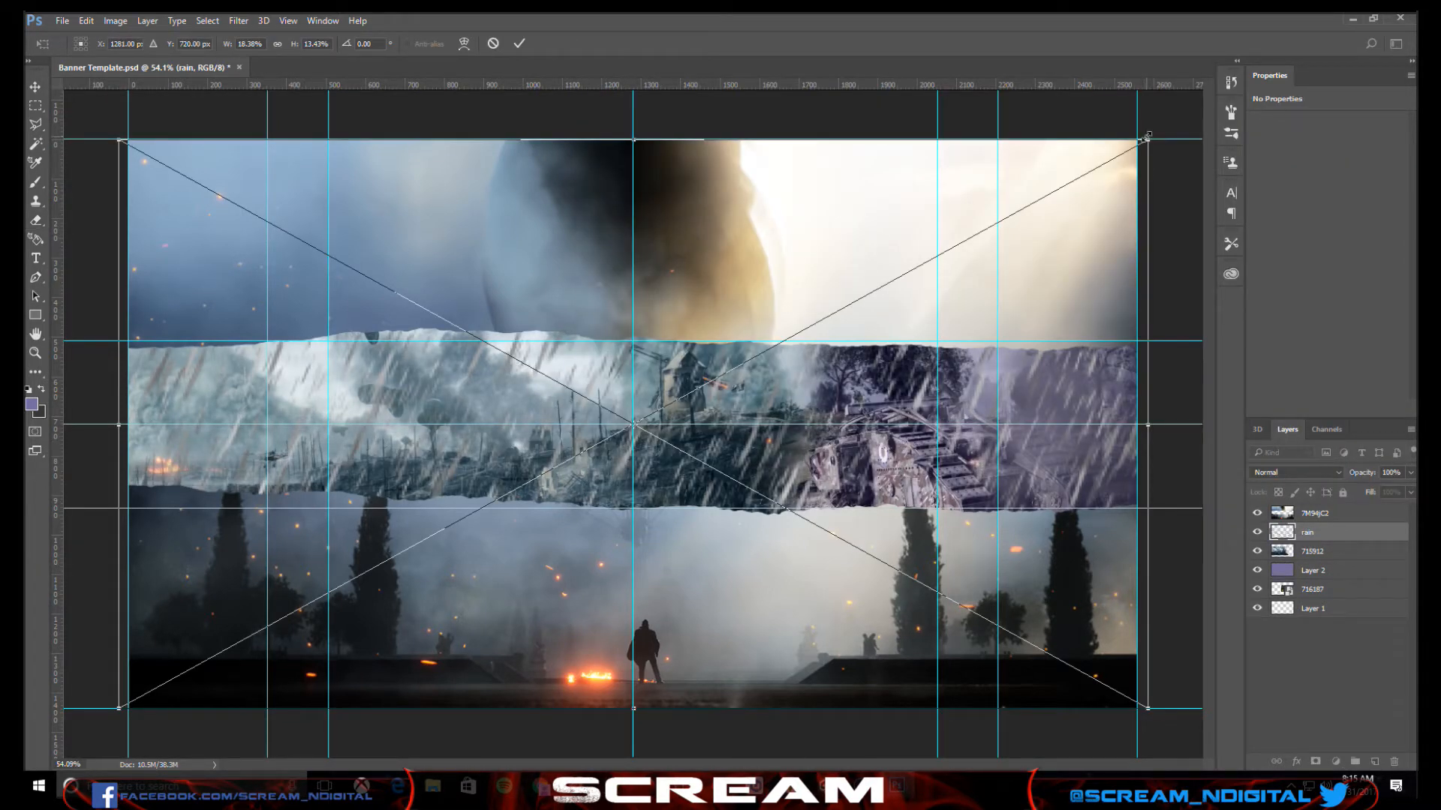
left_click_drag(1146, 137, 793, 336)
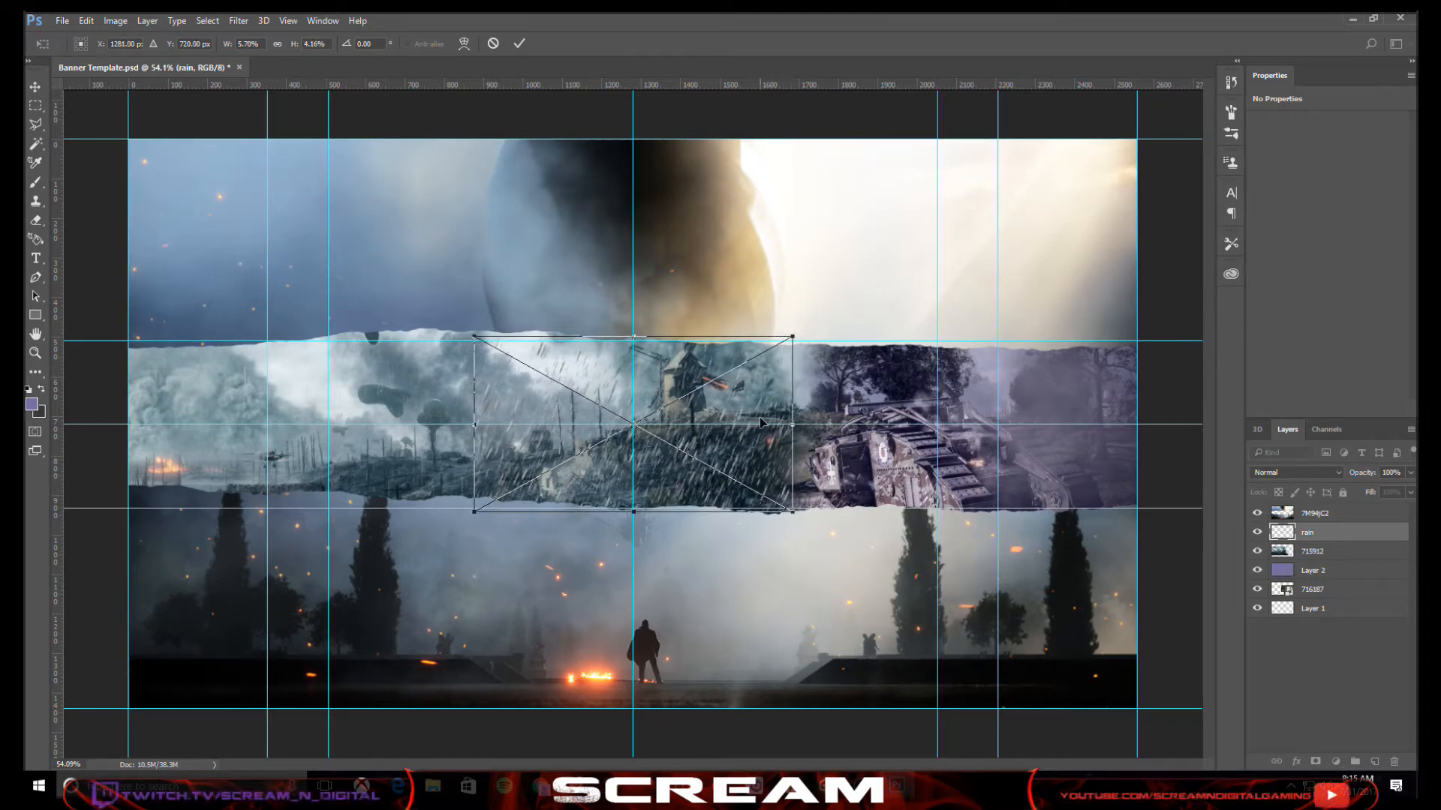
left_click_drag(759, 421, 1111, 409)
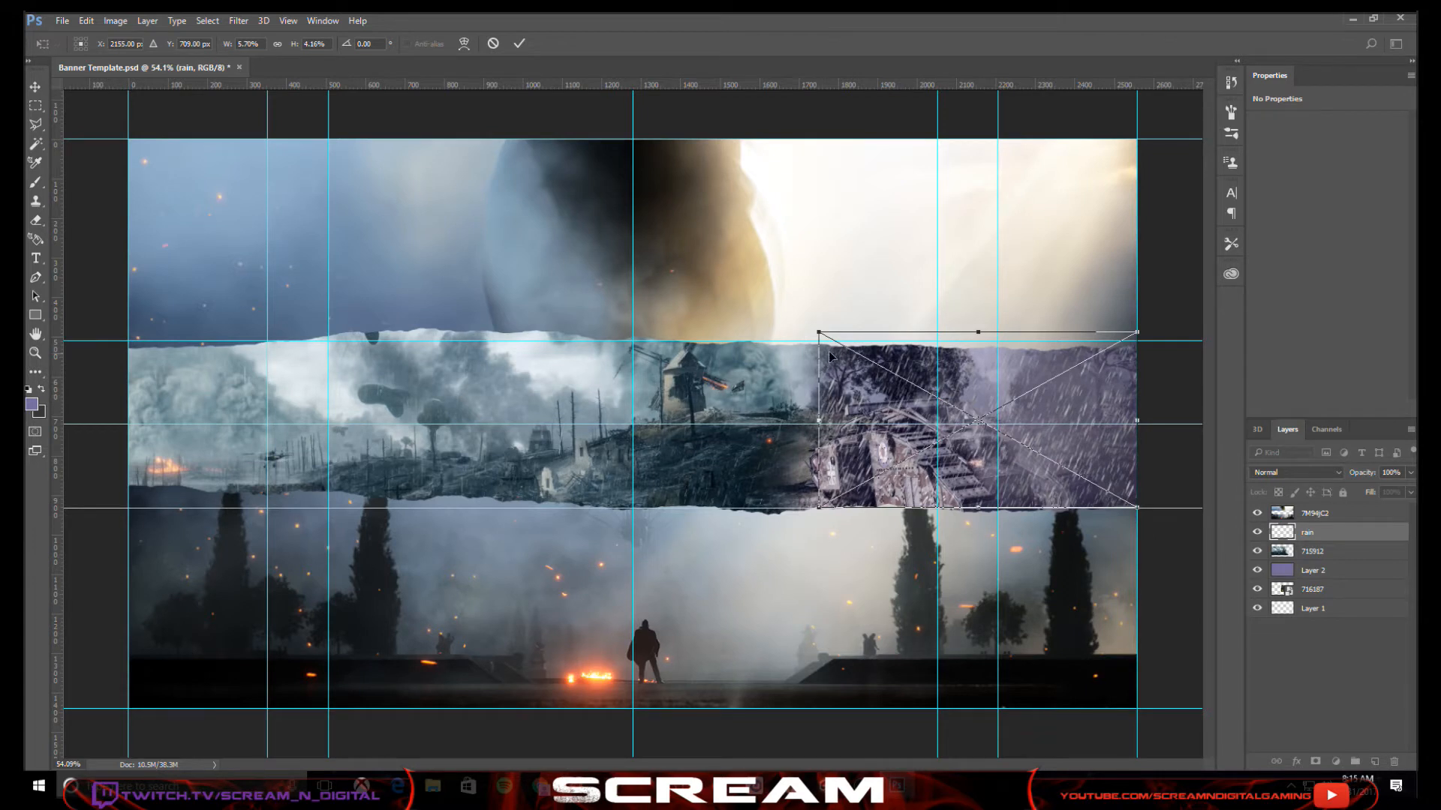
left_click_drag(818, 331, 804, 325)
left_click_drag(1052, 408, 1036, 417)
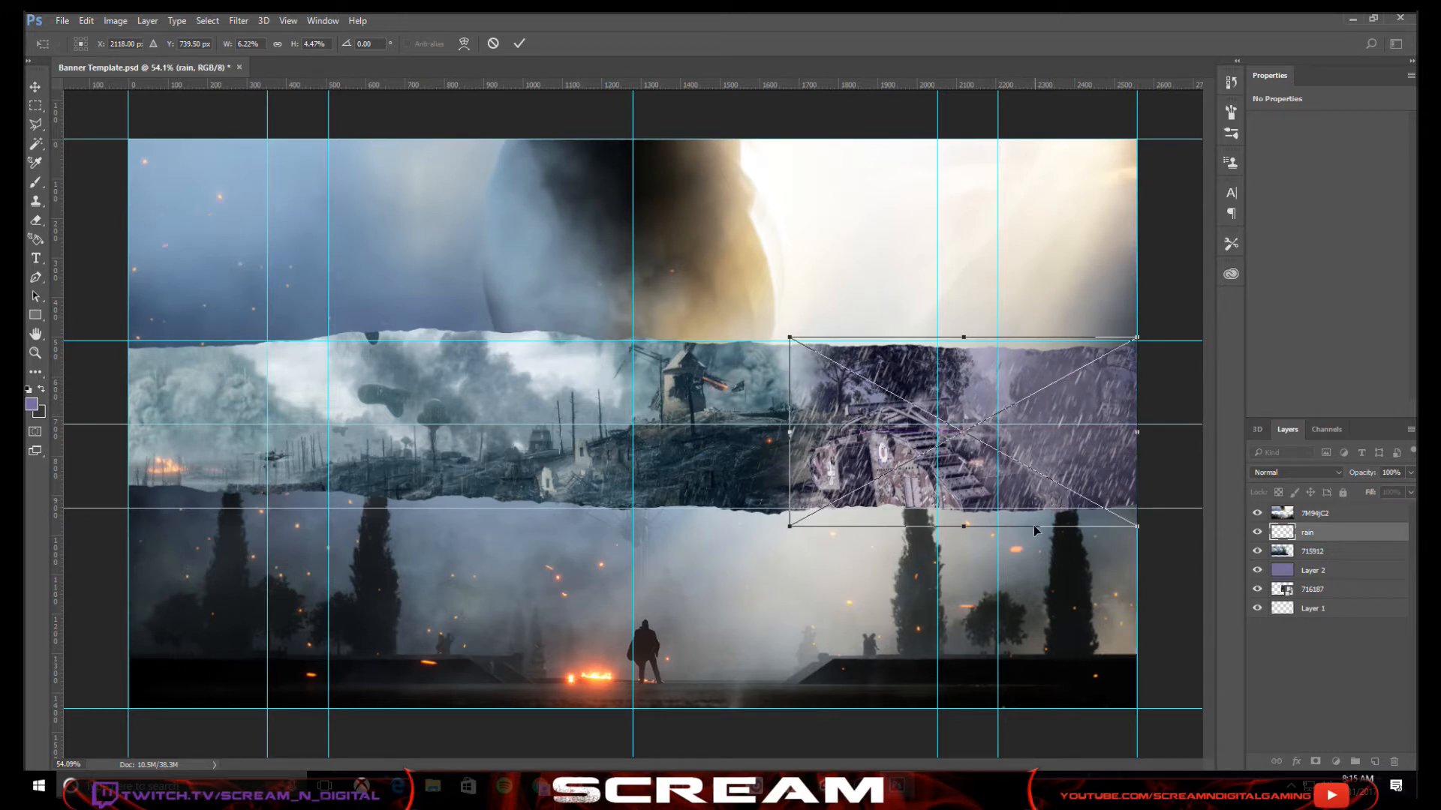
left_click(519, 44)
- Move the rain layer below Layer 2 and reduce its opacity to 29%
key("e")
left_click_drag(1331, 571, 1340, 578)
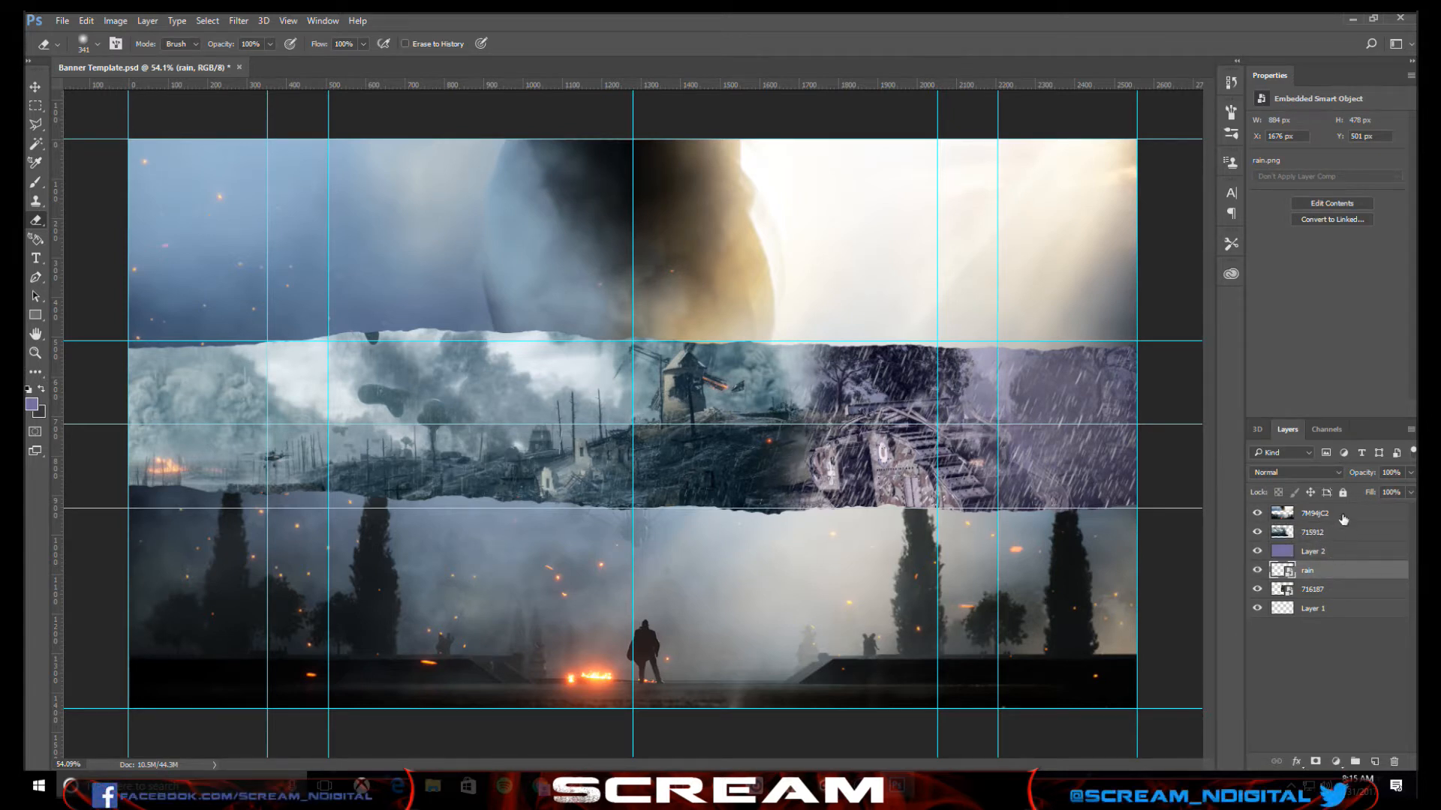
left_click_drag(1365, 477, 1318, 482)
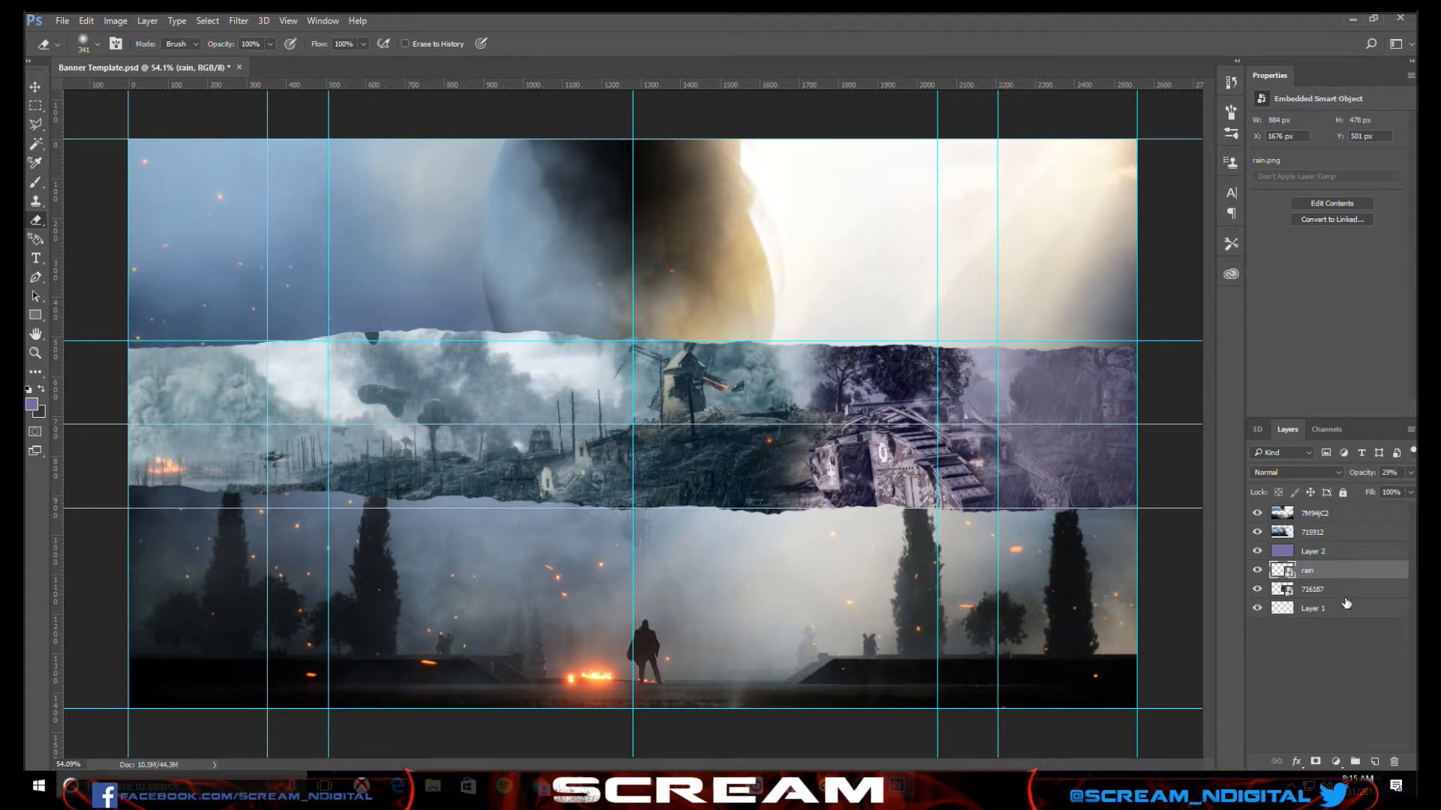
left_click(1322, 708)
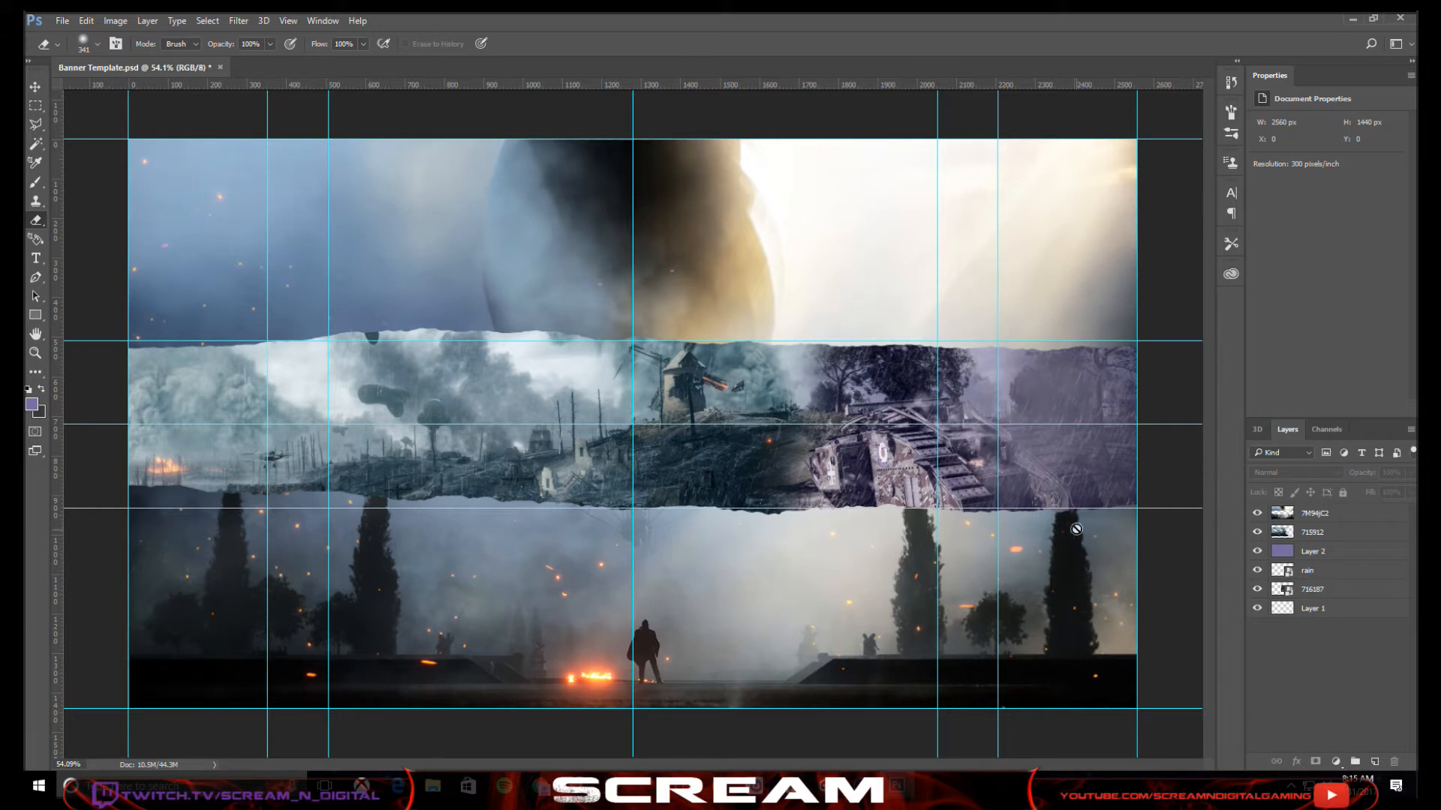
- Rotate the rain layer to about -20.8 degrees, shrink it to about 4.01% by 2.88%, and position it over the trees above the tank
left_click(1307, 575)
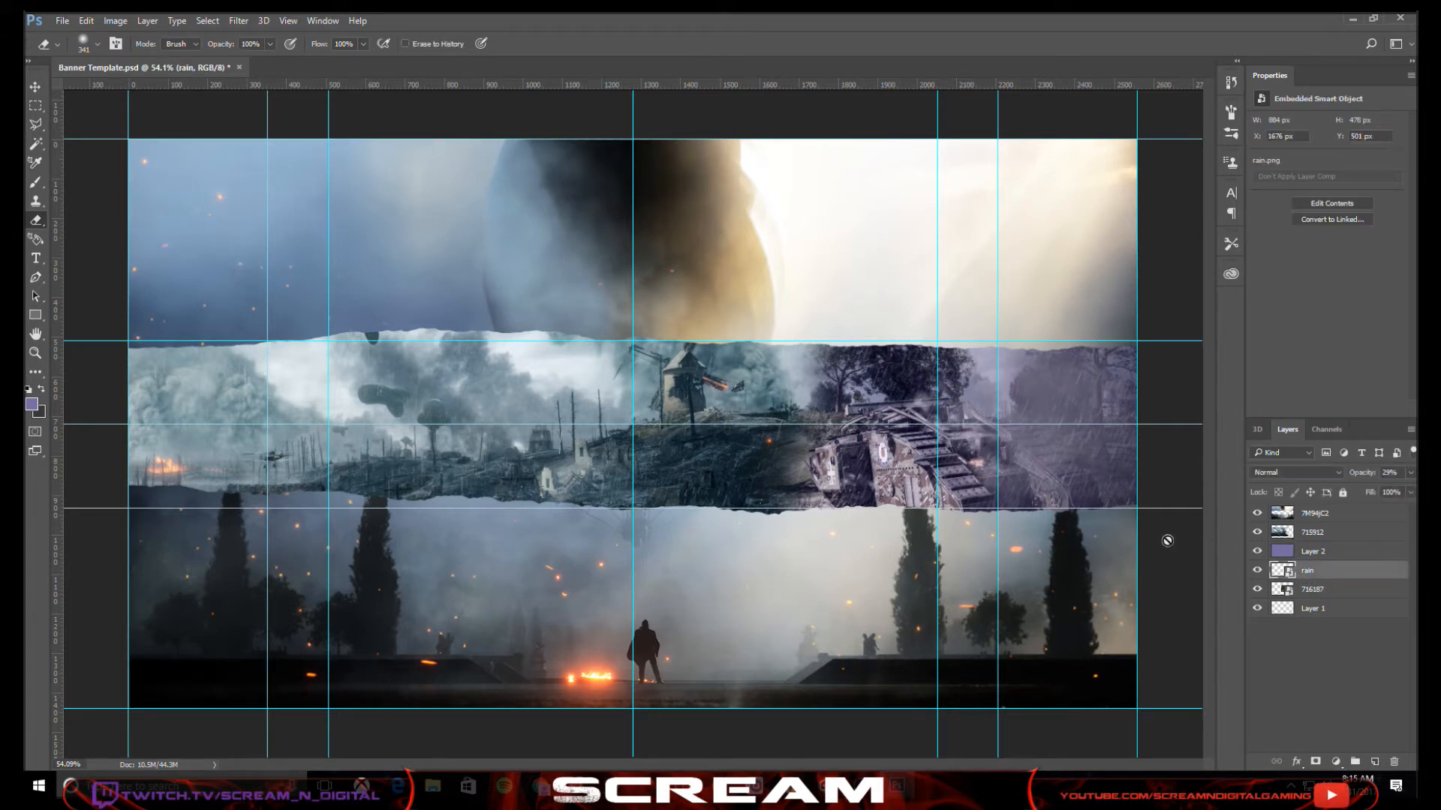
left_click(34, 88)
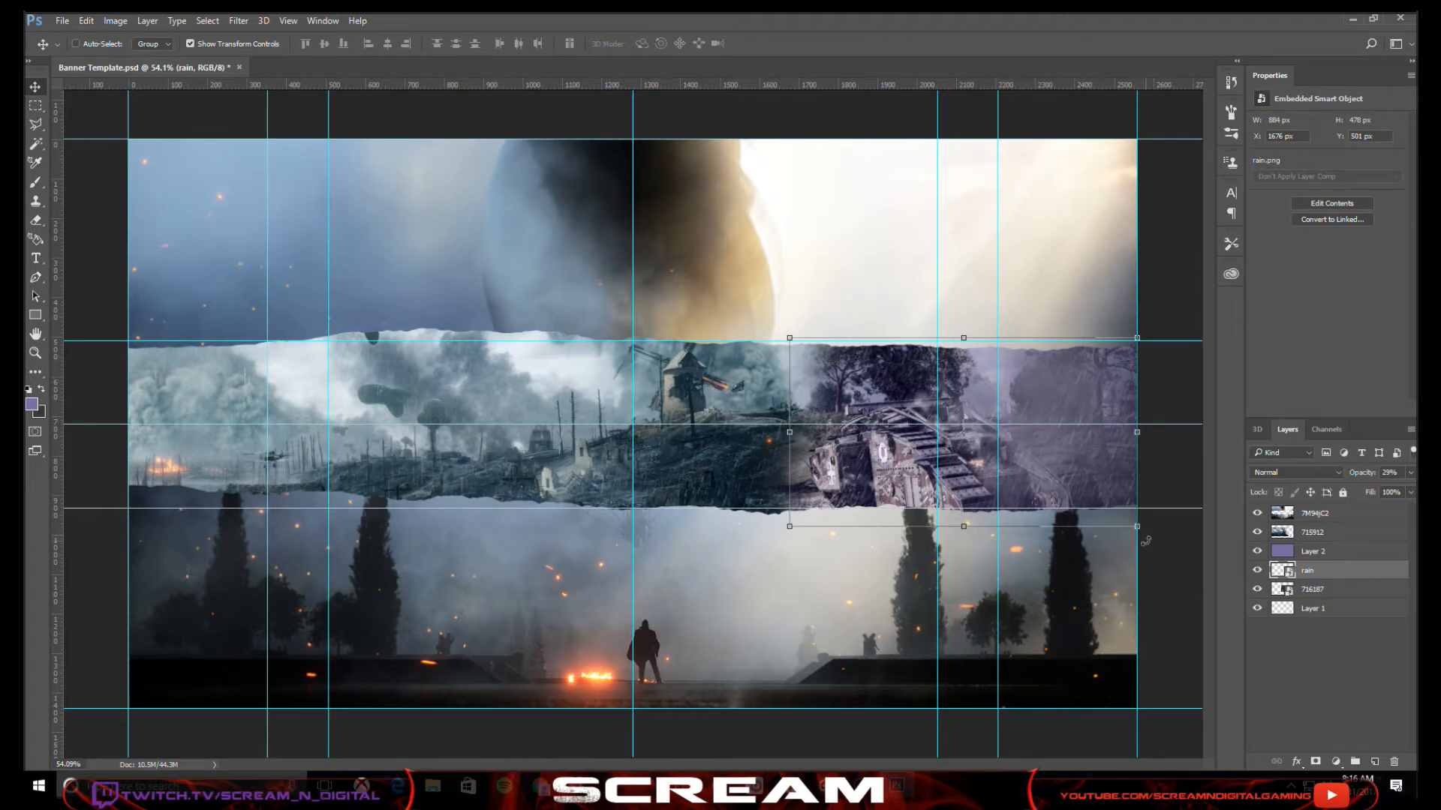
left_click_drag(1145, 540, 1163, 466)
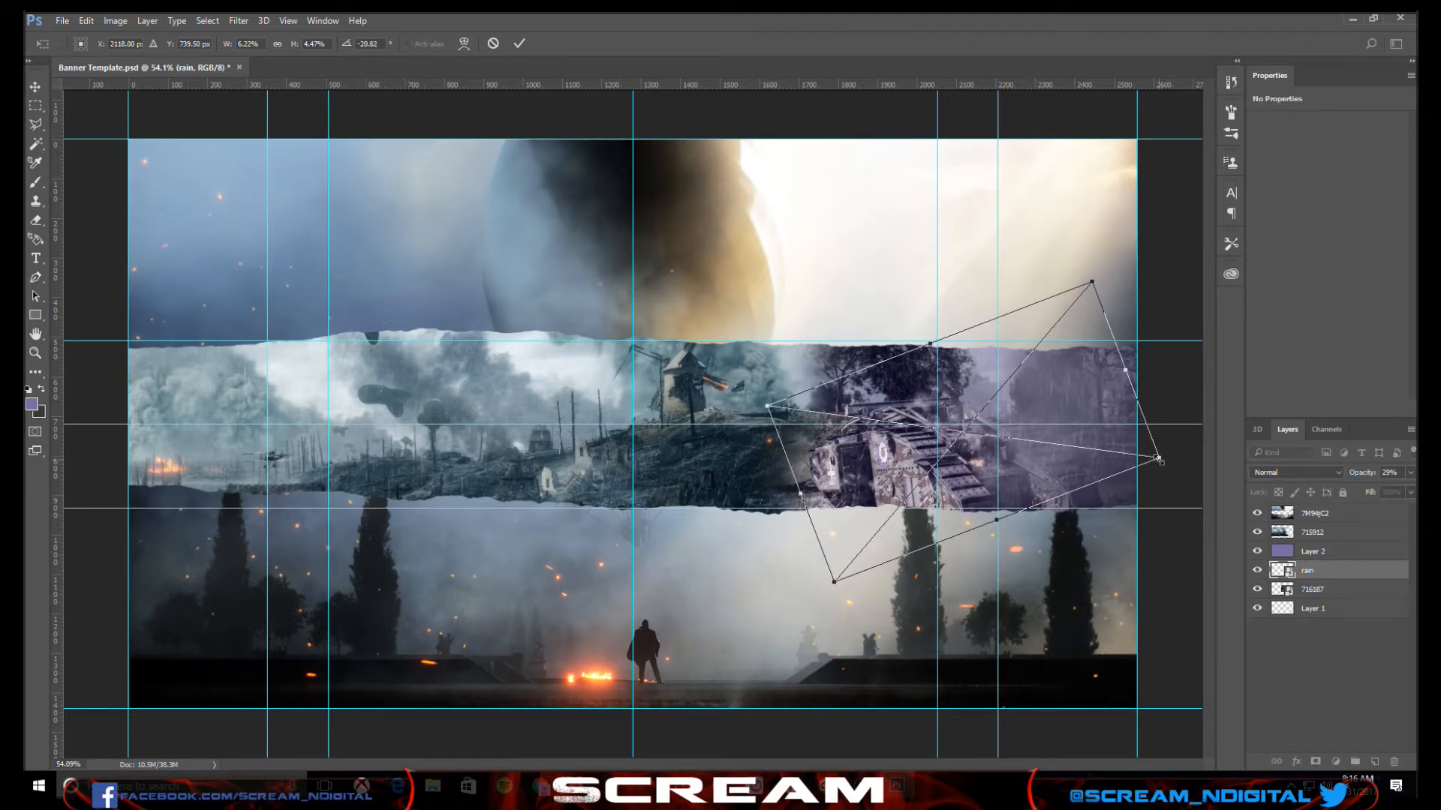
left_click_drag(1162, 461, 944, 354)
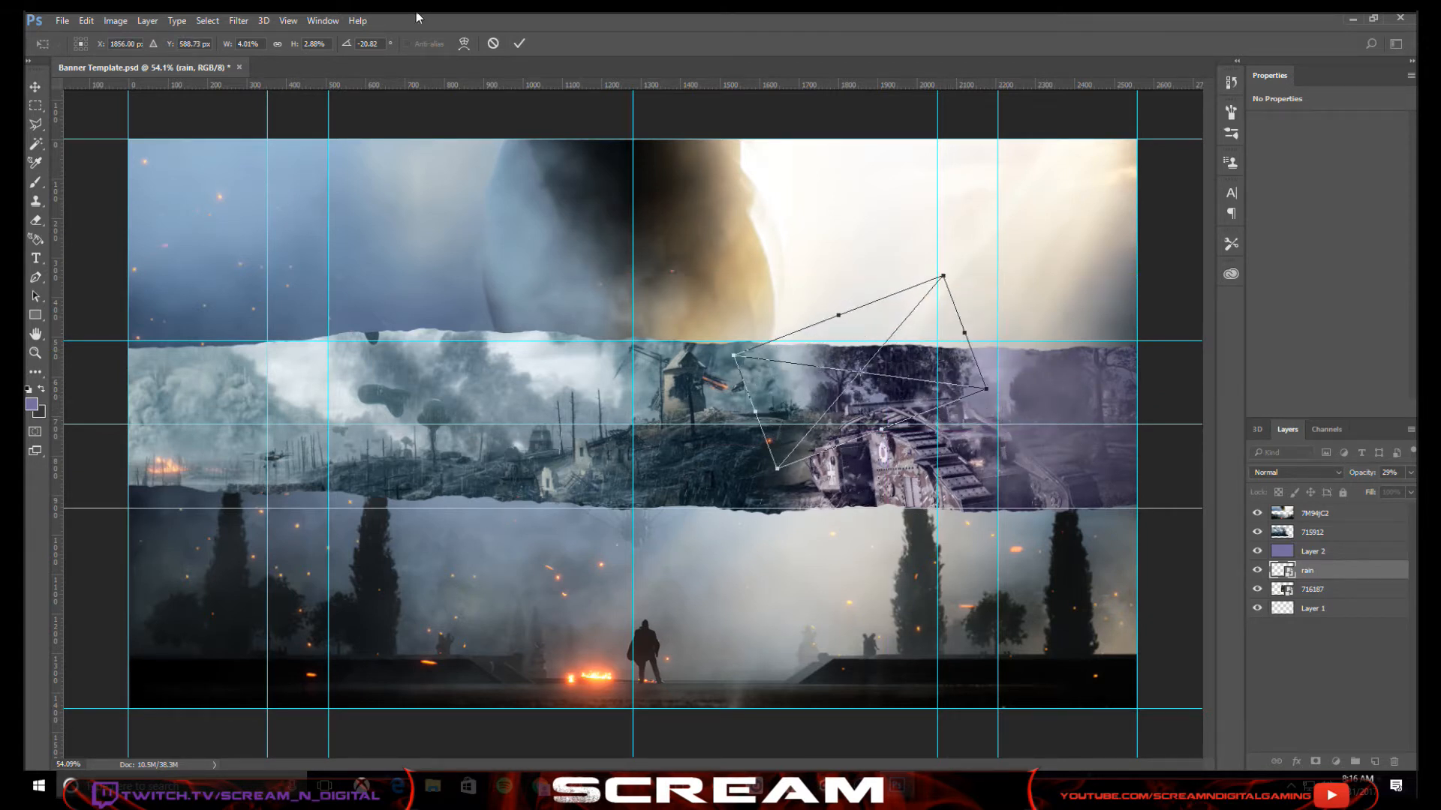
left_click(518, 43)
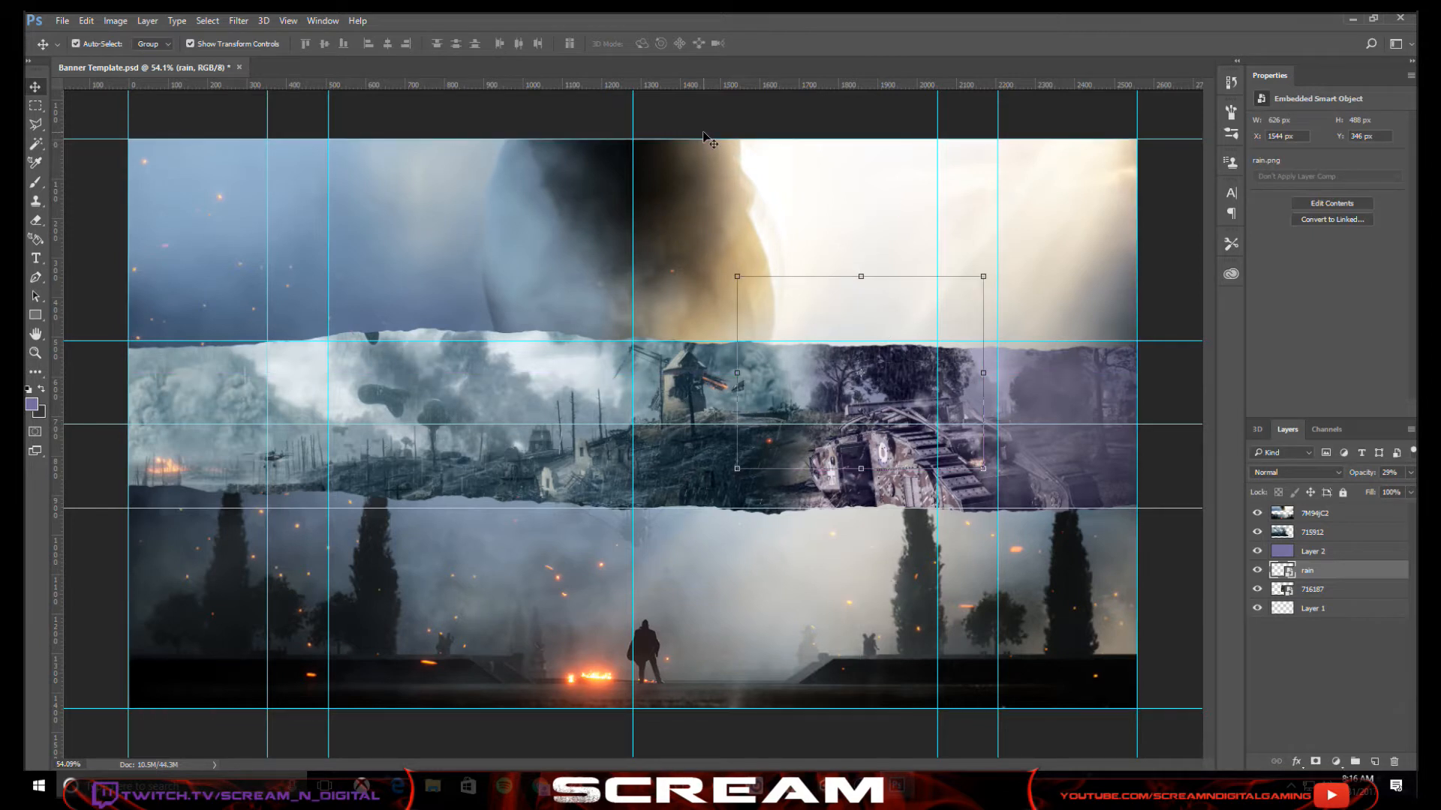
- Make three copies of the rain layer and tile them over the rest of the tank section
key("ctrl+j")
left_click_drag(874, 388, 1078, 381)
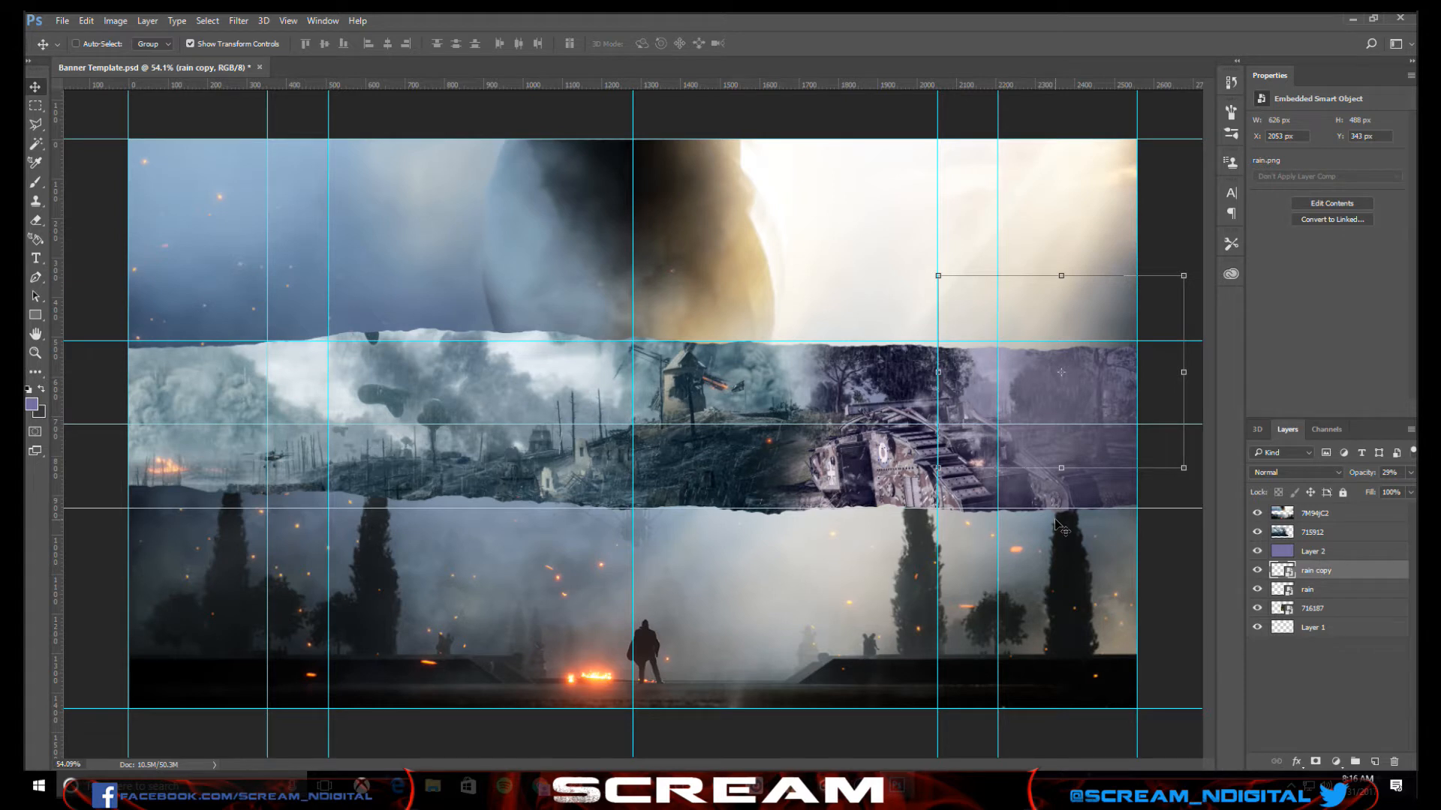
left_click_drag(1058, 525, 1086, 514)
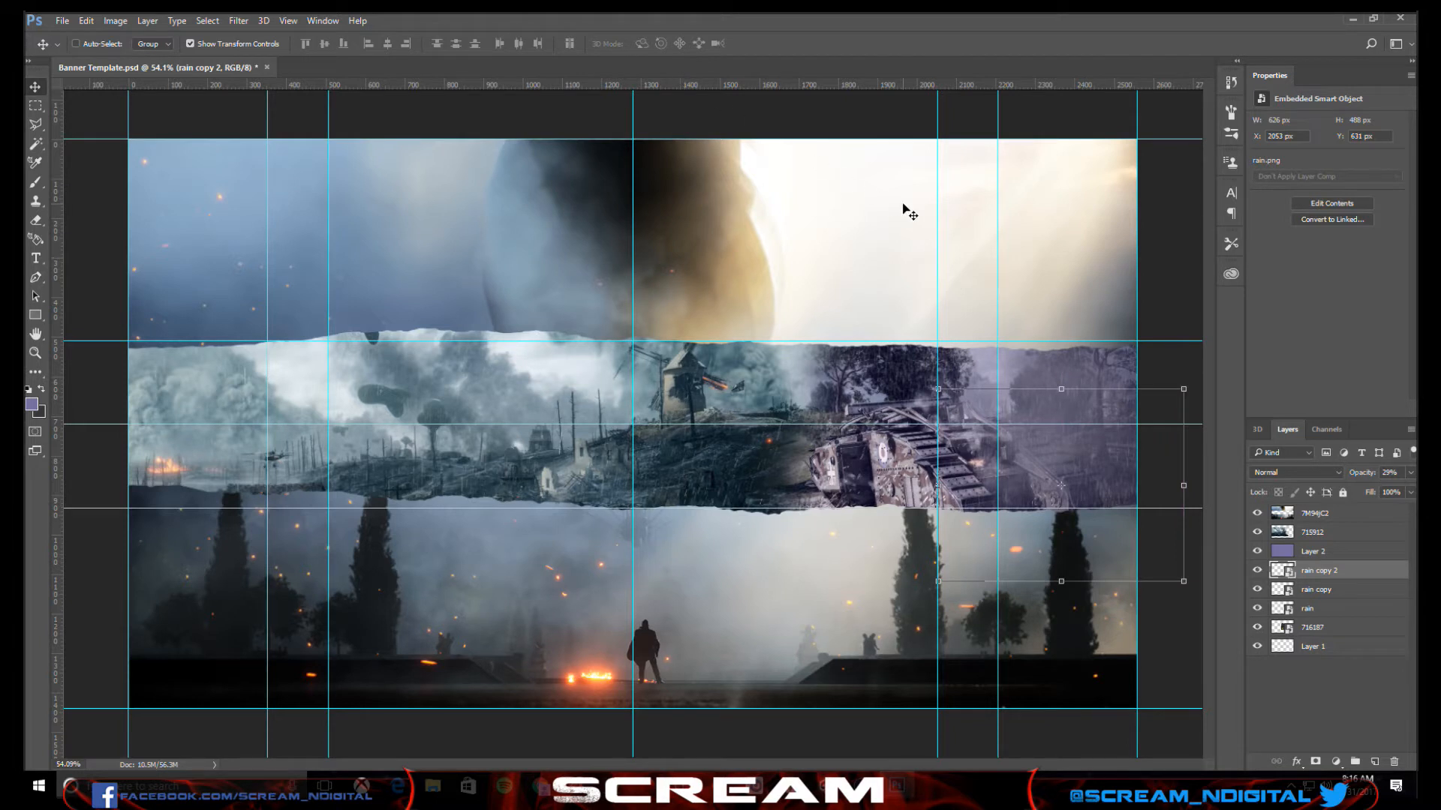
key("ctrl+j")
left_click_drag(1117, 467, 884, 466)
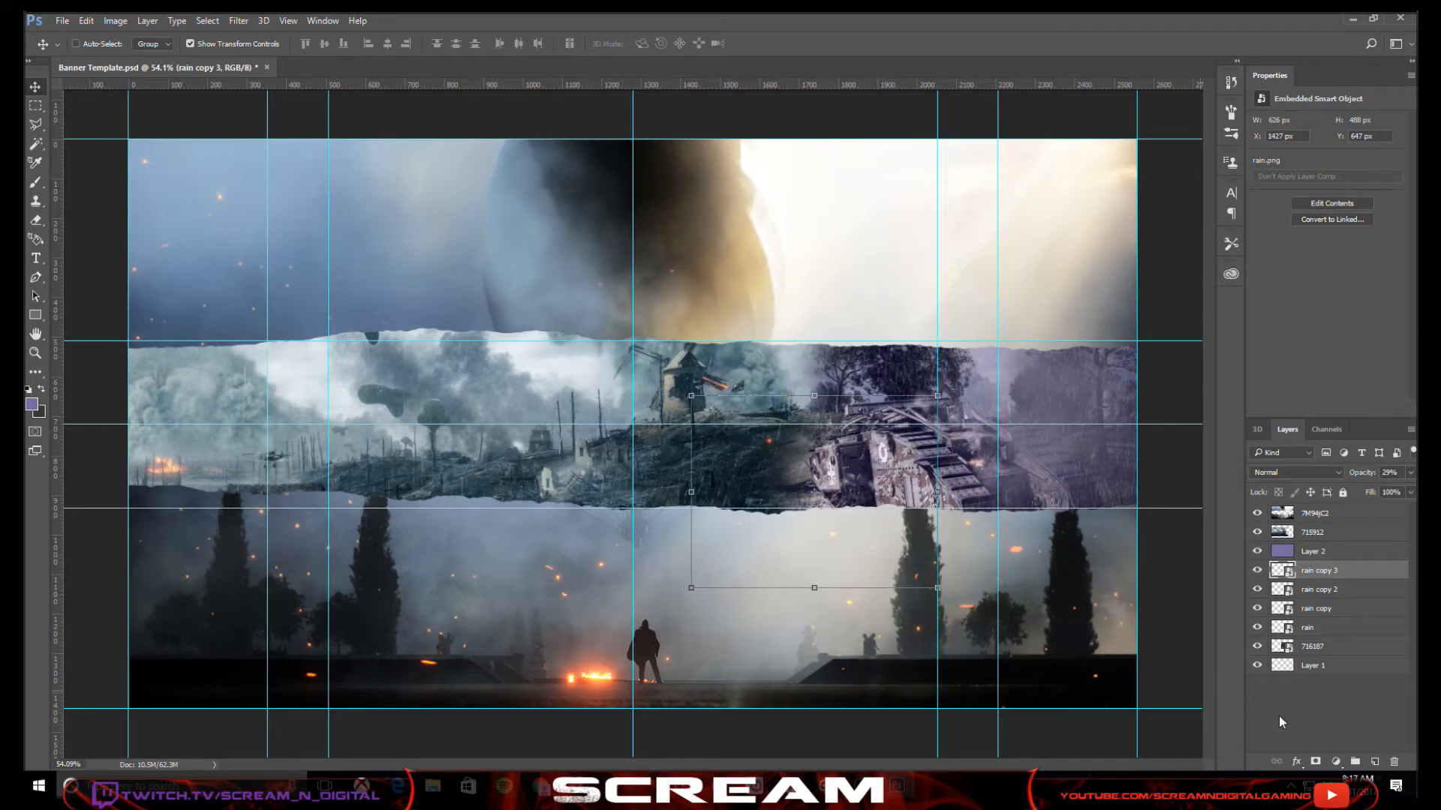
left_click(1363, 714)
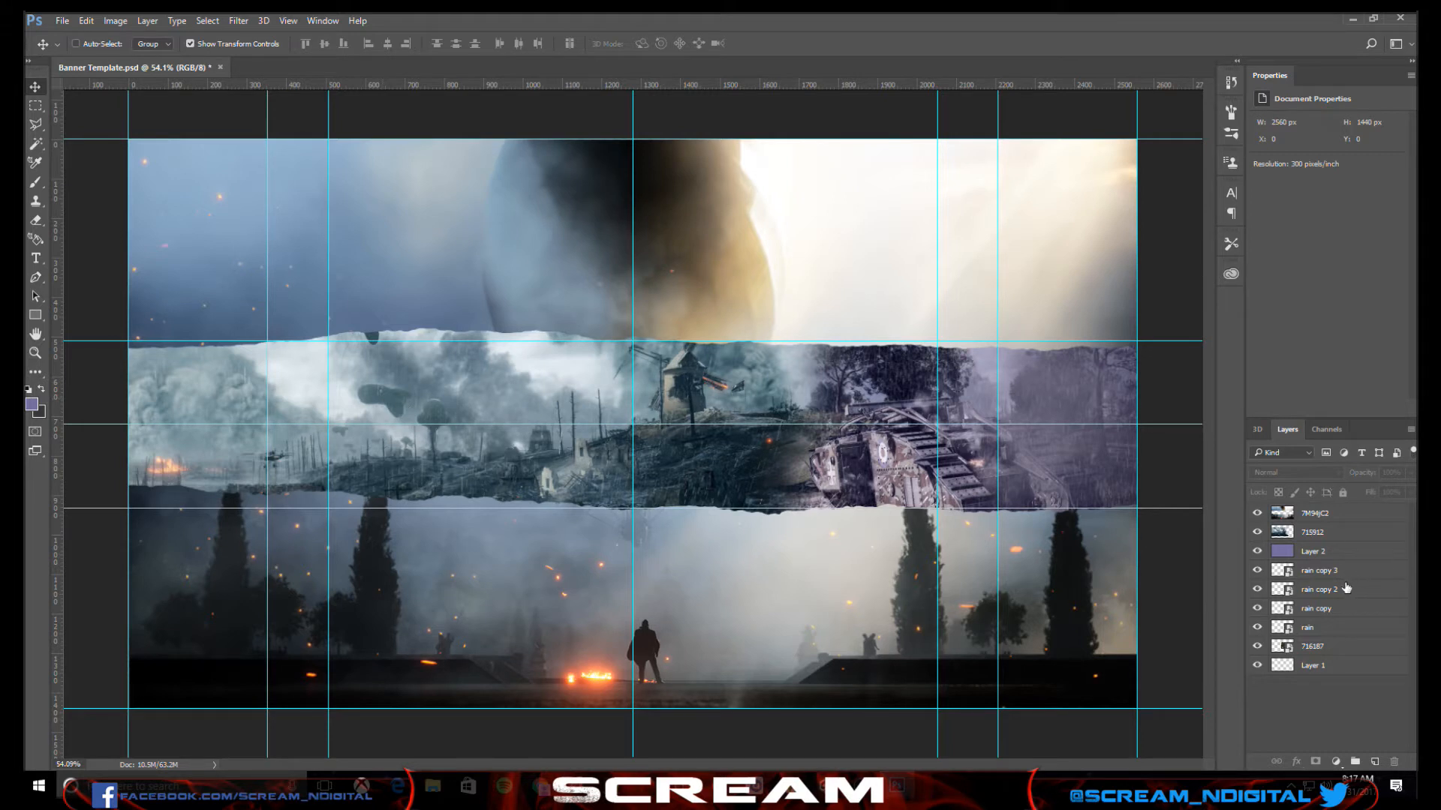
- Duplicate the layers from 715912 through 716187 and collect the copies in a new group
left_click(1319, 533)
left_click(1315, 655, "shift")
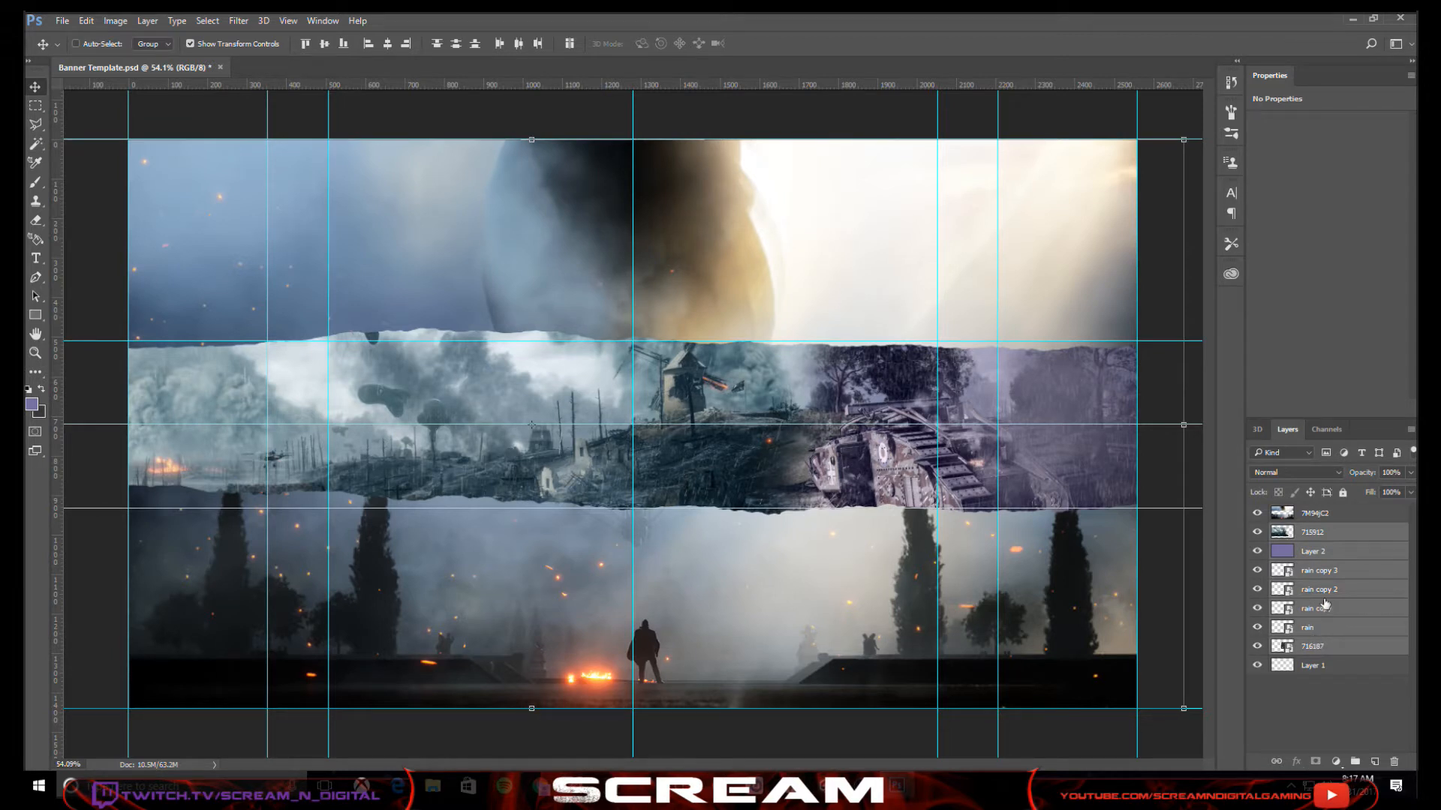
key("ctrl+j")
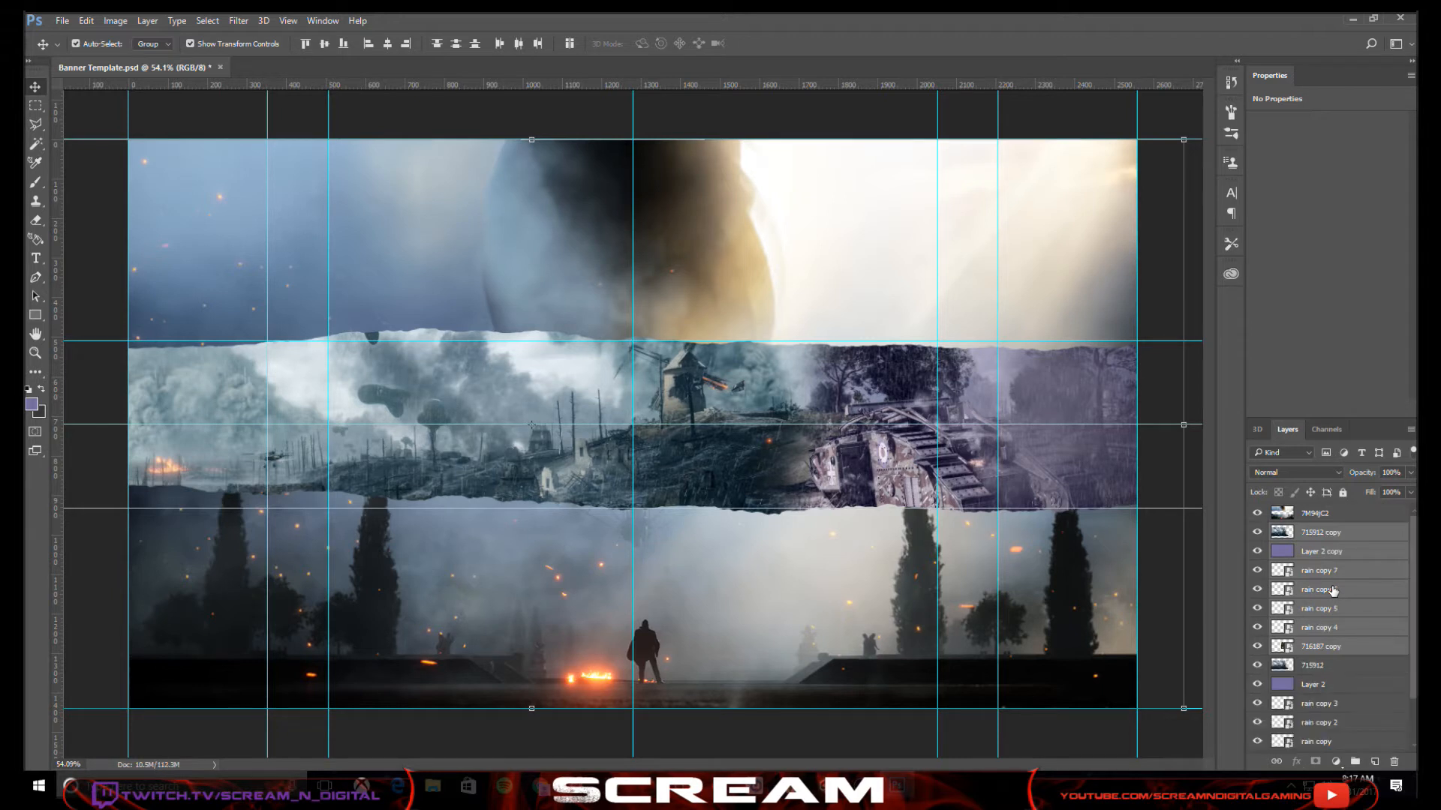
left_click_drag(1334, 535, 1355, 761)
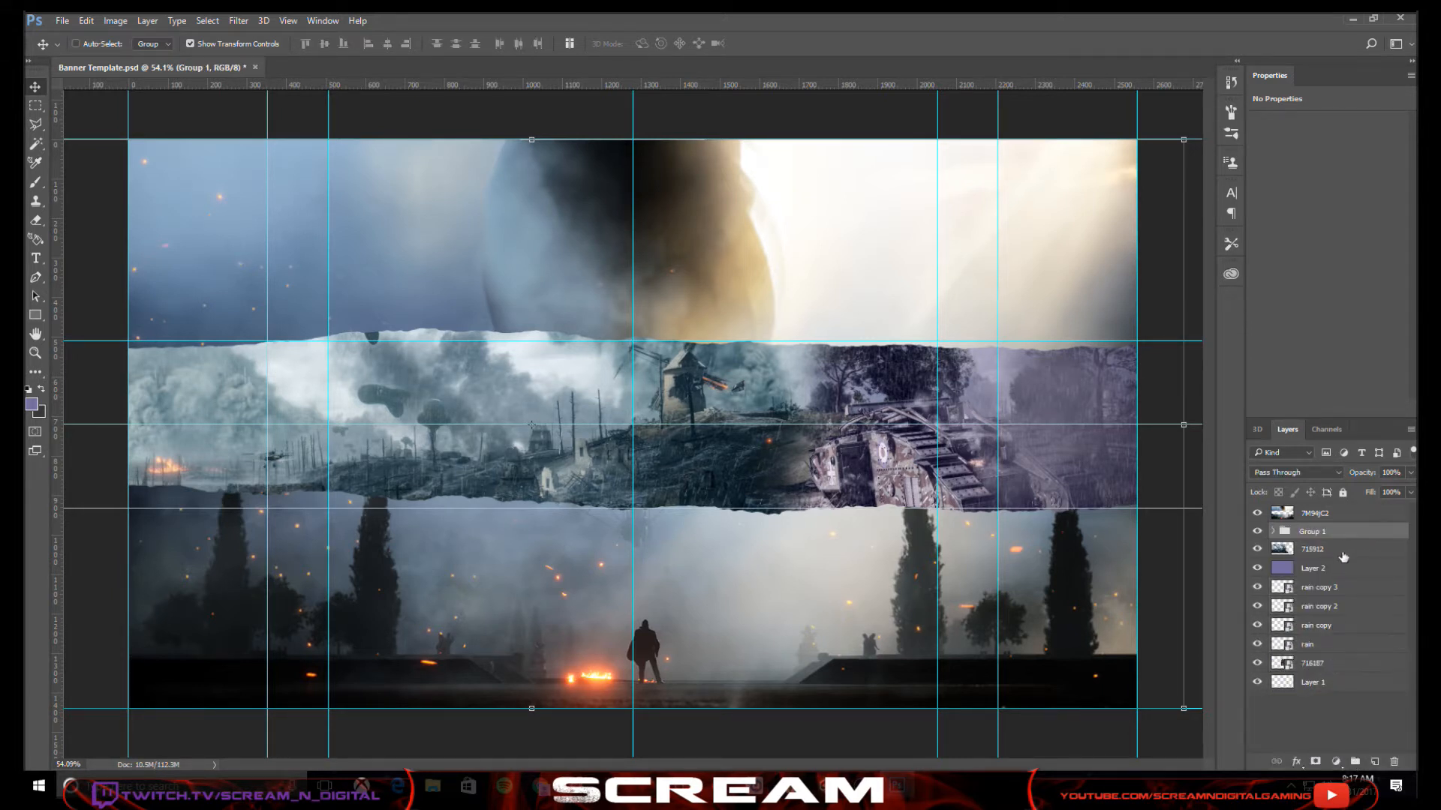
- Rename the new group "banner images" and keep it hidden beneath Layer 1
double_click(1307, 532)
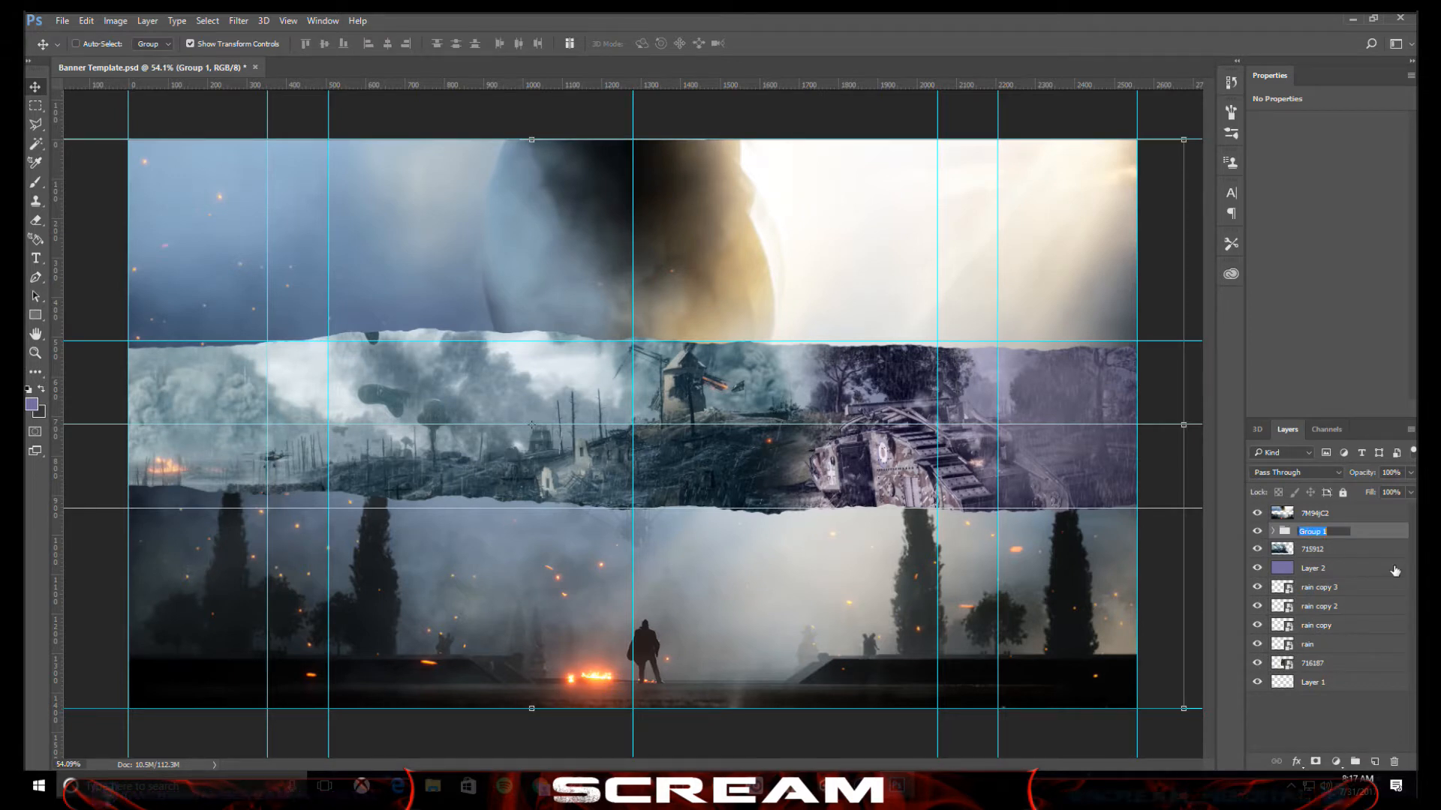
type("banner")
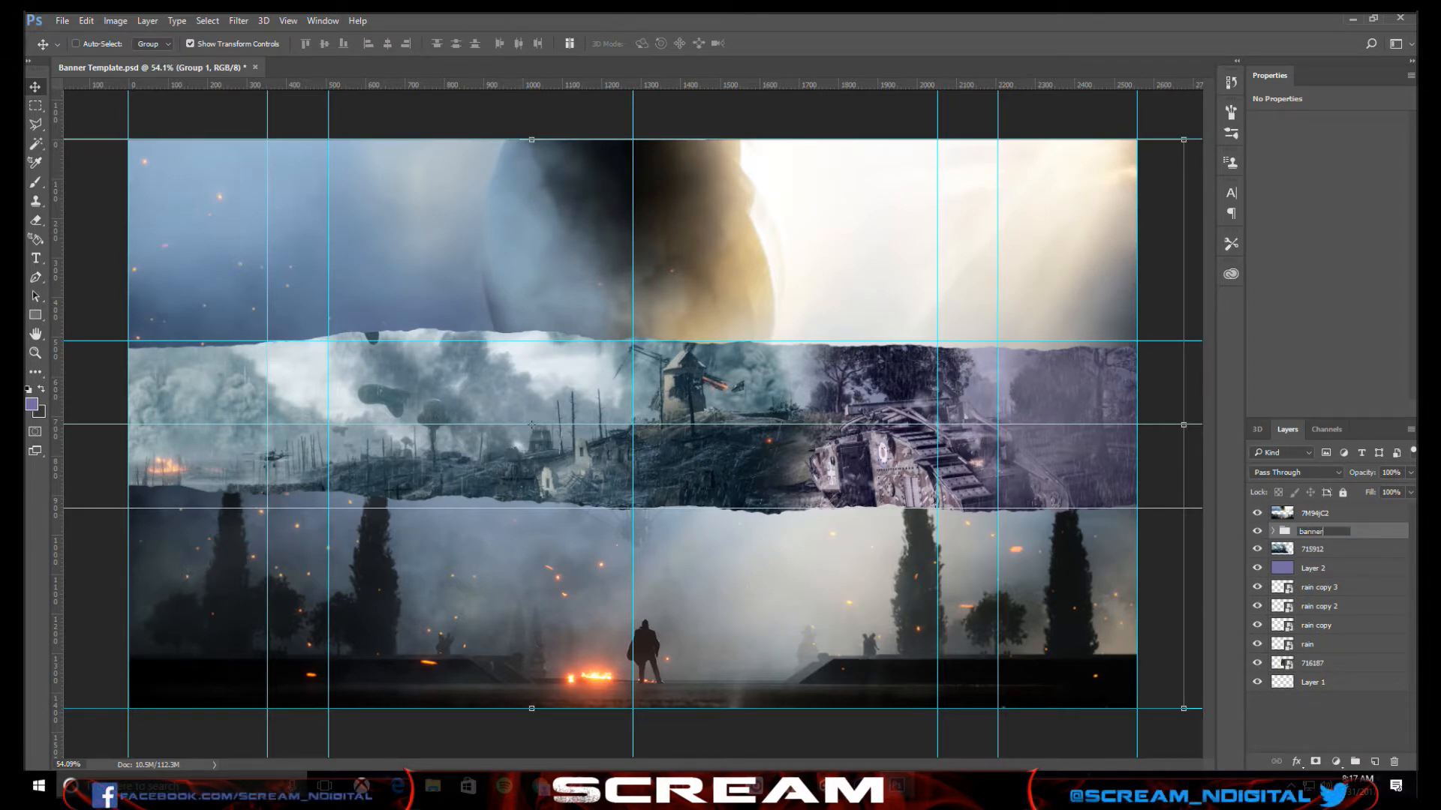
type(" images")
key("Return")
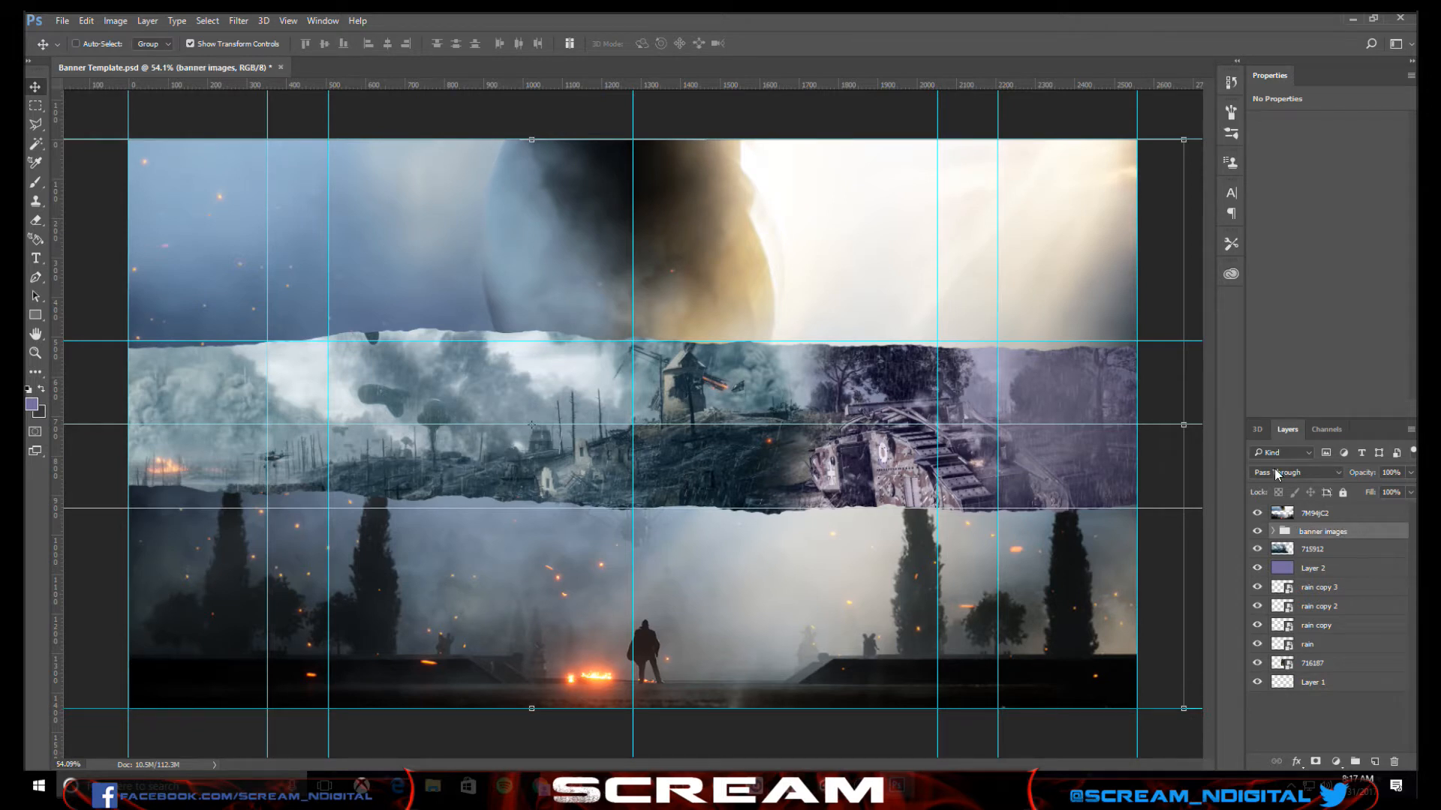
left_click_drag(1315, 534, 1291, 690)
left_click(1257, 684)
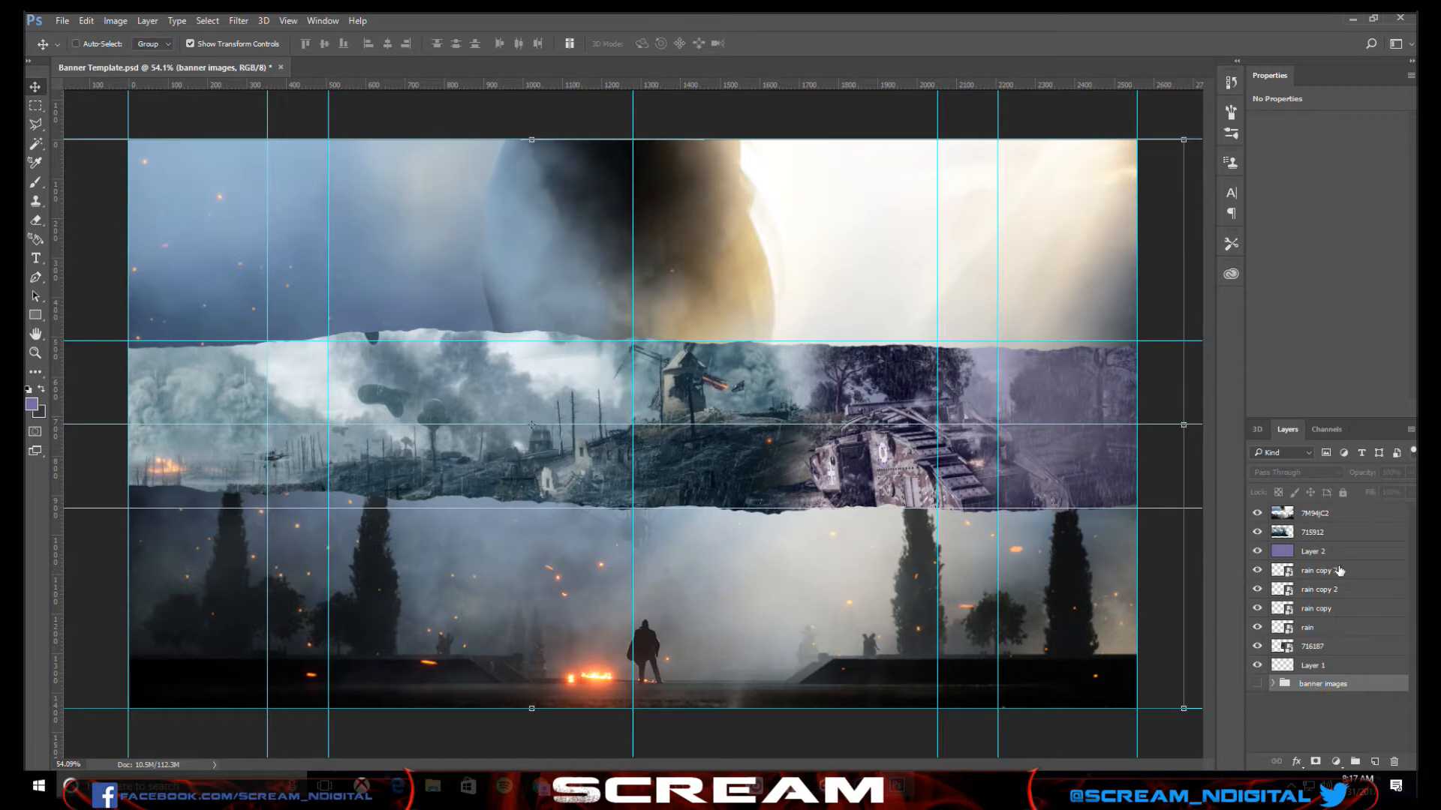
- Merge the original layers from 715912 through 716187, including all rain layers, into a single layer
left_click(1309, 532)
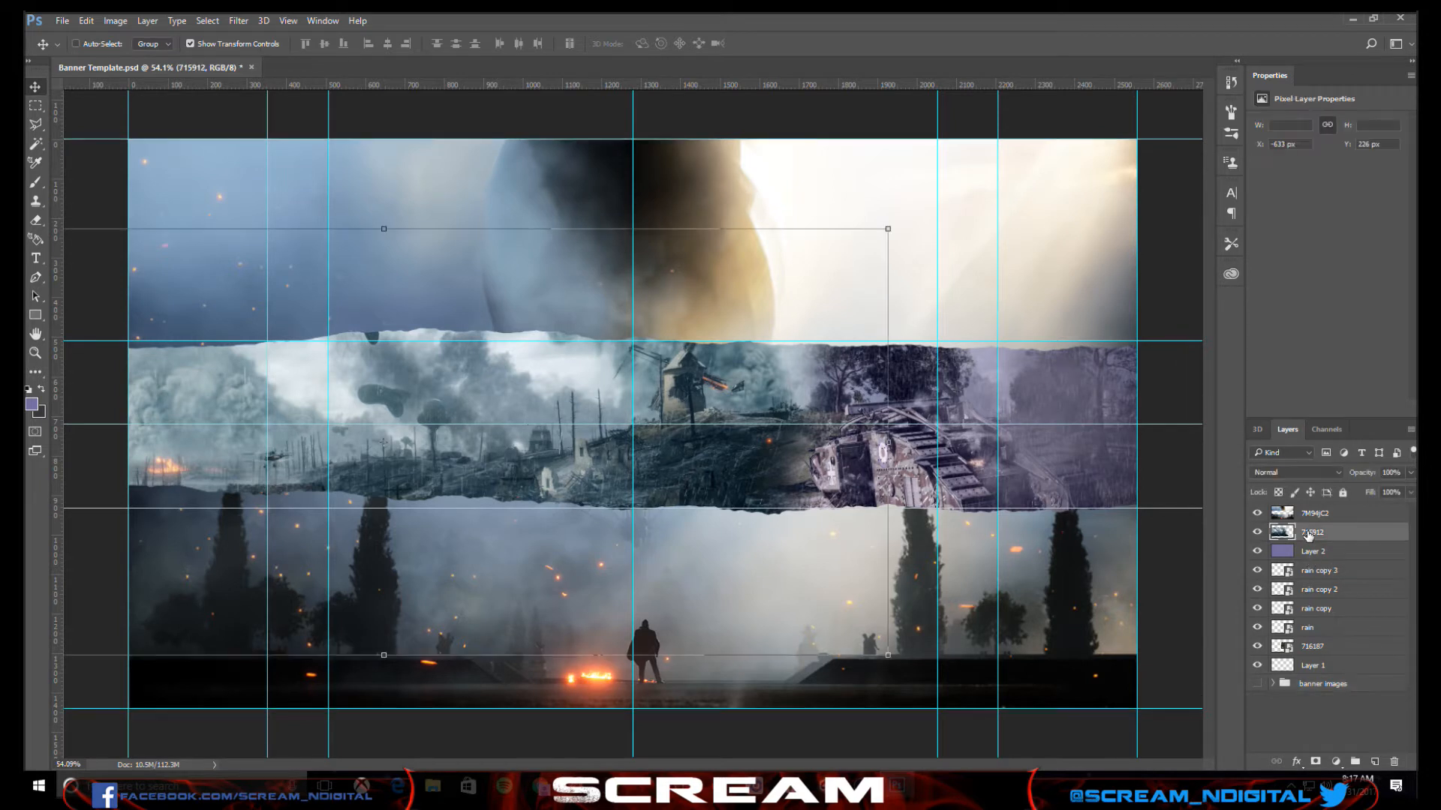
left_click(1312, 649, "shift")
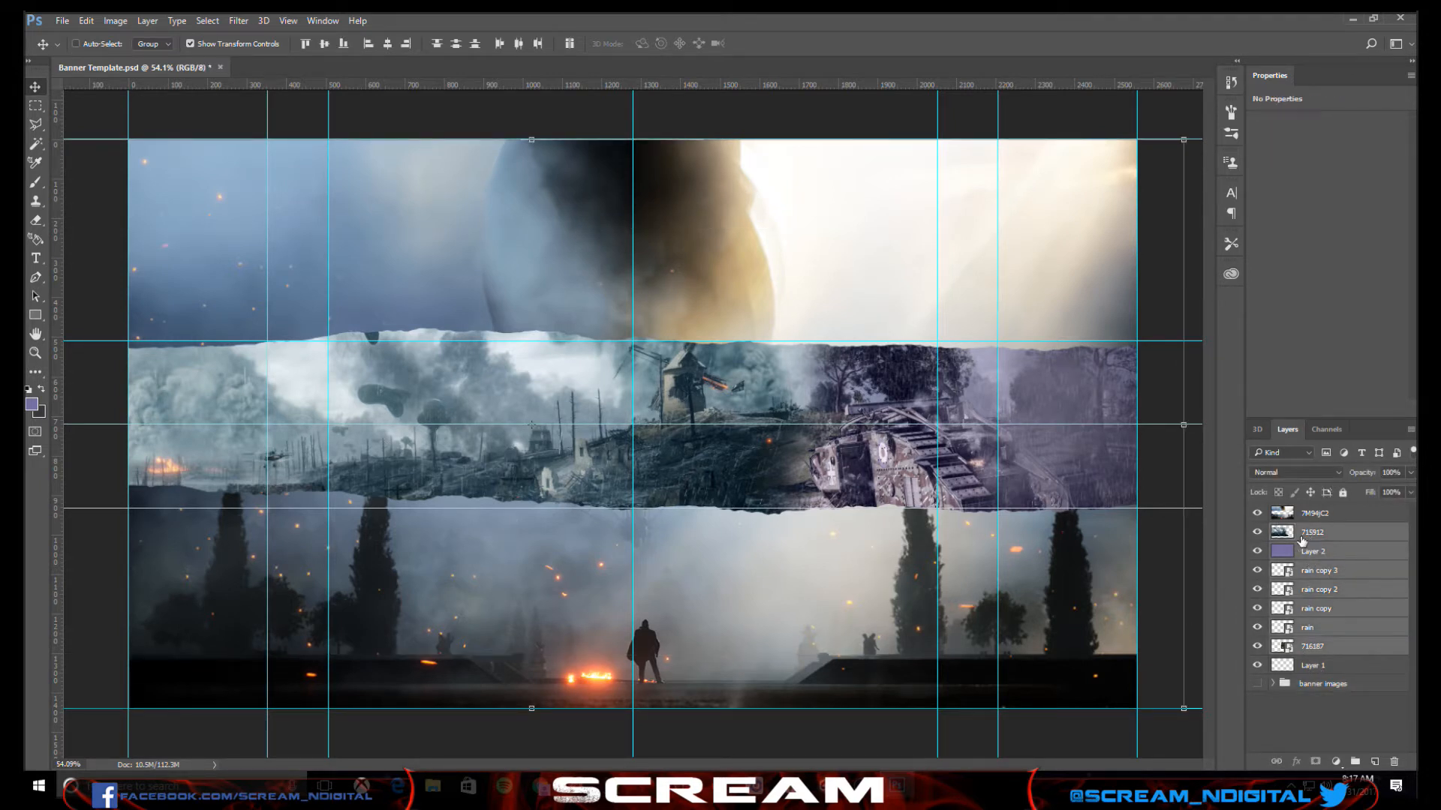
right_click(1340, 568)
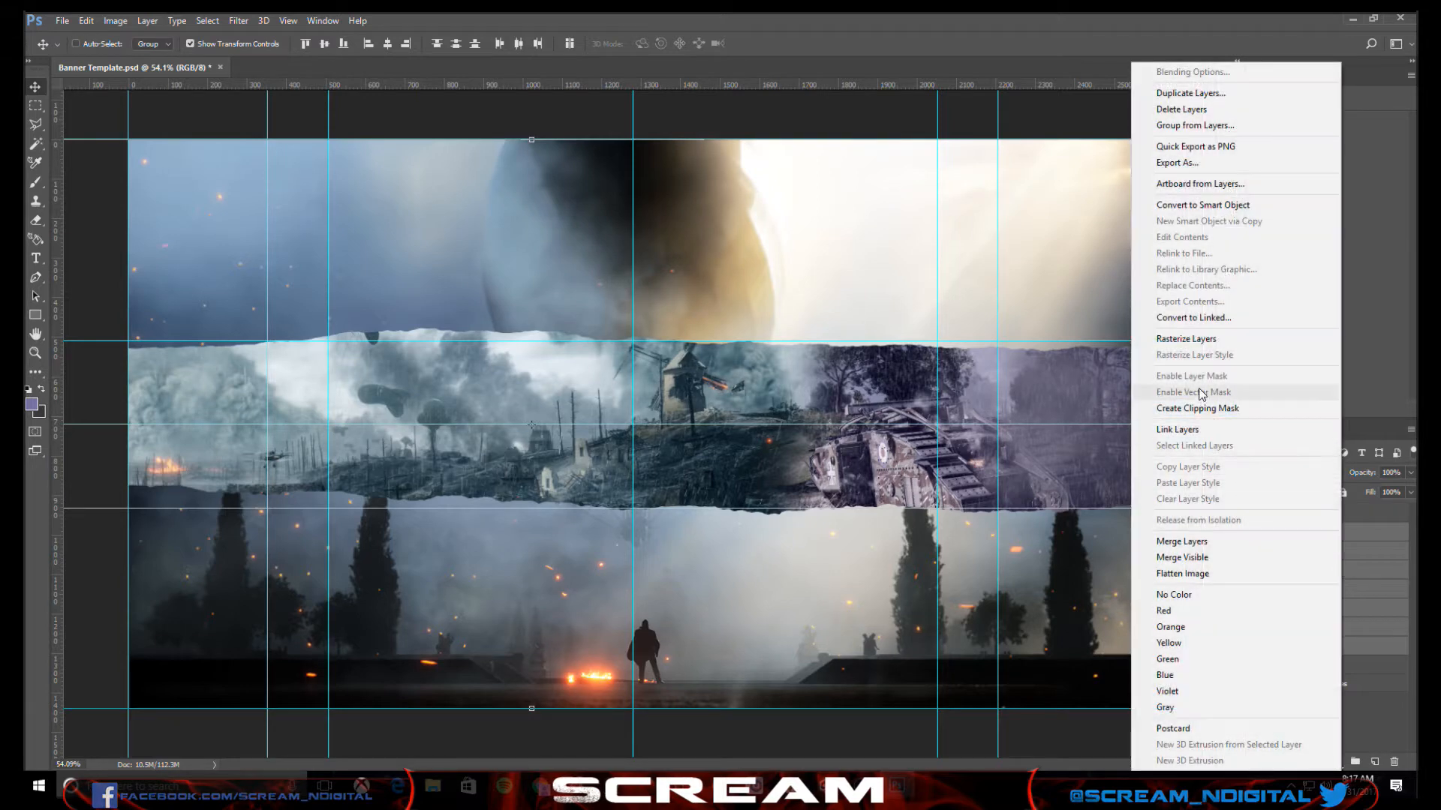
left_click(1186, 541)
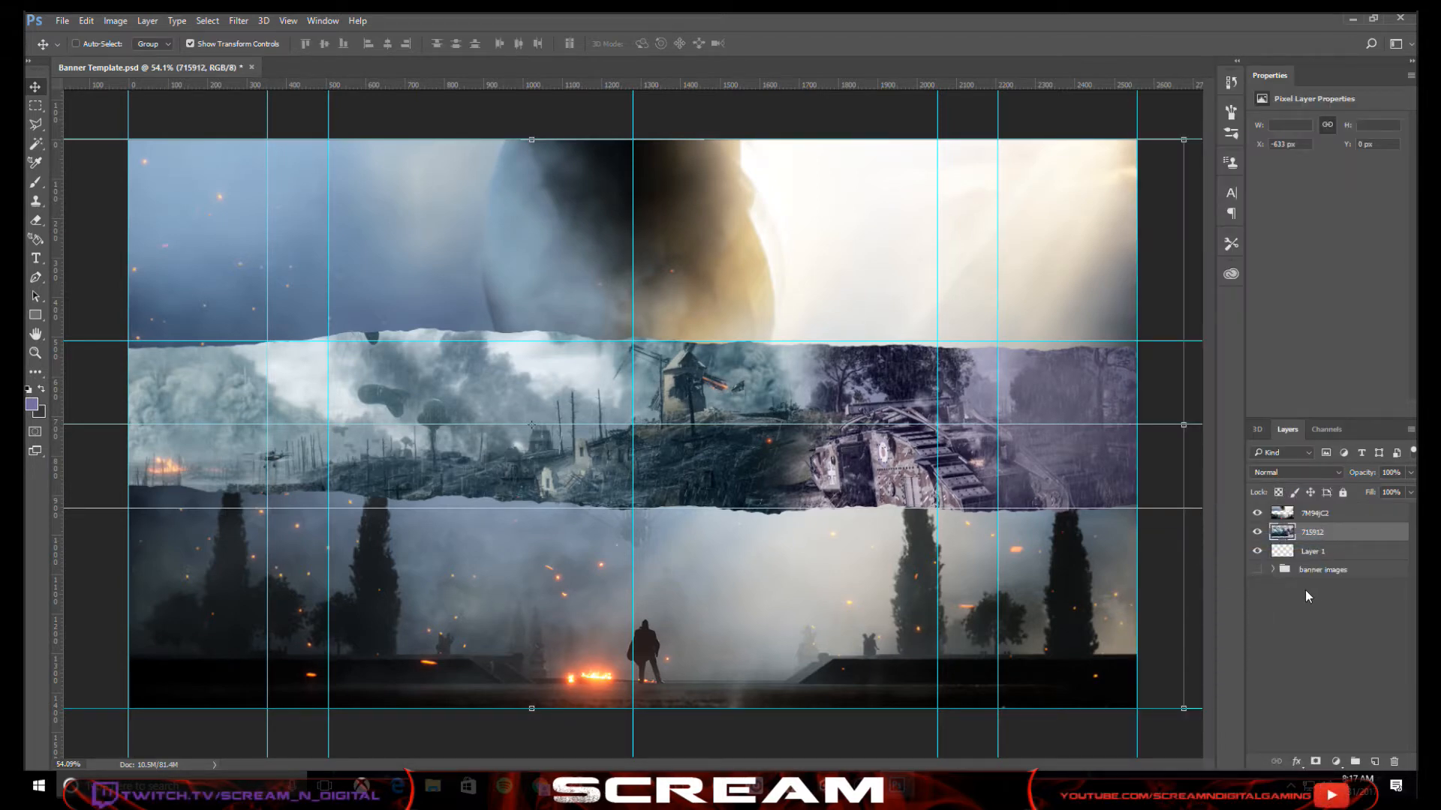
- Rename the merged layer 715912 as "banner"
left_click(1323, 572)
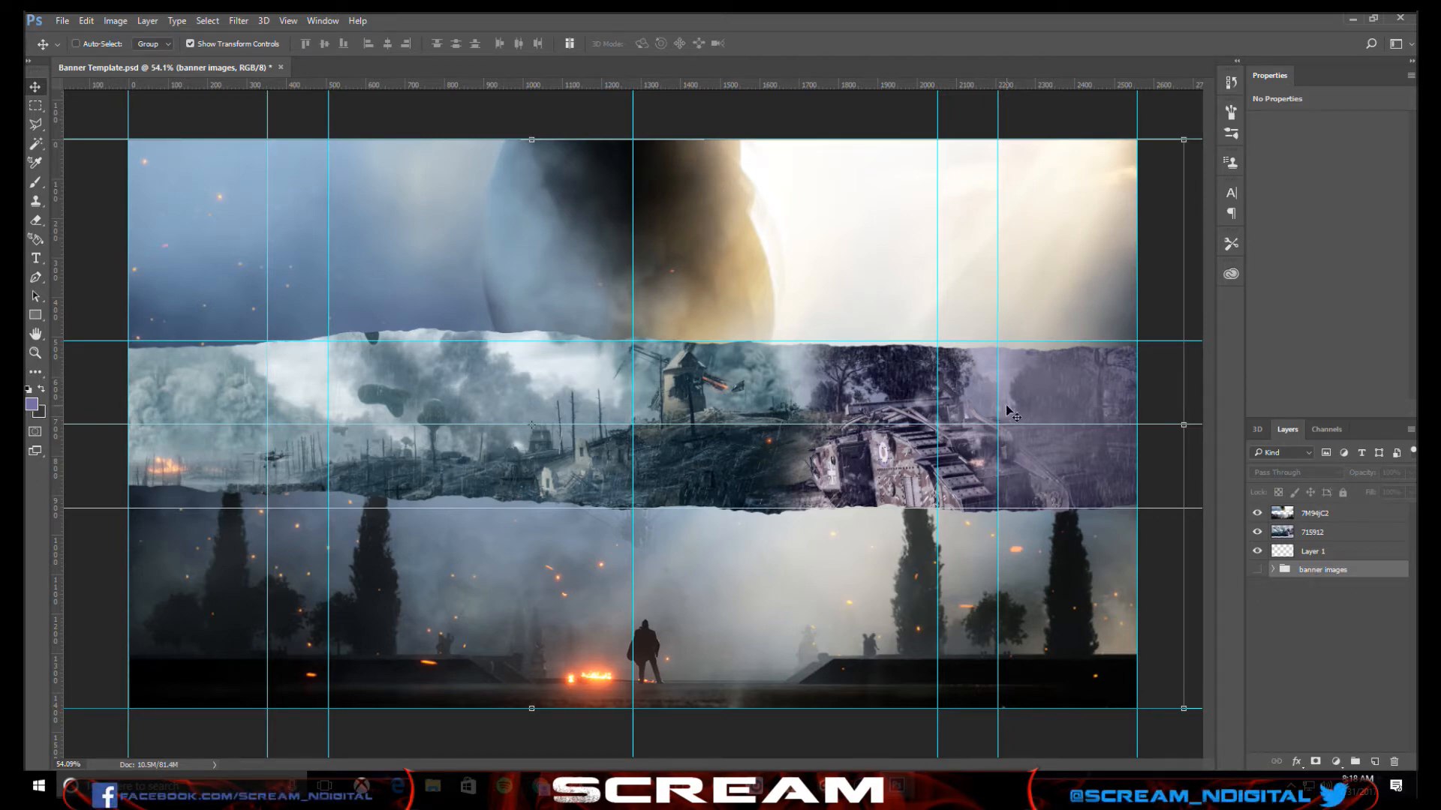
scroll(998, 400, "up", 1)
scroll(997, 400, "up", 5)
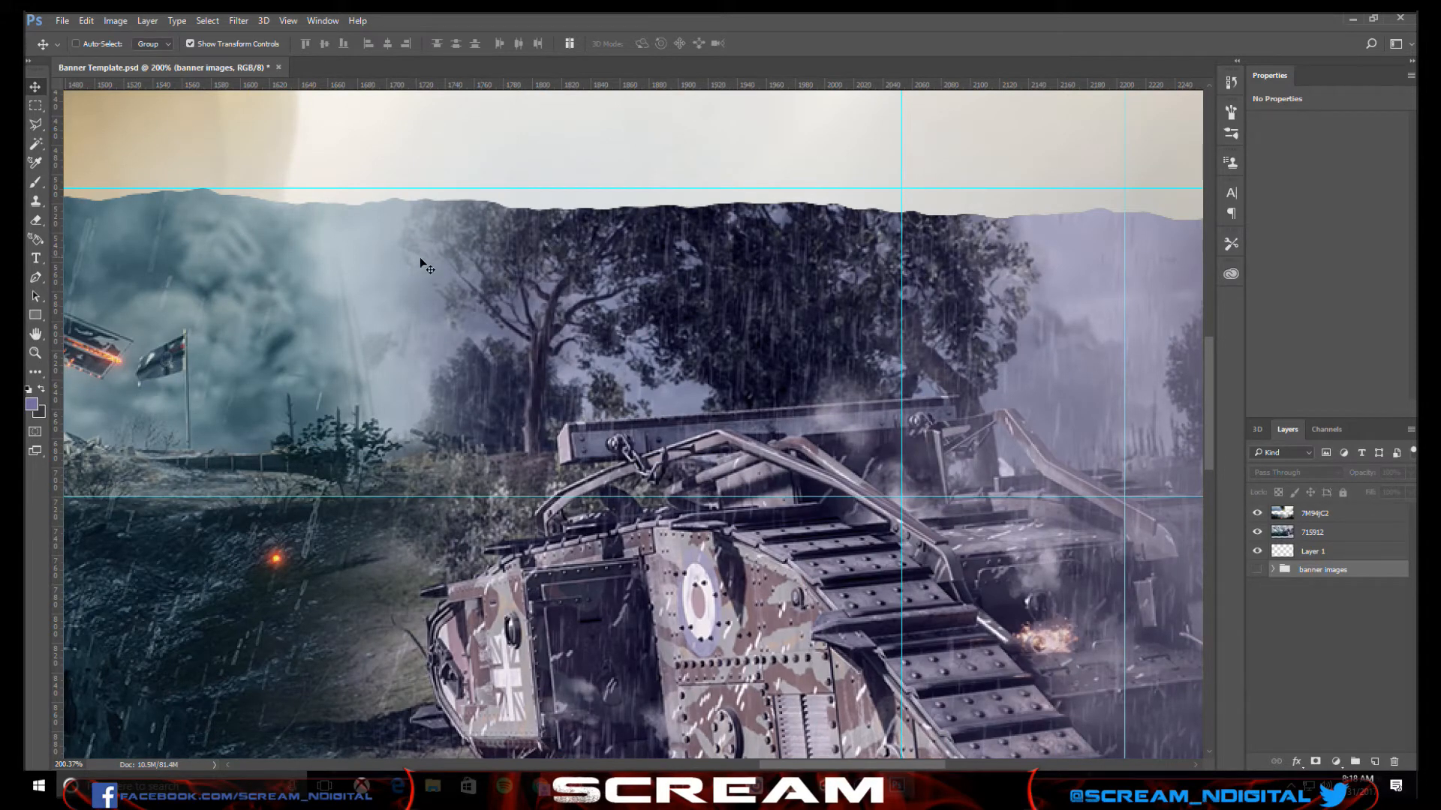
scroll(541, 394, "down", 5)
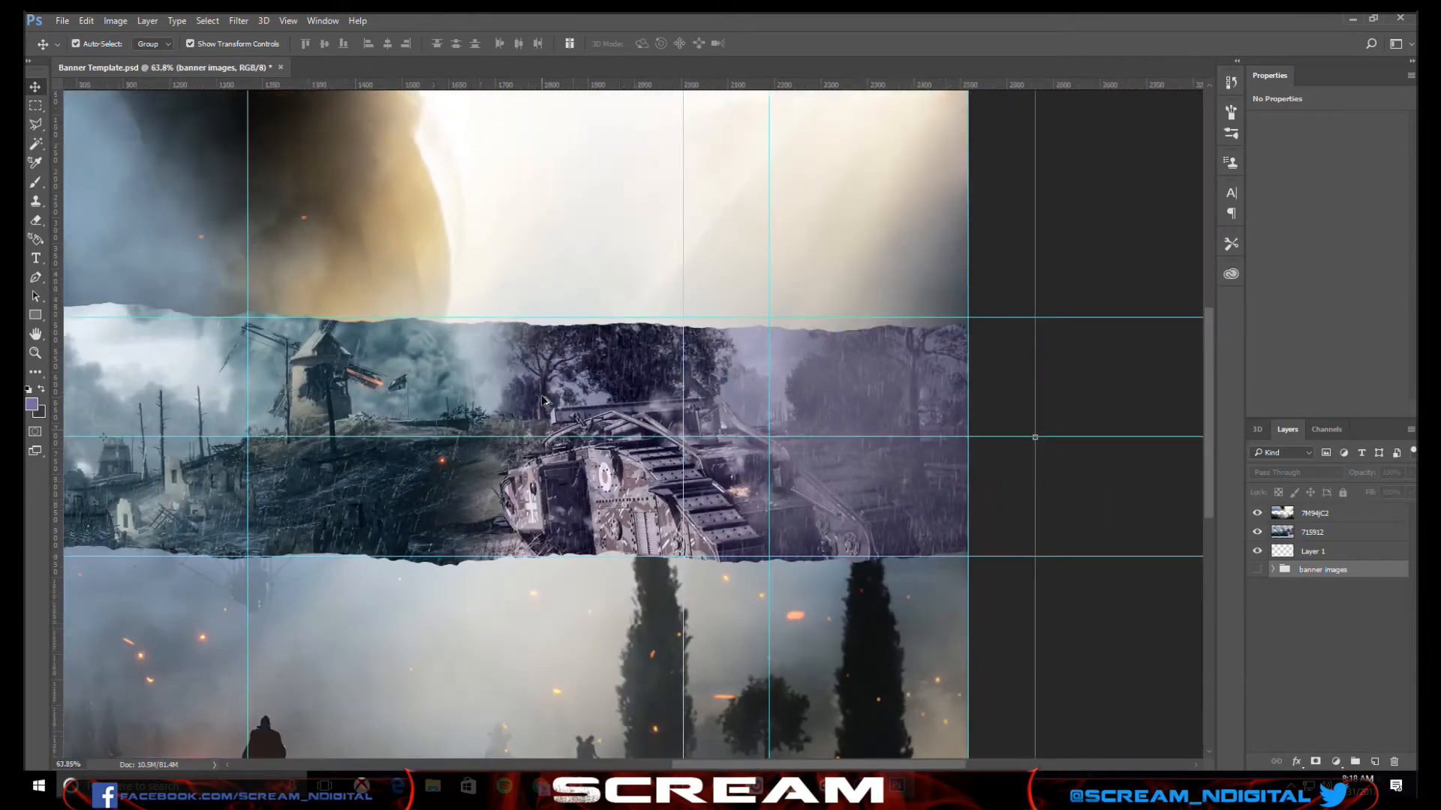
scroll(541, 395, "up", 1)
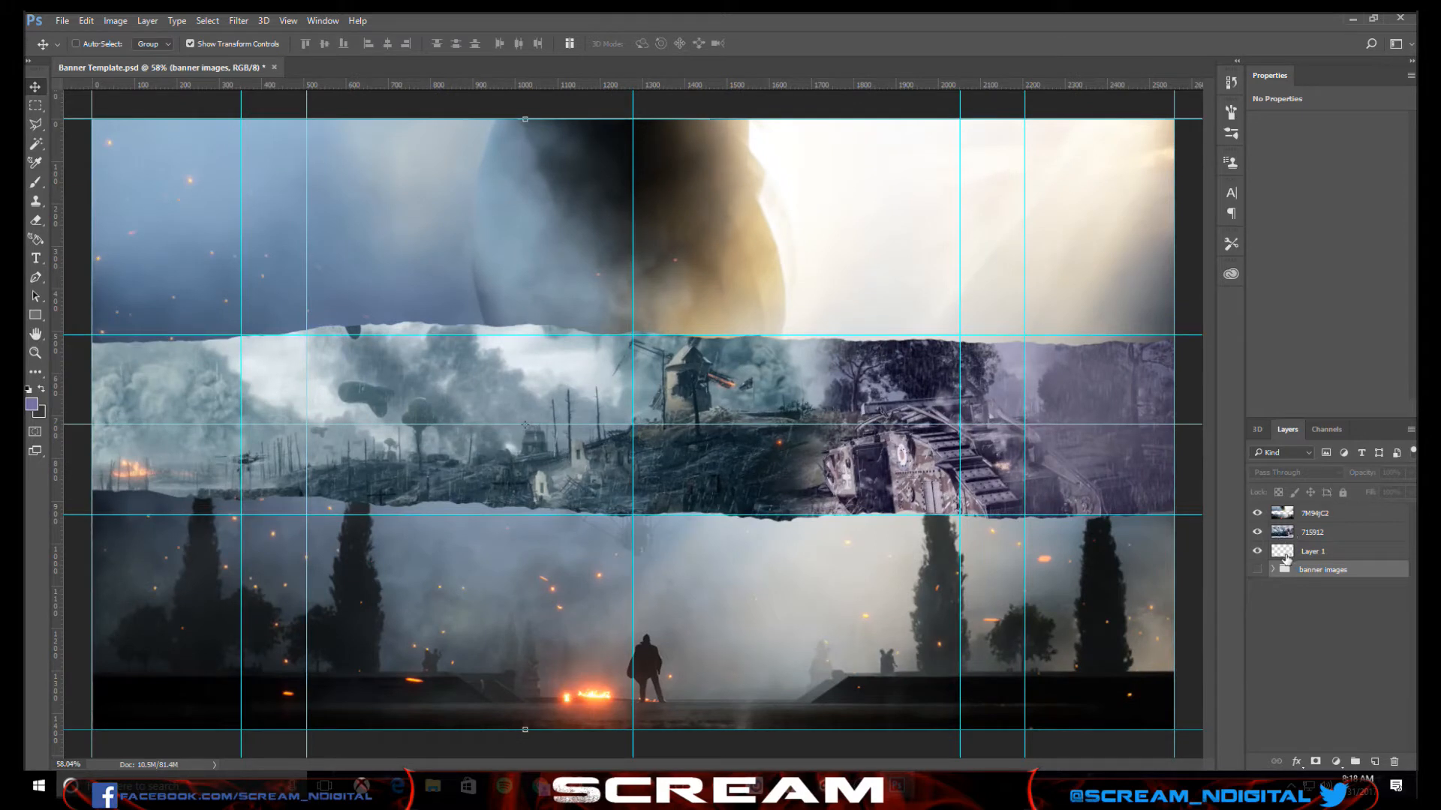
double_click(1314, 532)
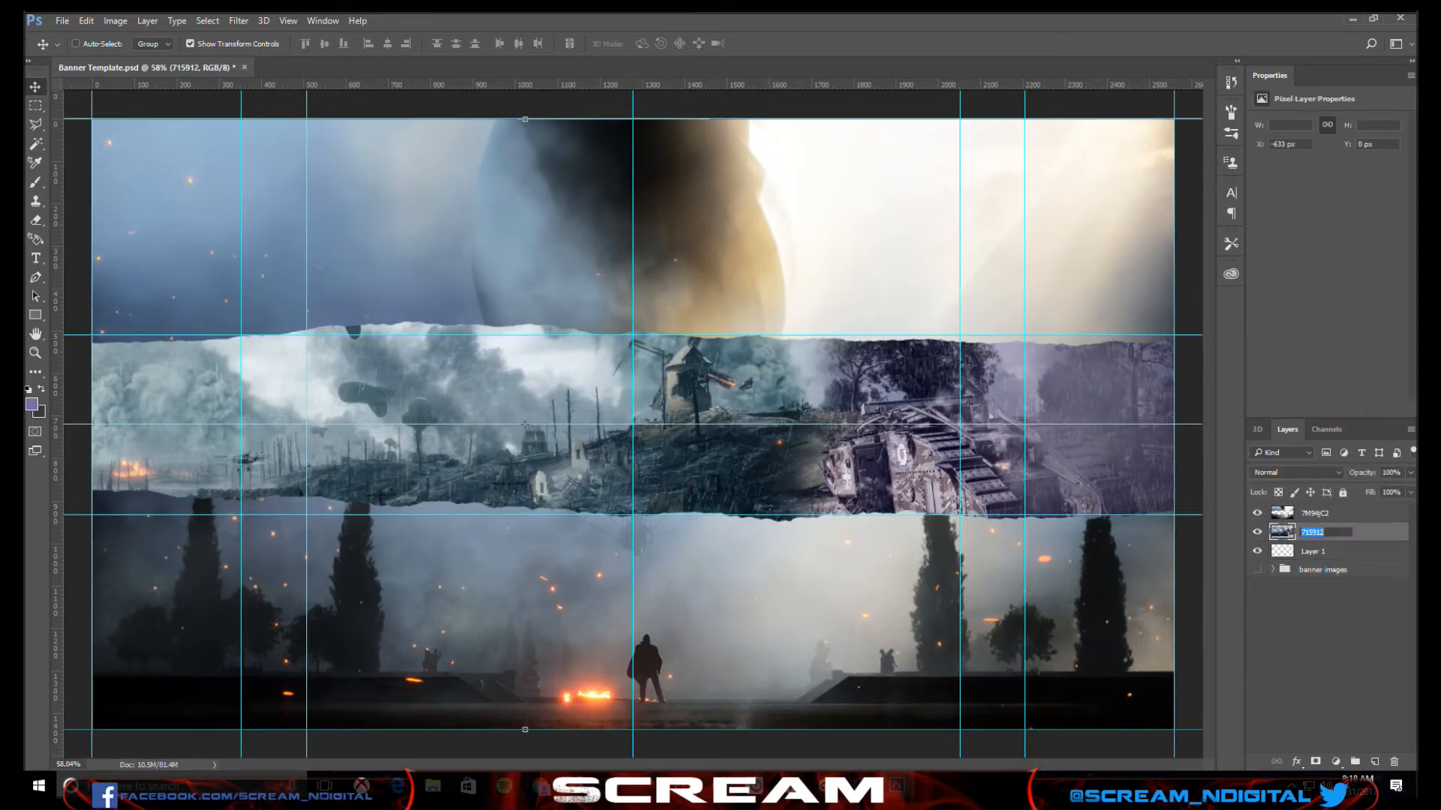
type("banner")
key("Return")
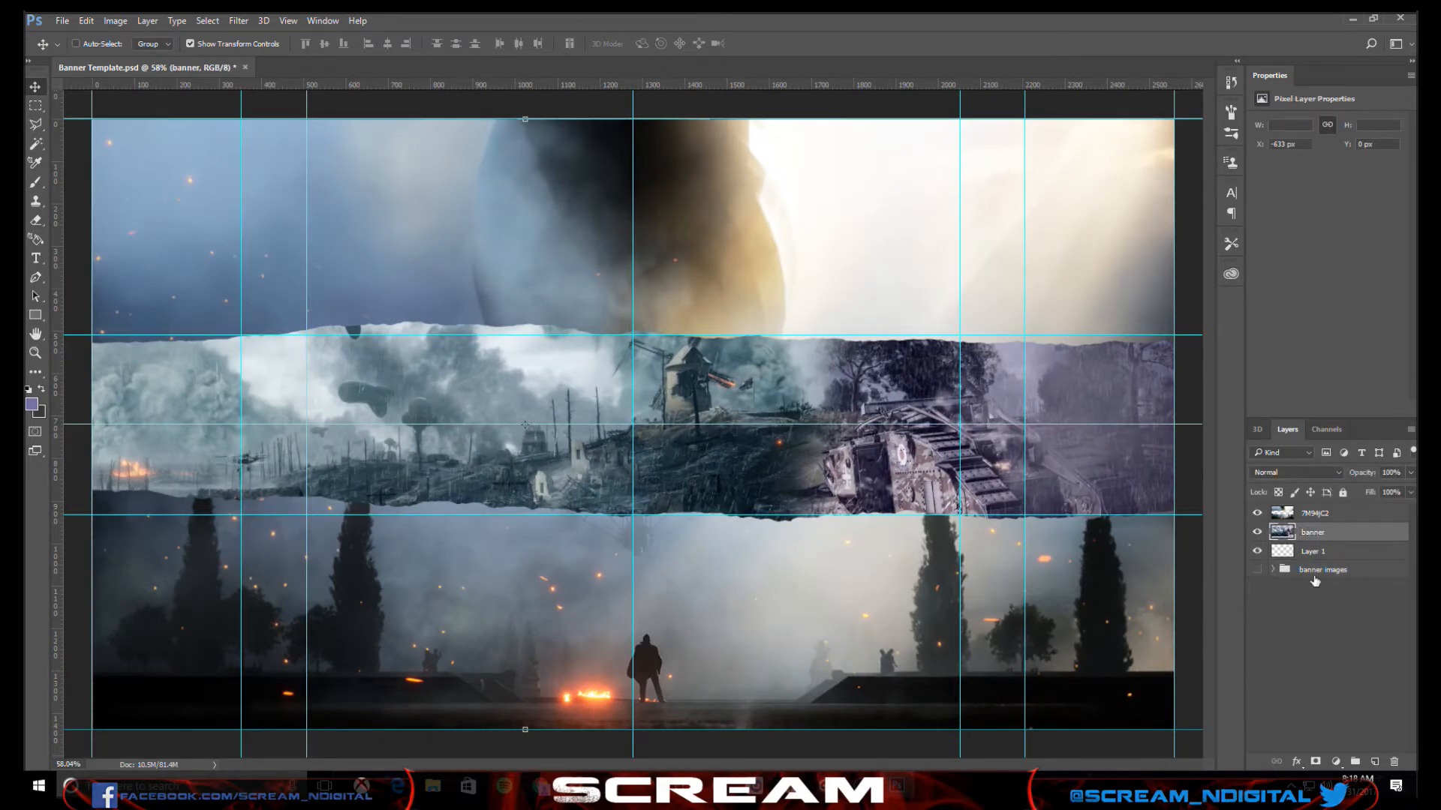
- Rename the topmost layer, 7M94jC2, as "bg" and leave no layer selected
double_click(1332, 515)
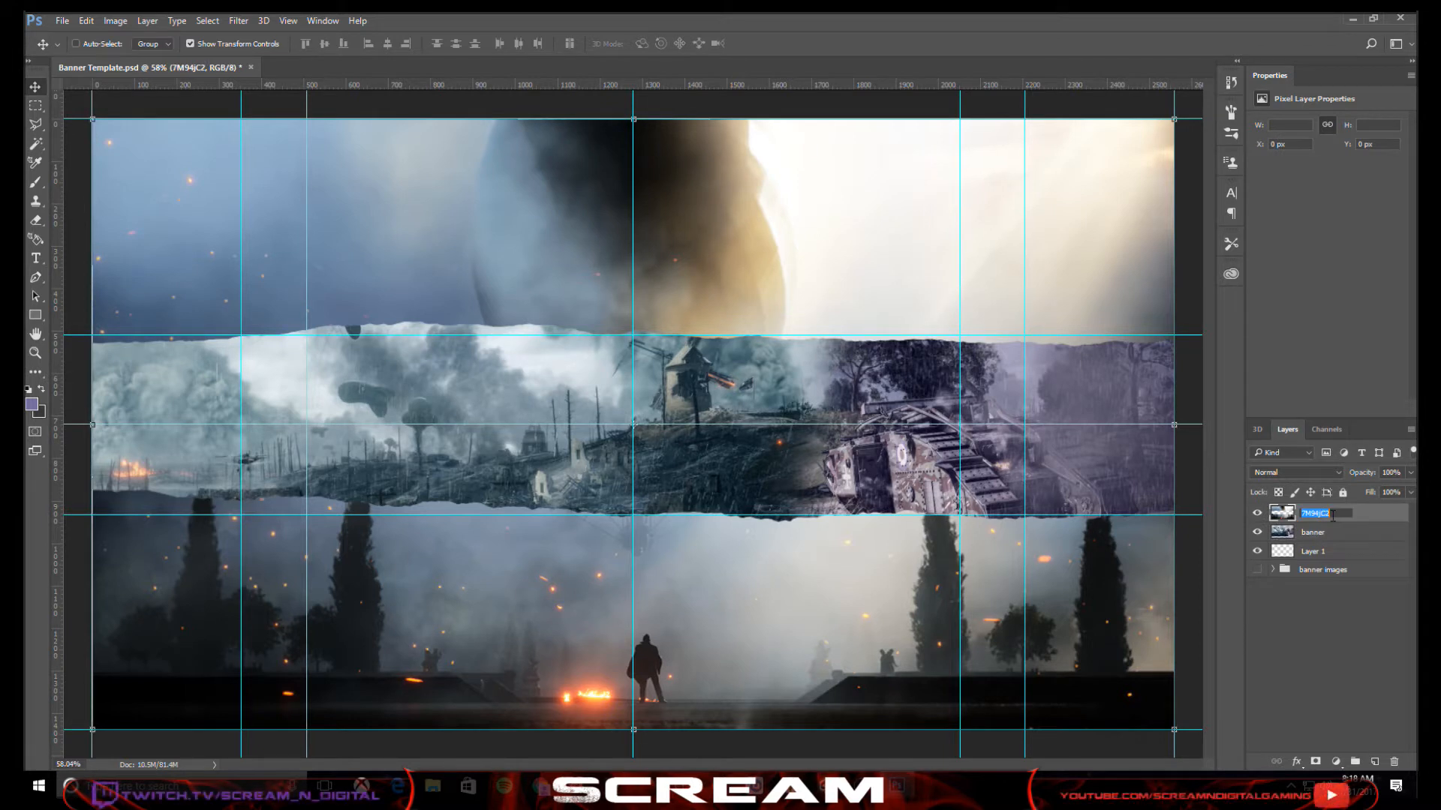
type("ba")
key("Return")
left_click(1302, 613)
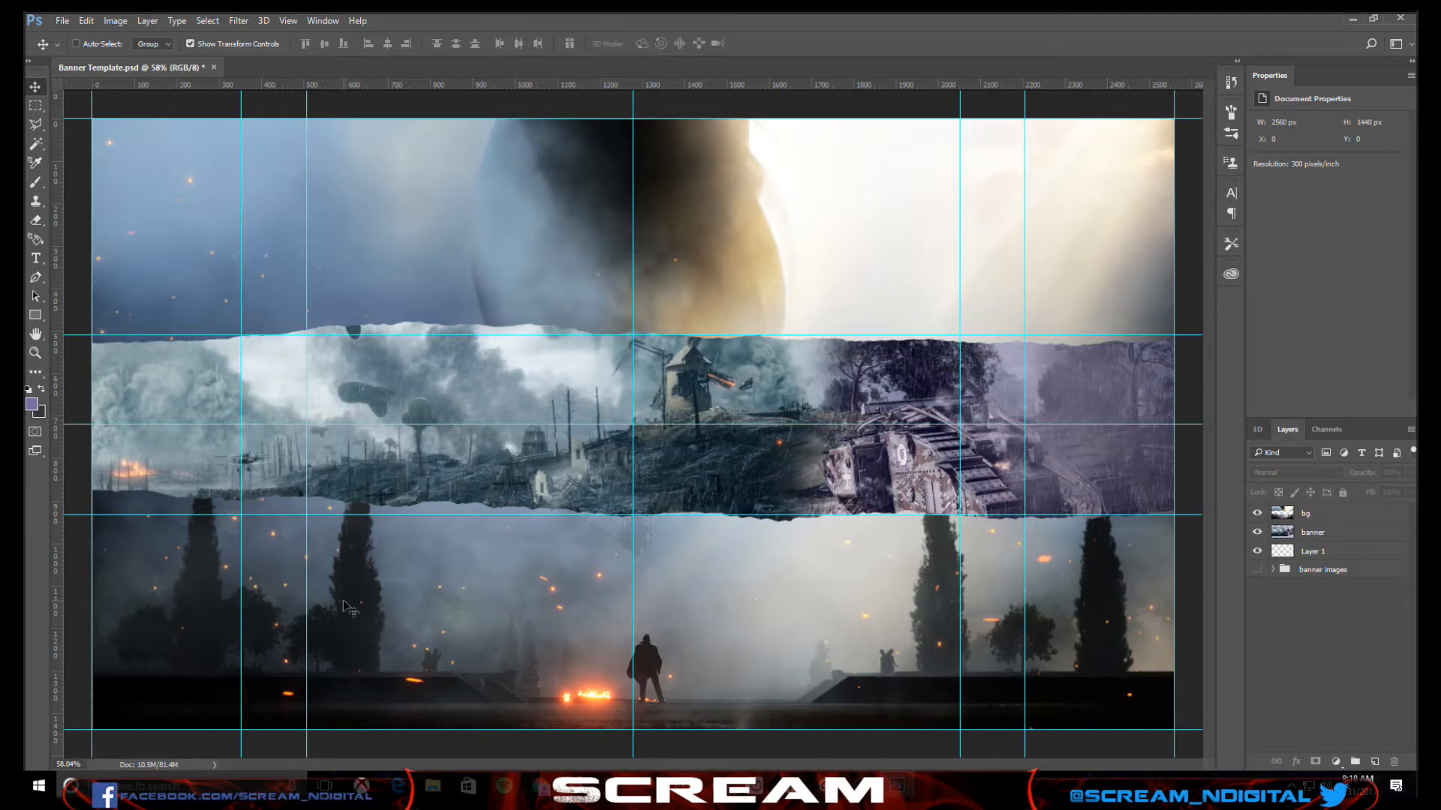
- Place handgun render.png from the For Fire folder, scaled to about 73%, over the left part of the torn gap with its base on the lower guide
left_click(441, 789)
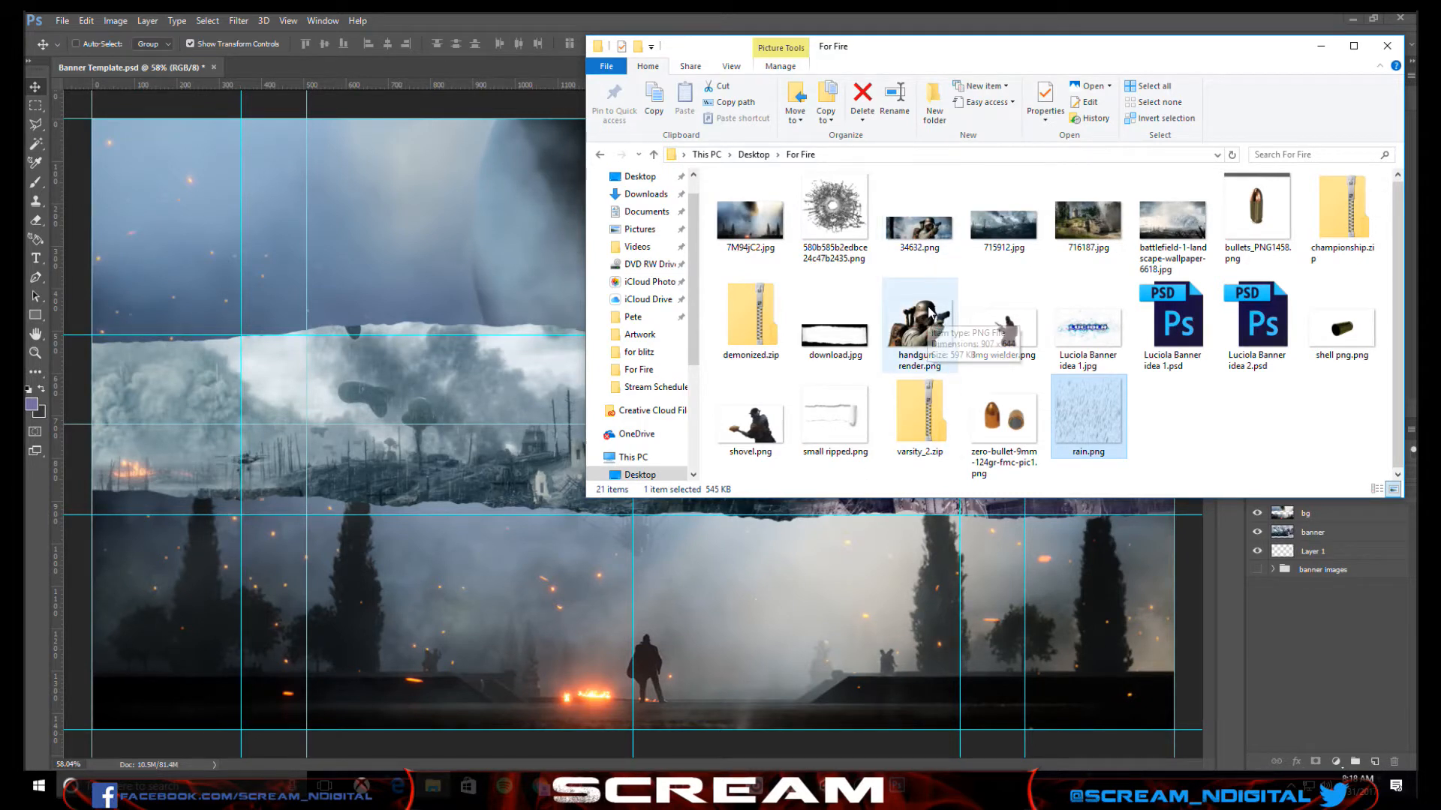
left_click_drag(930, 314, 568, 375)
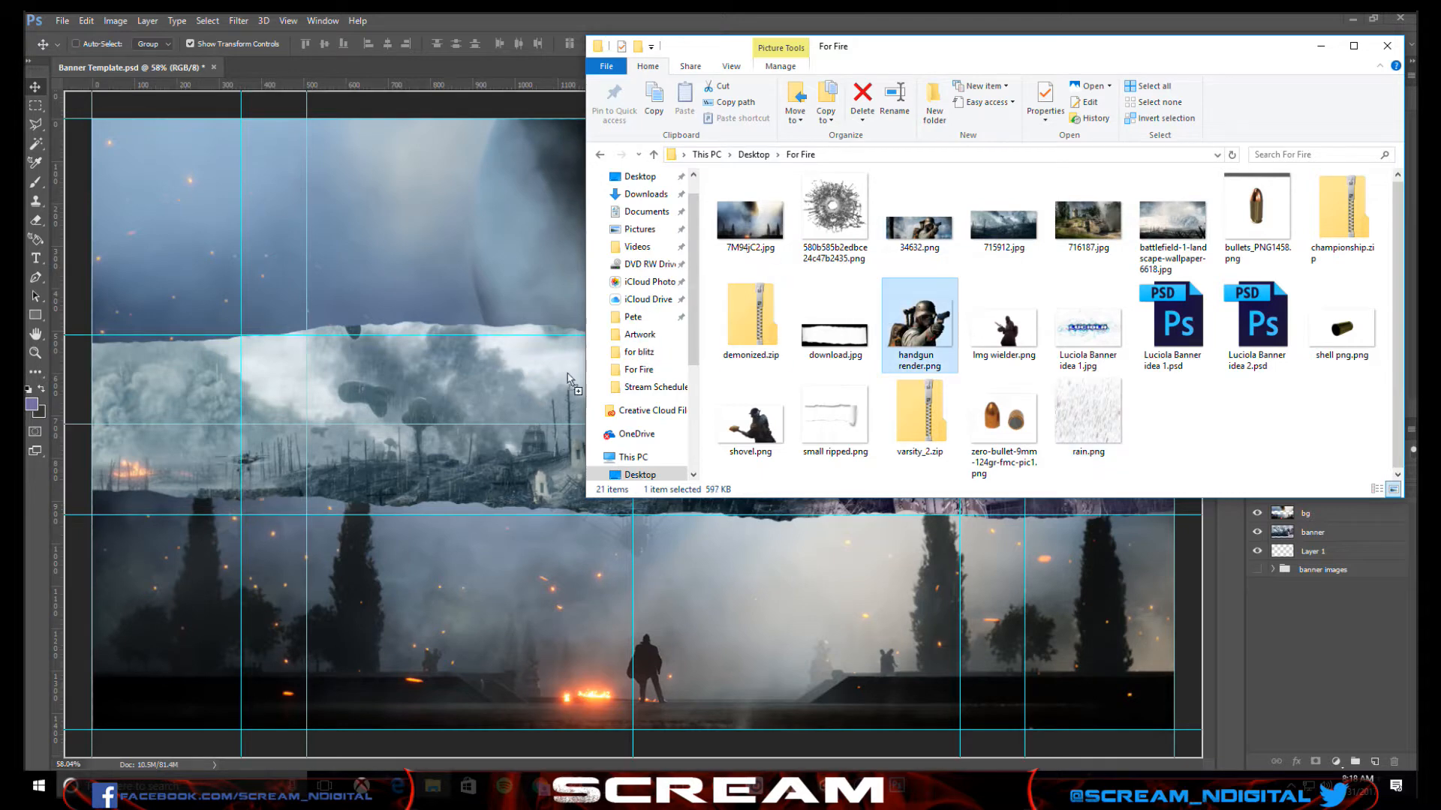
left_click_drag(373, 483, 373, 483)
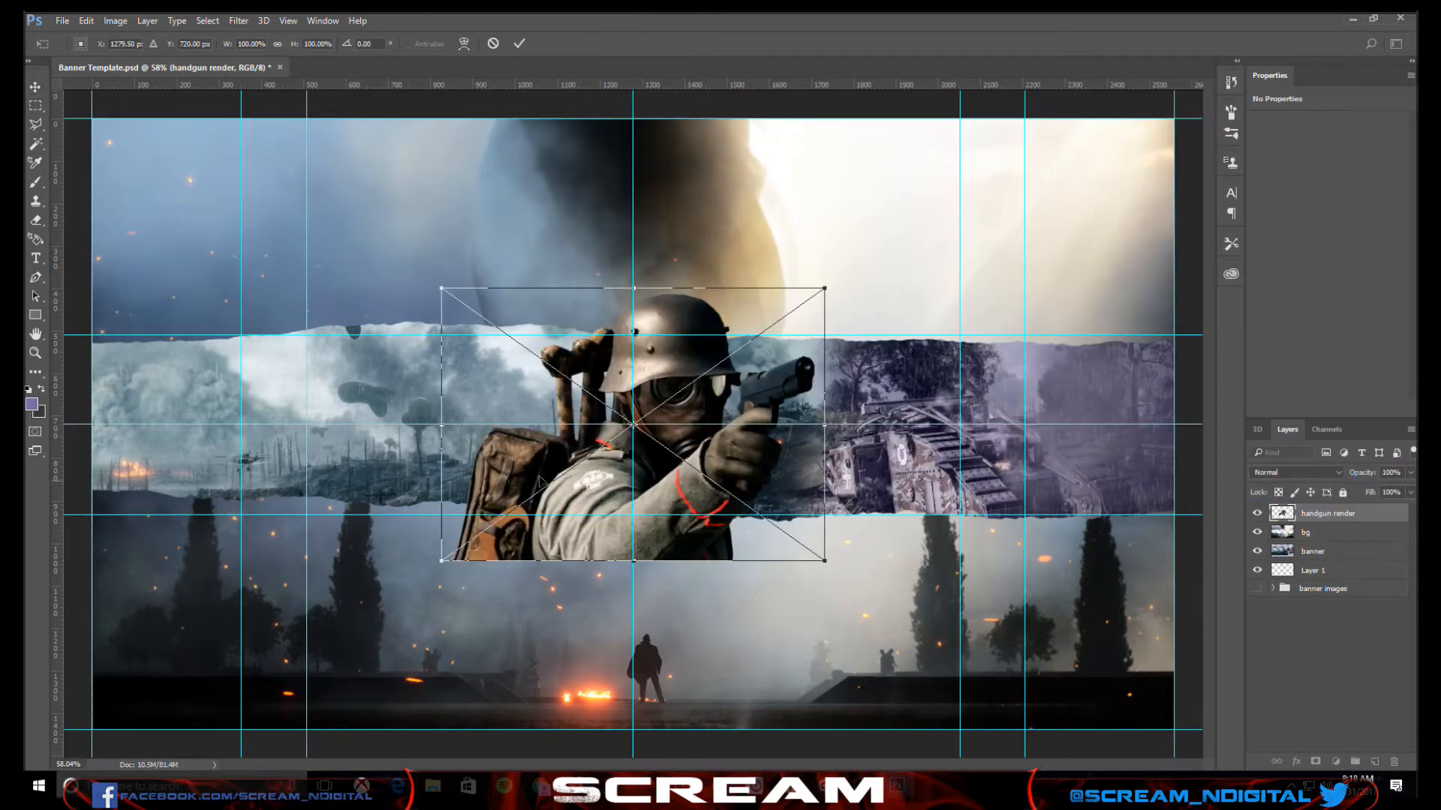
left_click_drag(670, 474, 465, 501)
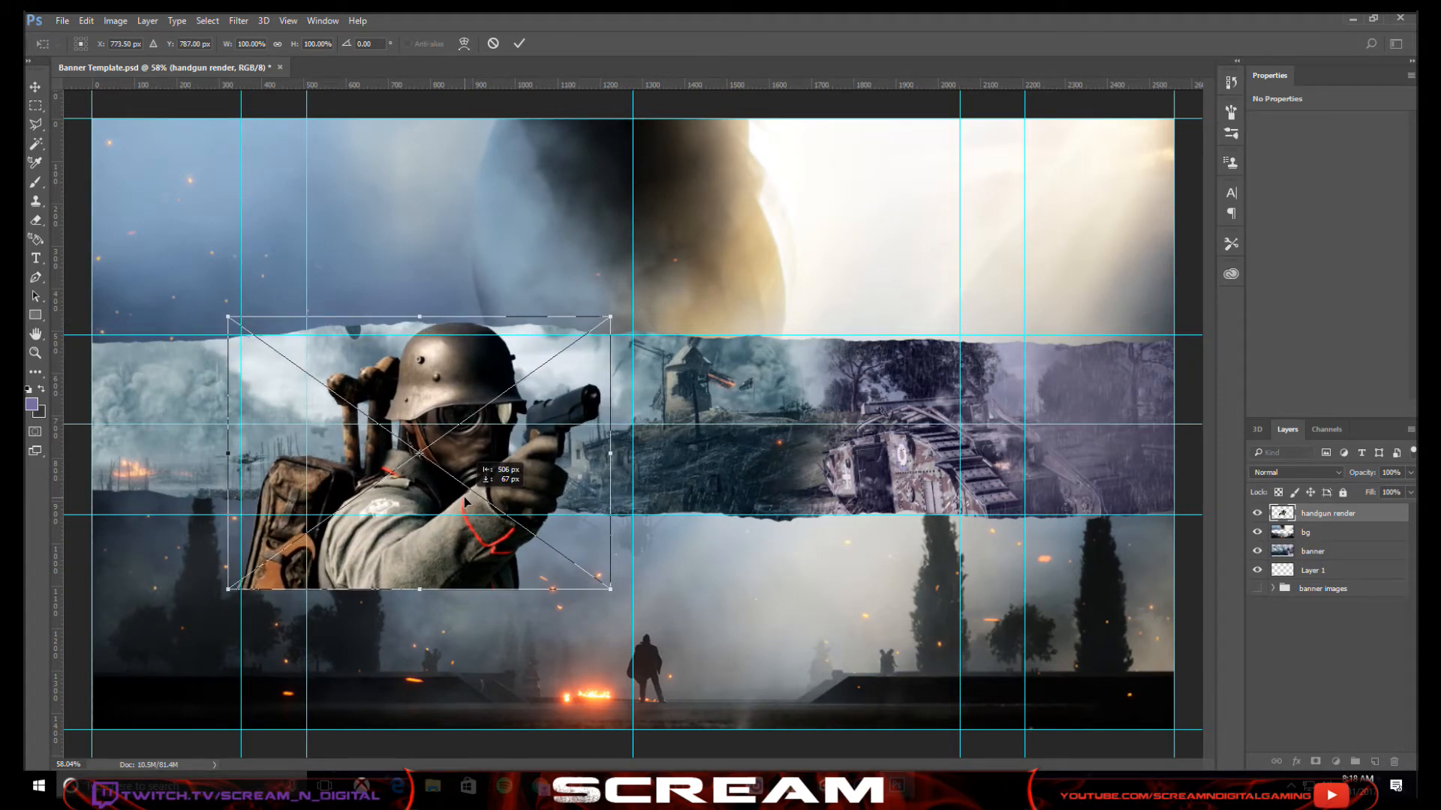
left_click_drag(610, 319, 555, 377)
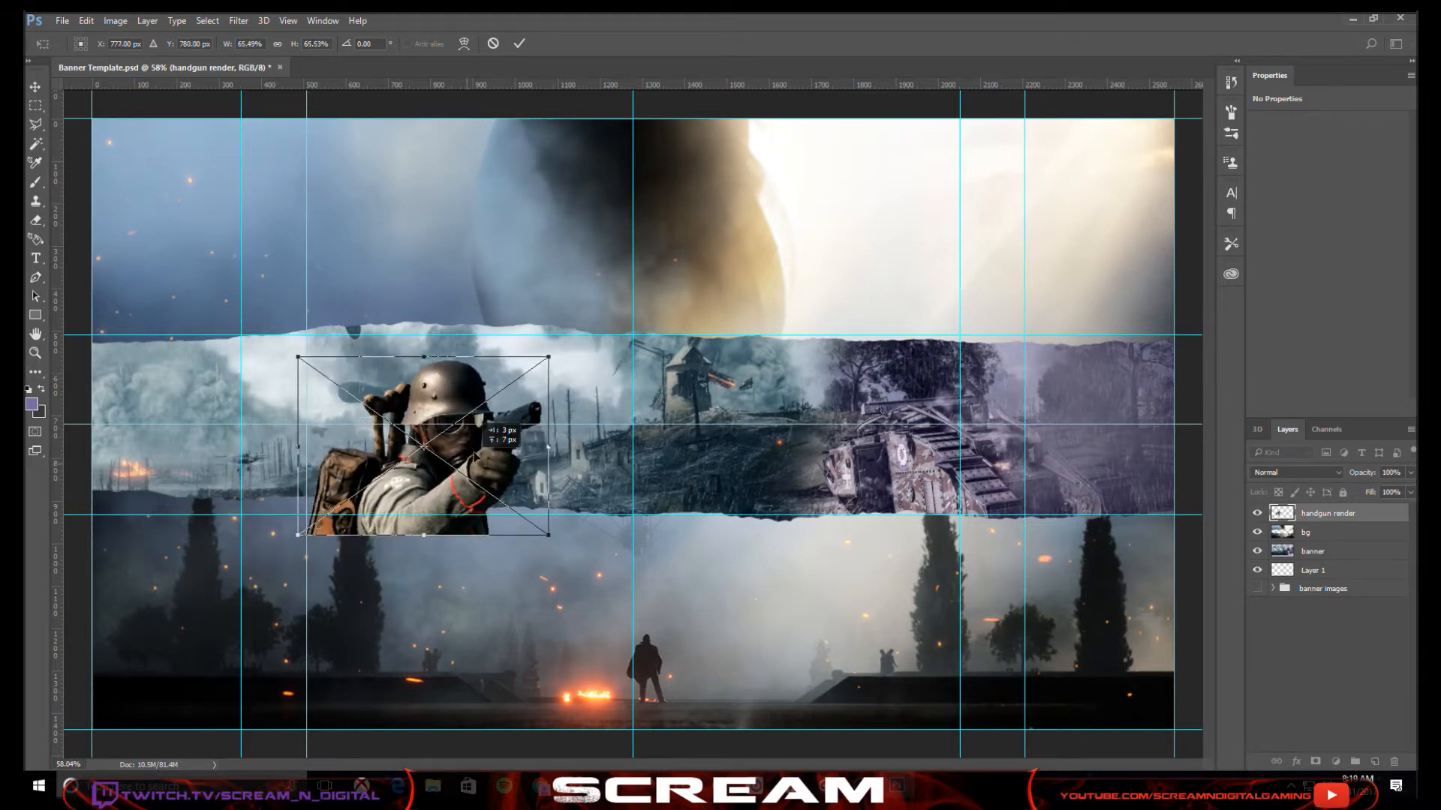
mouse_move(467, 470)
left_mouse_down()
mouse_move(480, 443)
mouse_move(463, 442)
mouse_move(483, 443)
mouse_move(463, 442)
left_mouse_up()
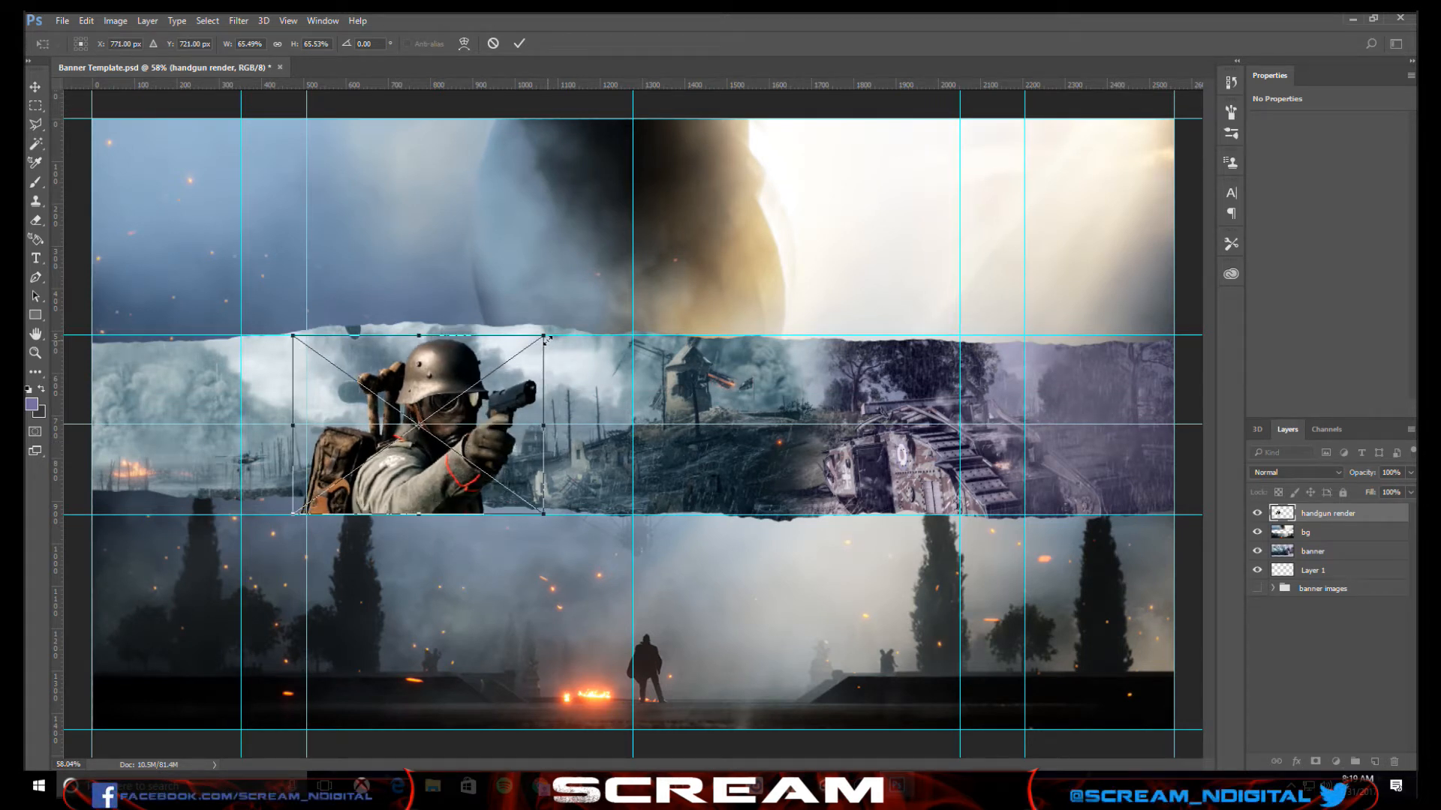
left_click_drag(540, 342, 559, 330)
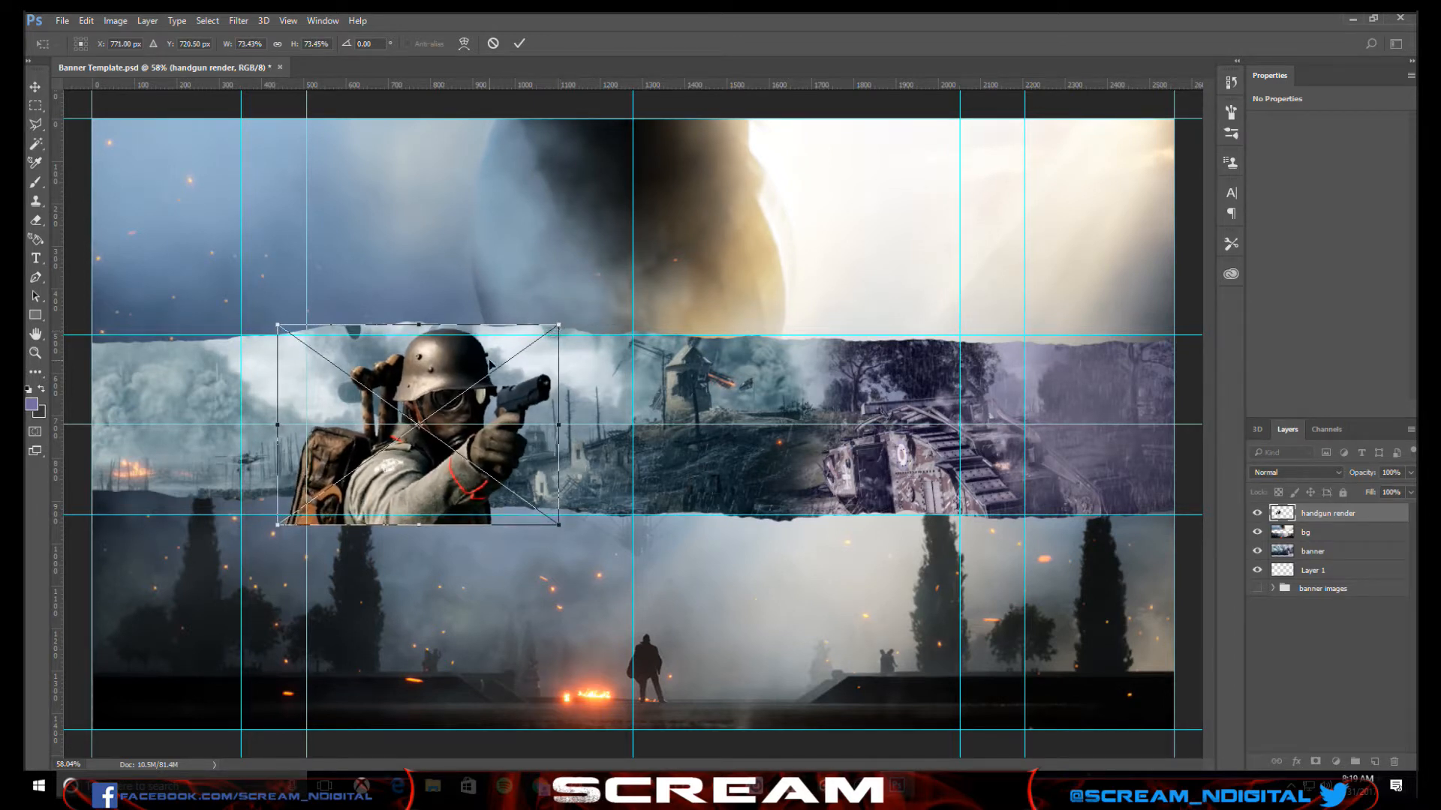
left_click_drag(492, 364, 491, 359)
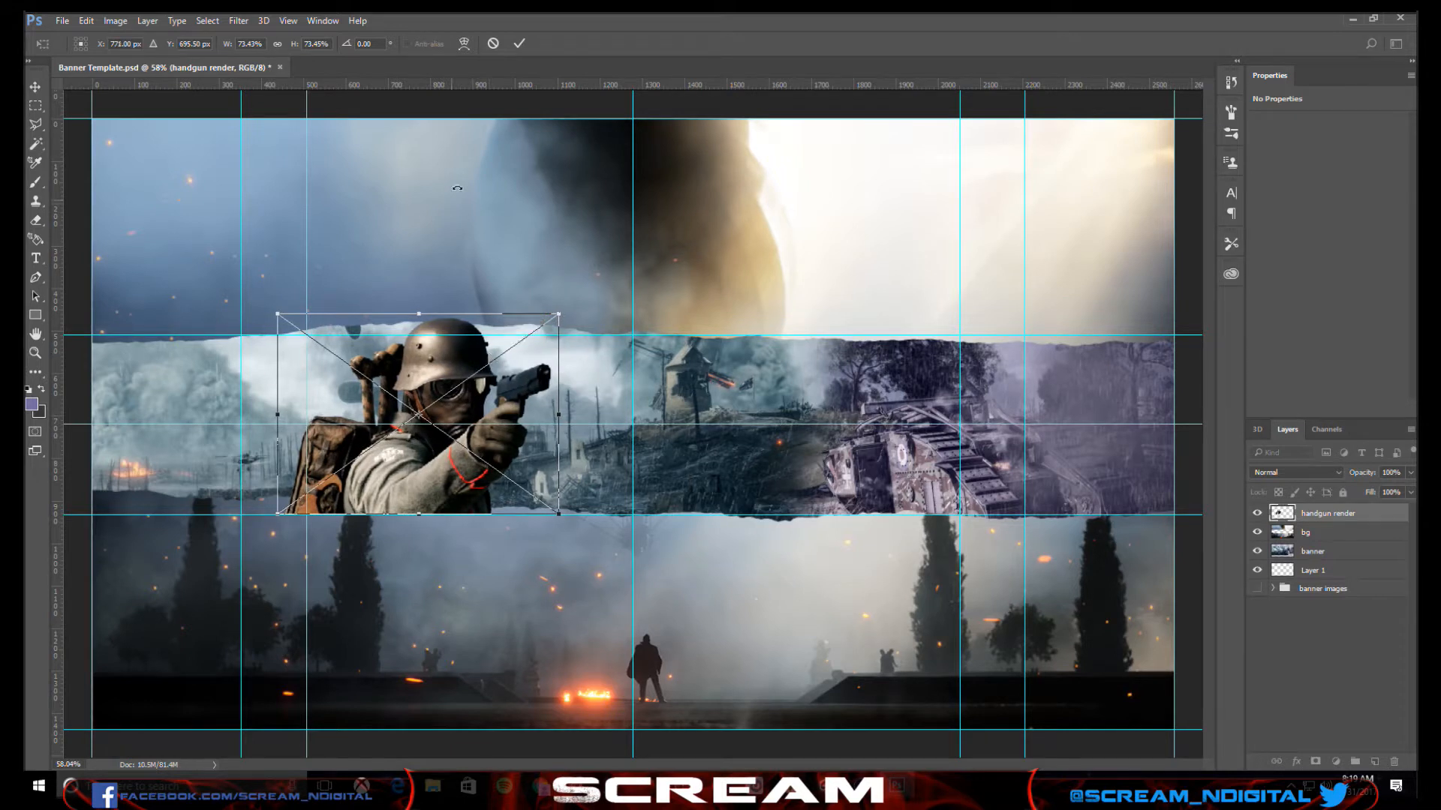
left_click(517, 44)
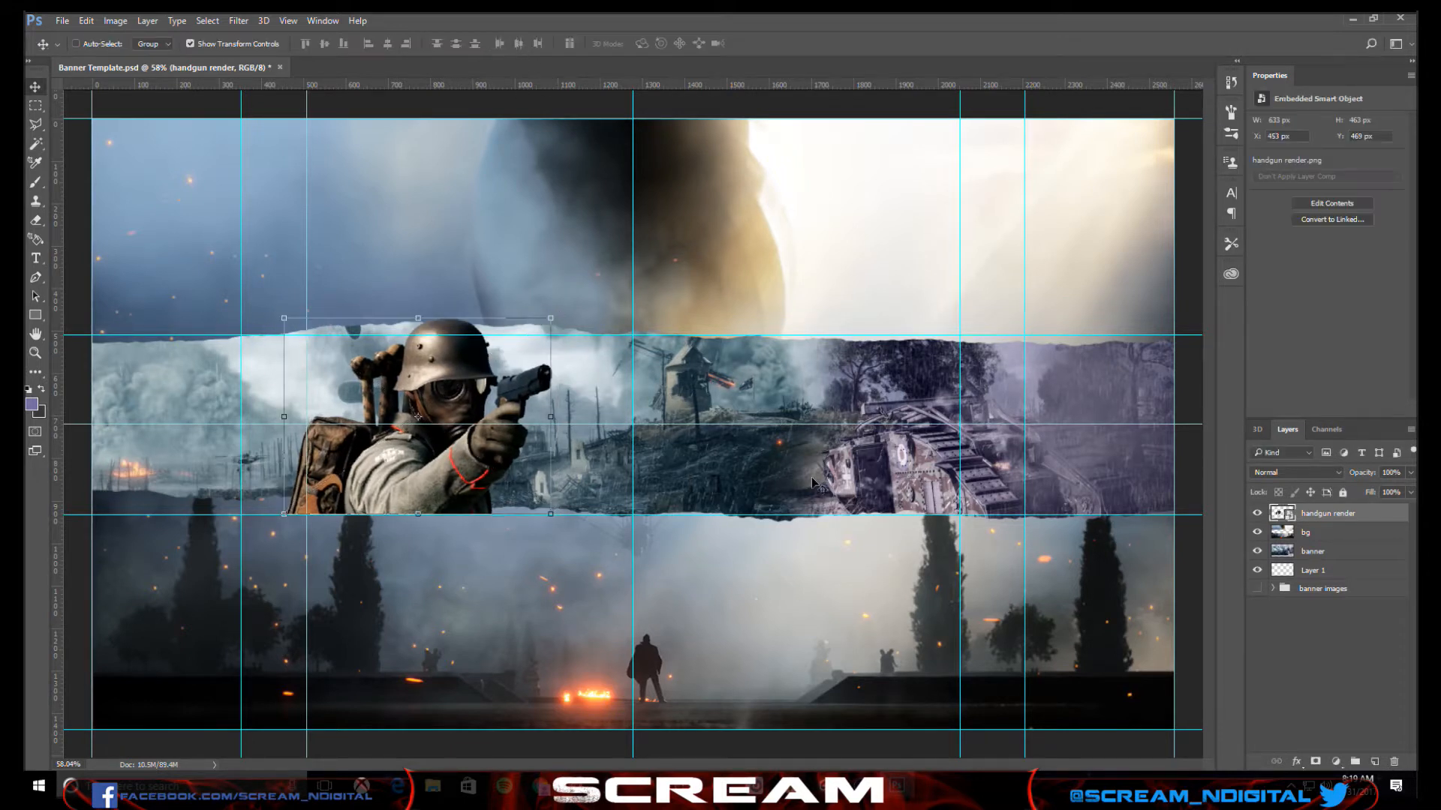
- Move the handgun render layer beneath bg, shrink the soldier to about 70%, and lower him so his helmet fits inside the gap
left_click_drag(1338, 515, 1333, 538)
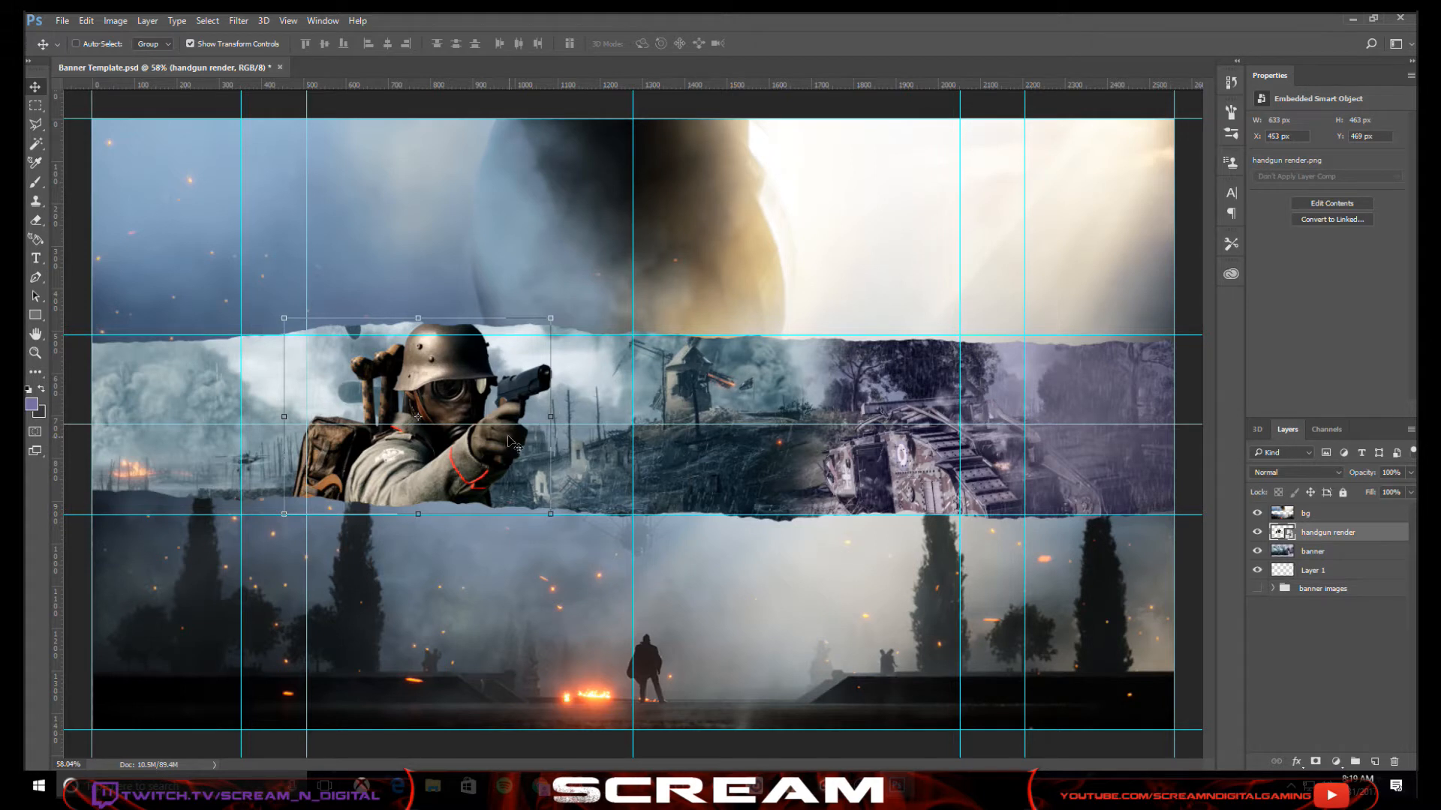
left_click_drag(551, 316, 548, 319)
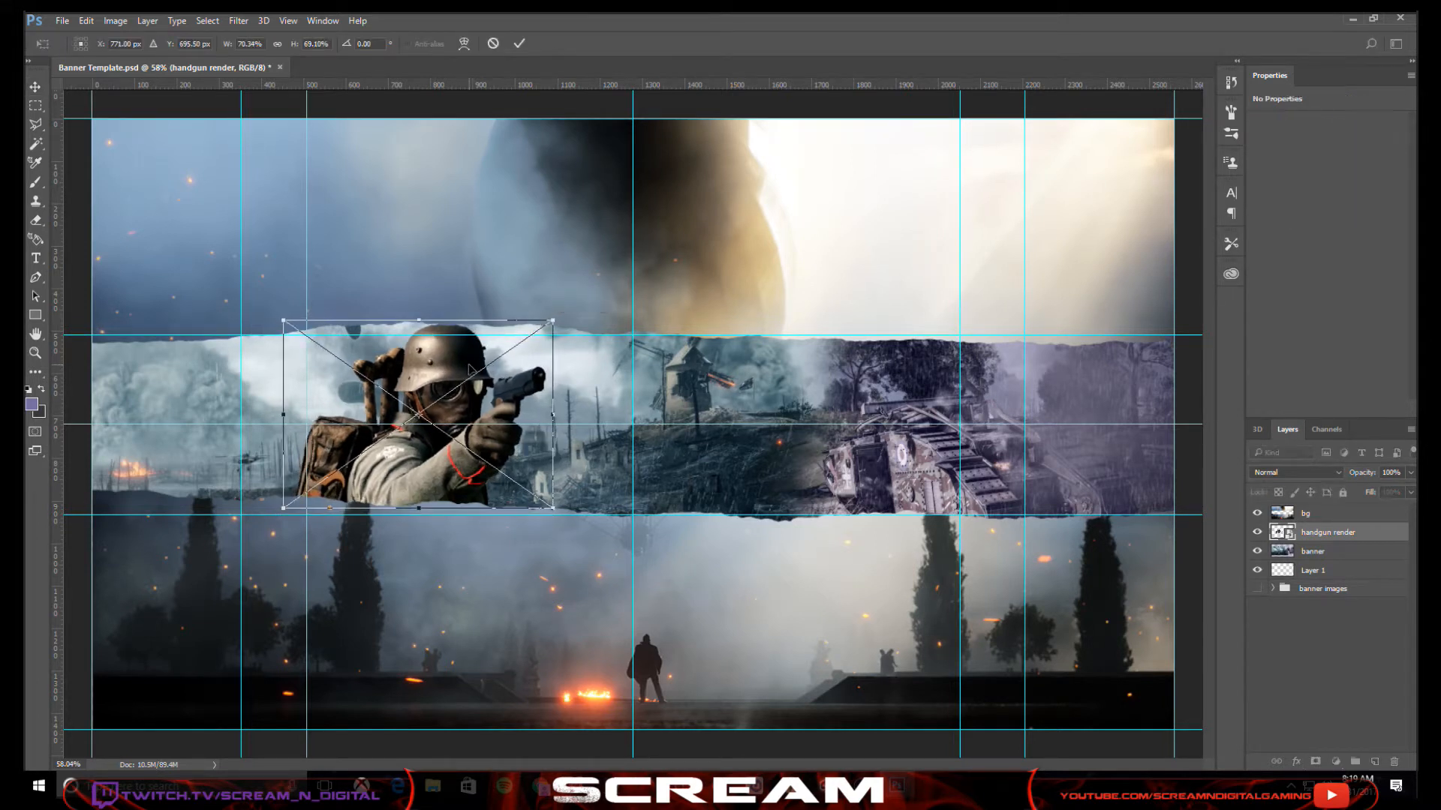
left_click_drag(465, 369, 457, 379)
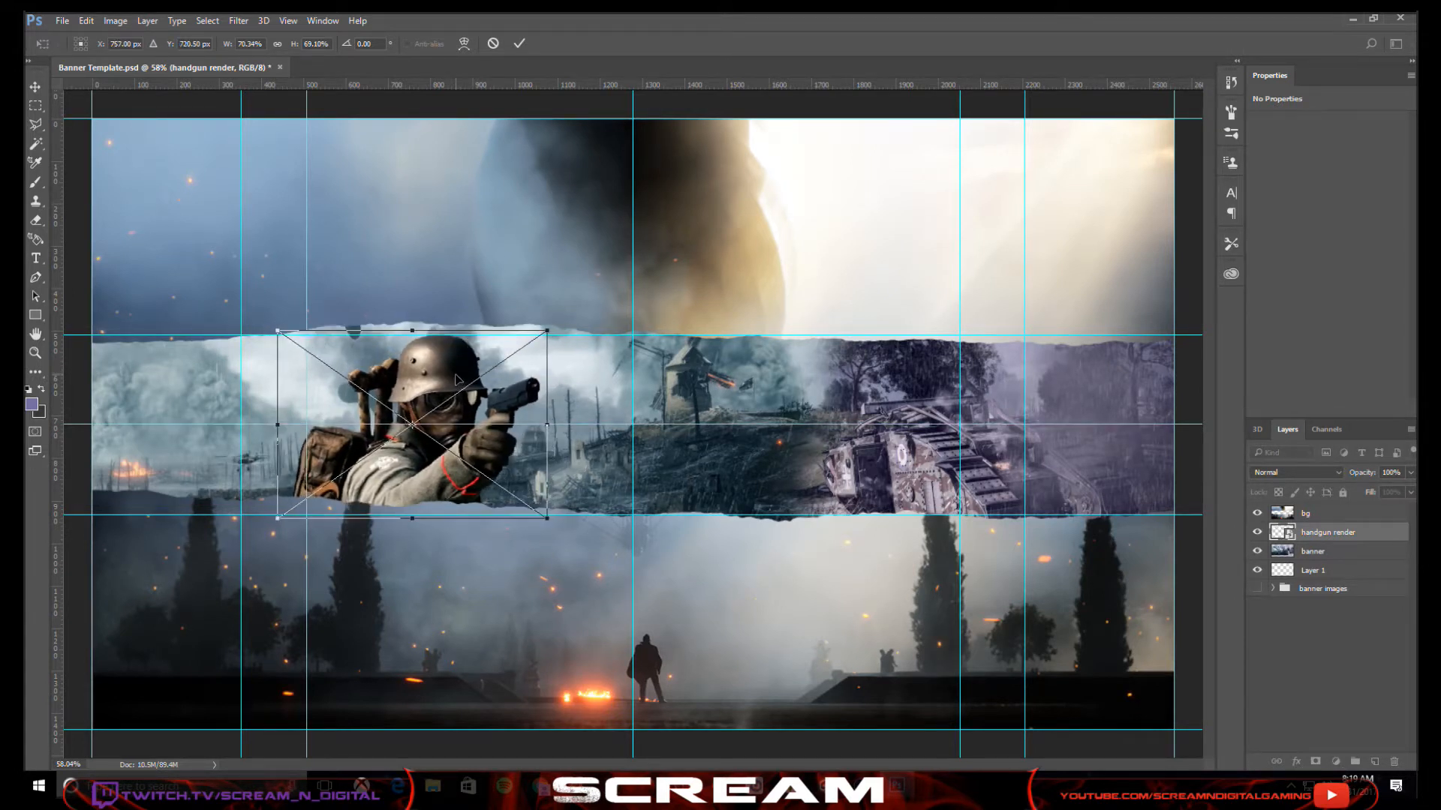
left_click(518, 43)
left_click(1318, 681)
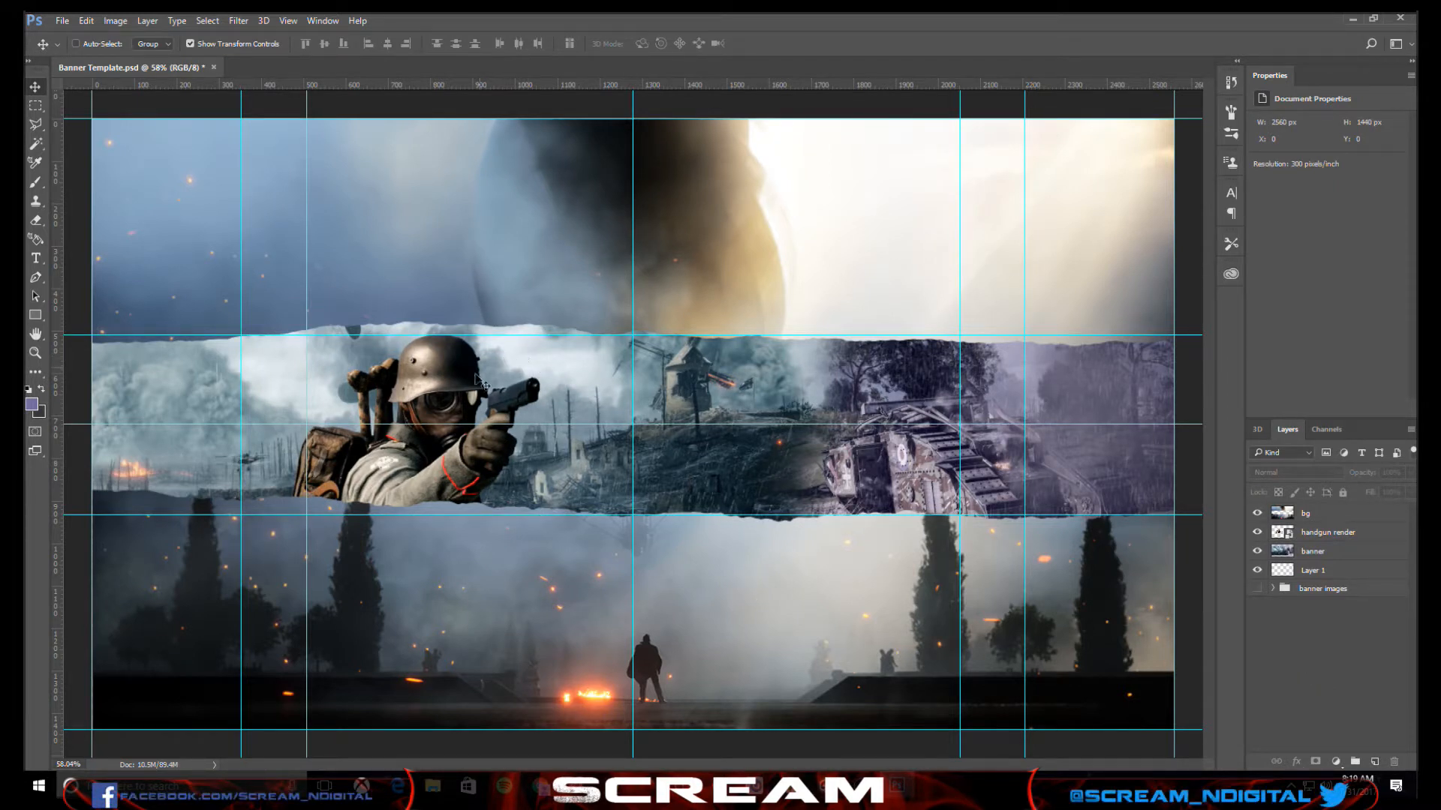
left_click(1321, 534)
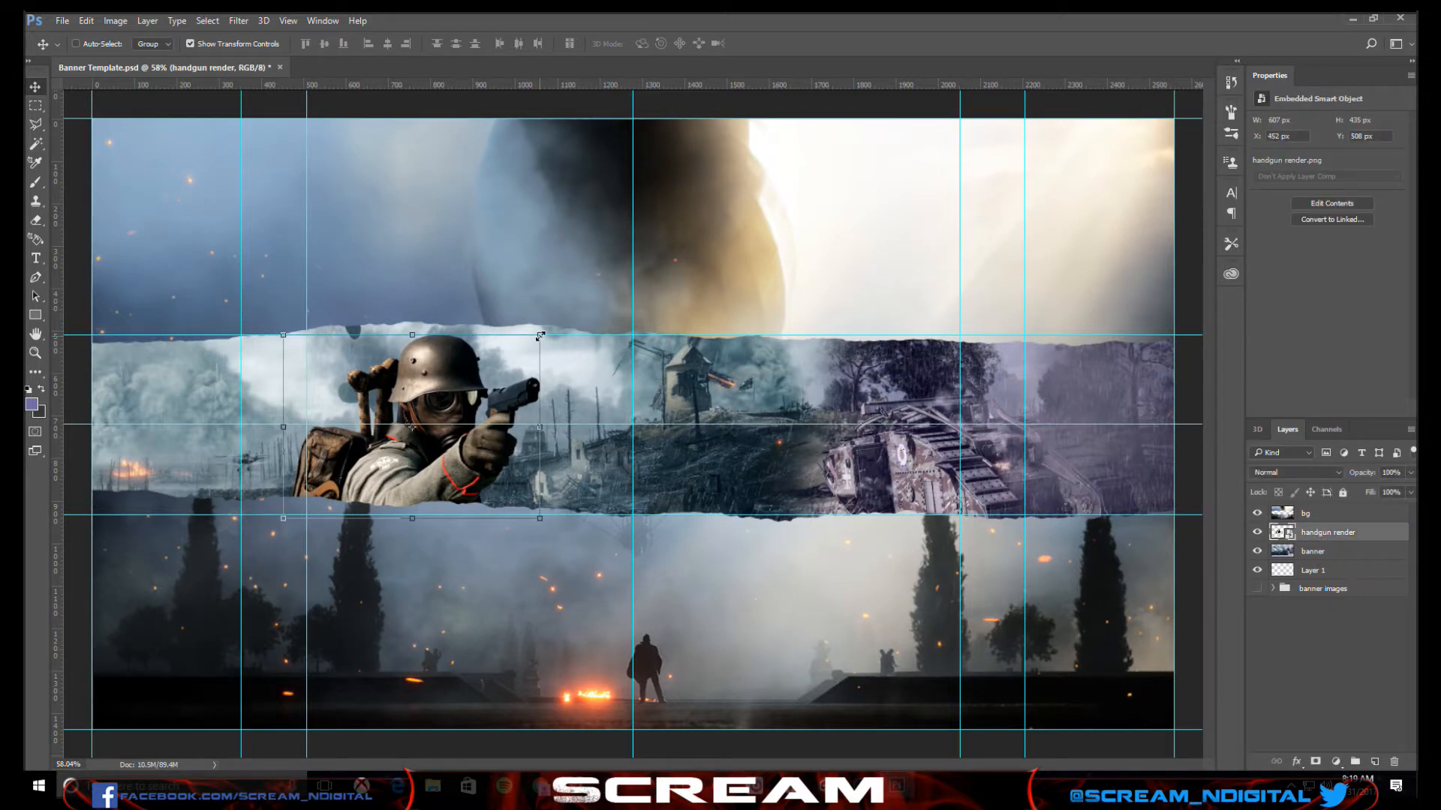
left_click_drag(553, 328, 562, 349)
left_click(494, 43)
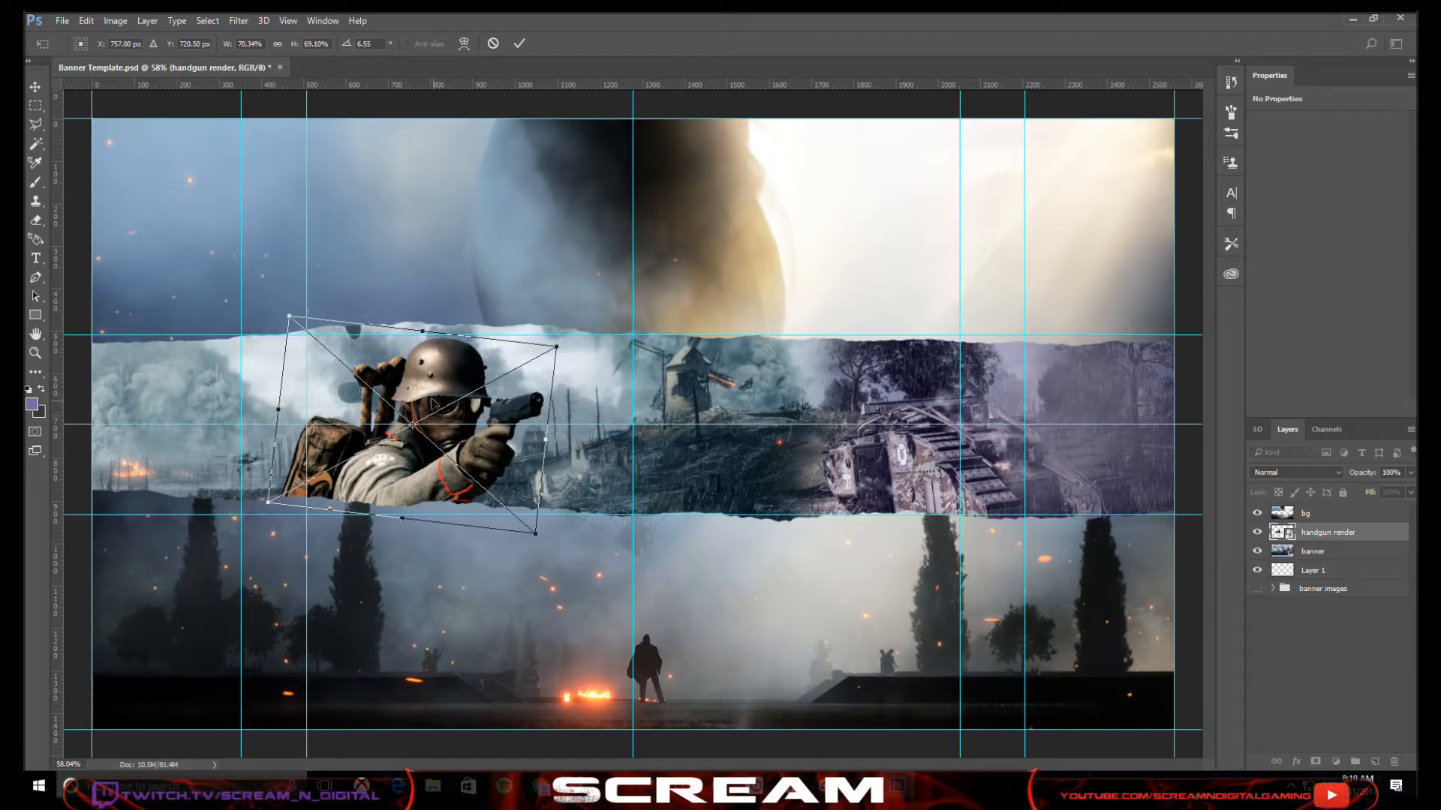
mouse_move(433, 403)
left_mouse_down()
mouse_move(417, 403)
mouse_move(425, 391)
left_mouse_up()
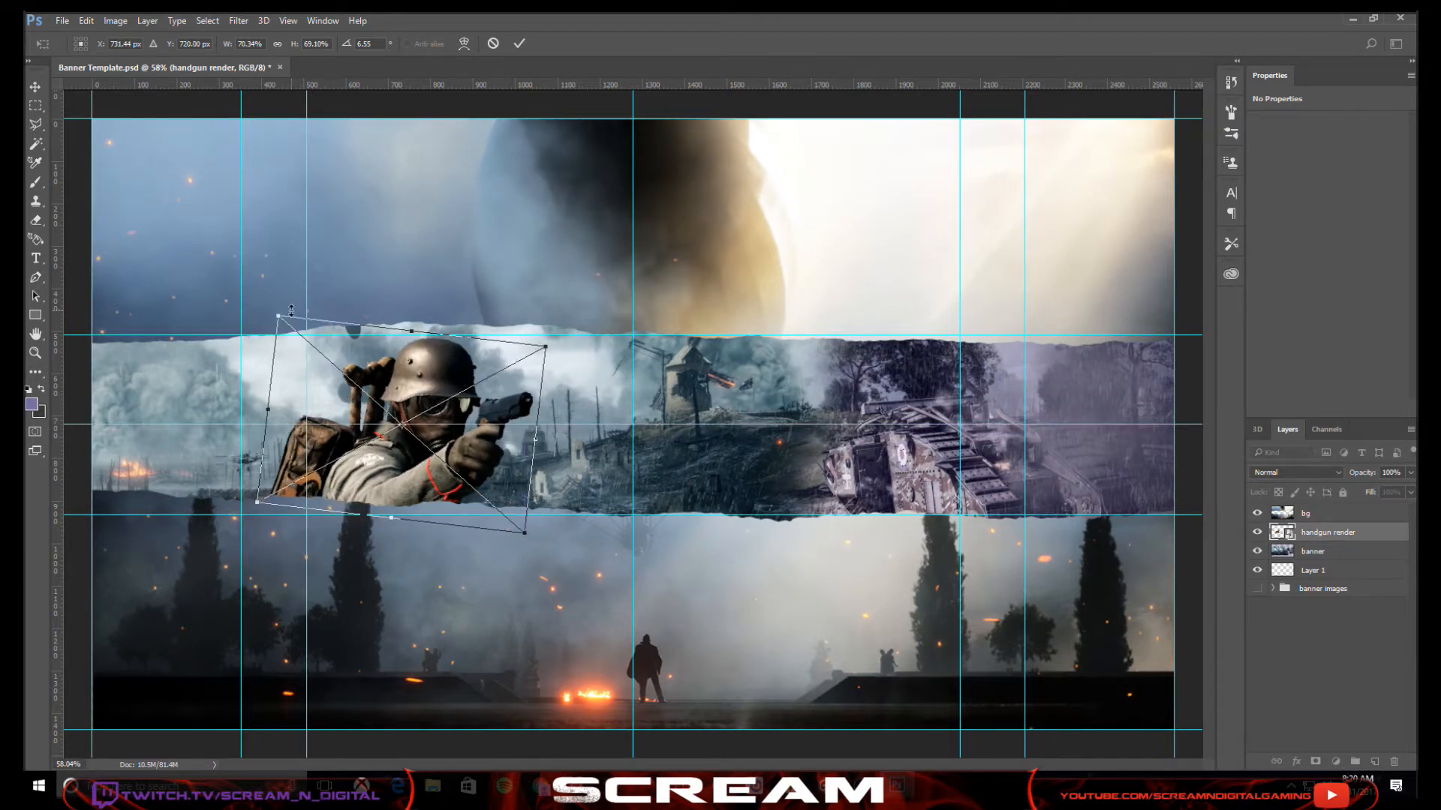
left_click_drag(279, 317, 272, 305)
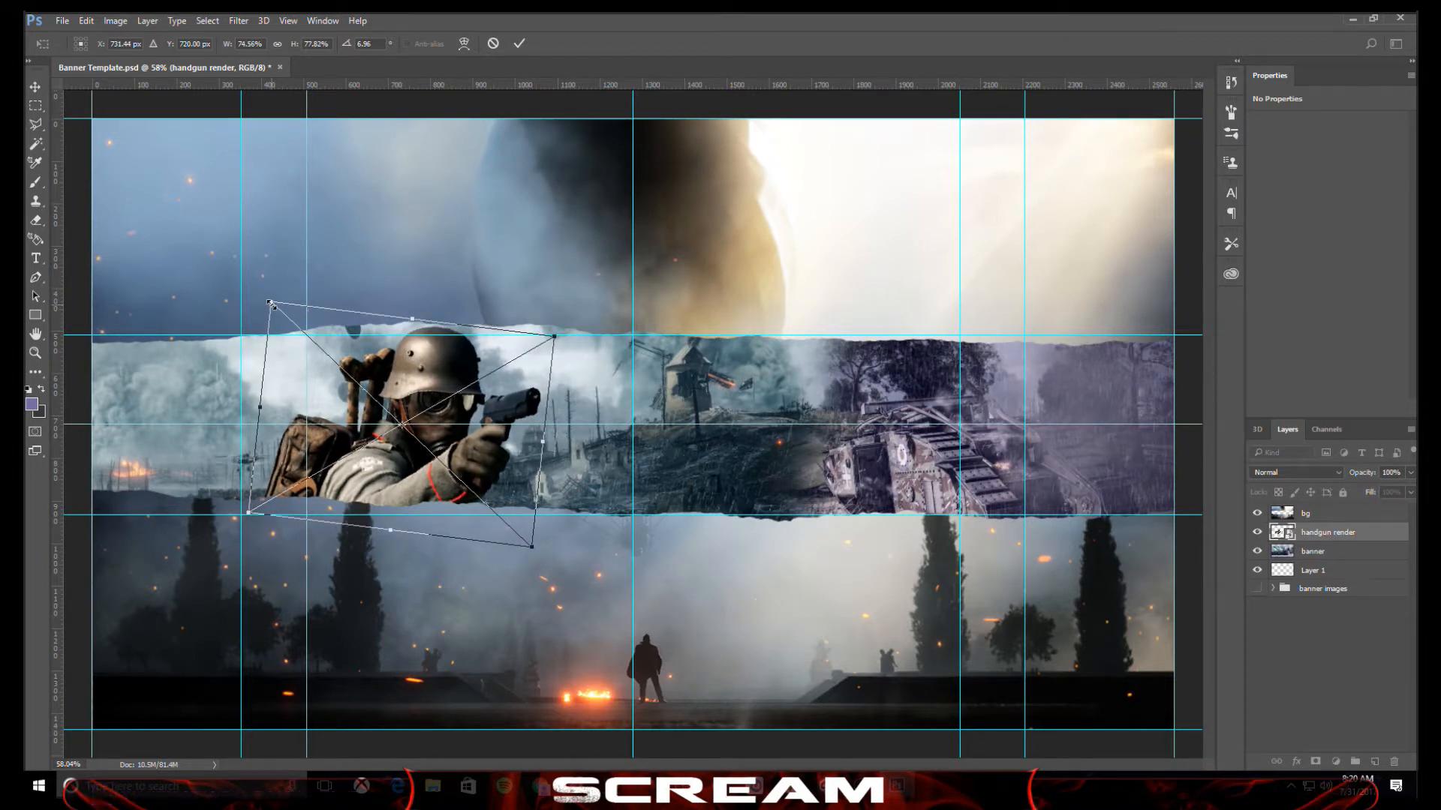
left_click(494, 44)
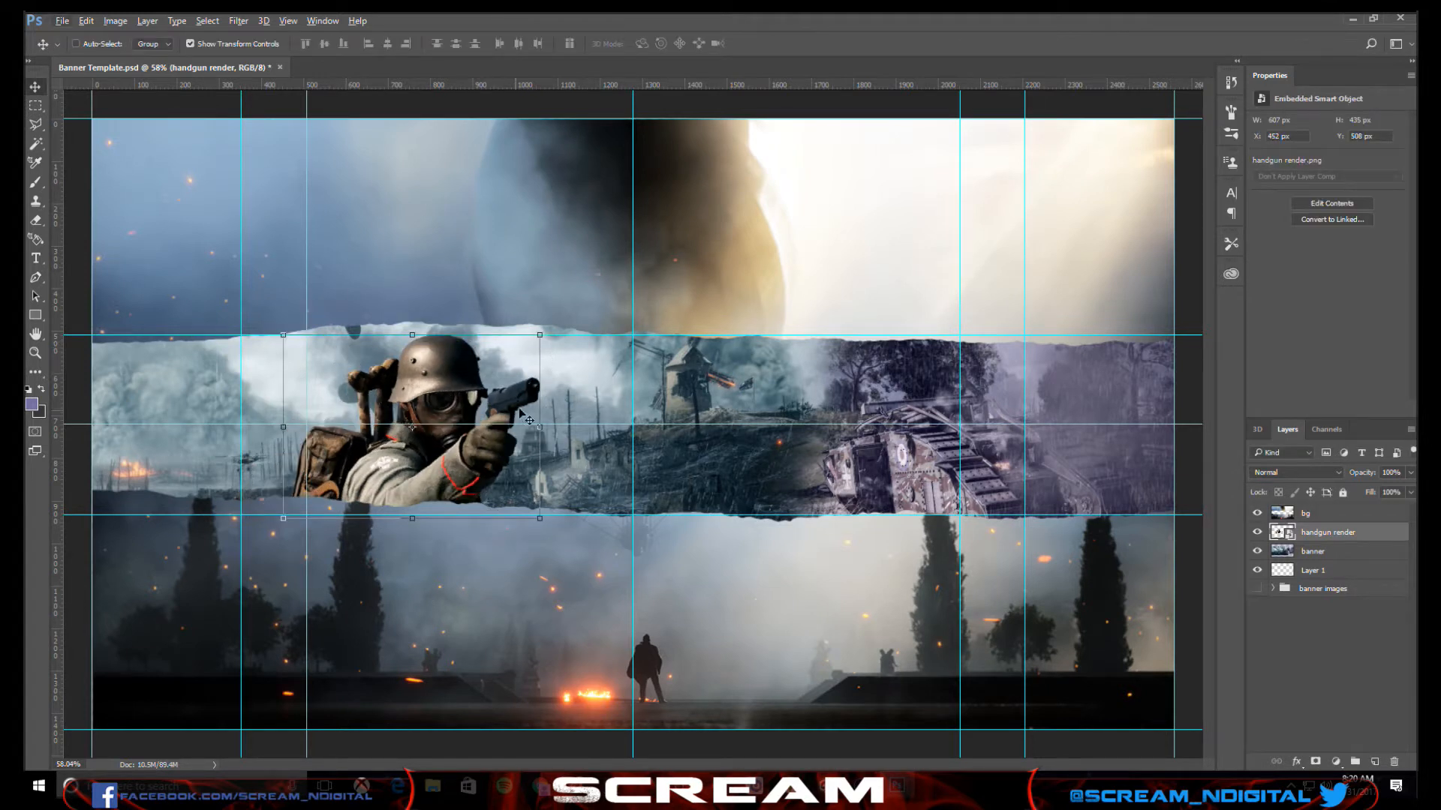
- Rotate the soldier about 6.8° clockwise, enlarge him to about 77%, and shift him slightly toward the banner's centre within the gap
key("ctrl+t")
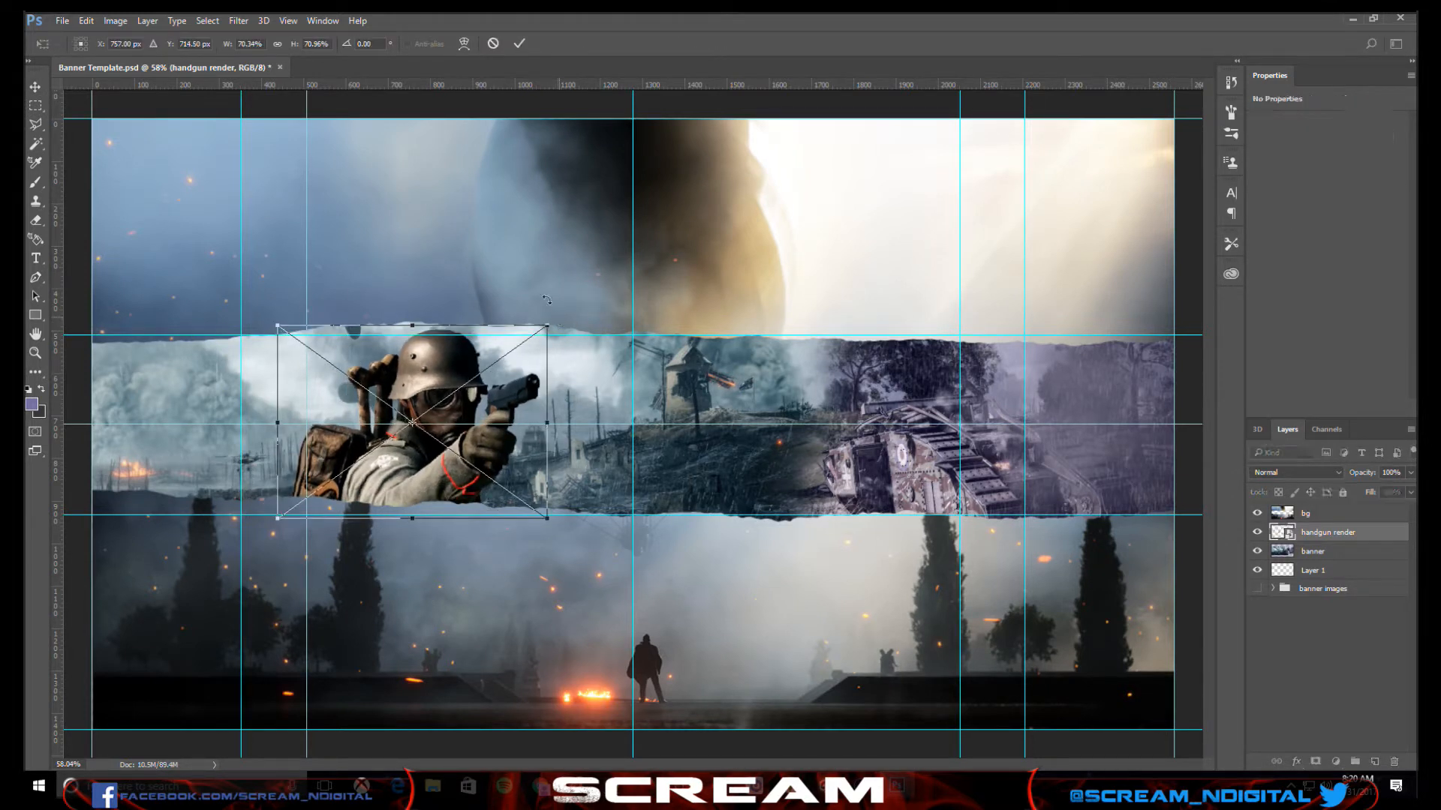
left_click_drag(555, 329, 565, 344)
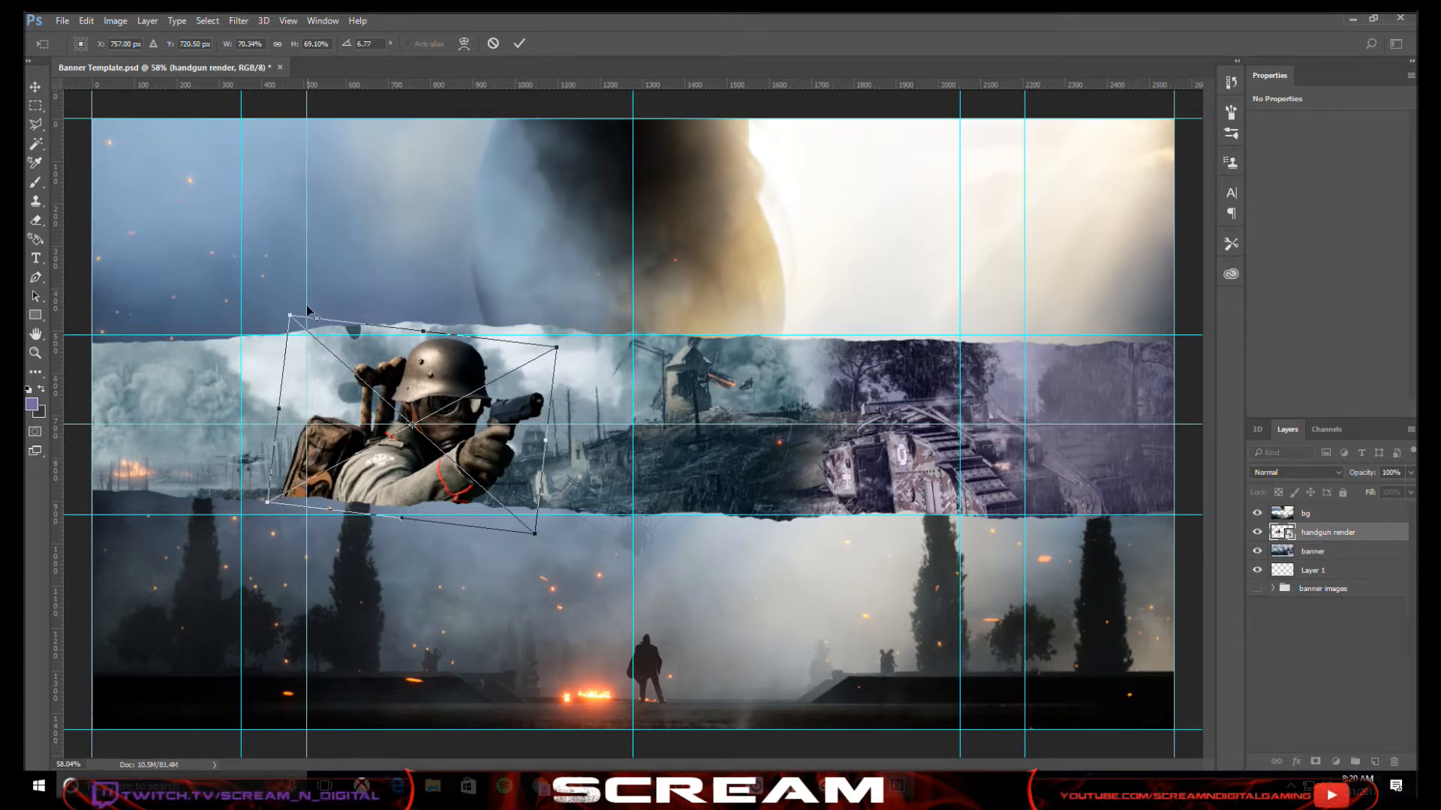
left_click_drag(290, 314, 285, 292)
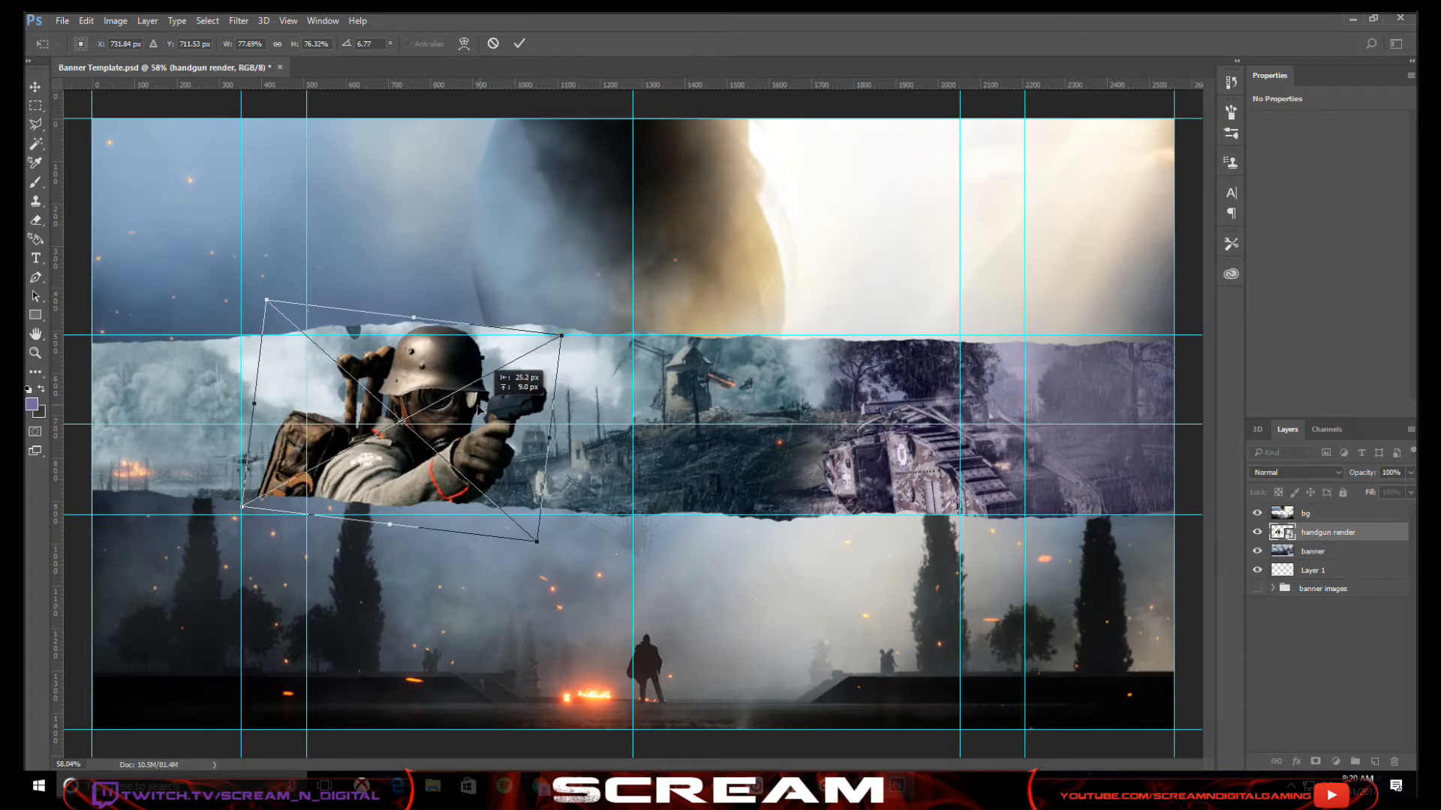
left_click_drag(479, 409, 466, 409)
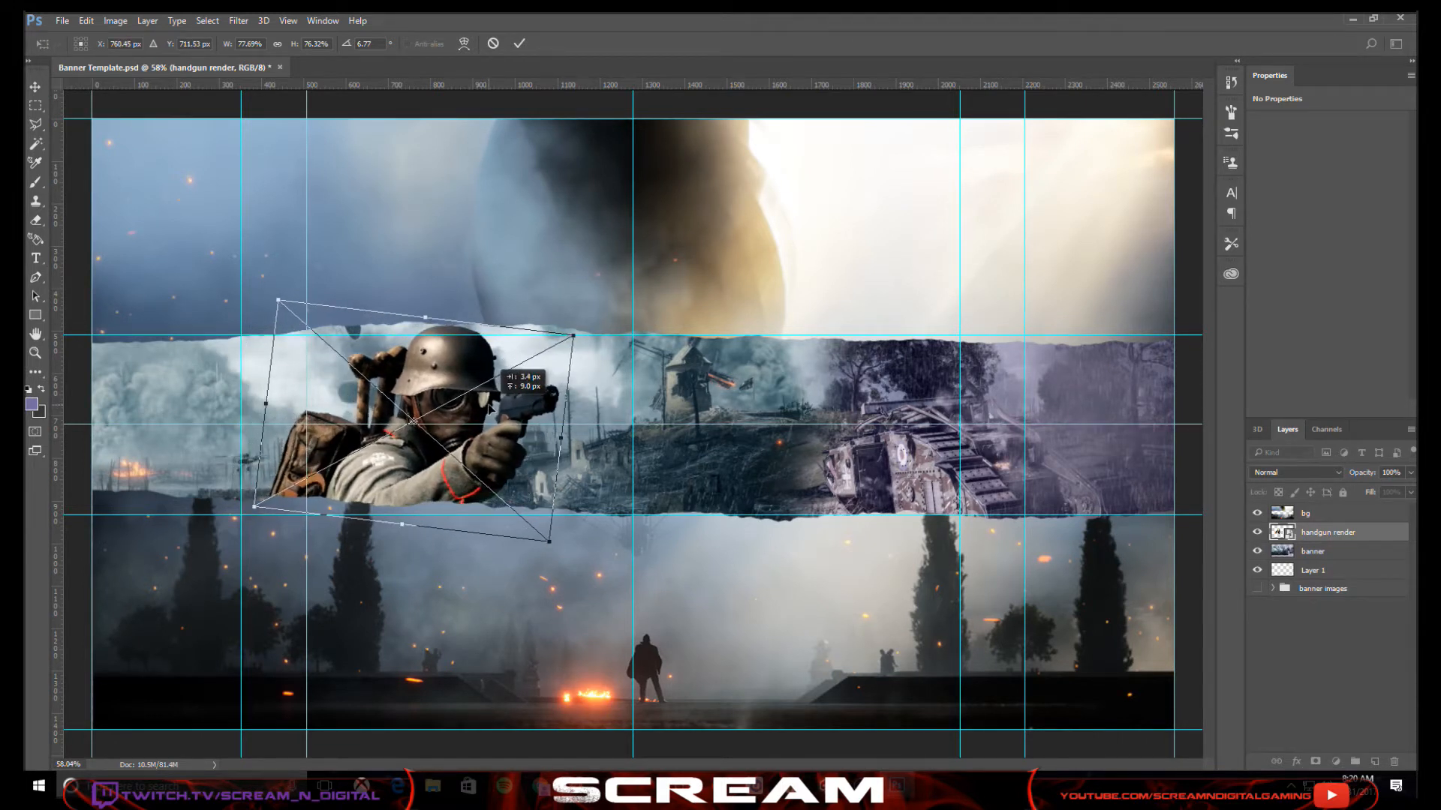
left_click_drag(475, 397, 508, 410)
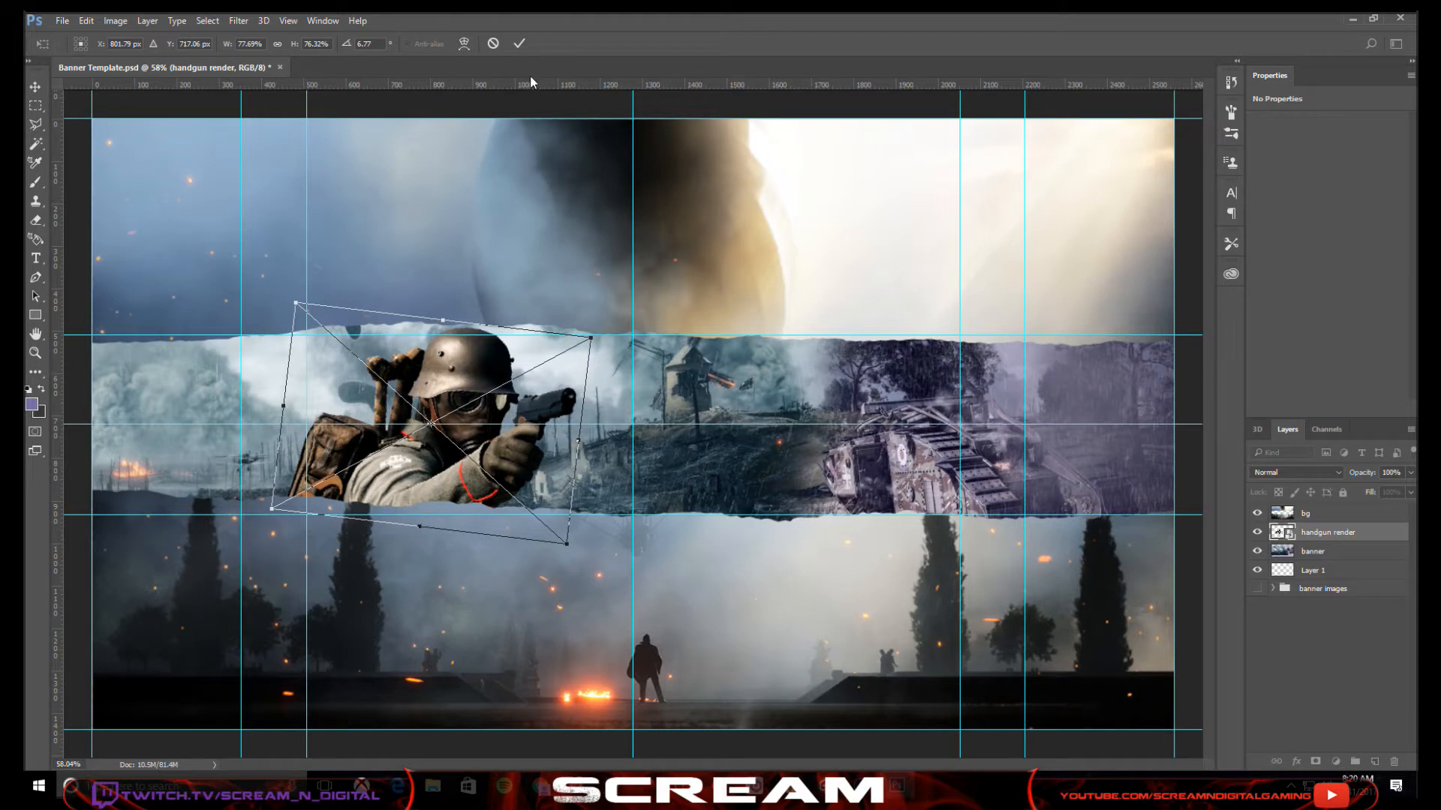
left_click(520, 44)
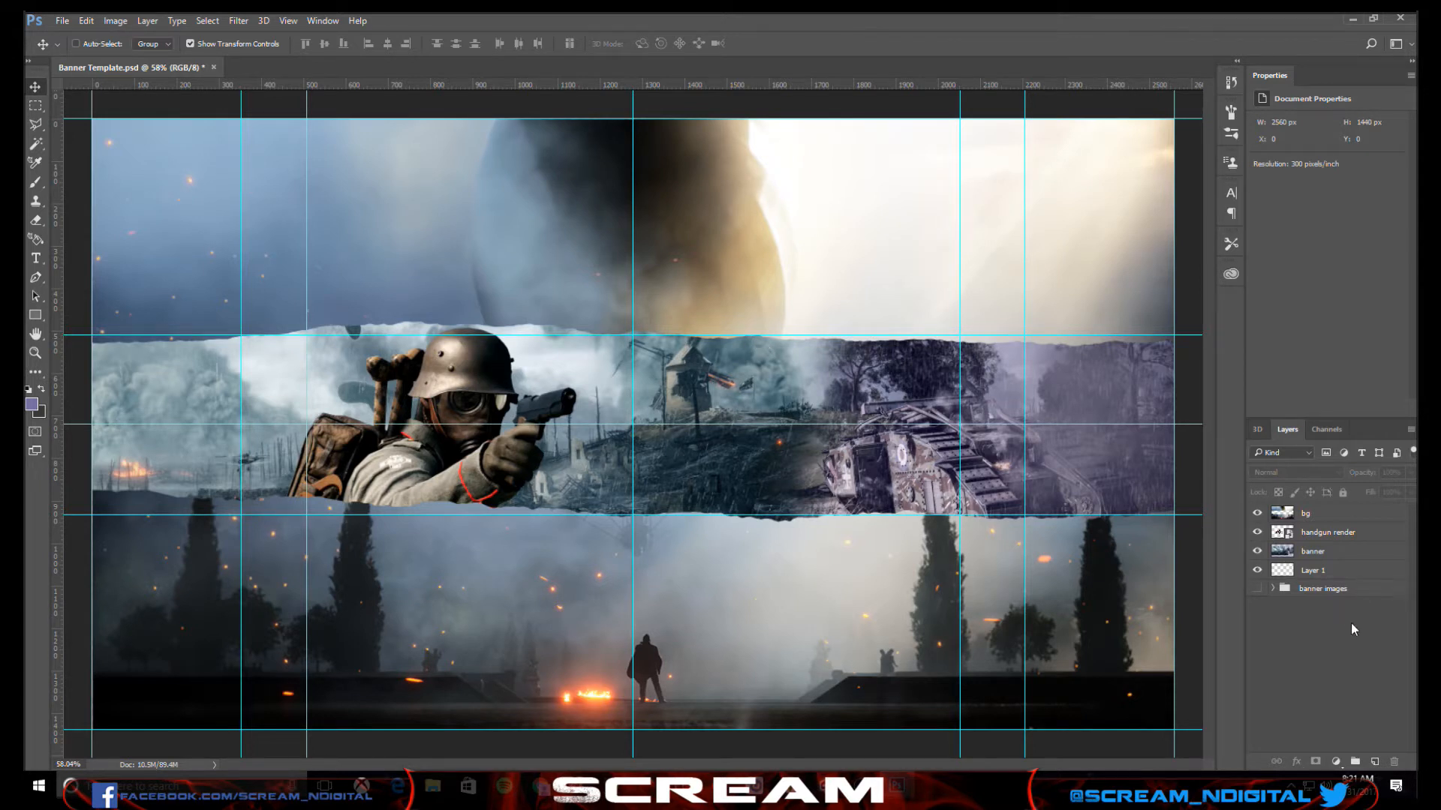
- Create a new empty layer between the handgun render and banner layers
key("ctrl+shift+alt+n")
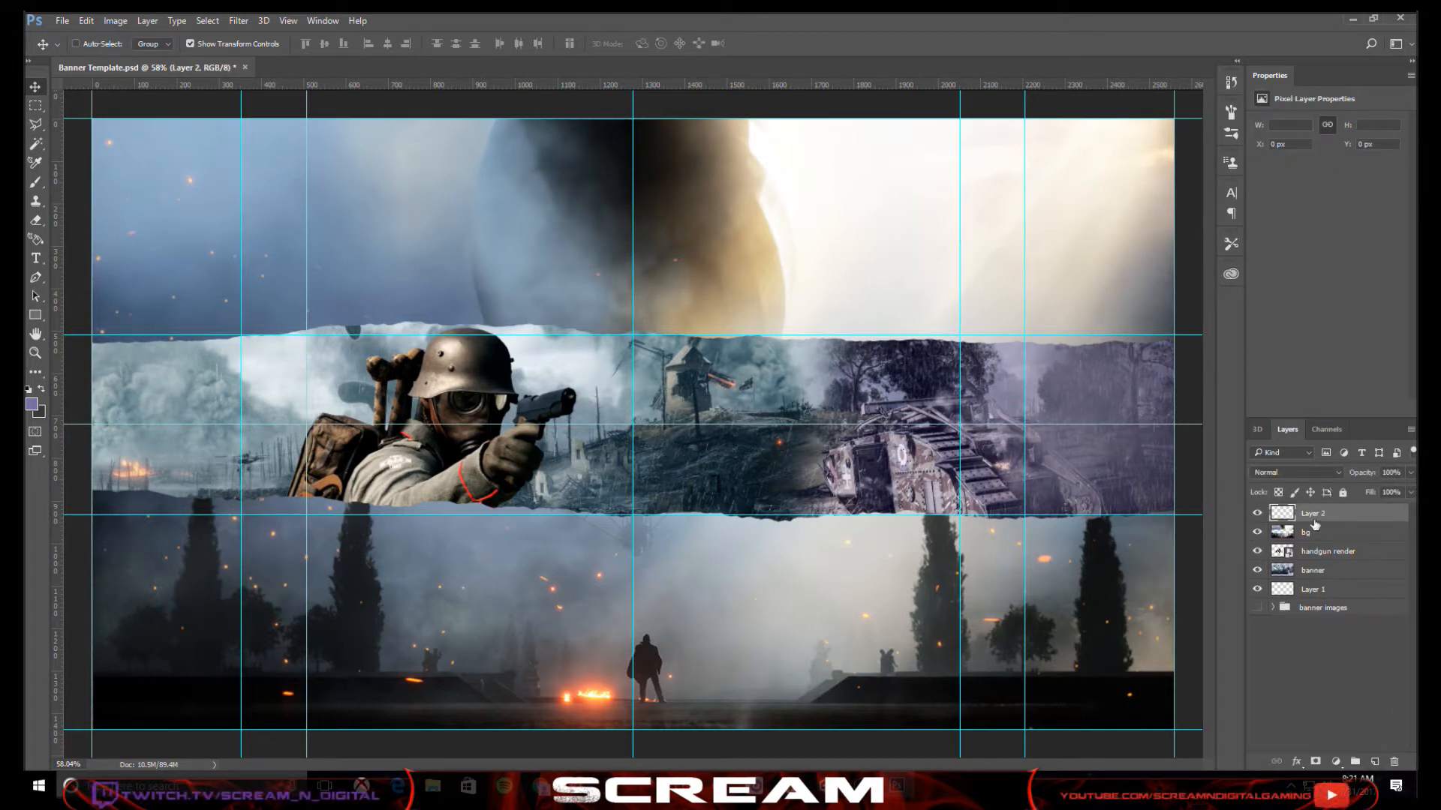
left_click_drag(1314, 524, 1319, 562)
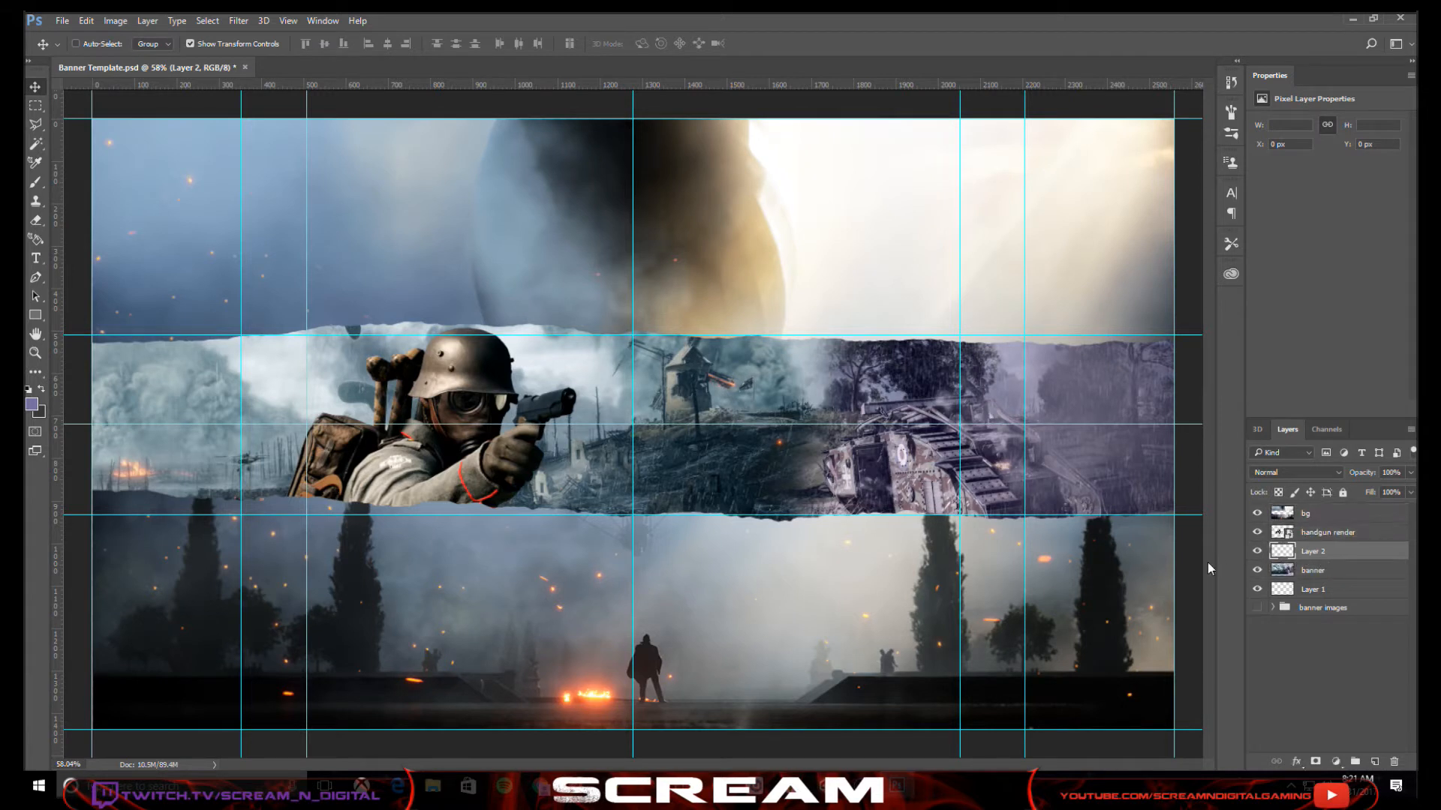
- Set the Type tool's font to Algerian
left_click(36, 258)
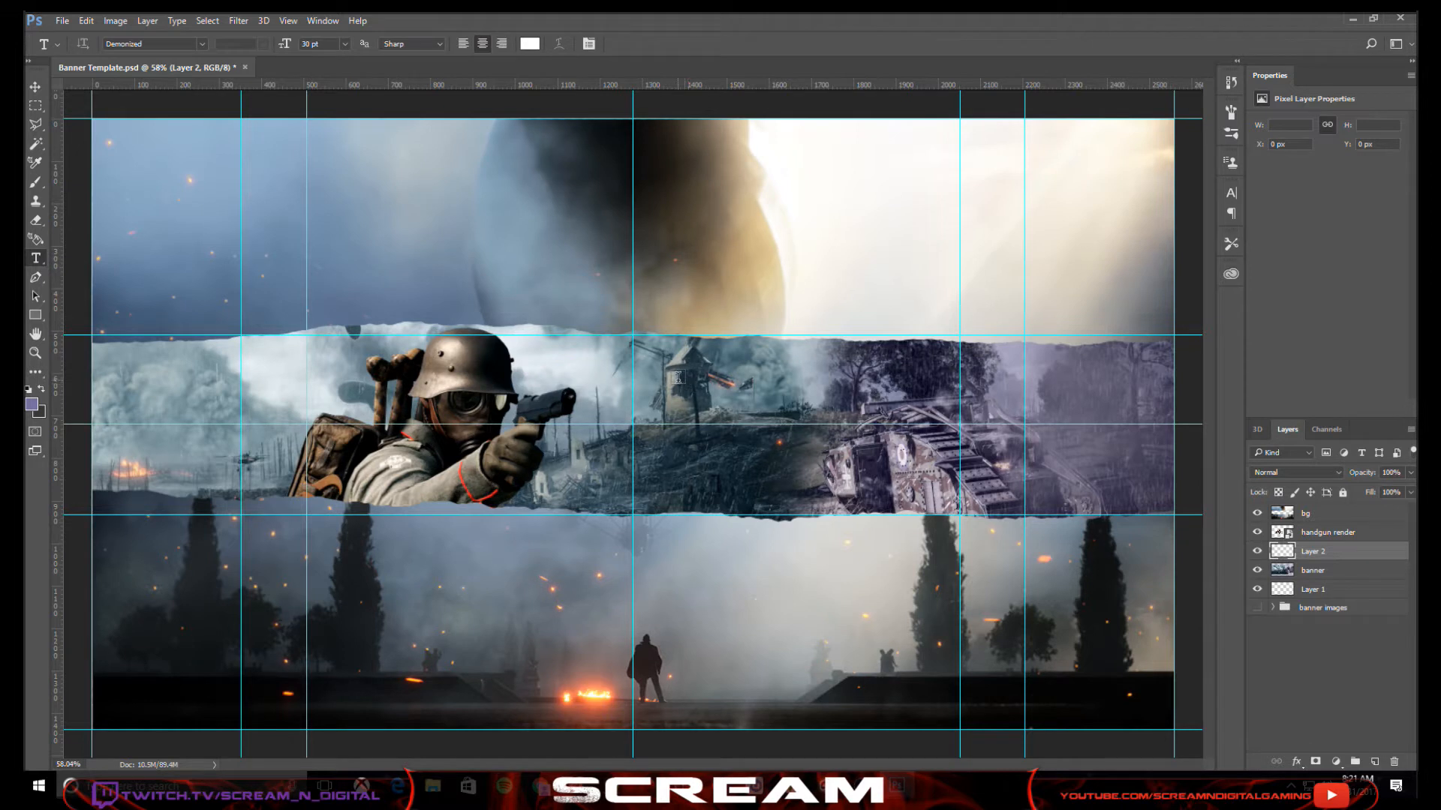
left_click(202, 43)
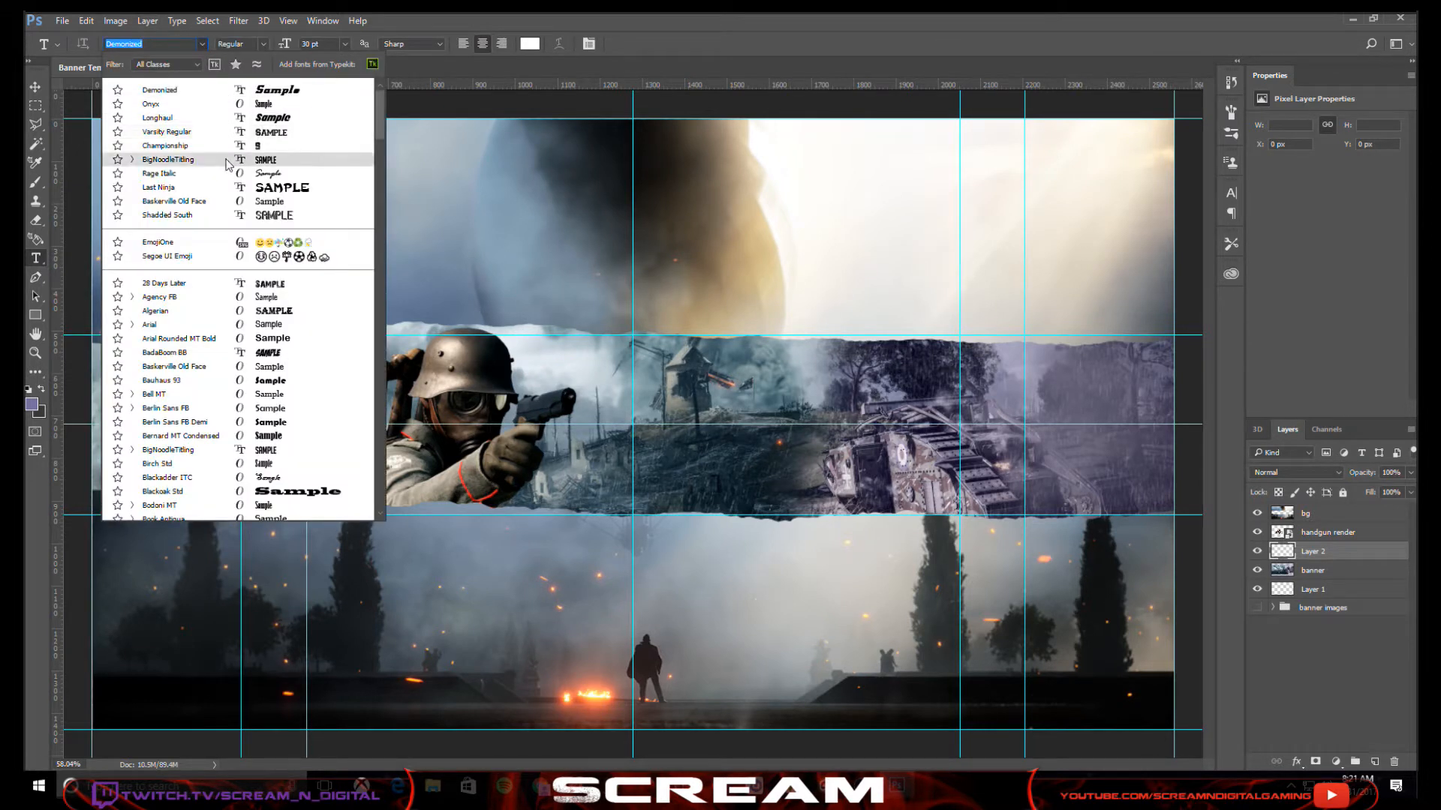
left_click(276, 312)
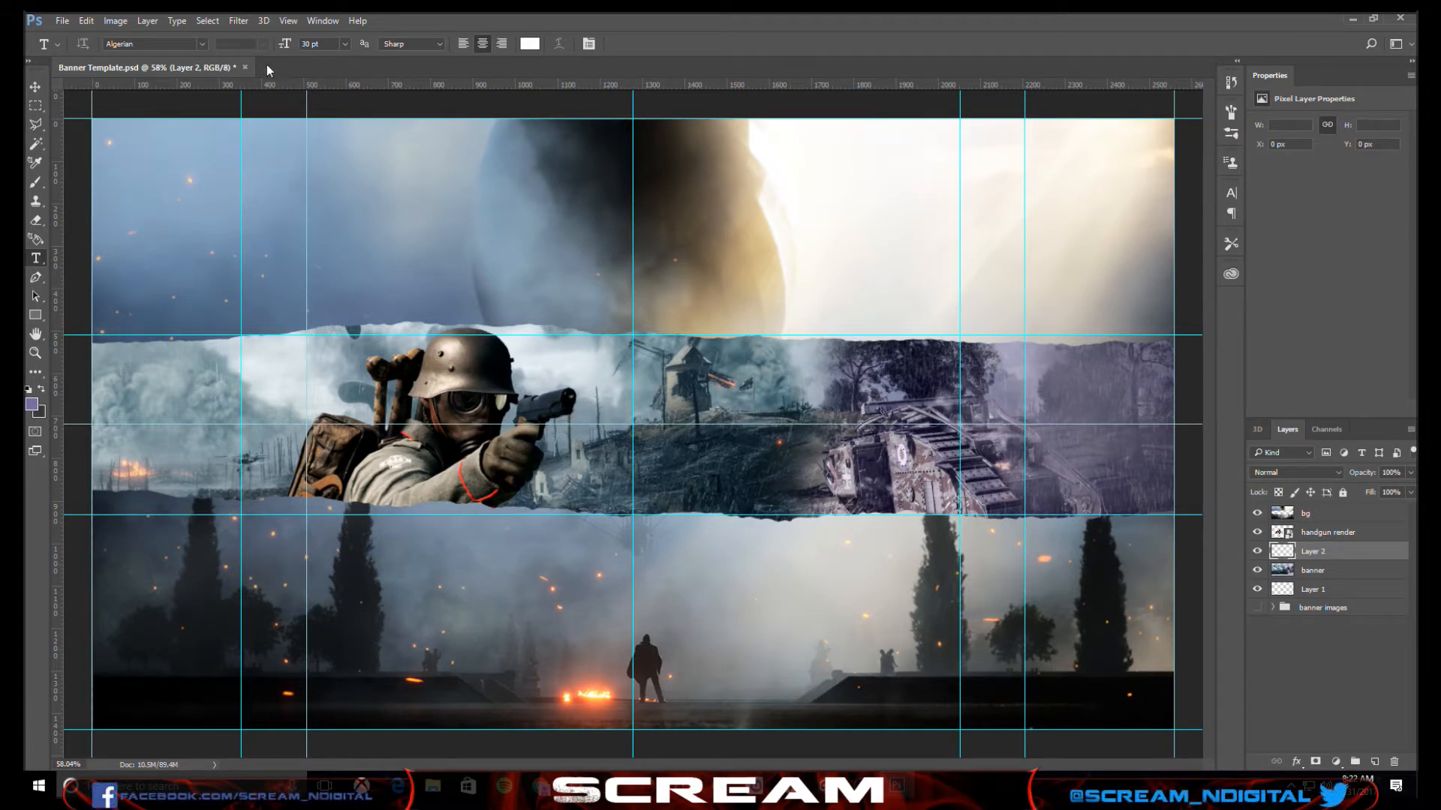
- Browse the font list and set the Type tool's font to Copperplate Gothic Bold
left_click(200, 42)
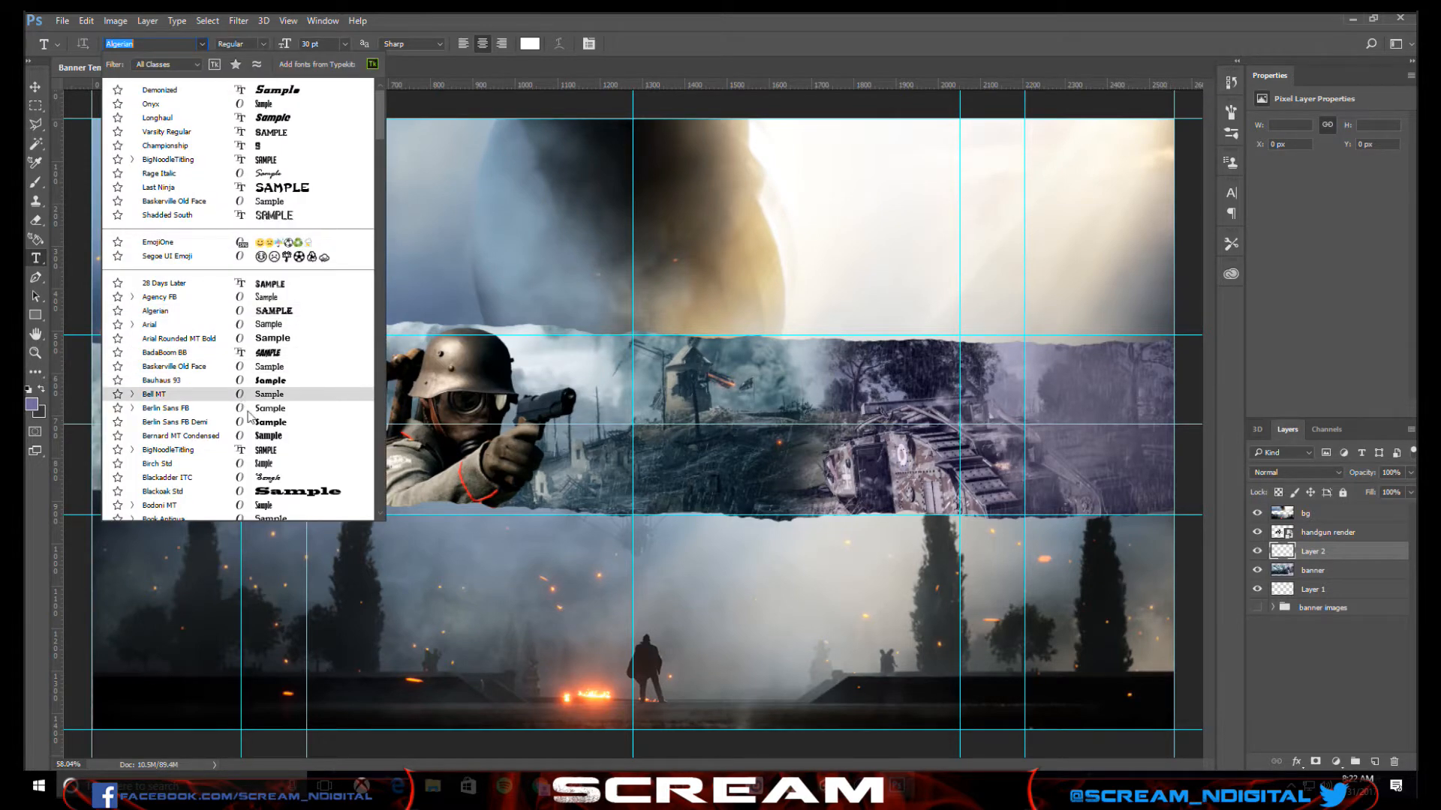
scroll(261, 436, "down", 5)
scroll(261, 437, "down", 6)
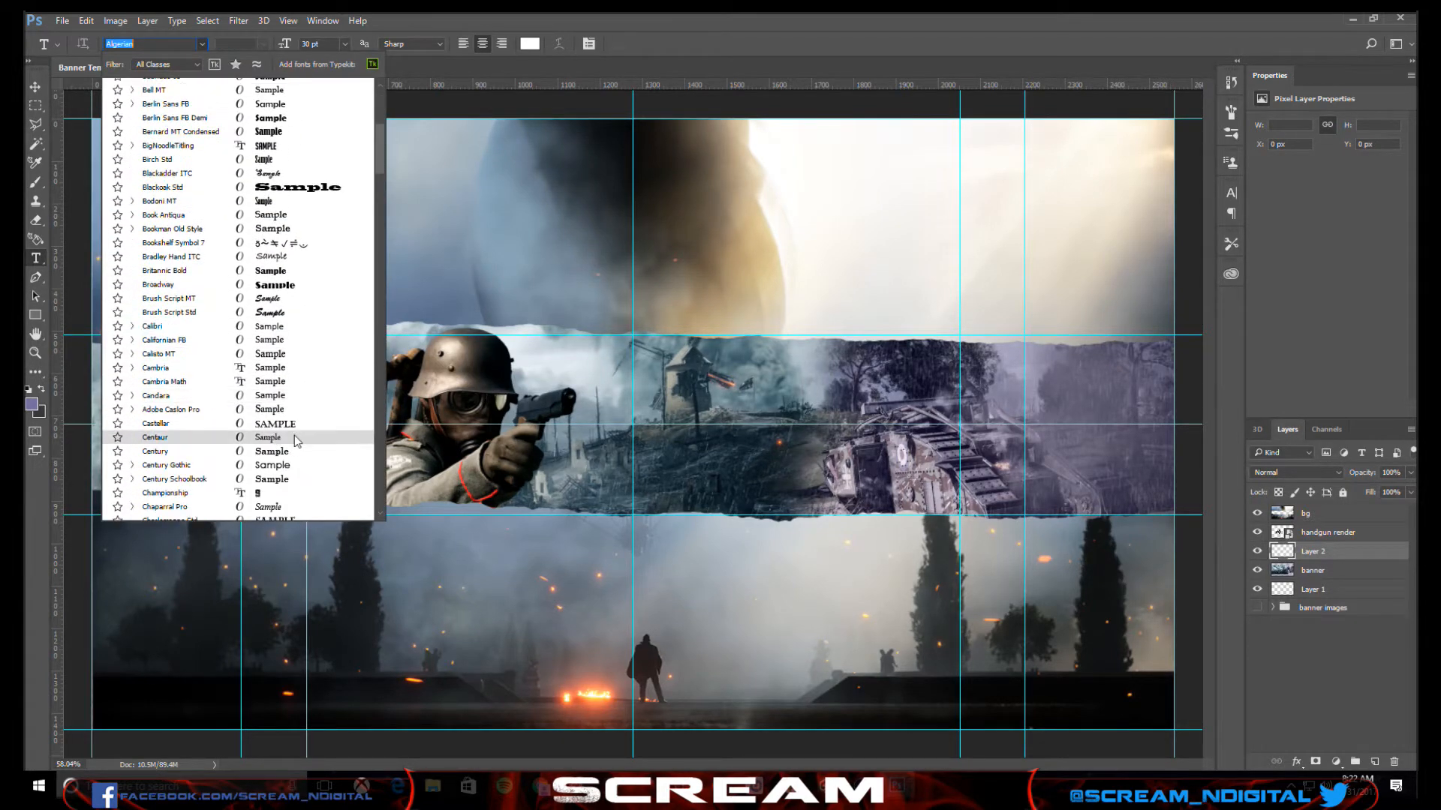
scroll(292, 443, "down", 5)
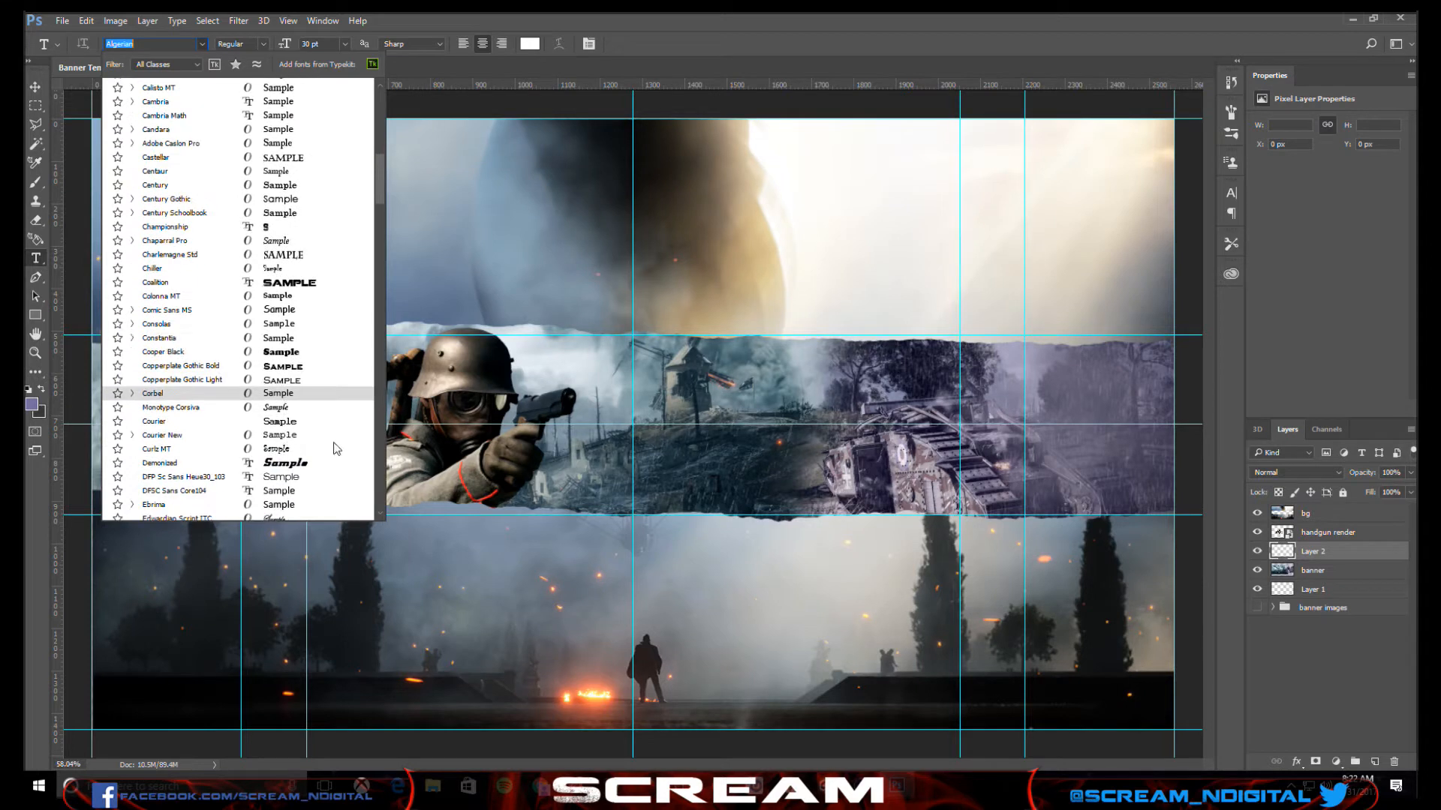
scroll(338, 448, "down", 1)
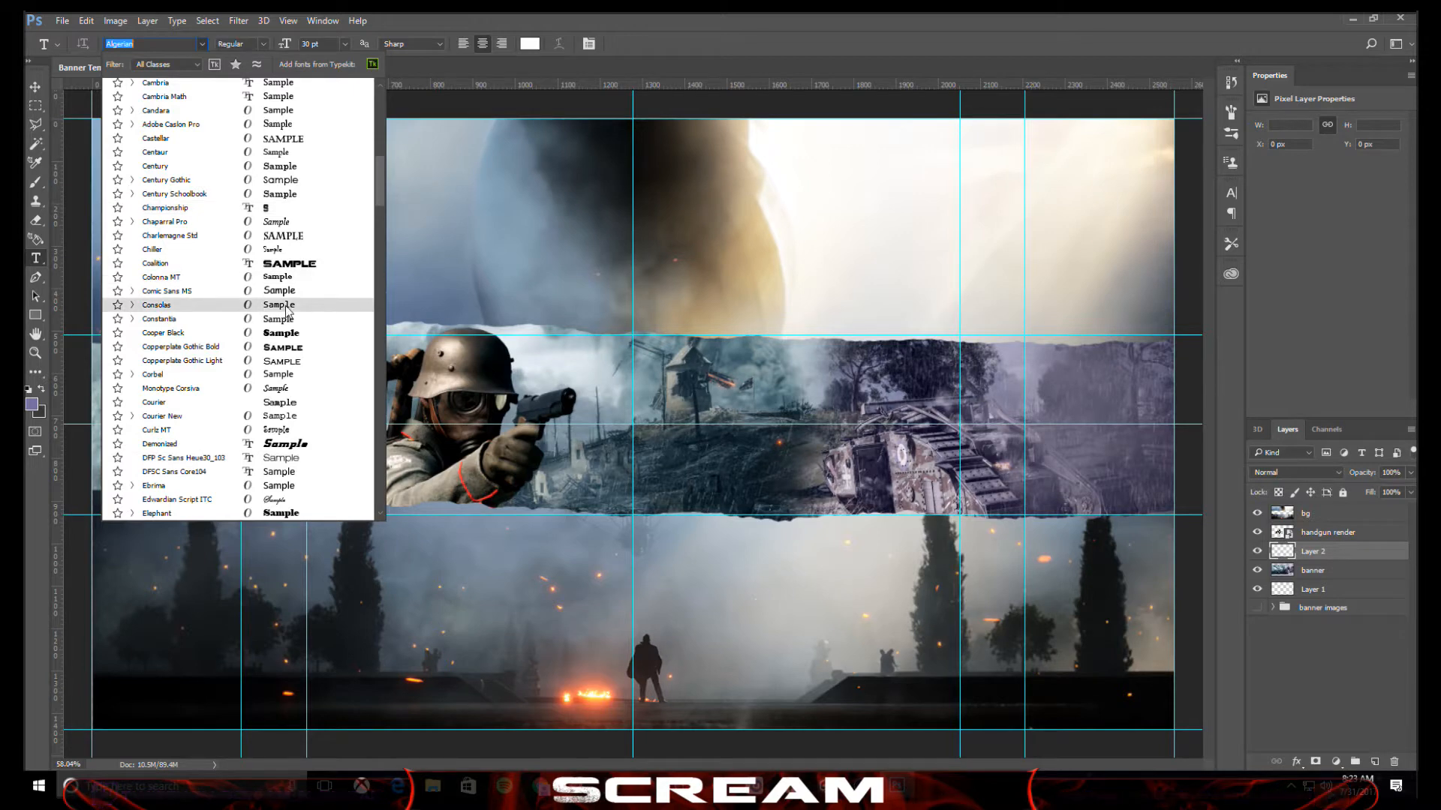
scroll(292, 323, "down", 1)
scroll(292, 330, "down", 6)
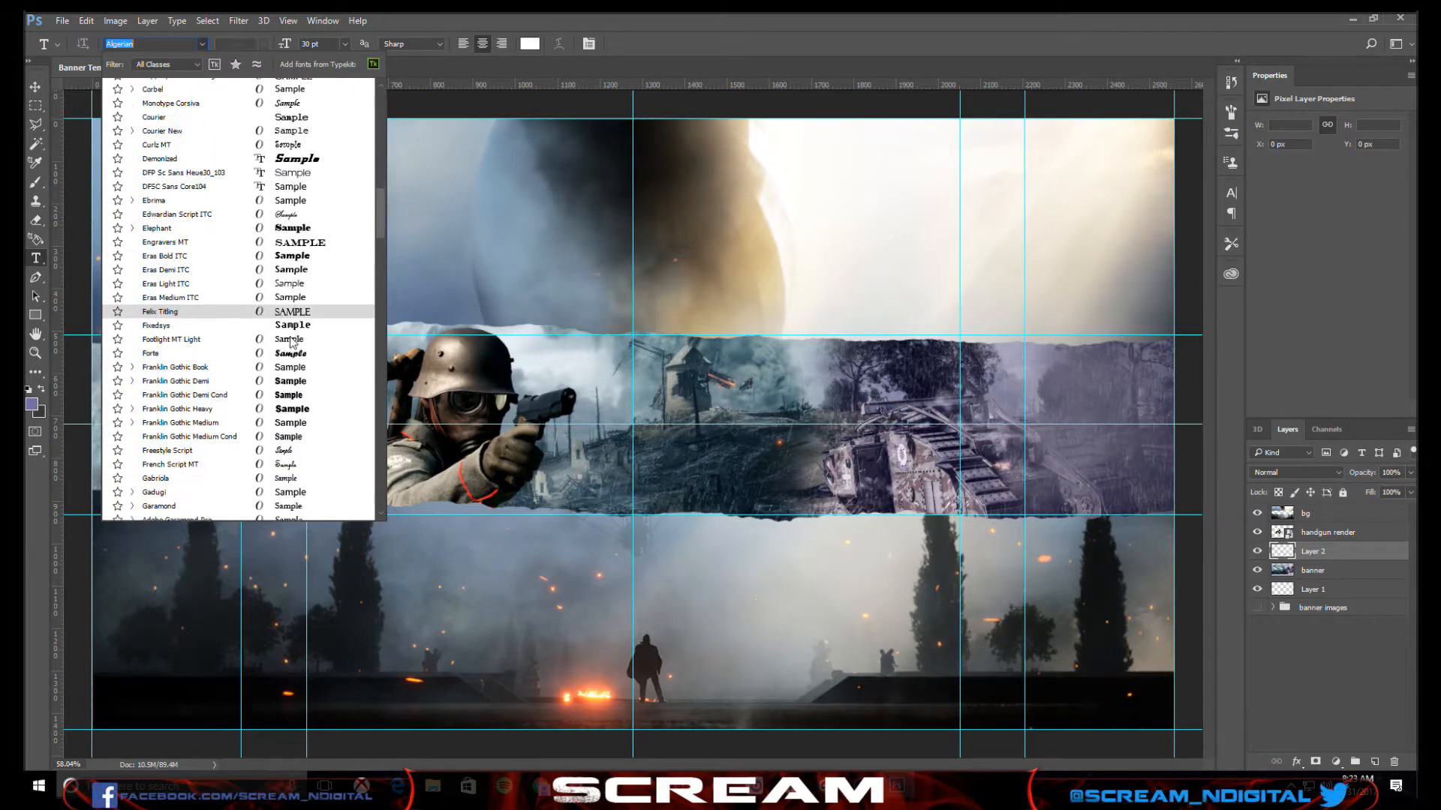
scroll(292, 344, "down", 5)
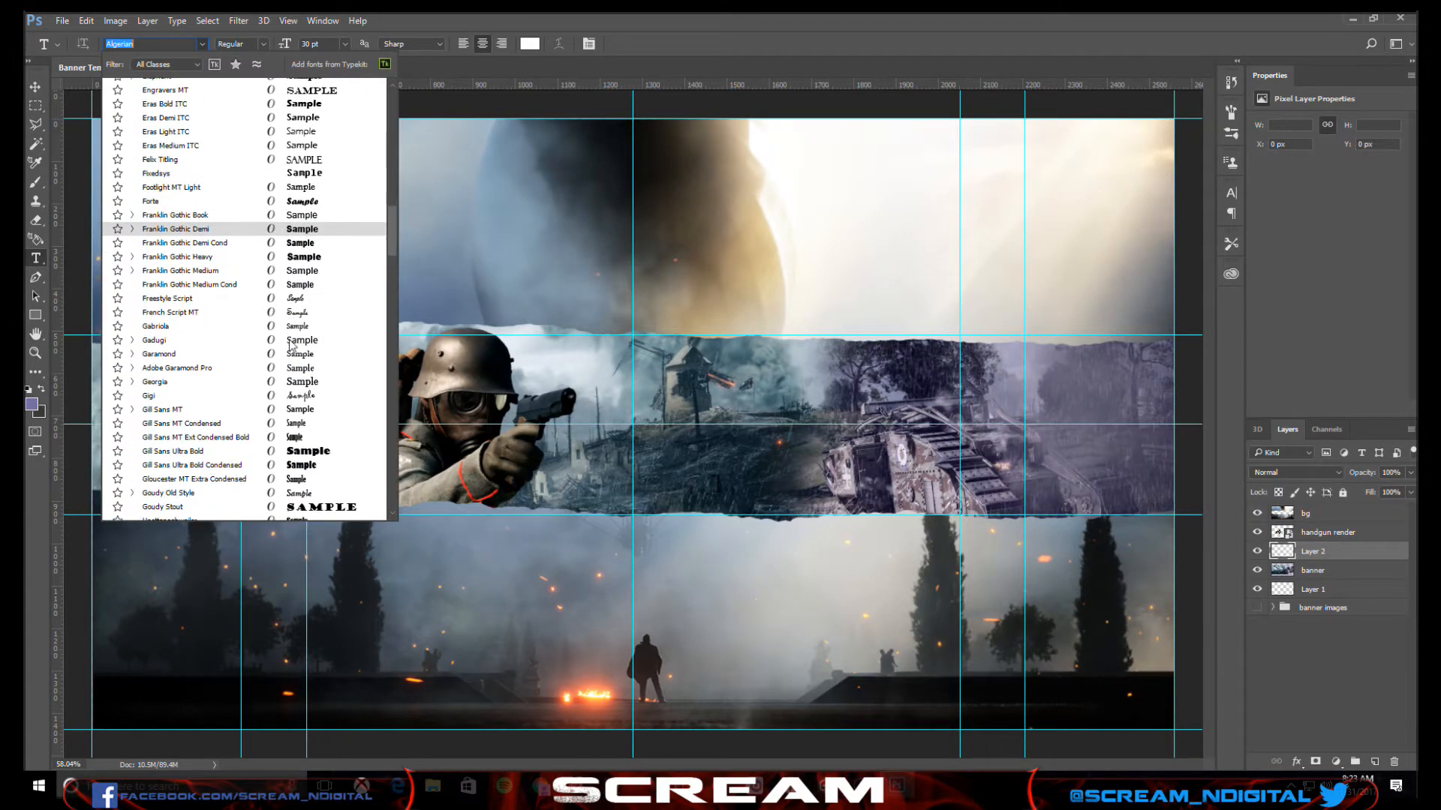
scroll(292, 345, "down", 6)
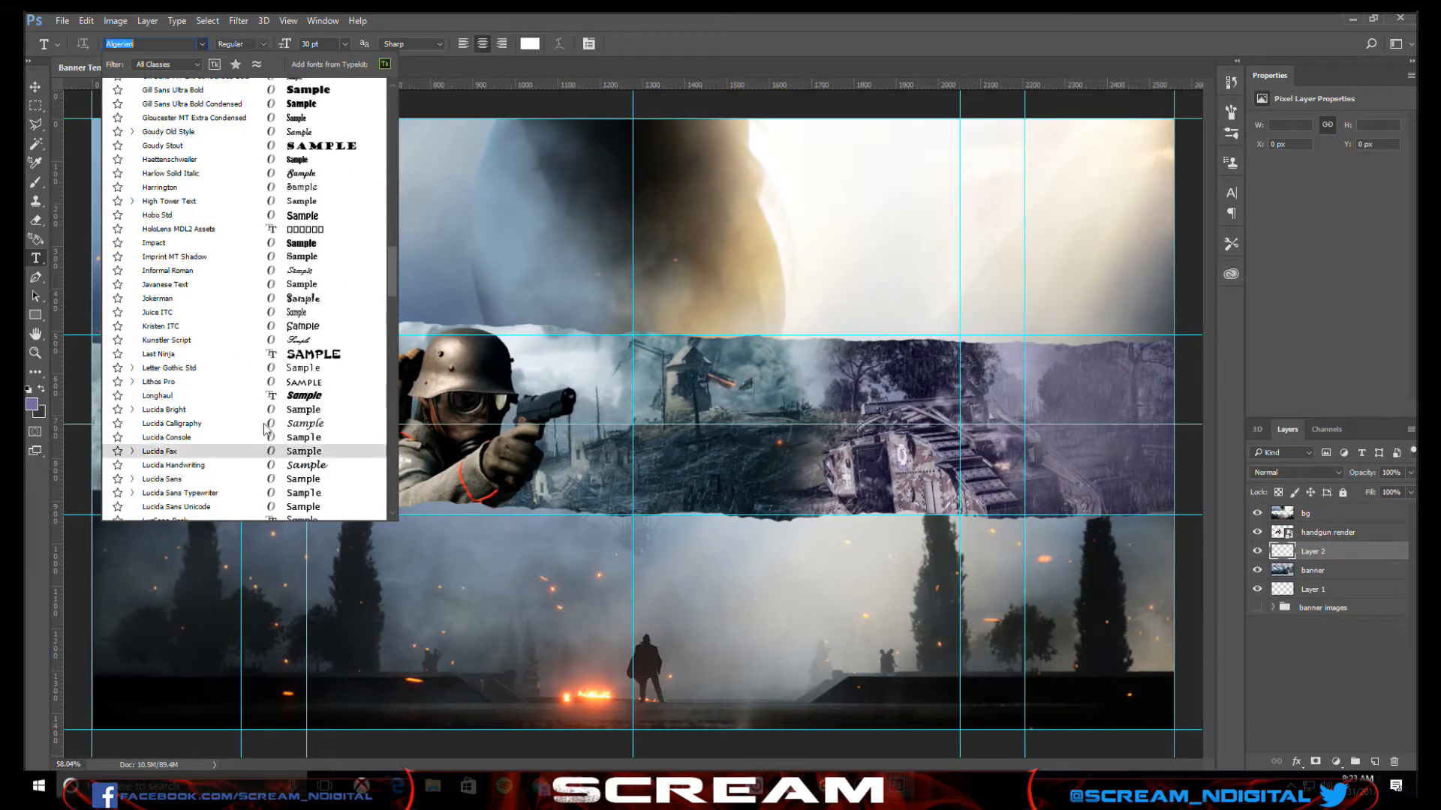
scroll(276, 424, "down", 3)
scroll(276, 424, "down", 9)
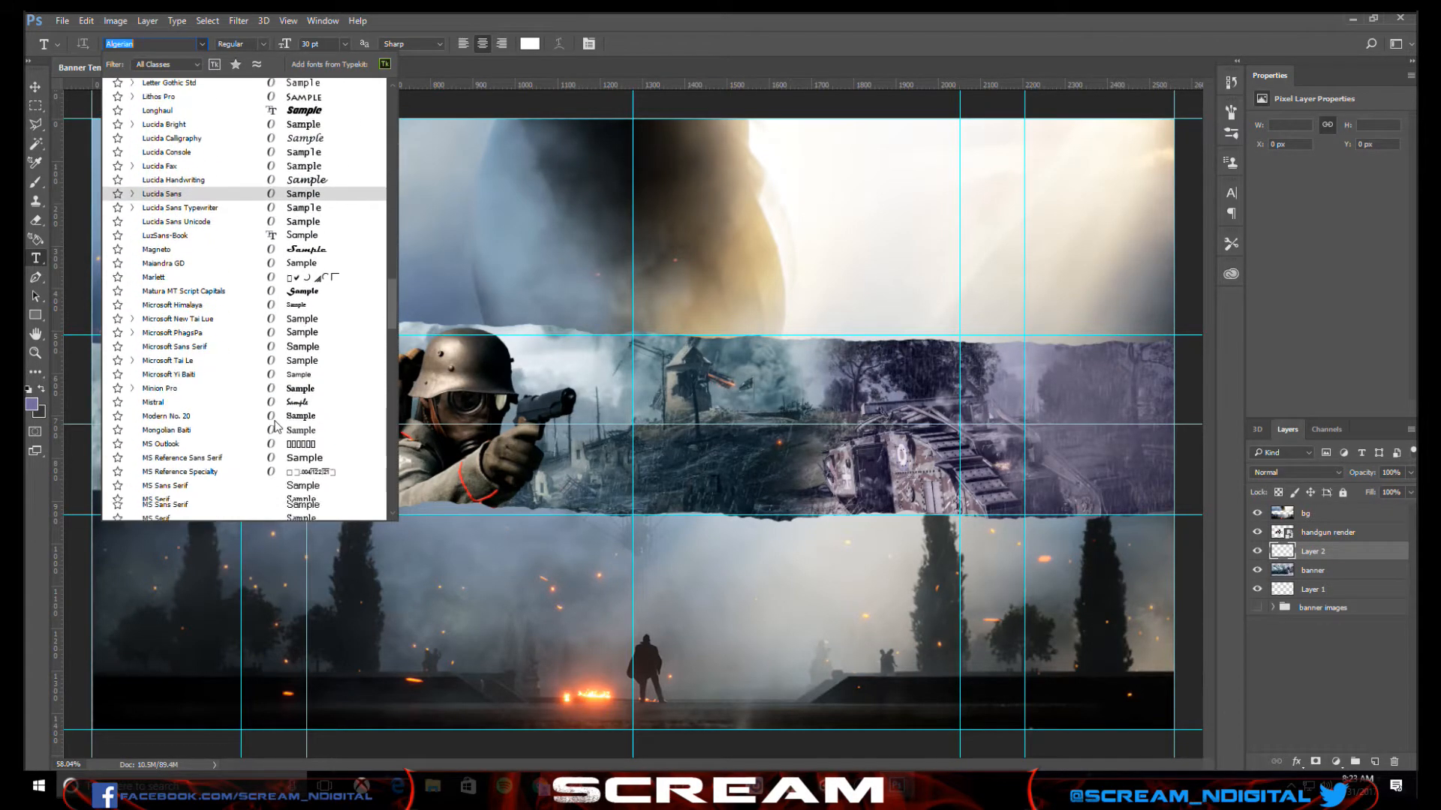
scroll(276, 426, "down", 2)
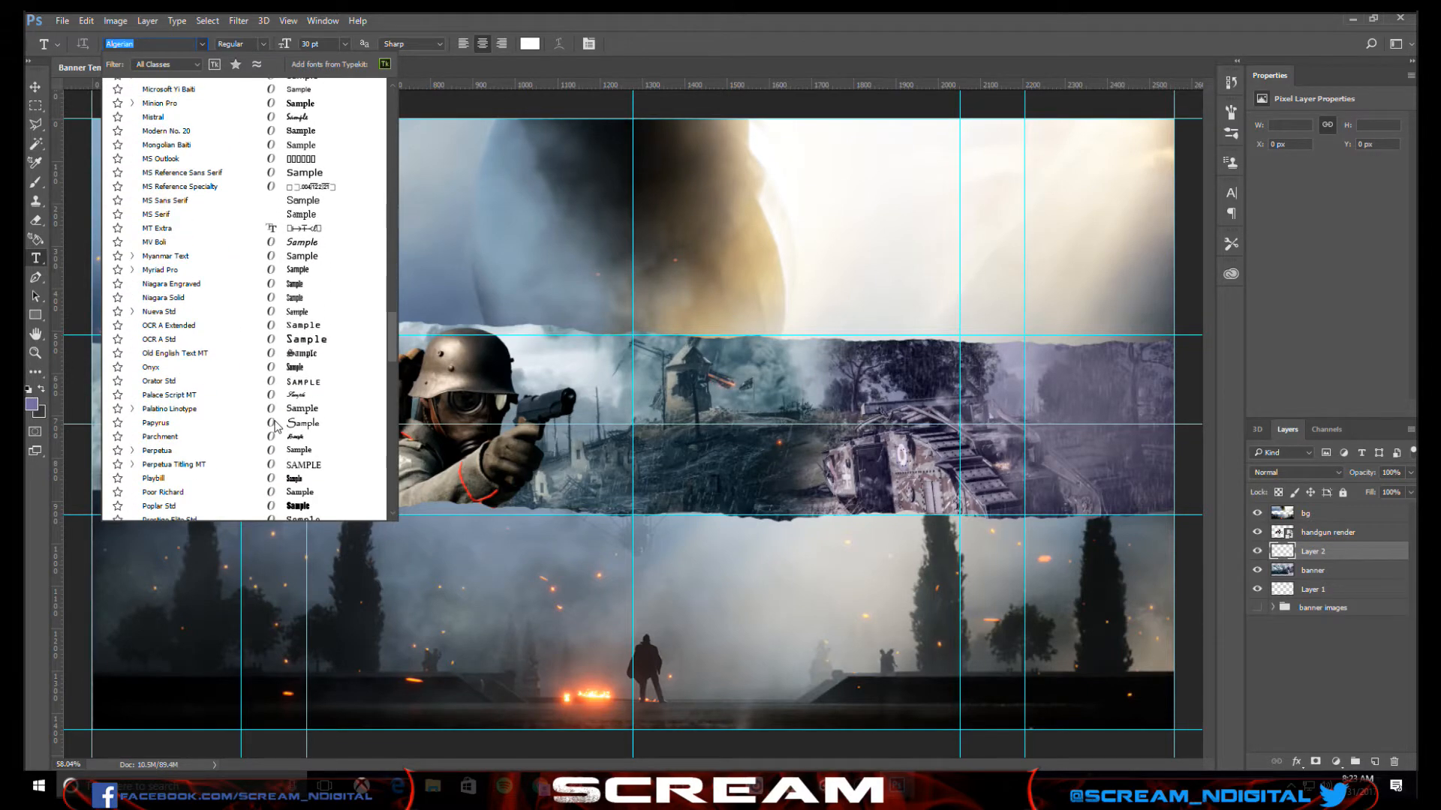
scroll(276, 426, "down", 3)
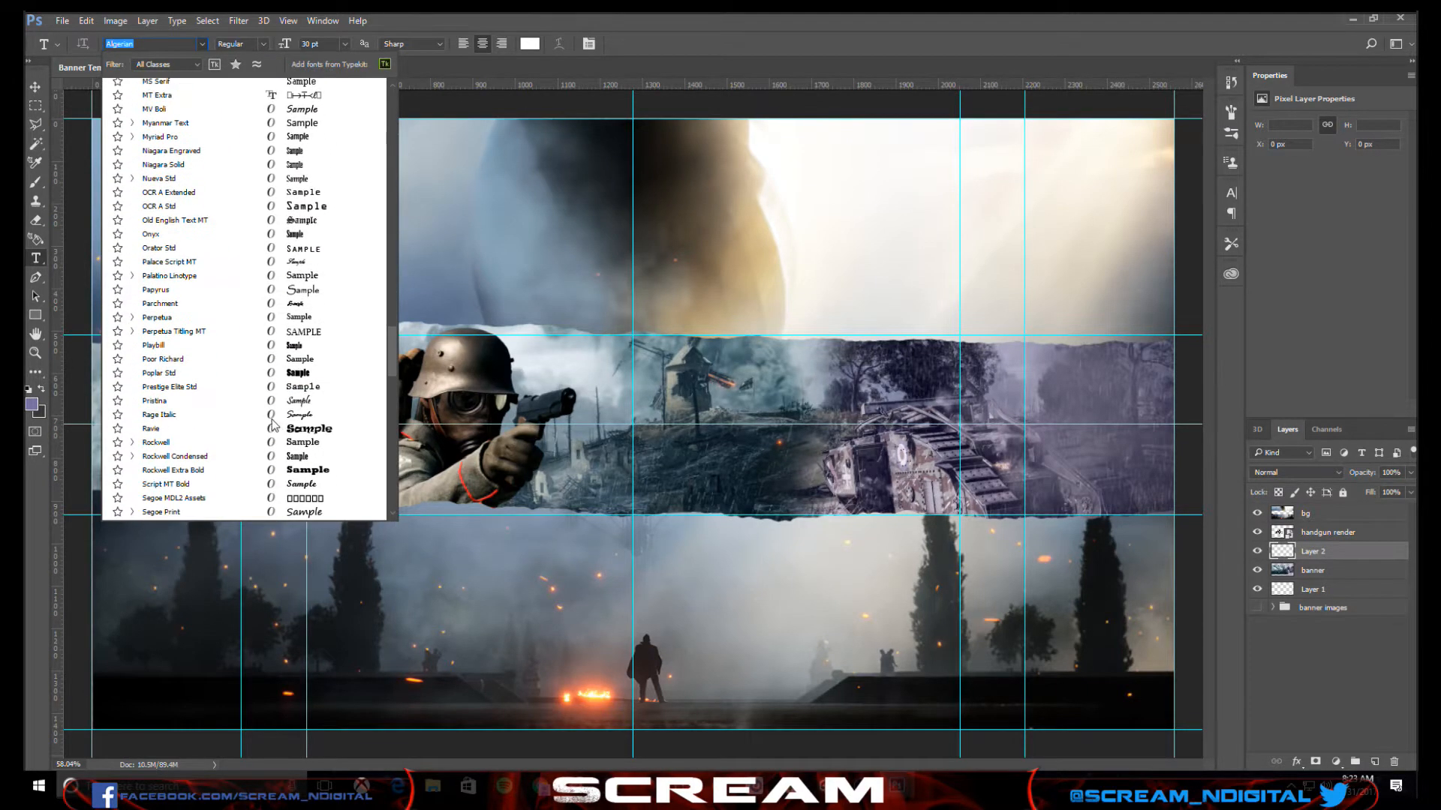
scroll(273, 424, "down", 1)
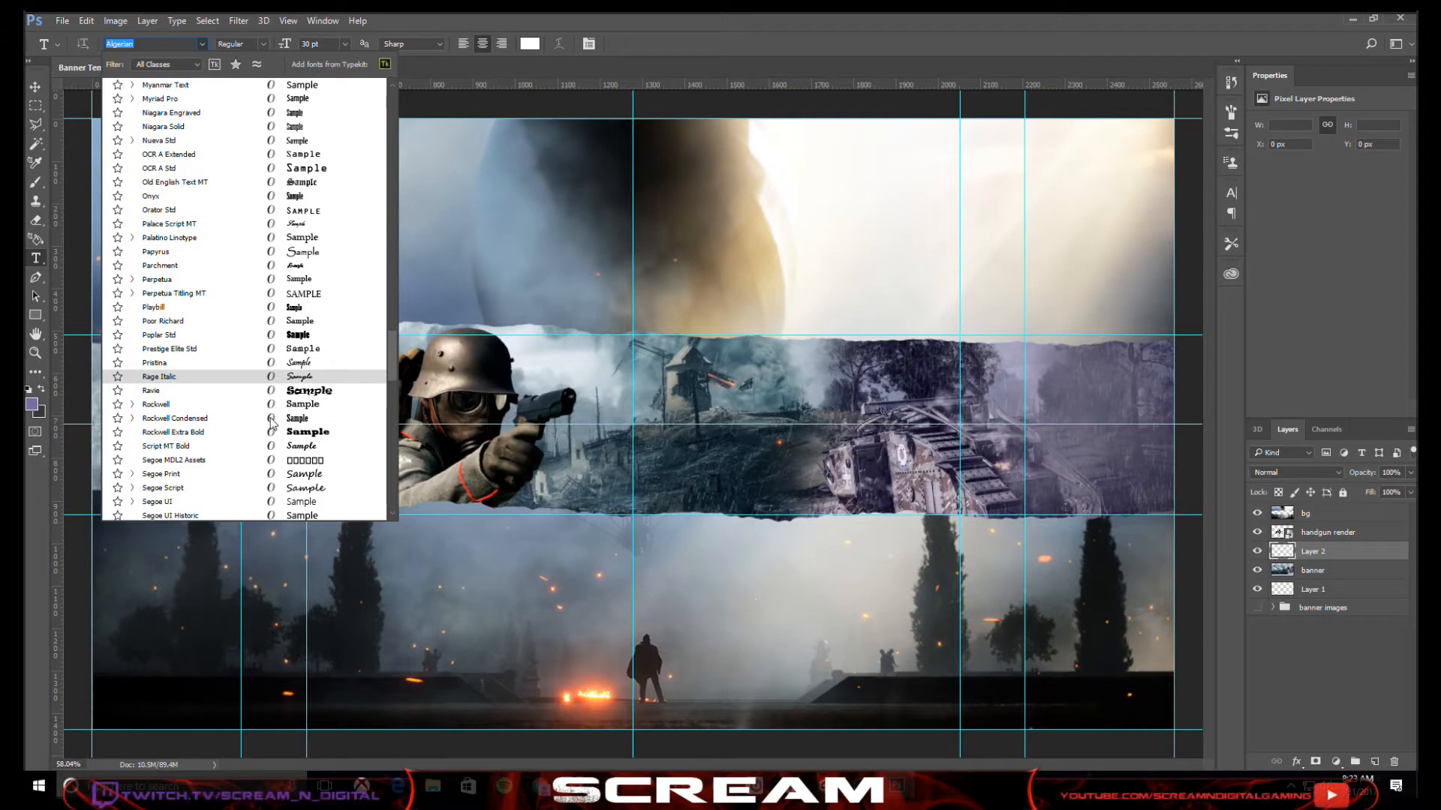
scroll(273, 425, "down", 4)
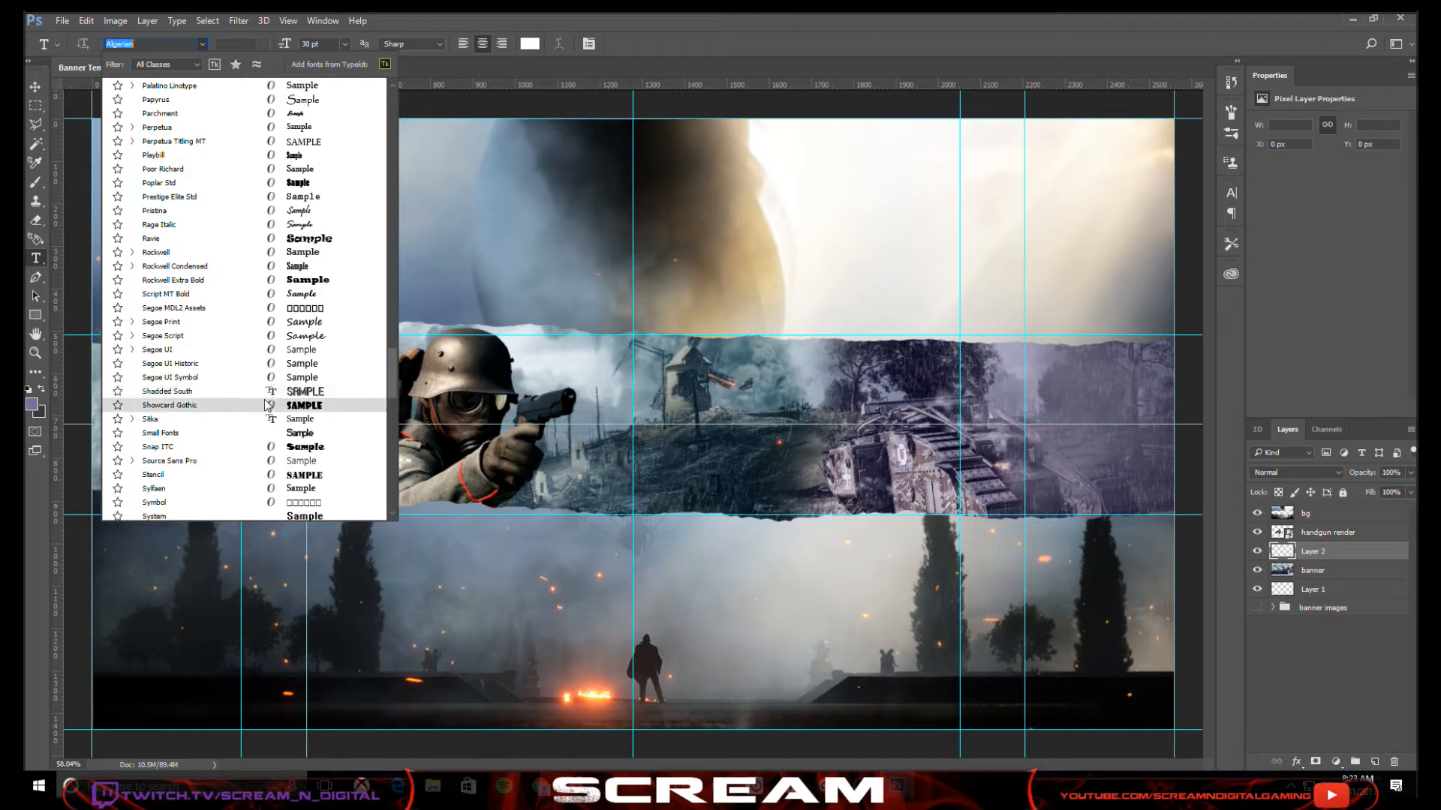
scroll(266, 406, "down", 11)
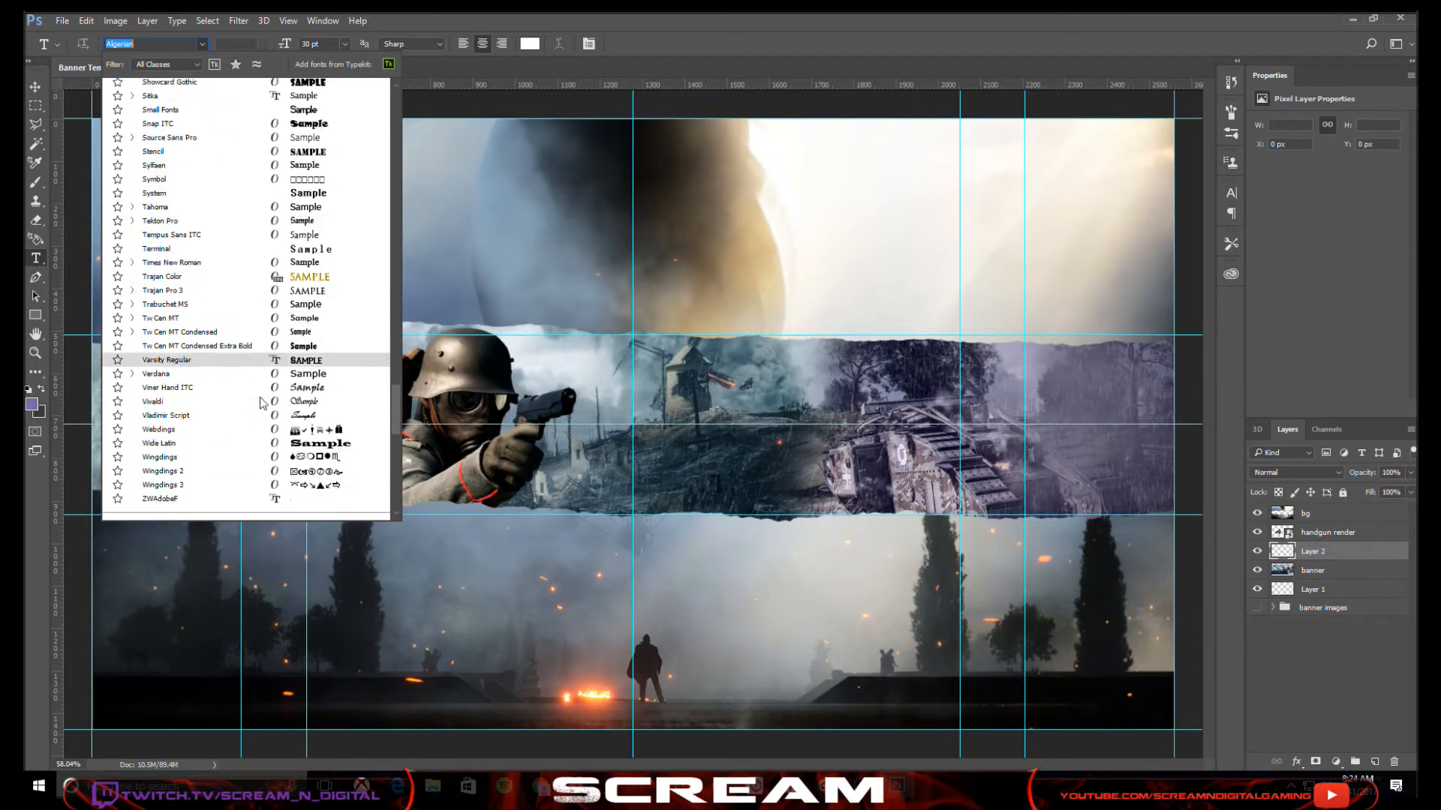
scroll(259, 403, "down", 10)
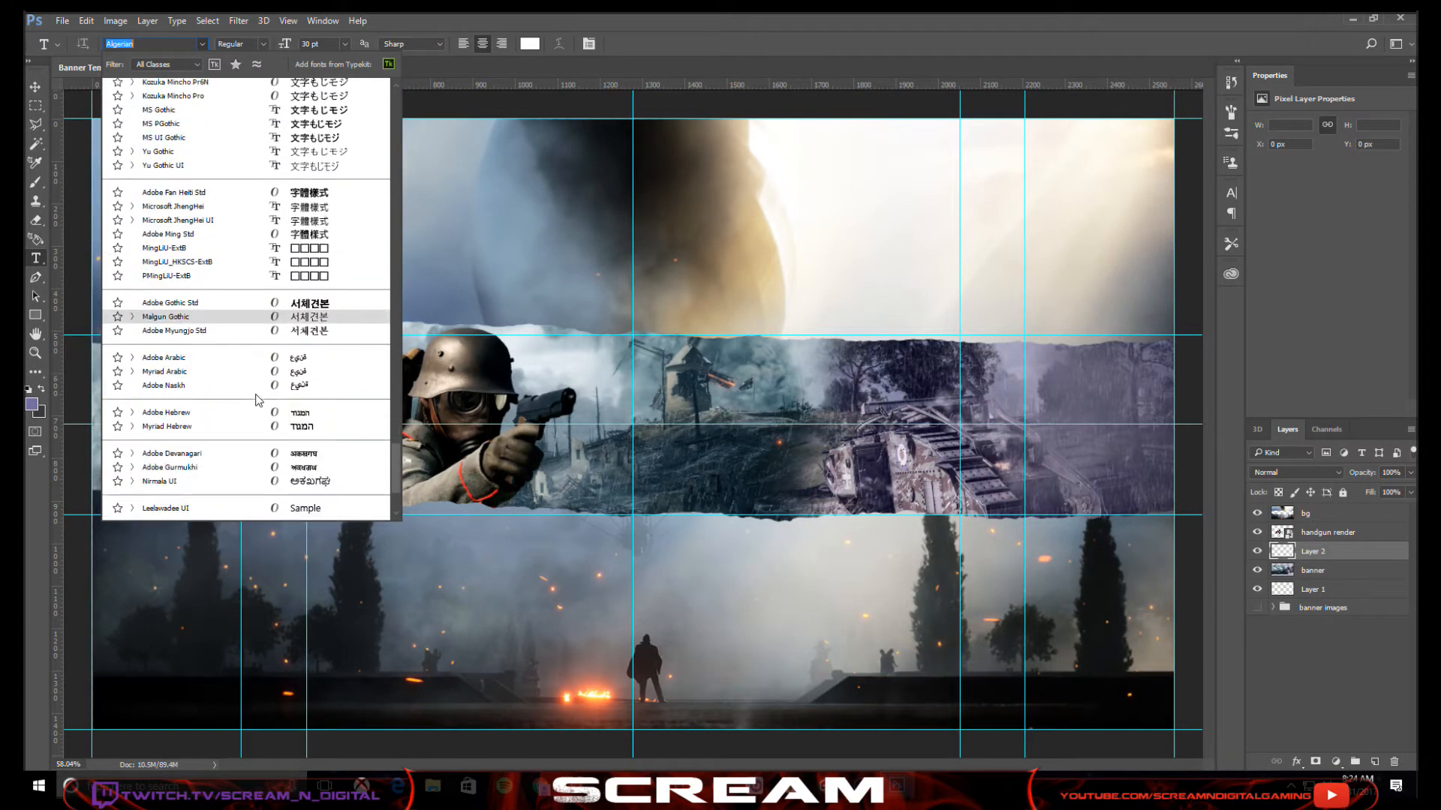
scroll(258, 398, "up", 18)
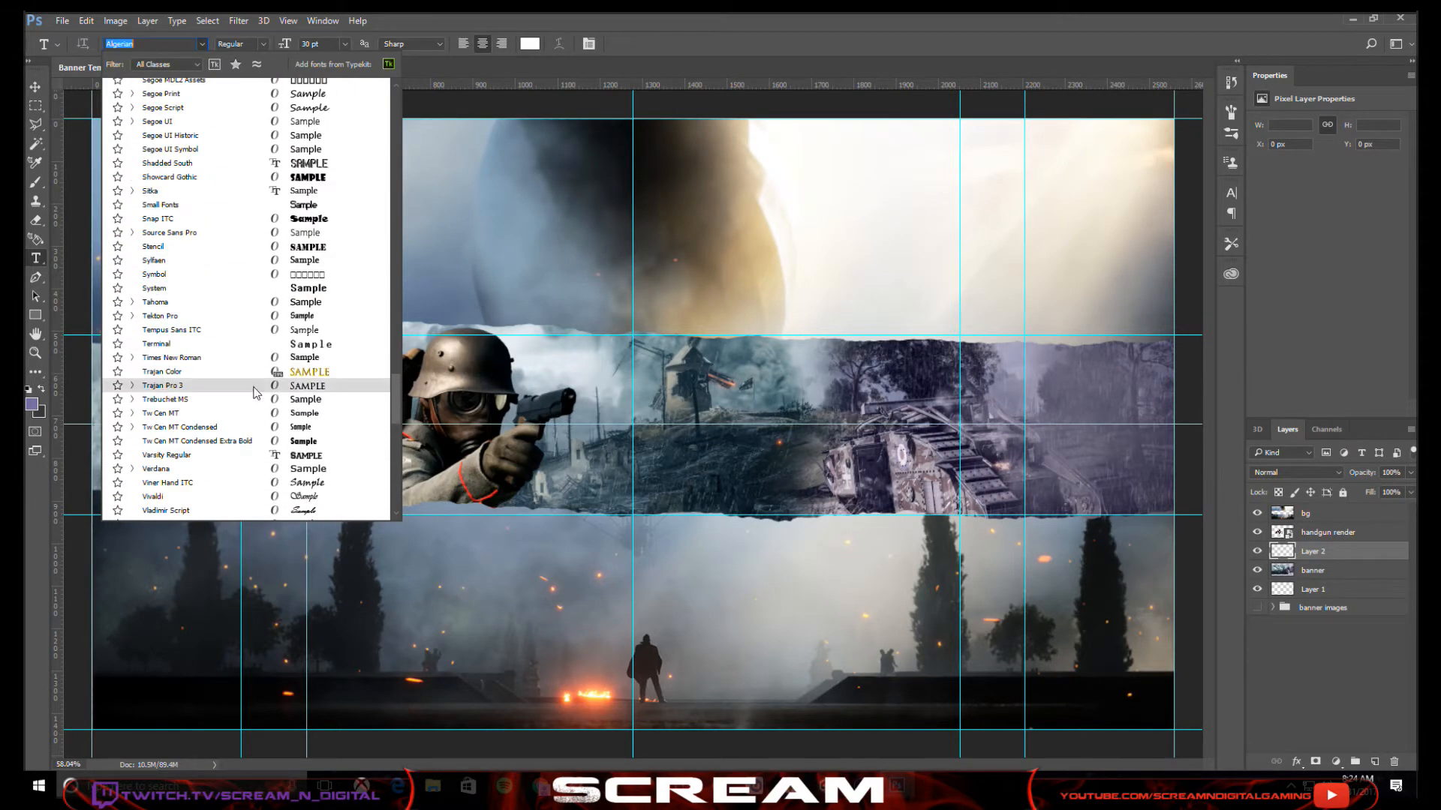
scroll(253, 390, "up", 20)
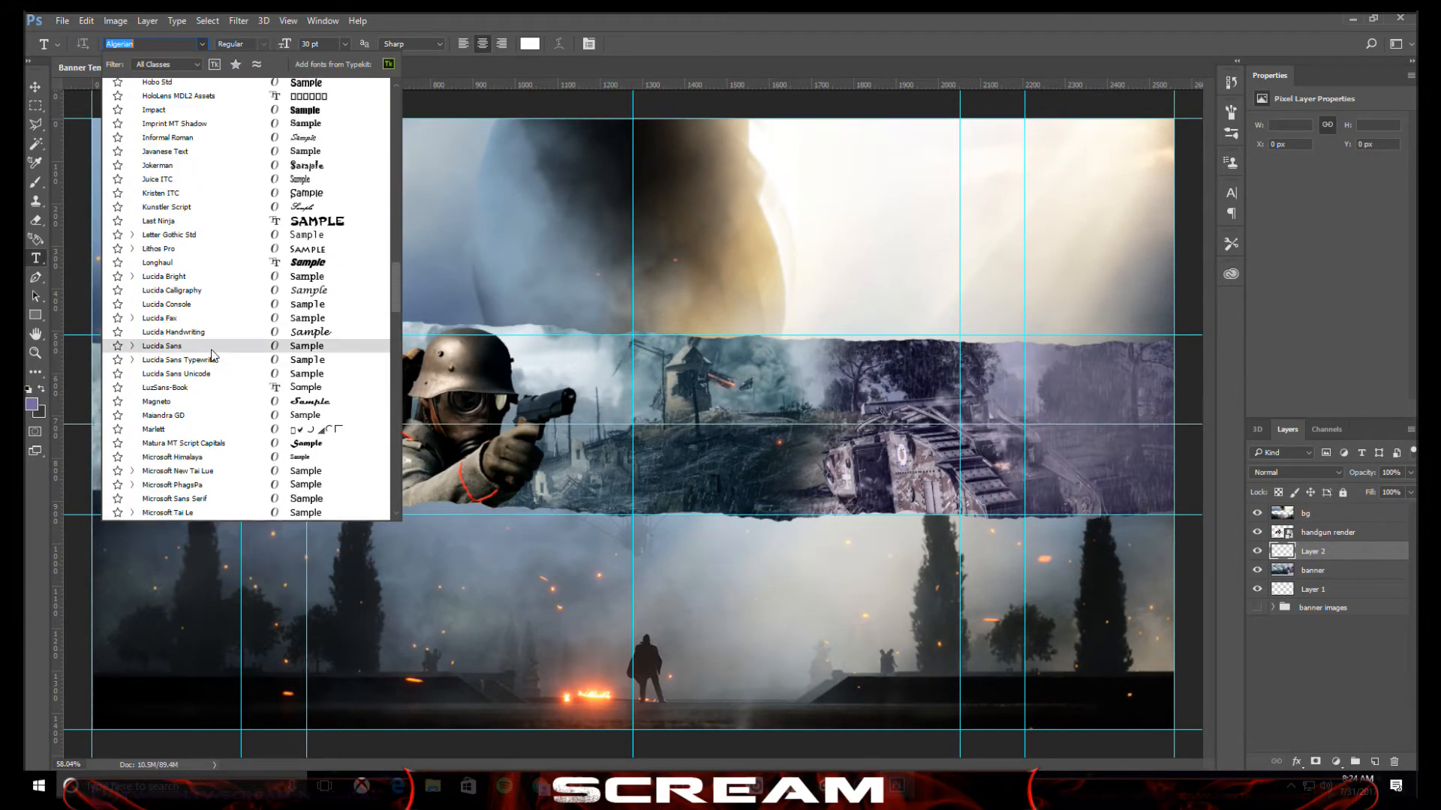
scroll(201, 350, "up", 15)
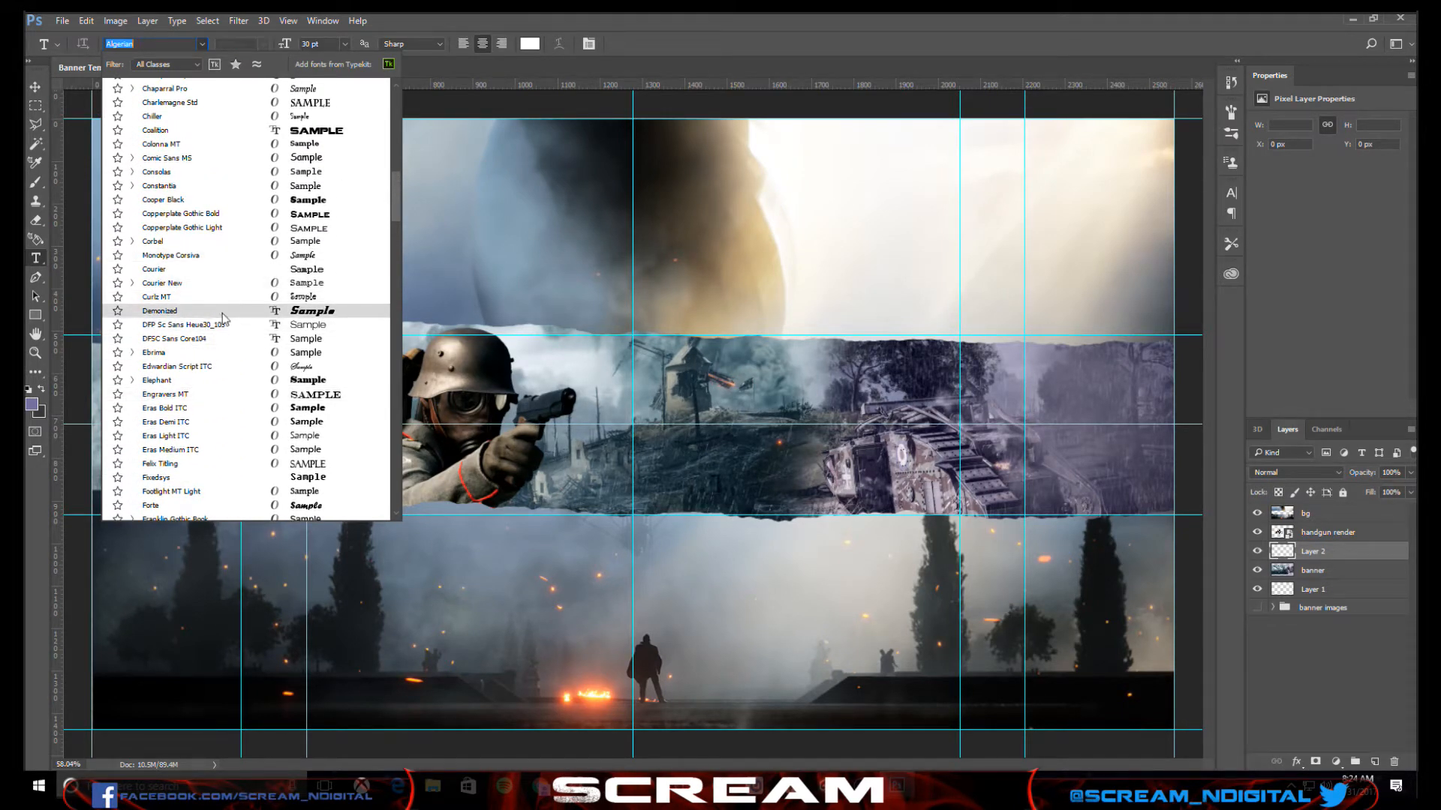
scroll(225, 318, "up", 5)
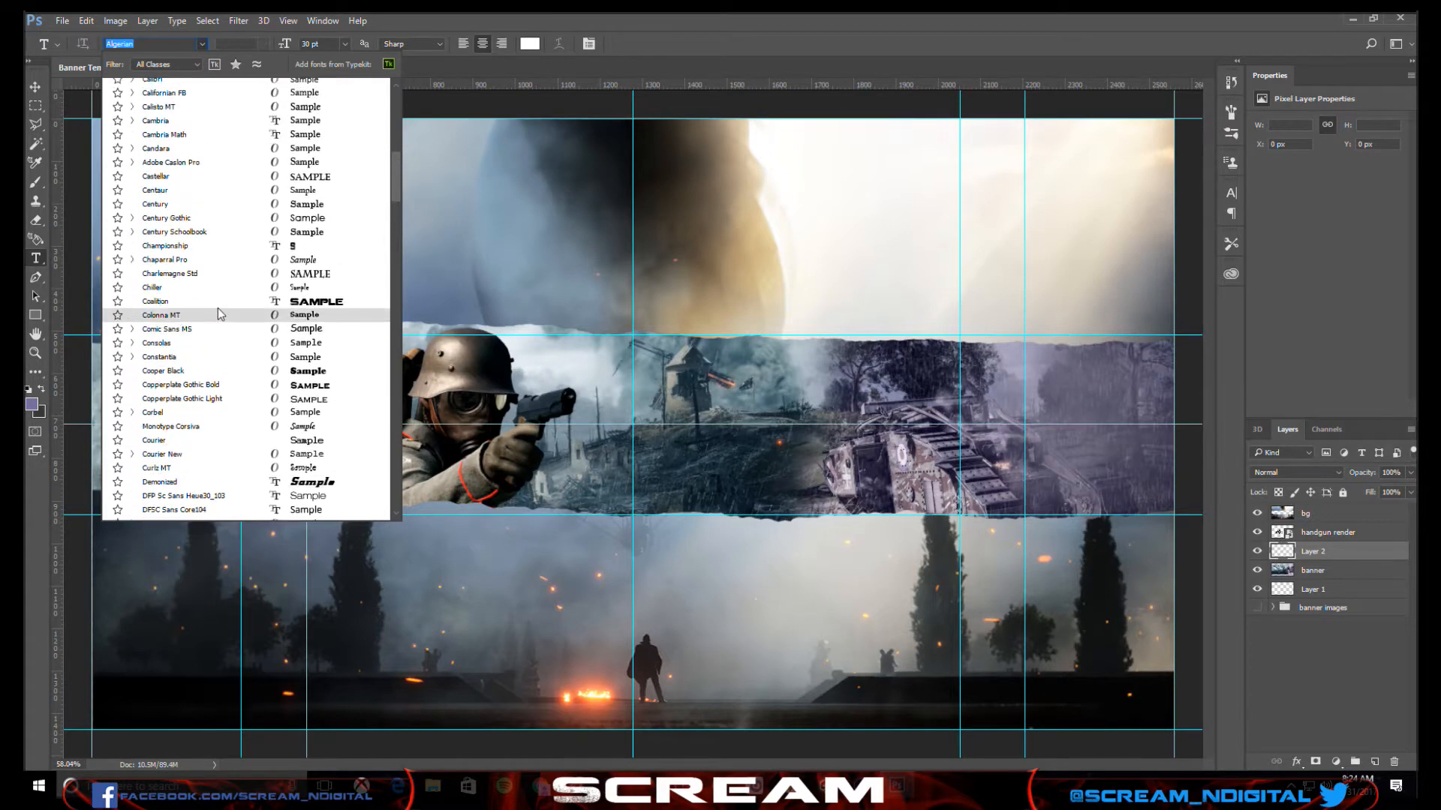
scroll(234, 317, "up", 6)
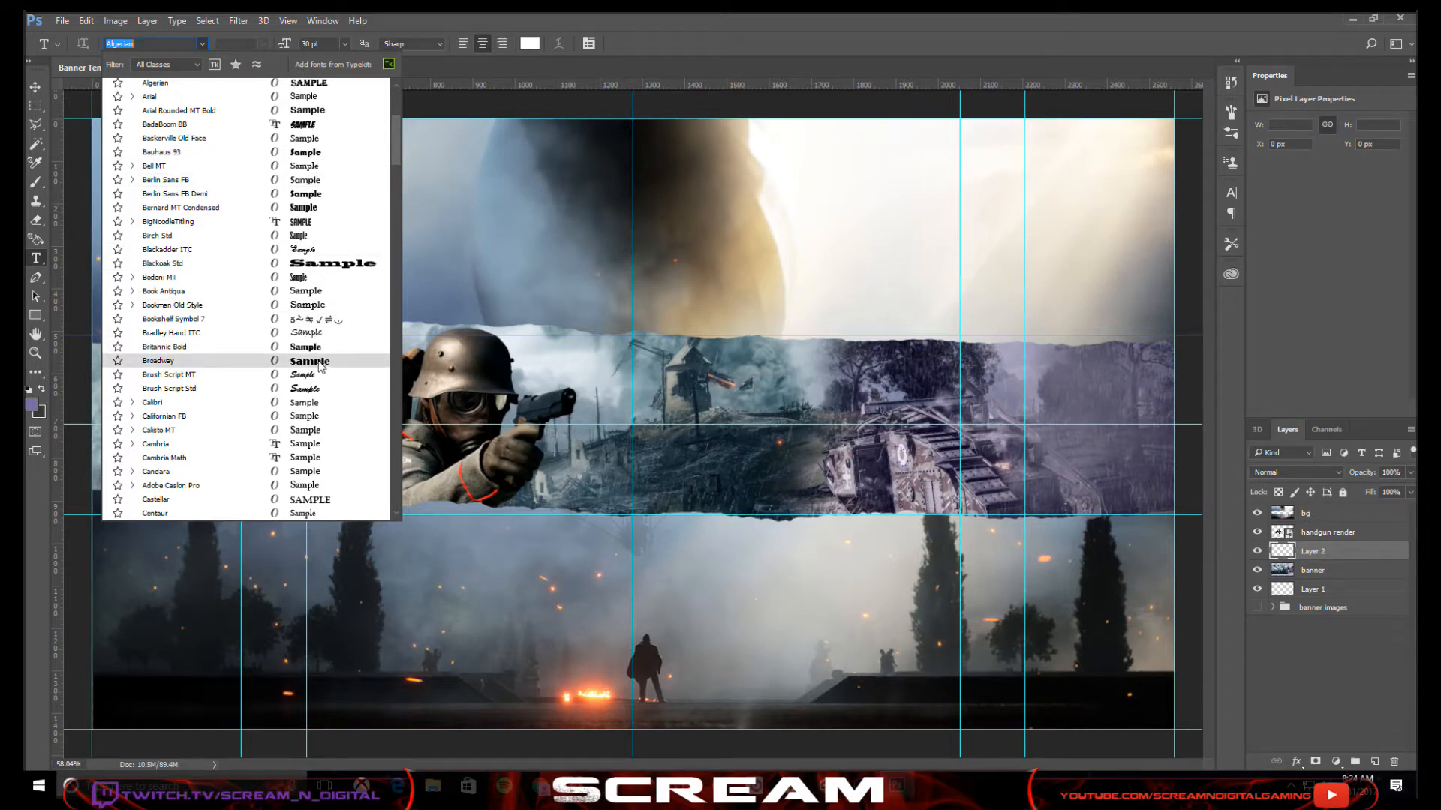
scroll(322, 366, "down", 7)
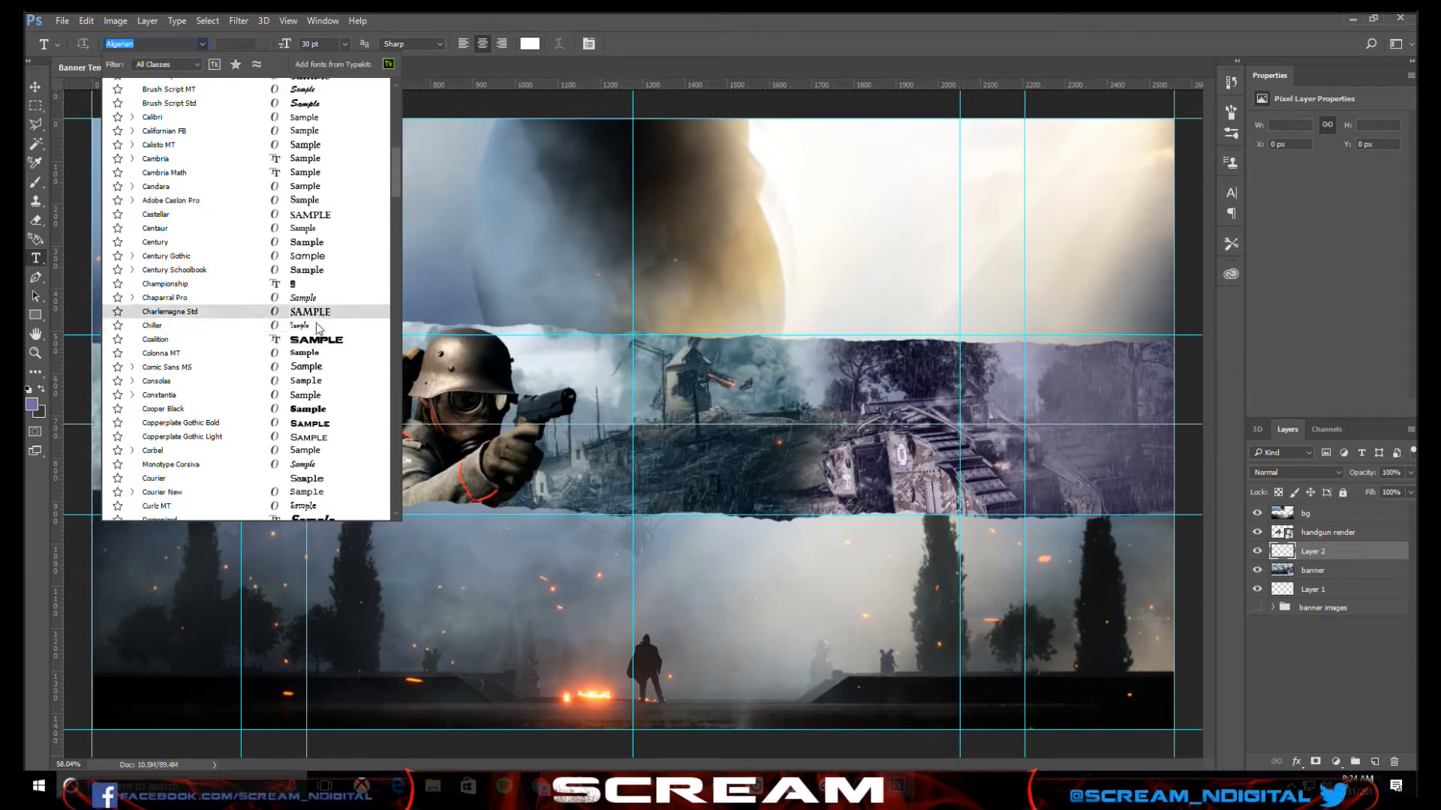
left_click(321, 426)
- Add the white title text LUCIOLA and position it in the torn gap to the right of the soldier's handgun
left_click(667, 388)
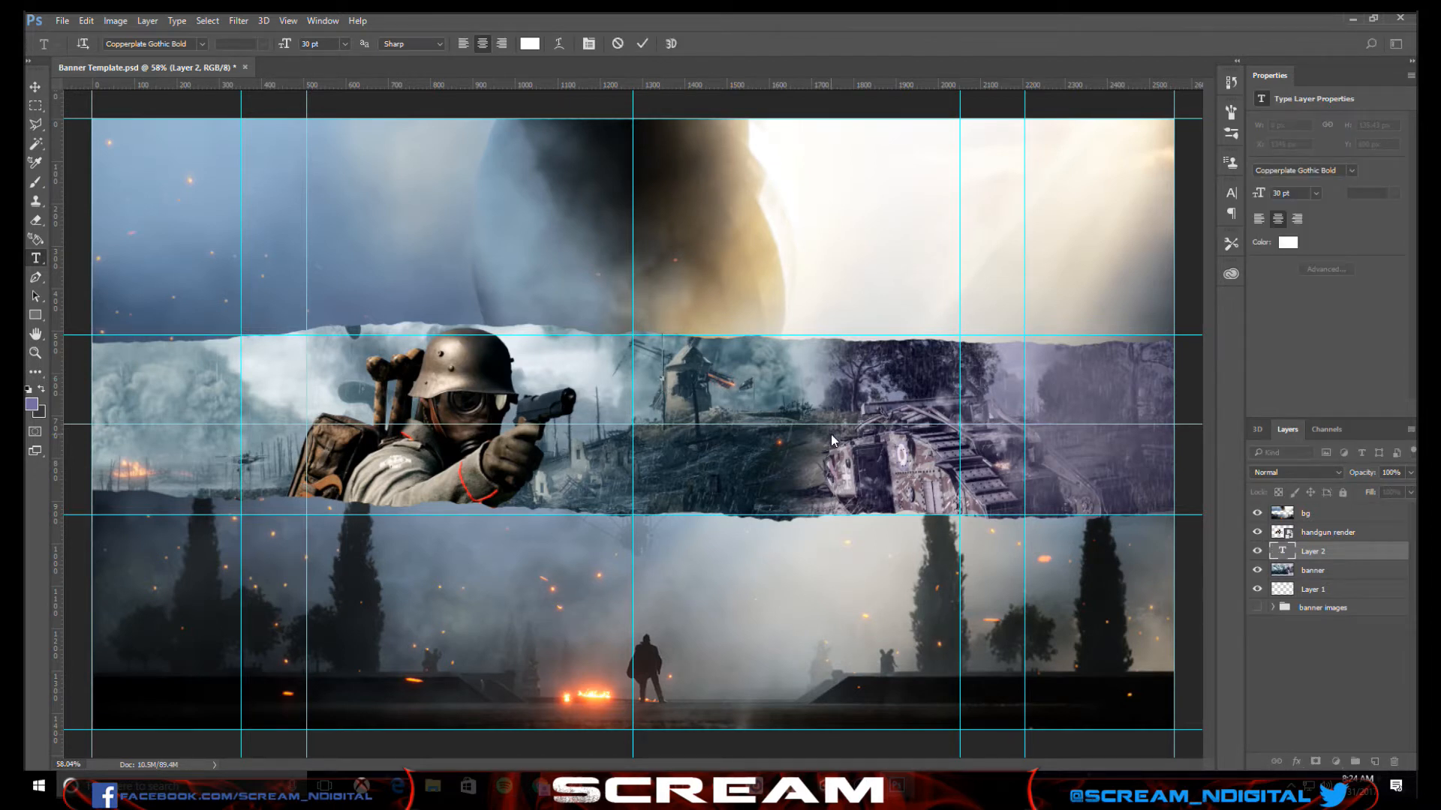
type("LUCIOLA")
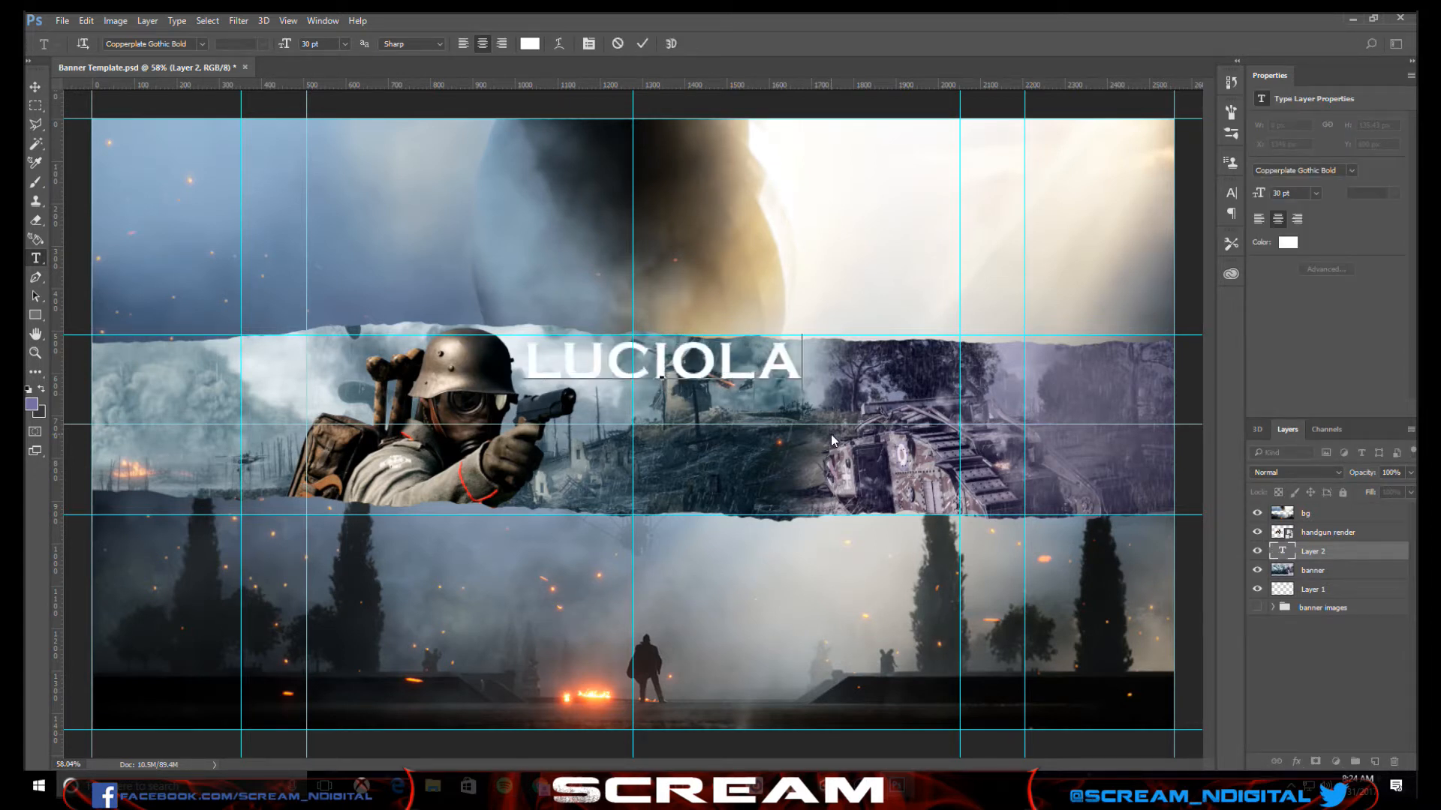
left_click(644, 42)
key("v")
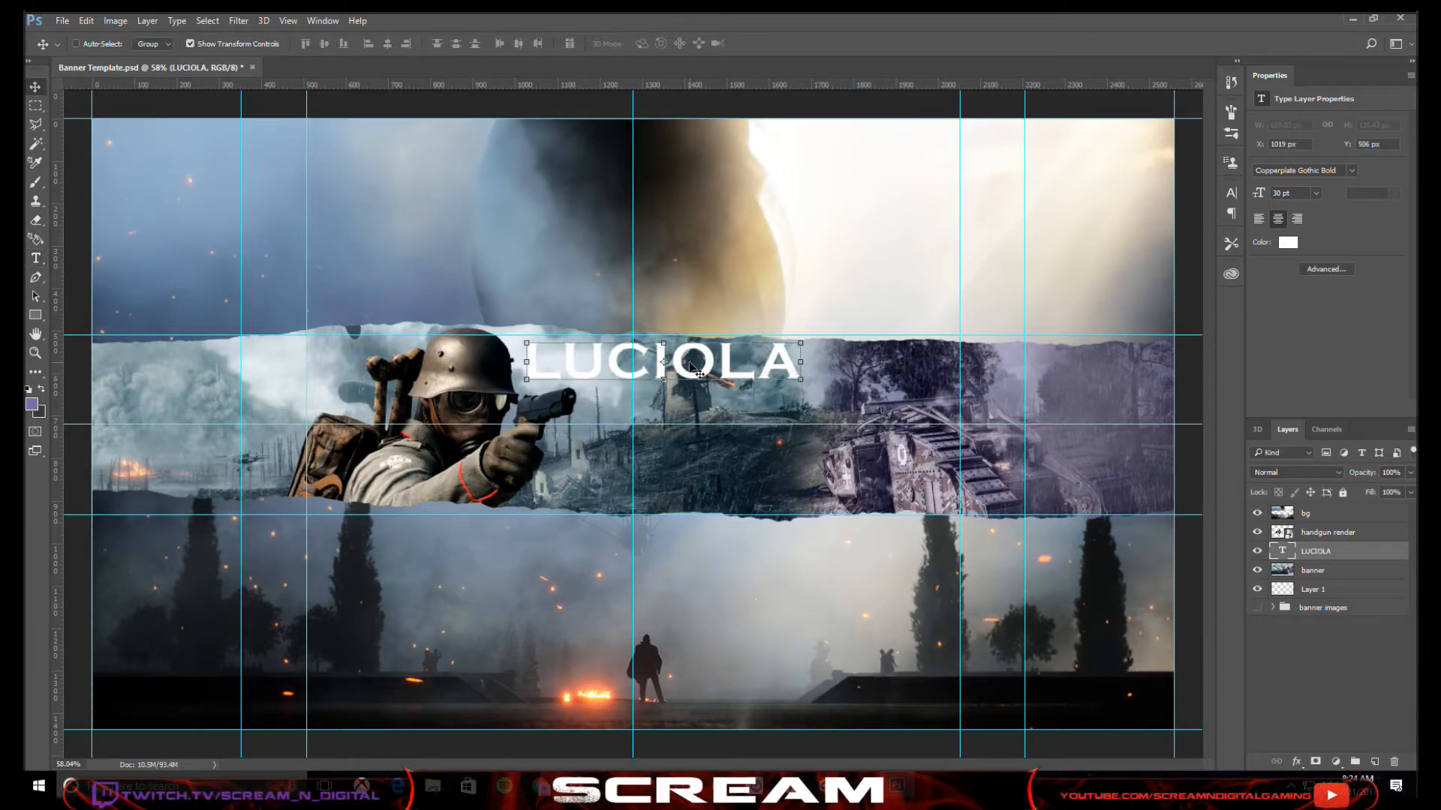
left_click_drag(688, 371, 826, 380)
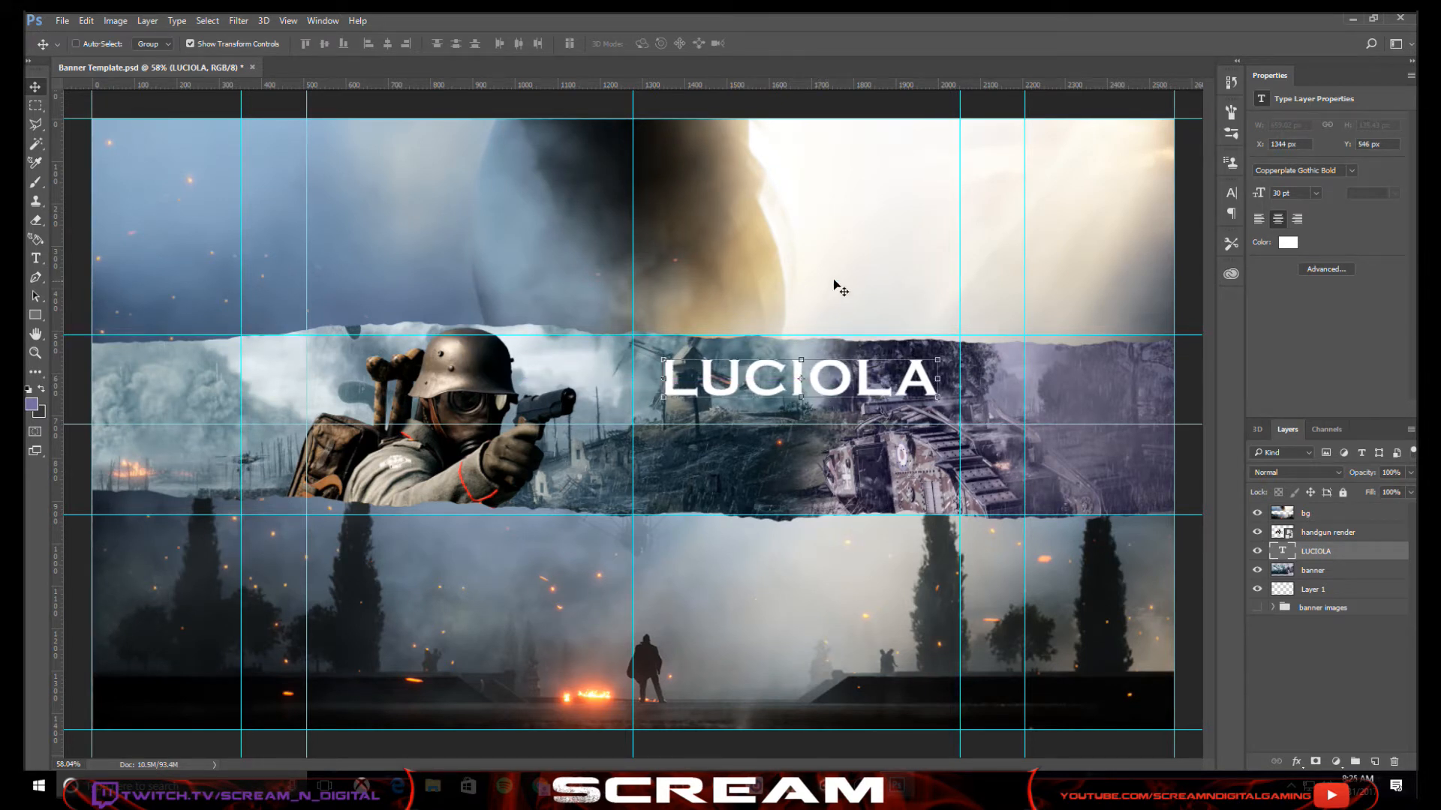
- Create a new layer between the handgun render and LUCIOLA layers and begin a text line just below the title's first letters
left_click(1308, 672)
left_click(1377, 762)
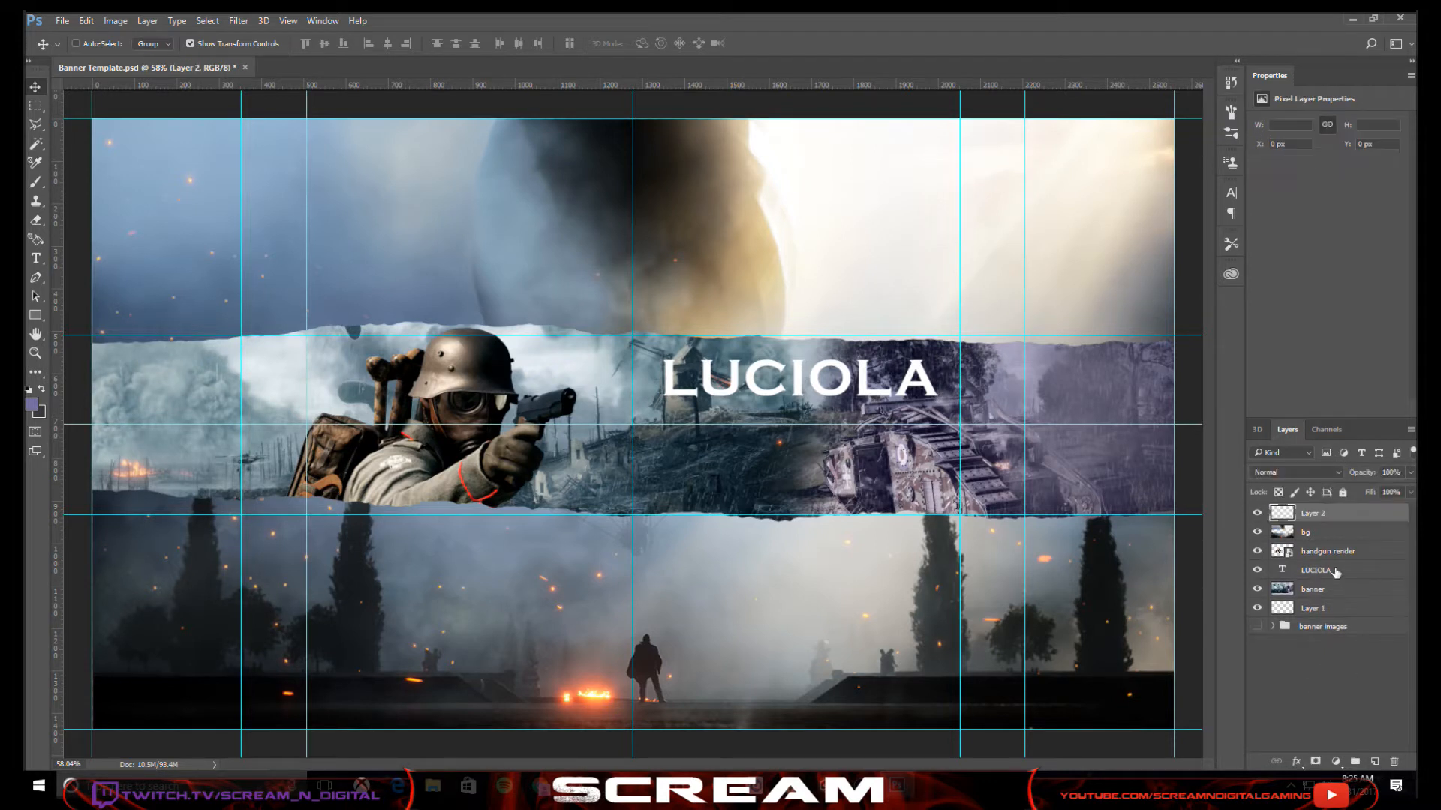
left_click_drag(1312, 519, 1343, 548)
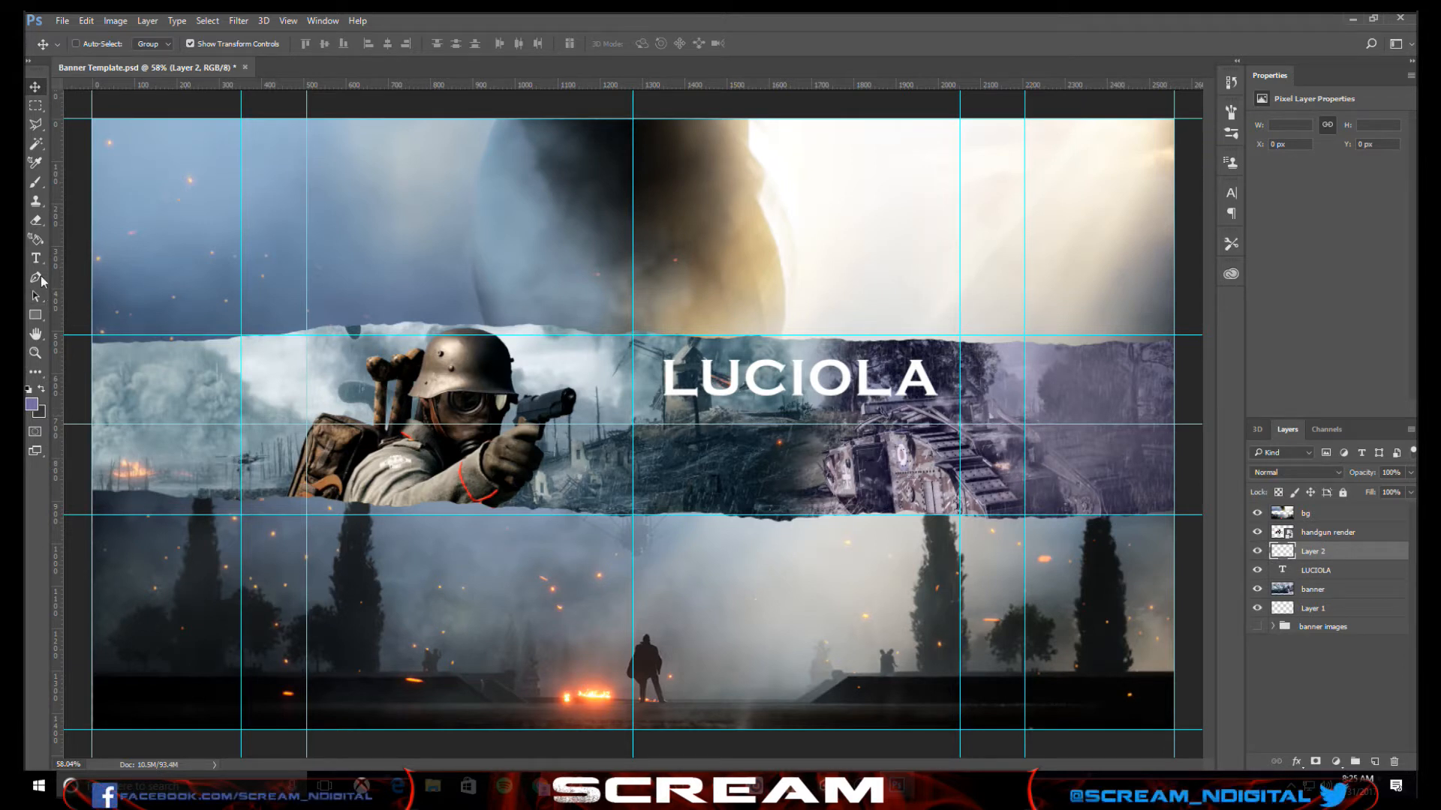
key("t")
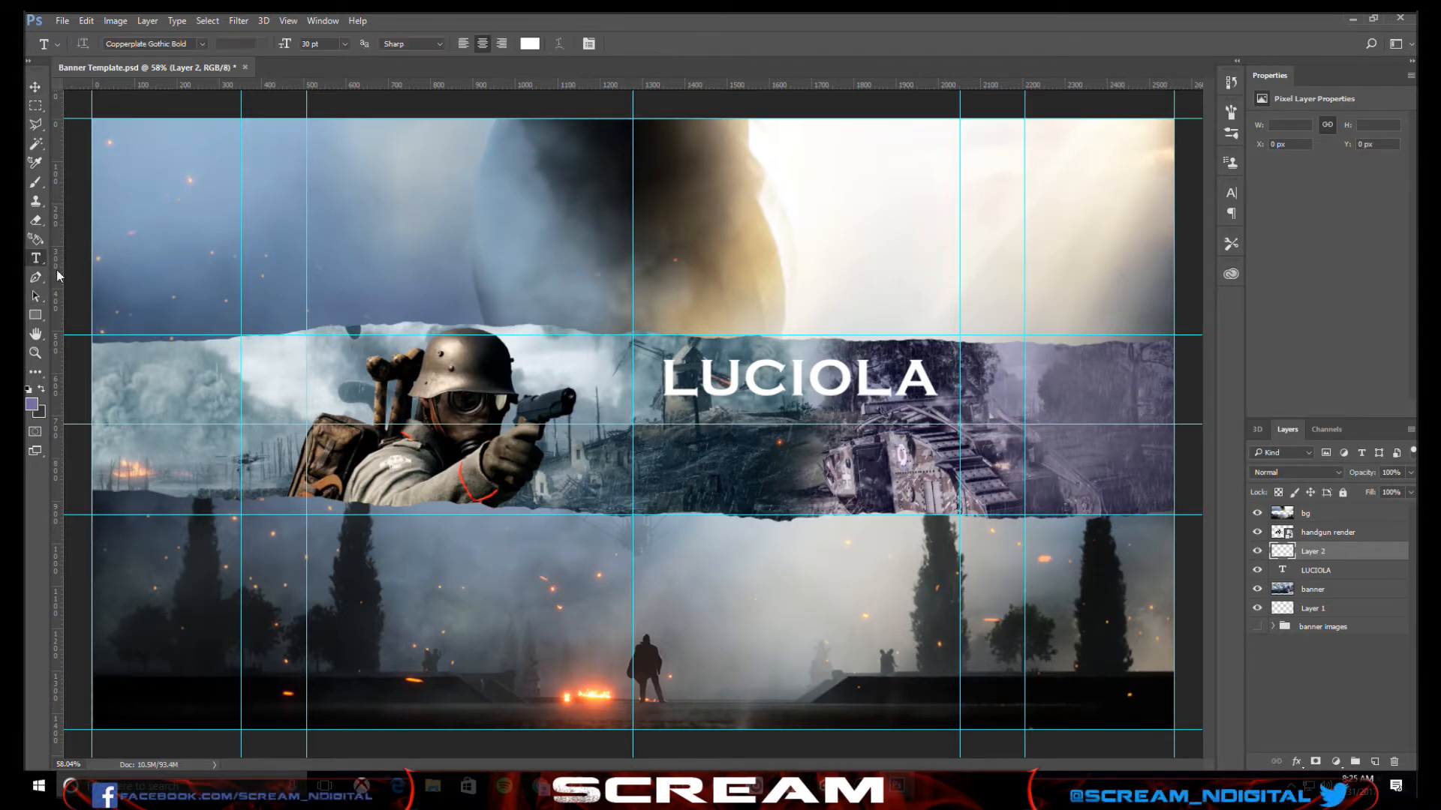
left_click(687, 419)
type("GAMIN")
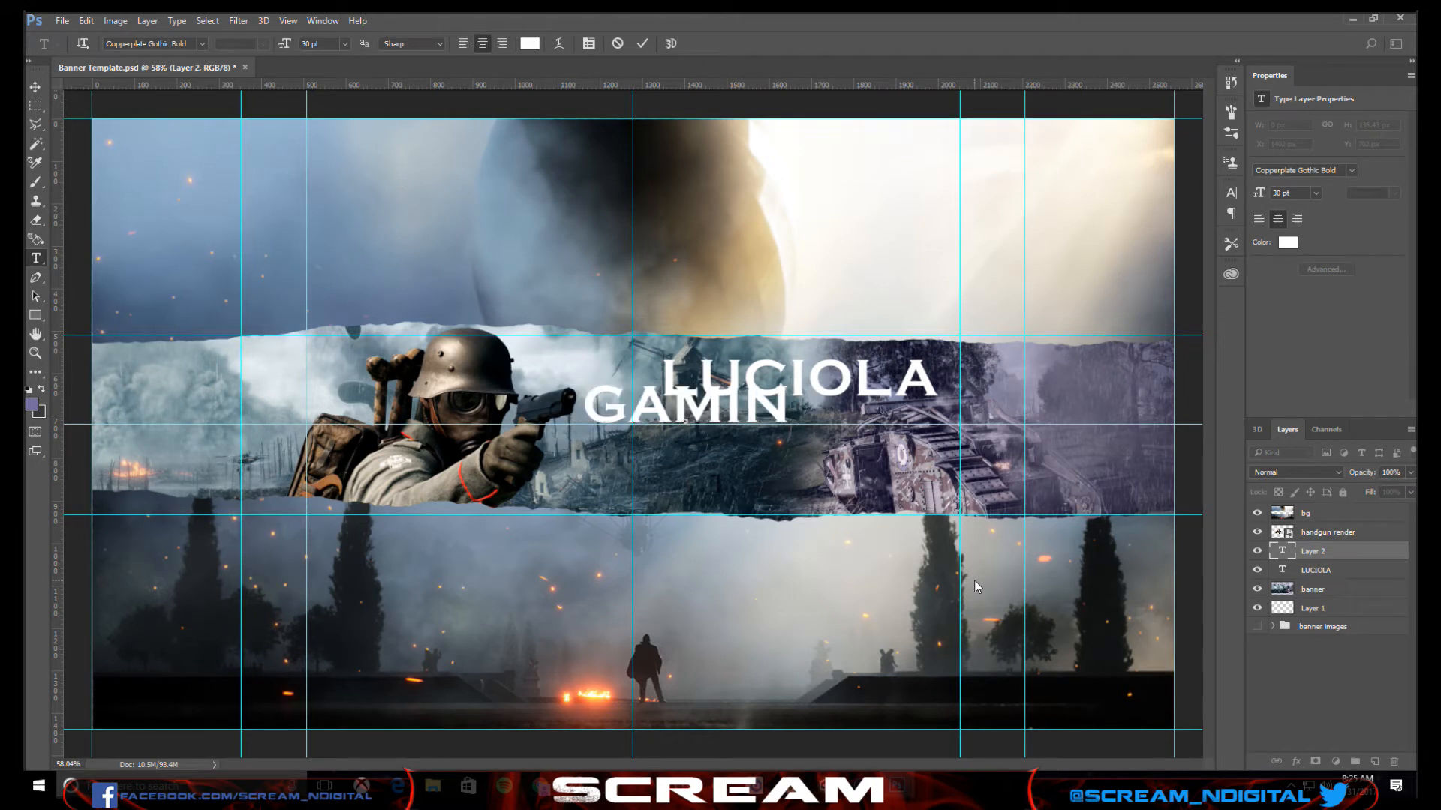
key("BackSpace")
key("BackSpace")
key("BackSpace")
key("BackSpace")
key("BackSpace")
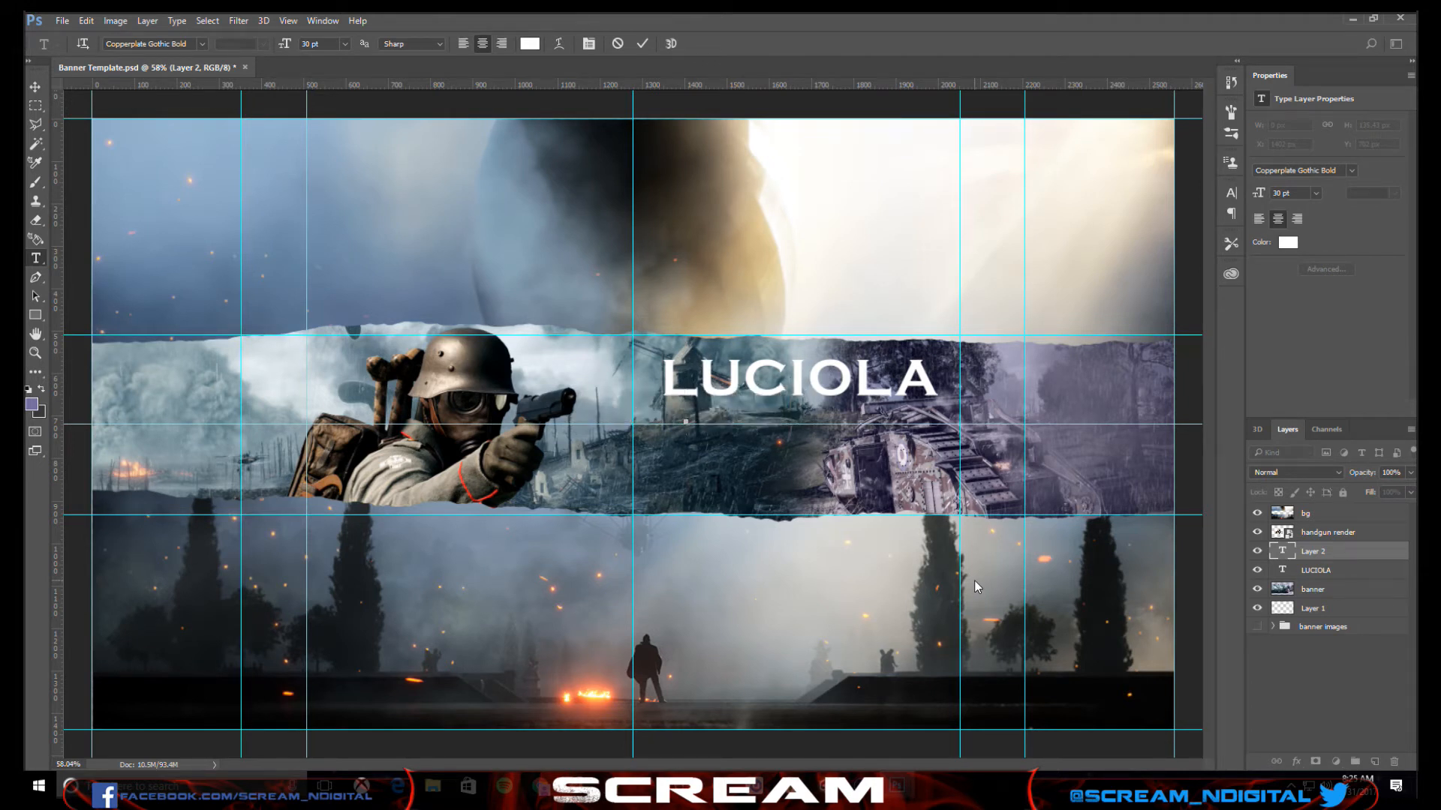
type("GAMIN")
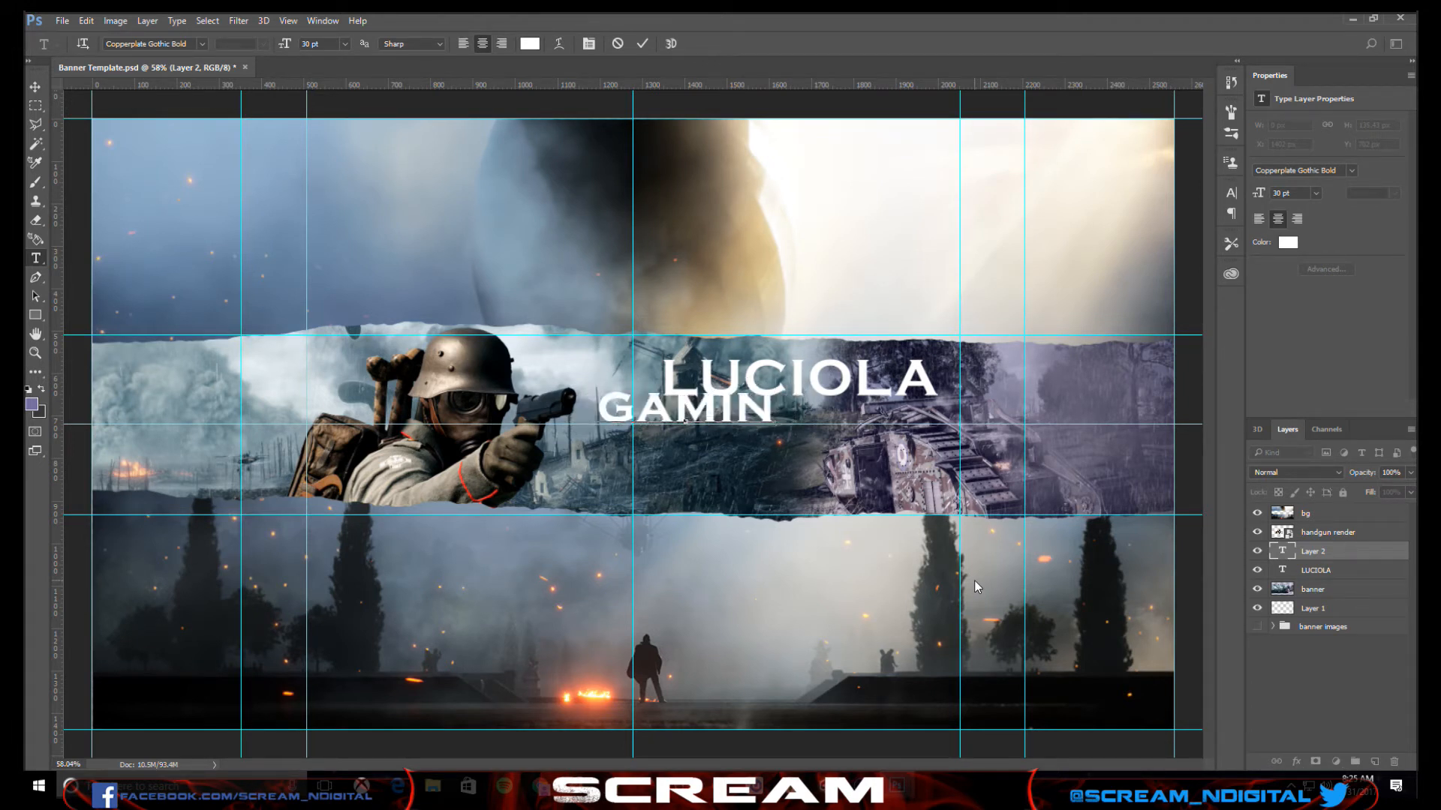
key("BackSpace")
key("BackSpace")
key("BackSpace")
key("BackSpace")
key("BackSpace")
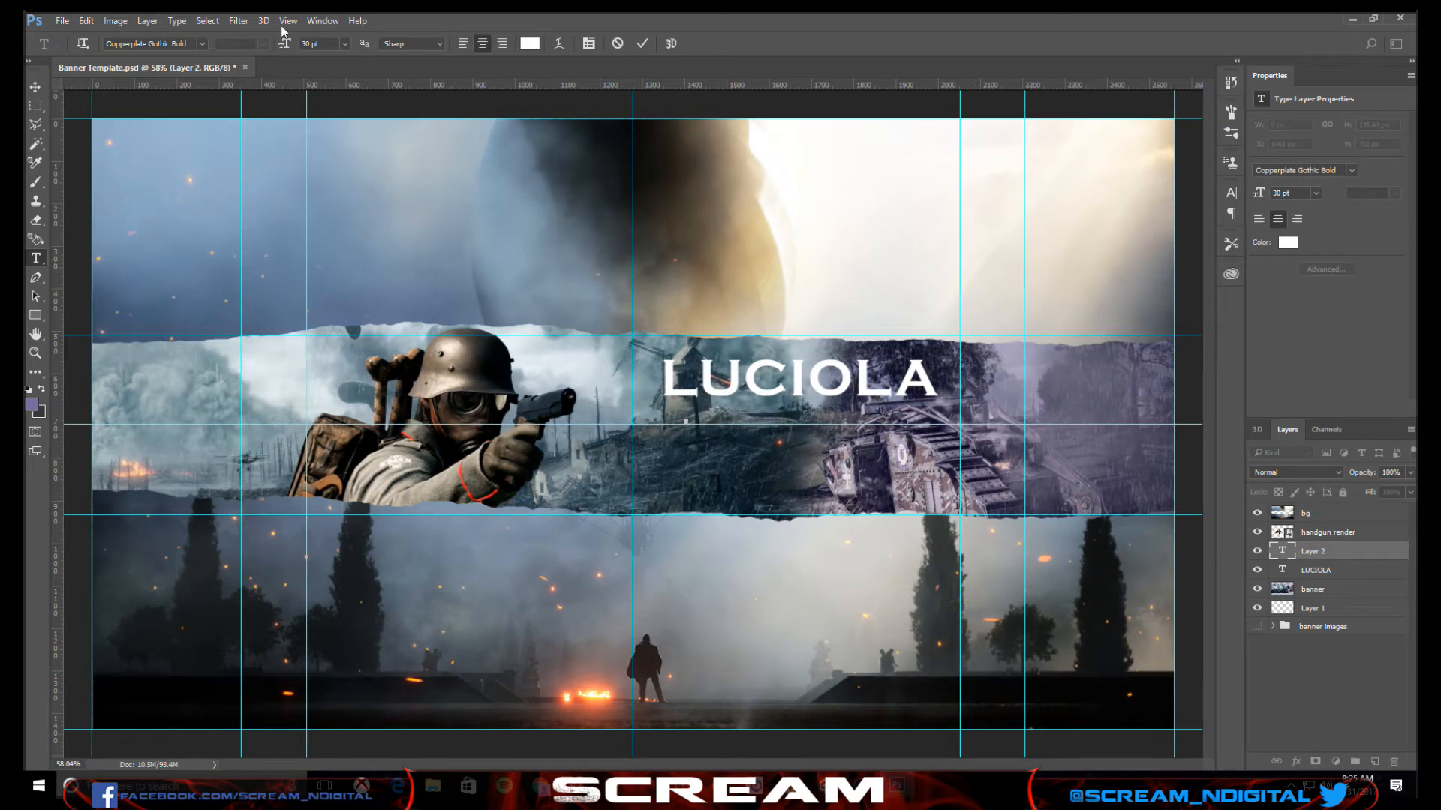
- Change the font to Longhaul and enter the lowercase word gaming as the second line of title text
left_click(202, 44)
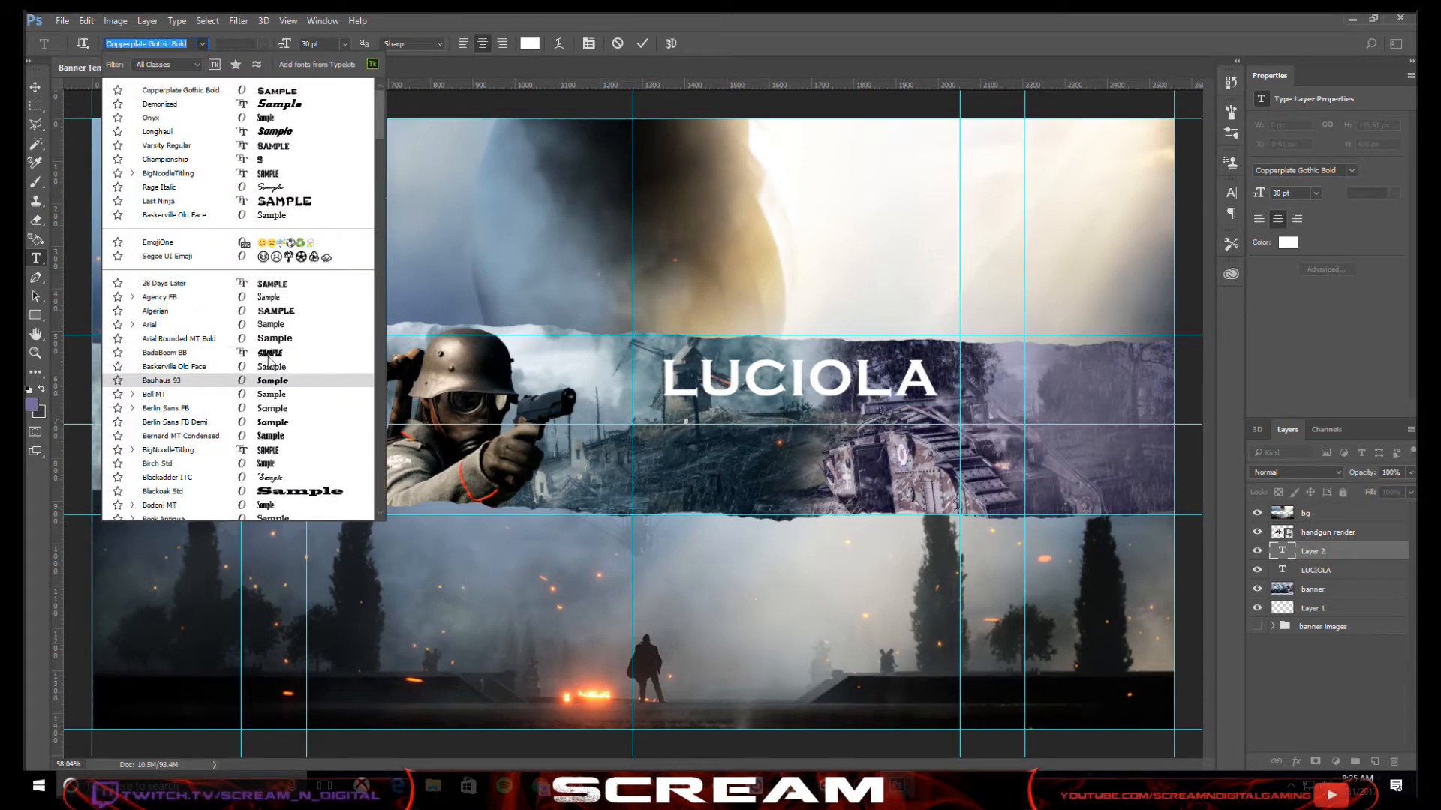
left_click(269, 133)
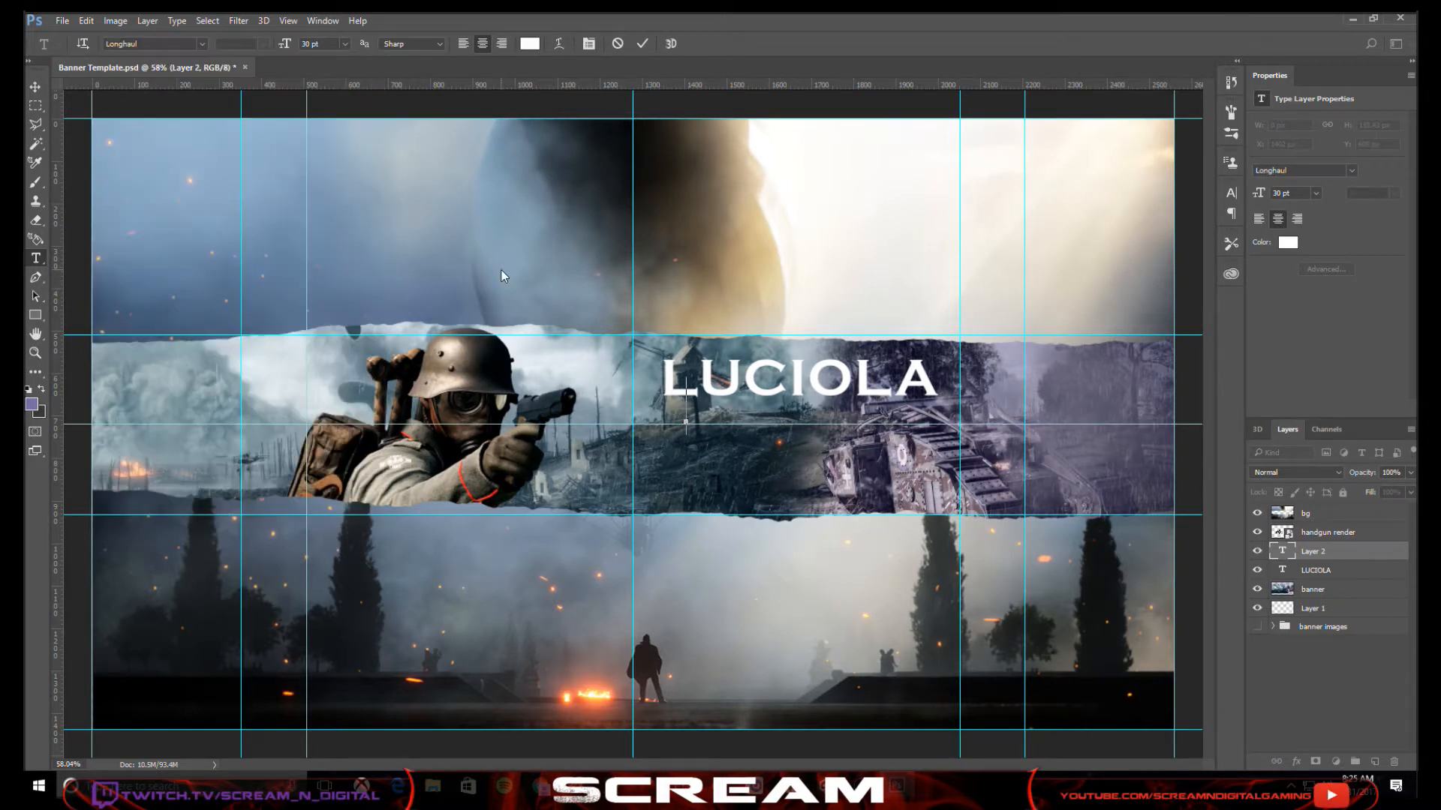
type("gaming")
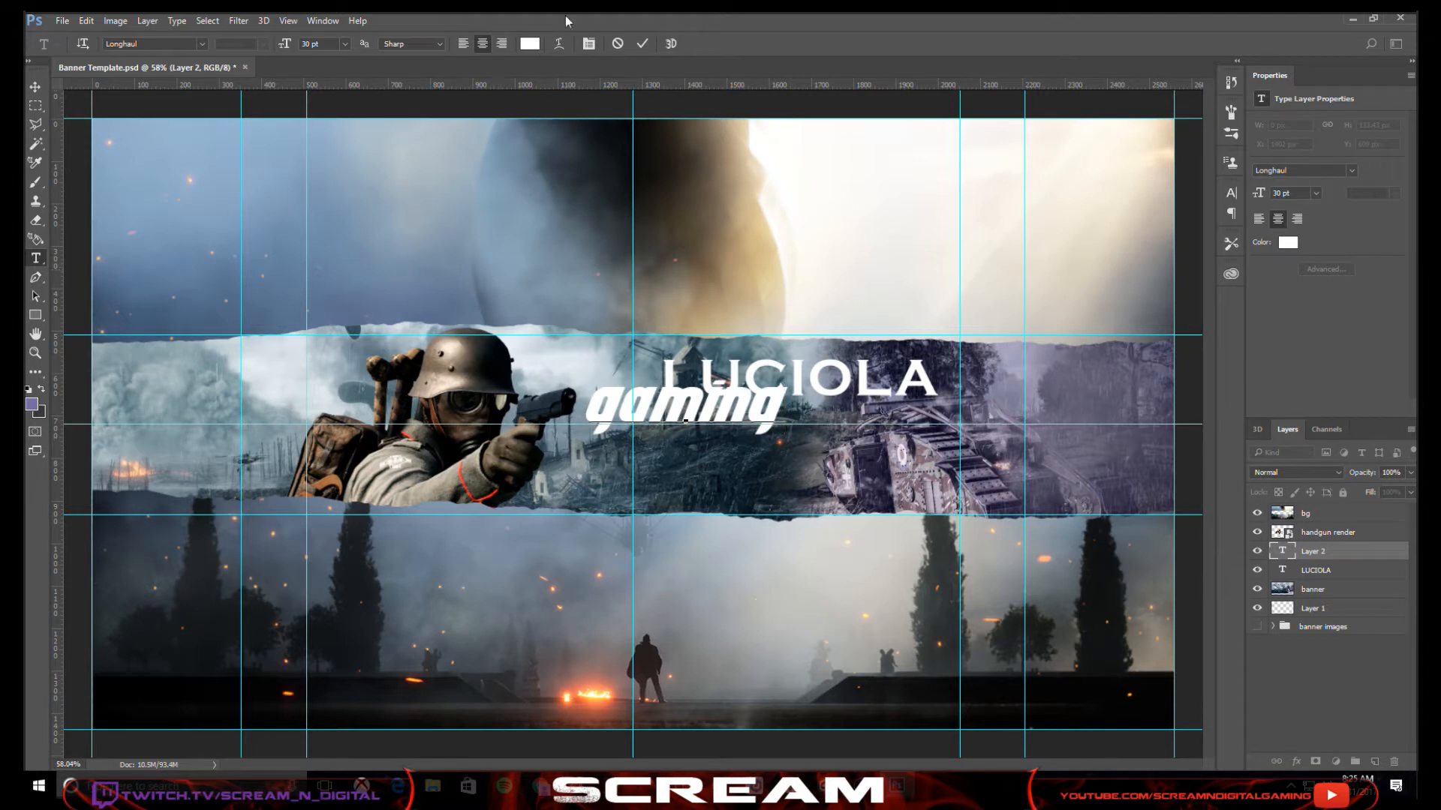
left_click(642, 43)
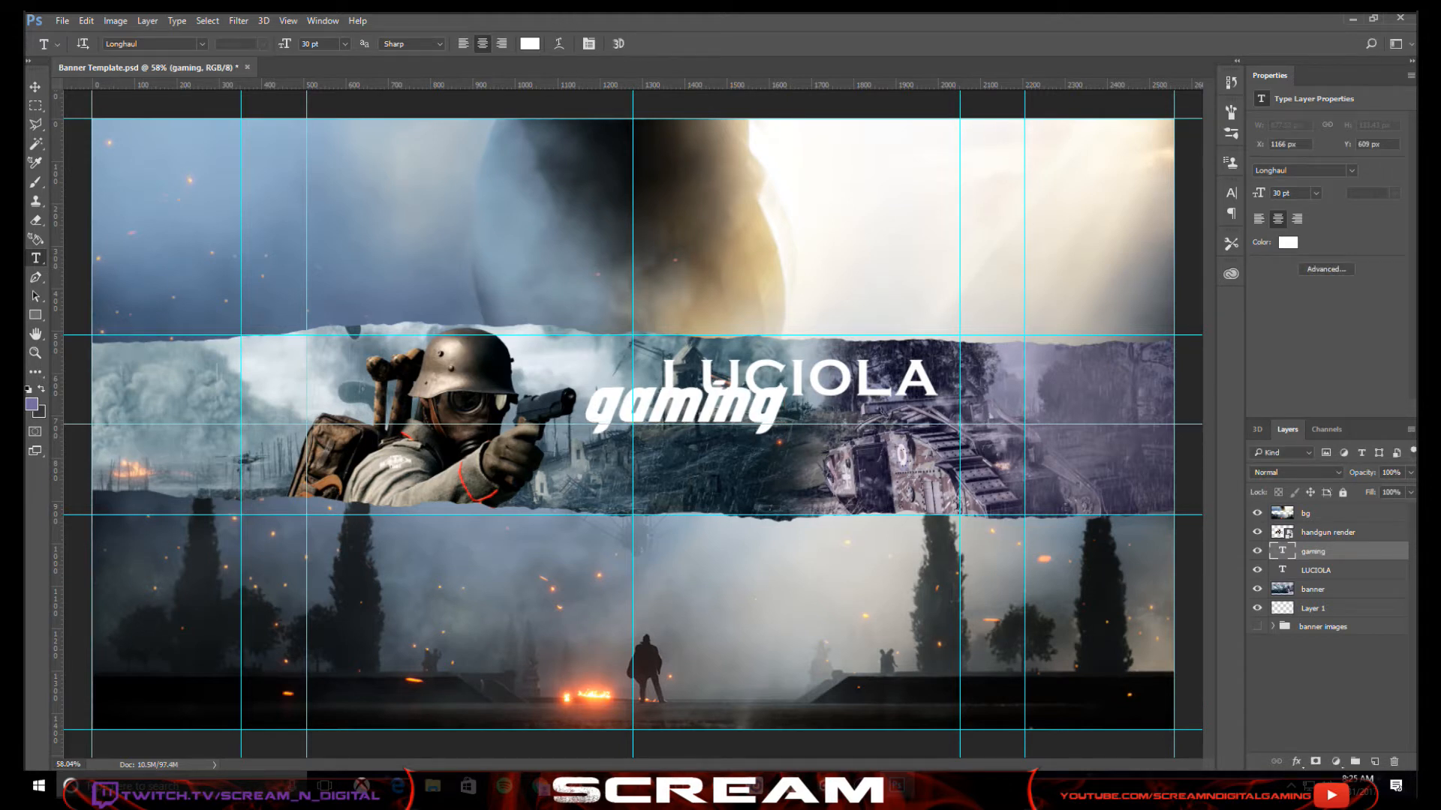
- Move the word gaming beneath LUCIOLA, leaving a clear vertical gap between the two title lines
left_click(37, 87)
left_click_drag(646, 415, 773, 430)
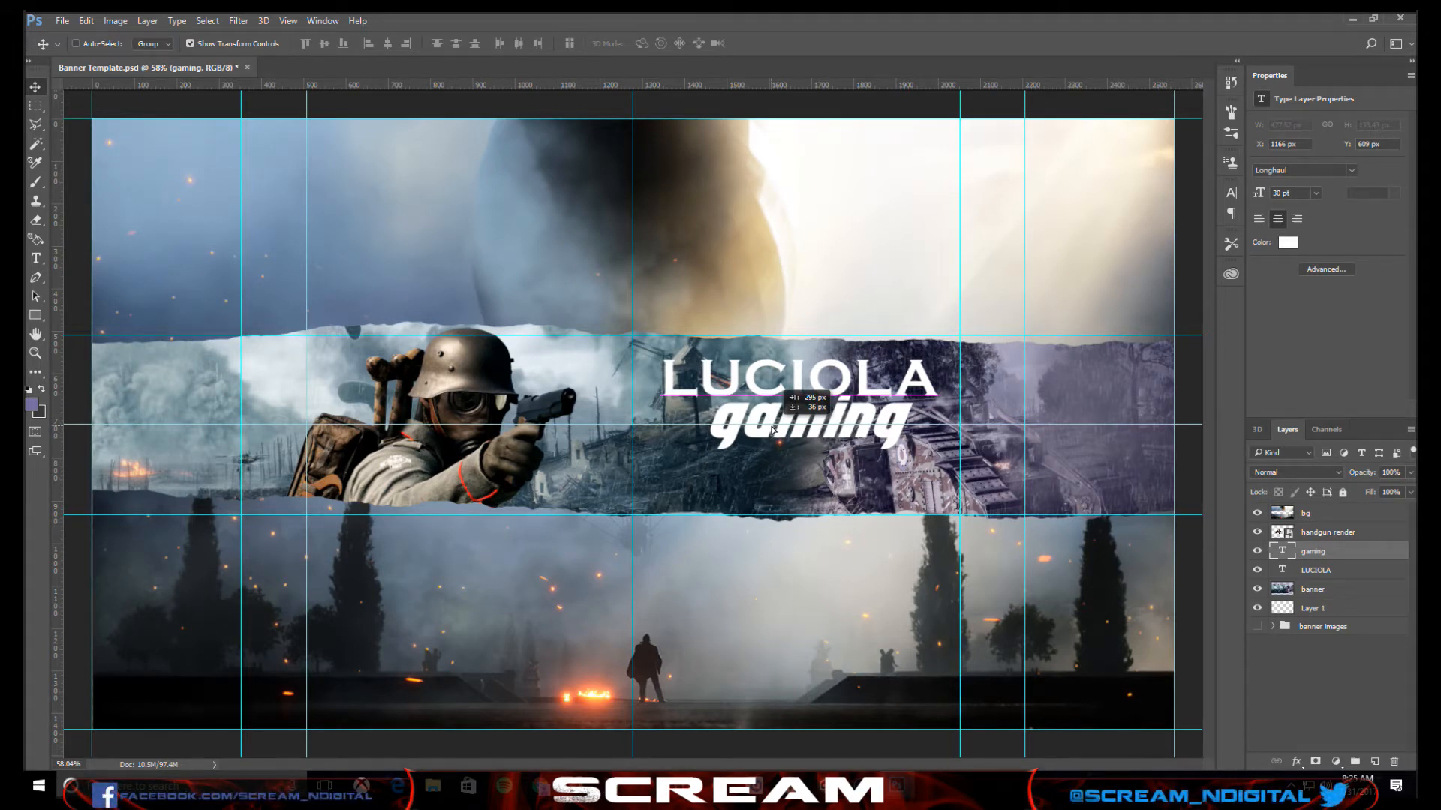
left_click_drag(771, 427, 771, 428)
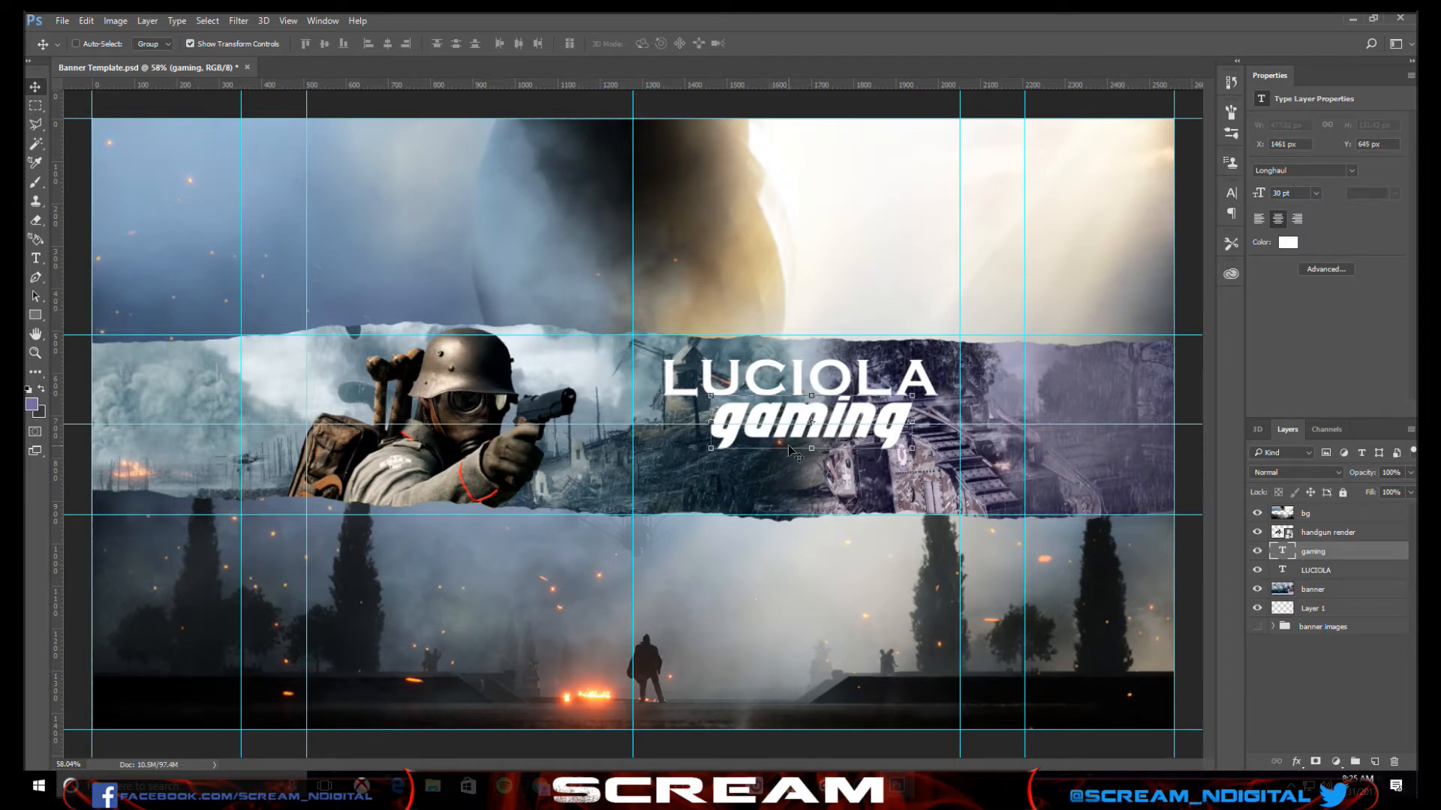
left_click_drag(843, 426, 841, 469)
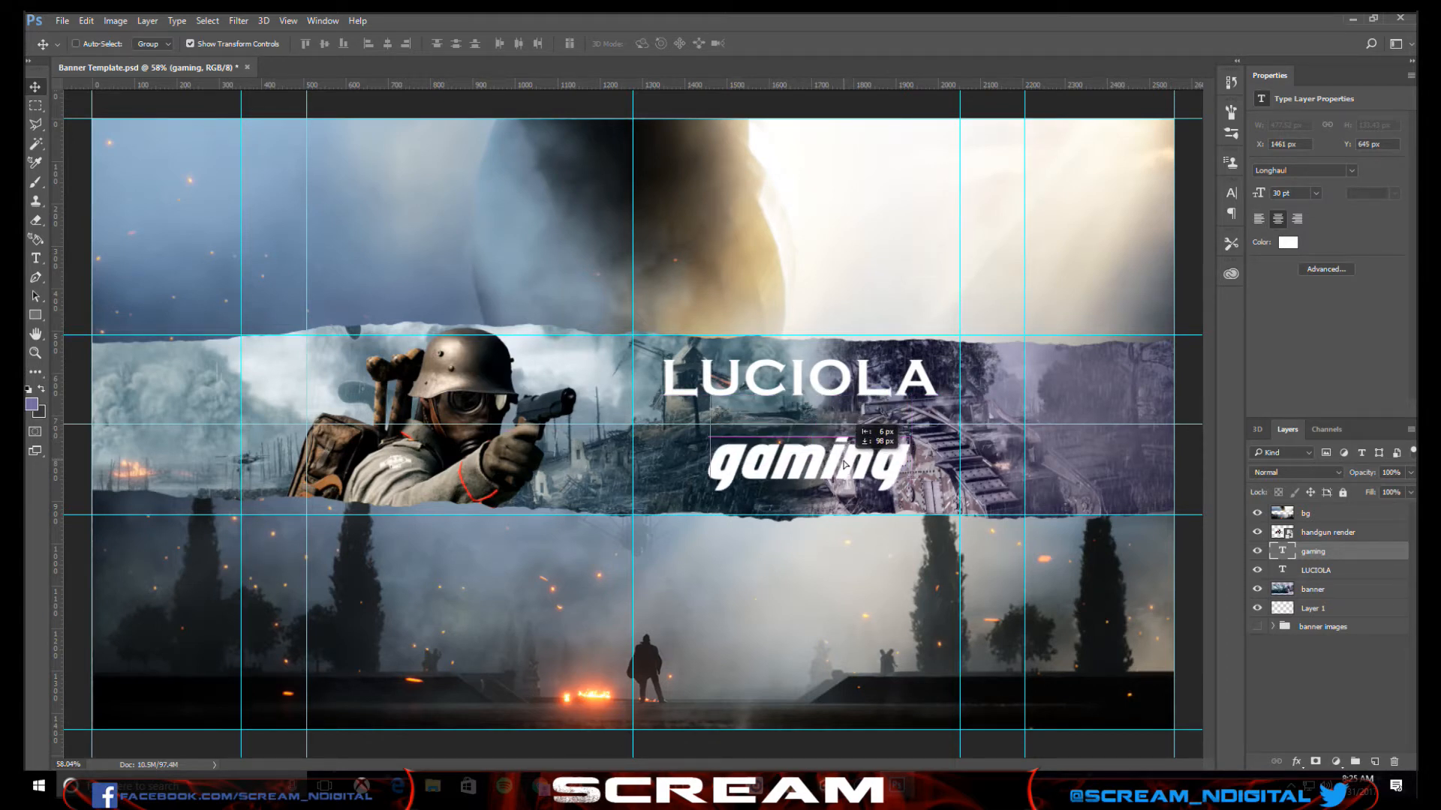
- Scale the LUCIOLA text up slightly, to about 109% width and 104% height, keeping it centred above gaming
left_click(1321, 570)
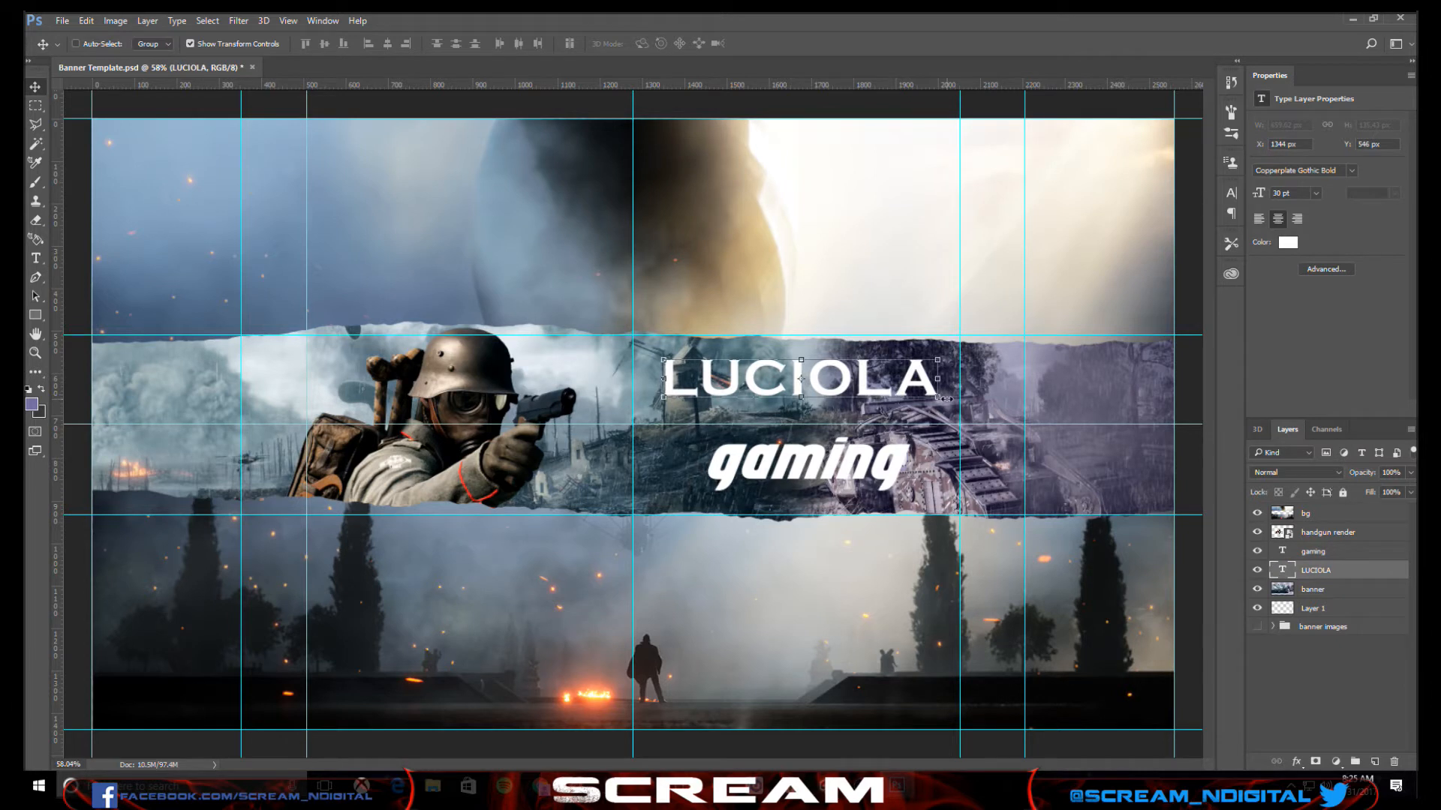
left_click_drag(940, 399, 988, 444)
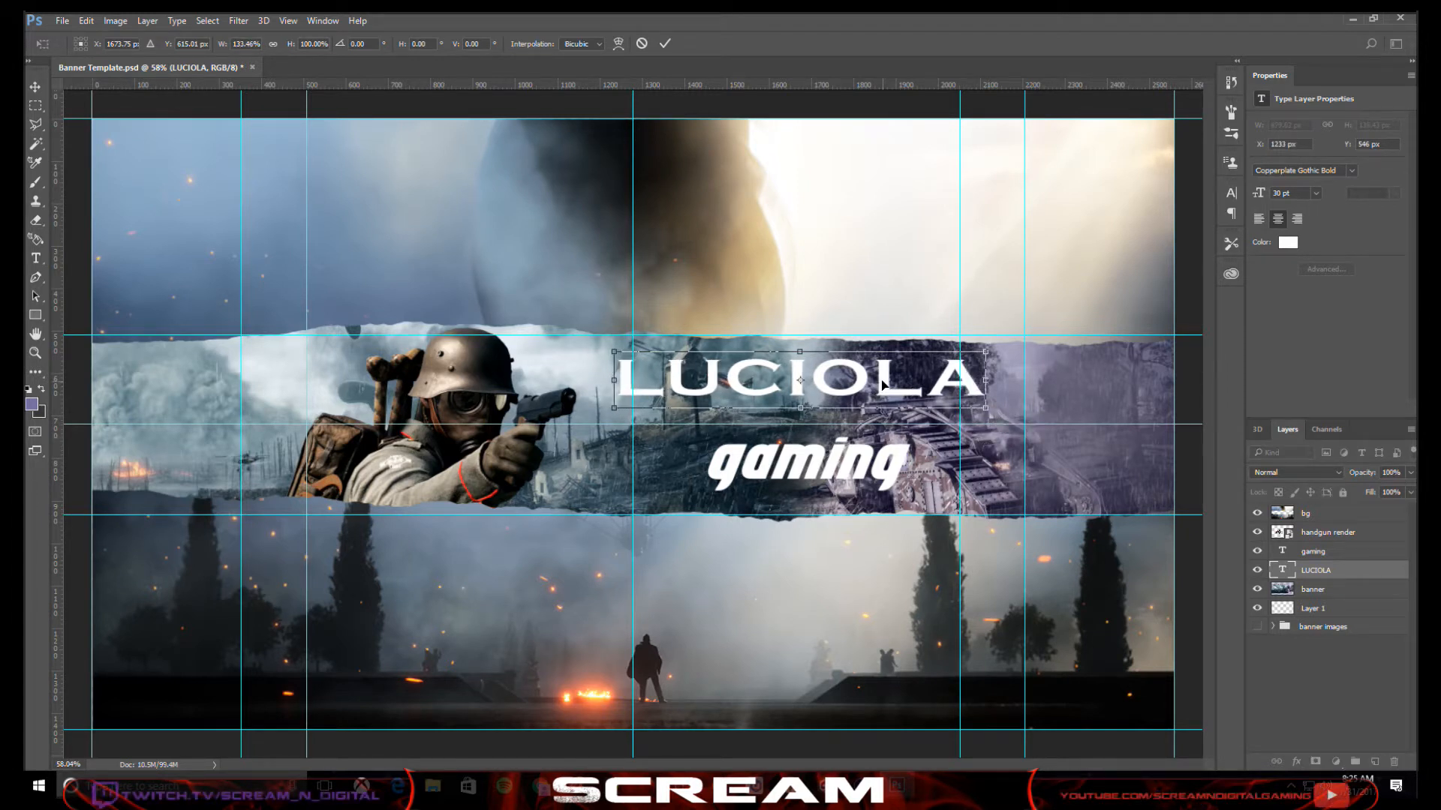
left_click_drag(880, 381, 876, 381)
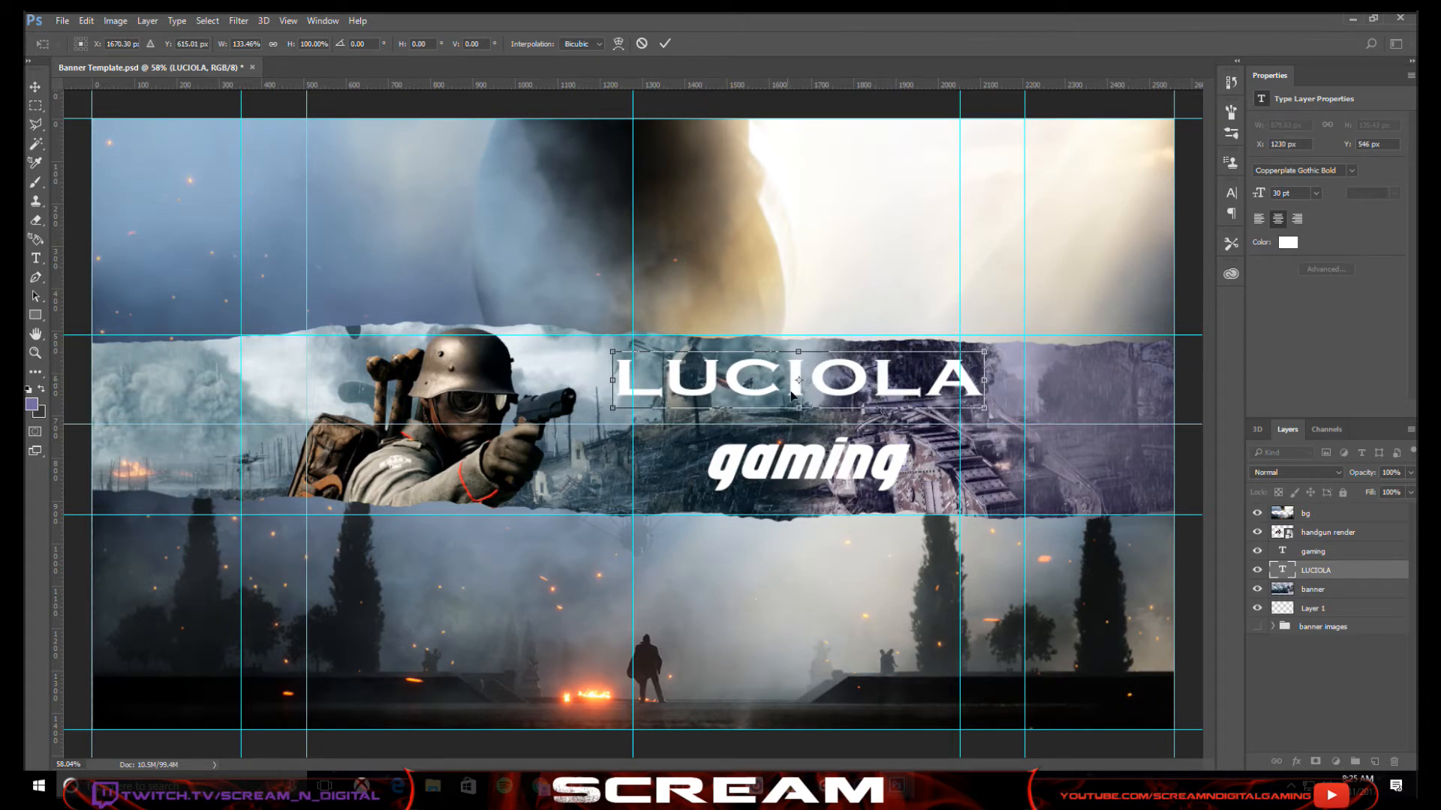
left_click_drag(801, 411, 823, 383)
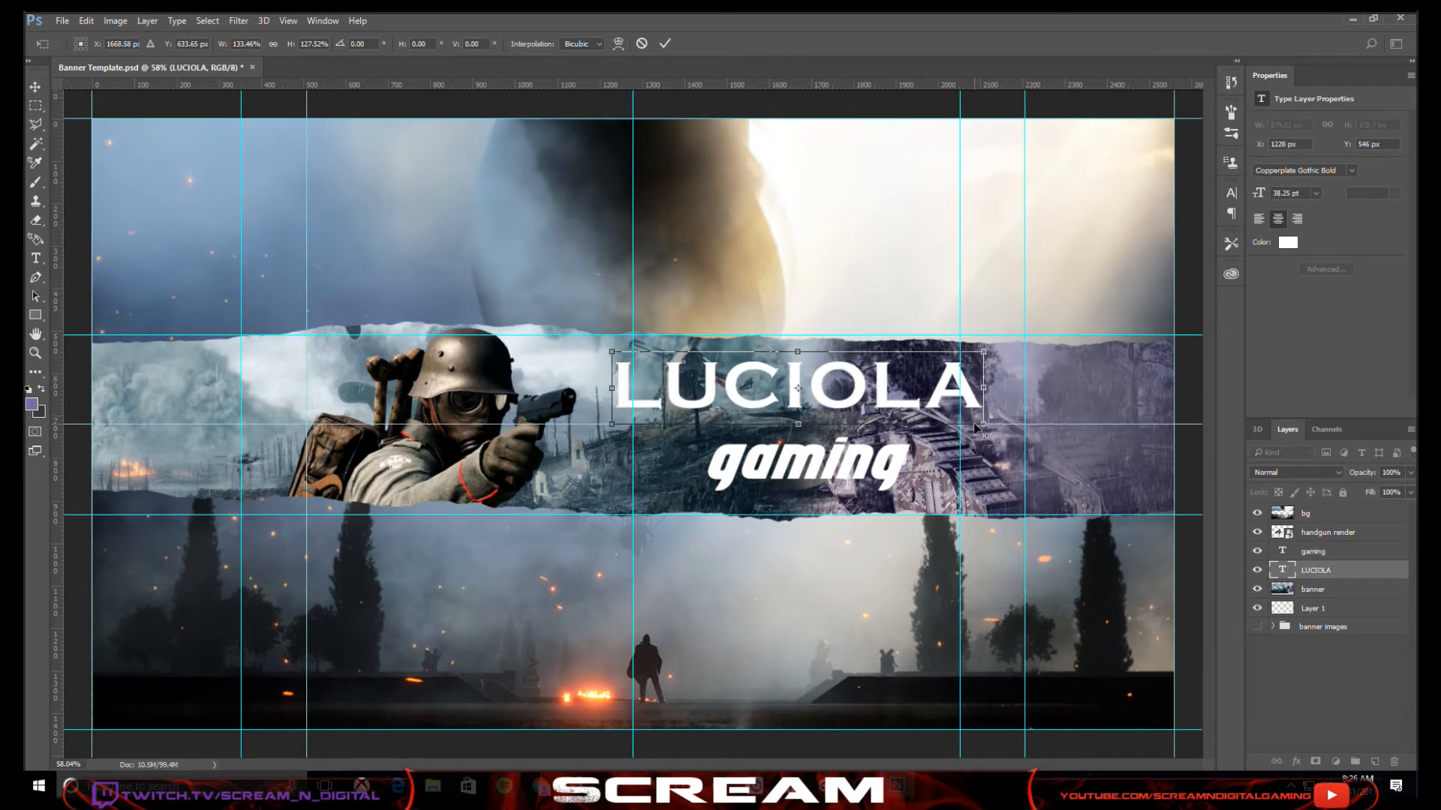
left_click_drag(981, 424, 950, 415)
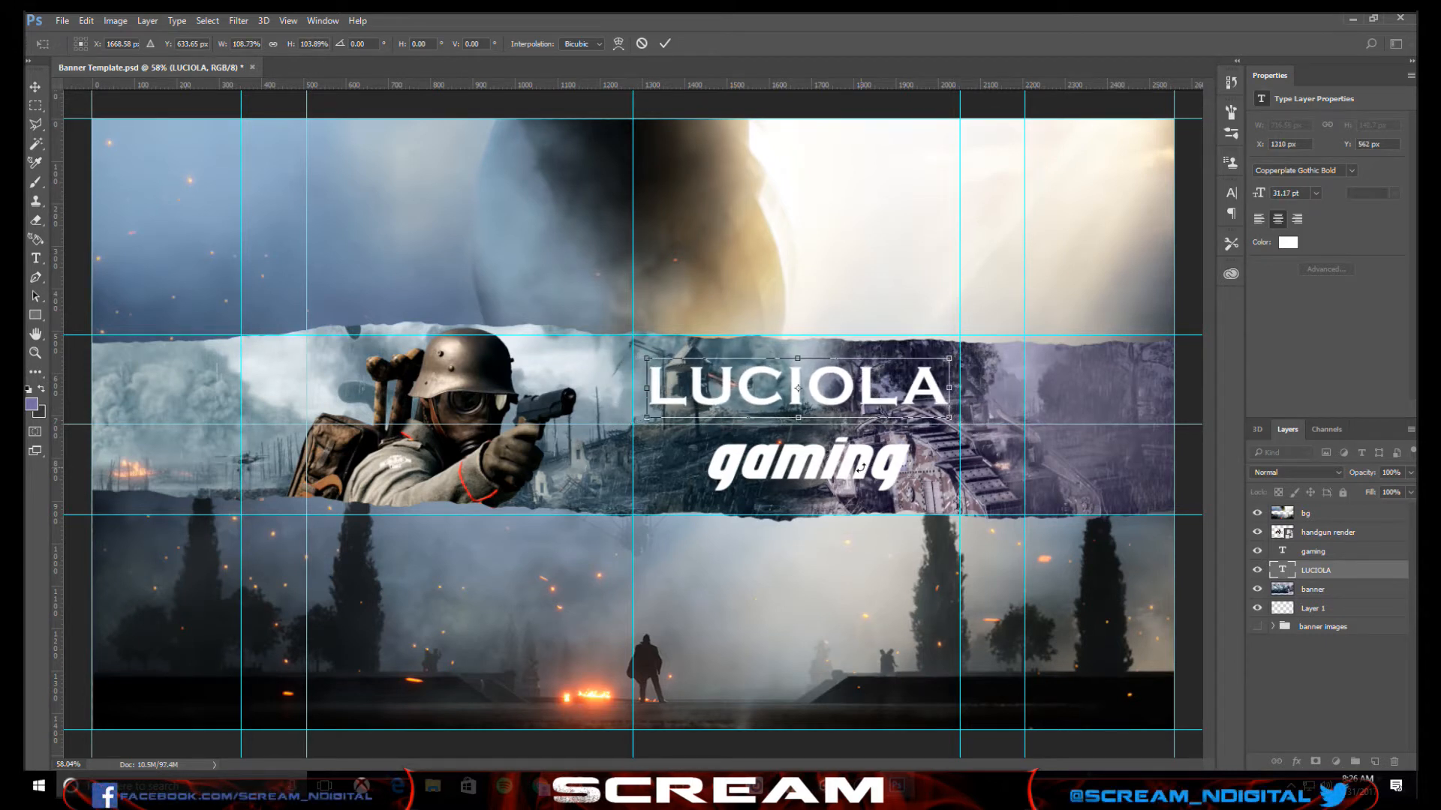
left_click(666, 45)
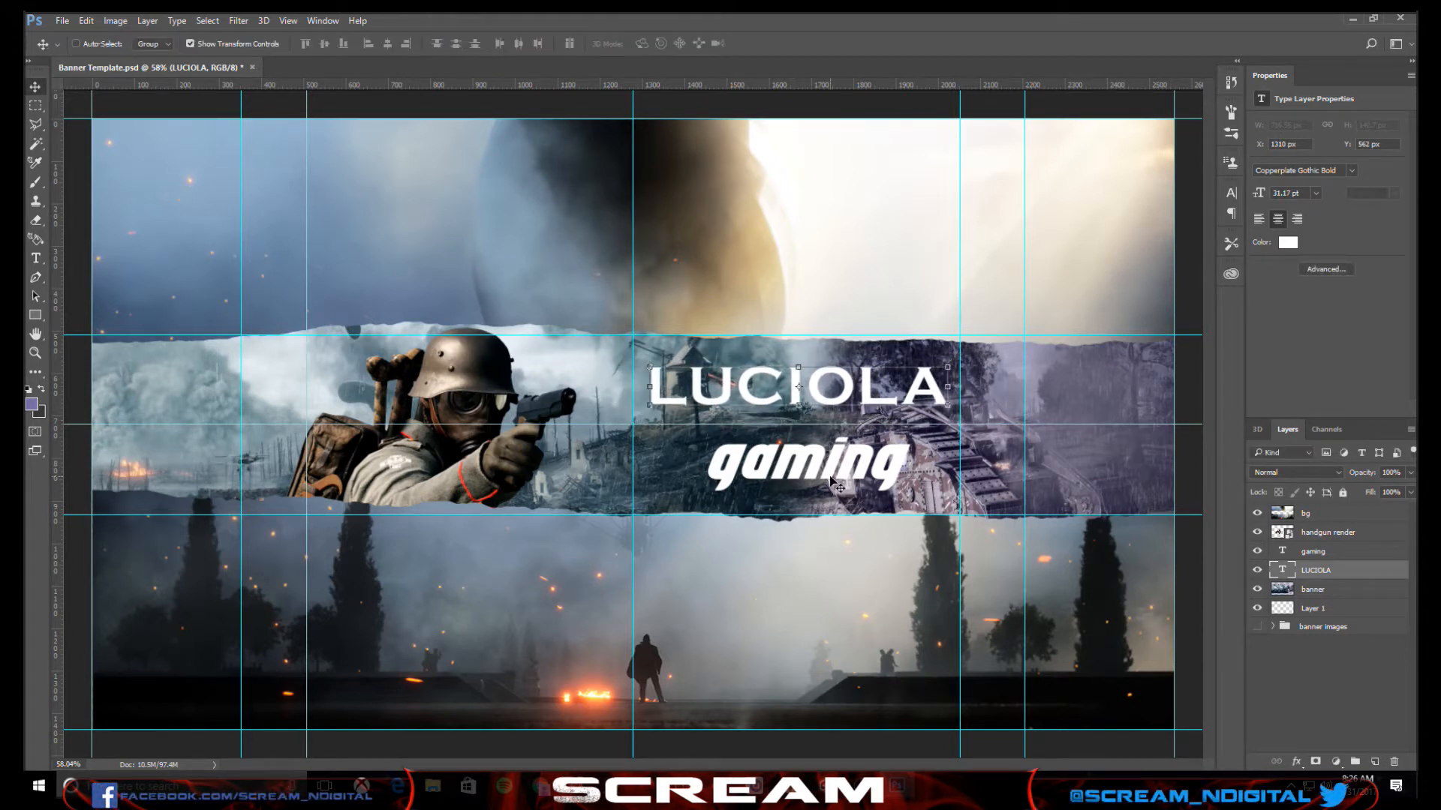
- Move gaming up against LUCIOLA so the dot of its second i overlaps the bottom of the O
left_click(1314, 555)
left_click_drag(828, 469, 818, 429)
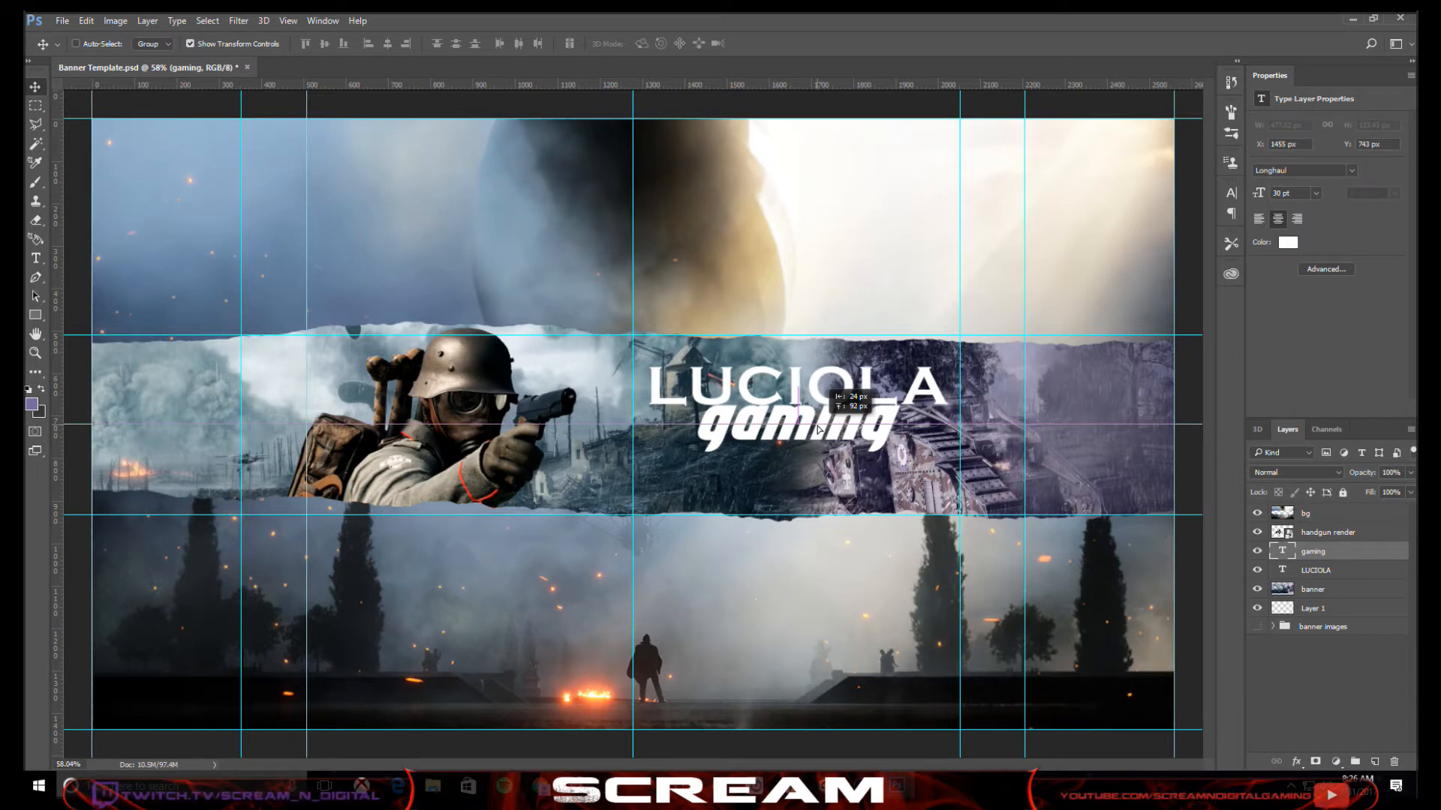
left_click_drag(818, 429, 817, 429)
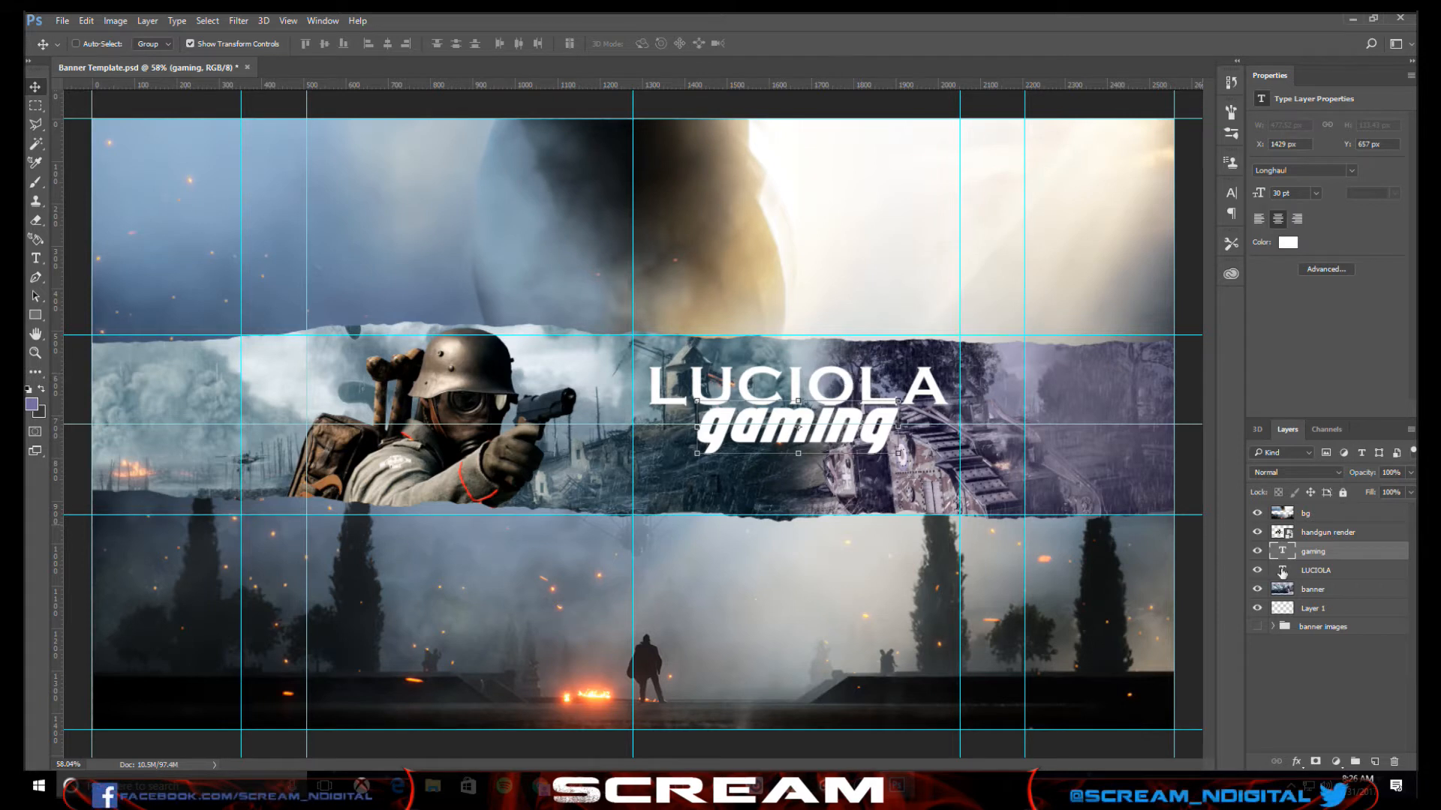
- Rasterize the gaming and LUCIOLA text layers
left_click(1330, 576)
left_click(1323, 555)
right_click(1324, 559)
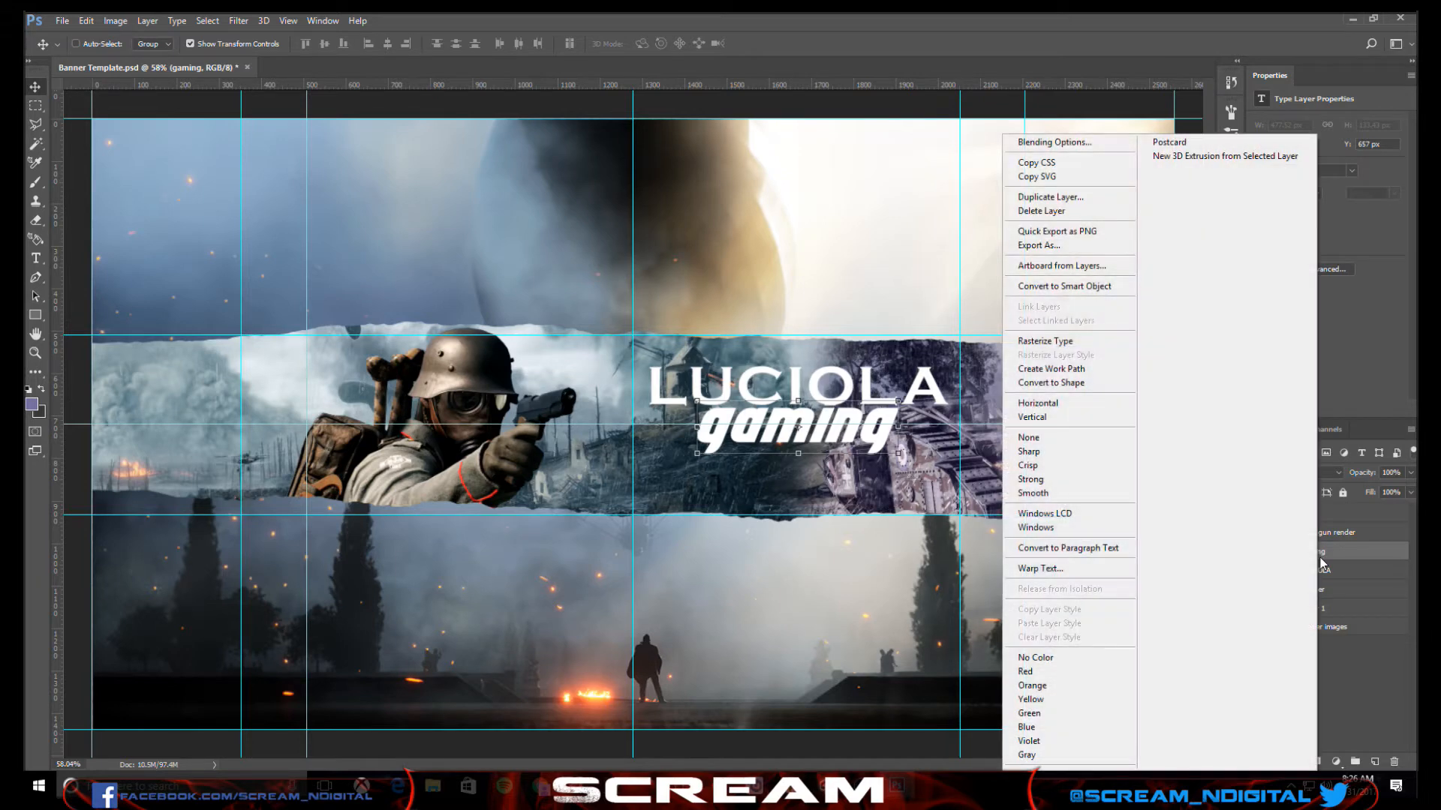
left_click(1071, 344)
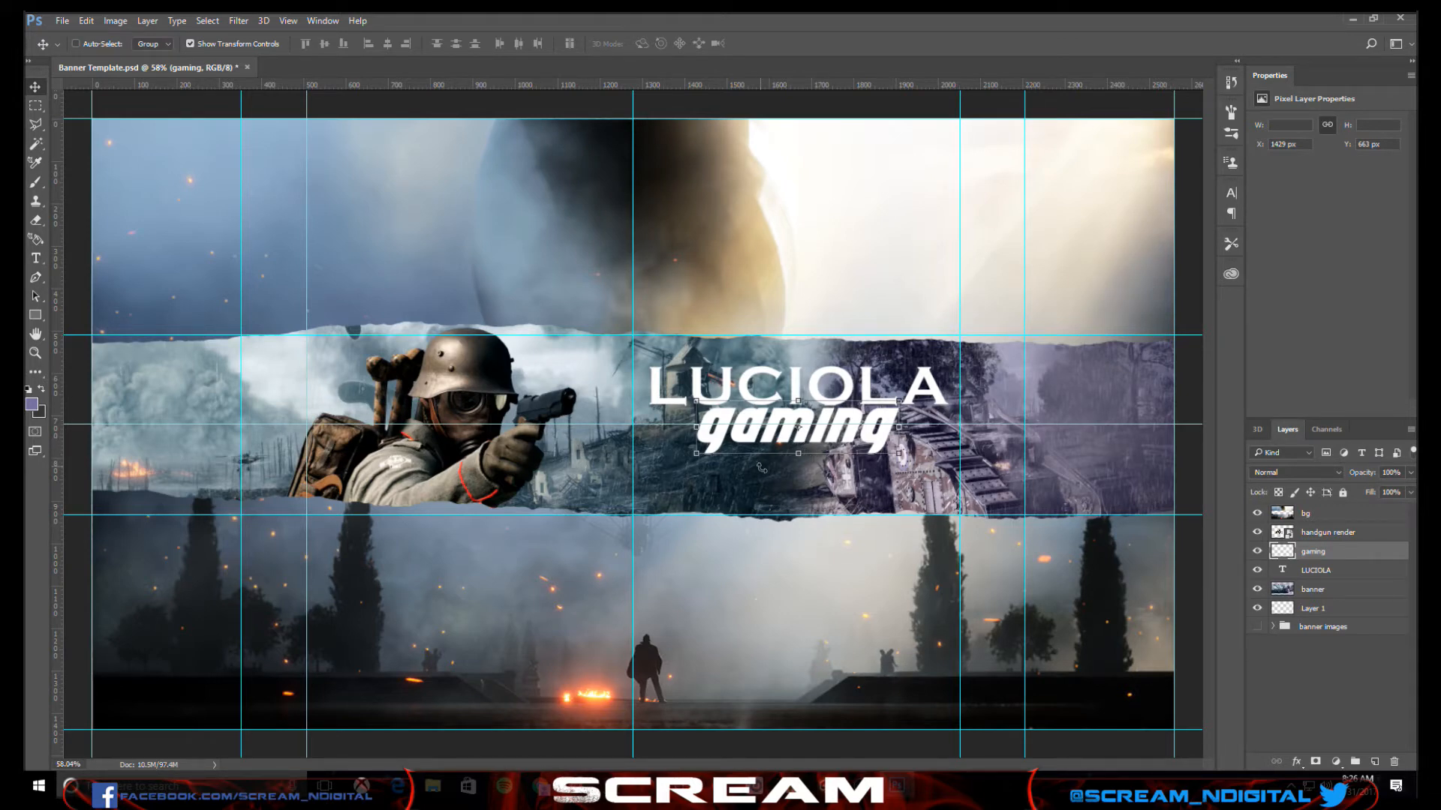
right_click(1333, 568)
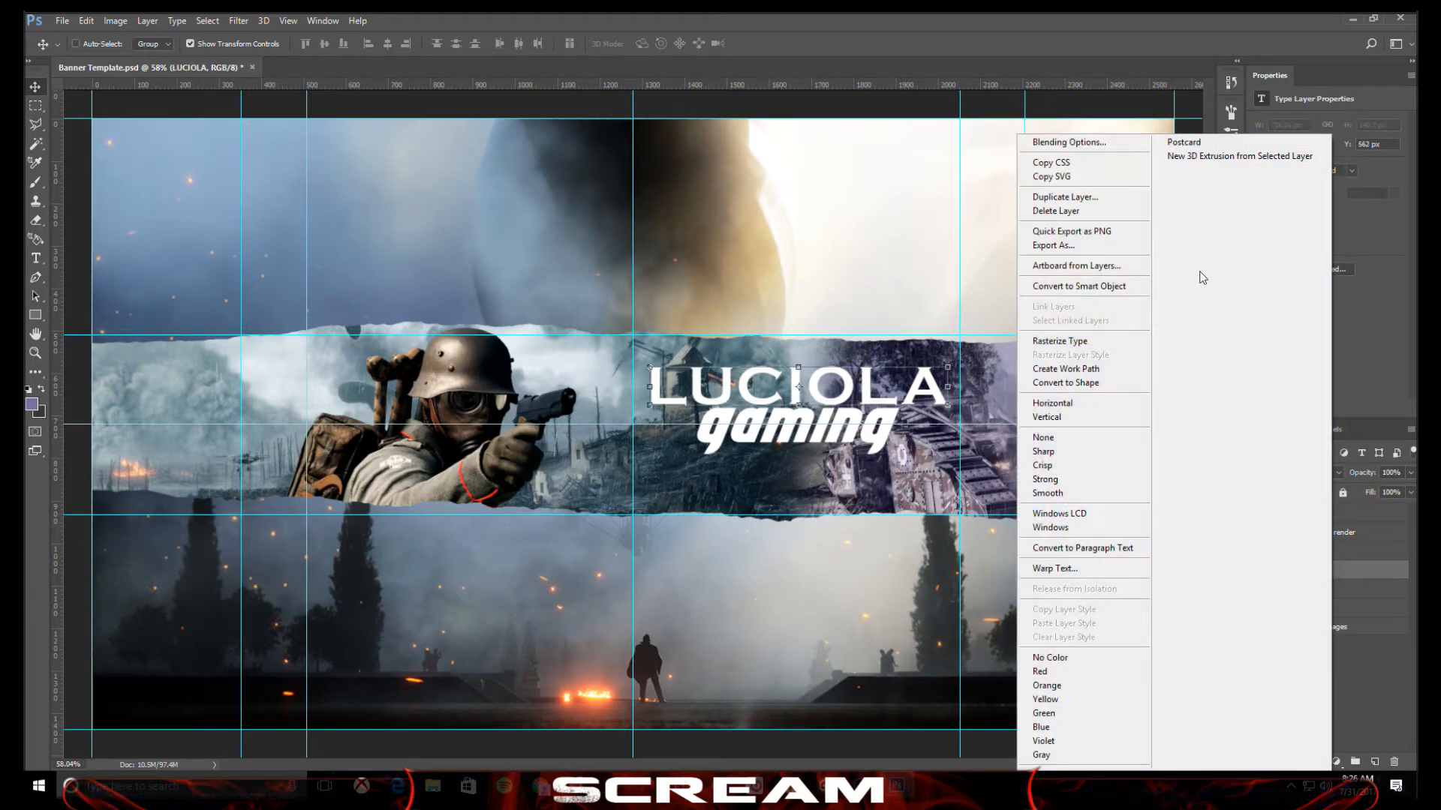
left_click(1089, 344)
- Select every letter of the word gaming on its layer with the Magic Wand, including the dot overlapping the O
left_click(1310, 553)
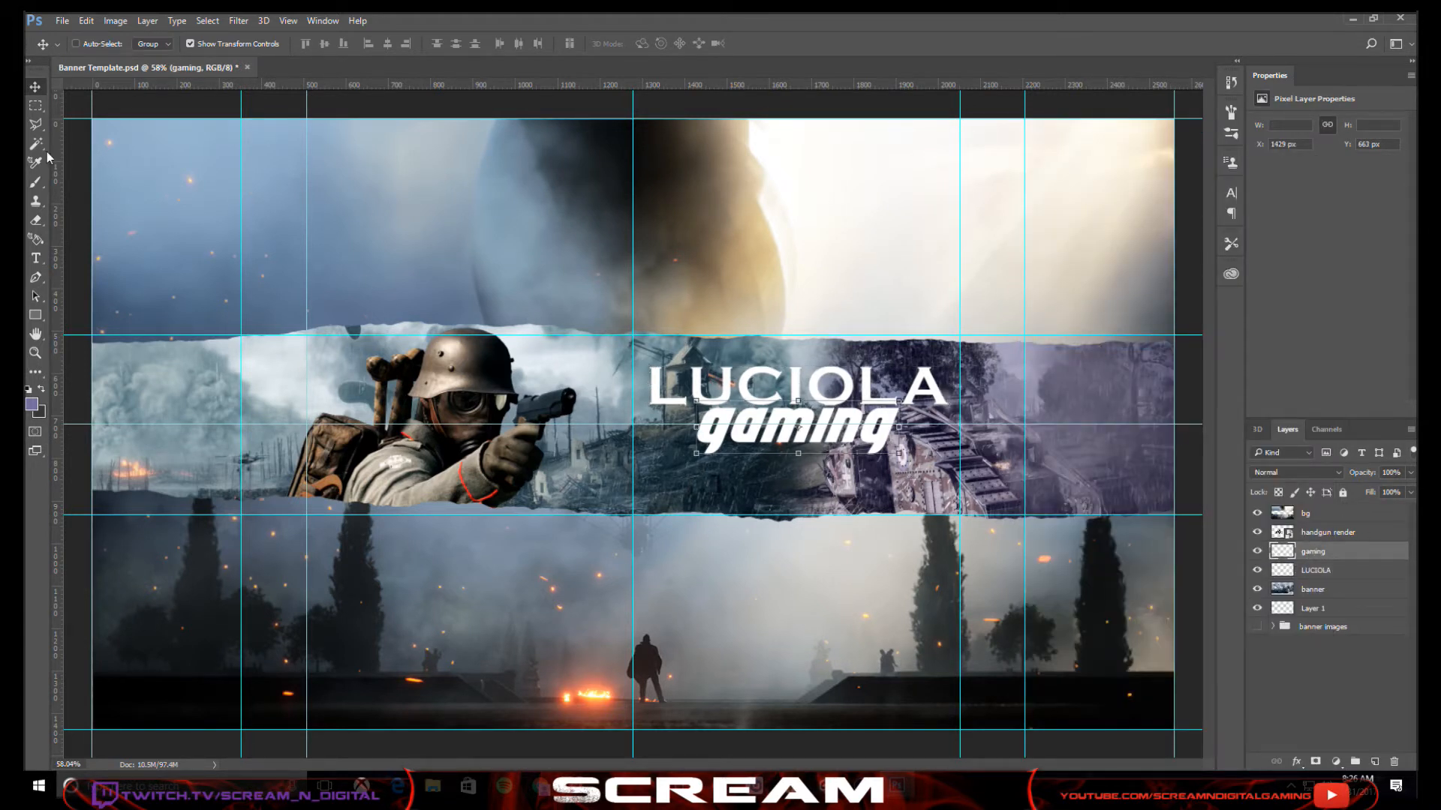
key("w")
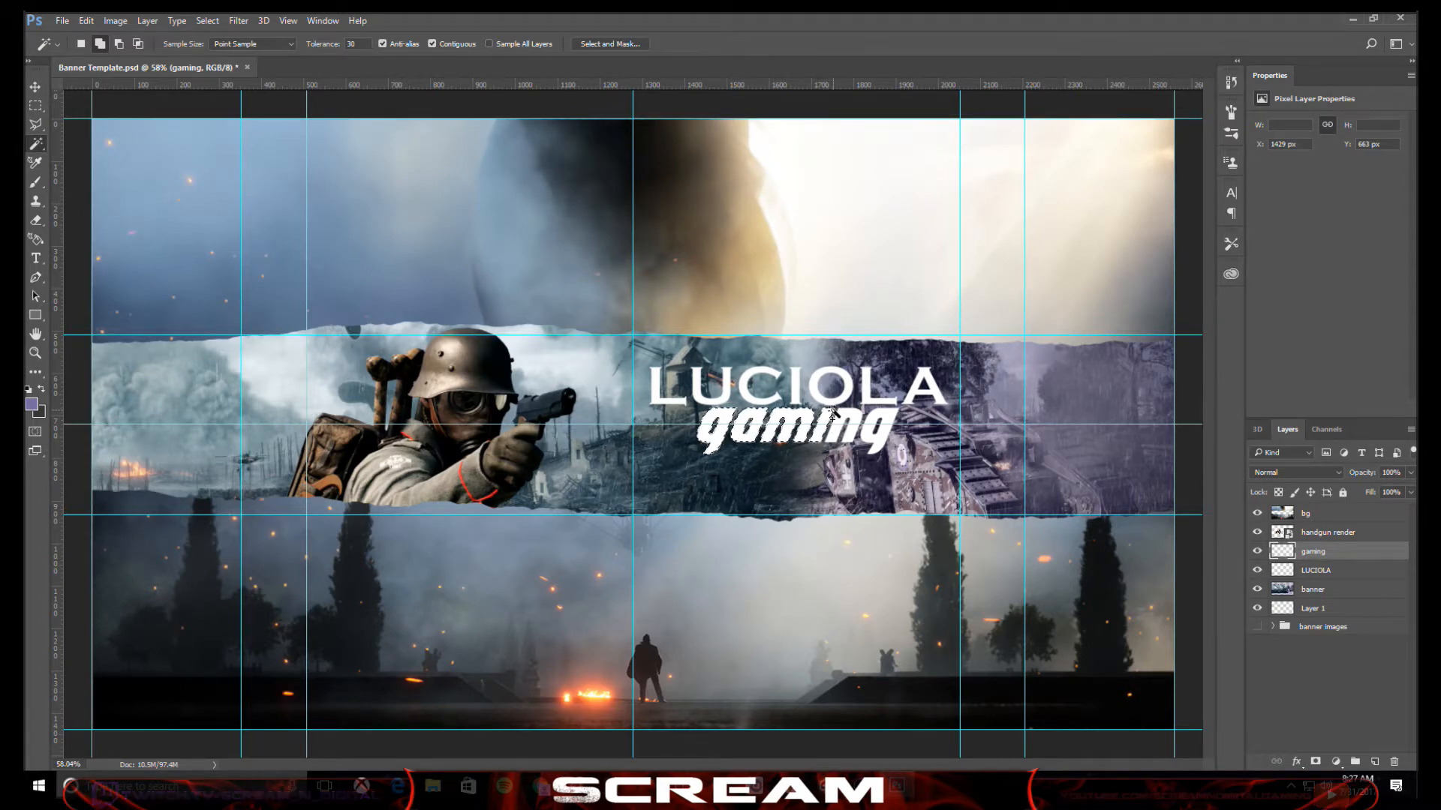
scroll(781, 418, "up", 5)
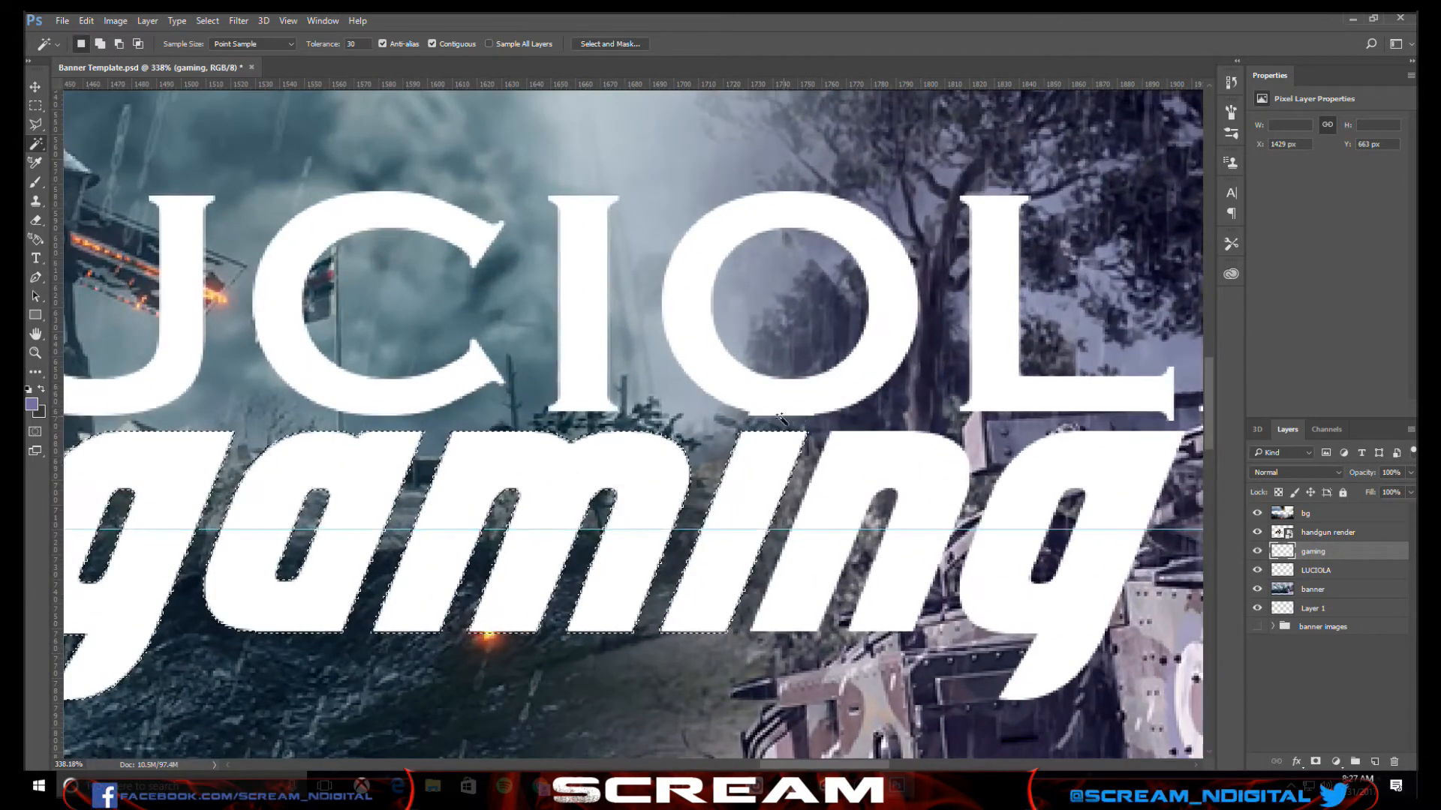
left_click(780, 415, "shift")
left_click(891, 475, "shift")
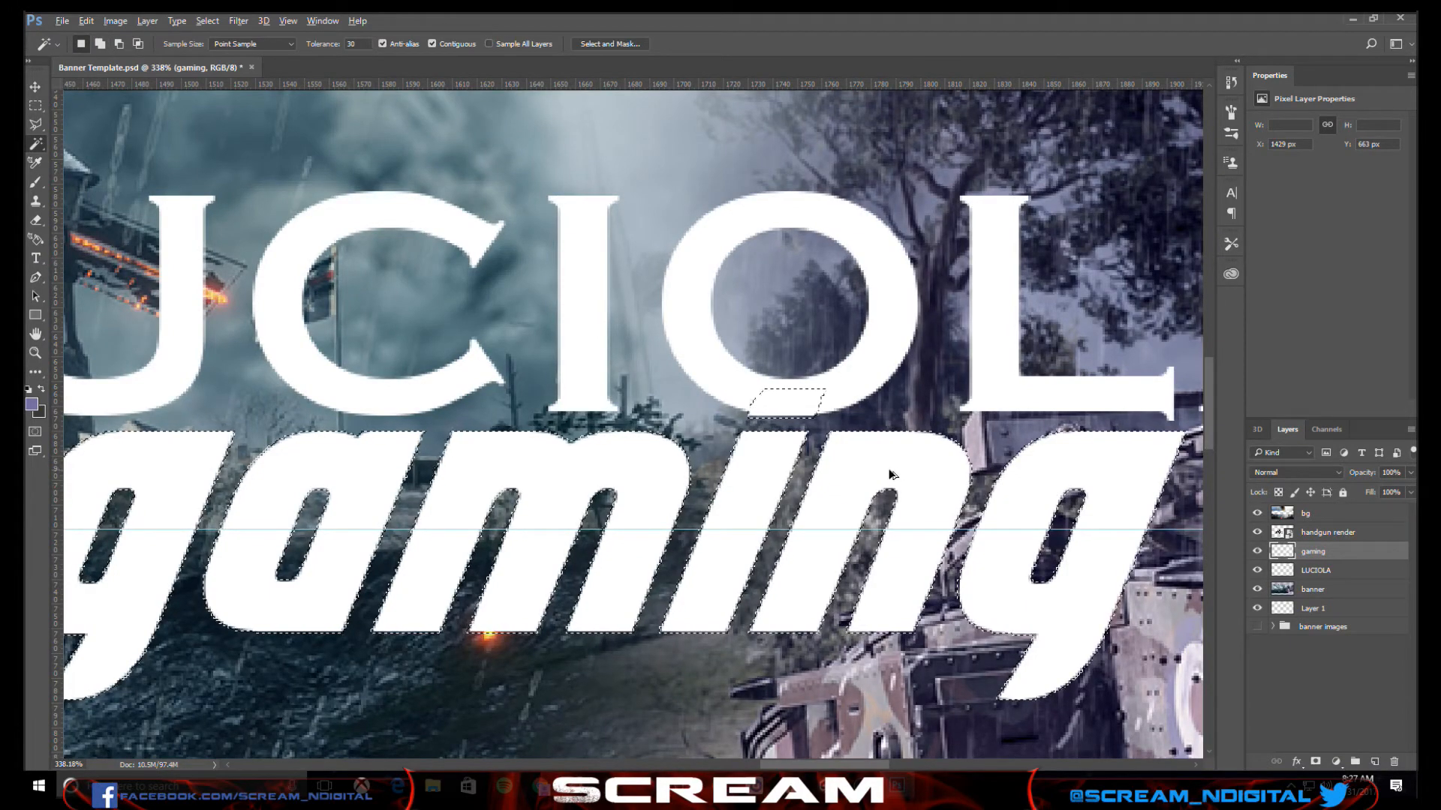
scroll(891, 474, "down", 5)
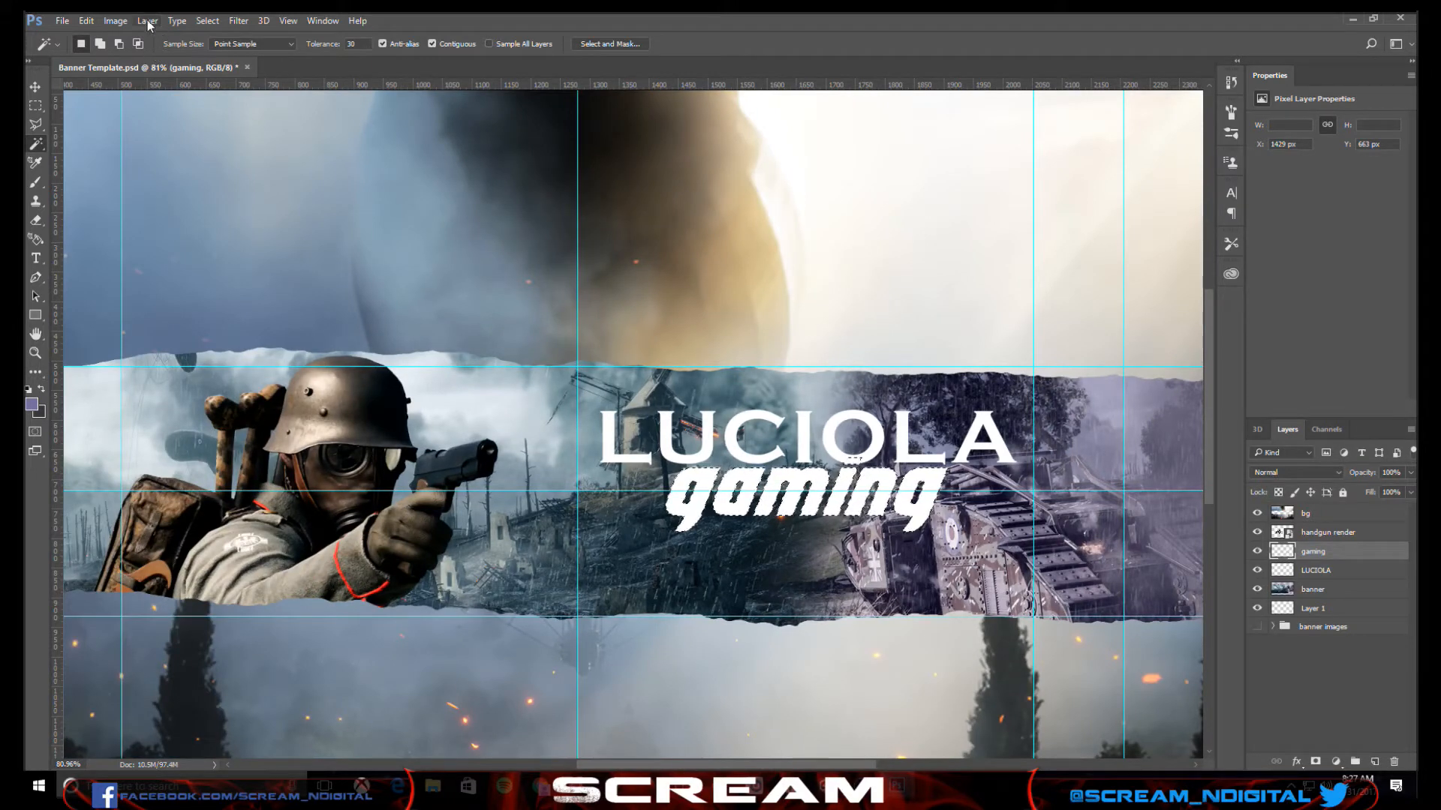
- Expand the selection by 3 pixels and cut that area out of the LUCIOLA layer, clearing the selection when done
left_click(207, 20)
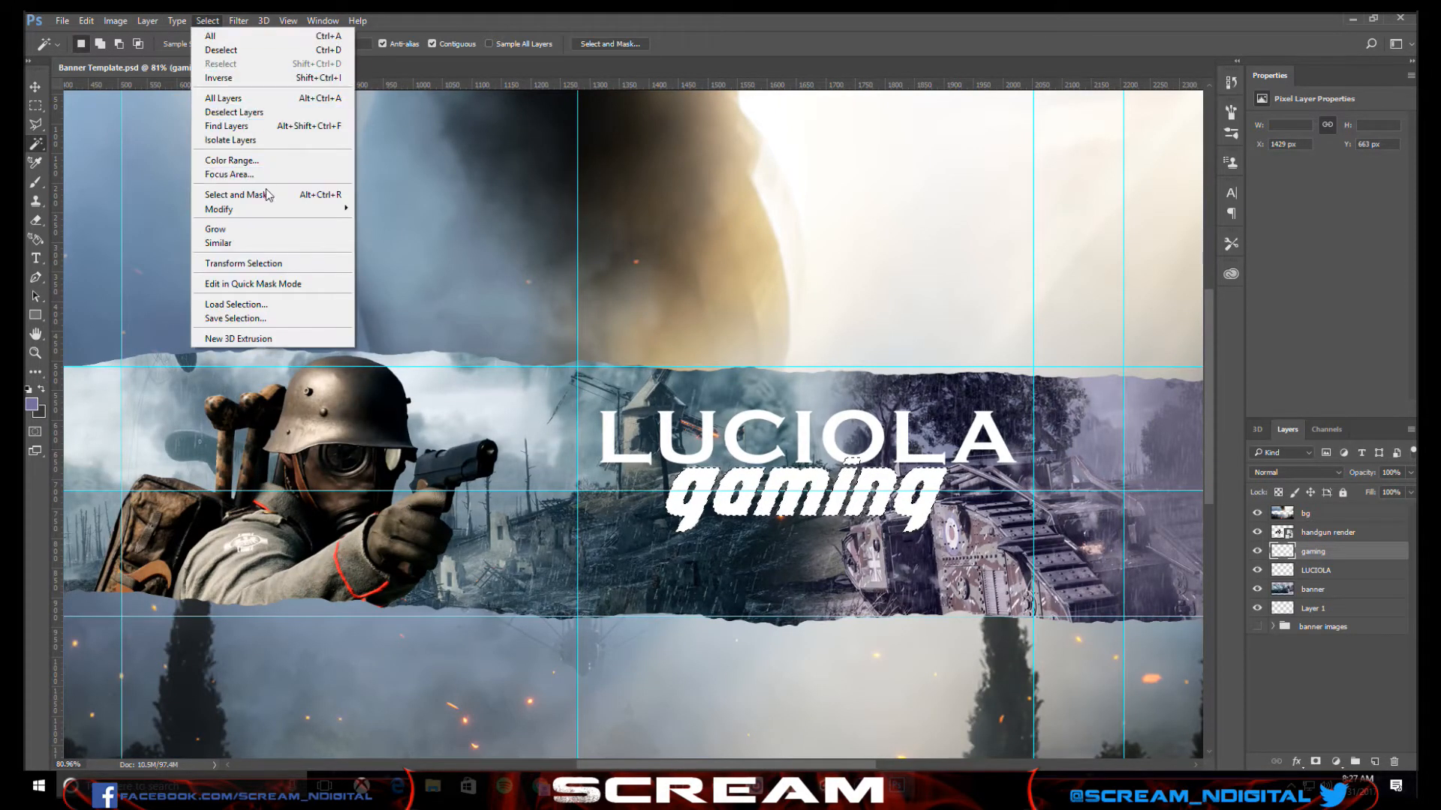
mouse_move(281, 210)
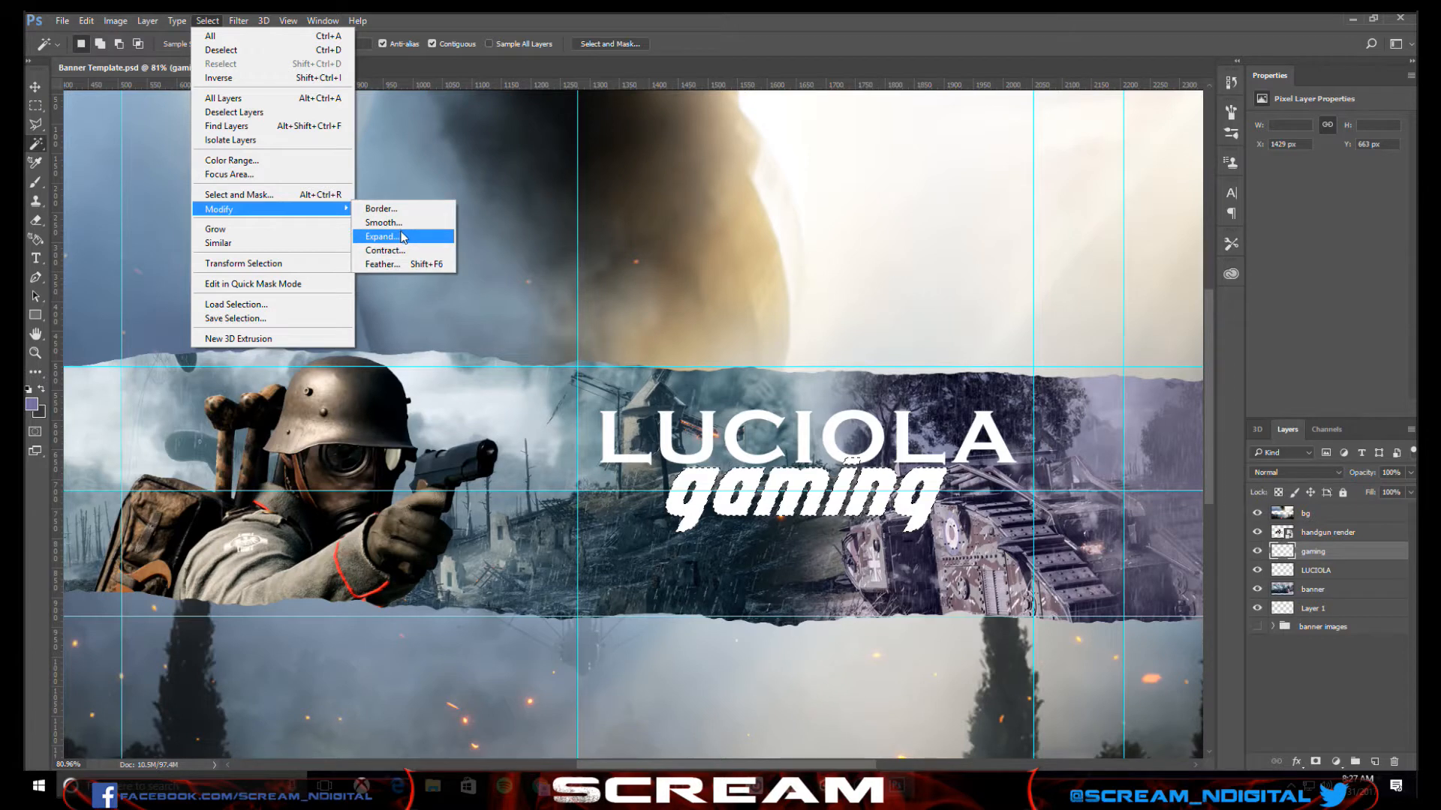
left_click(403, 237)
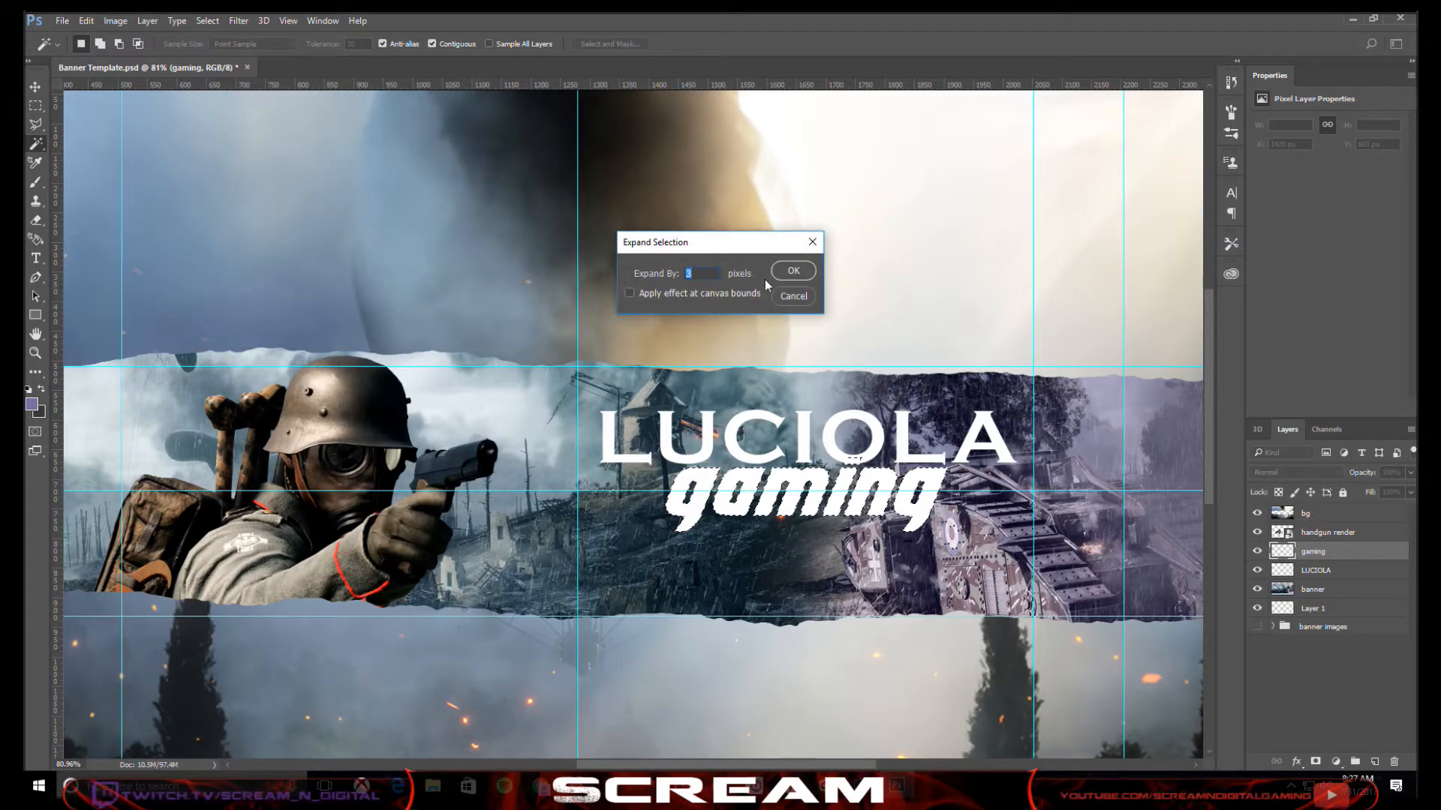
left_click(795, 272)
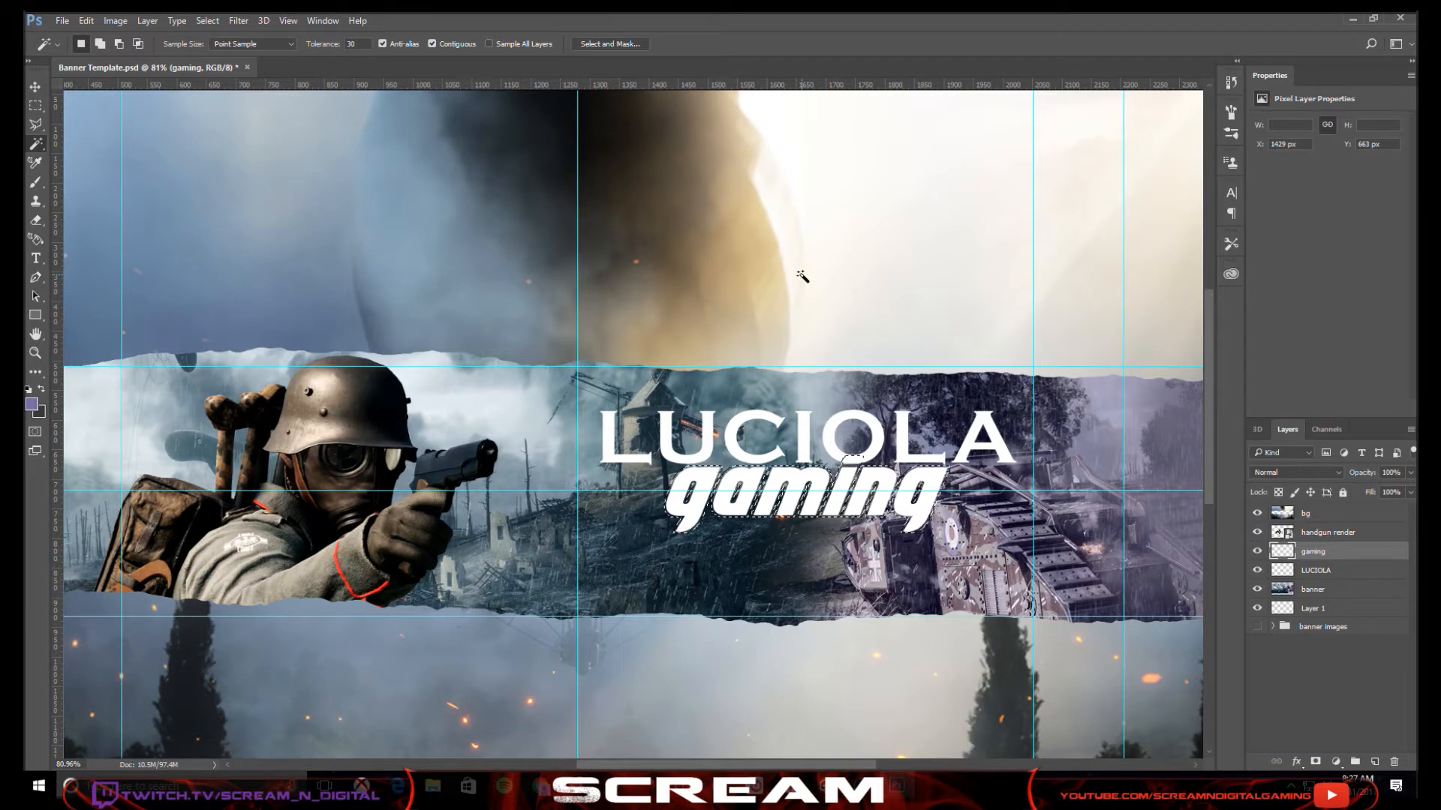
left_click(1331, 572)
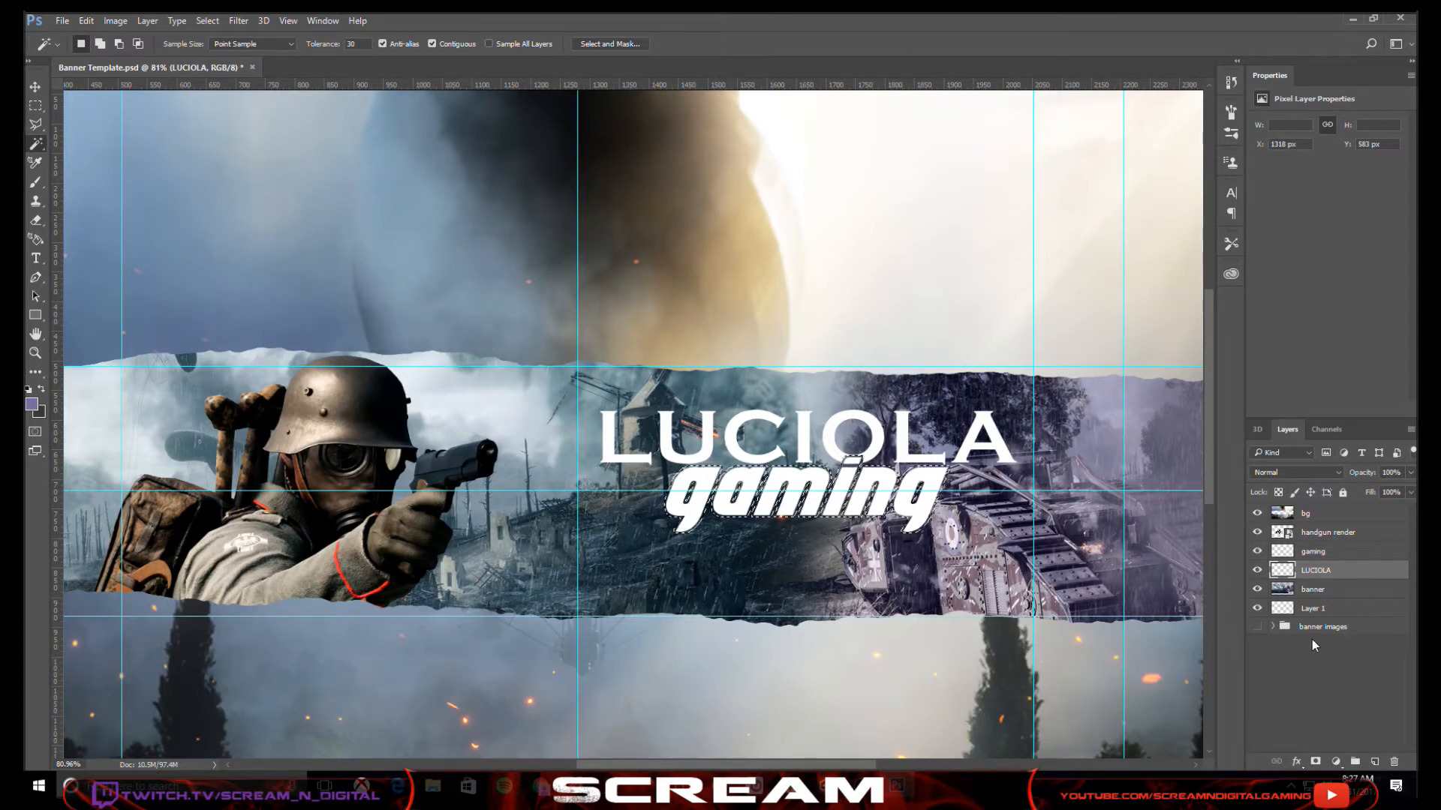
key("ctrl+d")
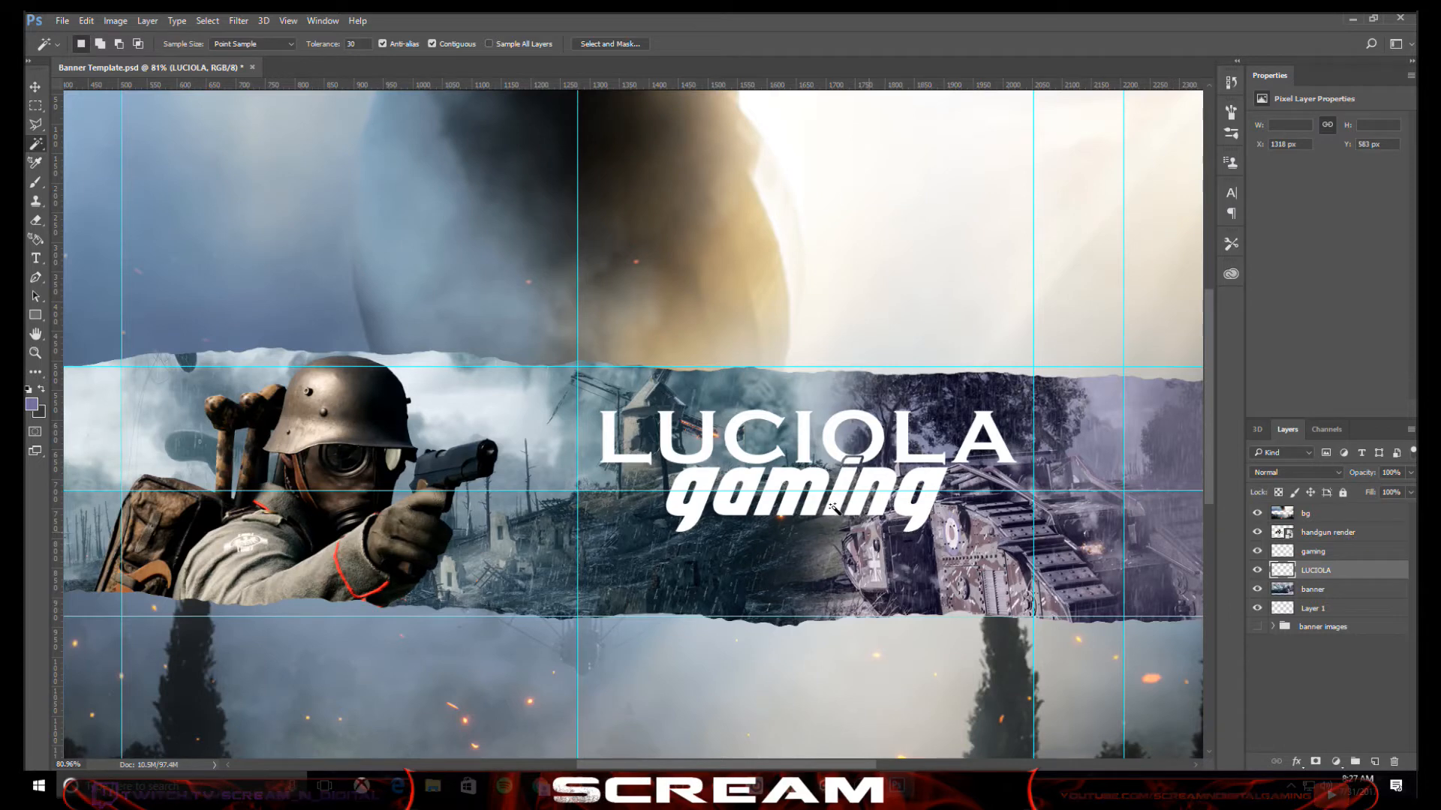
scroll(833, 508, "up", 4)
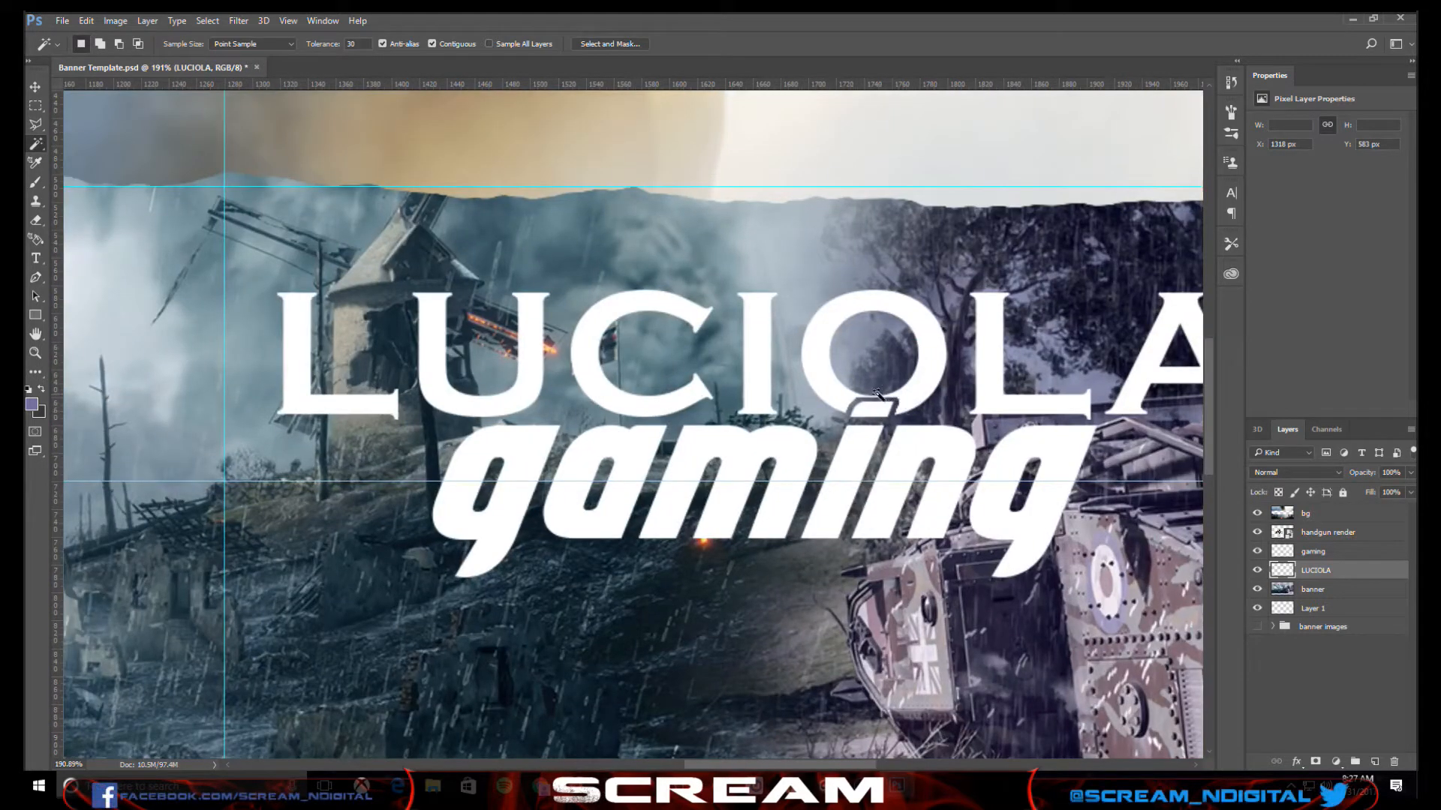
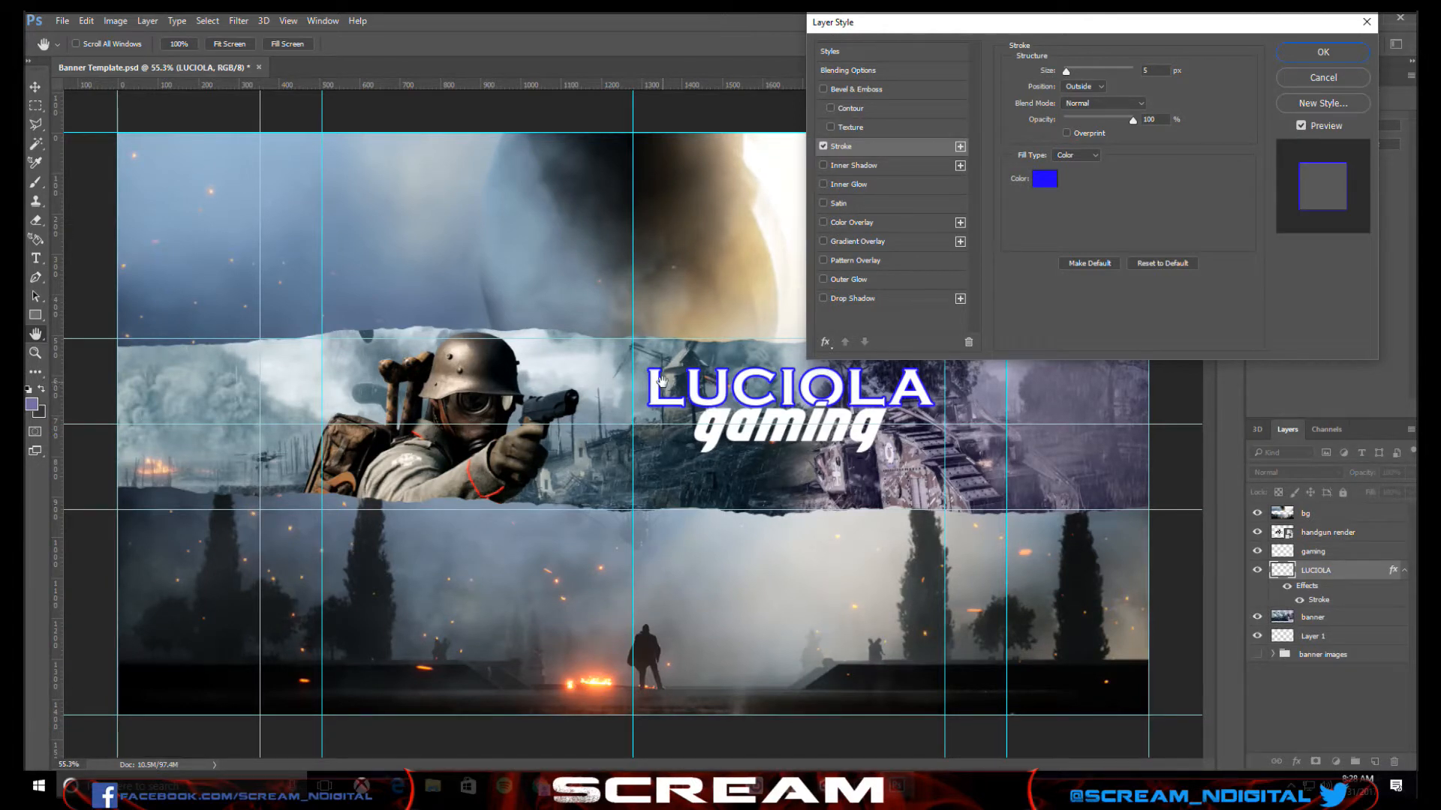
- Apply the 5 px blue outside stroke to the LUCIOLA layer and copy its layer style onto the gaming layer
left_click(1322, 52)
left_click(1328, 552)
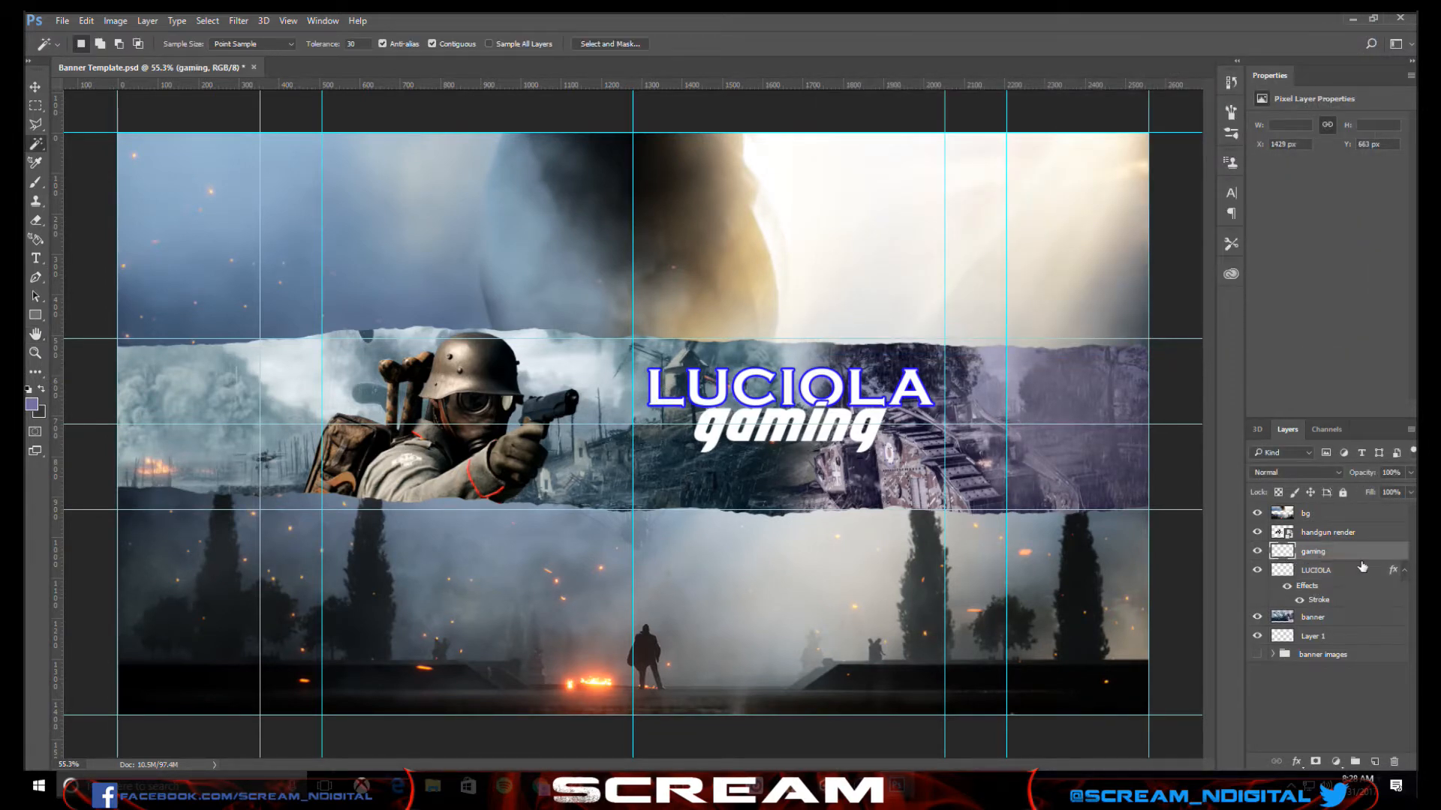
left_click(1357, 571)
right_click(1356, 570)
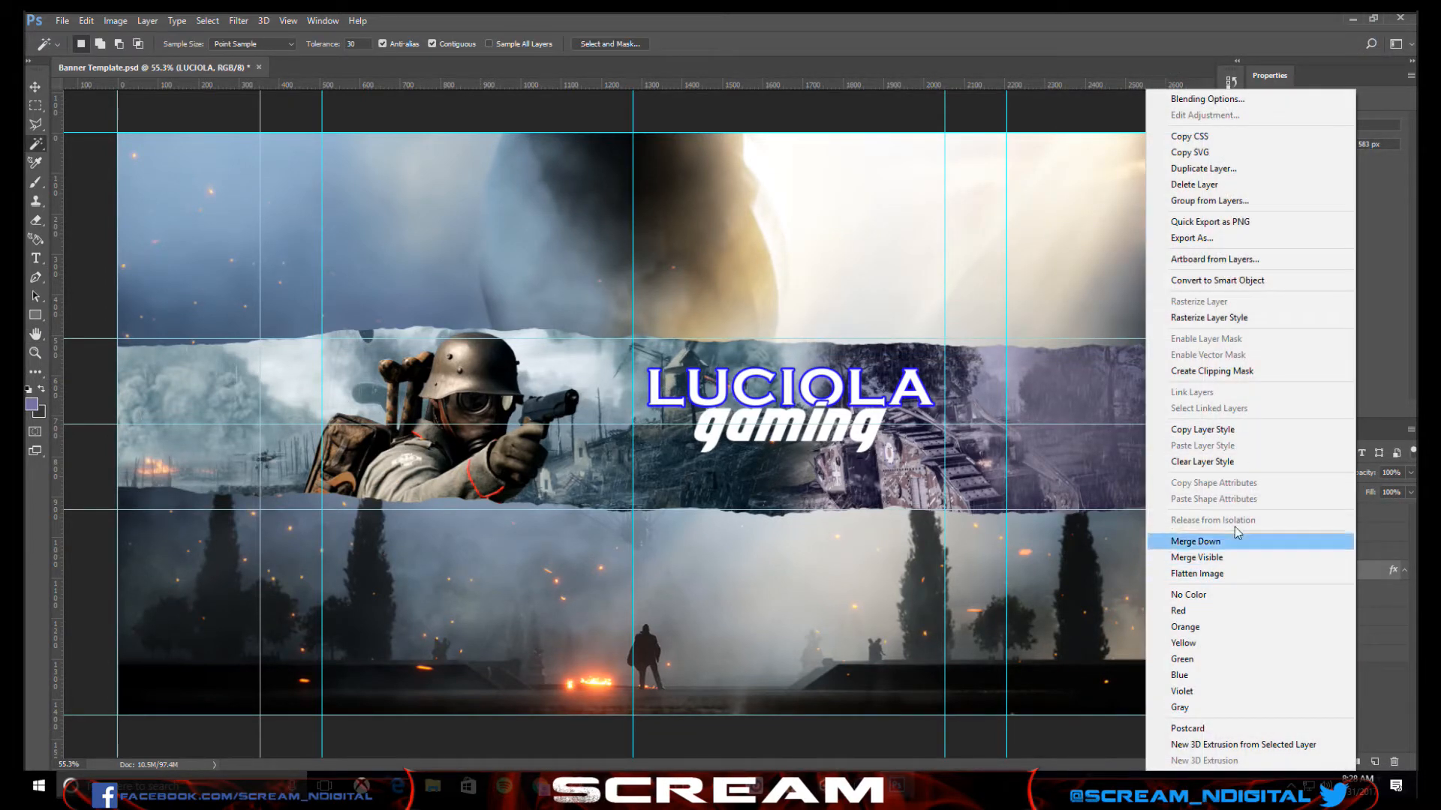
left_click(1238, 430)
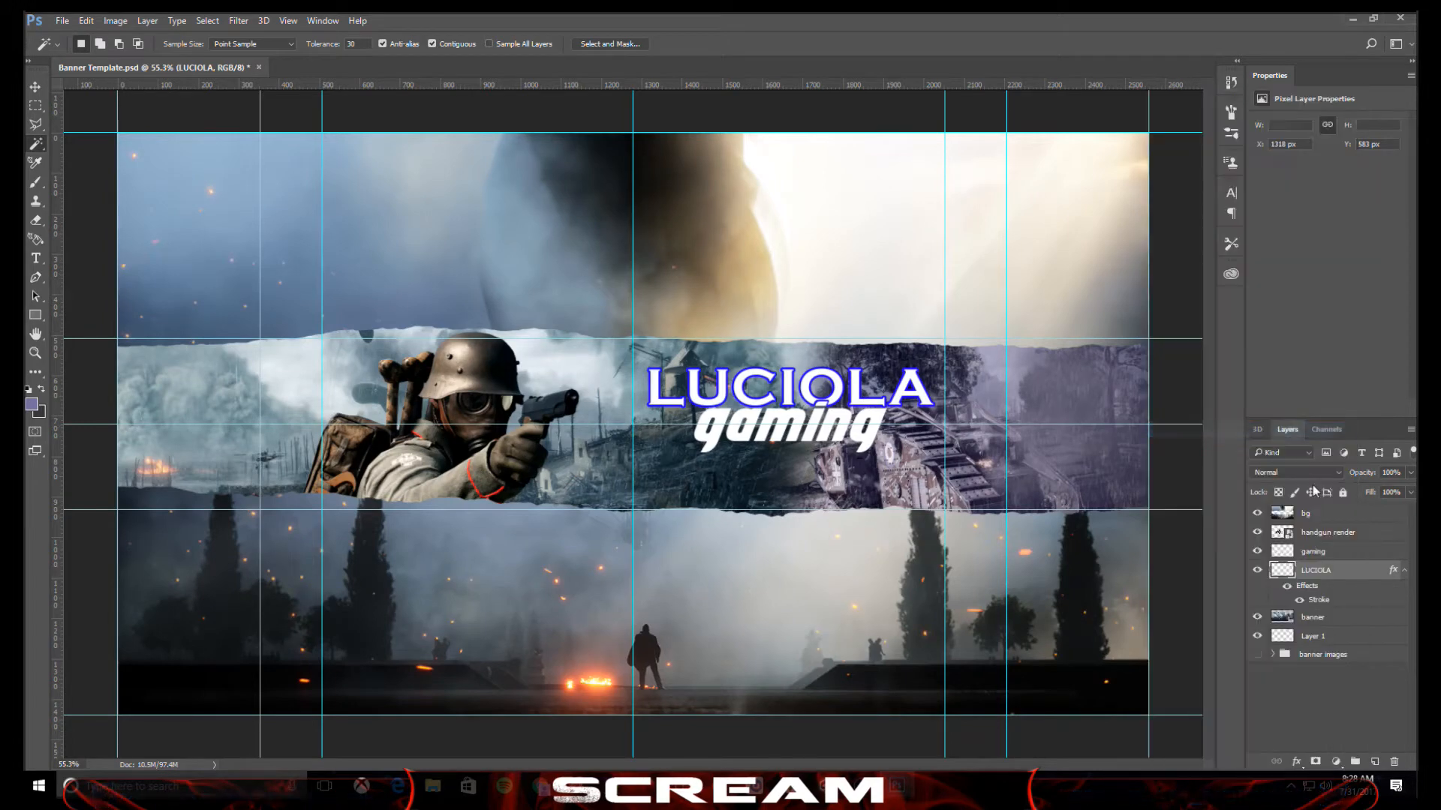
left_click(1328, 552)
right_click(1327, 552)
left_click(1220, 448)
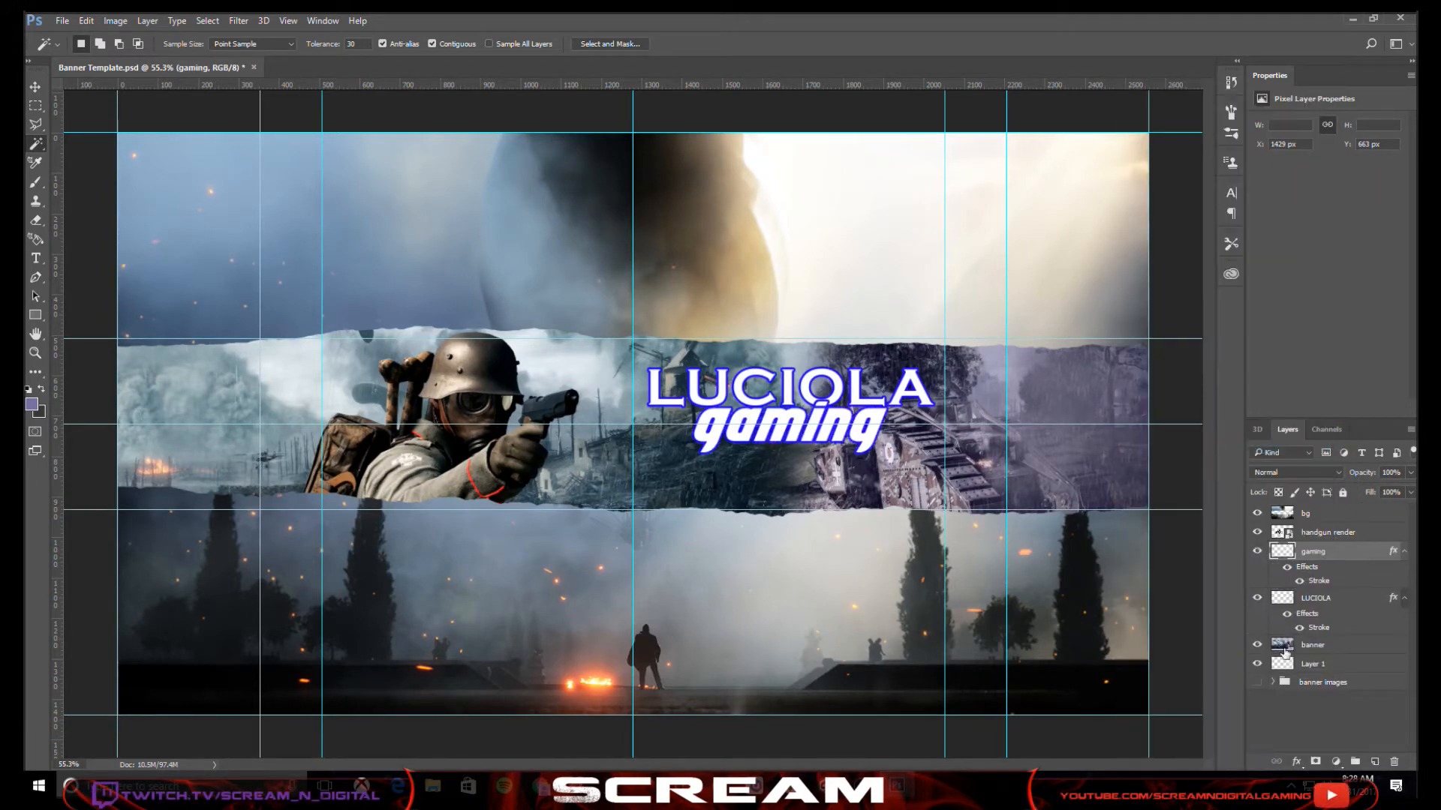
- Examine the stroke outlines around both title words up close and in the full banner, and reselect the LUCIOLA layer
left_click(1348, 730)
scroll(847, 426, "up", 5)
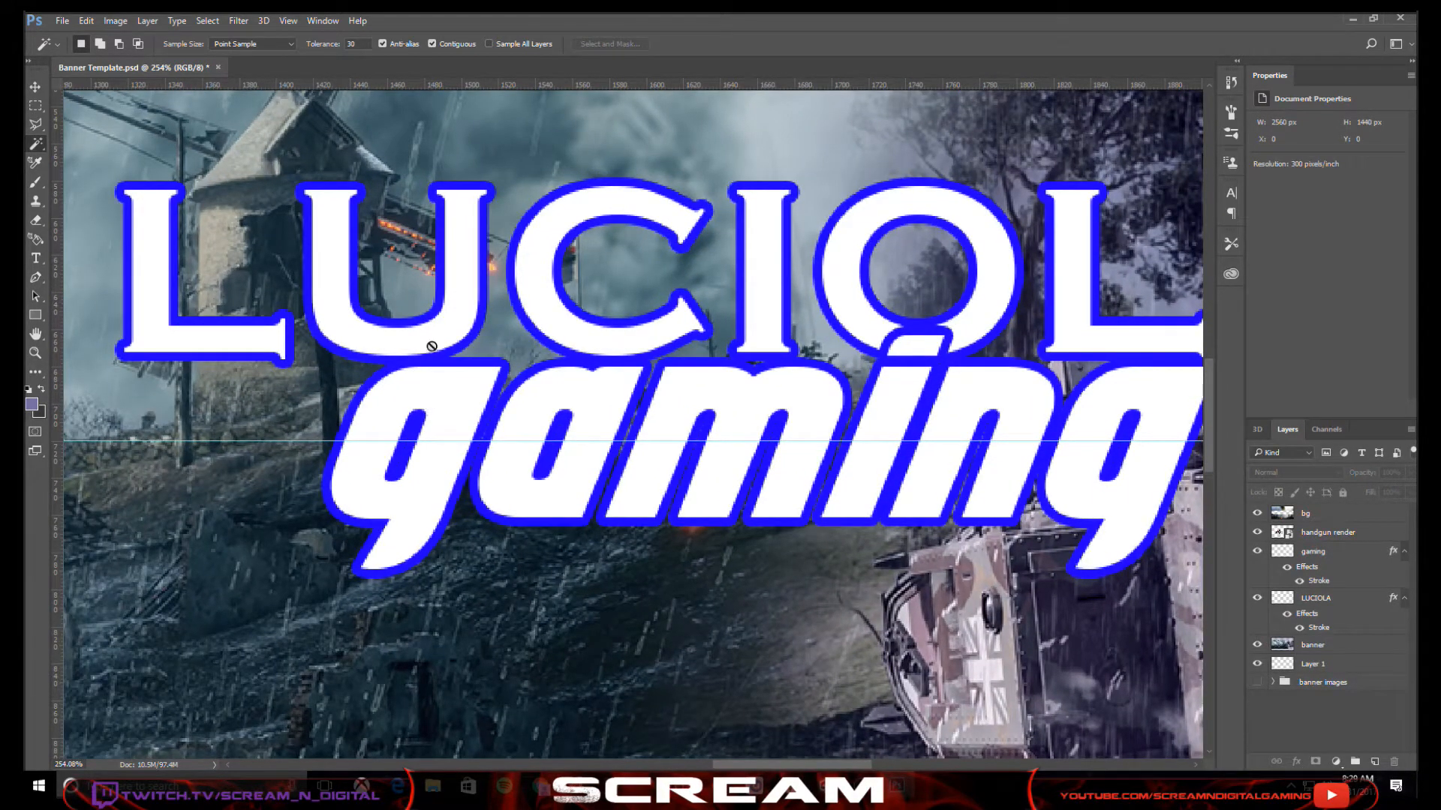
scroll(1054, 364, "down", 5)
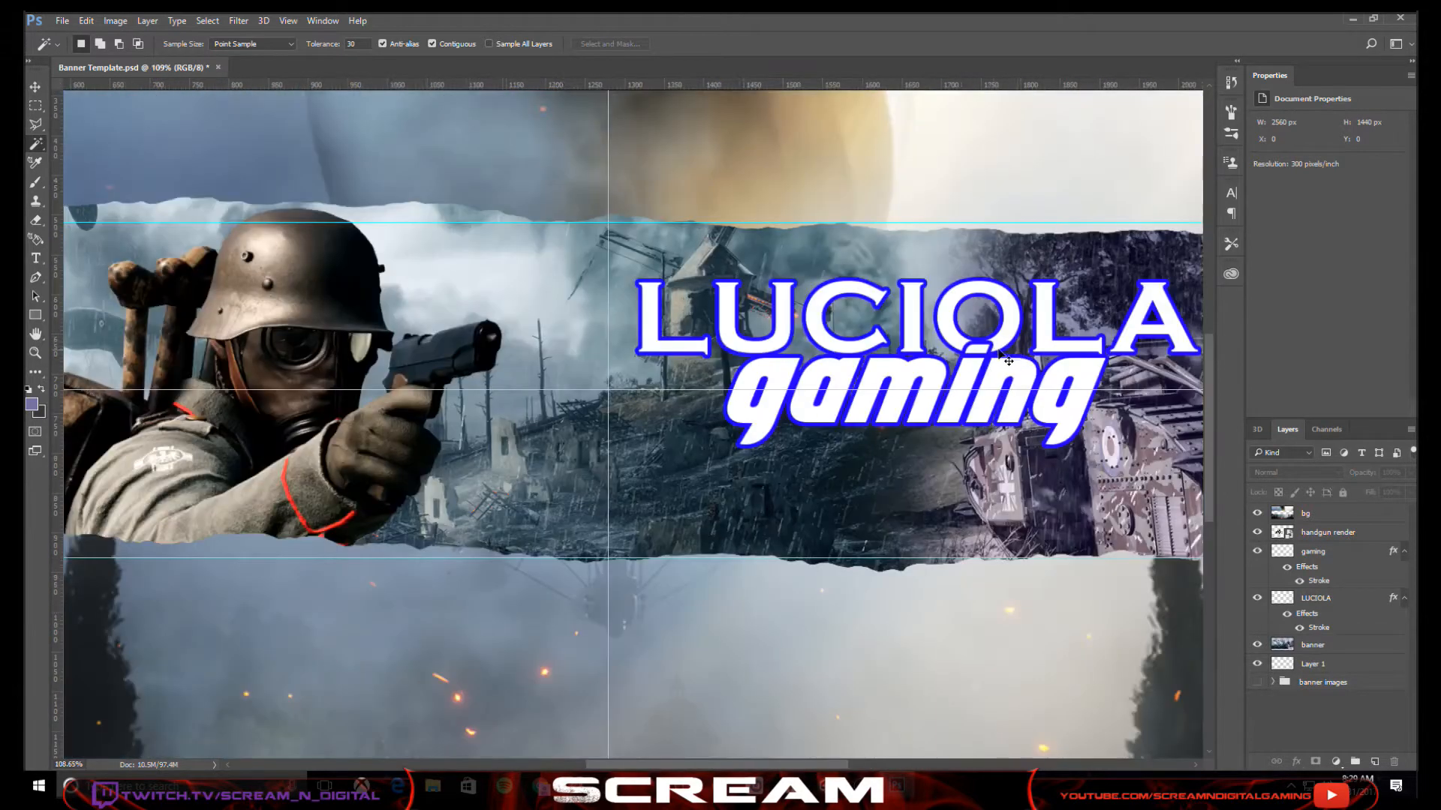
scroll(992, 362, "down", 2)
scroll(992, 364, "up", 1)
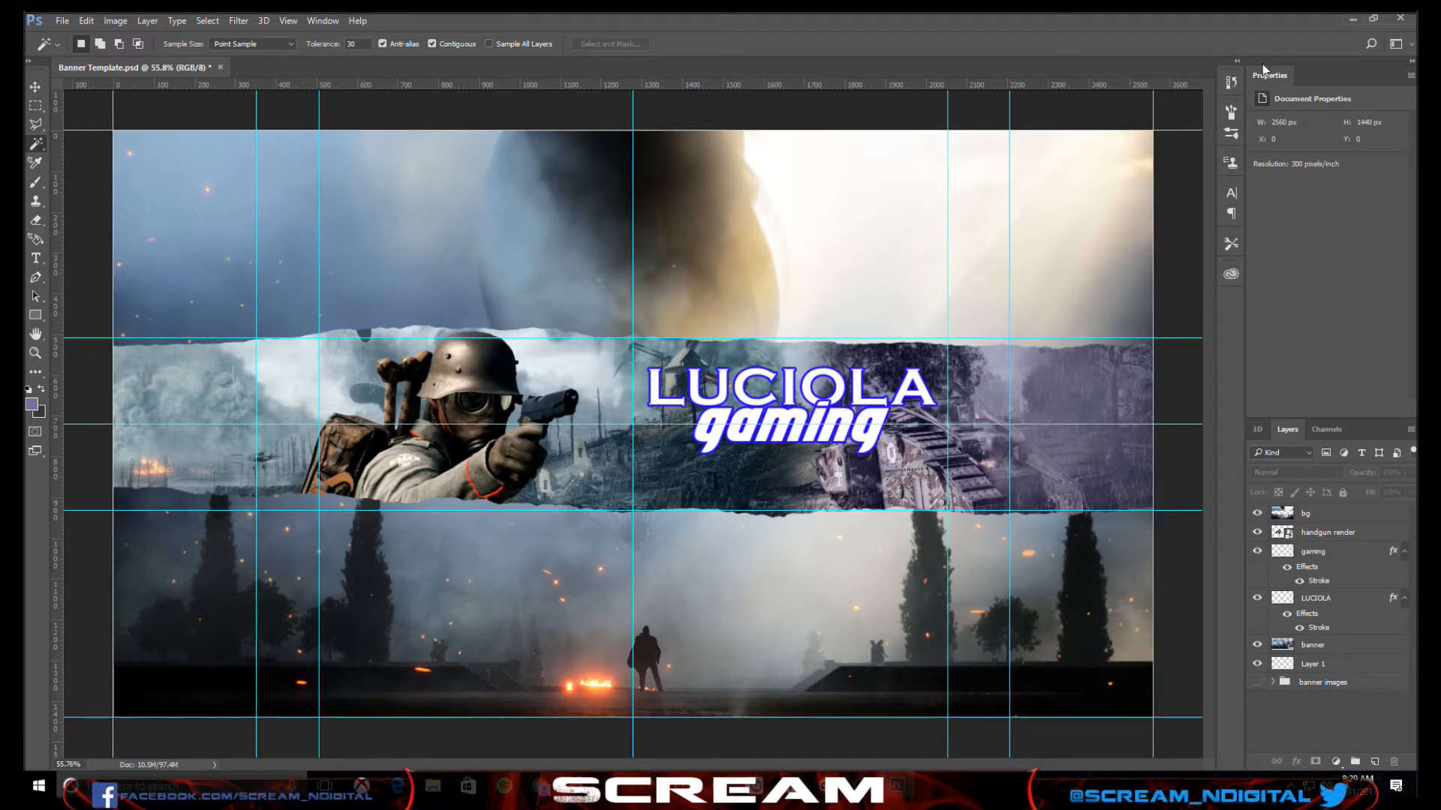
left_click(1341, 601)
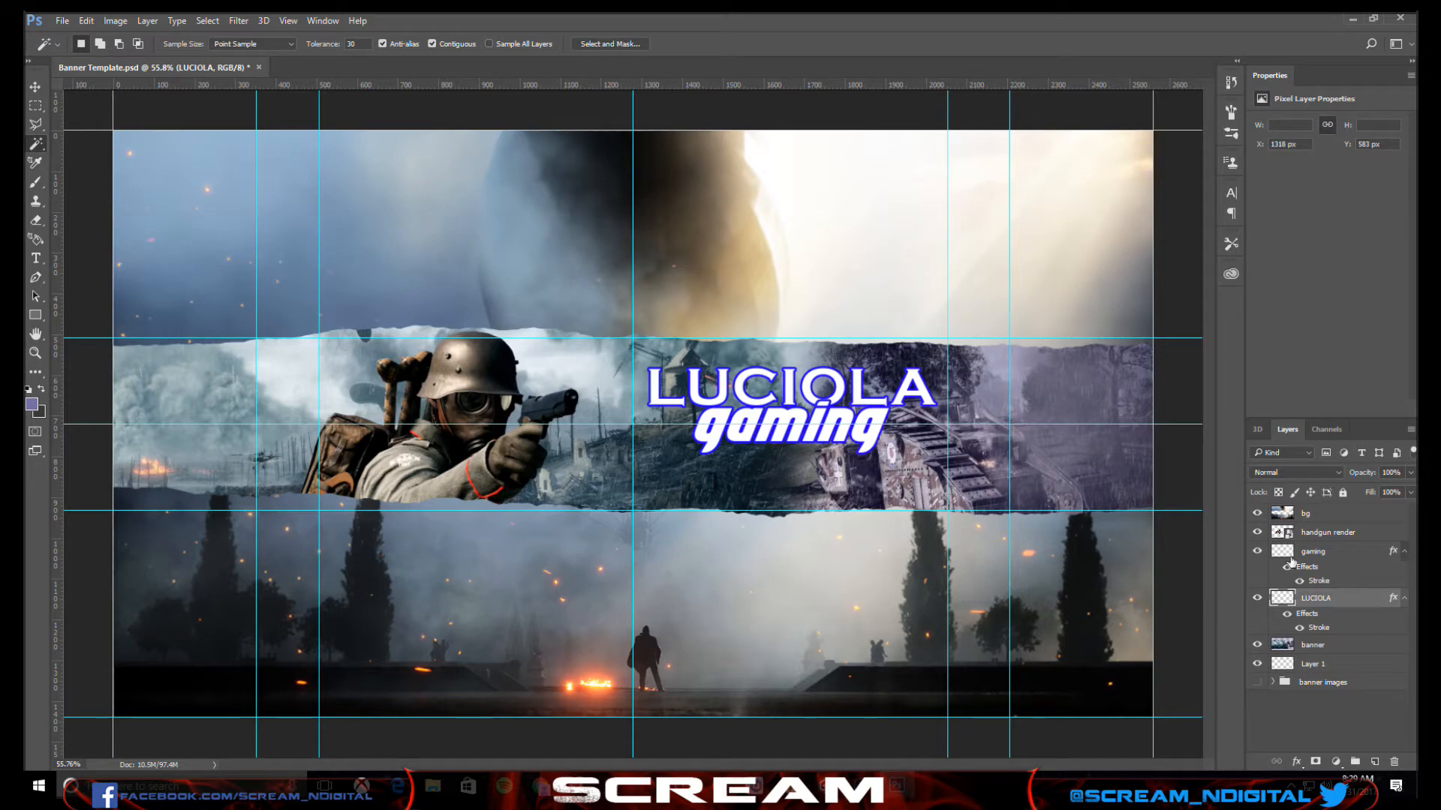
- Rasterize the layer styles of the LUCIOLA and gaming layers, and reselect the LUCIOLA layer when done
right_click(1338, 603)
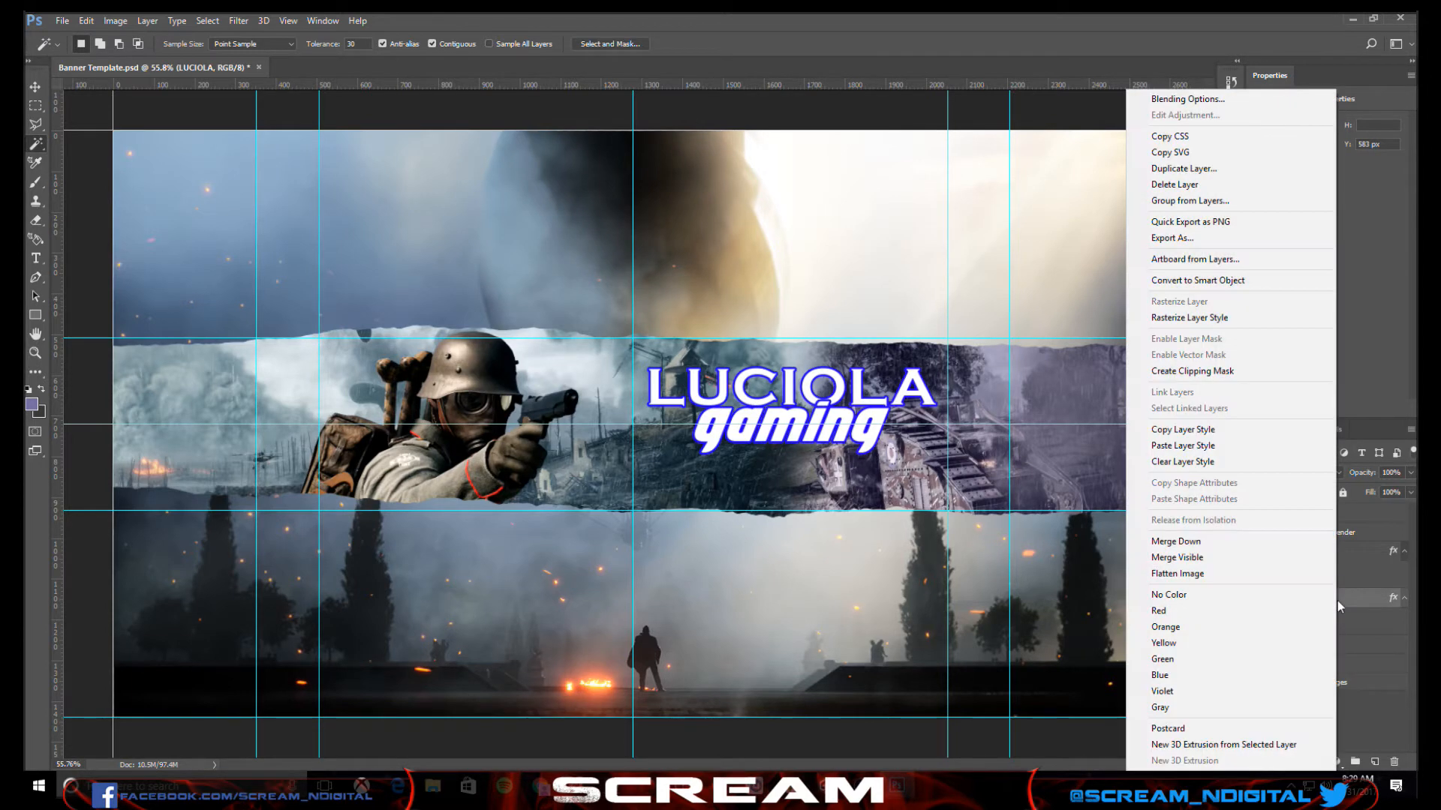
left_click(1214, 317)
left_click(1320, 555)
right_click(1320, 555)
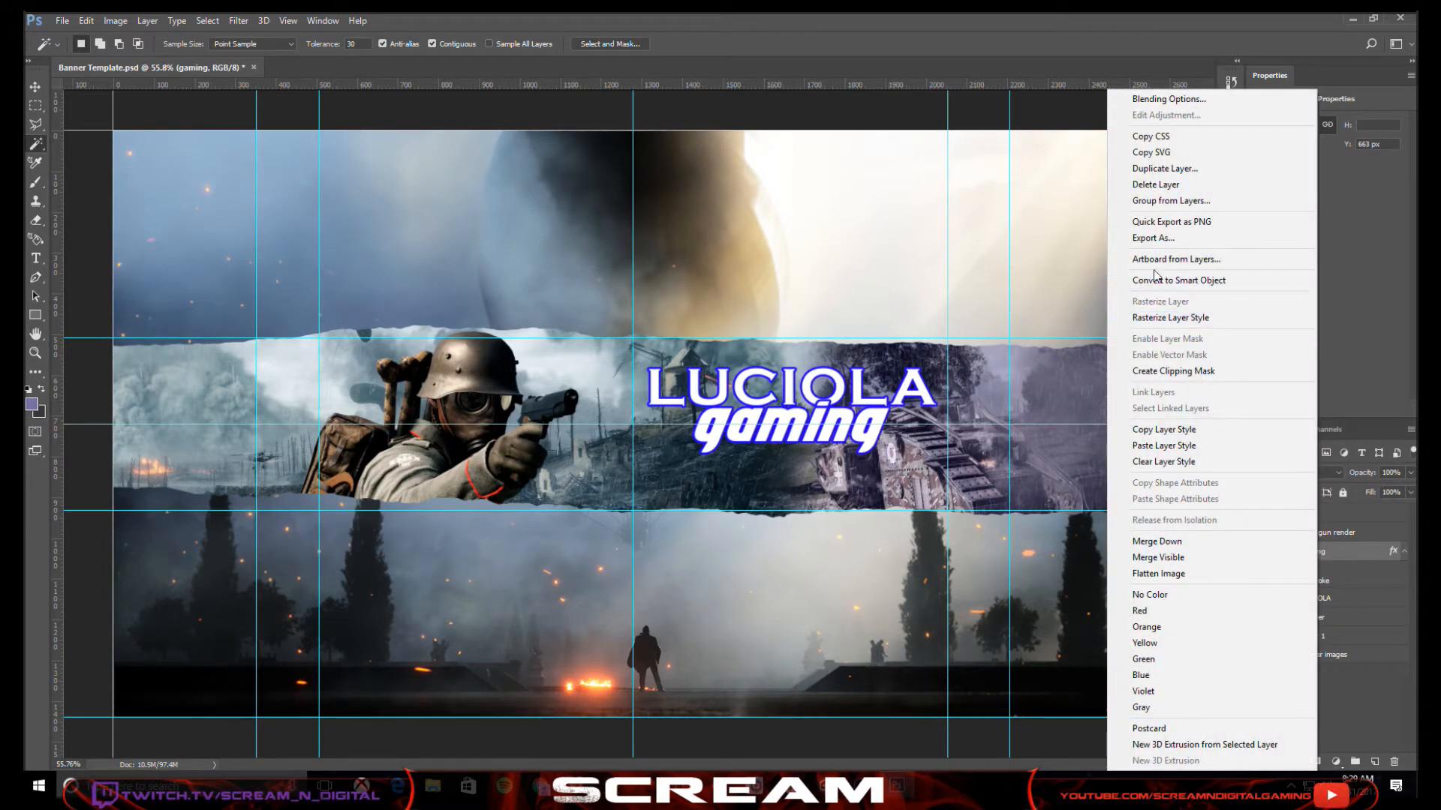
left_click(1176, 318)
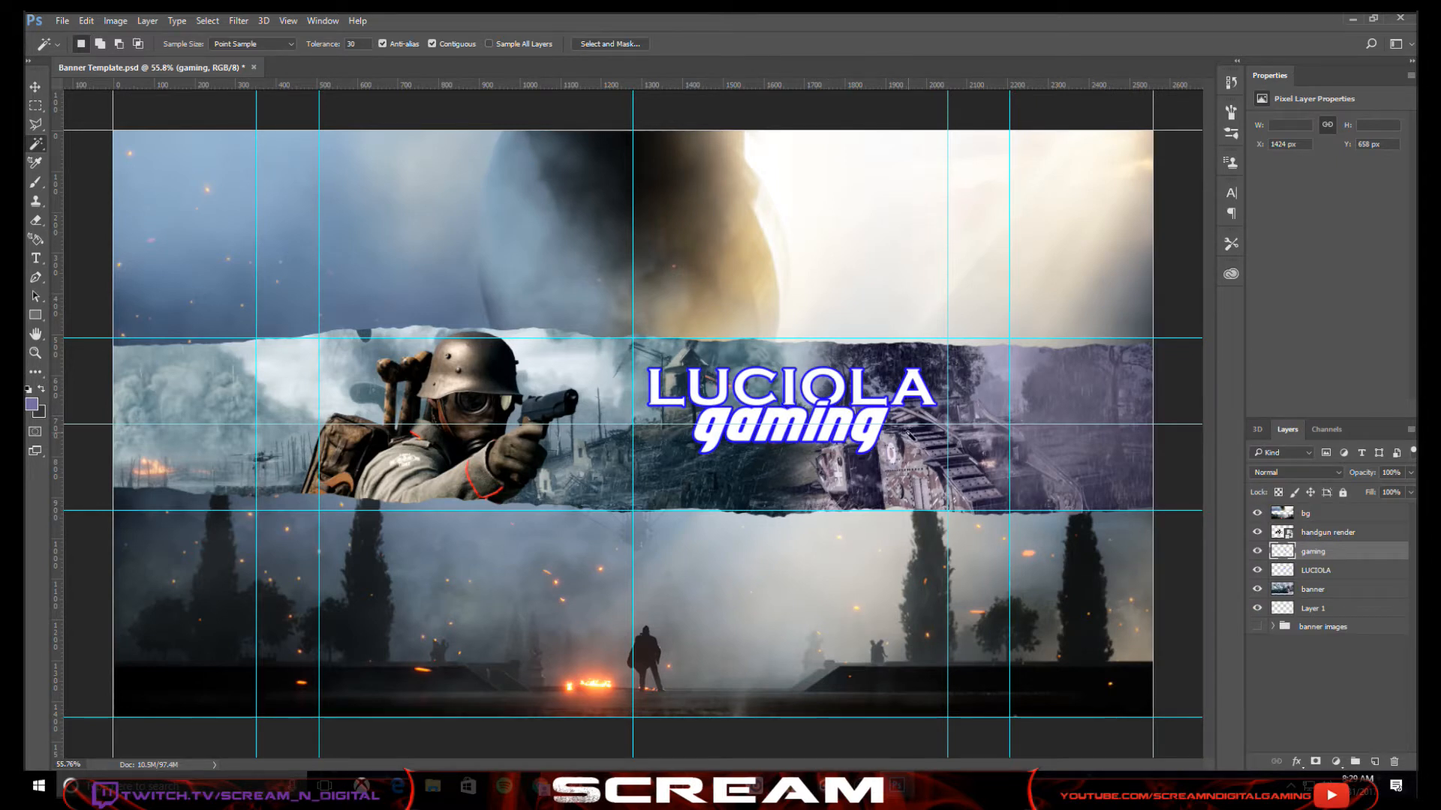
left_click(1332, 576)
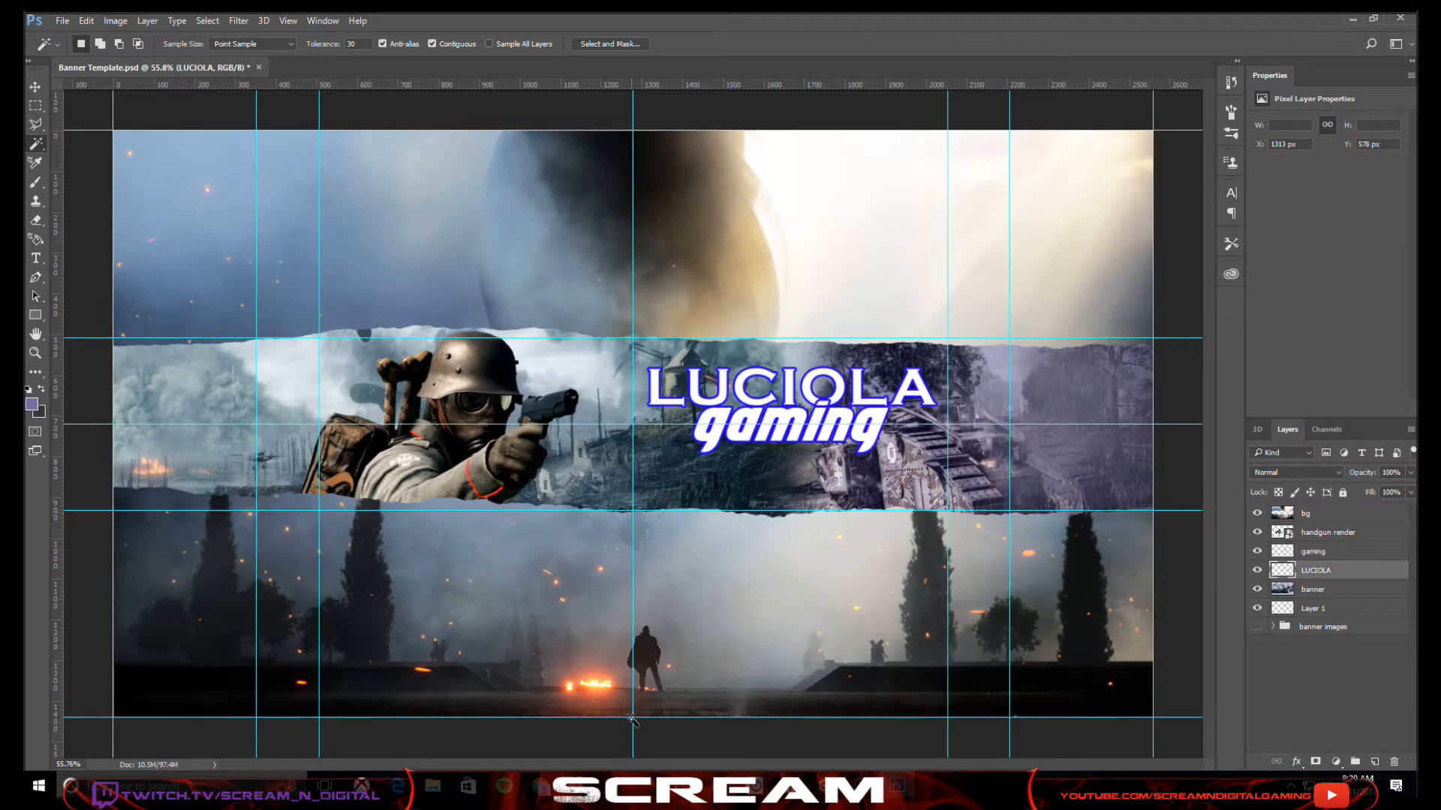
- Place zero-bullet-9mm-124gr-fmc-pic1.png from the For Fire folder into the banner document
left_click(432, 786)
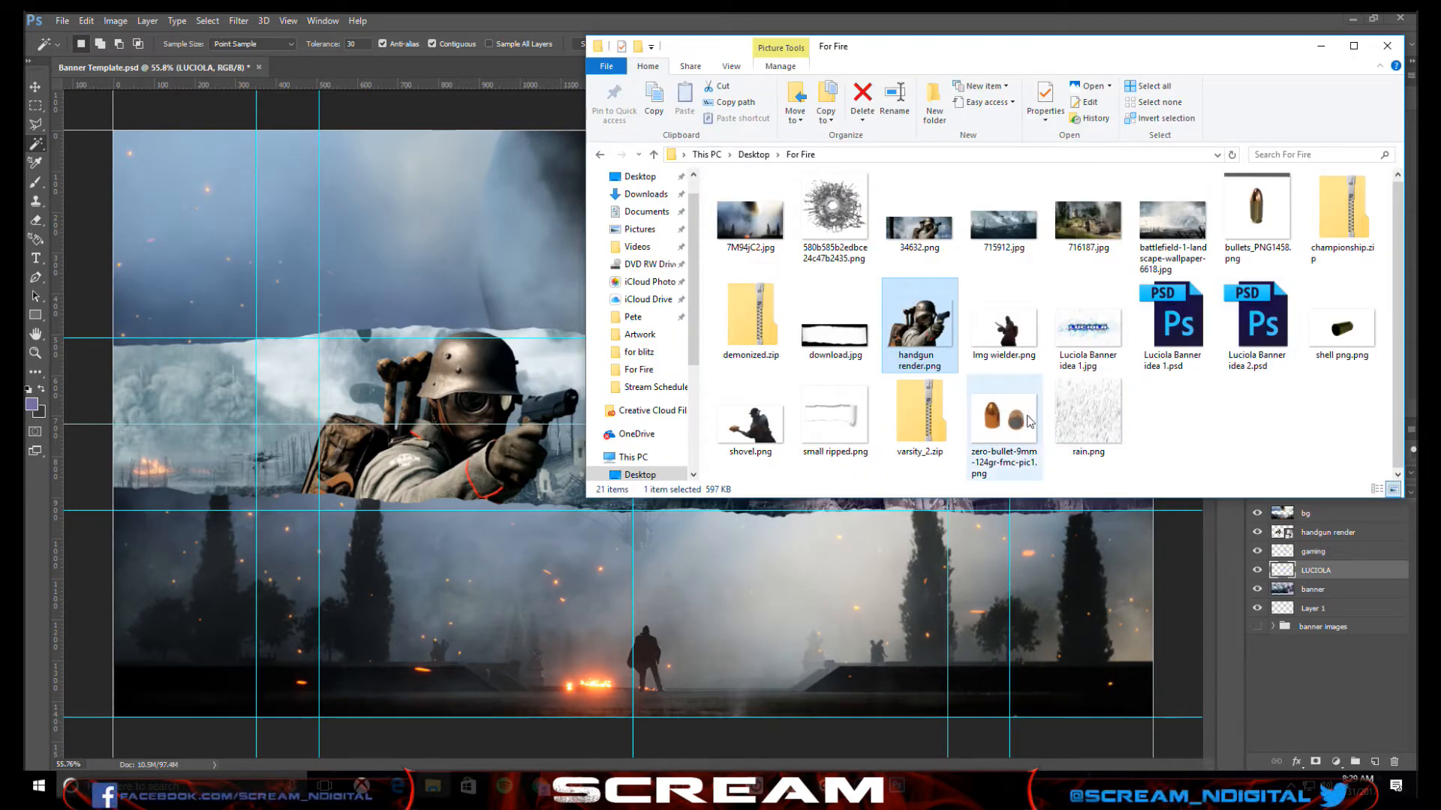
mouse_move(1028, 420)
left_mouse_down()
mouse_move(523, 431)
mouse_move(1151, 381)
mouse_move(1023, 429)
left_mouse_up()
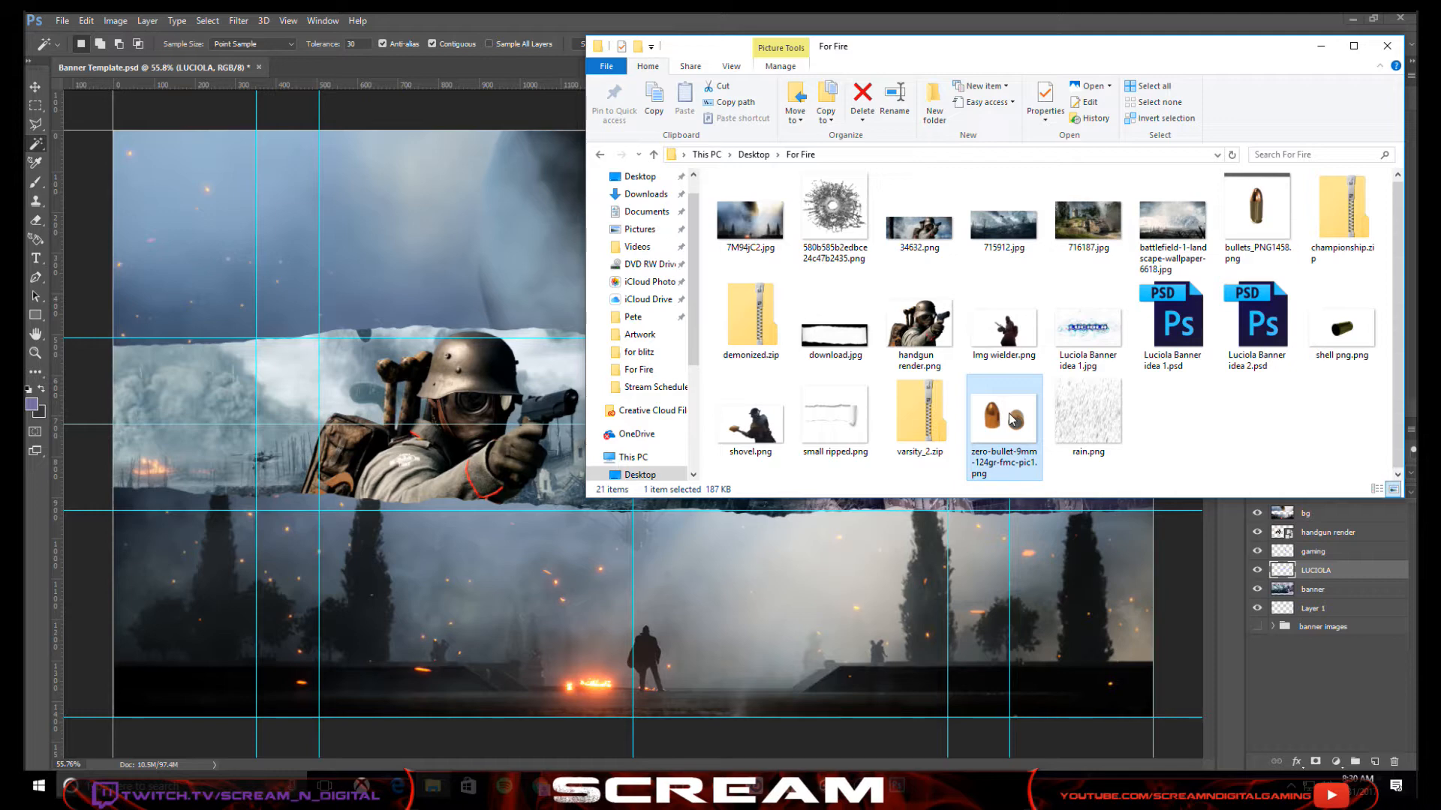
left_click_drag(1008, 412, 1348, 510)
key("Return")
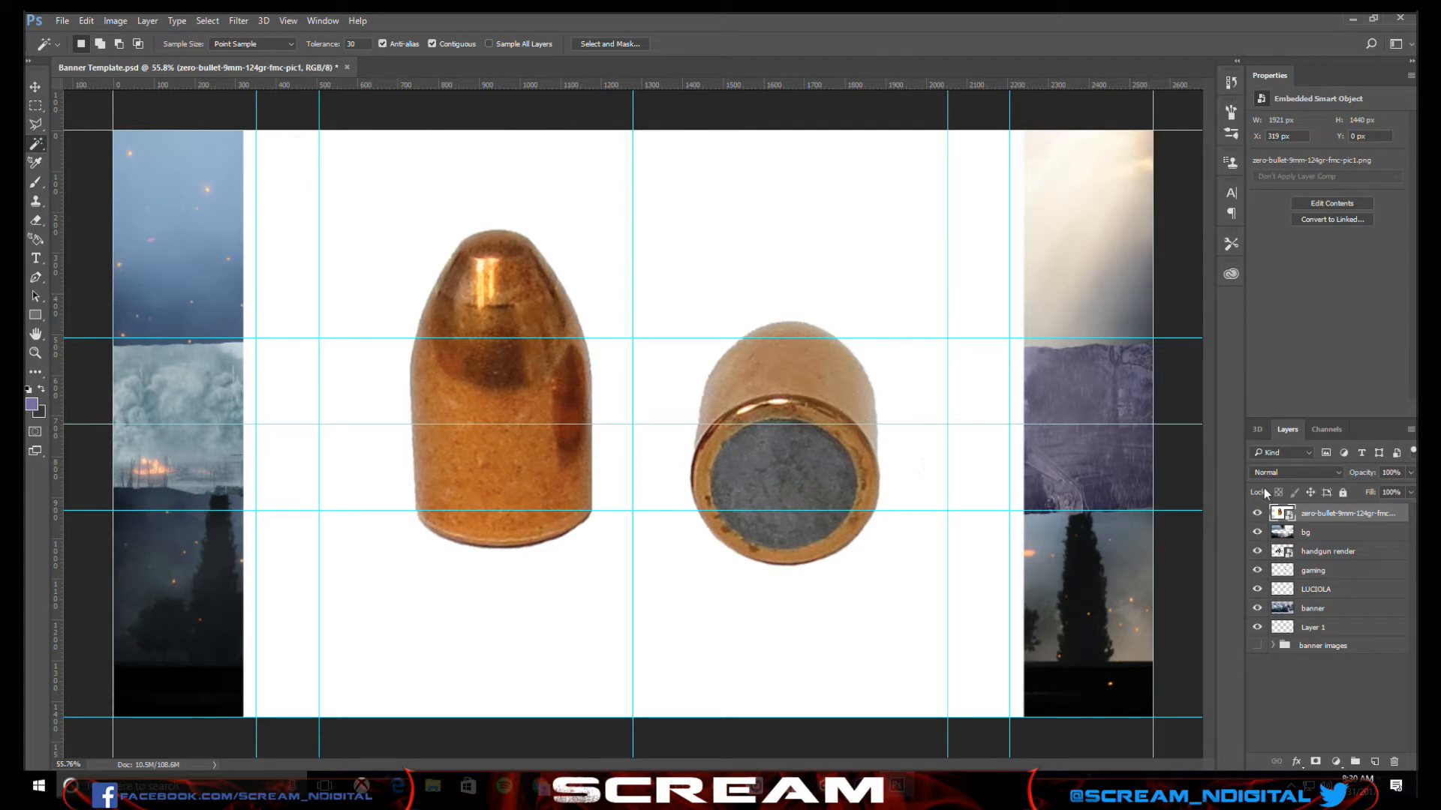
- Rasterize the bullet layer and remove its white background with the Magic Wand, clearing the selection when done
right_click(1348, 516)
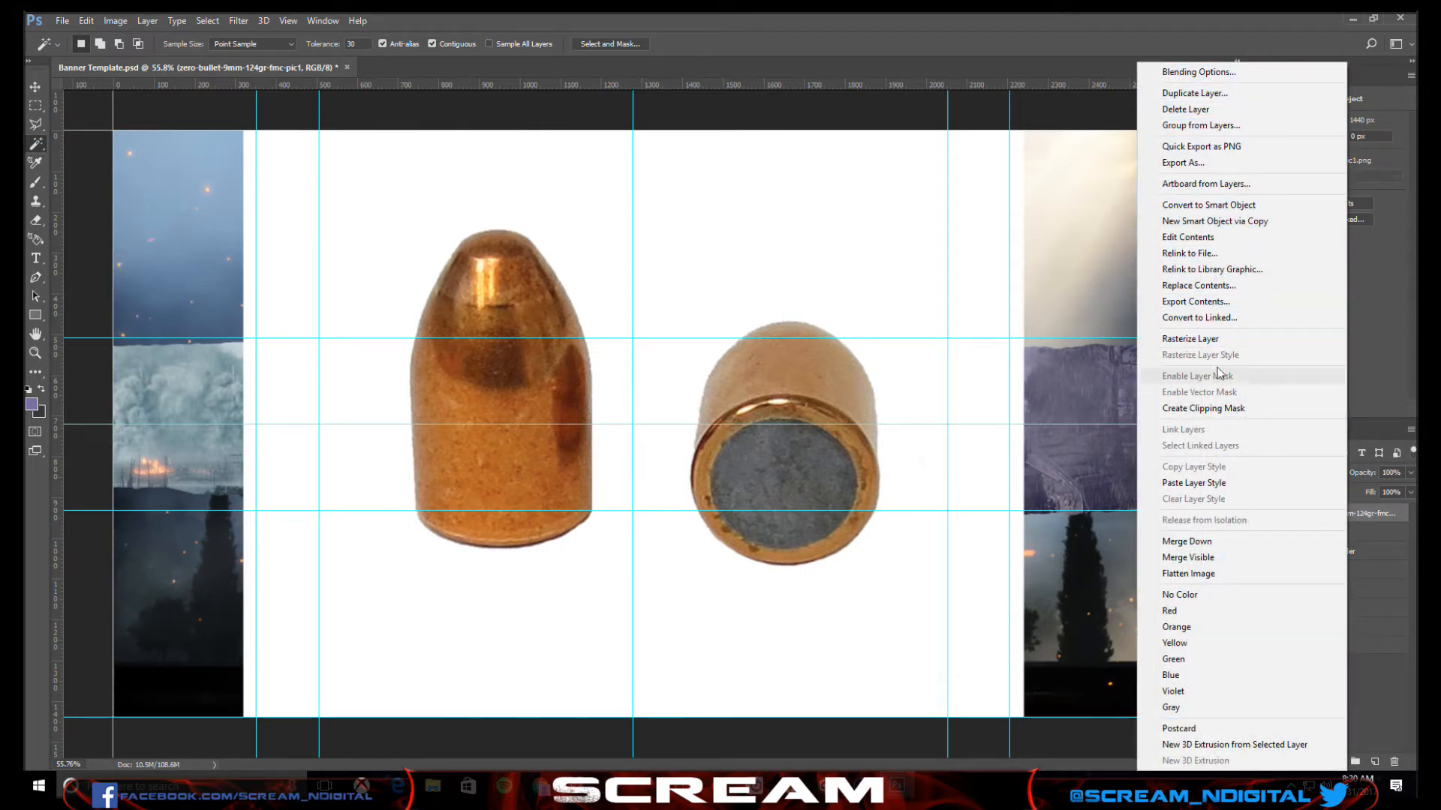
left_click(1217, 342)
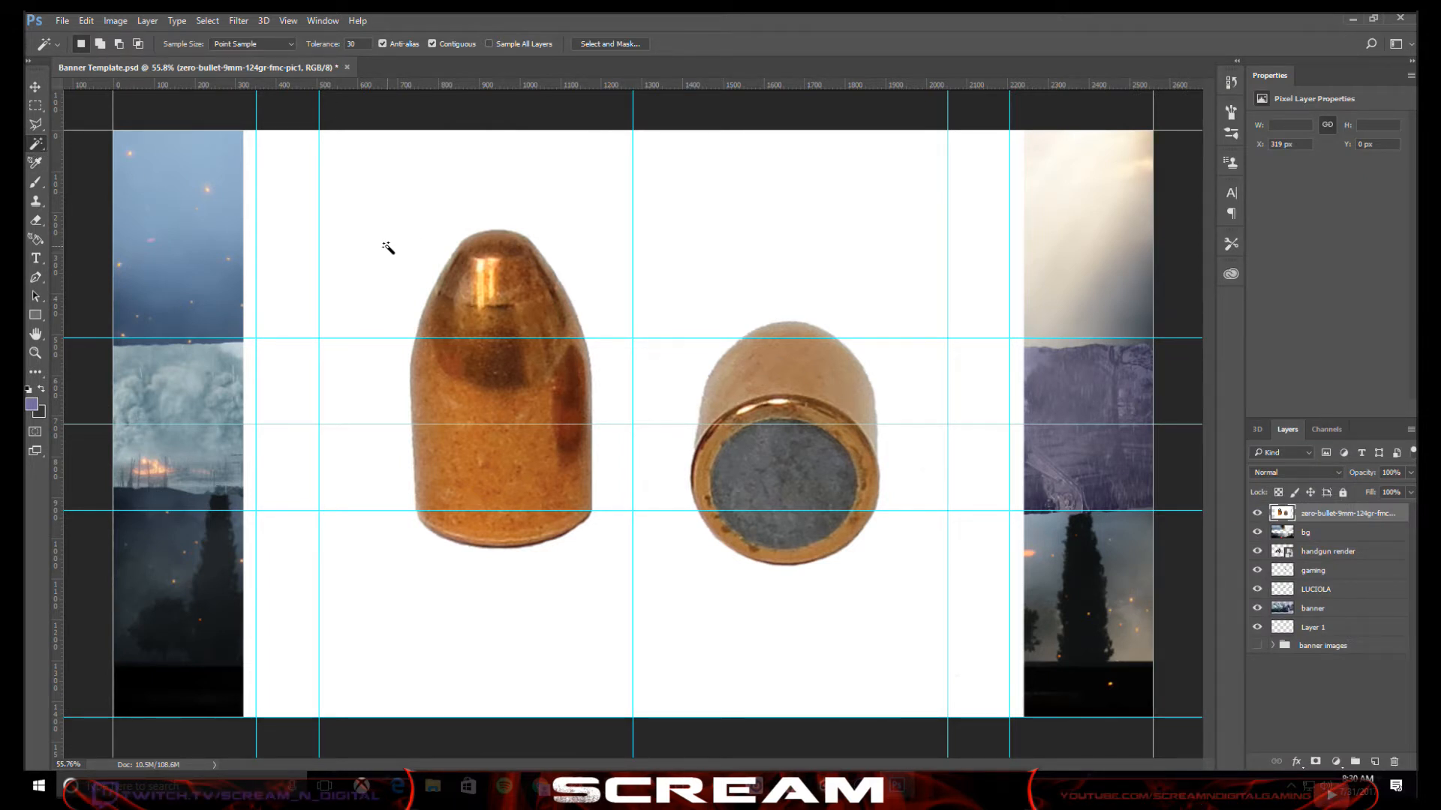
left_click(275, 355)
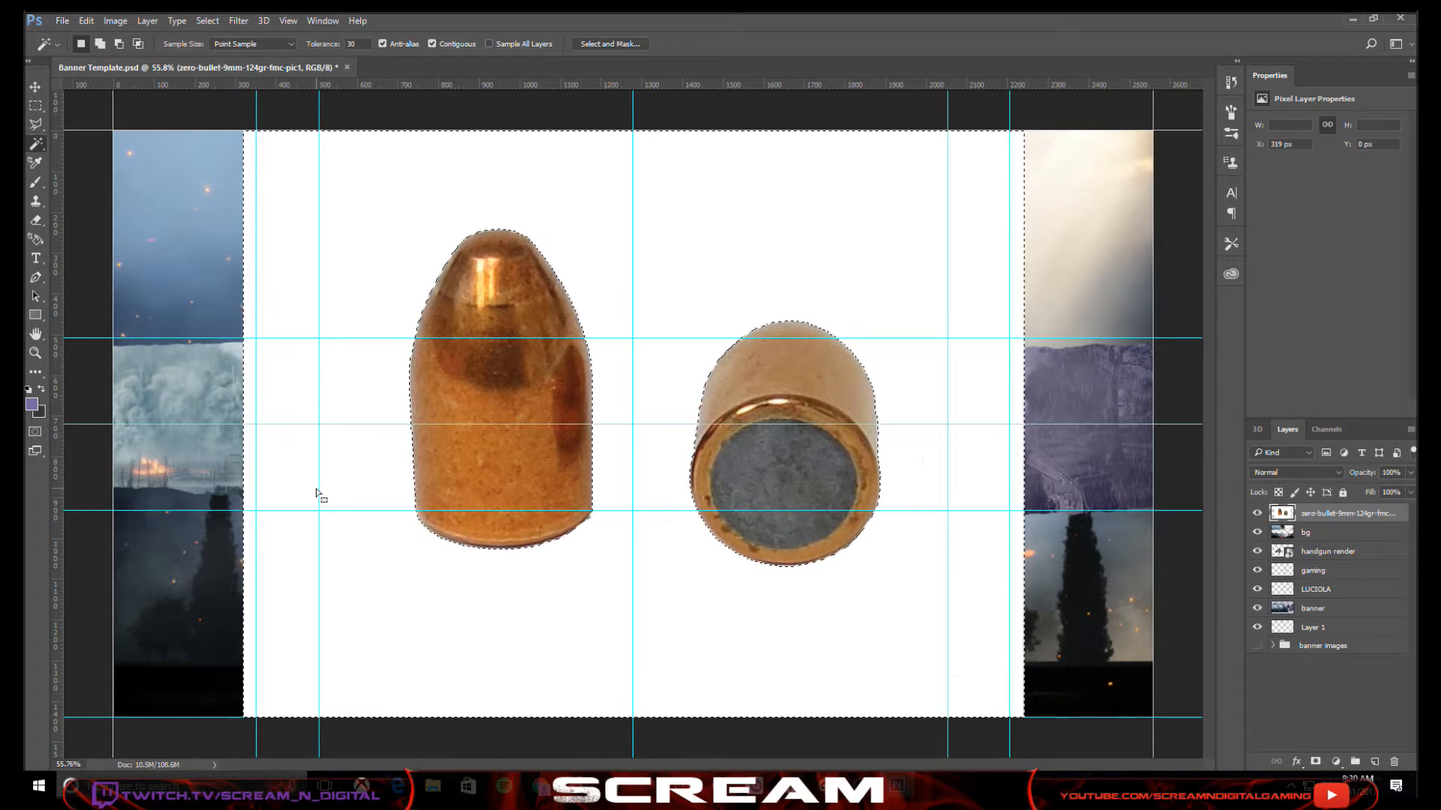
key("Delete")
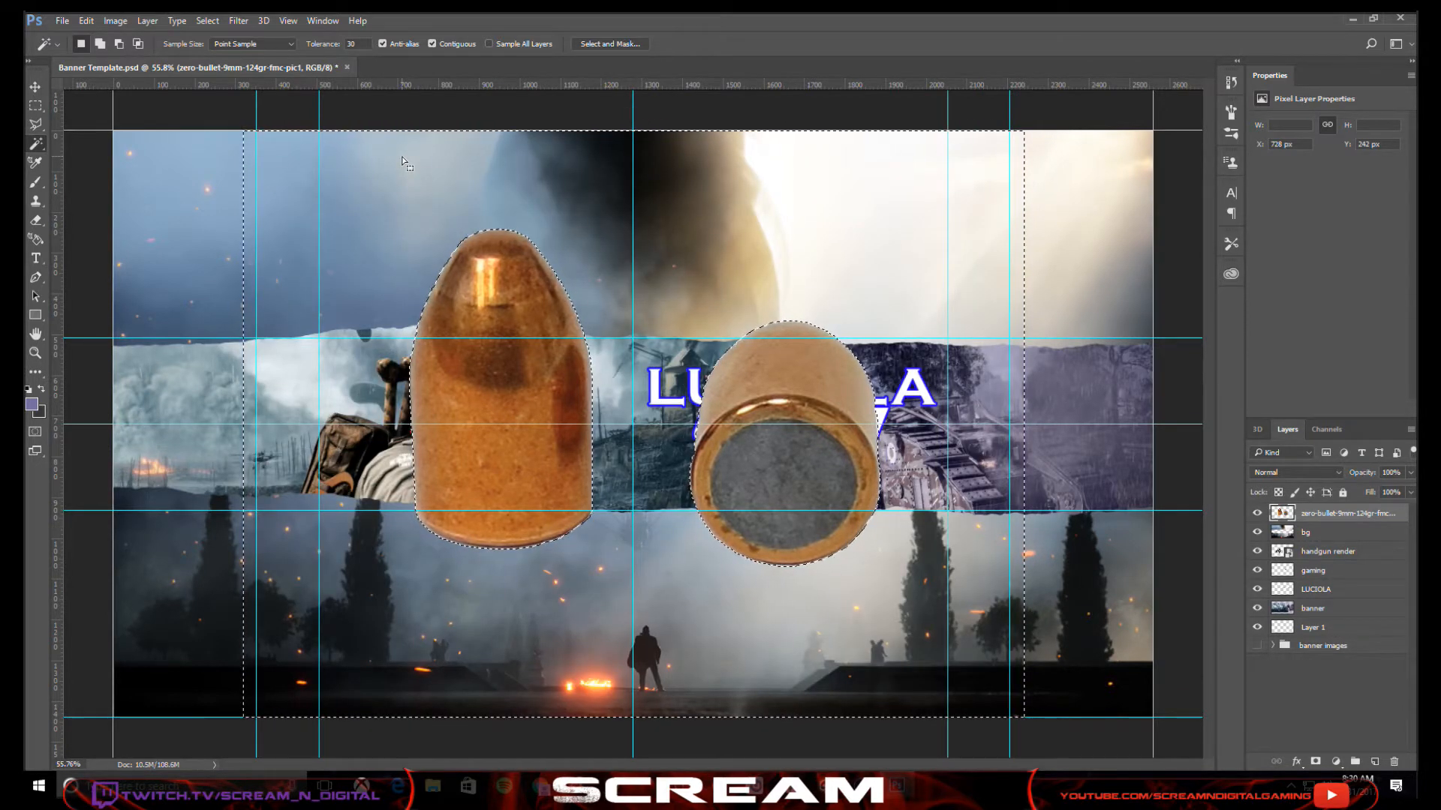
key("ctrl+d")
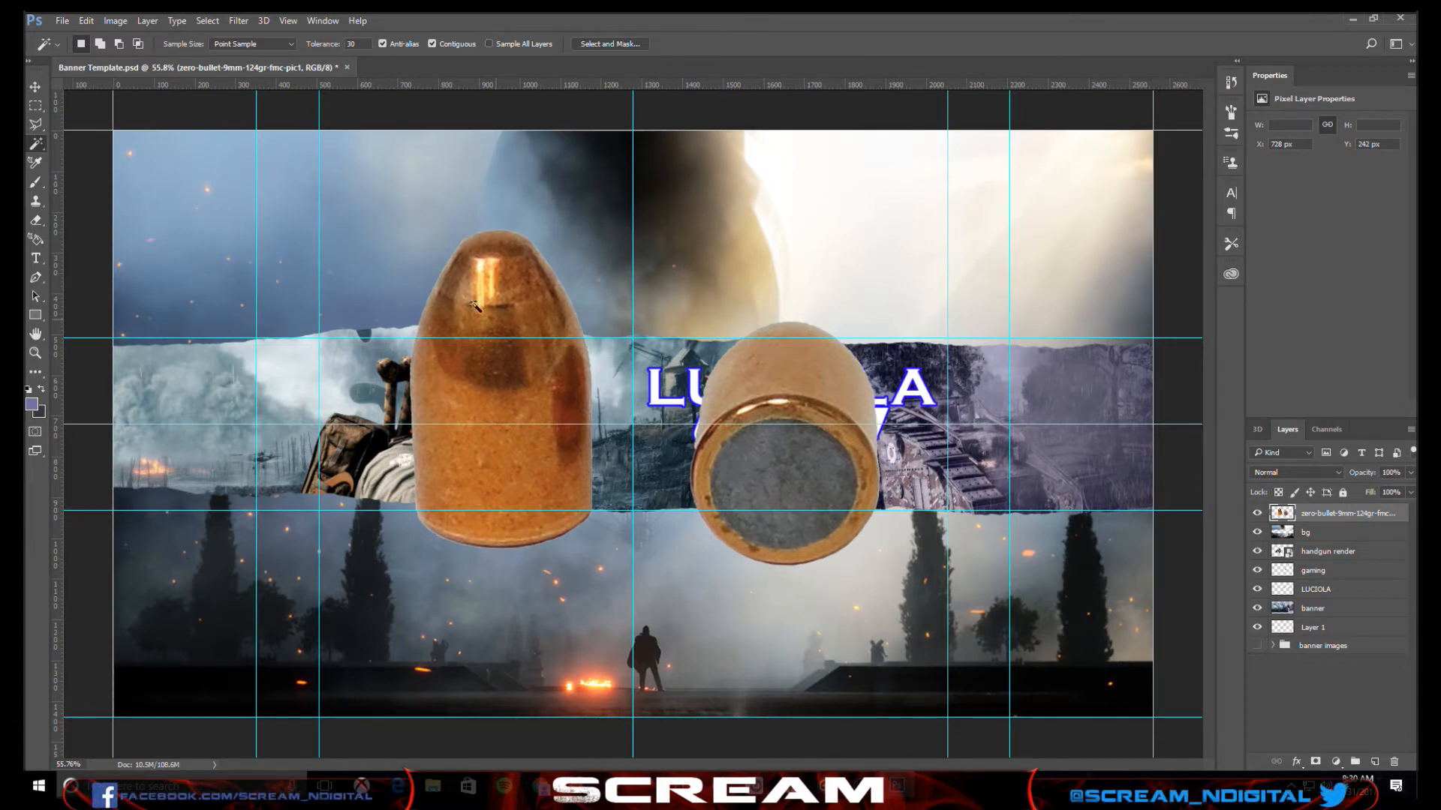
- Delete the second bullet, which shows its grey base, using a rectangular marquee and clear the selection
left_click(42, 109)
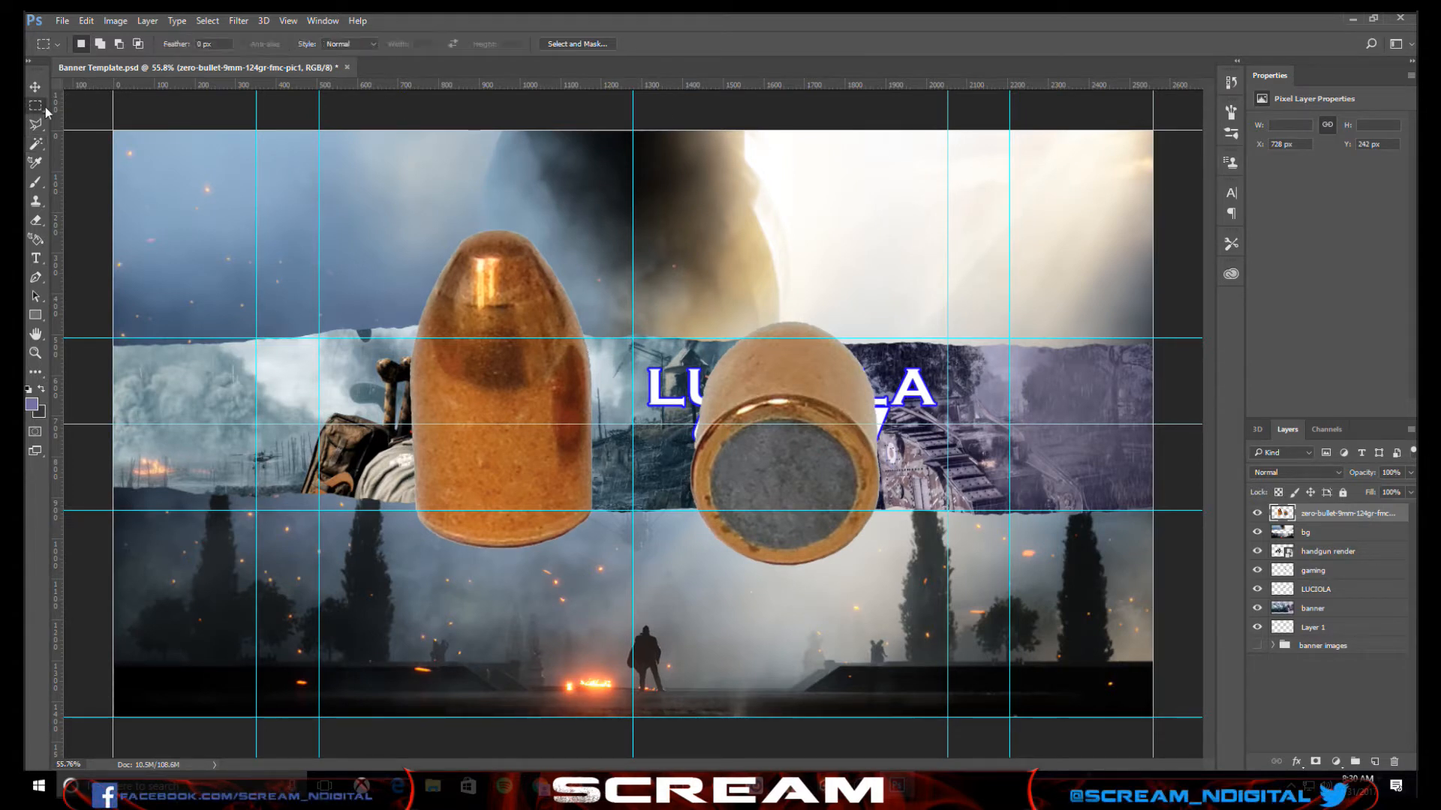
left_click_drag(634, 168, 926, 631)
key("Delete")
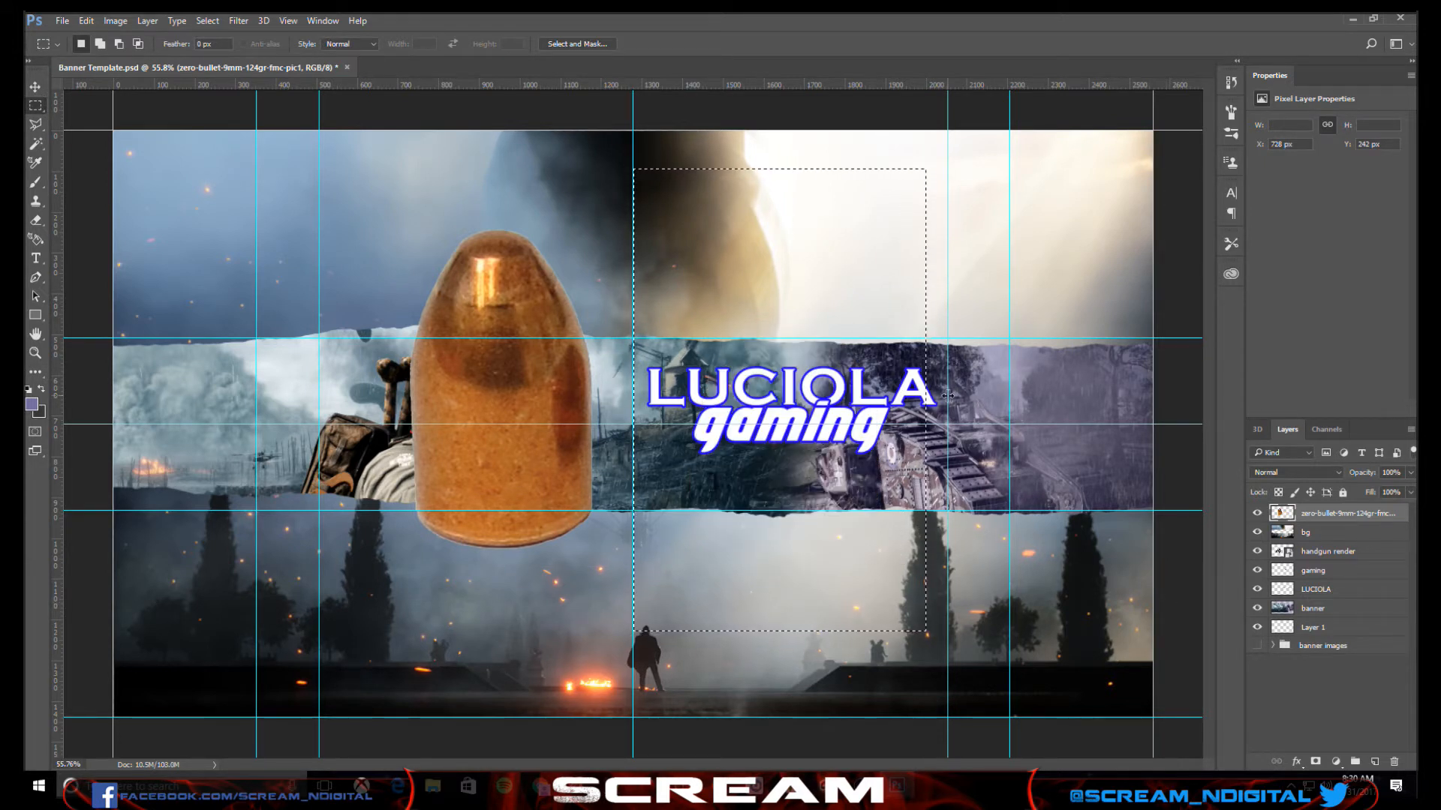
key("ctrl+d")
- Rotate the remaining bullet to about 86° and scale it to 13.67%, placing it over the O of LUCIOLA
left_click(35, 87)
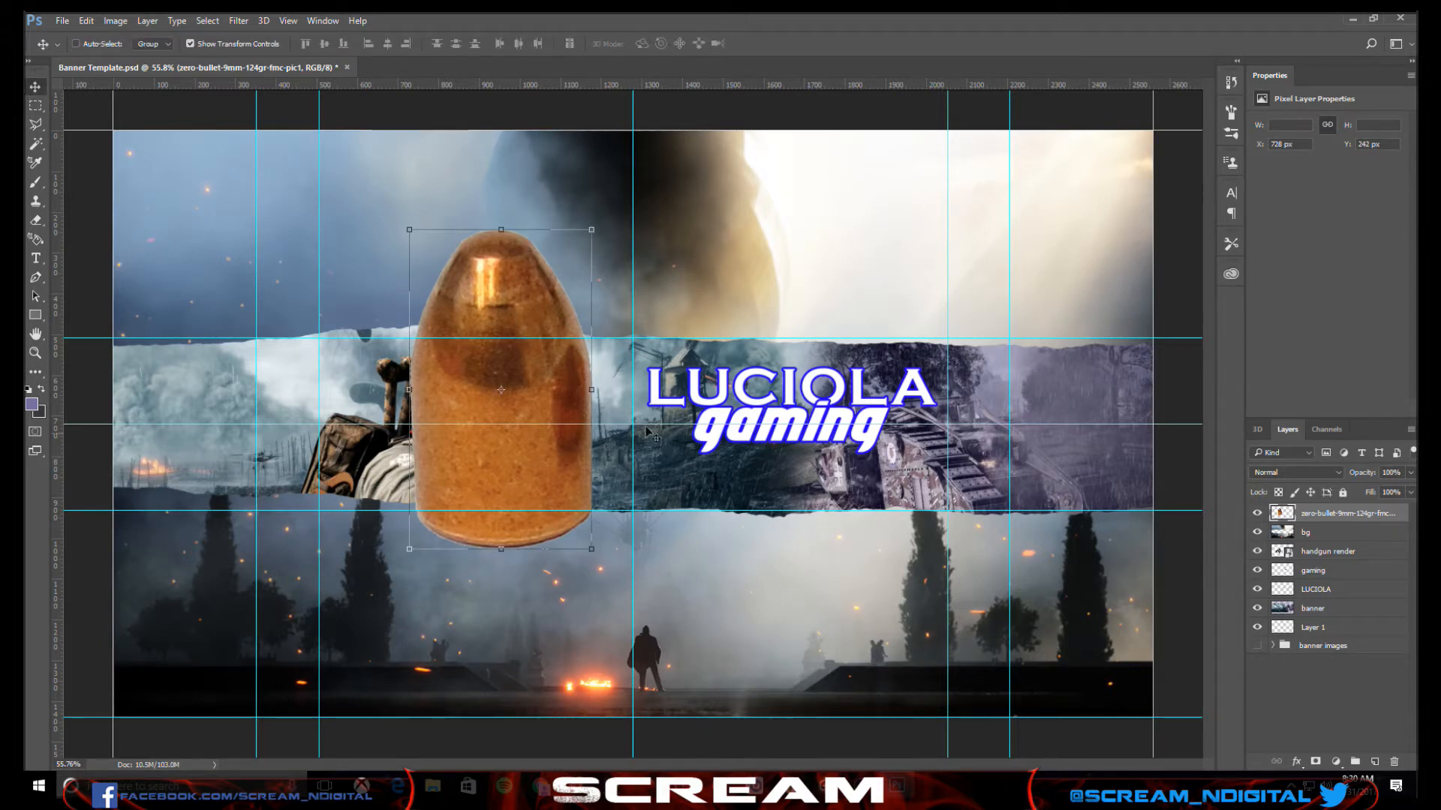
left_click_drag(607, 223, 653, 464)
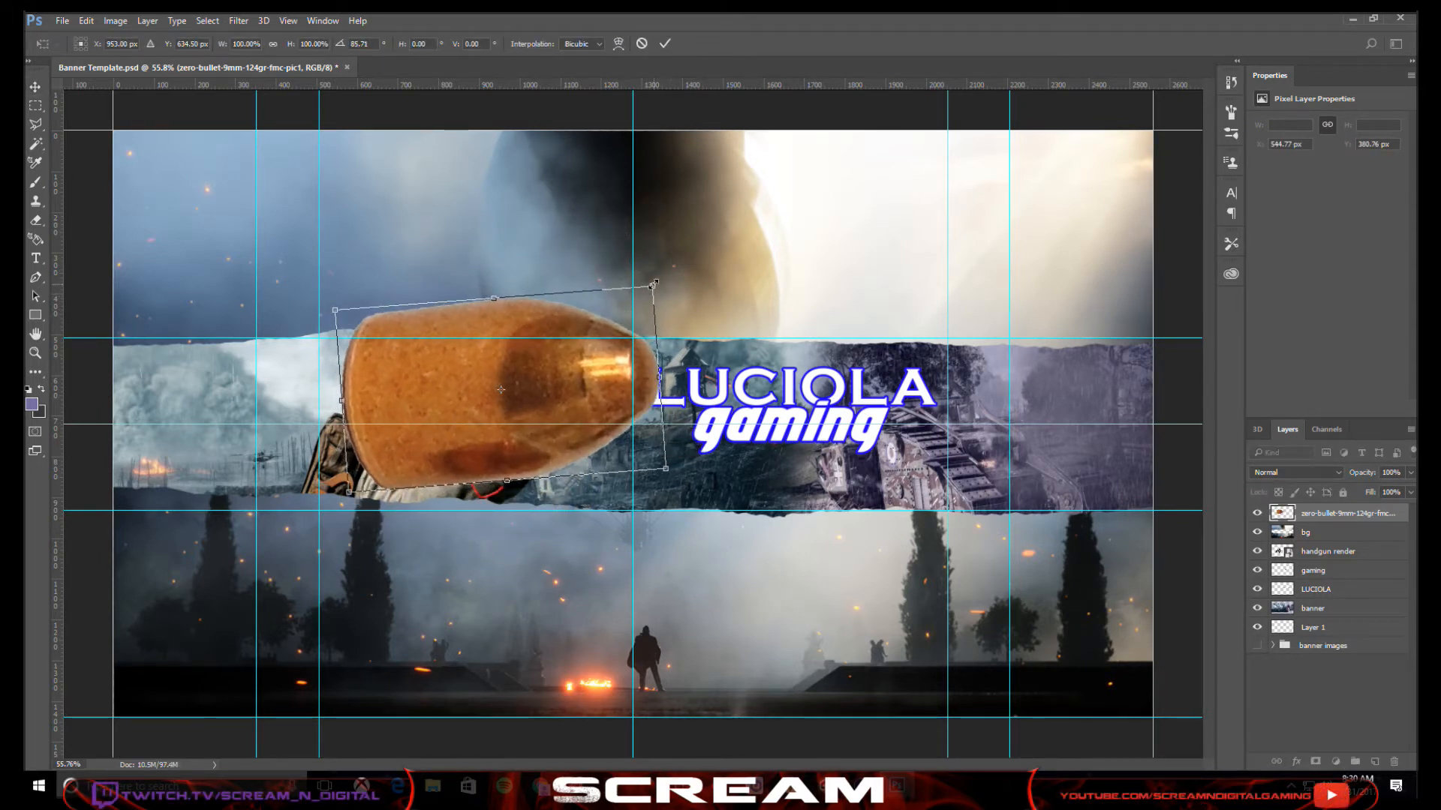
left_click_drag(653, 284, 855, 390)
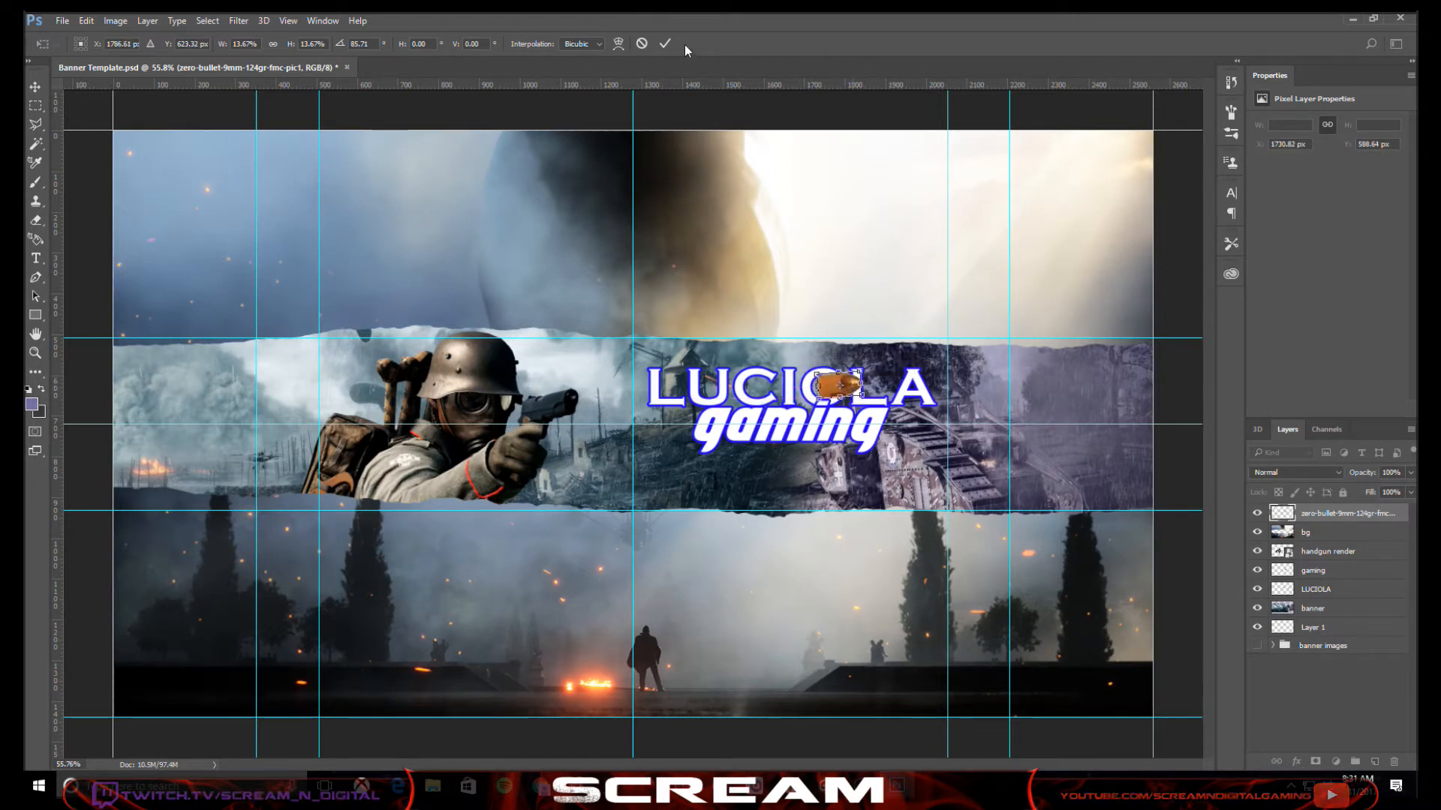
left_click(664, 44)
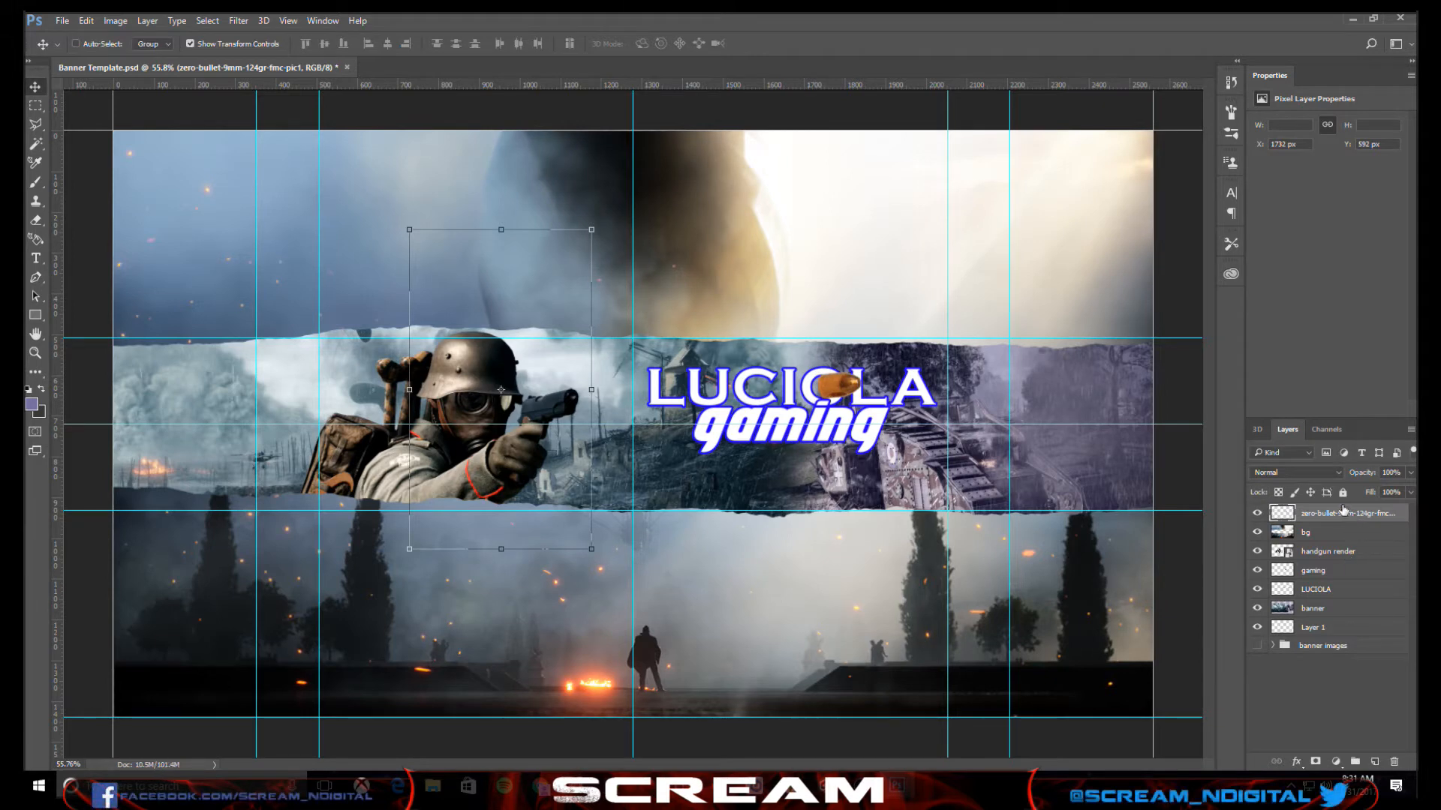
- Move the bullet layer below the LUCIOLA layer and position the bullet so it pokes through the O
left_click_drag(1343, 510, 1347, 595)
scroll(906, 434, "up", 5)
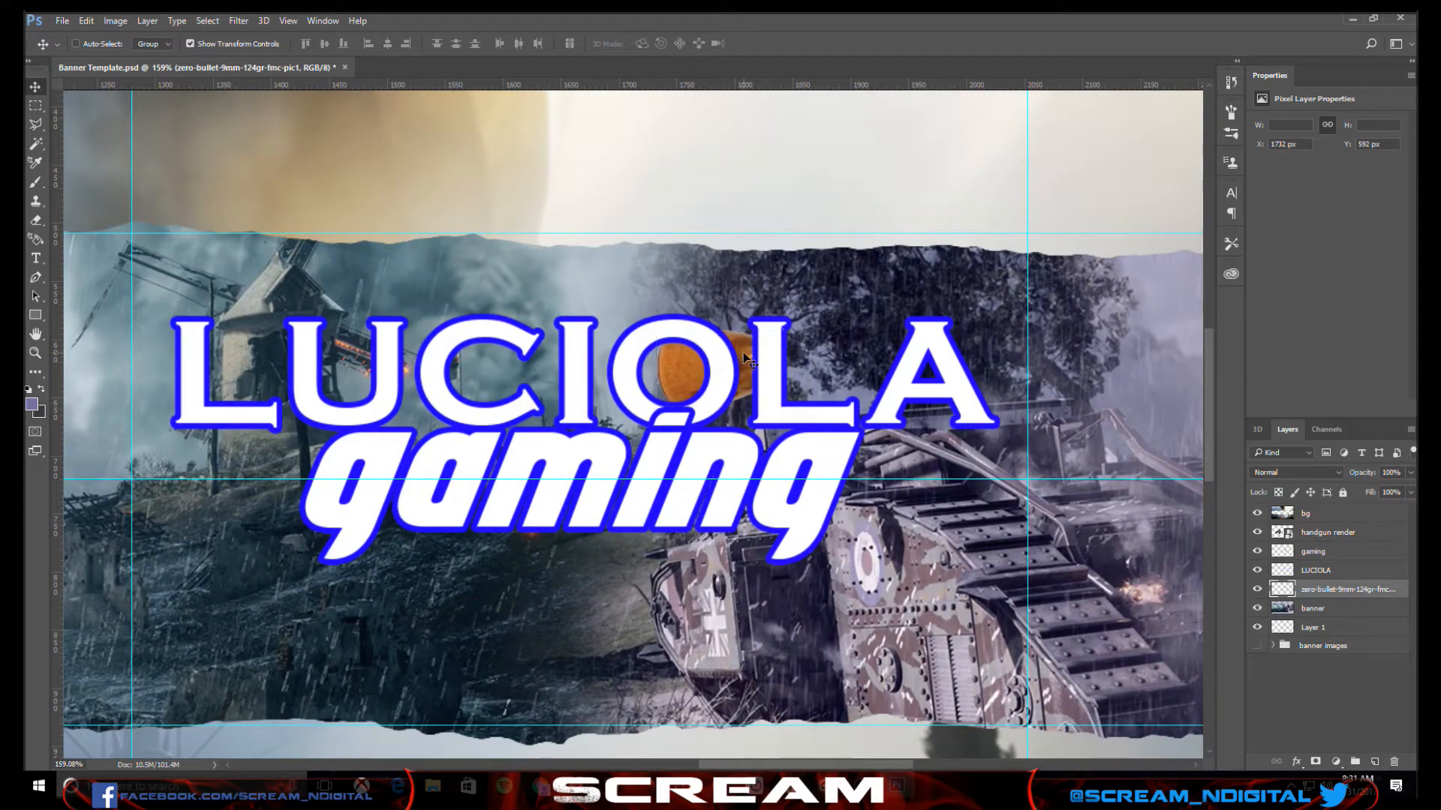
mouse_move(740, 357)
left_mouse_down()
mouse_move(711, 371)
mouse_move(728, 369)
left_mouse_up()
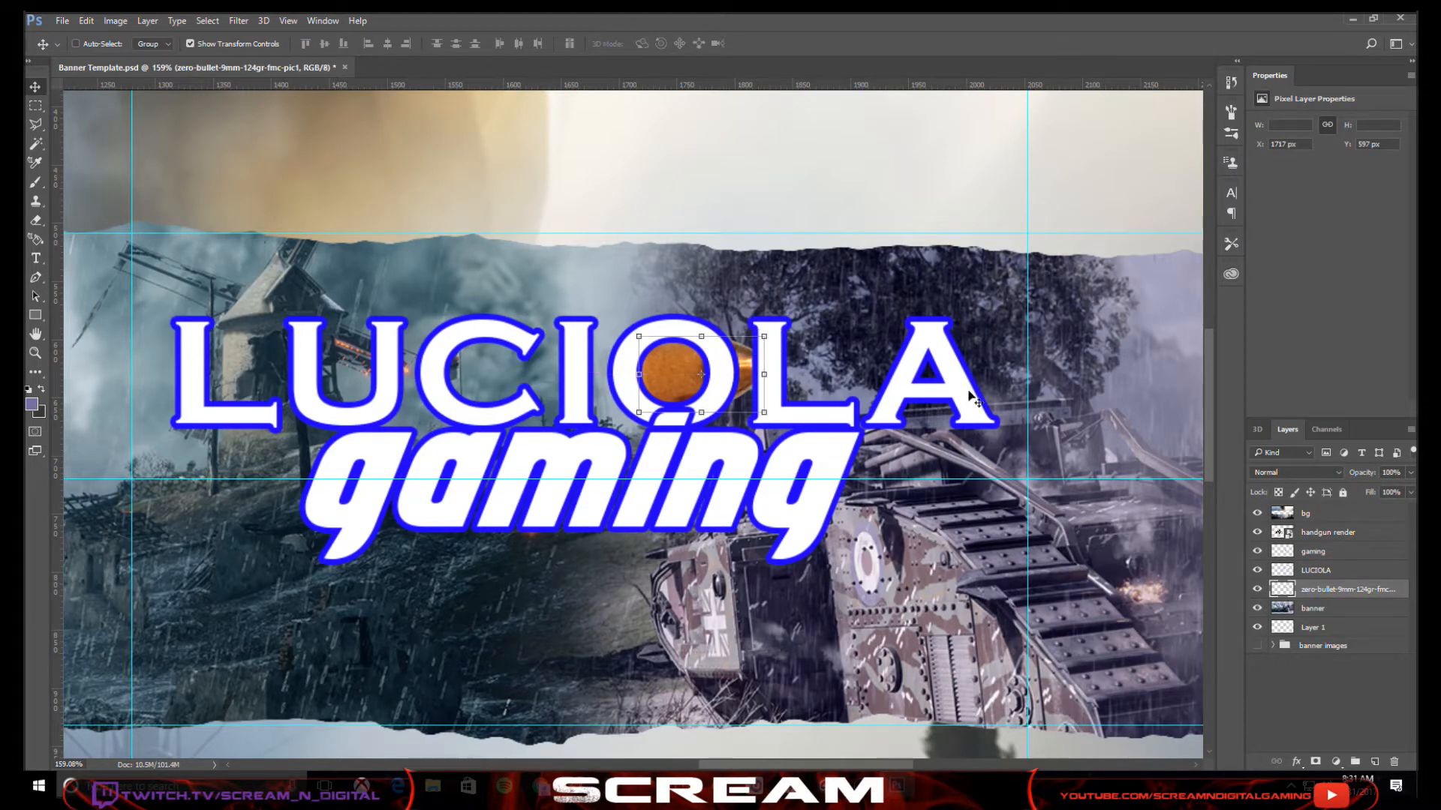
- Select the area from the middle of the O to past the final A on the LUCIOLA layer with the Rectangular Marquee
left_click(1326, 689)
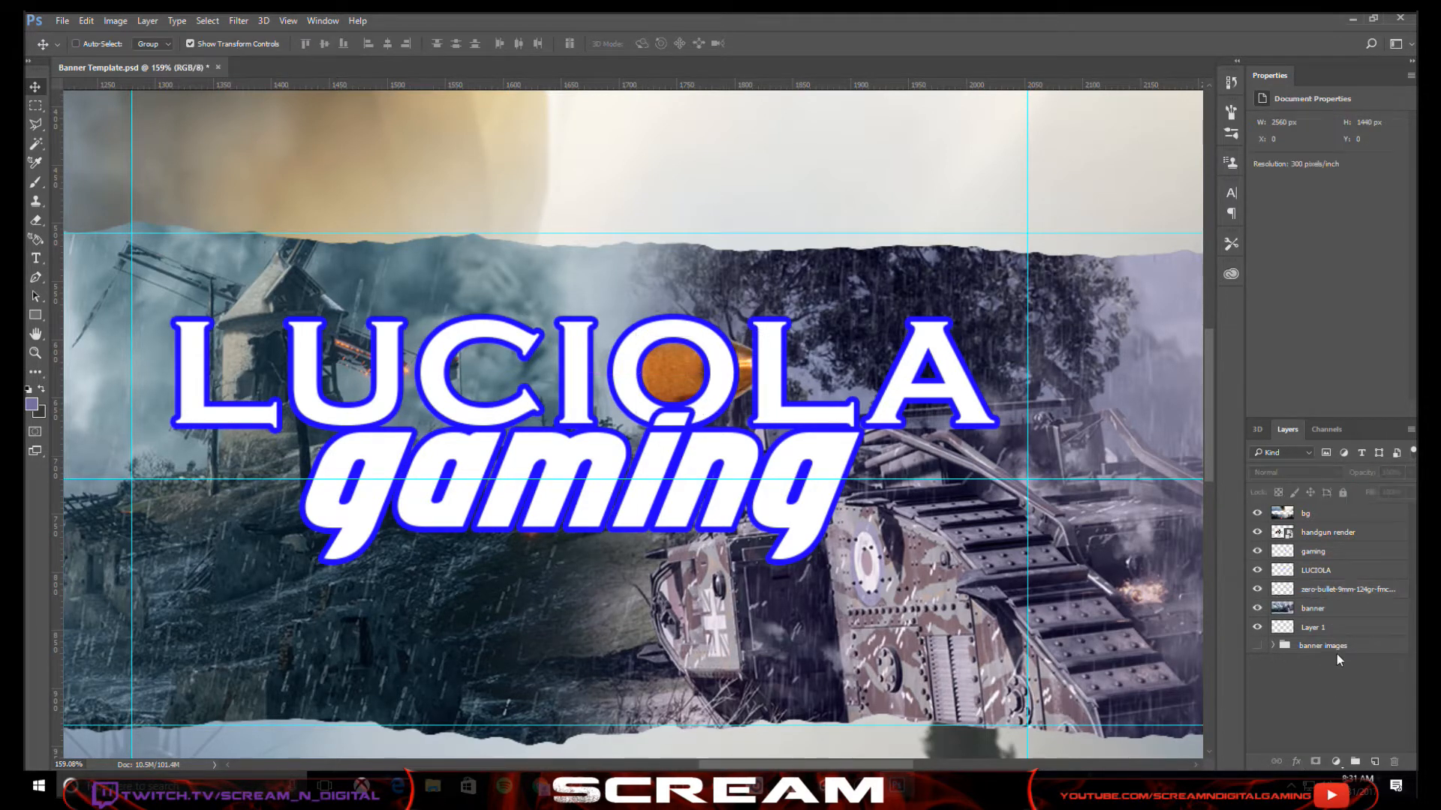
left_click(1328, 578)
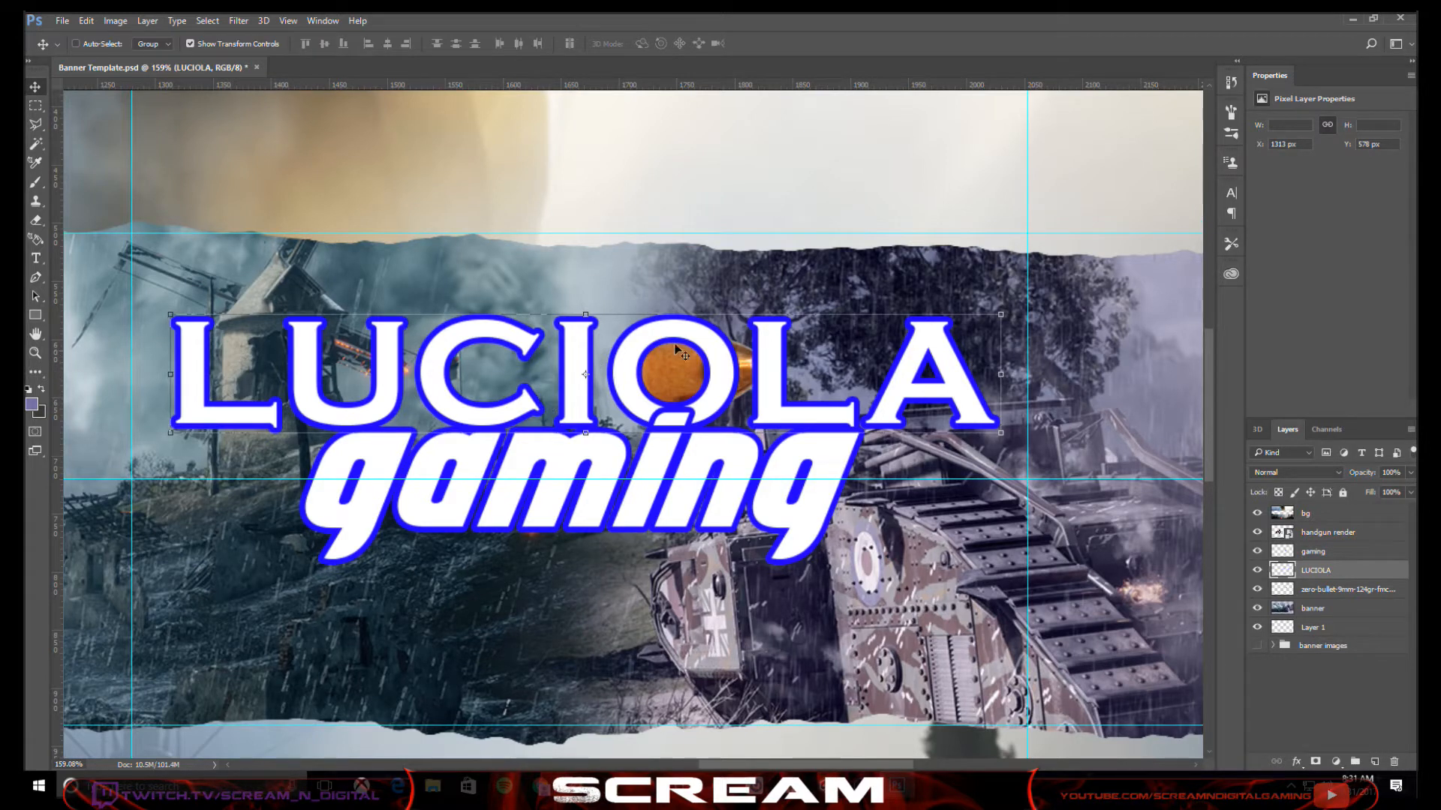
left_click(35, 106)
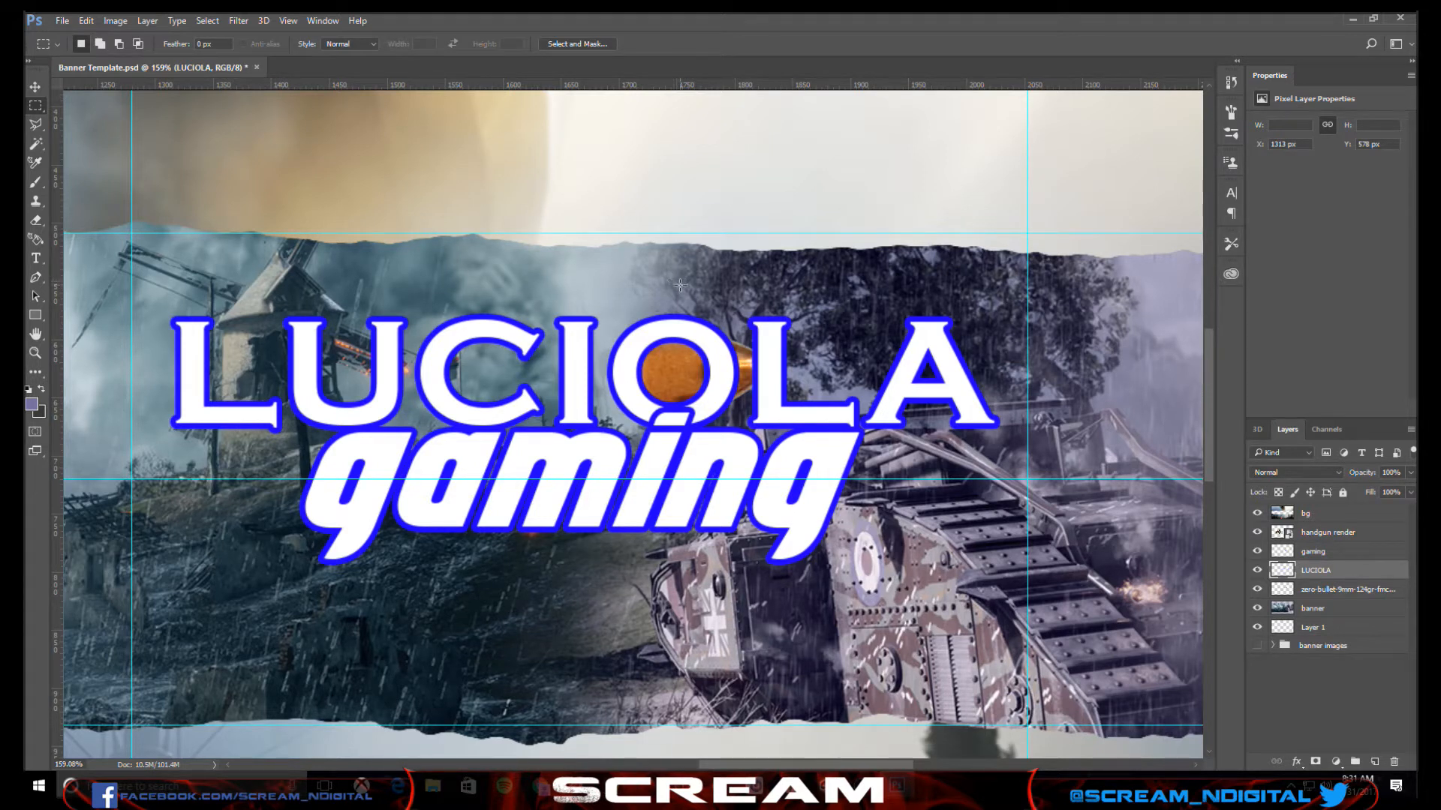
left_click_drag(676, 283, 1036, 450)
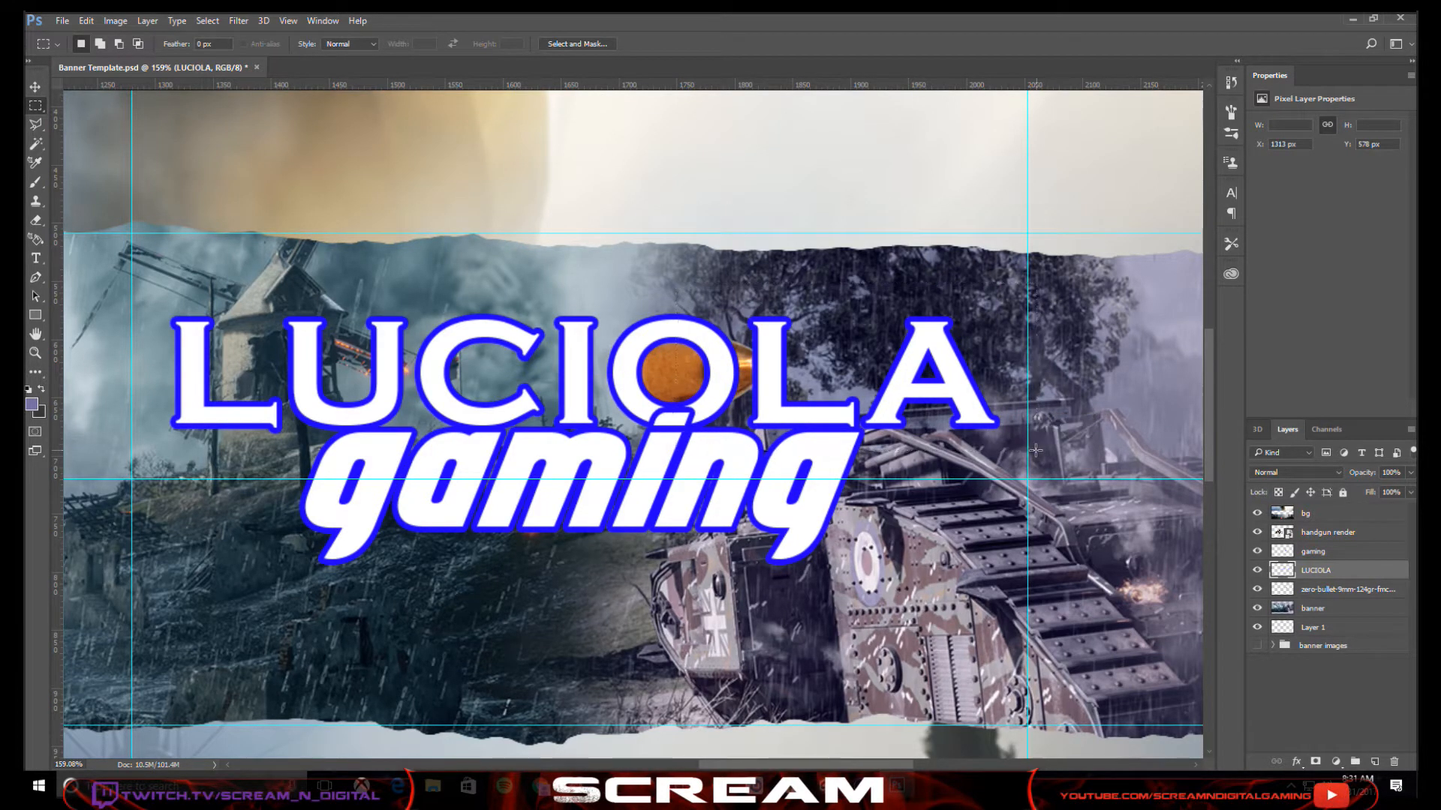
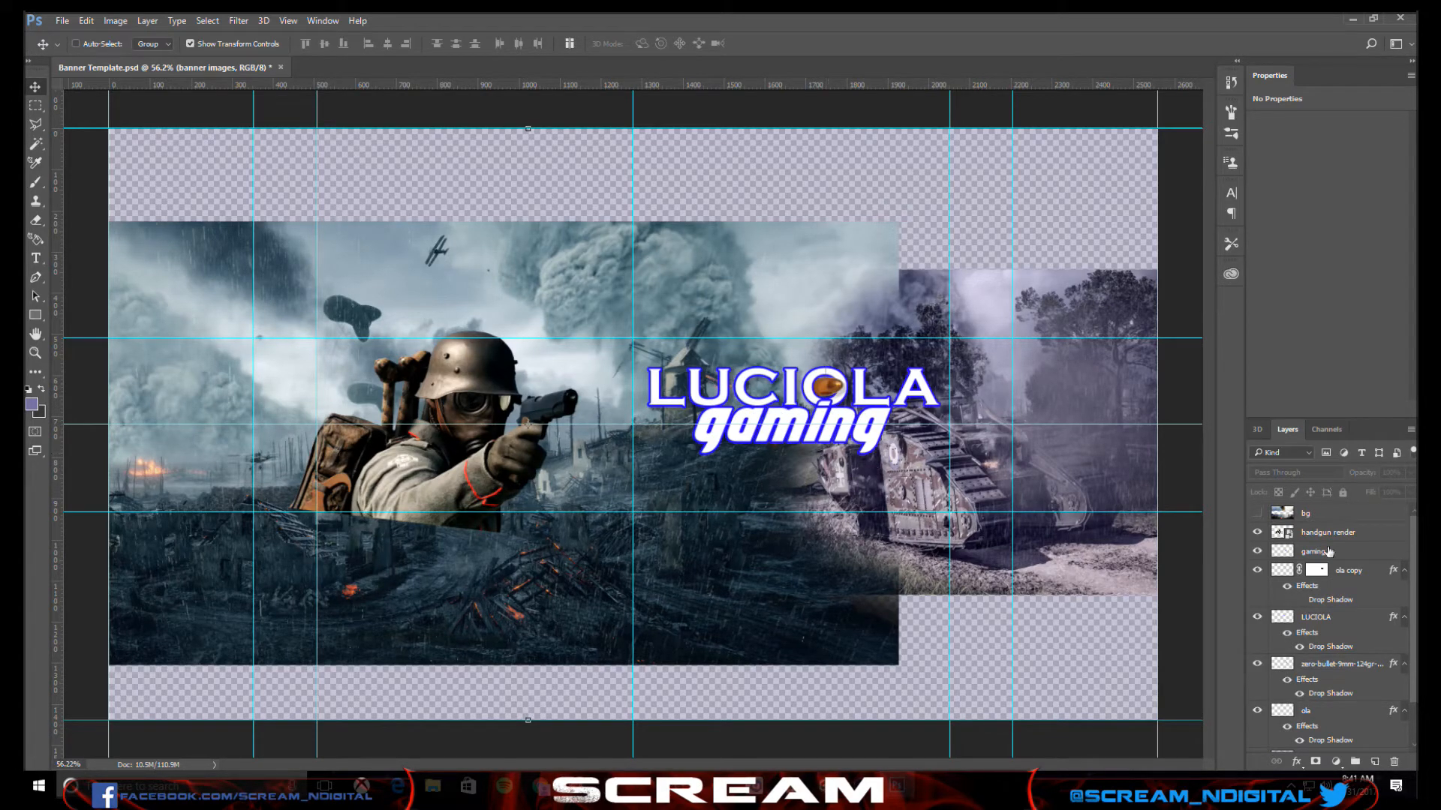
- Make the bg layer visible again and examine the title and bullet up close and across the whole banner
left_click(1257, 513)
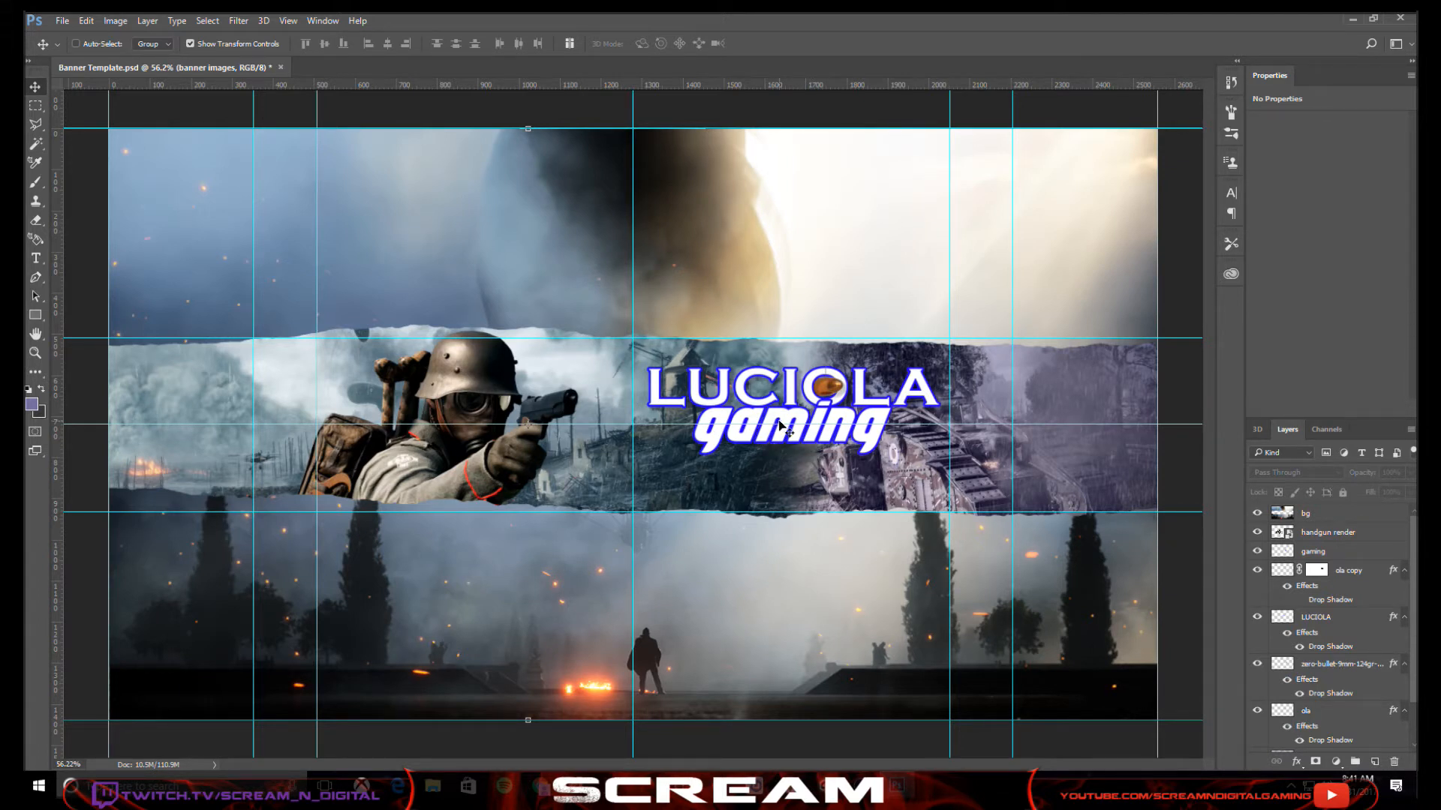
key("ctrl")
scroll(772, 441, "up", 8)
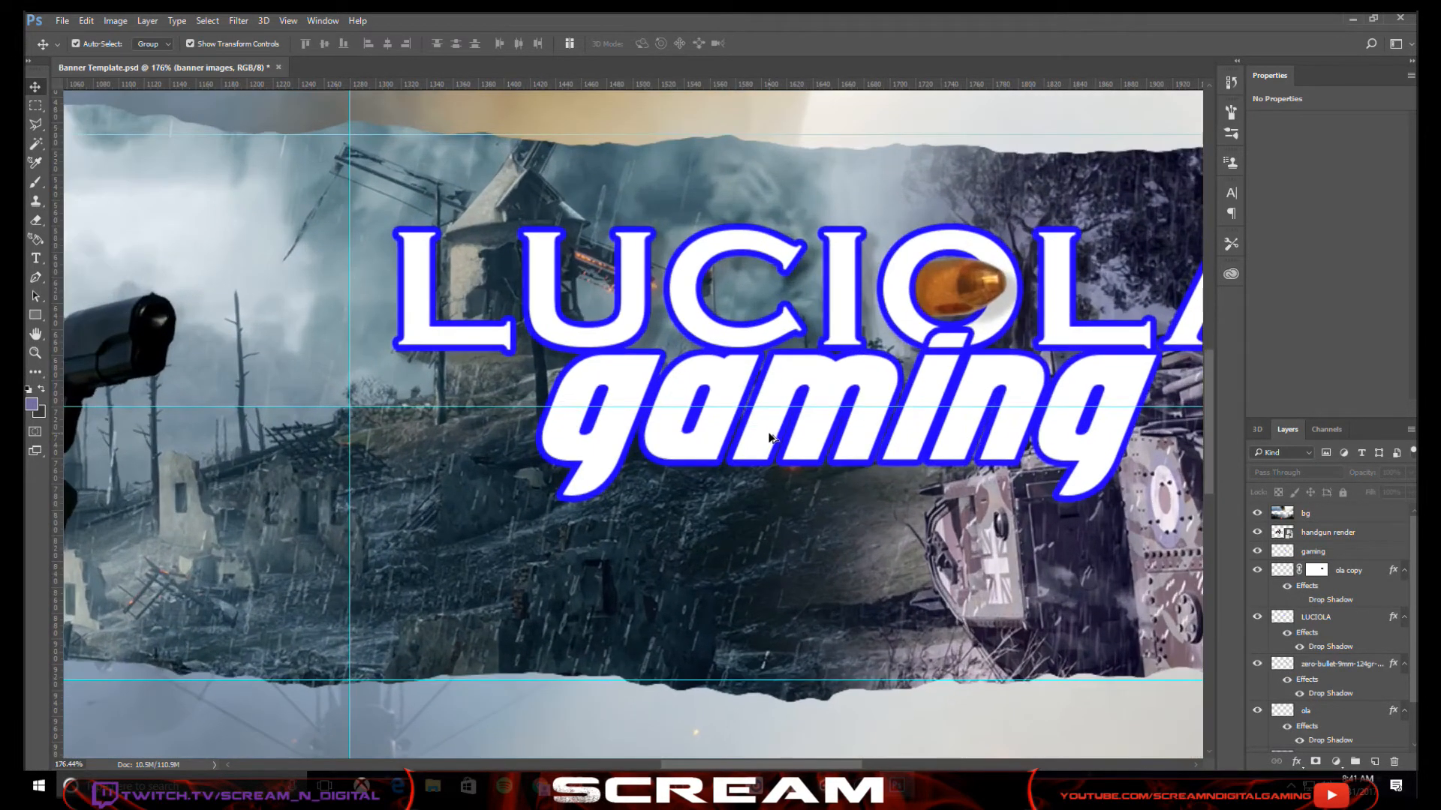
scroll(769, 437, "up", 1)
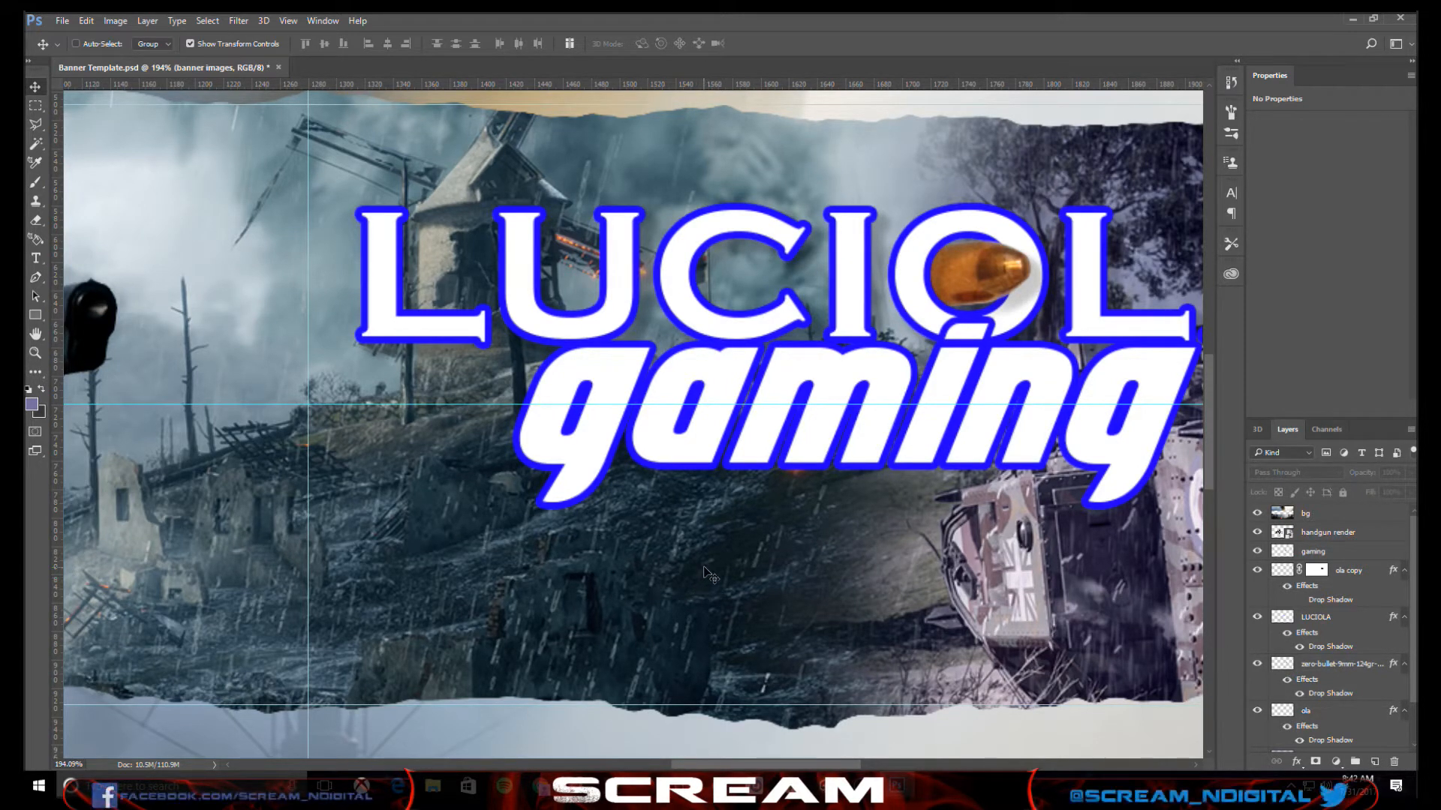
scroll(709, 574, "down", 5)
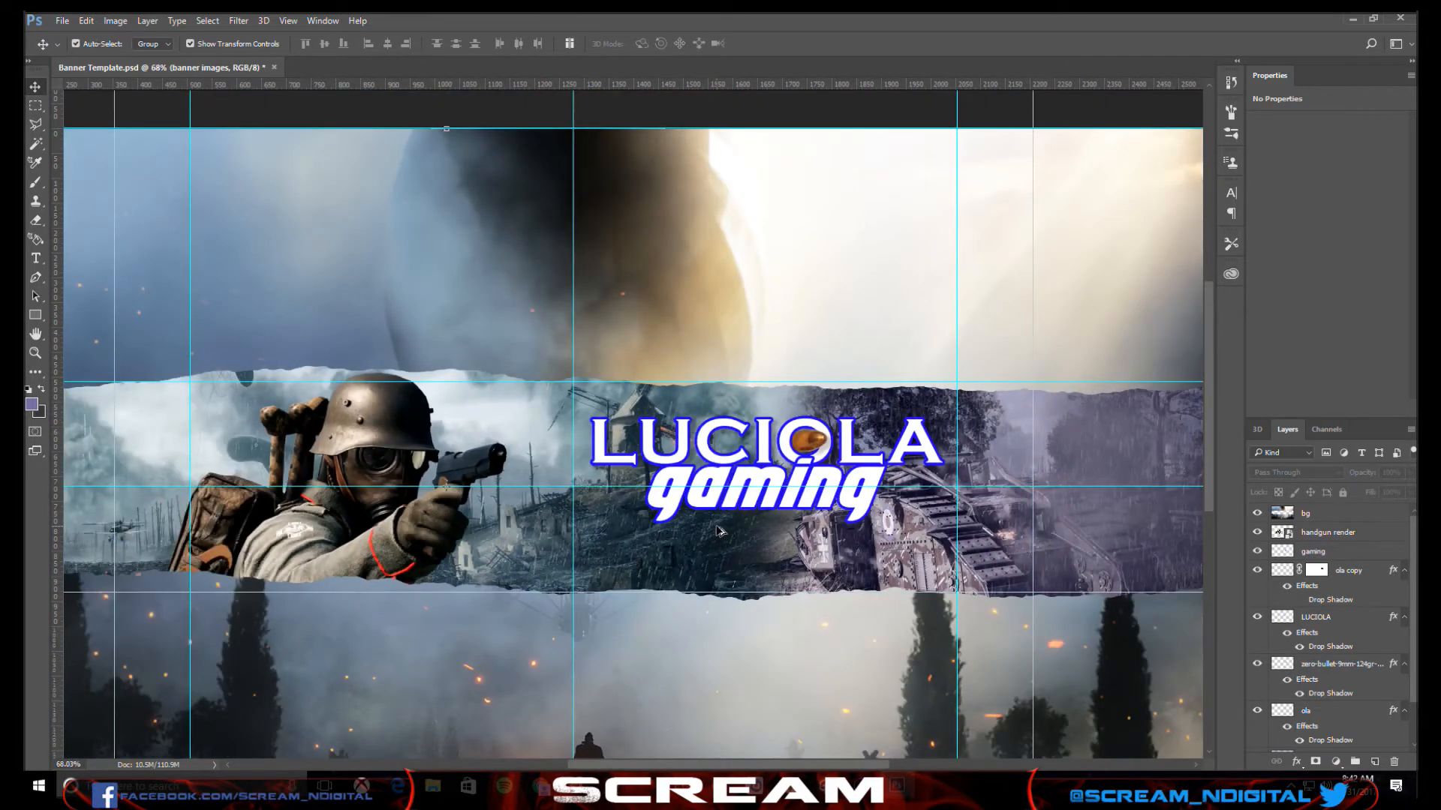
scroll(717, 527, "up", 2)
scroll(716, 527, "down", 3)
scroll(717, 527, "up", 1)
scroll(713, 526, "down", 1)
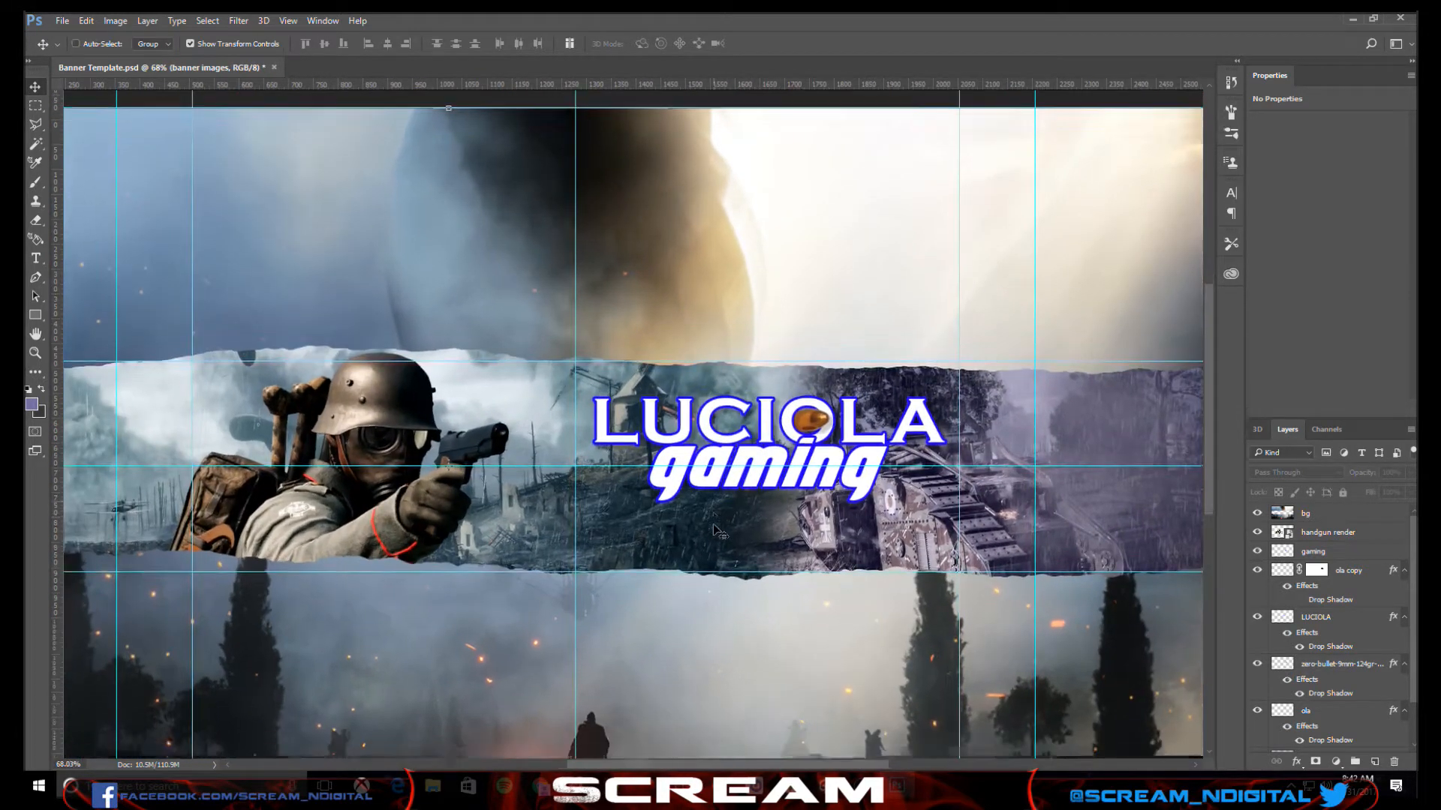
scroll(718, 531, "down", 2)
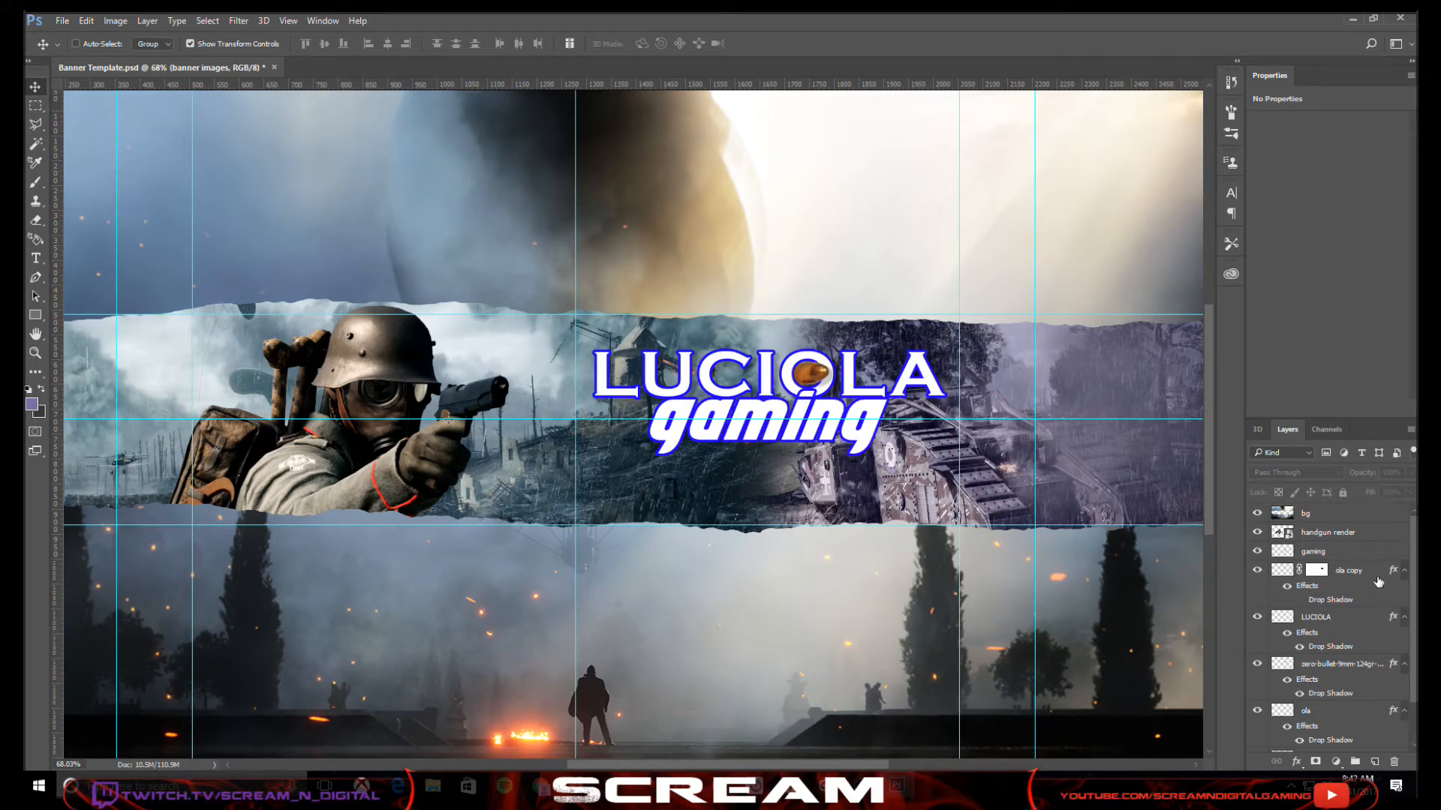
- Select the banner layer that holds the battle images inside the torn-paper gap
scroll(1379, 581, "down", 2)
left_click(1314, 711)
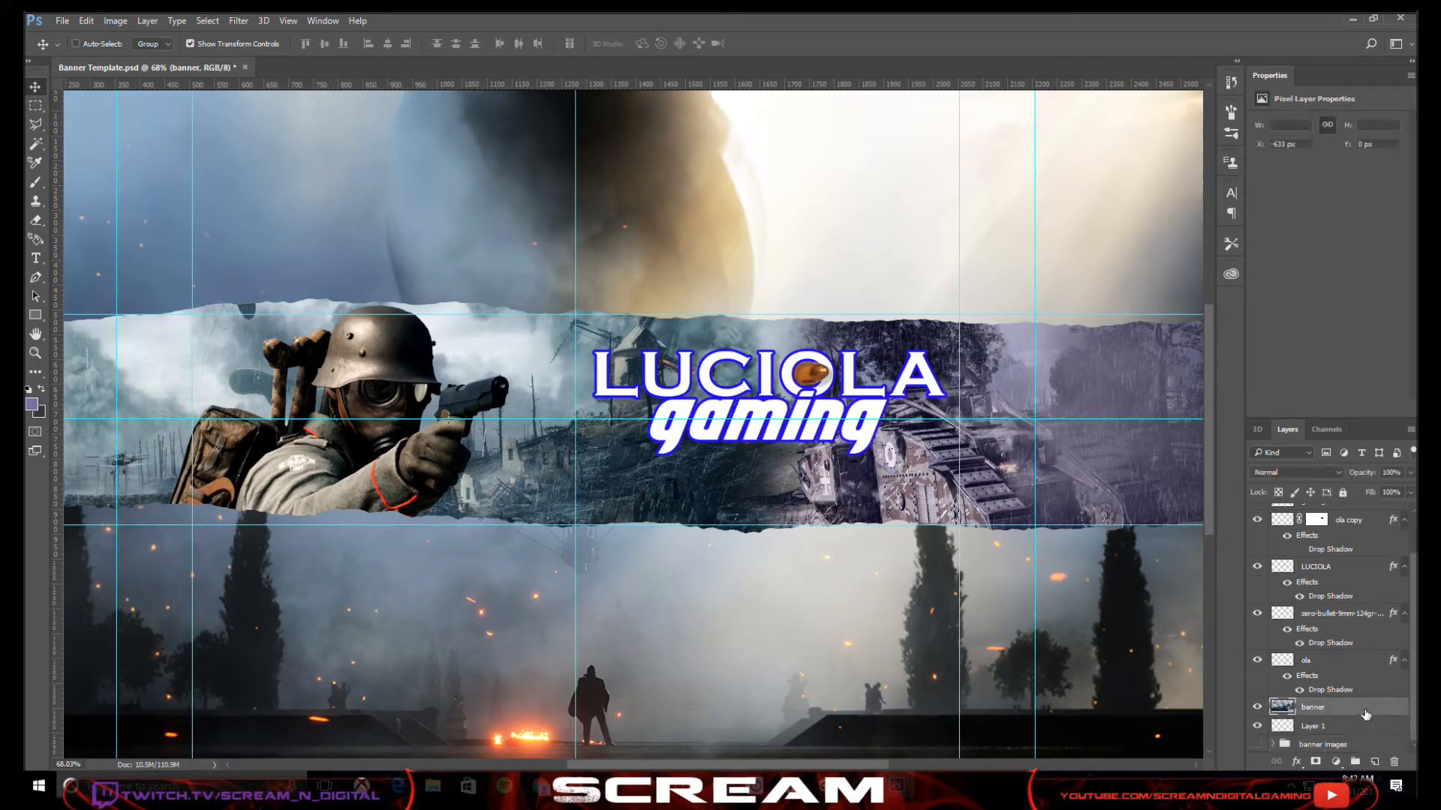
left_click(1257, 708)
left_click(237, 21)
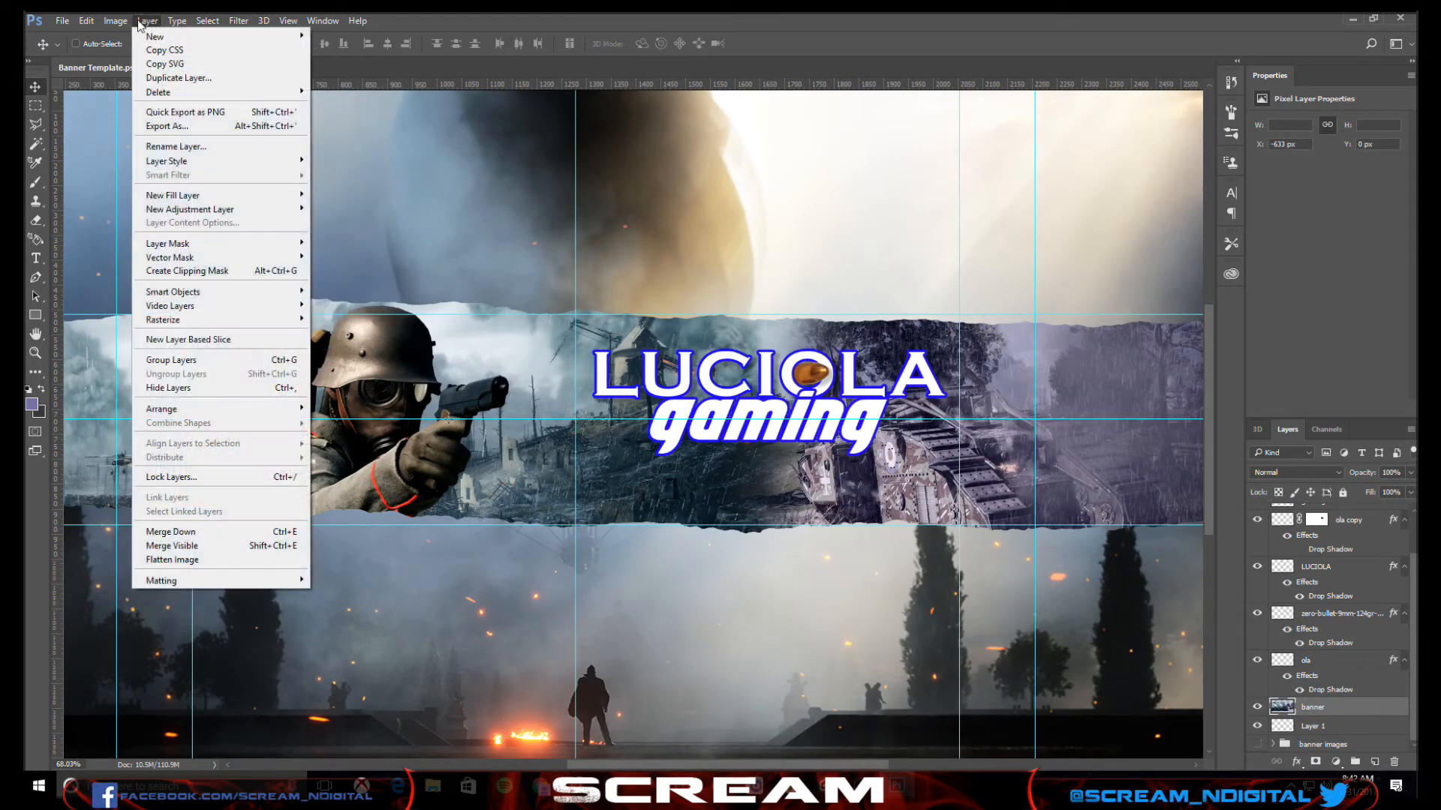
mouse_move(138, 58)
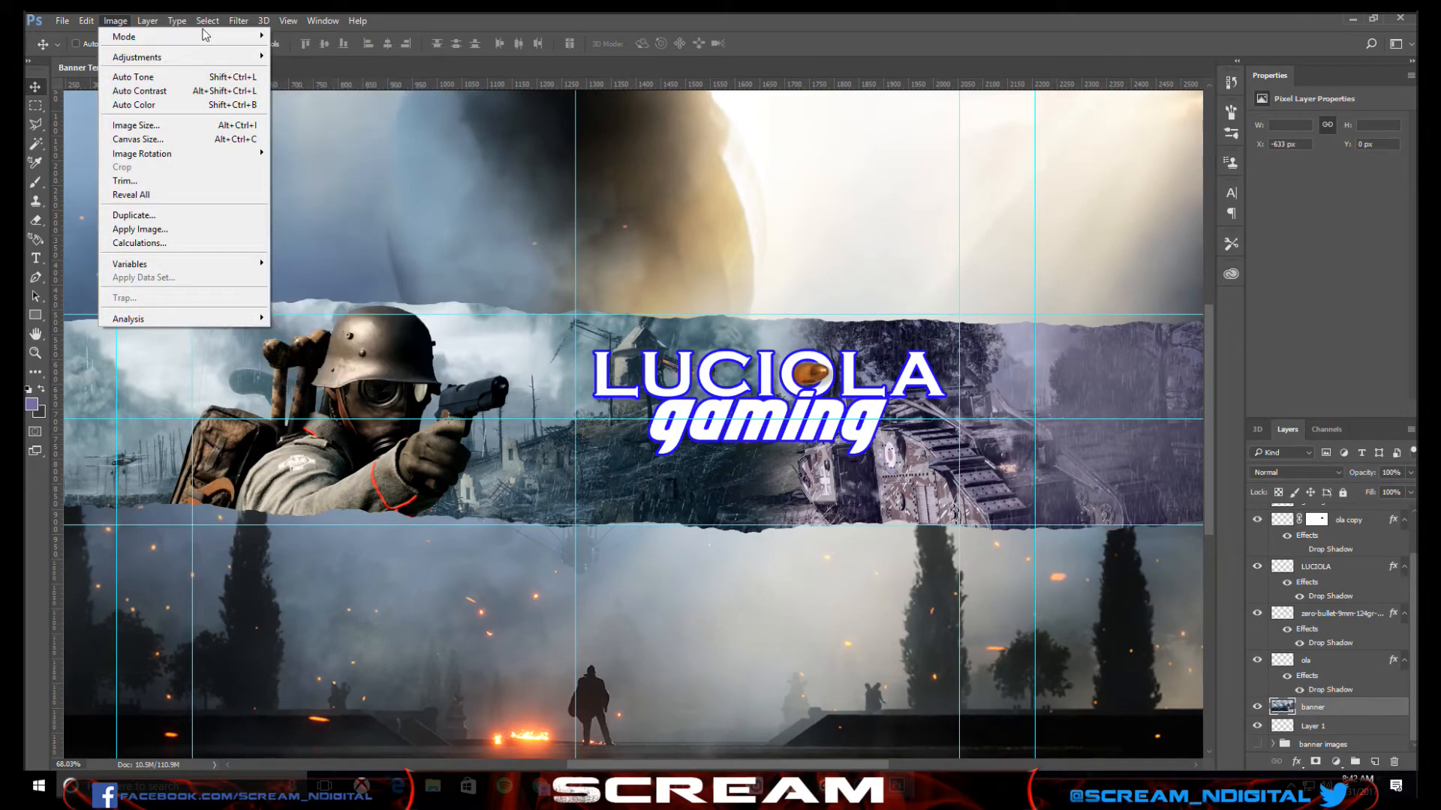
mouse_move(217, 36)
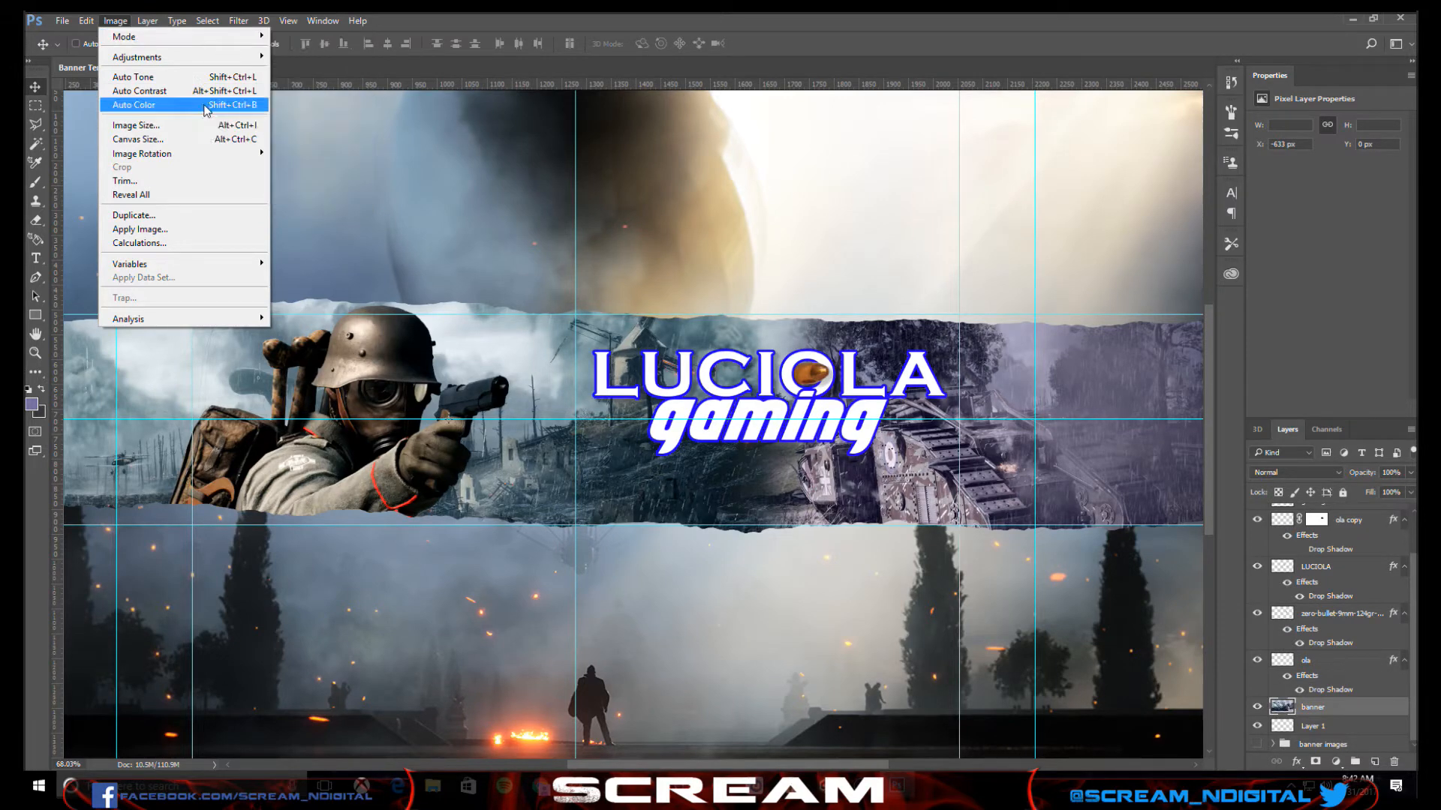
mouse_move(217, 61)
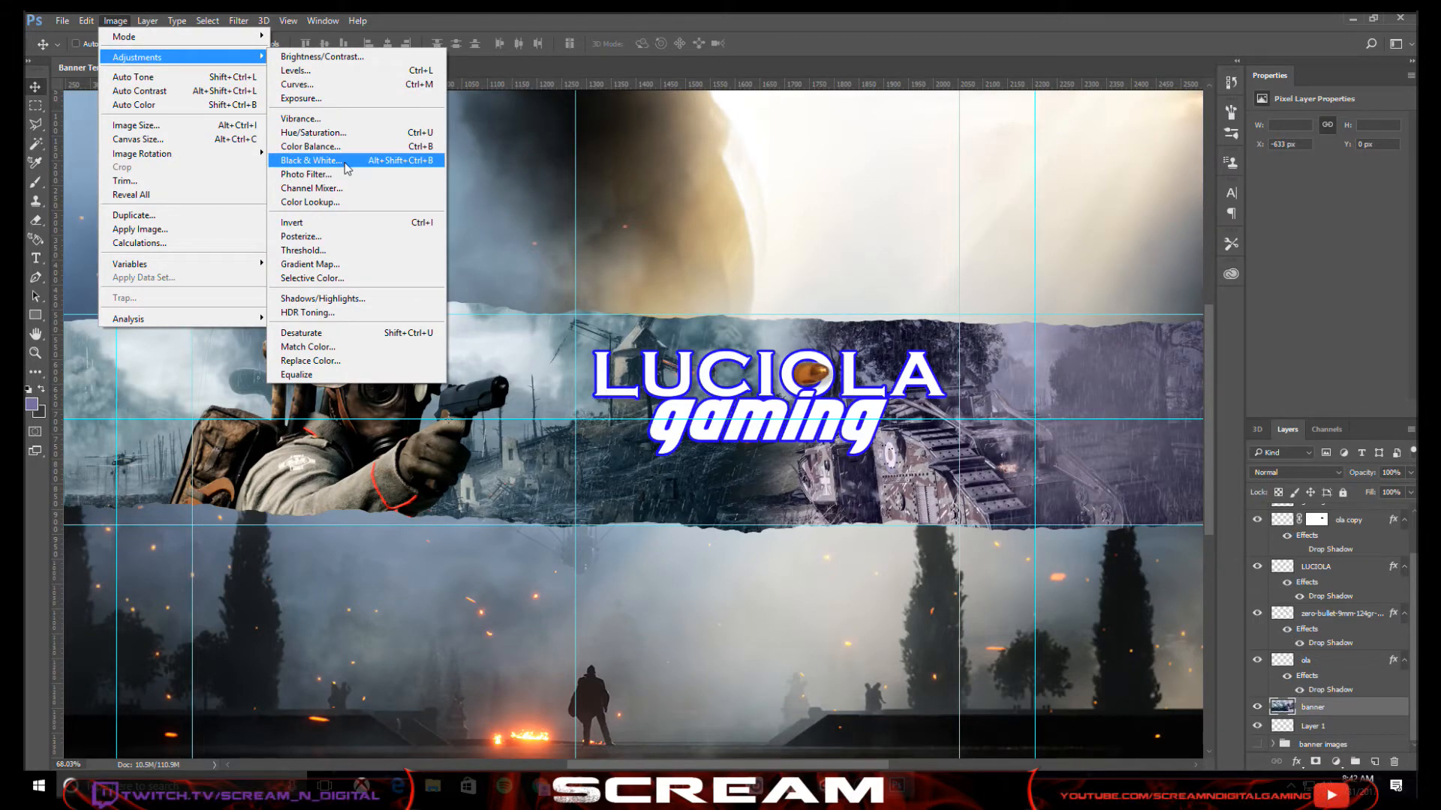
left_click(311, 161)
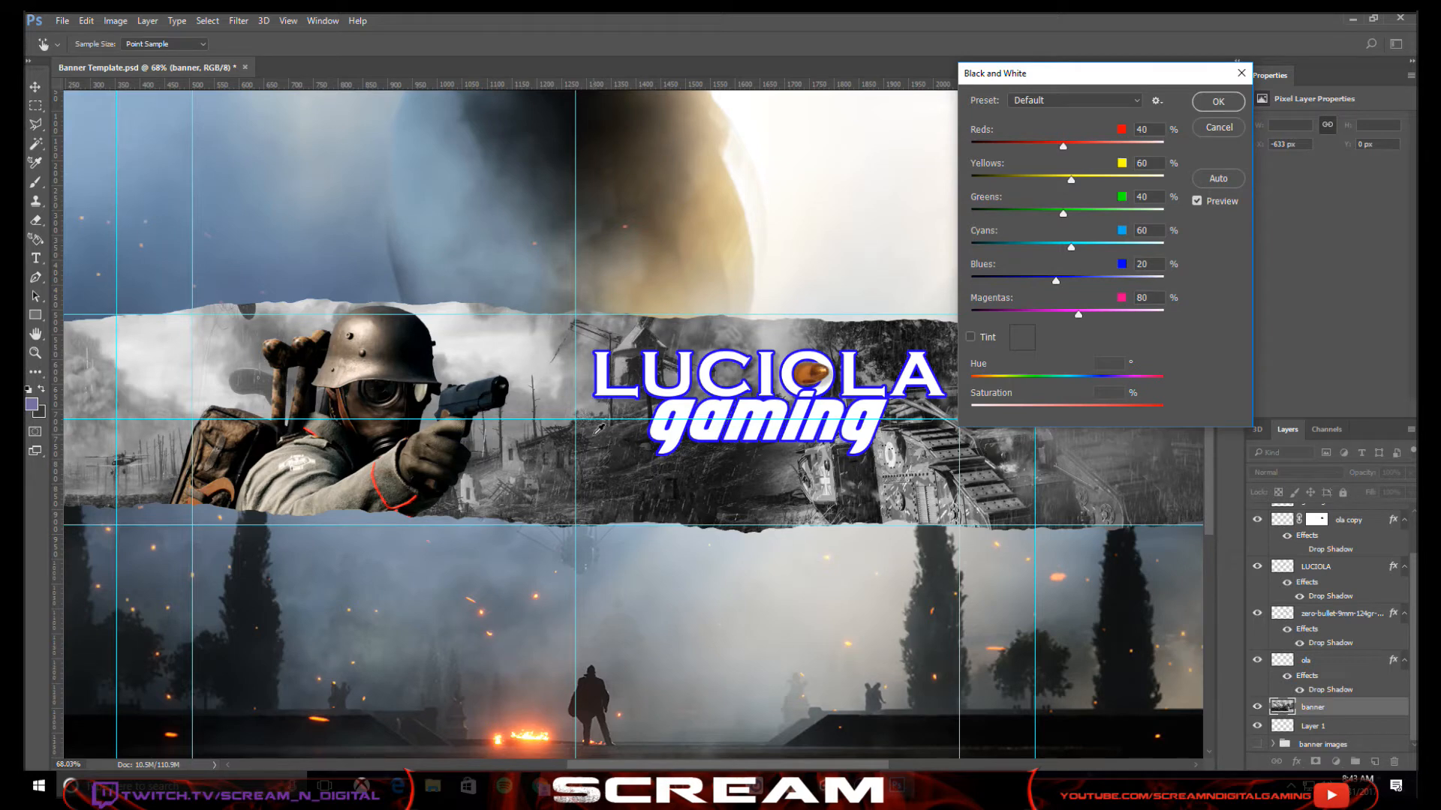
left_click(1236, 132)
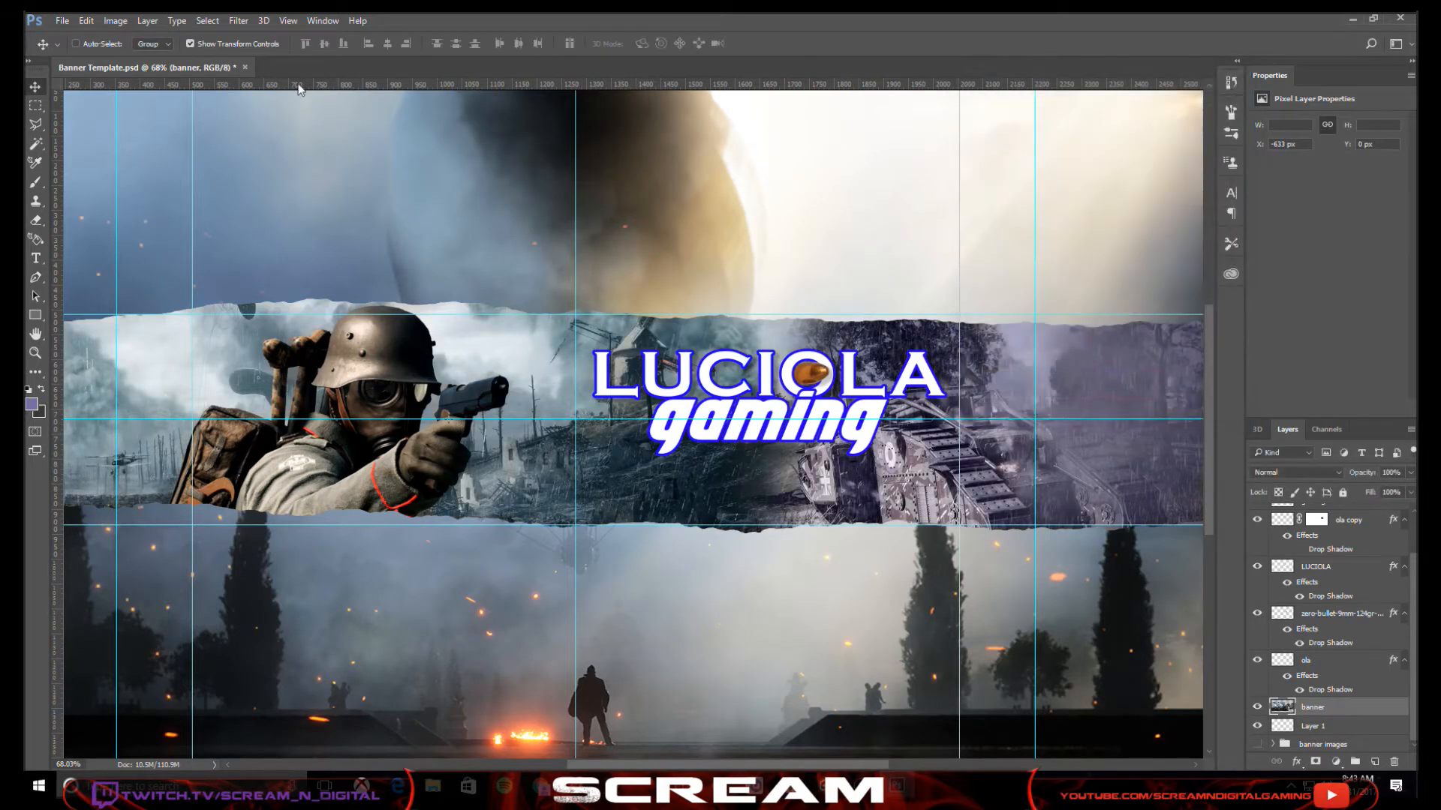
- Open the Photo Filter adjustment for the banner layer
left_click(115, 20)
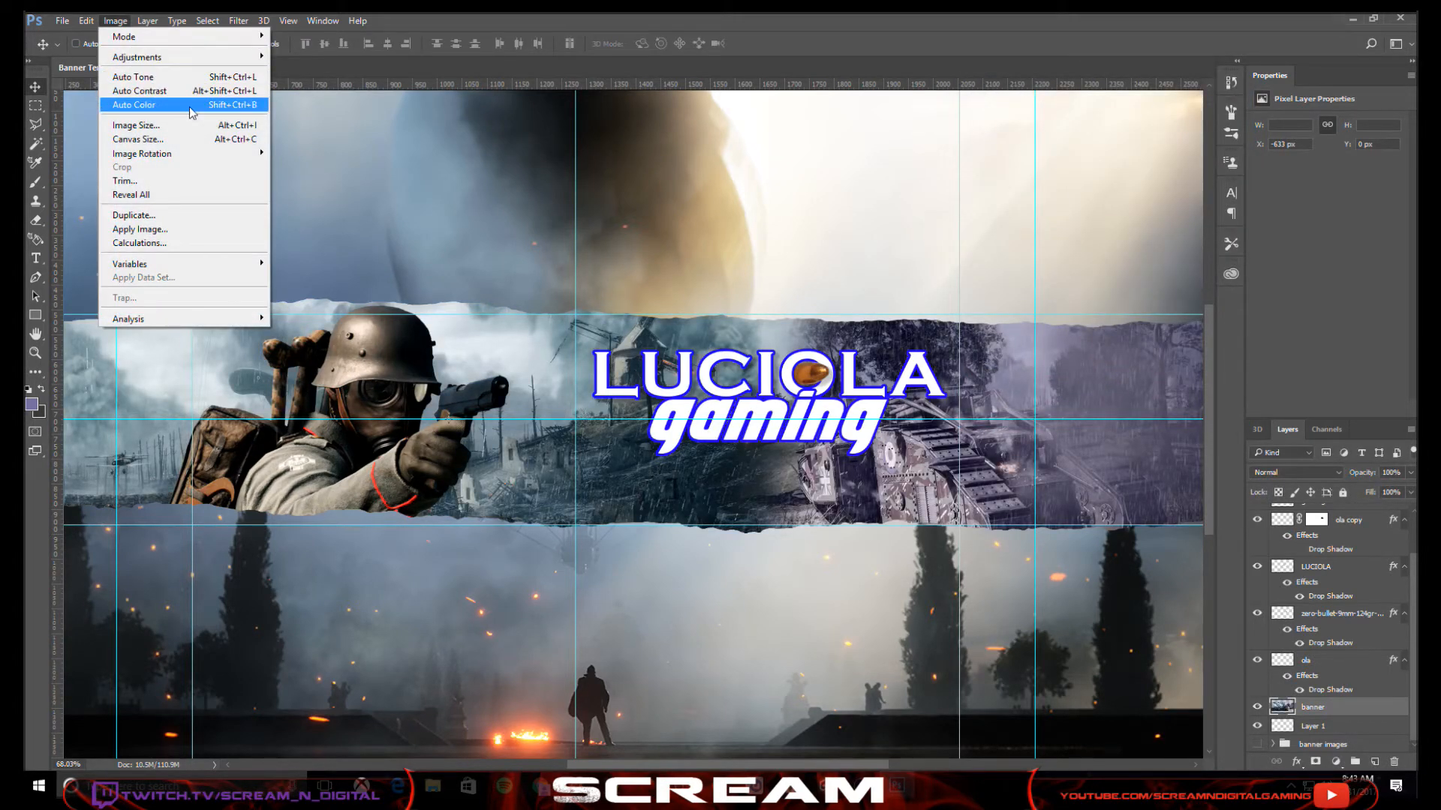
mouse_move(216, 57)
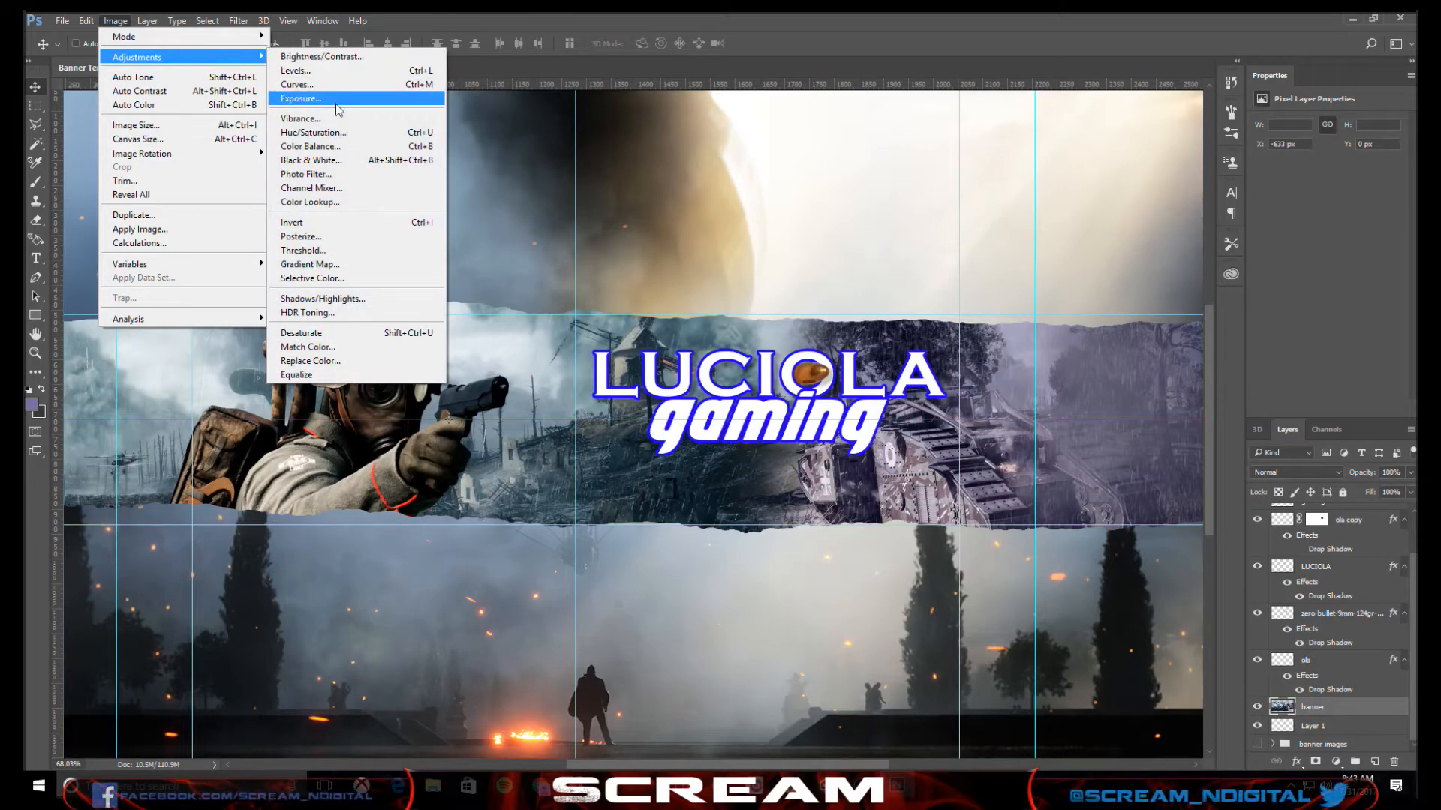
left_click(316, 174)
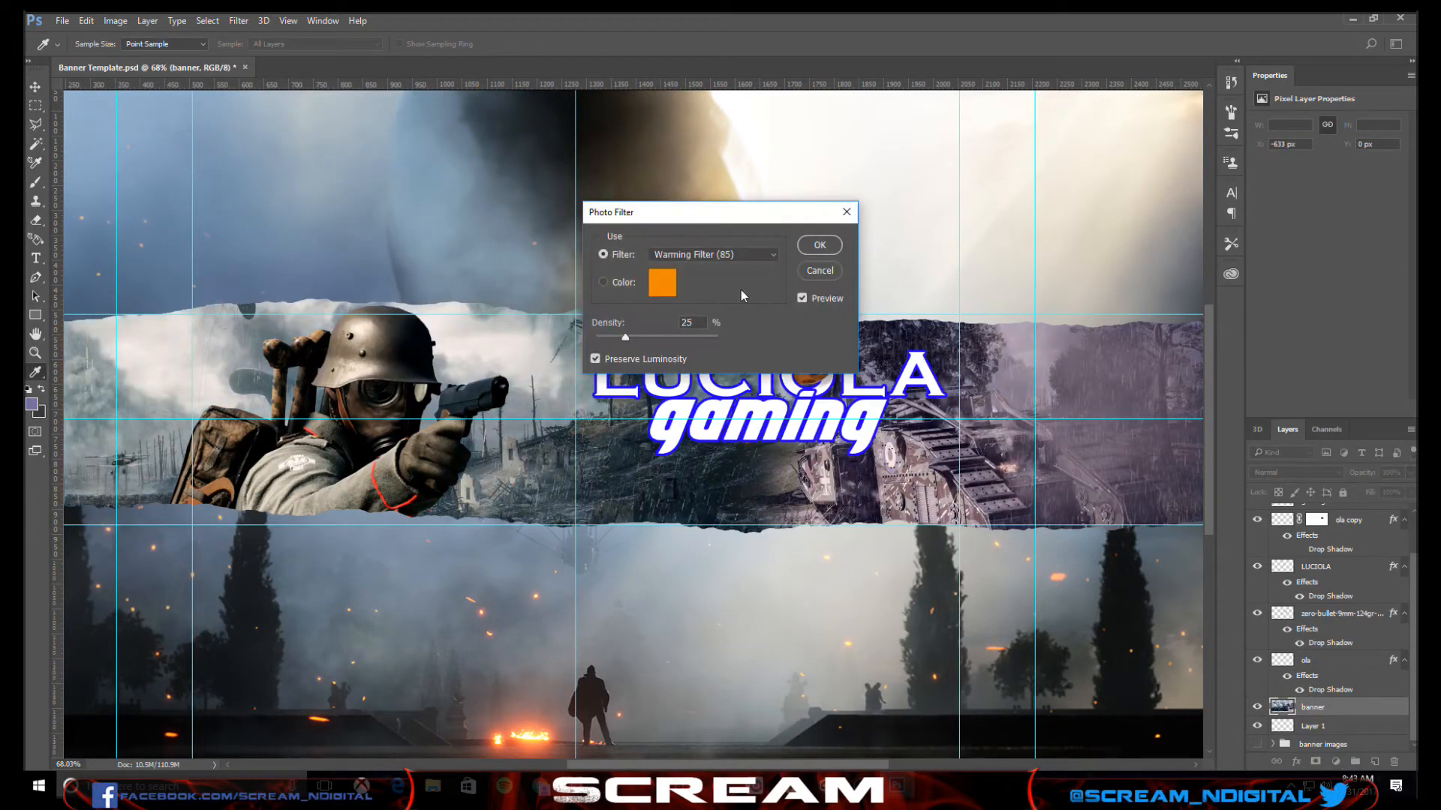
- Try the Cooling Filter (82), Cooling Filter (LBB), Cooling Filter (80) and Underwater photo filters on the banner layer
left_click(766, 258)
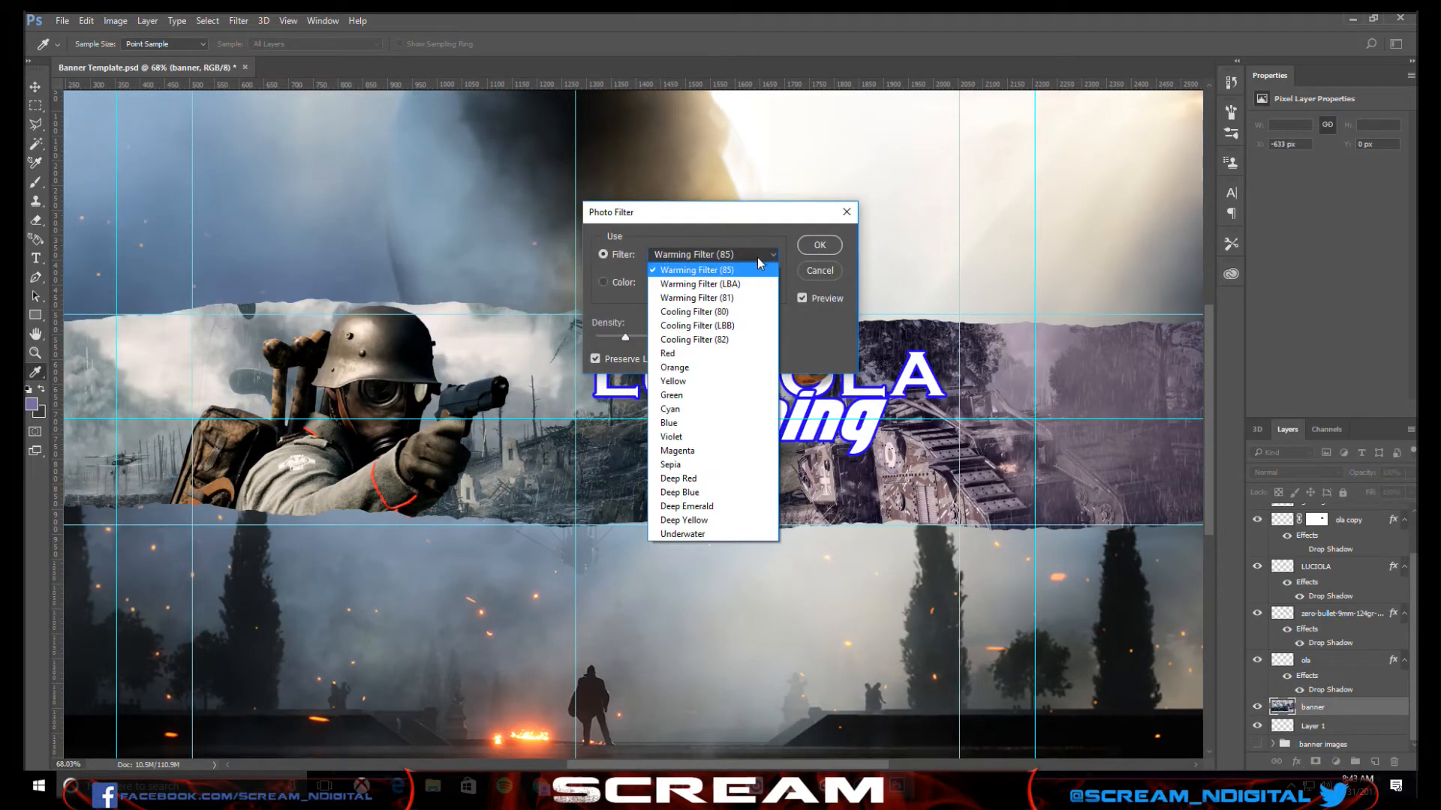
left_click(725, 340)
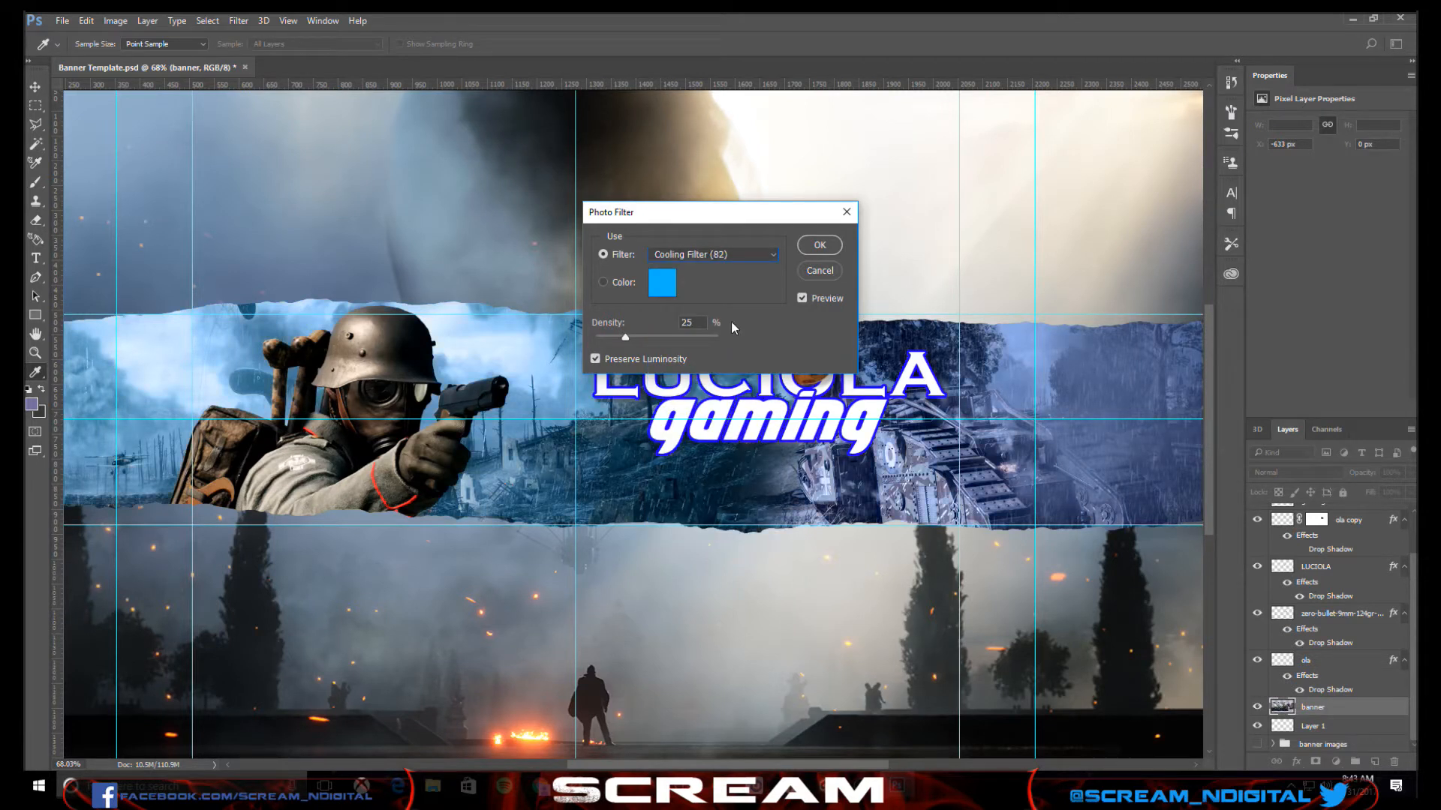
left_click(759, 259)
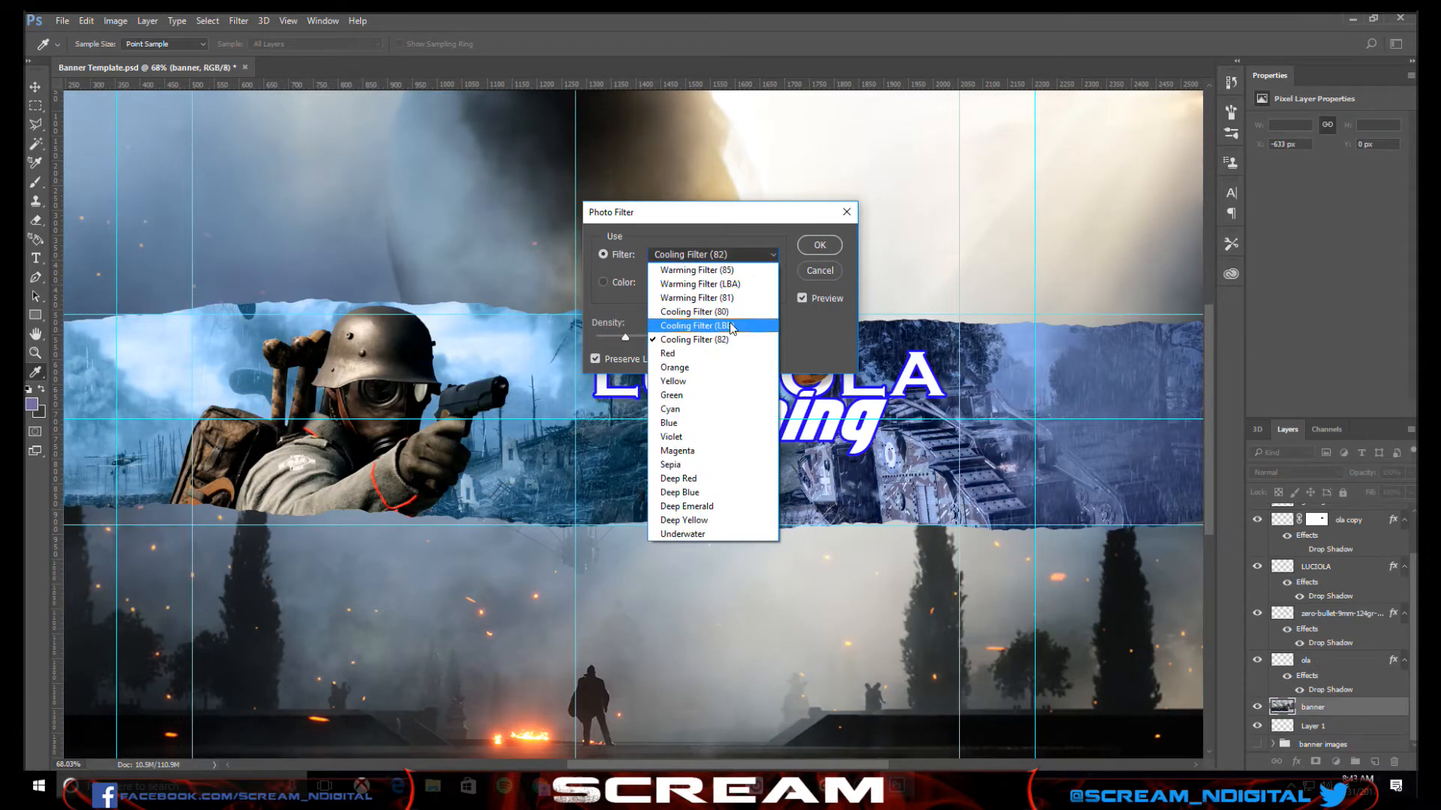
left_click(738, 314)
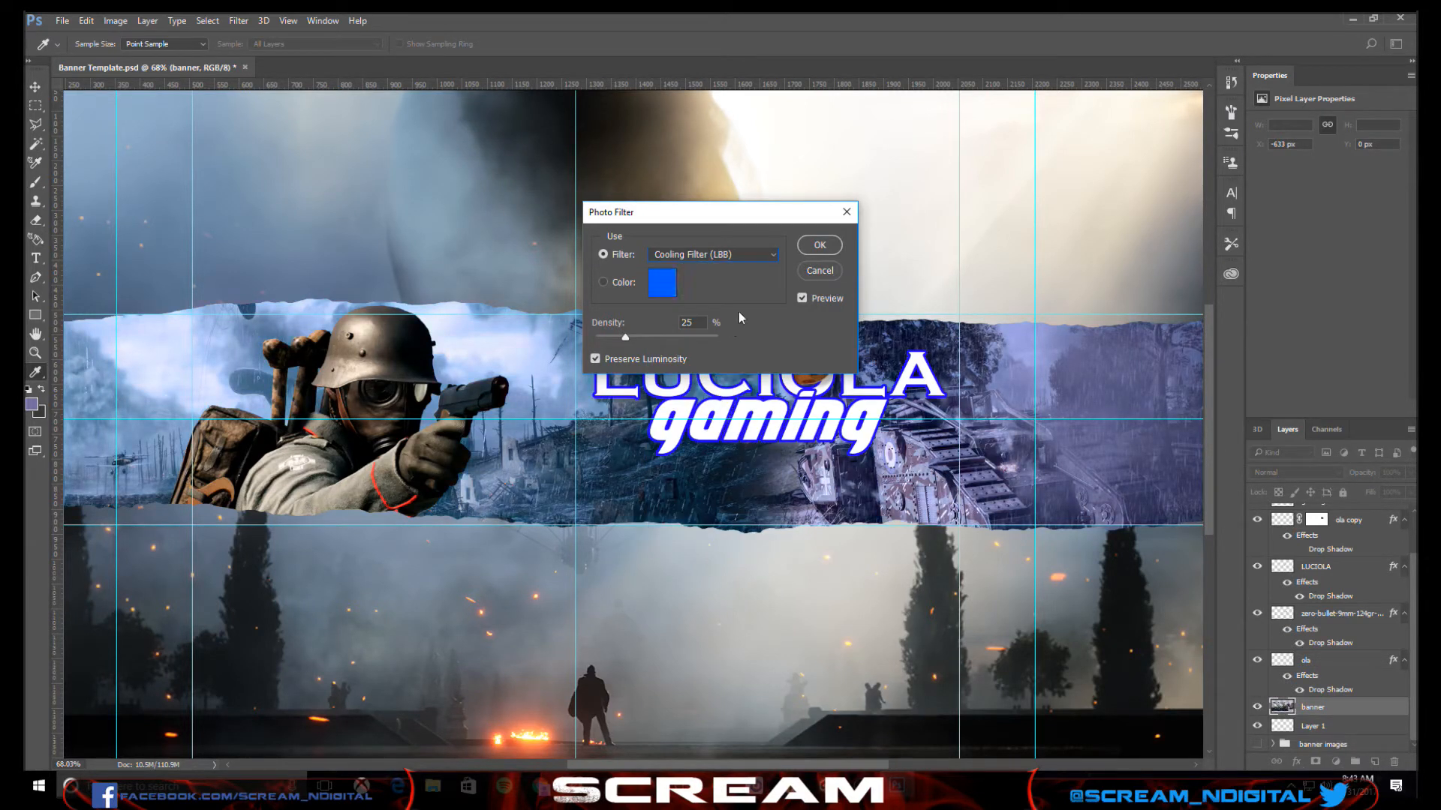
left_click(755, 259)
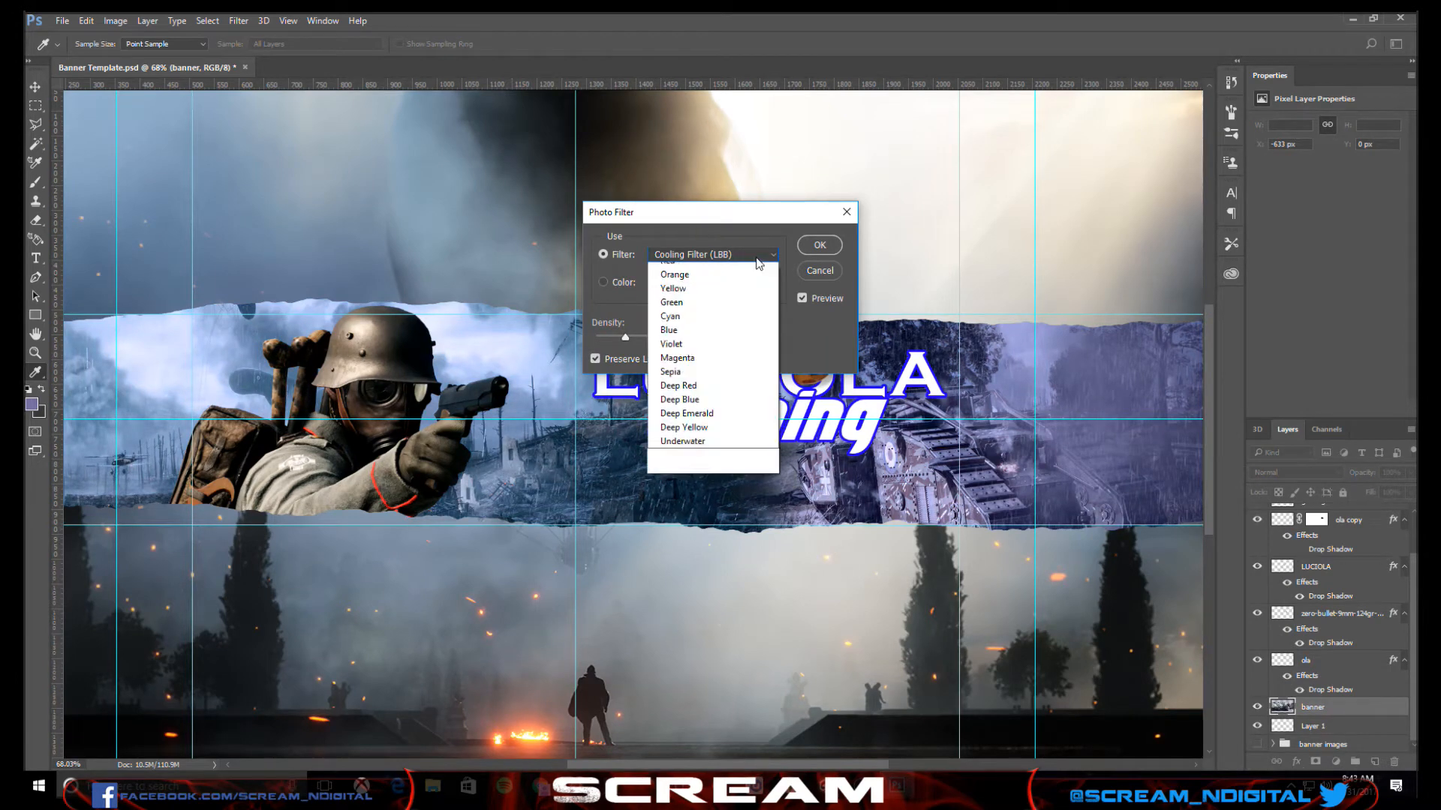
left_click(728, 307)
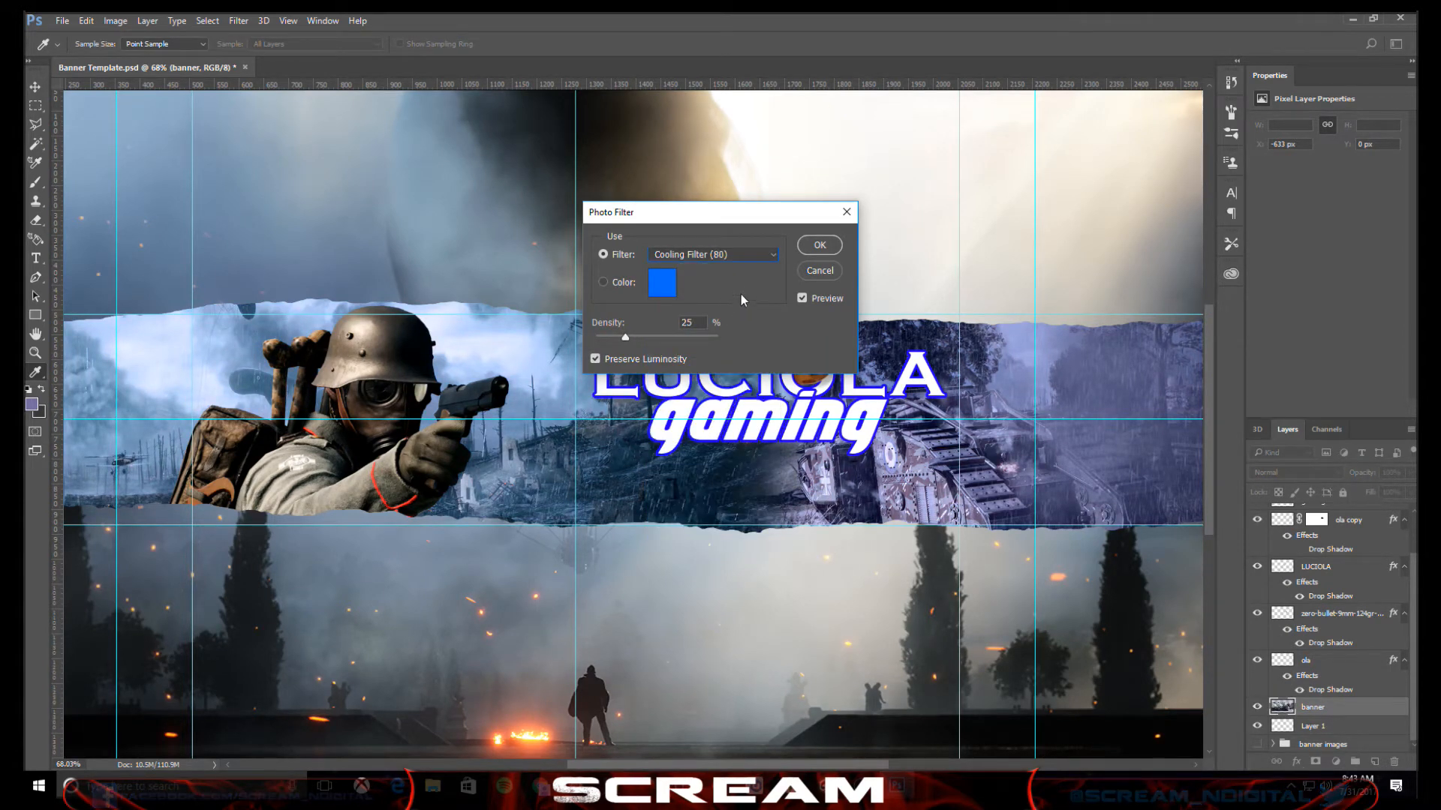
left_click(753, 257)
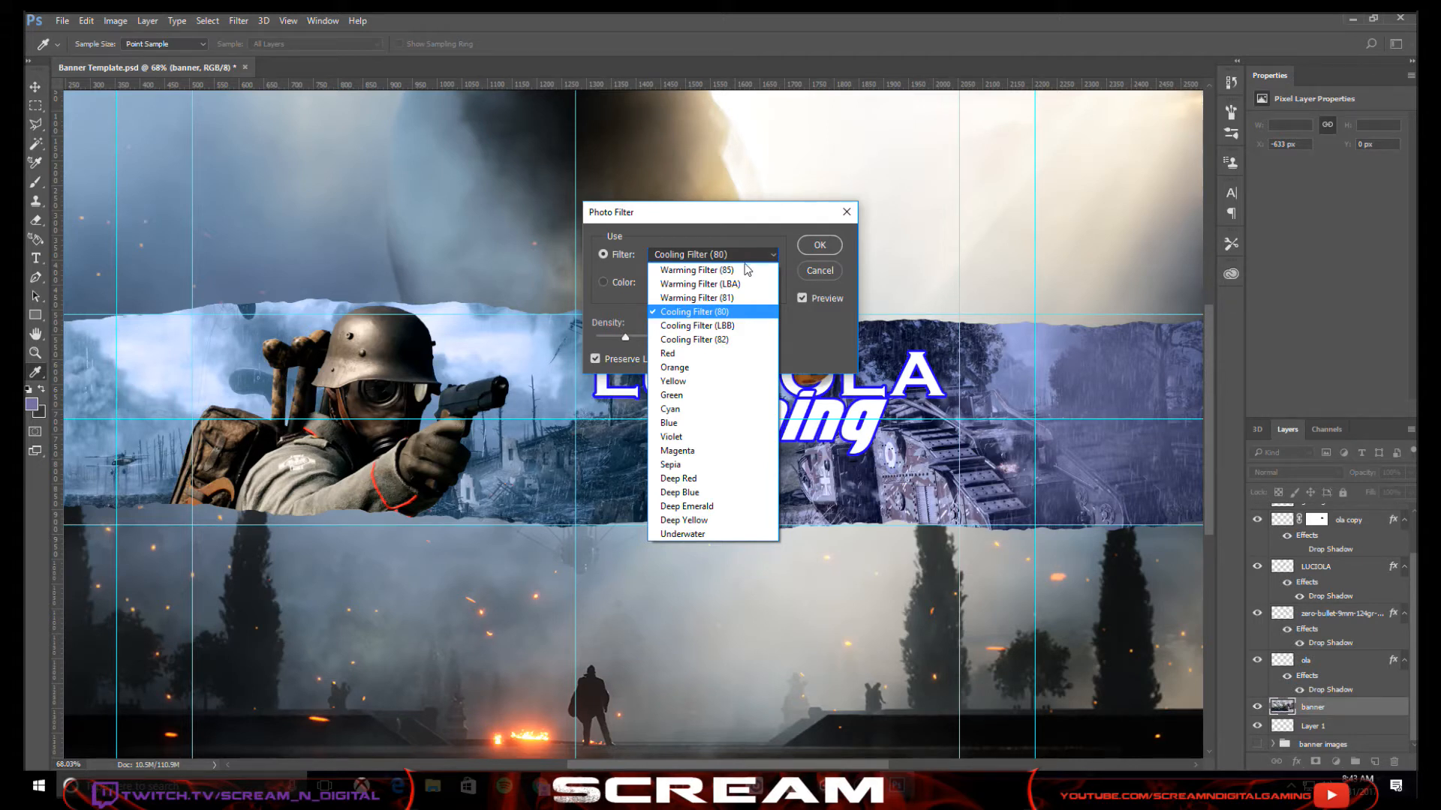
left_click(697, 534)
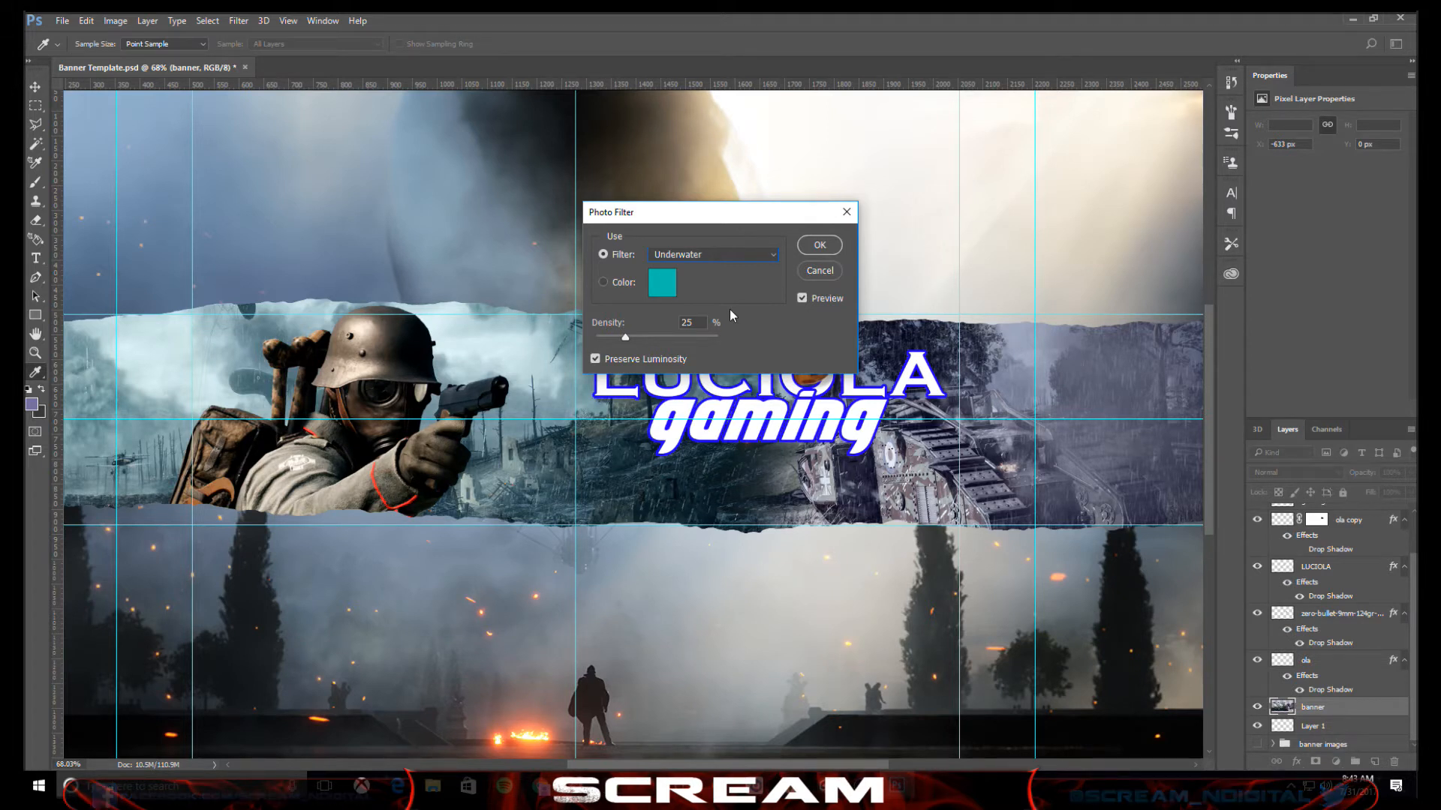
- Apply the Deep Blue photo filter at 25% density to the banner layer
left_click(725, 258)
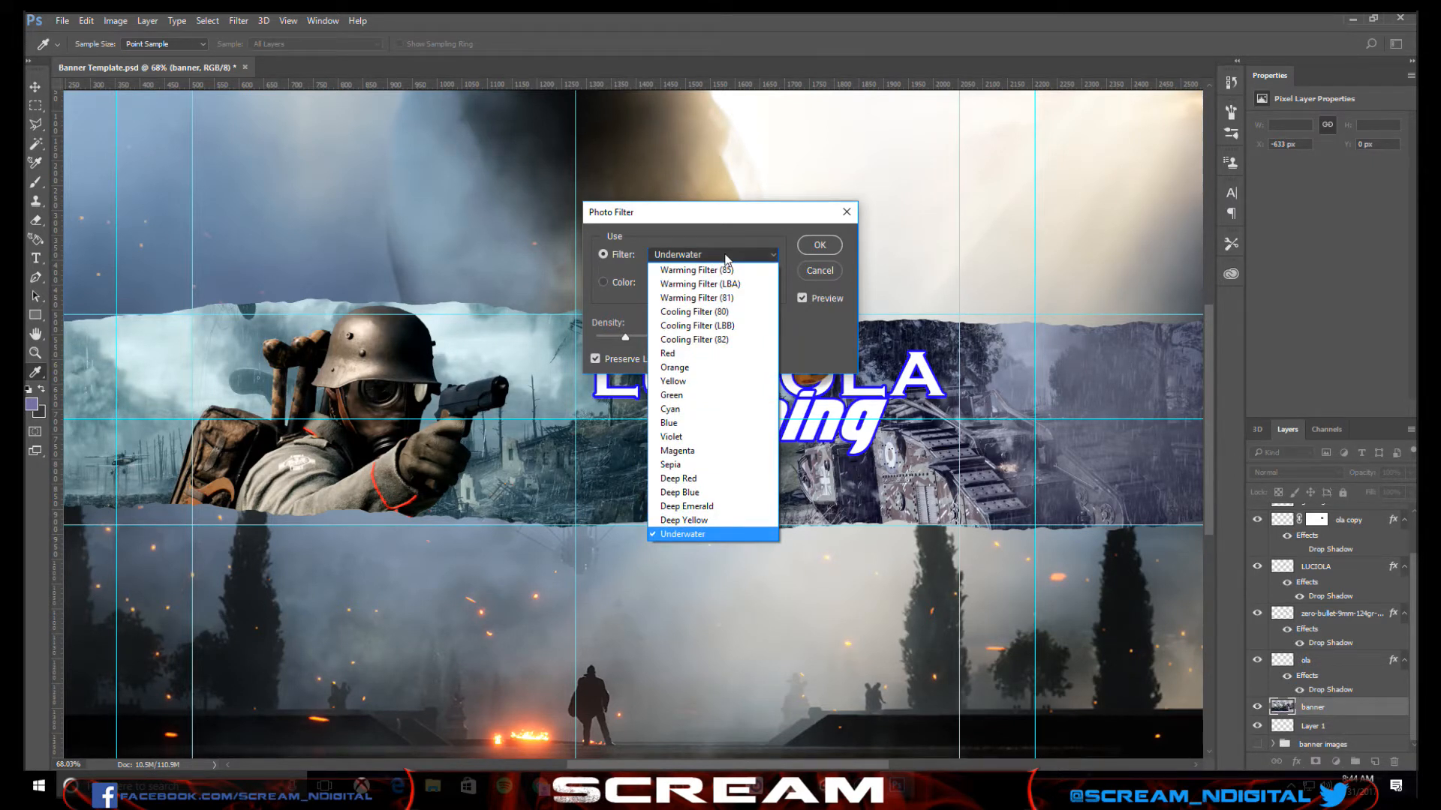
left_click(735, 492)
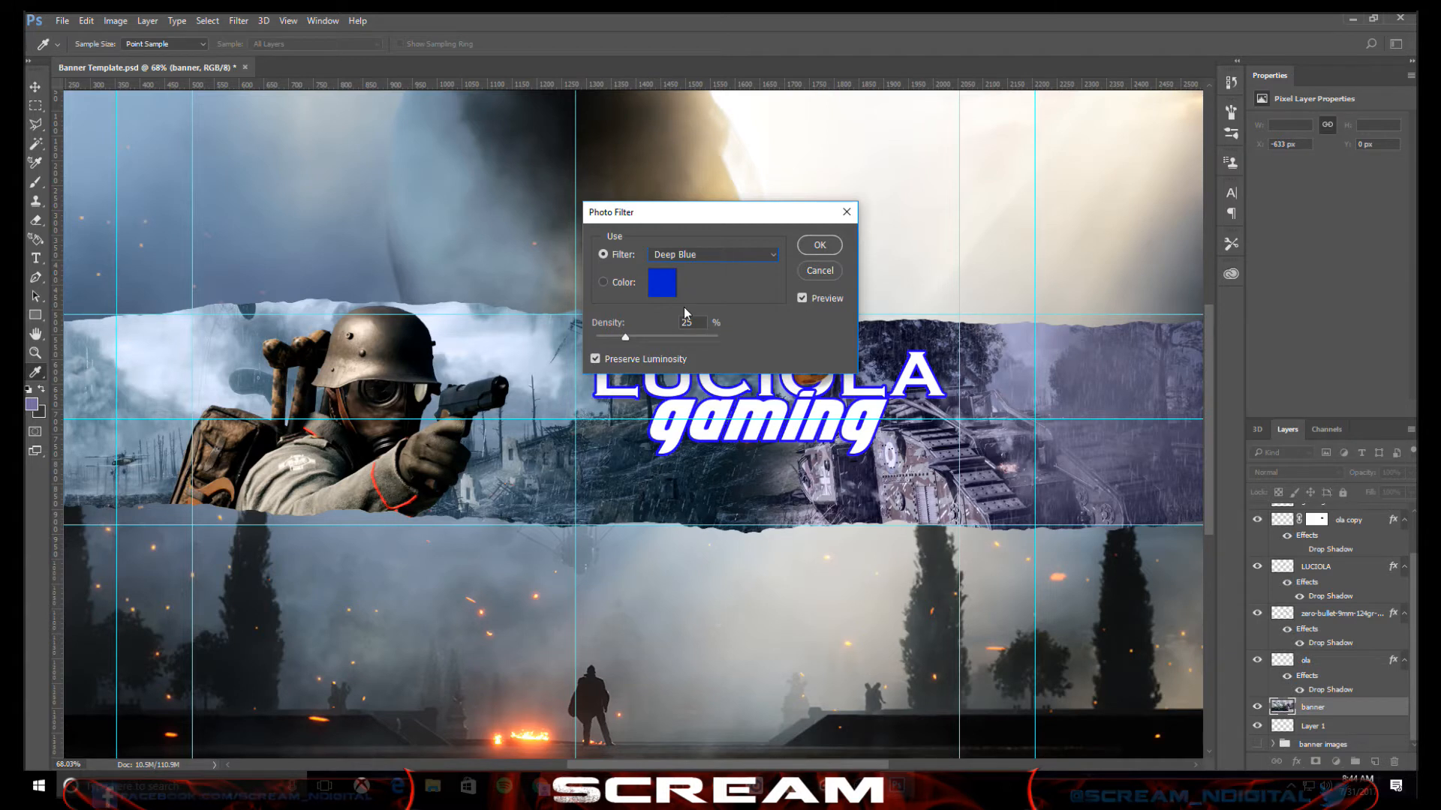
left_click(820, 246)
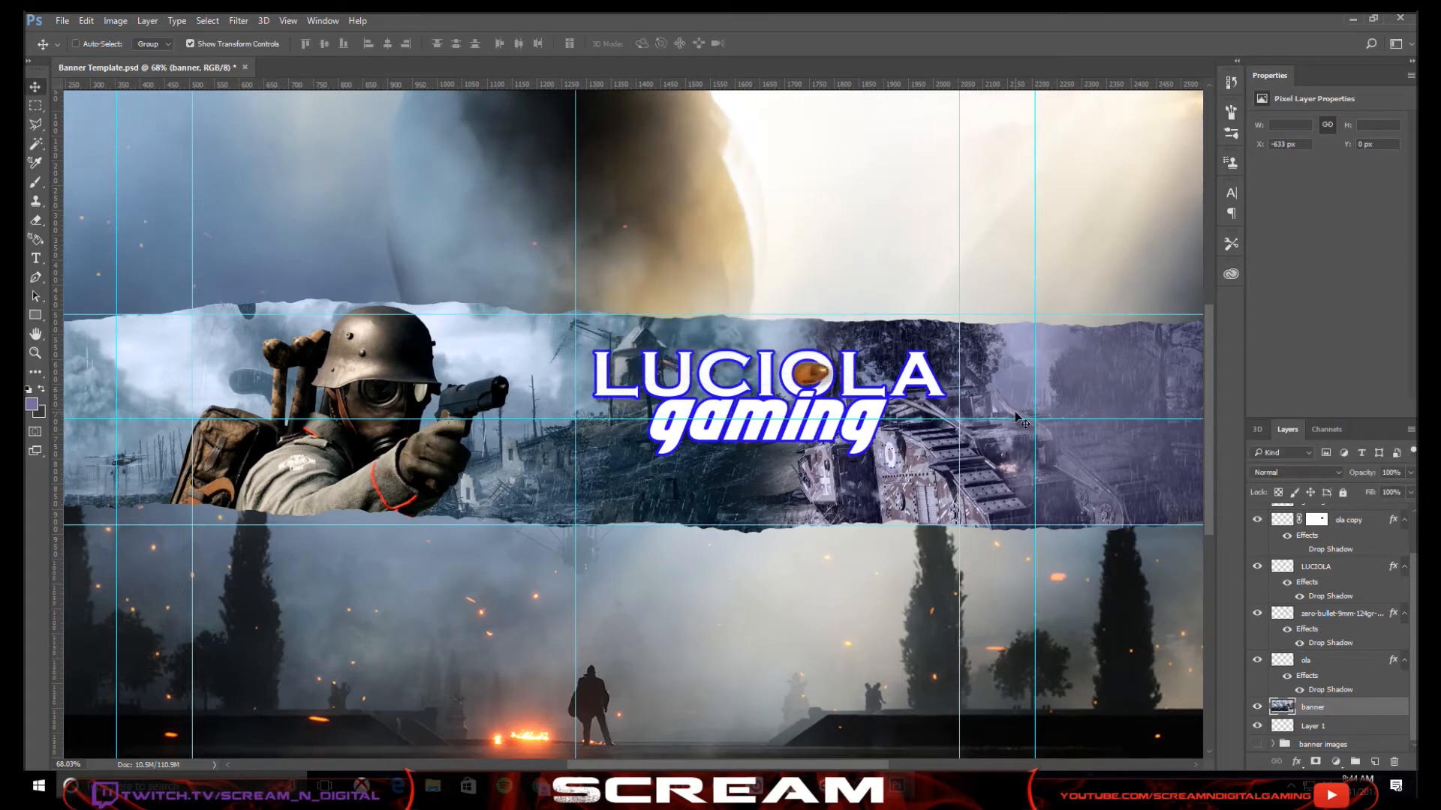
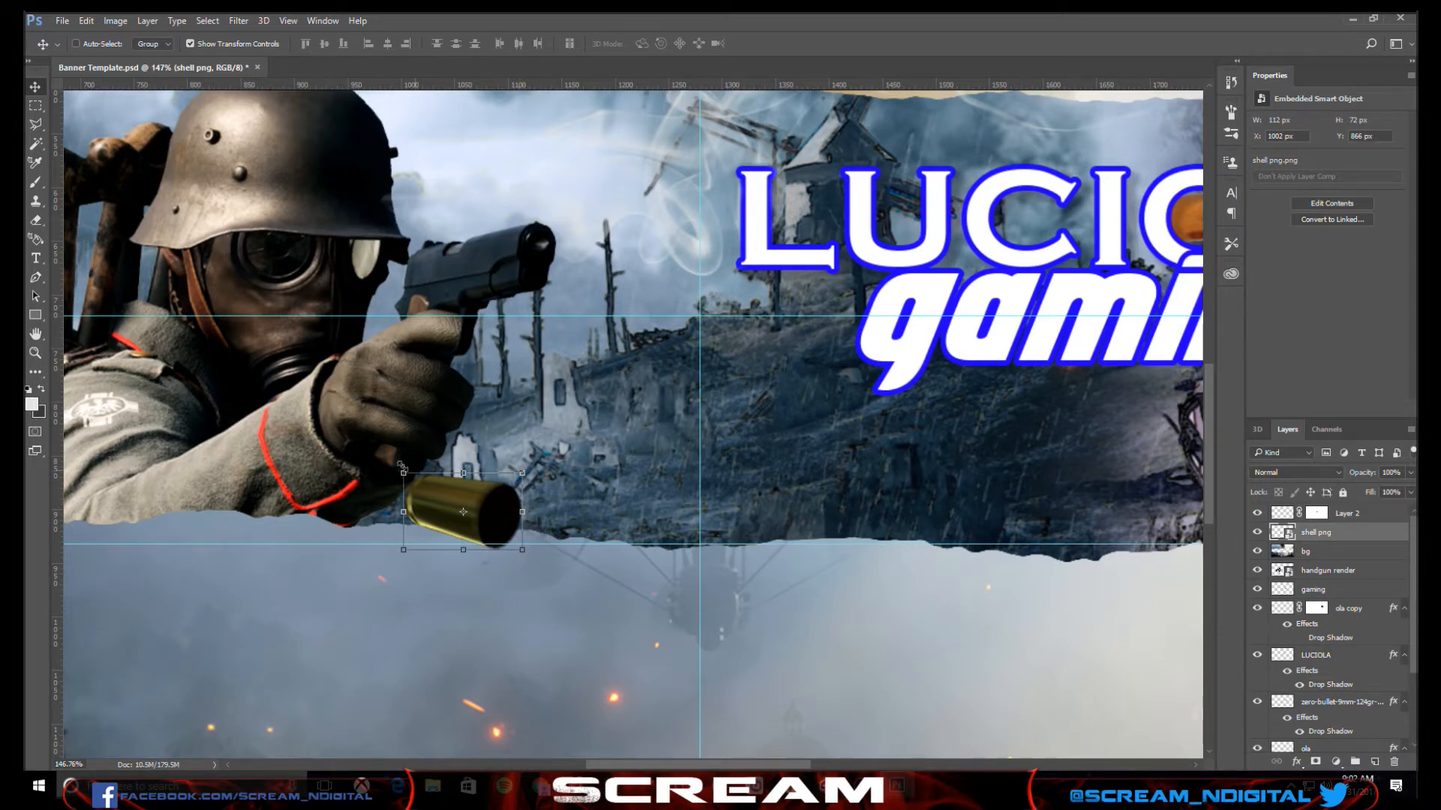
- Rotate the brass shell beneath the soldier's hand slightly and apply the transformation
left_click_drag(403, 463, 400, 468)
left_click_drag(355, 326, 379, 320)
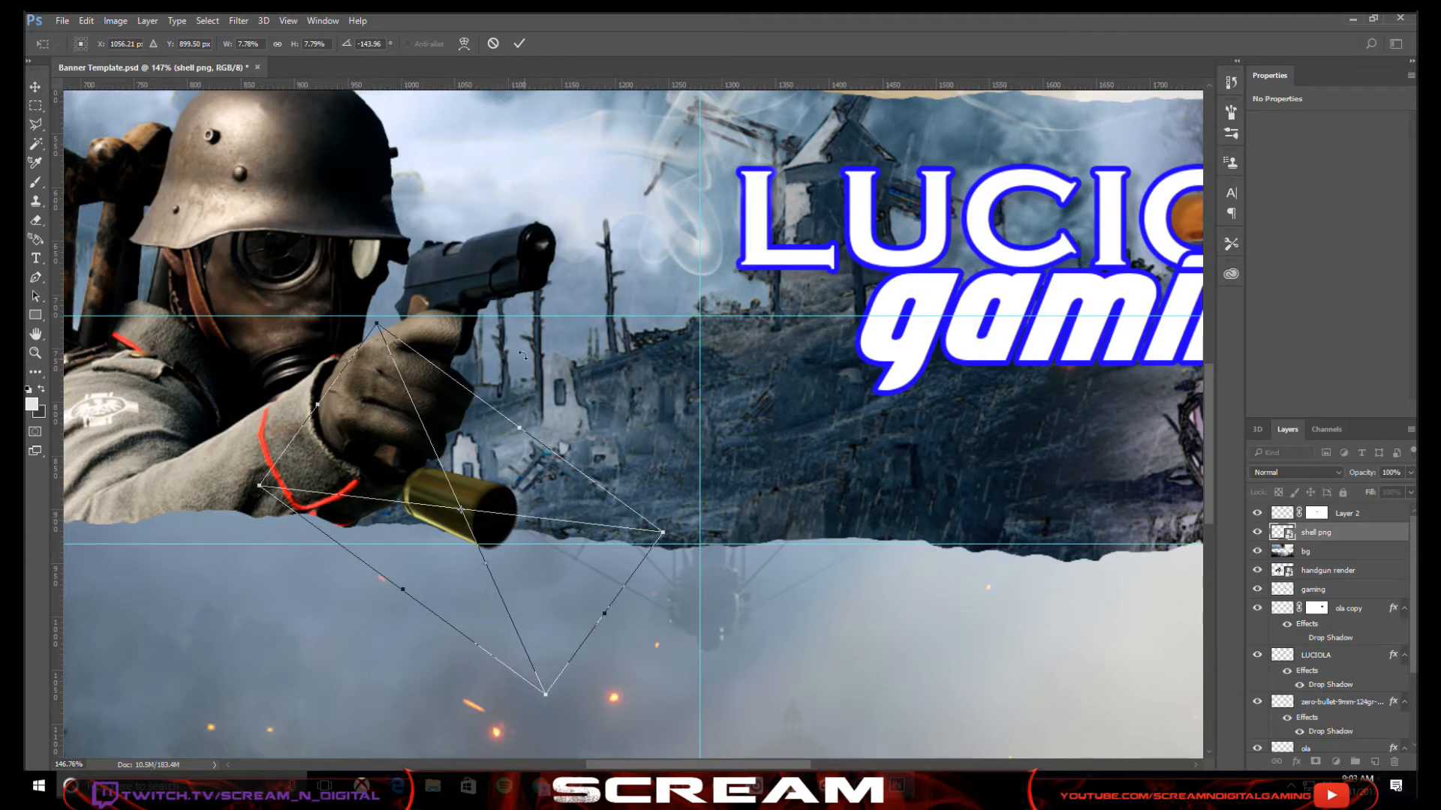
left_click(520, 43)
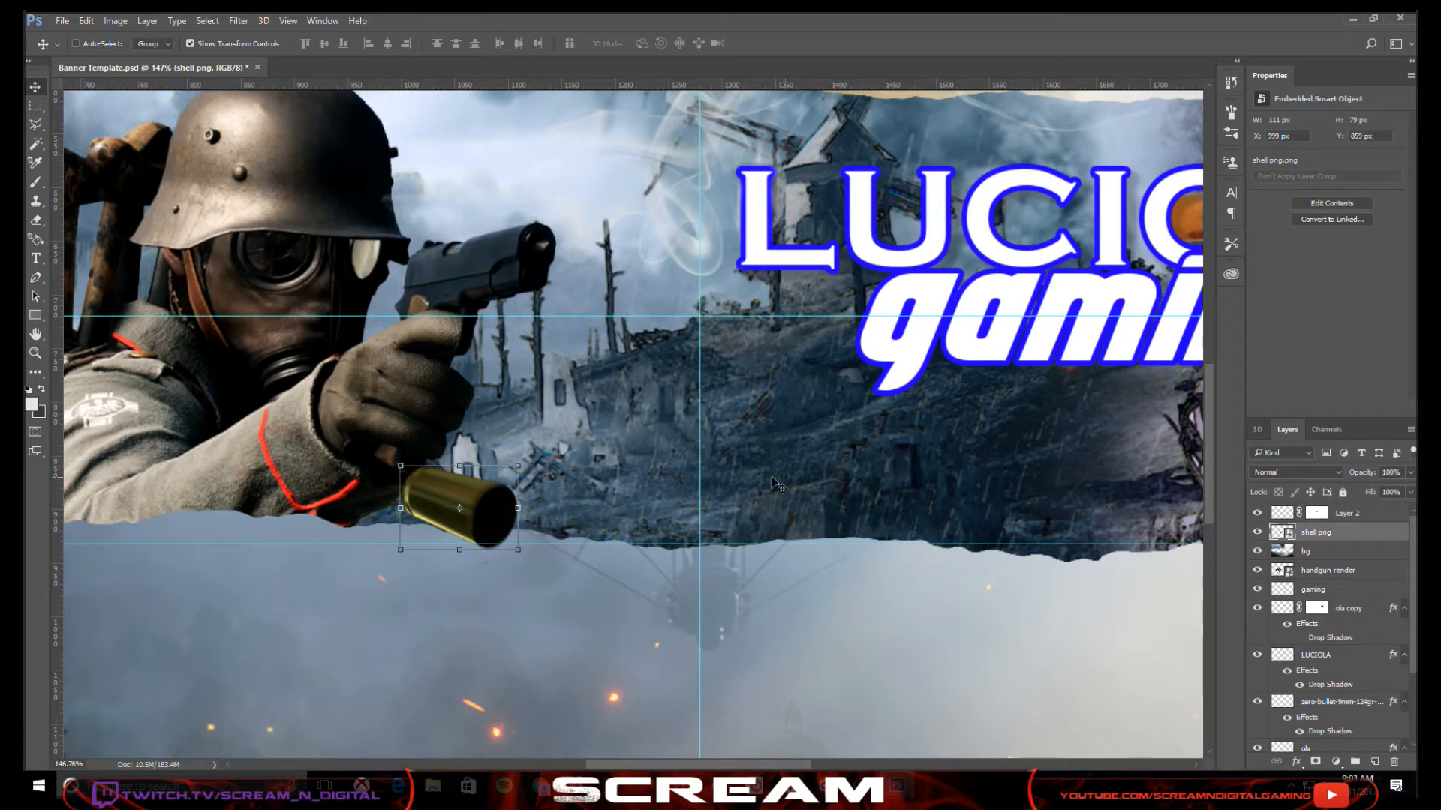
- Move the shell png layer directly below the zero-bullet layer, keeping the shell layer selected
key("ctrl+0")
scroll(615, 504, "up", 1)
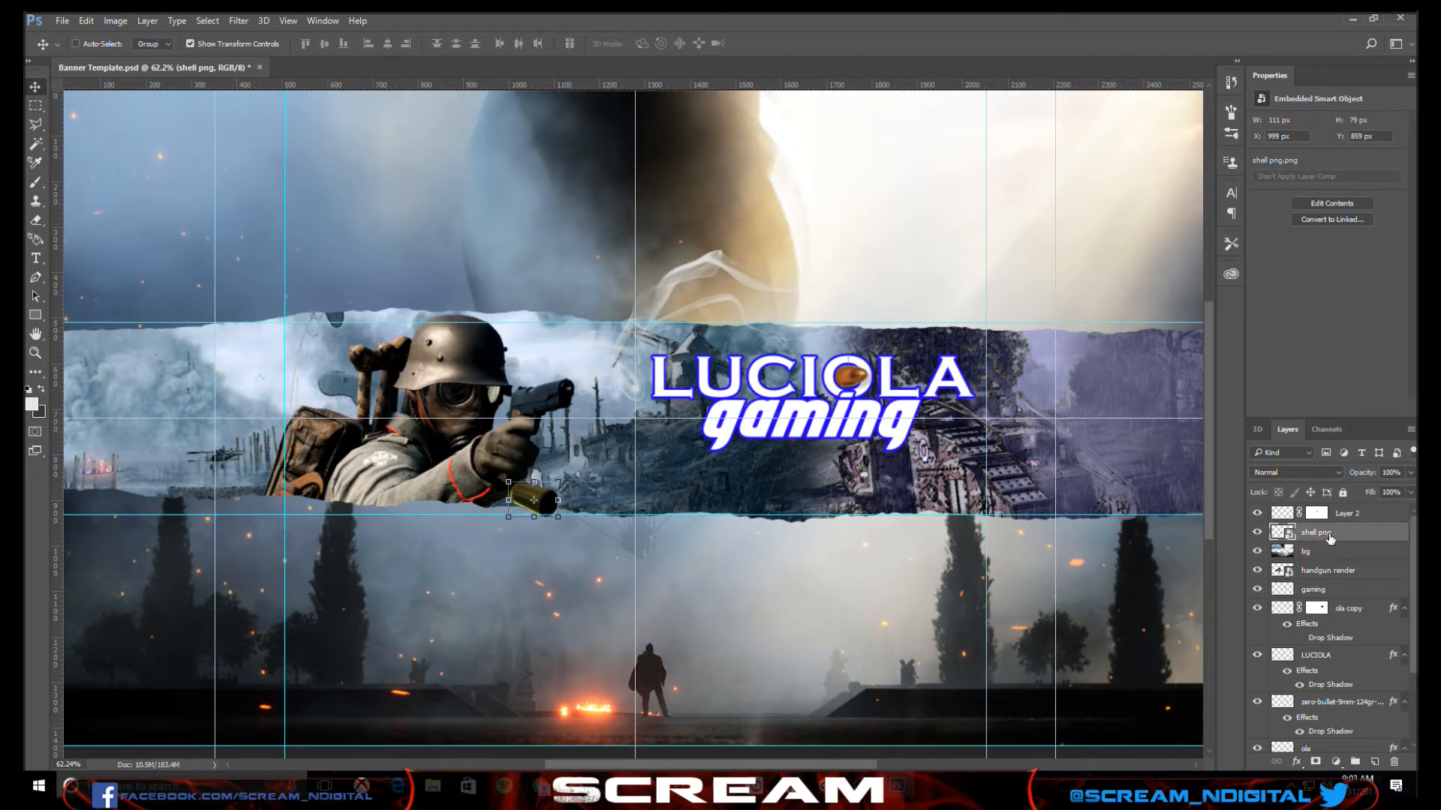
left_click_drag(1329, 537, 1322, 737)
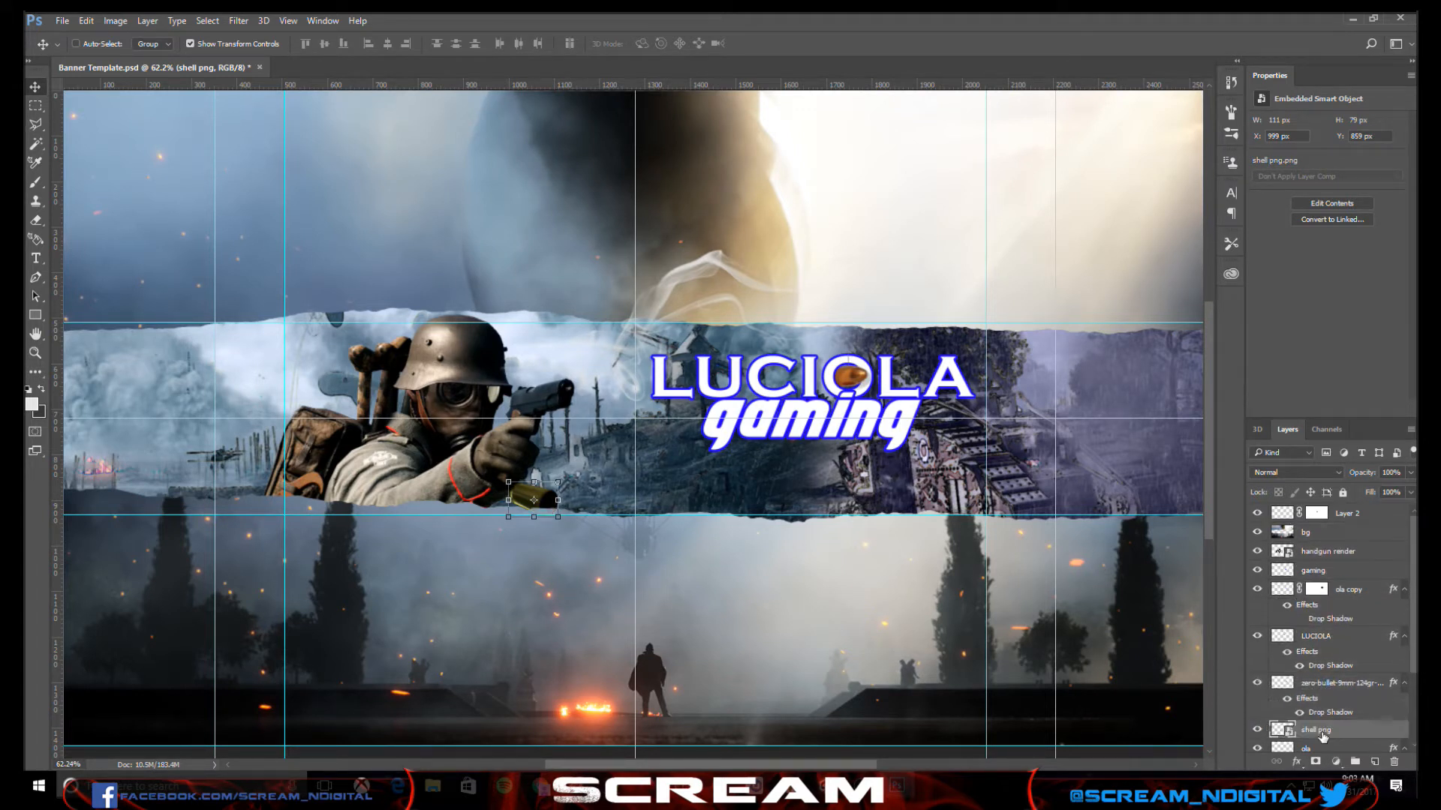
left_click(1377, 515)
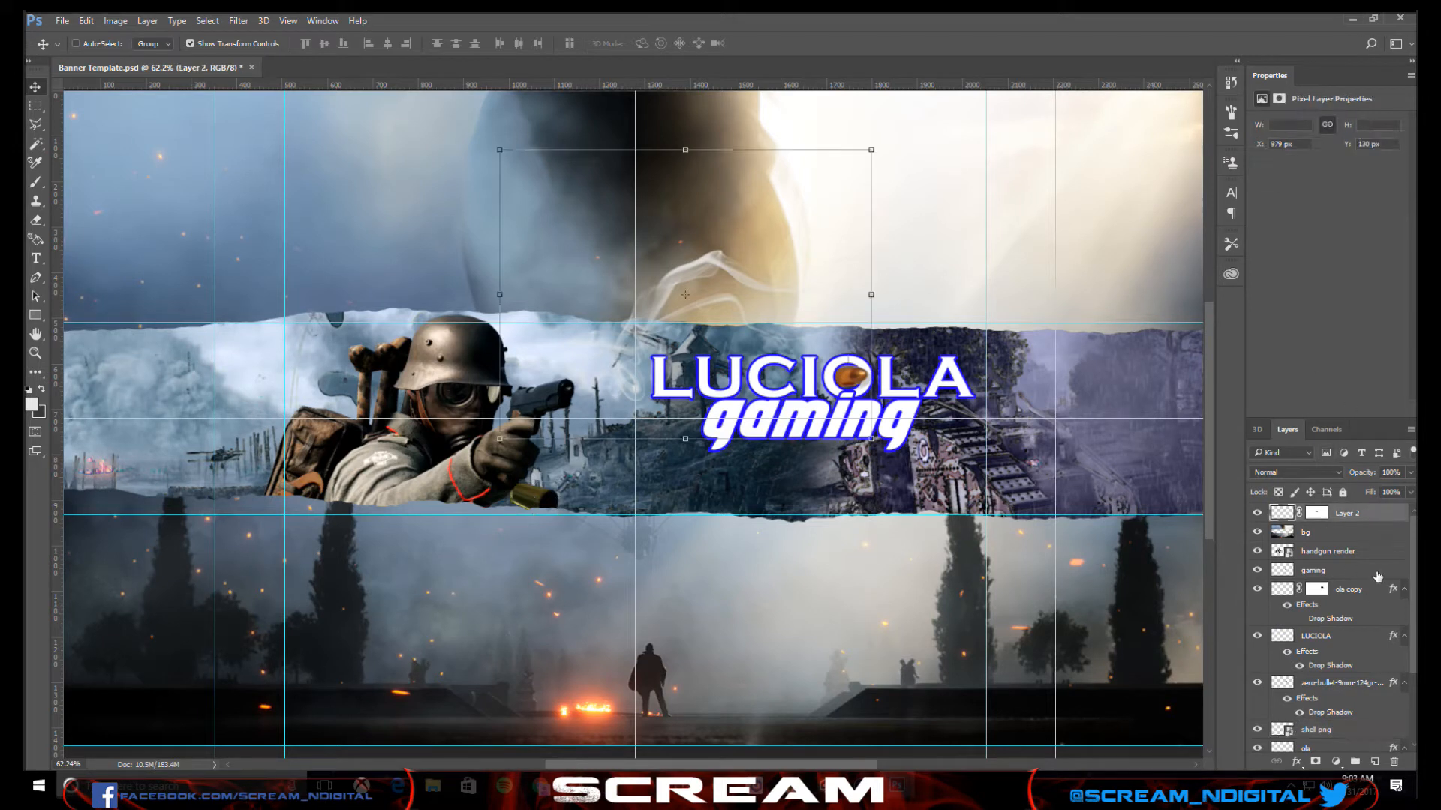
left_click(1333, 534)
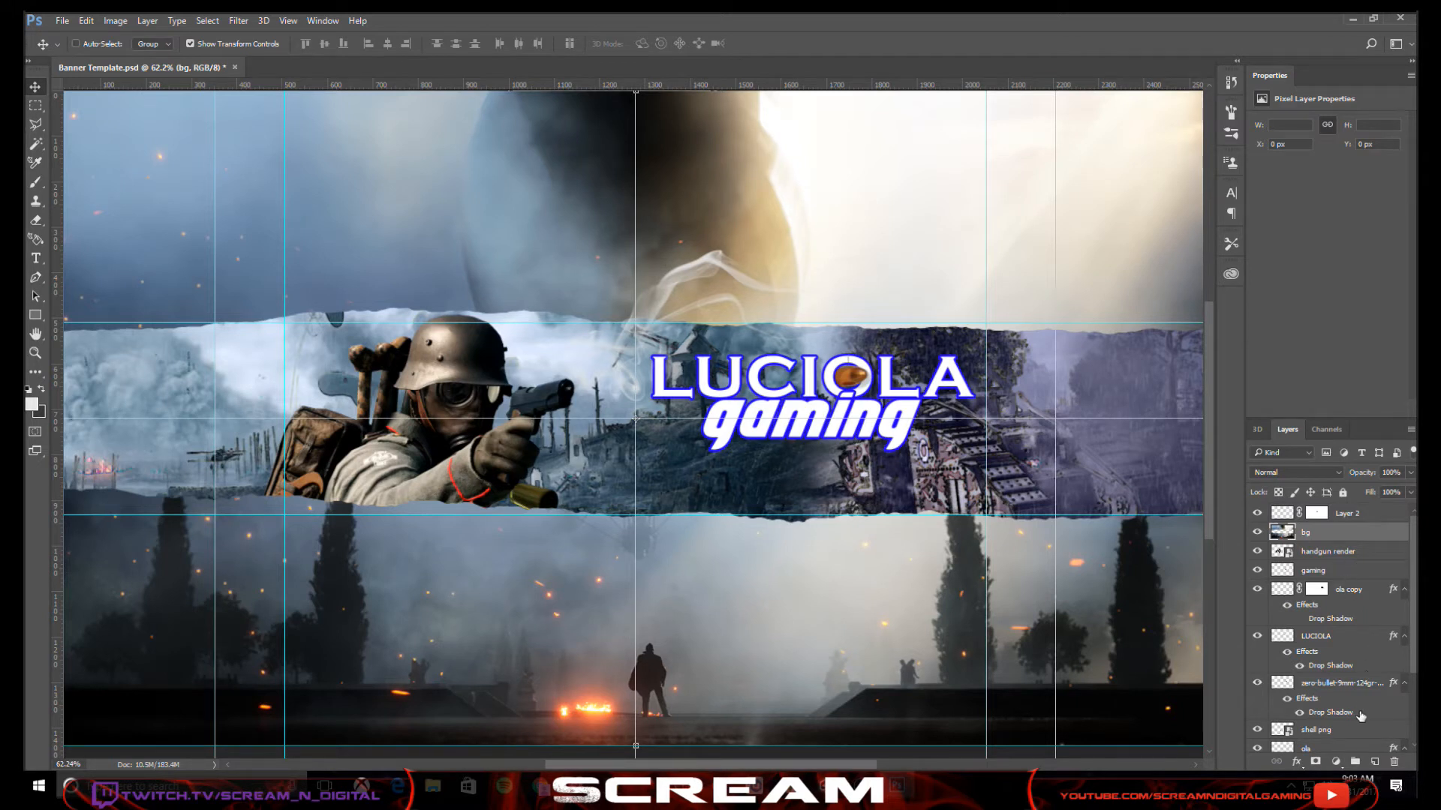
mouse_move(1351, 737)
left_mouse_down()
mouse_move(1350, 713)
mouse_move(1350, 727)
left_mouse_up()
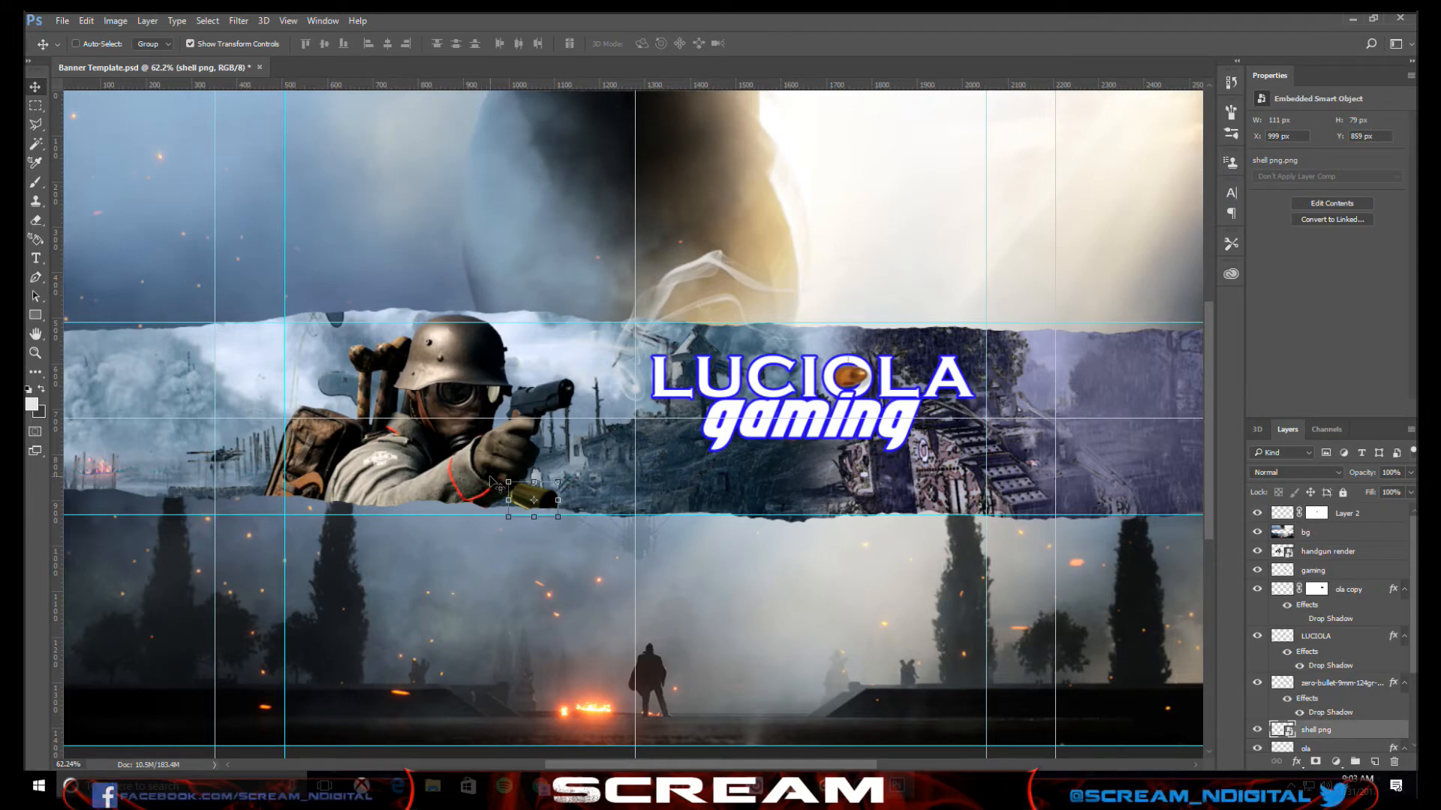
- Place the shell png layer directly beneath the bg layer and above the handgun render layer
scroll(492, 478, "up", 10)
scroll(523, 505, "down", 3)
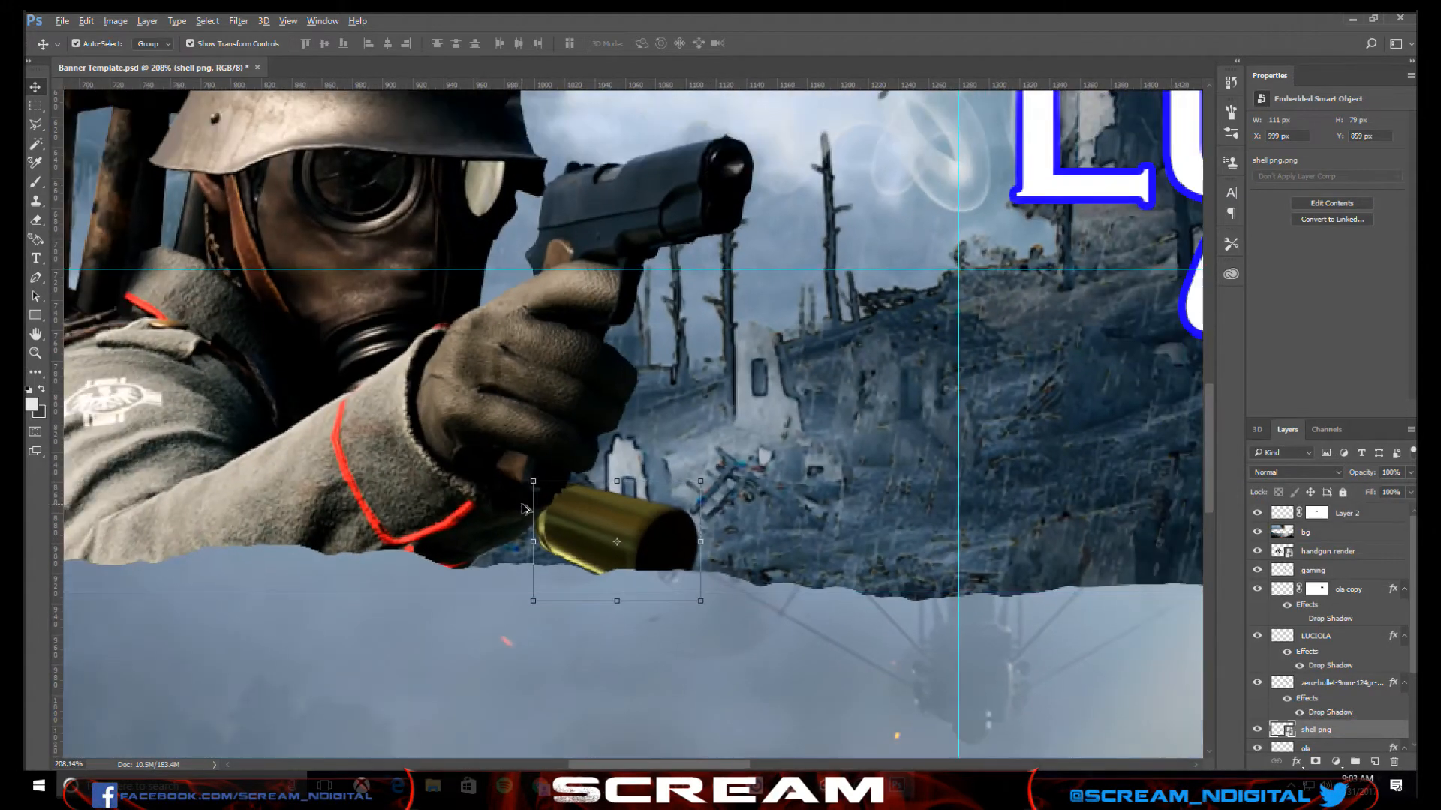
left_click_drag(1351, 730, 1354, 541)
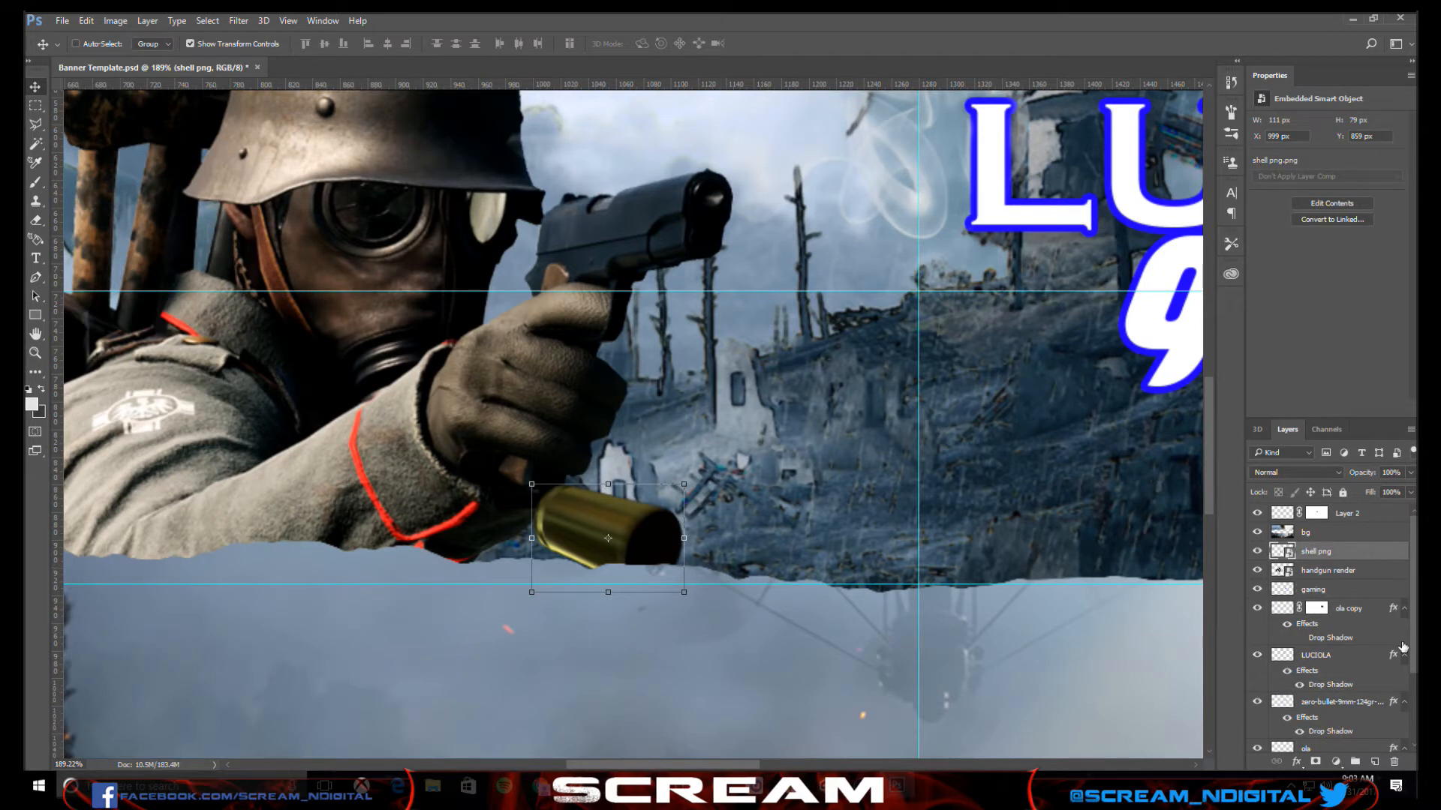
left_click(1355, 574)
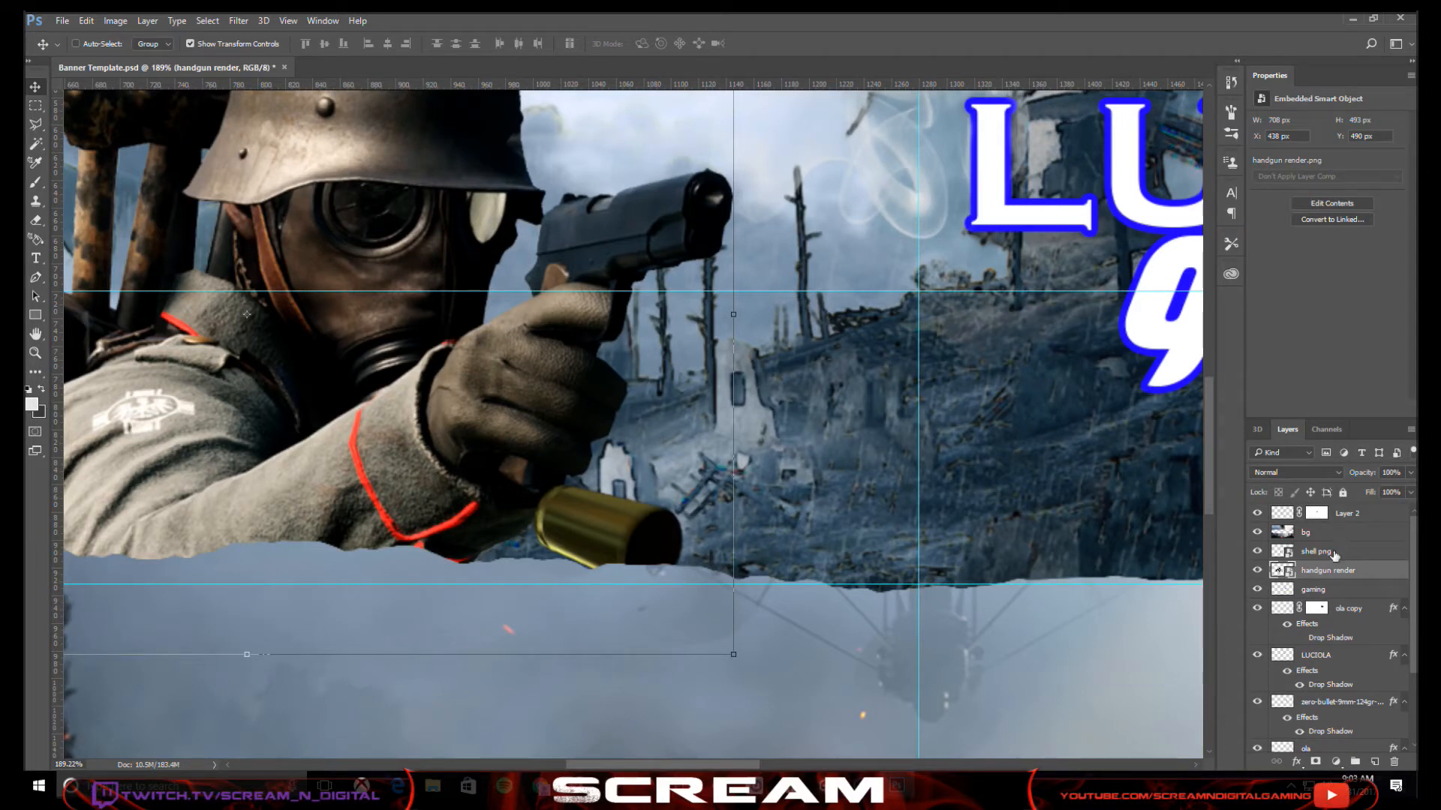
left_click_drag(1334, 554, 1354, 754)
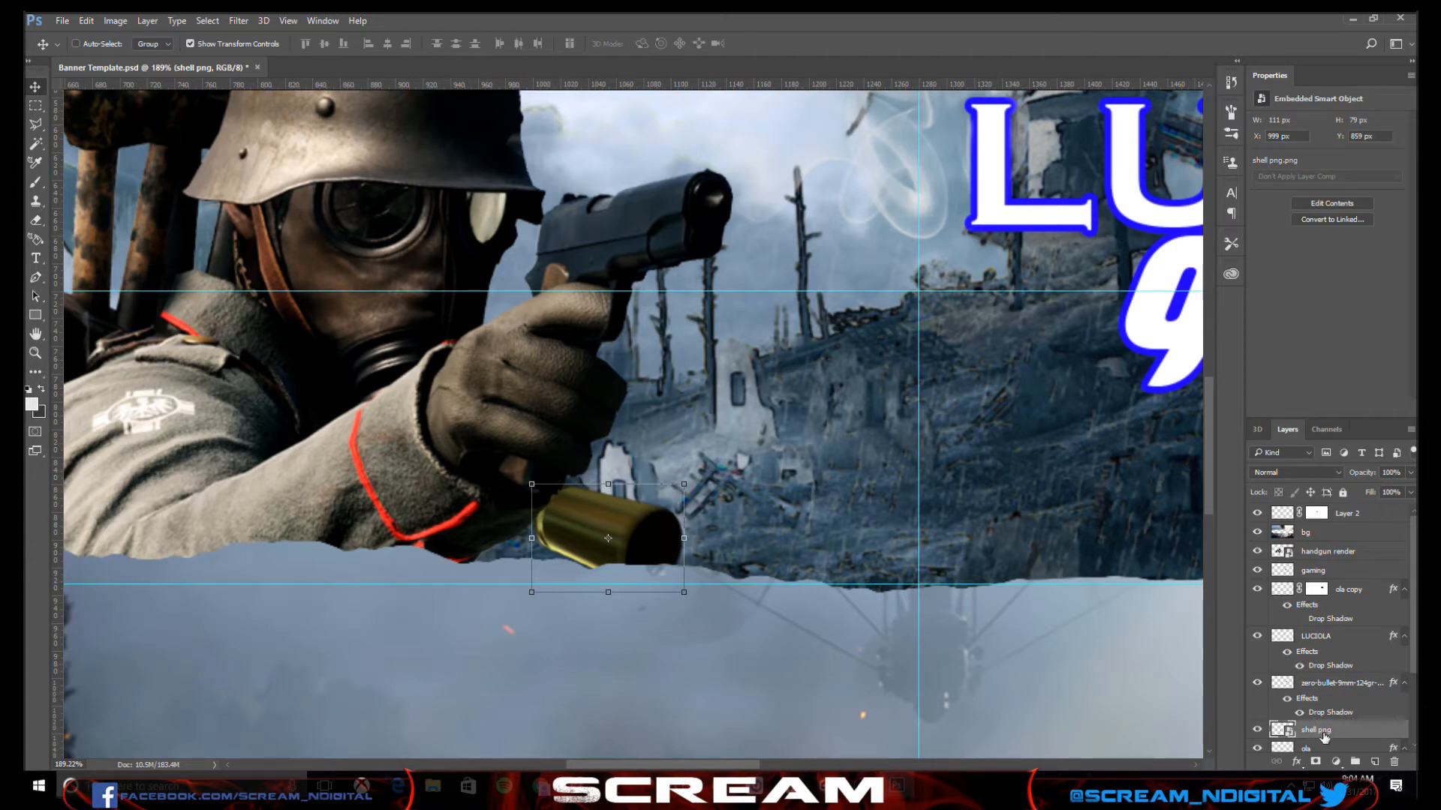
left_click_drag(1325, 733, 1337, 541)
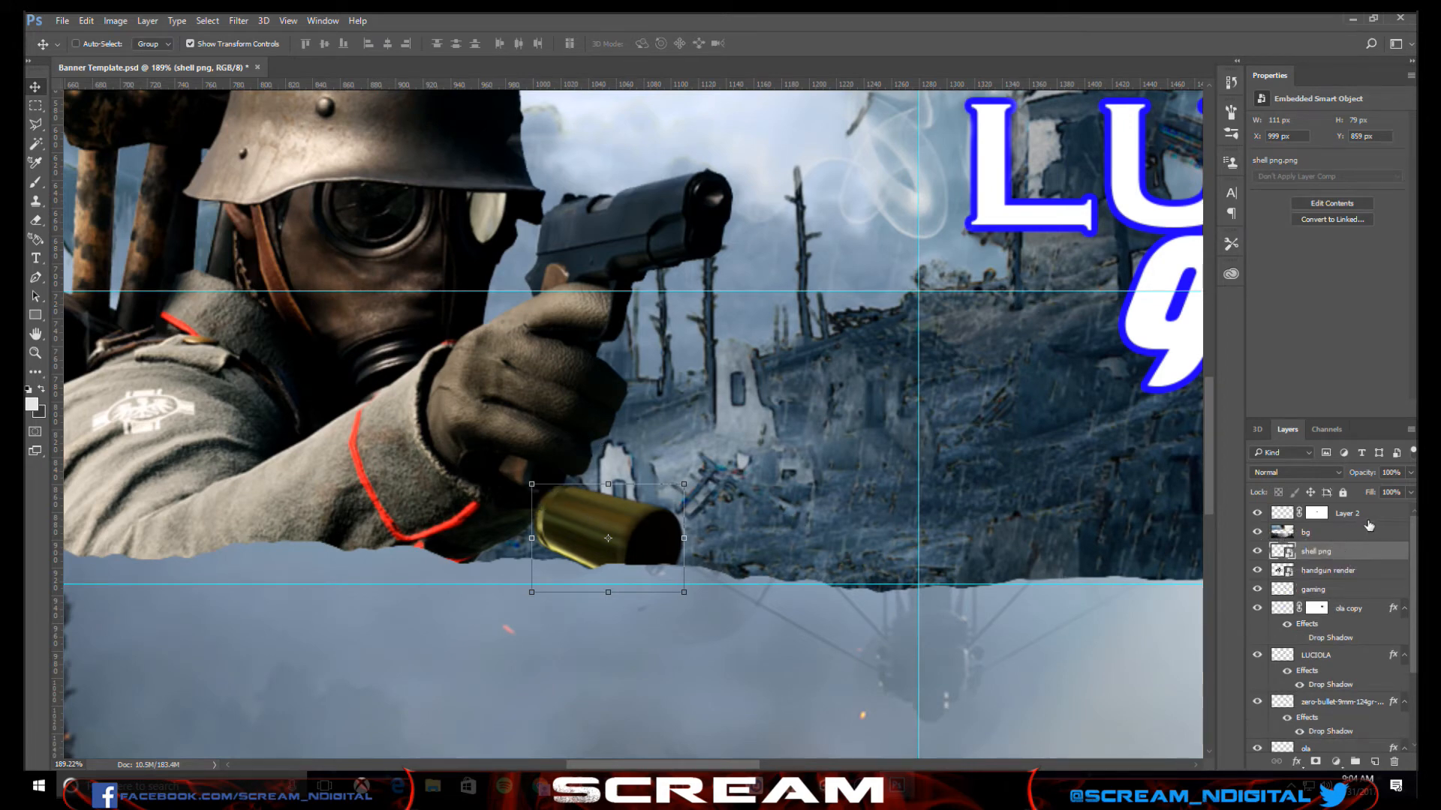
left_click(1362, 515)
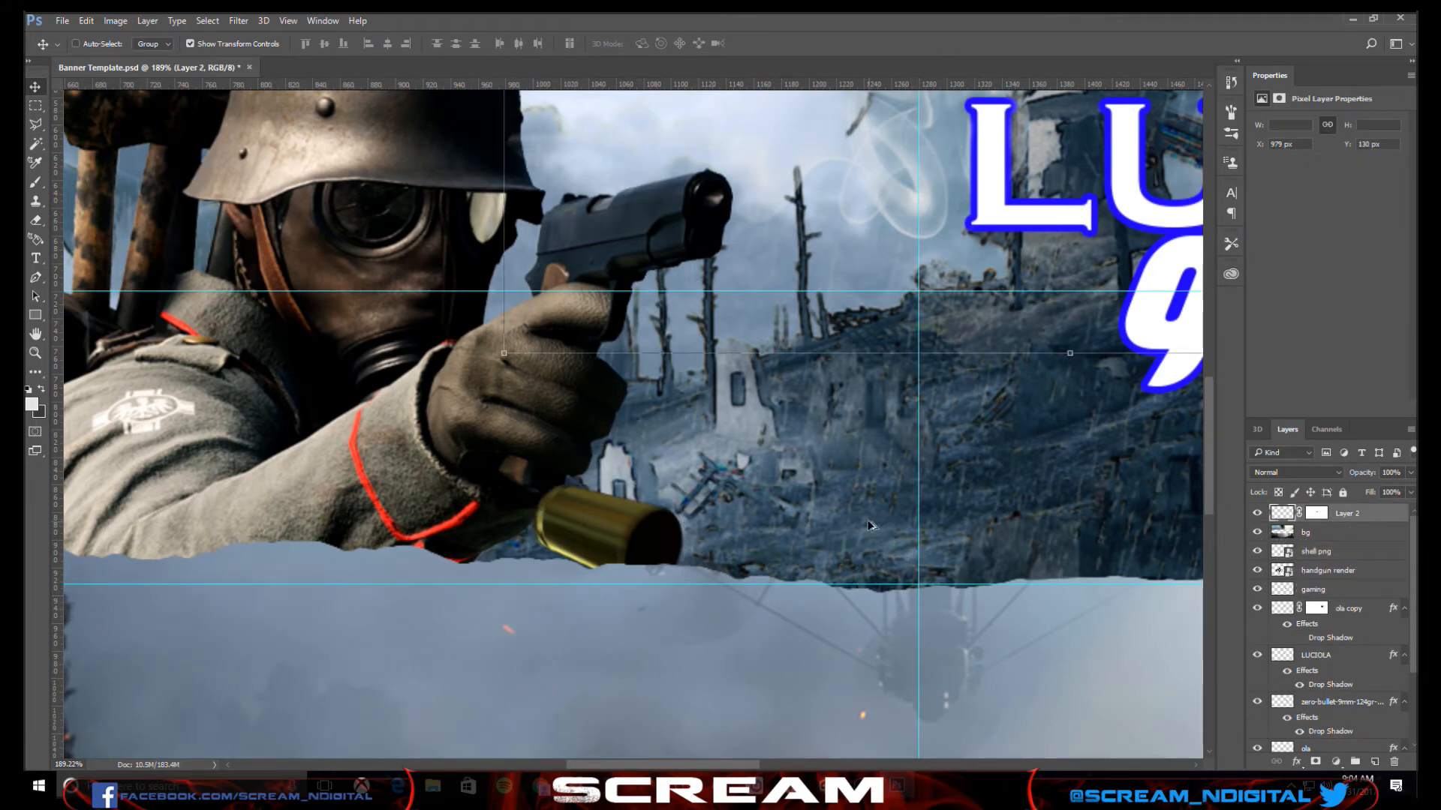
key("ctrl+0")
scroll(852, 546, "down", 1)
scroll(856, 551, "up", 1)
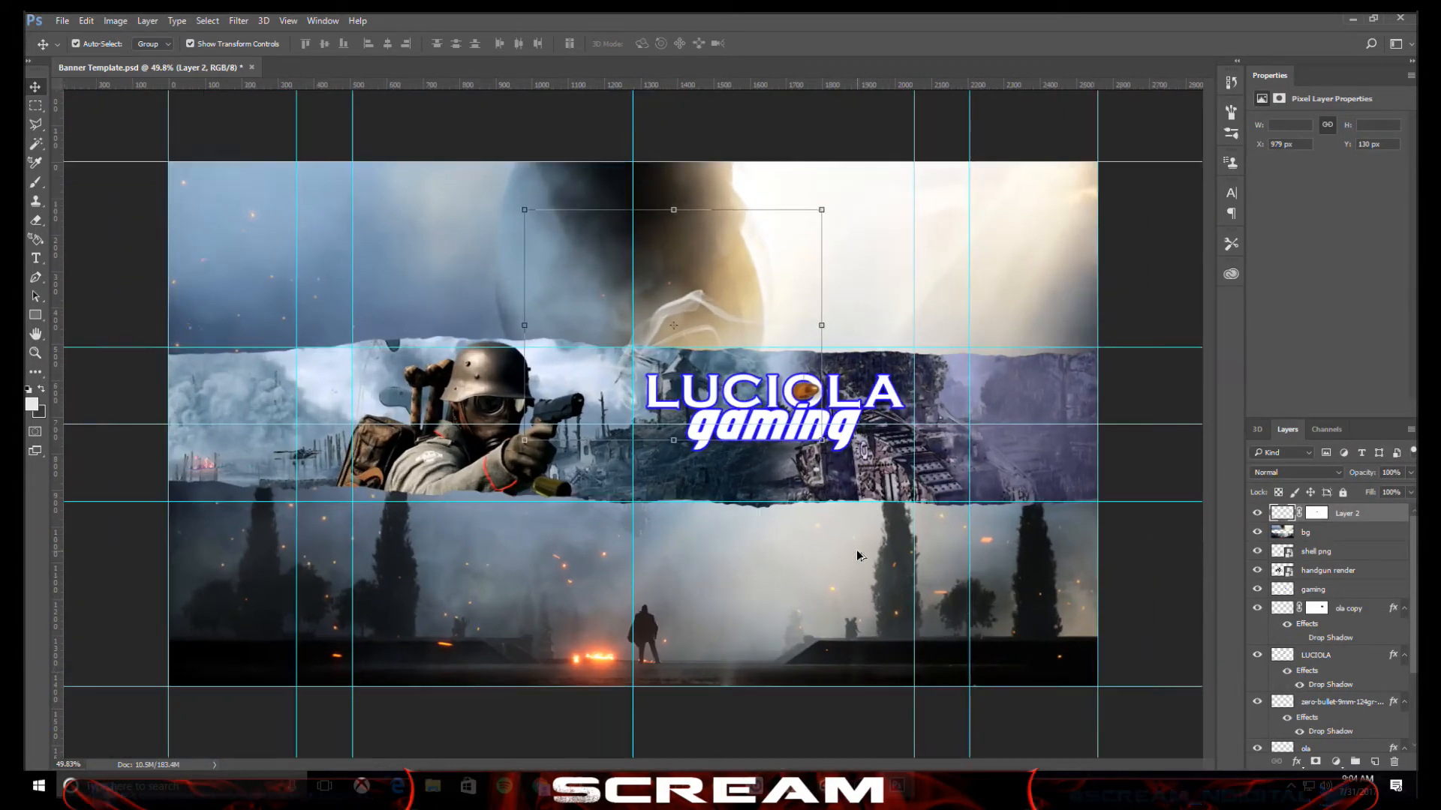
scroll(856, 552, "up", 1)
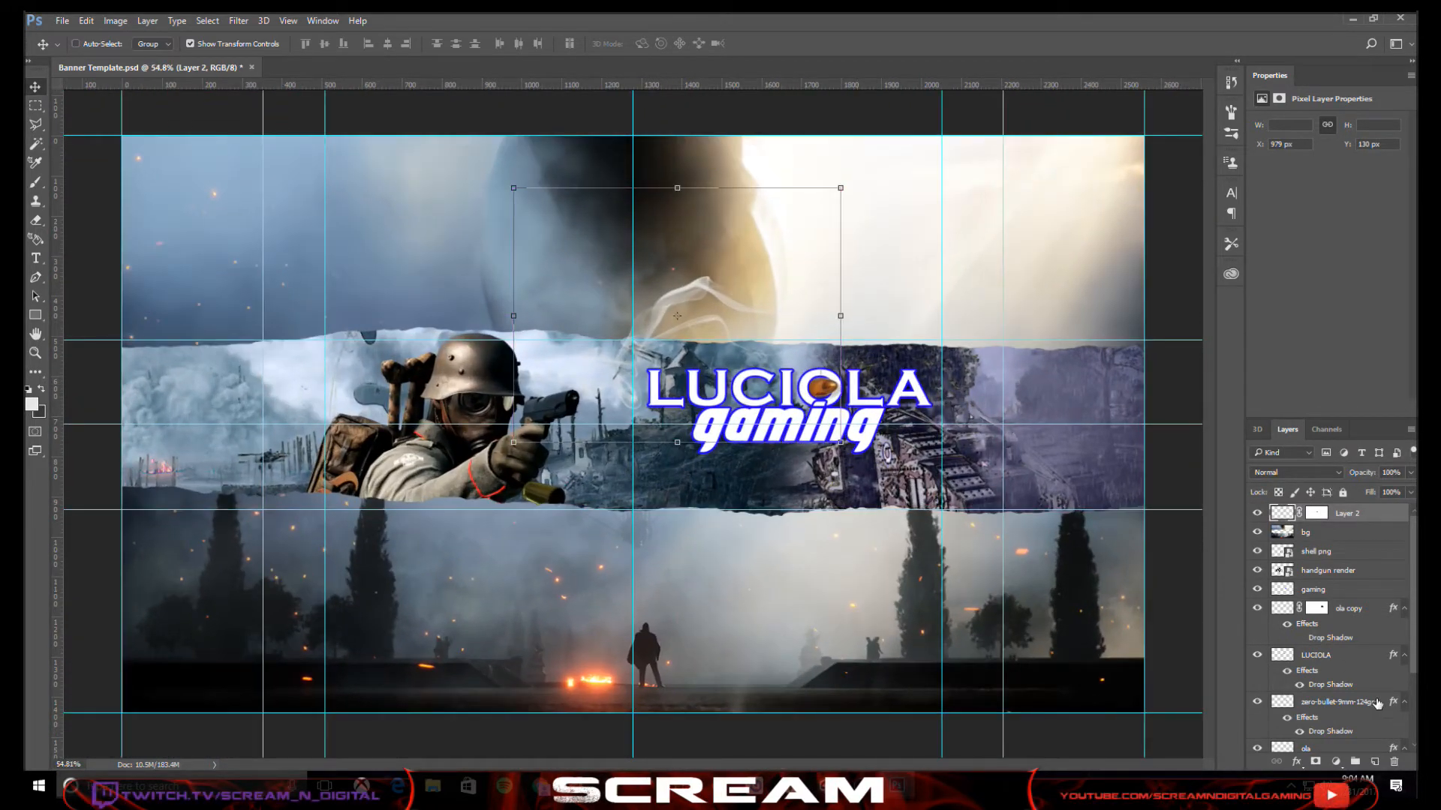
left_click(1357, 706)
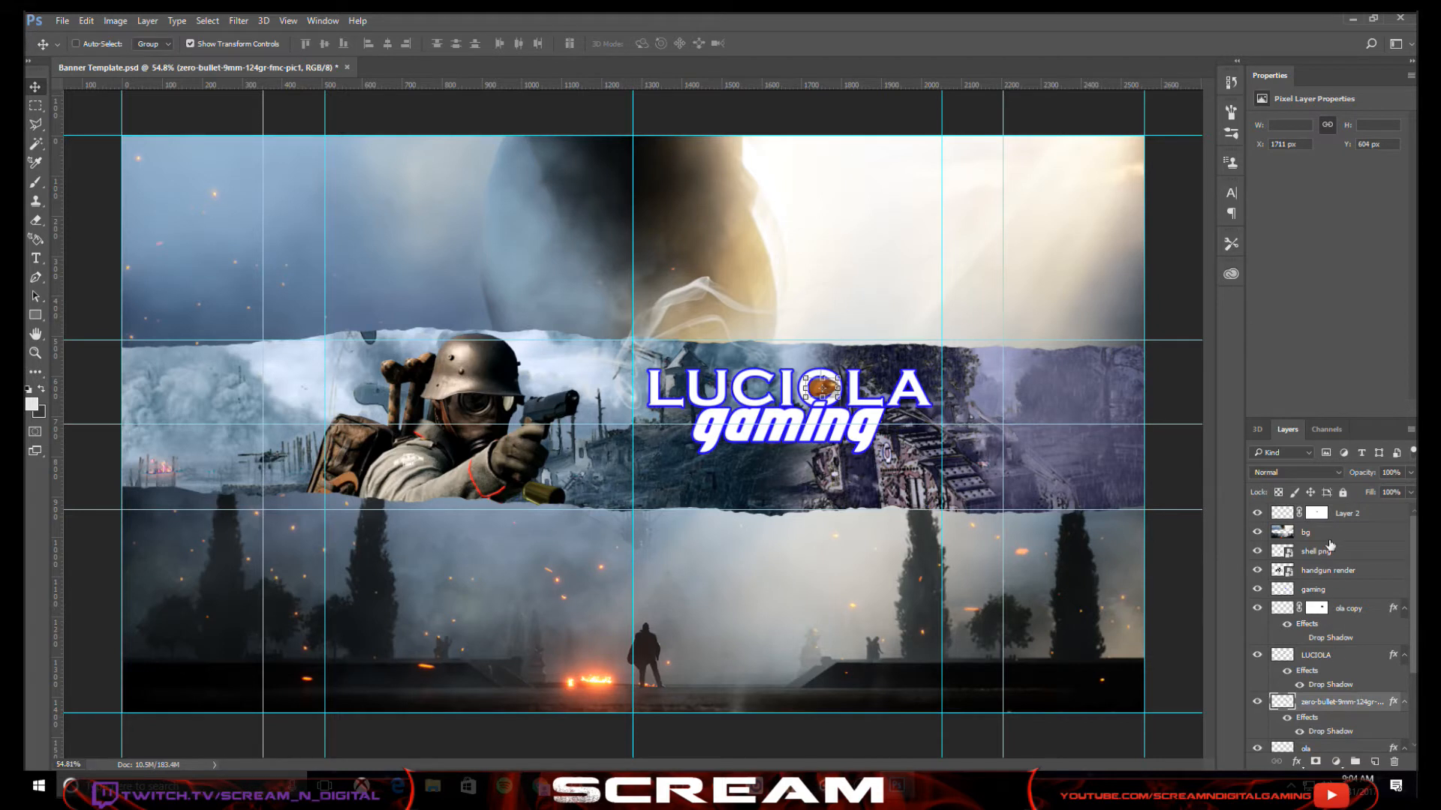
- Add a Drop Shadow effect to the bg layer and open the effect's settings
left_click(1330, 534)
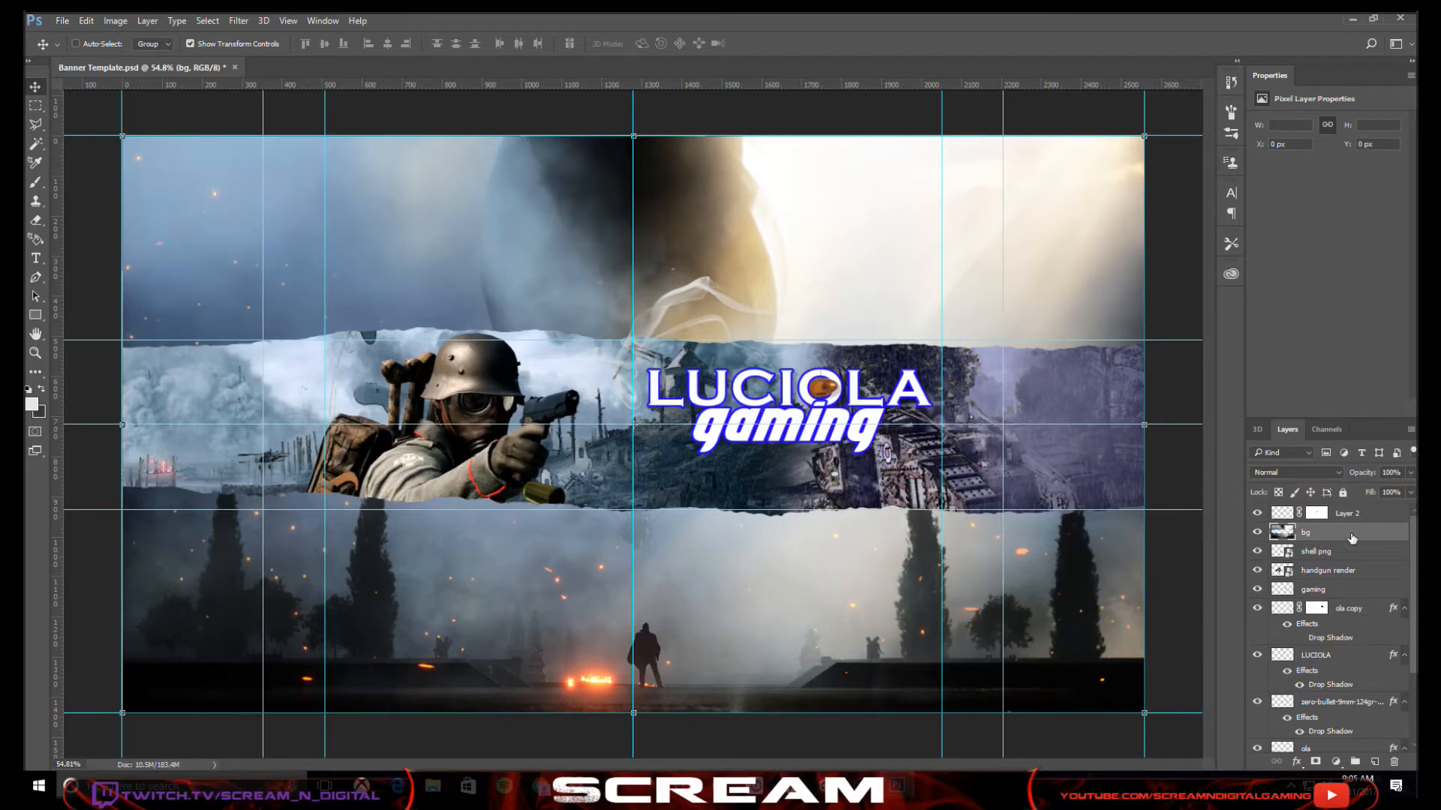
double_click(1351, 537)
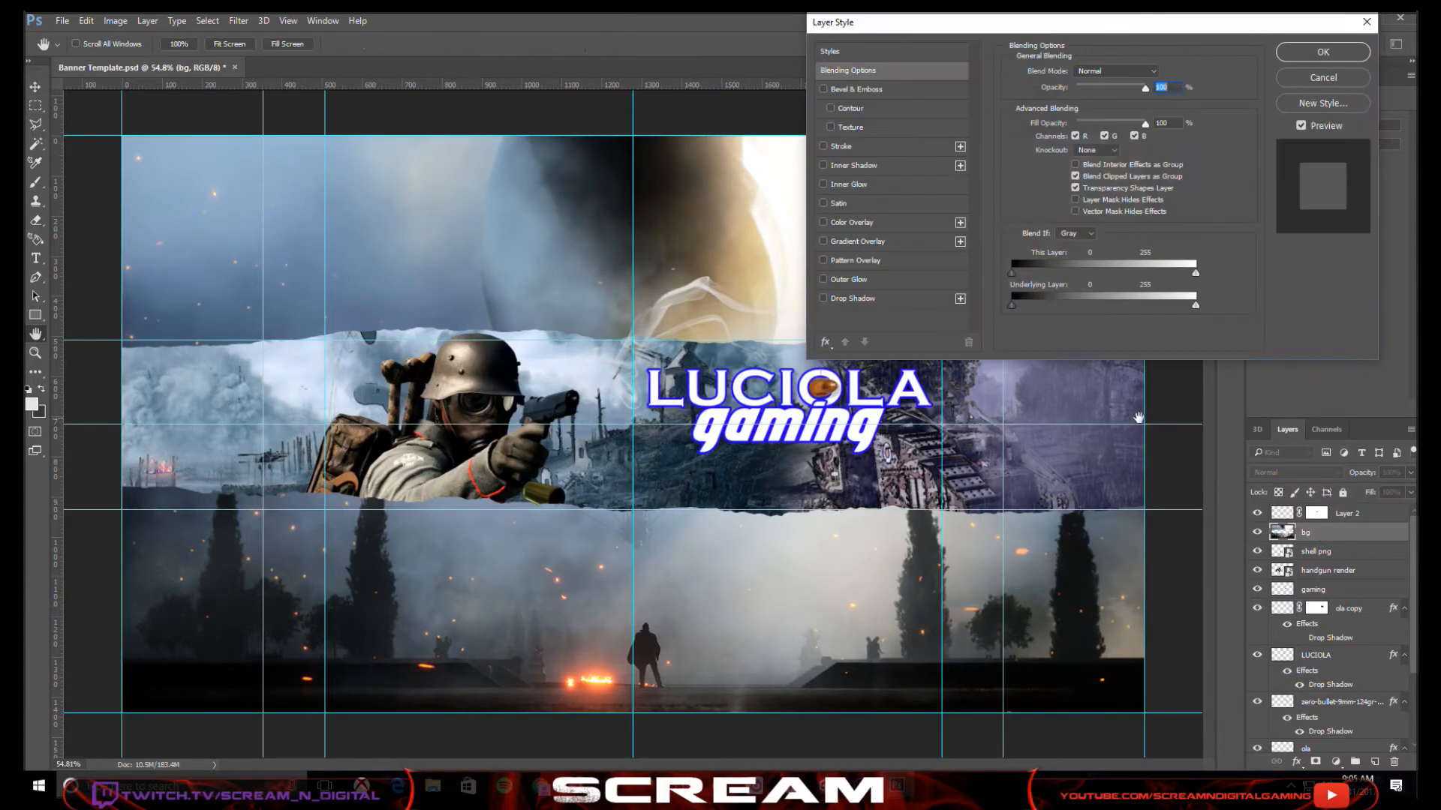
left_click(823, 298)
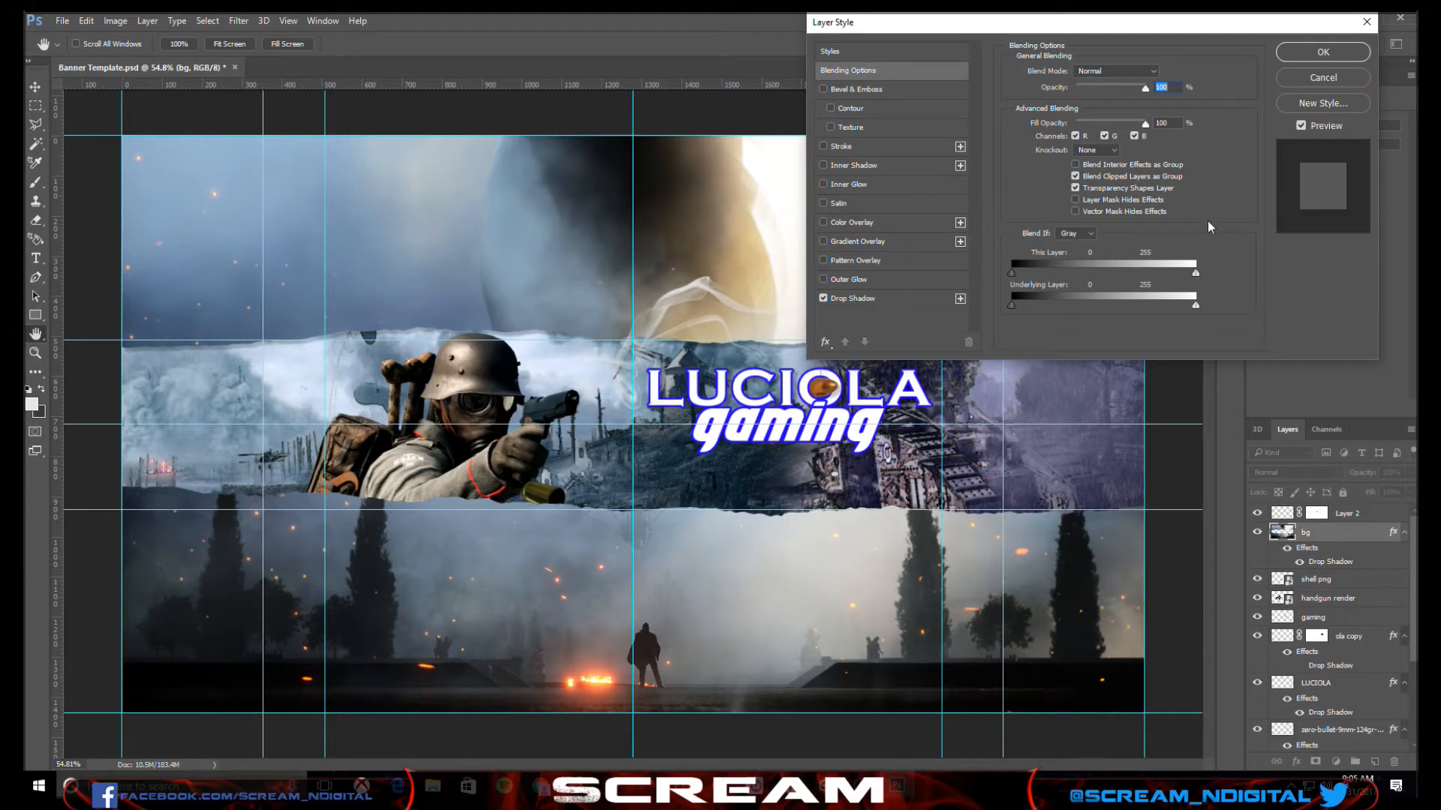
left_click(897, 301)
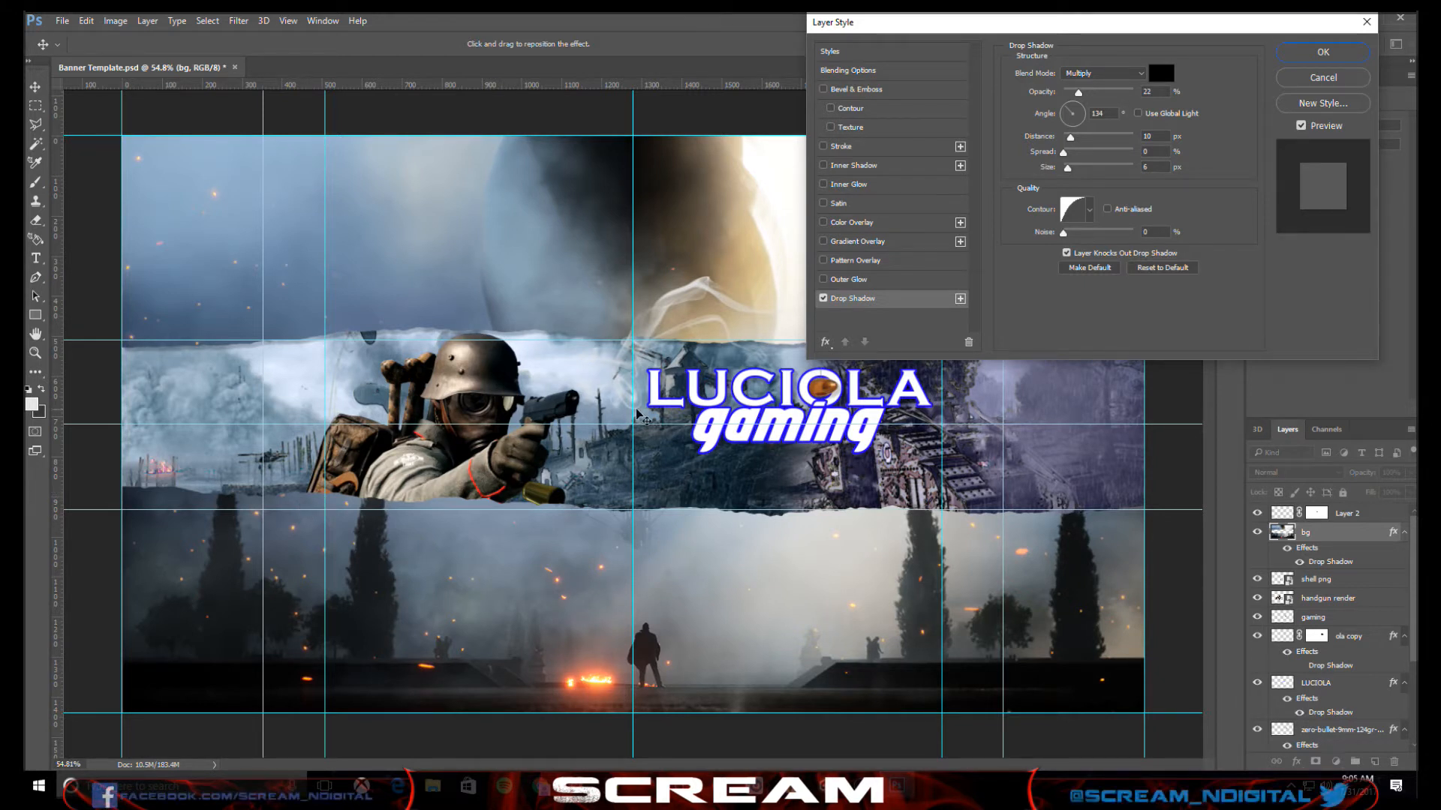
- Set the bg layer's drop shadow to about 31% opacity, 11 px distance and 49 px size, and apply it
left_click(1082, 93)
left_click_drag(1091, 102, 1176, 105)
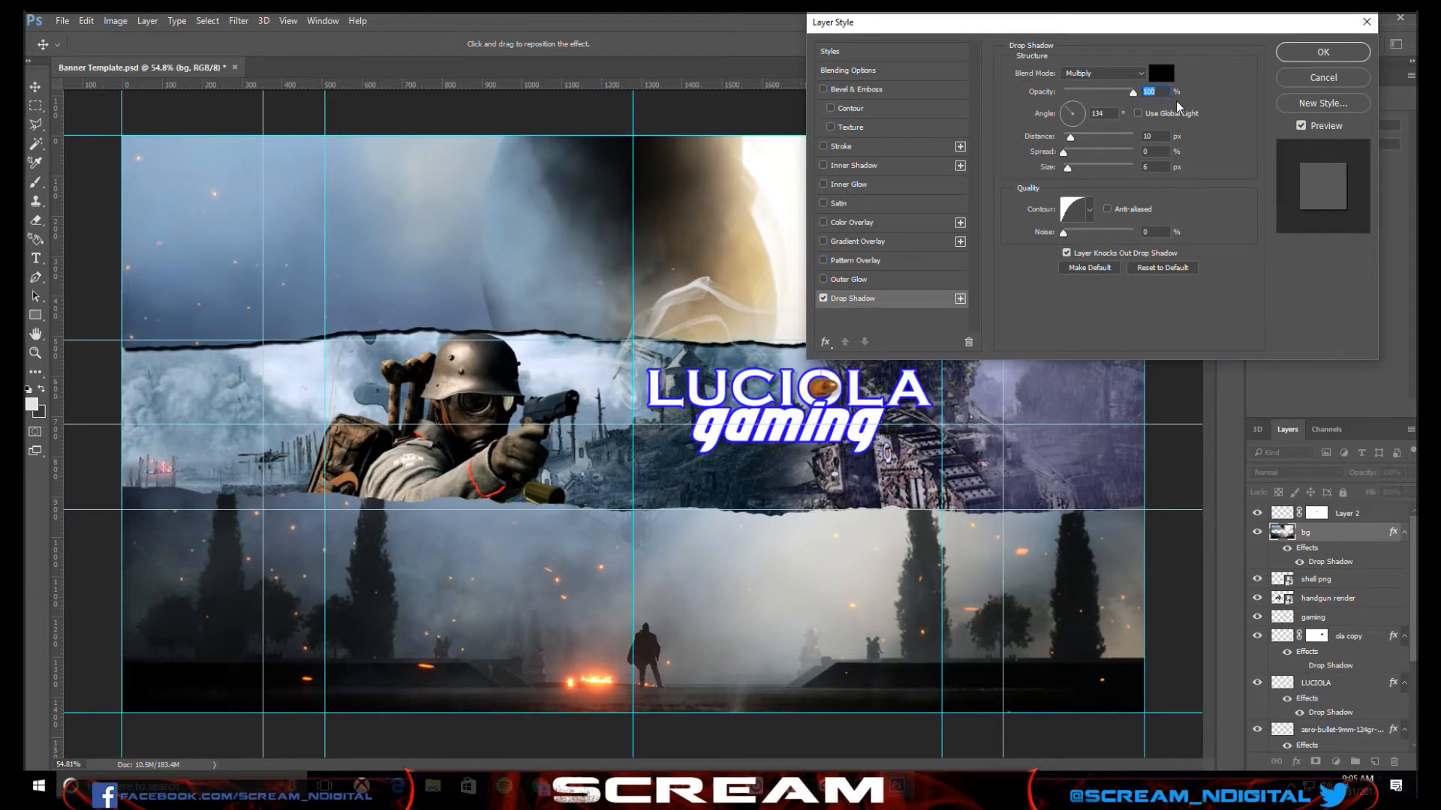
left_click_drag(1133, 93, 1076, 157)
mouse_move(1094, 158)
left_mouse_down()
mouse_move(1065, 157)
mouse_move(1071, 138)
mouse_move(1081, 168)
left_mouse_up()
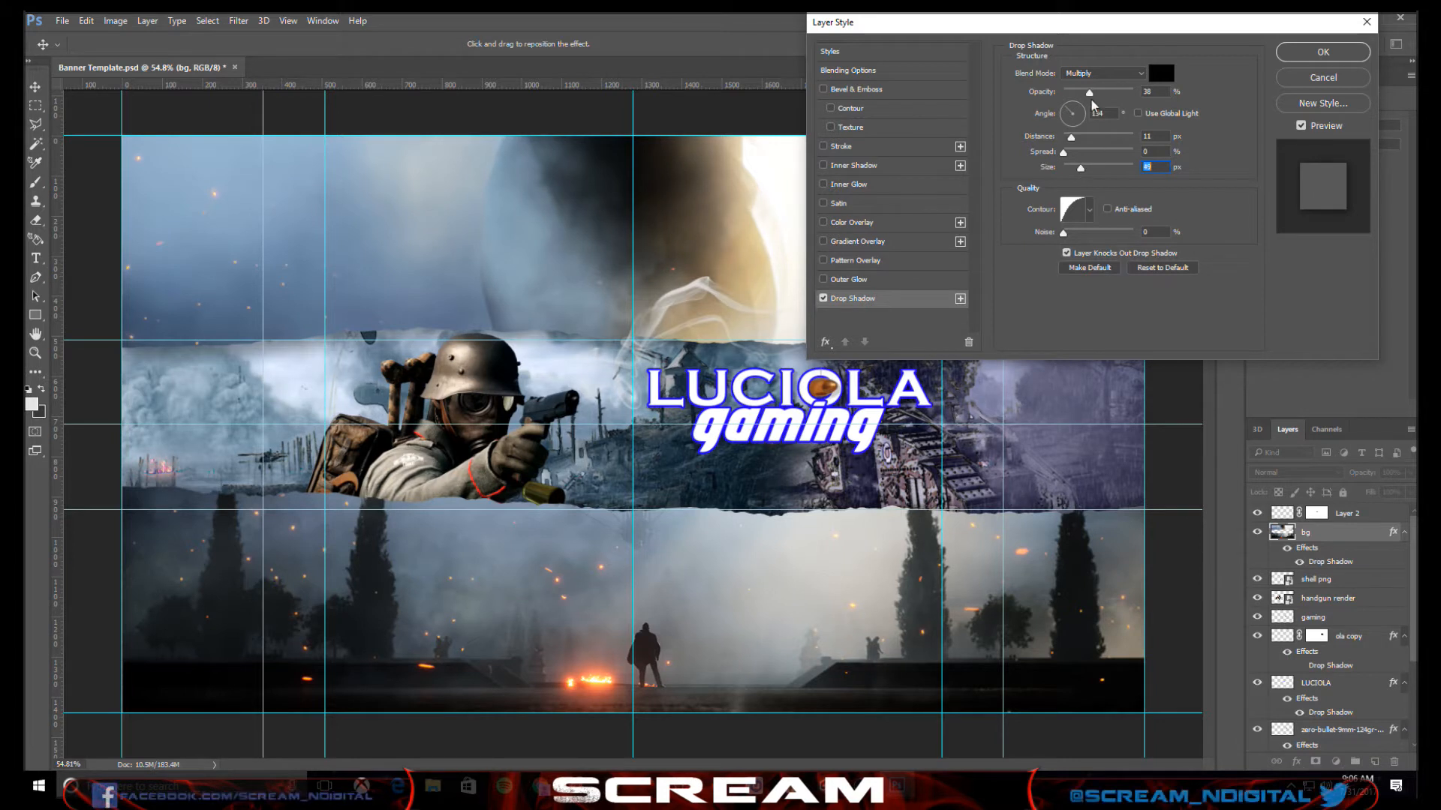
left_click_drag(1090, 99, 1084, 99)
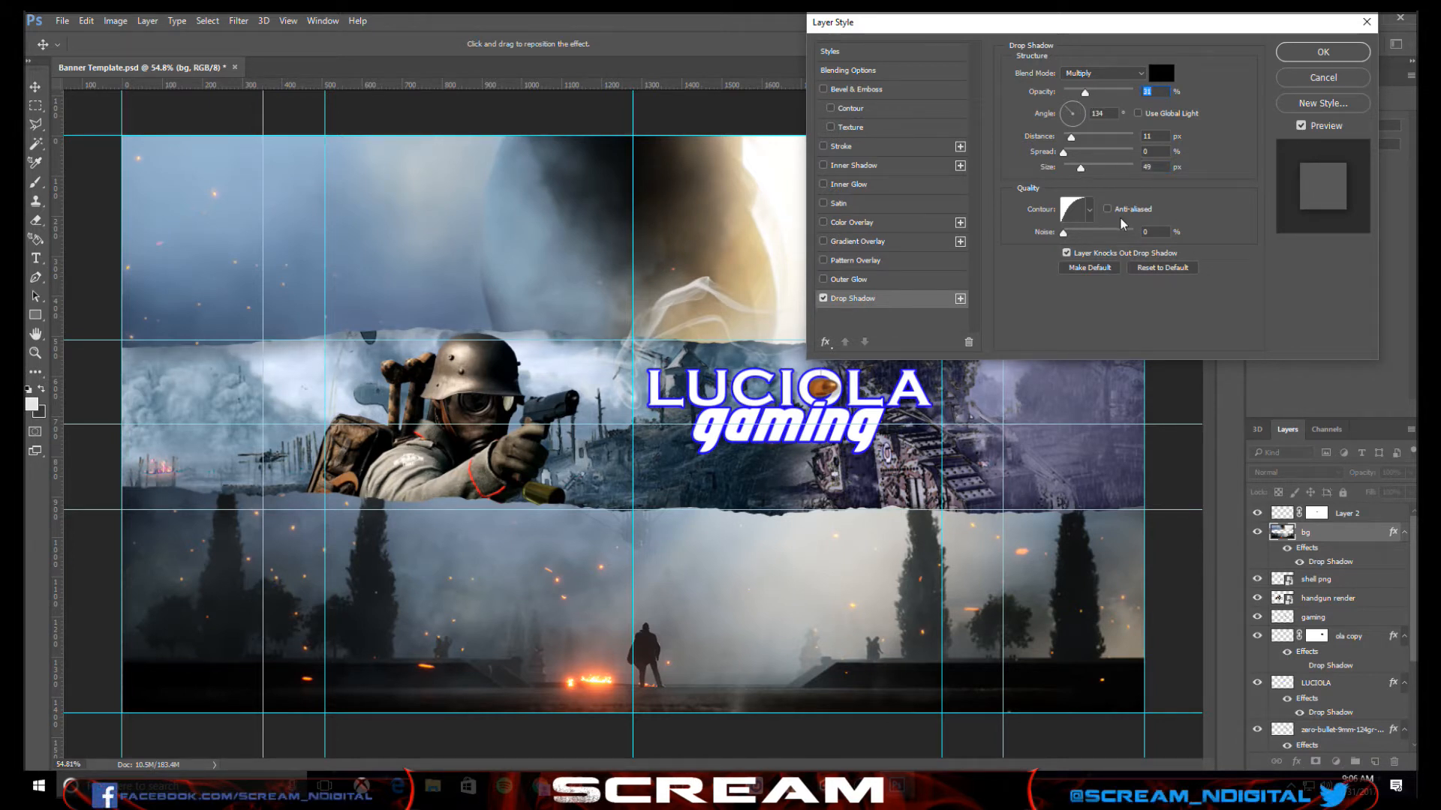
left_click(1323, 52)
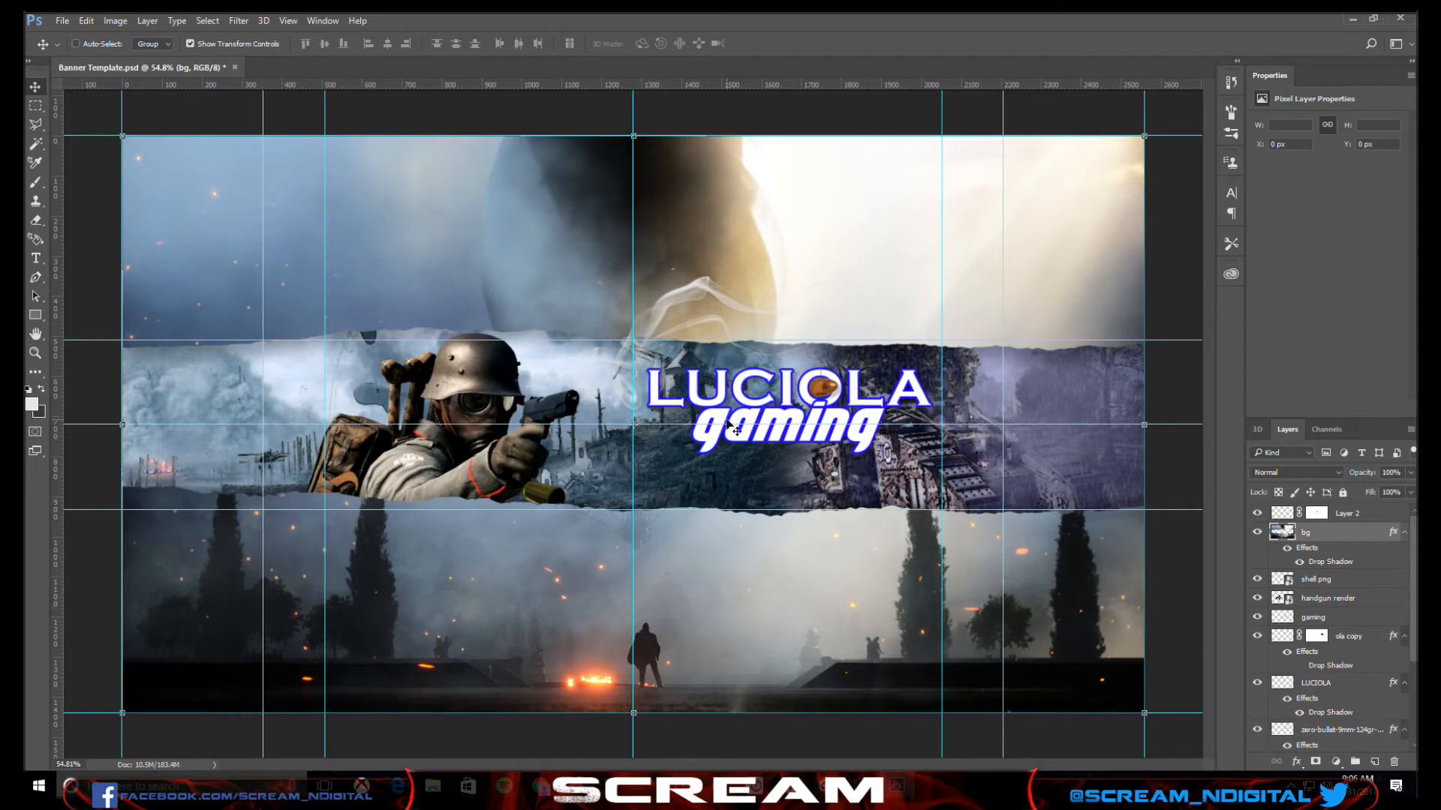
left_click(429, 347, "ctrl")
scroll(441, 333, "down", 7)
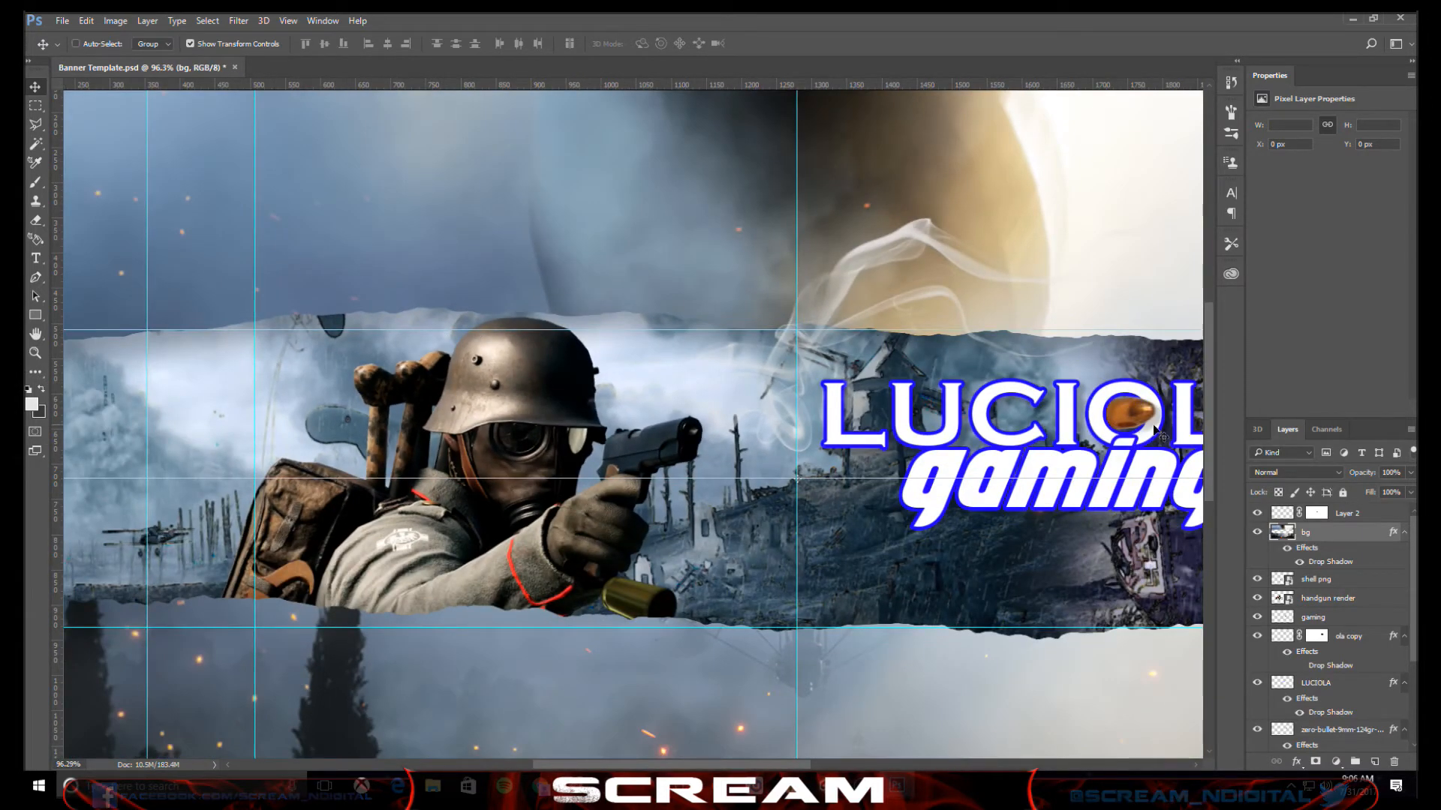
scroll(511, 385, "down", 4)
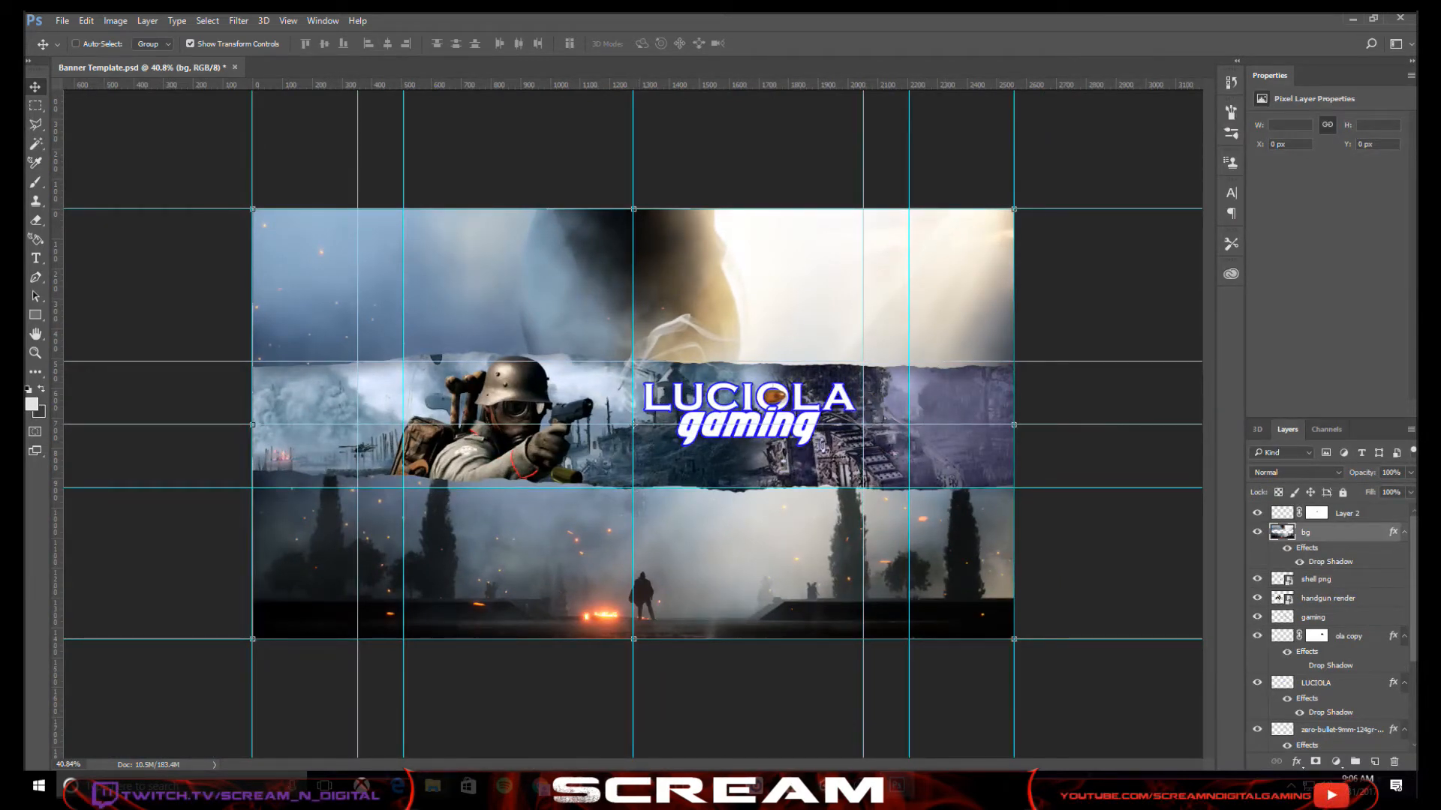
key("alt+Tab")
left_click_drag(929, 417, 510, 418)
left_click_drag(724, 445, 942, 450)
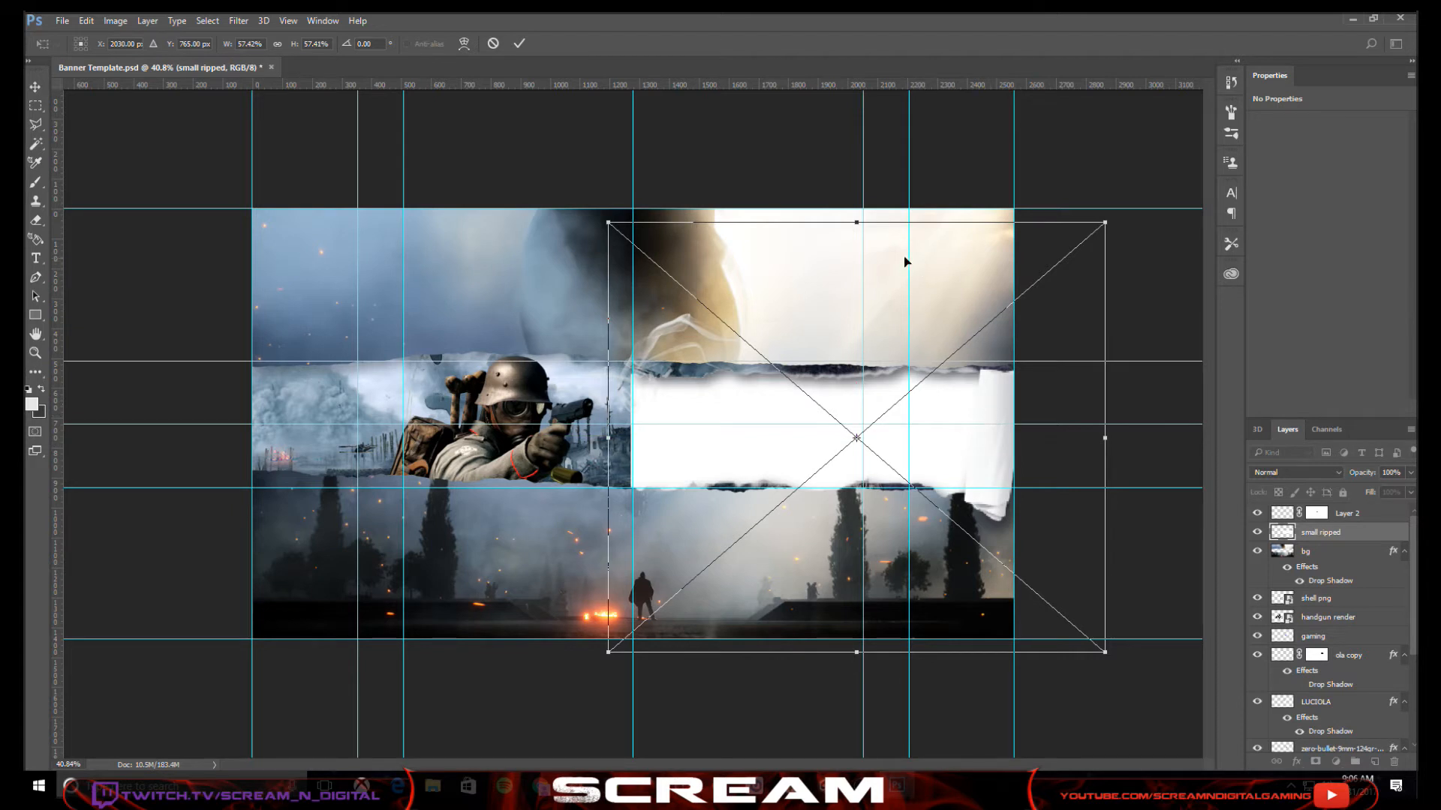
left_click_drag(856, 223, 856, 208)
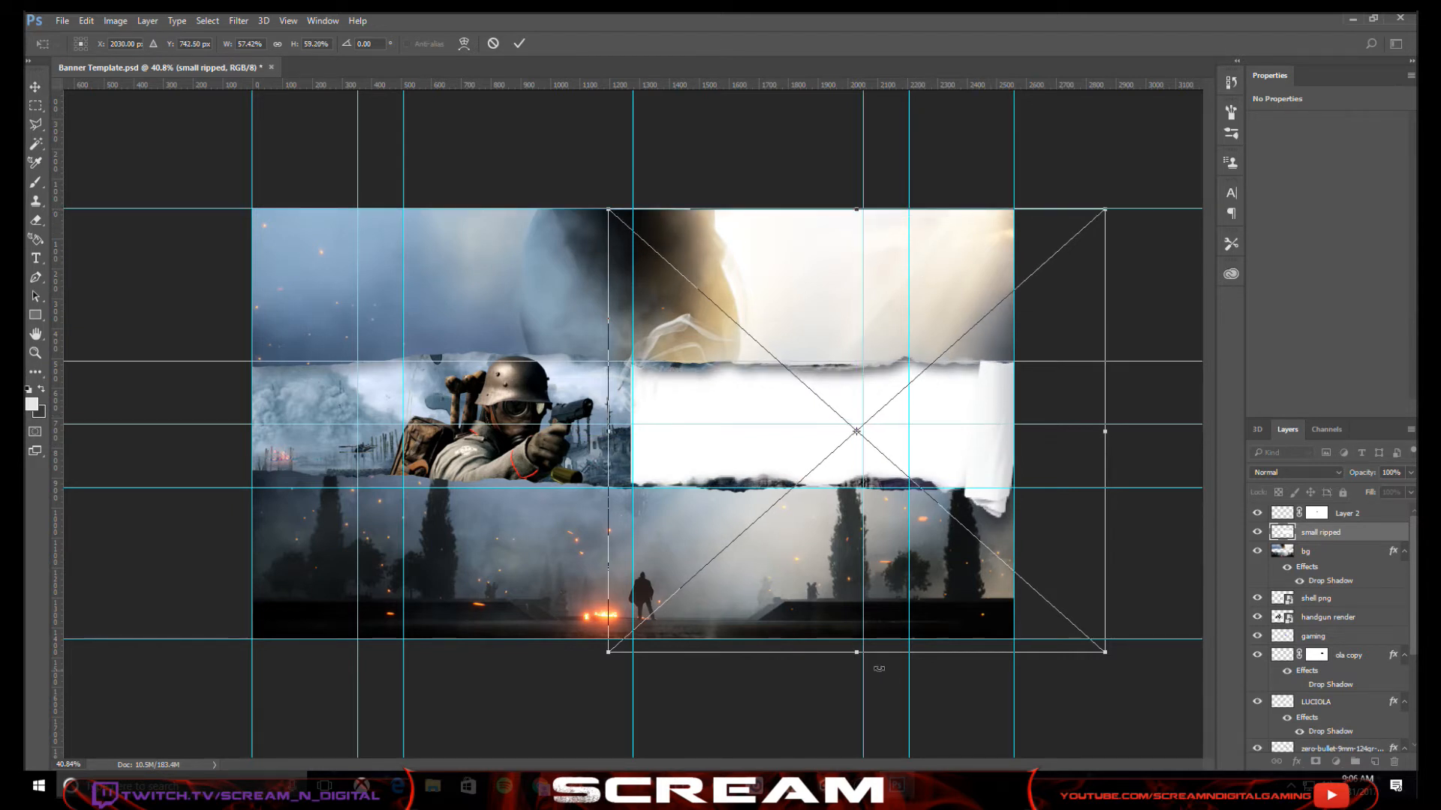
left_click_drag(858, 652, 859, 666)
left_click_drag(1006, 418, 1006, 418)
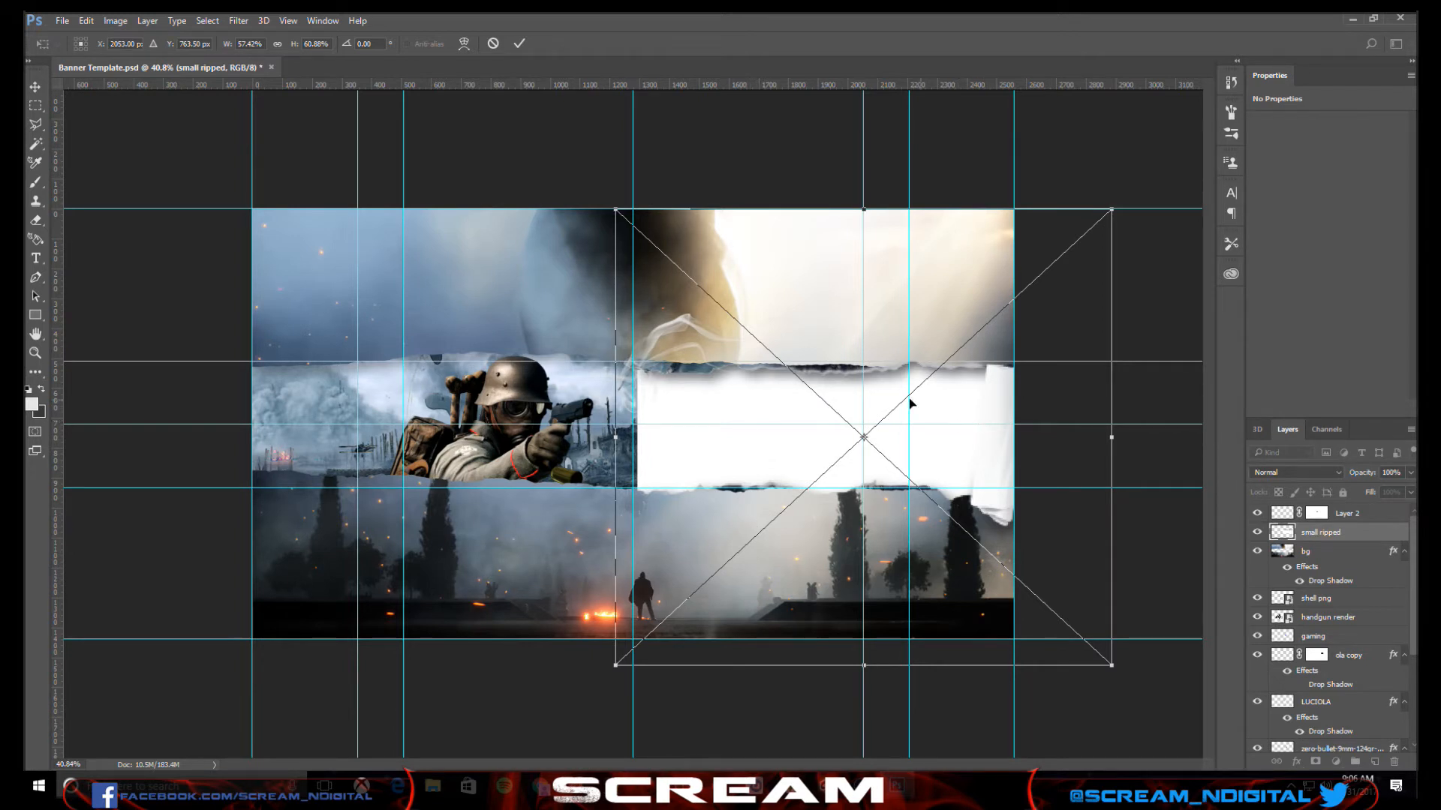
left_click(493, 42)
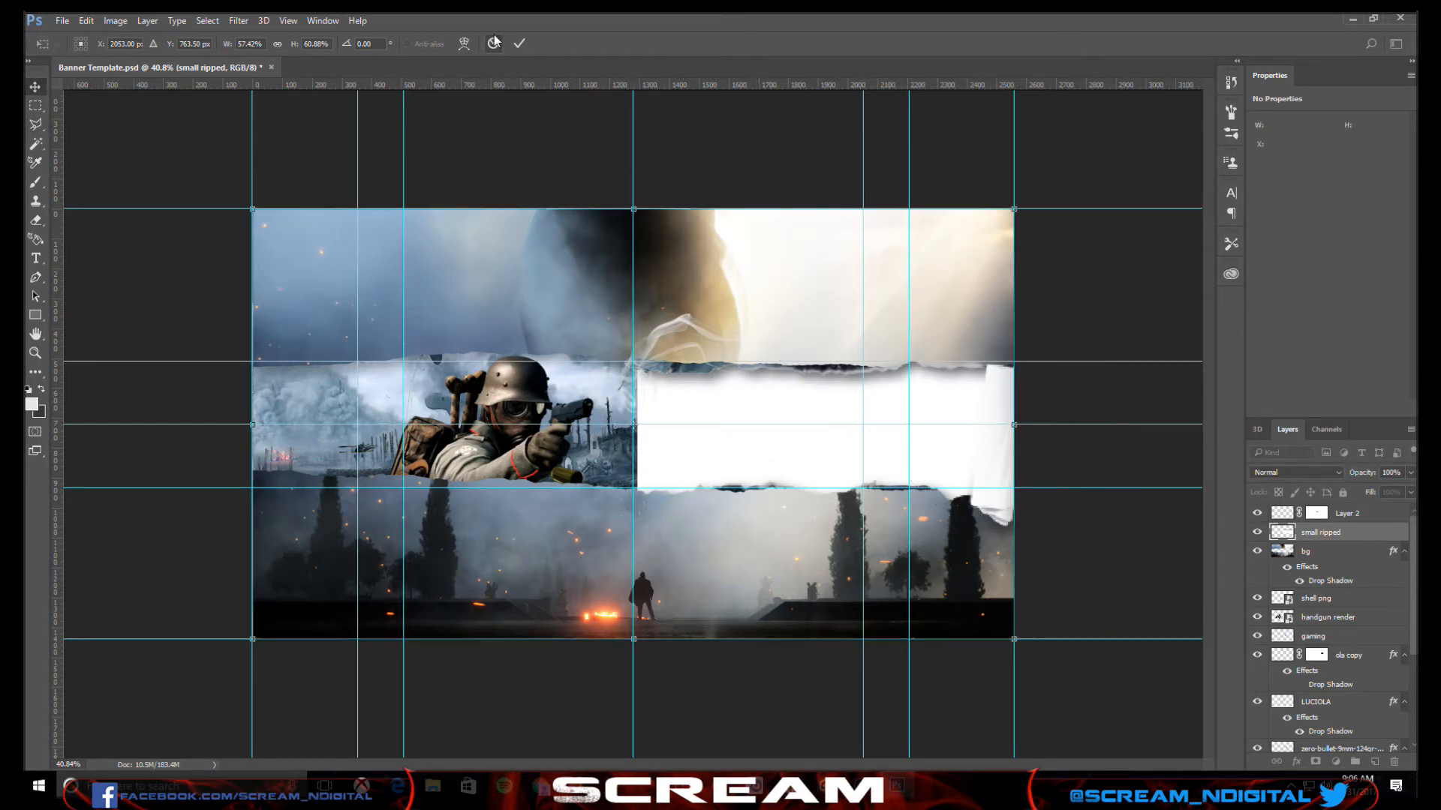
- Select the red trim on the soldier's collar in the handgun render layer with the Magic Wand
scroll(892, 455, "up", 5)
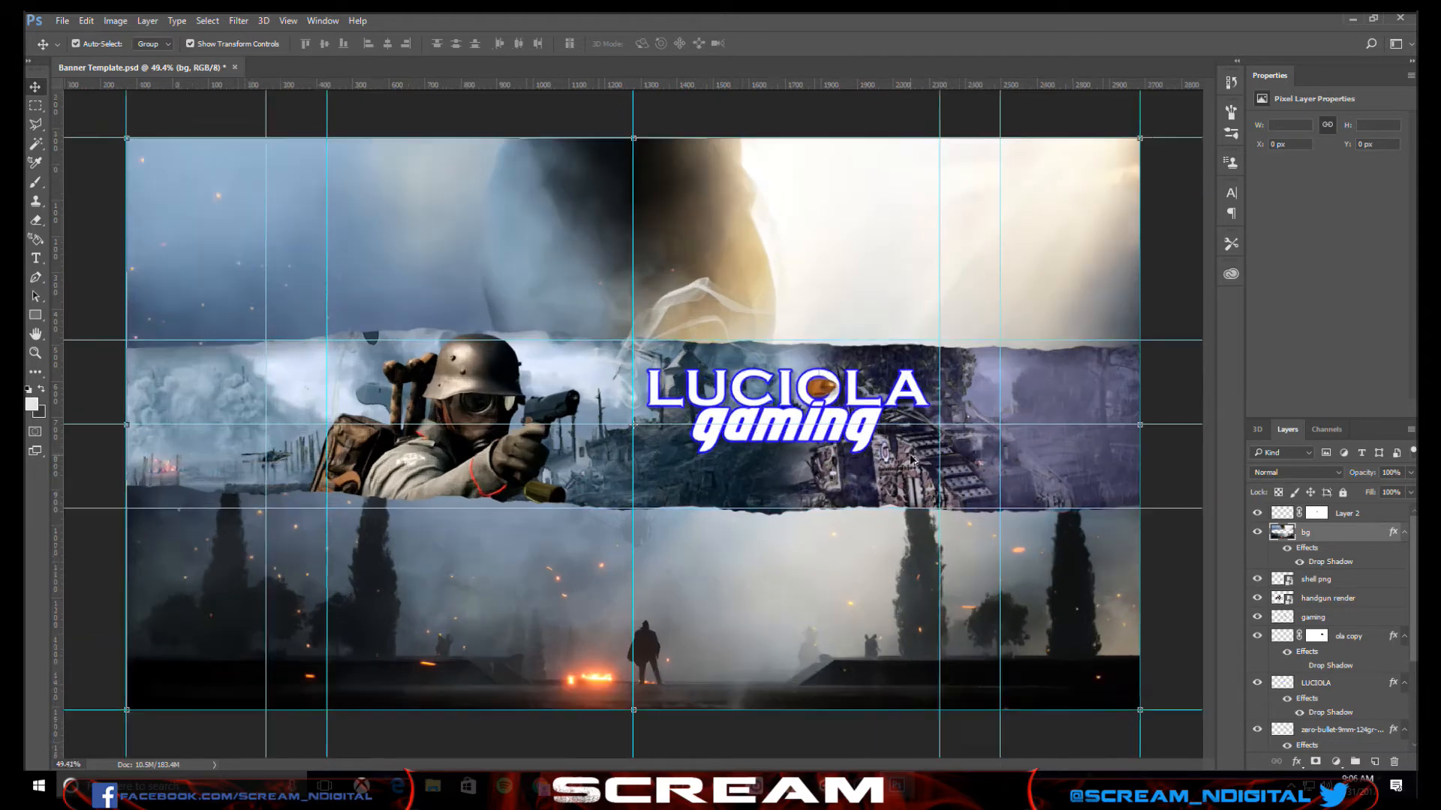
scroll(909, 458, "down", 1)
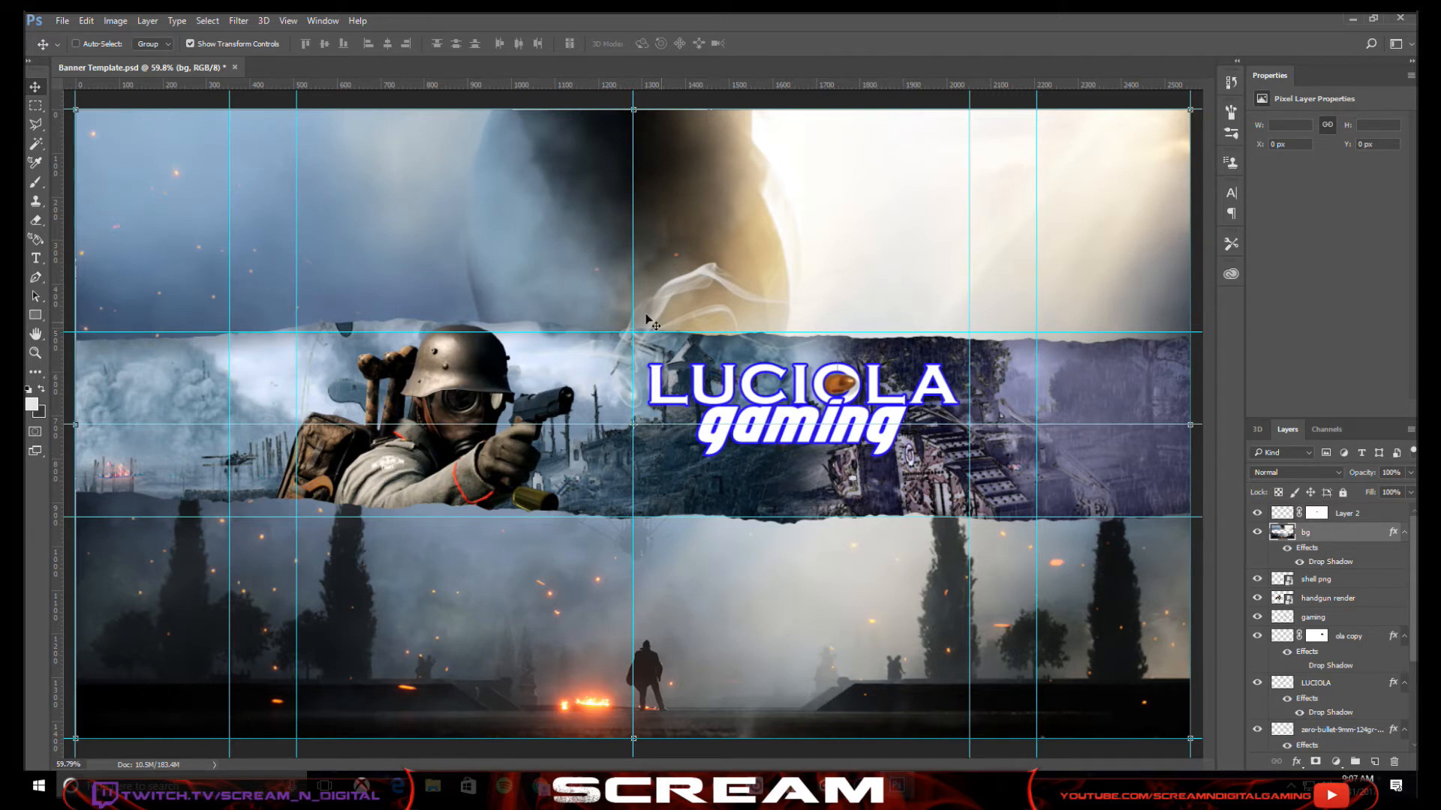
scroll(416, 486, "up", 6)
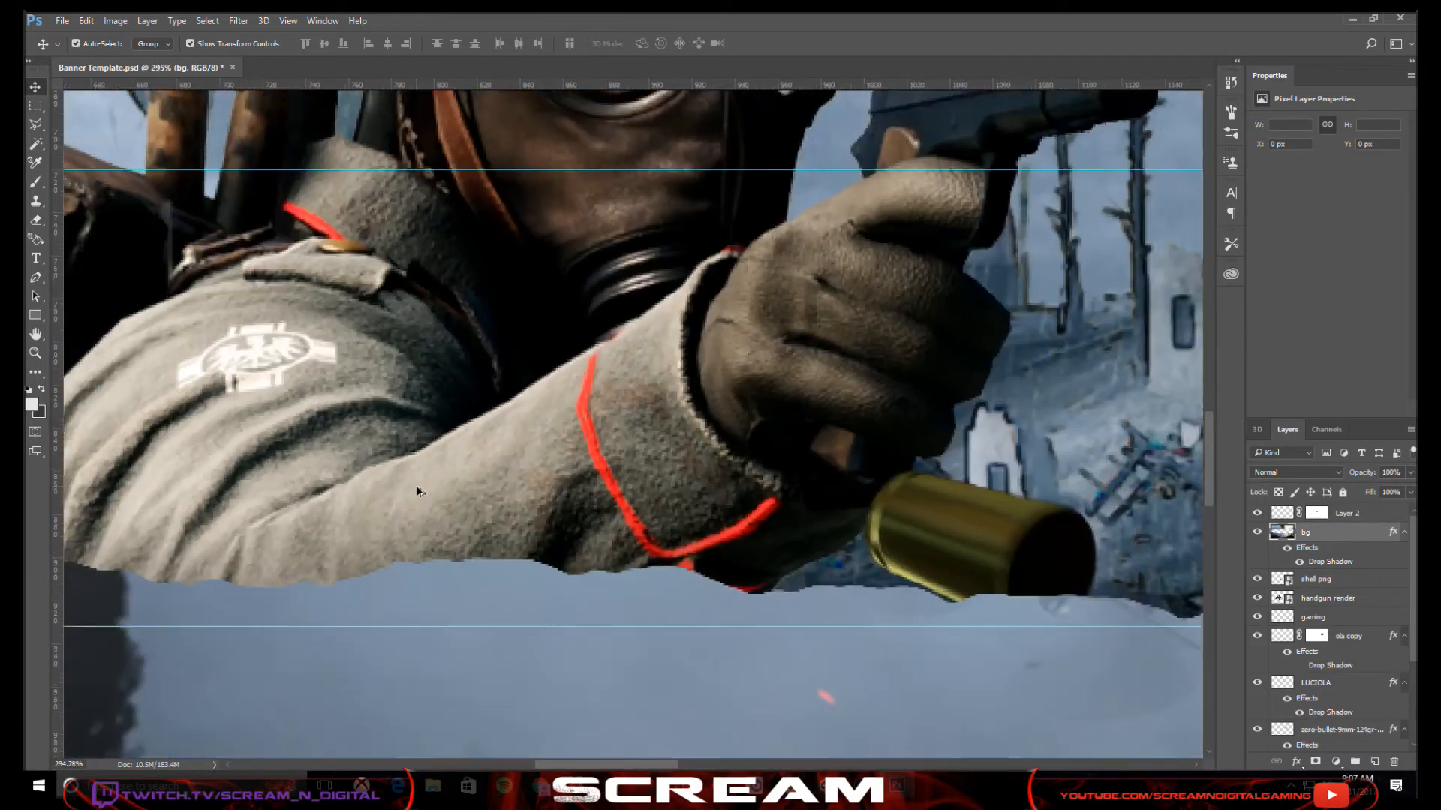
scroll(416, 491, "up", 1)
left_click(1335, 599)
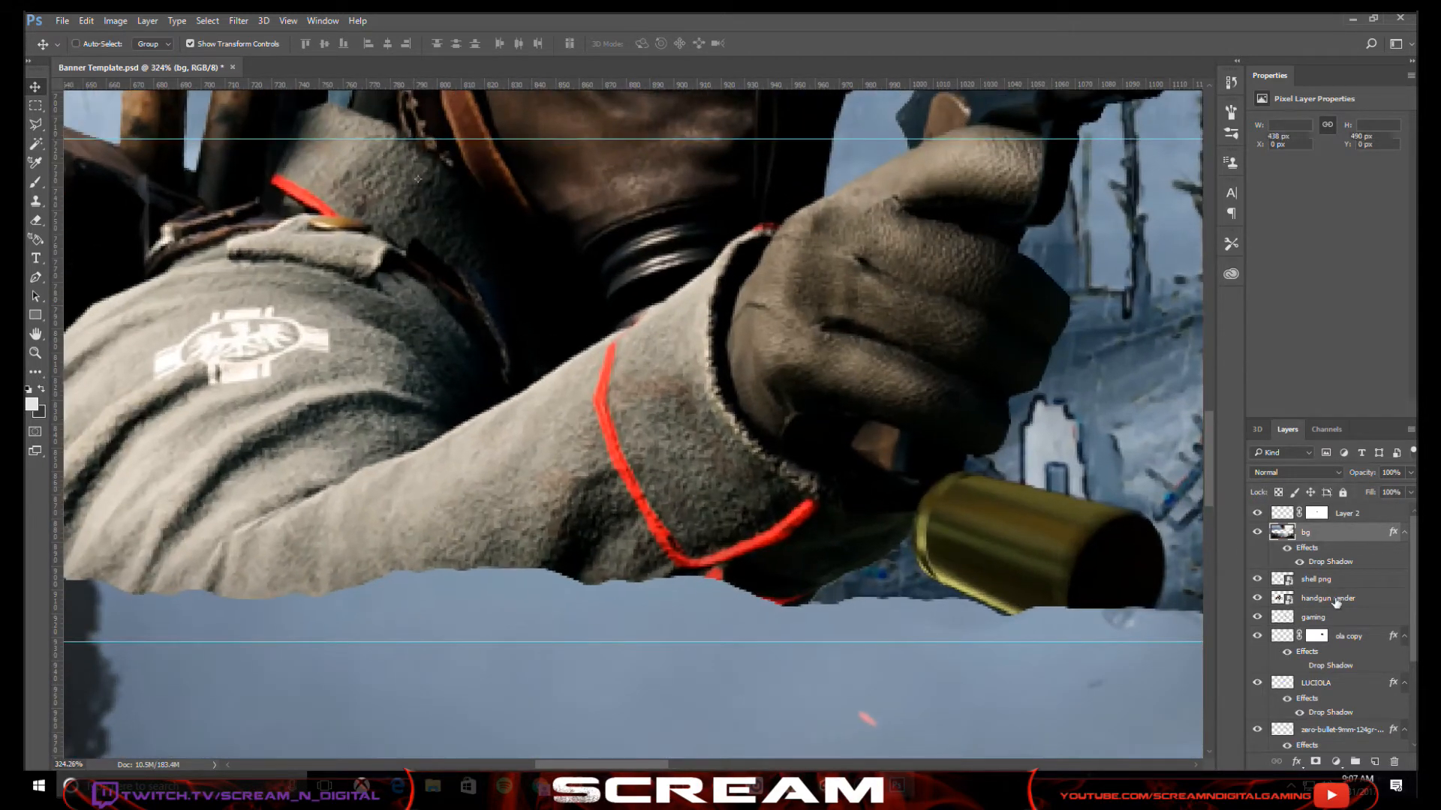
scroll(434, 396, "left", 5)
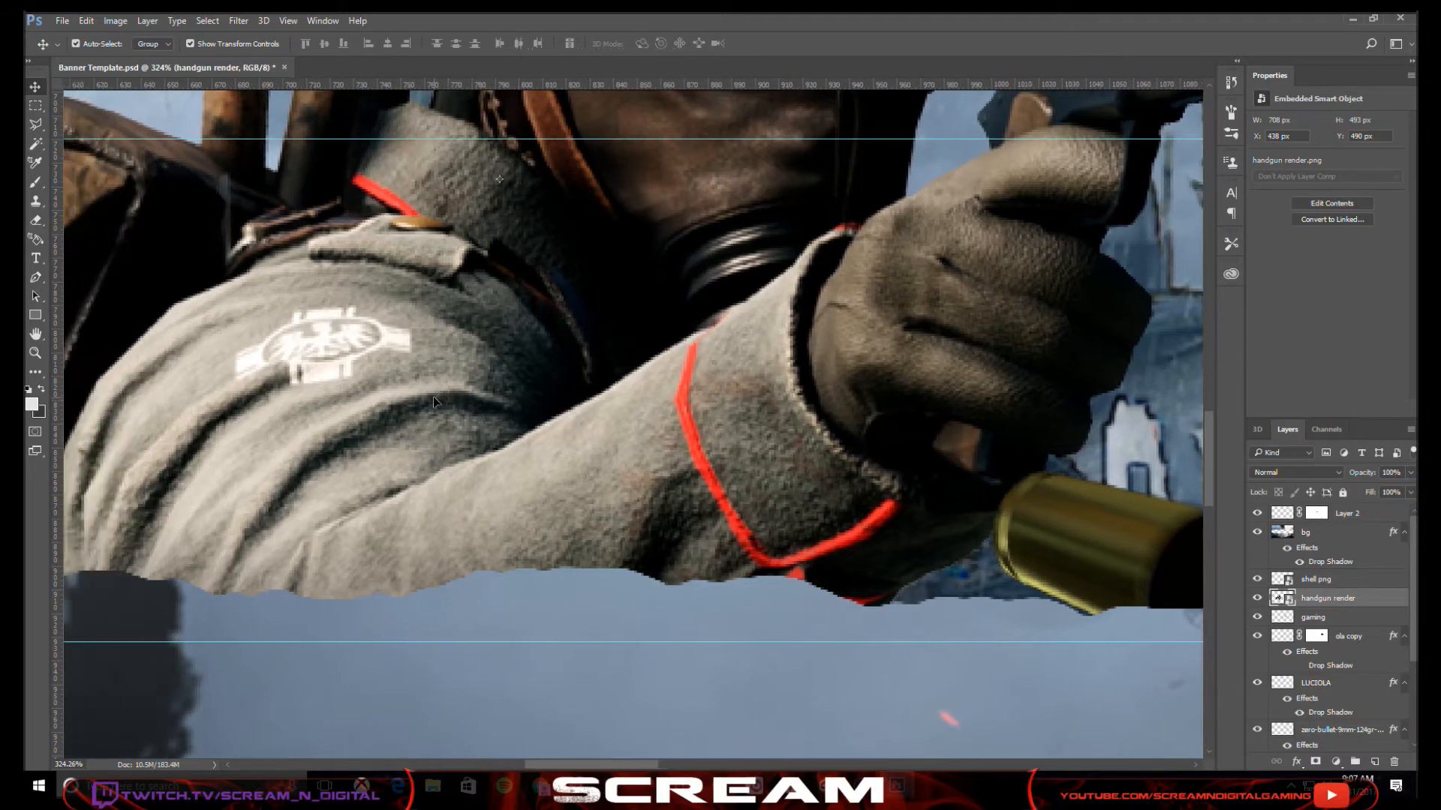
scroll(526, 391, "left", 1)
scroll(556, 396, "up", 2)
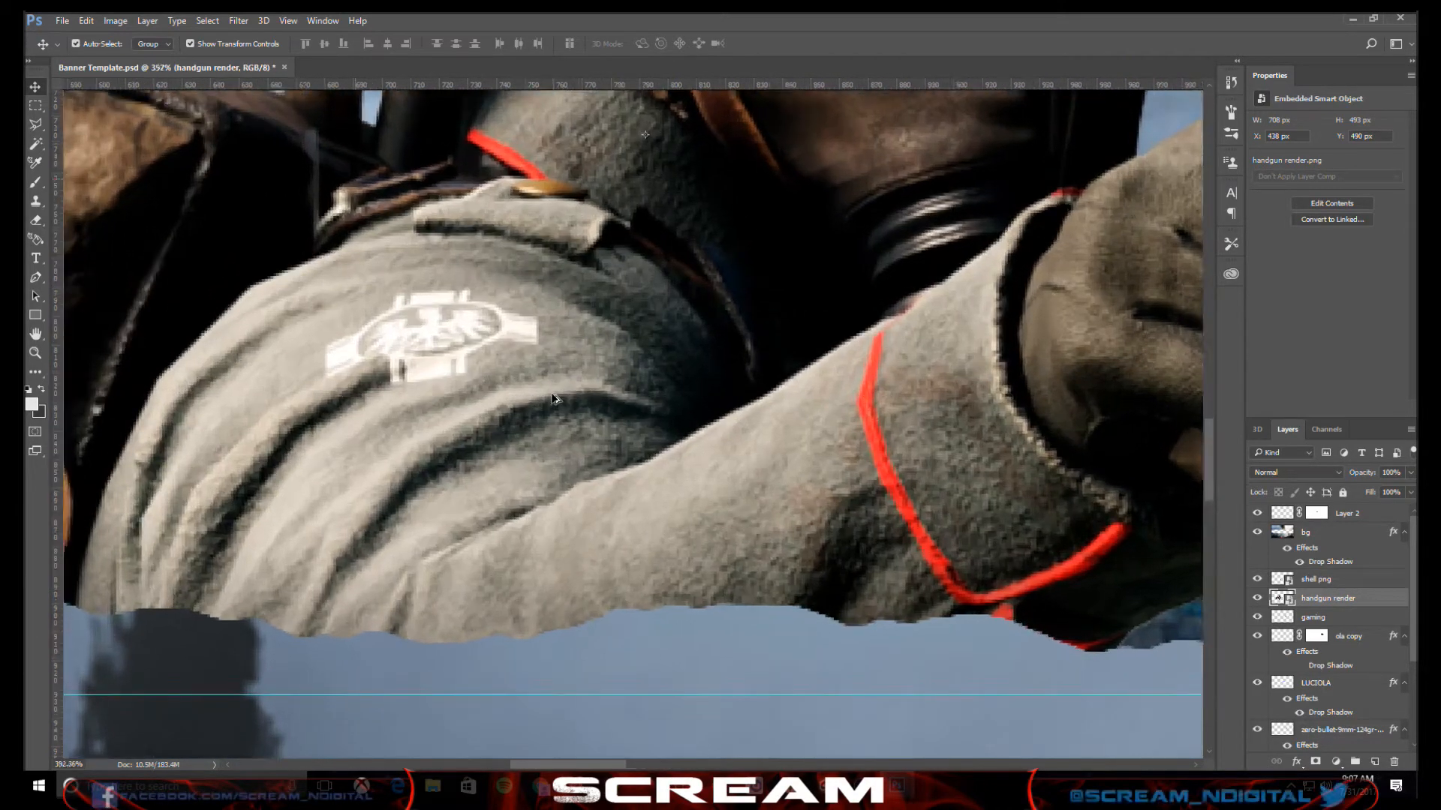
scroll(553, 395, "down", 2)
scroll(556, 385, "up", 2)
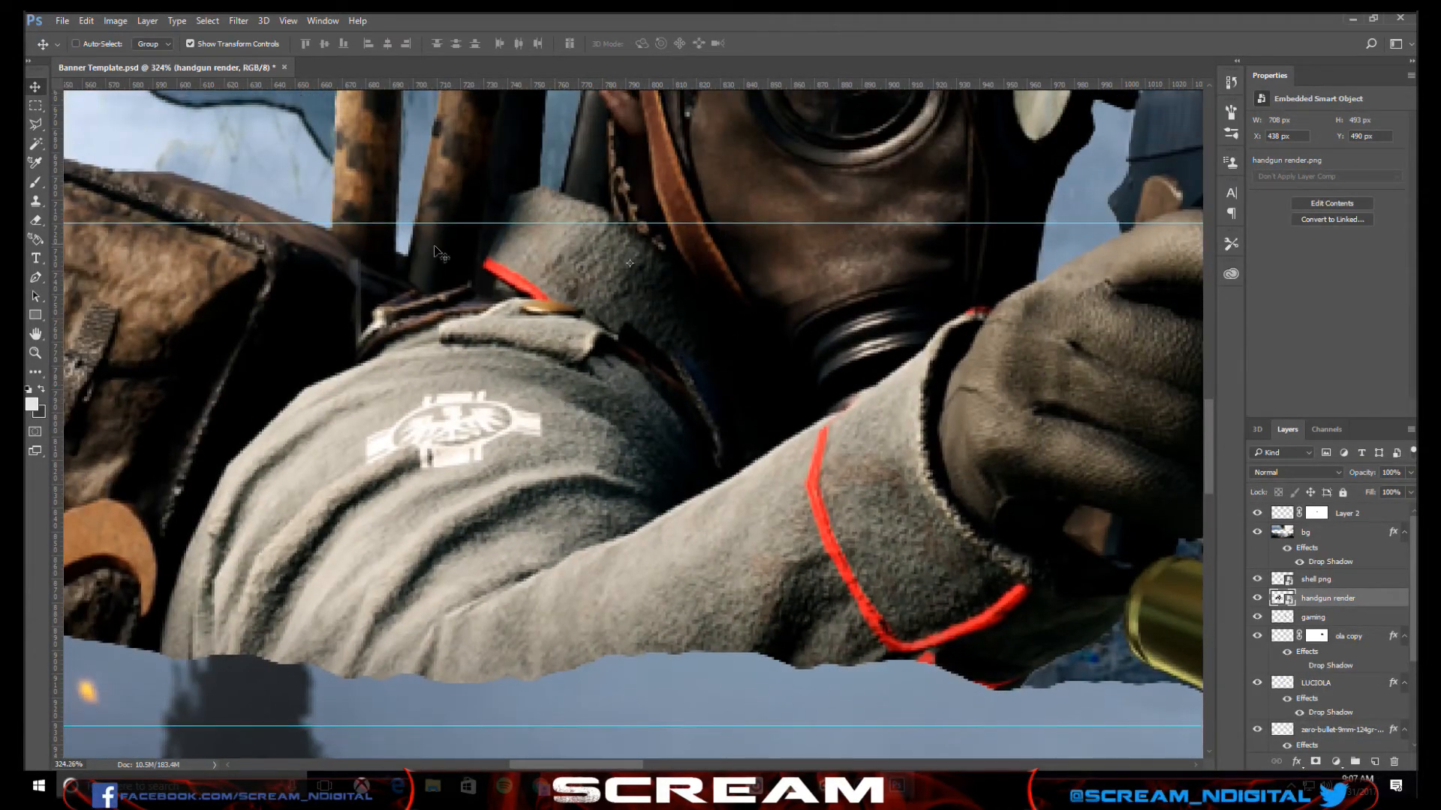
left_click(35, 143)
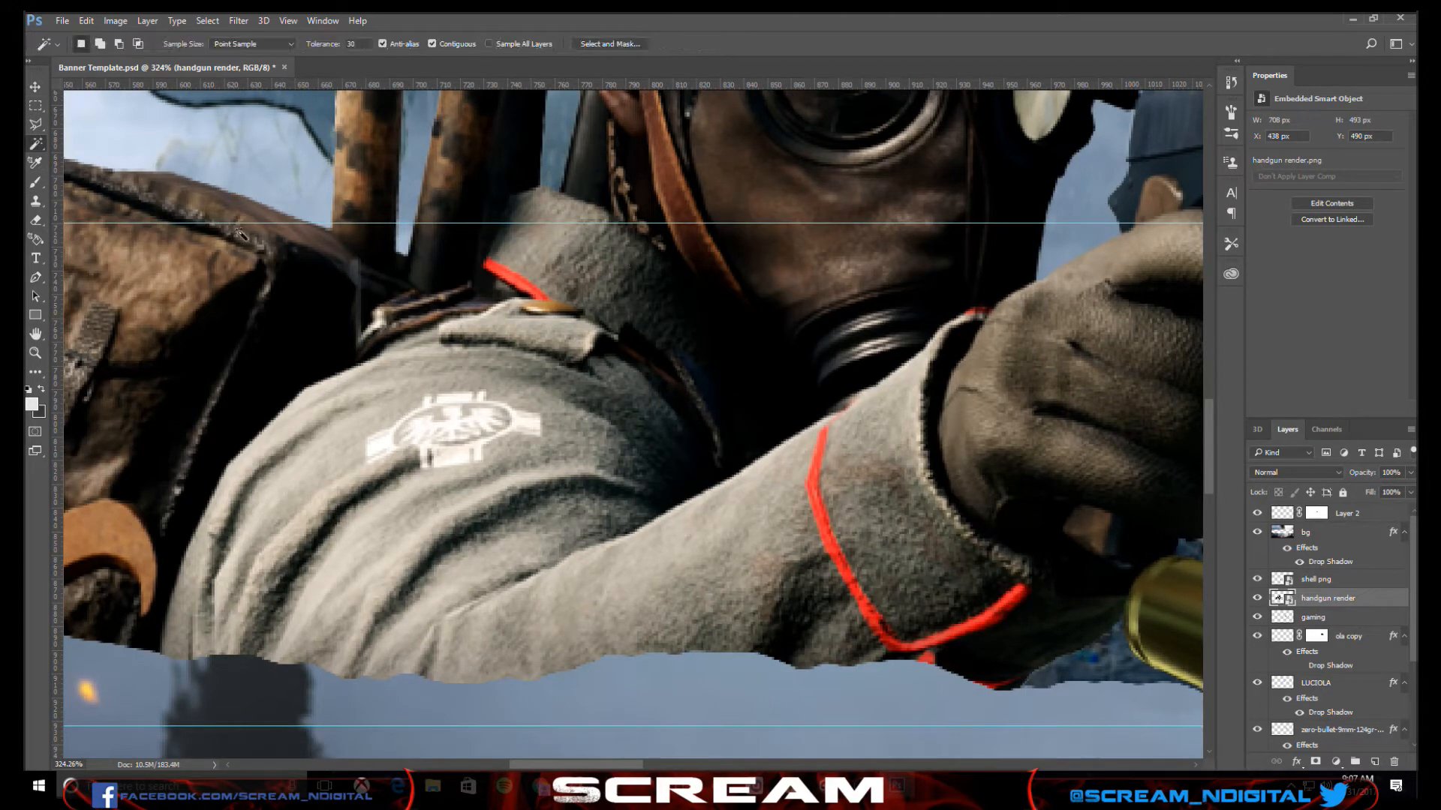
left_click(501, 273)
scroll(499, 277, "up", 1)
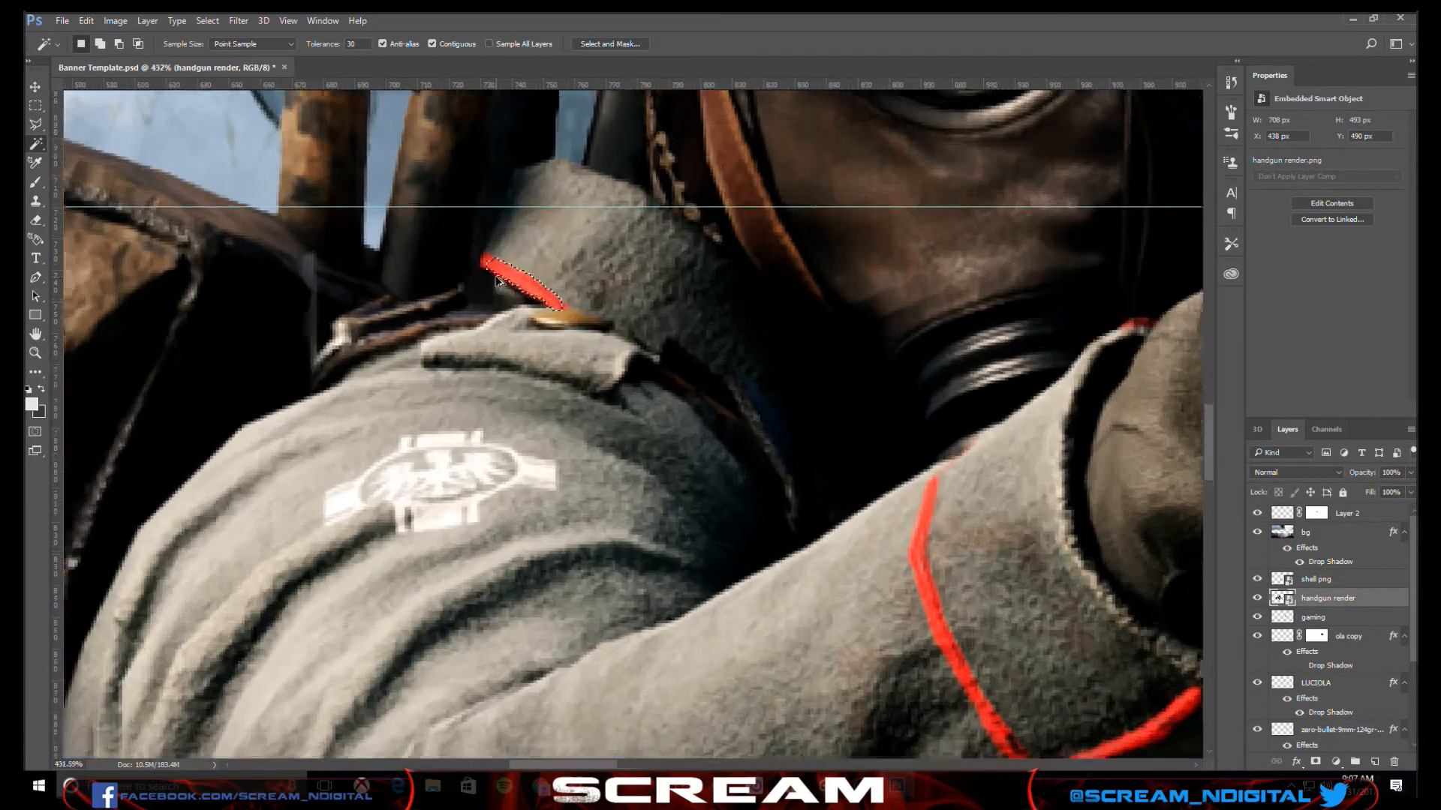
scroll(497, 280, "up", 1)
key("shift")
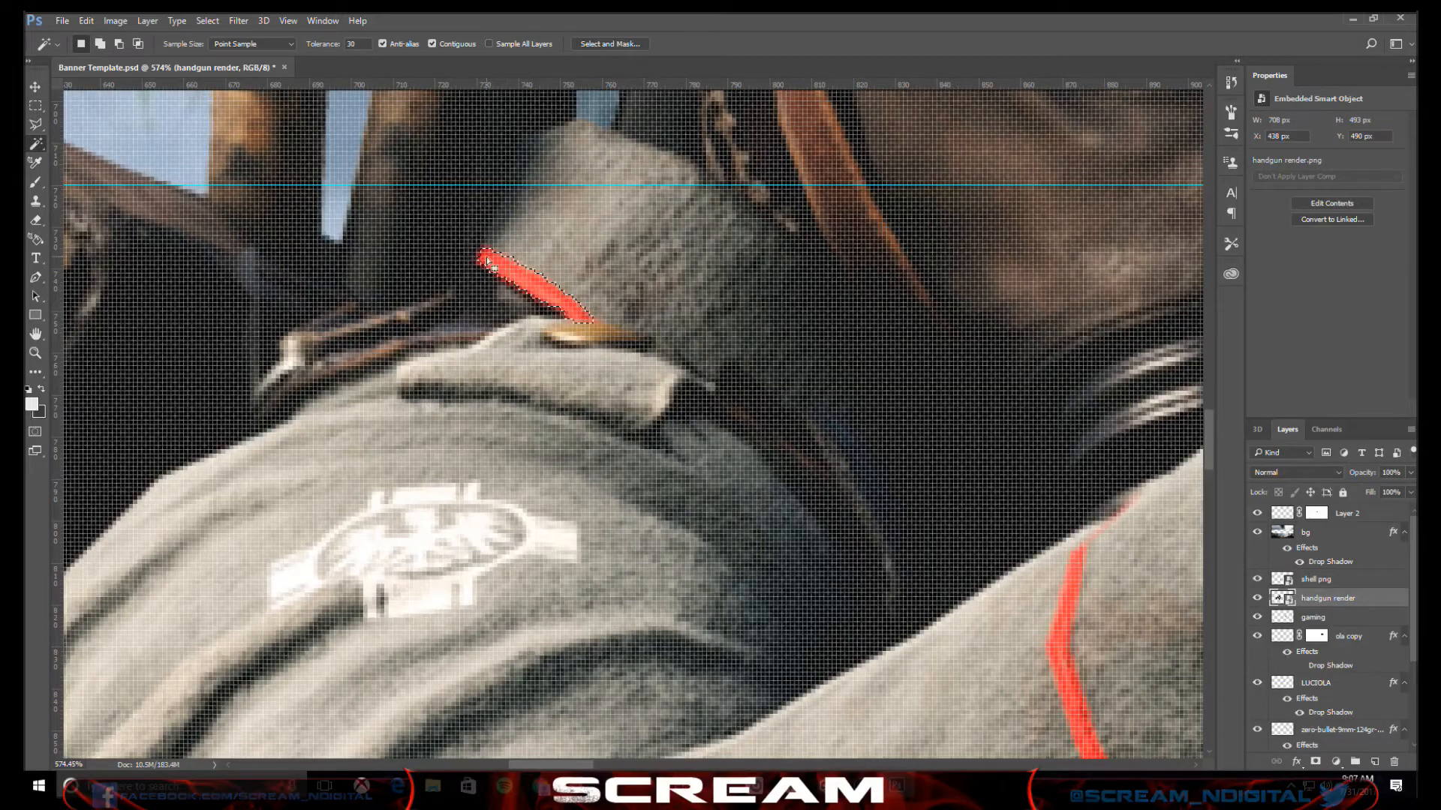
- Add the long red stripe running down the soldier's sleeve cuff to the Magic Wand selection
scroll(765, 381, "down", 2)
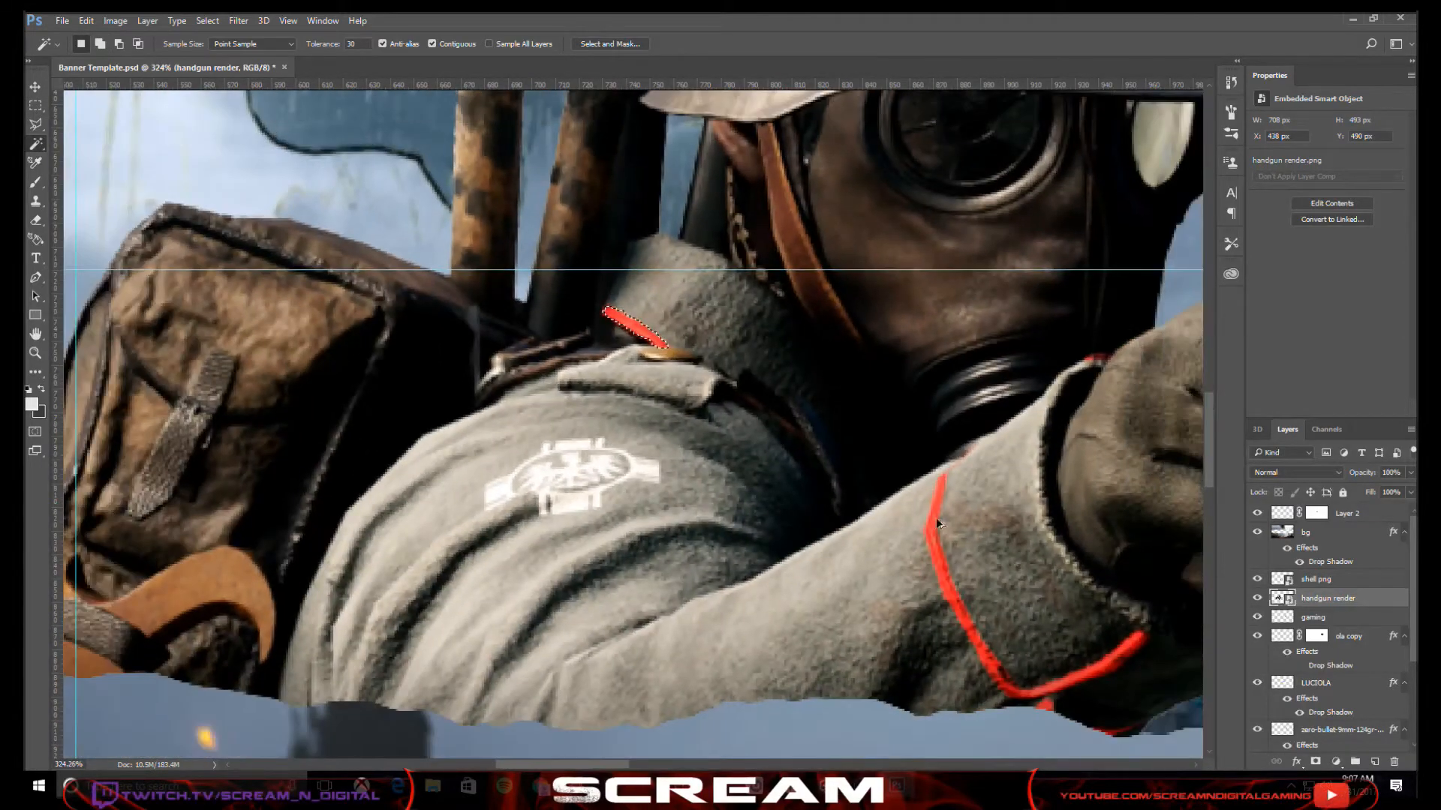
scroll(968, 497, "up", 2)
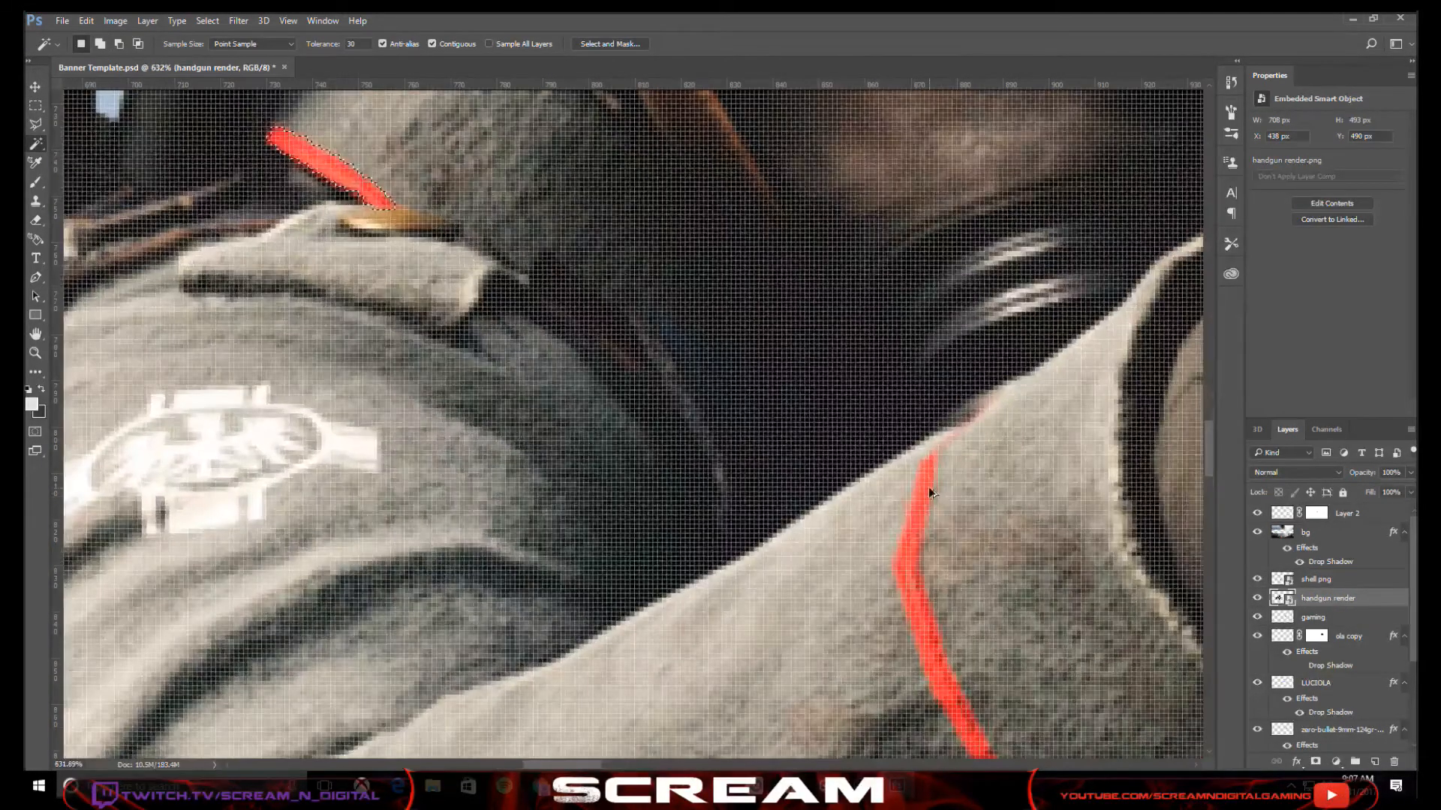
left_click(929, 489, "shift")
scroll(964, 540, "right", 2)
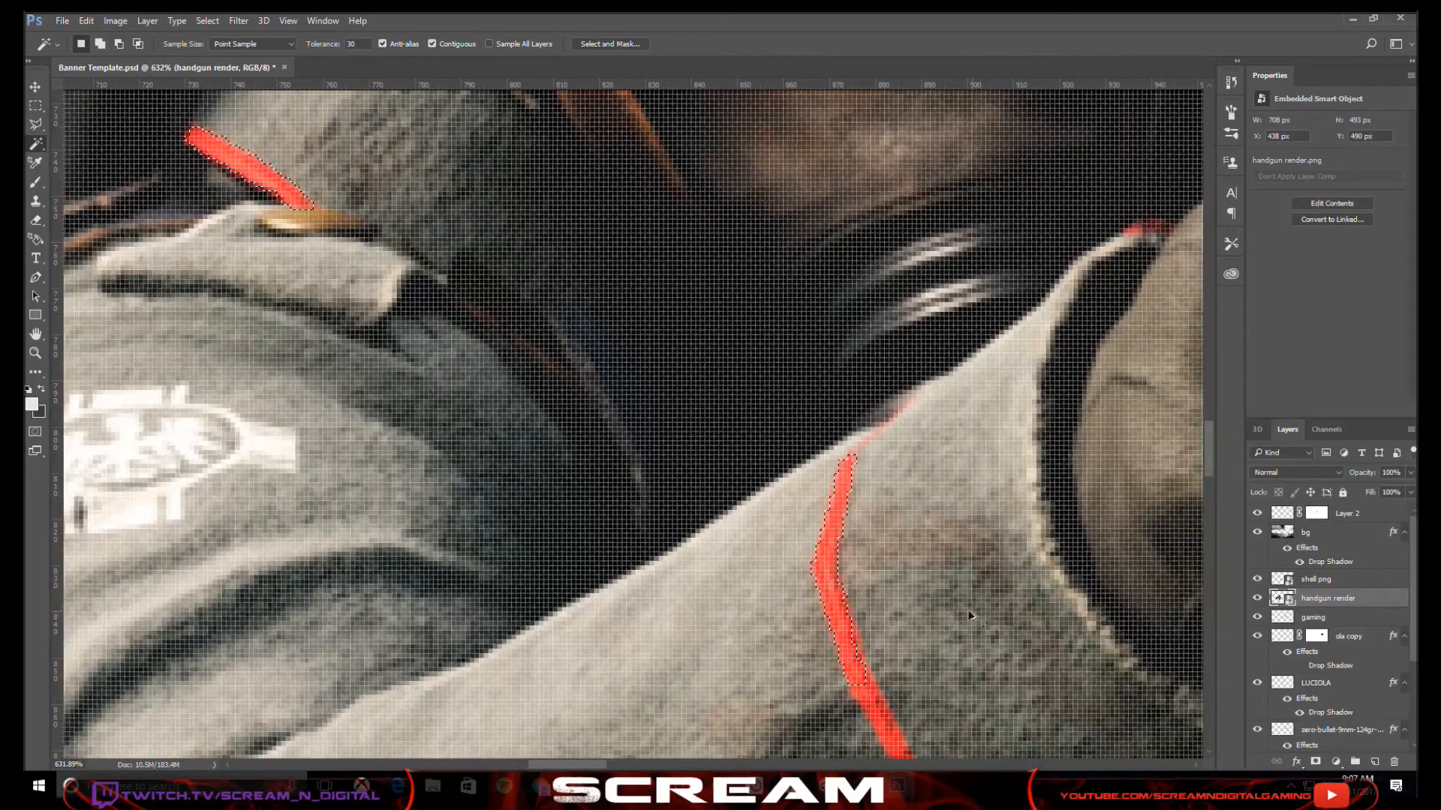
scroll(947, 605, "down", 3)
scroll(946, 605, "up", 1)
left_click(931, 702, "shift")
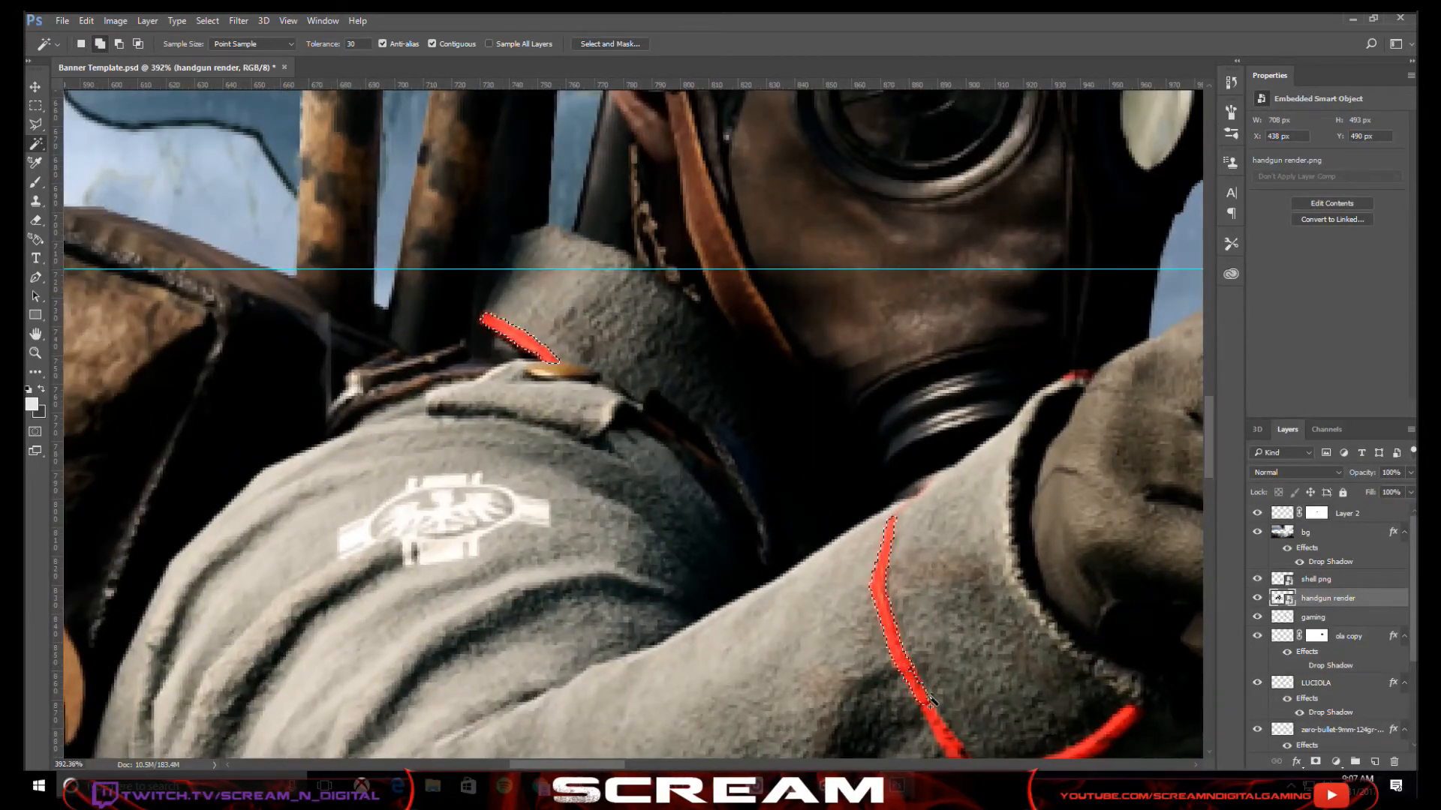
left_click(931, 704, "shift")
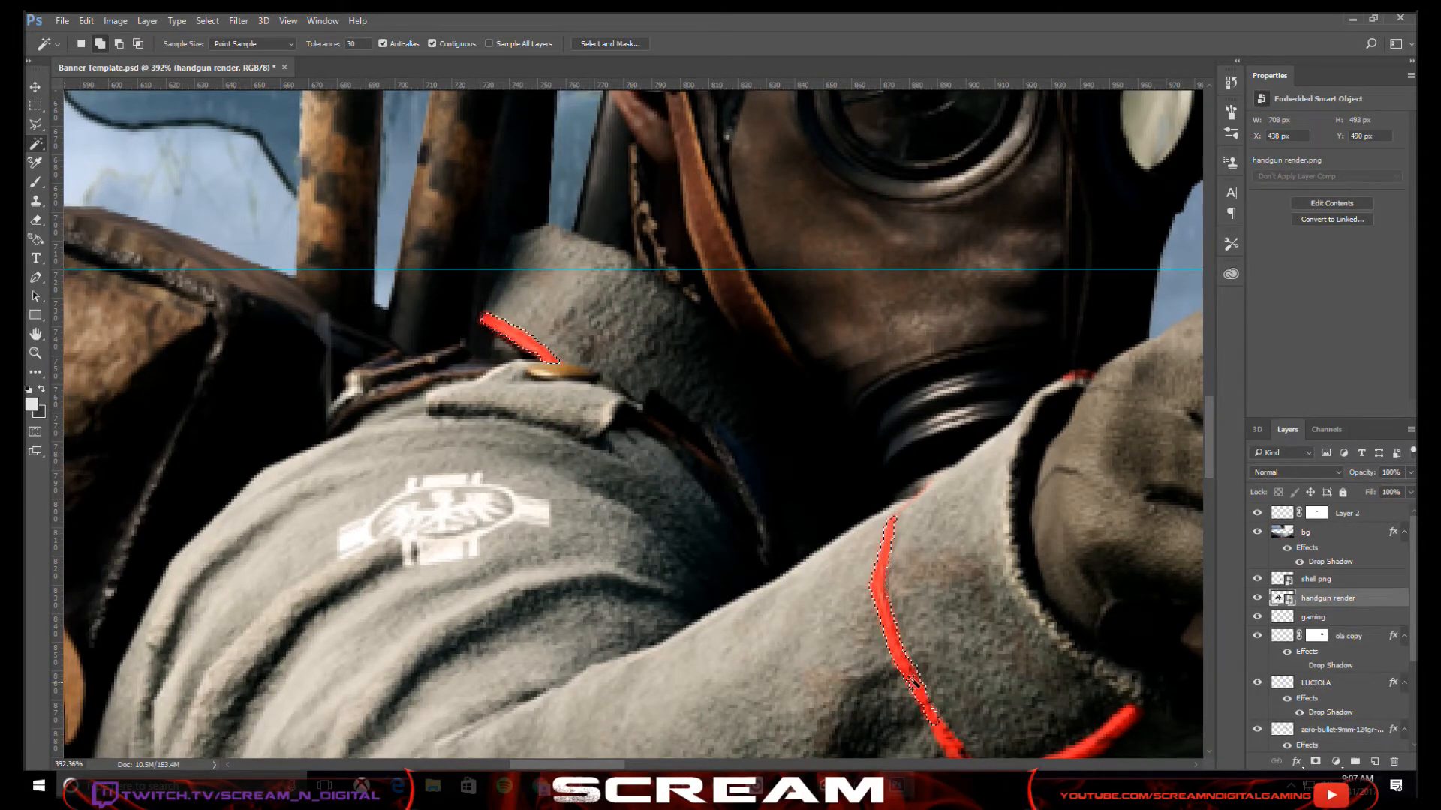
- Add the lower red cuff stripe and the corner where it meets the long stripe to the selection
scroll(913, 682, "down", 3)
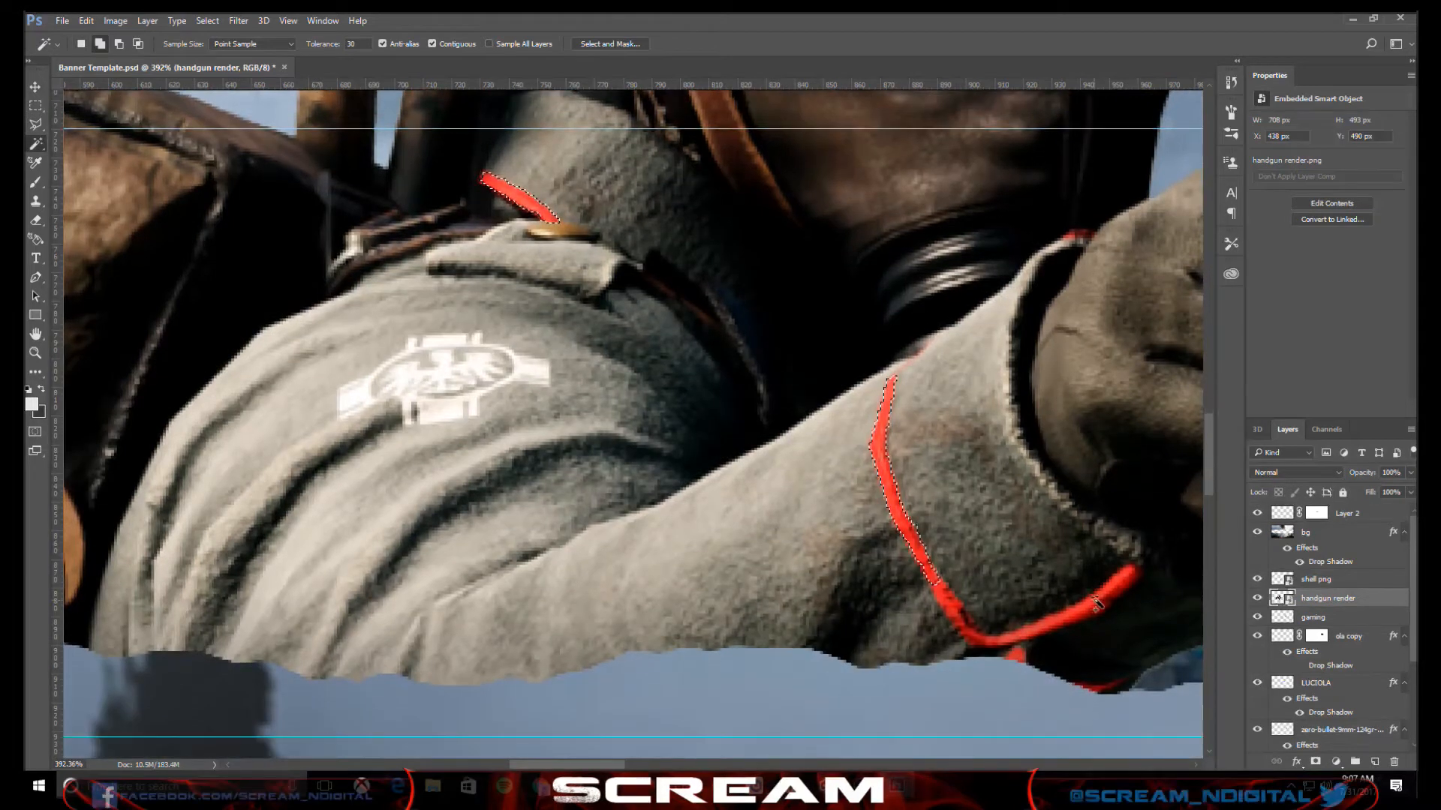
left_click(1100, 606, "shift")
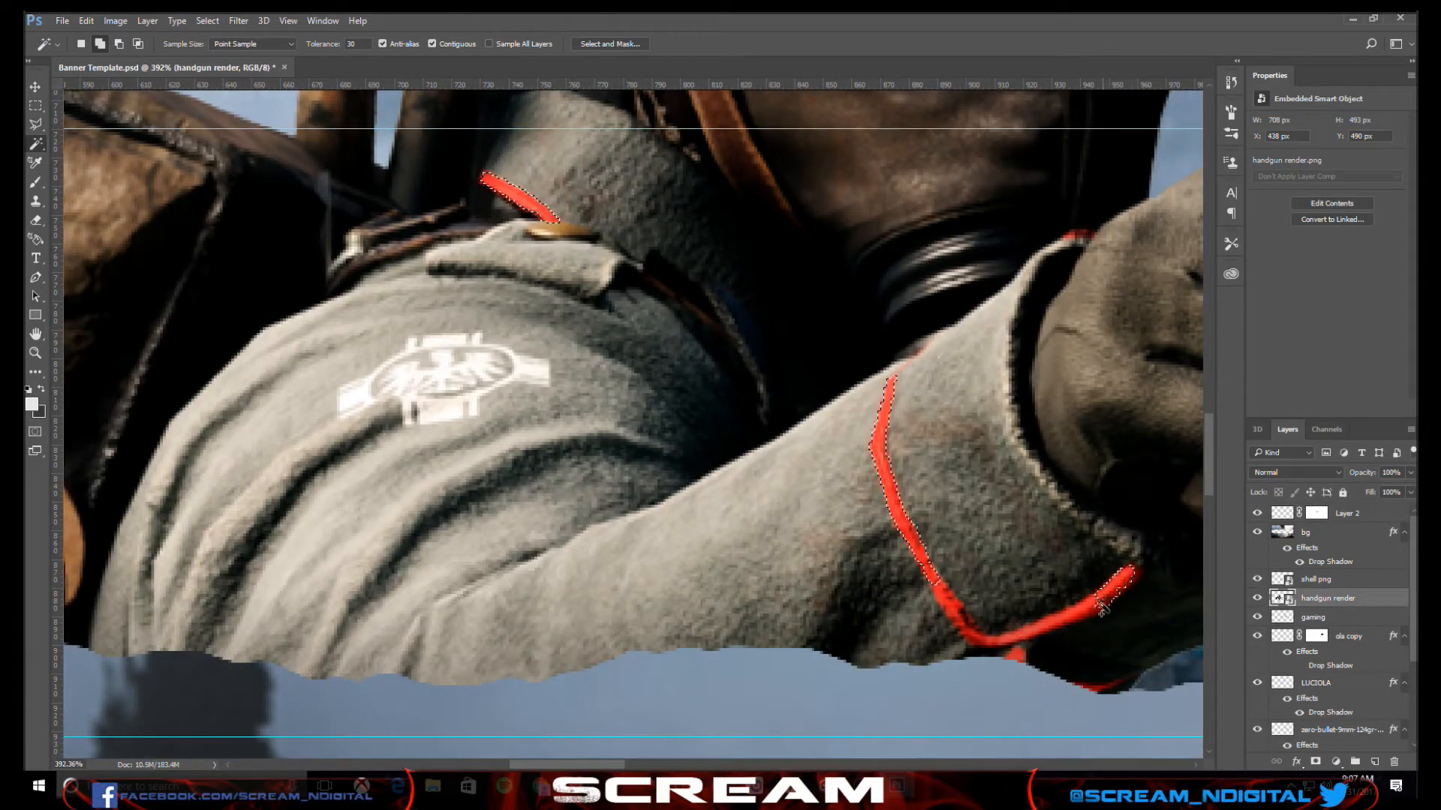
left_click(1060, 630, "shift")
left_click(1017, 639, "shift")
left_click(976, 645, "shift")
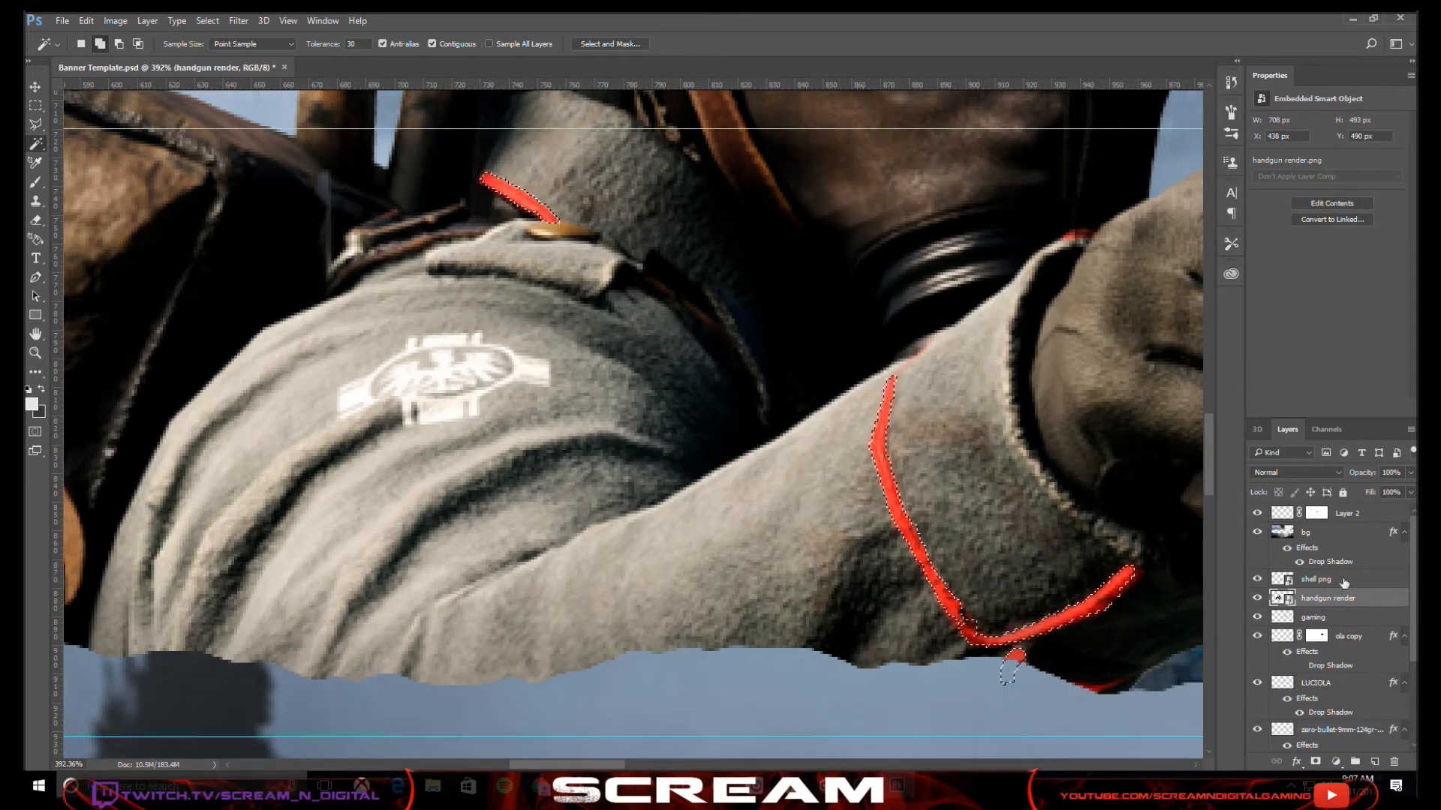
- Hide the bg layer and, with the Magic Wand tolerance at 15, subtract the stray dark patches around the red cuff corner
left_click(1259, 534)
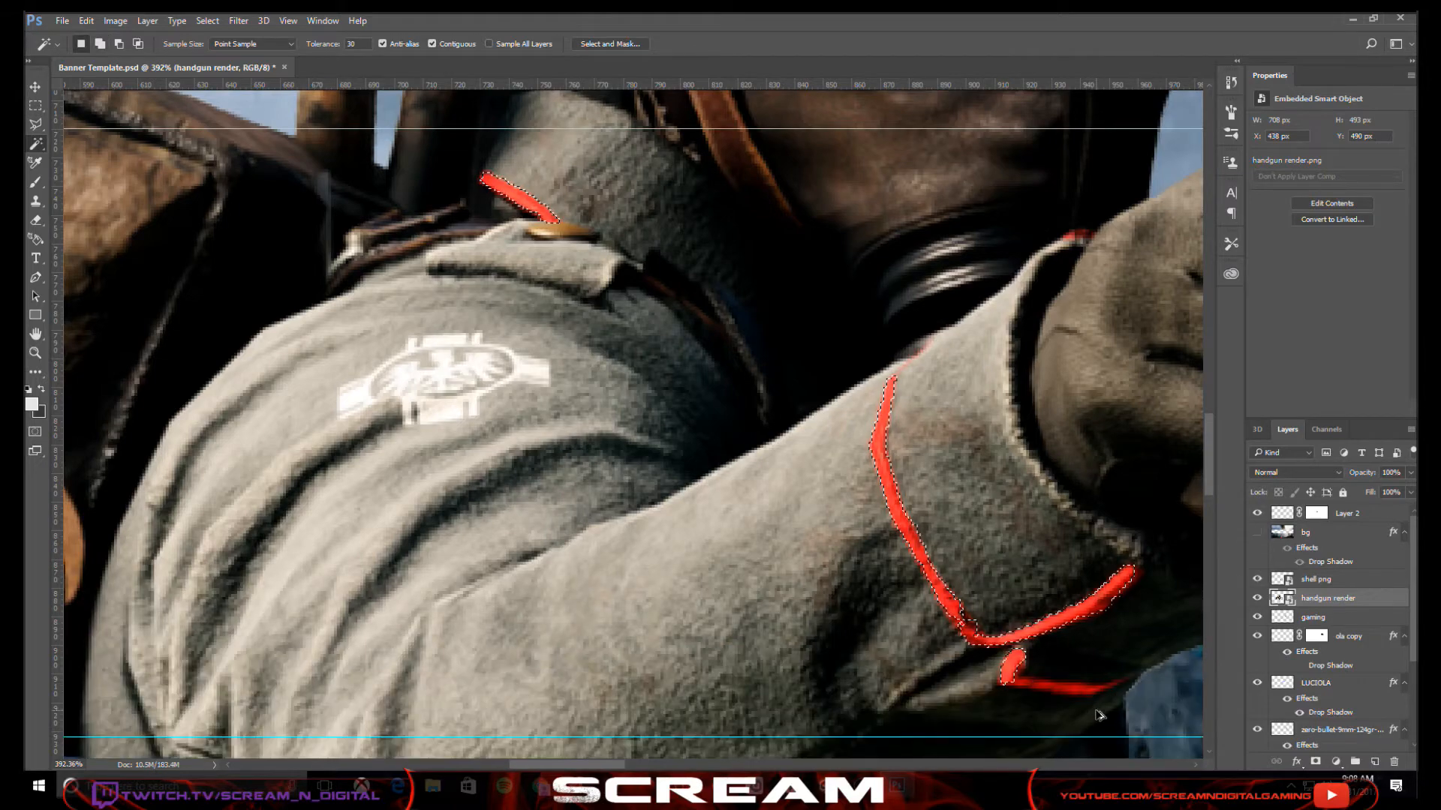
scroll(1084, 700, "up", 3)
scroll(1085, 700, "up", 3)
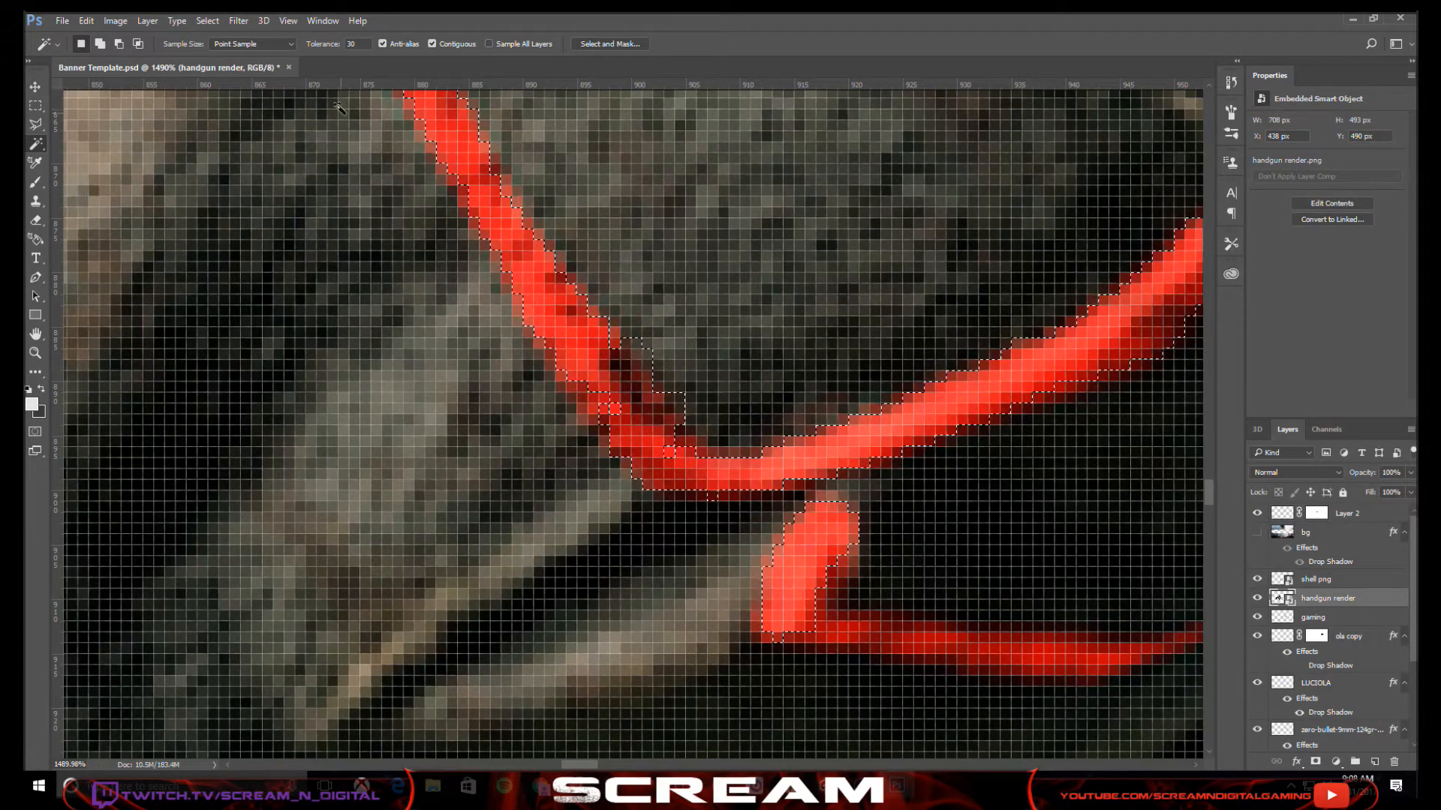
left_click_drag(359, 45, 312, 45)
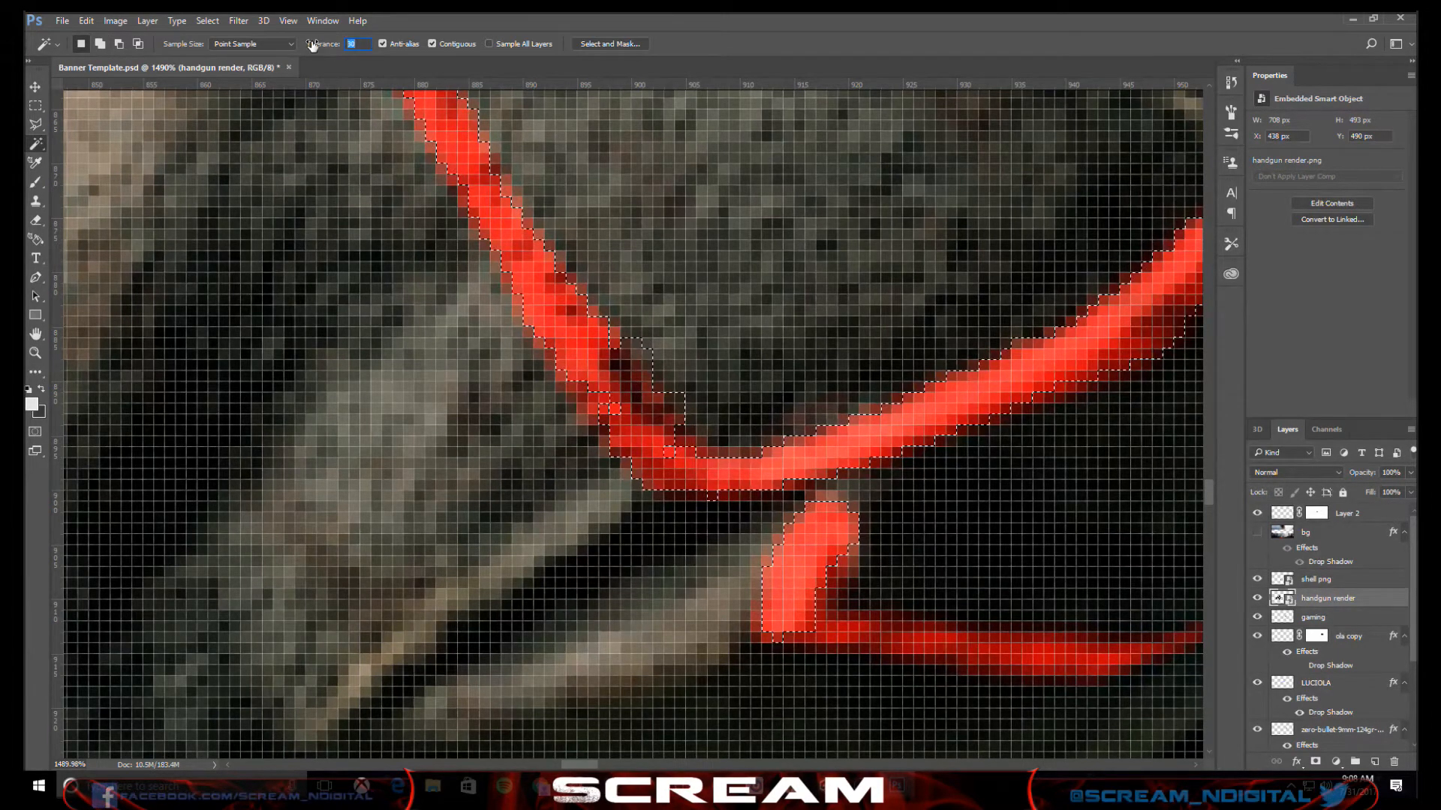
type("15")
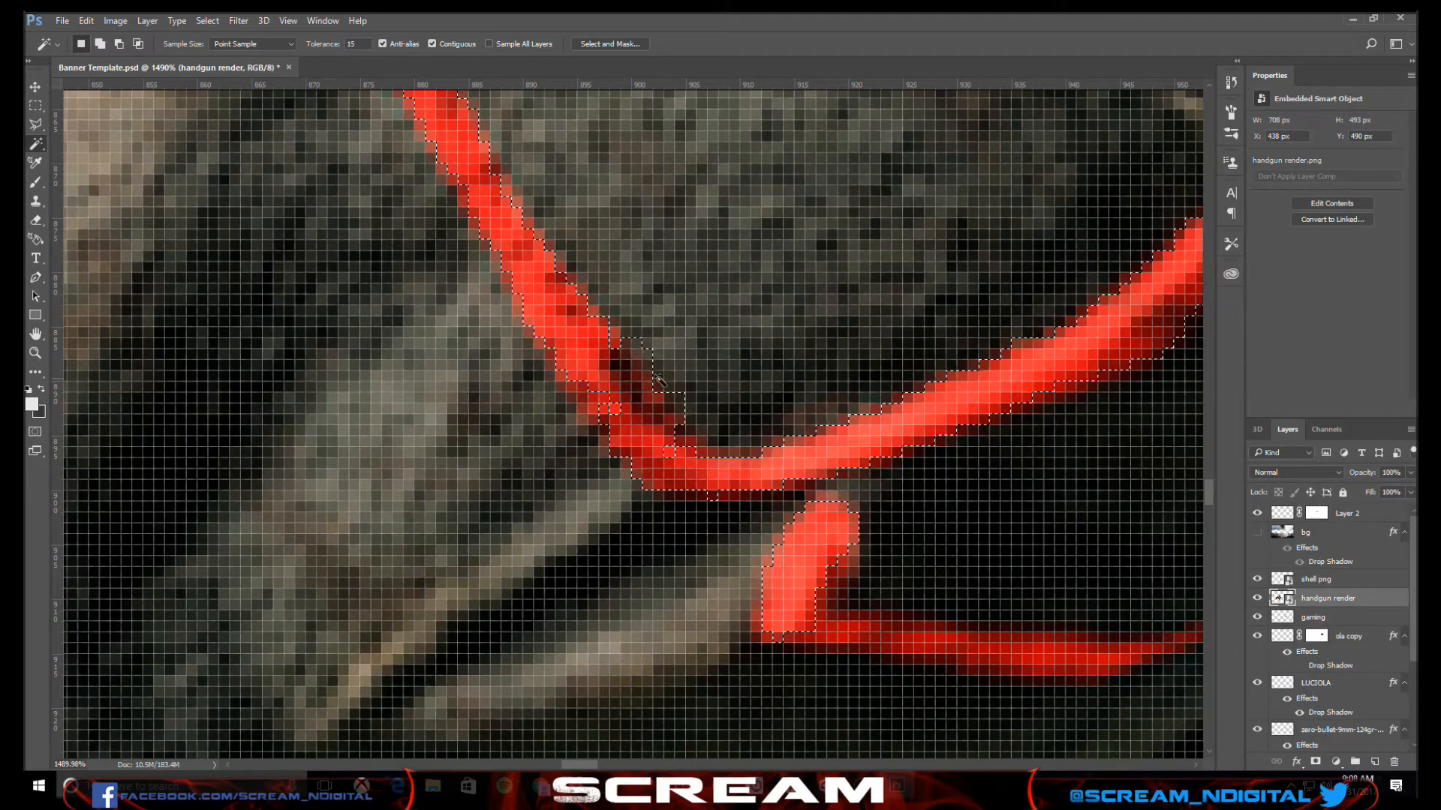
key("alt")
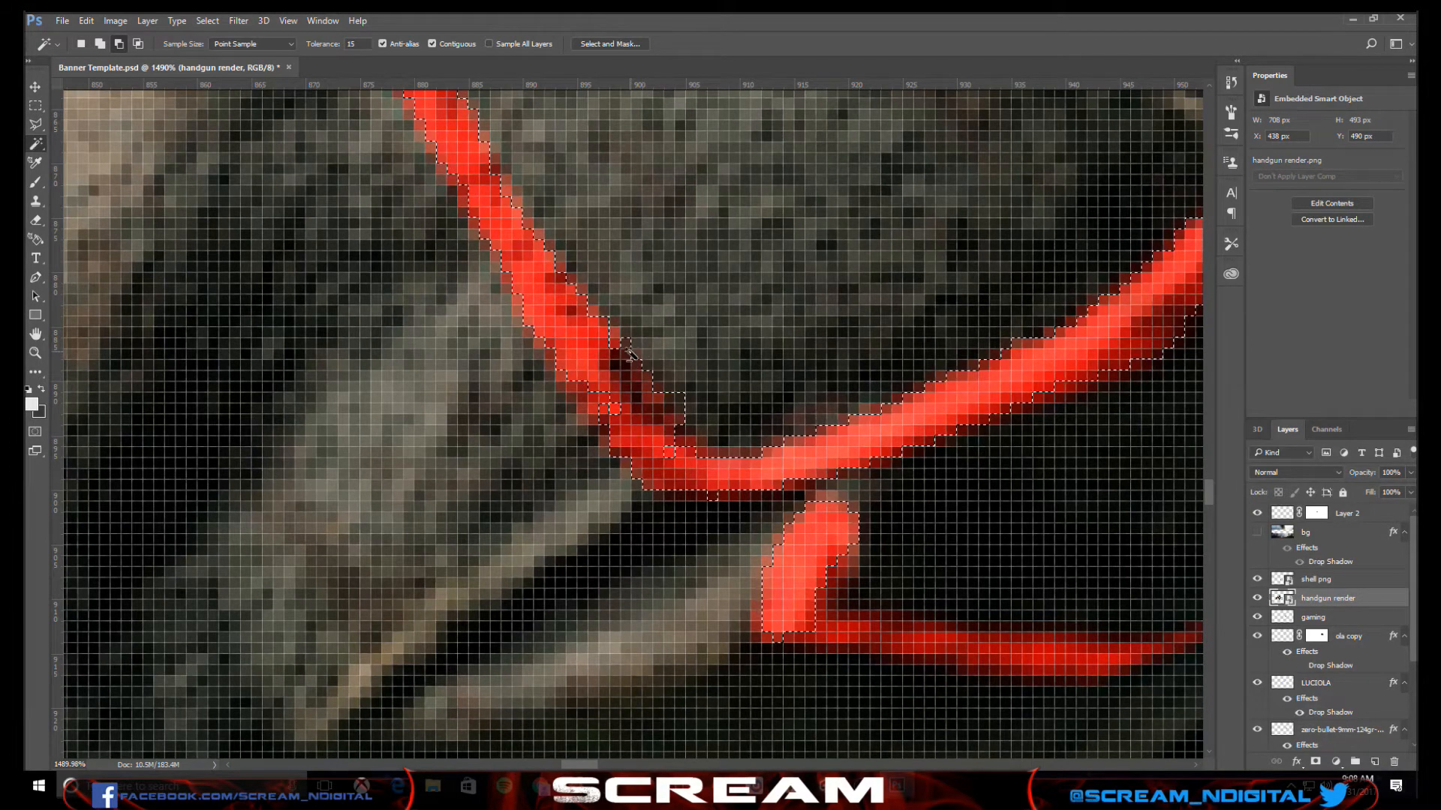
left_click(682, 425, "alt")
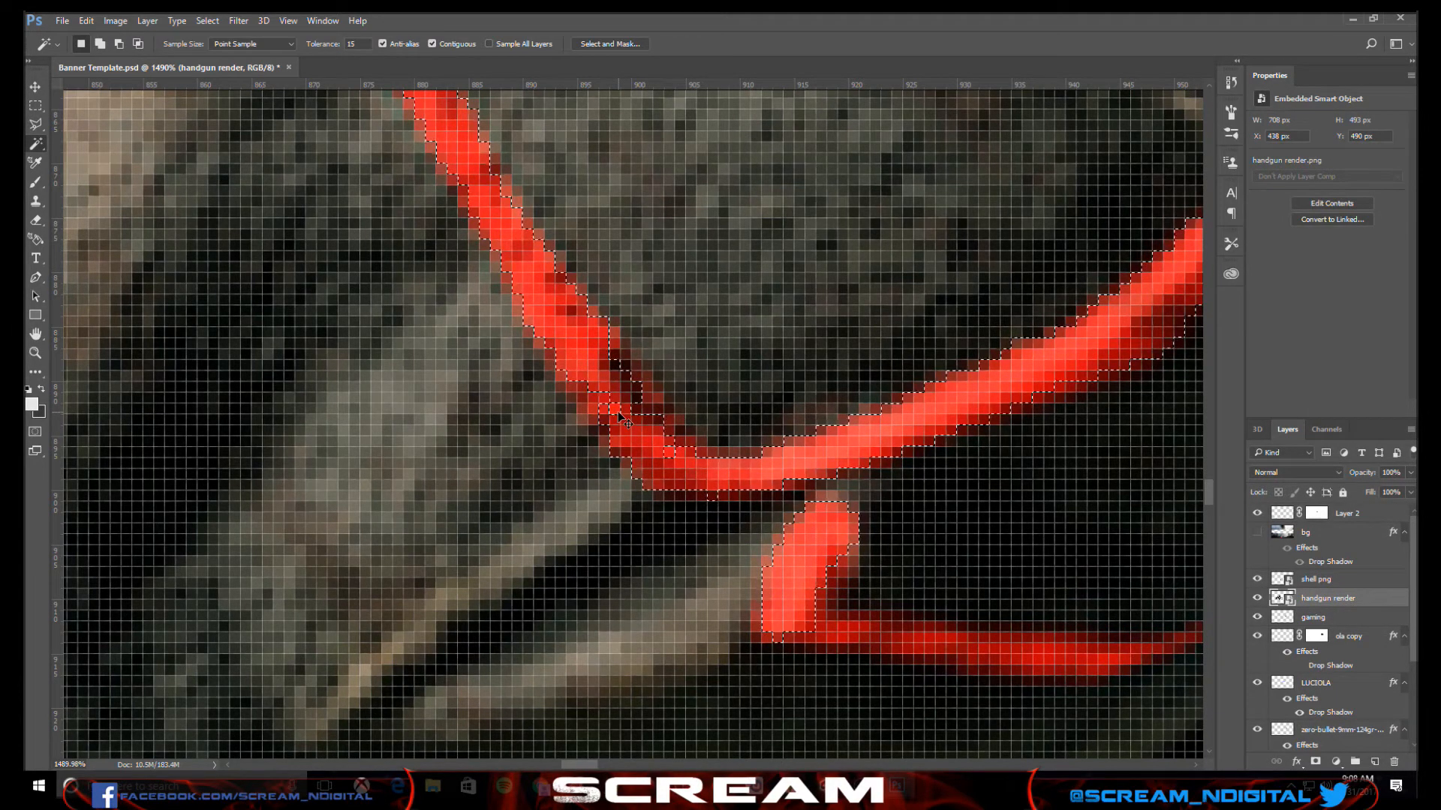
key("shift")
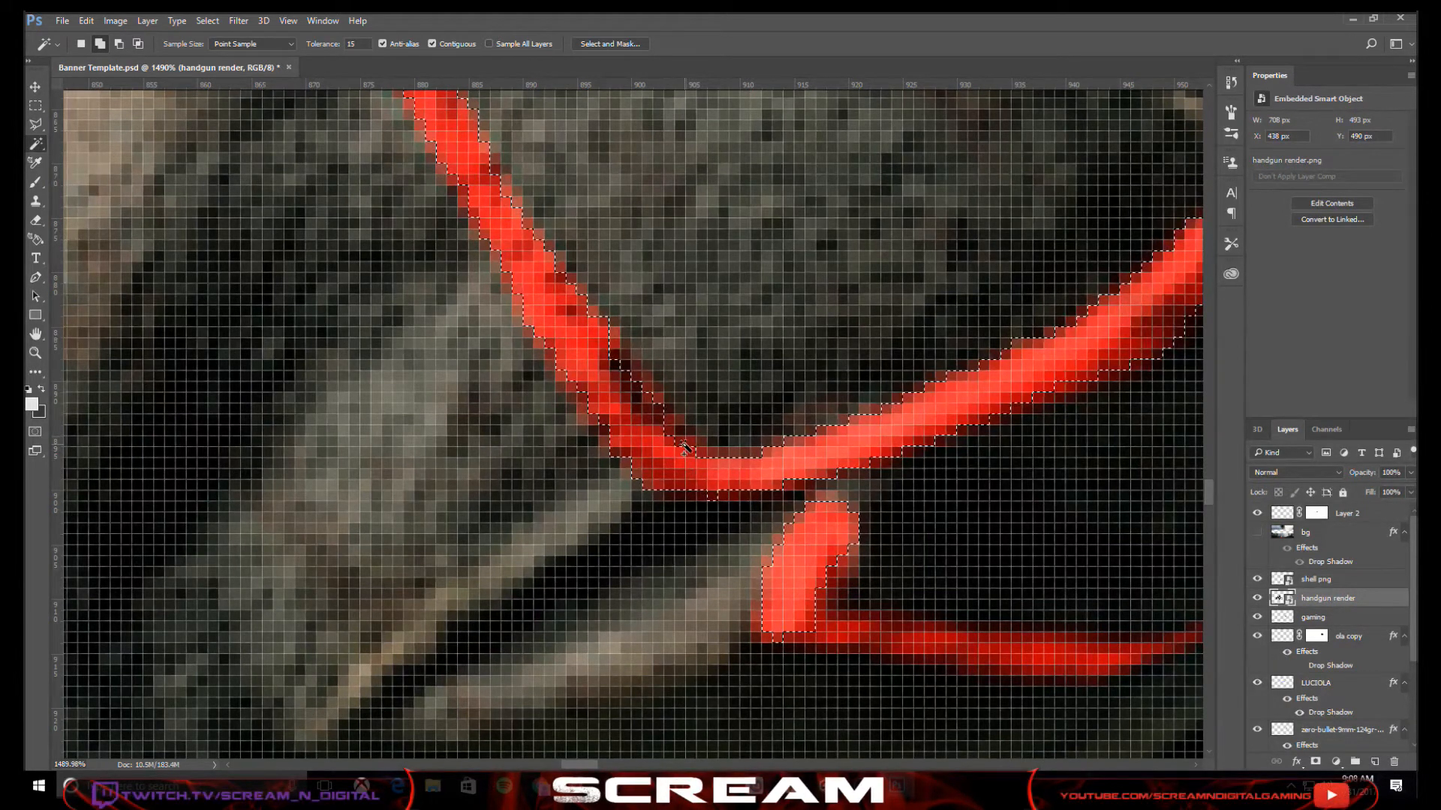
left_click(730, 493, "shift")
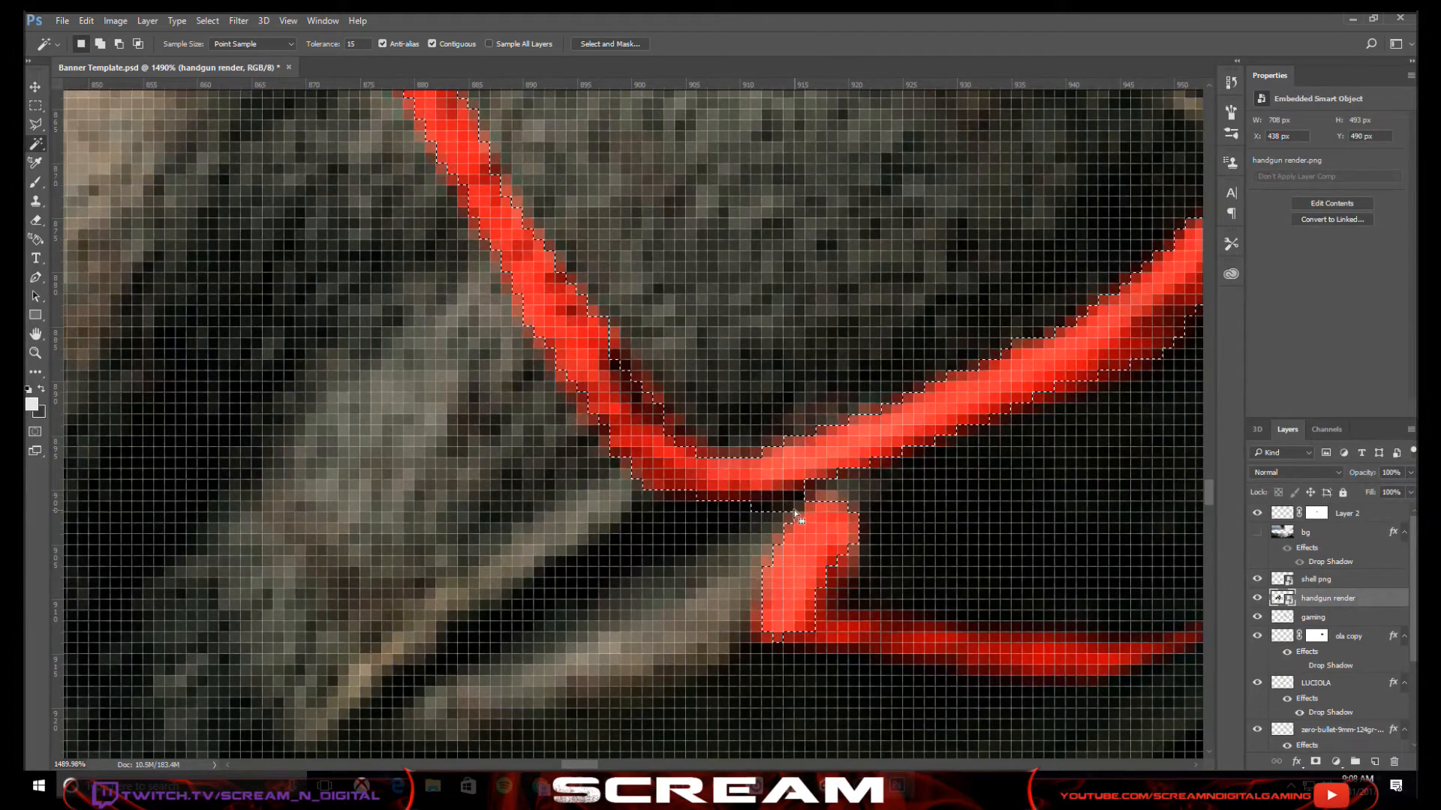
left_click(768, 510, "alt")
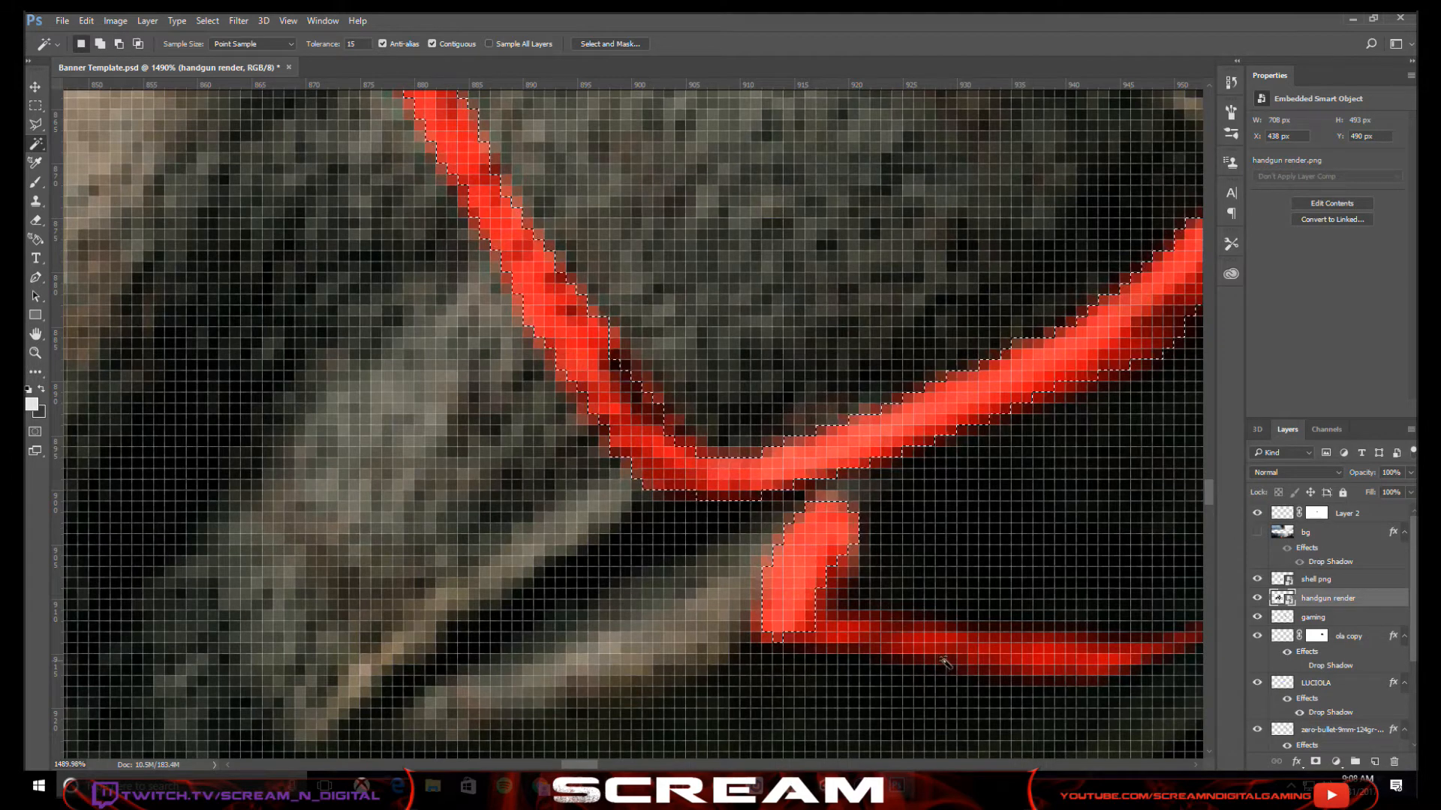
- Add the thin red trim line beneath the cuff to the selection, along its whole length towards the blue background
scroll(953, 668, "down", 3)
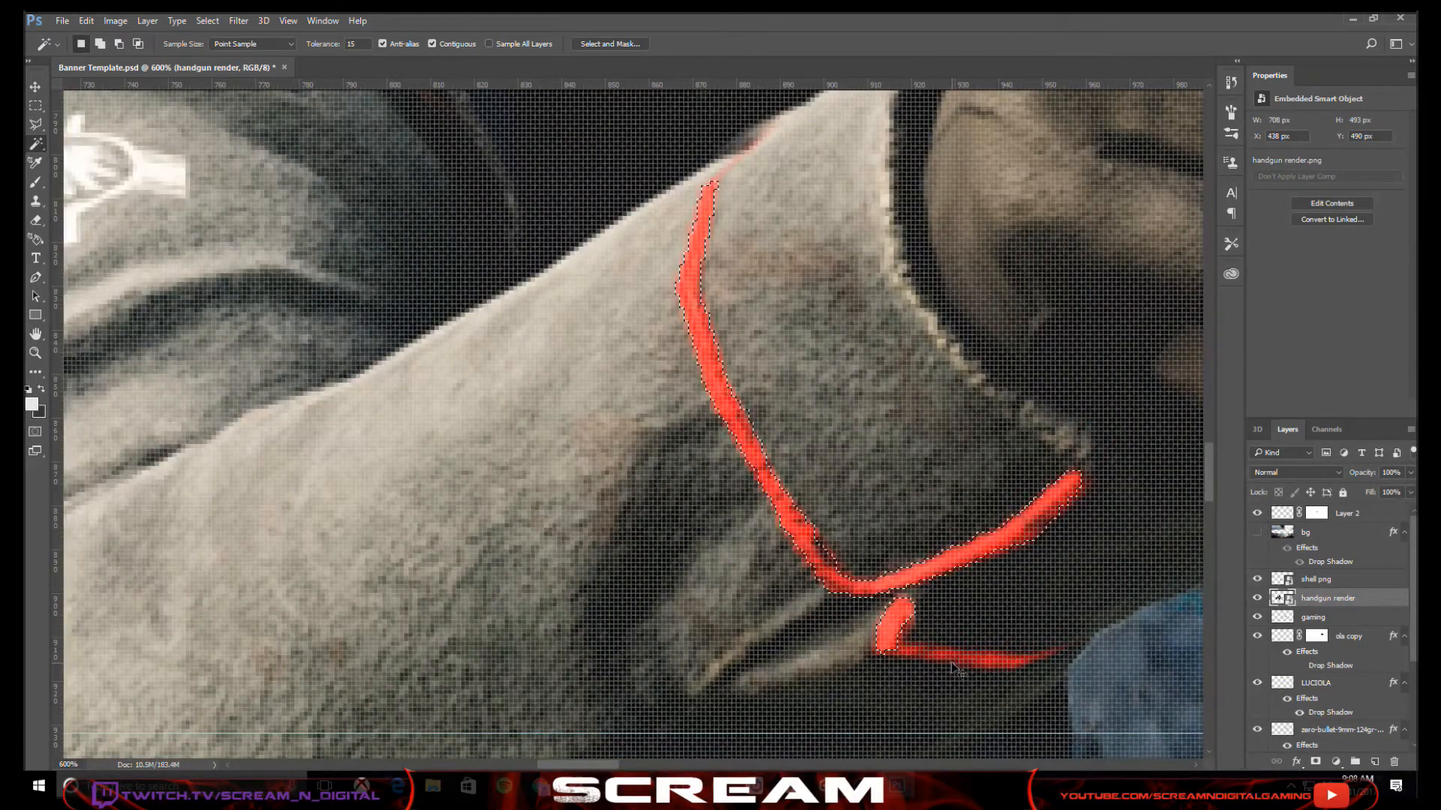
scroll(945, 664, "right", 5)
scroll(932, 656, "up", 2)
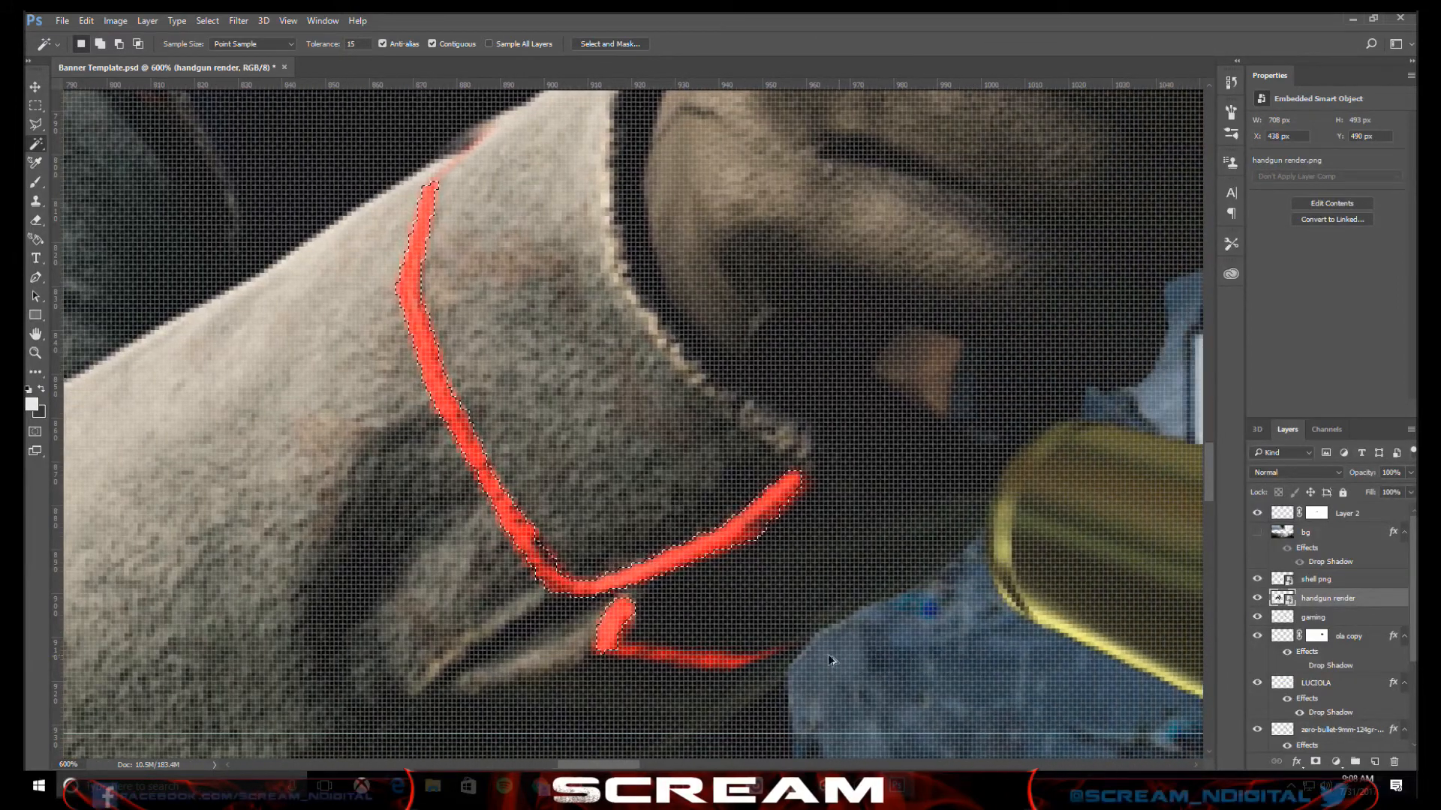
scroll(827, 655, "down", 2)
scroll(751, 670, "up", 4)
scroll(751, 670, "up", 4)
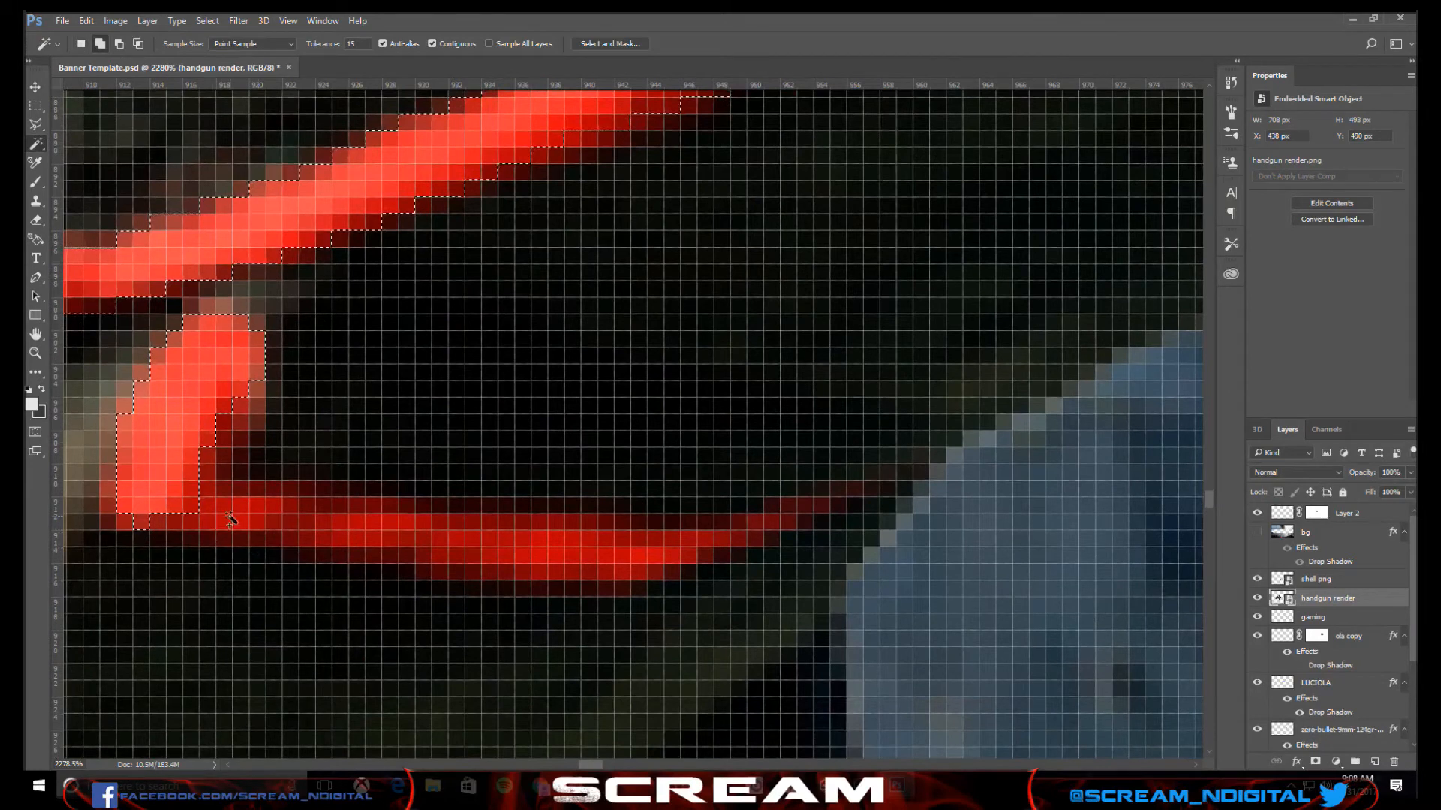
left_click(219, 519, "shift")
left_click(286, 525, "shift")
left_click(434, 546, "shift")
left_click(668, 559, "shift")
left_click(820, 513, "shift")
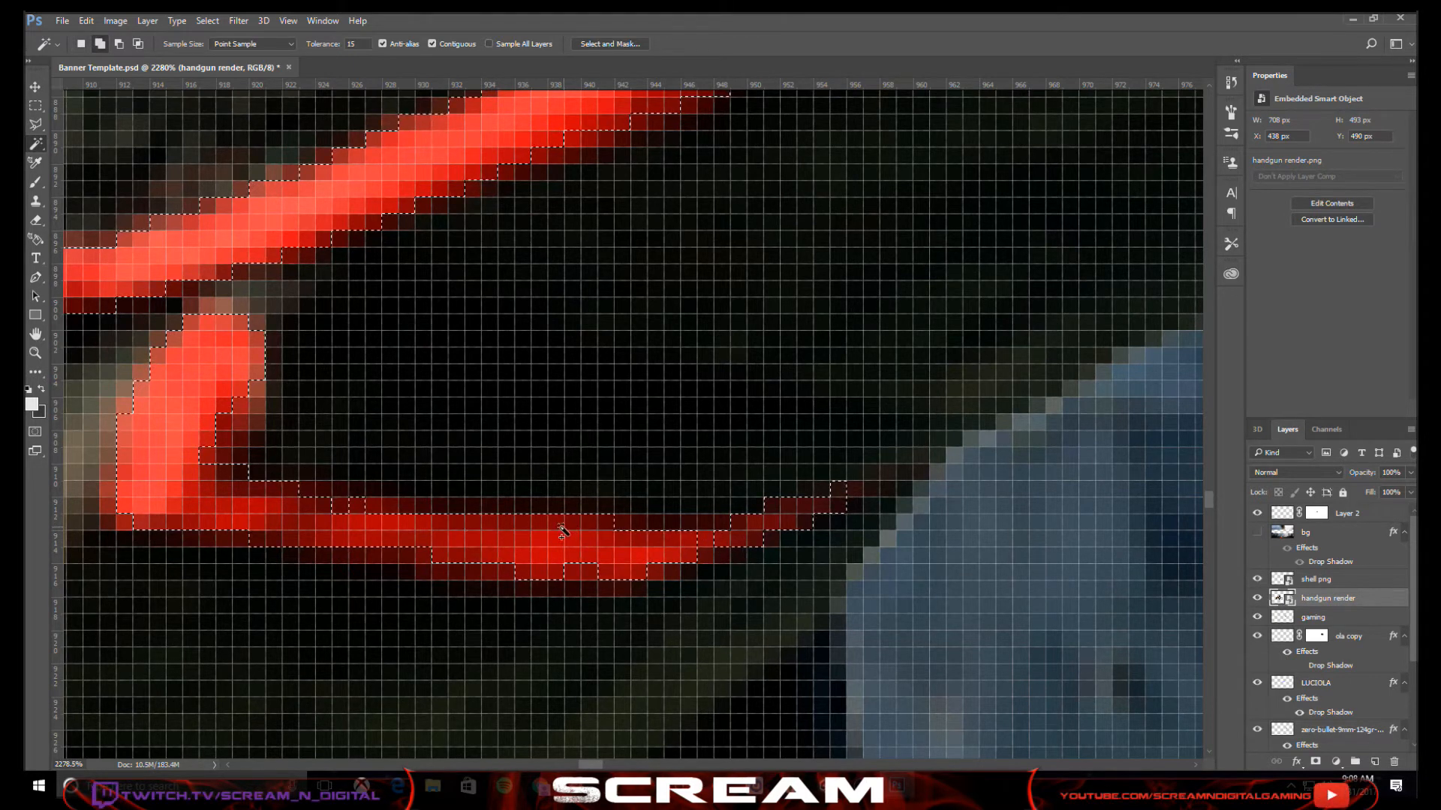
- Refine the selection along the middle of the thin red trim, adding missed edge pixels and subtracting dark spill
left_click(624, 529, "shift")
left_click(637, 512, "alt")
key("shift")
left_click(450, 580, "shift")
left_click(469, 588, "alt")
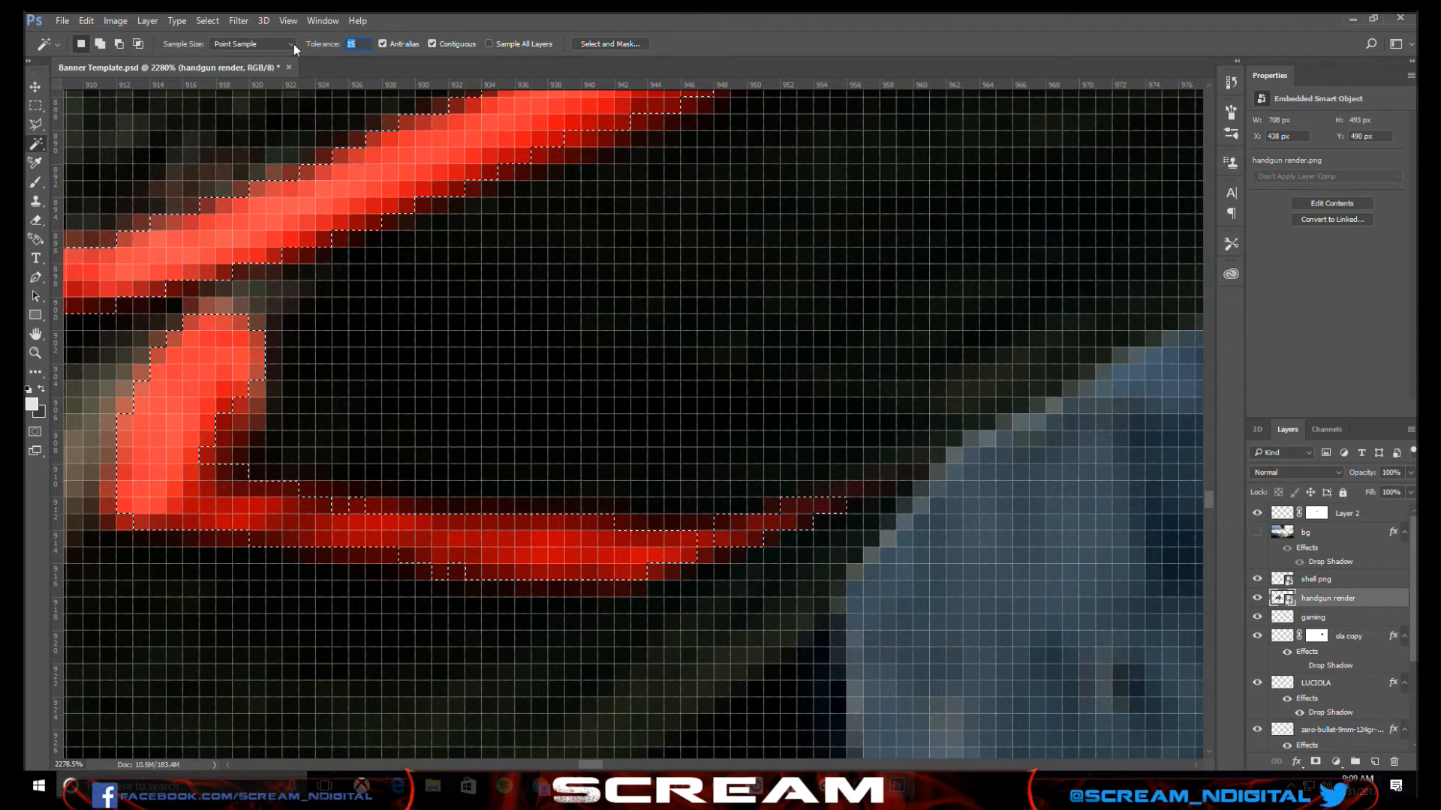
- Set the Magic Wand tolerance to 5 and add the missed red pixels along the thin trim's lower edge, subtracting dark spill
type("5")
left_click(717, 557, "shift")
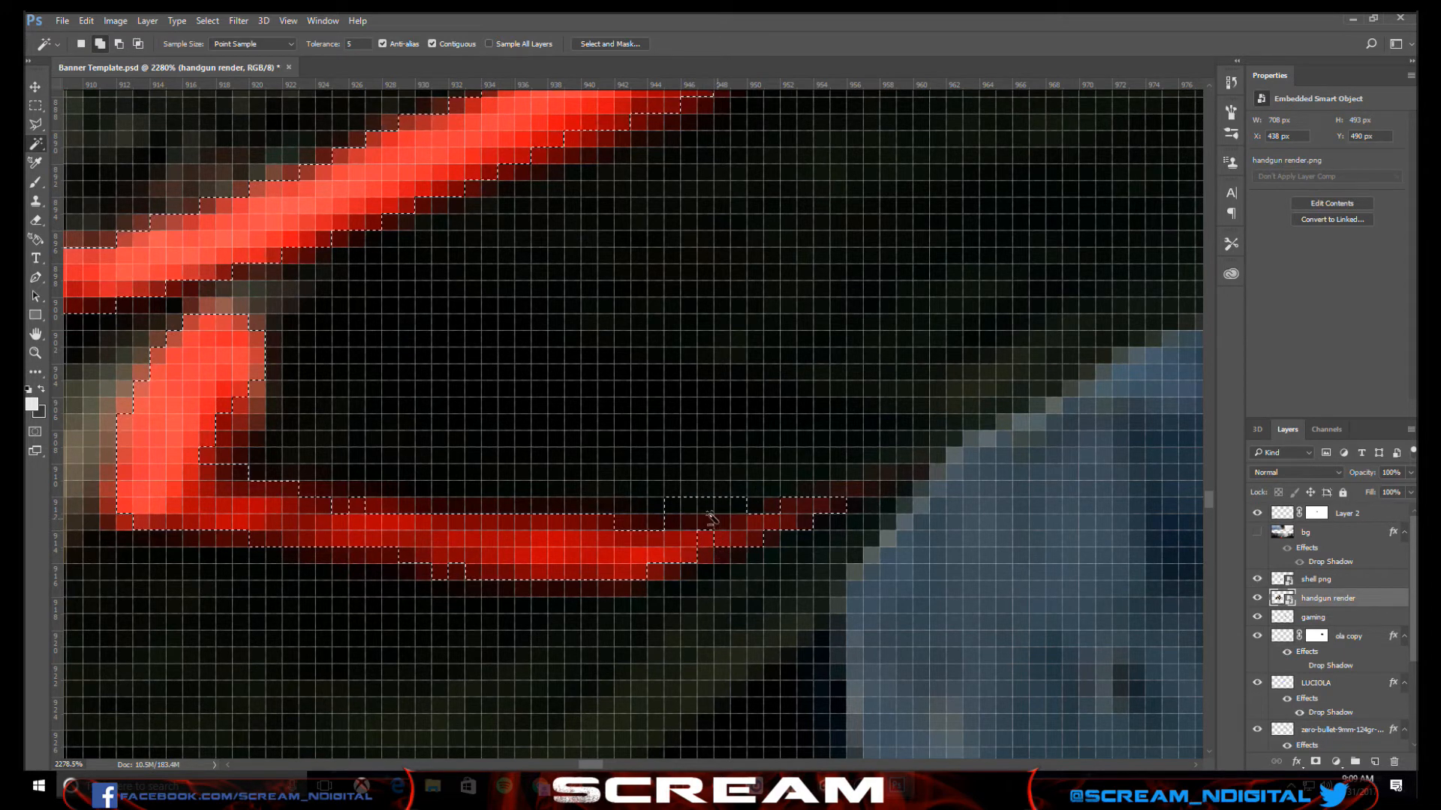
left_click(688, 517, "alt")
left_click(717, 510, "alt")
left_click(708, 553, "shift")
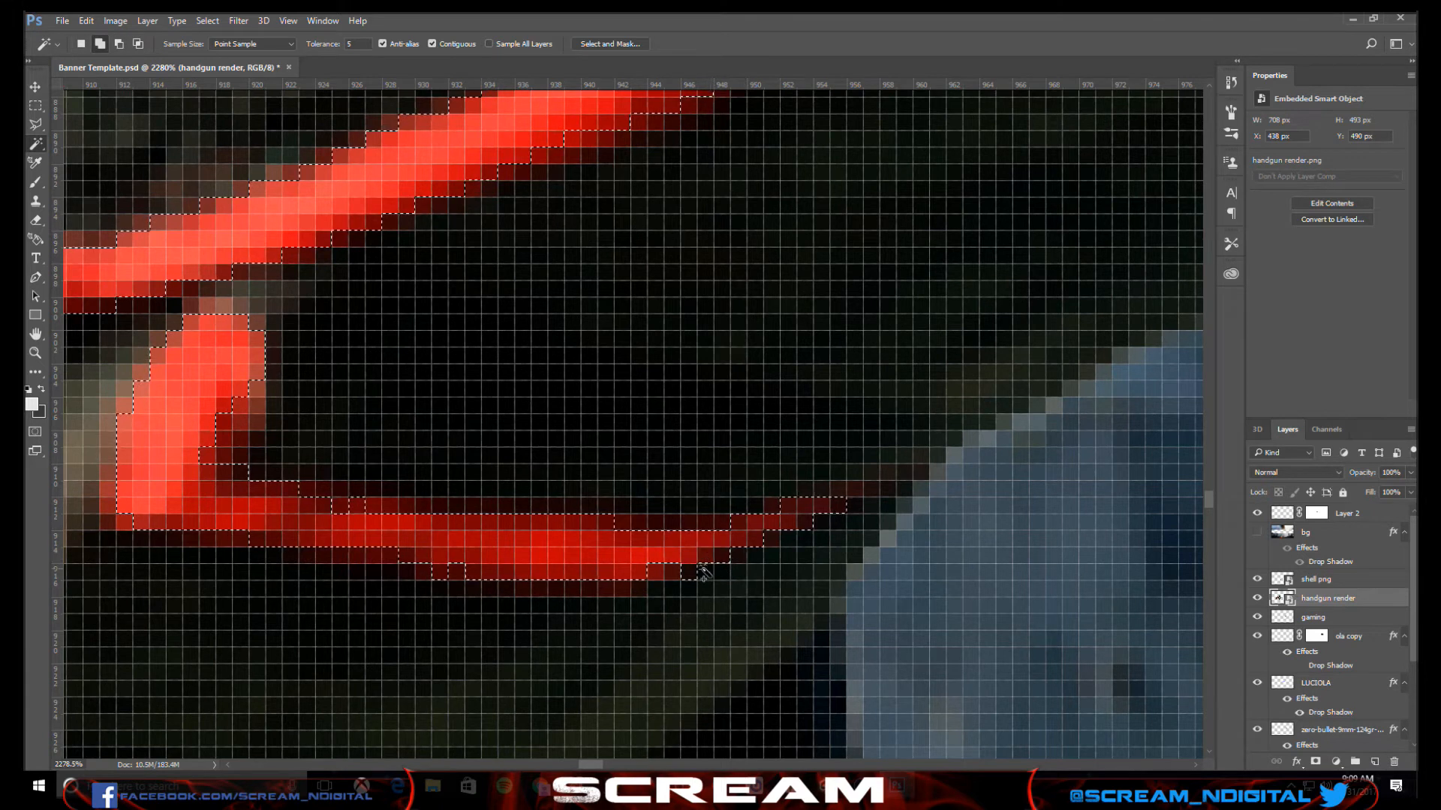
left_click(664, 578, "shift")
left_click(664, 577)
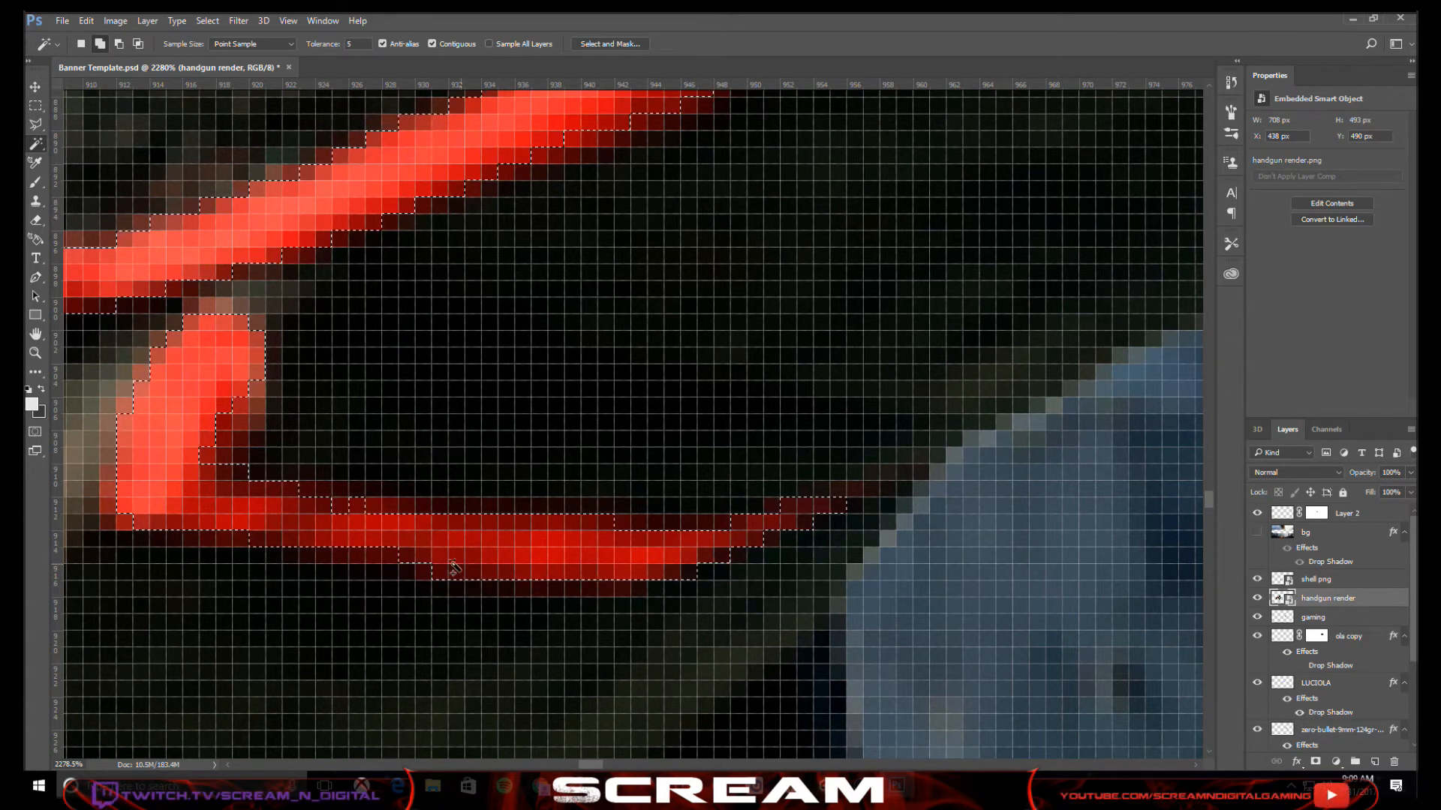
- Refine the selection along the thin trim's lower and upper edges, adding missed dark red pixels and subtracting dark spill
left_click(423, 573, "shift")
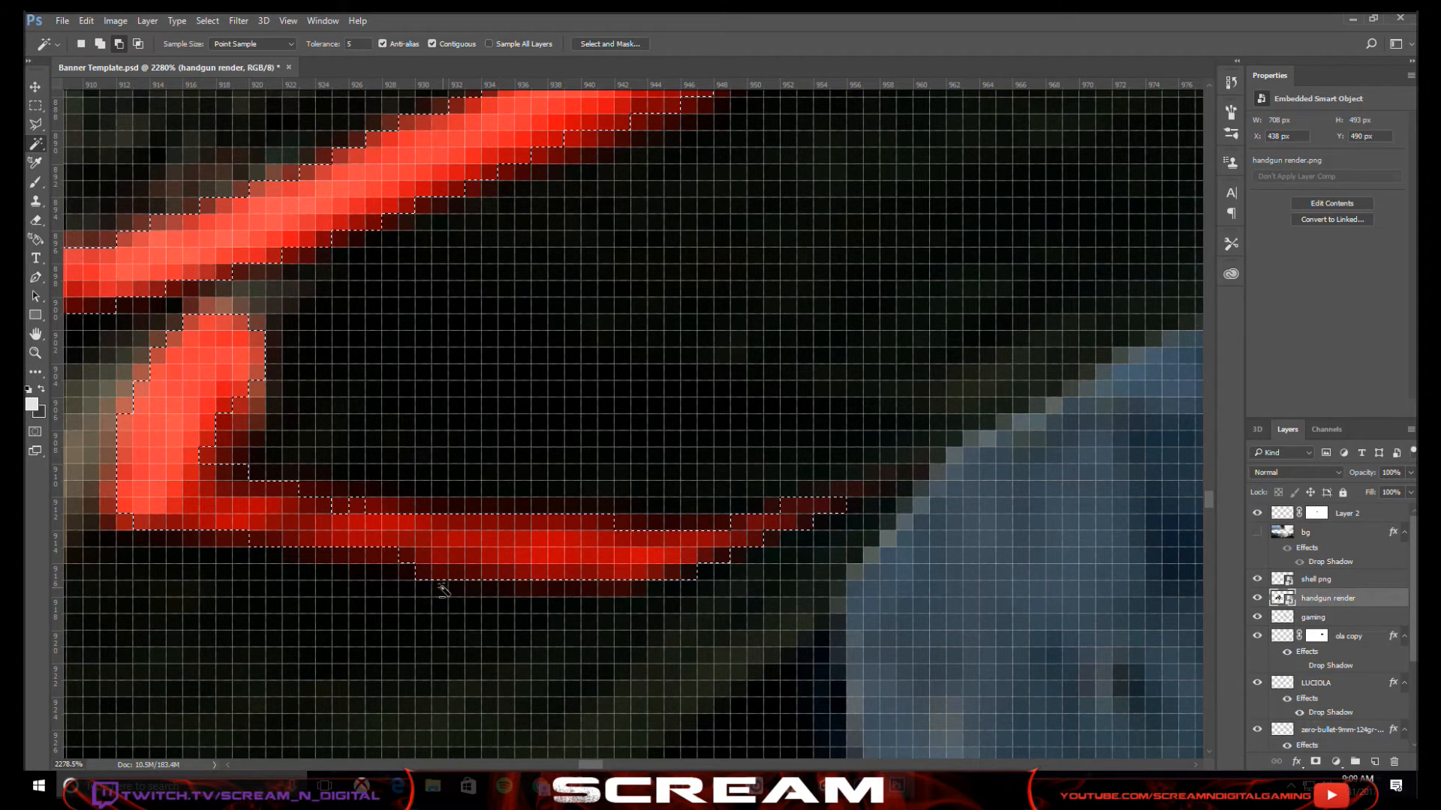
left_click(408, 573, "alt")
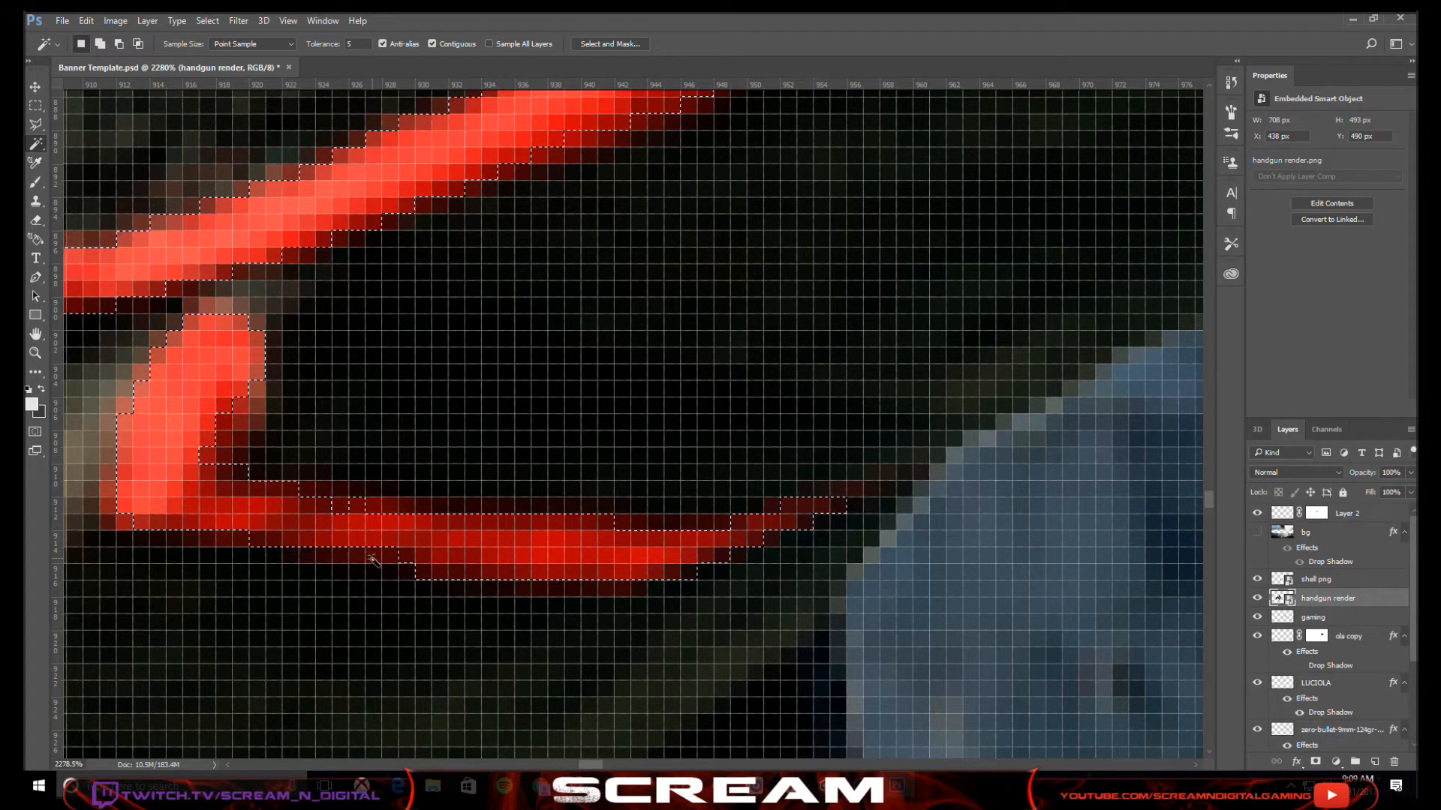
left_click(405, 571, "shift")
left_click(337, 514, "shift")
left_click(405, 512, "shift")
left_click(356, 489, "alt")
left_click(308, 489, "shift")
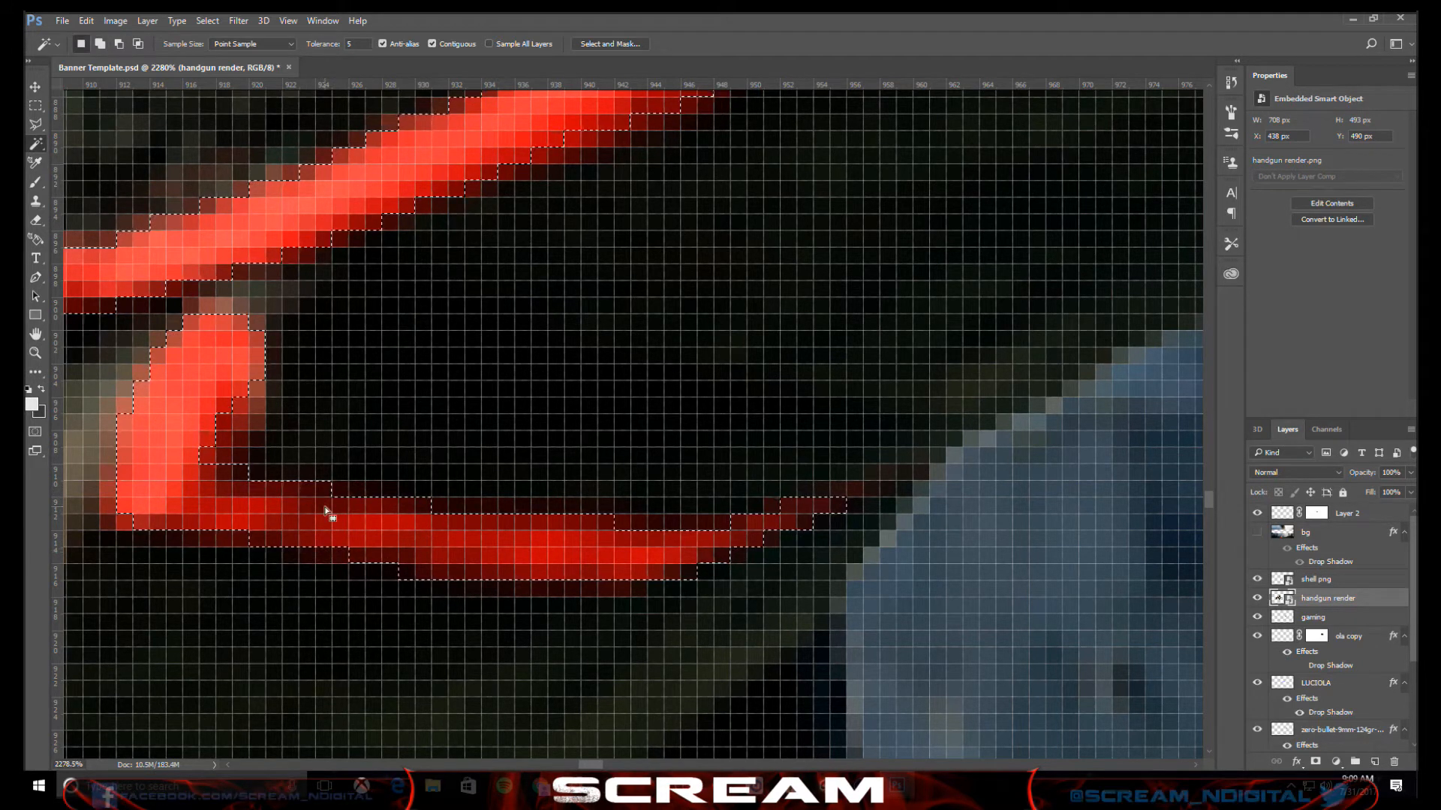
- Add the missed dark red pixels in the inner corner of the short vertical trim to the selection
left_click(219, 451, "shift")
left_click(220, 452, "shift")
left_click(238, 456, "shift")
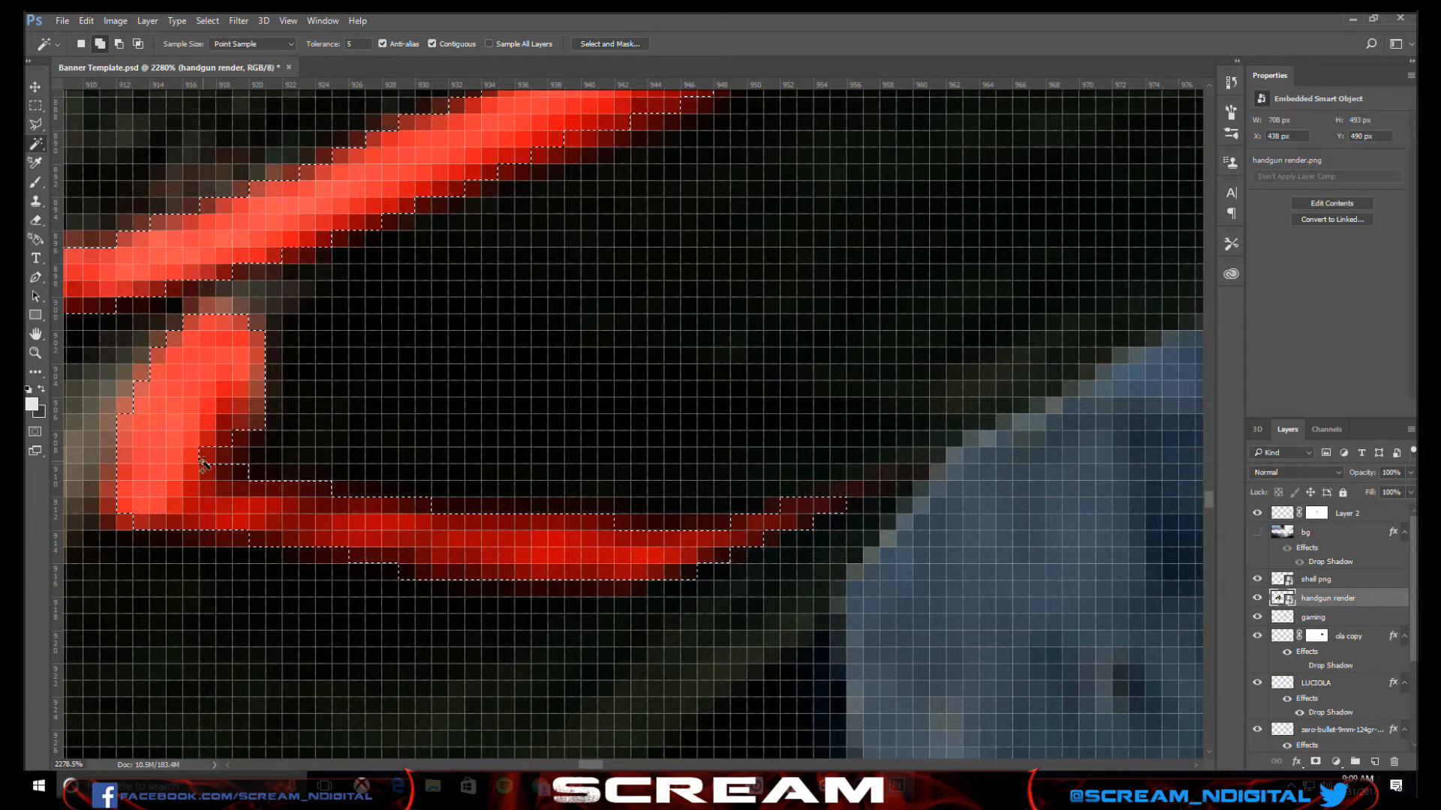
left_click(205, 457, "shift")
- Add the small red patch where the sleeve meets the glove to the selection, subtracting stray pixels beneath it
scroll(204, 473, "down", 10)
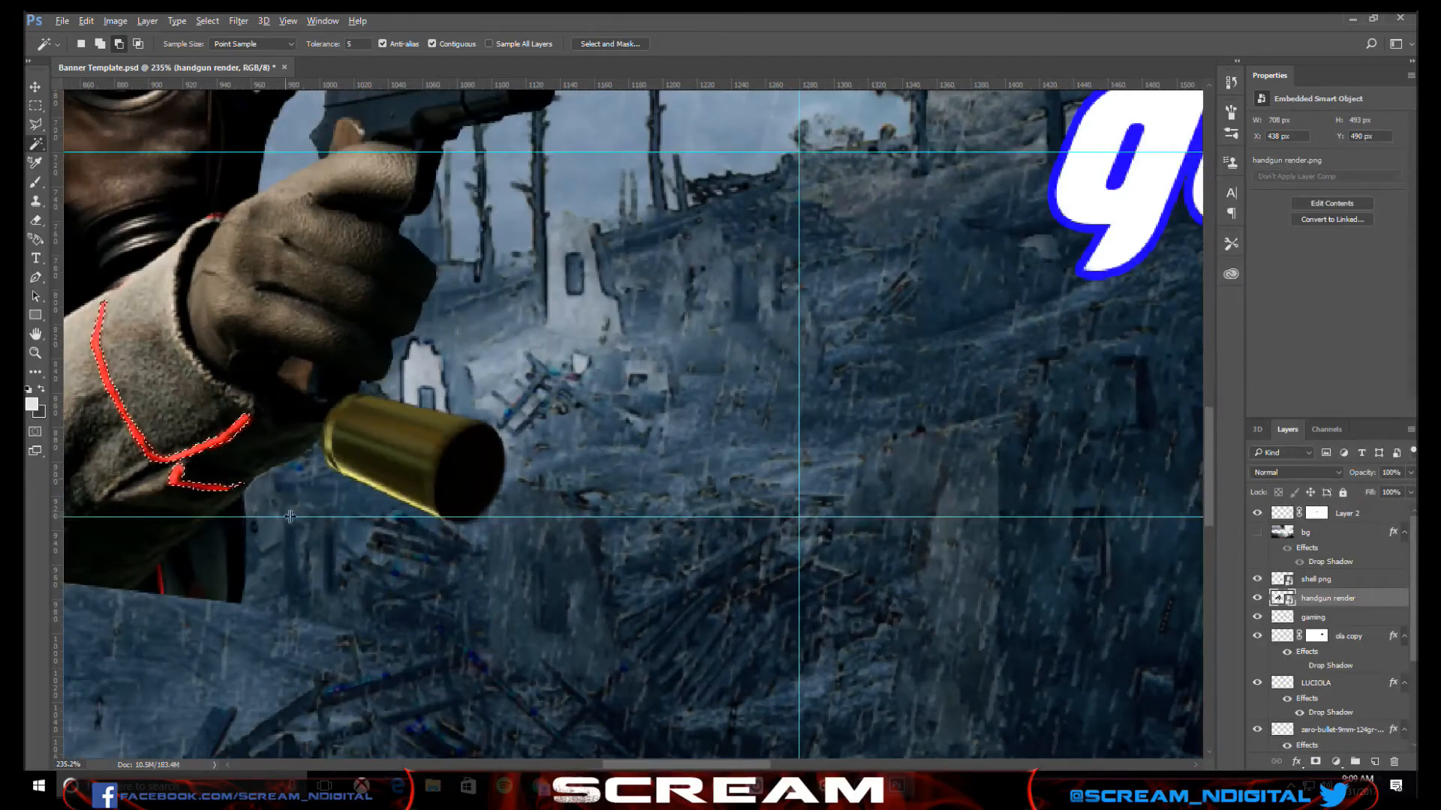
scroll(319, 517, "left", 7)
scroll(319, 518, "left", 3)
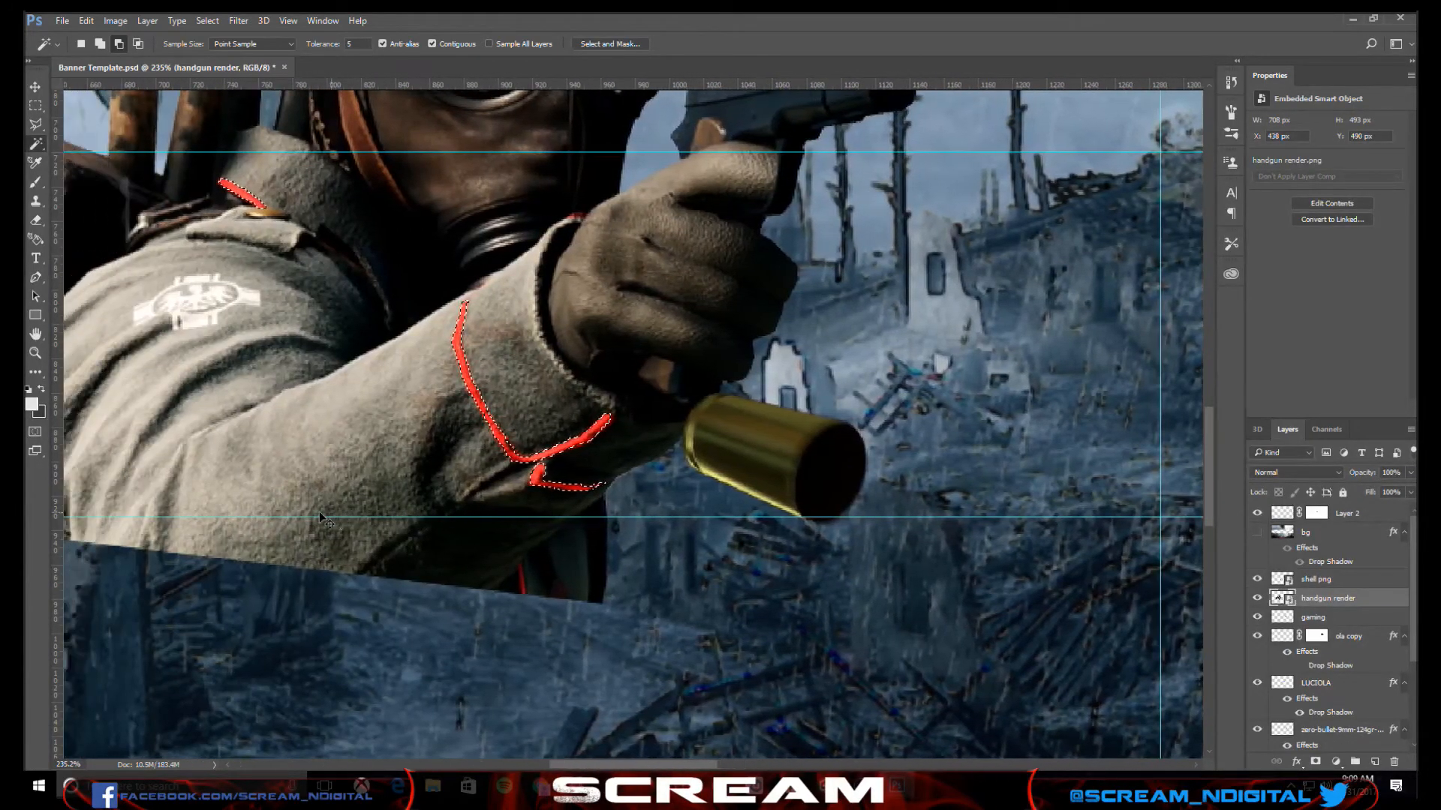
scroll(568, 216, "up", 11)
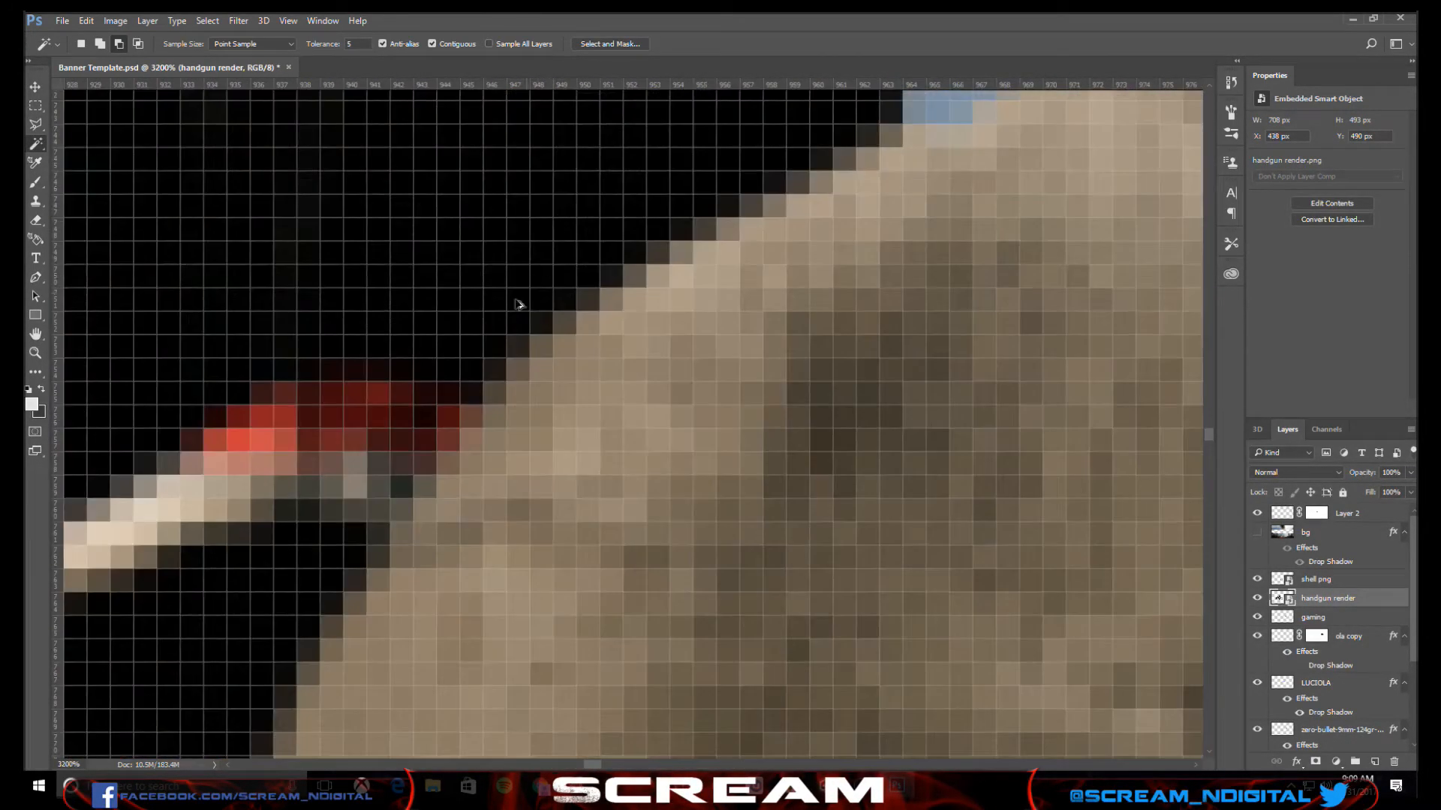
left_click(308, 420, "shift")
left_click(346, 418, "shift")
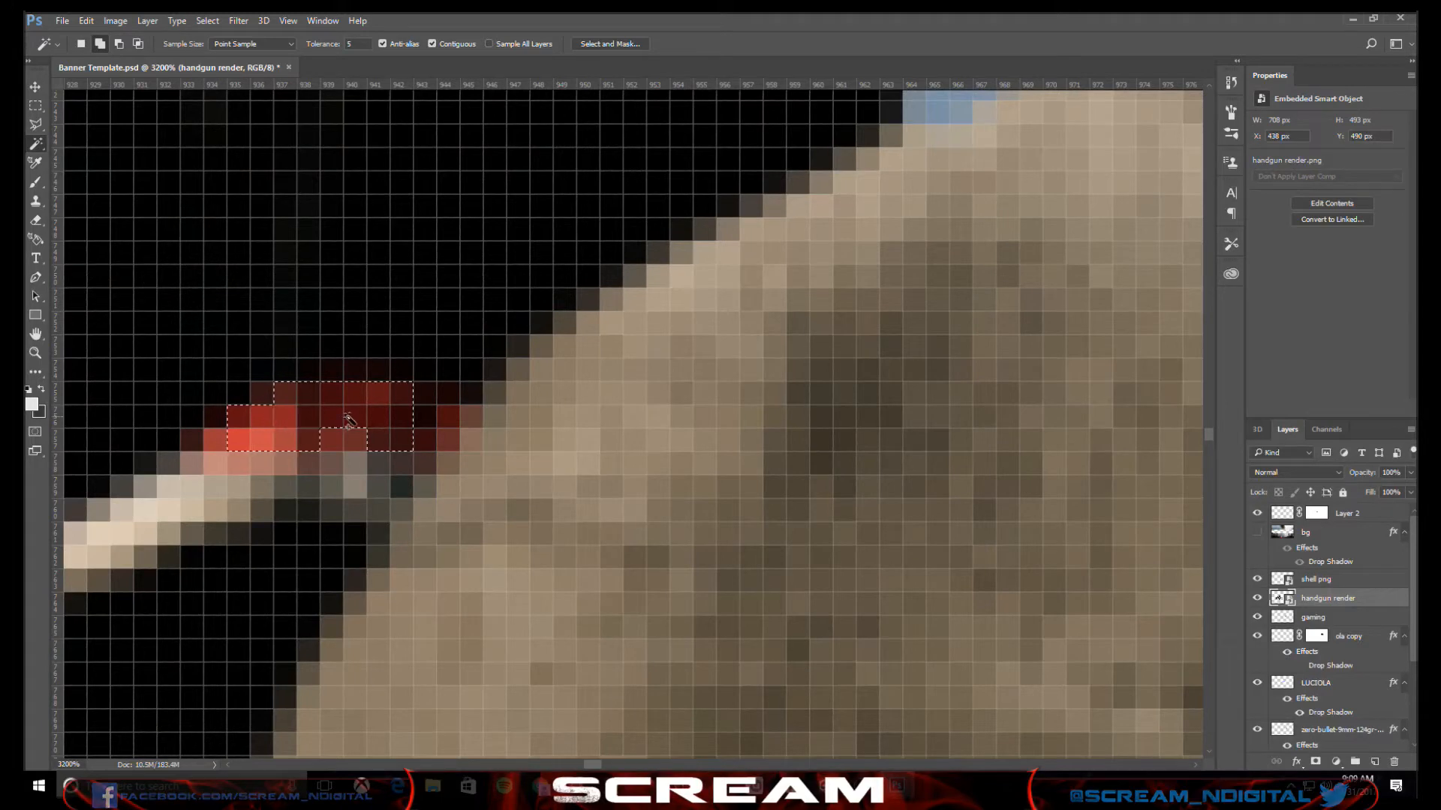
left_click(407, 421, "shift")
left_click(449, 435, "shift")
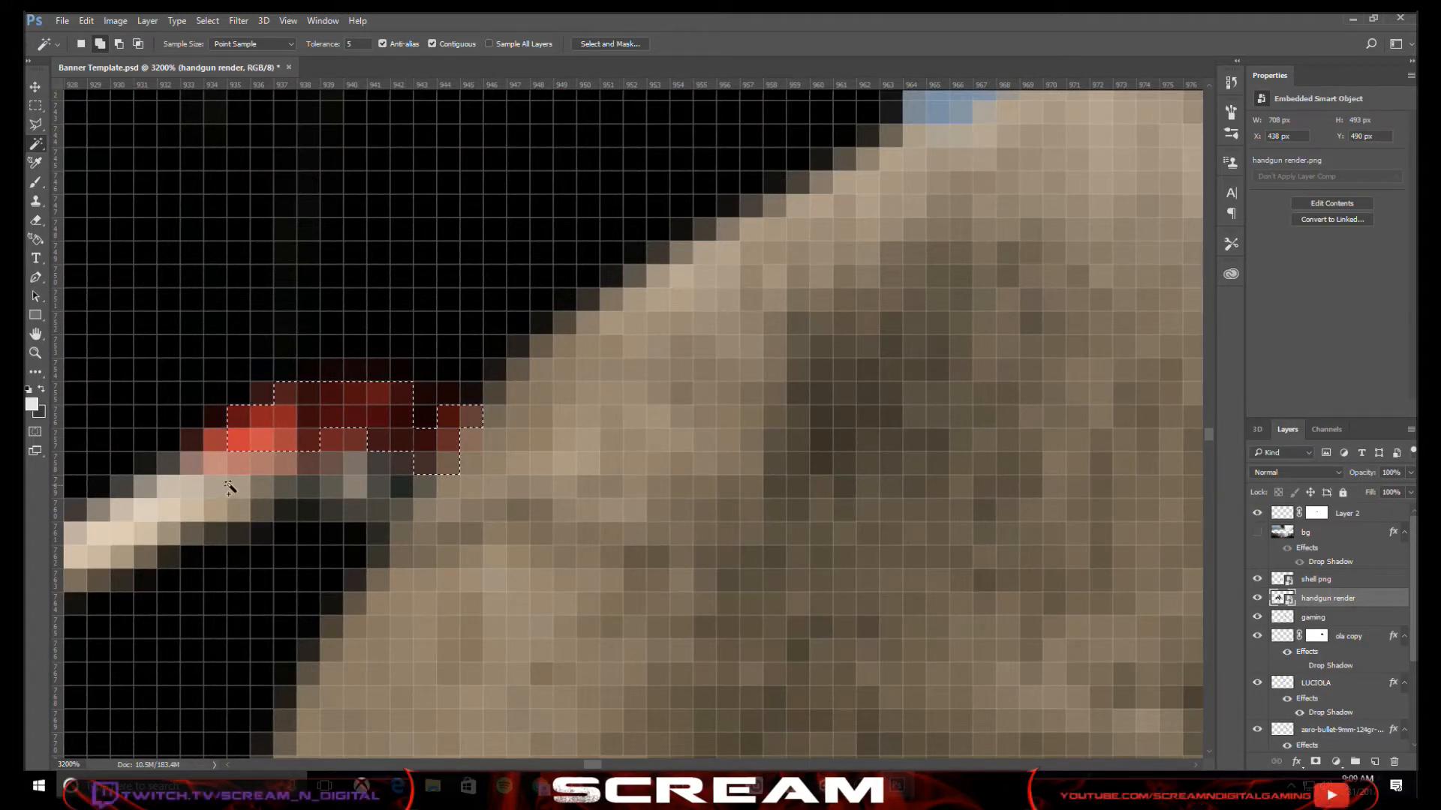
left_click(425, 466, "alt")
left_click(451, 468, "alt")
- Show the bg layer again and copy the selected red trim from the handgun render layer to a new layer
scroll(344, 439, "down", 2)
scroll(344, 439, "down", 10)
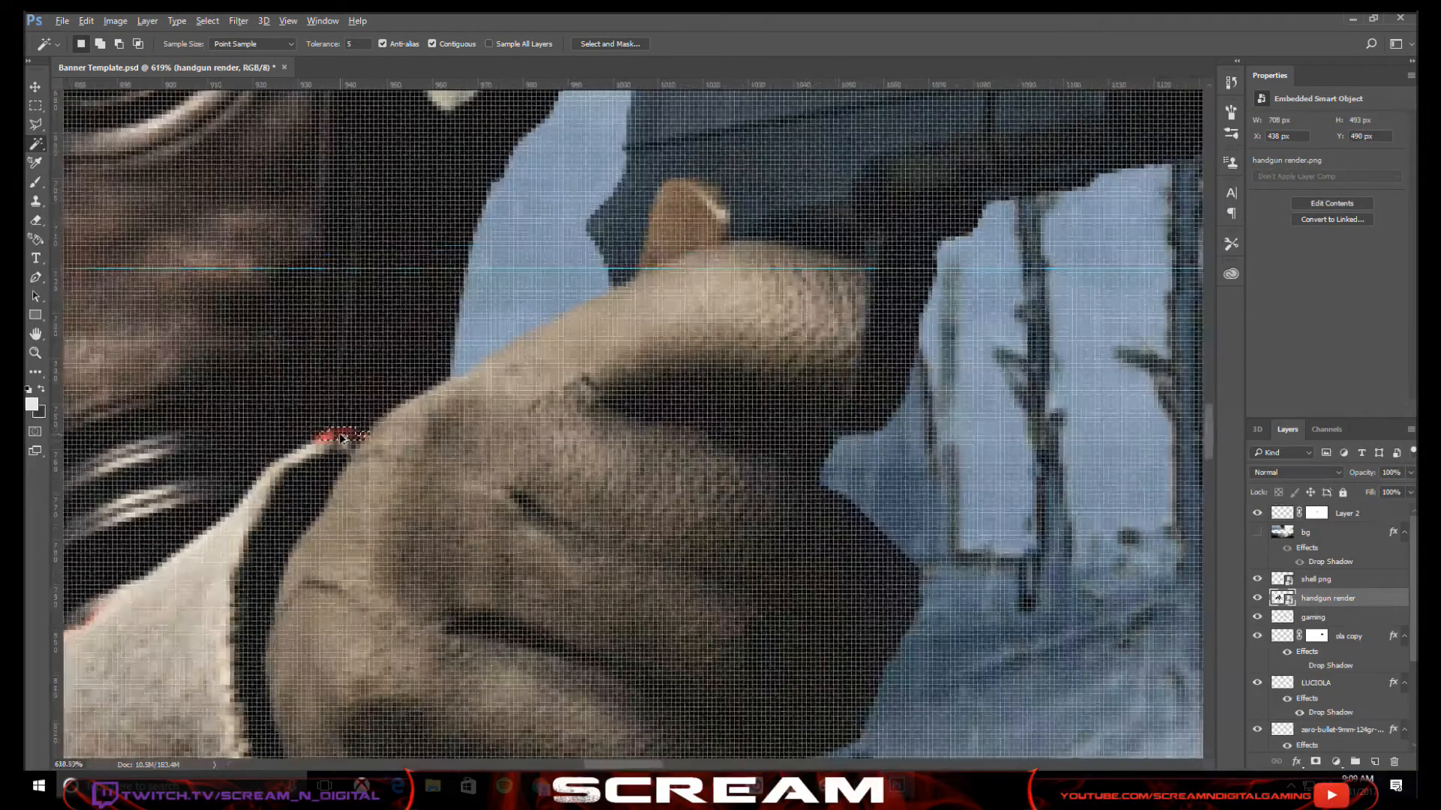
scroll(335, 453, "down", 3)
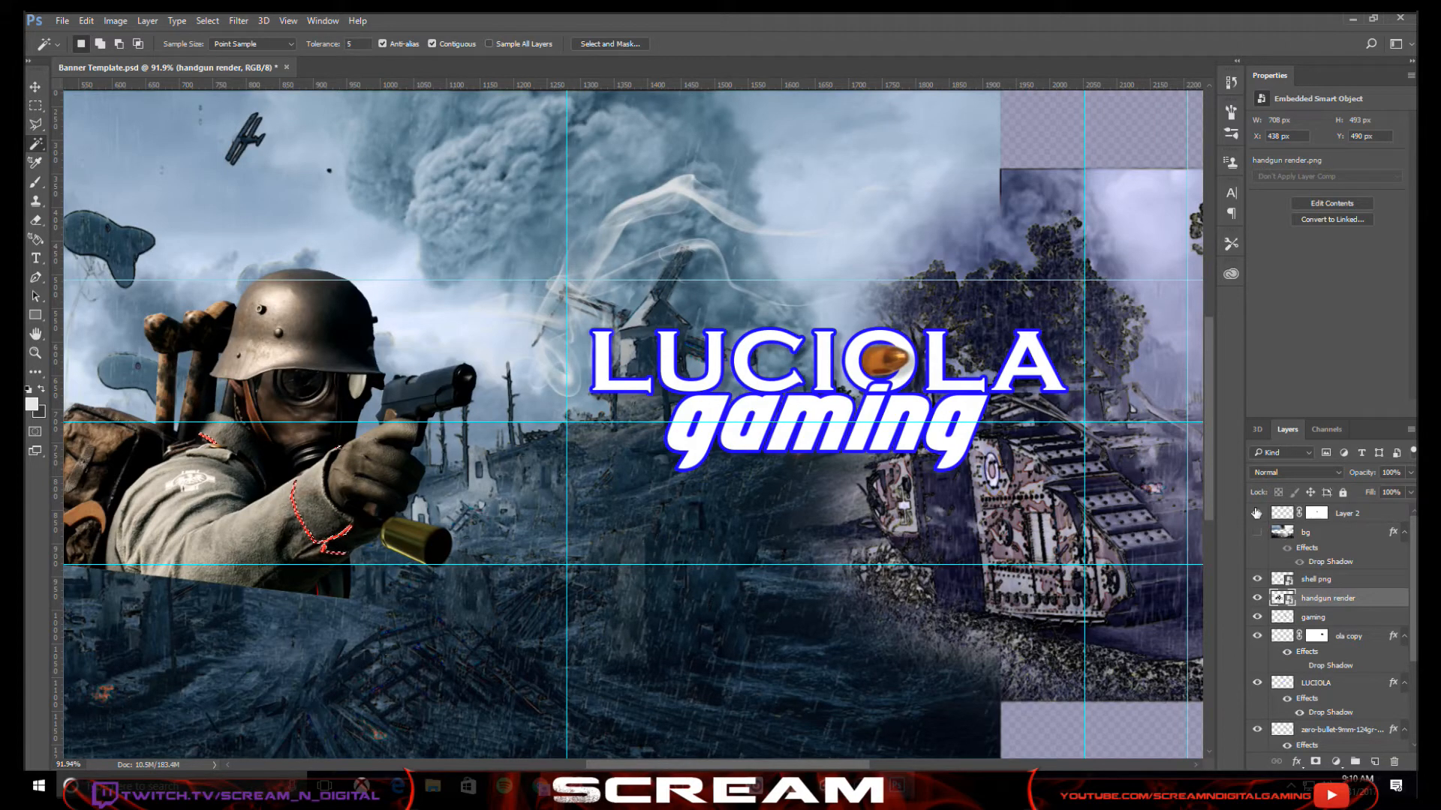
left_click(1258, 514)
left_click(1258, 532)
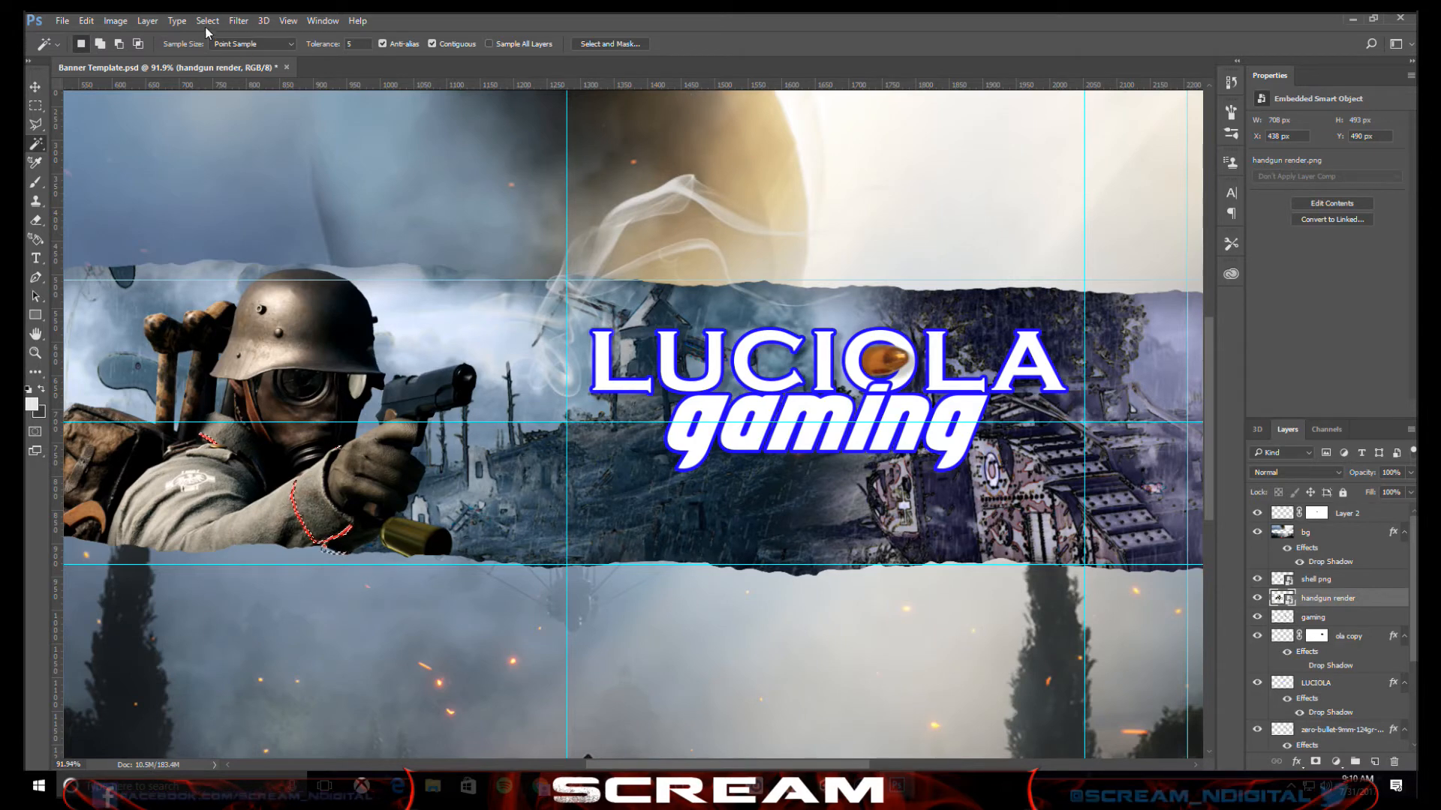
left_click(144, 21)
mouse_move(226, 37)
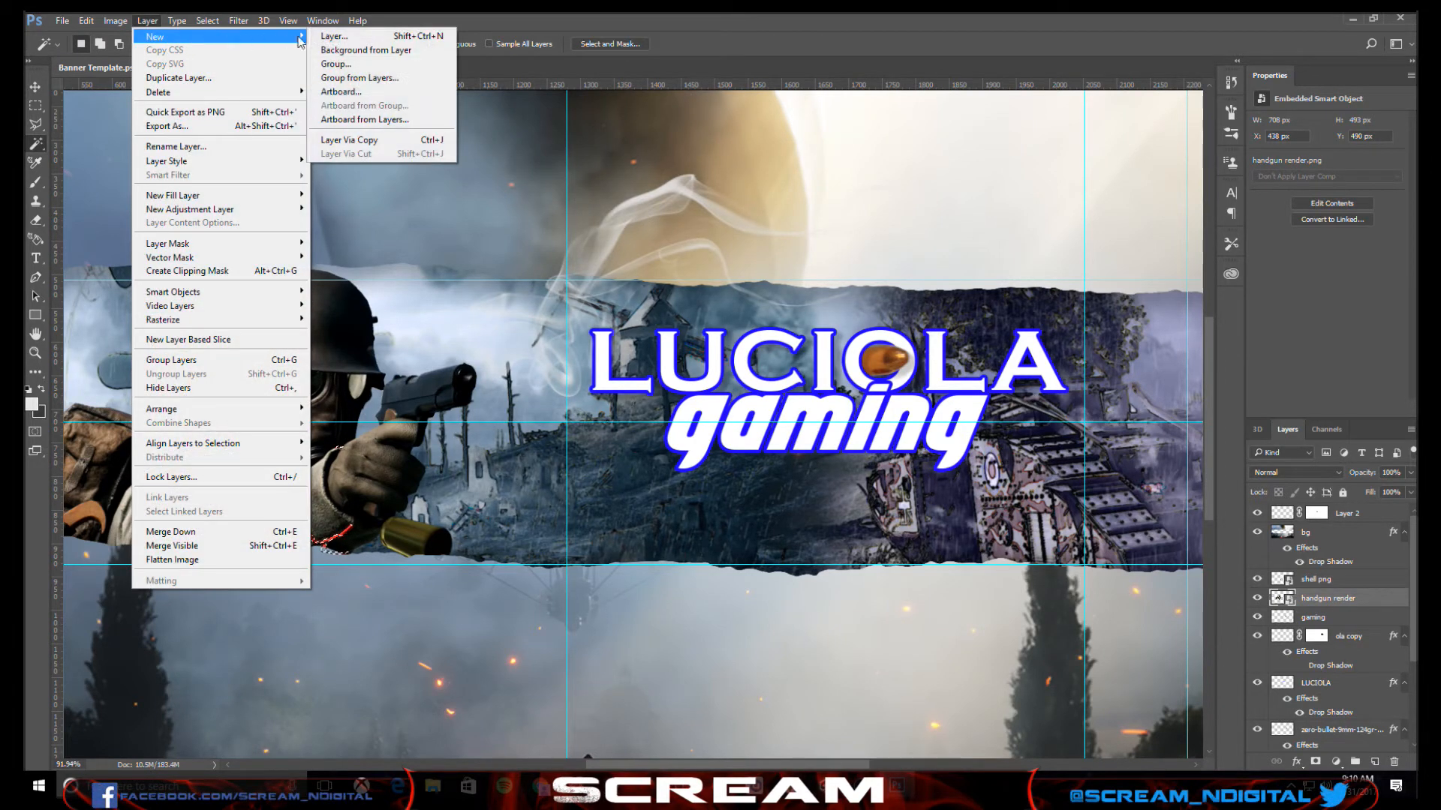
left_click(368, 141)
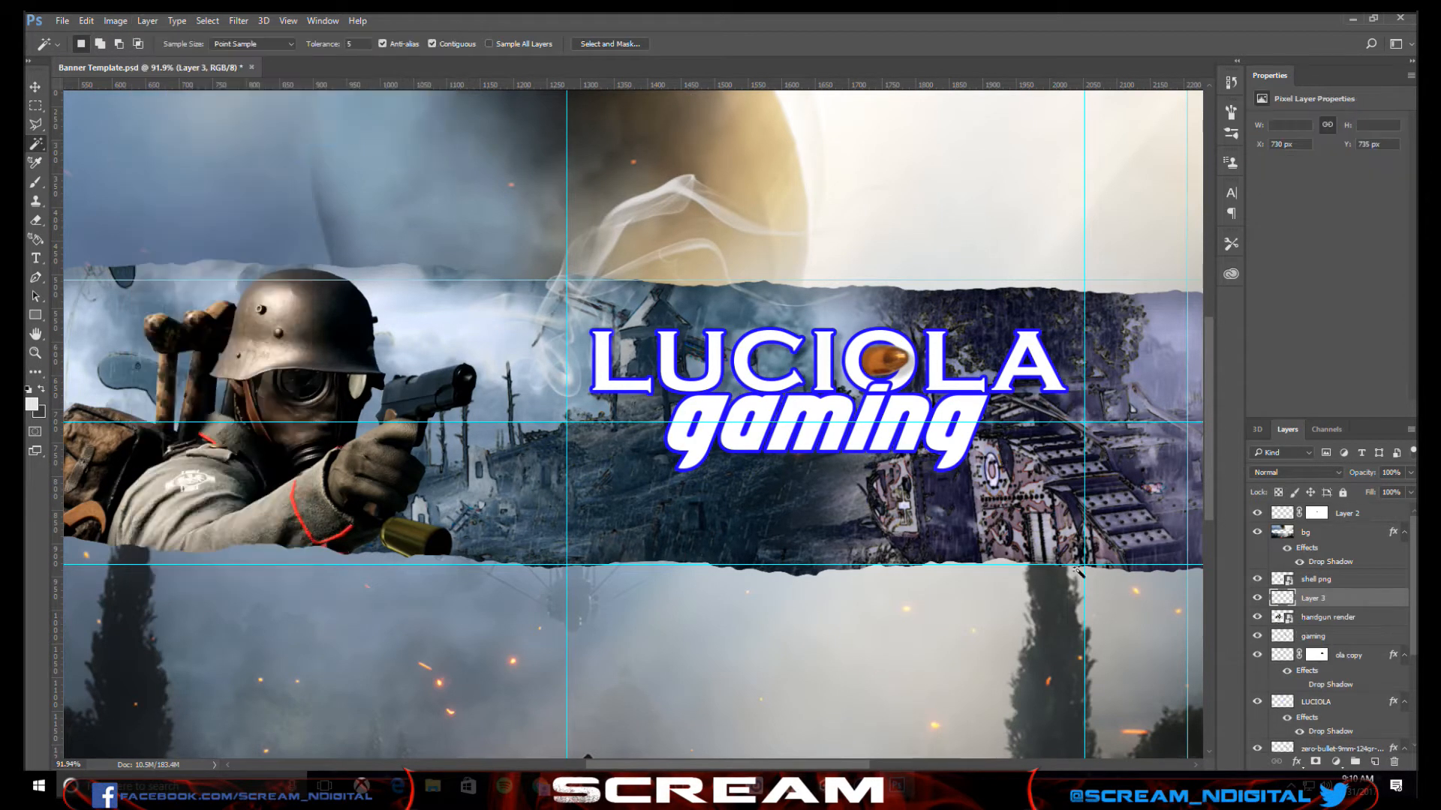
- Rename the new trim layer as "red detail"
double_click(1322, 601)
type("red detail")
key("Return")
left_click(1313, 588)
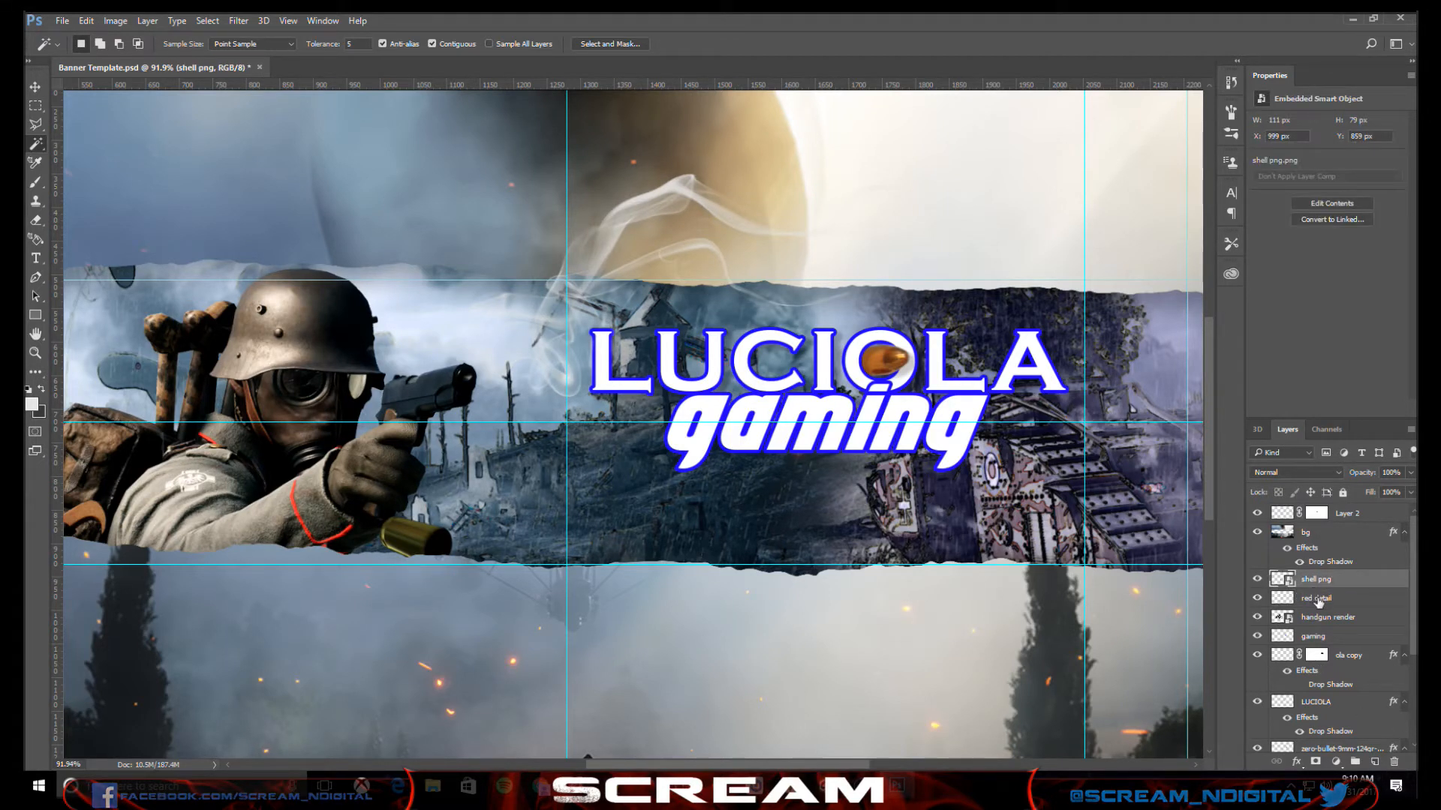
- Add a Hue/Saturation adjustment layer directly above the red detail layer
left_click(1316, 598)
left_click(147, 21)
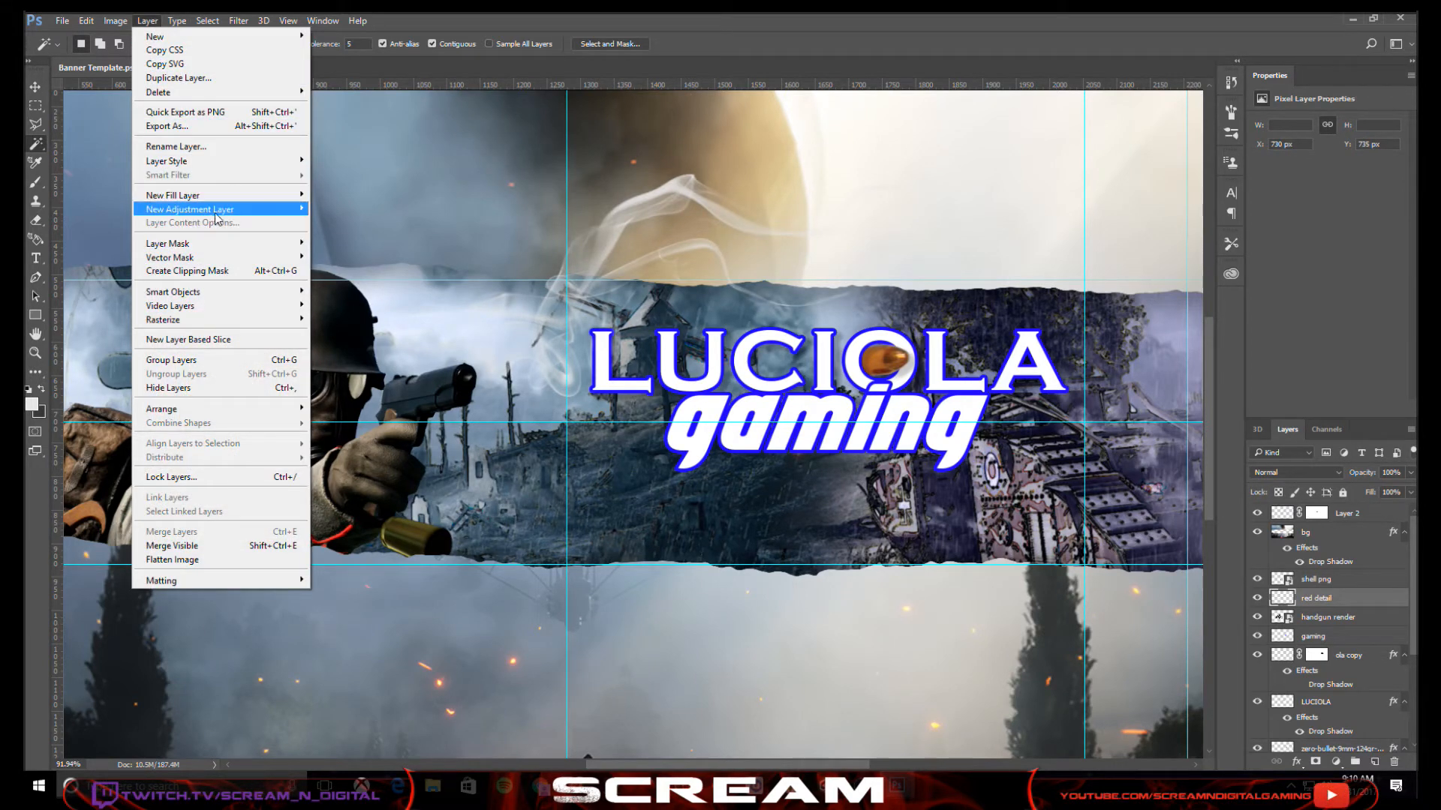
mouse_move(219, 210)
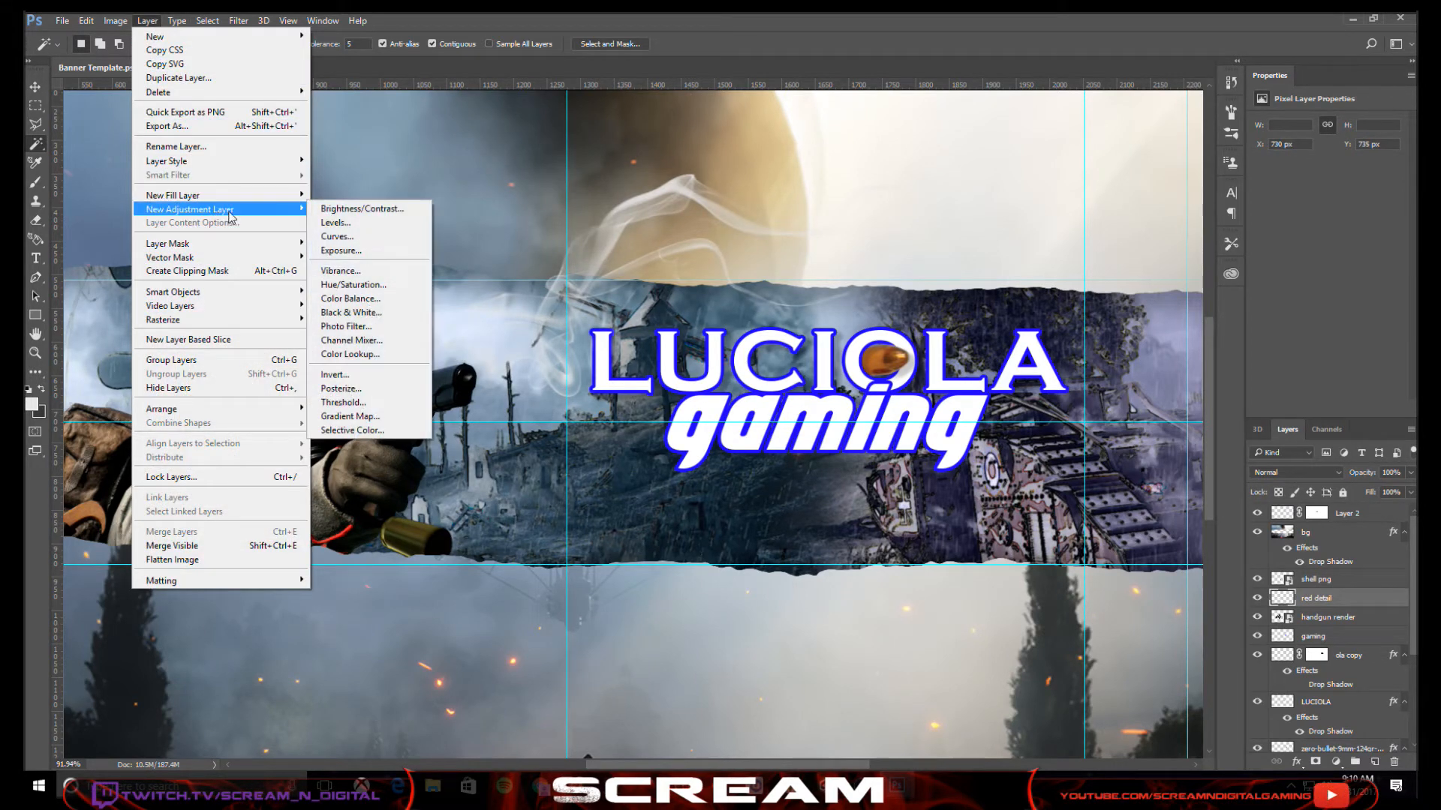
left_click(379, 285)
left_click(838, 260)
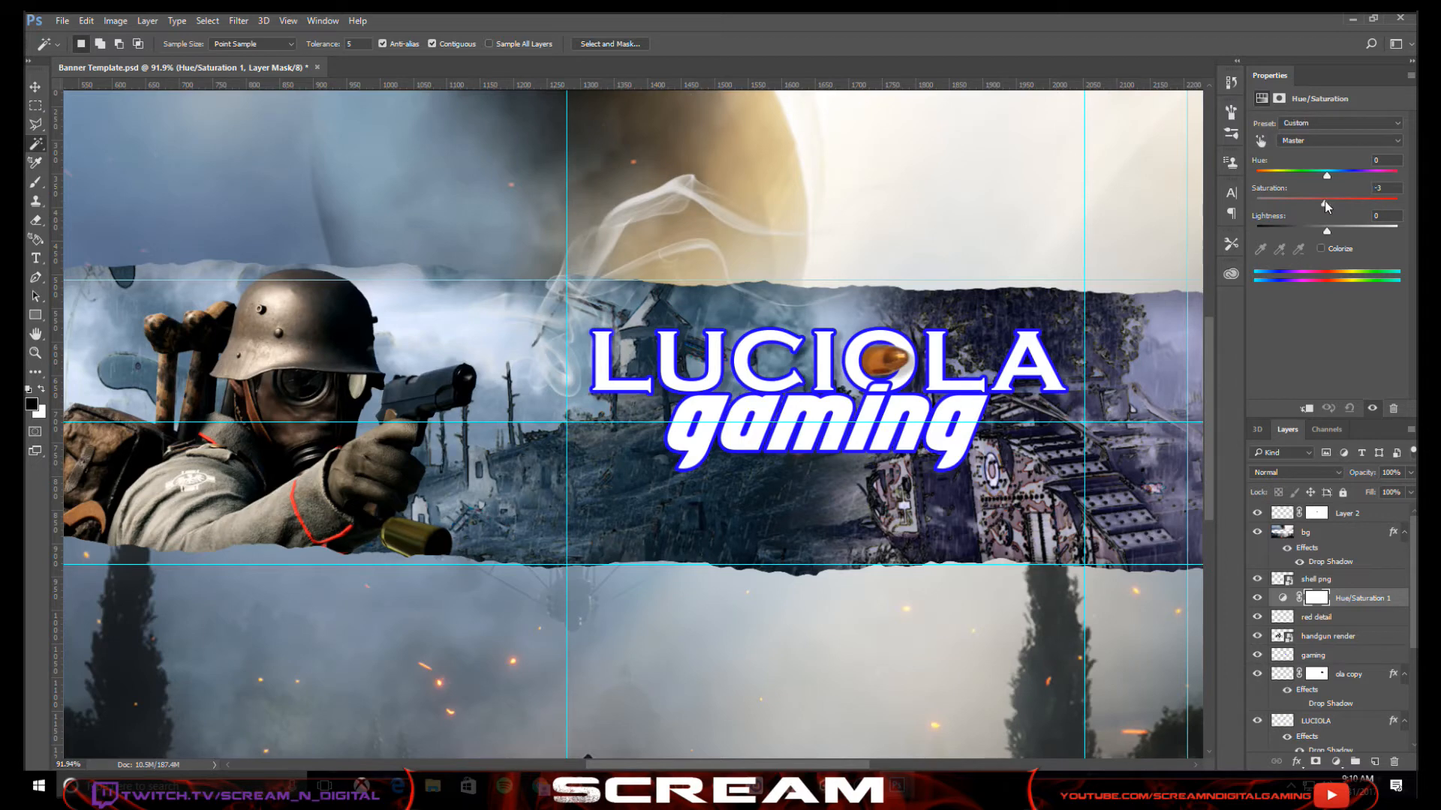
- Set the adjustment's saturation to +1 and clip the Hue/Saturation layer to the red detail layer with a clipping mask
mouse_move(1325, 206)
left_mouse_down()
mouse_move(1361, 206)
mouse_move(1221, 210)
mouse_move(1400, 211)
mouse_move(1277, 214)
mouse_move(1372, 215)
mouse_move(1298, 210)
mouse_move(1328, 211)
left_mouse_up()
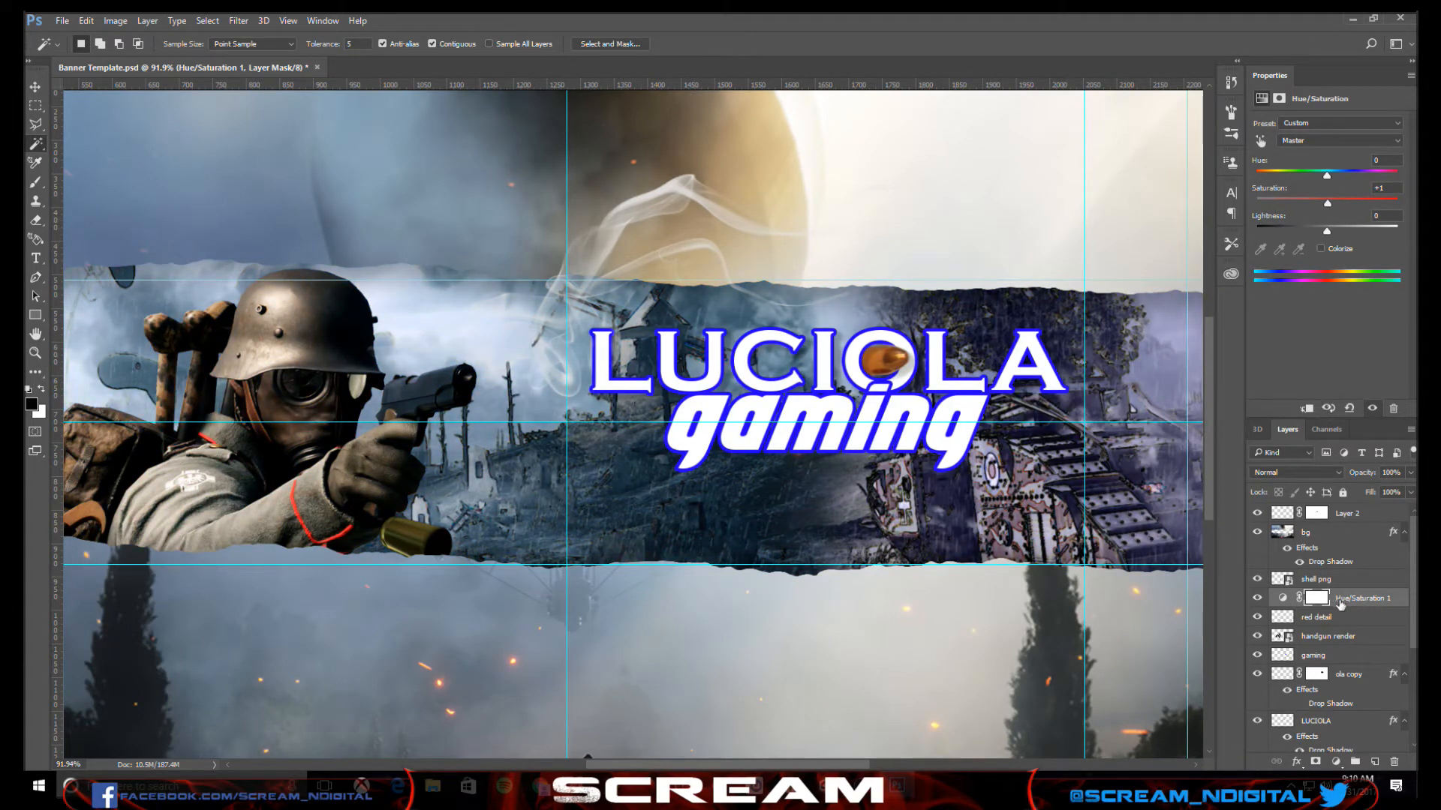
right_click(1376, 598)
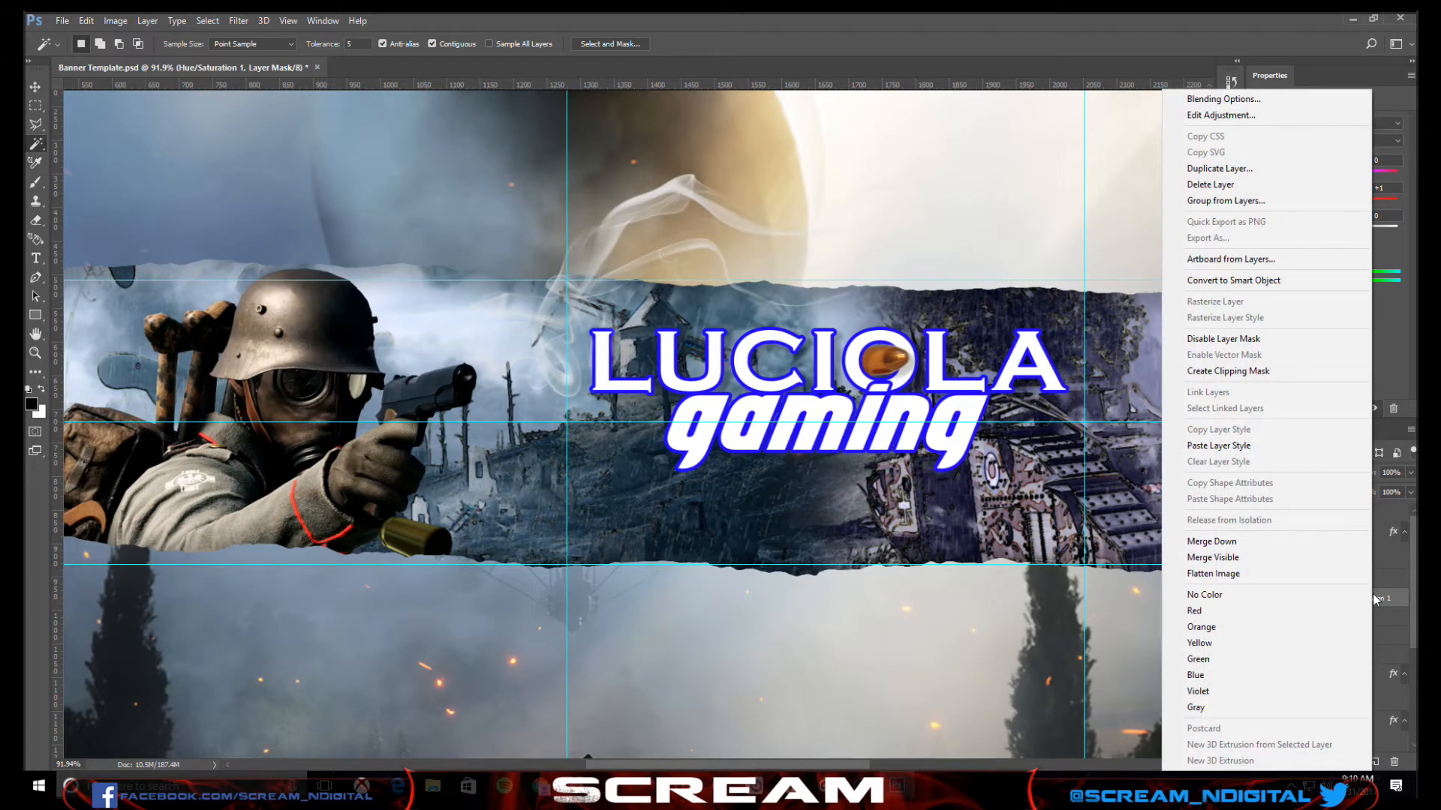
left_click(1246, 370)
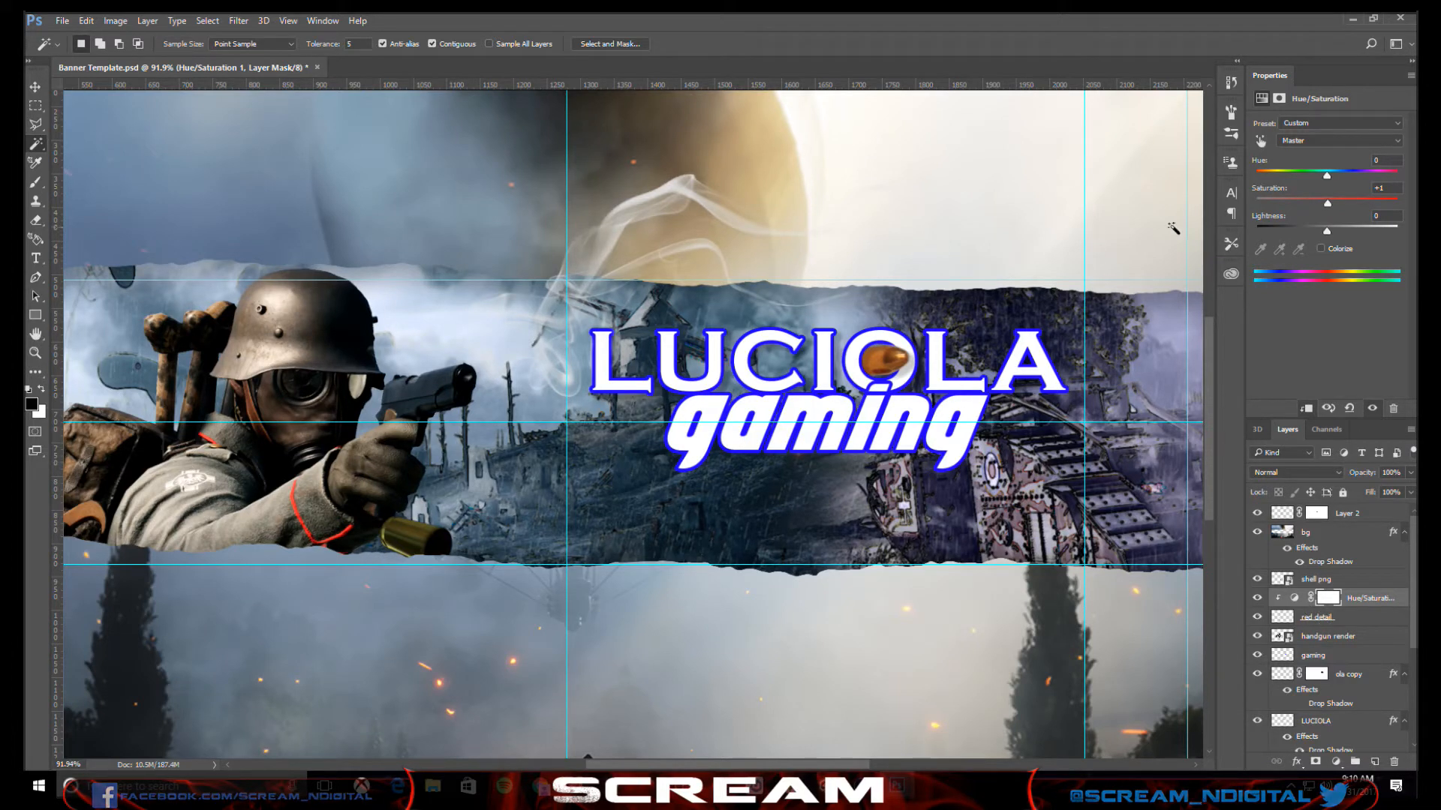
- Turn the uniform trim blue by setting the clipped adjustment's saturation to +100 and its hue to -114
left_click_drag(1327, 204, 1395, 204)
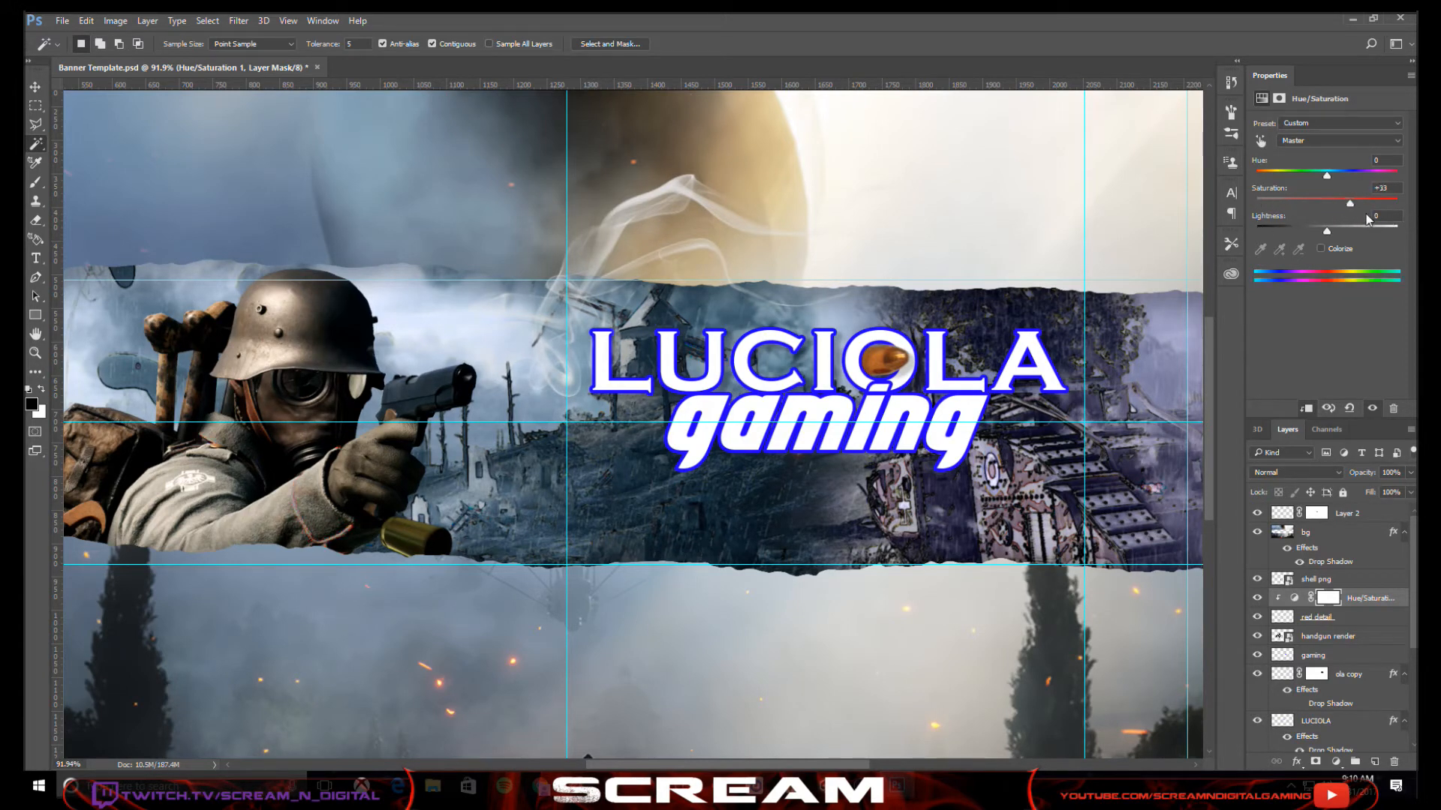
scroll(300, 559, "up", 5)
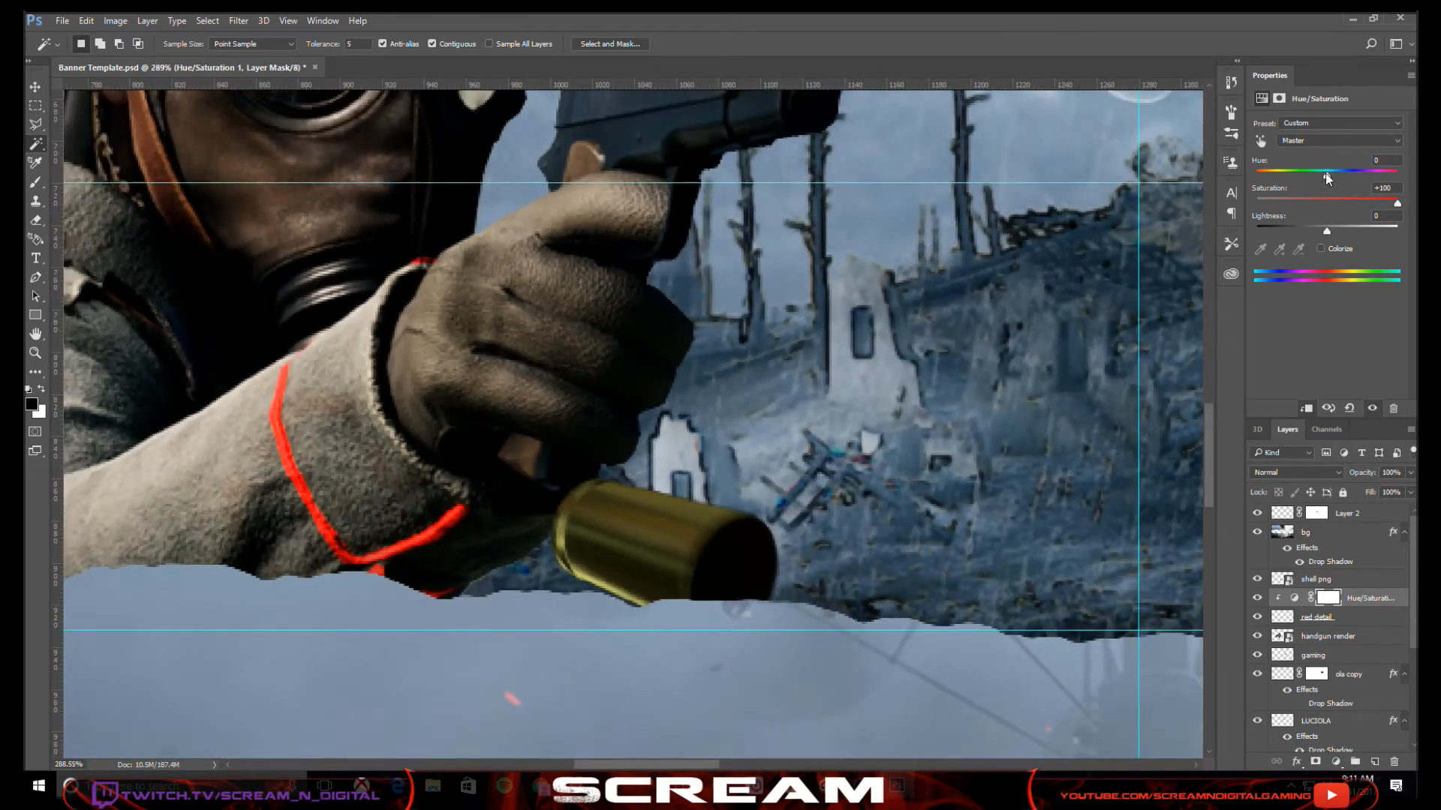
left_click_drag(1325, 175, 1406, 177)
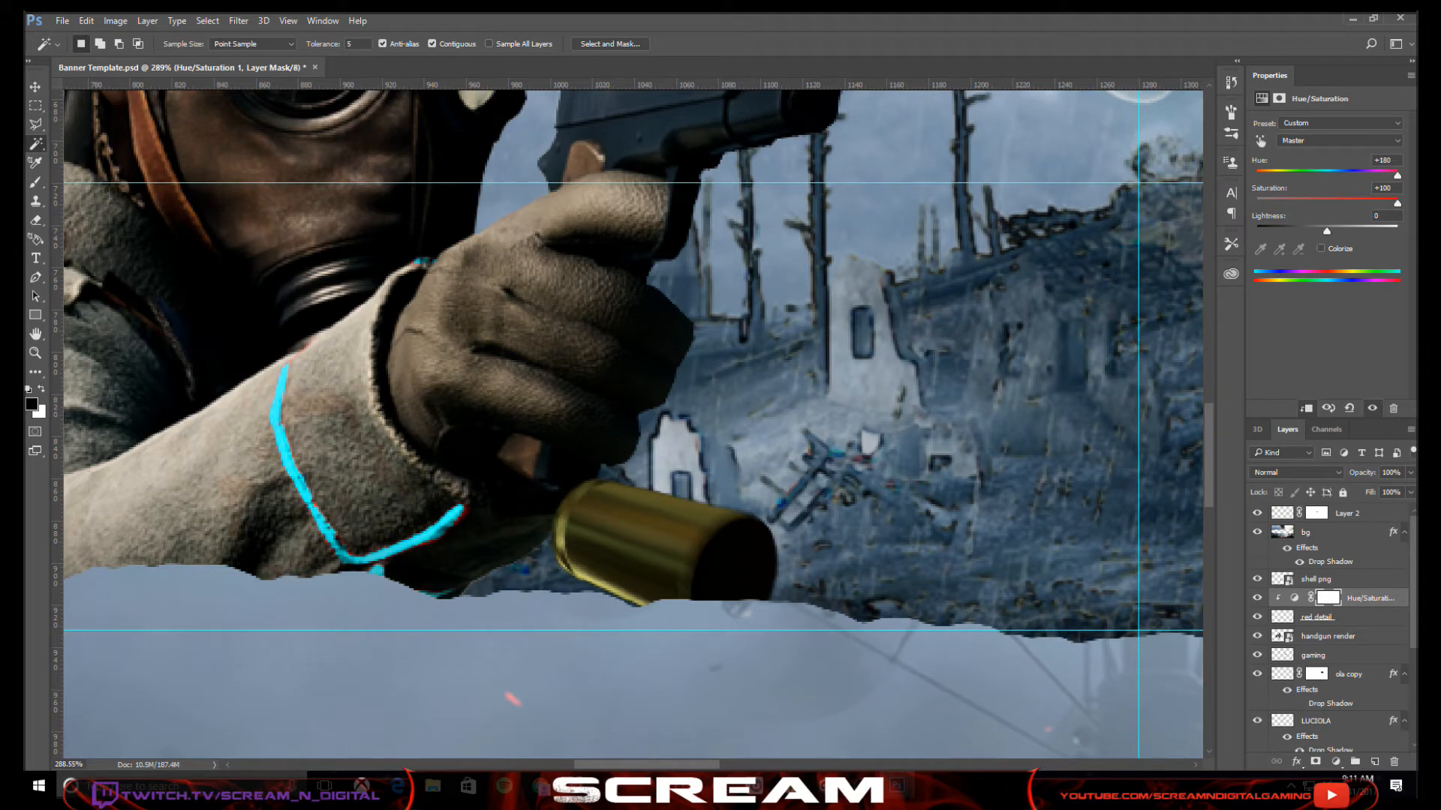
left_click_drag(1397, 175, 1276, 171)
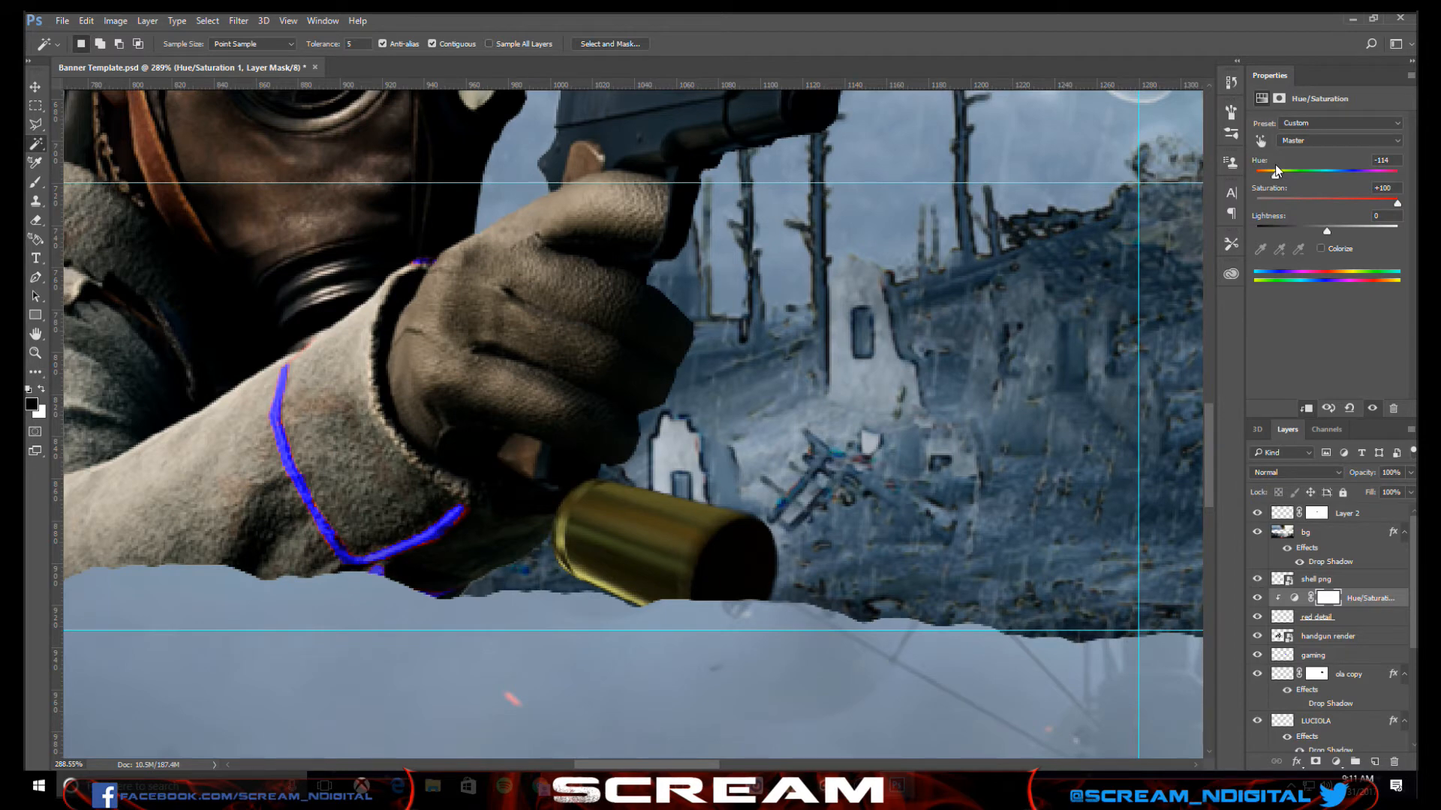
scroll(684, 380, "down", 6)
scroll(685, 380, "down", 4)
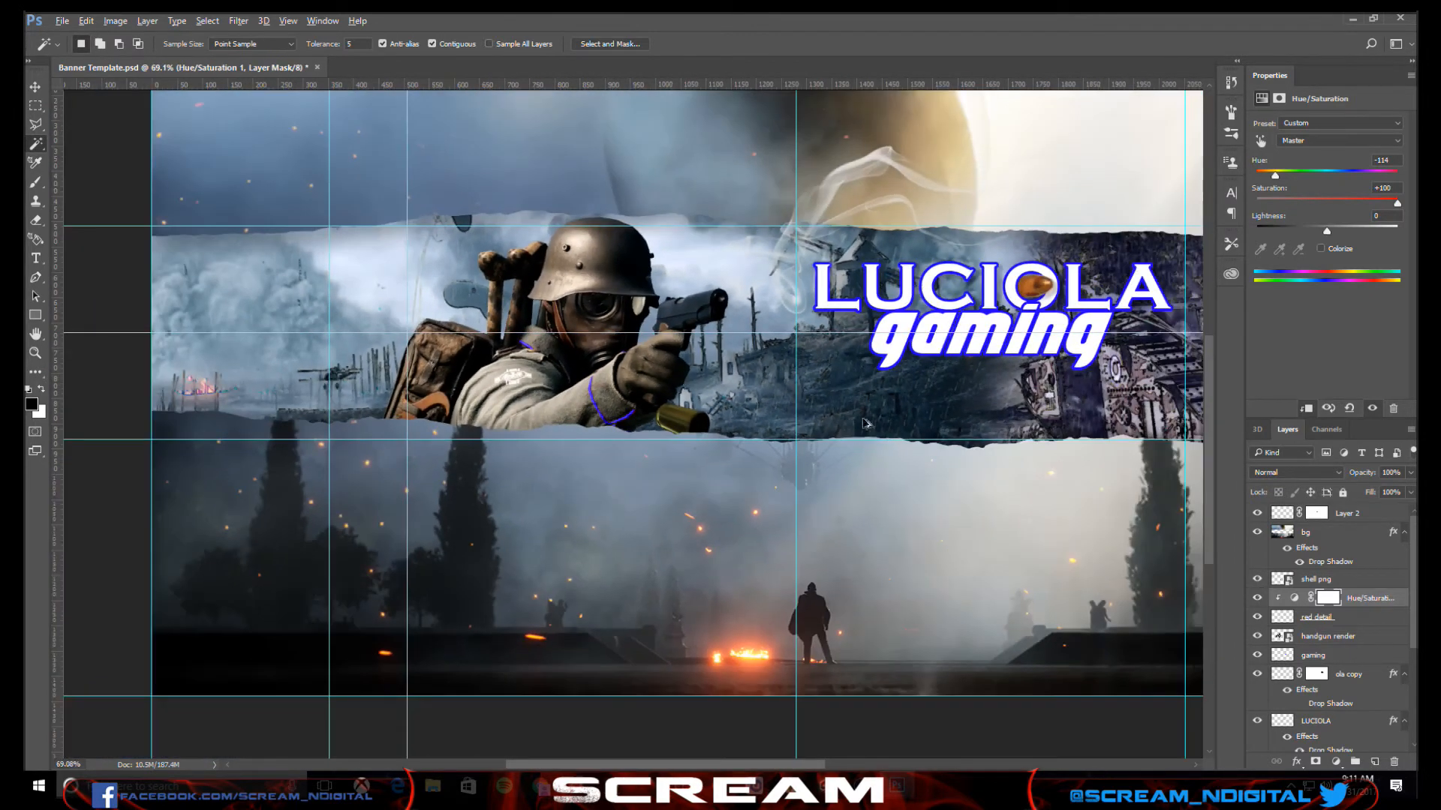
scroll(944, 439, "up", 3)
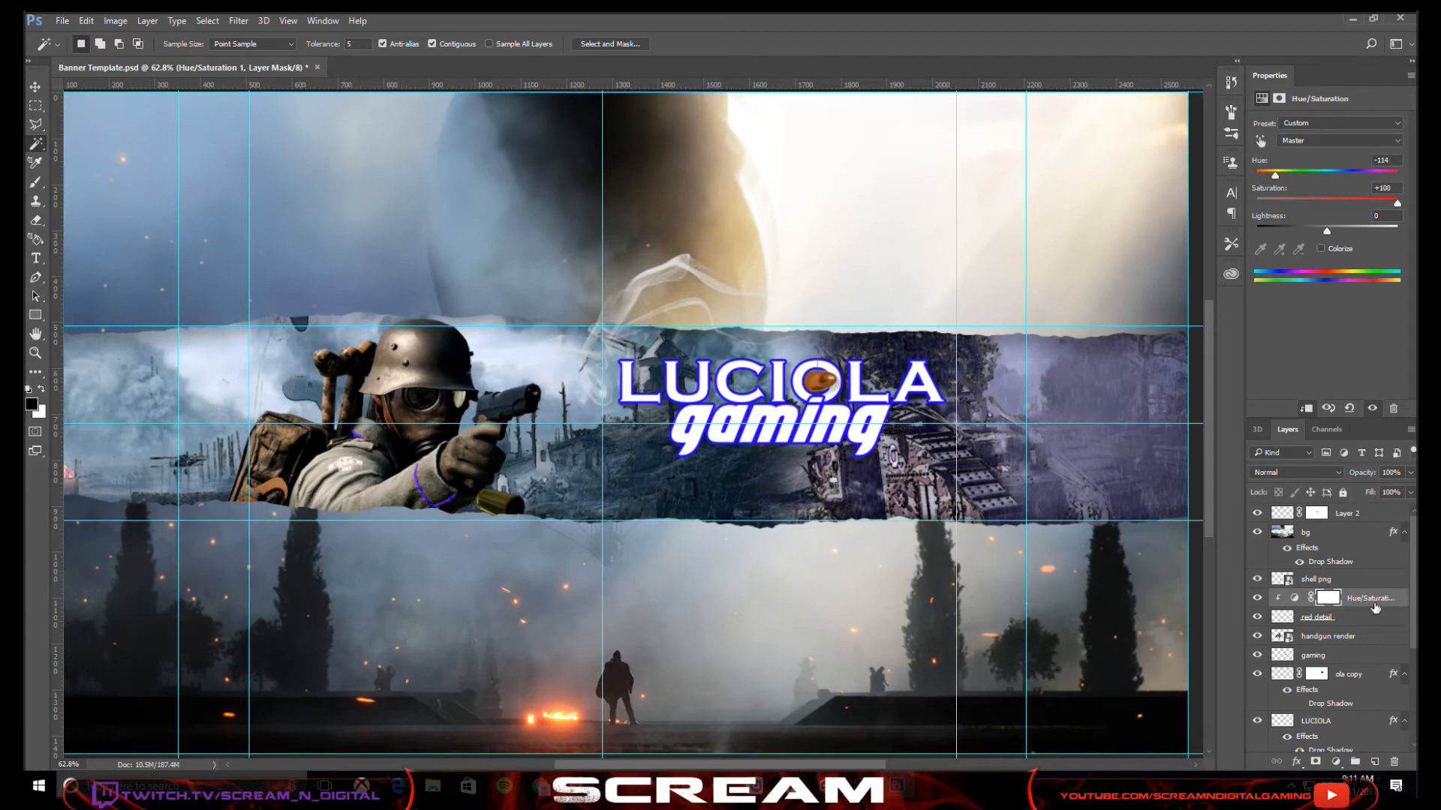
- Try painting black over the collar trim on the Hue/Saturation layer mask with the Brush tool, and undo the stroke
left_click(1331, 598)
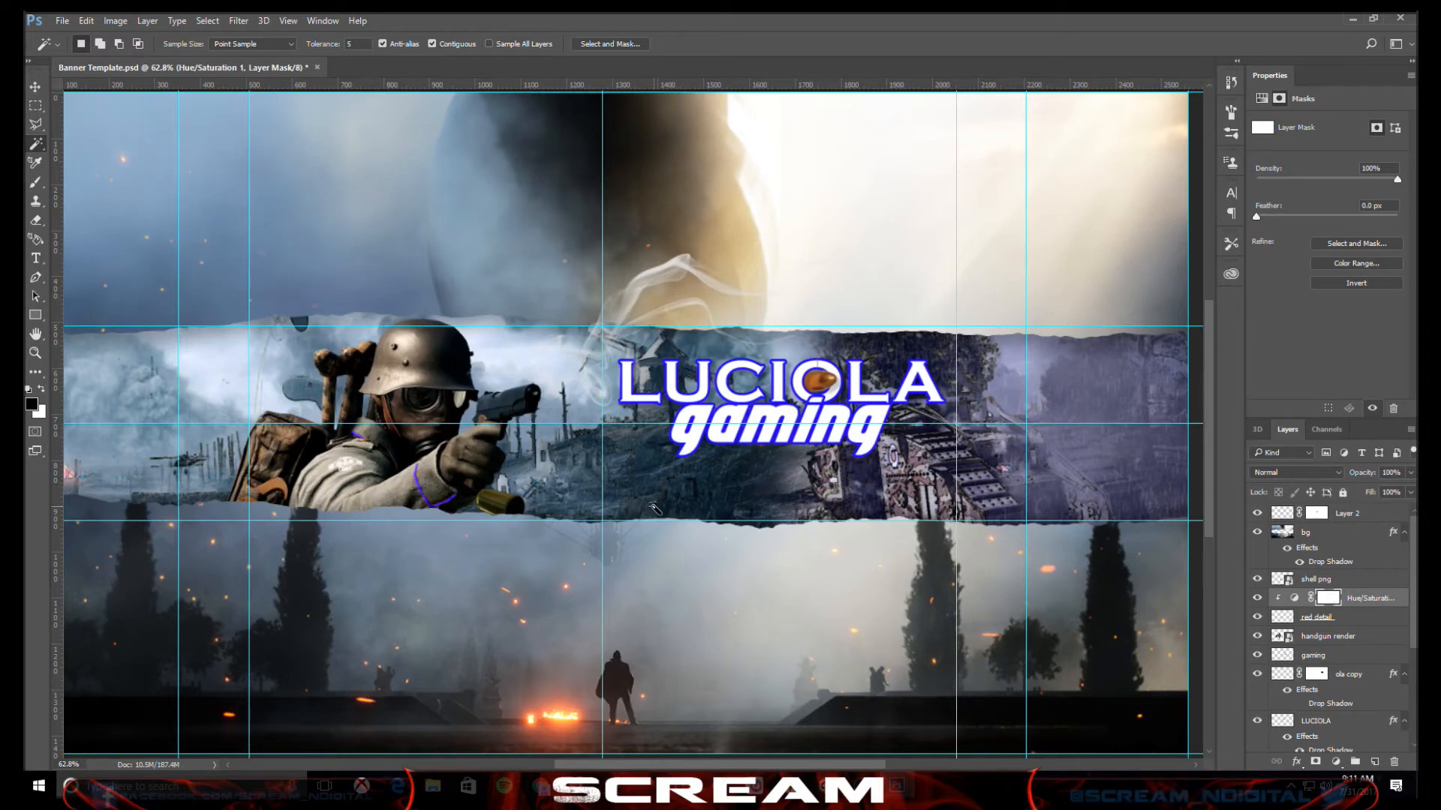
scroll(420, 521, "up", 3)
scroll(421, 521, "up", 2)
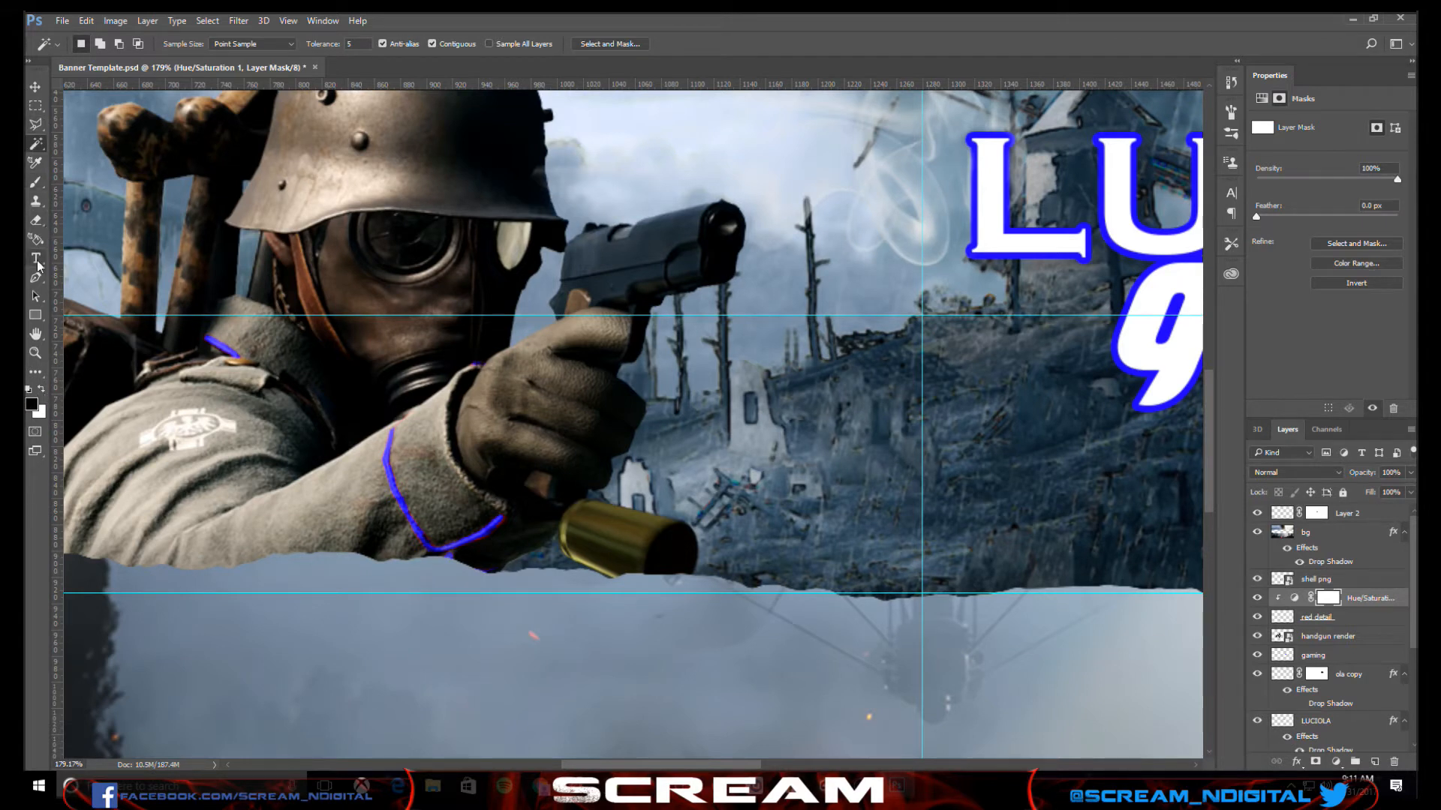
left_click(35, 182)
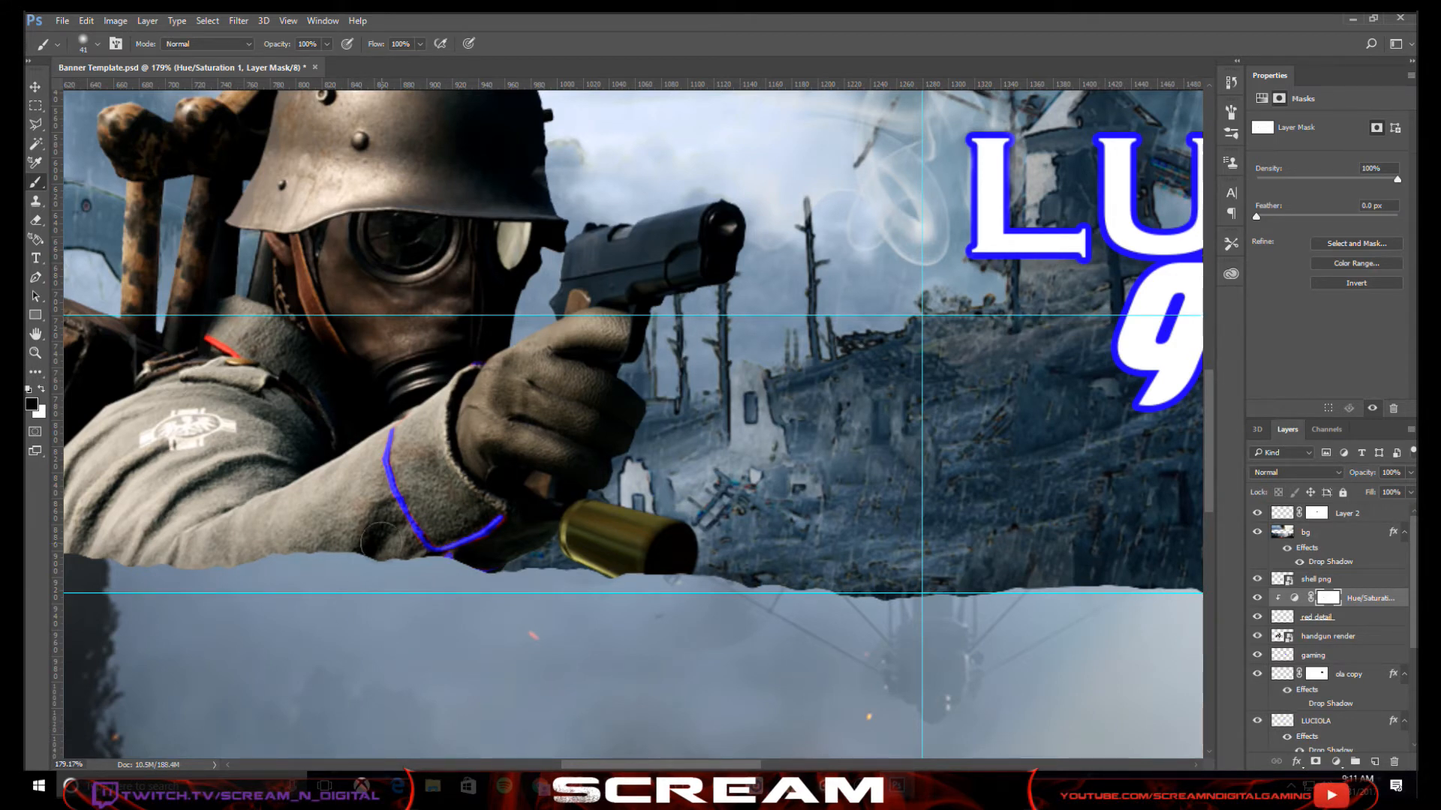
key("ctrl+z")
- Switch to the Move tool and view the whole banner with the recoloured trim
left_click(35, 87)
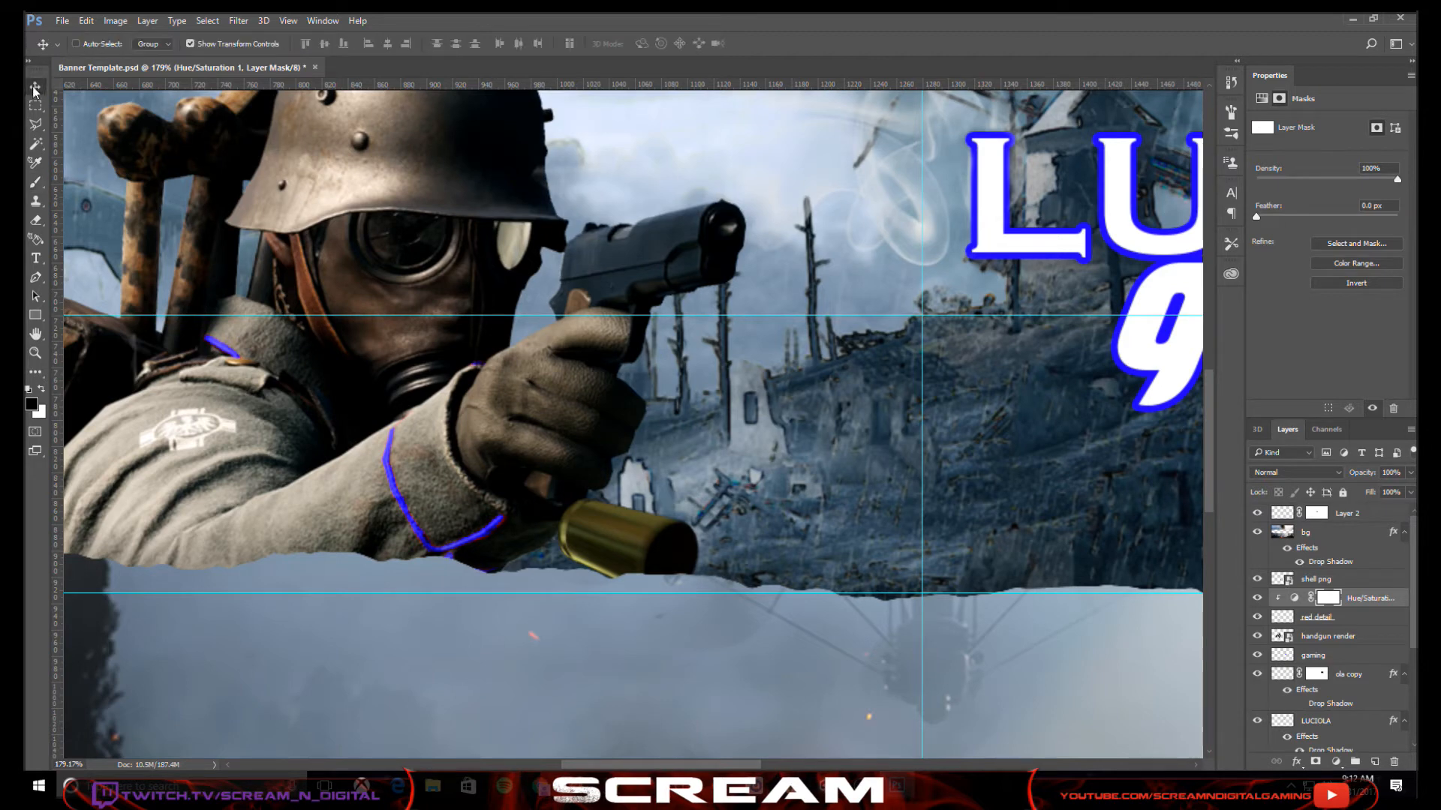
key("ctrl+0")
scroll(886, 573, "down", 1)
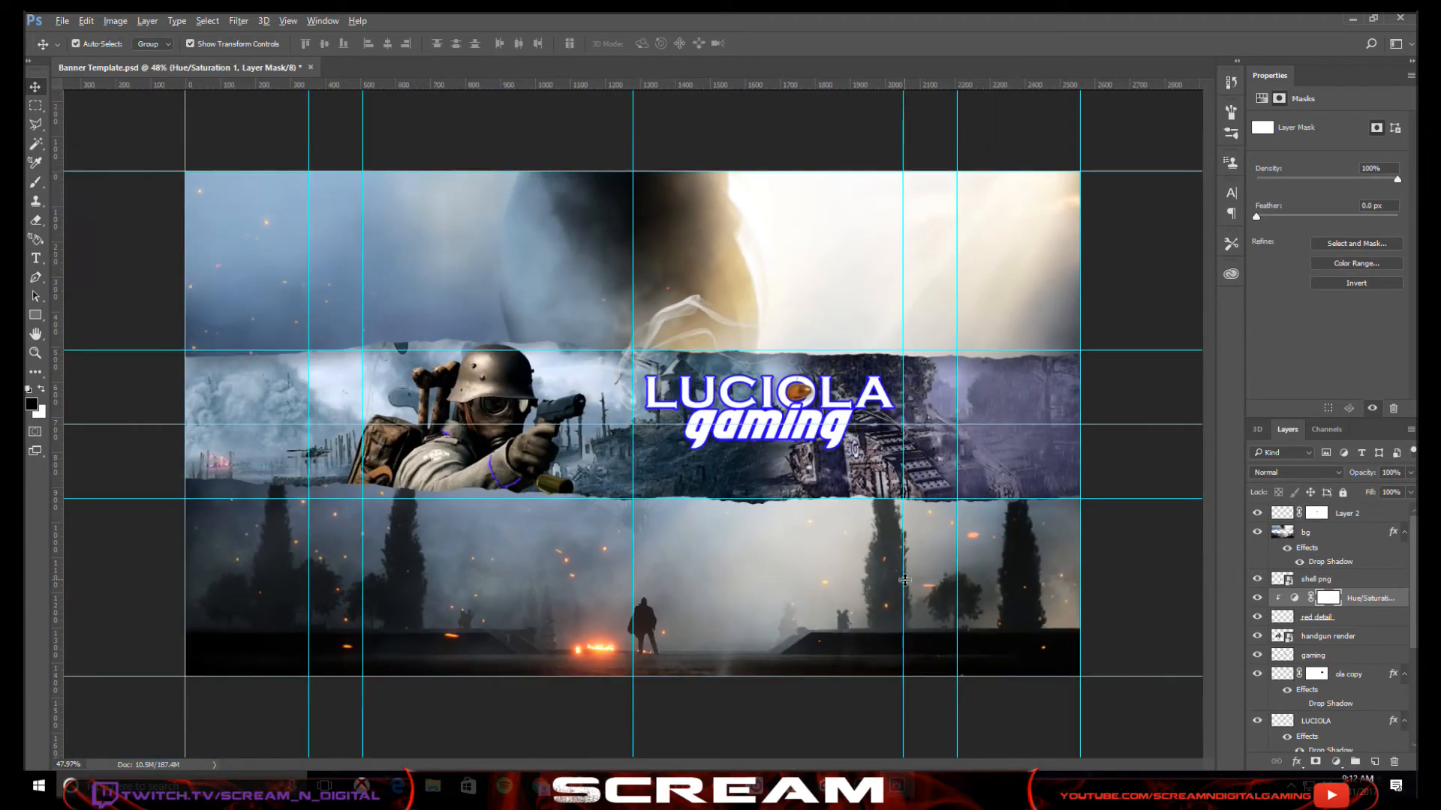
scroll(836, 553, "up", 1)
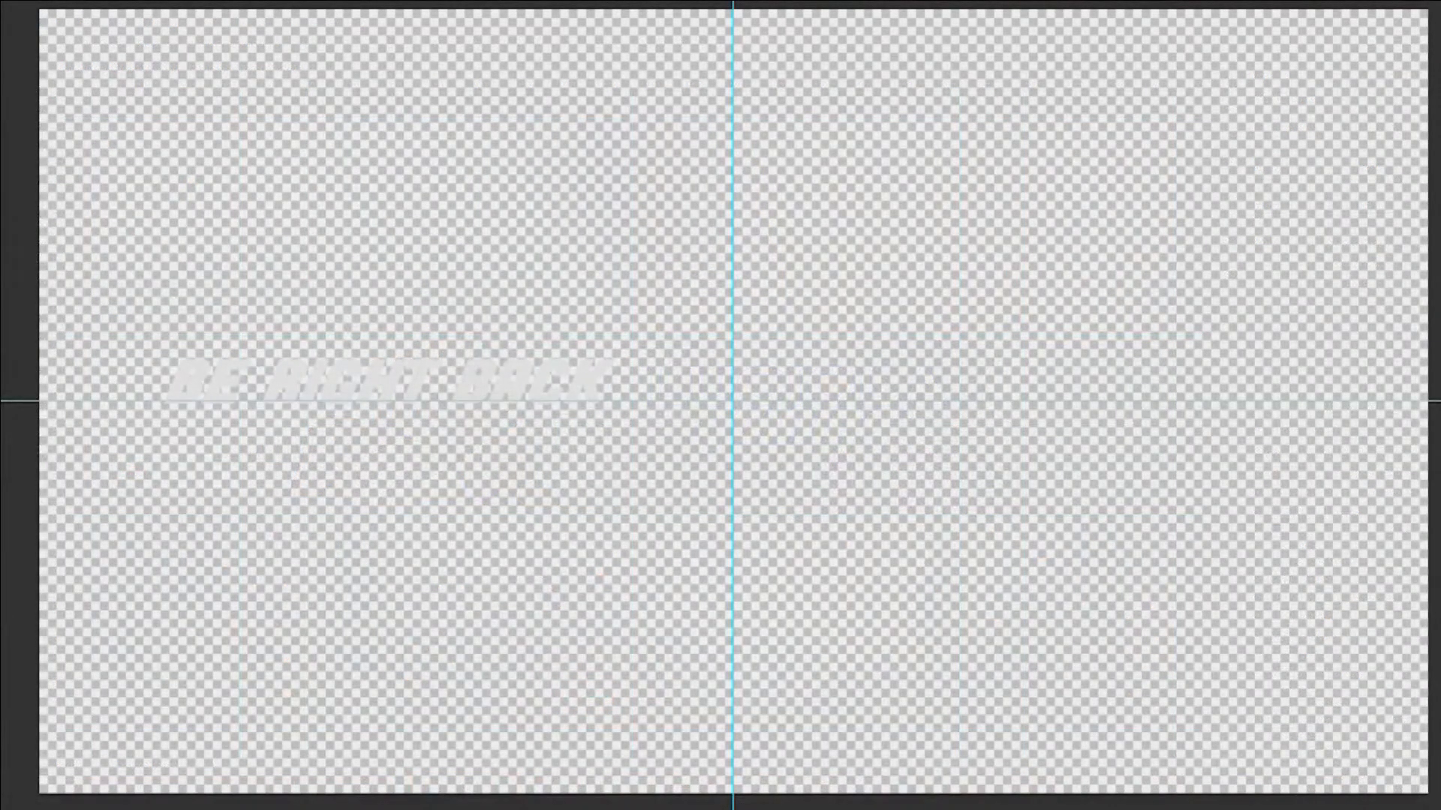
- Pick a light grey colour for the background behind the BE RIGHT BACK text
left_click(34, 787)
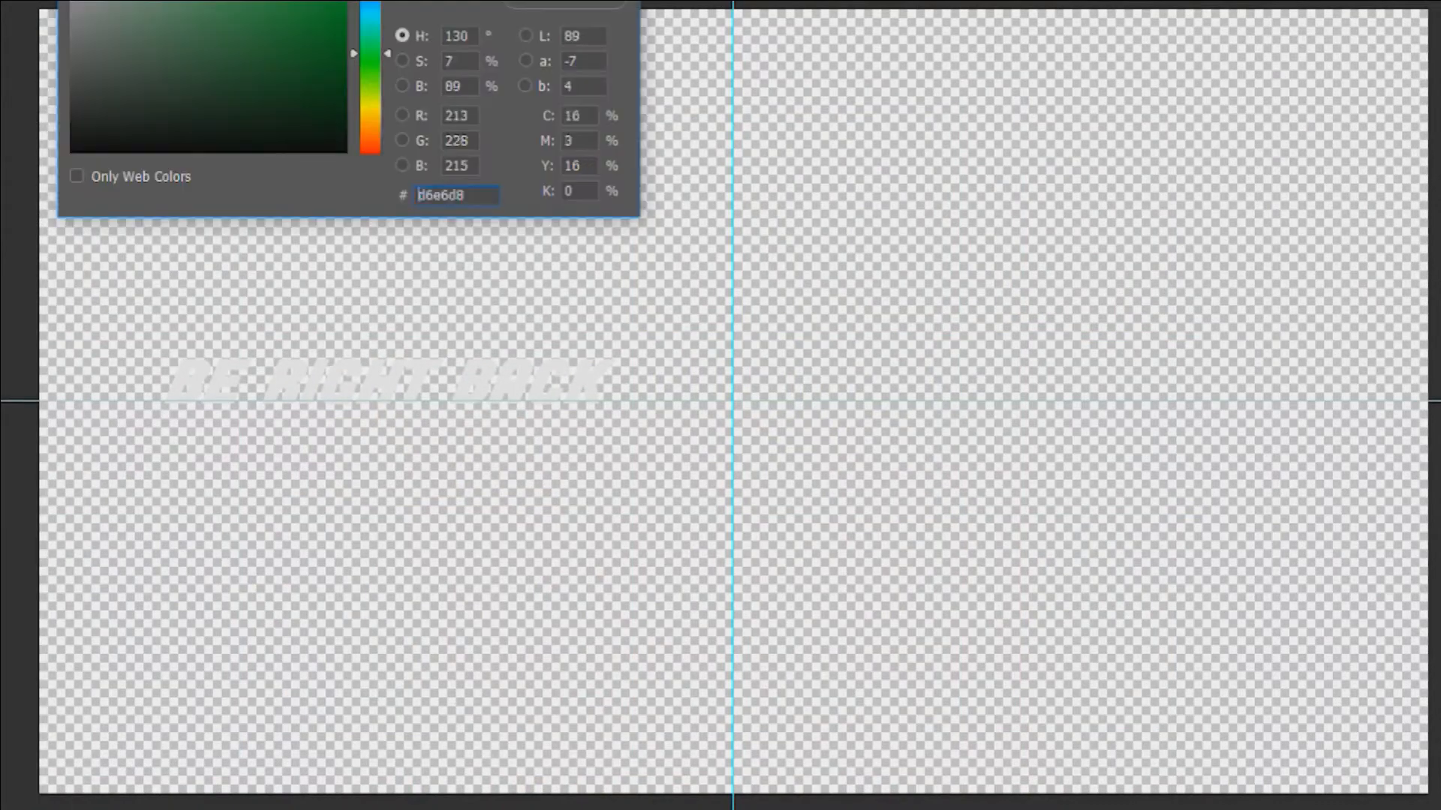
key("Return")
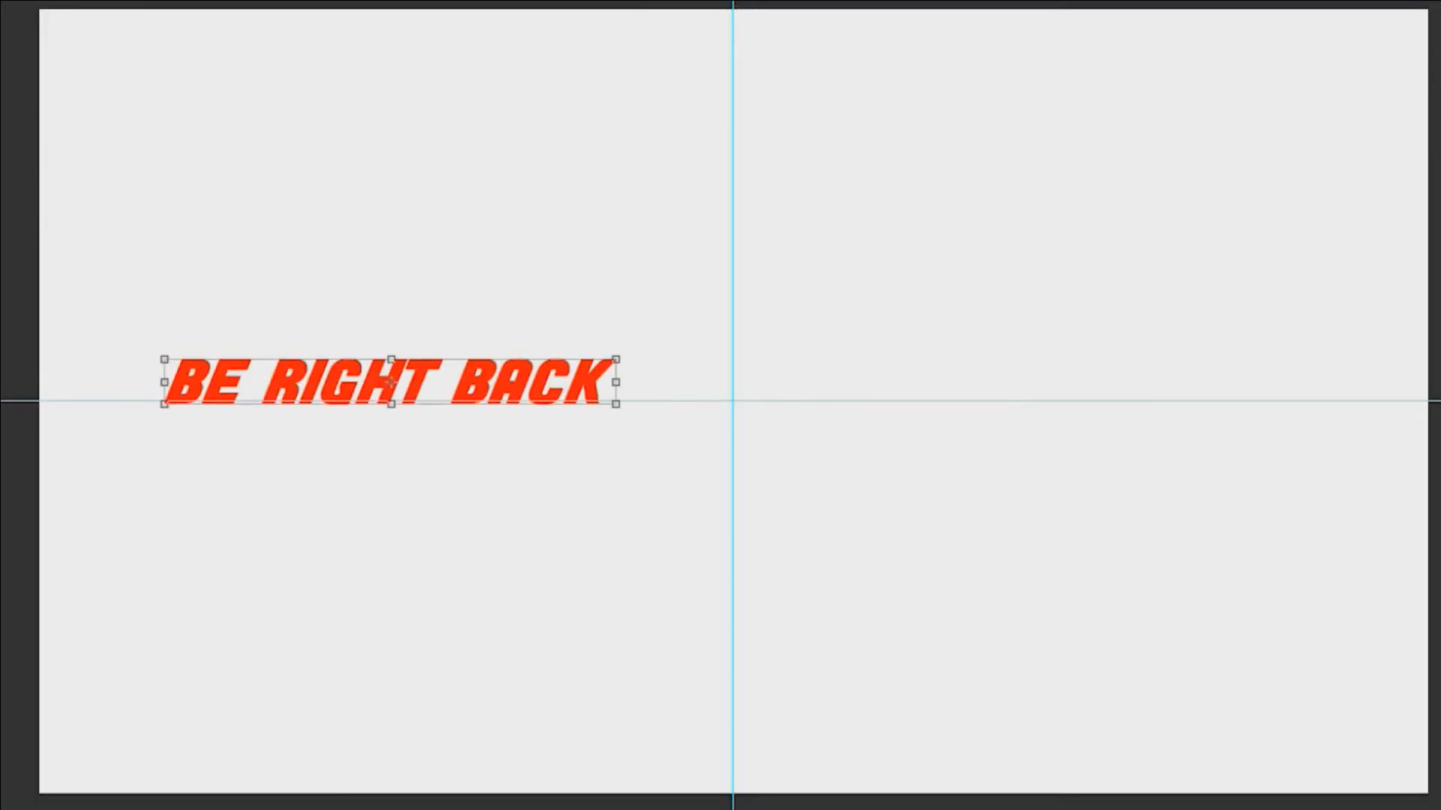
- Centre the BE RIGHT BACK text on the guide intersection and enlarge it proportionally to span most of the canvas width
left_click_drag(391, 381, 733, 401)
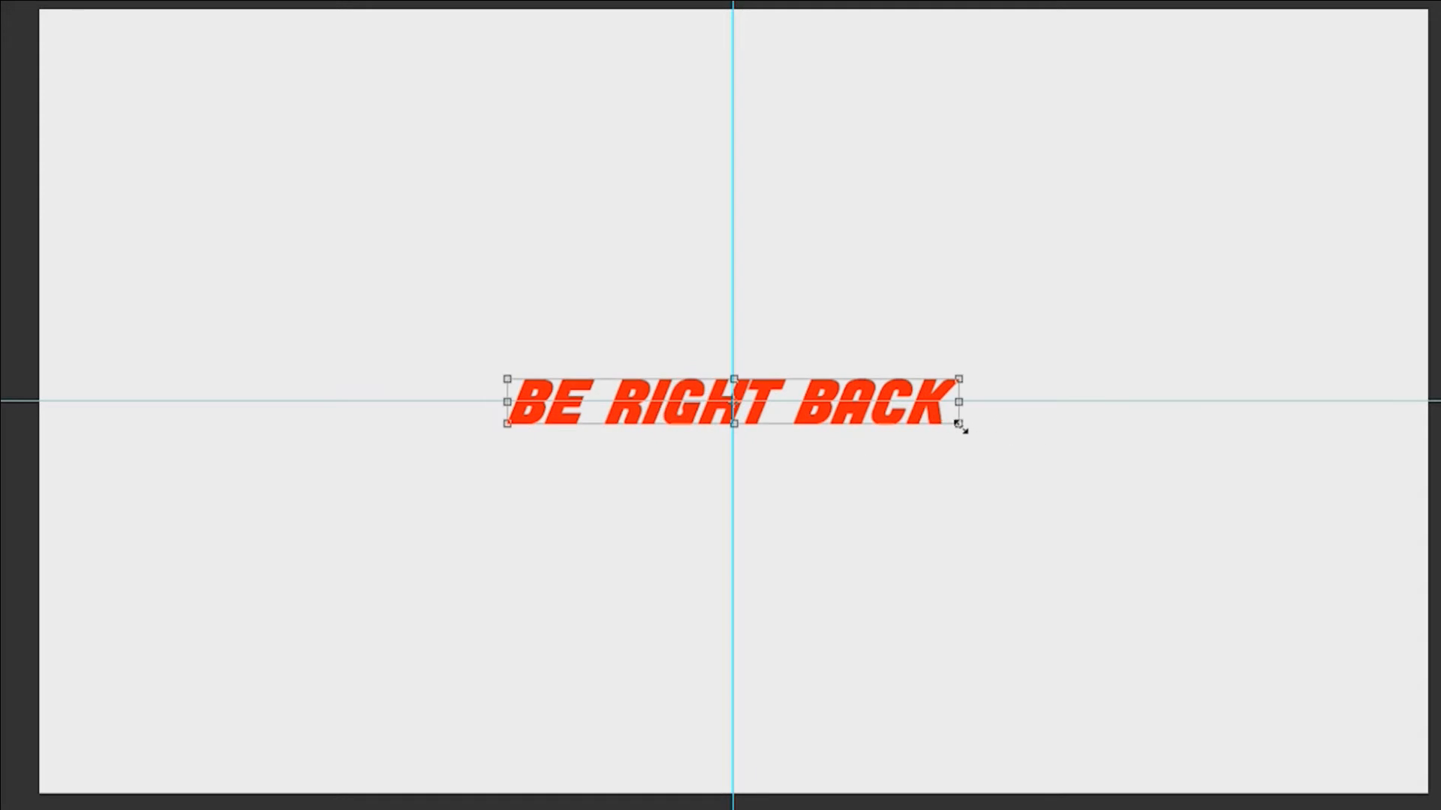
left_click_drag(960, 426, 1276, 570)
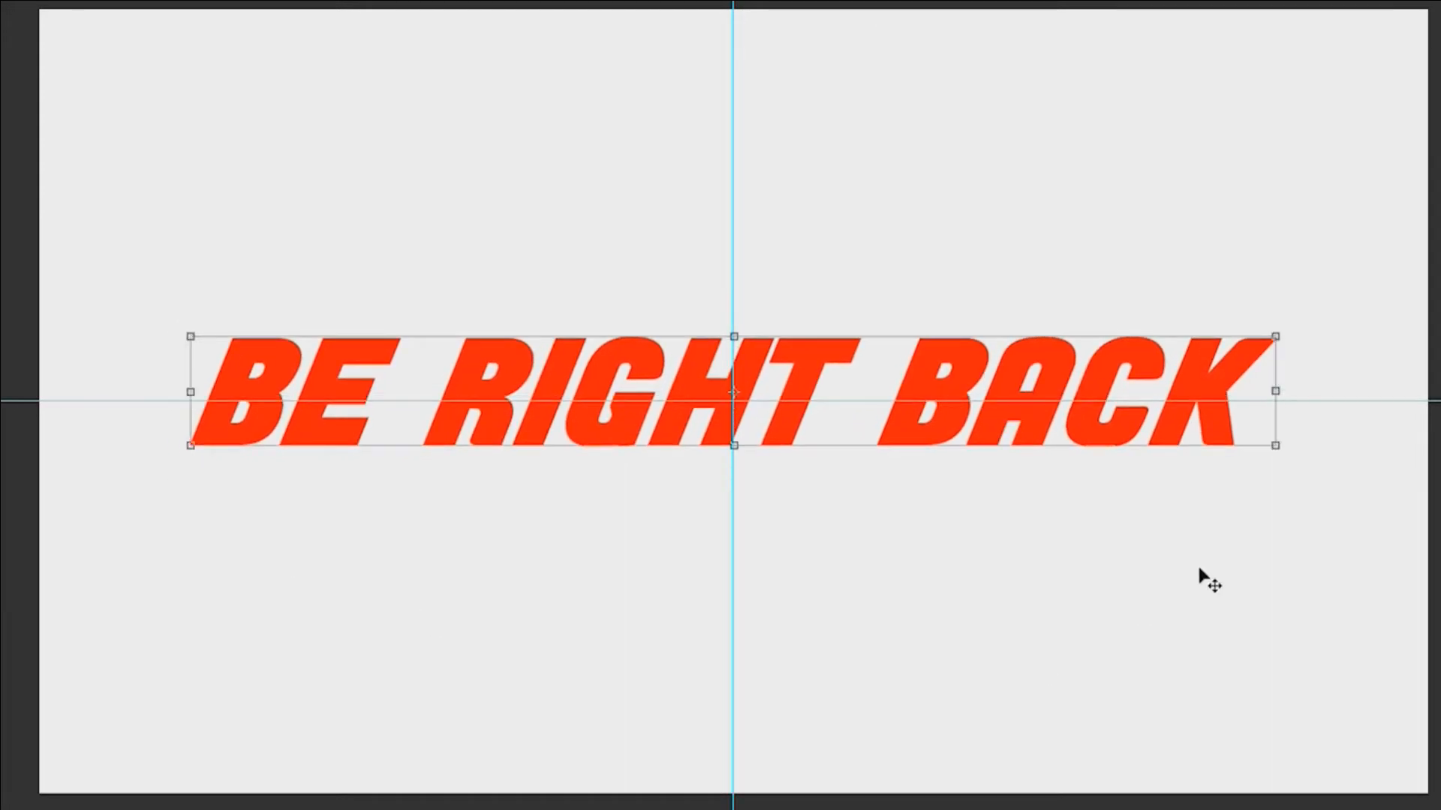
key("Return")
- Start a Pen path just above the word BE, with a small notch between the letters and a drop after the E
scroll(410, 329, "up", 3)
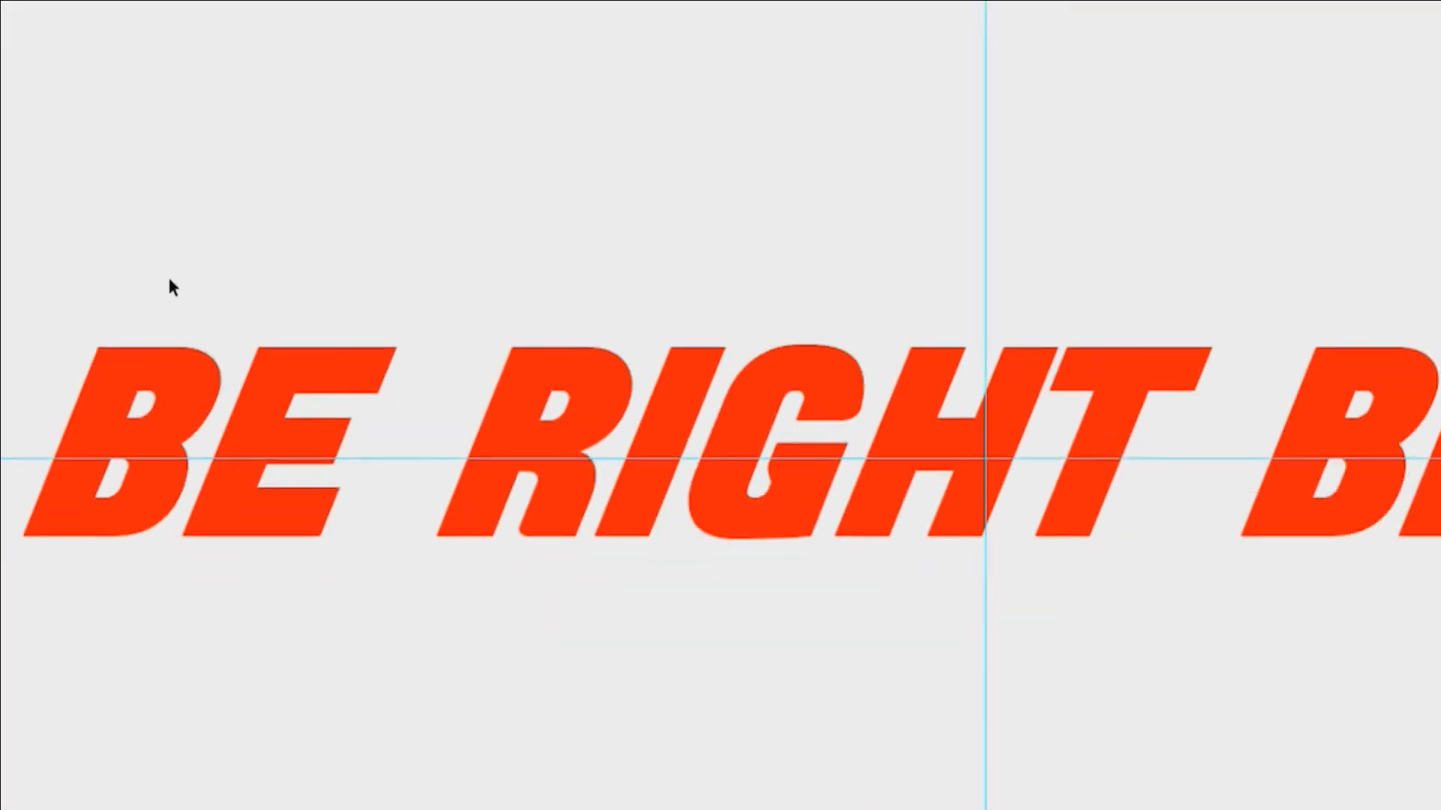
scroll(170, 281, "up", 1)
key("p")
left_click(55, 336)
left_click(225, 336)
left_click(239, 359)
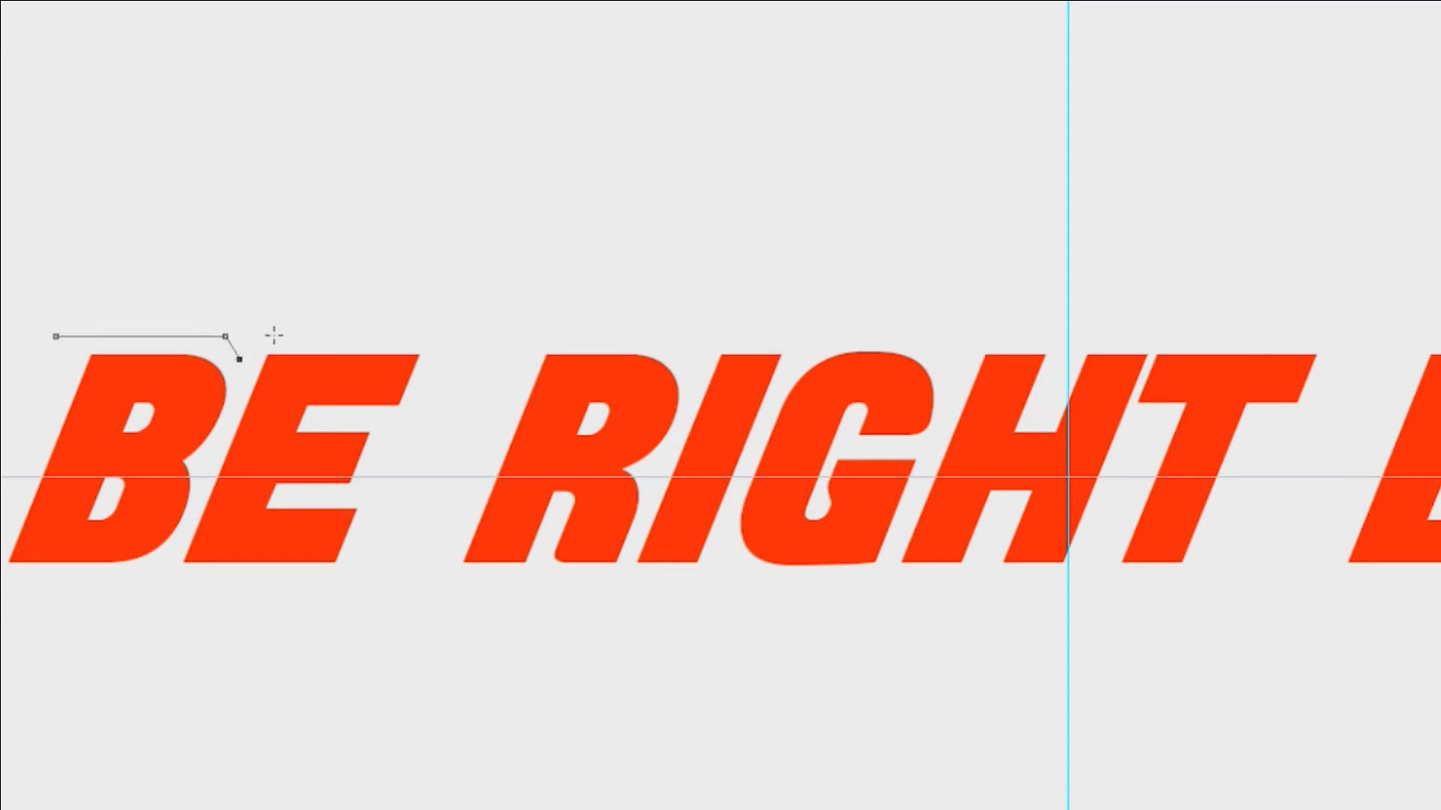
left_click(263, 335)
left_click(439, 335)
left_click(446, 365)
- Continue the path along the upper edge of RIGHT, dipping into a small notch between each pair of letters
left_click(513, 365)
left_click(539, 332)
left_click(670, 332)
left_click(686, 353)
left_click(721, 335)
left_click(788, 336)
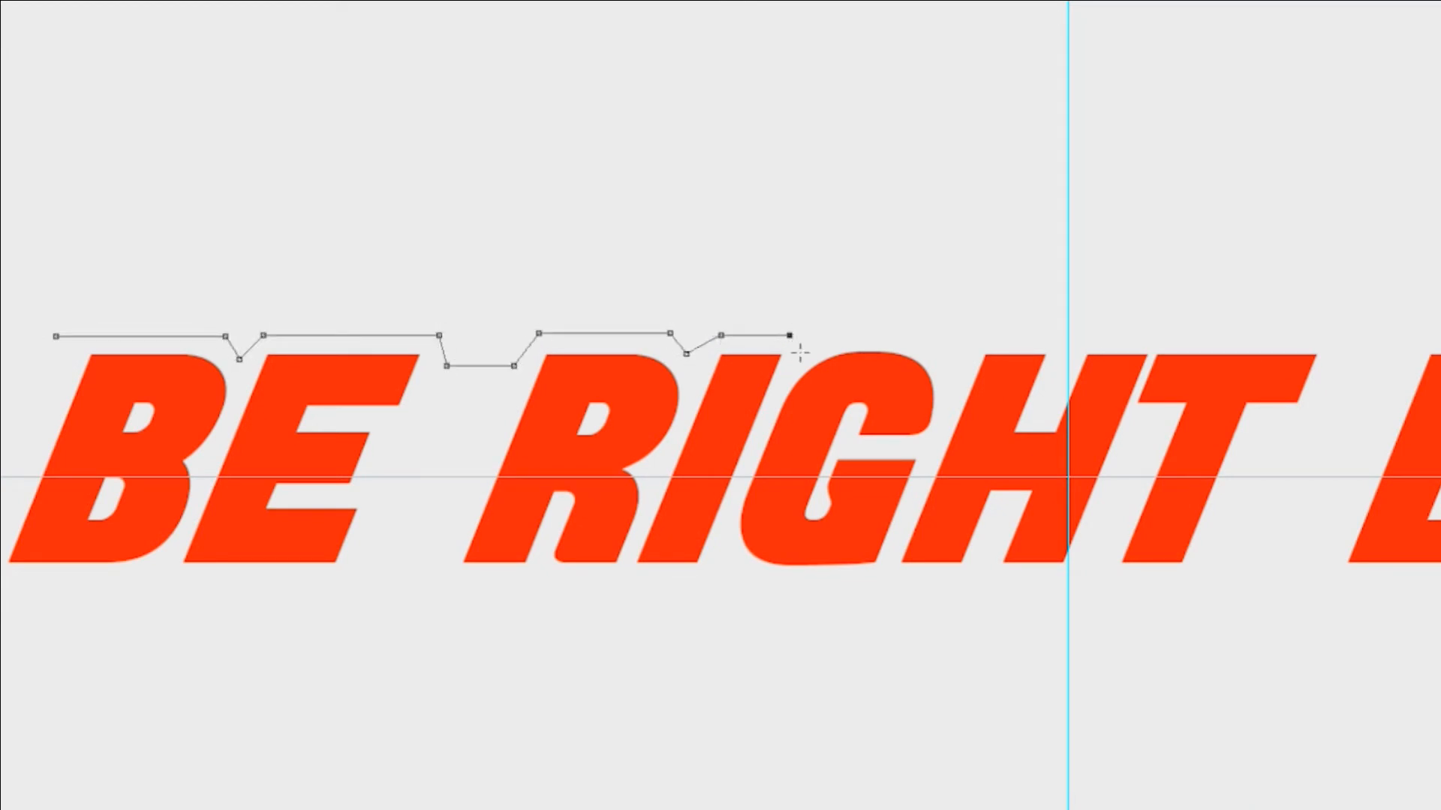
left_click(801, 353)
left_click(833, 336)
left_click(938, 336)
left_click(954, 359)
left_click(975, 336)
left_click(1055, 336)
left_click(1069, 350)
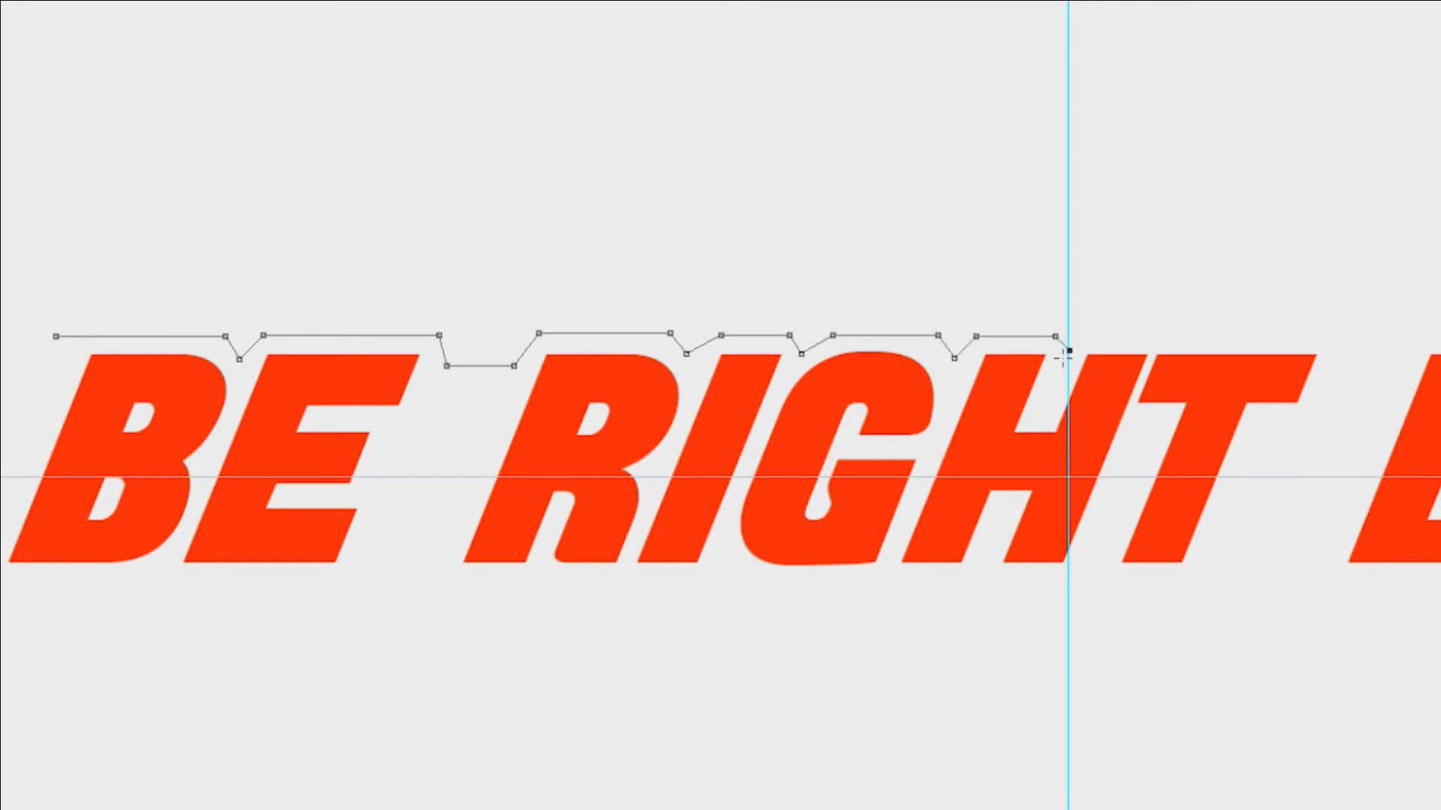
left_click(1086, 338)
left_click(1142, 338)
left_click(1150, 347)
left_click(1164, 340)
left_click(1319, 339)
left_click(1331, 365)
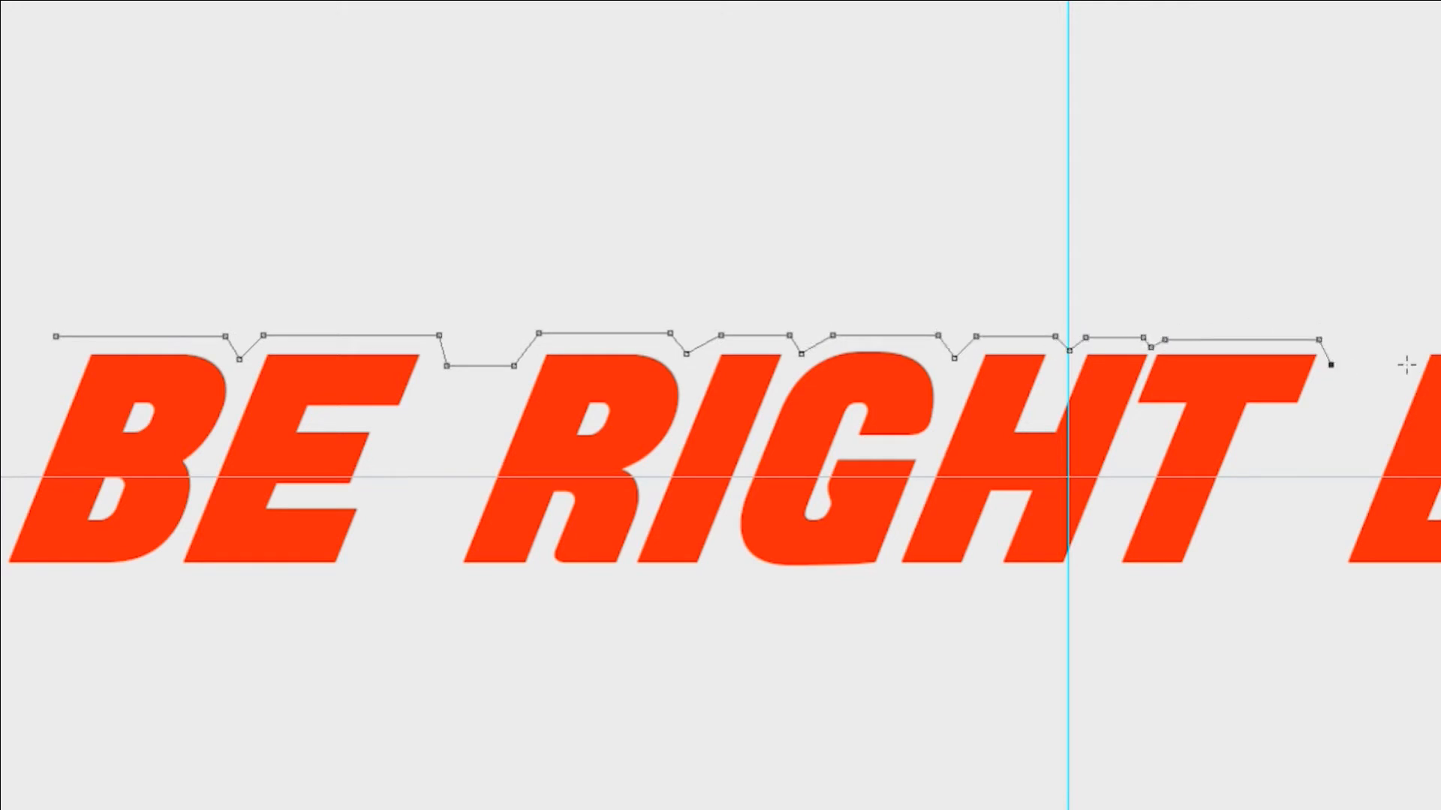
- Continue the path over the upper edge of BACK with notches between the letters, ending beyond the K's upper tip
left_click(1406, 365)
left_click(1427, 337)
left_click(683, 337)
left_click(693, 360)
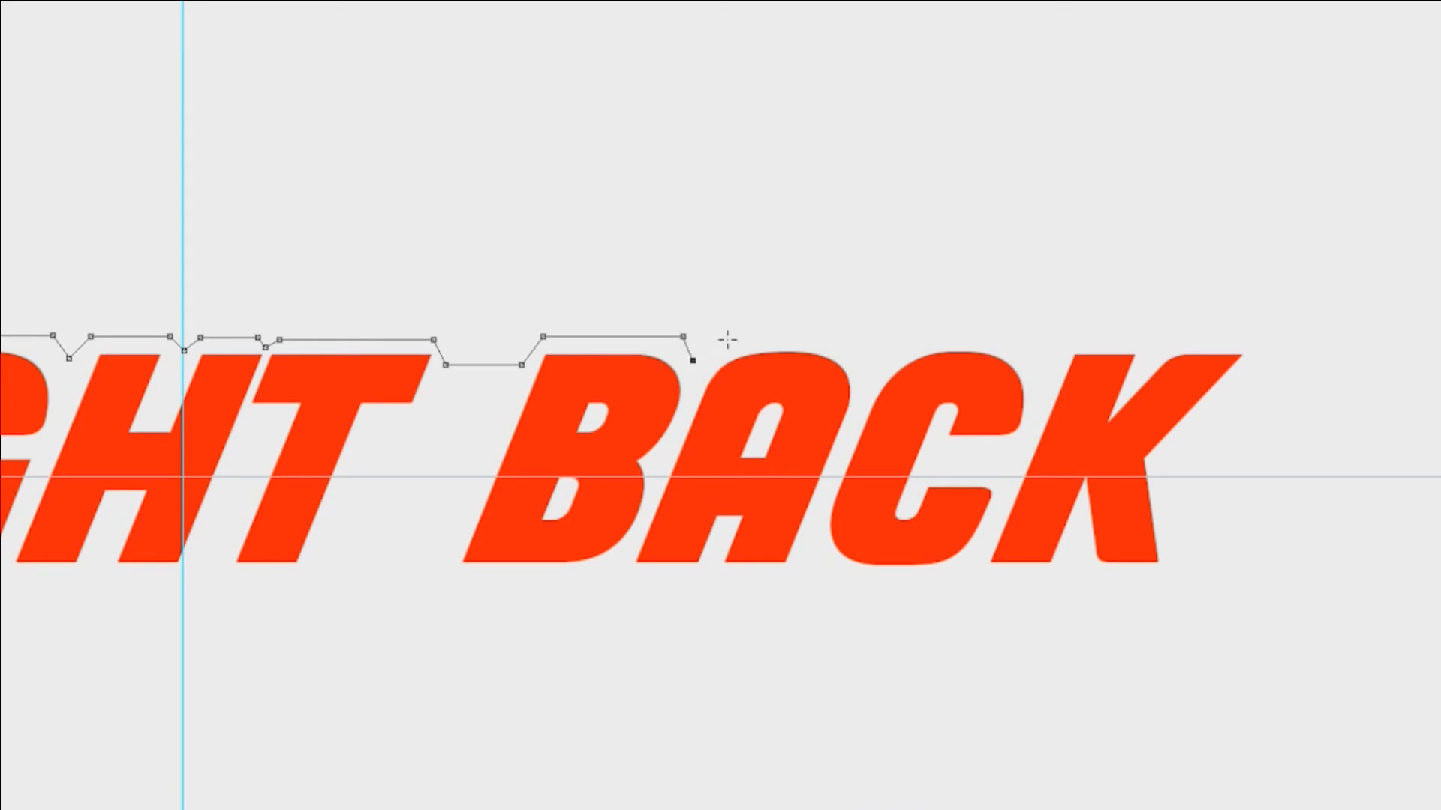
left_click(713, 340)
left_click(850, 340)
left_click(868, 364)
left_click(912, 340)
left_click(1021, 340)
left_click(1040, 361)
left_click(1062, 341)
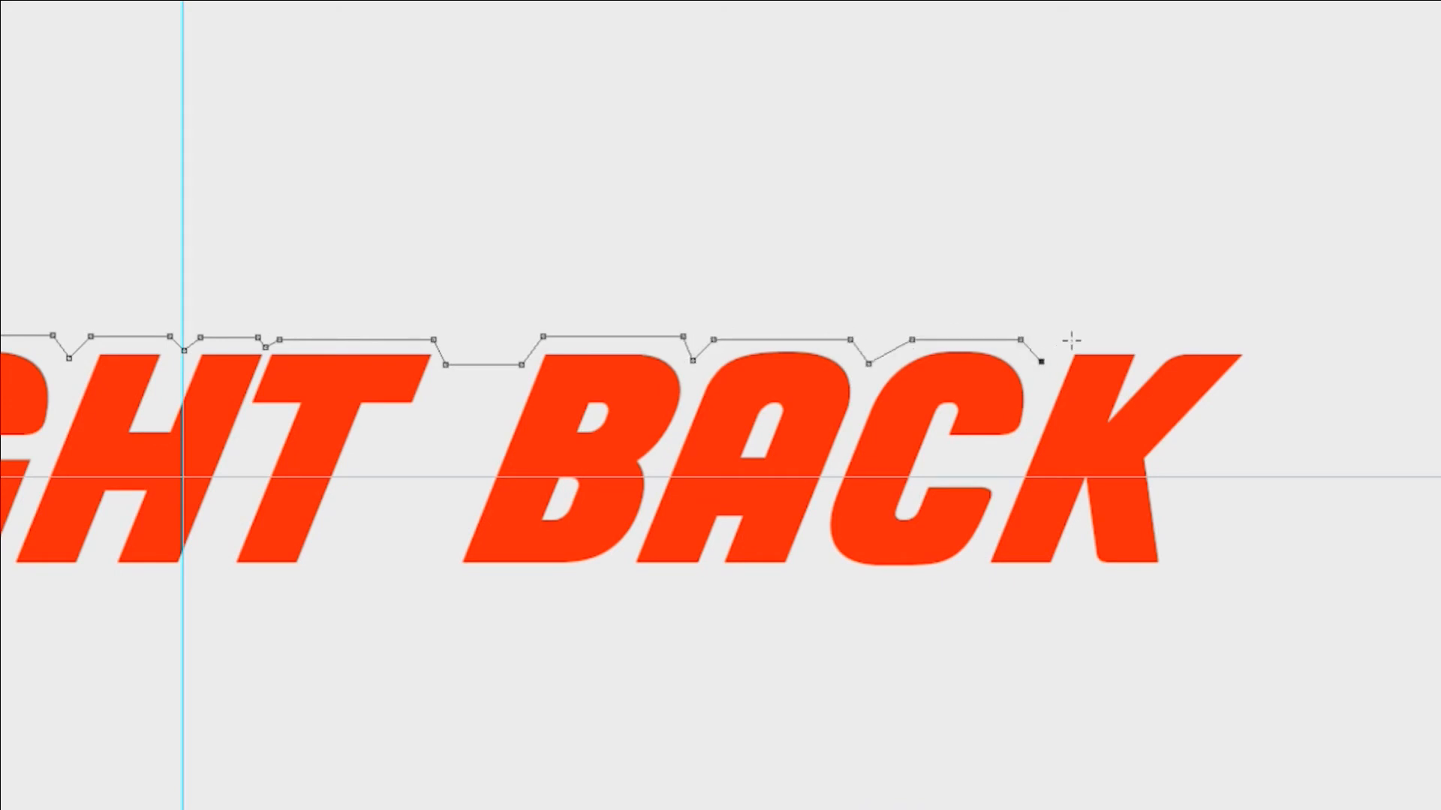
left_click(1137, 341)
left_click(1174, 344)
left_click(1268, 344)
- Trace the path down the outer side of the K and back beneath BACK, with notches between the letters
left_click(1167, 457)
left_click(1186, 573)
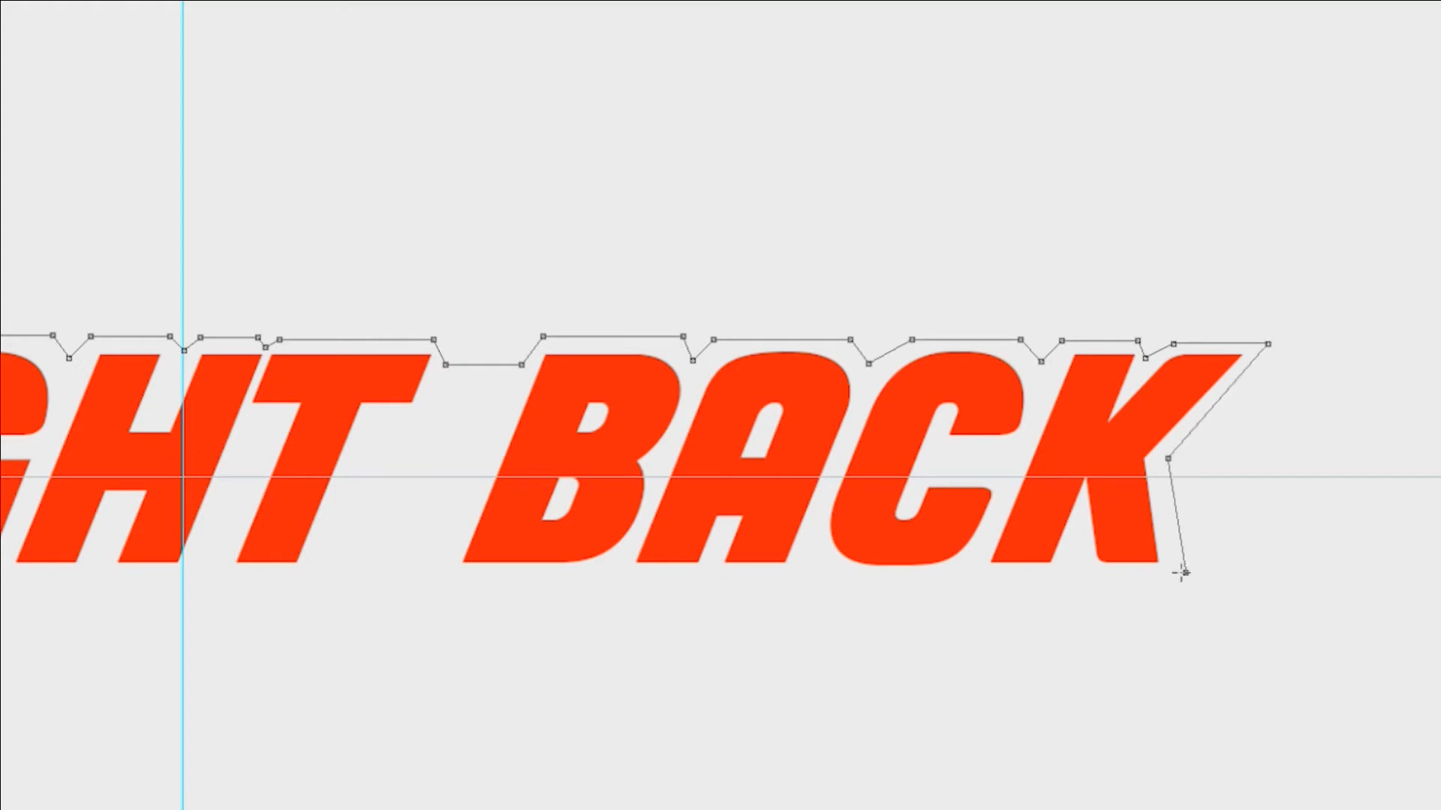
left_click(1101, 572)
left_click(1078, 557)
left_click(1047, 574)
left_click(981, 574)
left_click(979, 560)
left_click(950, 574)
left_click(837, 574)
left_click(821, 558)
left_click(784, 577)
left_click(719, 576)
left_click(716, 566)
left_click(694, 576)
left_click(633, 576)
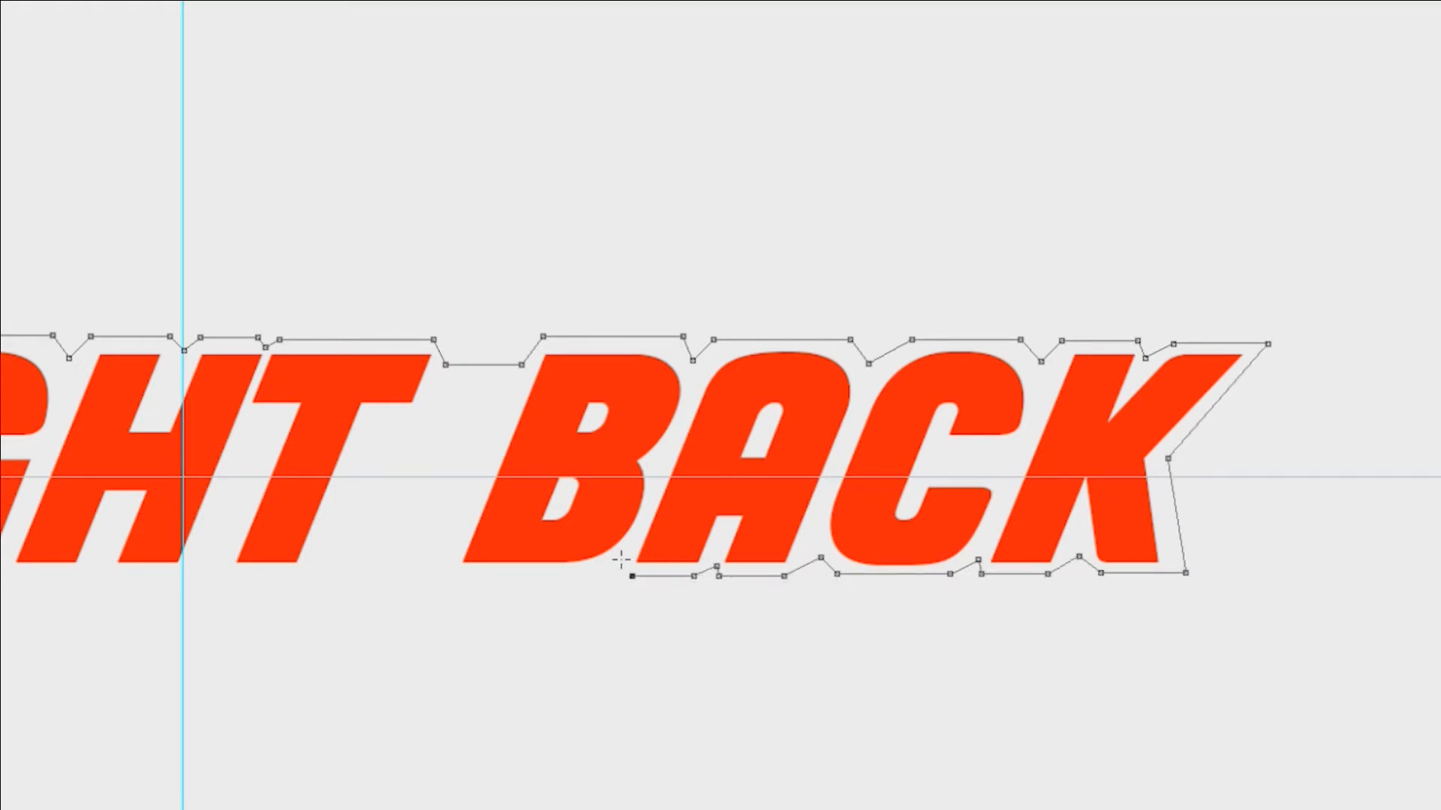
key("ctrl+z")
left_click(582, 576)
scroll(547, 637, "left", 4)
left_click(1013, 577, "shift")
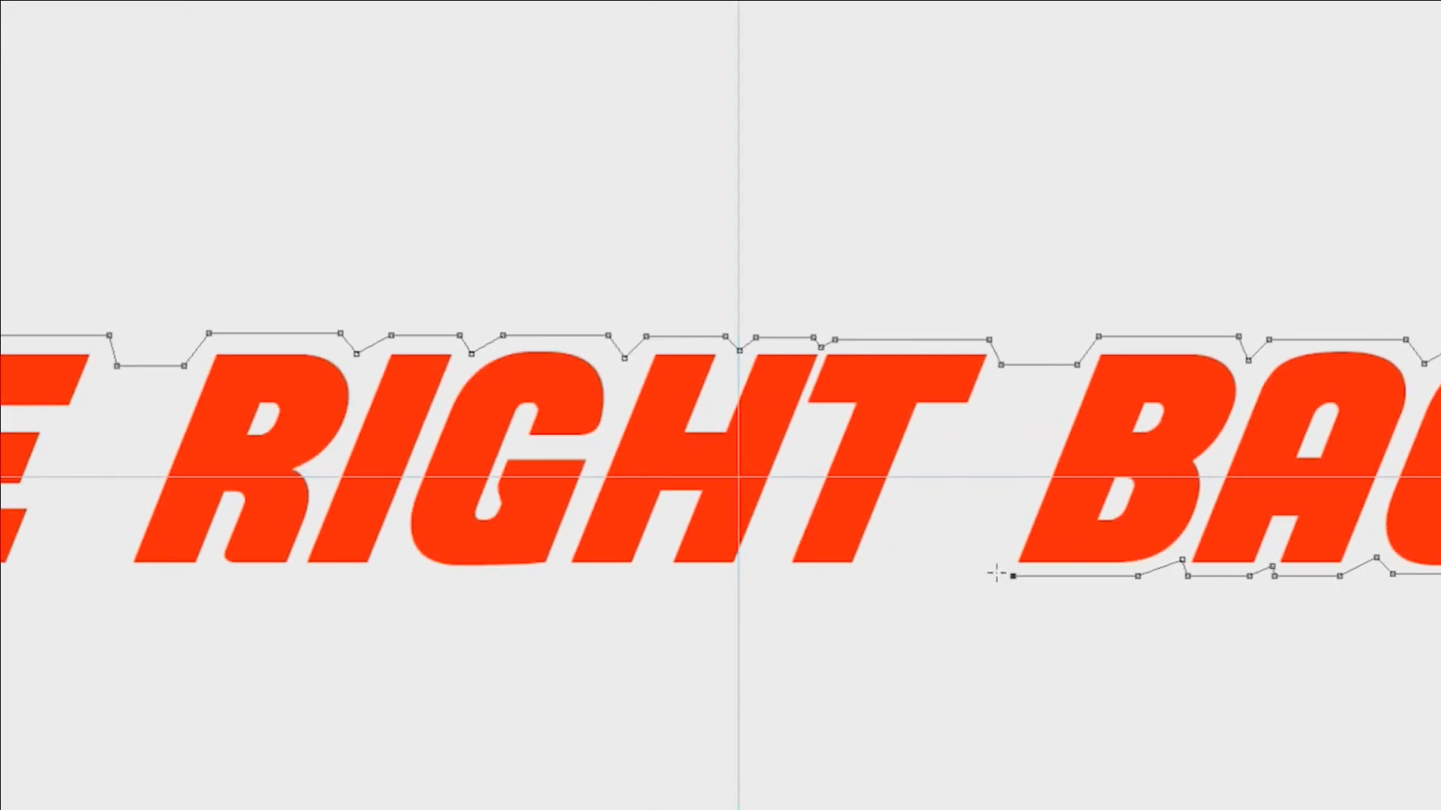
- Continue the path beneath RIGHT from the T back to the R, with notches between the letters
left_click(992, 558)
left_click(872, 557)
left_click(851, 580)
left_click(789, 580)
left_click(779, 558)
left_click(728, 577)
scroll(731, 579, "left", 5)
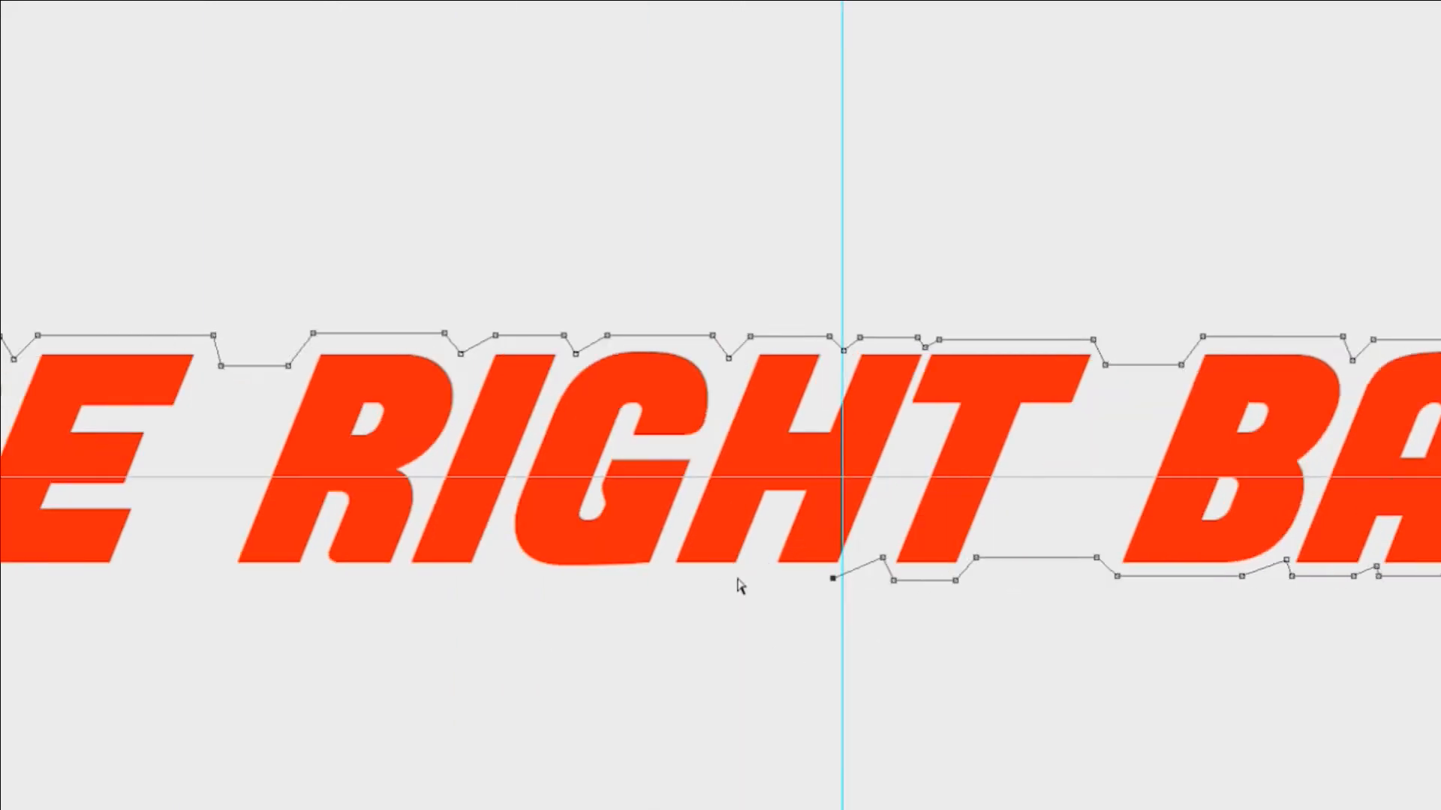
left_click(995, 578)
left_click(987, 558)
left_click(945, 580)
left_click(889, 567)
left_click(860, 585)
left_click(735, 554)
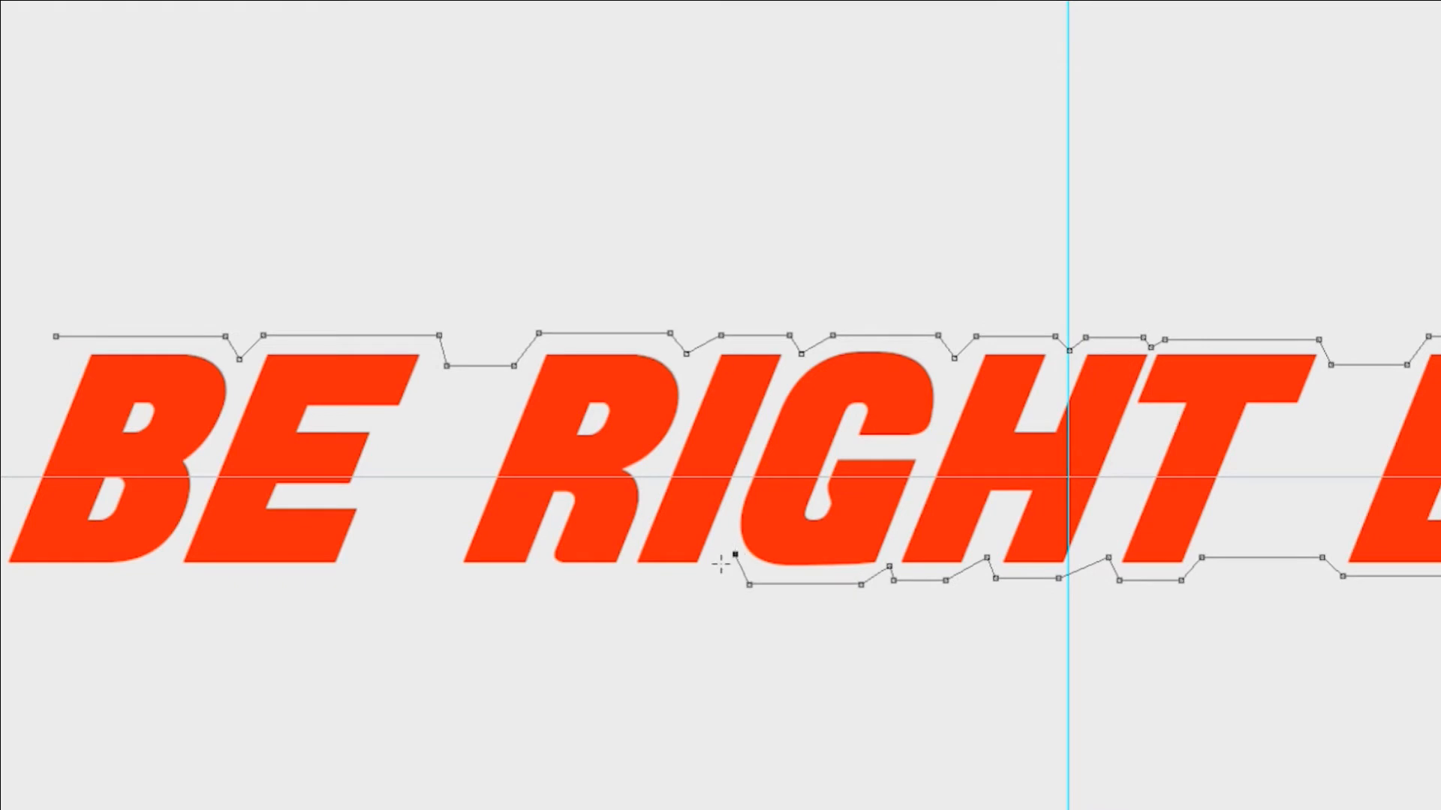
left_click(693, 581)
left_click(643, 581)
left_click_drag(643, 582, 638, 582)
left_click(625, 562)
left_click(608, 577)
left_click(553, 577)
left_click(543, 560)
left_click(510, 581)
left_click(449, 581)
- Trace the path beneath BE and close it at its starting point above the B, fitting the canvas in view
left_click(443, 556)
left_click(350, 556)
scroll(457, 622, "left", 5)
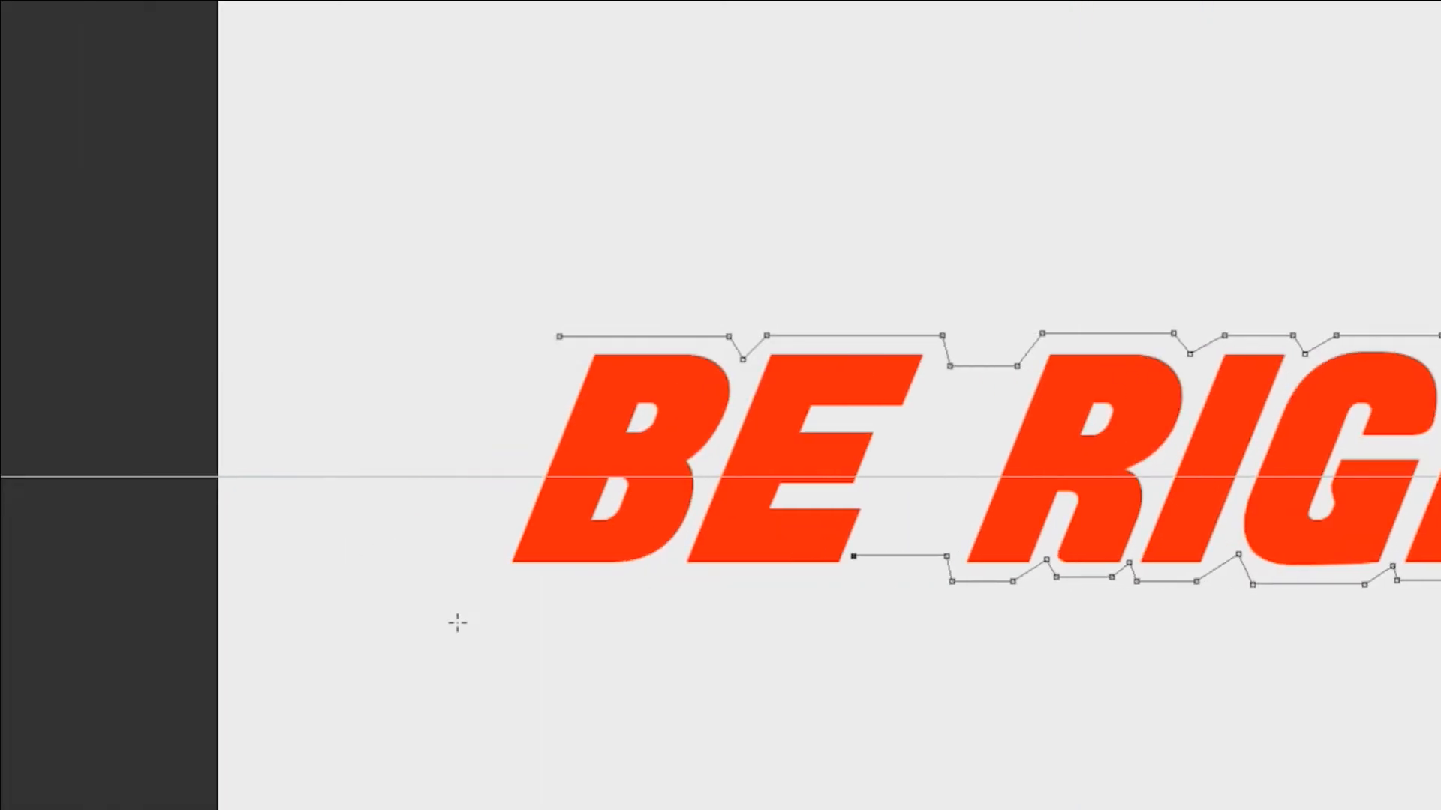
left_click(680, 574)
left_click(671, 559)
left_click(633, 574)
left_click(486, 574)
left_click(559, 336)
key("ctrl+0")
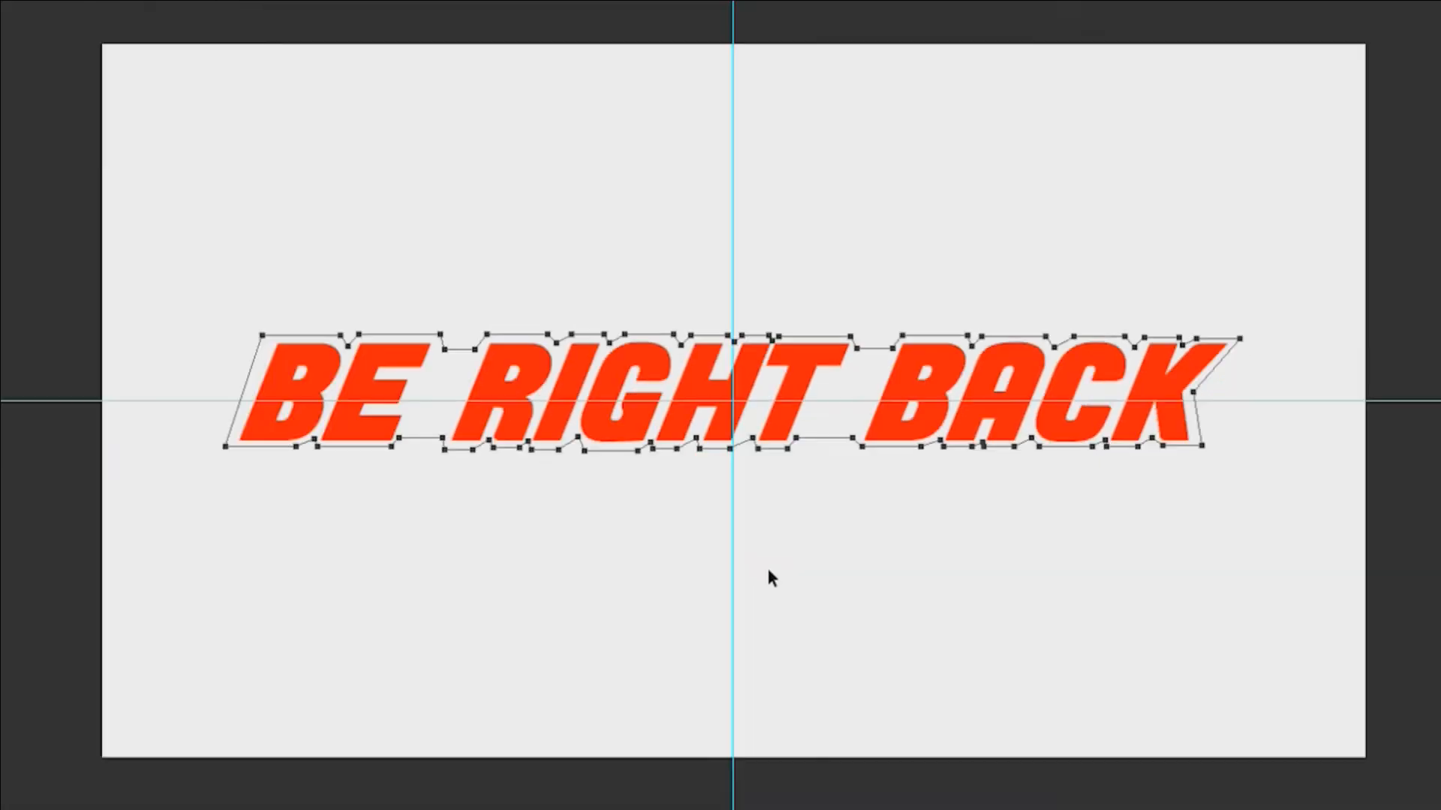
- Try filling the outlined area with the orange-red colour using the Paint Bucket tool, and undo the fill
left_click(0, 739)
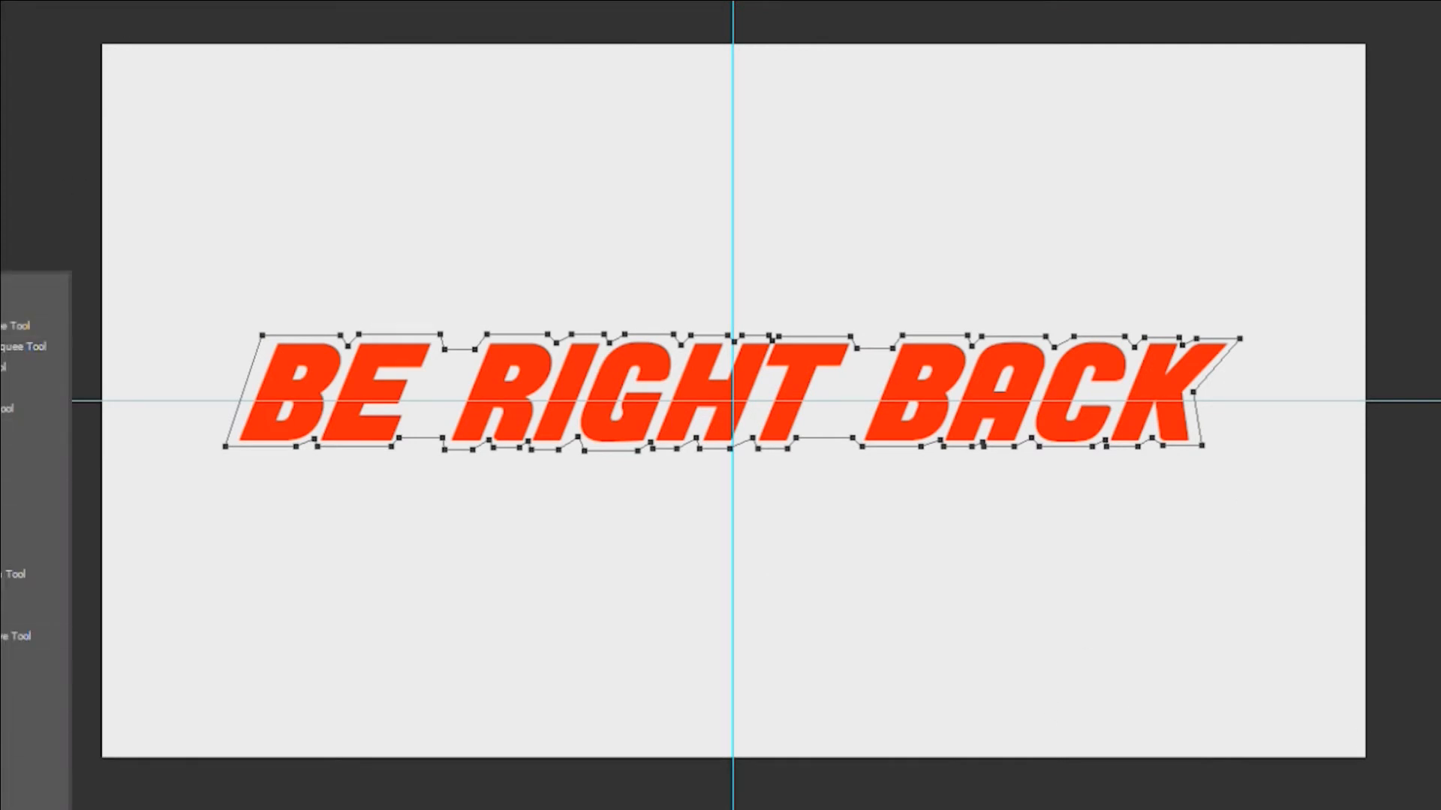
left_click(0, 795)
key("ctrl+v")
key("Return")
left_click(304, 410)
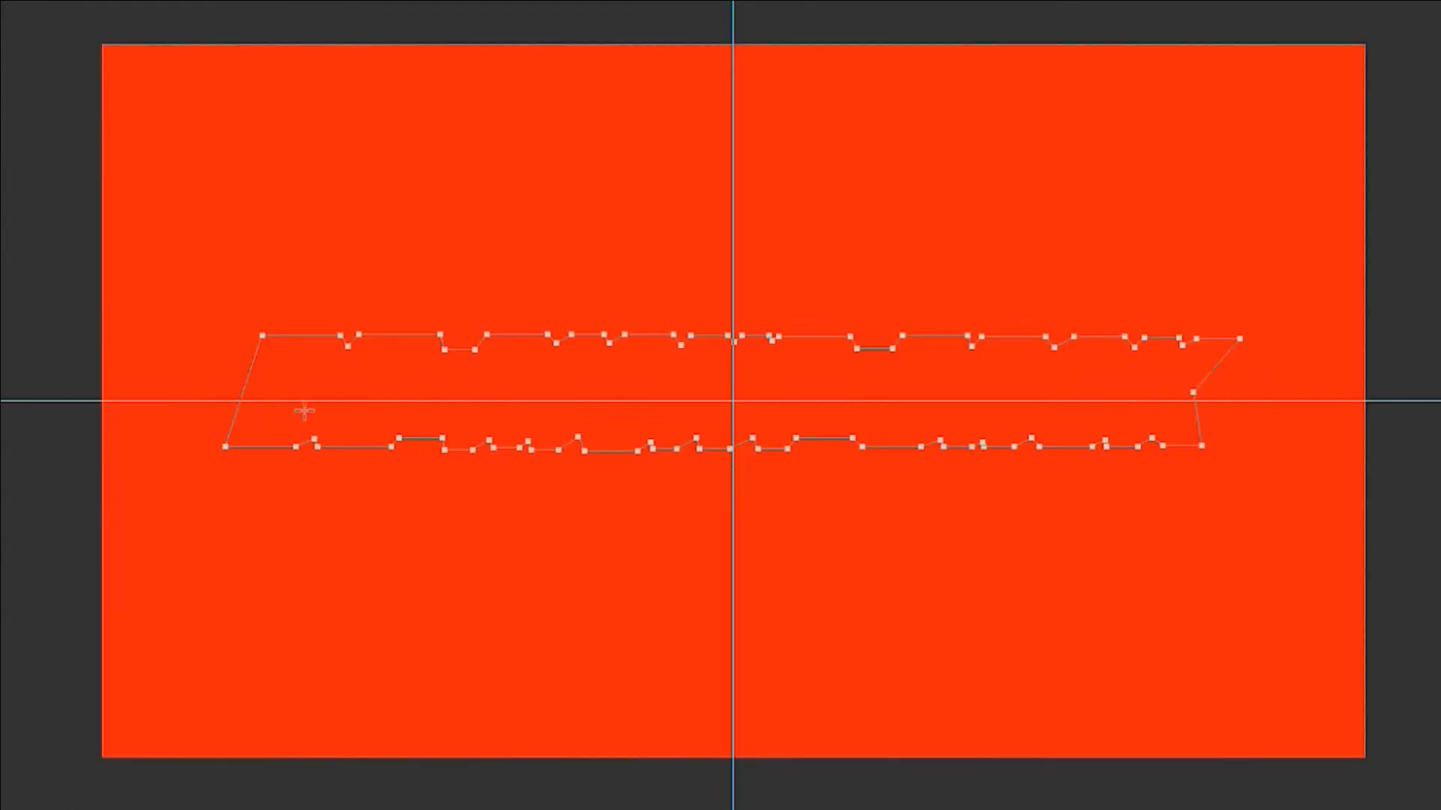
key("ctrl+z")
right_click(442, 350)
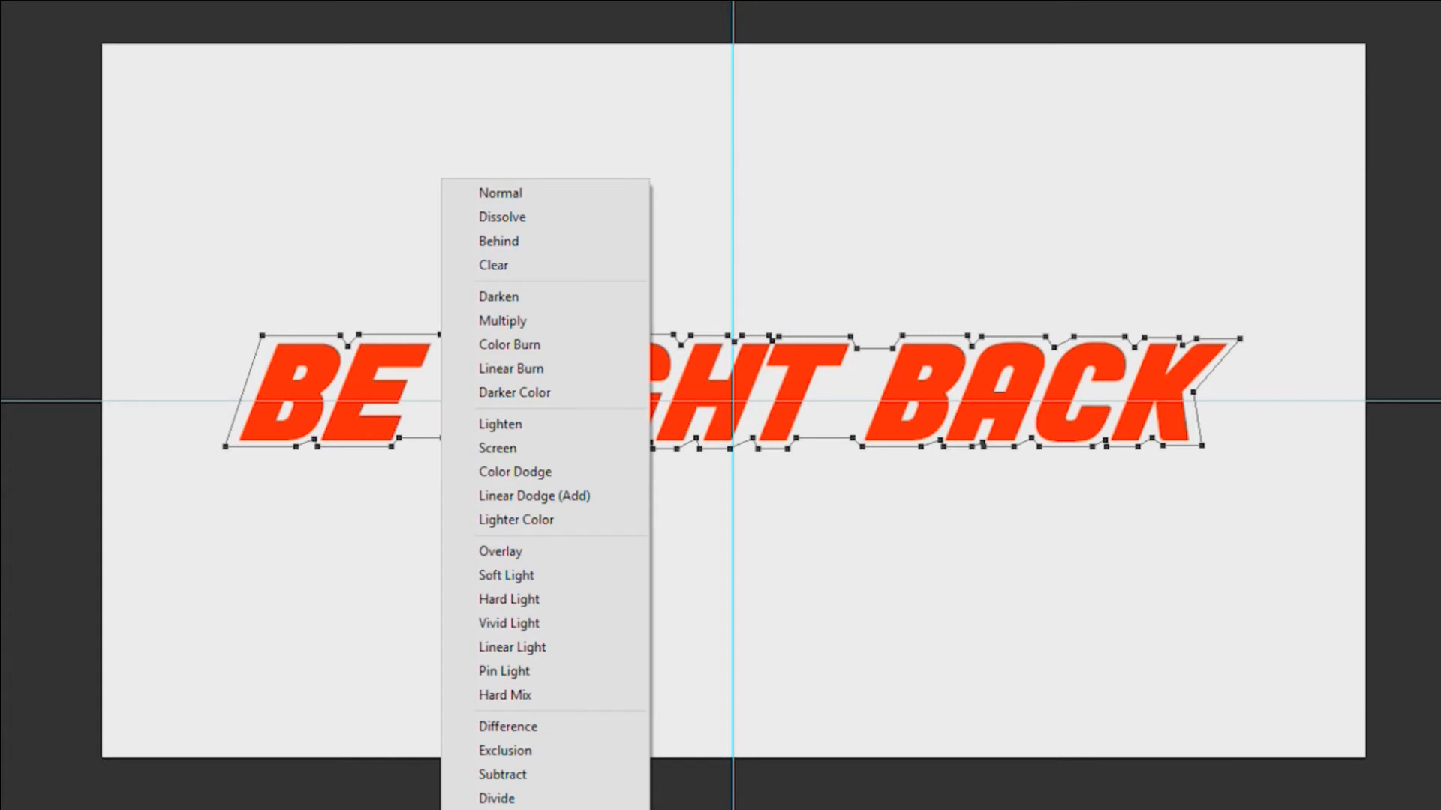
key("Escape")
- Fill the closed path with the orange-red colour and move the filled shape's layer below the text
right_click(444, 334)
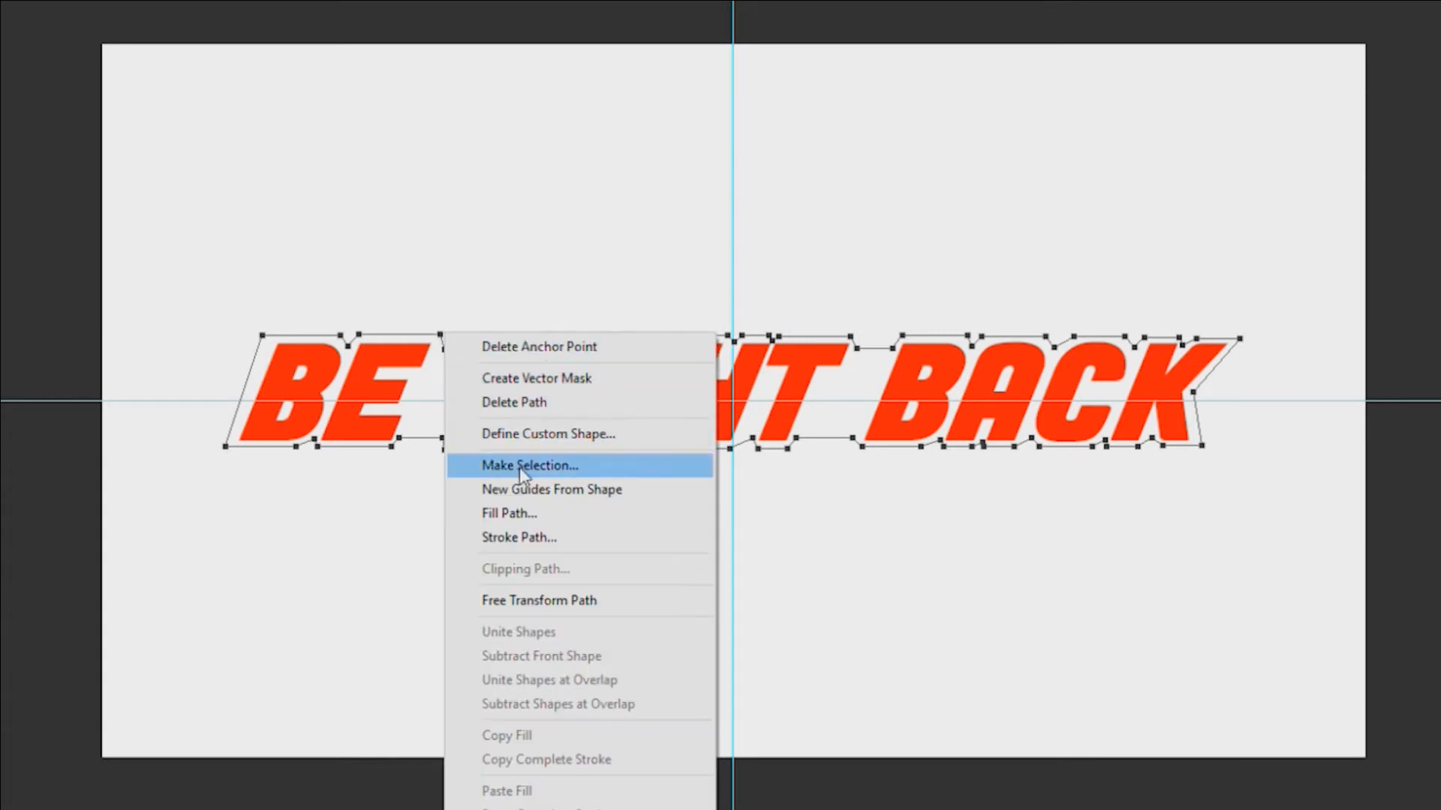
left_click(525, 514)
left_click(1019, 102)
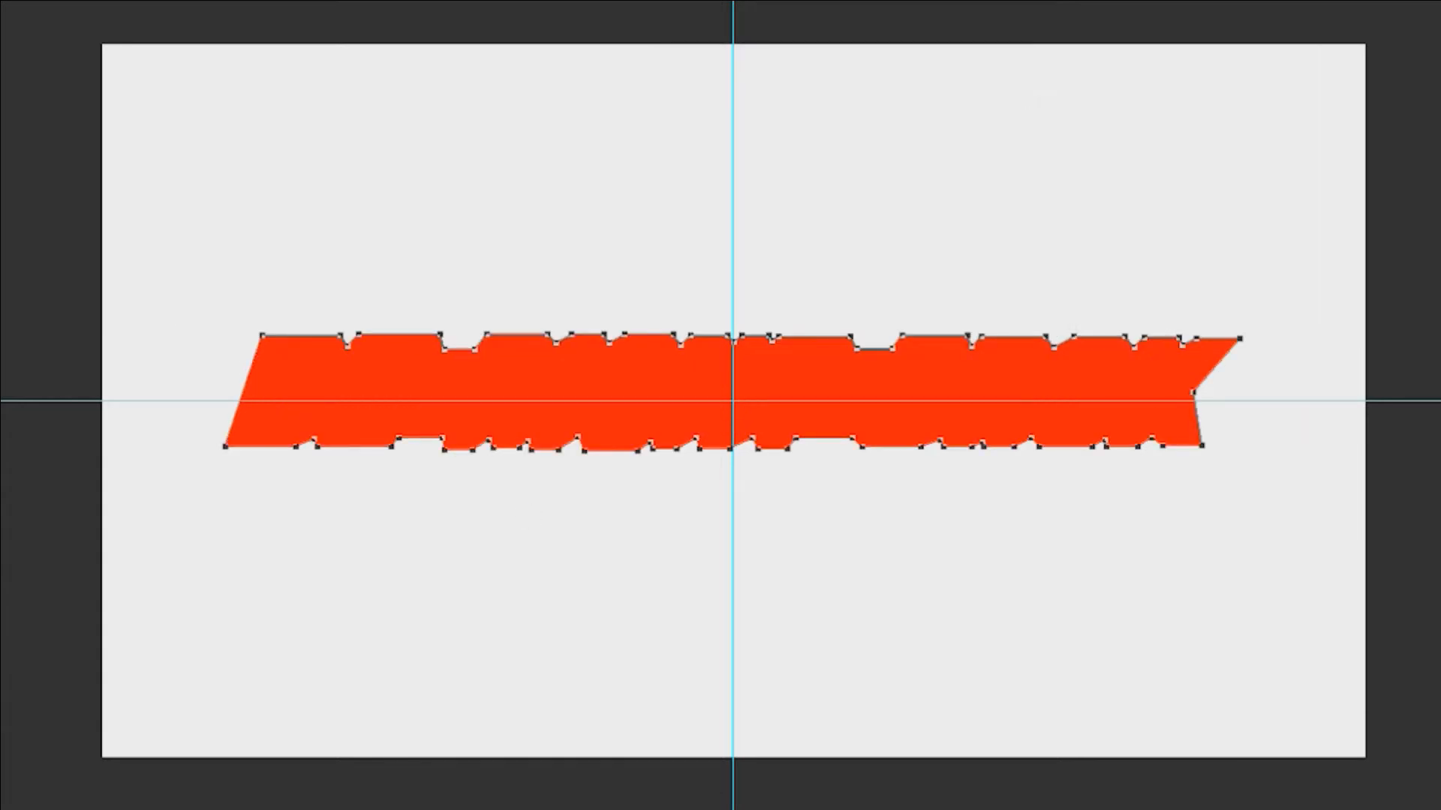
key("ctrl+[")
- Load the BE RIGHT BACK lettering as a selection, delete it from the filled shape, and deselect
right_click(1434, 330)
left_click(1411, 277)
left_click(1435, 330, "ctrl")
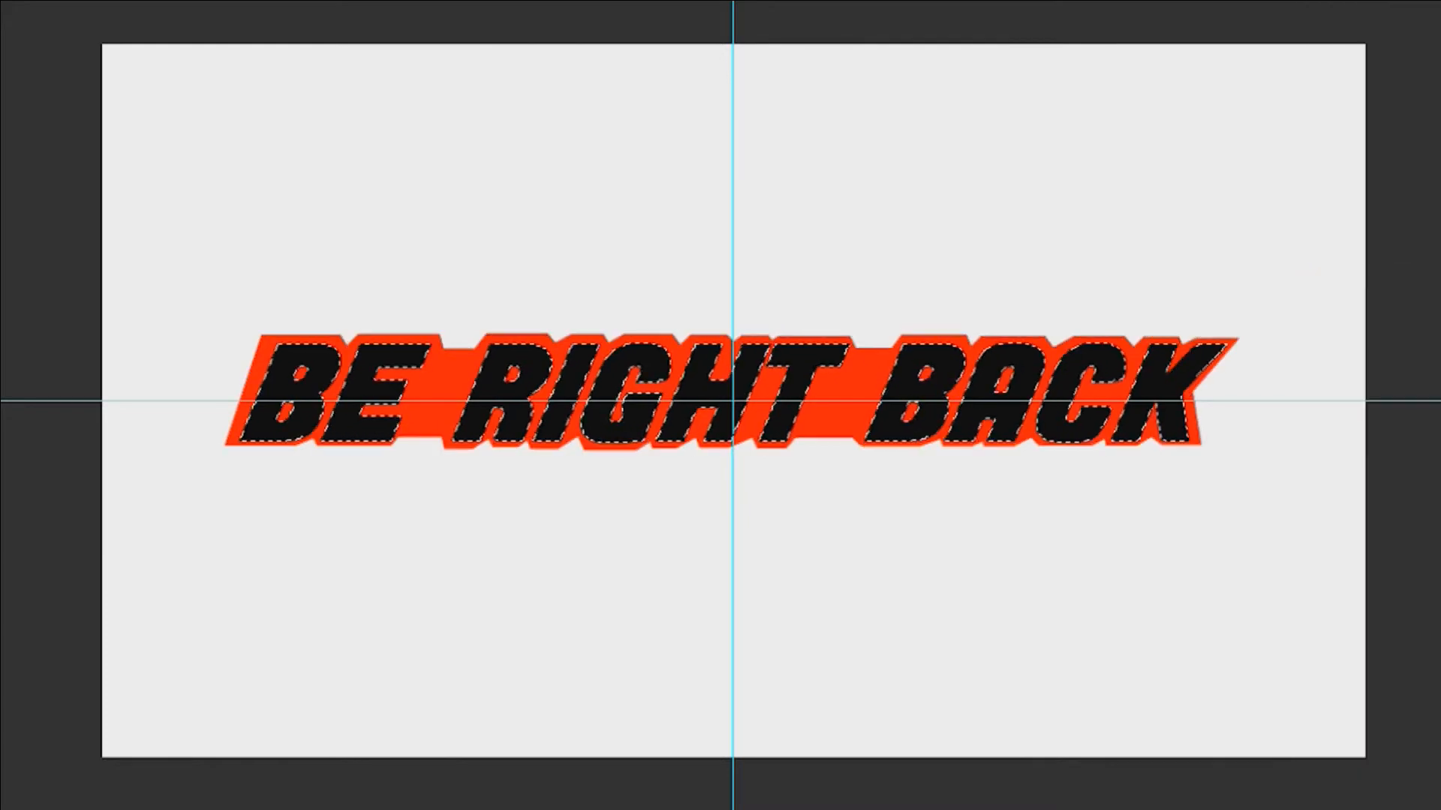
key("Delete")
key("ctrl+z")
key("Delete")
key("ctrl+d")
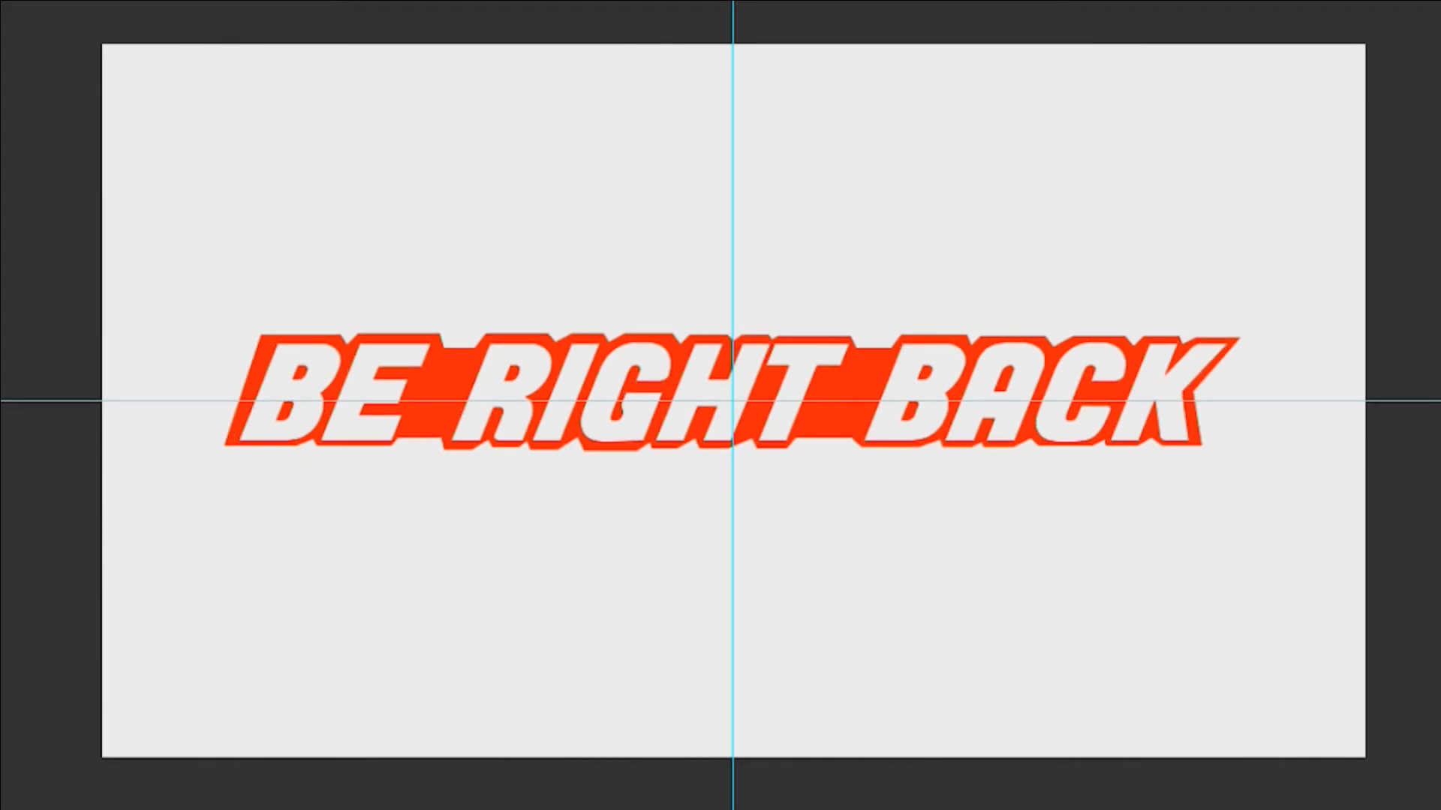
- Add Color Overlays to copies of the cut-out lettering, one in coral fd6767 and one in pink ff3992
left_click(1091, 99)
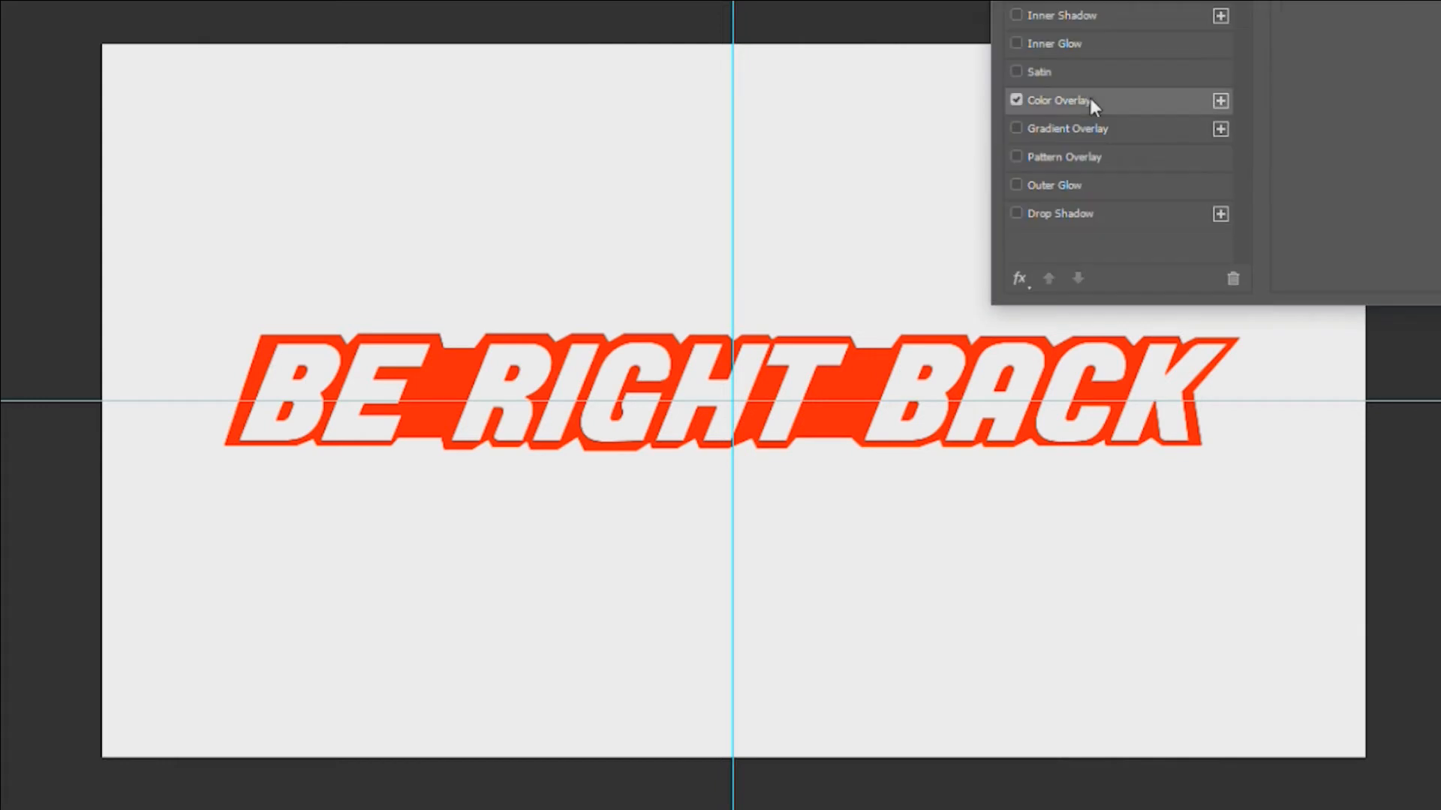
type("ff495e")
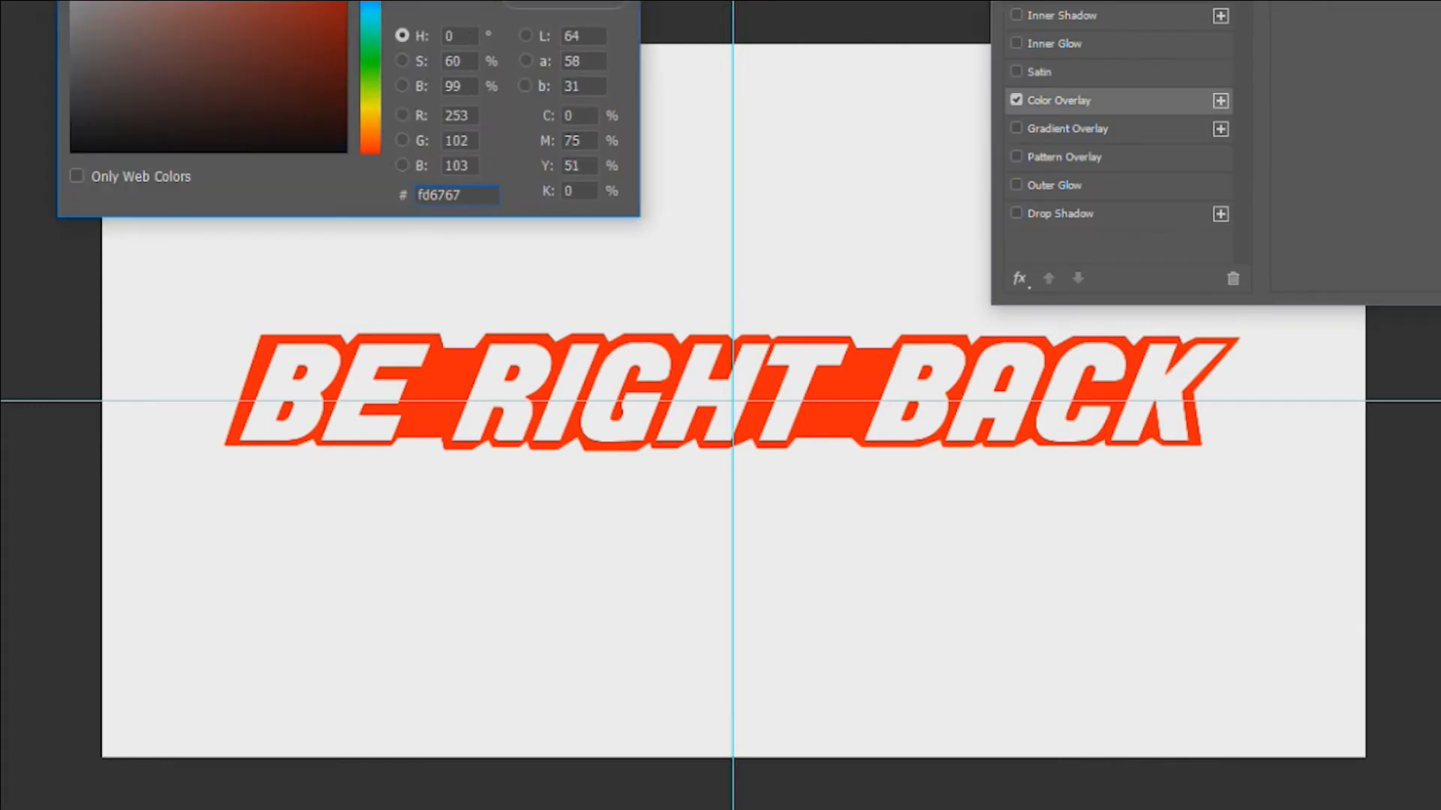
key("Return")
key("Return")
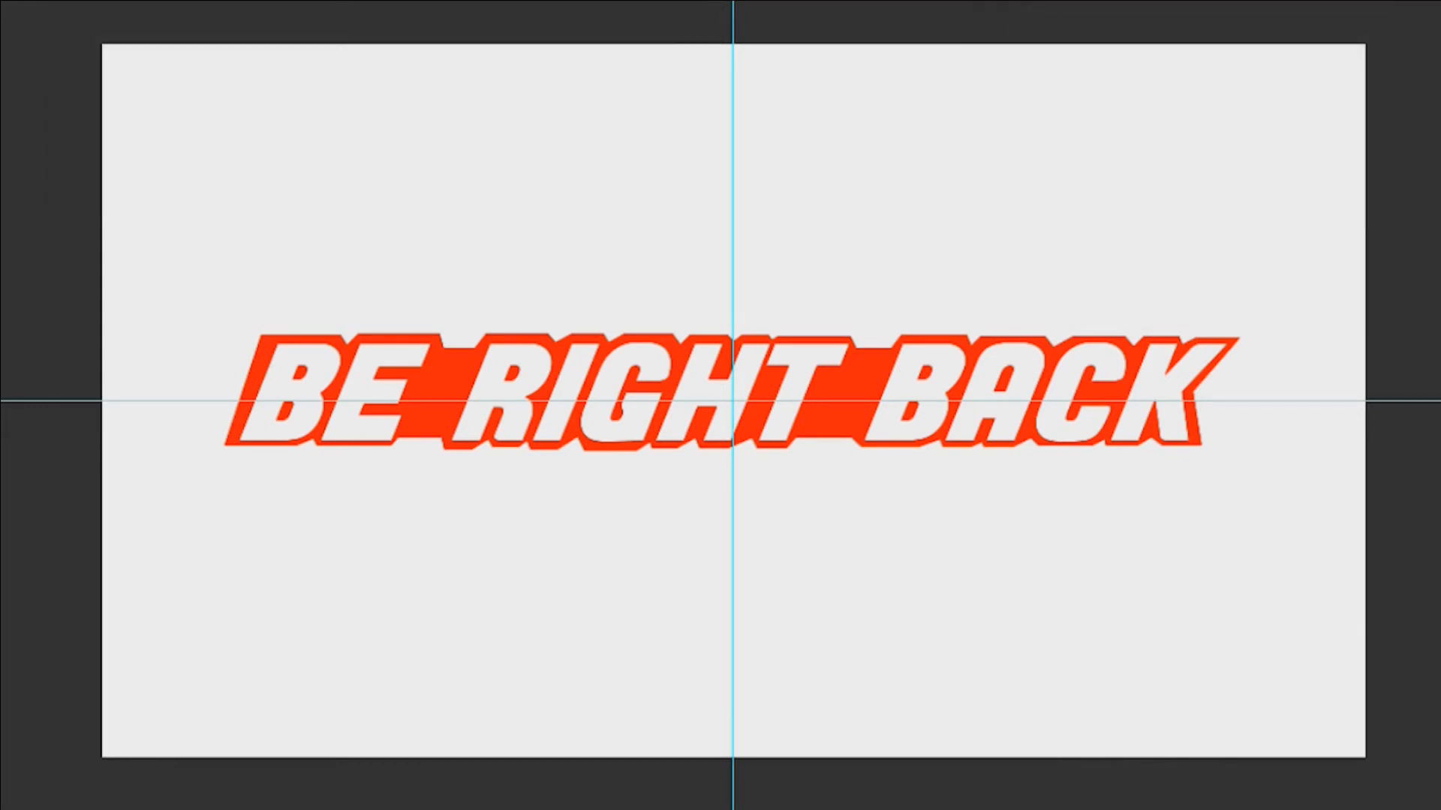
left_click(1082, 100)
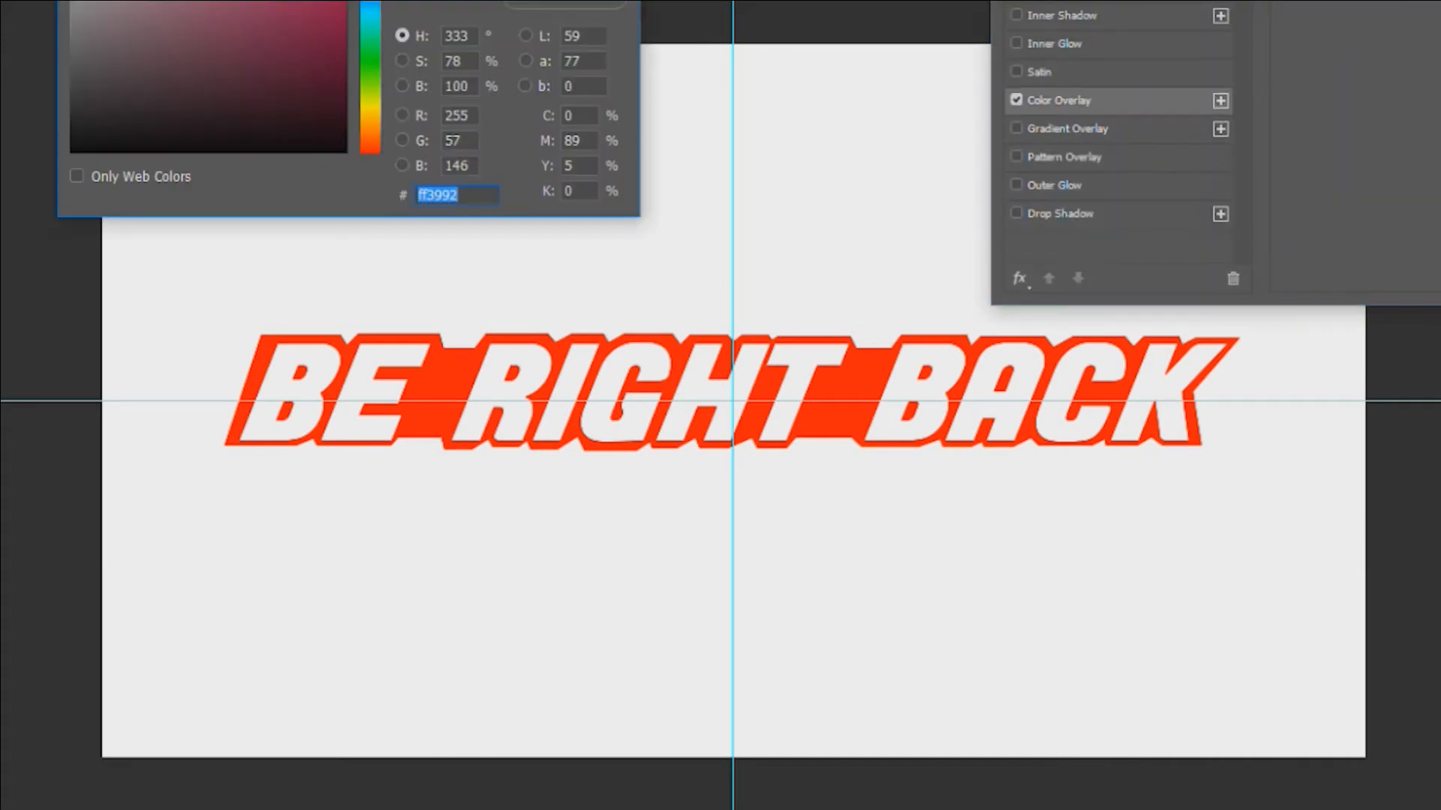
key("Return")
key("Return")
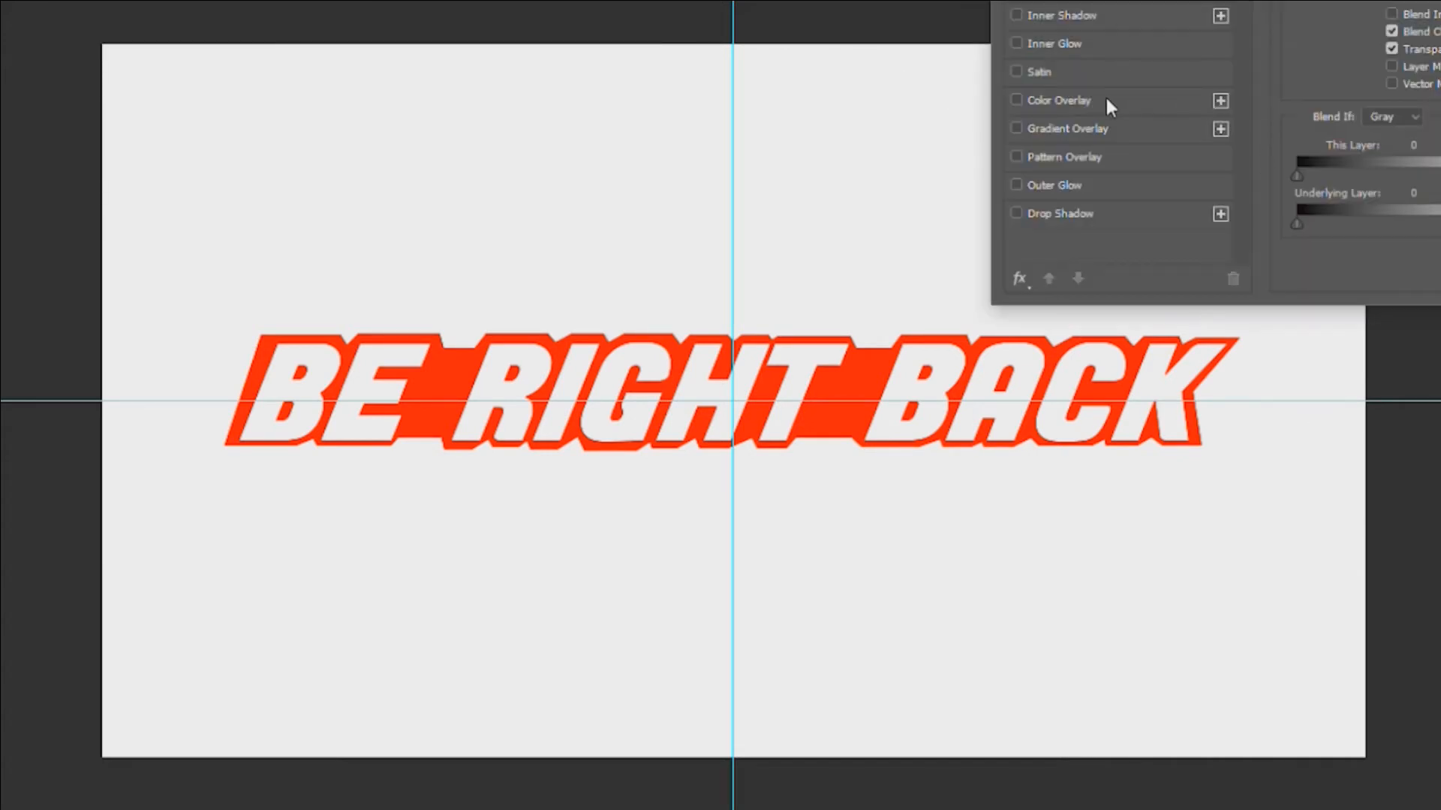
- Add a purple Color Overlay to another copy of the cut-out lettering
left_click(1106, 100)
left_click_drag(360, 75, 370, 126)
key("Return")
key("Return")
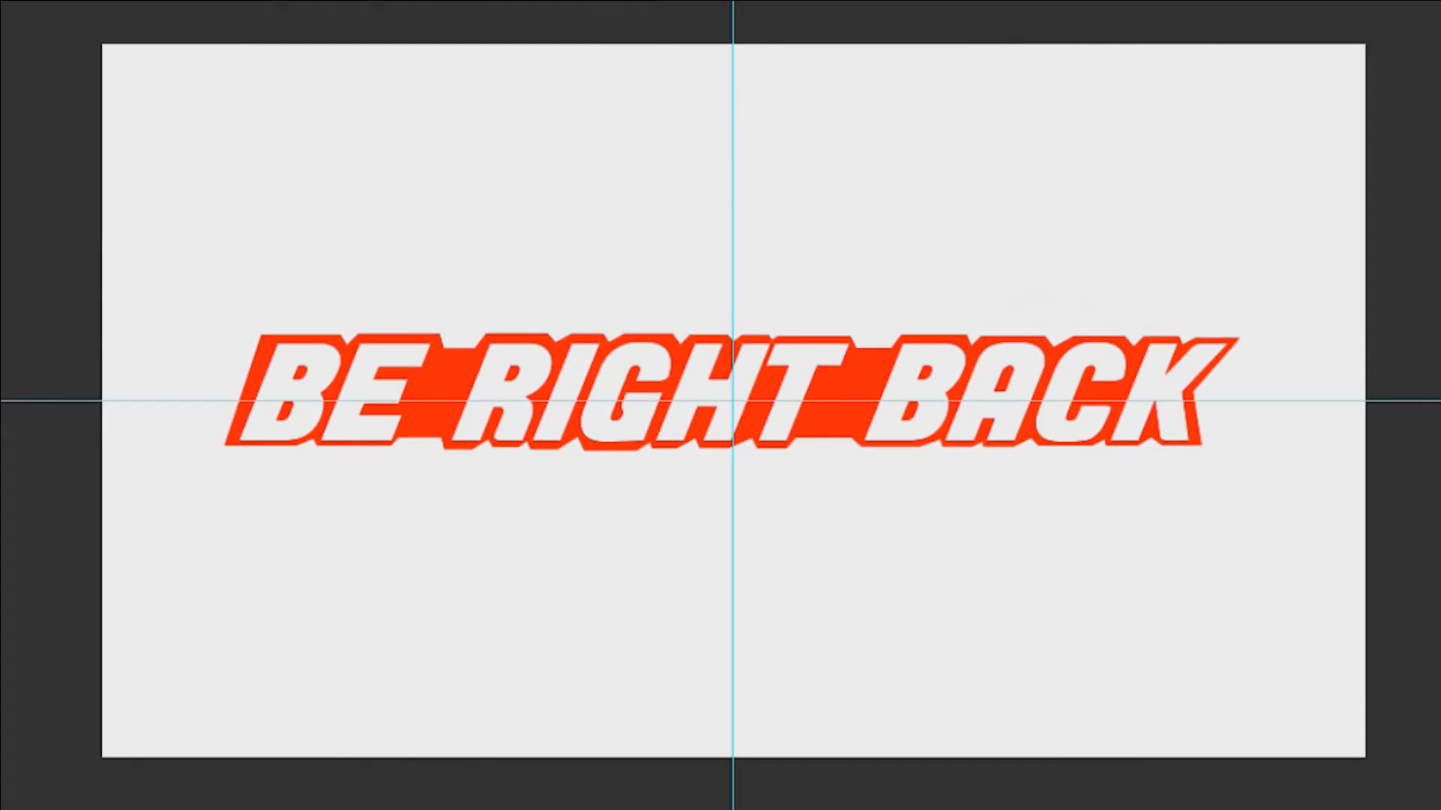
- Distort the pink lettering copy with the Wave filter, using 24 generators
left_click(147, 0)
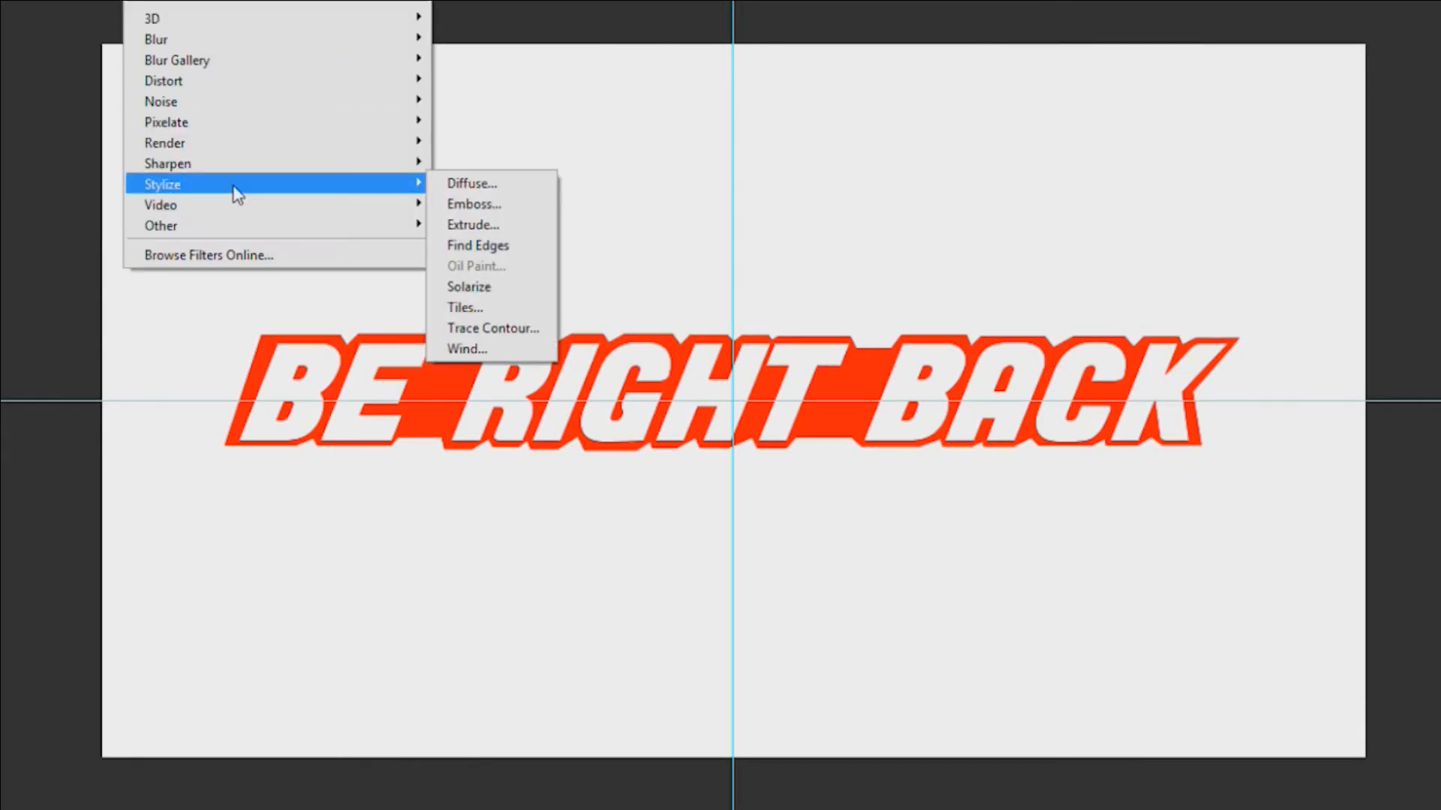
mouse_move(234, 144)
mouse_move(272, 83)
left_click(482, 225)
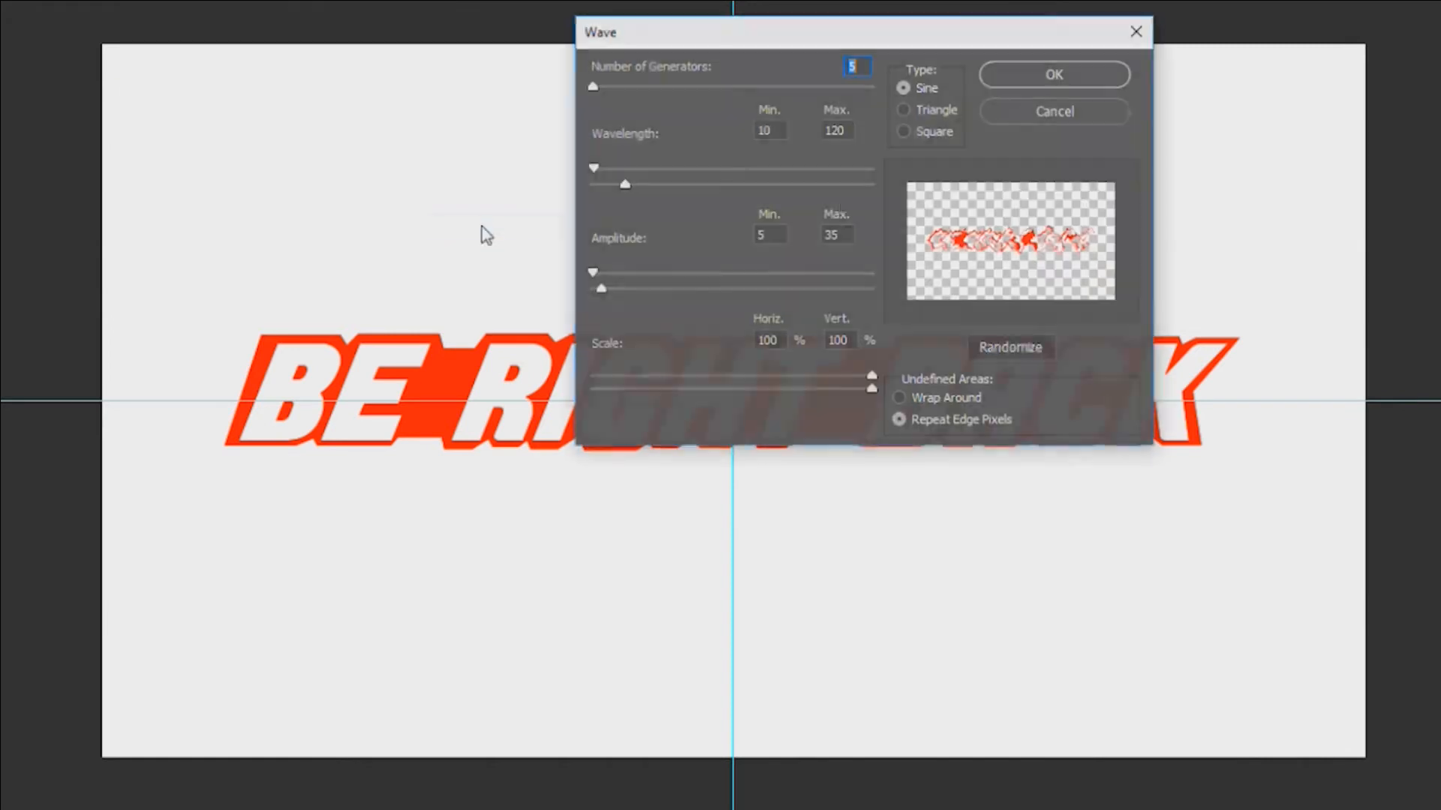
left_click_drag(594, 87, 599, 84)
left_click(1109, 81)
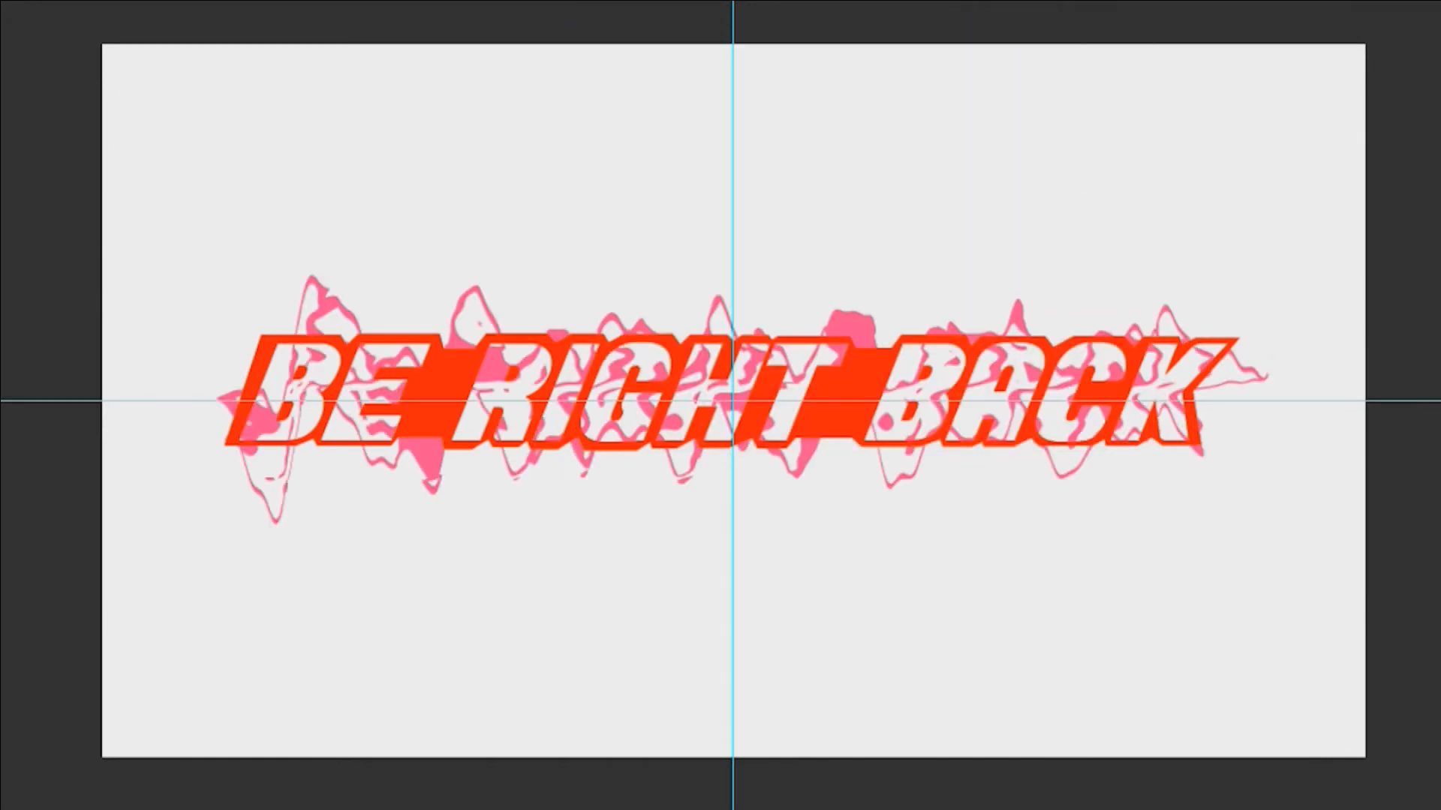
- Apply the Wave filter to the purple copy with a minimum wavelength of 47 and amplitude from 28 to 75
left_click(147, 0)
mouse_move(300, 90)
left_click(458, 222)
left_click_drag(596, 168, 603, 167)
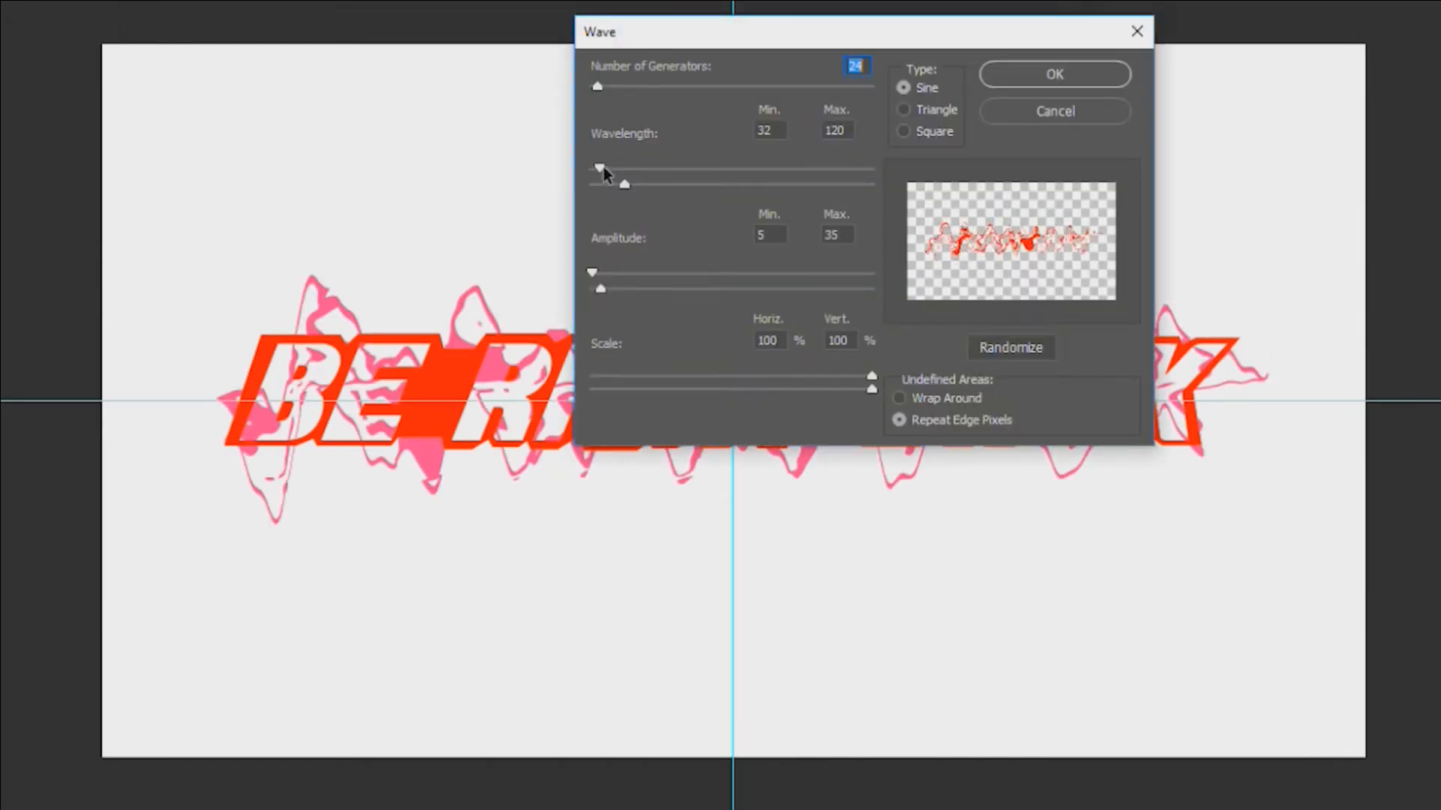
left_click_drag(598, 291, 619, 299)
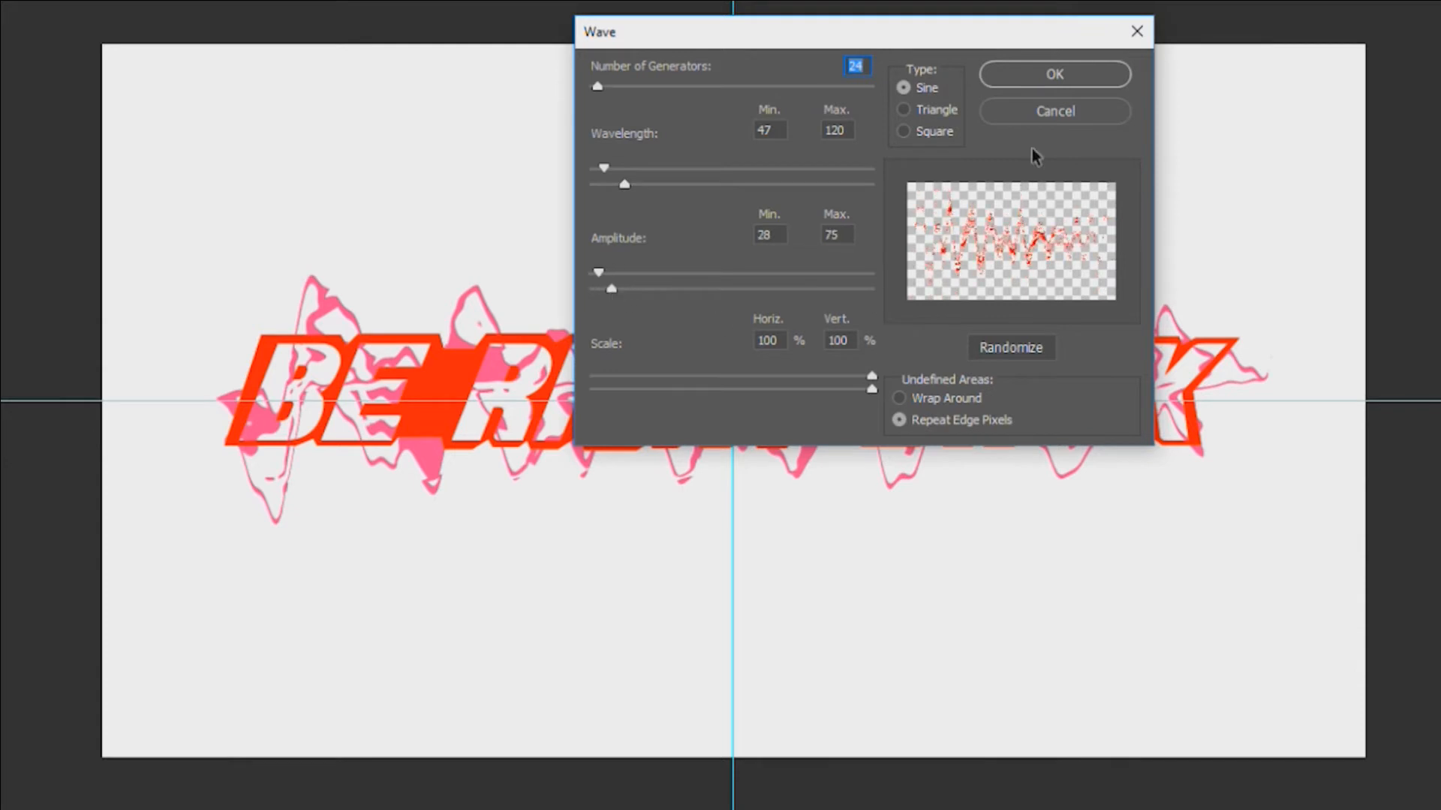
left_click(1054, 74)
- Distort the orange lettering copy with the Wave filter, using 171 generators, wavelength from 1 to 40 and a low amplitude
left_click(146, 2)
mouse_move(192, 78)
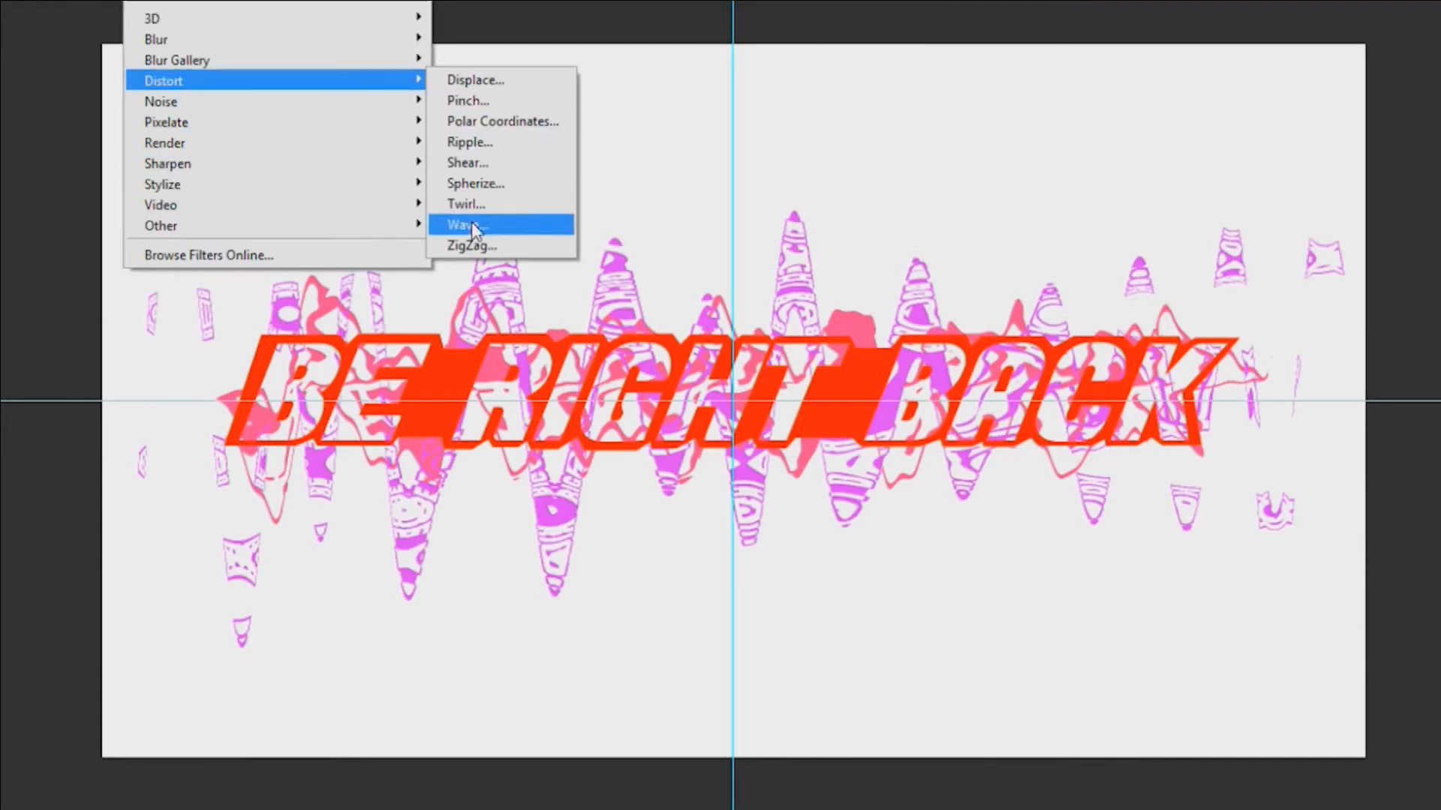
left_click(474, 222)
left_click_drag(600, 292, 602, 294)
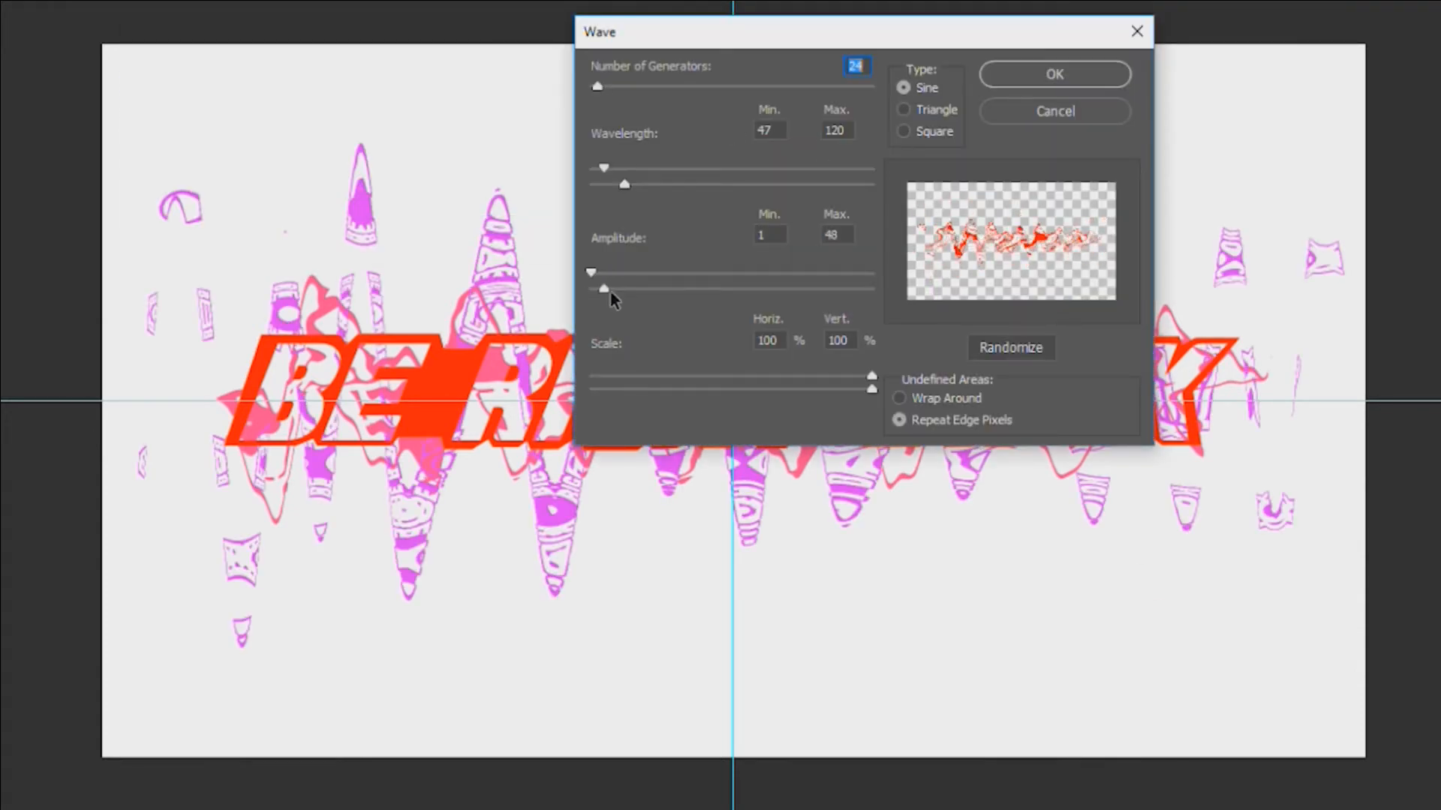
left_click_drag(604, 169, 618, 169)
left_click_drag(597, 86, 639, 87)
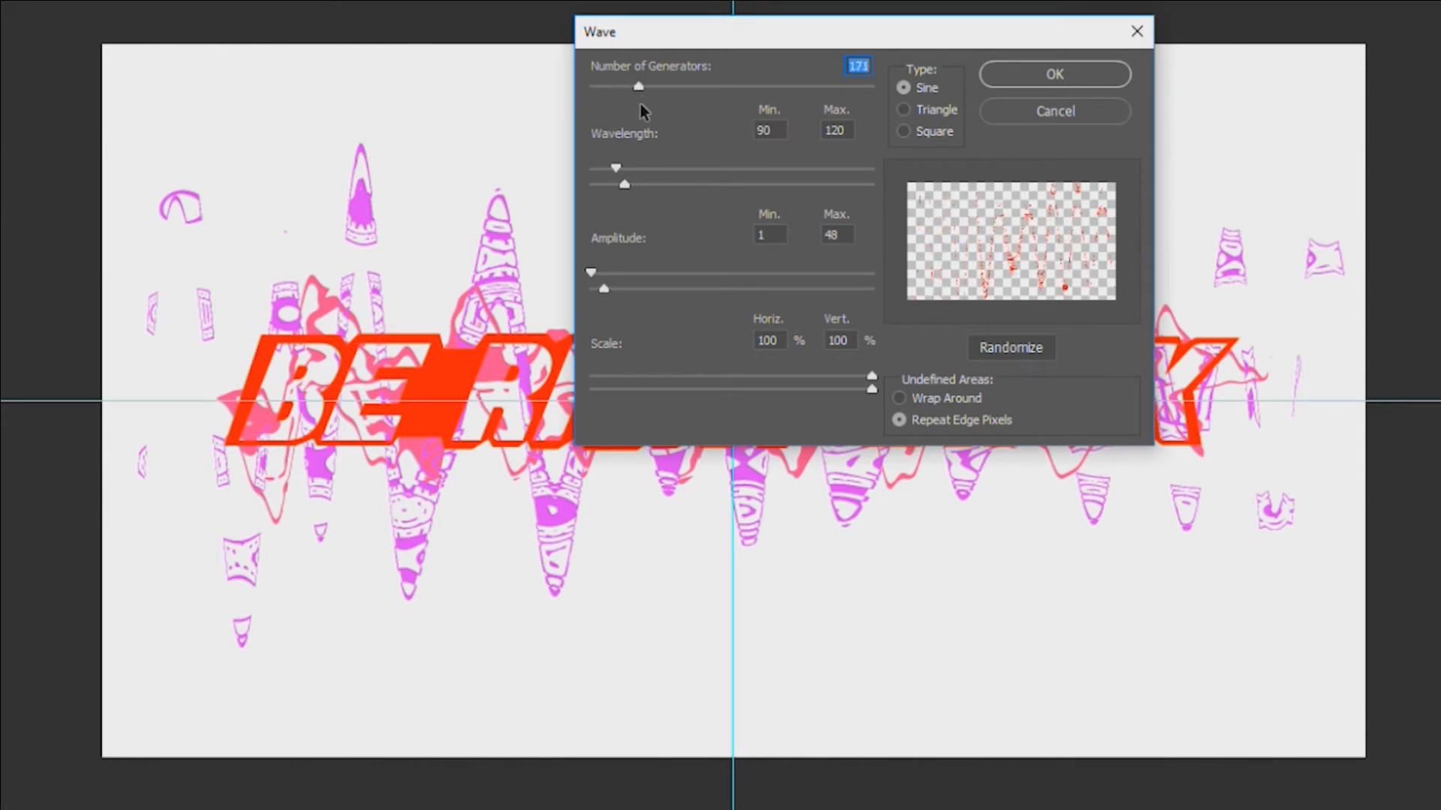
mouse_move(616, 168)
left_mouse_down()
mouse_move(574, 168)
mouse_move(625, 184)
mouse_move(600, 185)
left_mouse_up()
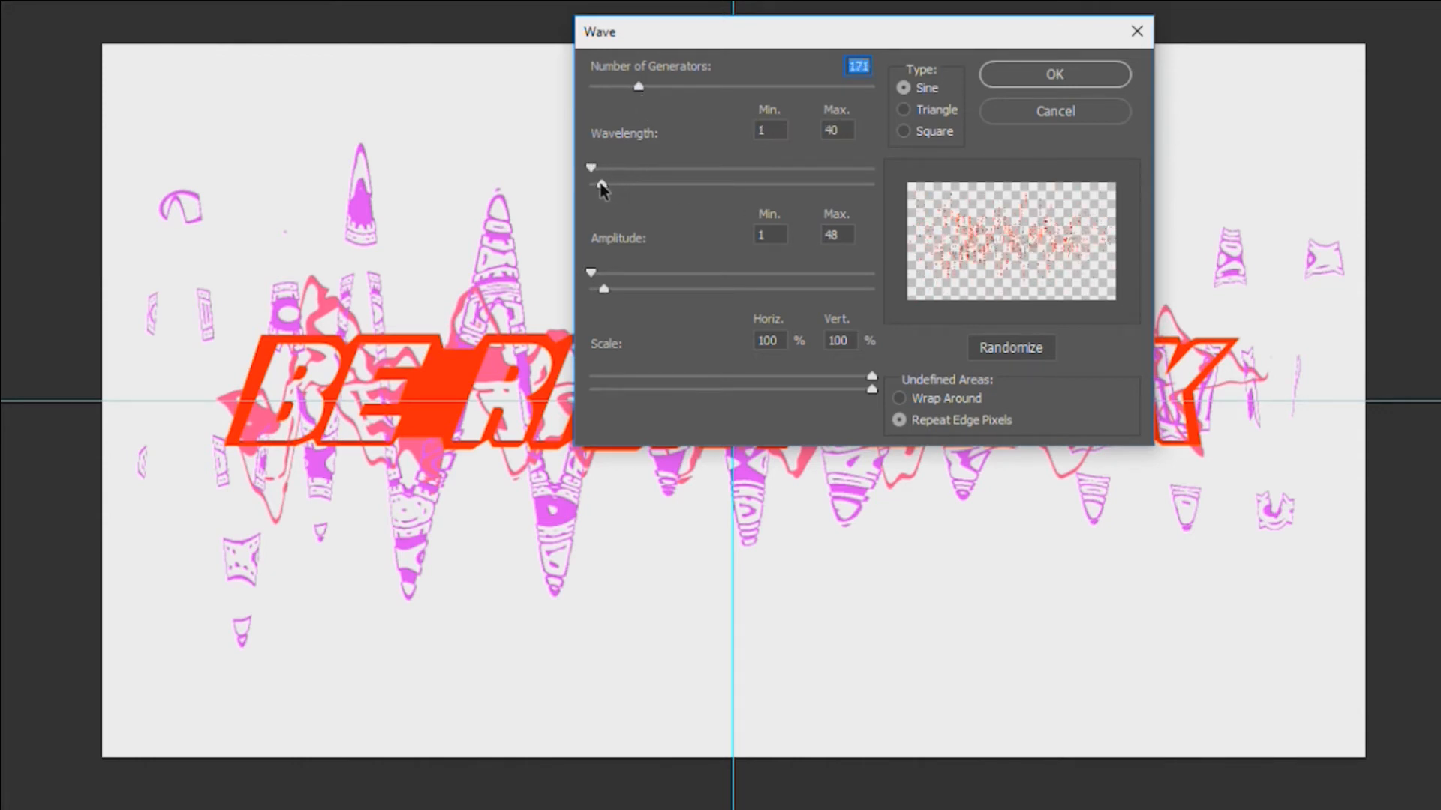
left_click_drag(603, 290, 592, 291)
left_click(1052, 72)
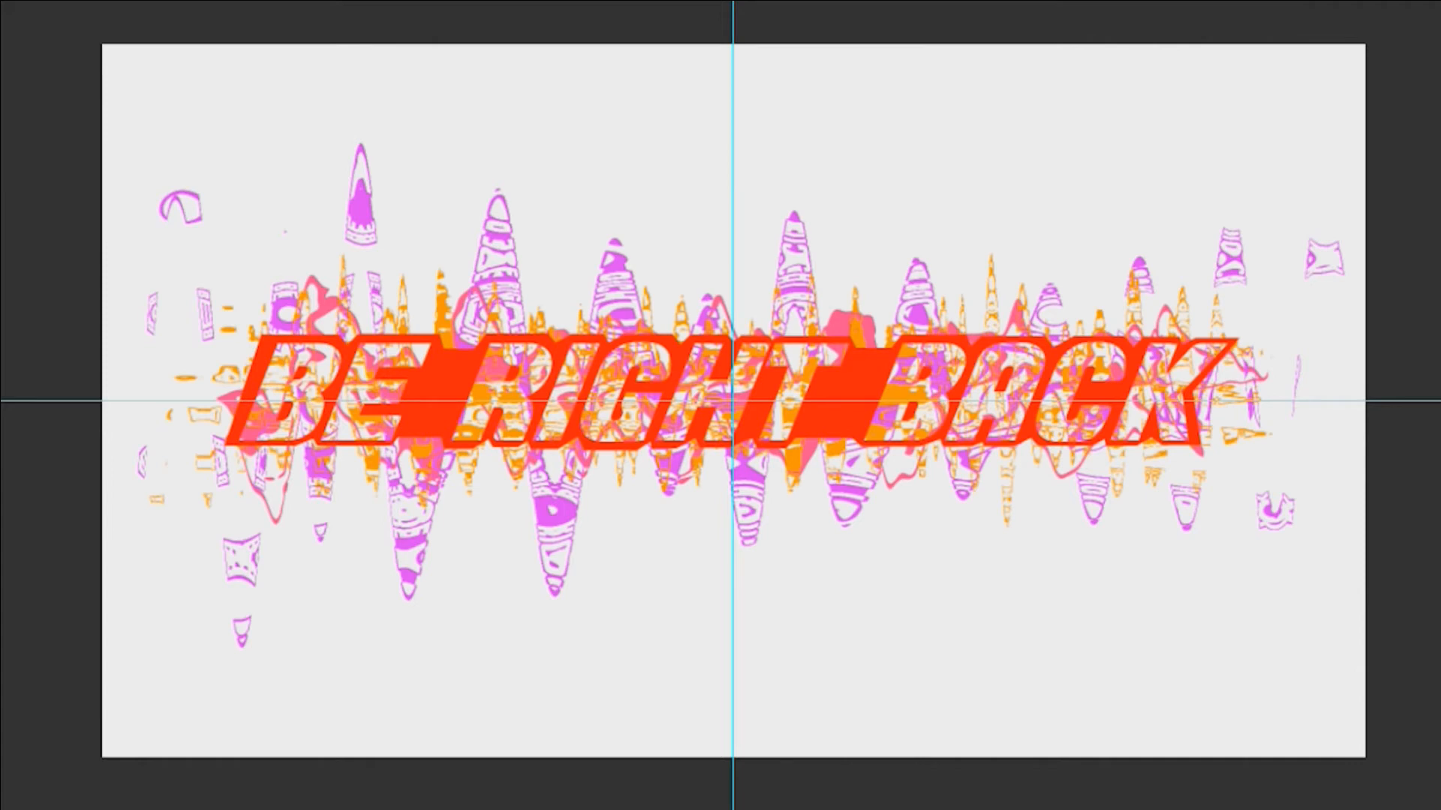
- Select the letter interiors of BE RIGHT BACK with the Magic Wand and clear the distorted copies inside them
left_click(276, 371)
left_click(364, 353, "shift")
left_click(478, 404, "shift")
left_click(563, 397, "shift")
left_click(616, 387, "shift")
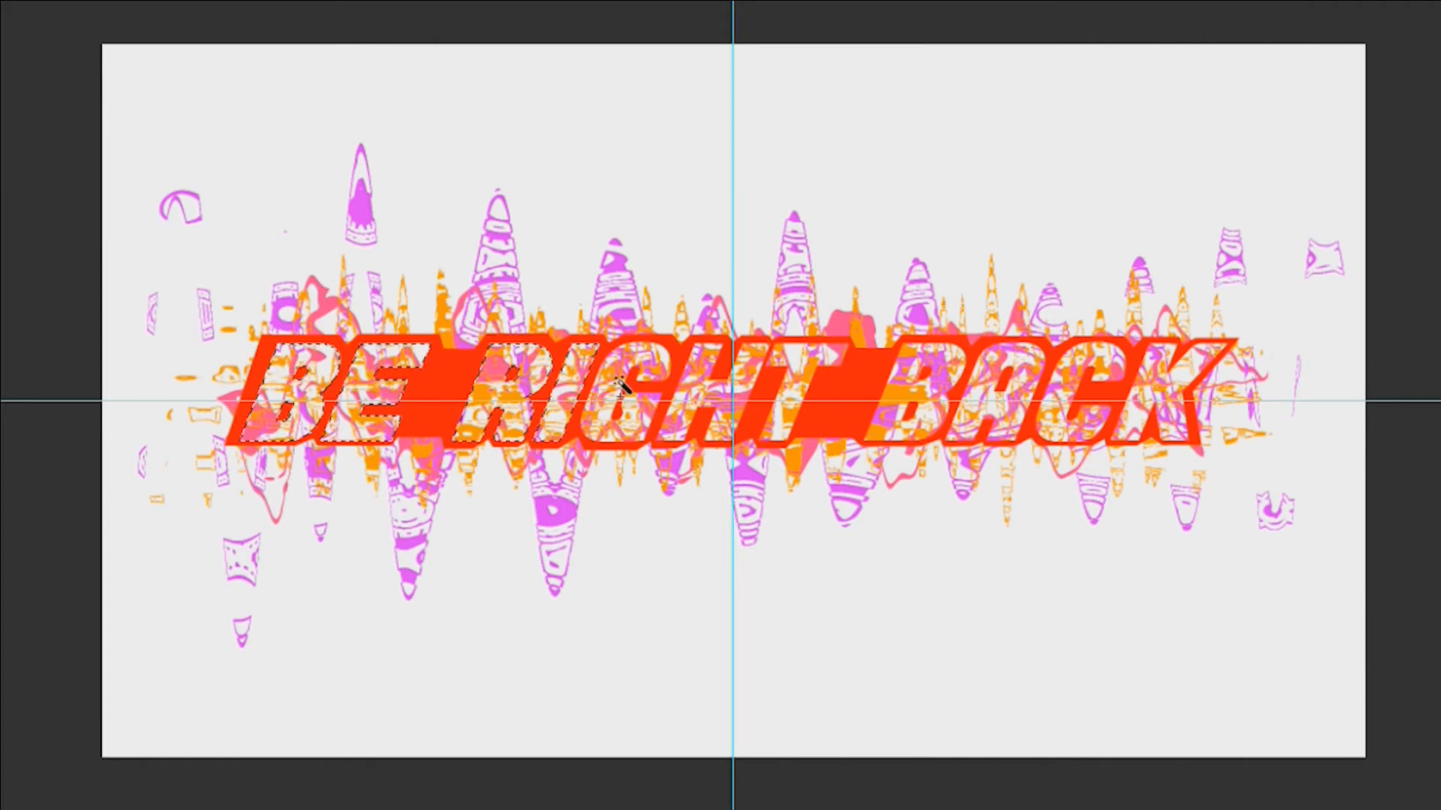
left_click(708, 377, "shift")
left_click(794, 389, "shift")
left_click(909, 377, "shift")
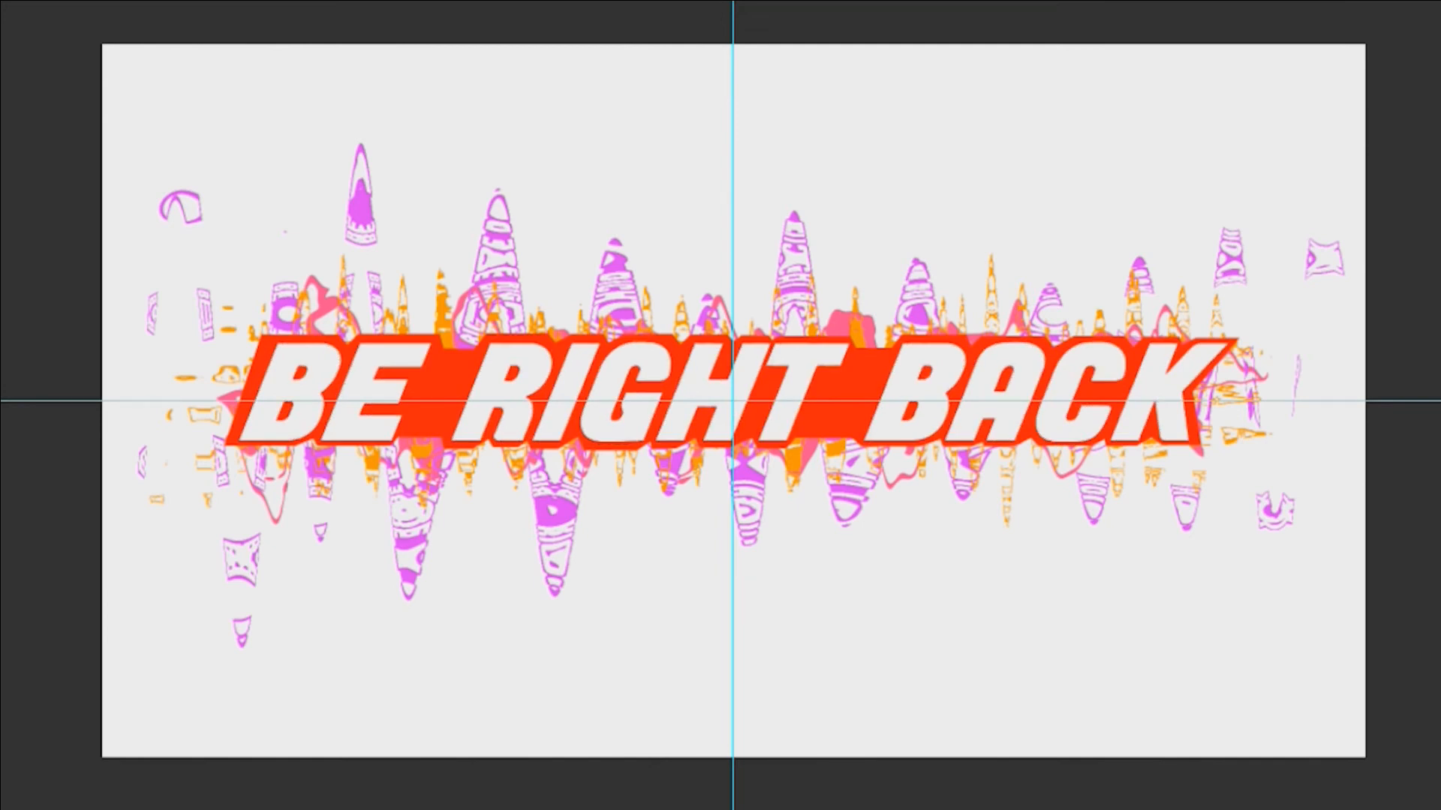
- Squash the purple wave copy vertically from both its upper and lower edges
key("ctrl+t")
left_click_drag(740, 142, 740, 203)
left_click_drag(741, 646, 742, 556)
key("Return")
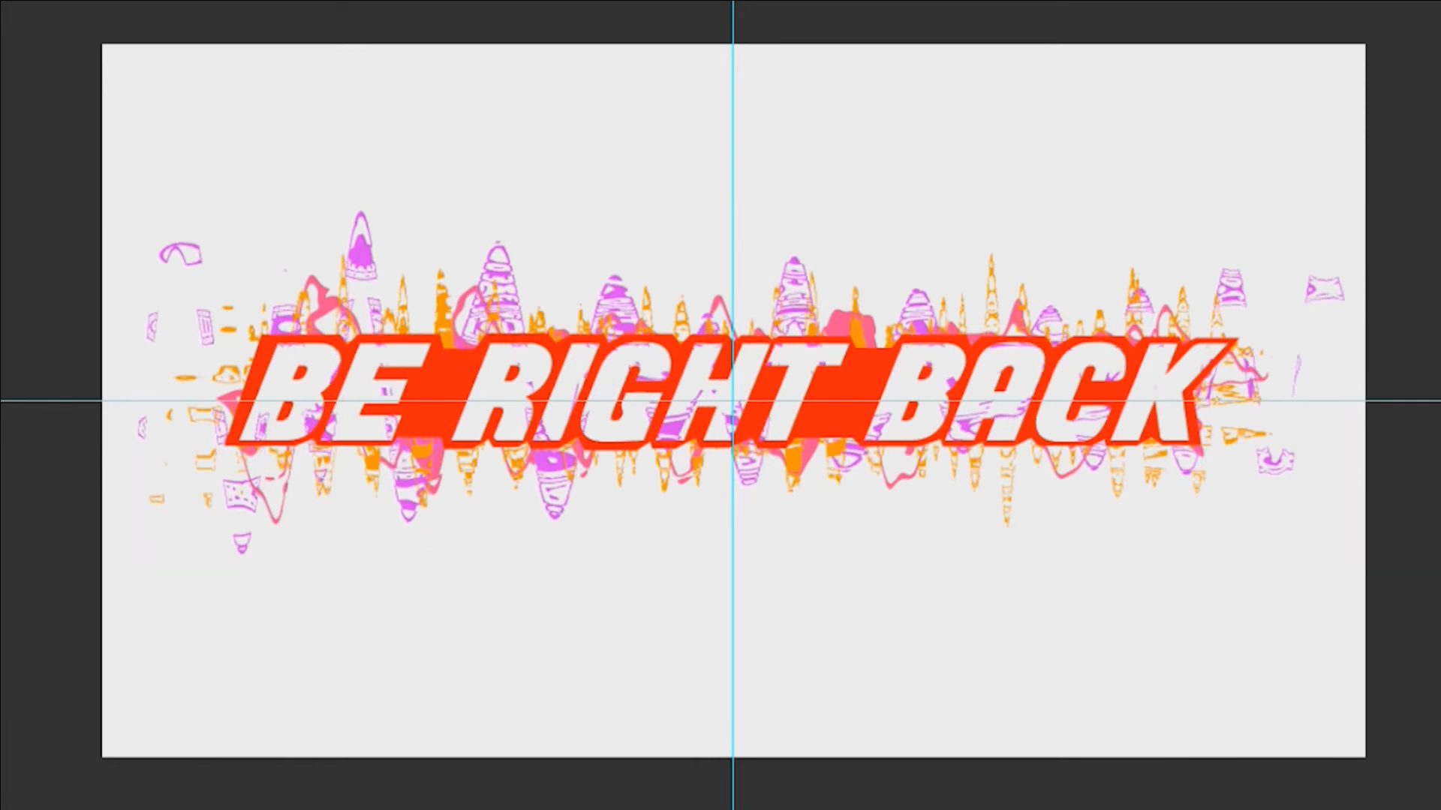
- Reselect the letter interiors, clear the squashed purple copy inside them and deselect
left_click(279, 398)
left_click(354, 377, "shift")
left_click(492, 383, "shift")
left_click(569, 374, "shift")
left_click(653, 372, "shift")
left_click(698, 375, "shift")
left_click(794, 379, "shift")
left_click(905, 383, "shift")
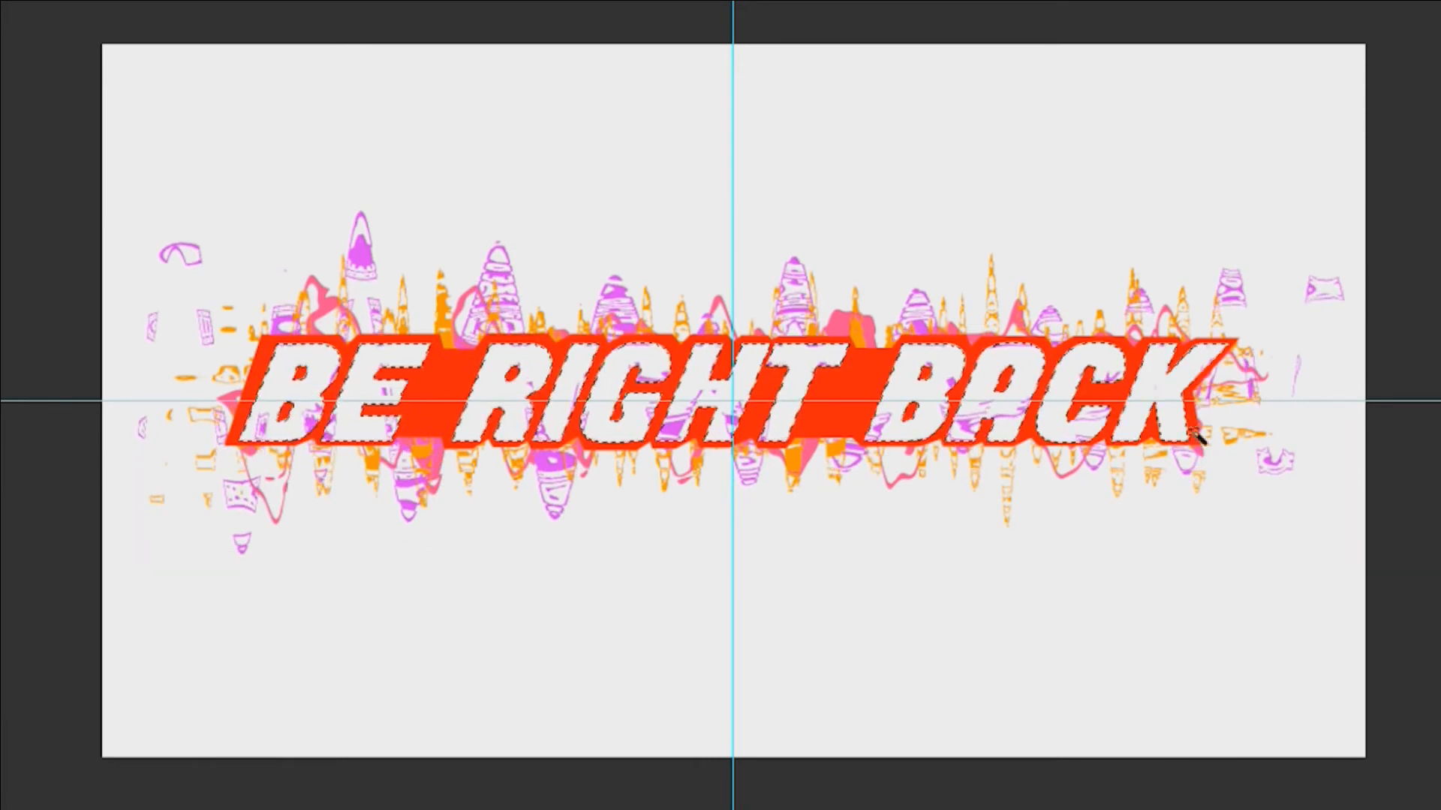
key("ctrl+d")
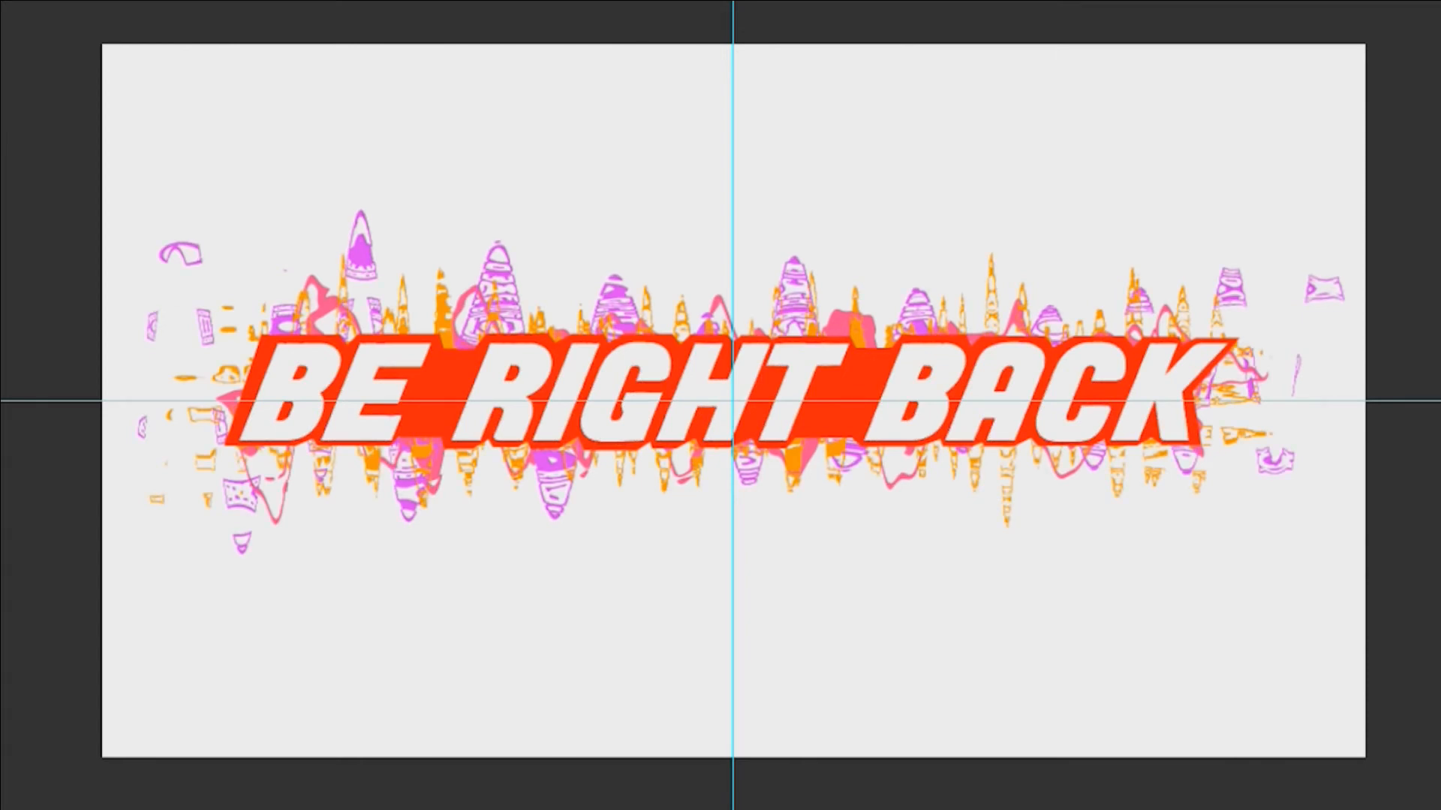
left_click(135, 0)
left_click(173, 0)
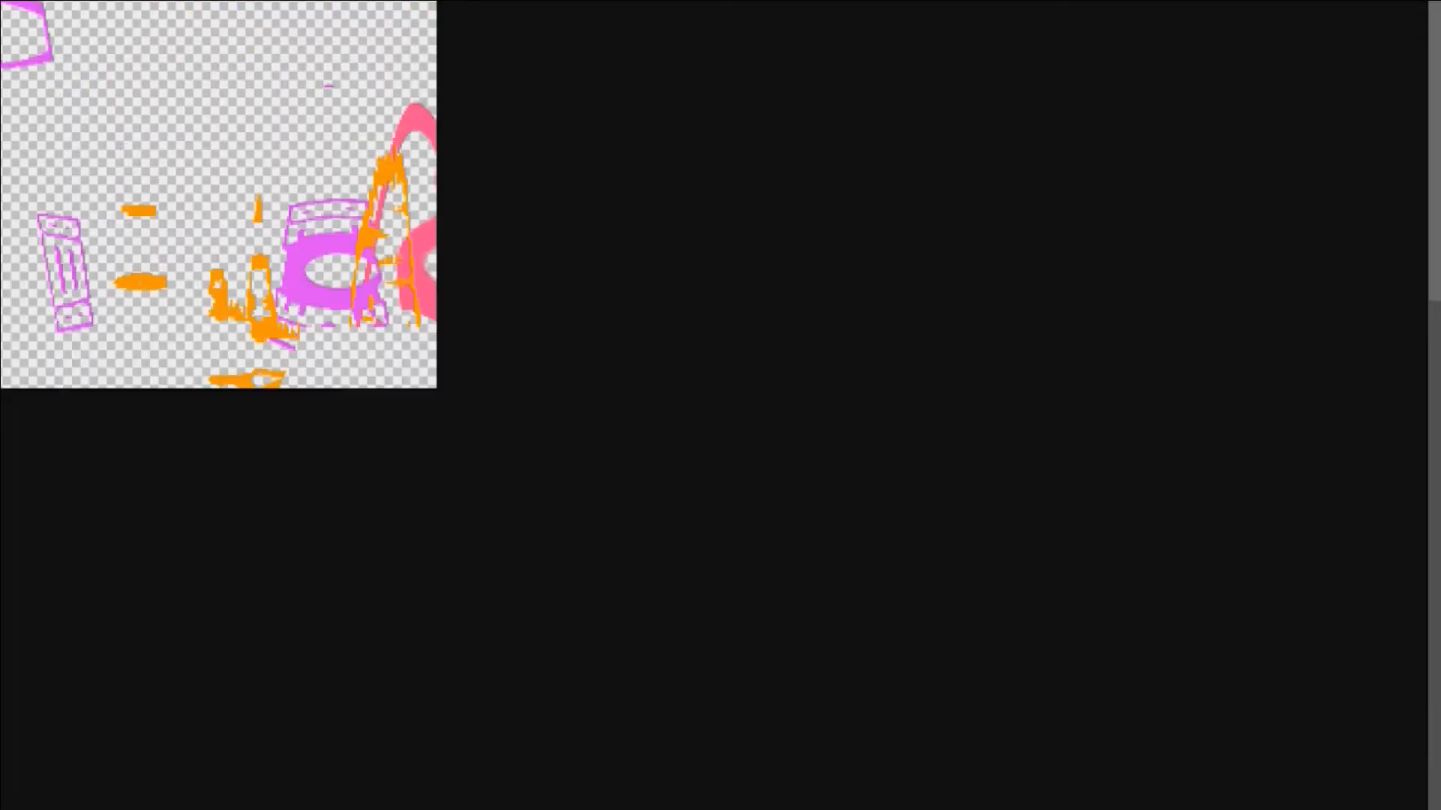
key("Return")
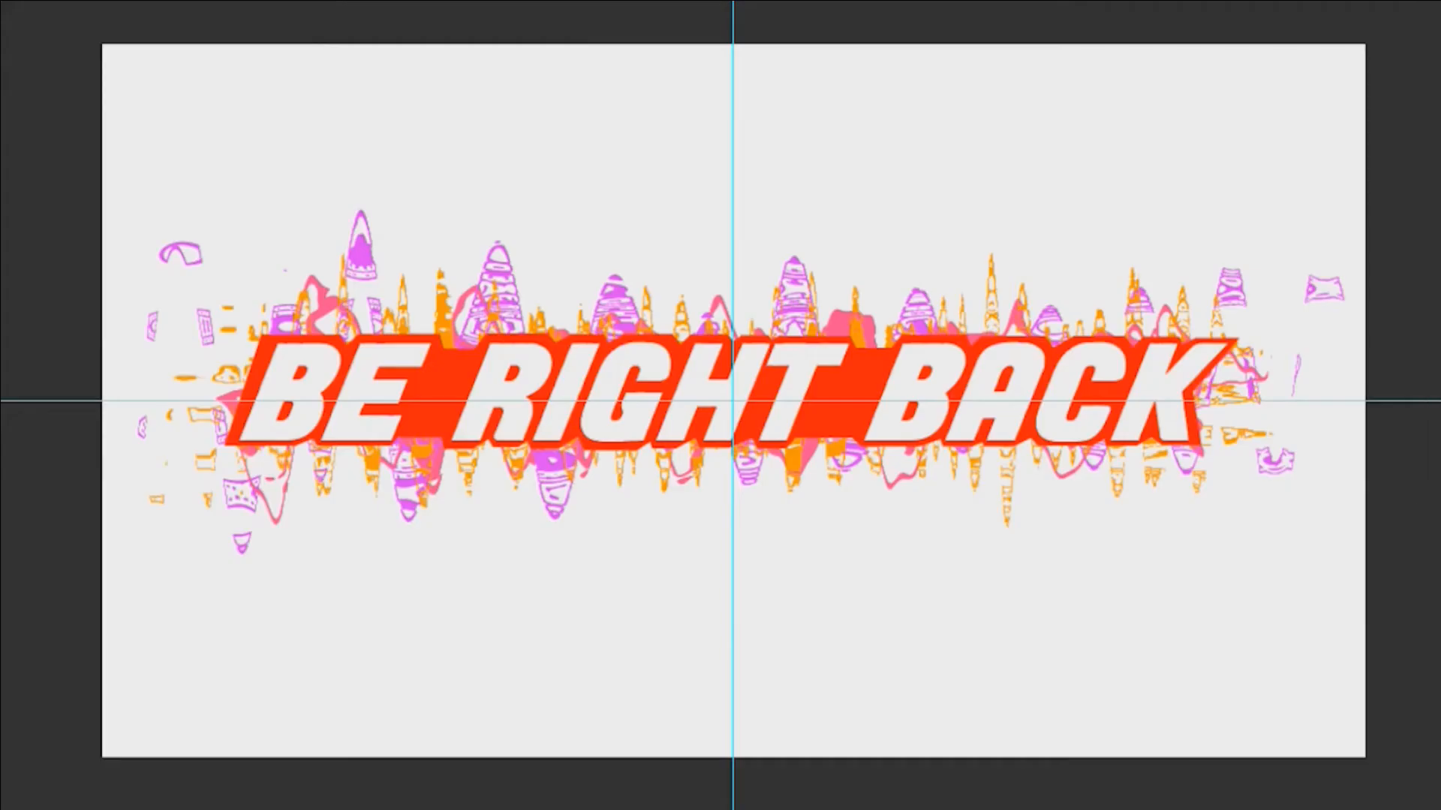
- Add a Stroke of size 2 to the pink wave copy and change its colour from blue to near-black
double_click(1440, 446)
left_click(1016, 0)
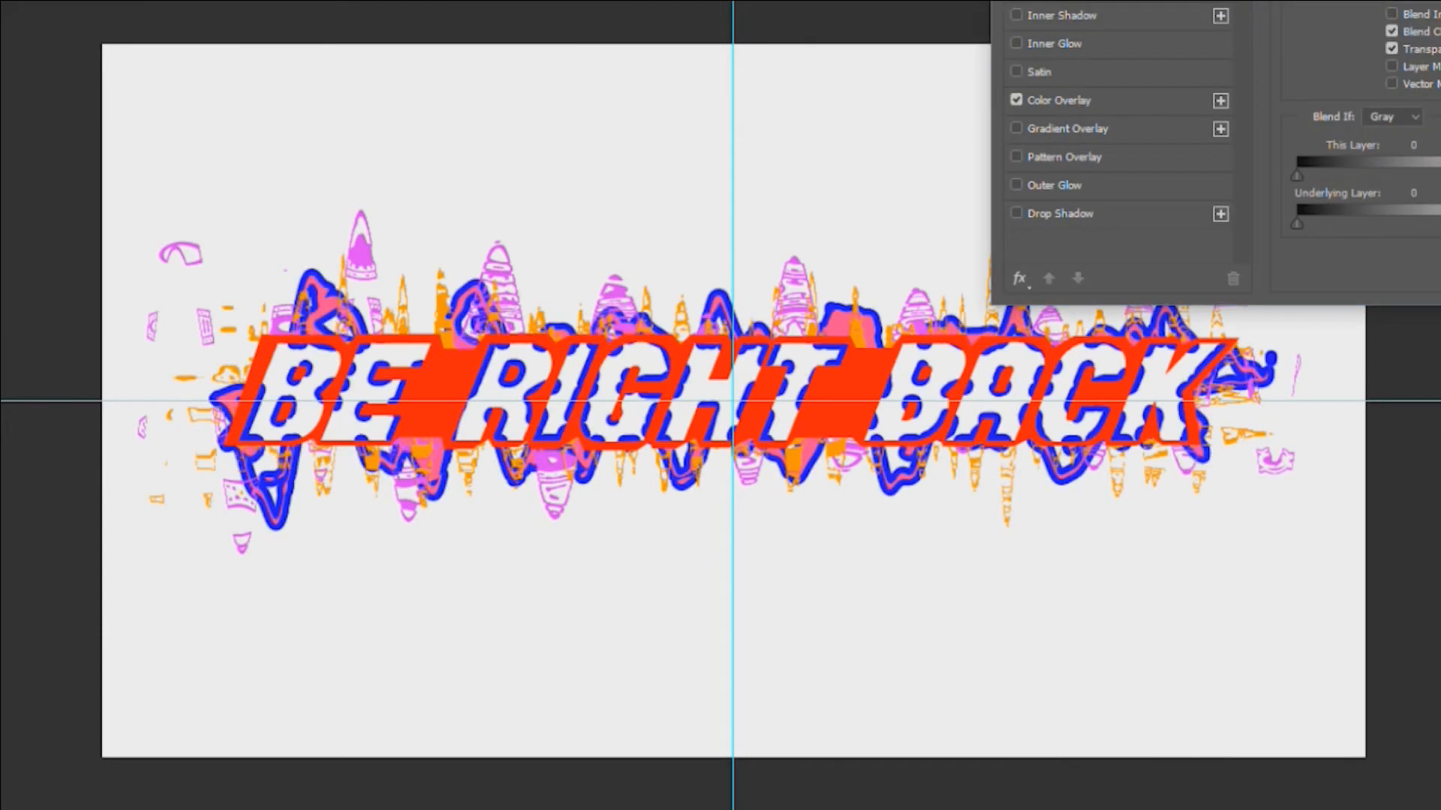
left_click(1043, 0)
type("2")
left_click(1346, 35)
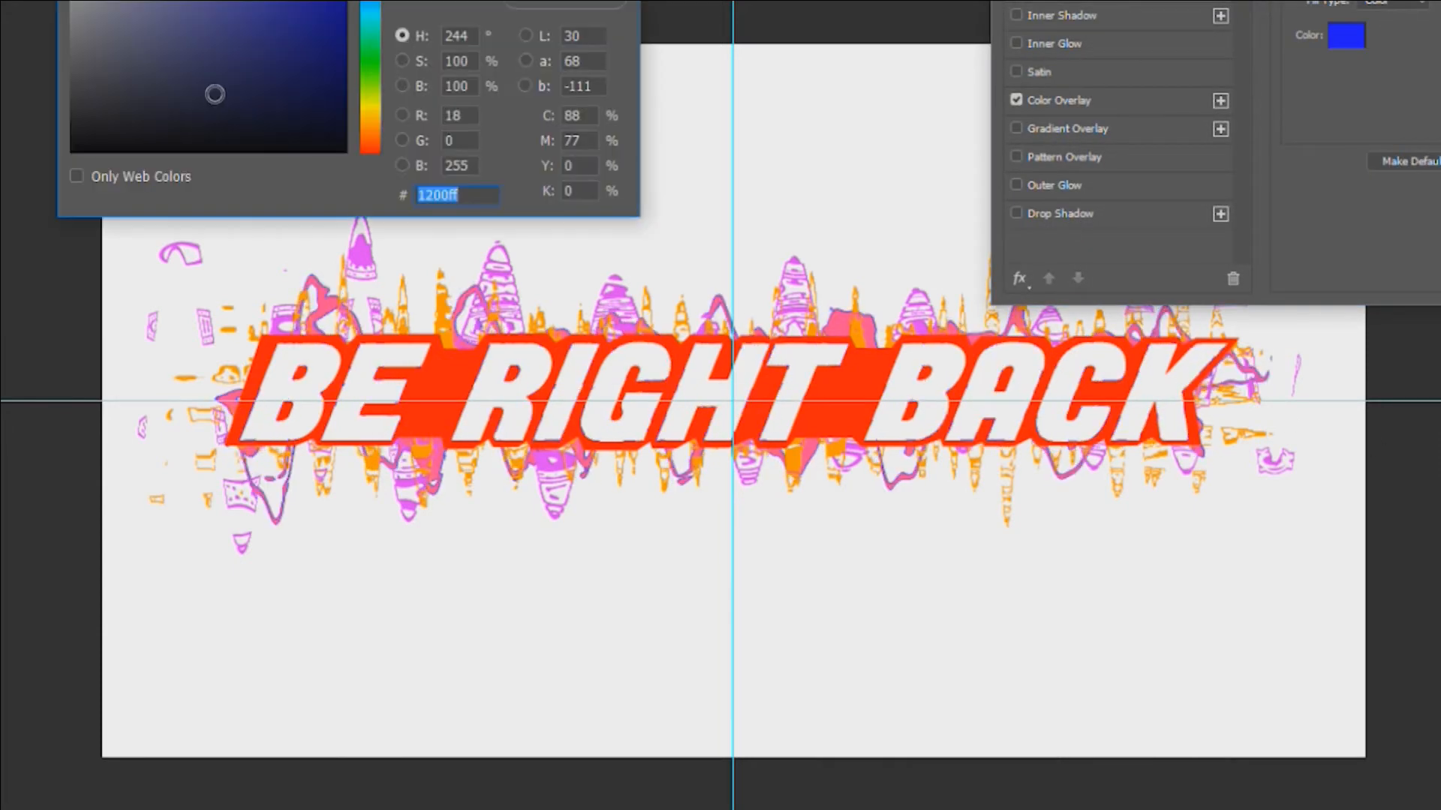
left_click_drag(212, 93, 344, 152)
key("Return")
key("Return")
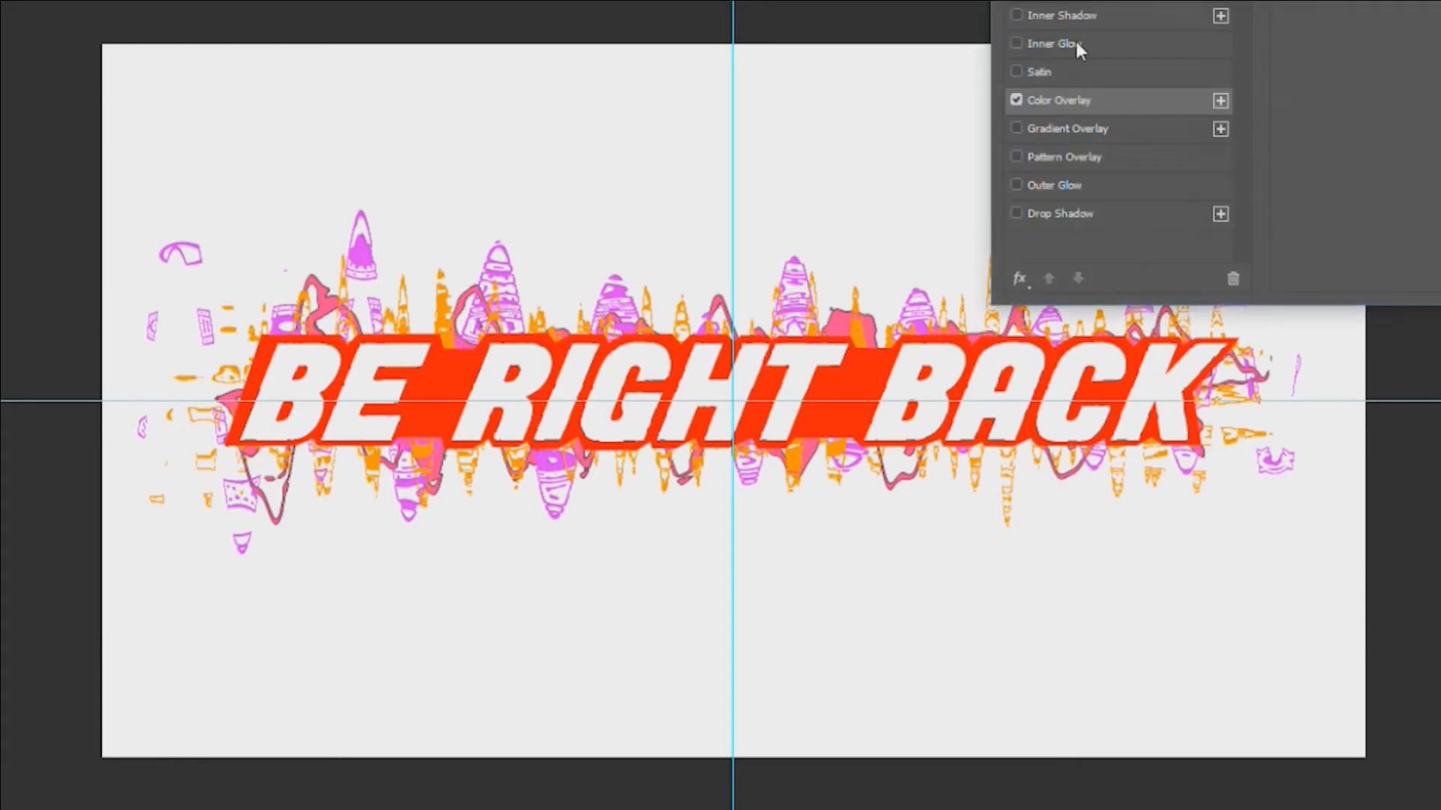
- Add matching thin near-black Strokes to the purple and the orange wave copies
left_click(1346, 36)
left_click_drag(263, 105, 344, 153)
key("Return")
key("Return")
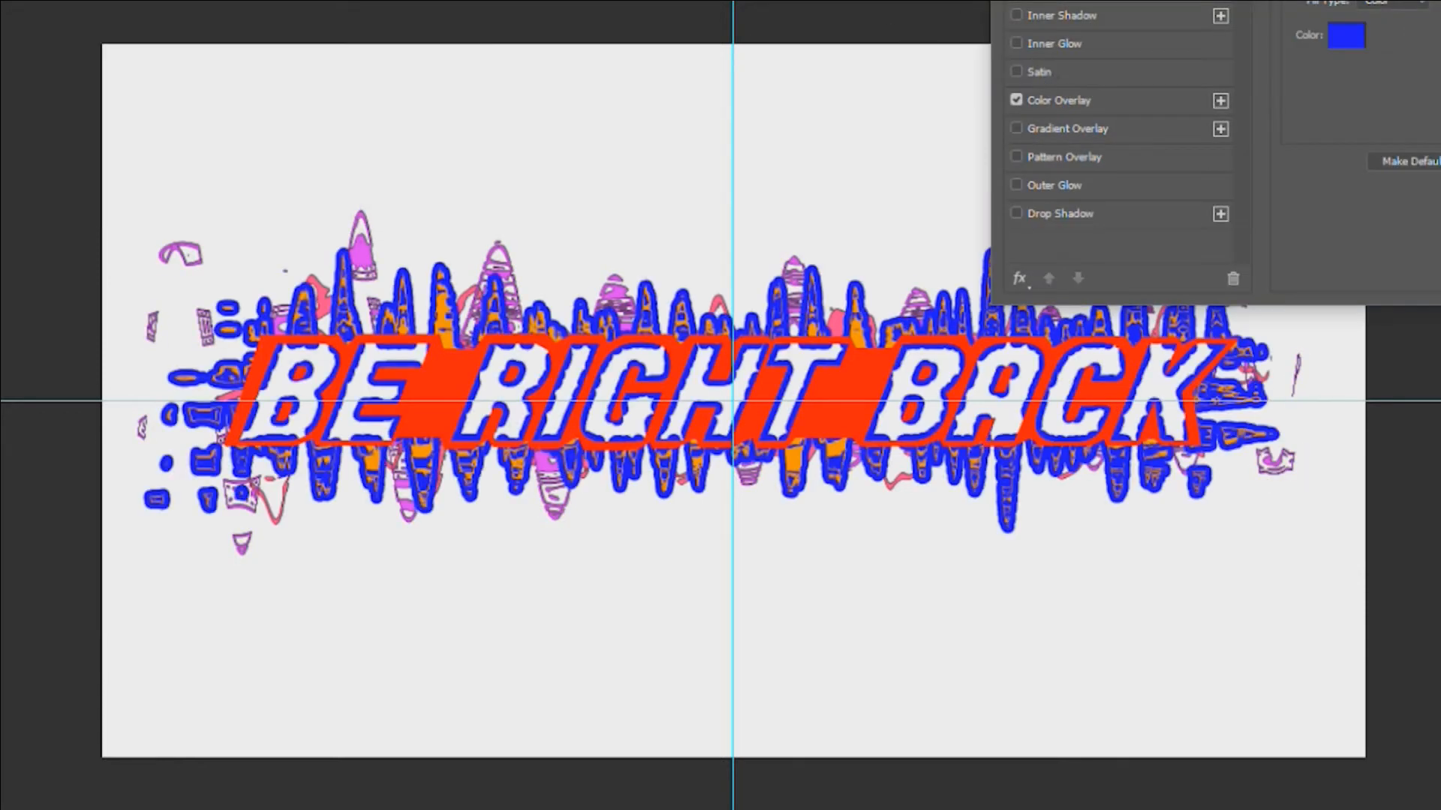
left_click(1346, 35)
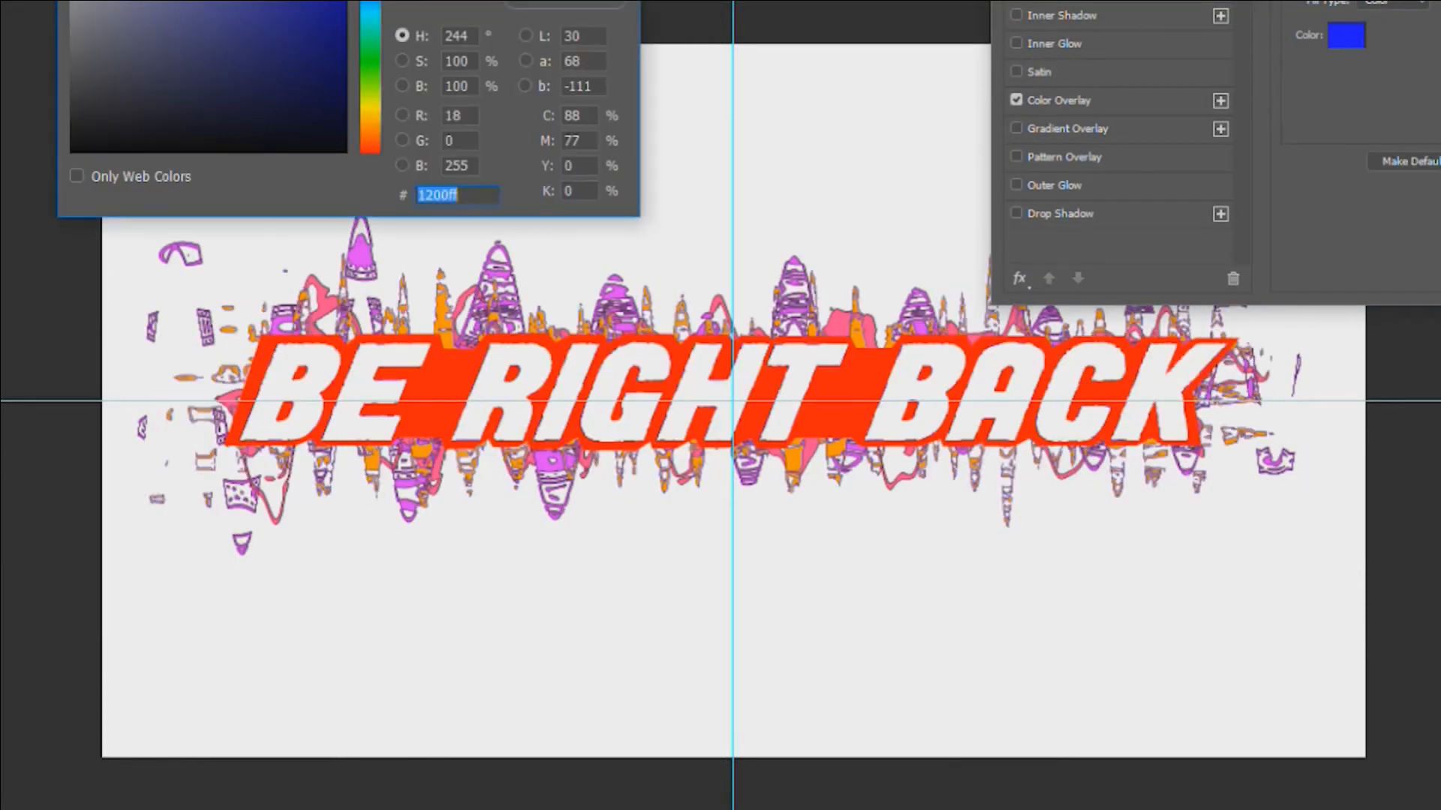
key("Return")
key("Return")
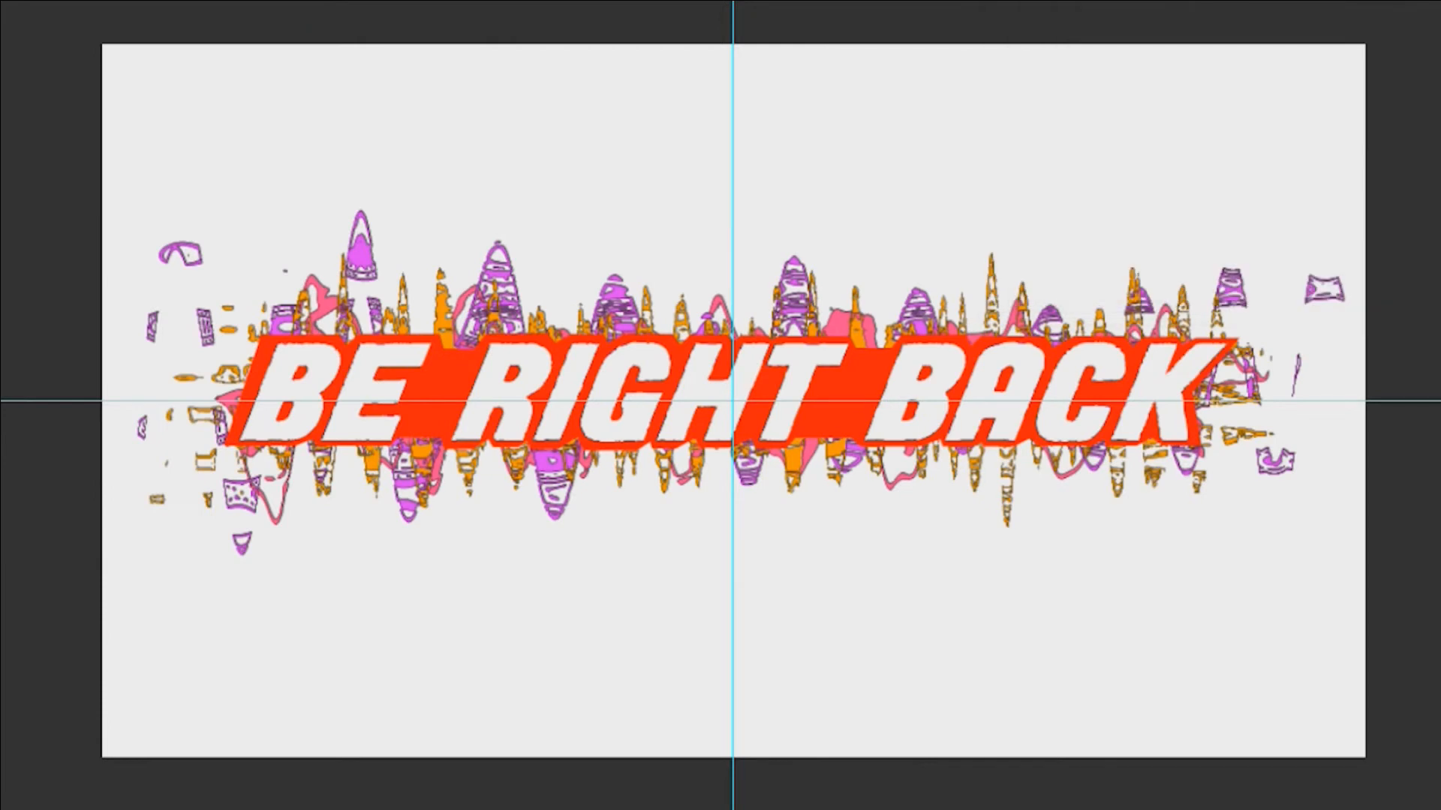
- Select the letter interiors of BE RIGHT BACK and expand the selection by 5 pixels
left_click(726, 355)
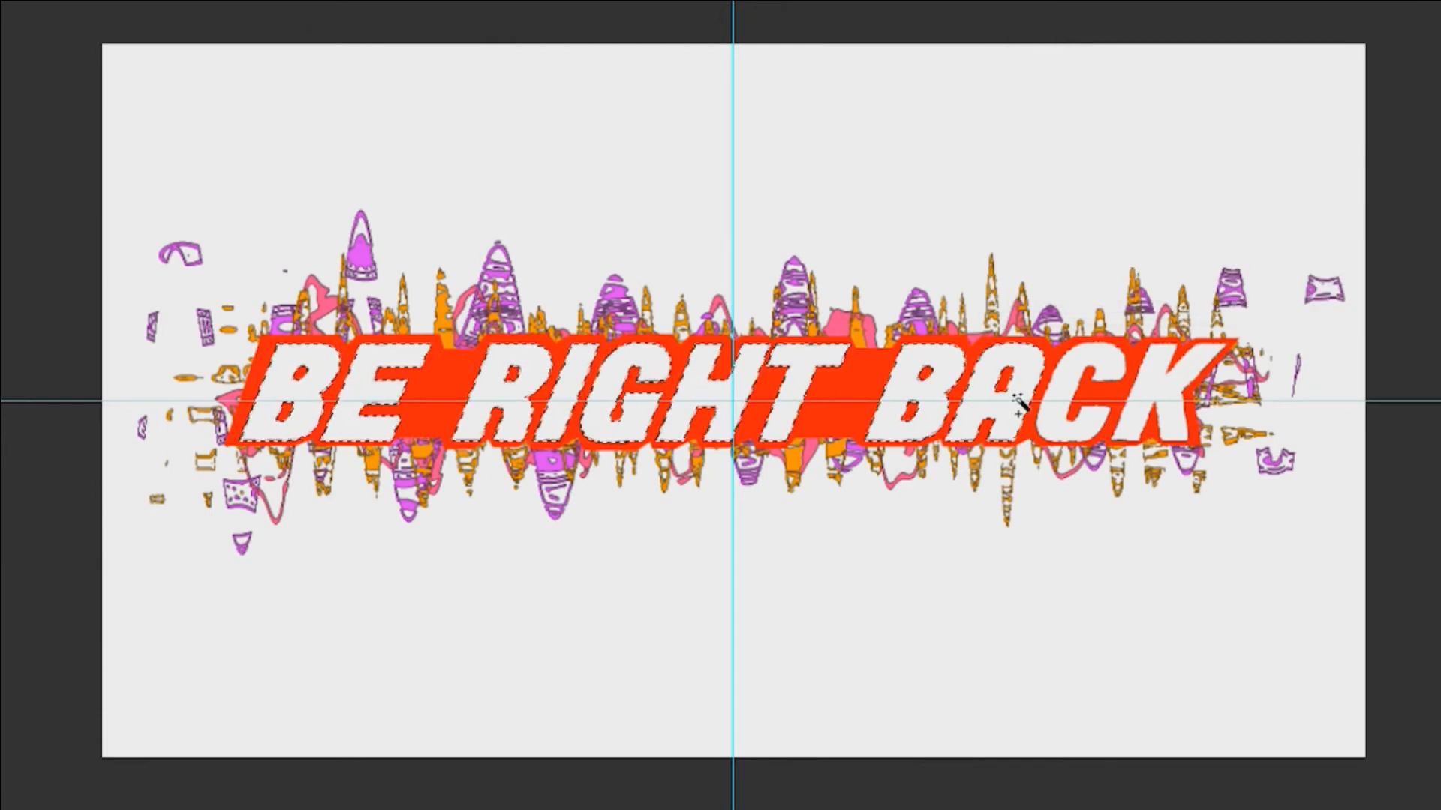
left_click(89, 0)
mouse_move(124, 80)
left_click(359, 120)
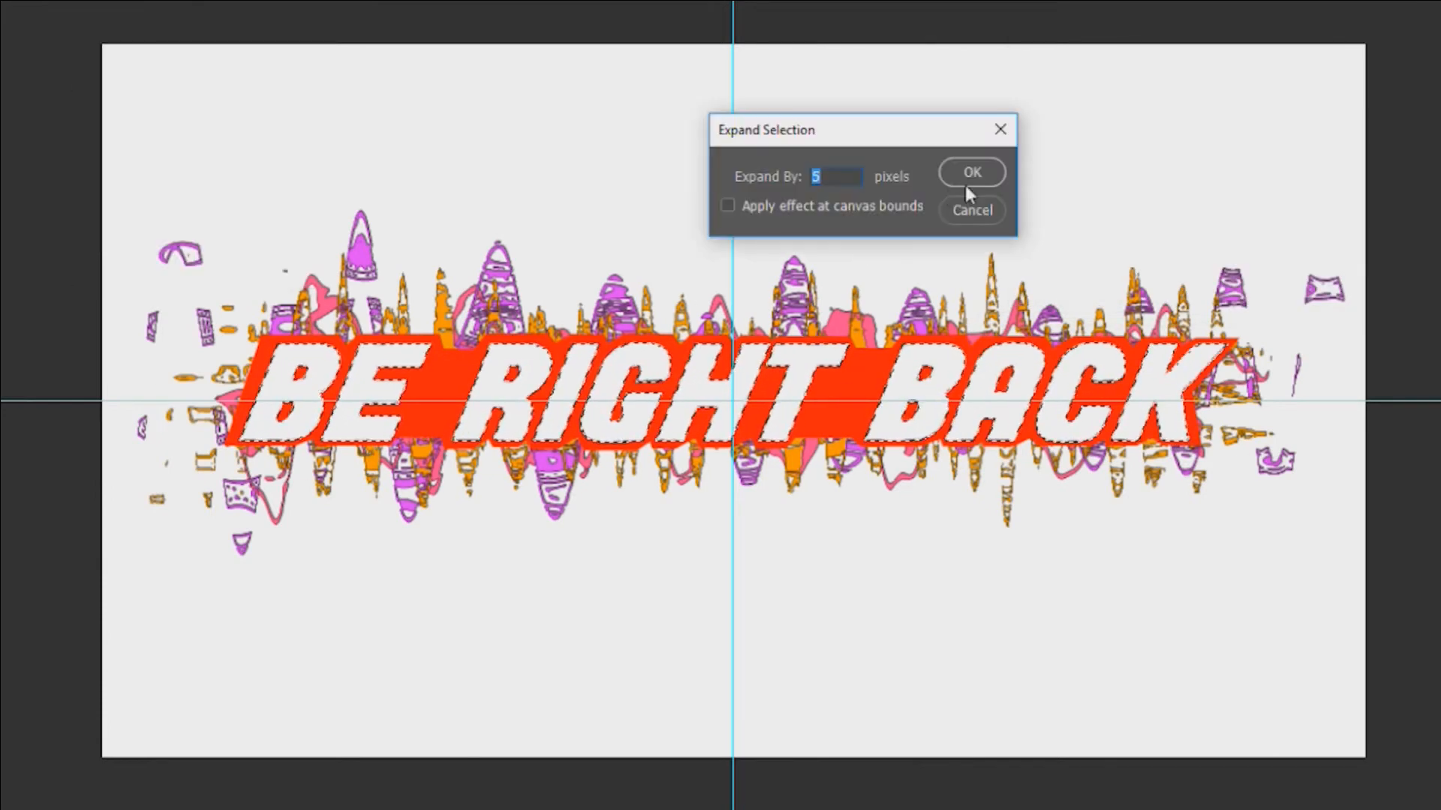
left_click(968, 178)
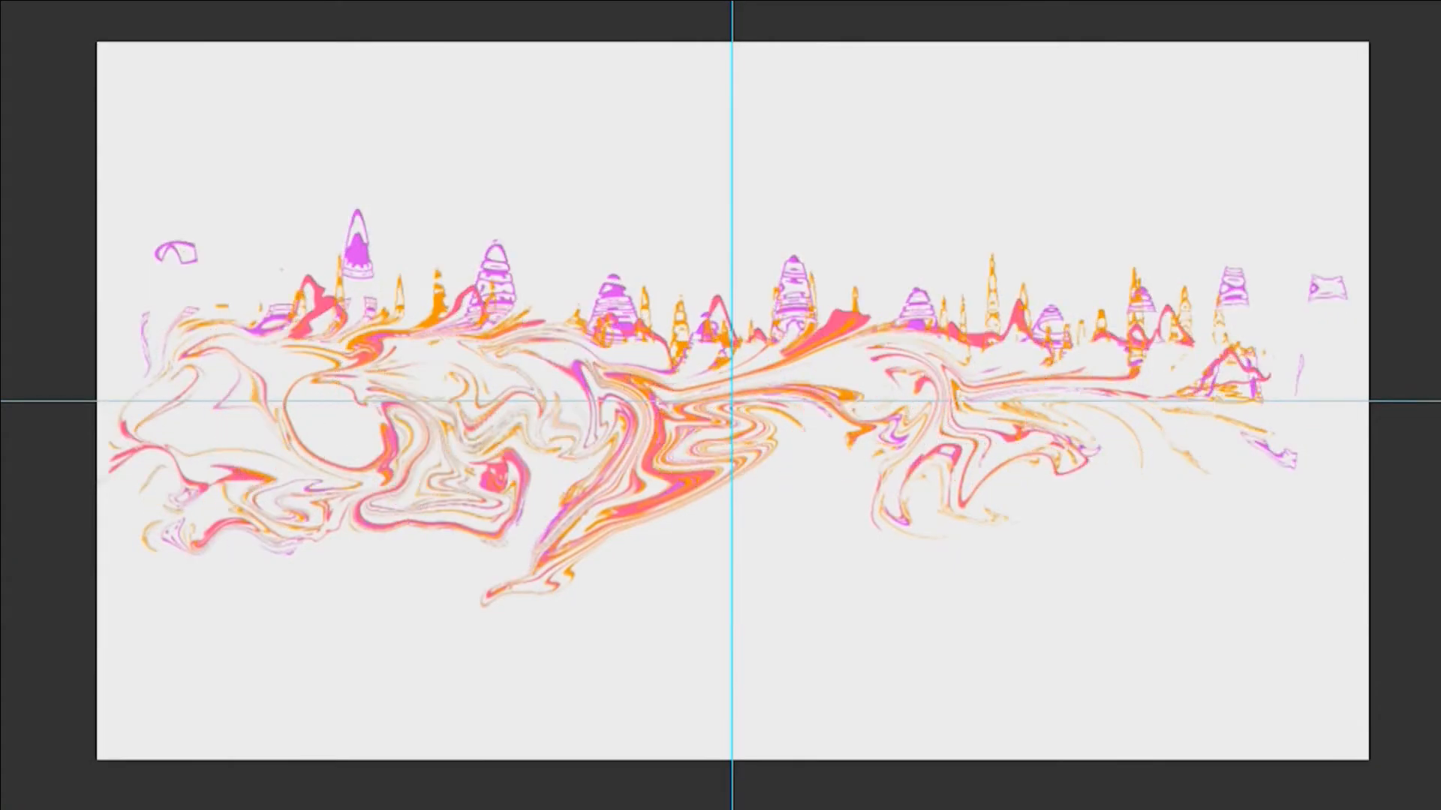
- Enlarge the liquified colour copy well beyond the canvas so its swirls cover the whole background
key("ctrl+t")
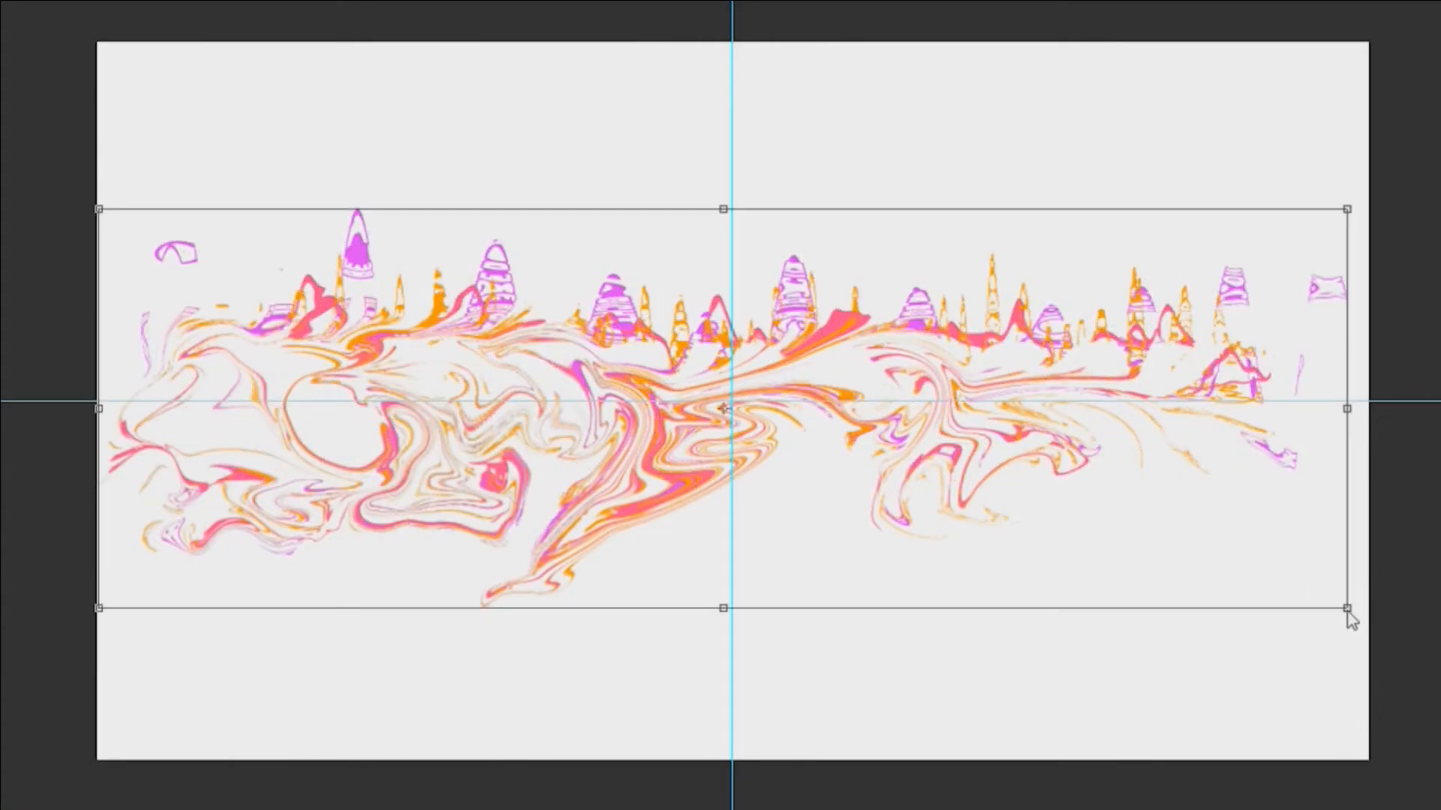
left_click_drag(1348, 609, 1440, 801)
left_click_drag(1121, 533, 1439, 560)
left_click_drag(86, 42, 0, 0)
left_click_drag(595, 289, 596, 254)
scroll(628, 269, "down", 11)
left_click_drag(417, 245, 70, 41)
left_click_drag(611, 336, 791, 336)
key("Return")
key("ctrl+0")
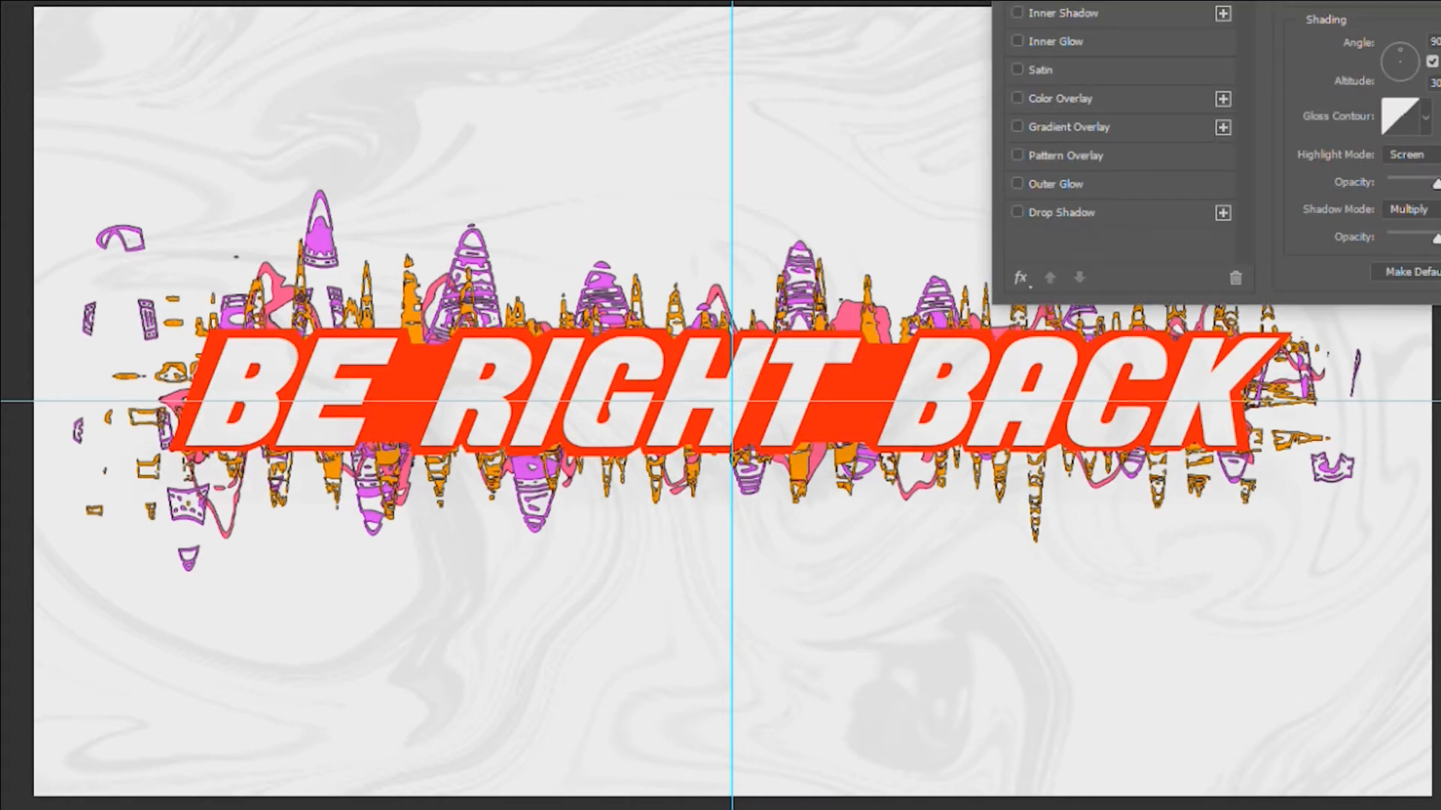
- Give the red BE RIGHT BACK lettering a near-black Stroke, an Inner Shadow and a Satin effect, without a Drop Shadow
left_click(1070, 1)
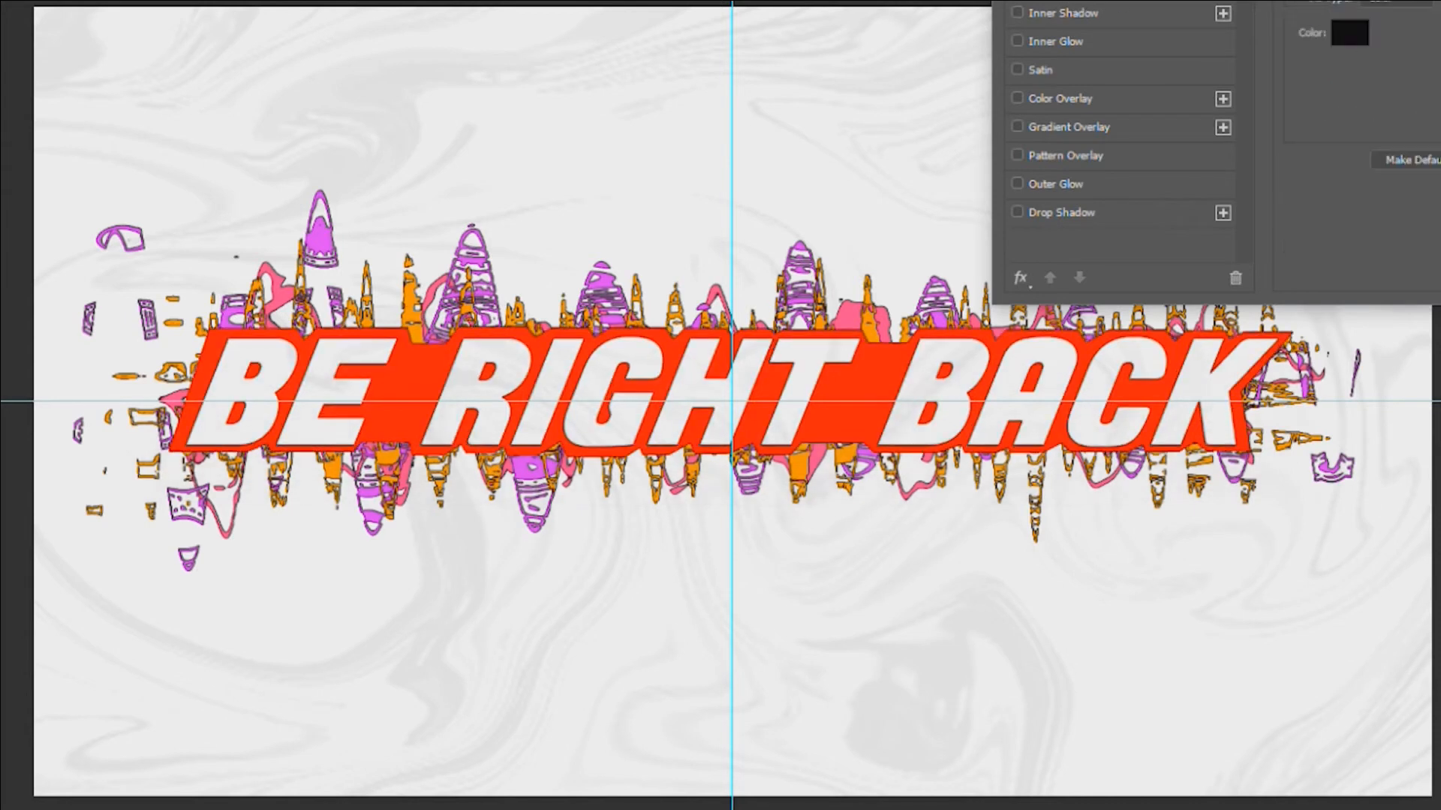
key("Up")
left_click(1098, 8)
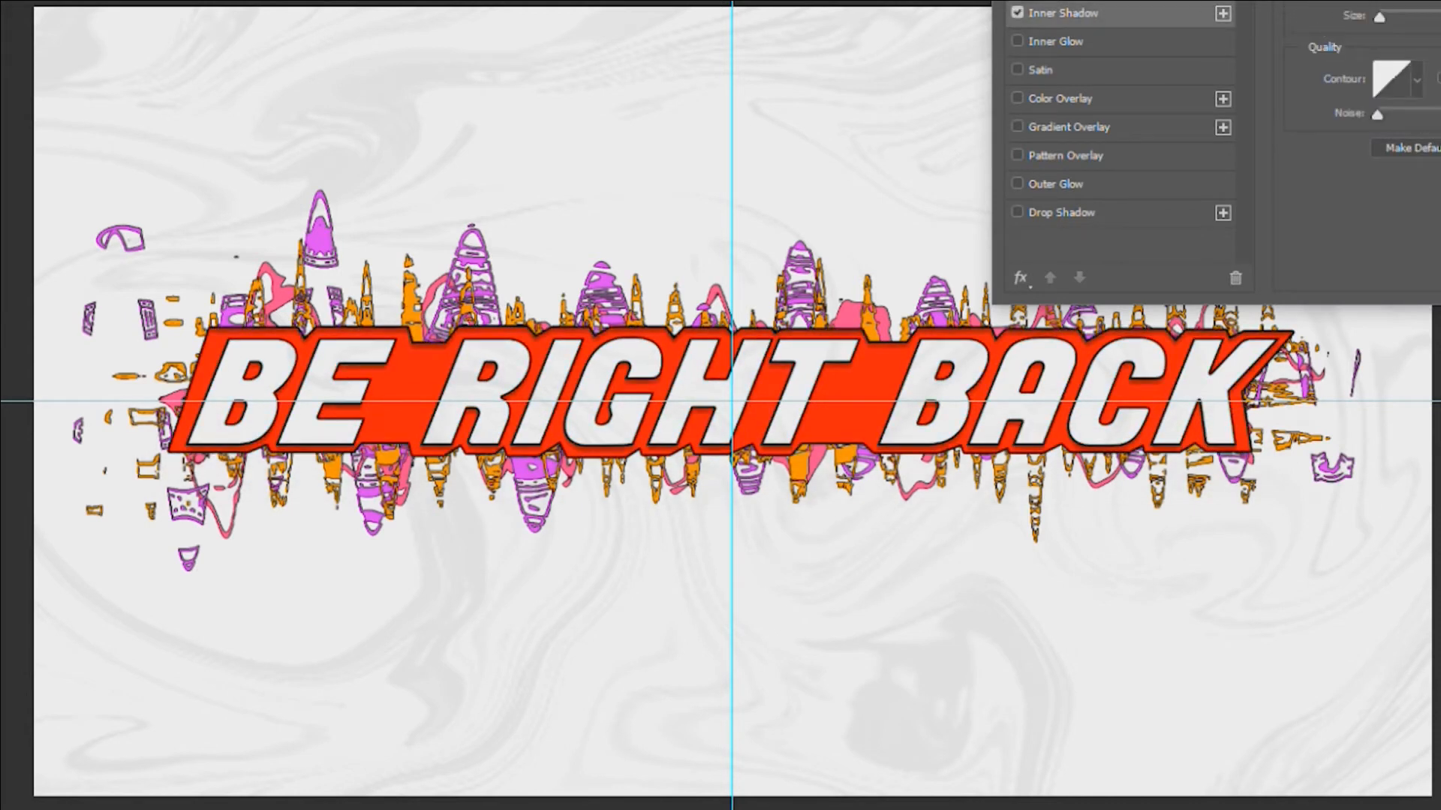
left_click(1051, 69)
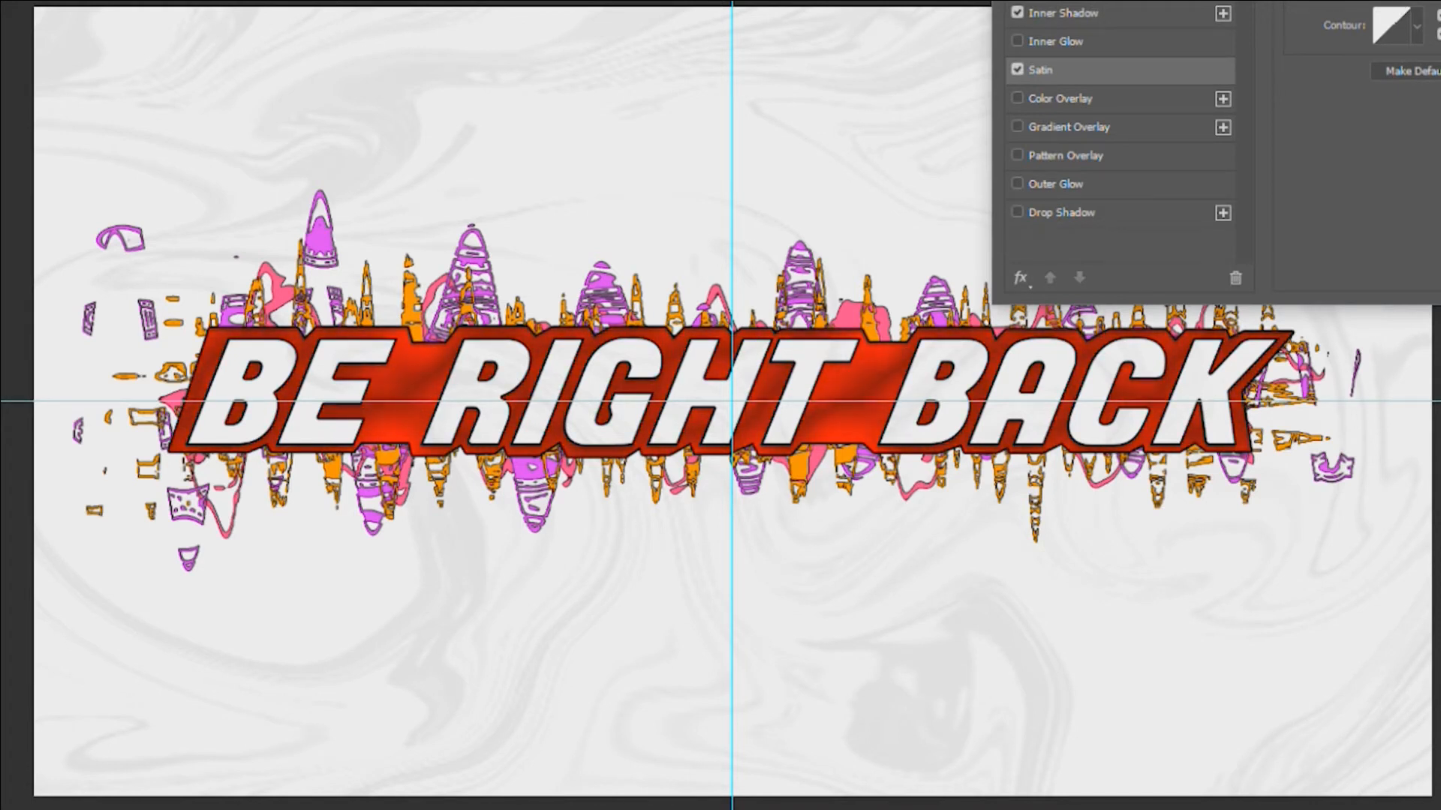
left_click(1017, 212)
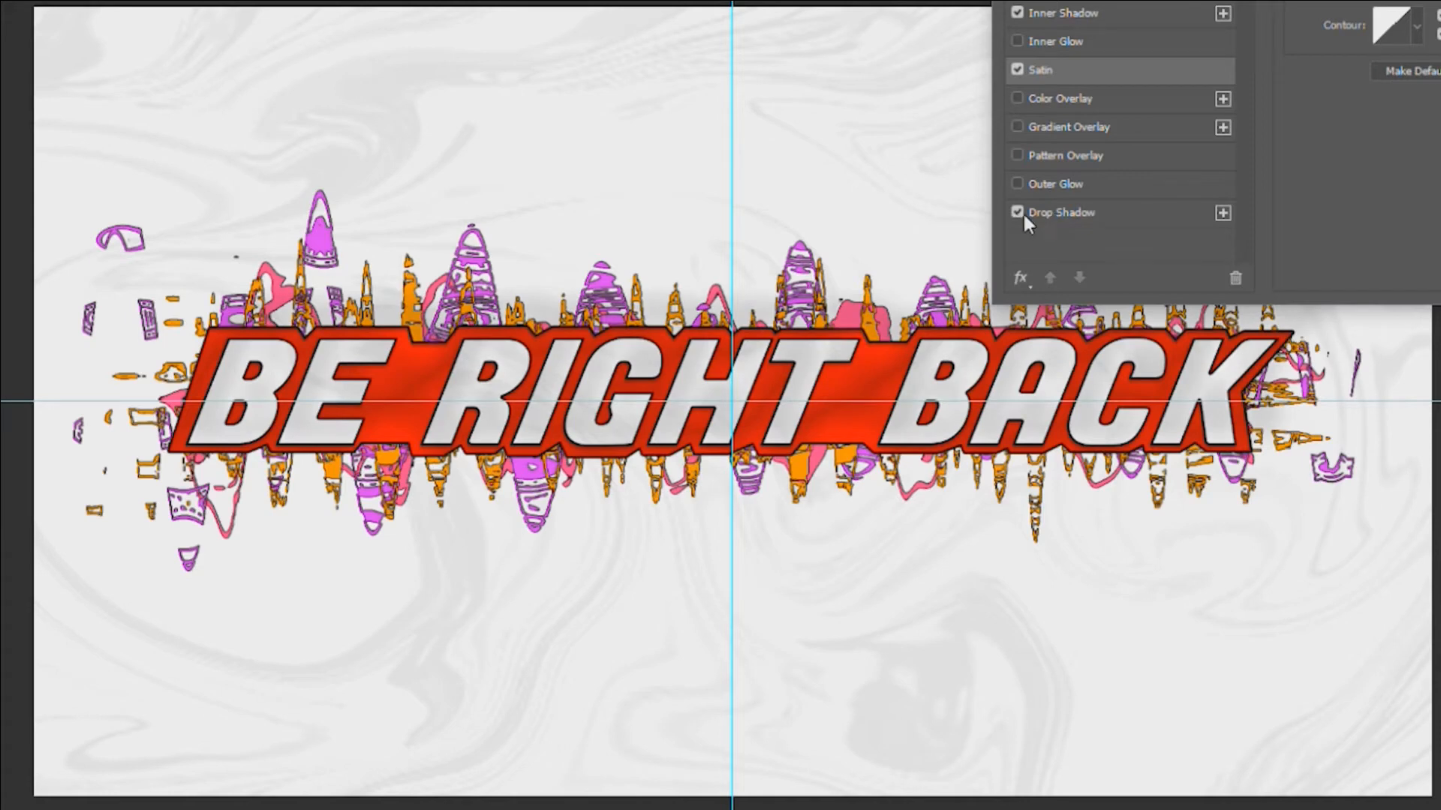
left_click(1019, 212)
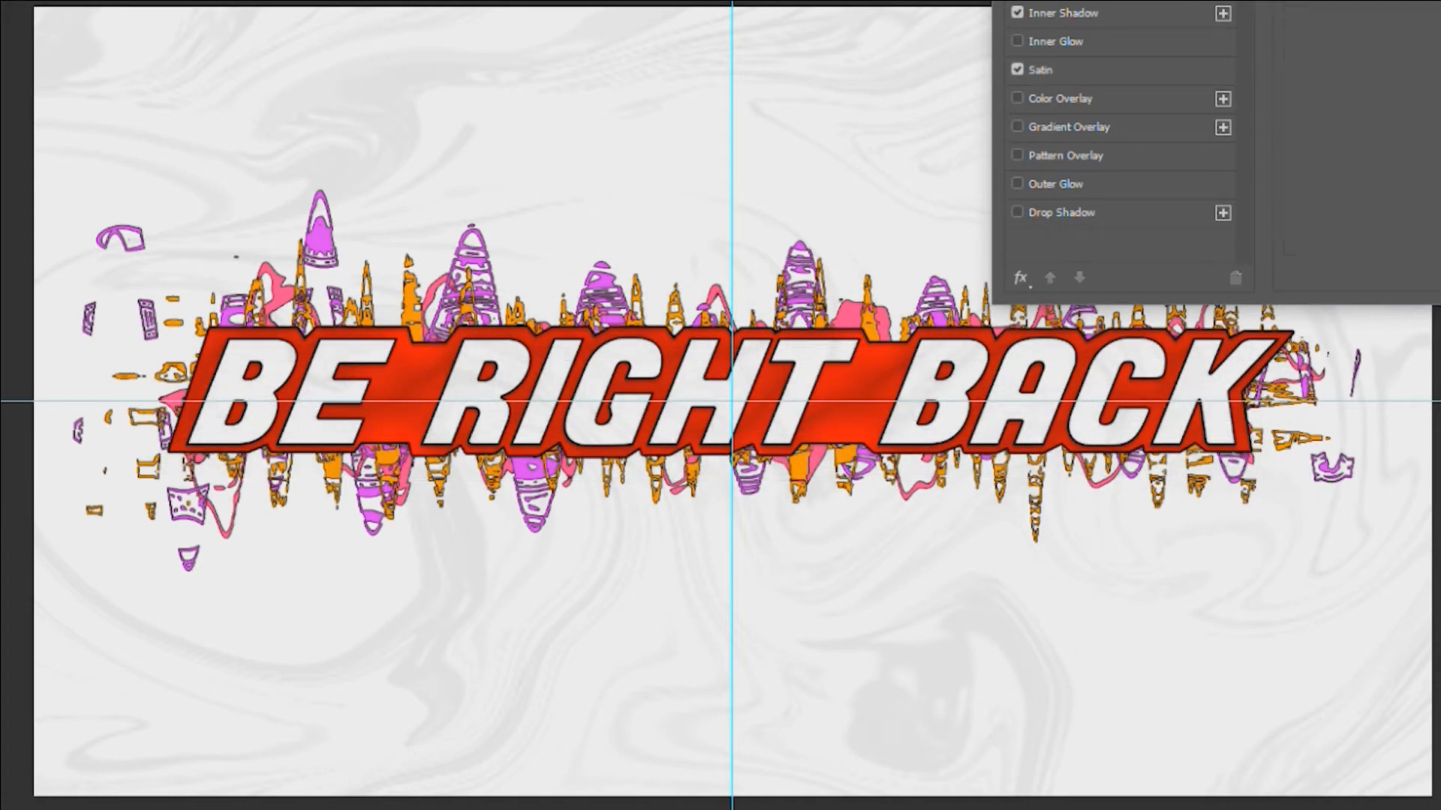
key("Return")
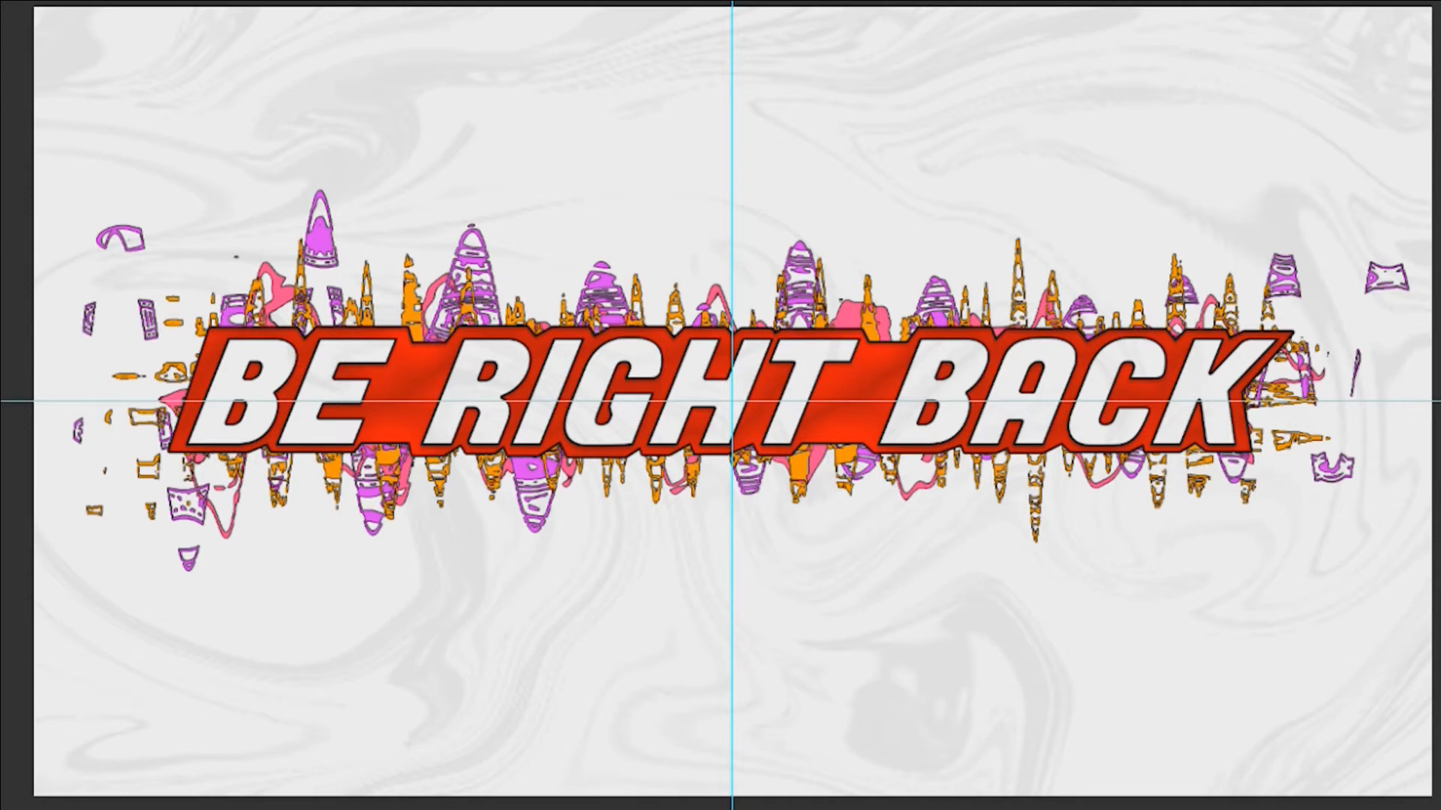
- Apply a Gaussian Blur with a 3.0 pixel radius to the pink wave copy
key("alt+t")
mouse_move(278, 46)
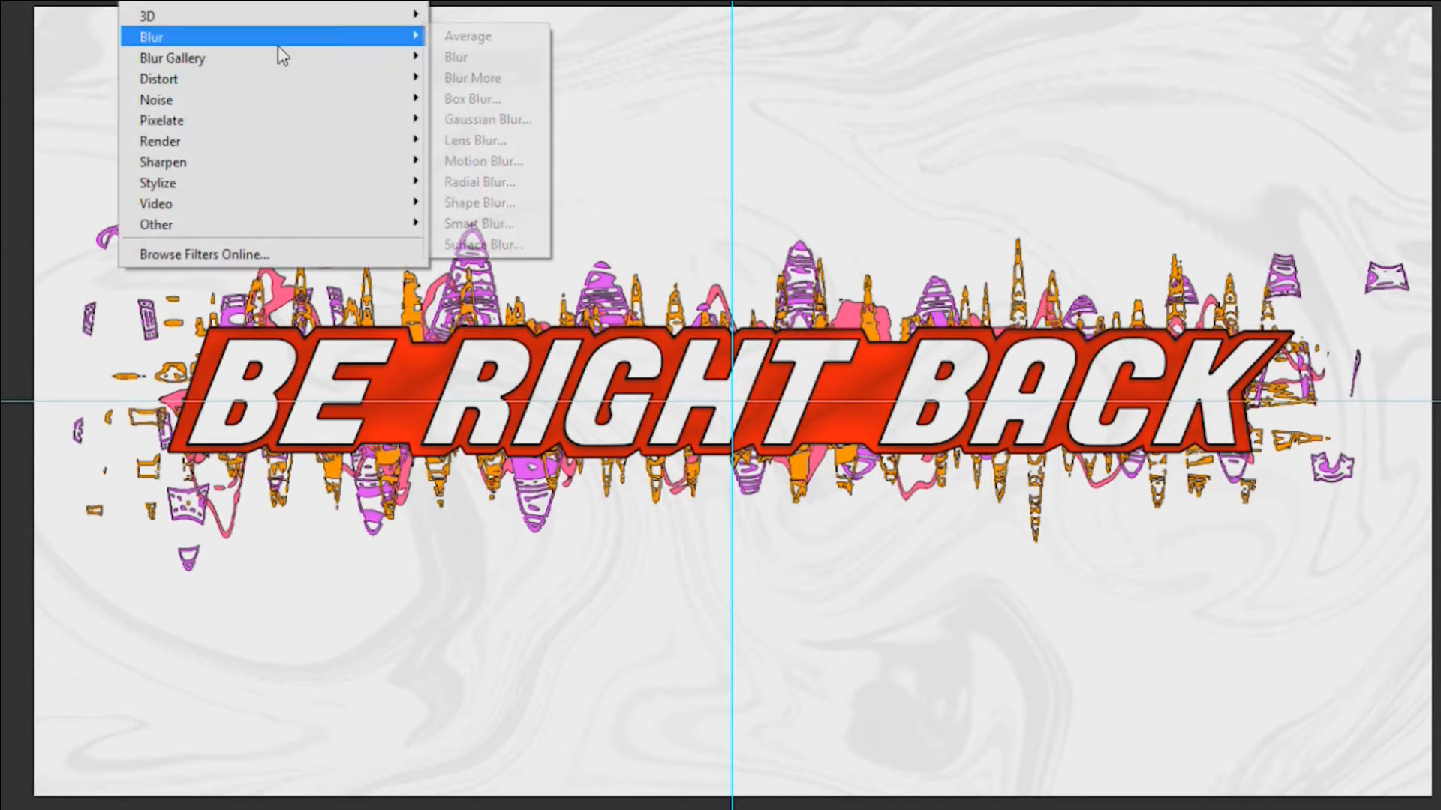
left_click(496, 123)
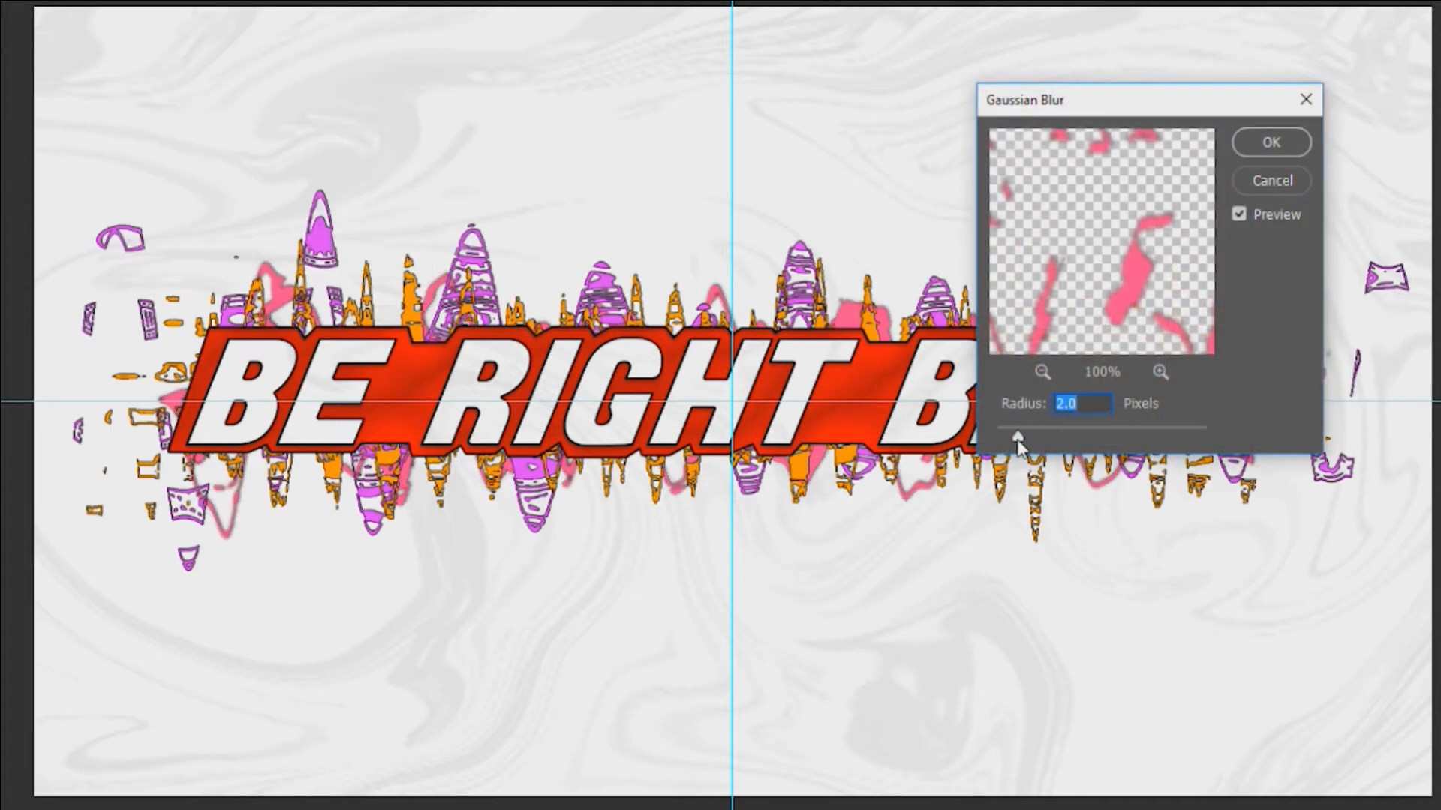
left_click_drag(1035, 439, 1029, 440)
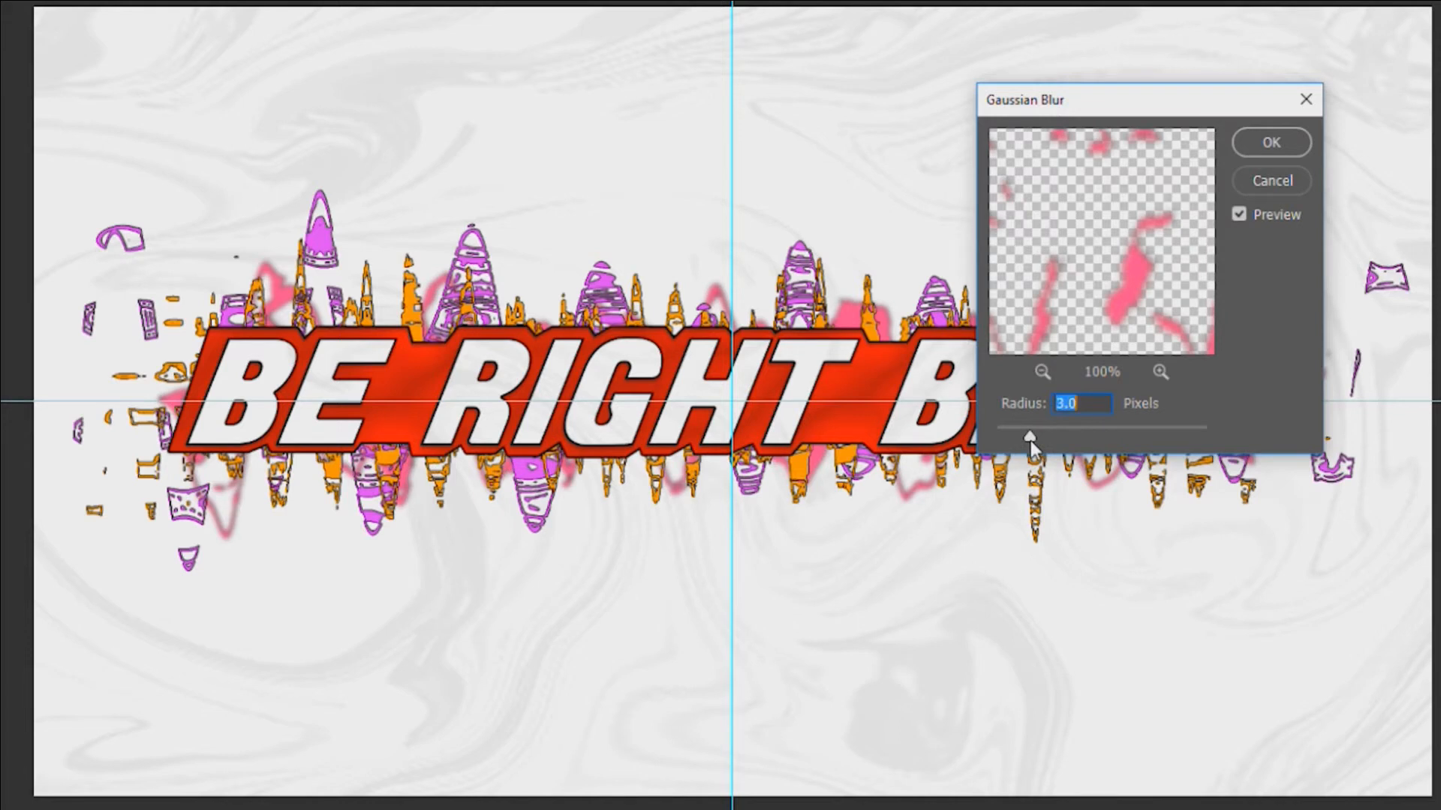
left_click(1277, 142)
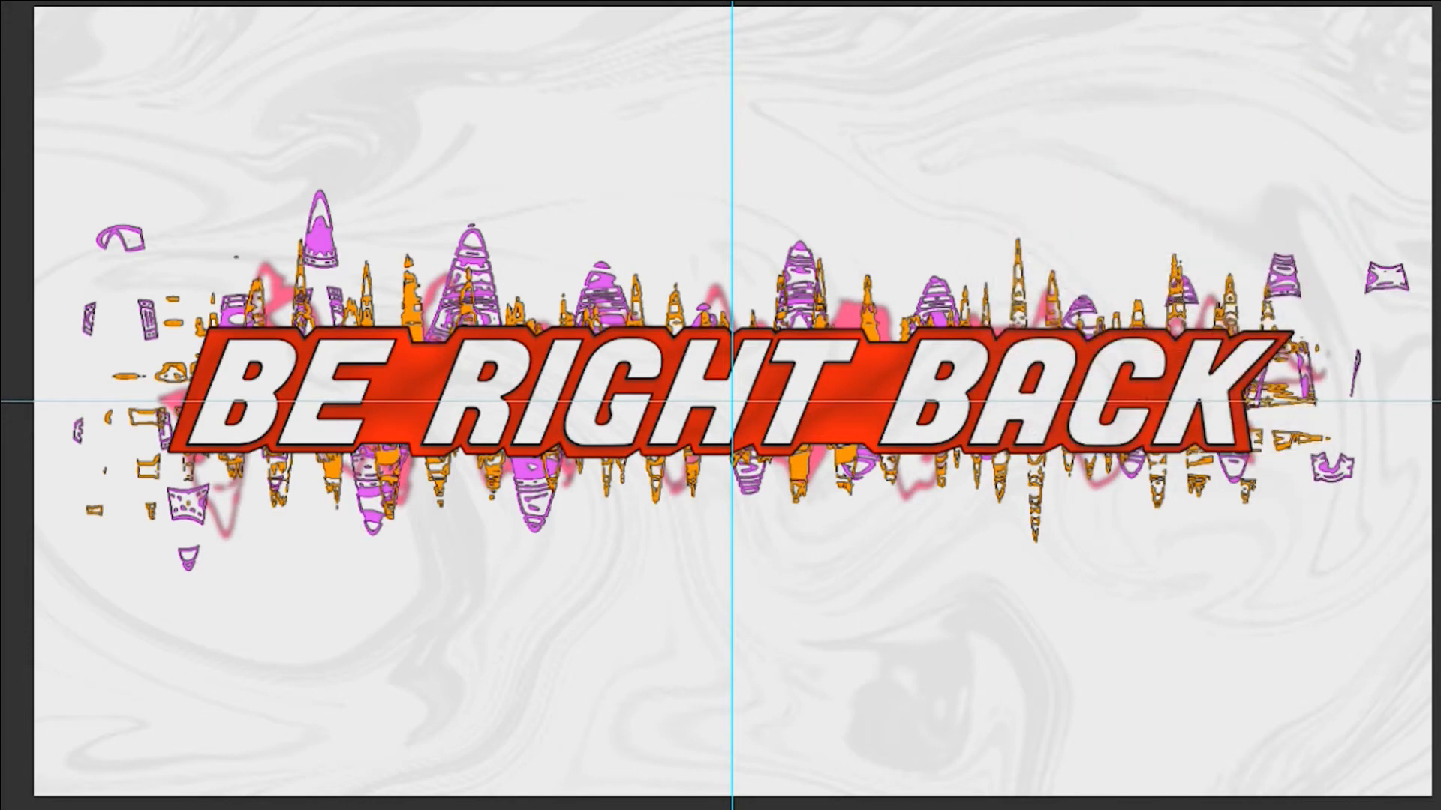
- Apply a Gaussian Blur with a 2.0 pixel radius to the purple wave copy
key("alt+t")
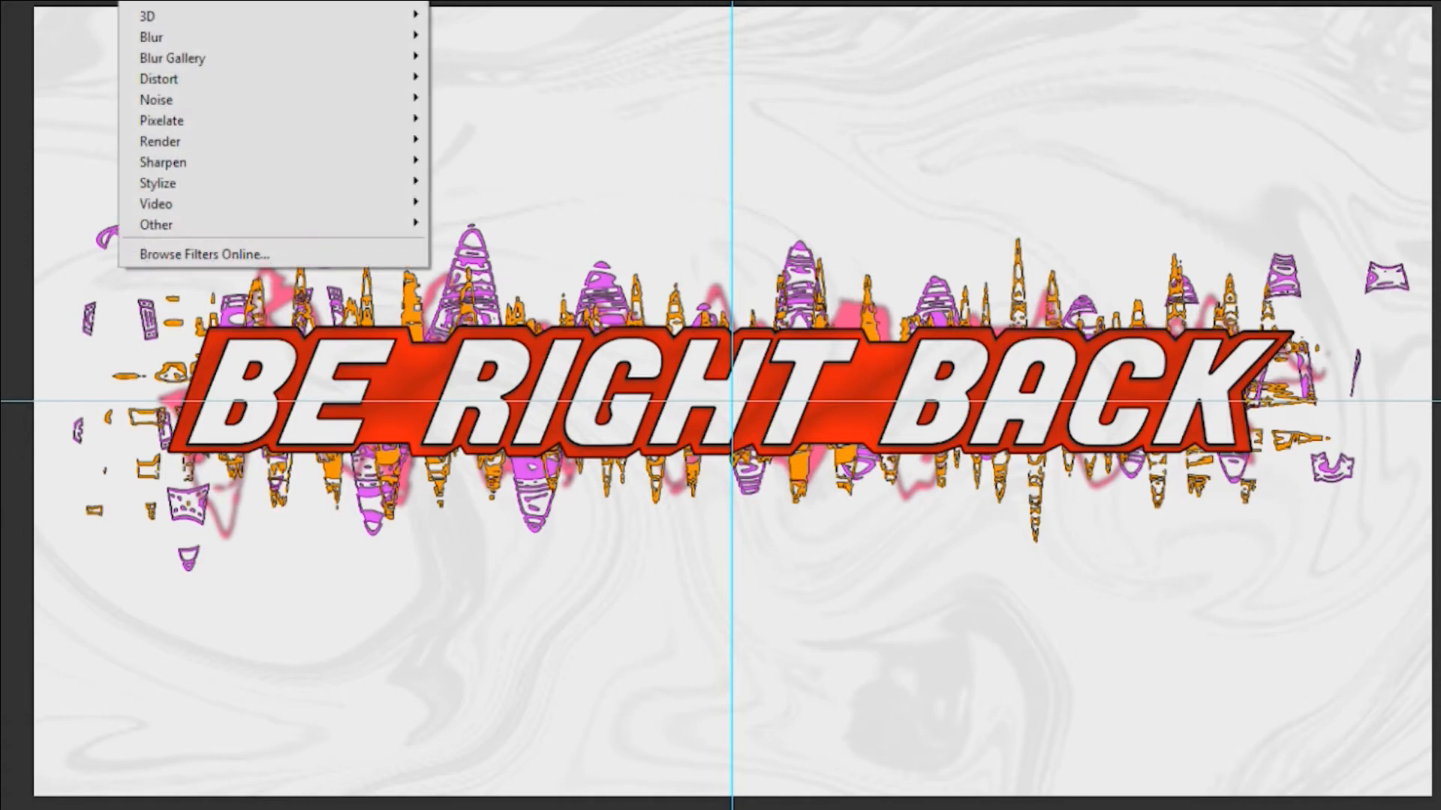
mouse_move(189, 44)
left_click(487, 121)
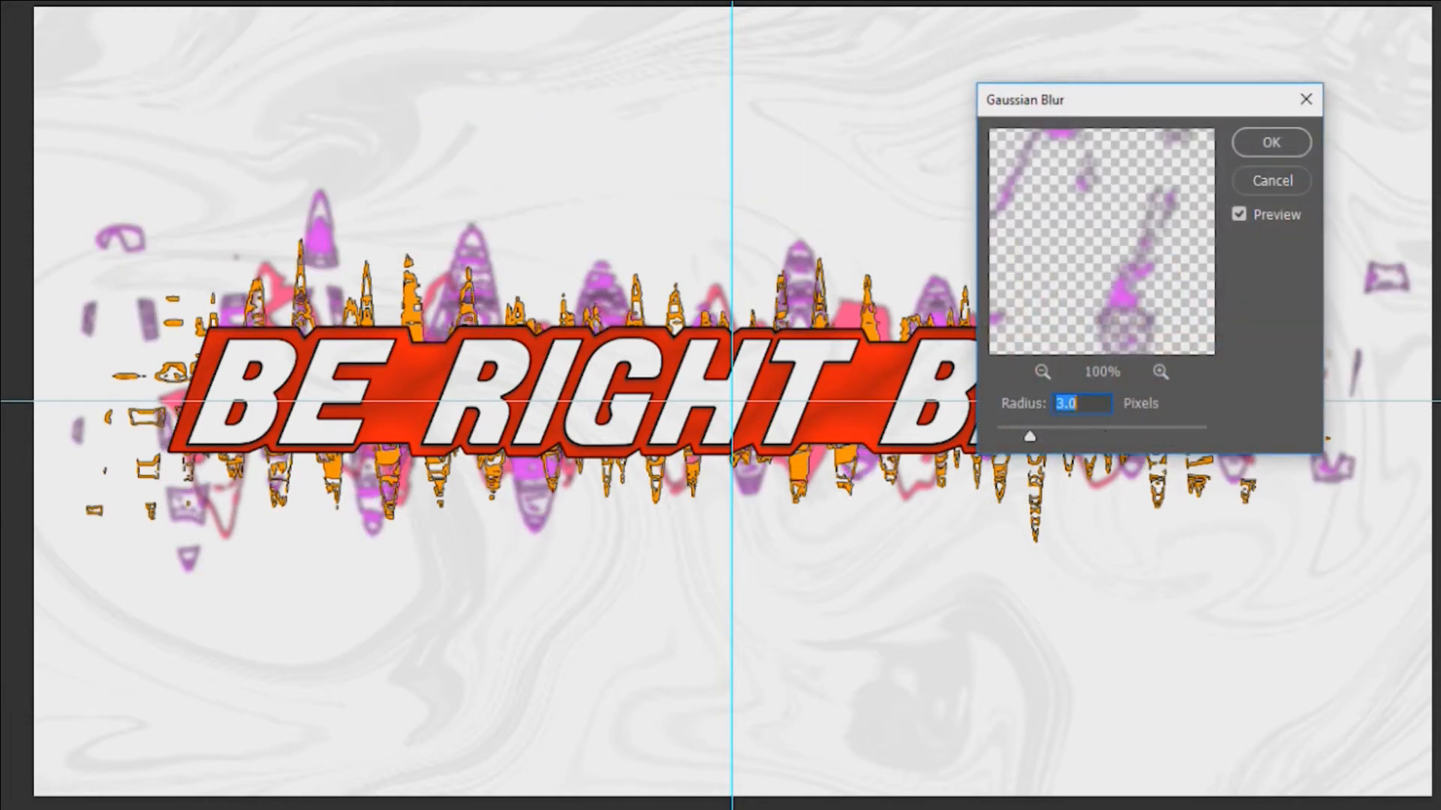
type("2")
key("Return")
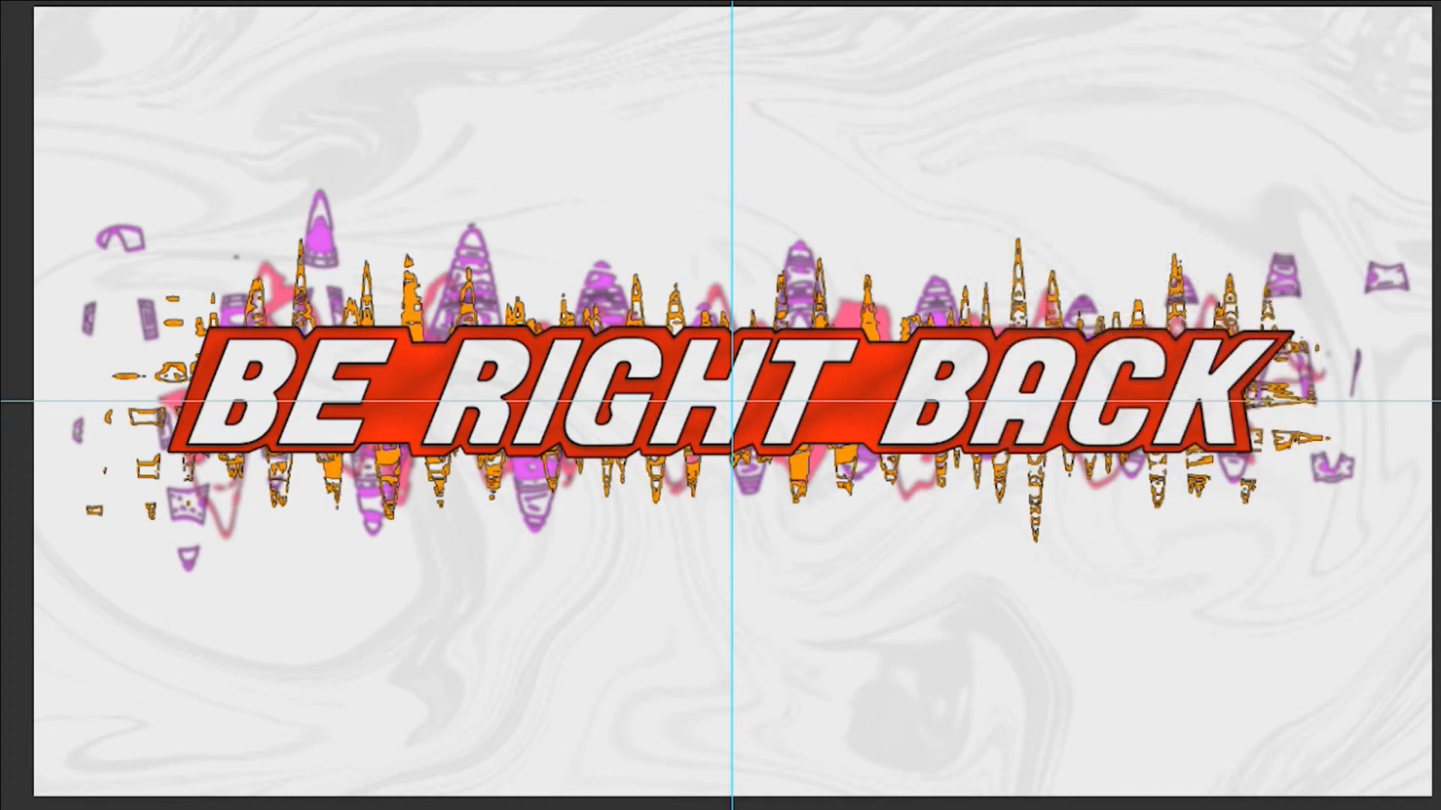
- Soften the orange wave copy with a Gaussian Blur of 2.0 pixels radius
left_click(138, 1)
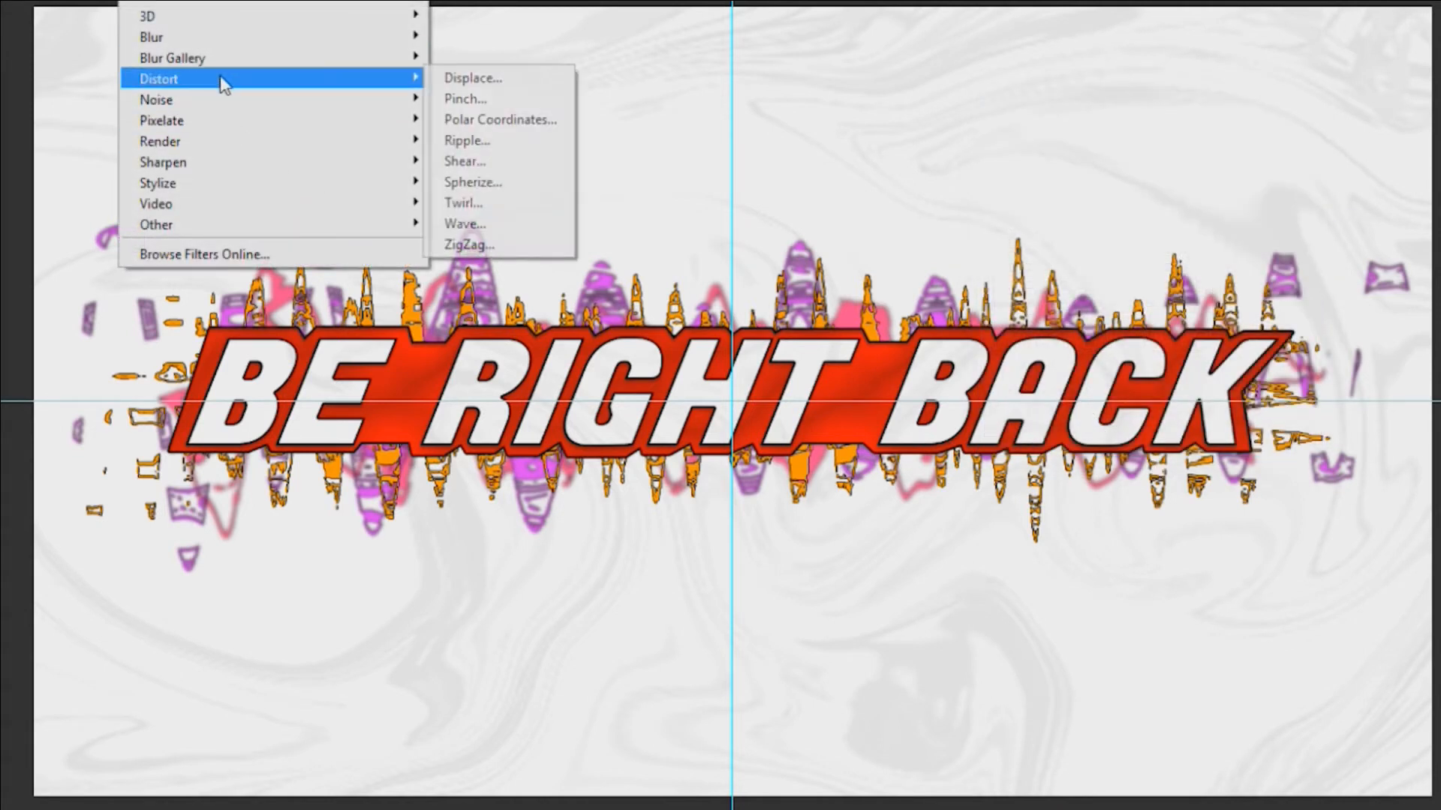
mouse_move(238, 44)
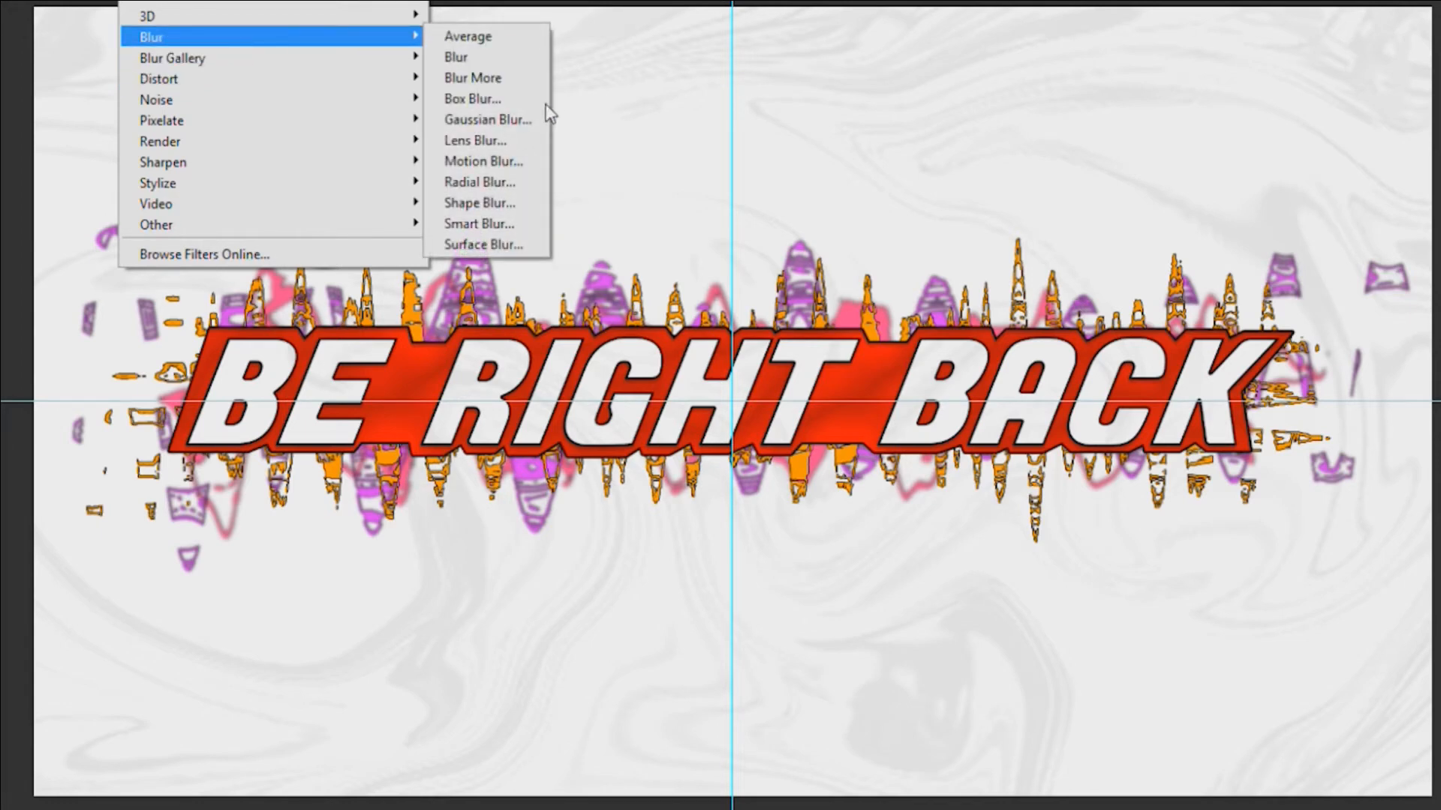
left_click(502, 121)
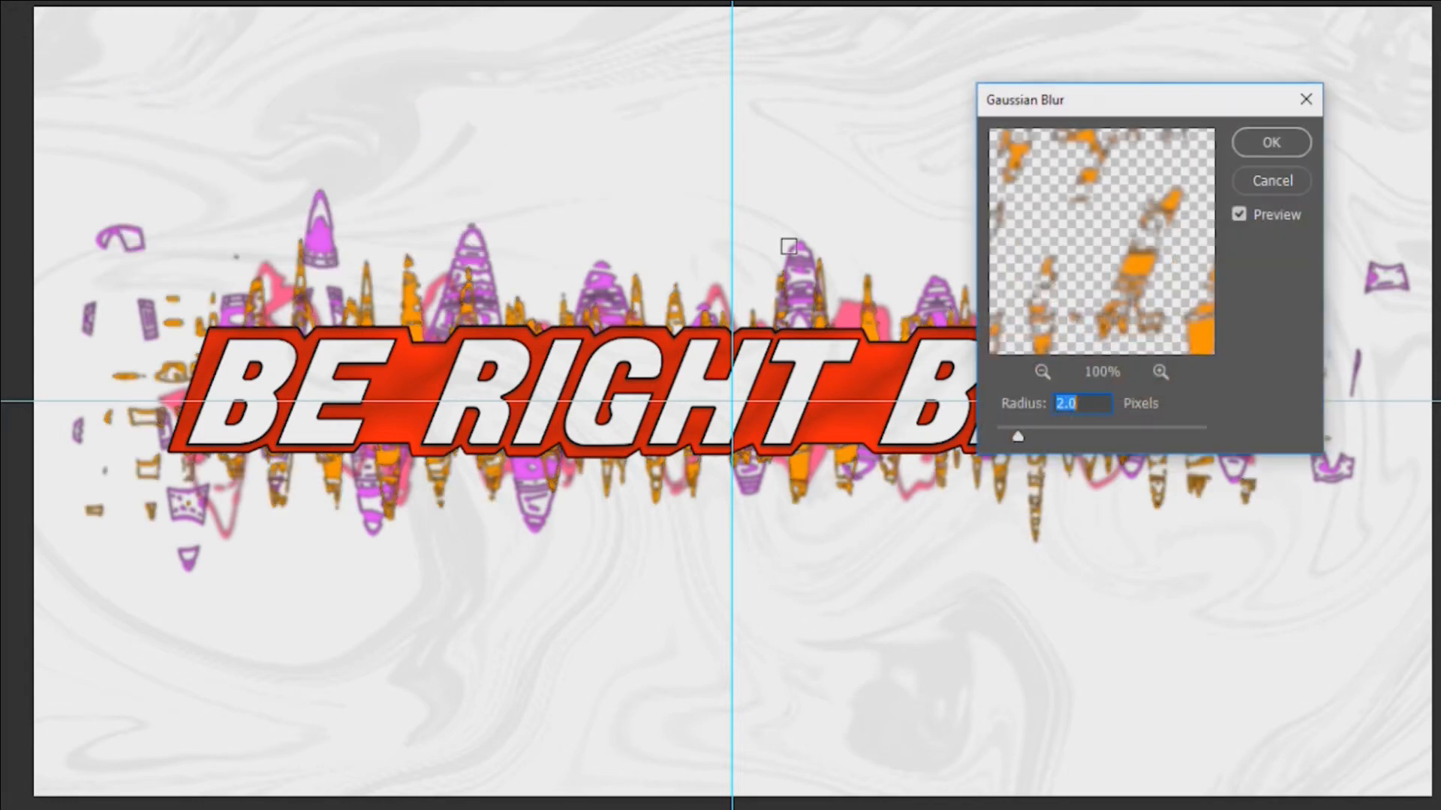
left_click(1278, 142)
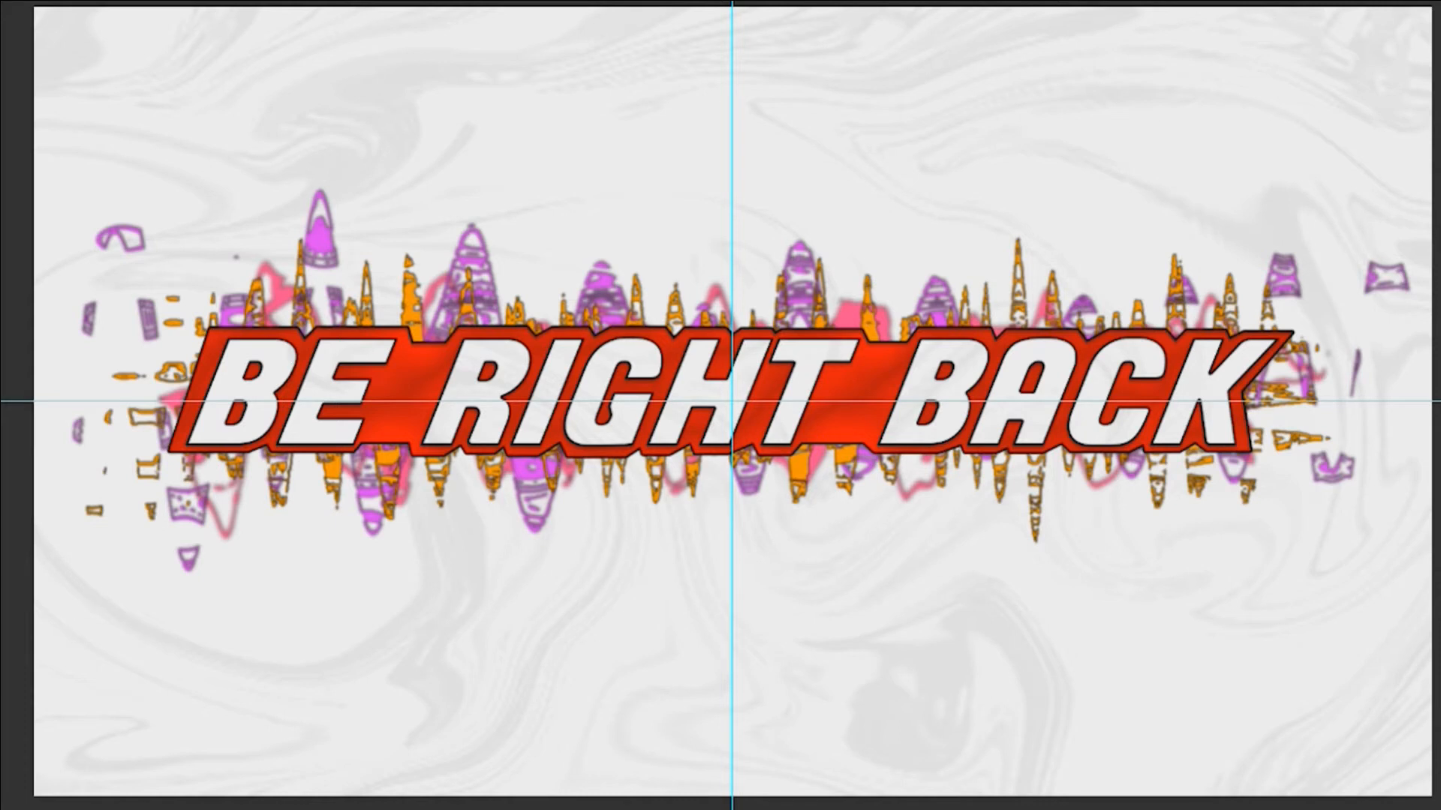
- Apply a Motion Blur at angle 0° with a distance of 23 pixels to the liquified swirl background
left_click(136, 1)
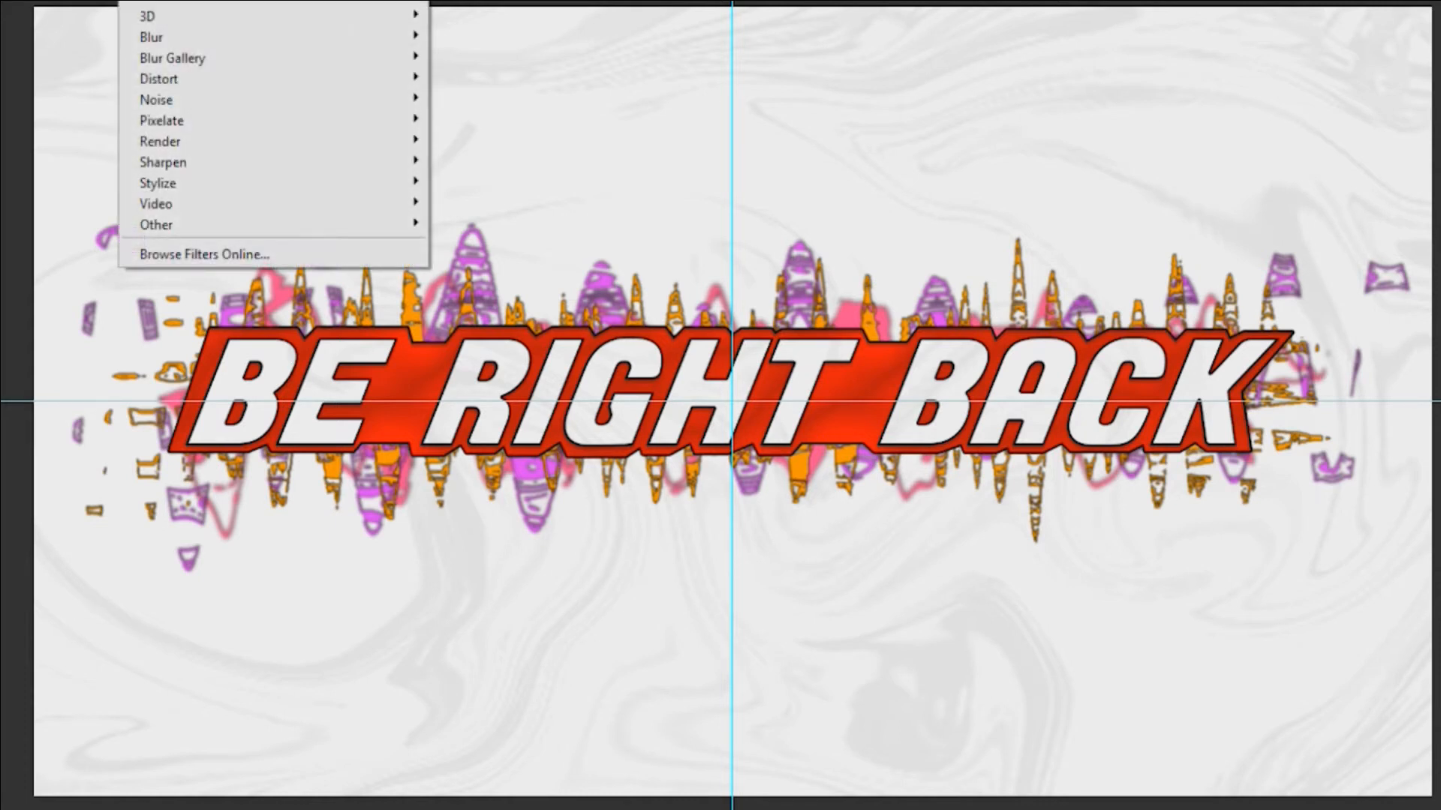
mouse_move(257, 38)
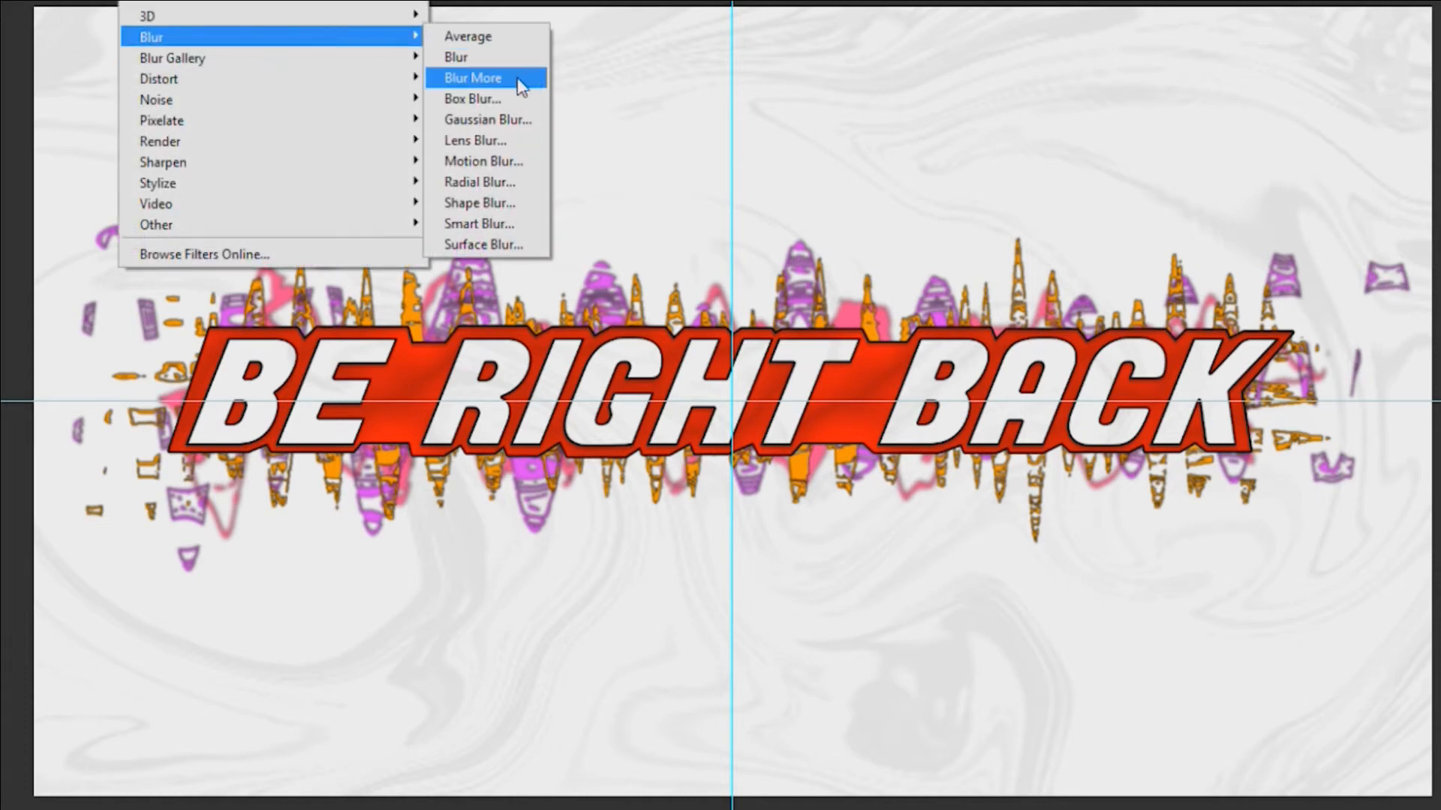
left_click(506, 161)
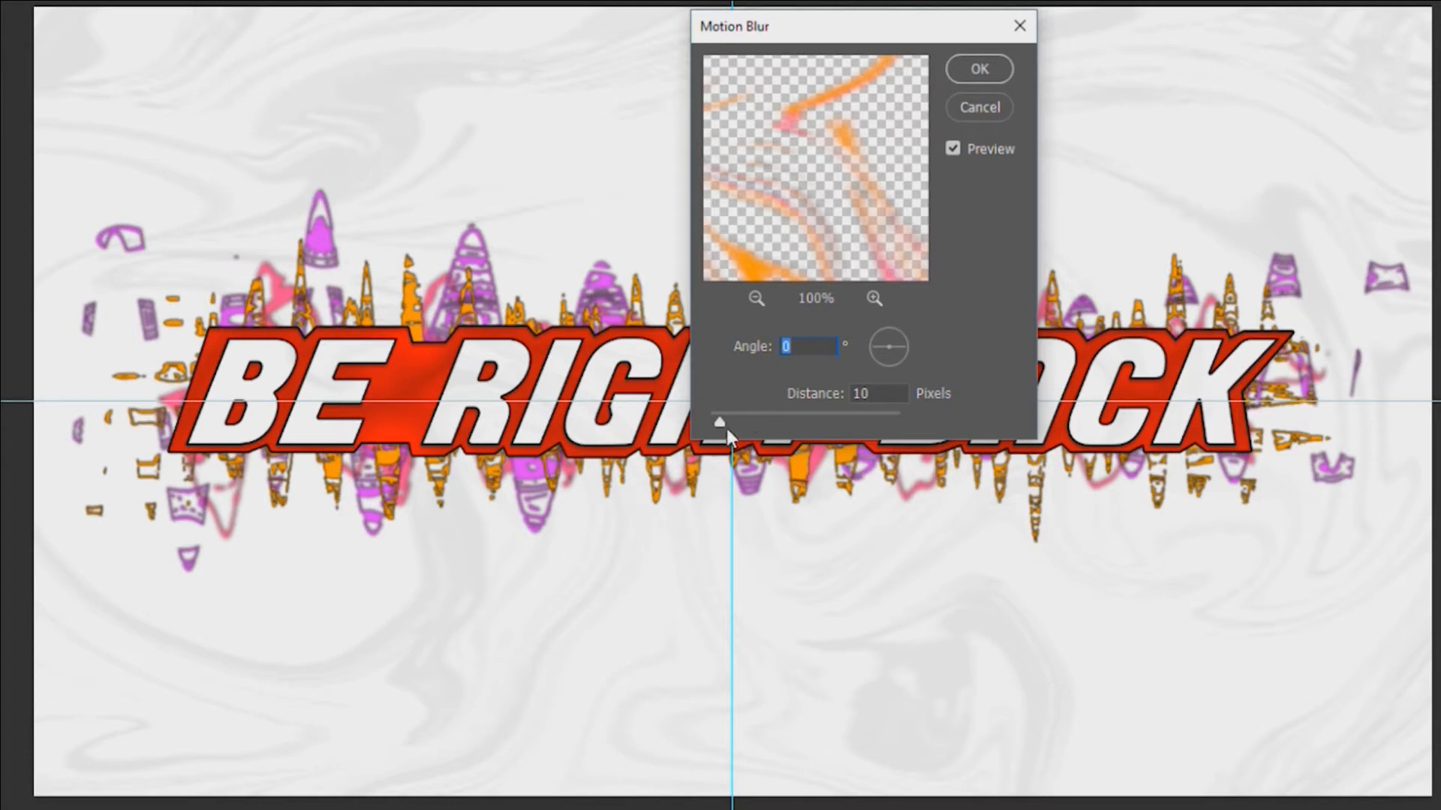
mouse_move(722, 422)
left_mouse_down()
mouse_move(786, 427)
mouse_move(732, 422)
left_mouse_up()
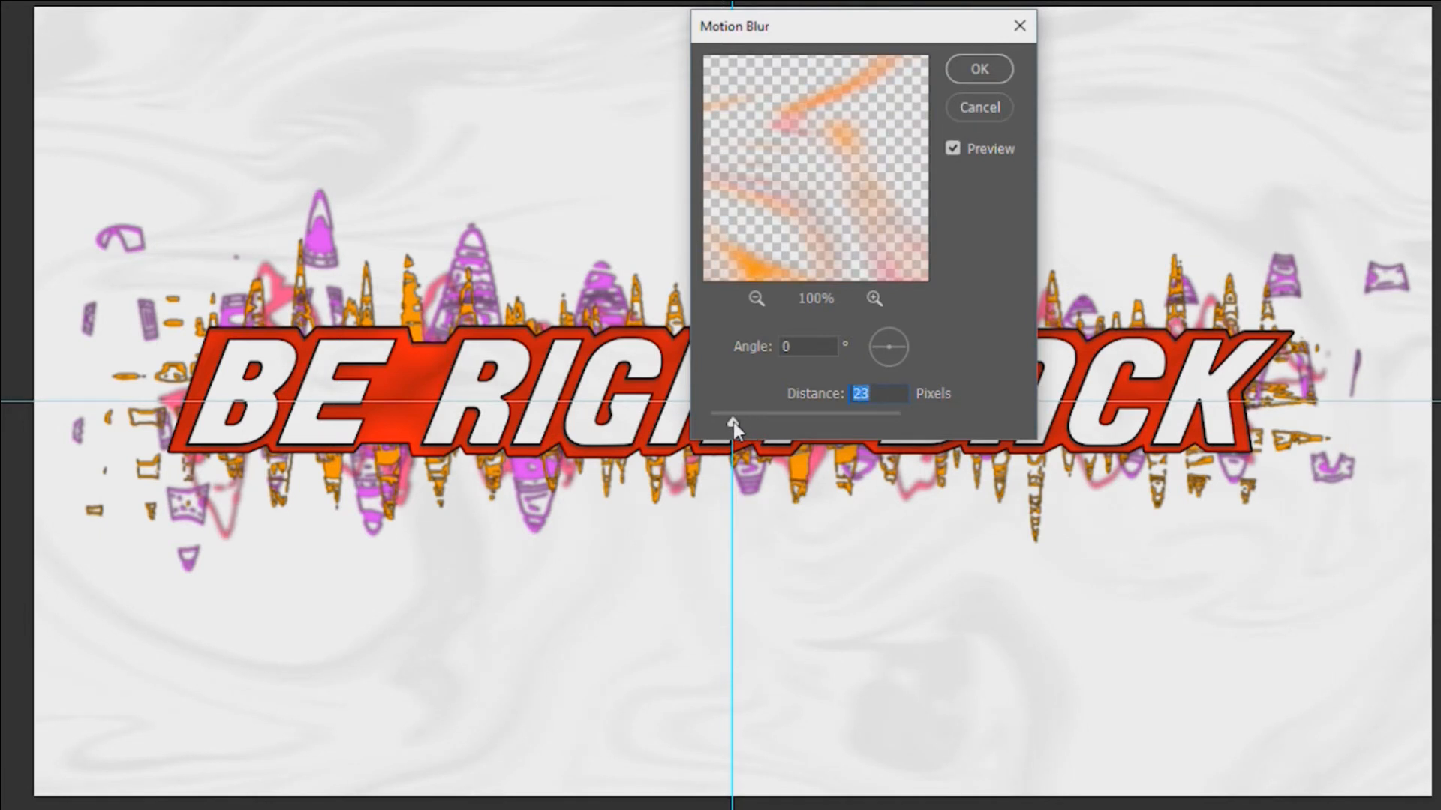
left_click(970, 71)
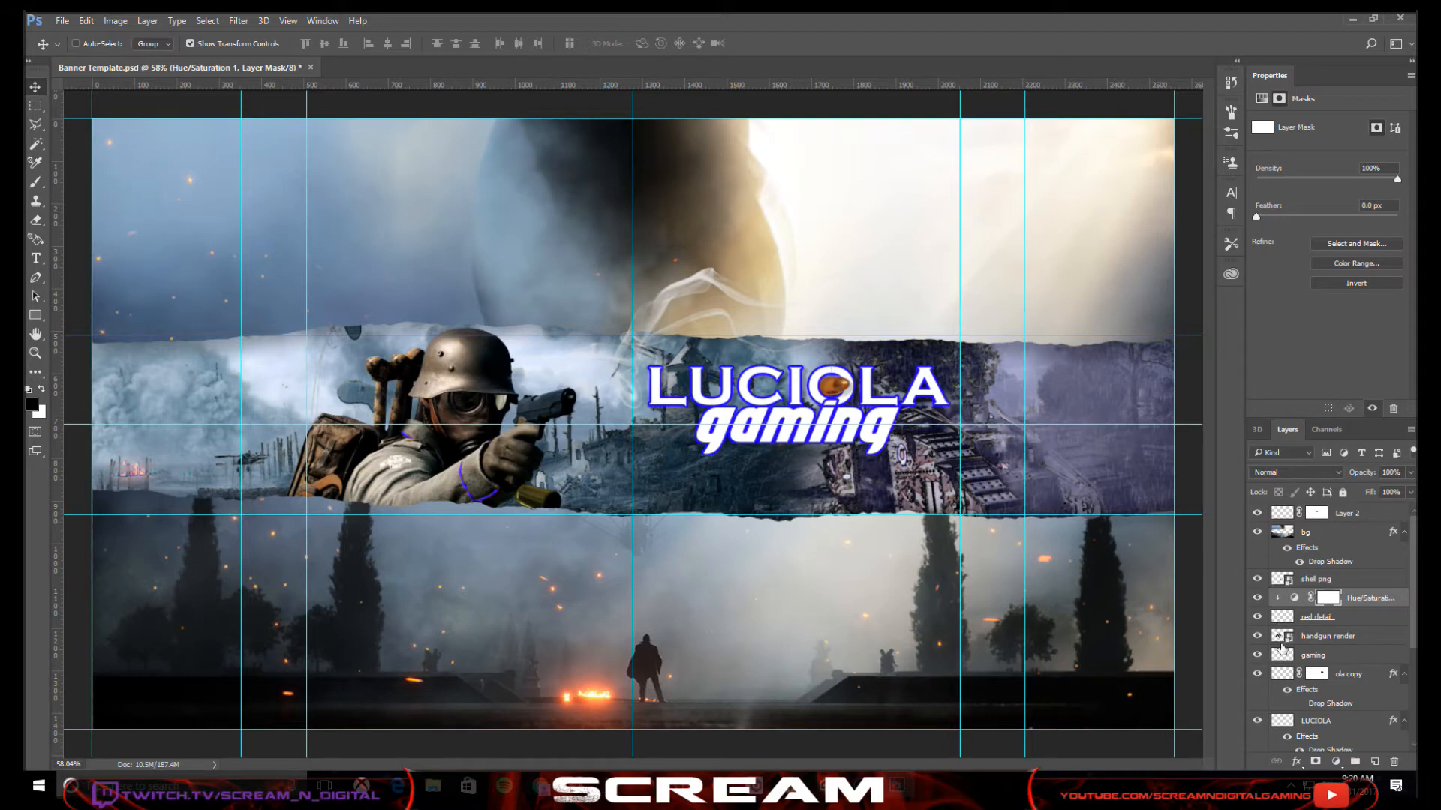
left_click(1324, 636)
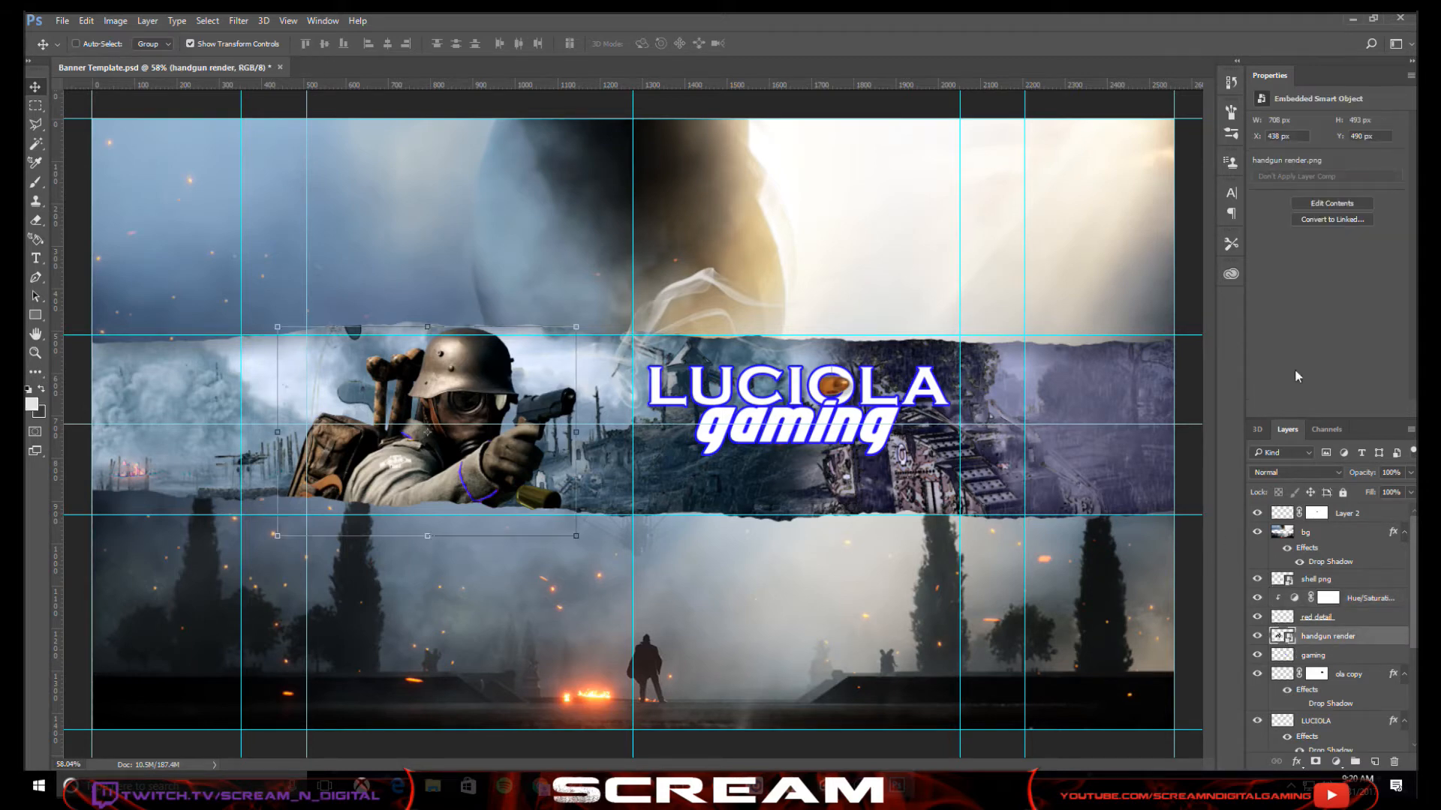
double_click(1387, 617)
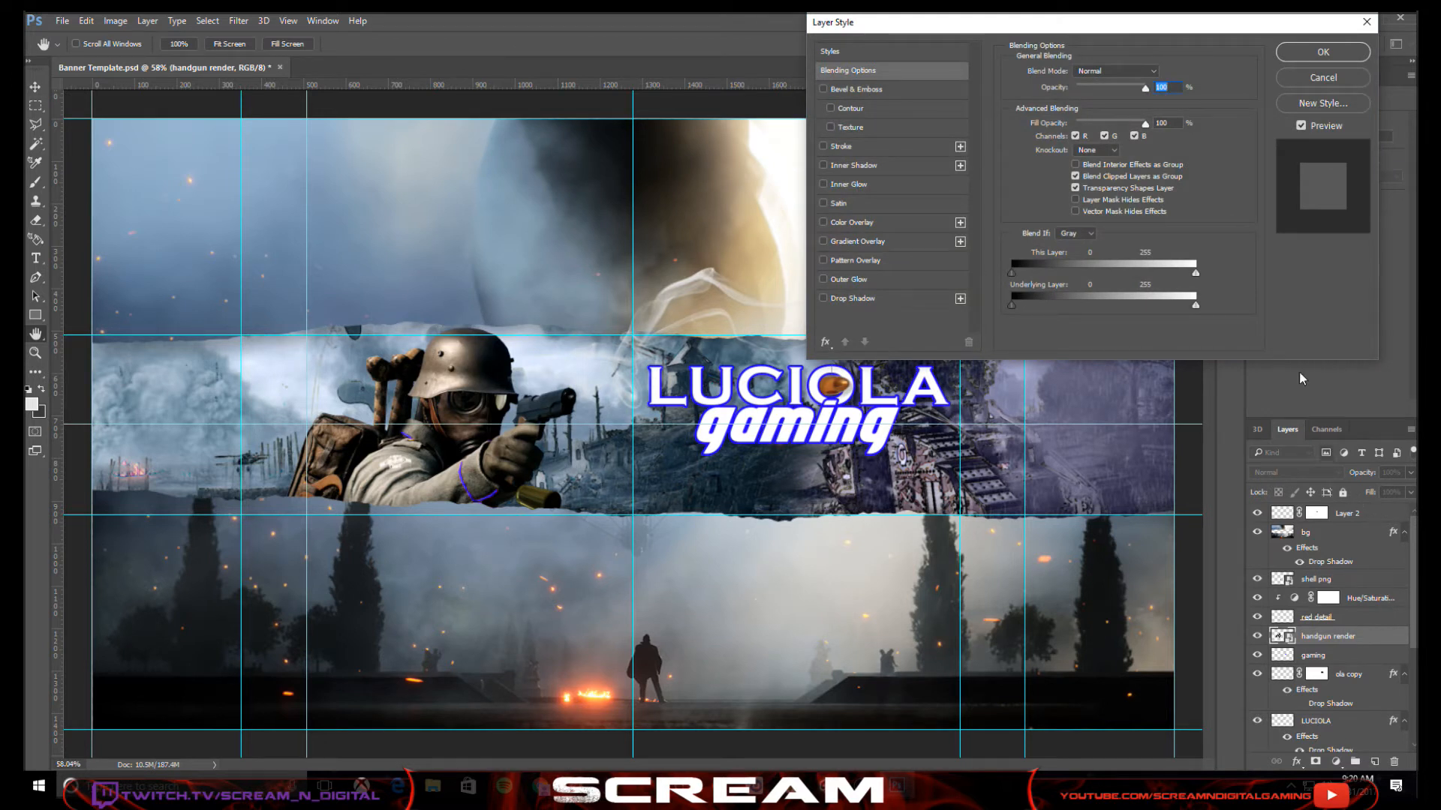
left_click(875, 146)
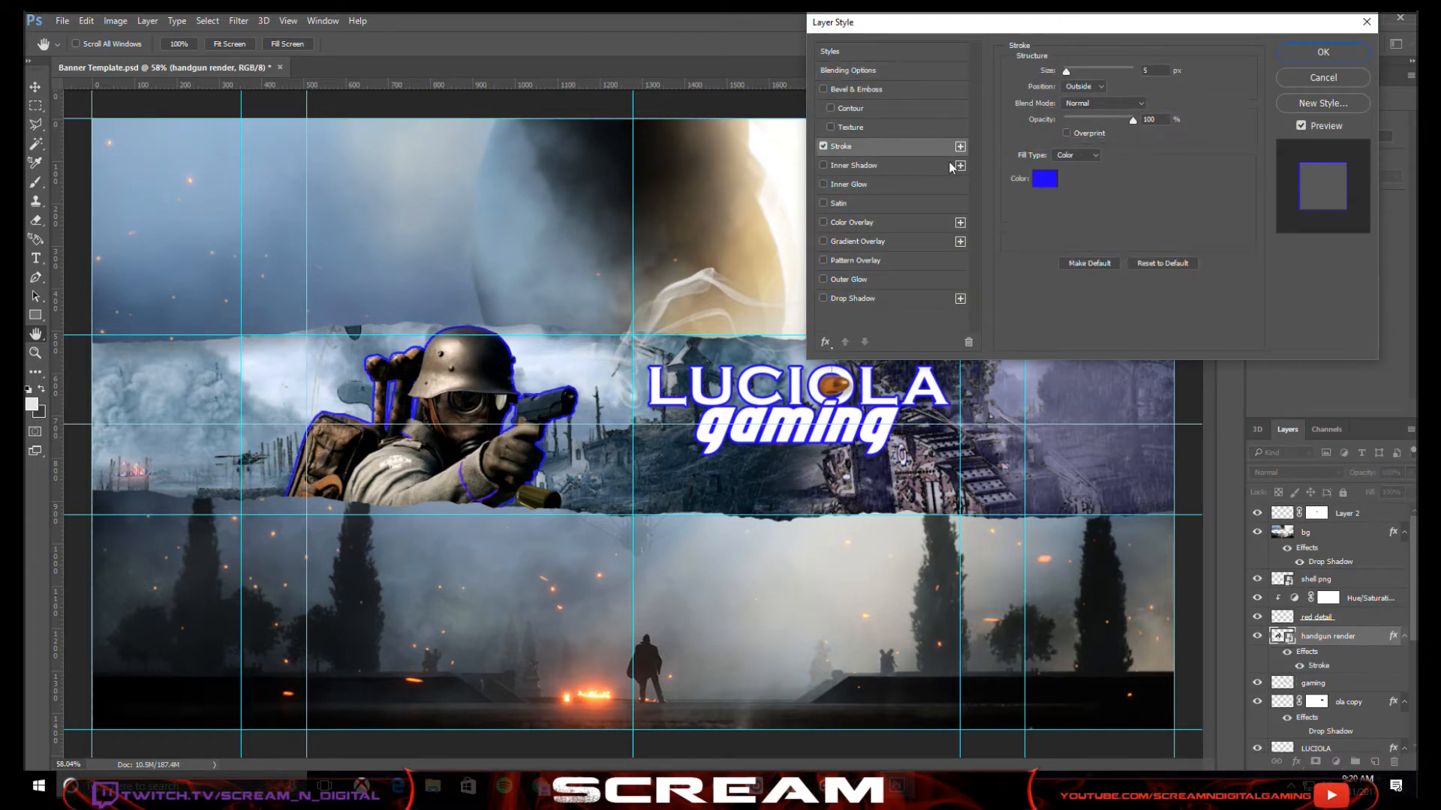
left_click(1043, 180)
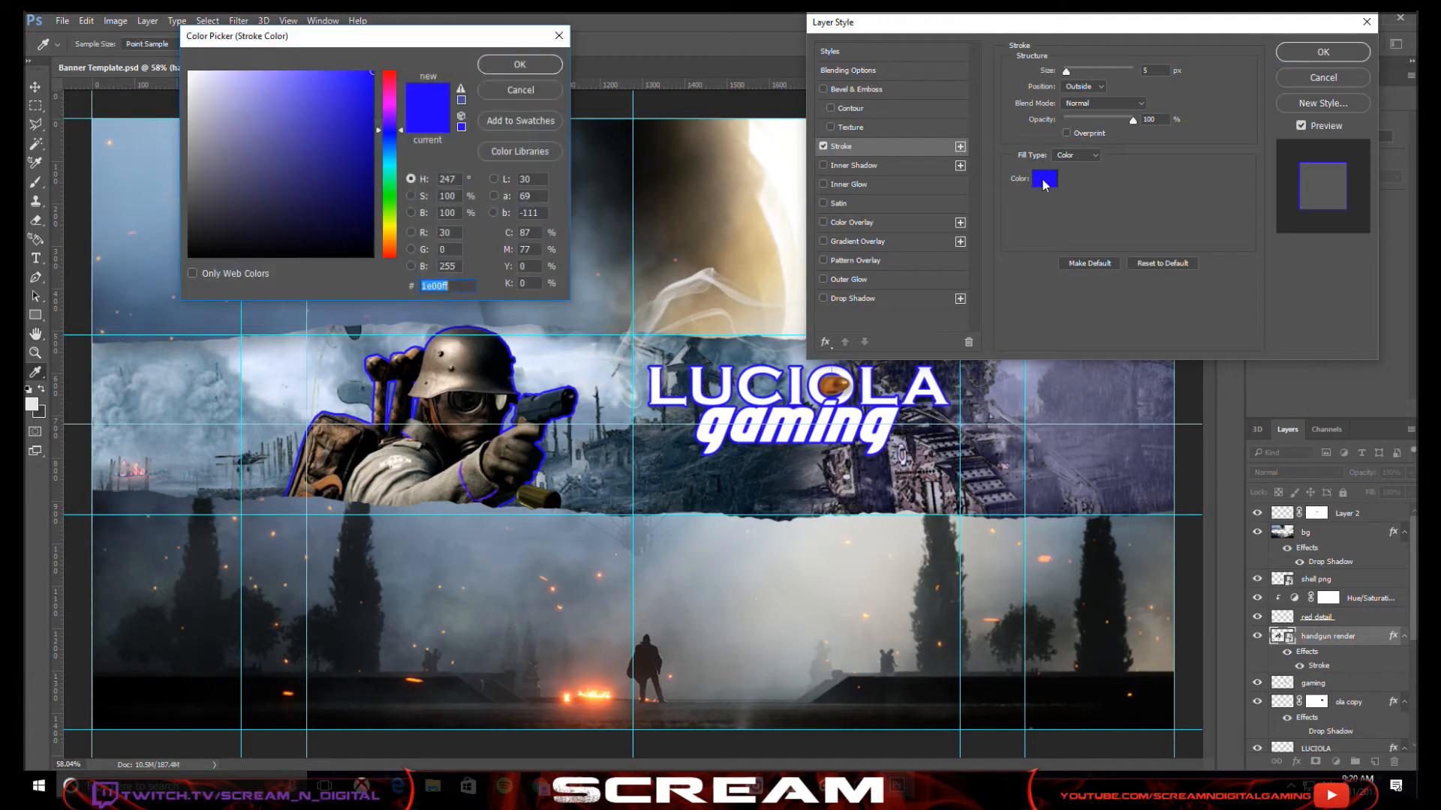
mouse_move(322, 159)
left_mouse_down()
mouse_move(161, 66)
mouse_move(188, 71)
left_mouse_up()
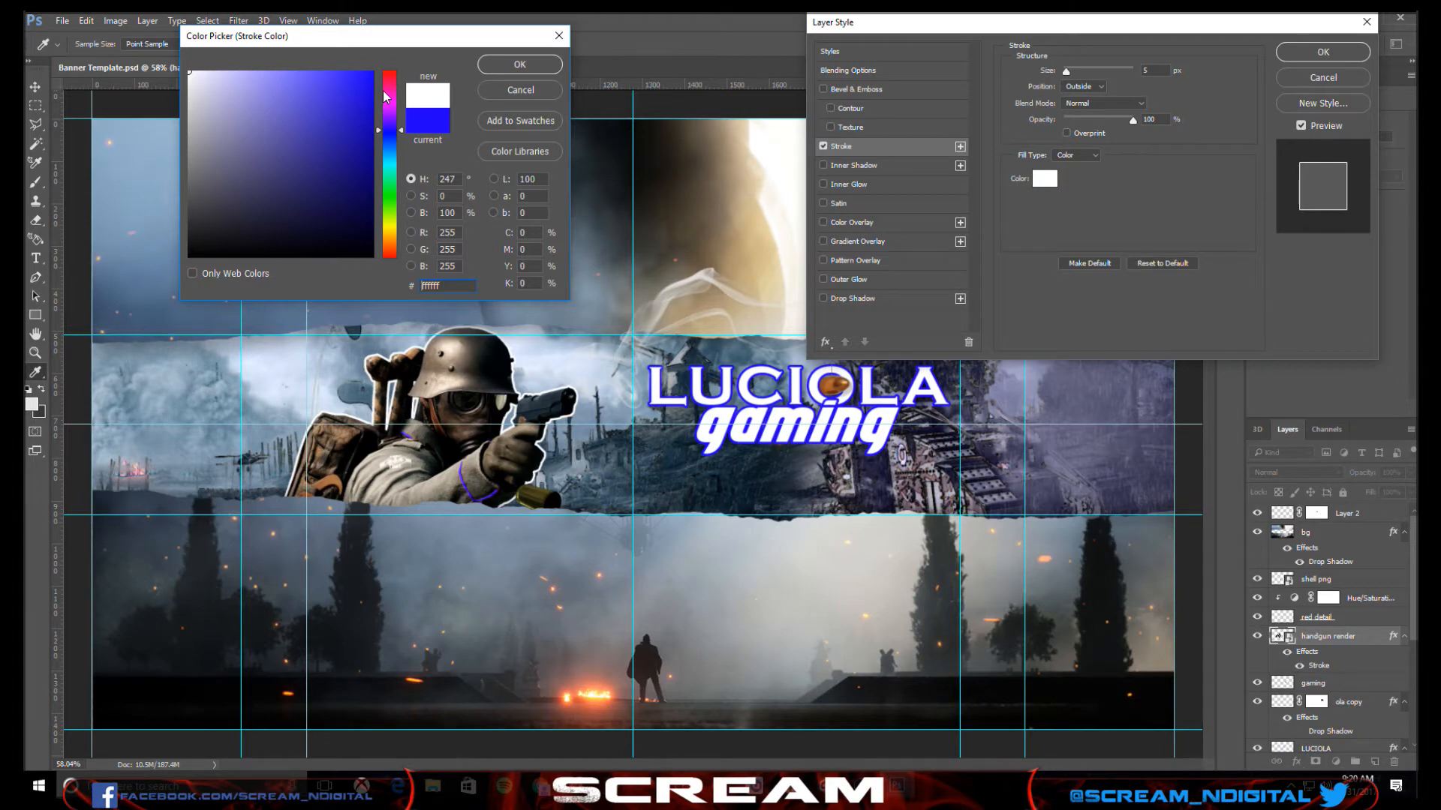
left_click(539, 91)
left_click(1351, 79)
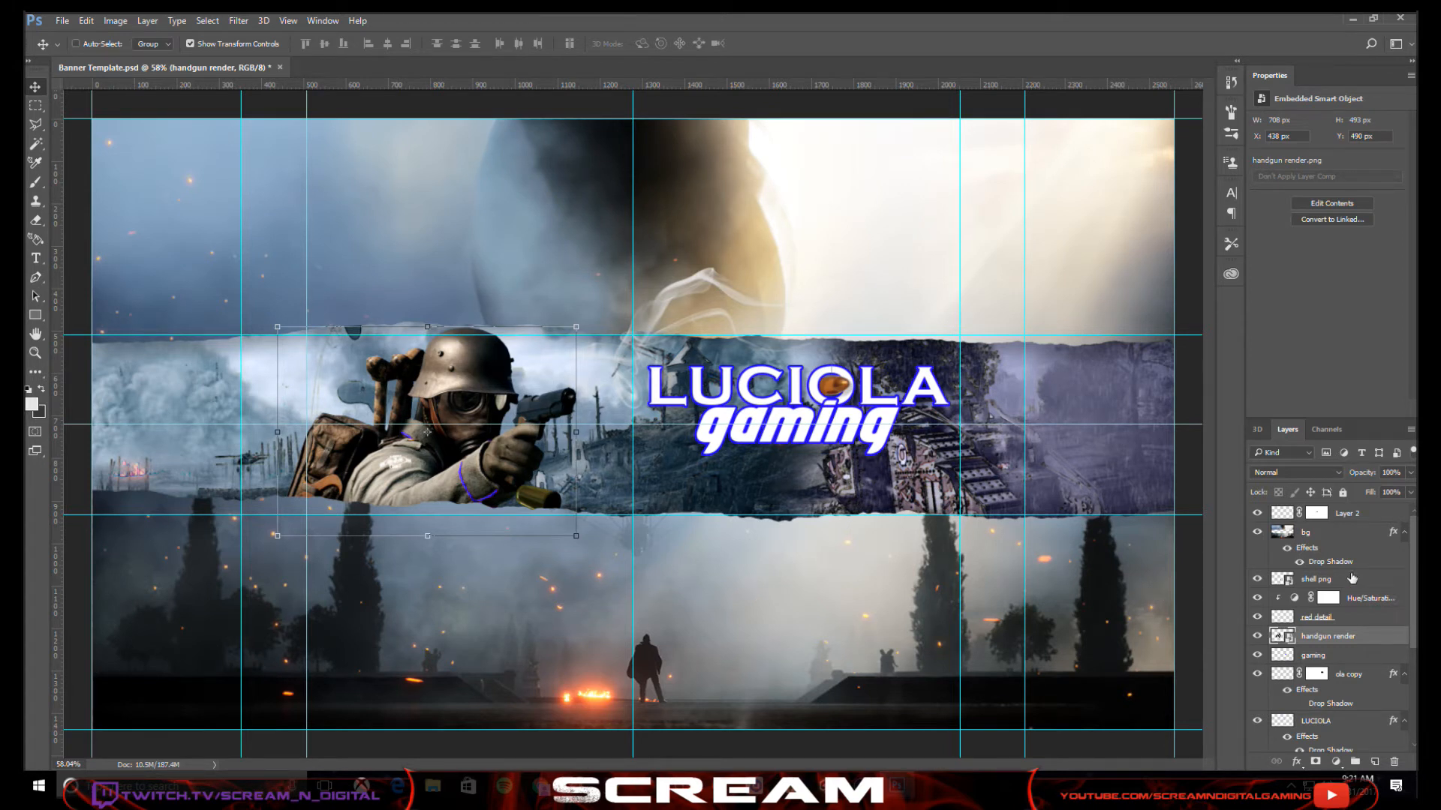
- Add a new empty layer directly above the bg layer in the banner
left_click(1315, 536)
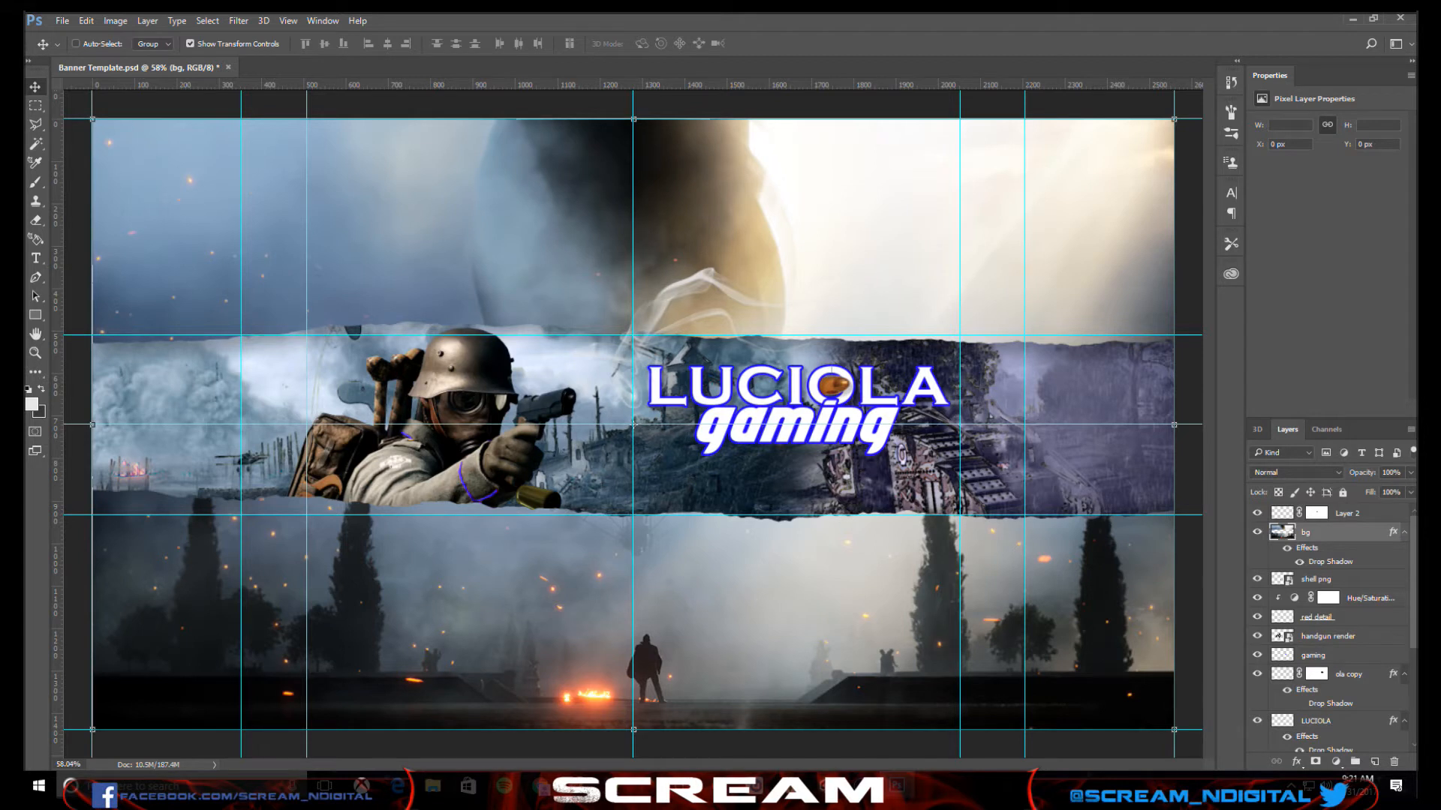
left_click(1375, 761)
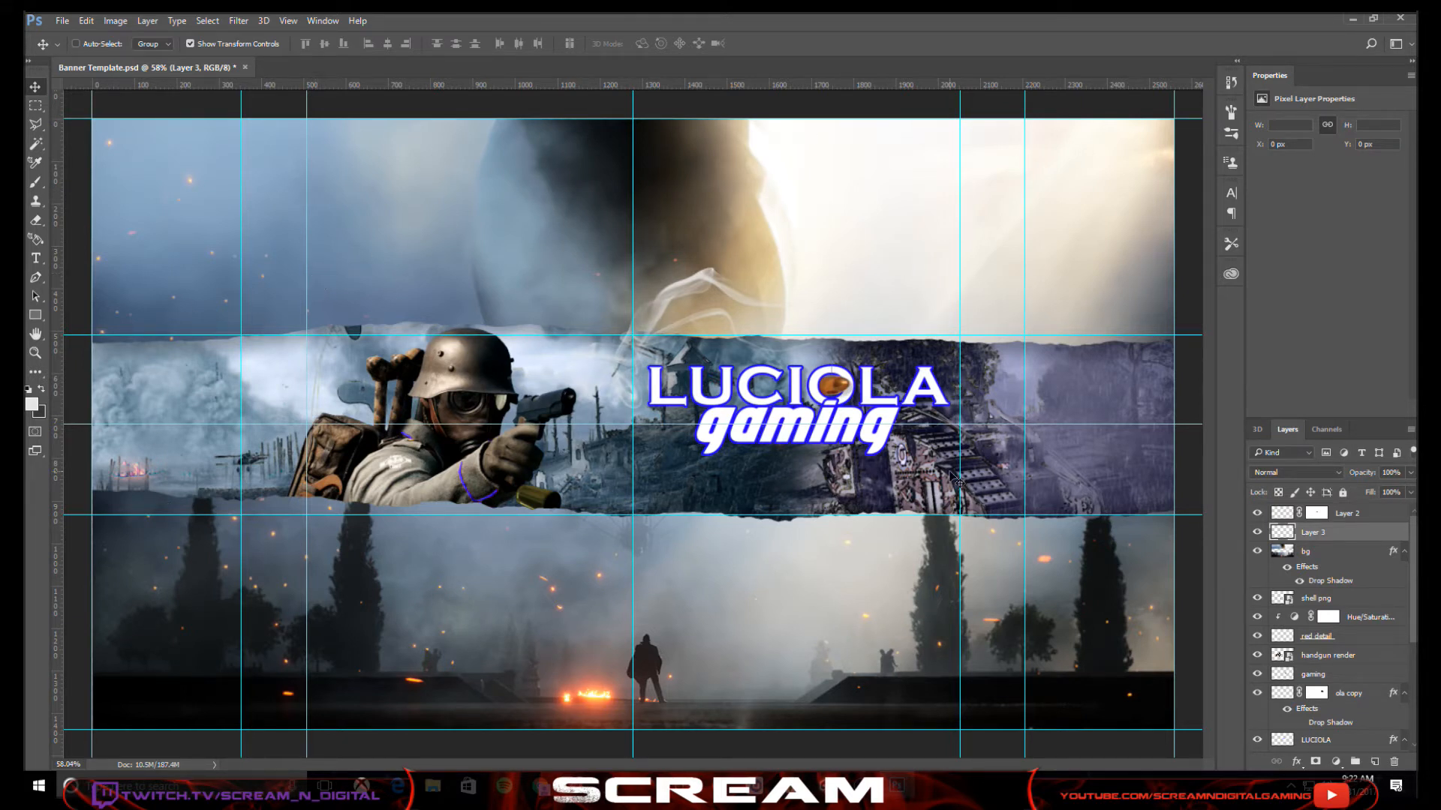
- Duplicate the bg layer twice and hide the Drop Shadow effect on both copies
left_click(1303, 559)
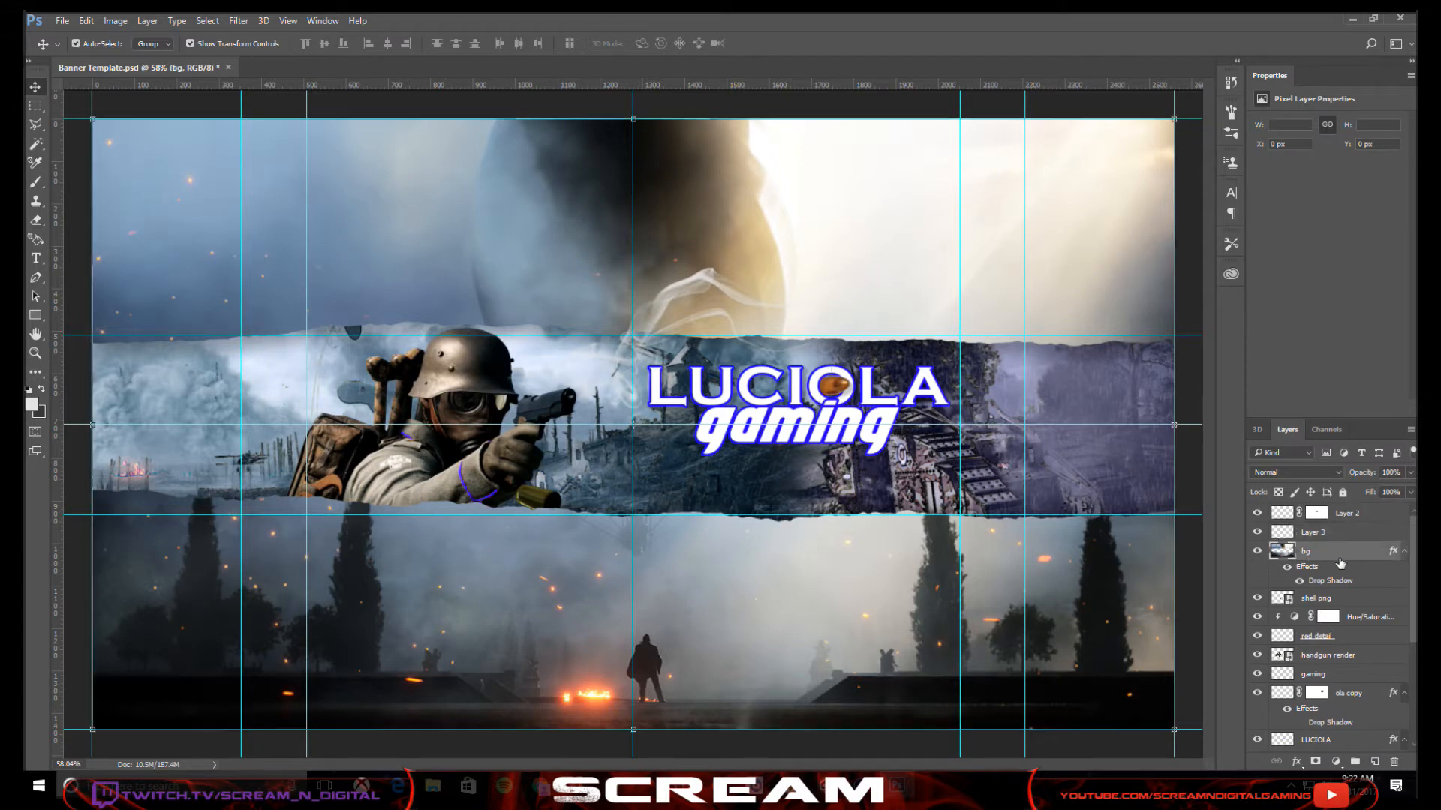
key("ctrl+j")
key("ctrl+j")
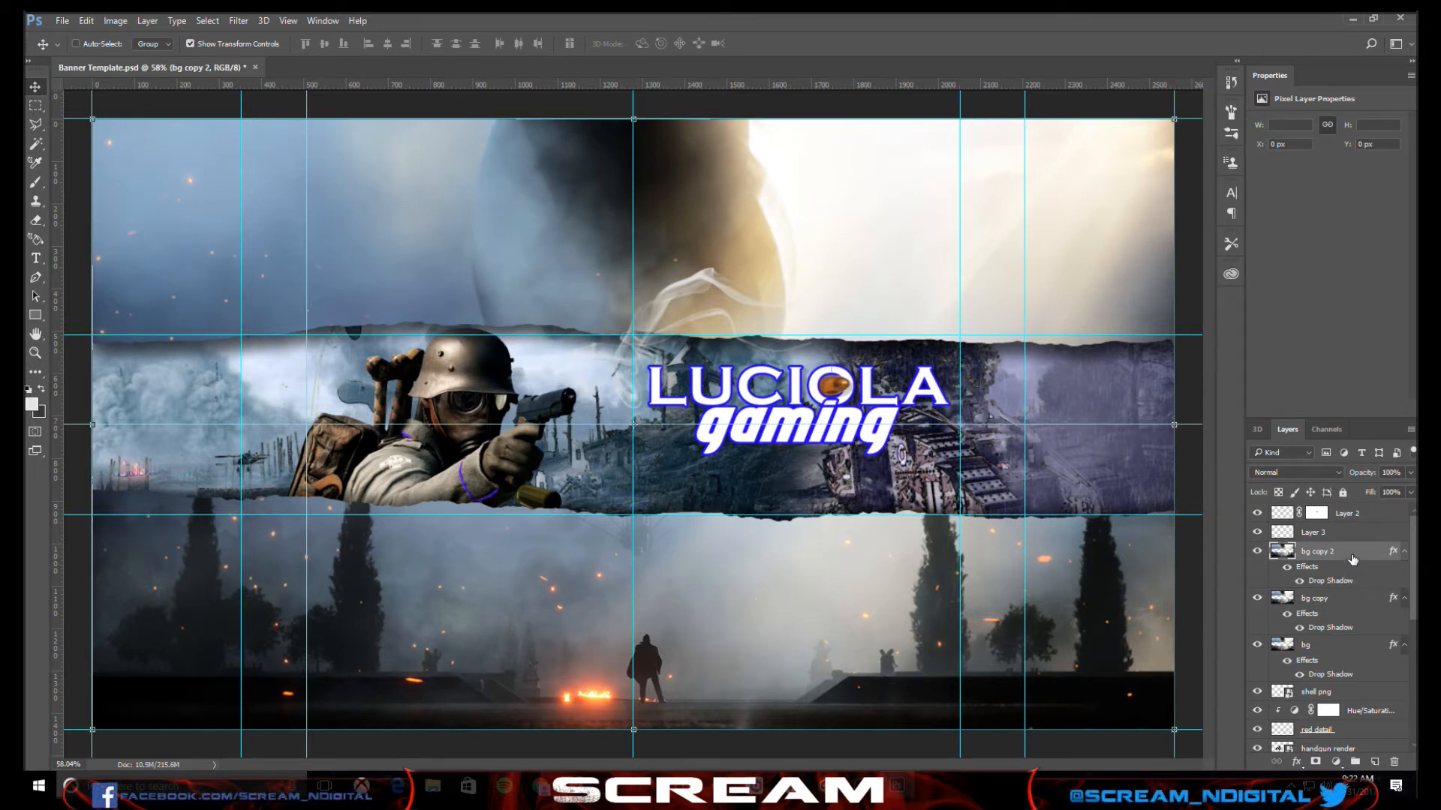
left_click(1299, 581)
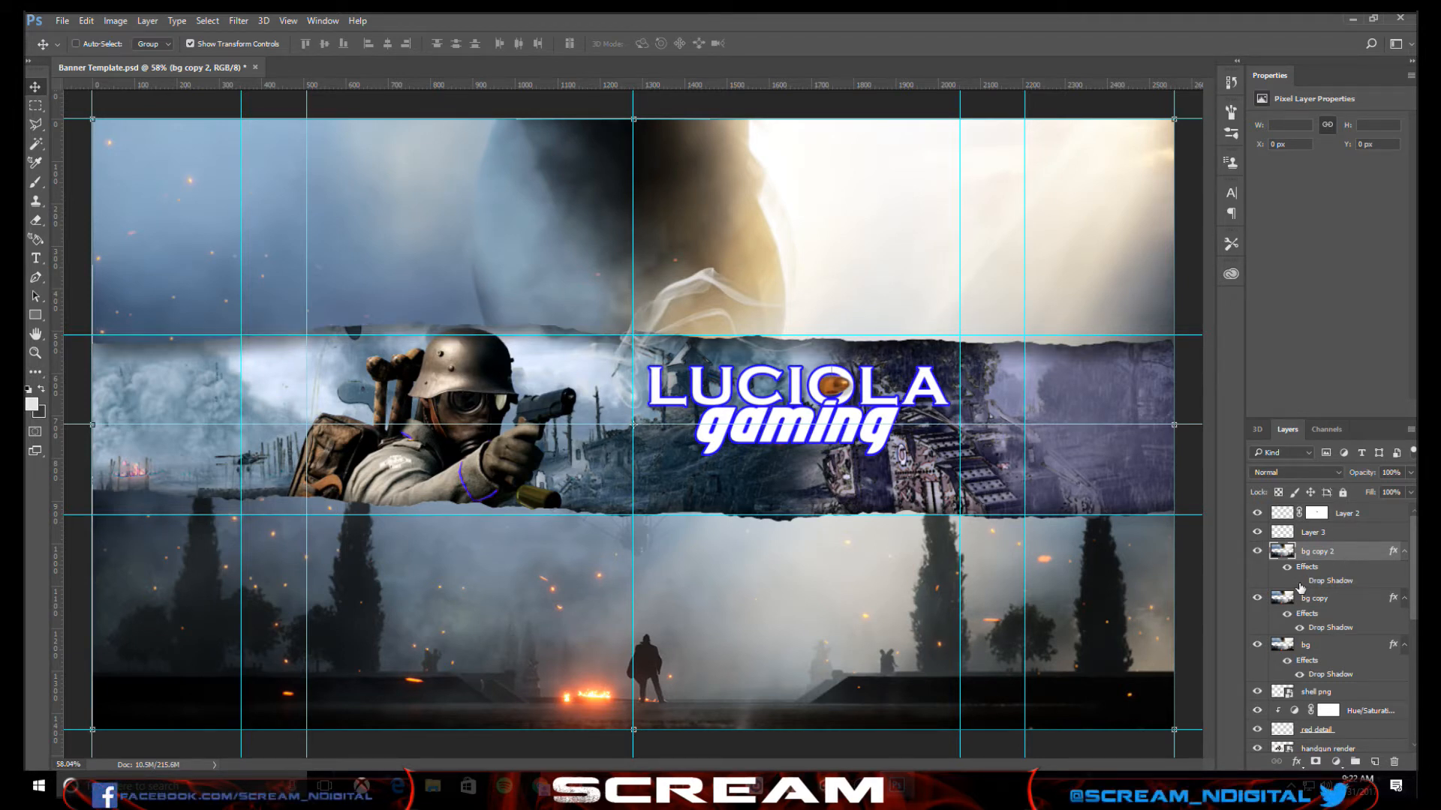
left_click(1298, 628)
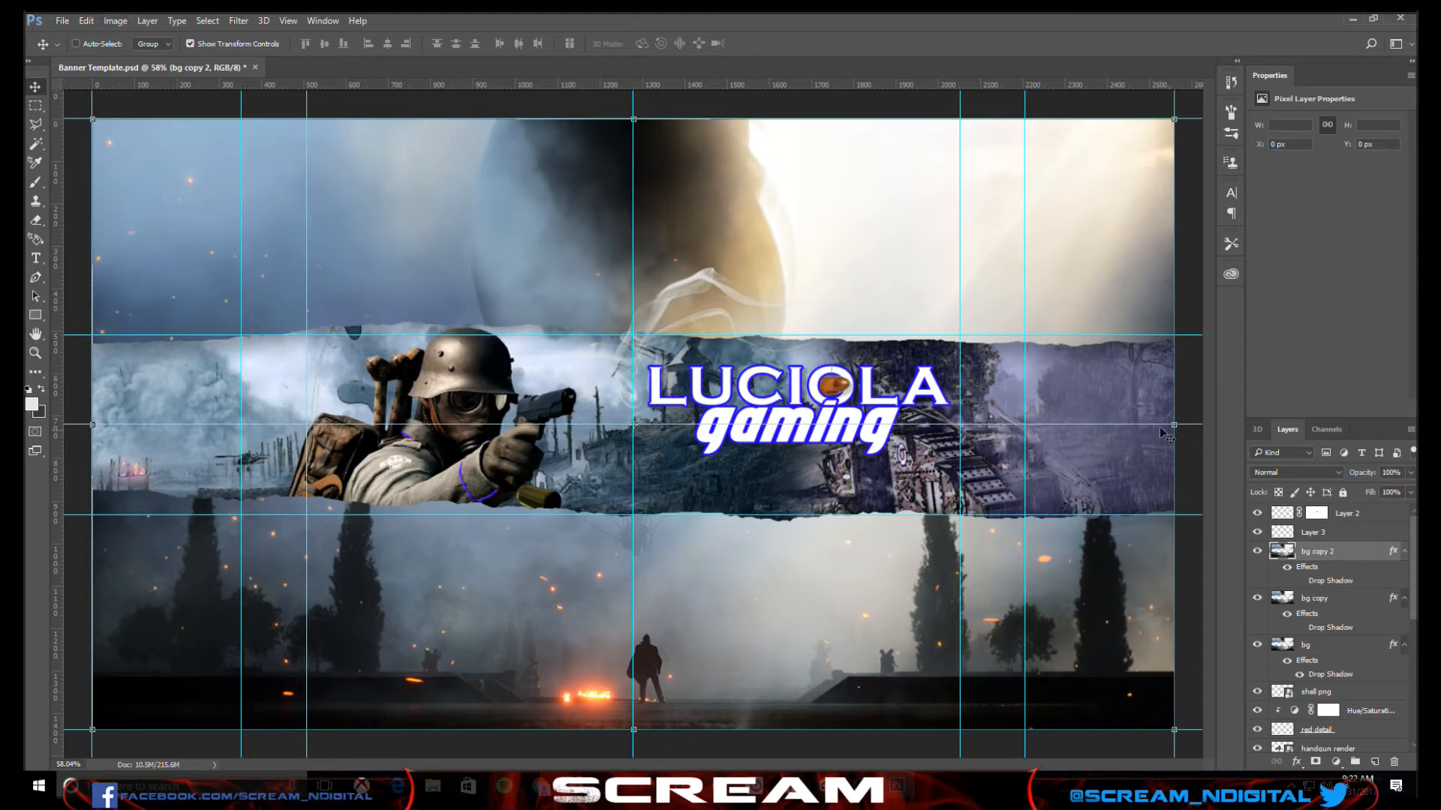
- Apply the Find Edges filter to the upper bg copy and set its blend mode to Darken
left_click(238, 21)
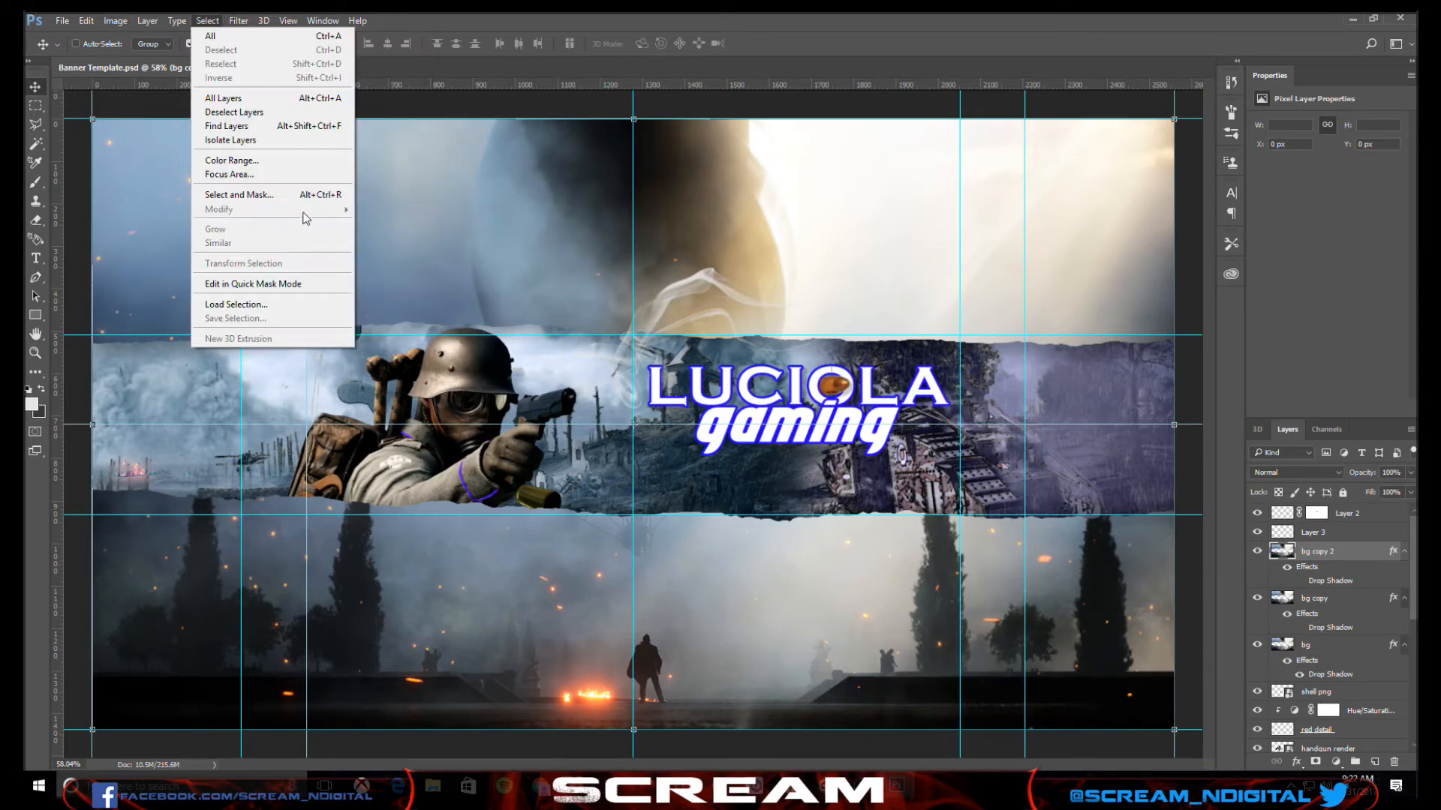
mouse_move(390, 279)
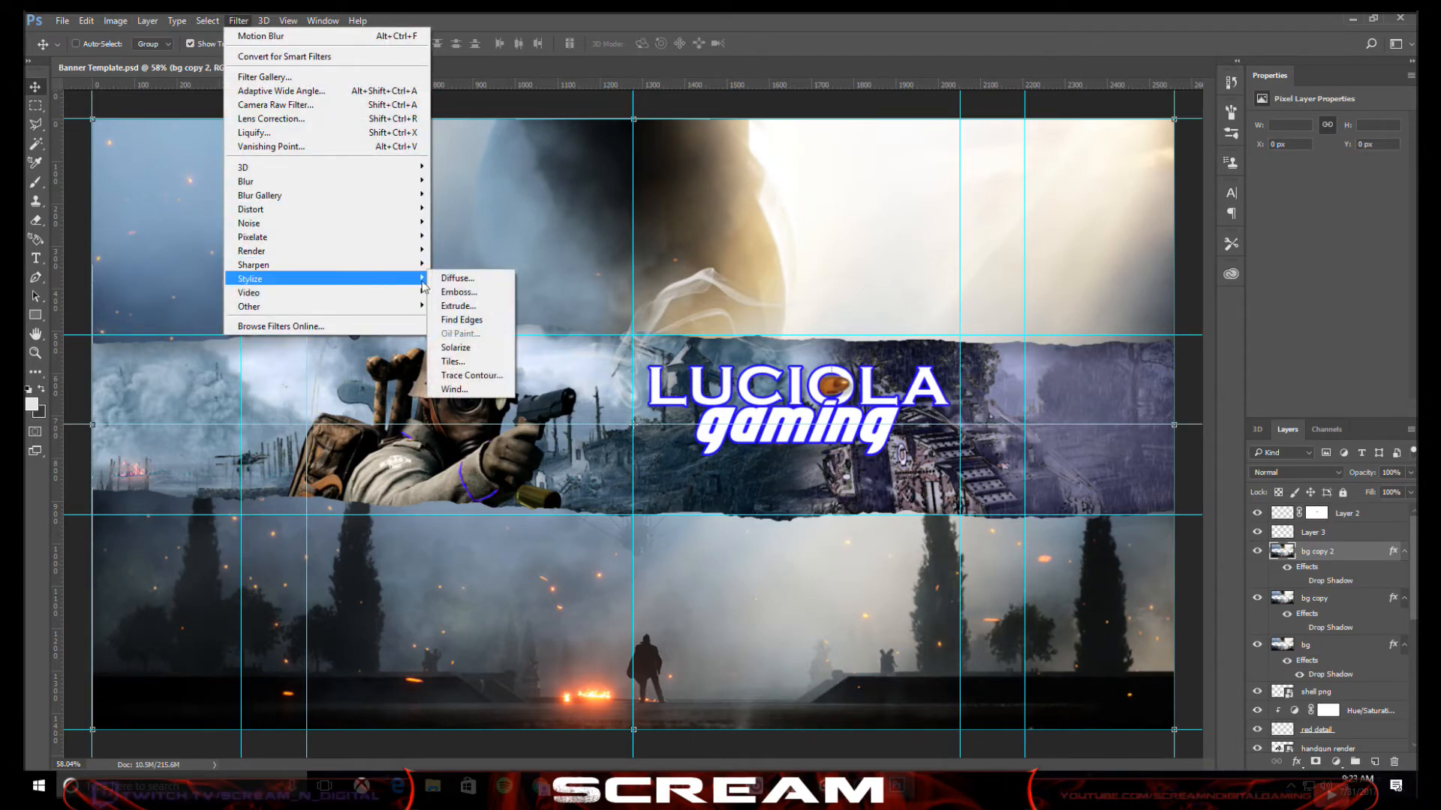
left_click(480, 348)
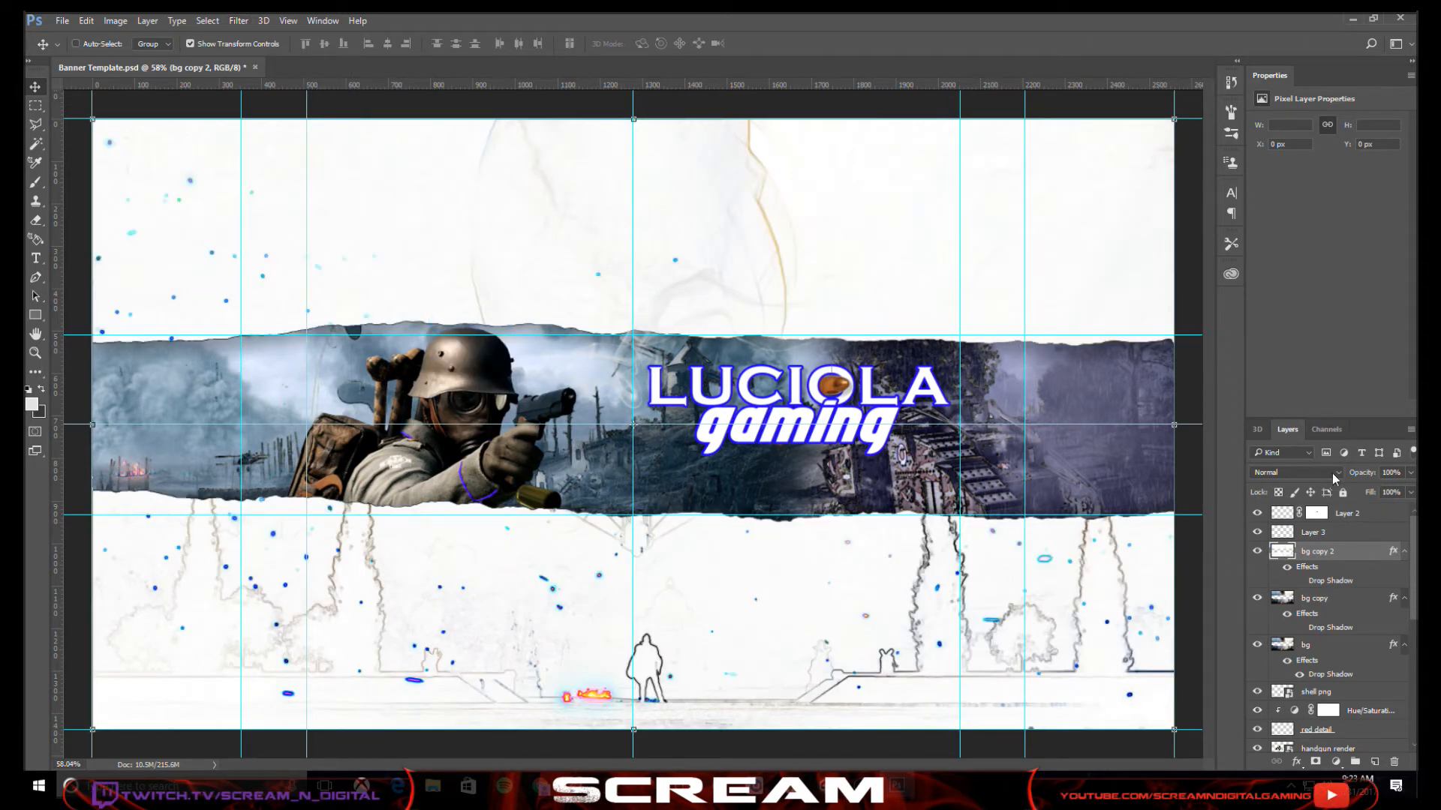
left_click(1333, 478)
left_click(1307, 515)
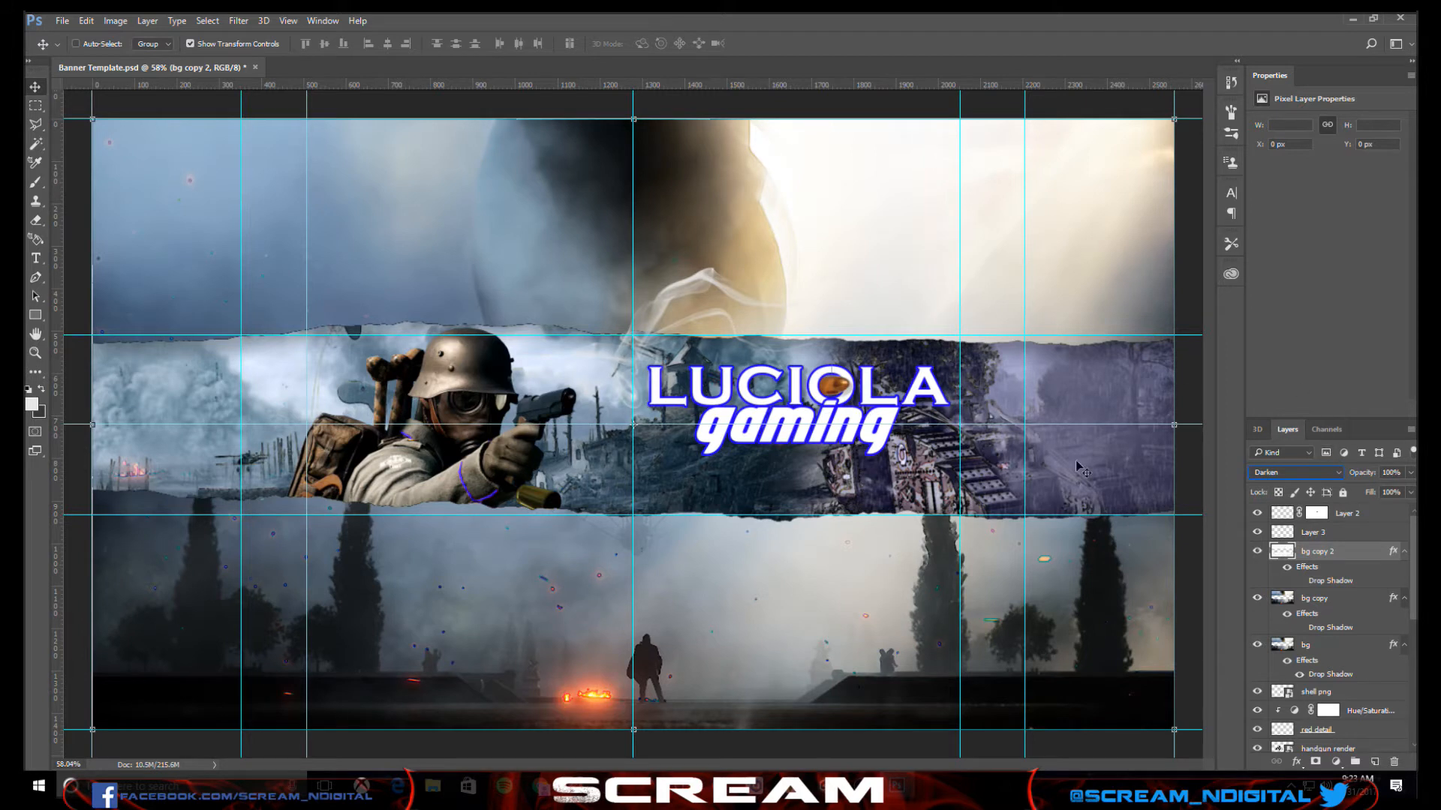
- Delete both duplicates of the bg layer
right_click(1347, 558)
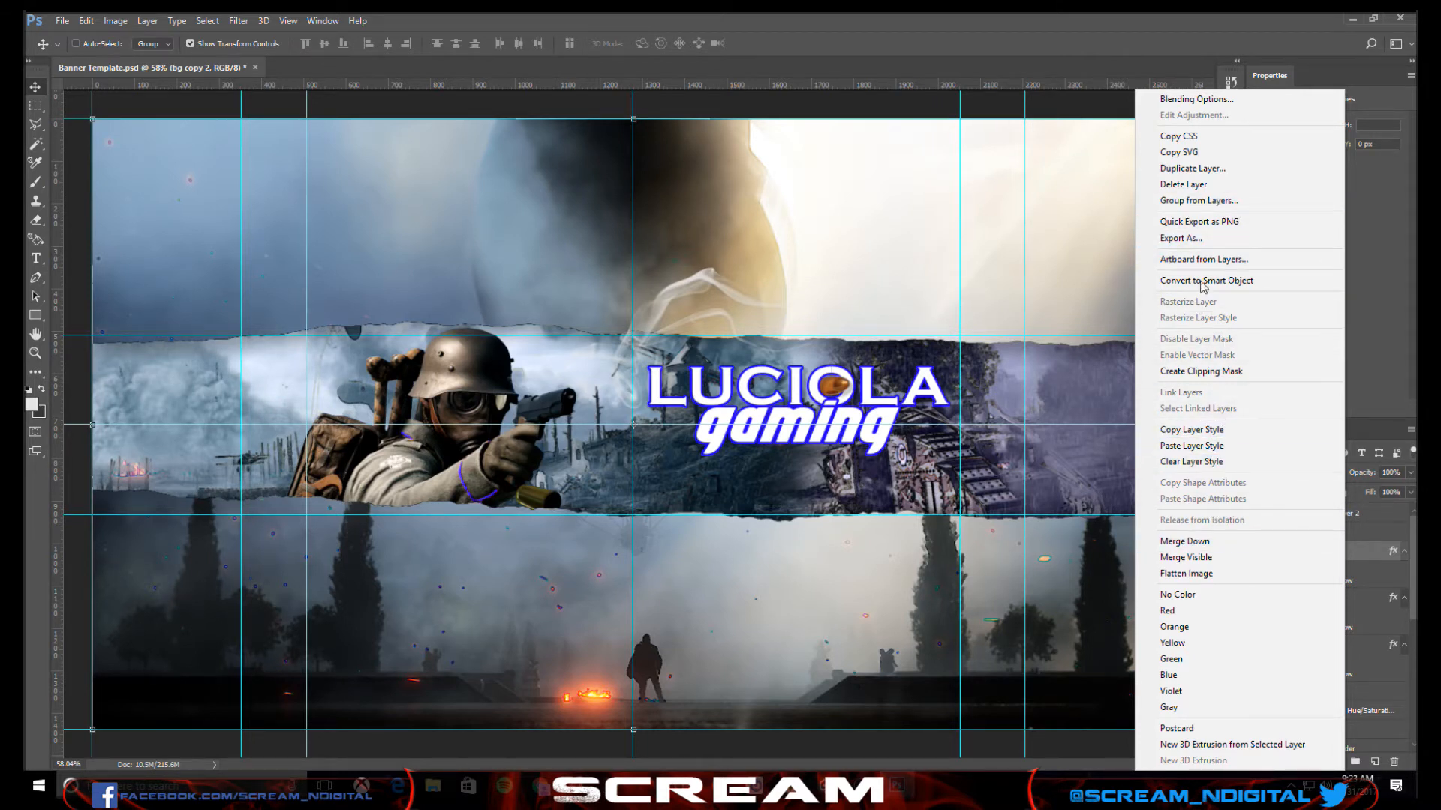
left_click(1204, 185)
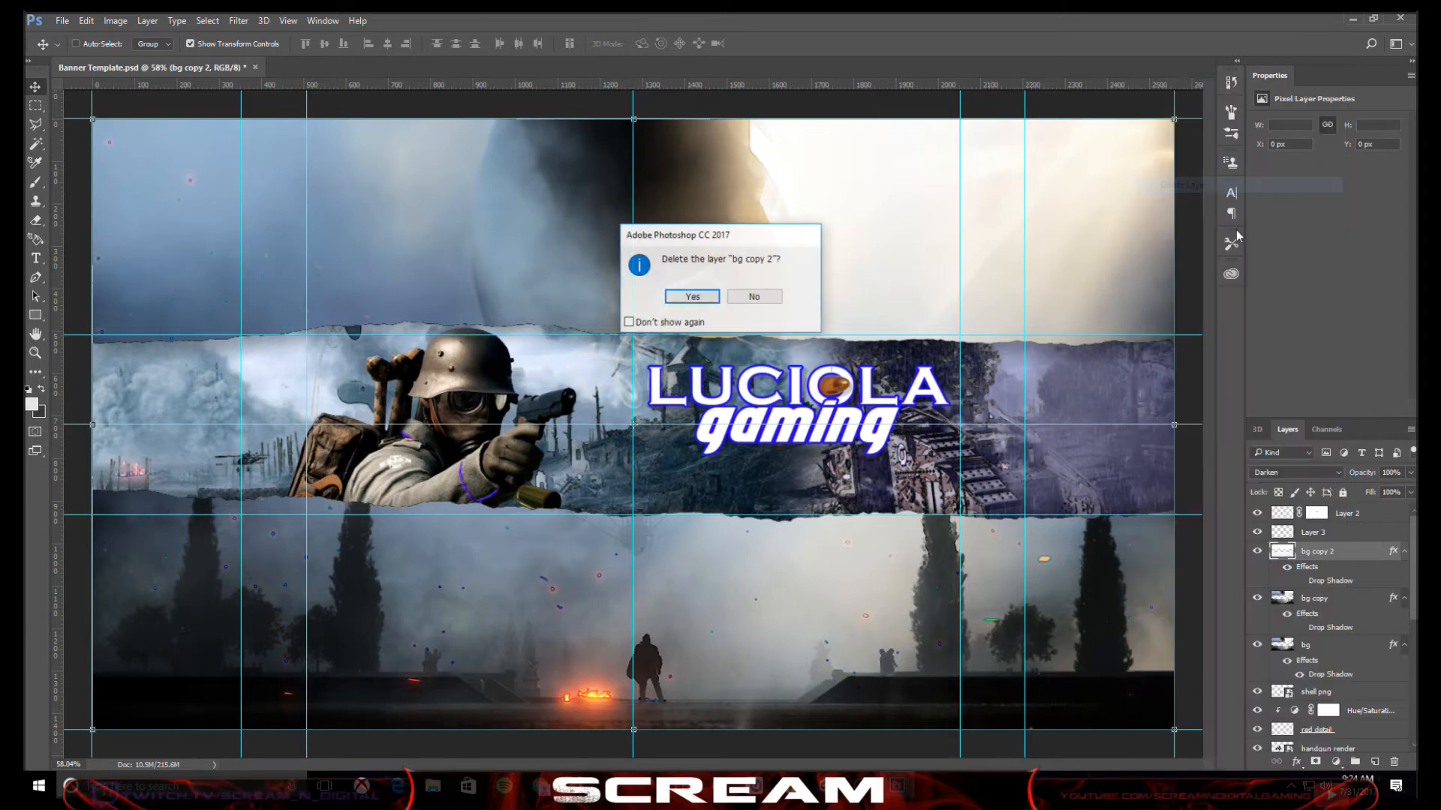
left_click(692, 297)
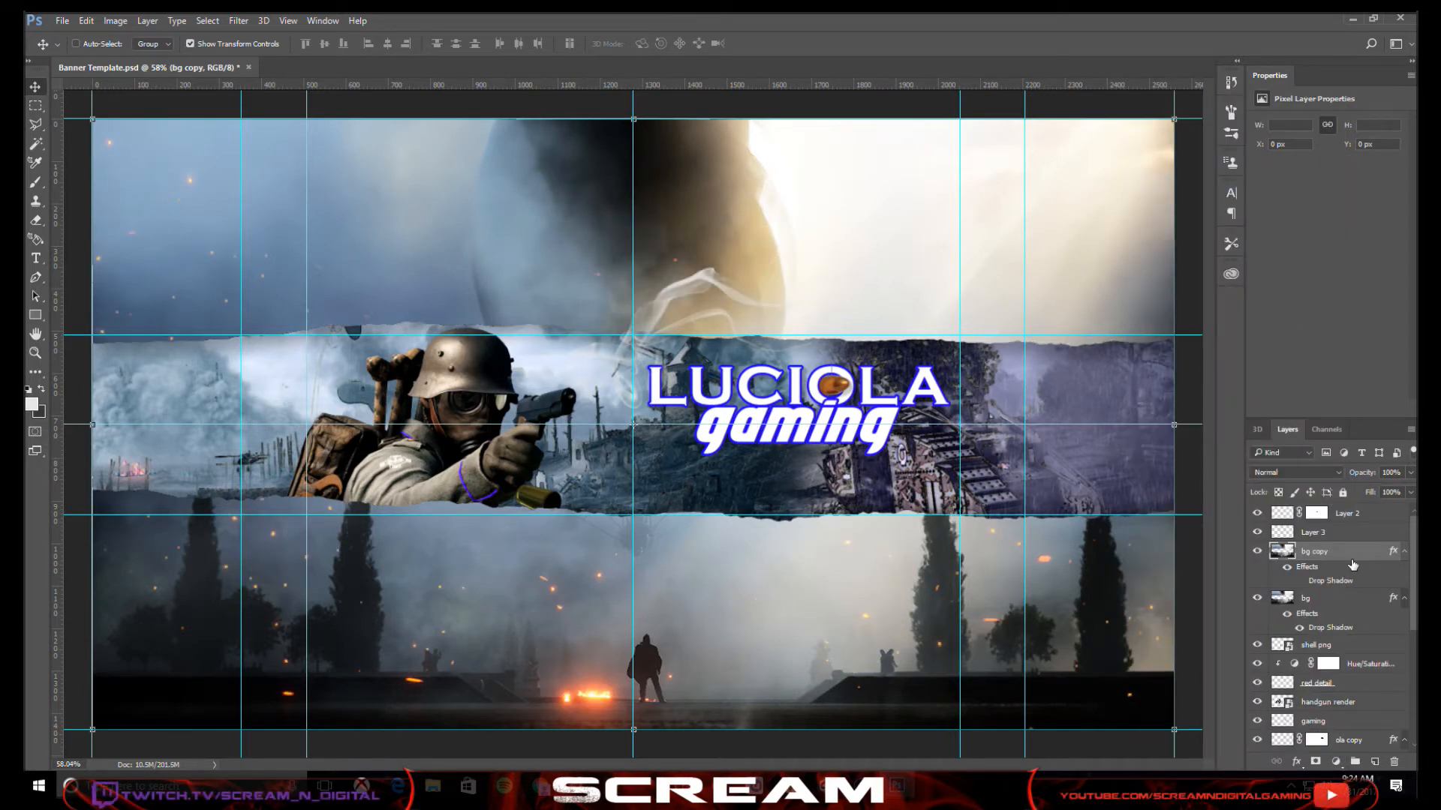
key("Delete")
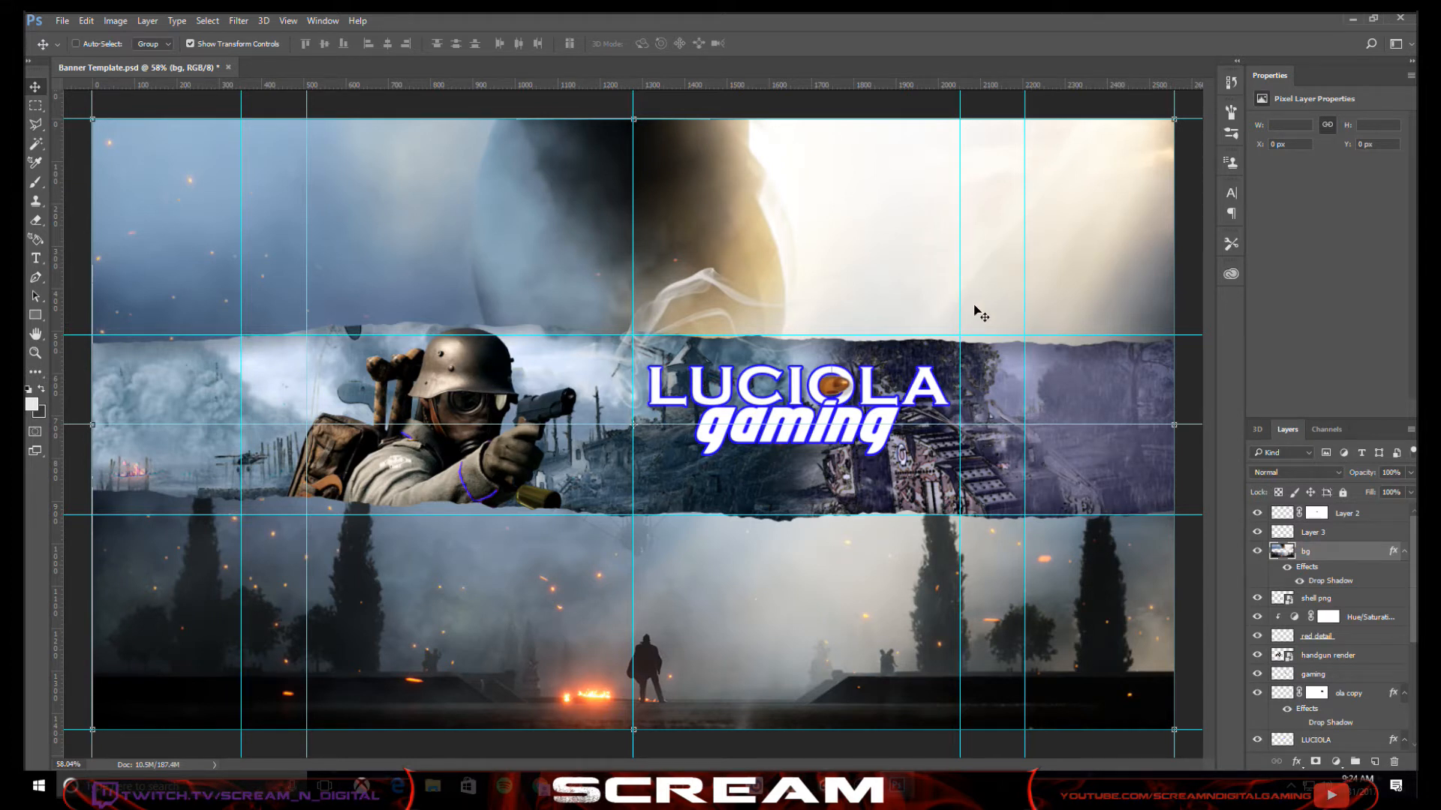
scroll(1332, 720, "down", 3)
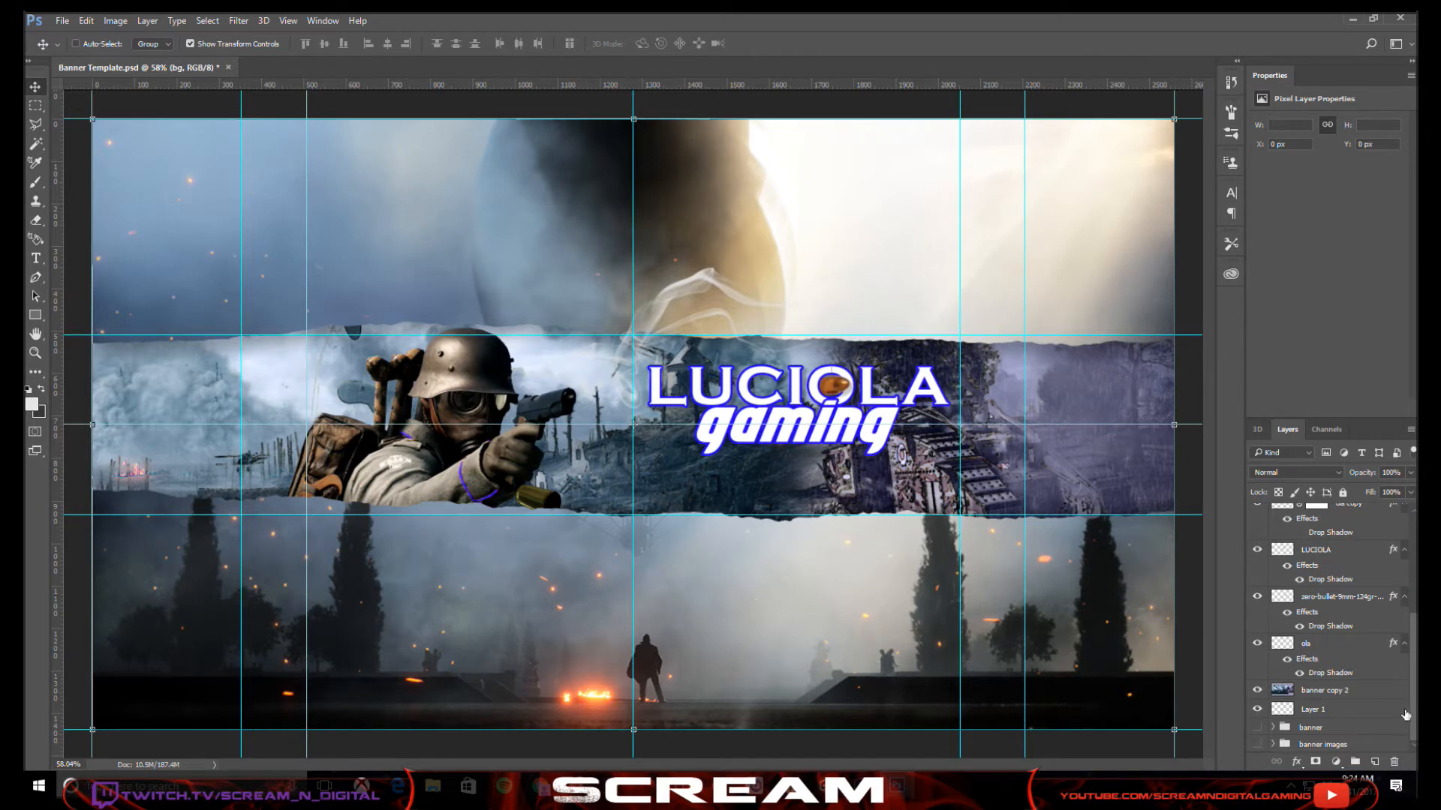
left_click(1350, 19)
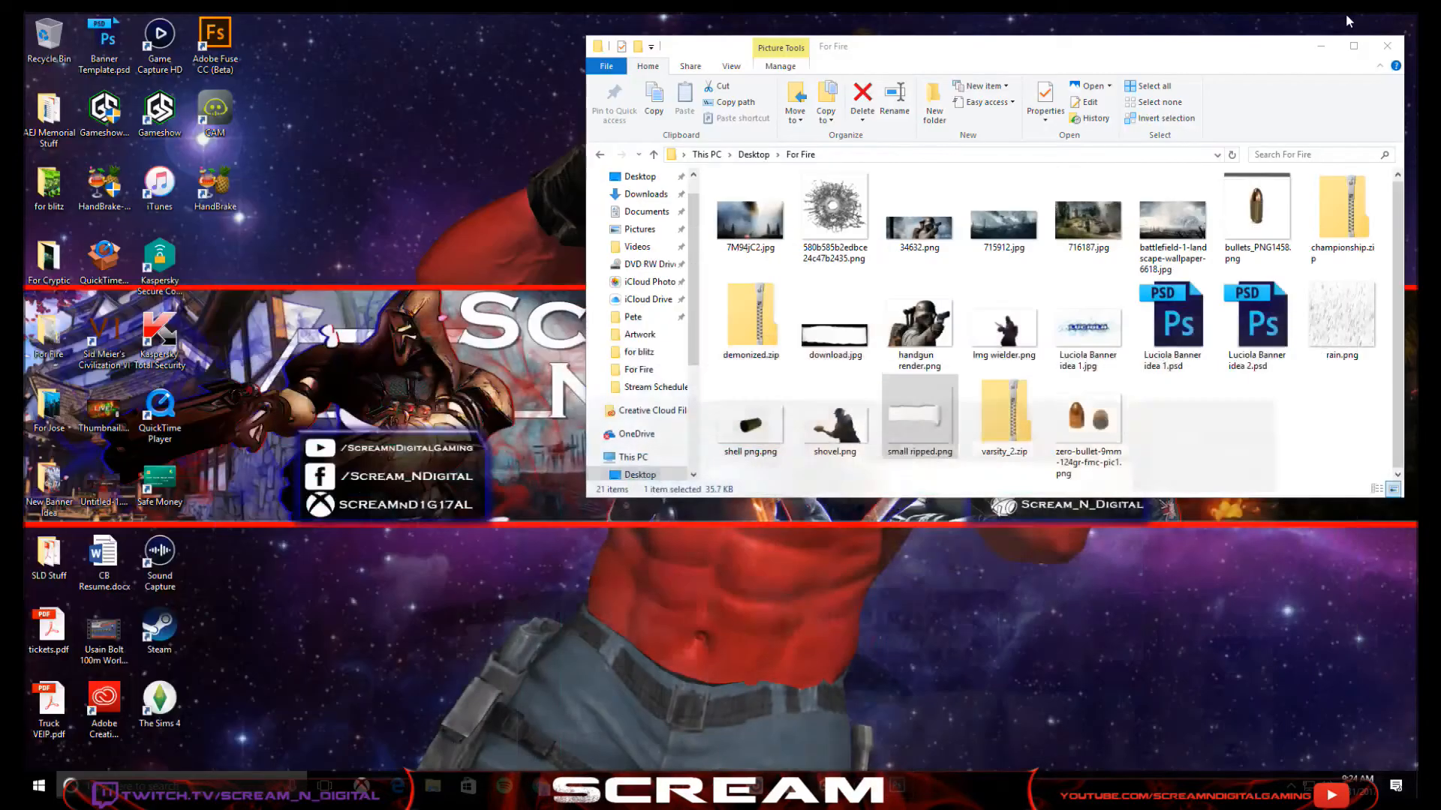
left_click(1317, 45)
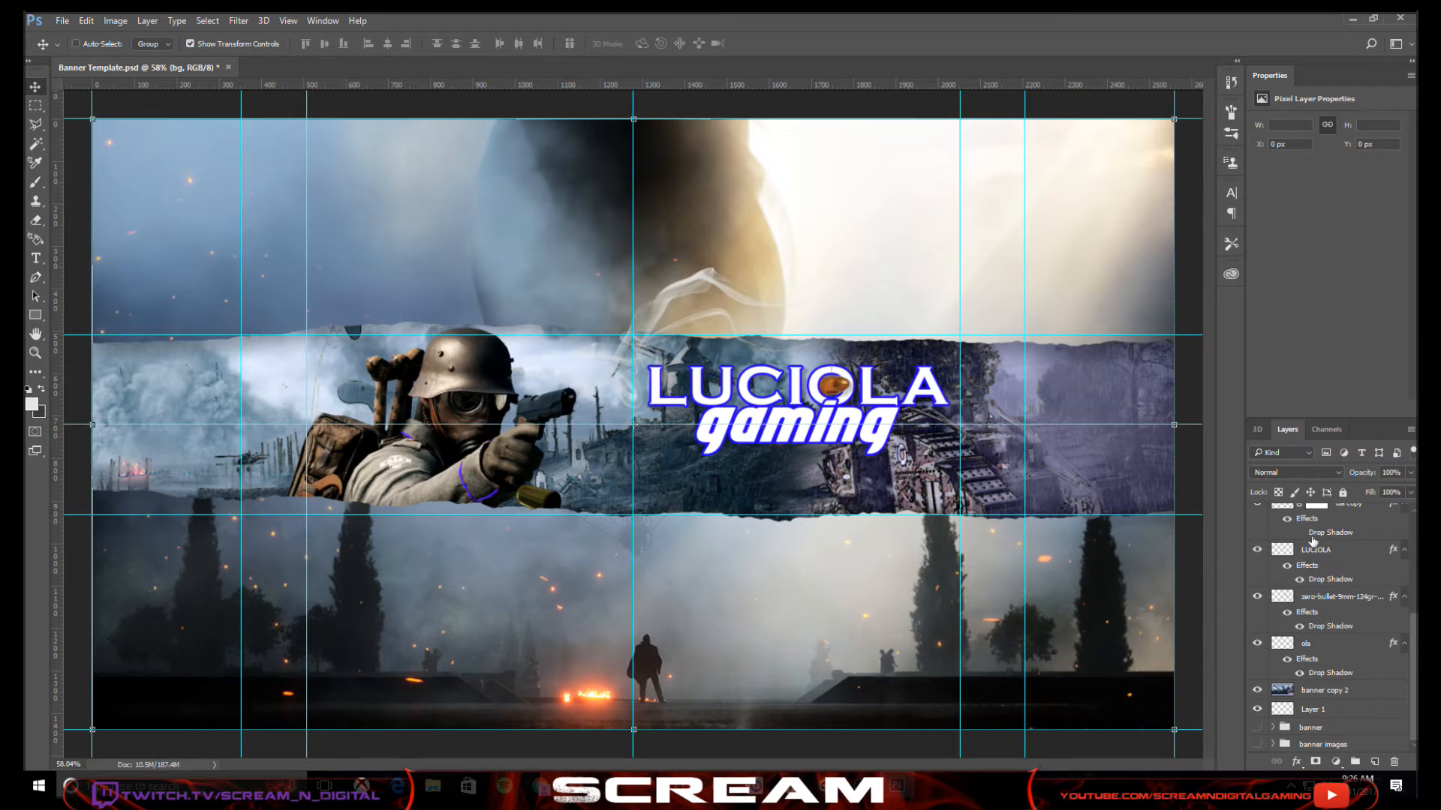
- Select the empty layer above bg and enlarge the soft round brush to 620 px for painting
scroll(1364, 560, "up", 3)
scroll(1364, 560, "up", 3)
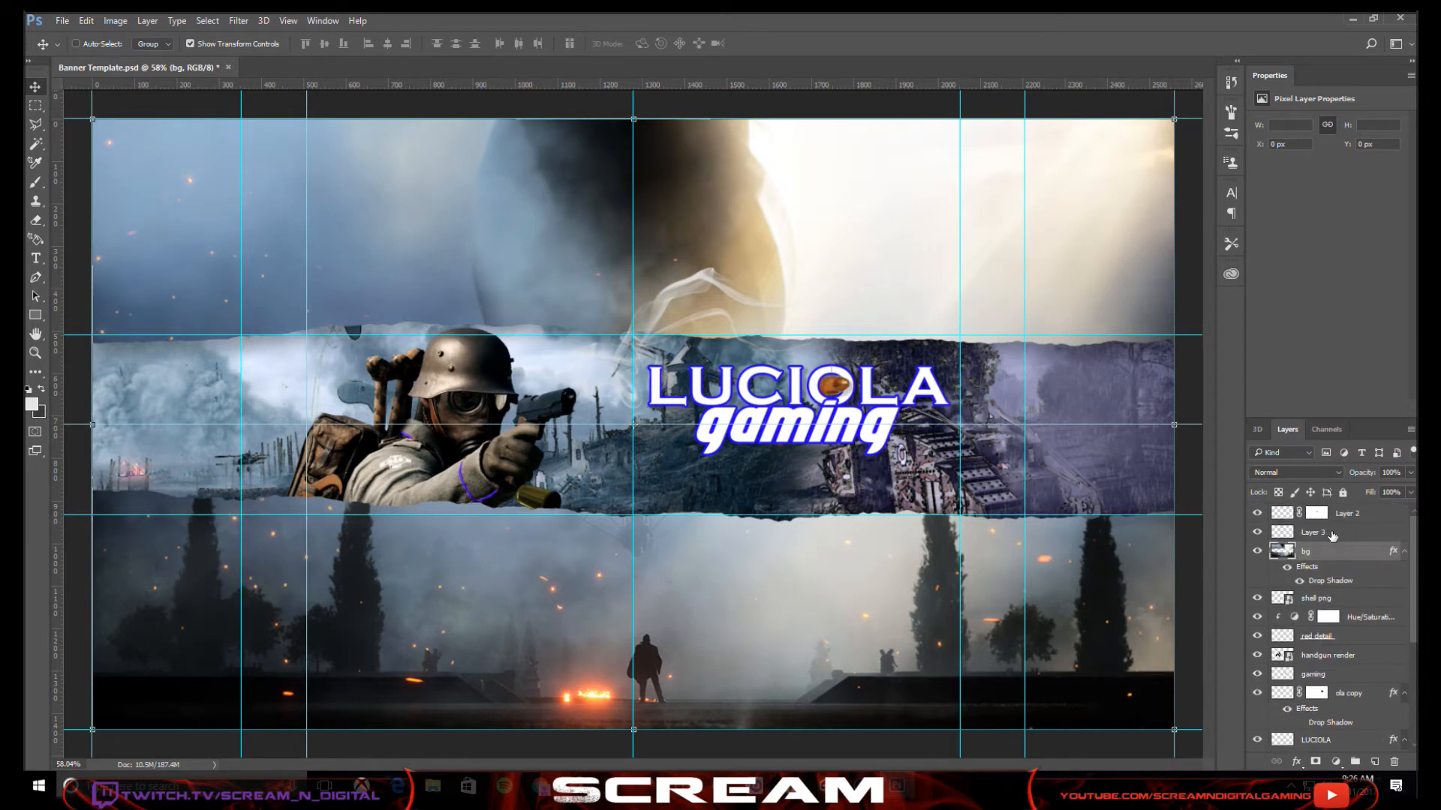
left_click(1332, 533)
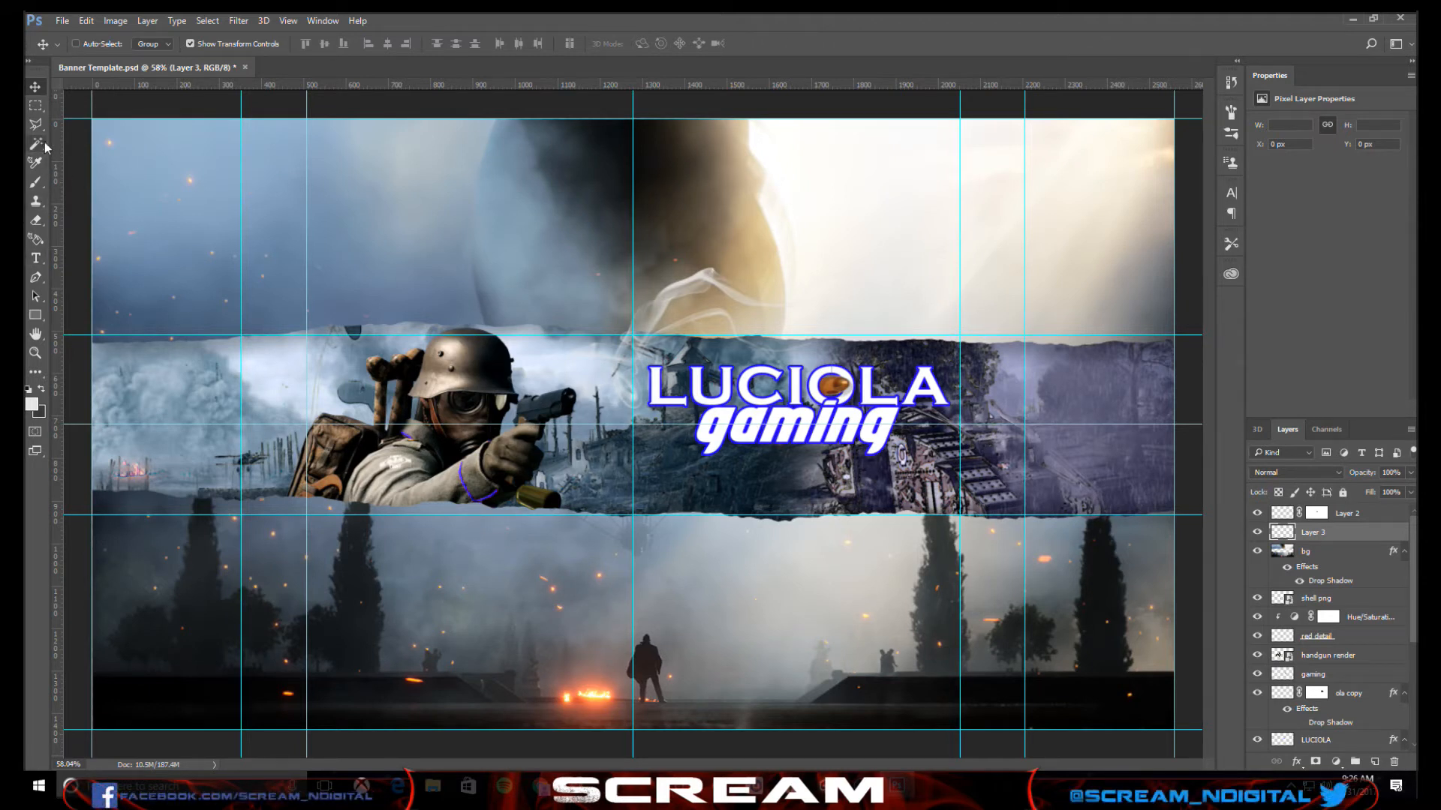
left_click(35, 182)
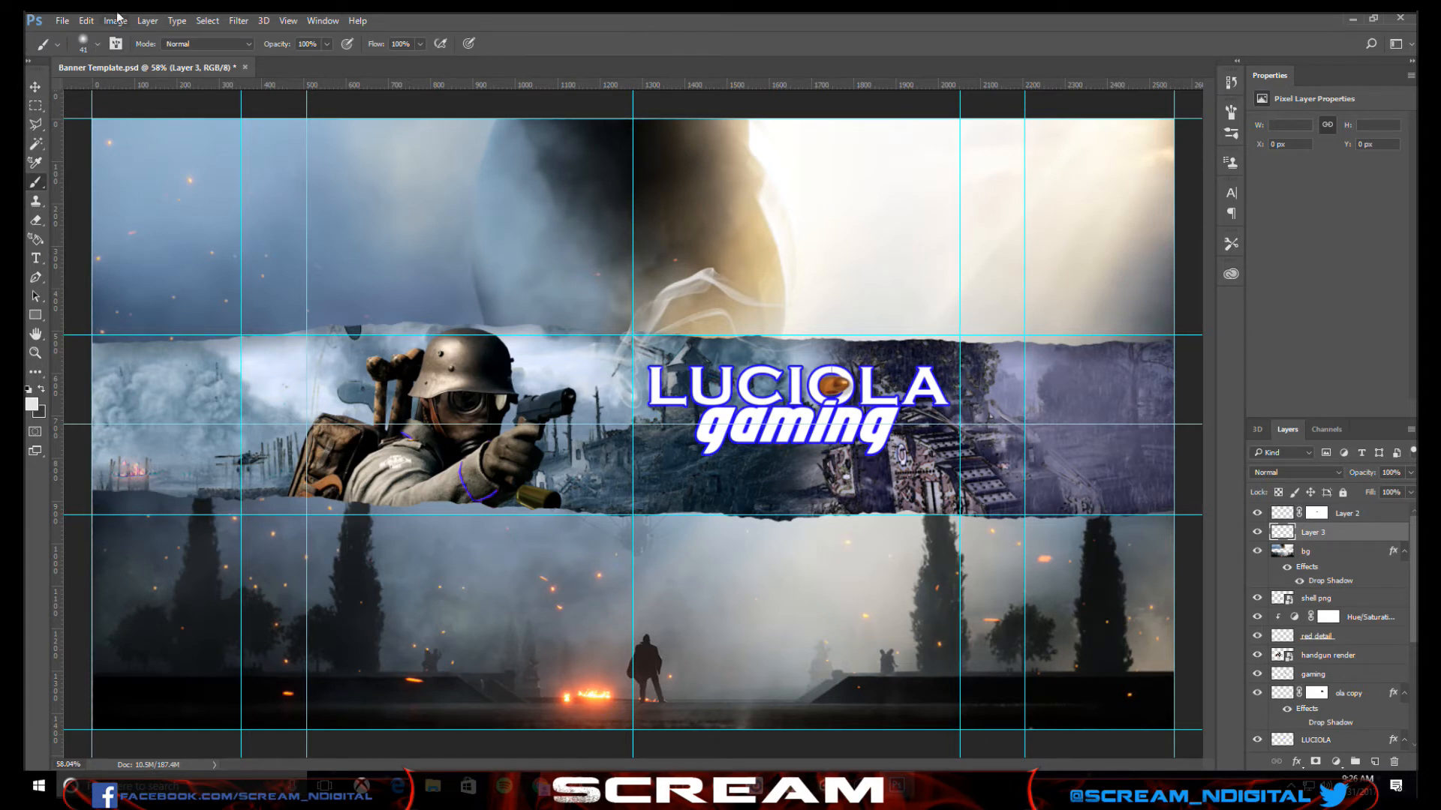
left_click(97, 45)
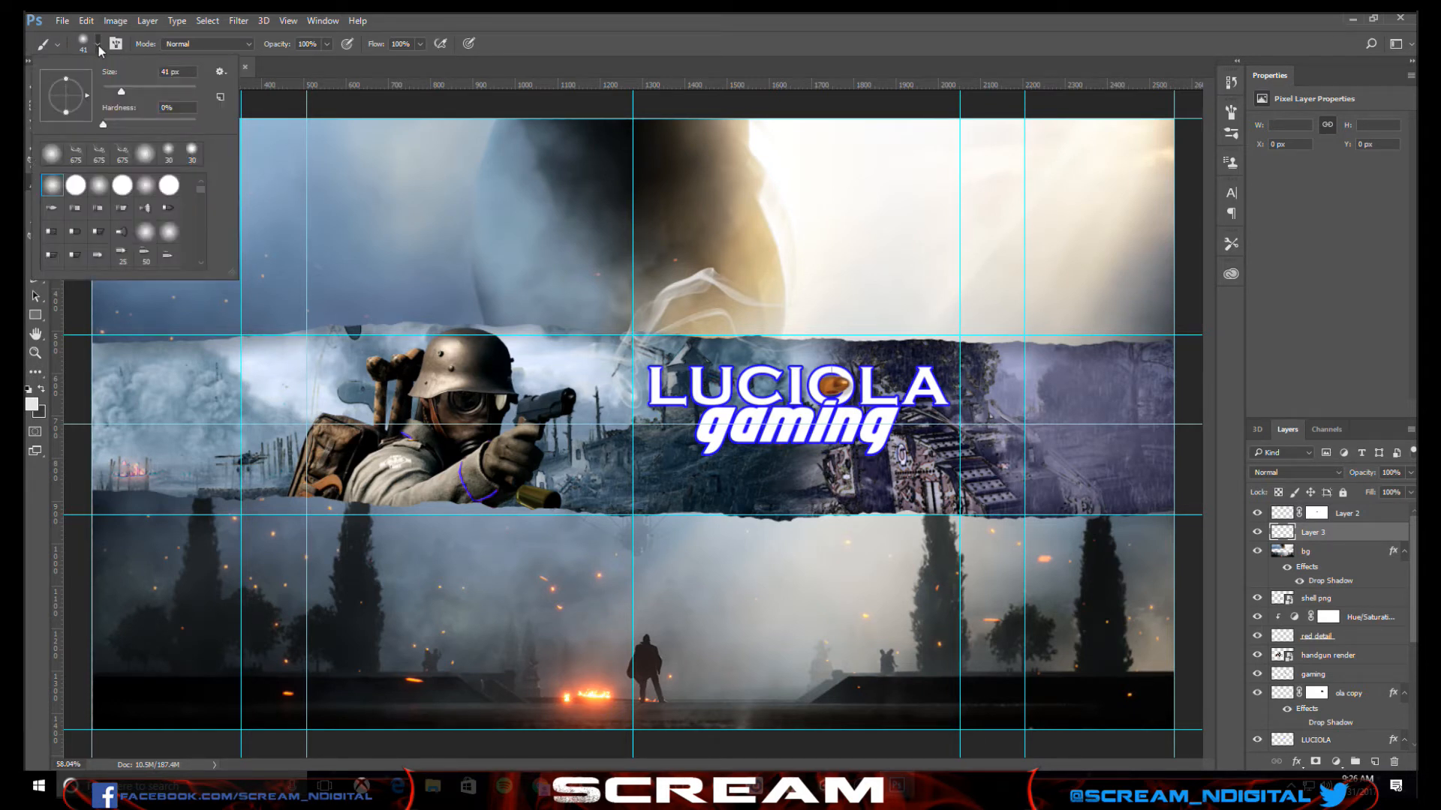
left_click(568, 21)
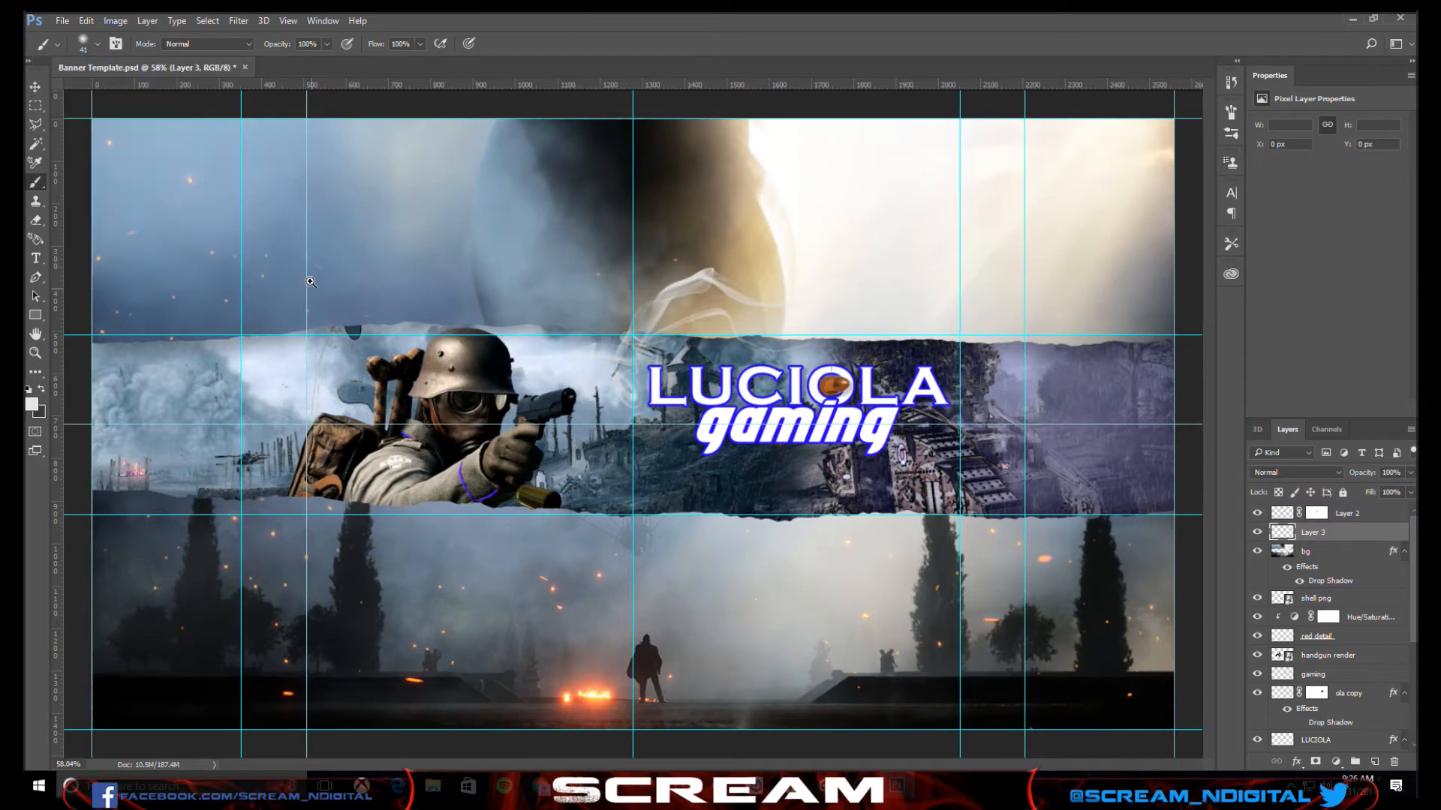
mouse_move(280, 271)
left_mouse_down()
mouse_move(459, 281)
mouse_move(401, 287)
left_mouse_up()
- Paint large soft yellow (#f0ff00) spots on Layer 3 around the upper-left, lower-right, lower-middle and lower-left areas of the banner
left_click(32, 405)
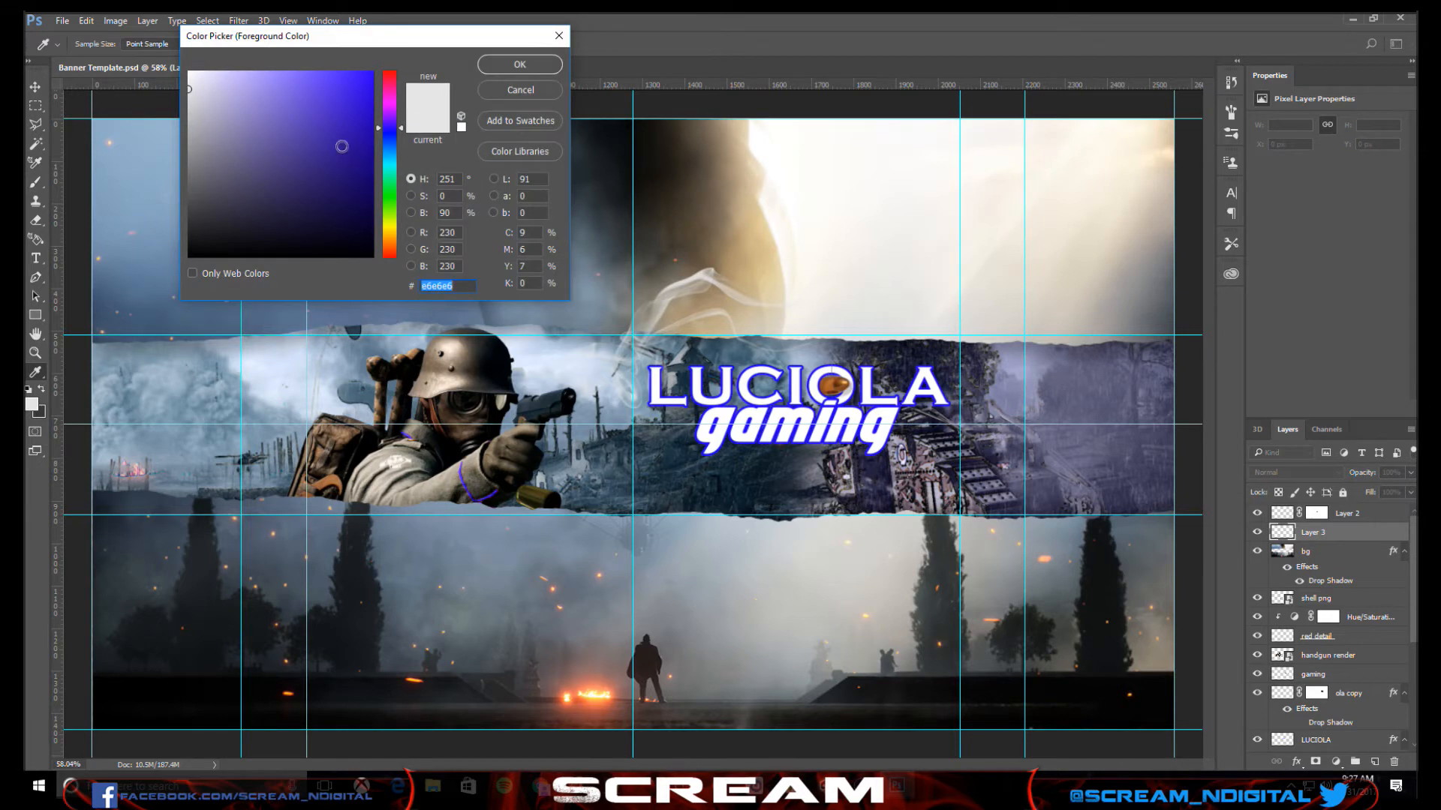
mouse_move(342, 146)
left_mouse_down()
mouse_move(386, 105)
mouse_move(246, 114)
mouse_move(220, 99)
mouse_move(245, 83)
left_mouse_up()
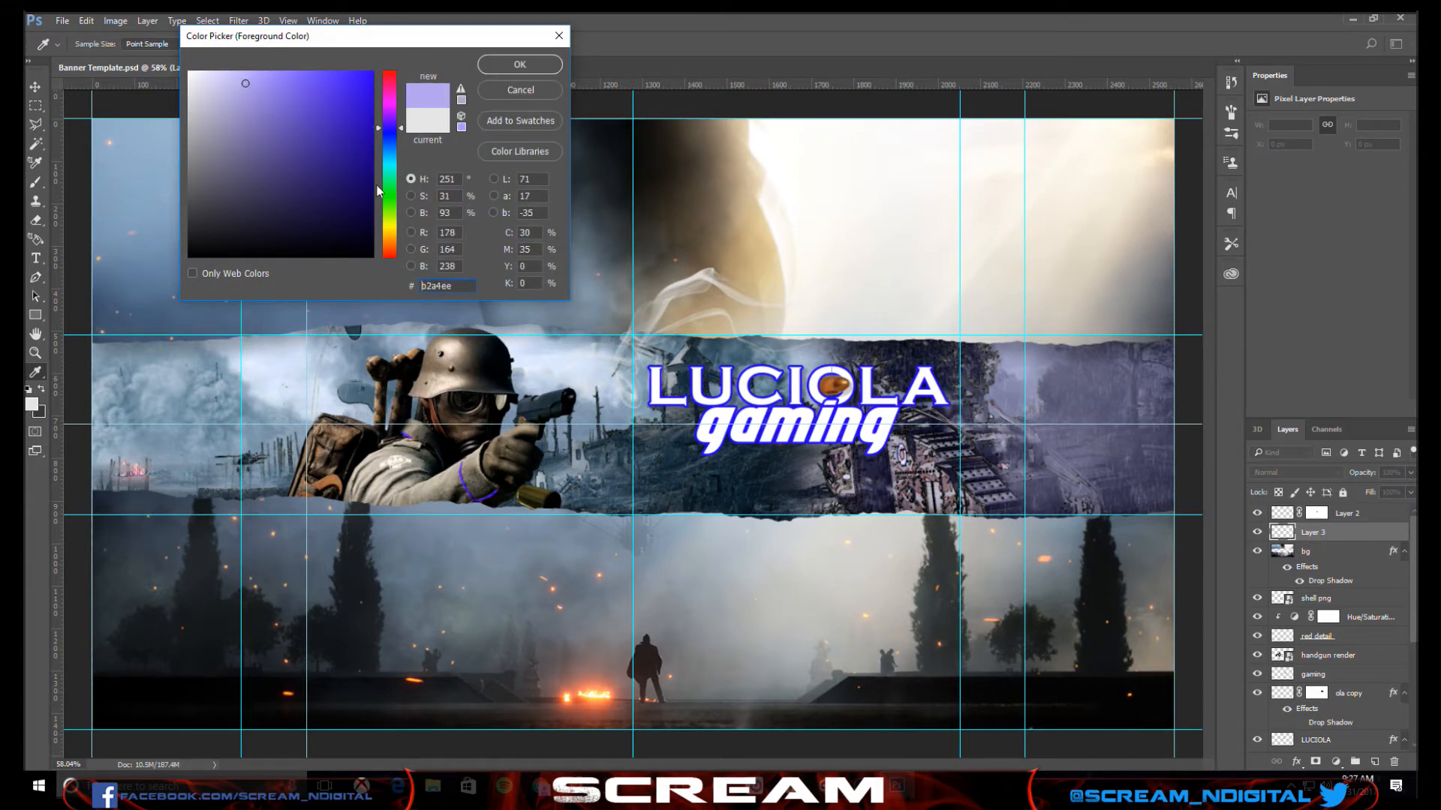
left_click_drag(376, 186, 394, 224)
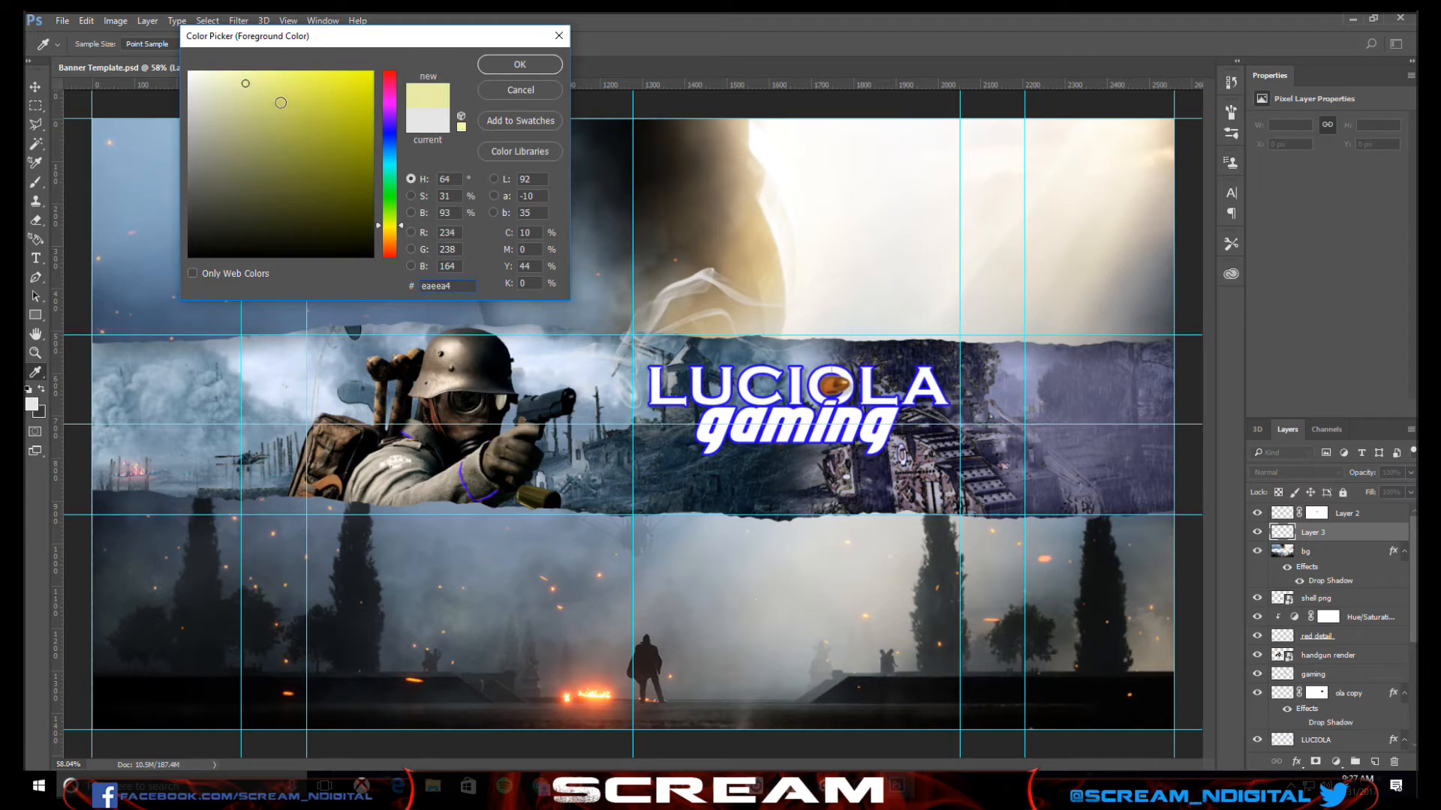
left_click(368, 72)
left_click(520, 64)
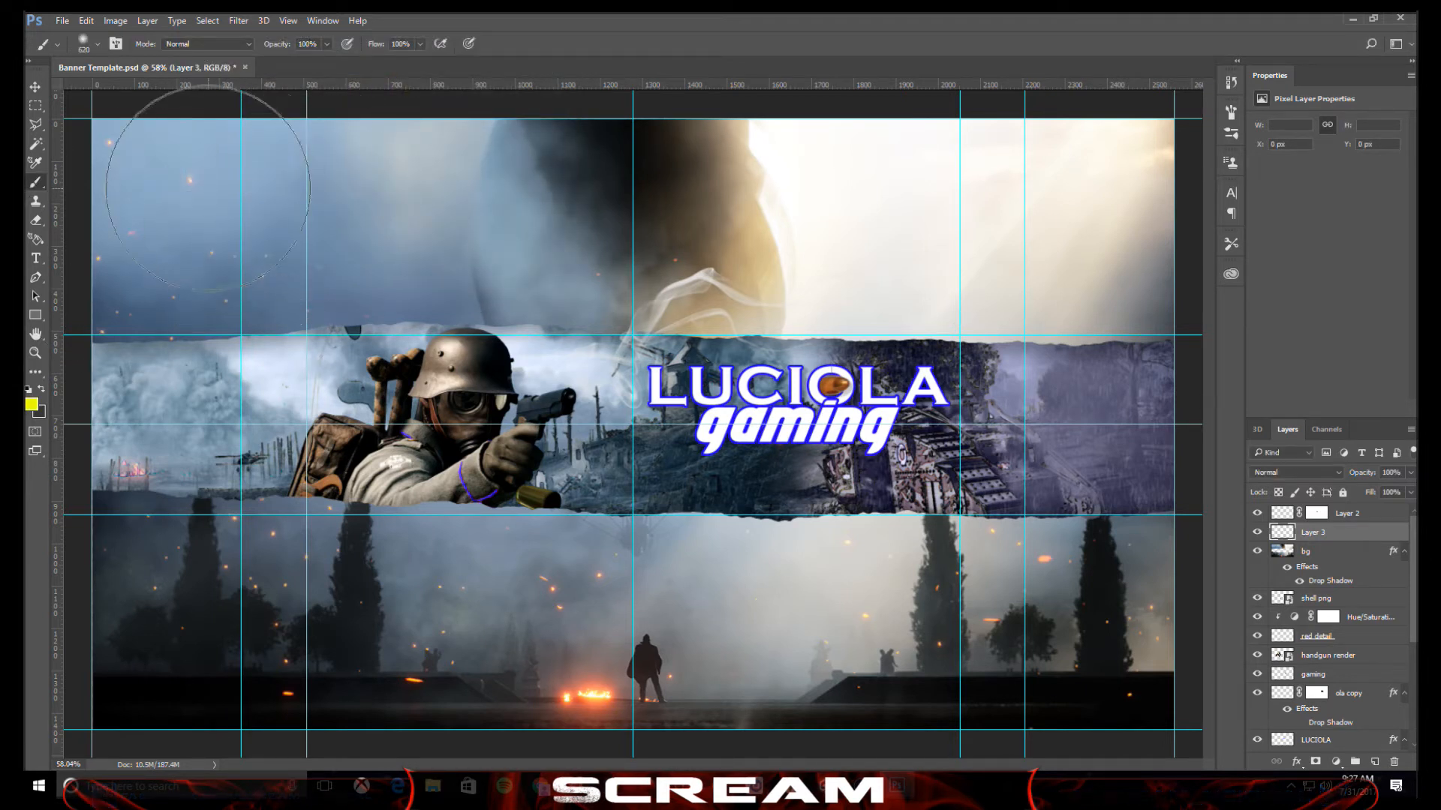
left_click(201, 183)
left_click(100, 308)
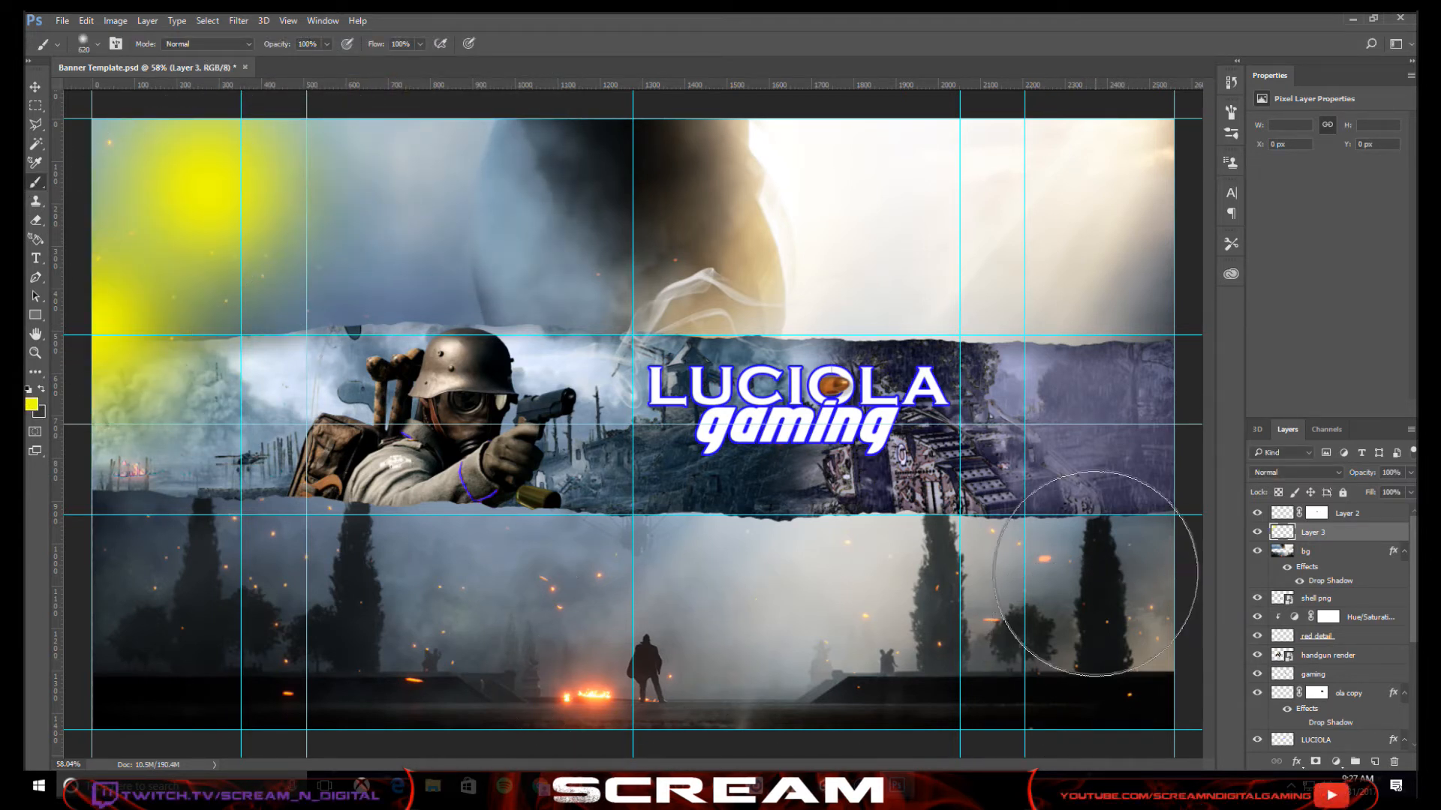
left_click_drag(1092, 548, 1065, 653)
left_click(705, 671)
left_click(162, 676)
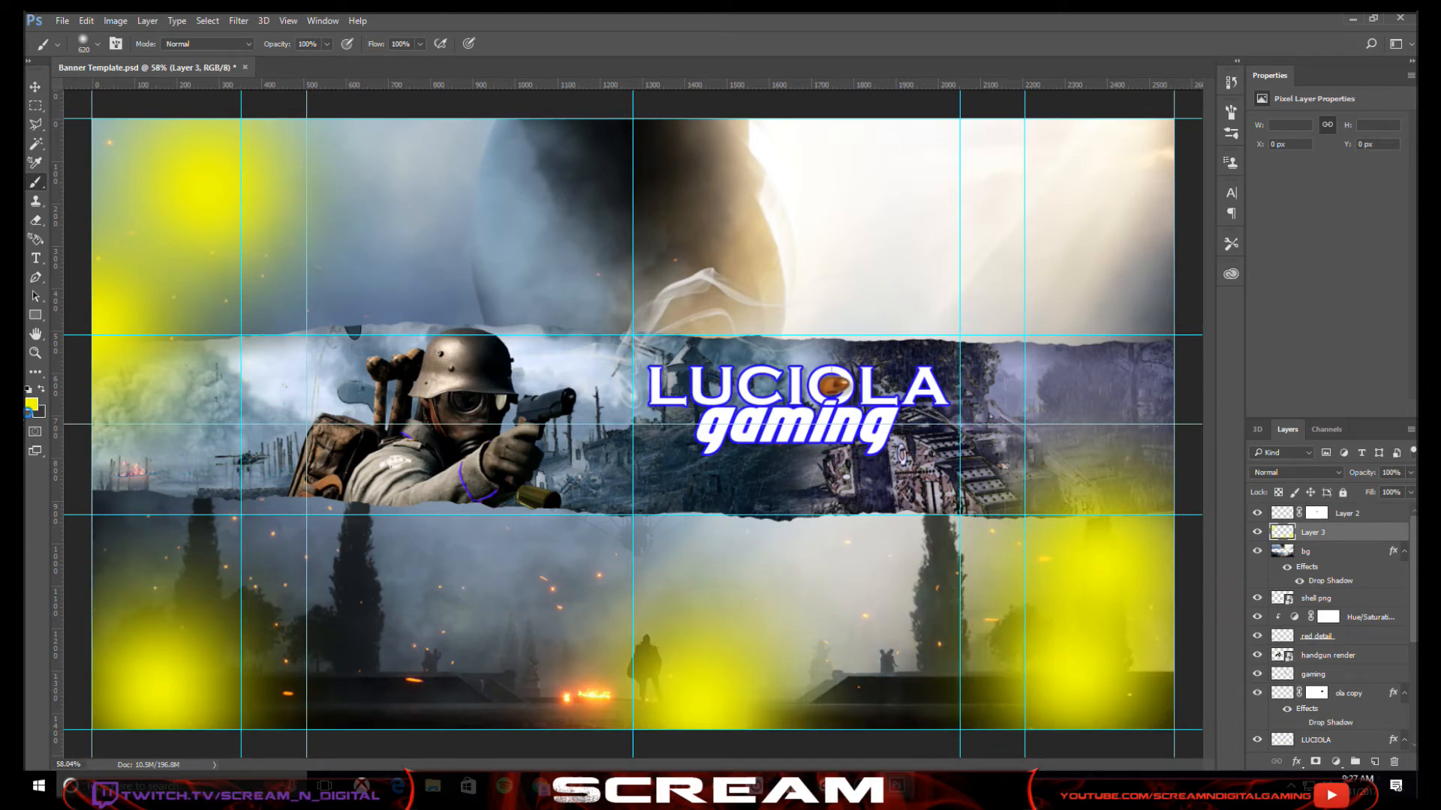
- Switch the brush colour to bright green and paint soft spots along the banner's upper edge, upper-right corner and lower-left area
left_click(33, 406)
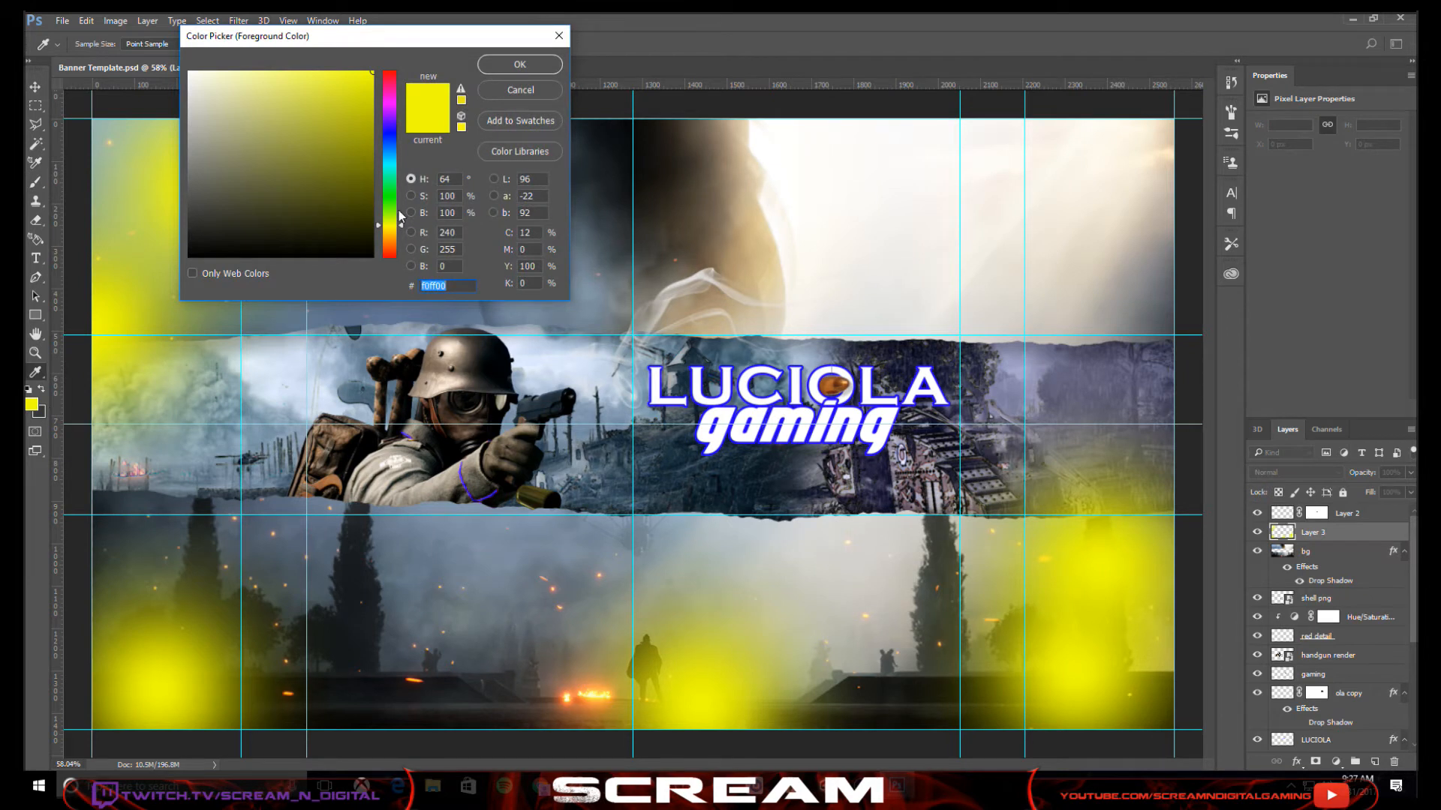
mouse_move(400, 216)
left_mouse_down()
mouse_move(398, 182)
mouse_move(400, 200)
left_mouse_up()
left_click(520, 64)
key("b")
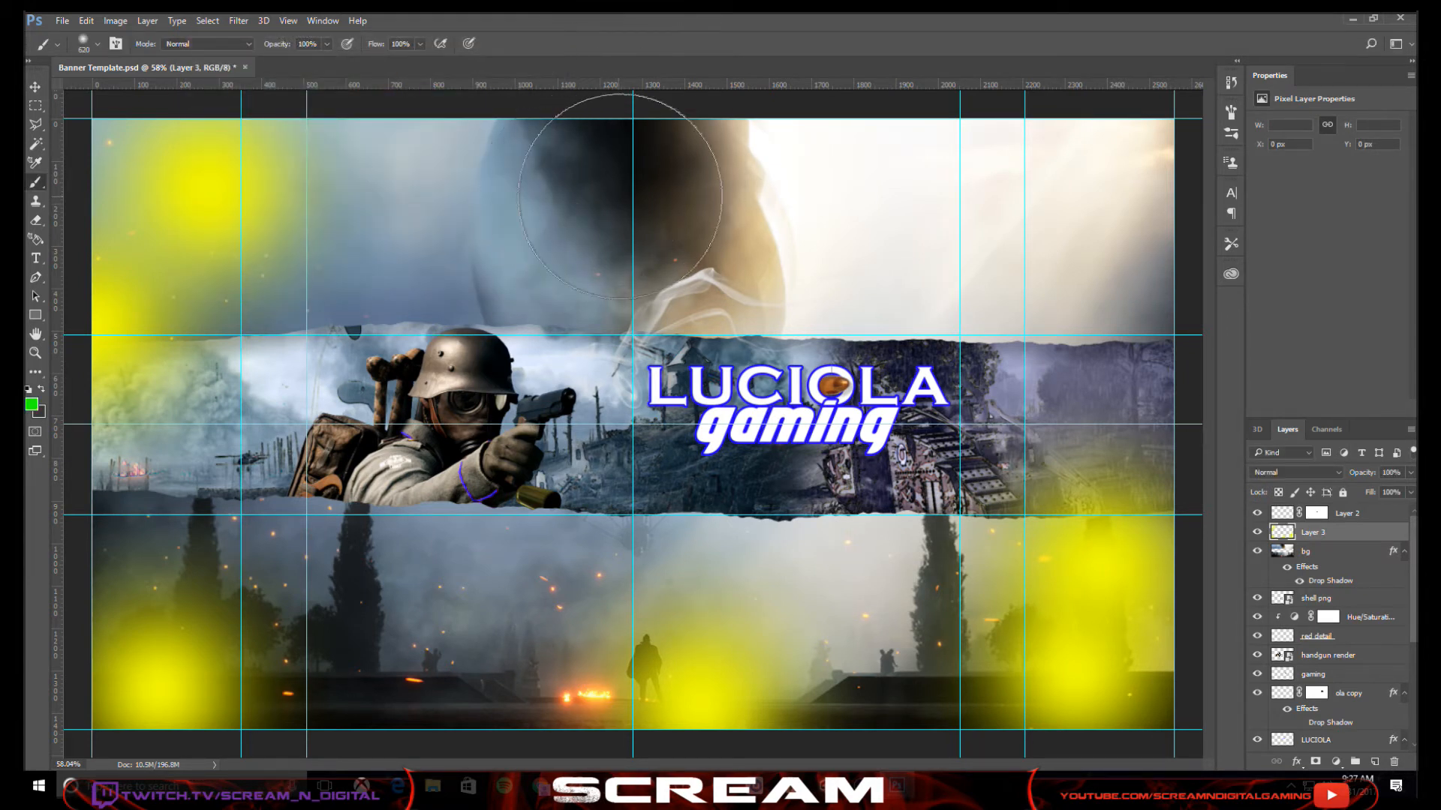
left_click(661, 174)
left_click(457, 180)
left_click(459, 608)
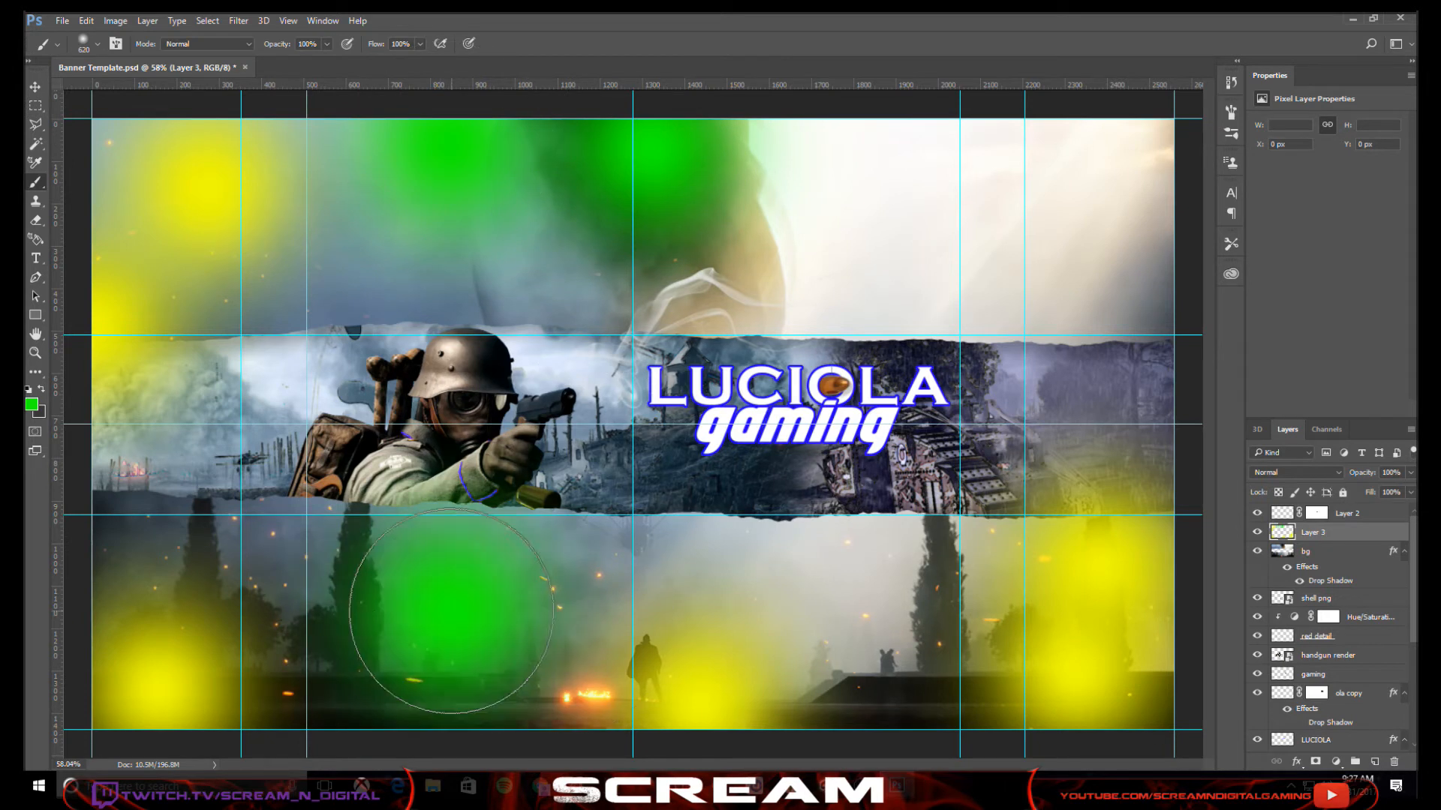
left_click(340, 715)
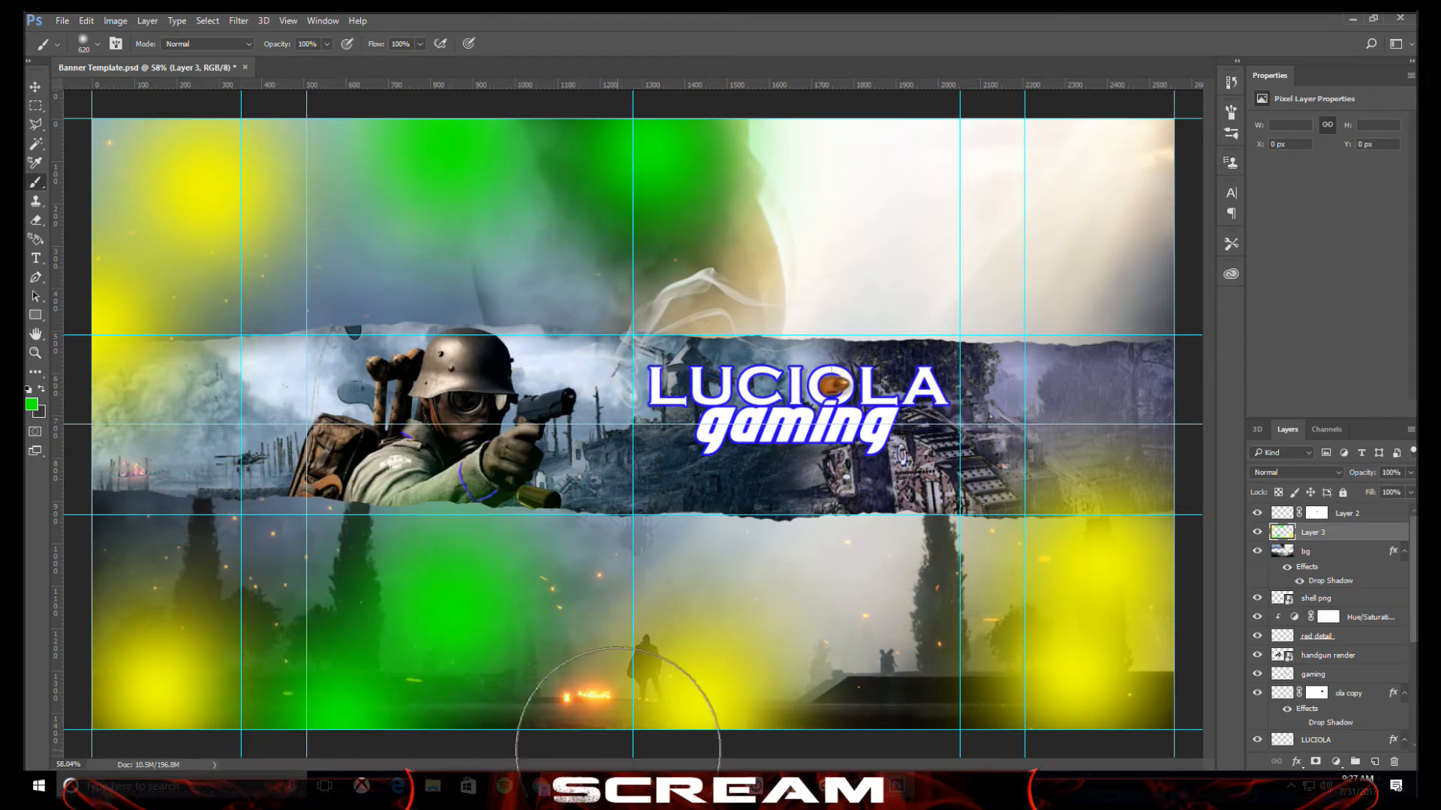
left_click(1137, 169)
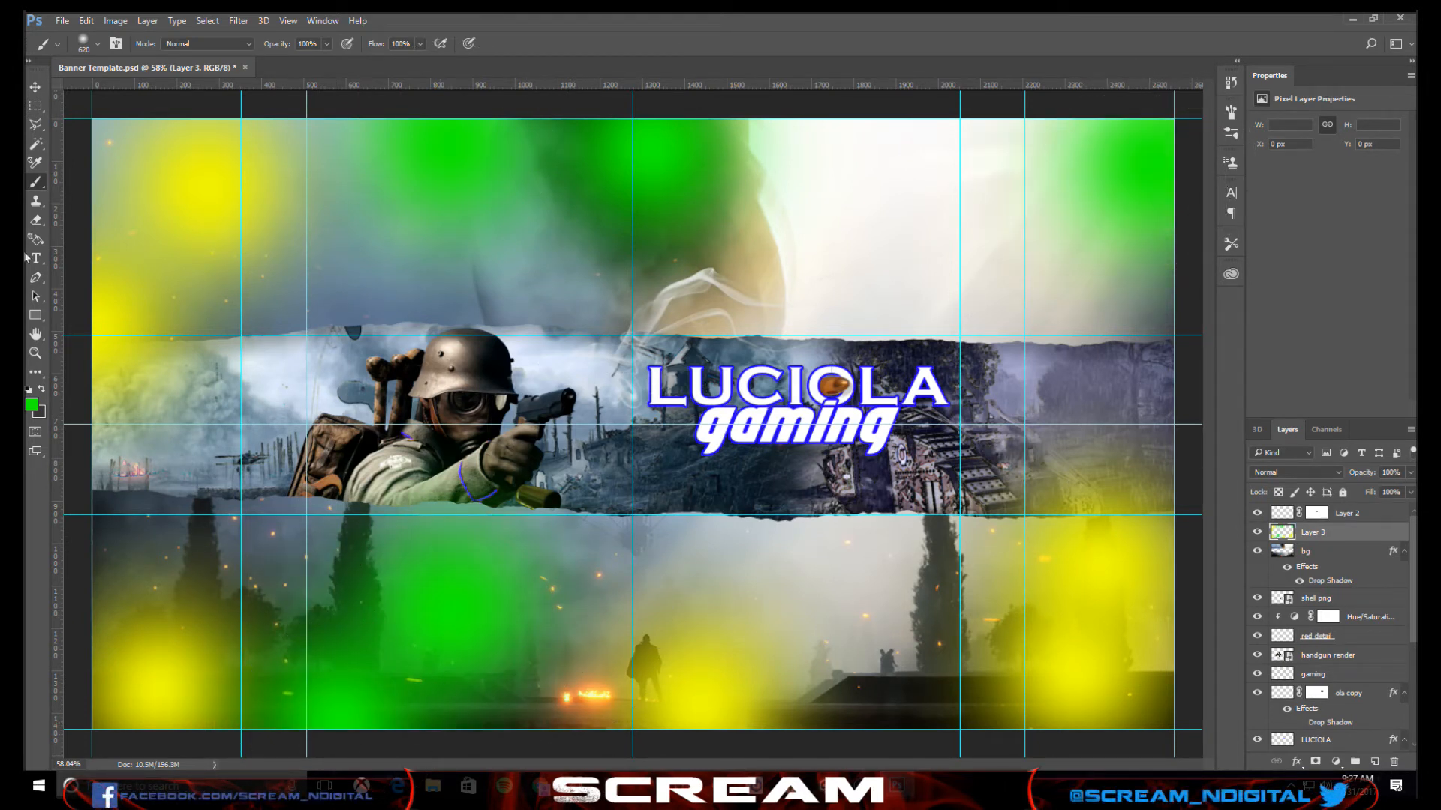
- Switch the brush colour to blue and paint soft spots in the gaps above and below the banner's middle strip
left_click(32, 405)
left_click_drag(395, 187, 399, 148)
left_click(519, 64)
key("b")
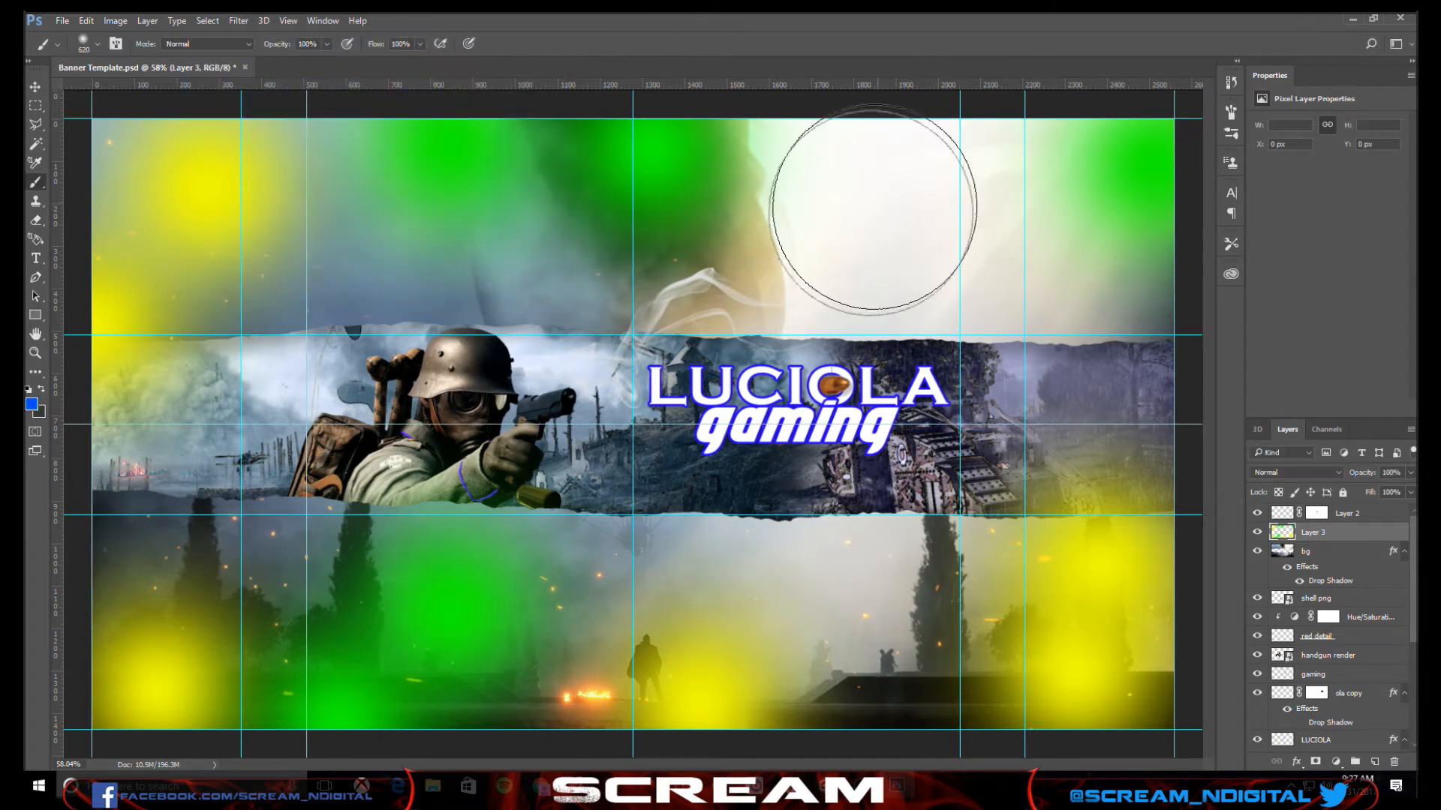
left_click(859, 217)
left_click(387, 326)
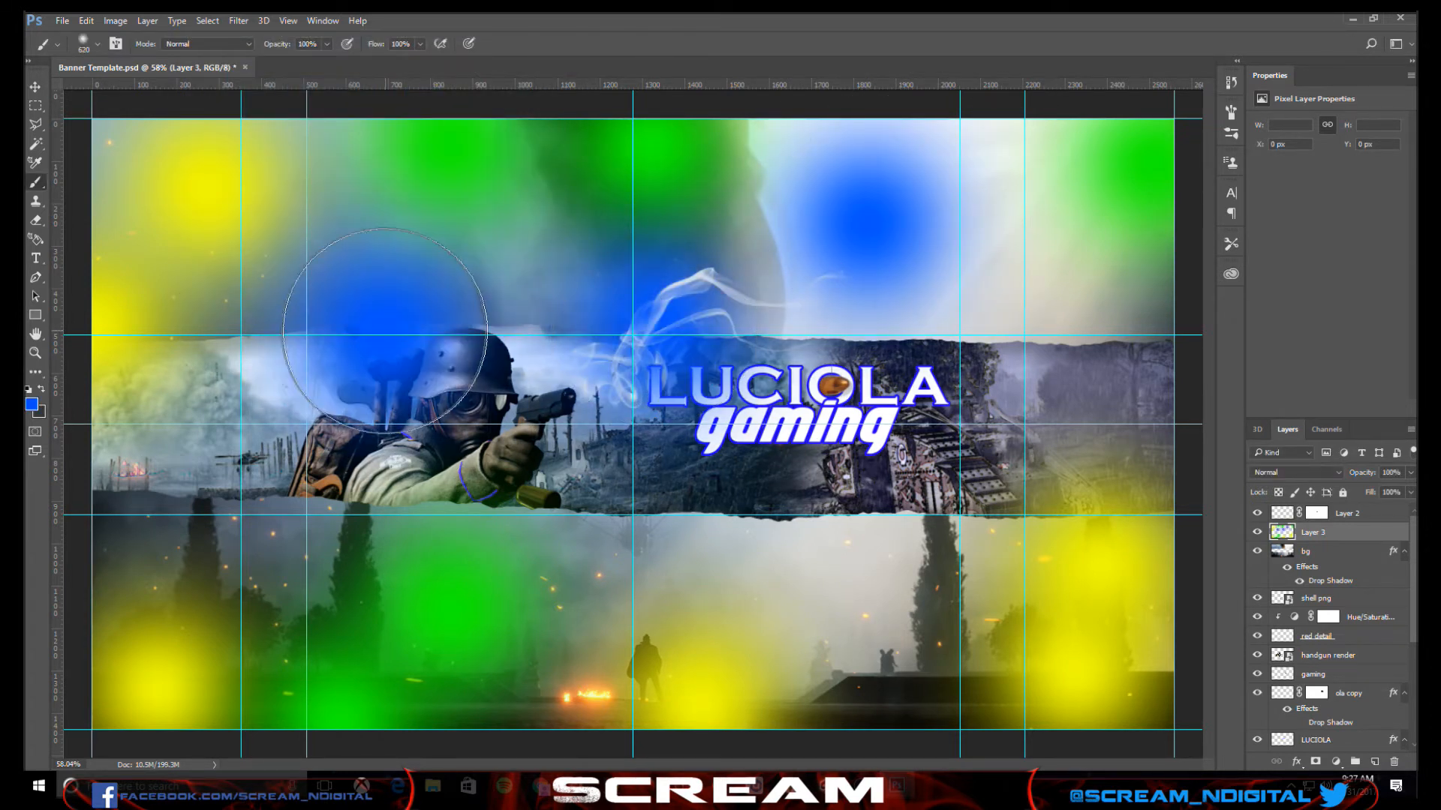
left_click(659, 535)
left_click(900, 541)
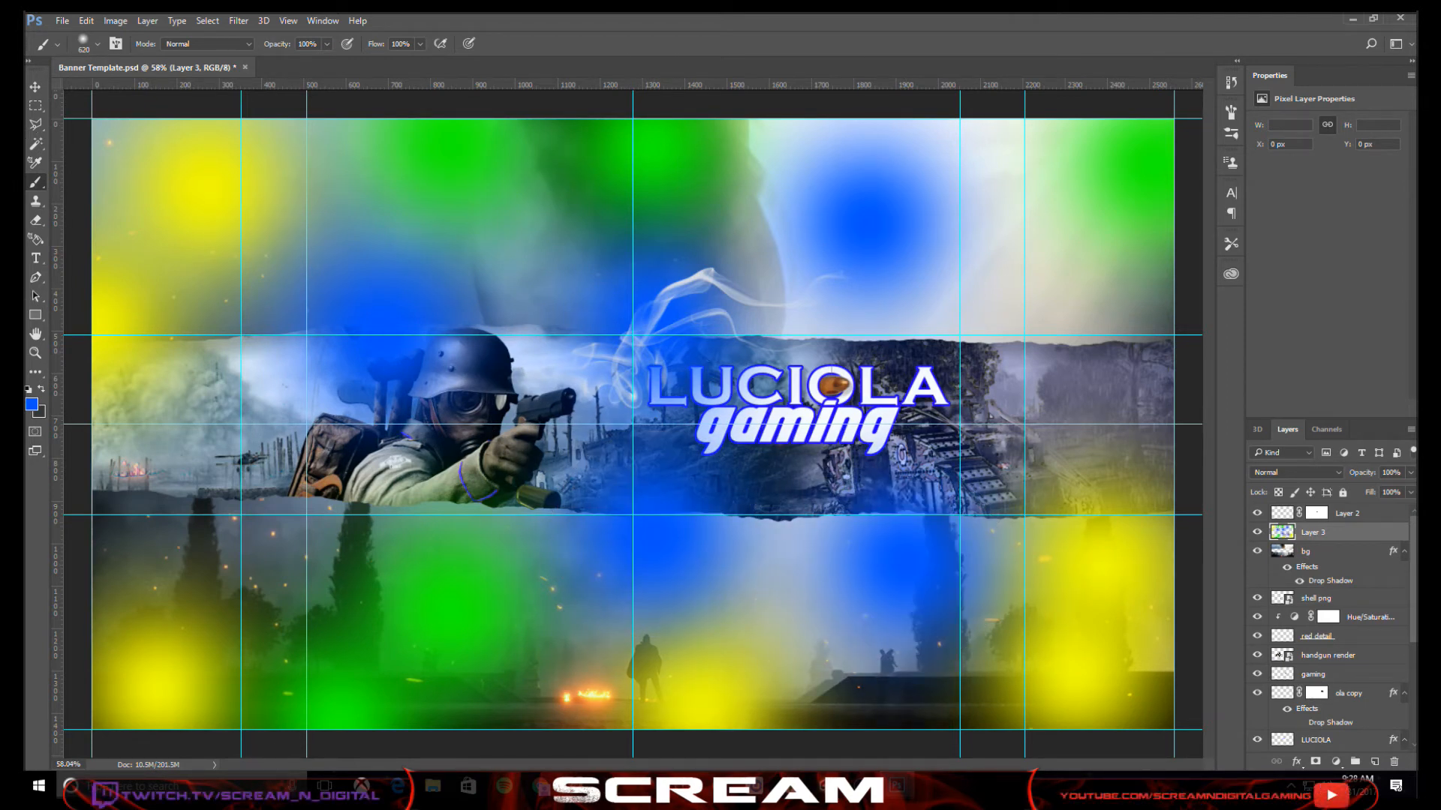
- Set the brush colour to red (#ff0000) and fill remaining gaps above and below the middle strip with soft spots
left_click(33, 408)
left_click_drag(397, 175, 354, 249)
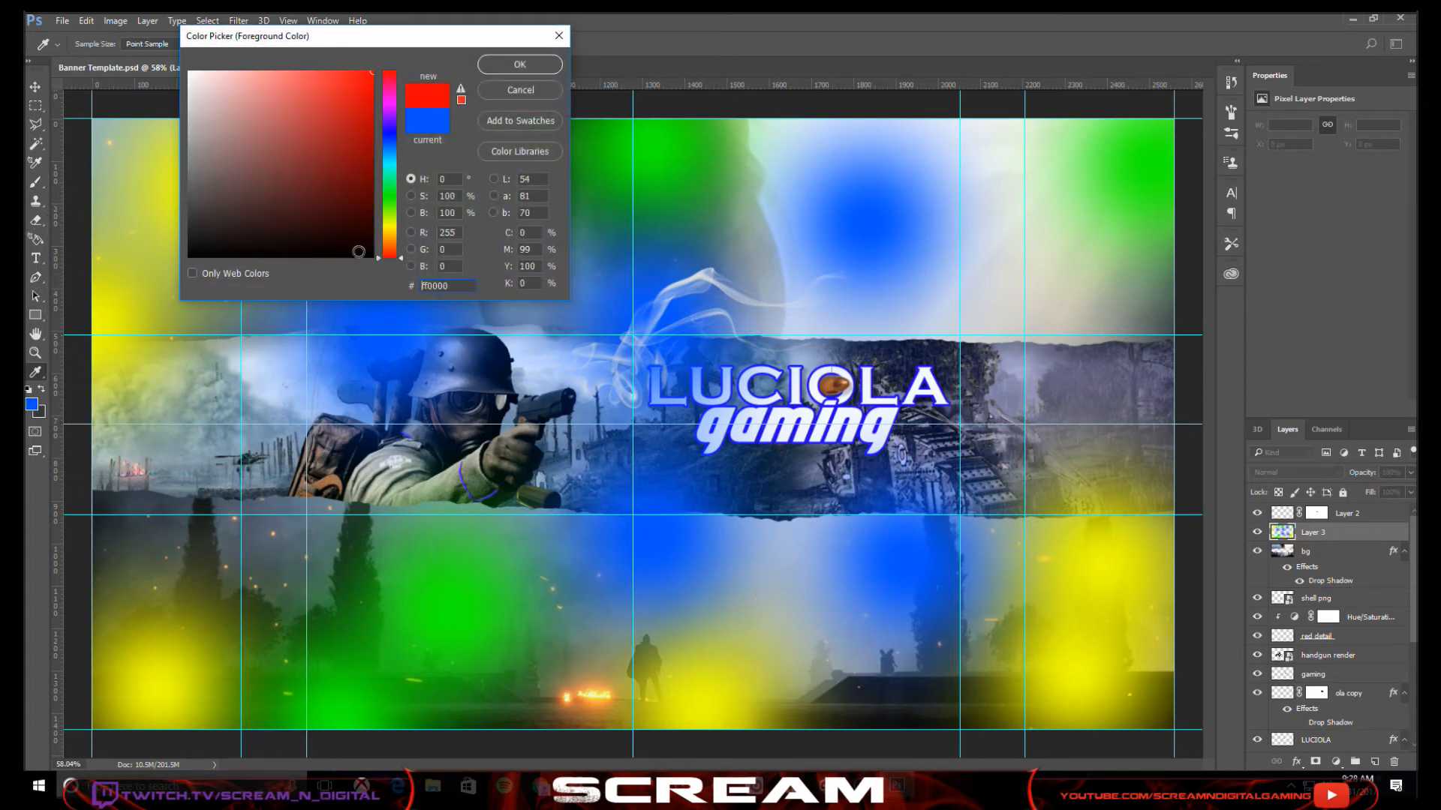
left_click(519, 65)
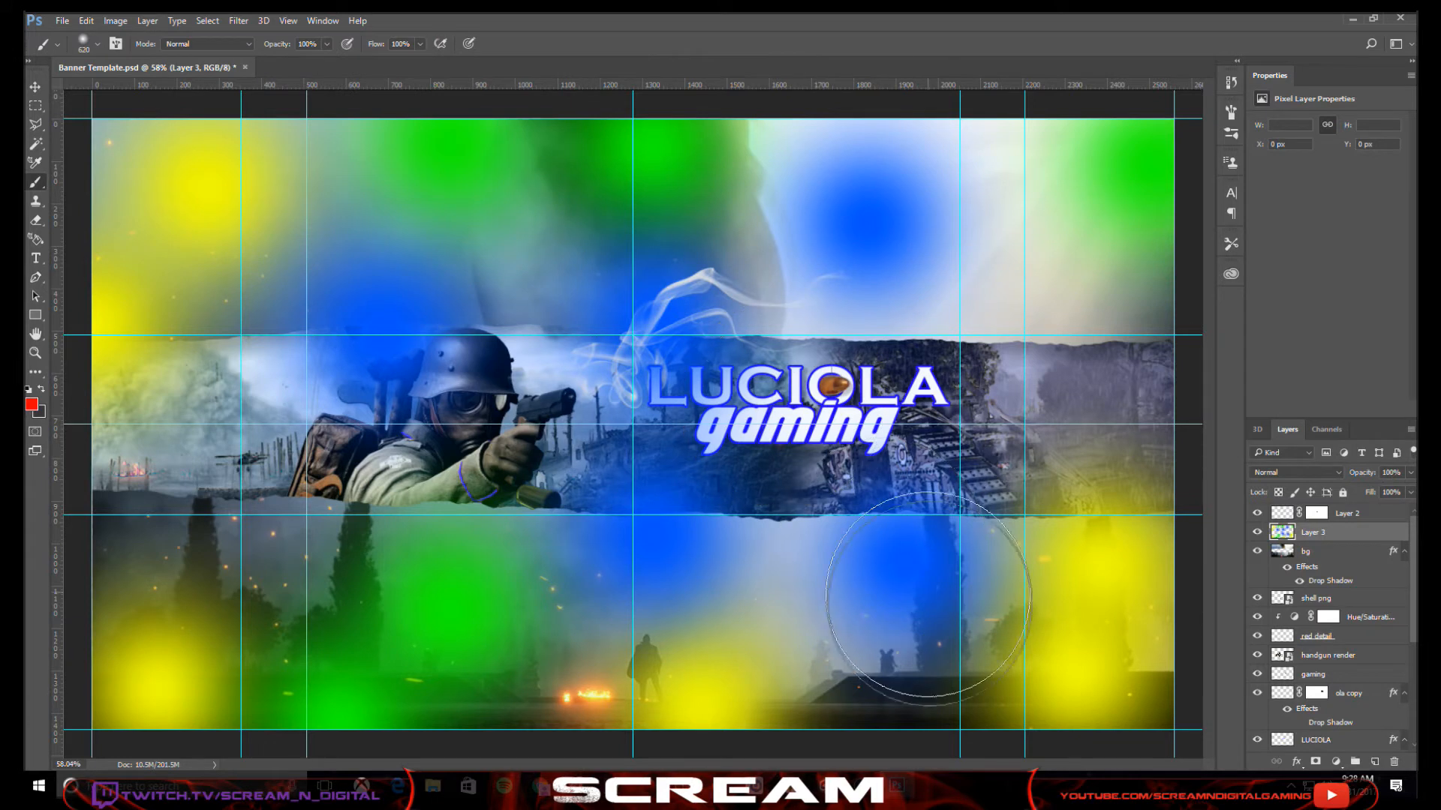
left_click(889, 661)
left_click(540, 657)
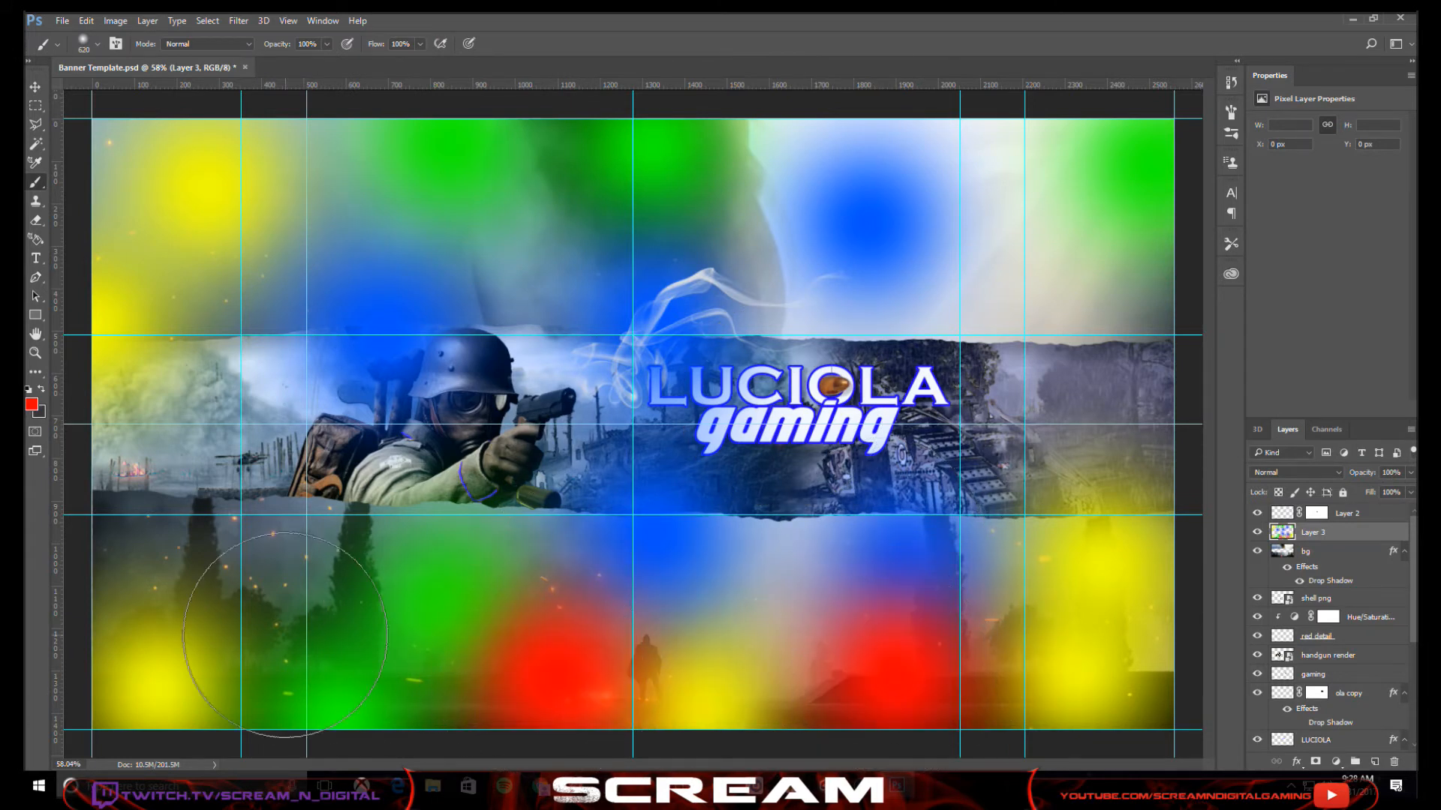
left_click(195, 526)
left_click(165, 529)
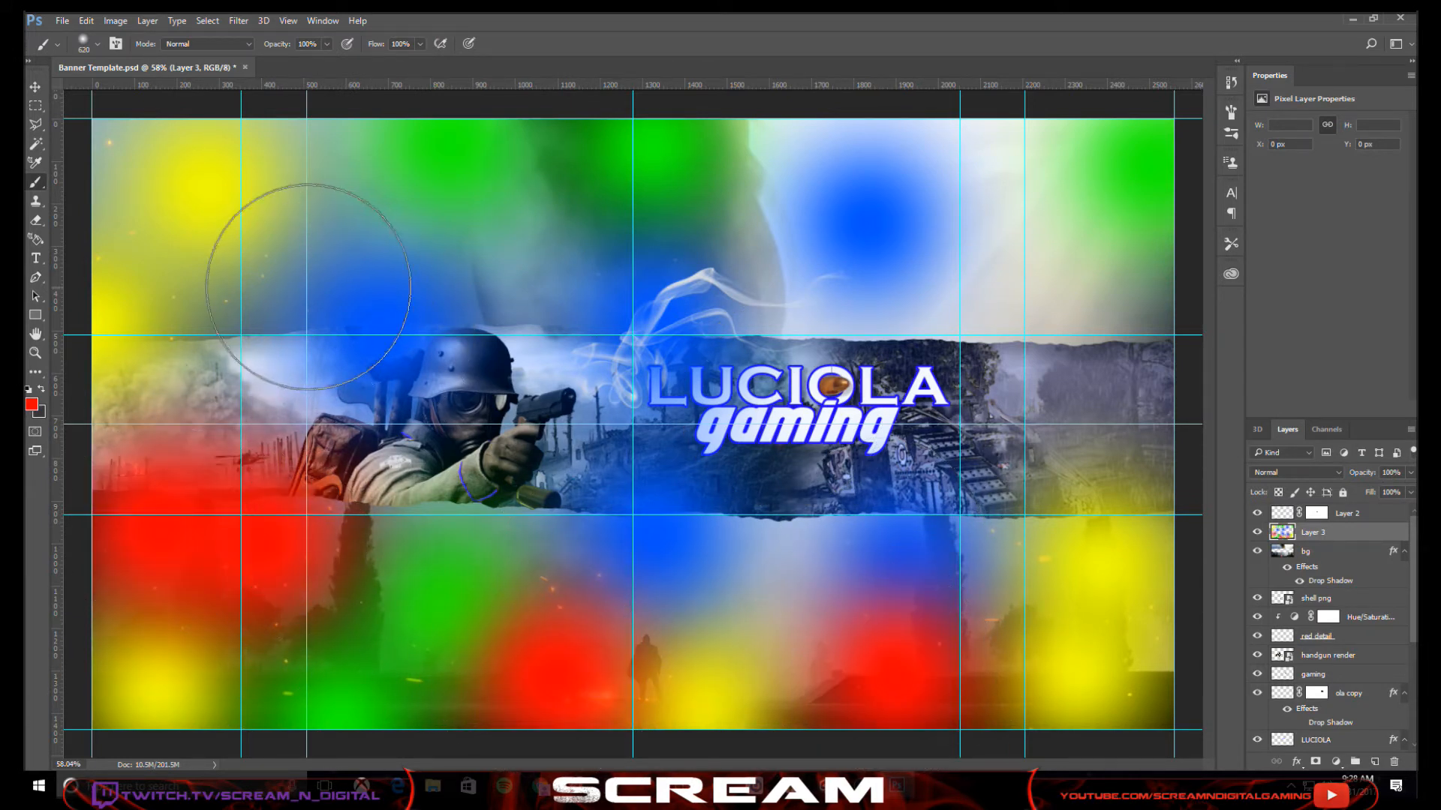
left_click(308, 281)
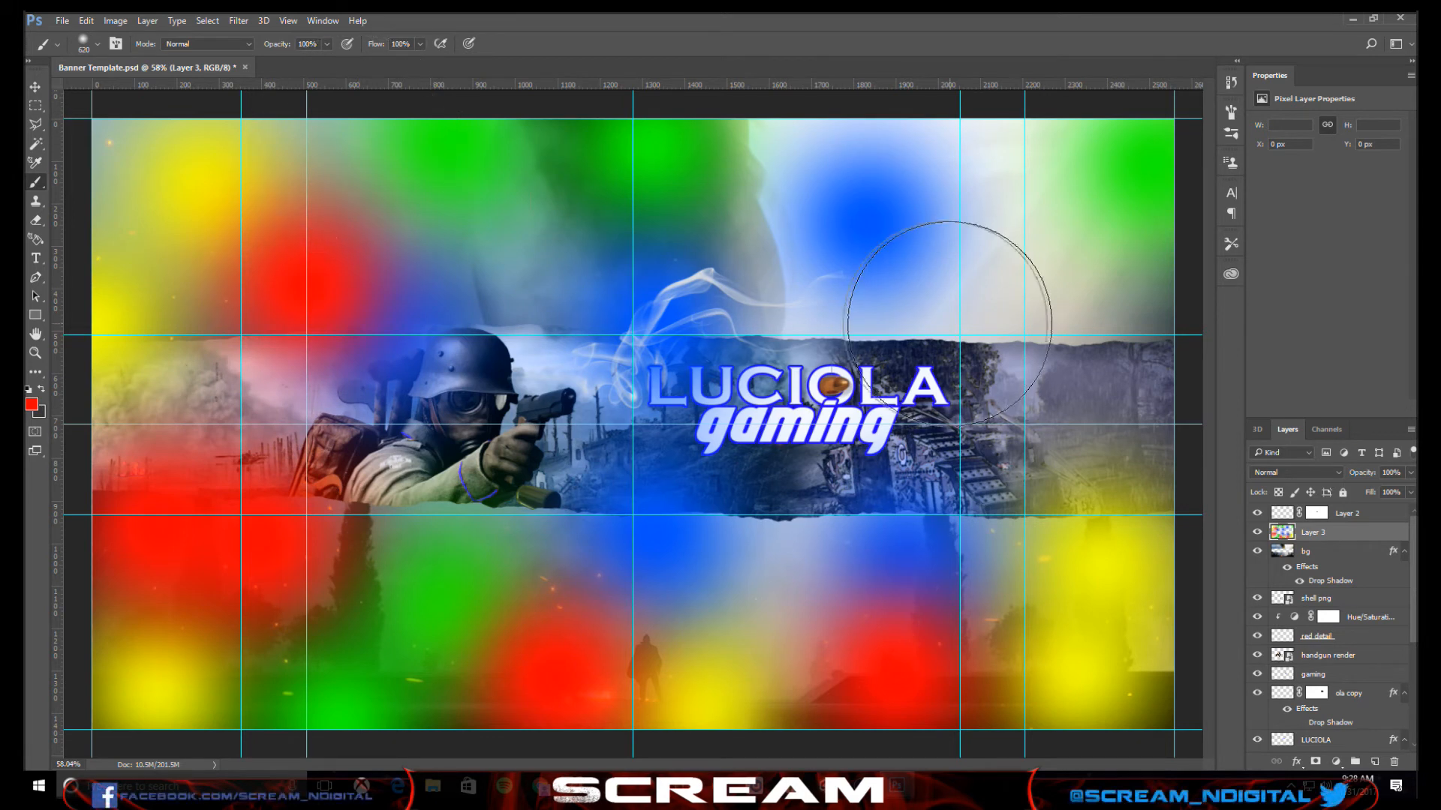
left_click(797, 294)
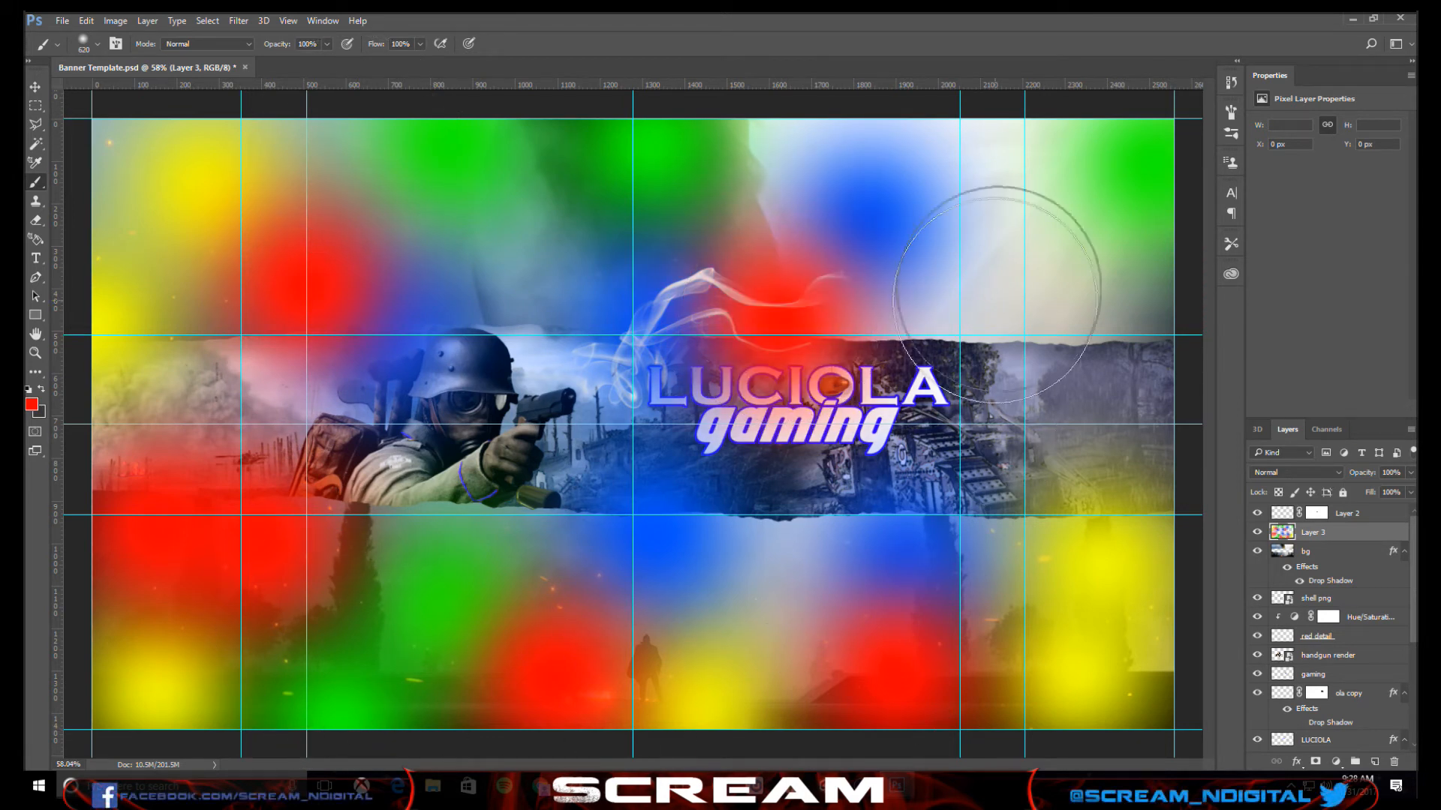
left_click(998, 174)
left_click(998, 536)
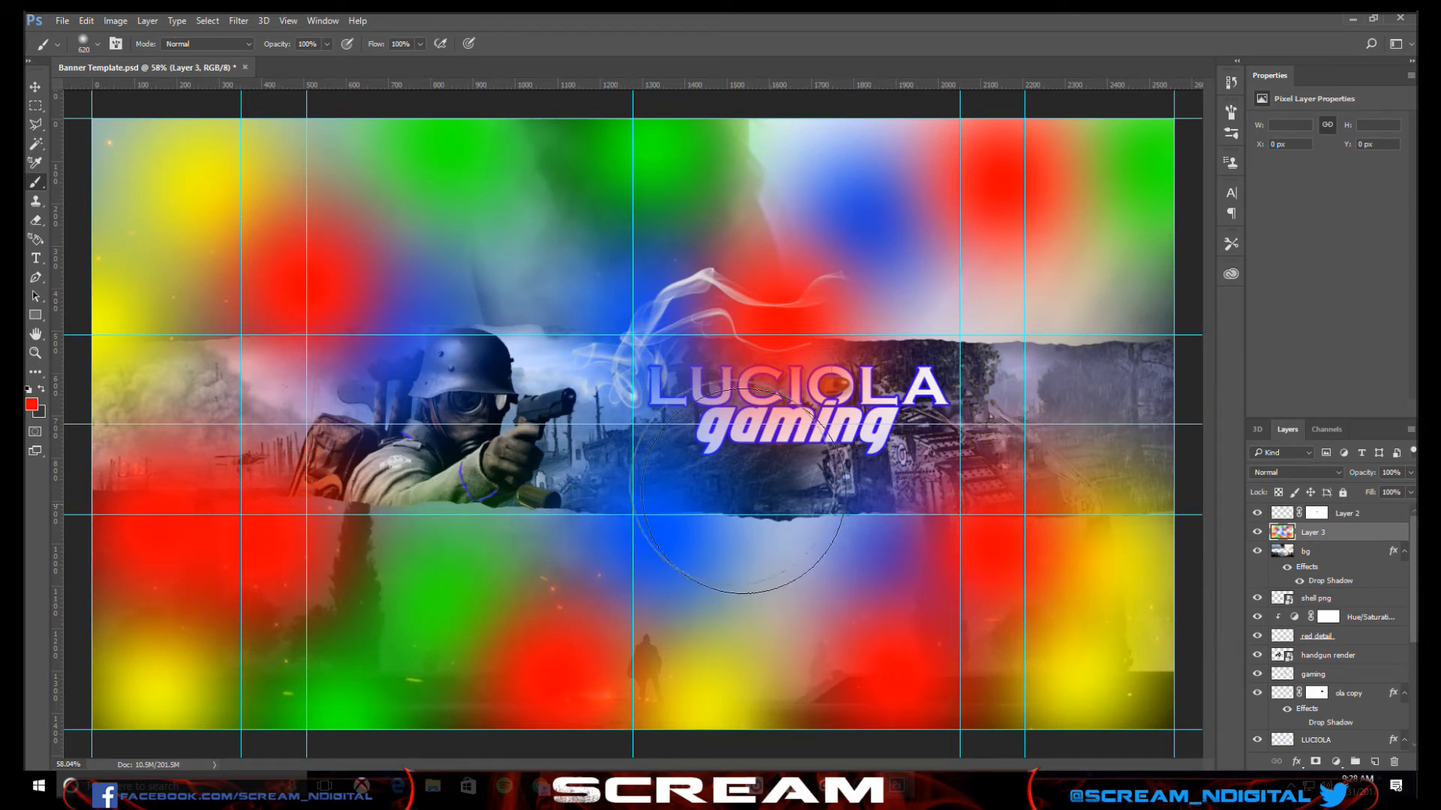
left_click(137, 135)
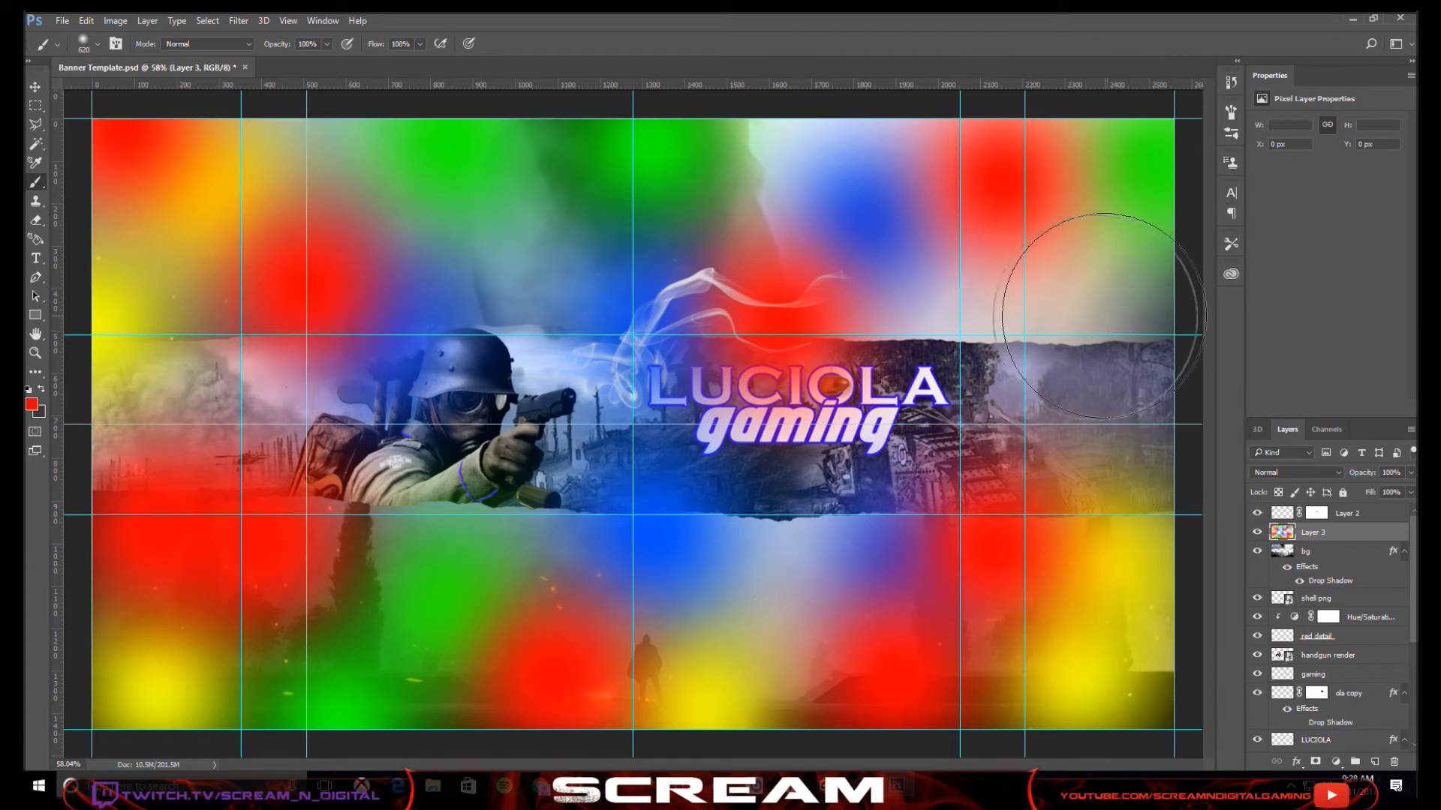
left_click(1080, 300)
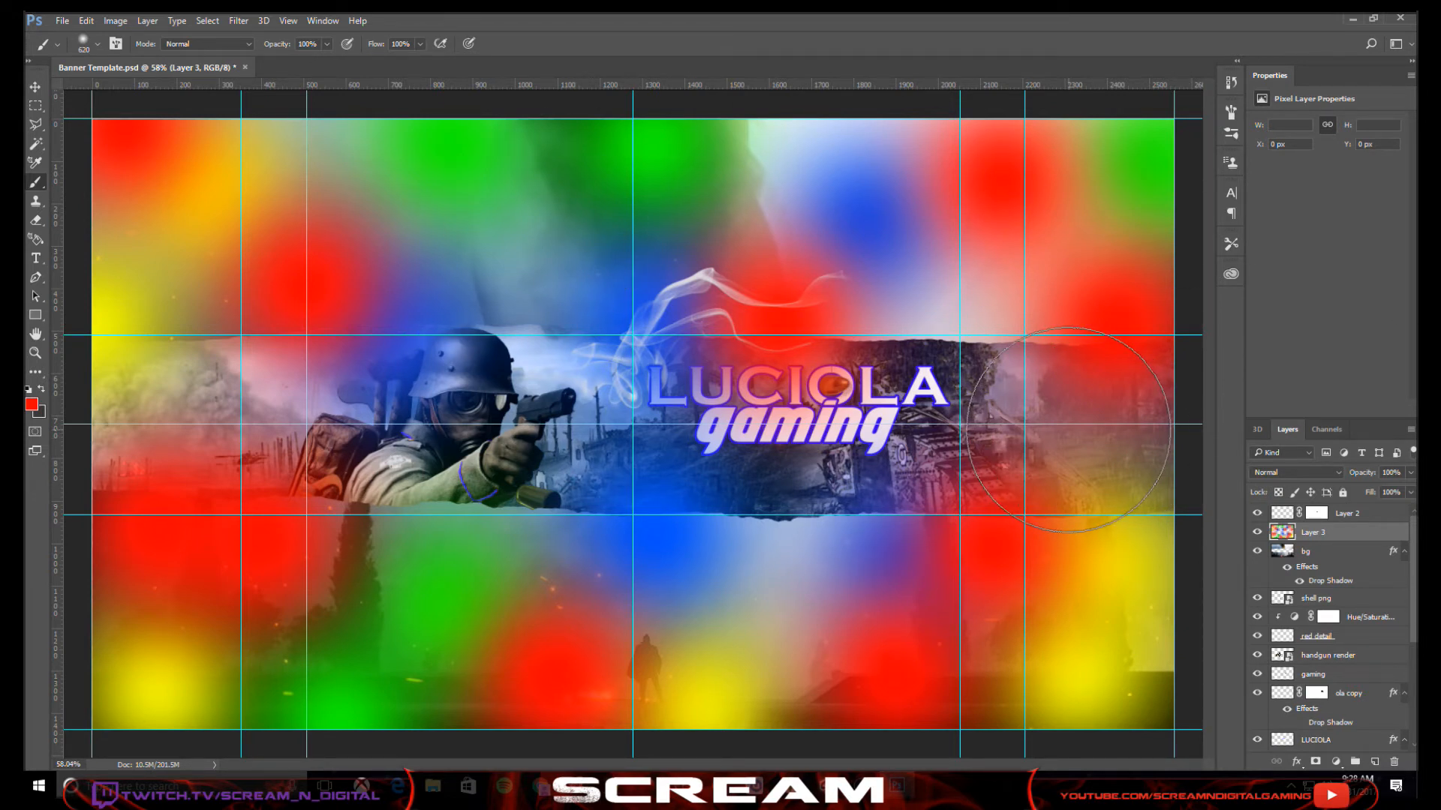
- Clip the painted Layer 3 to the bg layer and blend it in Overlay mode at 33% opacity
right_click(1321, 529)
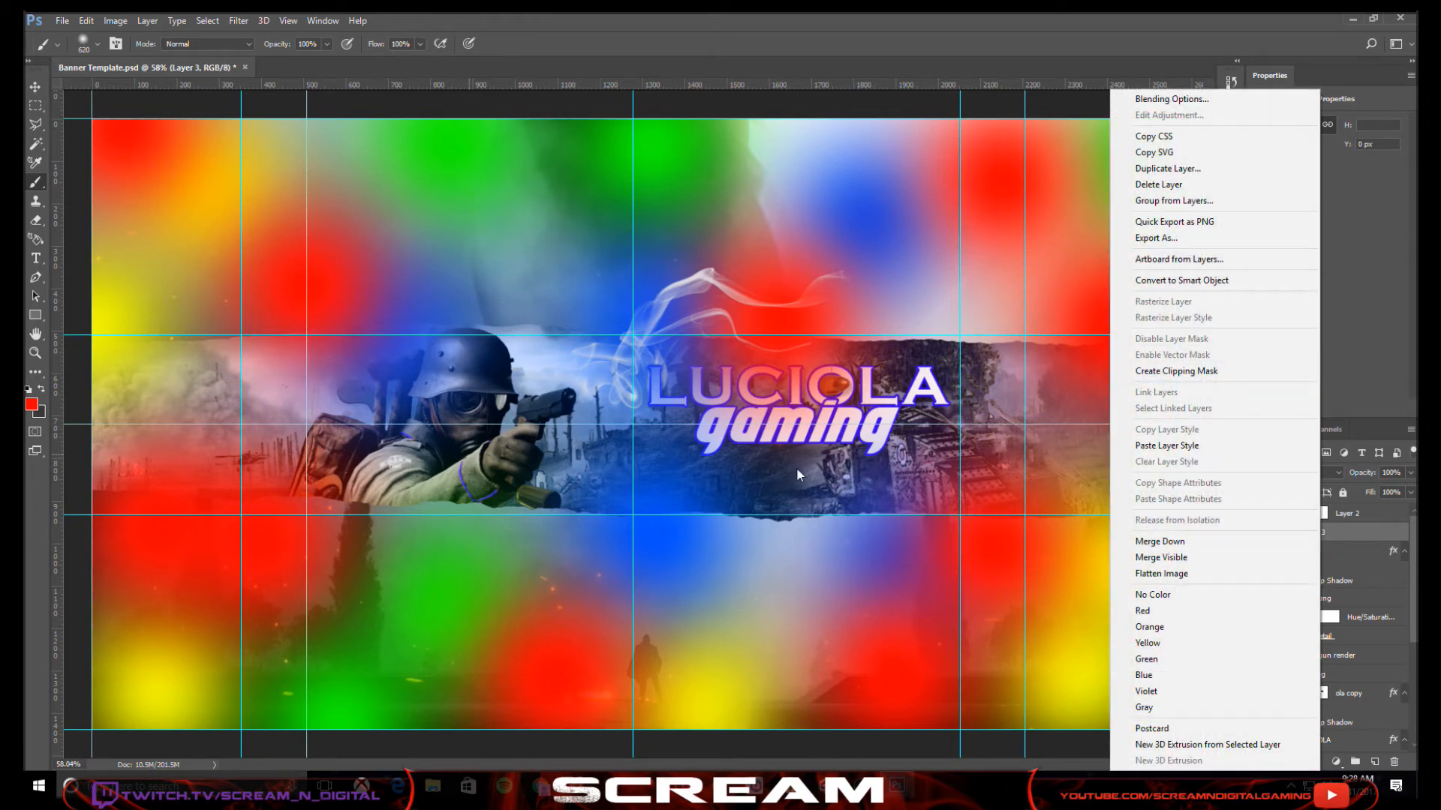
left_click(1220, 372)
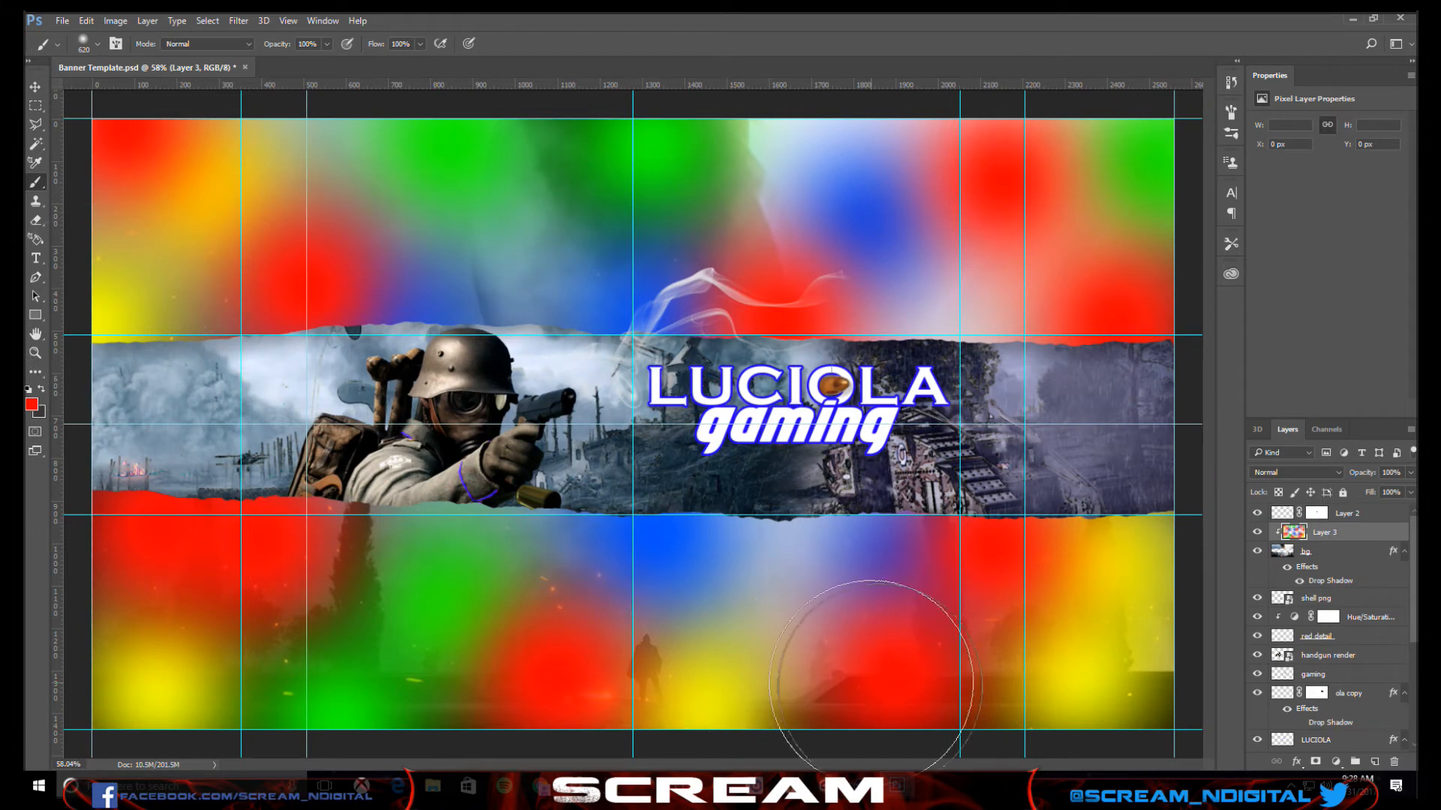
left_click(1335, 472)
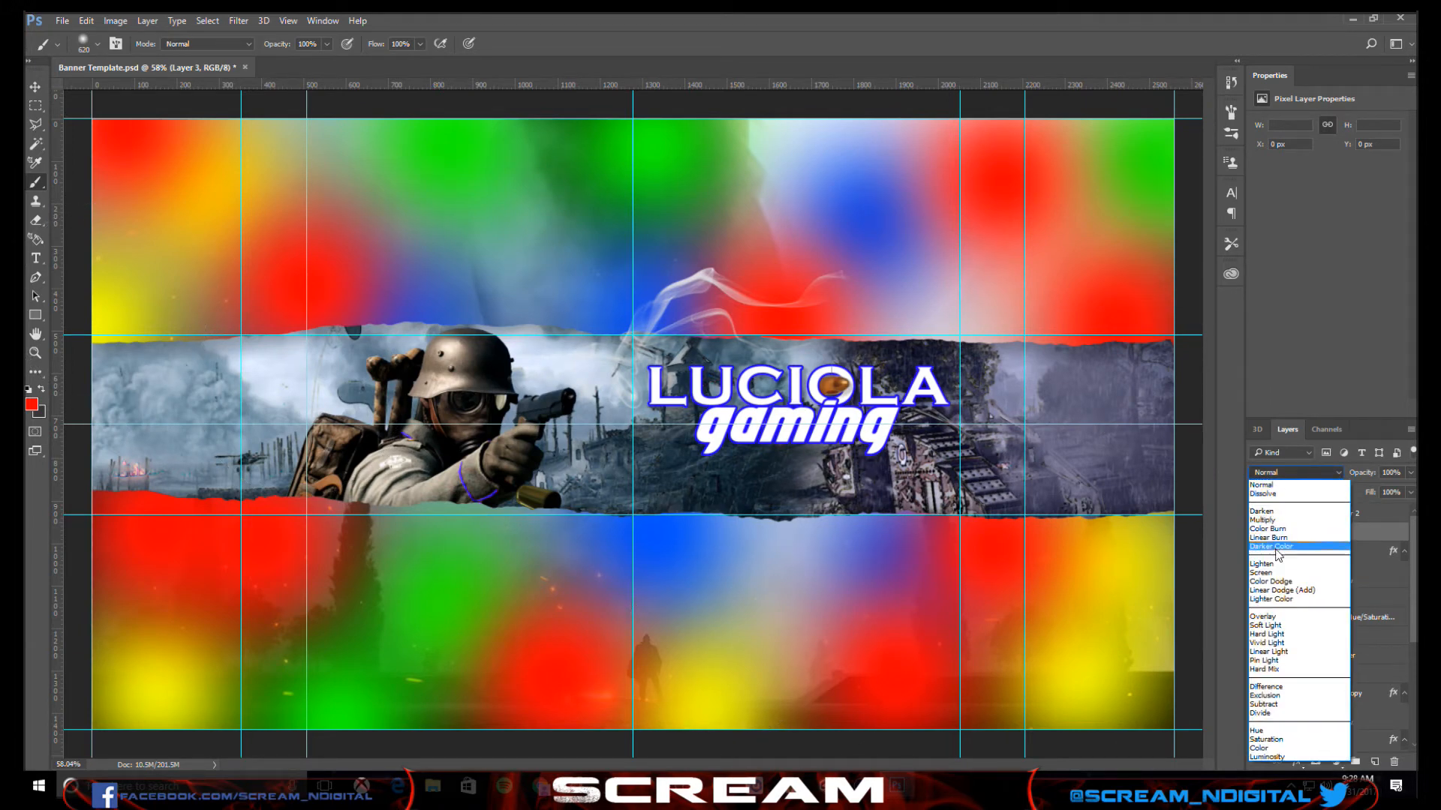
left_click(1263, 616)
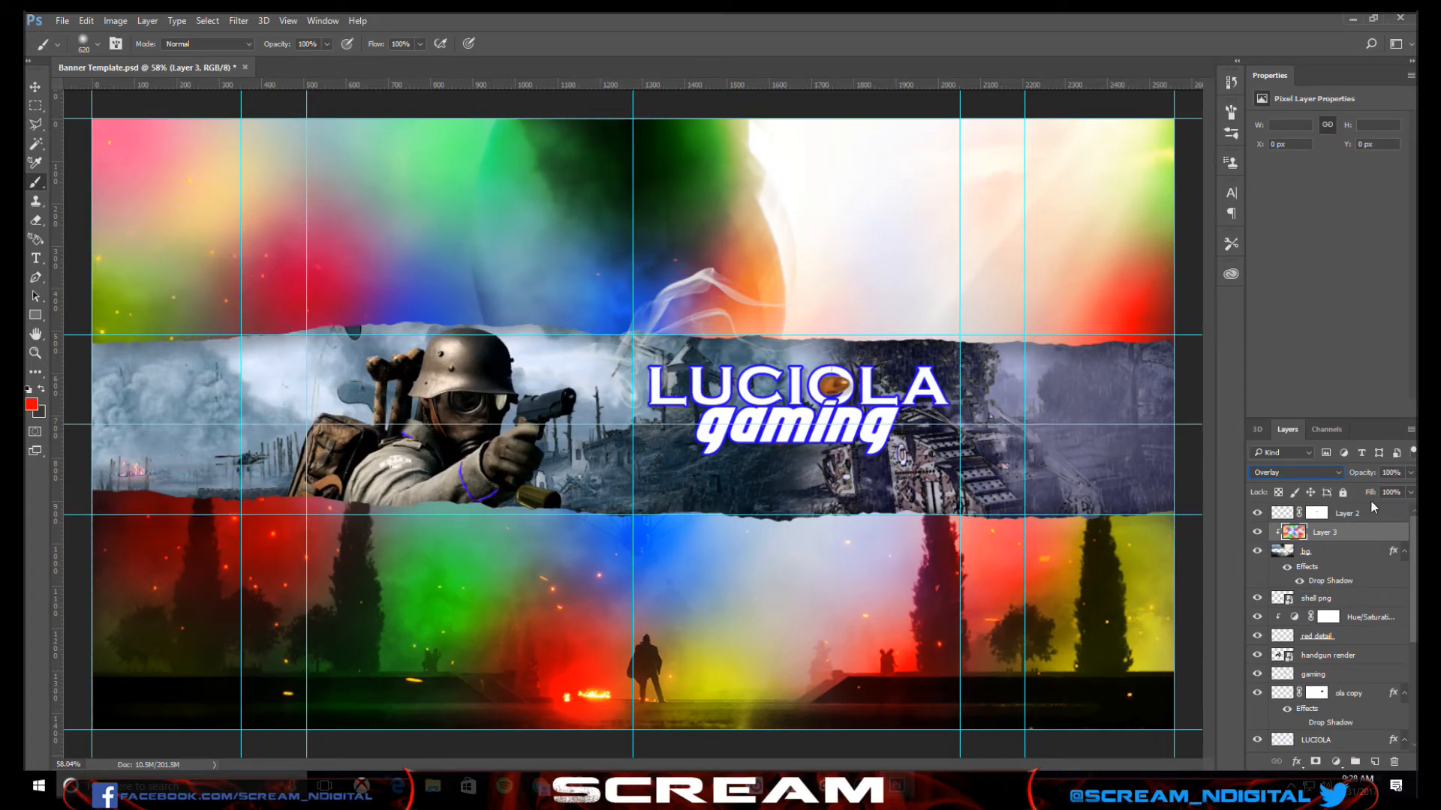
left_click_drag(1362, 475, 1316, 481)
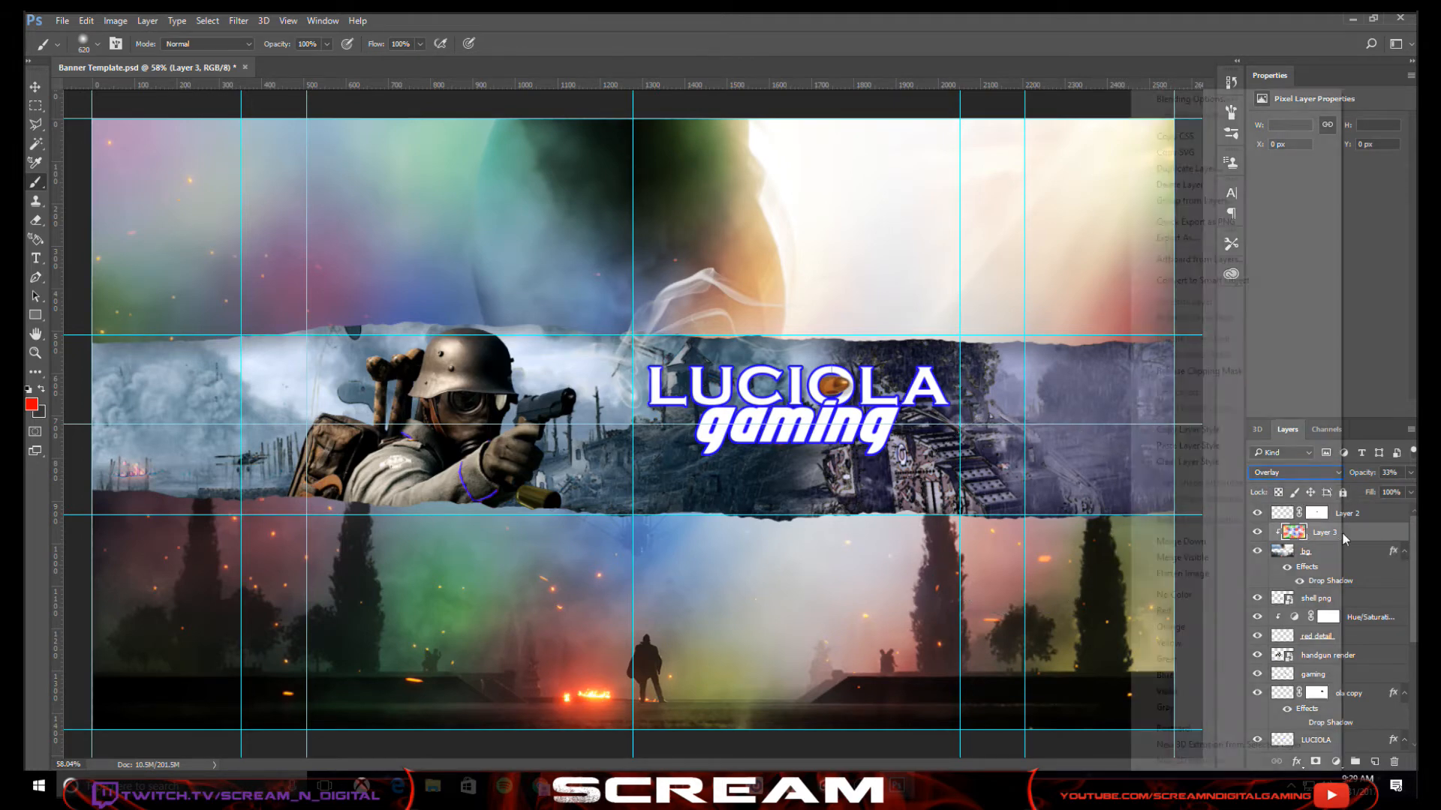
- Delete the coloured Layer 3 above the bg layer
right_click(1342, 533)
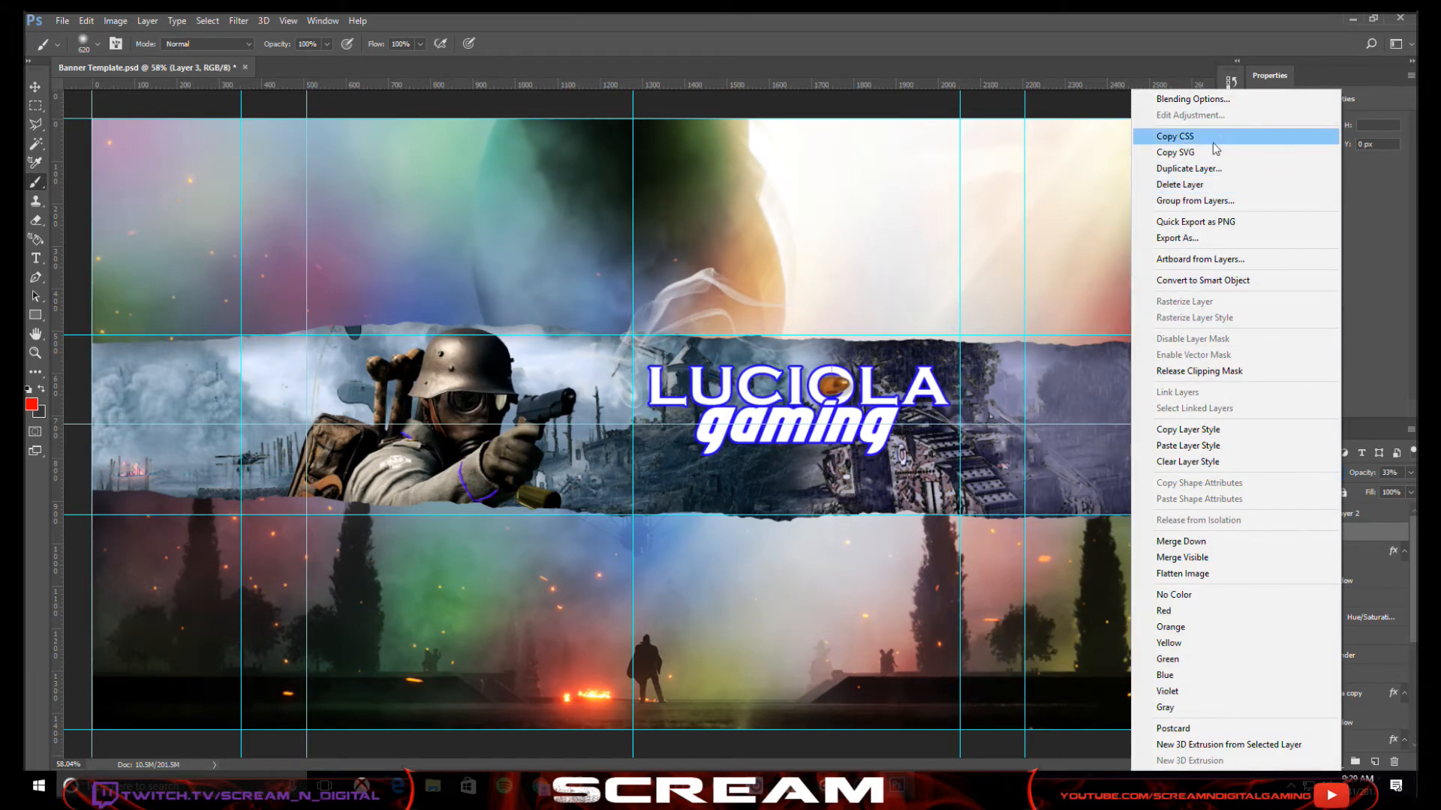
left_click(1201, 184)
left_click(691, 296)
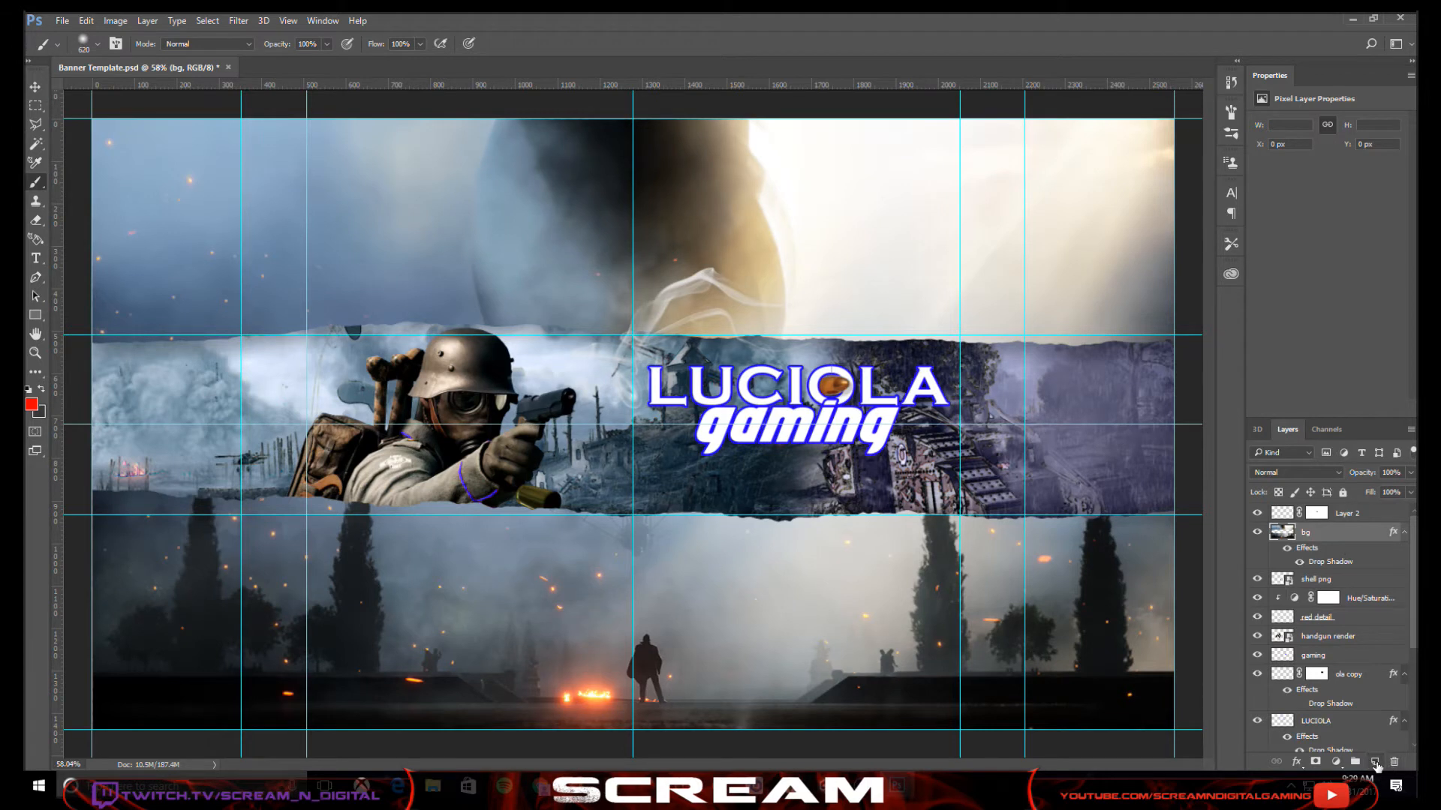
- Add a layer above bg and paint soft black shading around the banner's left, bottom and right edges
left_click(1375, 763)
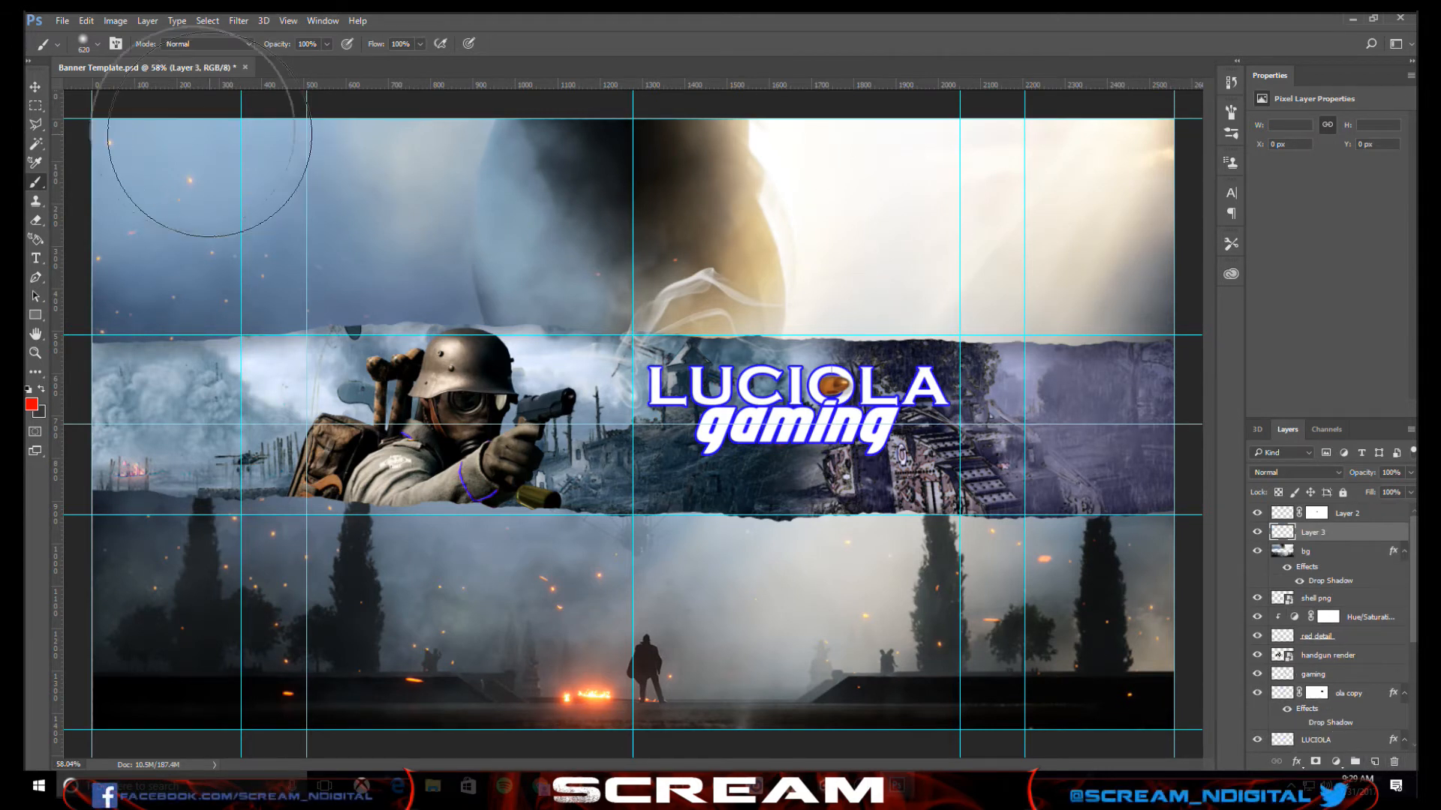
left_click(31, 407)
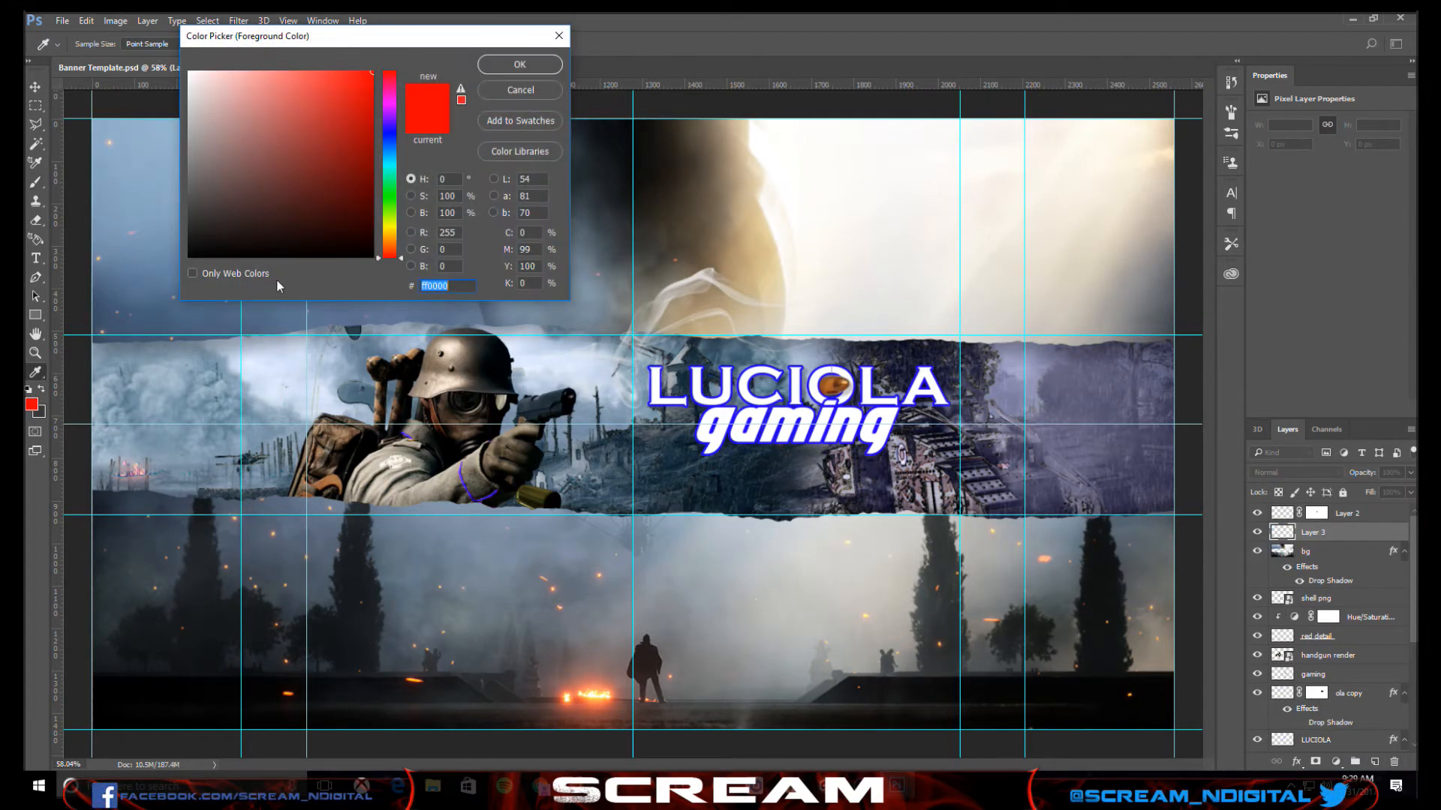
left_click(521, 65)
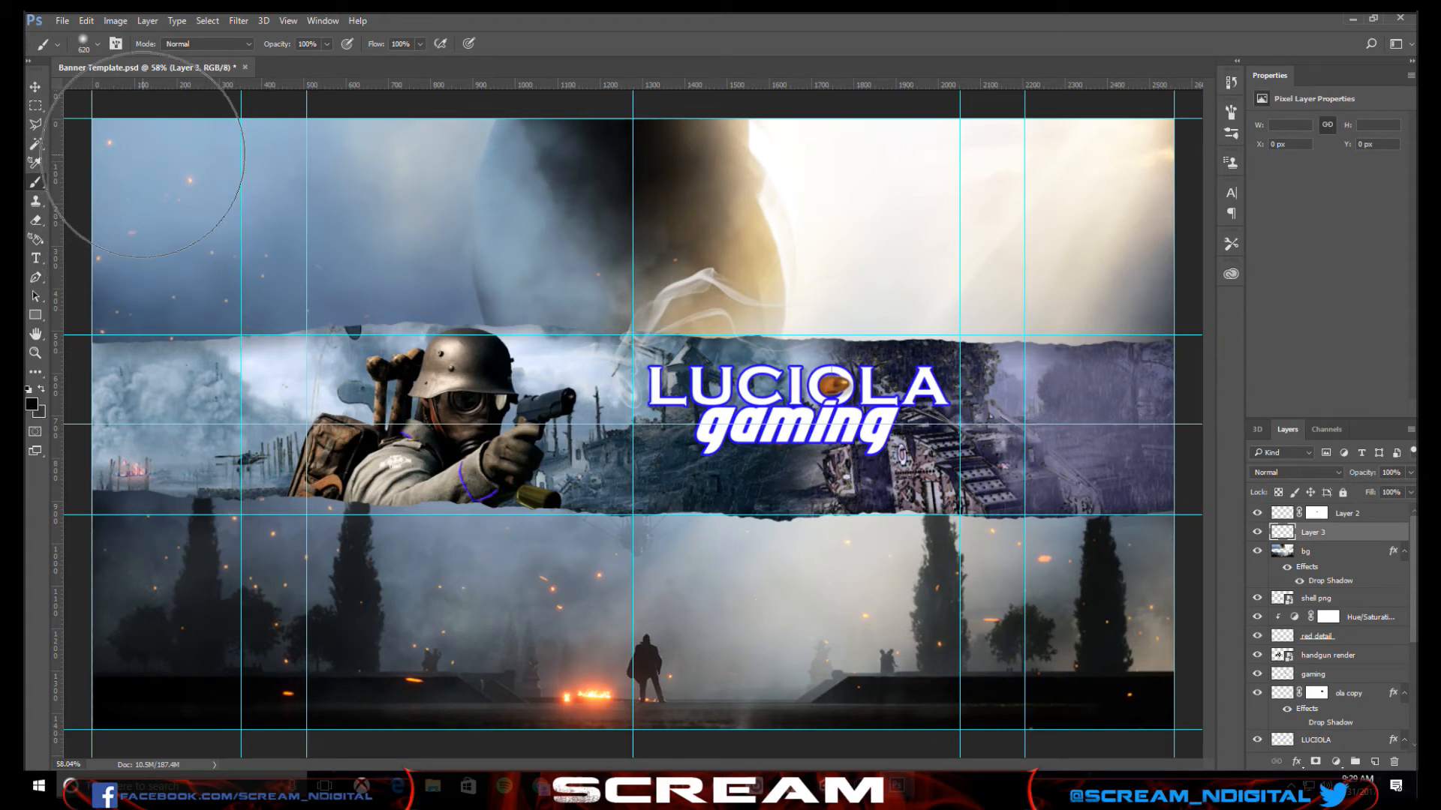
mouse_move(135, 226)
left_mouse_down()
mouse_move(138, 309)
mouse_move(121, 162)
mouse_move(135, 467)
mouse_move(115, 652)
mouse_move(190, 692)
mouse_move(329, 724)
mouse_move(328, 670)
mouse_move(217, 668)
mouse_move(122, 612)
mouse_move(239, 687)
mouse_move(555, 744)
mouse_move(931, 764)
mouse_move(1155, 636)
mouse_move(1035, 728)
mouse_move(1137, 696)
mouse_move(1126, 692)
mouse_move(1170, 643)
mouse_move(1212, 433)
mouse_move(1179, 173)
mouse_move(1189, 288)
mouse_move(1157, 647)
mouse_move(1172, 670)
mouse_move(1184, 313)
mouse_move(1160, 190)
mouse_move(1140, 174)
mouse_move(1167, 587)
mouse_move(1143, 573)
mouse_move(978, 727)
mouse_move(1017, 734)
mouse_move(716, 748)
mouse_move(783, 754)
left_mouse_up()
mouse_move(698, 739)
left_mouse_down()
mouse_move(588, 747)
mouse_move(595, 757)
mouse_move(584, 739)
mouse_move(409, 701)
mouse_move(496, 704)
mouse_move(266, 667)
left_mouse_up()
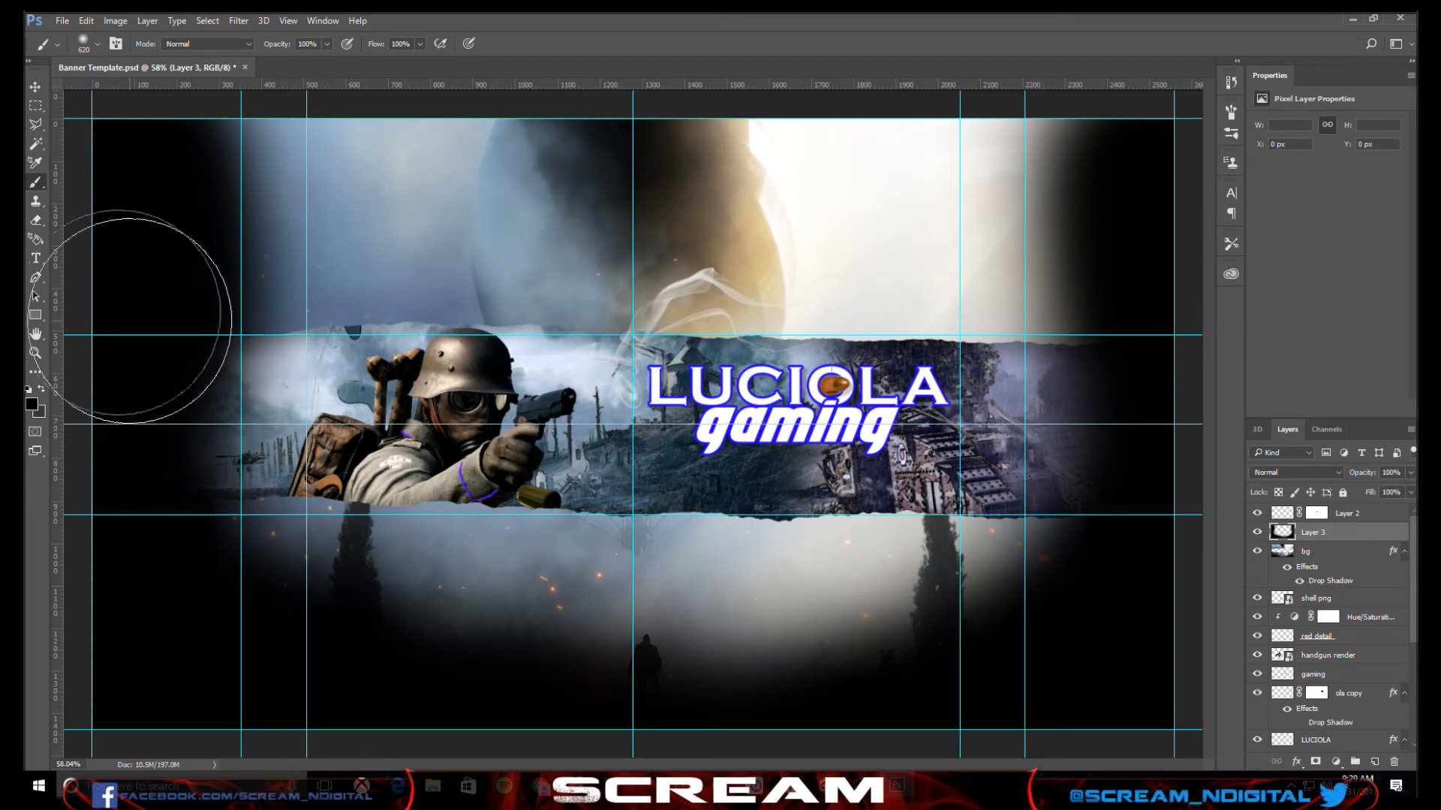
- On another new layer, dab soft white light over the banner's top centre with a 2325 px brush
left_click(33, 408)
left_click(247, 154)
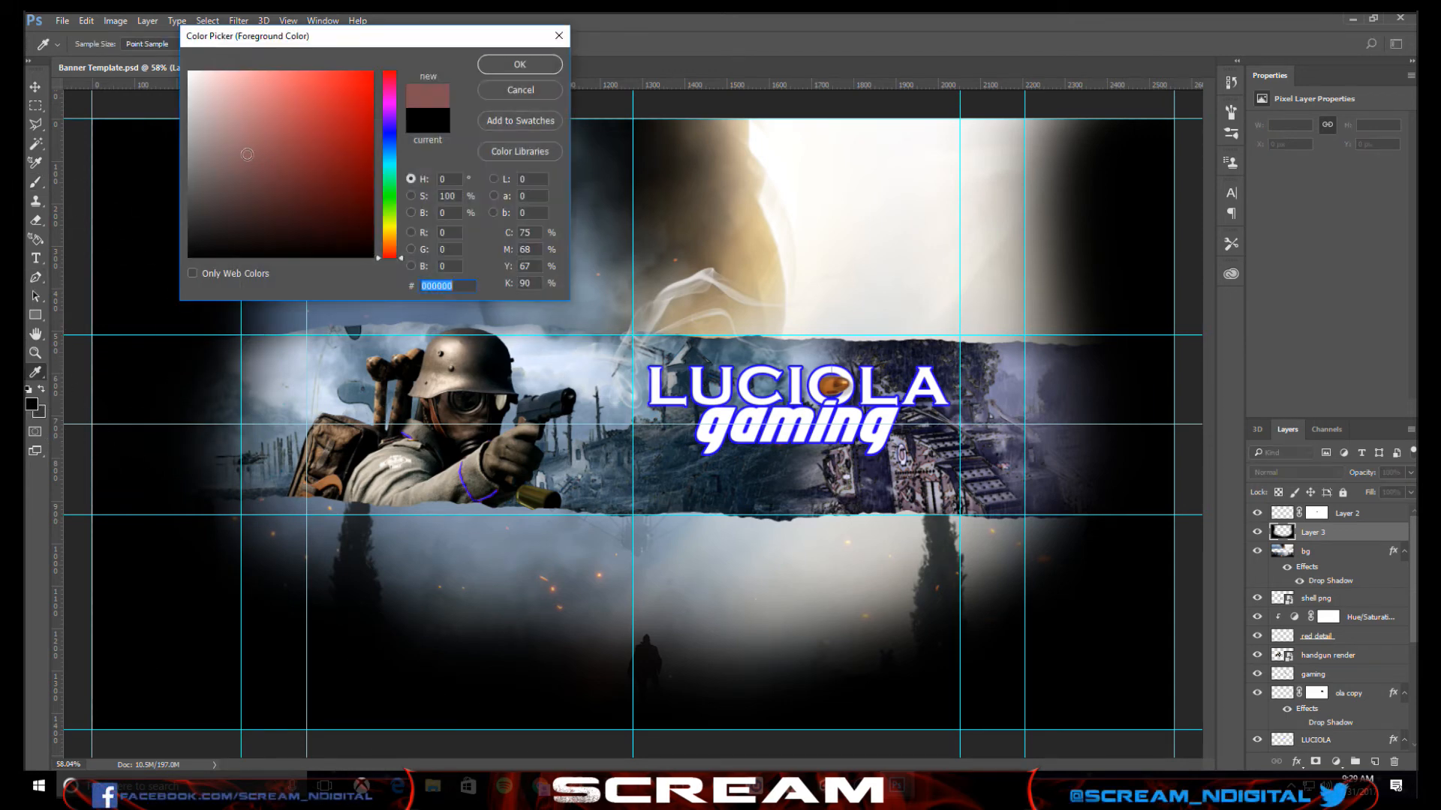
left_click(519, 66)
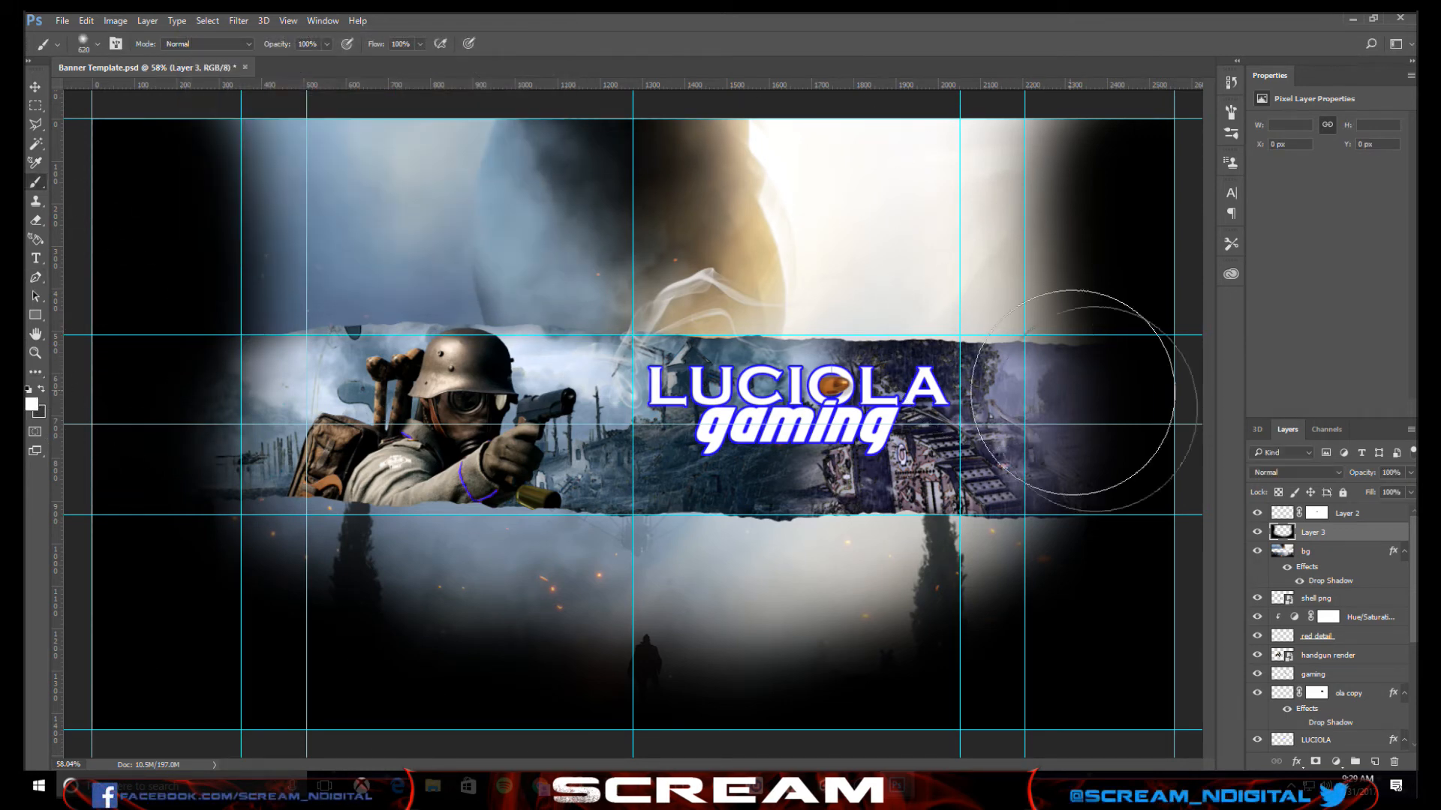
left_click(1375, 761)
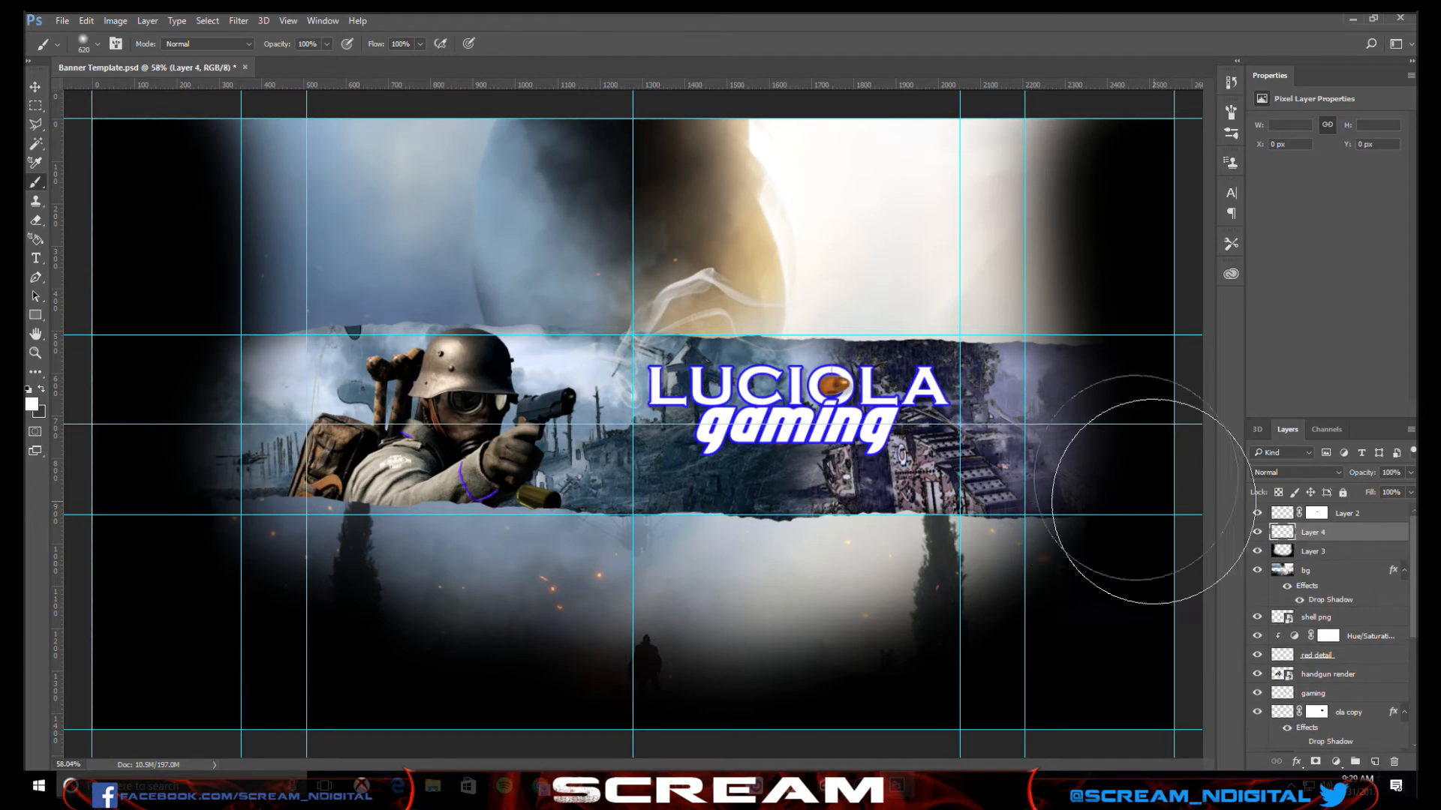
mouse_move(585, 226)
left_mouse_down()
mouse_move(953, 278)
mouse_move(908, 281)
left_mouse_up()
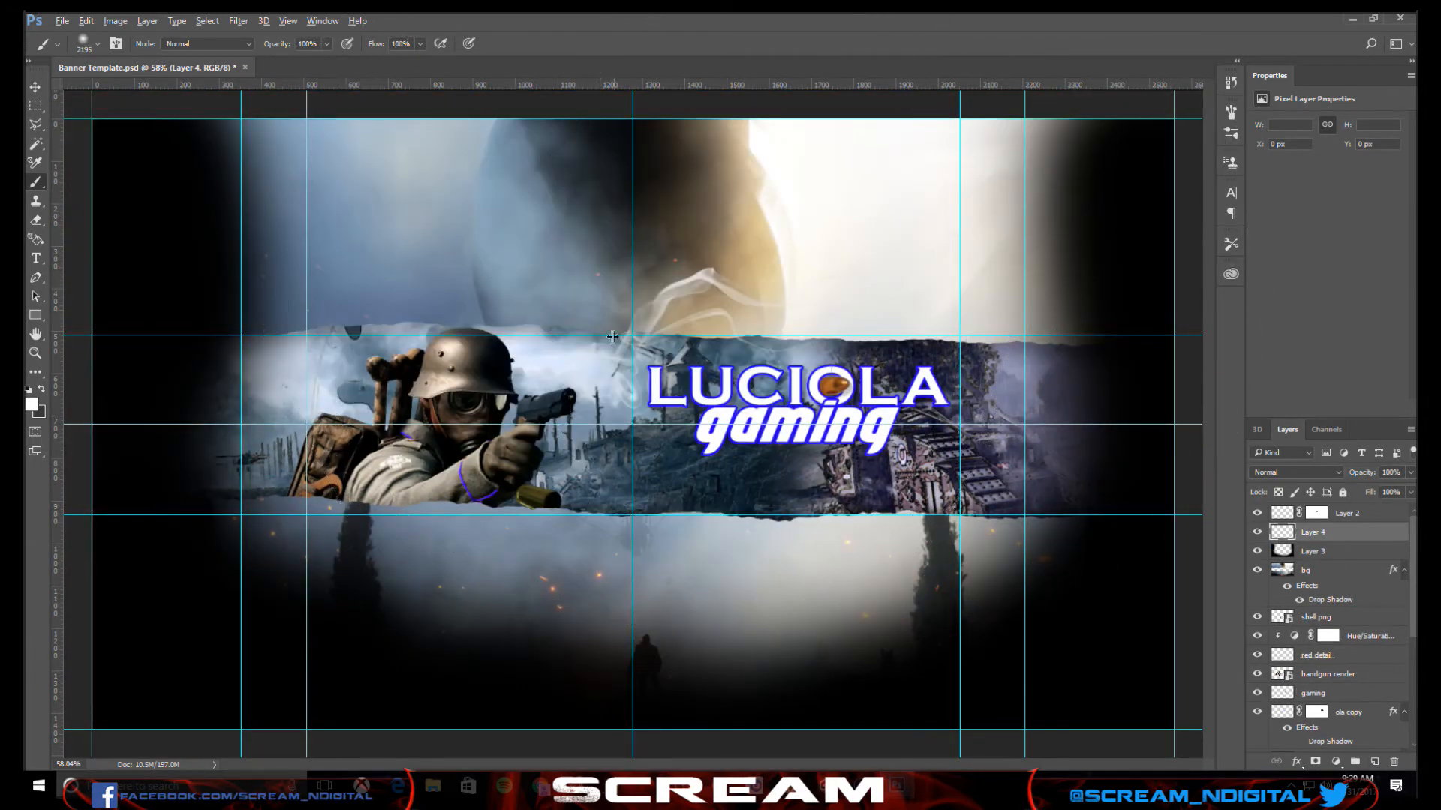
mouse_move(606, 263)
left_mouse_down()
mouse_move(636, 268)
mouse_move(628, 341)
mouse_move(611, 268)
mouse_move(628, 395)
left_mouse_up()
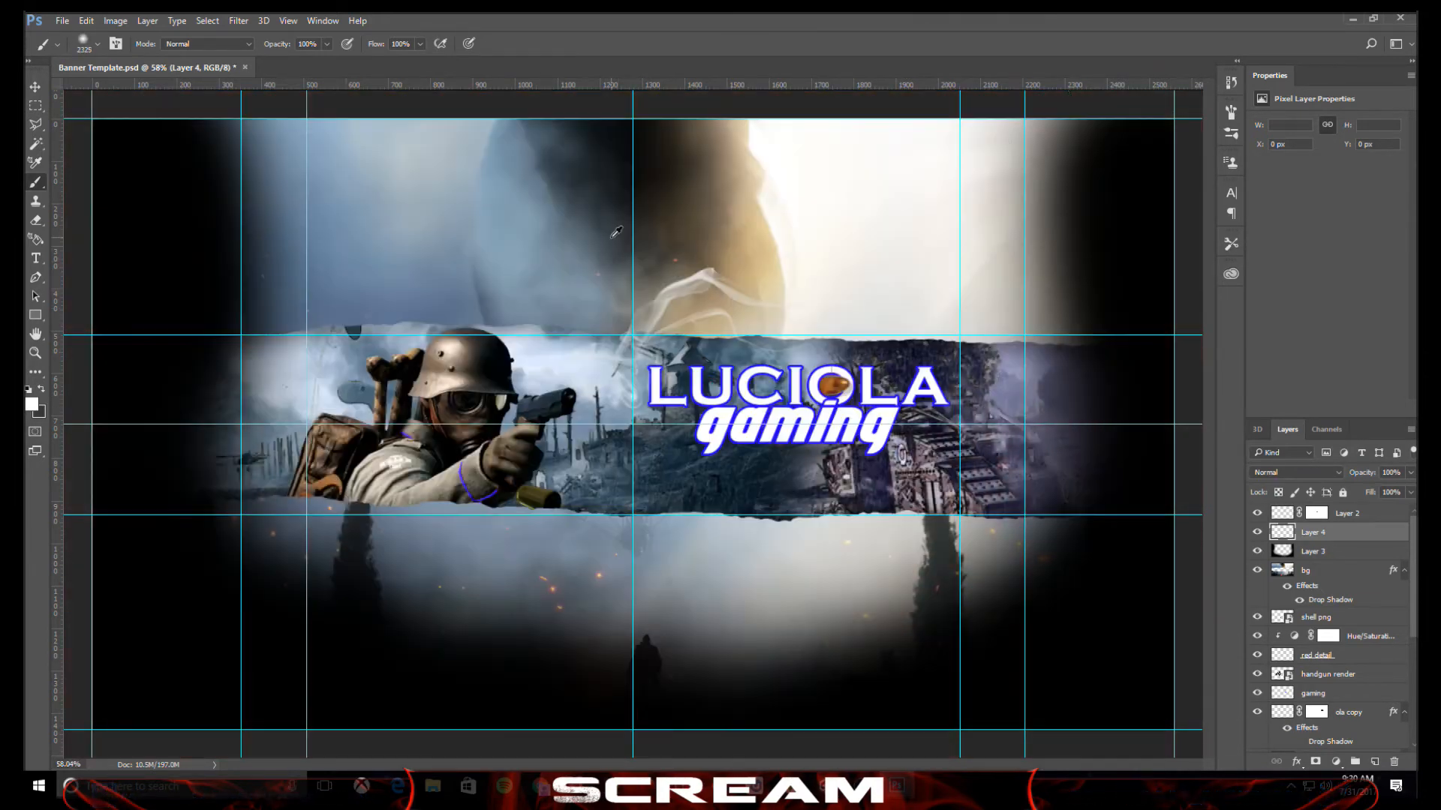
scroll(634, 226, "down", 5)
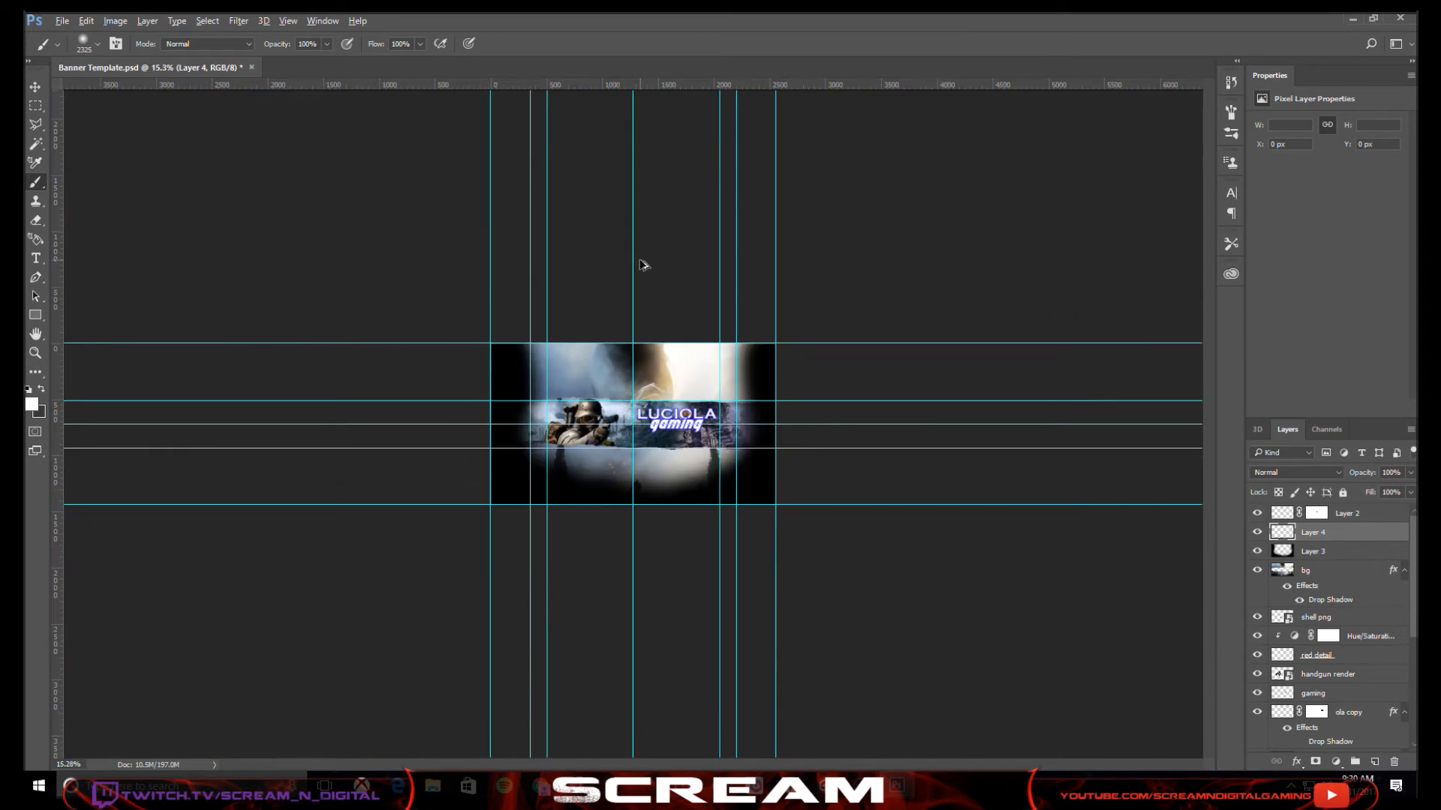
scroll(642, 267, "down", 1)
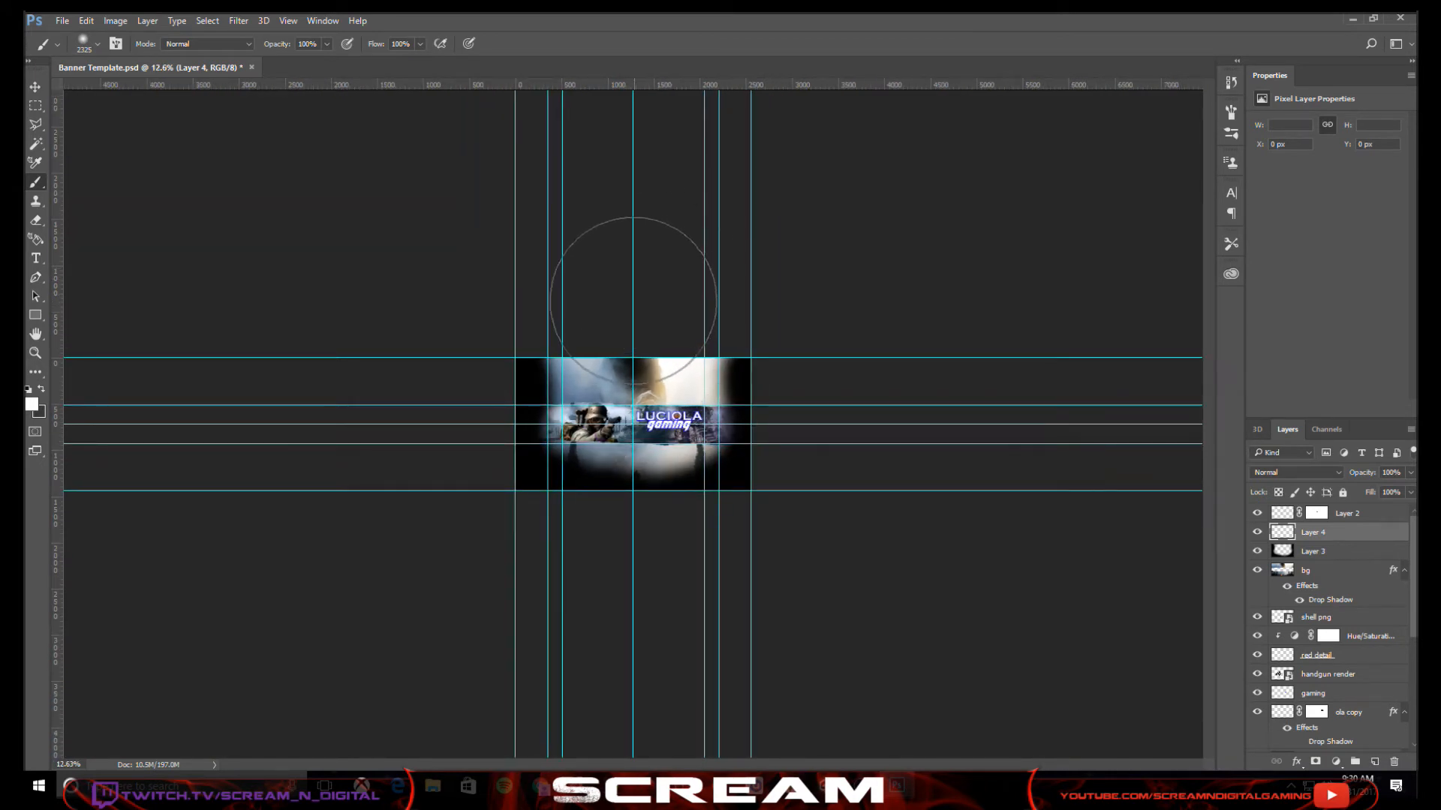
left_click(633, 303)
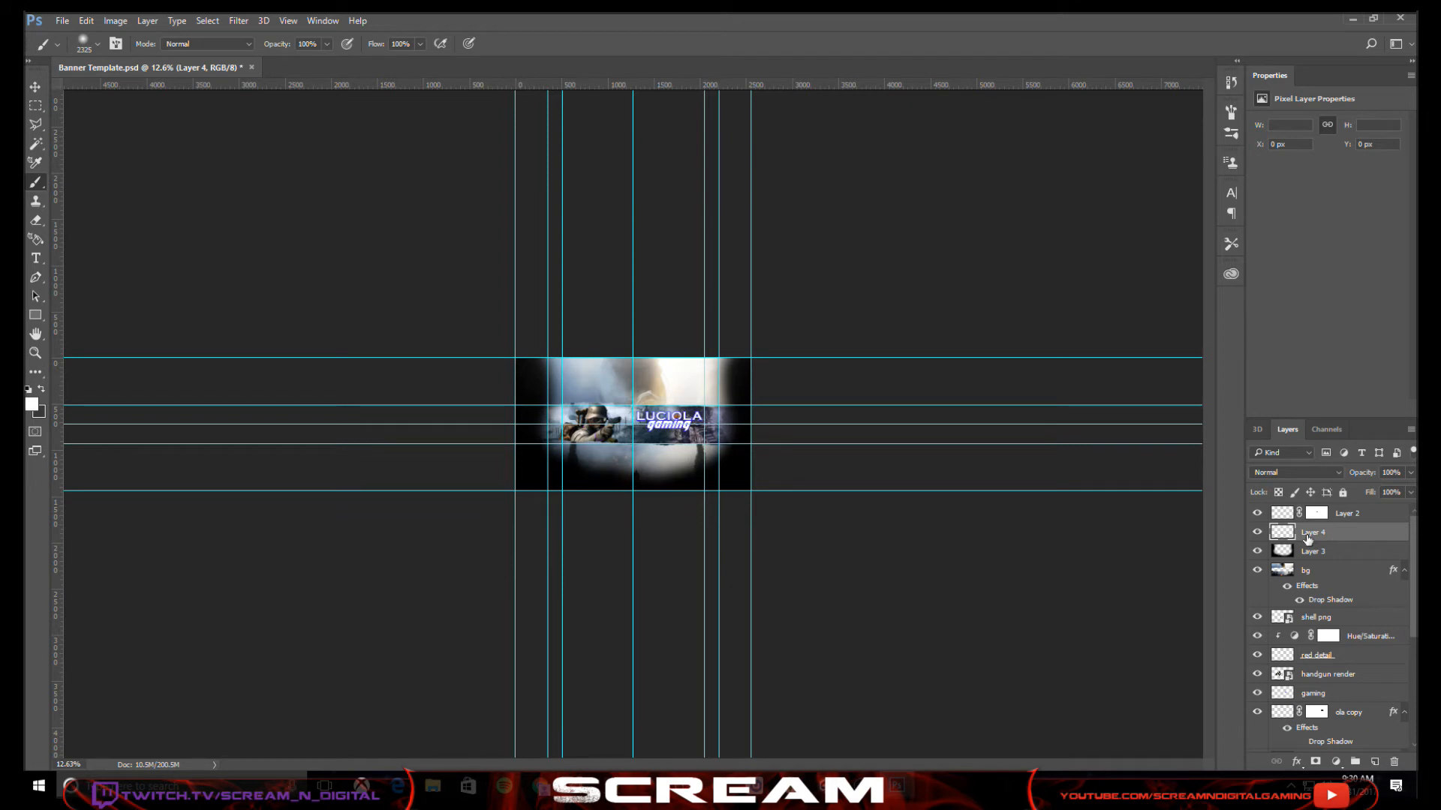
- Rename Layer 4 as "light" and Layer 3 as "shadow"
double_click(1310, 533)
type("light")
key("Return")
double_click(1315, 552)
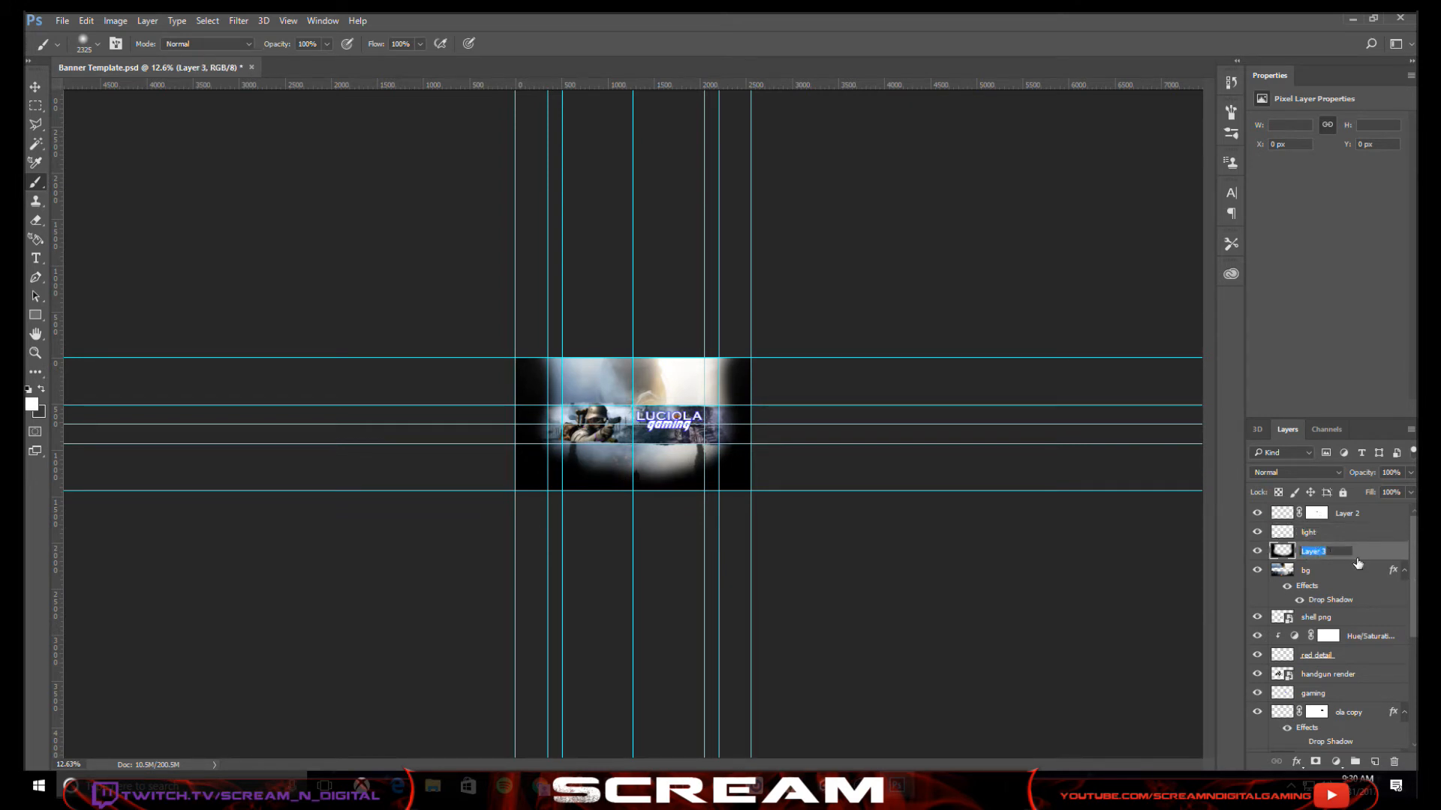
type("shadow")
key("Return")
- Clip the shadow layer to the layer below so the shading leaves the middle strip clear
scroll(632, 411, "up", 6)
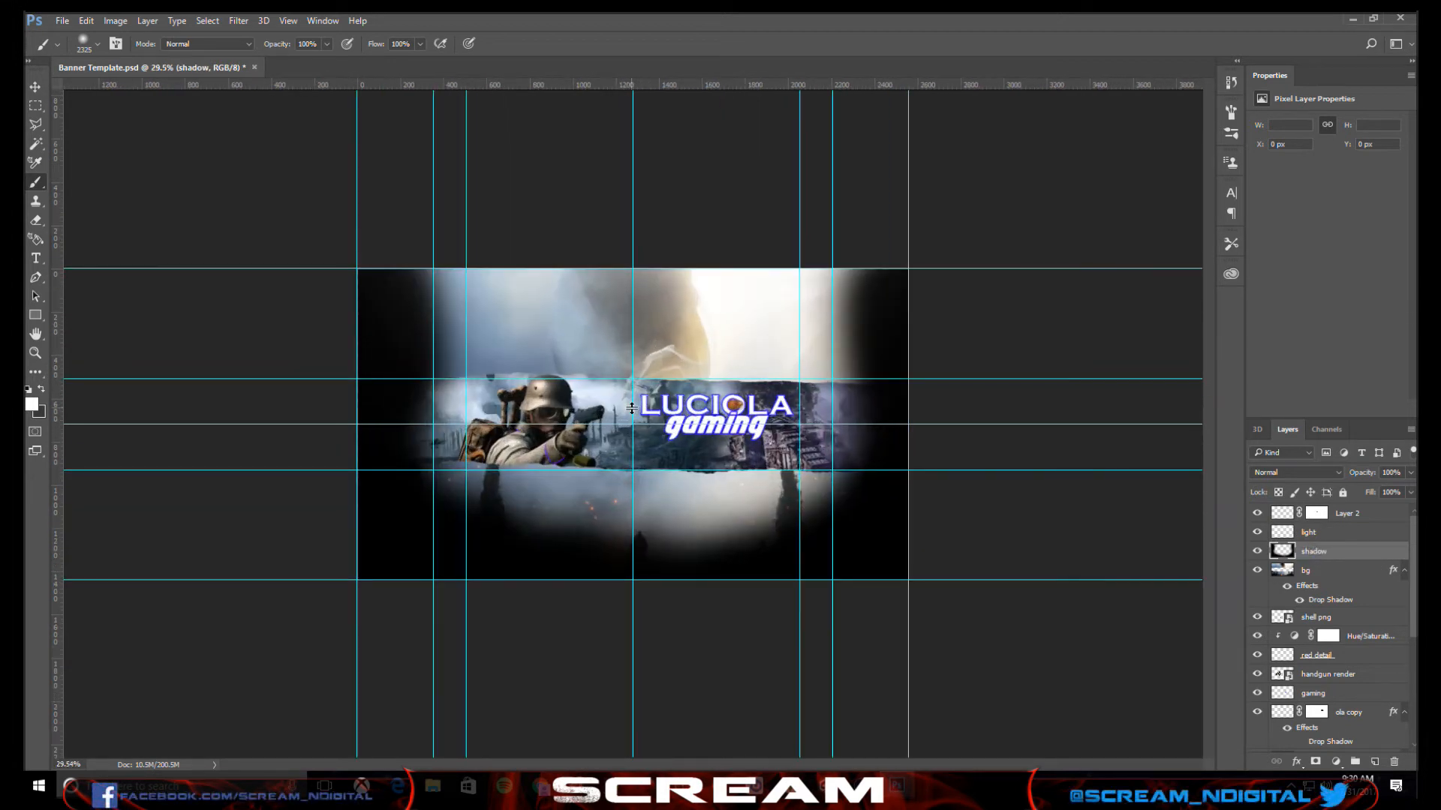
scroll(632, 412, "up", 1)
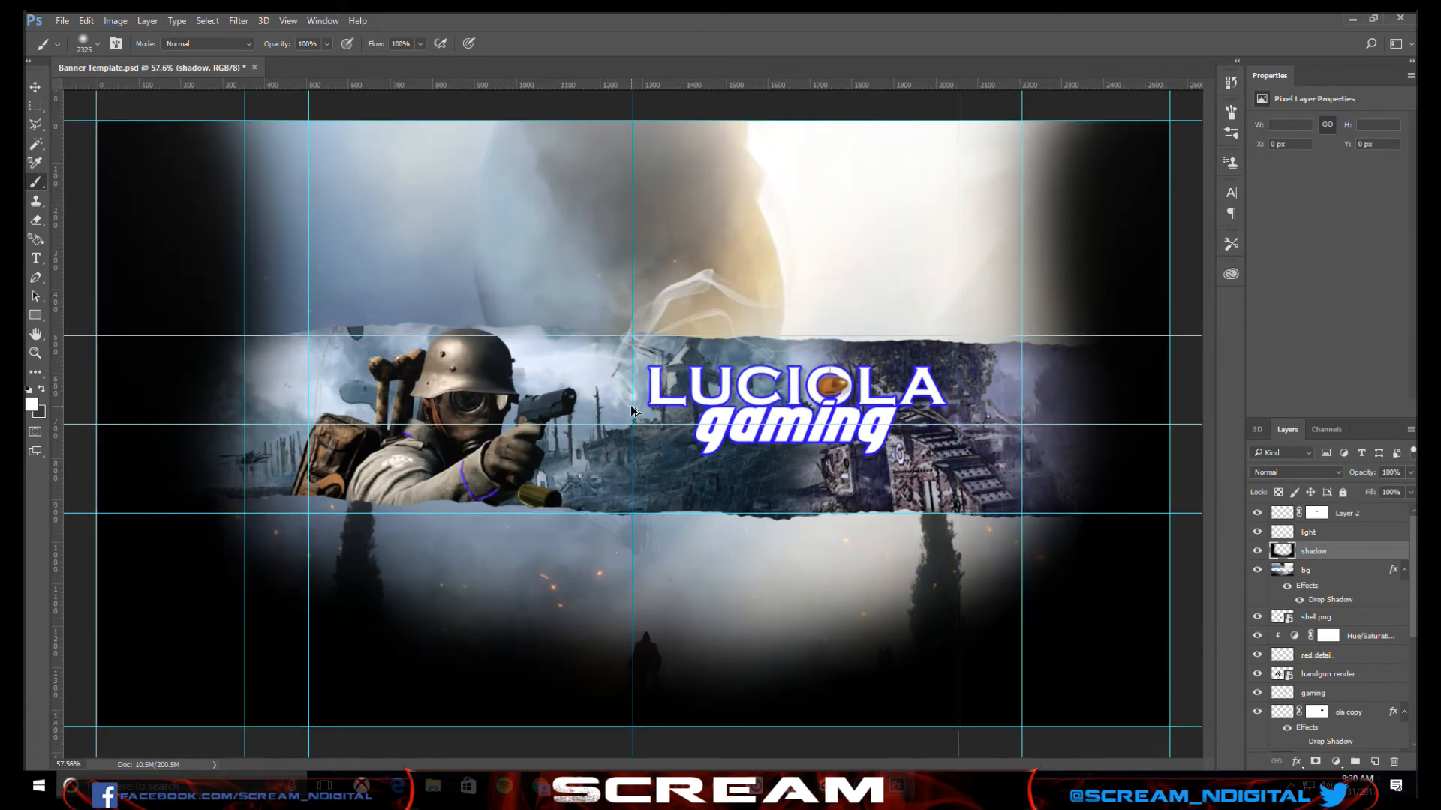
right_click(1320, 551)
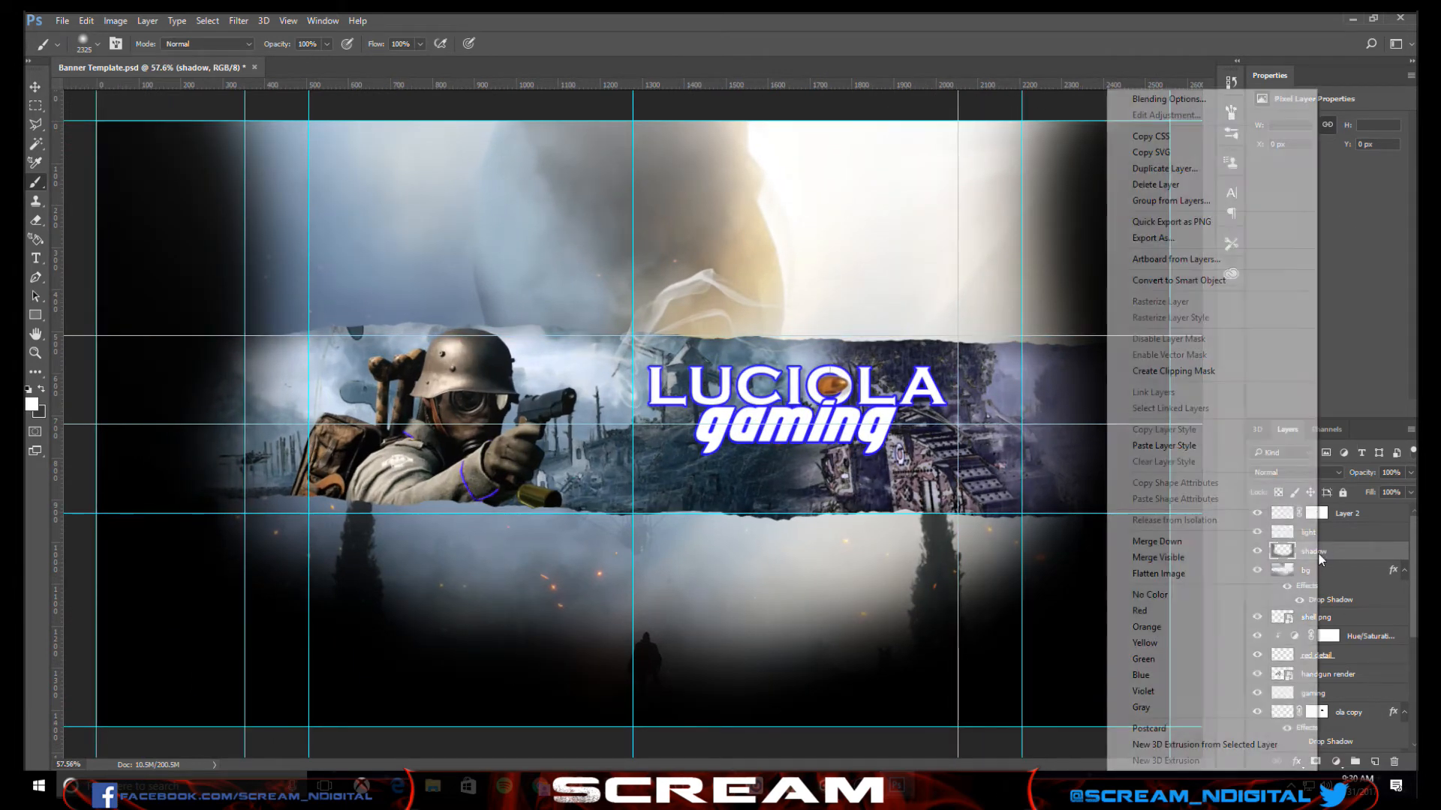
left_click(1230, 371)
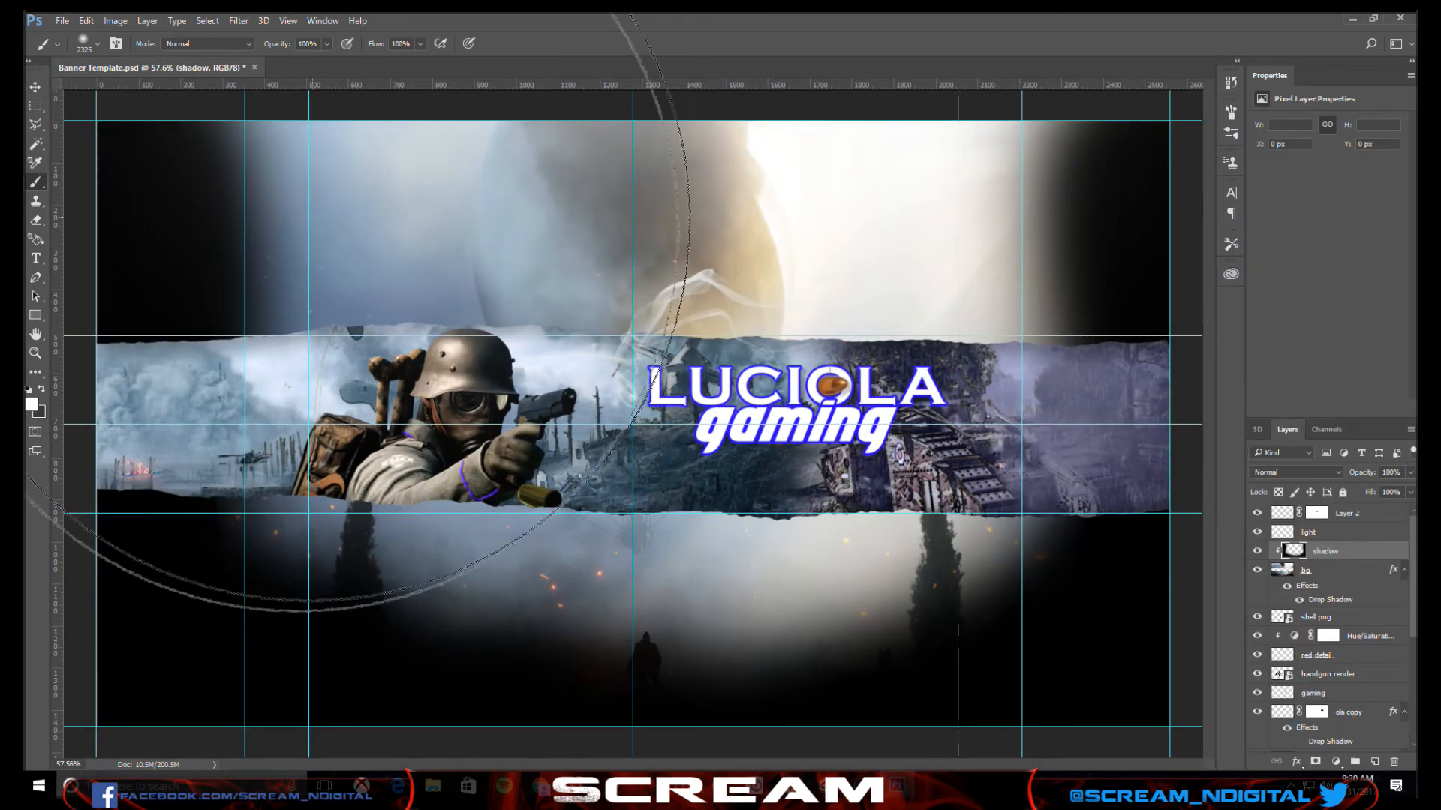
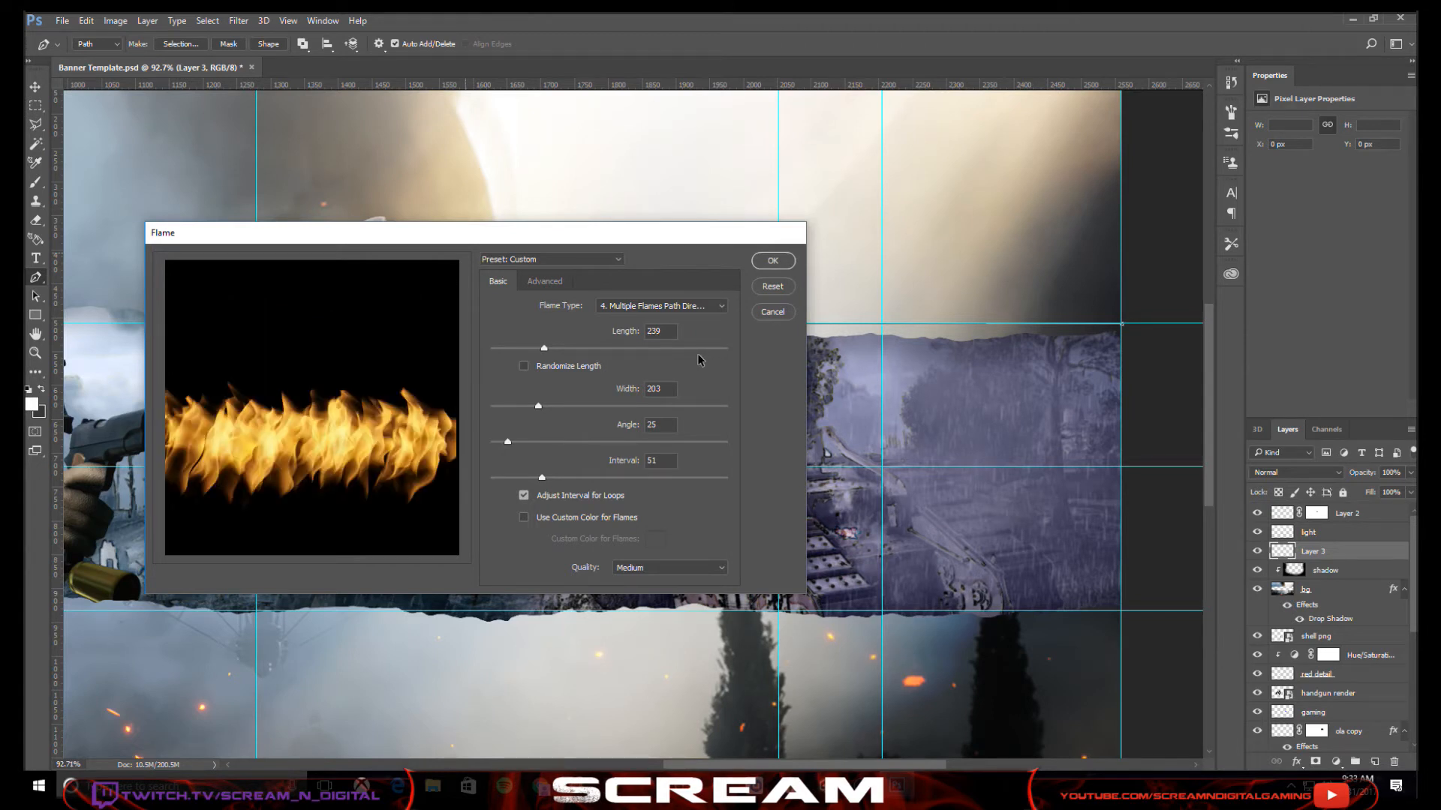
- Render flames on Layer 3 with type Multiple Flames One Direction, angle 37 and interval 53
left_click(708, 305)
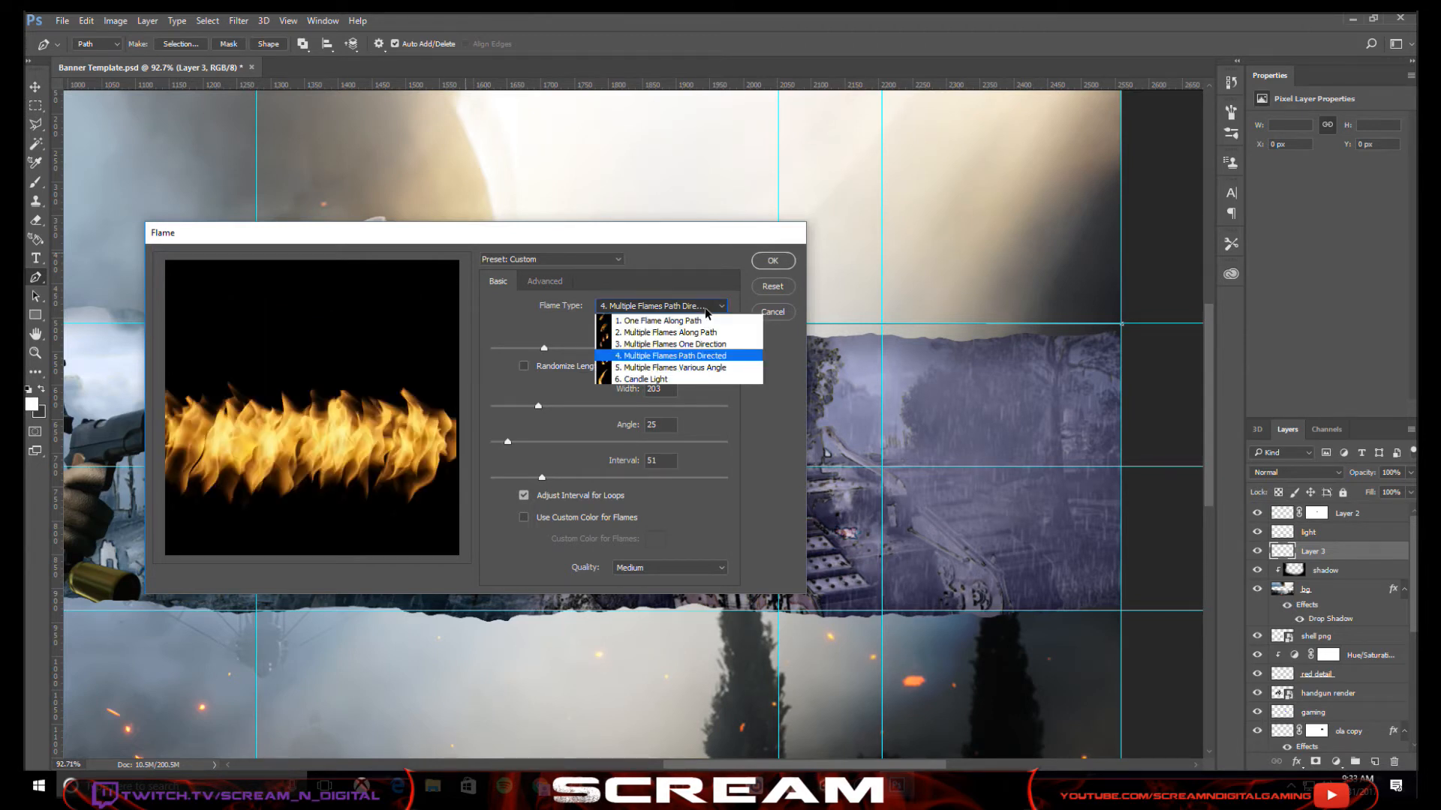
left_click(695, 344)
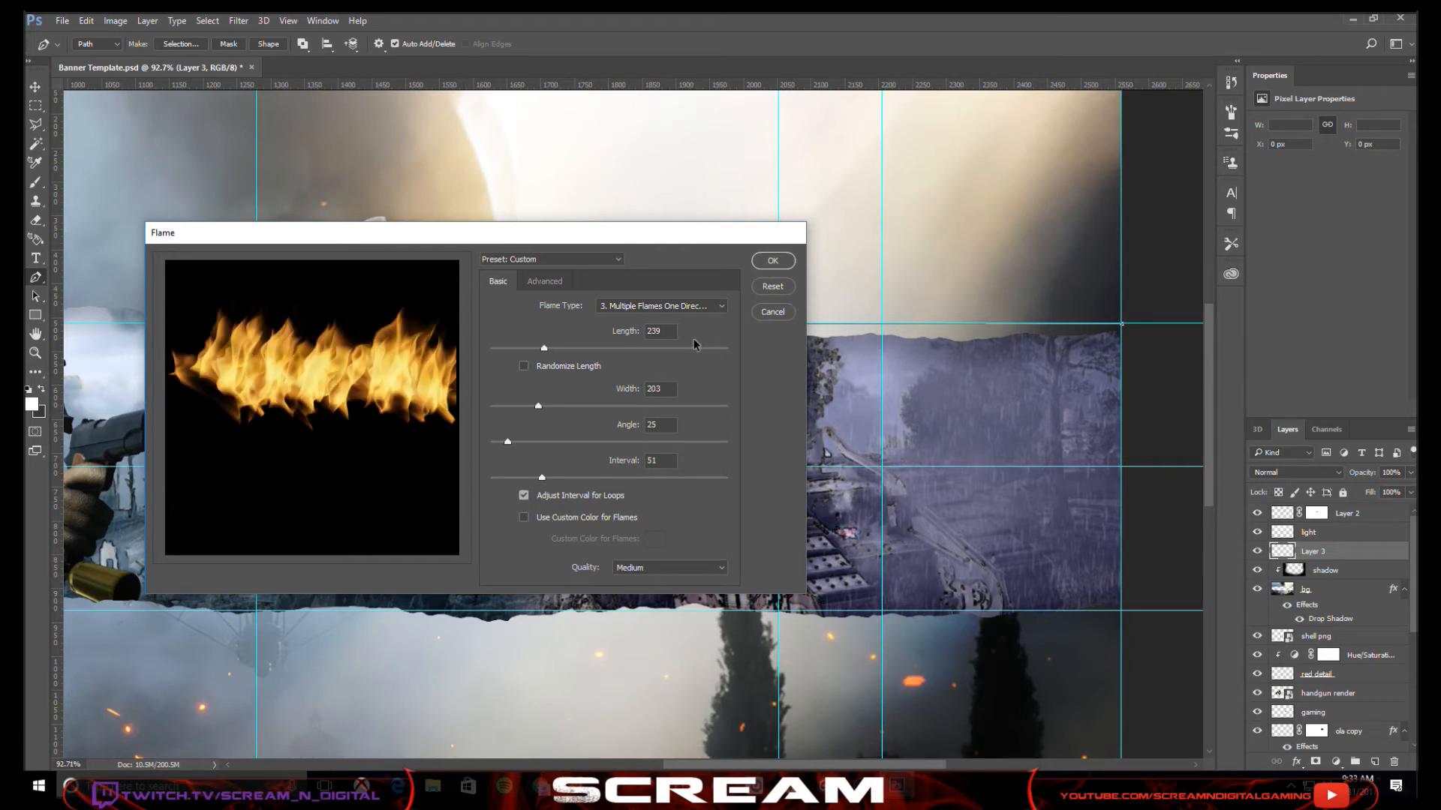
mouse_move(507, 444)
left_mouse_down()
mouse_move(546, 445)
mouse_move(519, 444)
left_mouse_up()
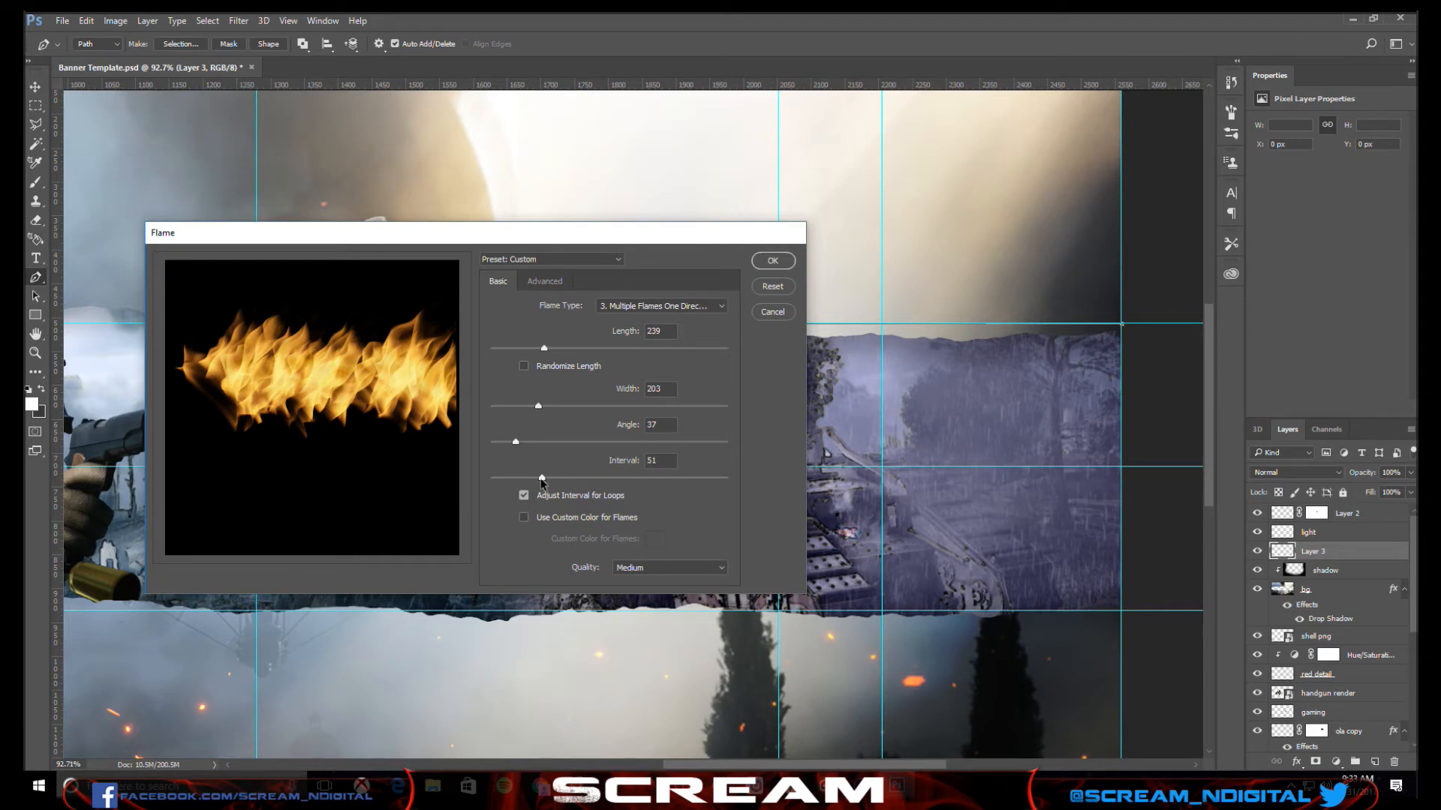
left_click_drag(544, 481, 544, 478)
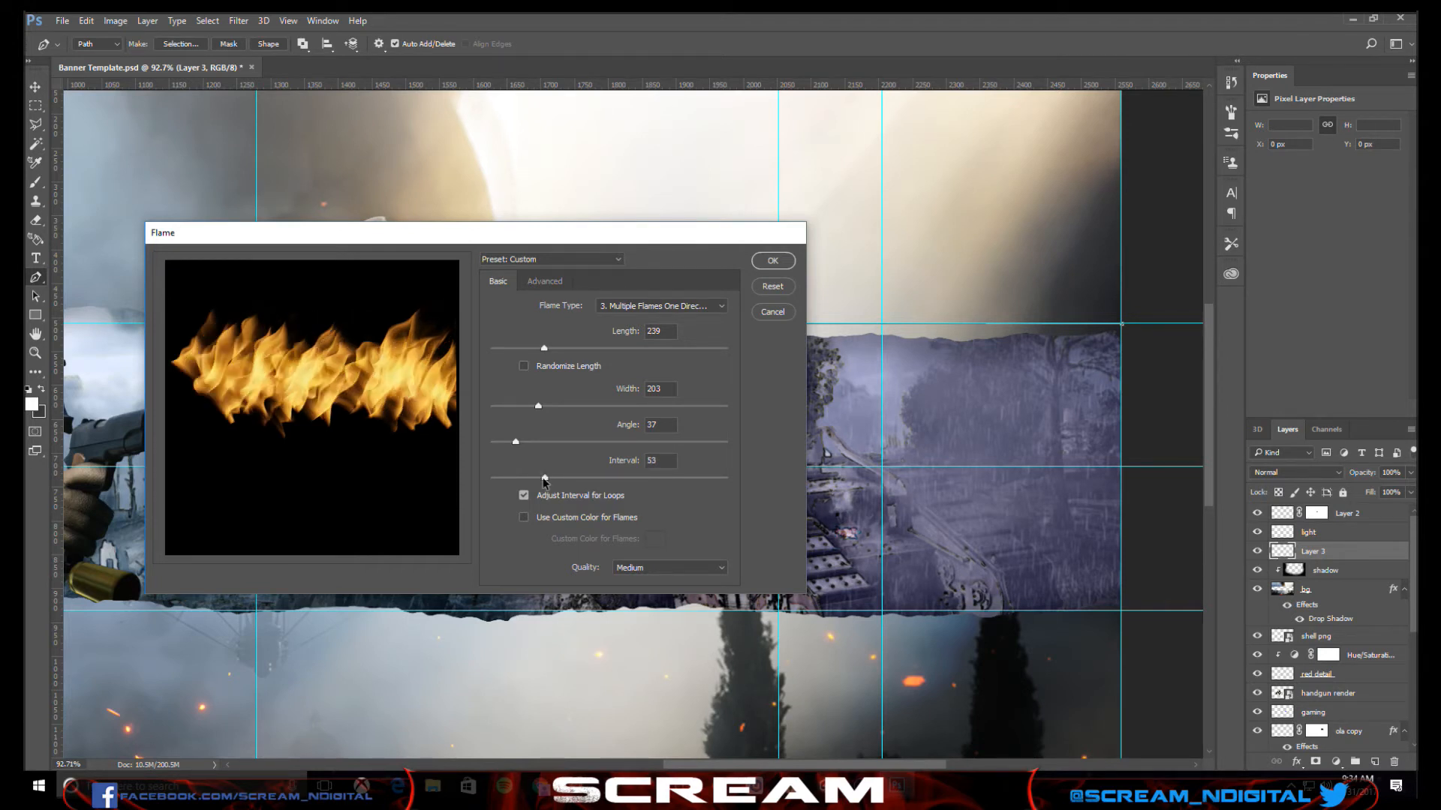
left_click(773, 260)
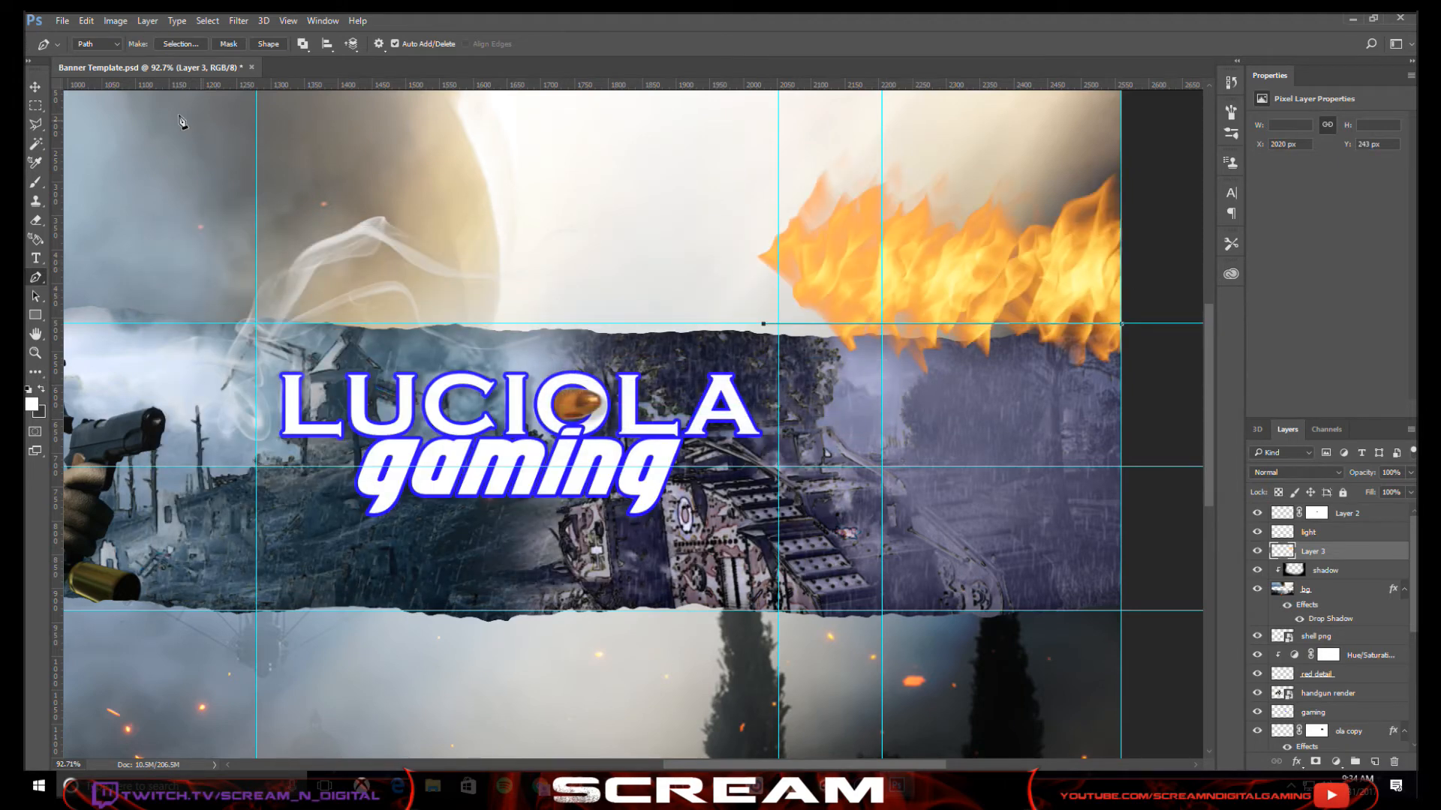
- Fit the flames over the strip's upper edge, widening them to about 114% to reach the banner's right edge and tilting them slightly
left_click(35, 87)
left_click_drag(960, 244, 908, 316)
key("ctrl+t")
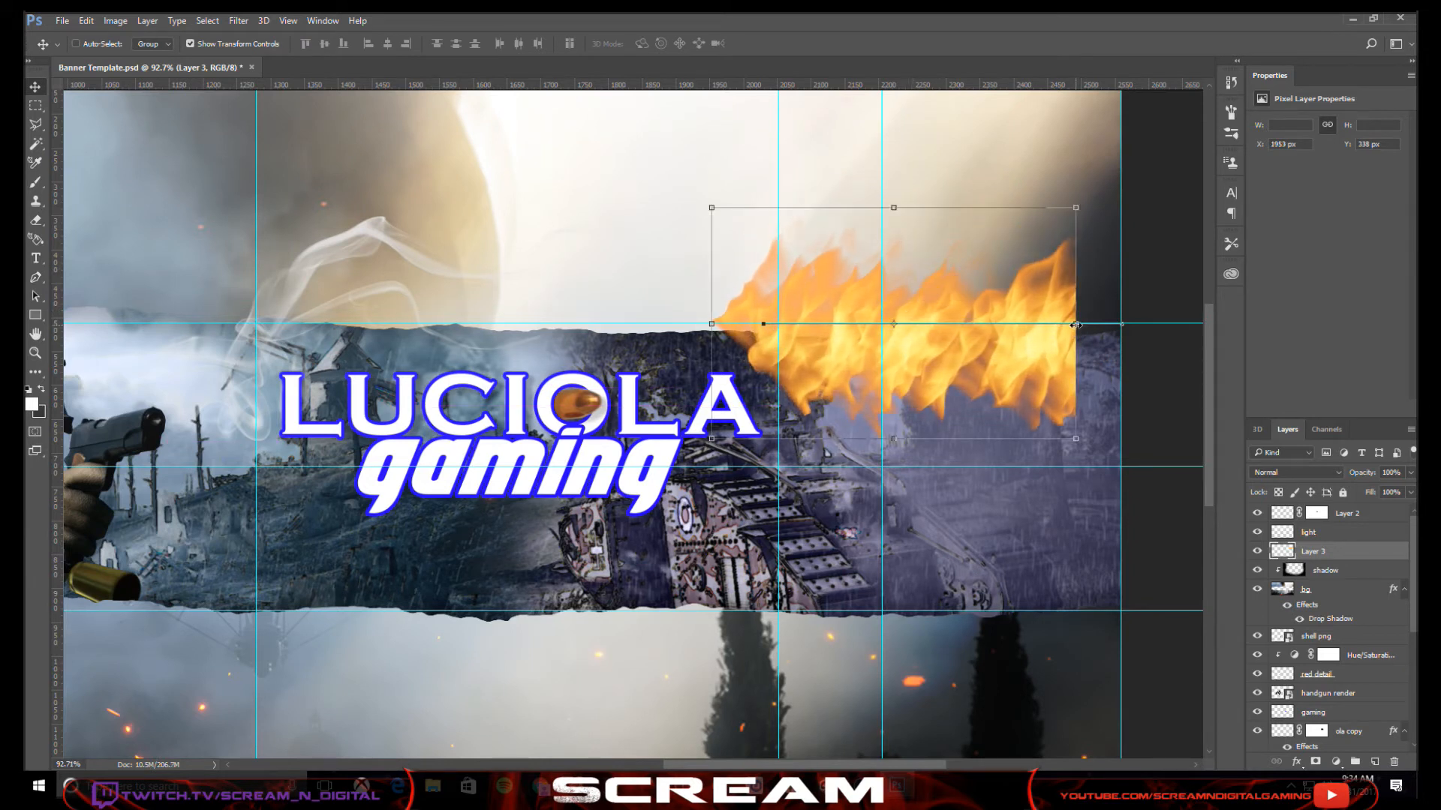
left_click_drag(1078, 325, 1127, 324)
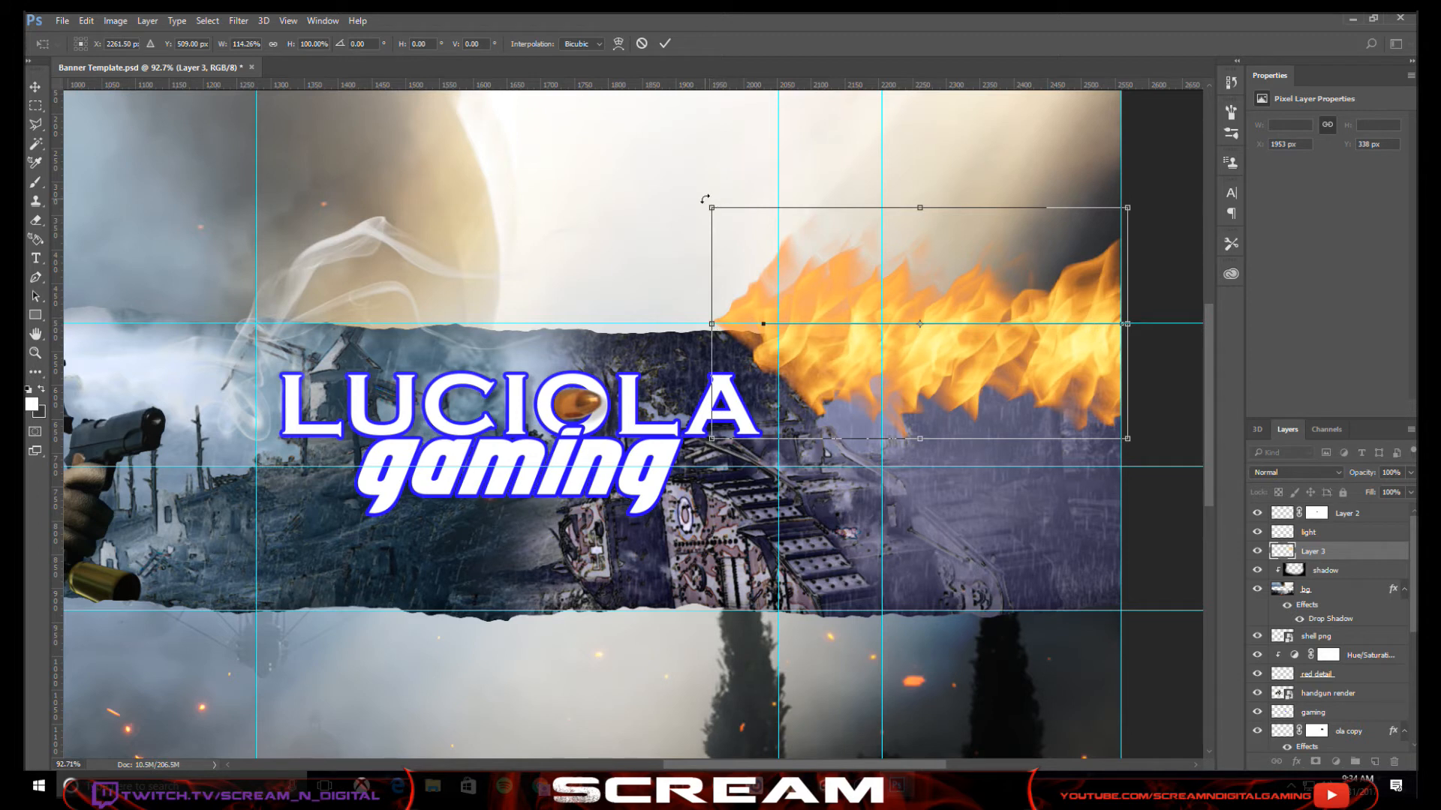
left_click_drag(706, 198, 705, 209)
left_click(665, 43)
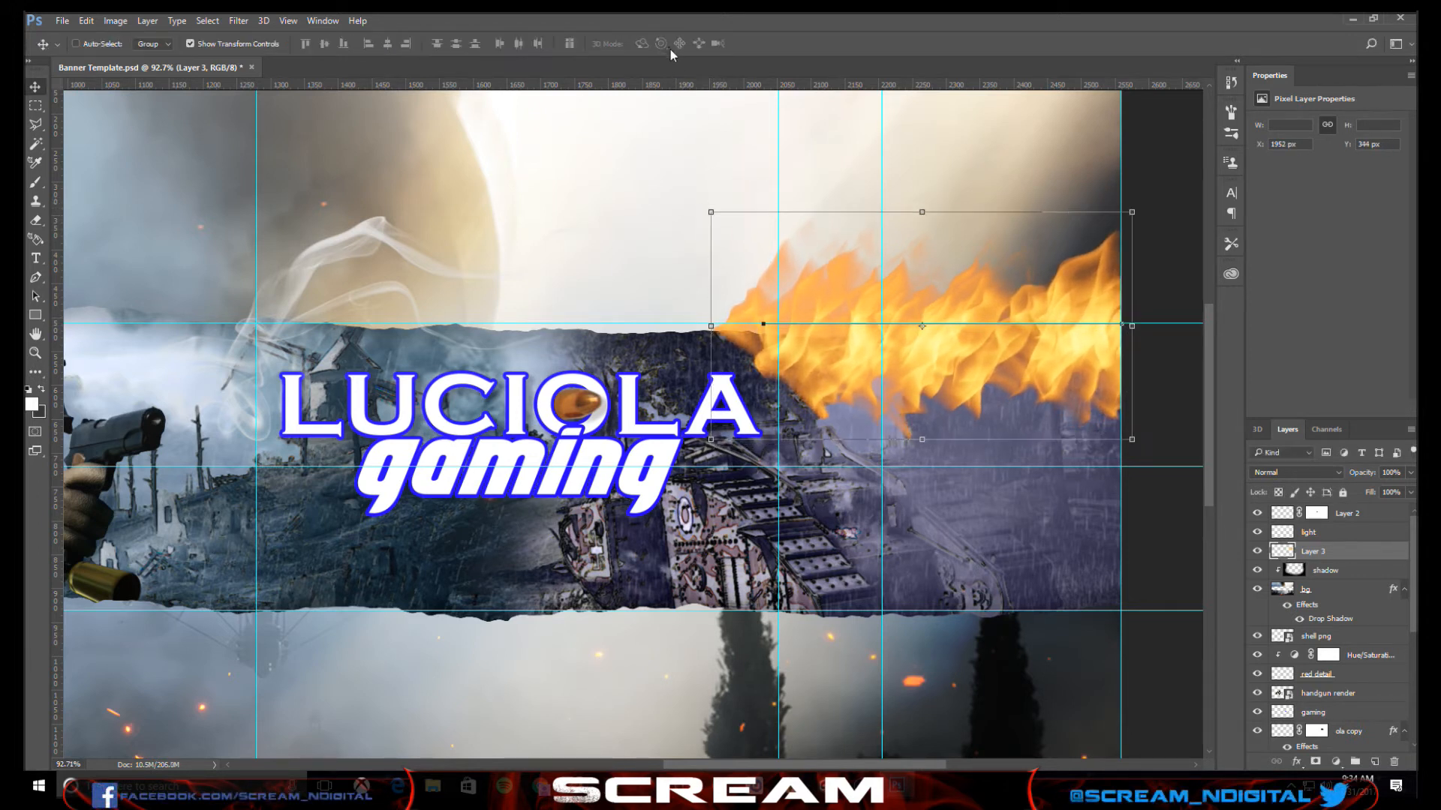
- Clip the flame layer to the bg layer so the flames sit behind the middle strip
right_click(1345, 552)
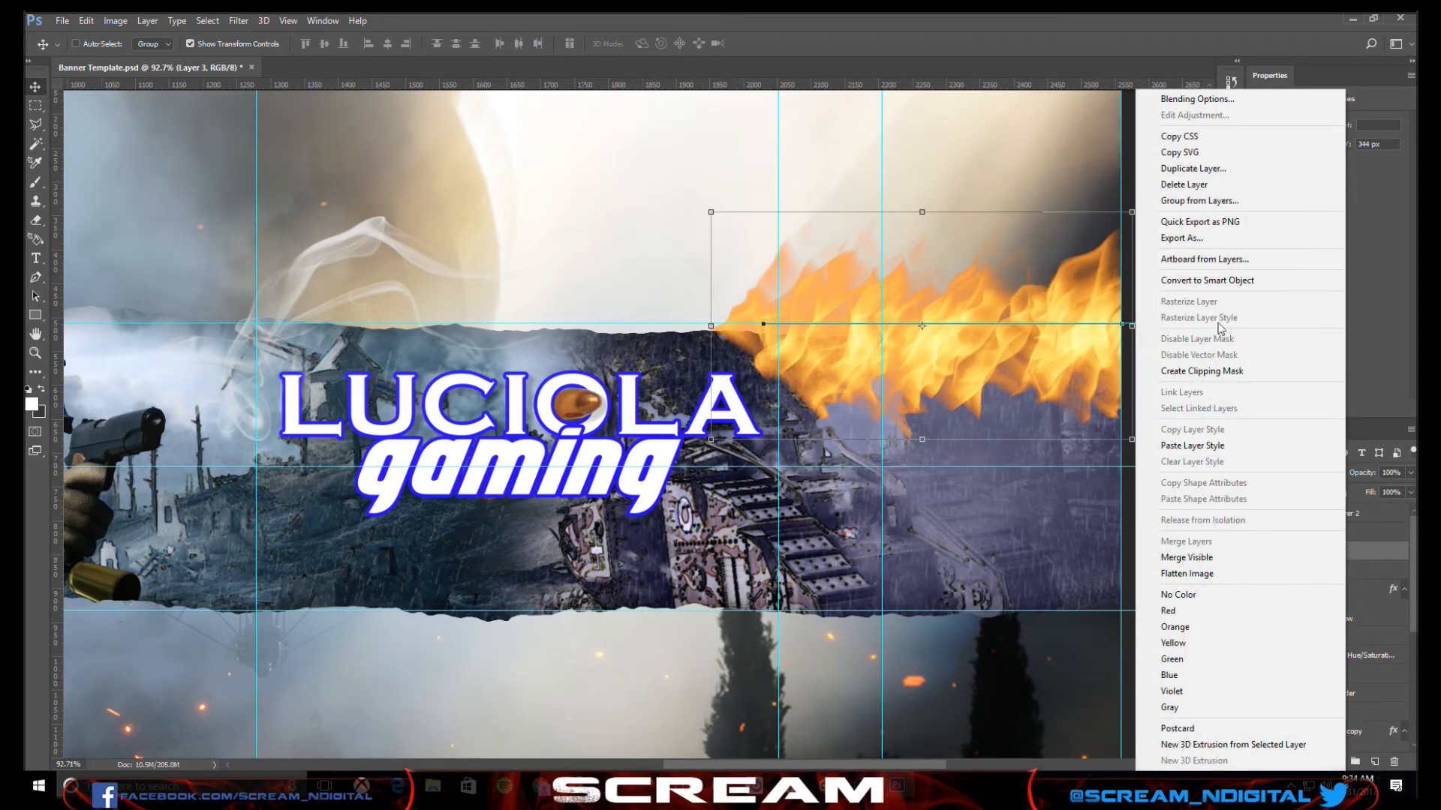
left_click(1202, 370)
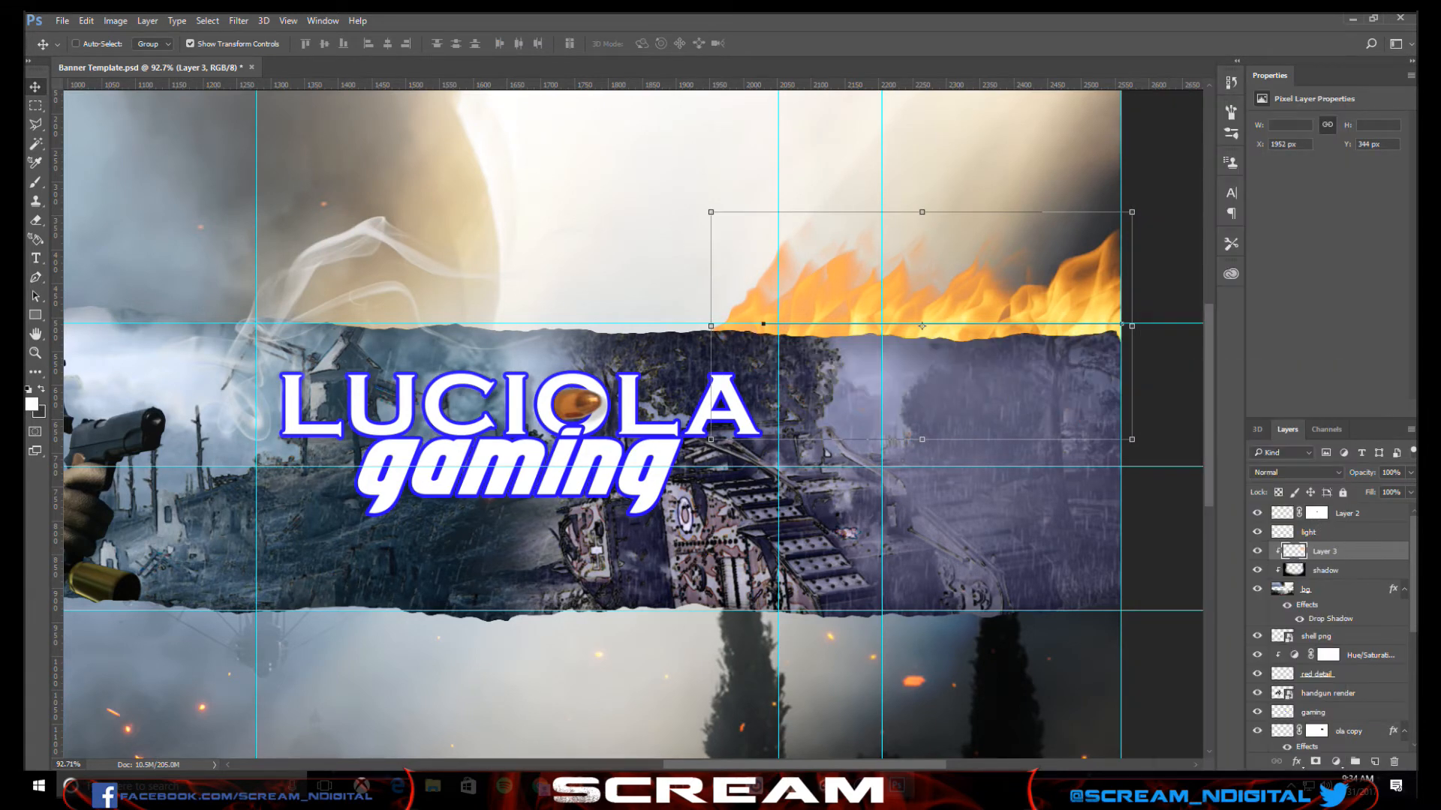
scroll(960, 447, "down", 5)
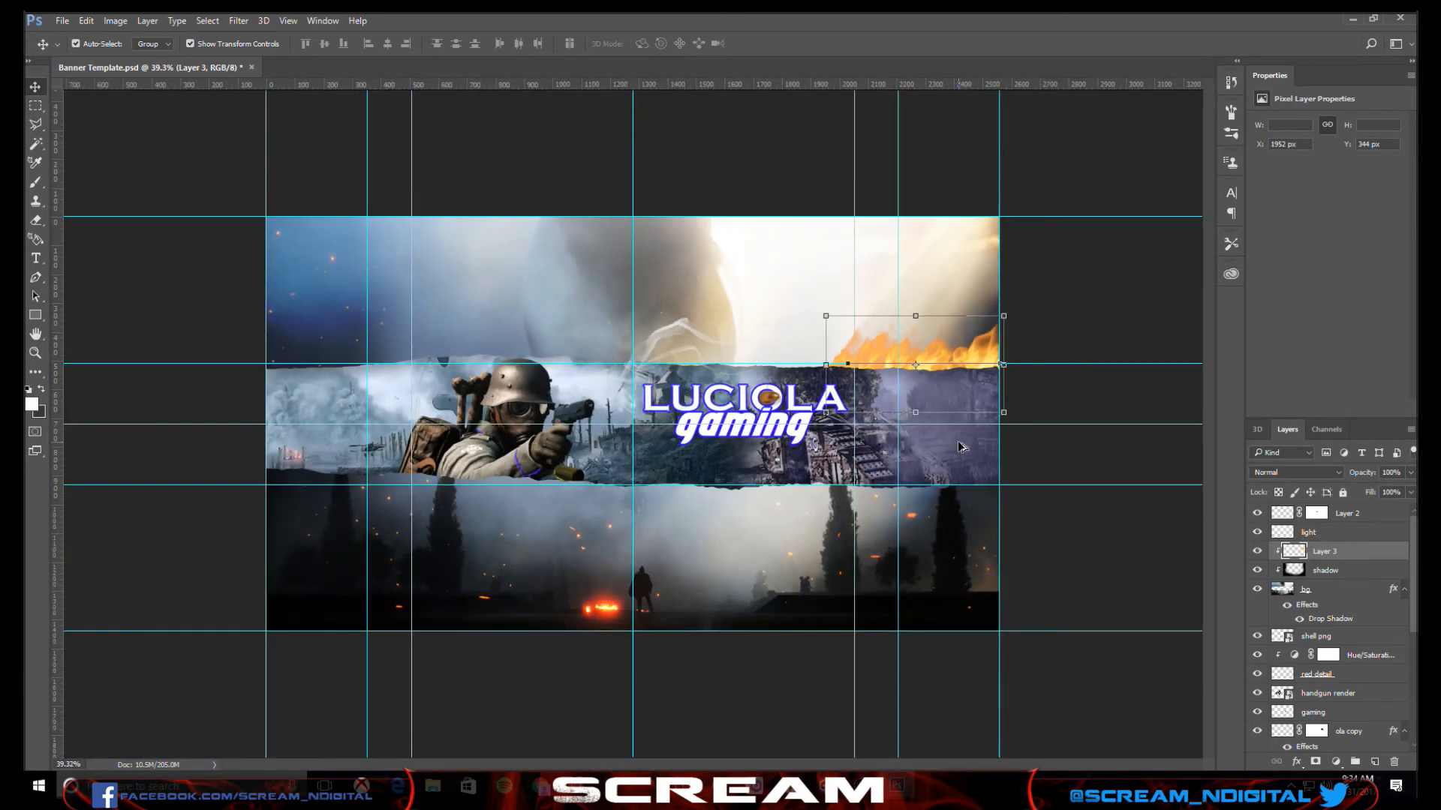
- Reduce the flame layer's opacity to 47% and shift the flames slightly down behind the strip
scroll(958, 447, "up", 1)
left_click_drag(1367, 473, 1330, 471)
scroll(998, 375, "up", 5)
scroll(1016, 389, "up", 2)
left_click_drag(1061, 273, 1059, 286)
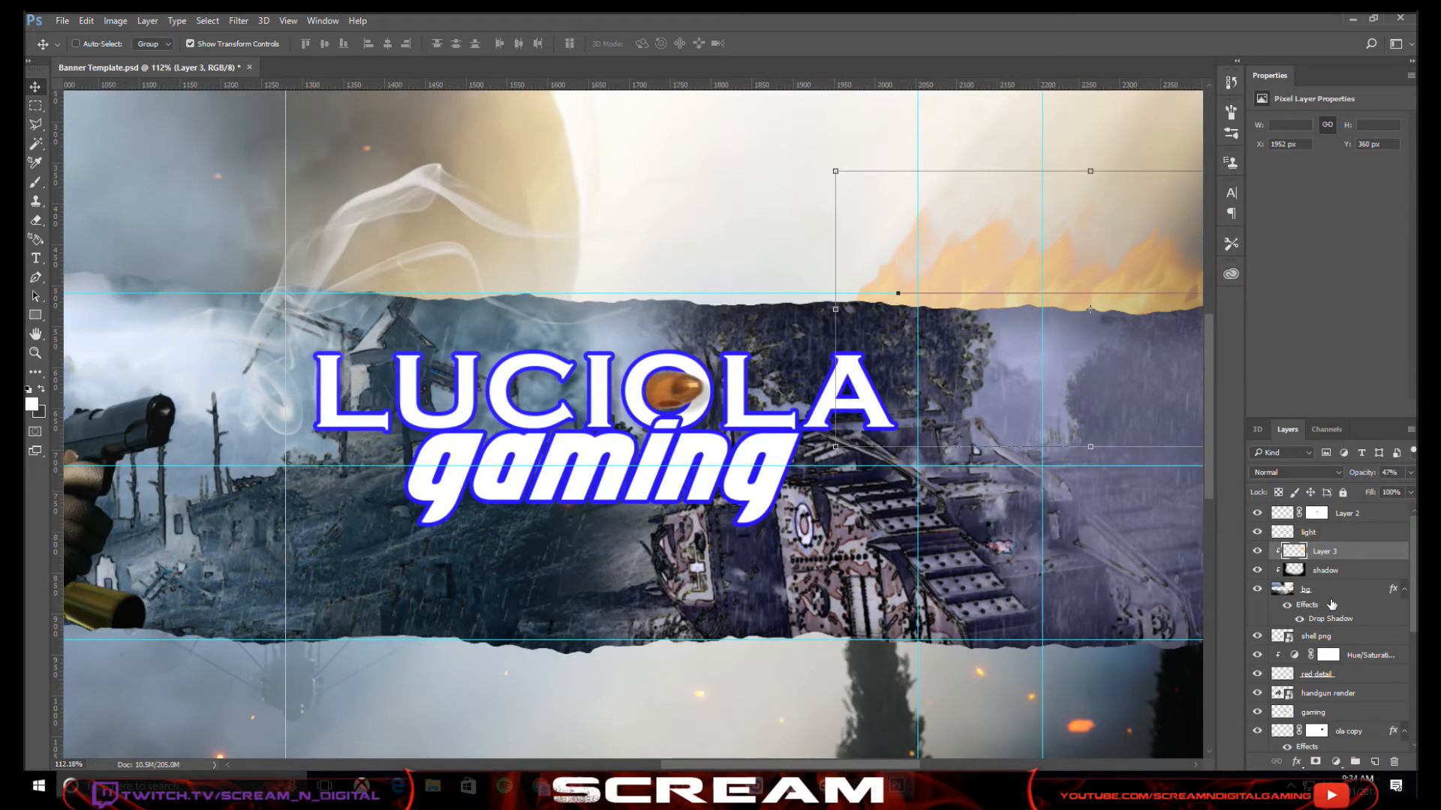
- Select the light layer and review the banner with the guides temporarily hidden
left_click(1315, 533)
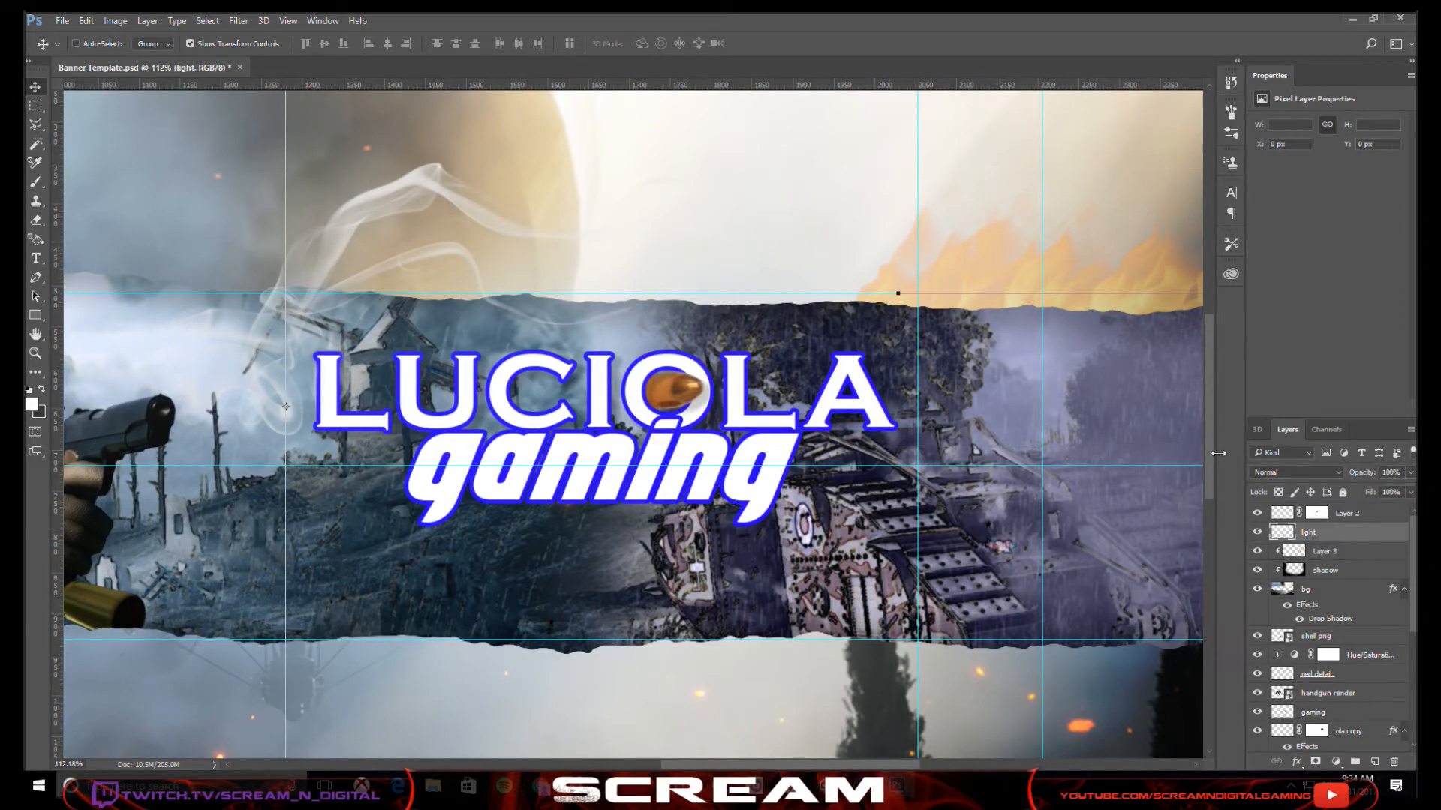
key("ctrl+h")
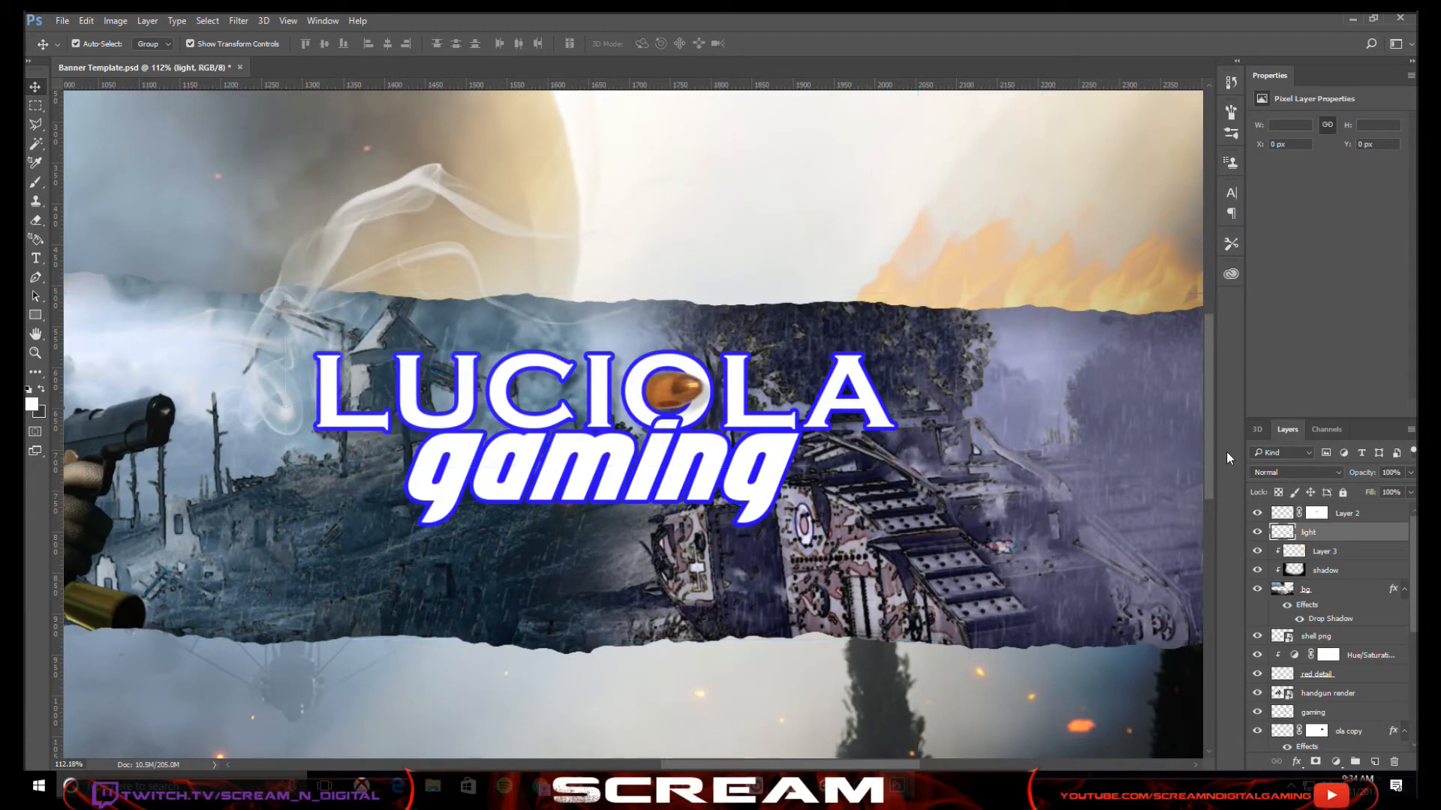
key("ctrl+h")
scroll(968, 418, "down", 2)
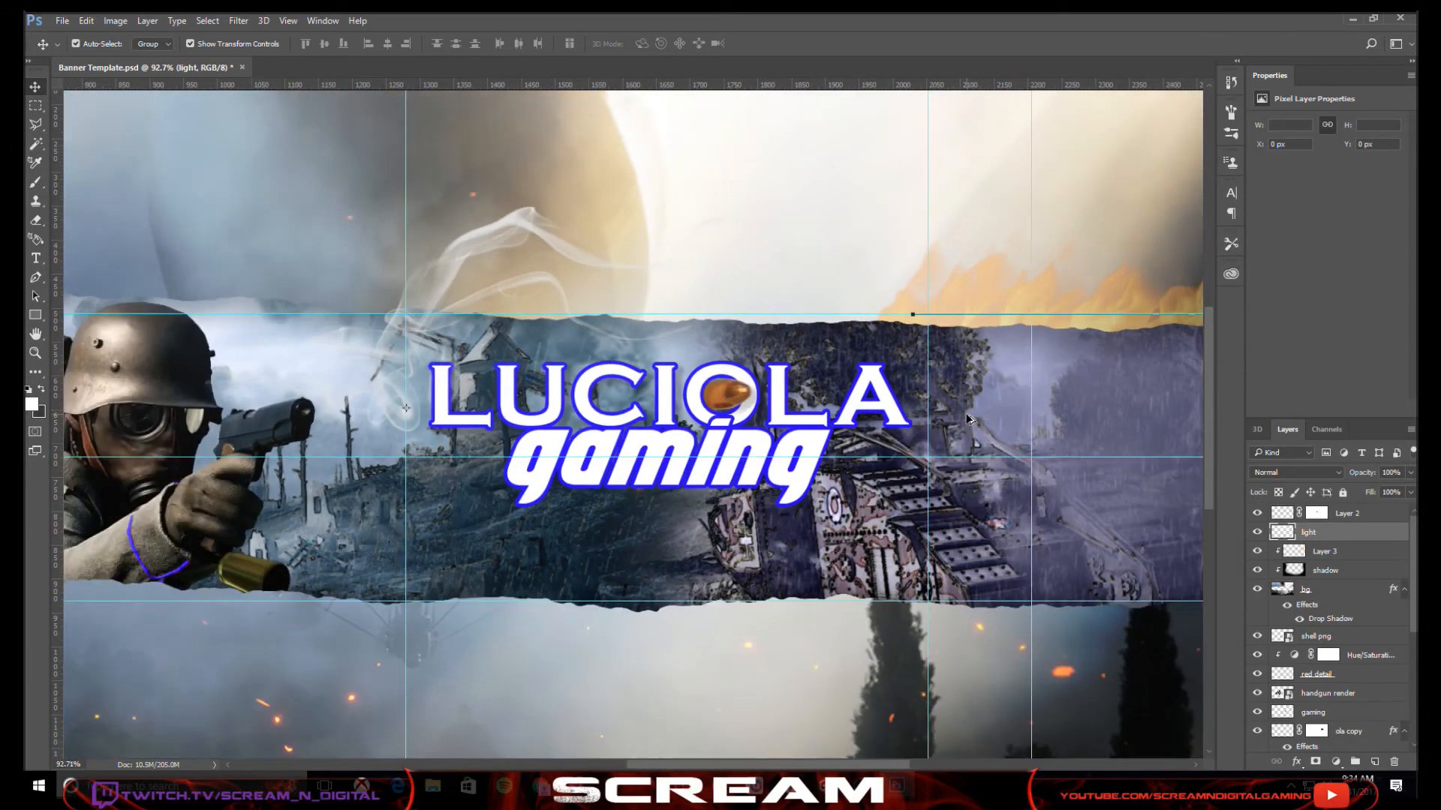
scroll(968, 418, "down", 3)
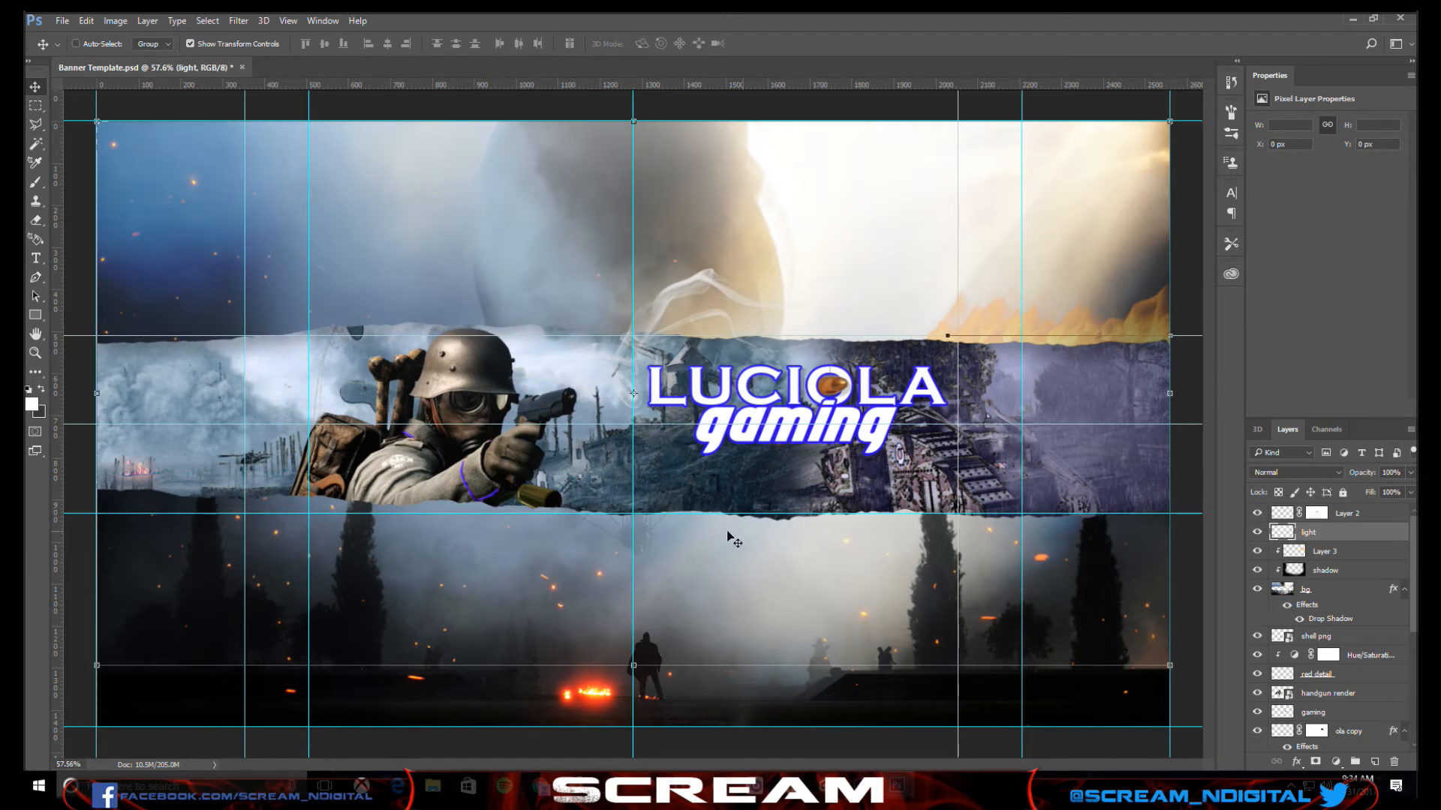
- Place channel-art-template-fireworks.png from the desktop's For Cryptic folder over the banner and bring it to the top of the layer stack
left_click(441, 788)
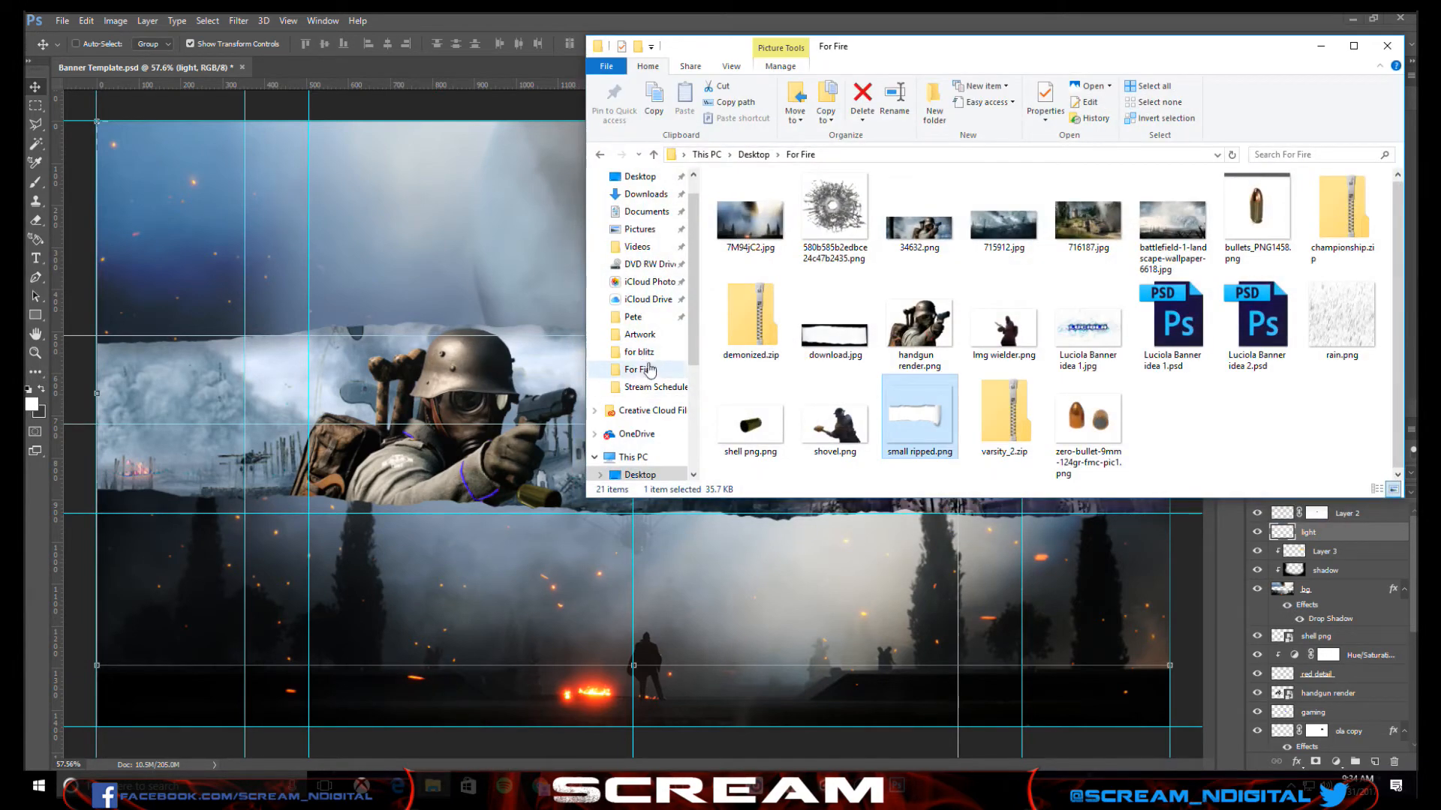
scroll(636, 409, "up", 1)
left_click(634, 206)
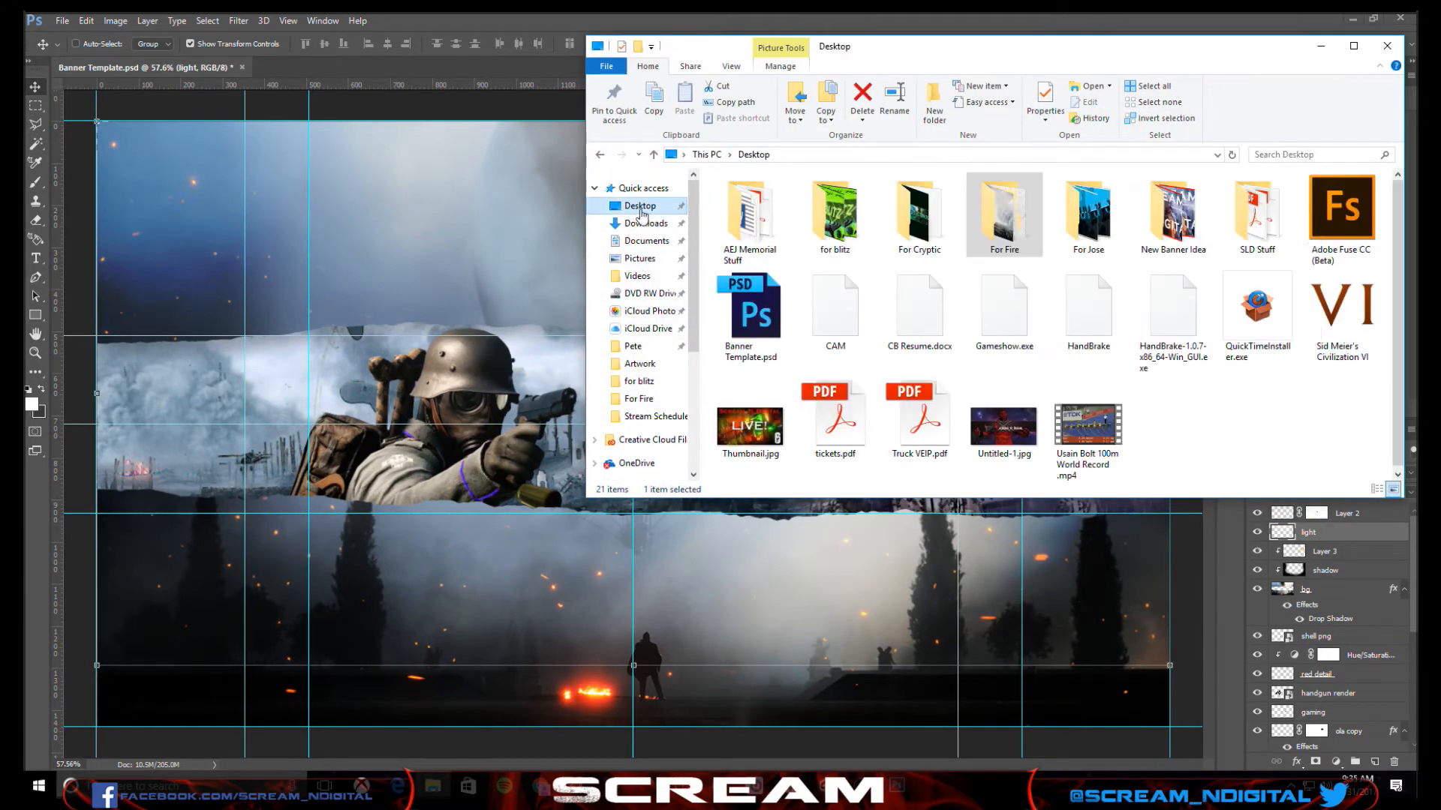
double_click(919, 218)
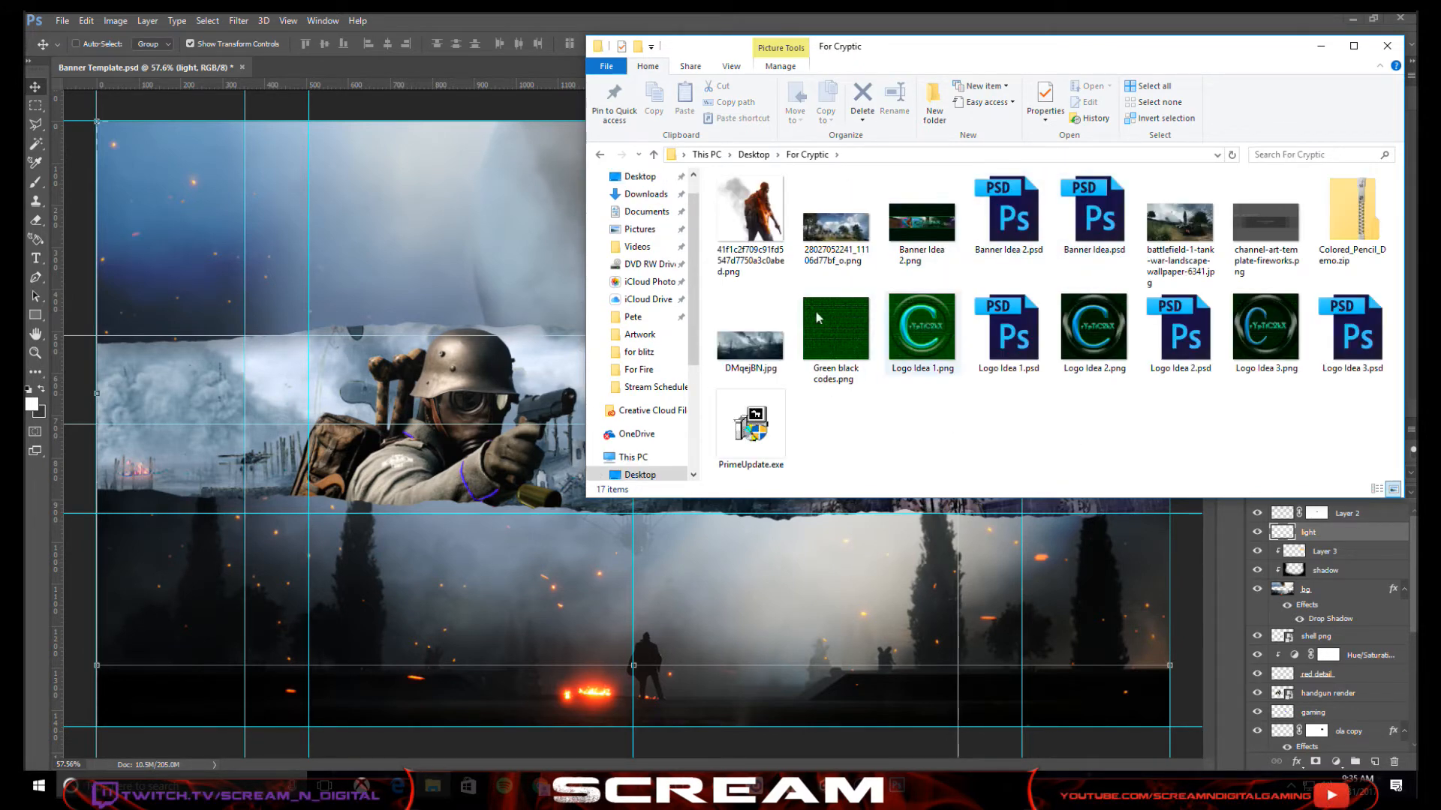
left_click_drag(1265, 225, 413, 334)
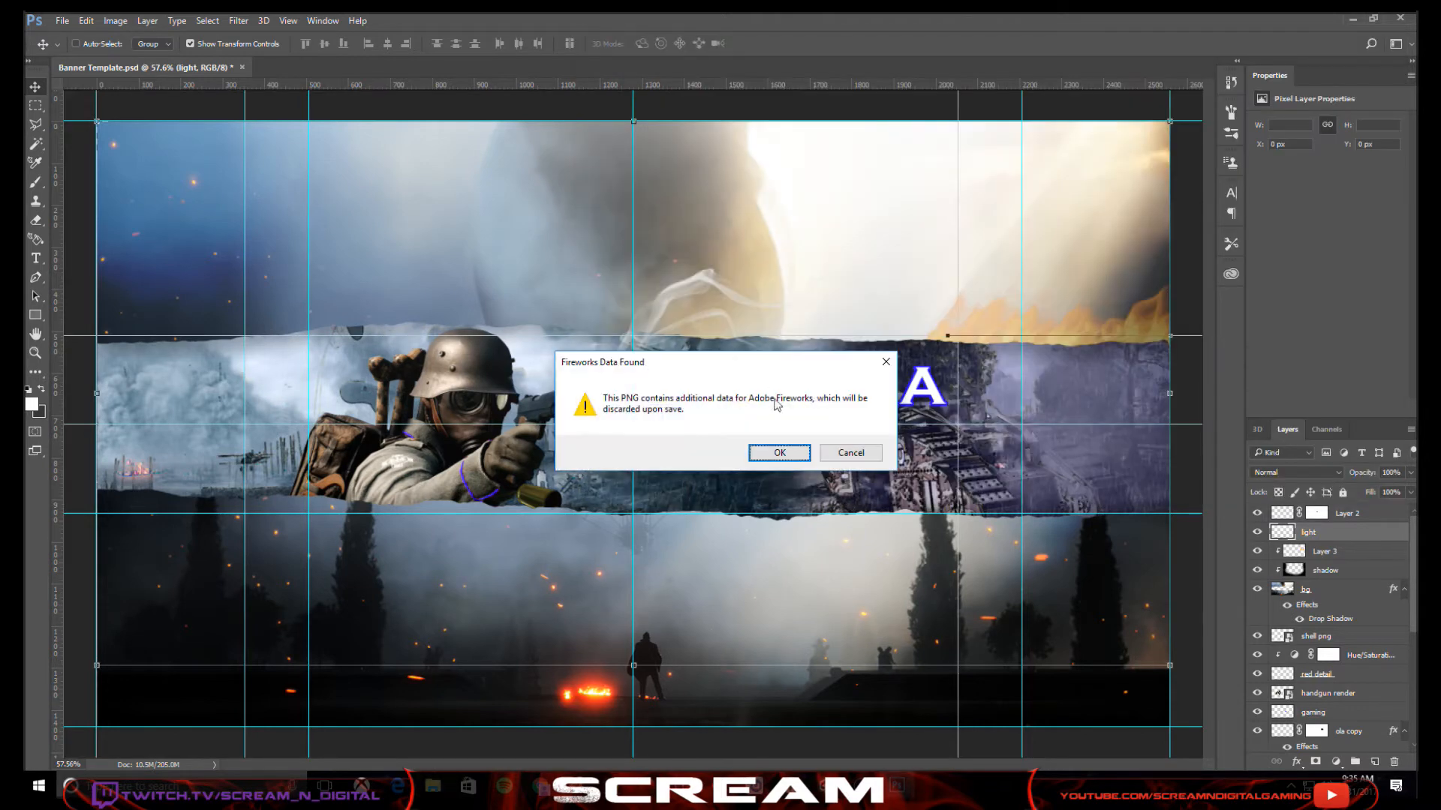
left_click(800, 454)
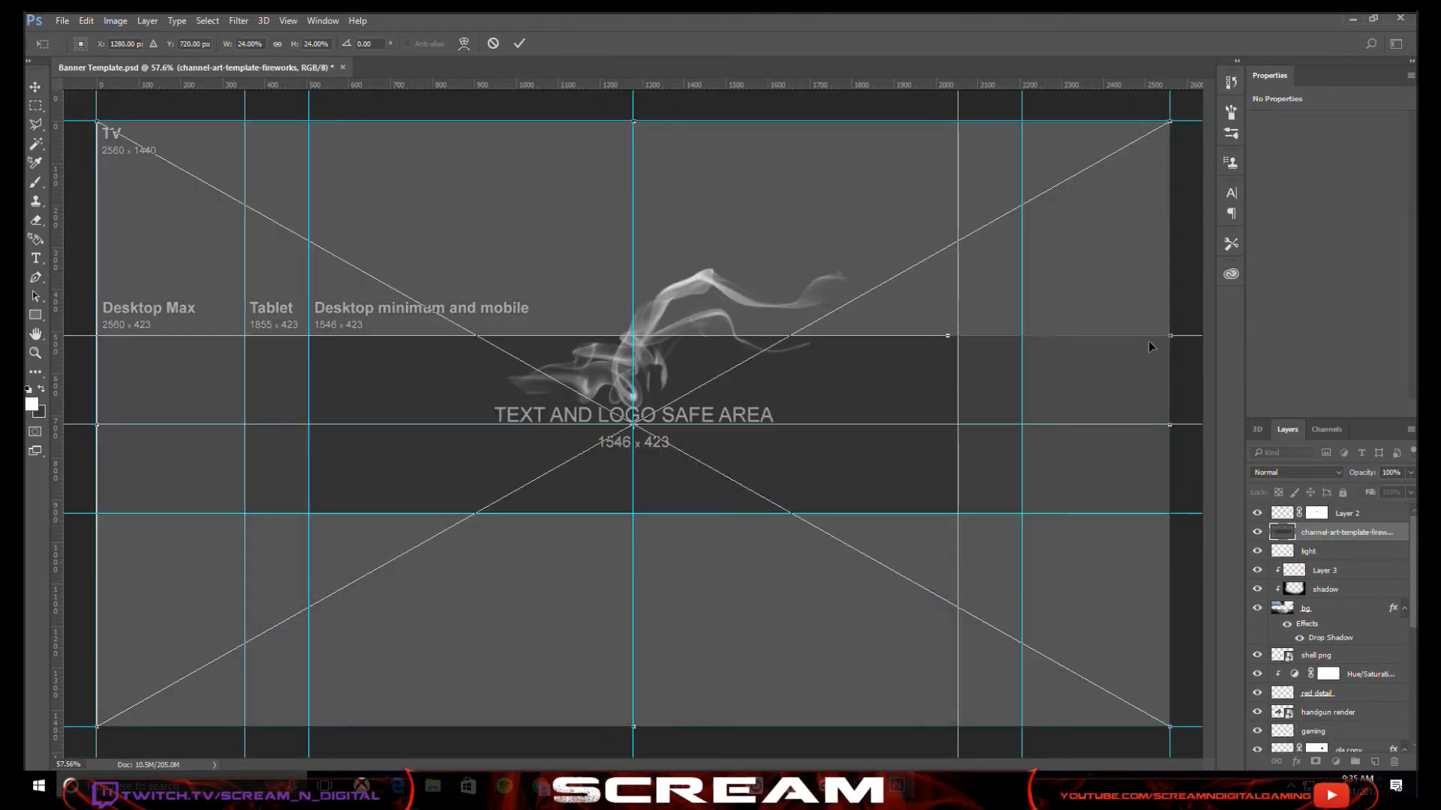
left_click(519, 43)
left_click_drag(1309, 534, 1318, 510)
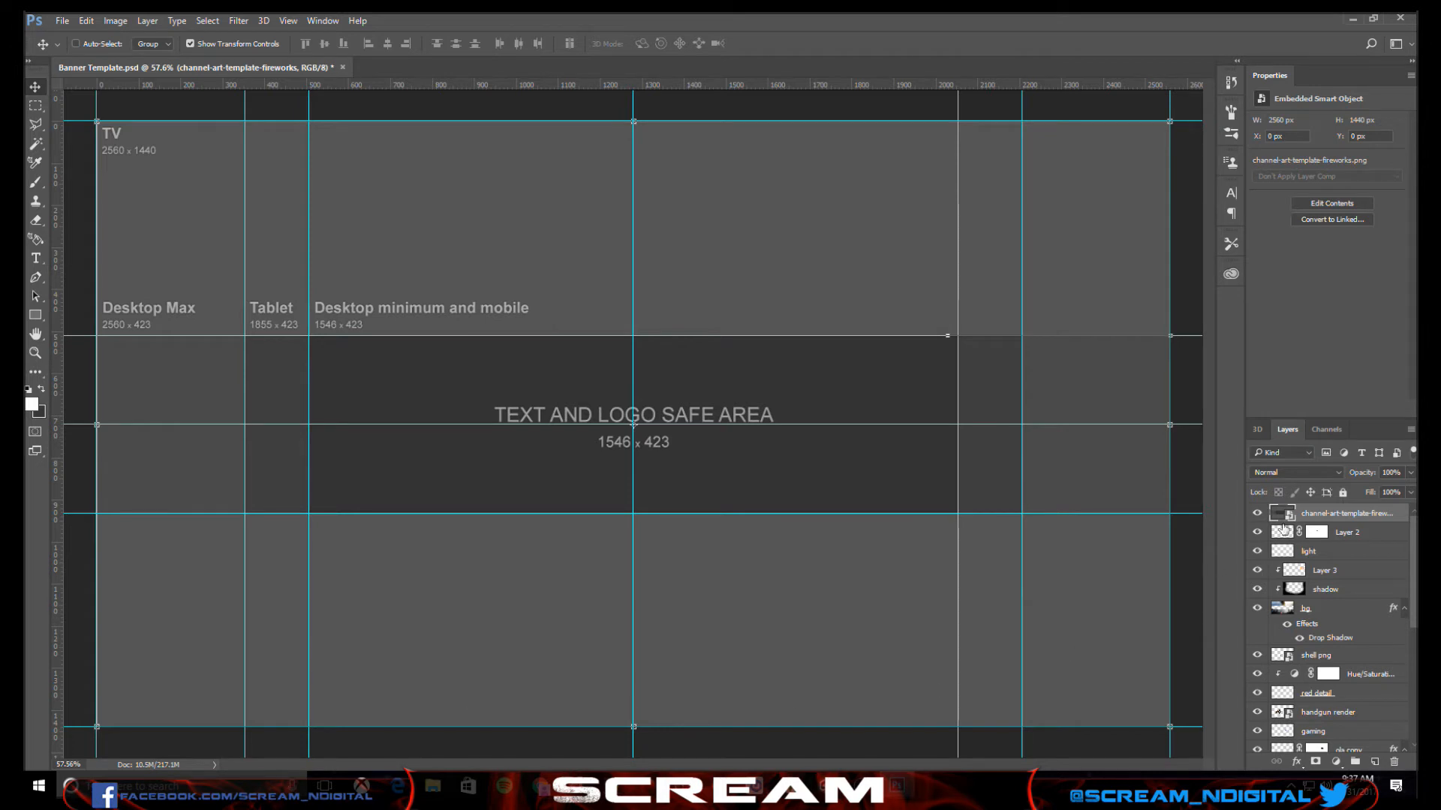
- Compare the banner with the channel art template at 56% opacity, and delete the template layer
left_click(1257, 514)
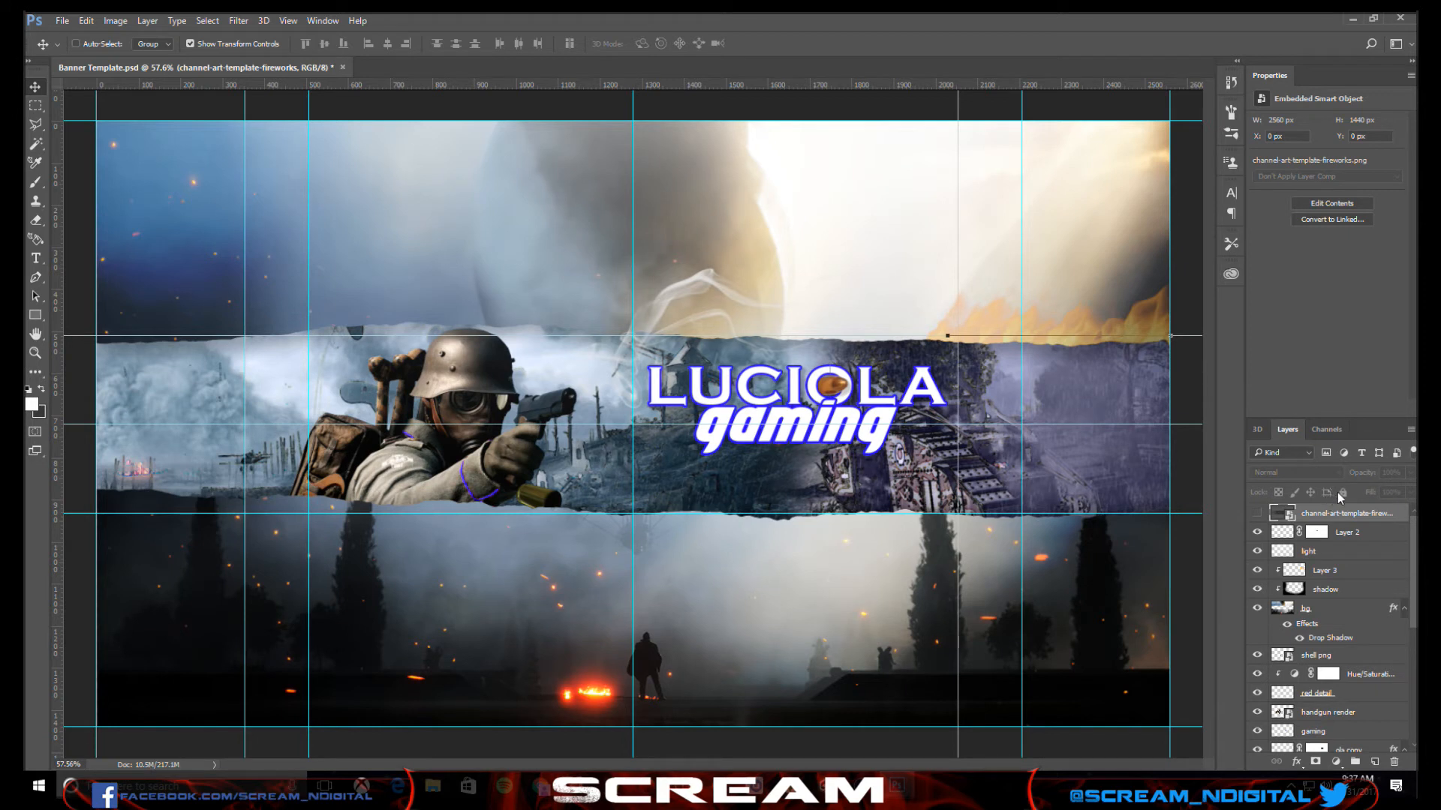
left_click(1256, 515)
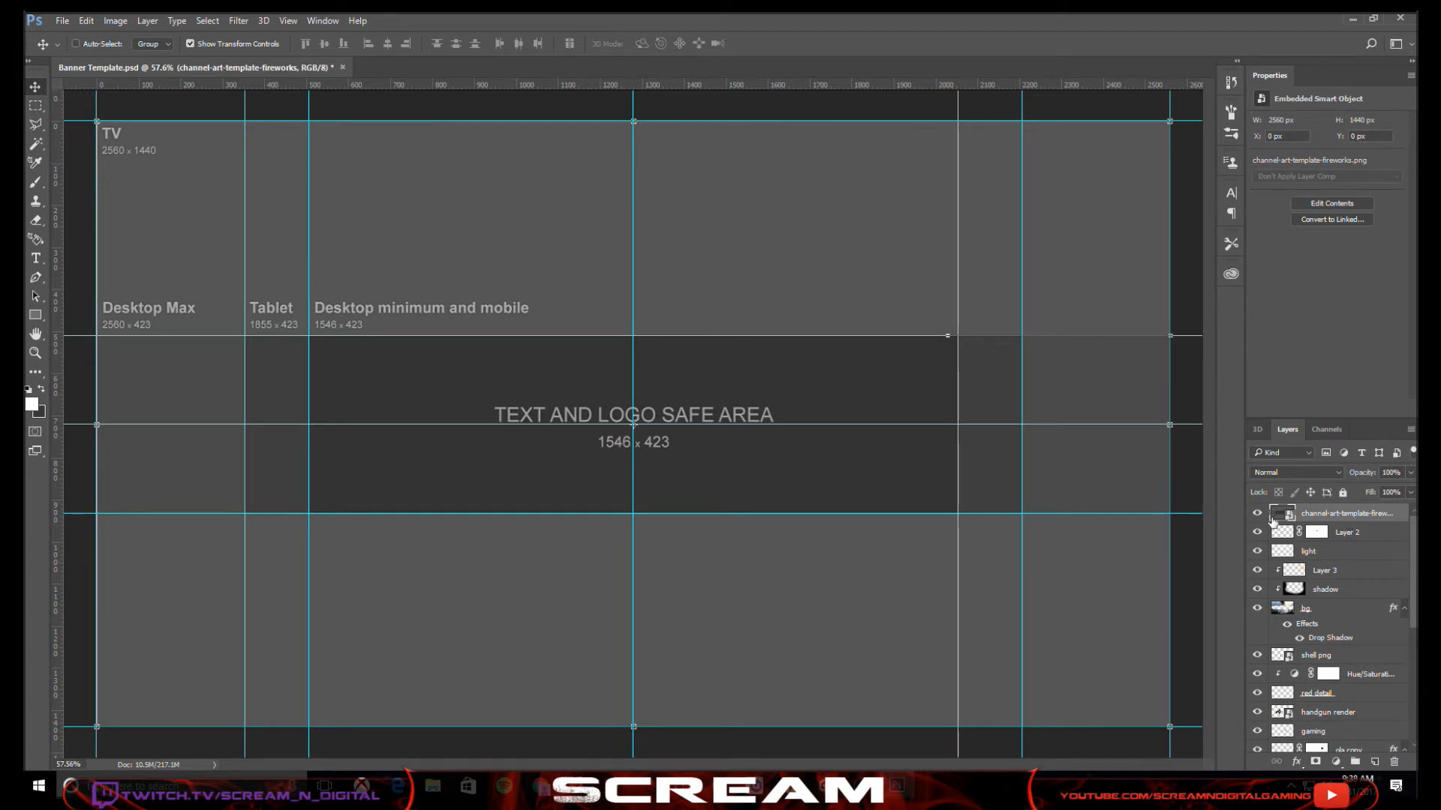
left_click_drag(1368, 479, 1327, 484)
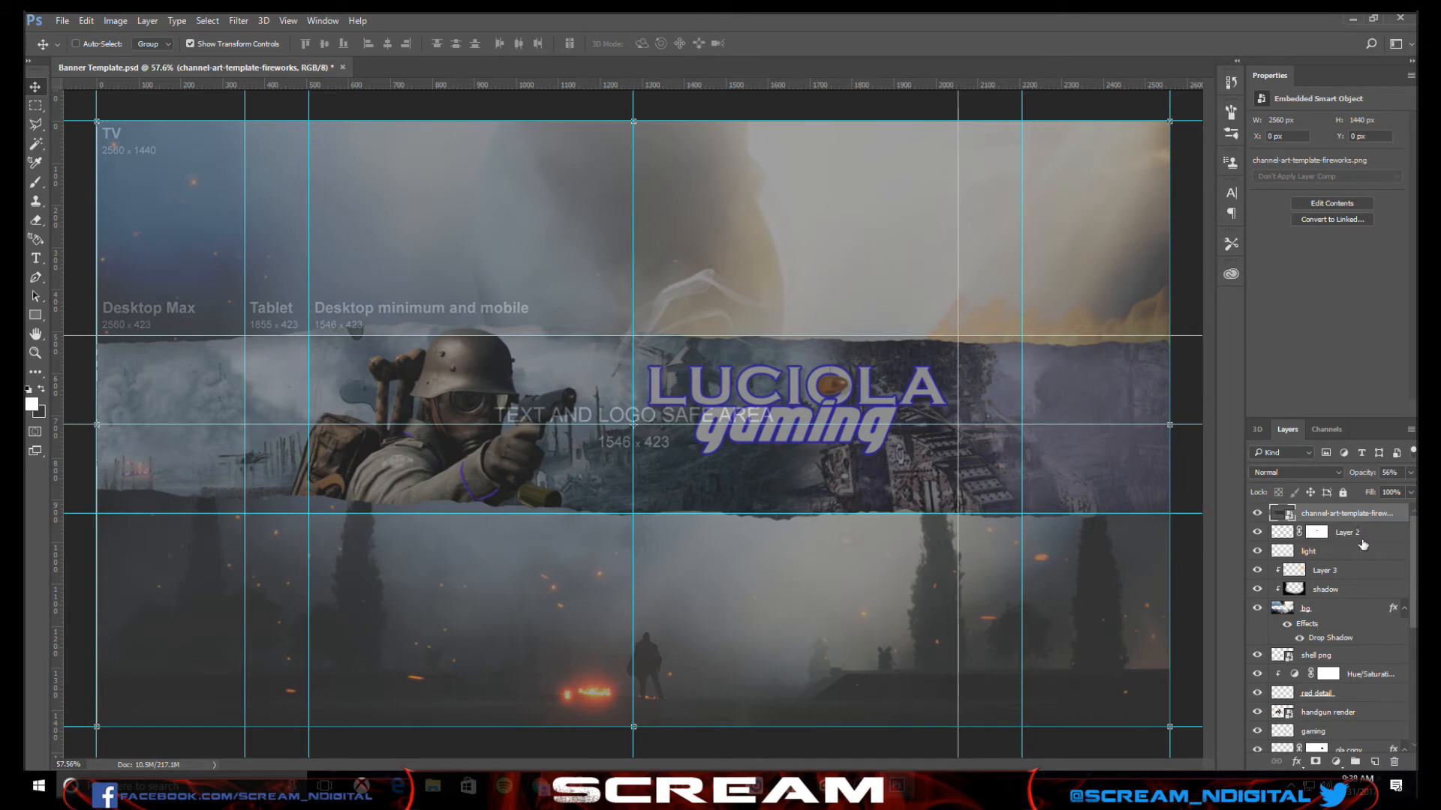
key("Delete")
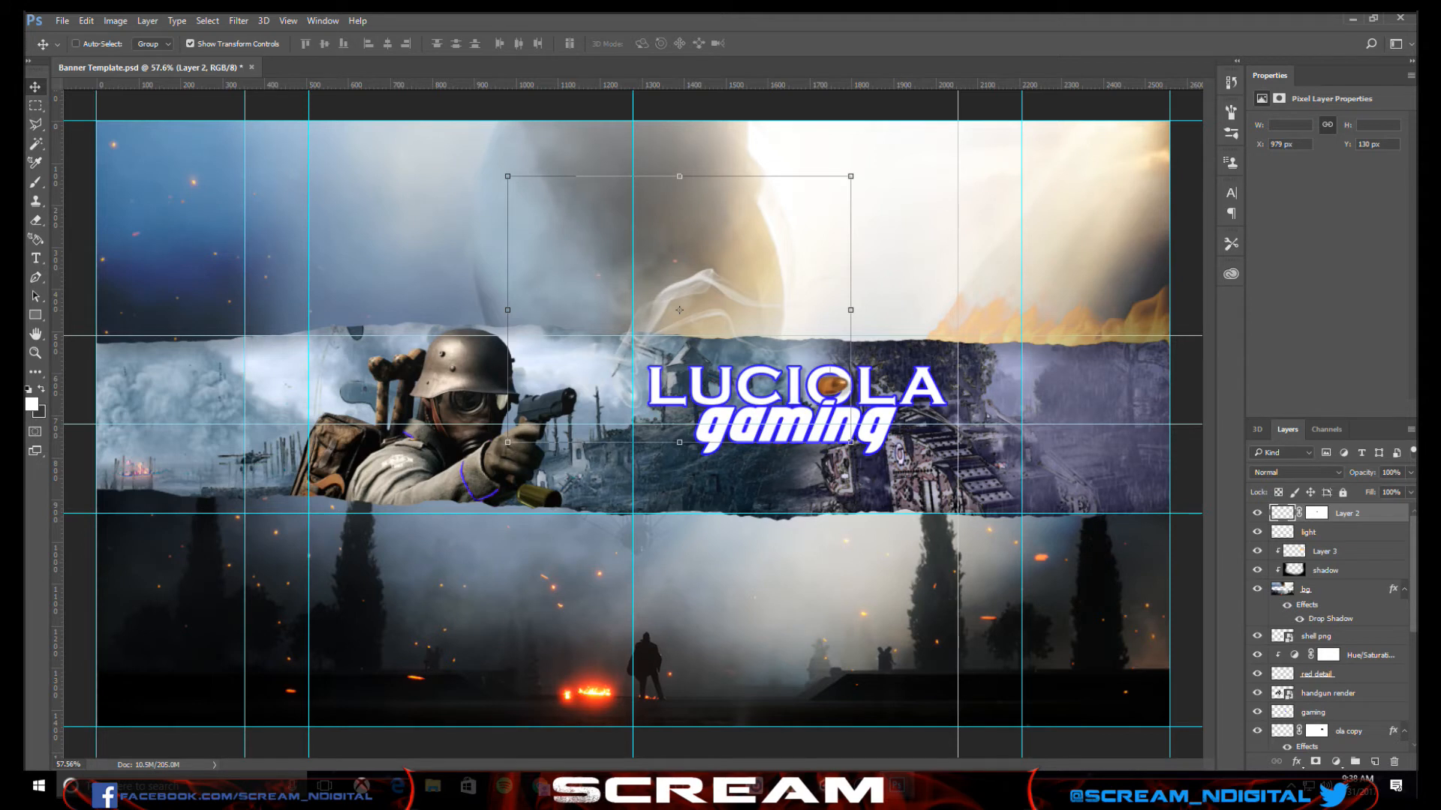
scroll(1360, 685, "down", 5)
scroll(1360, 671, "up", 5)
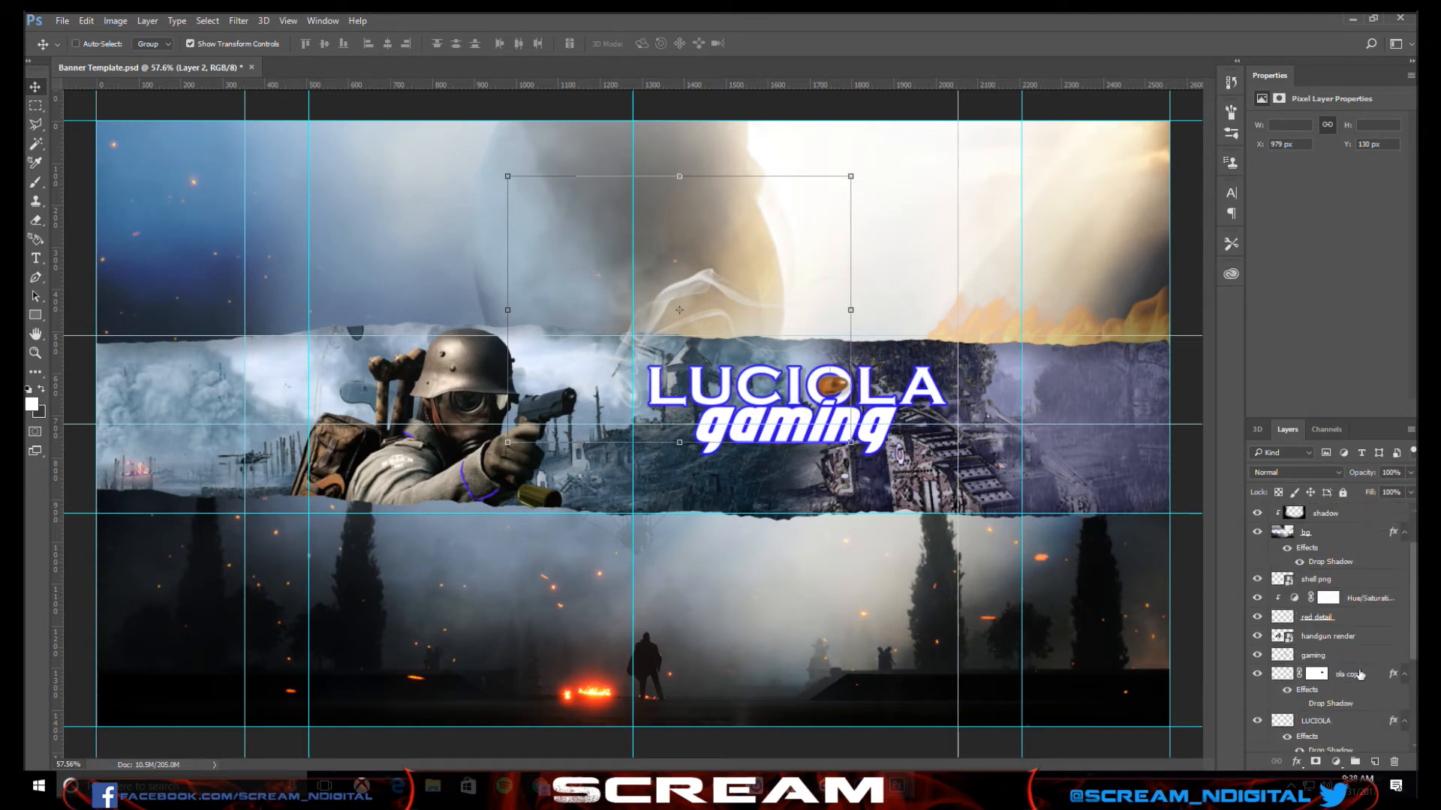
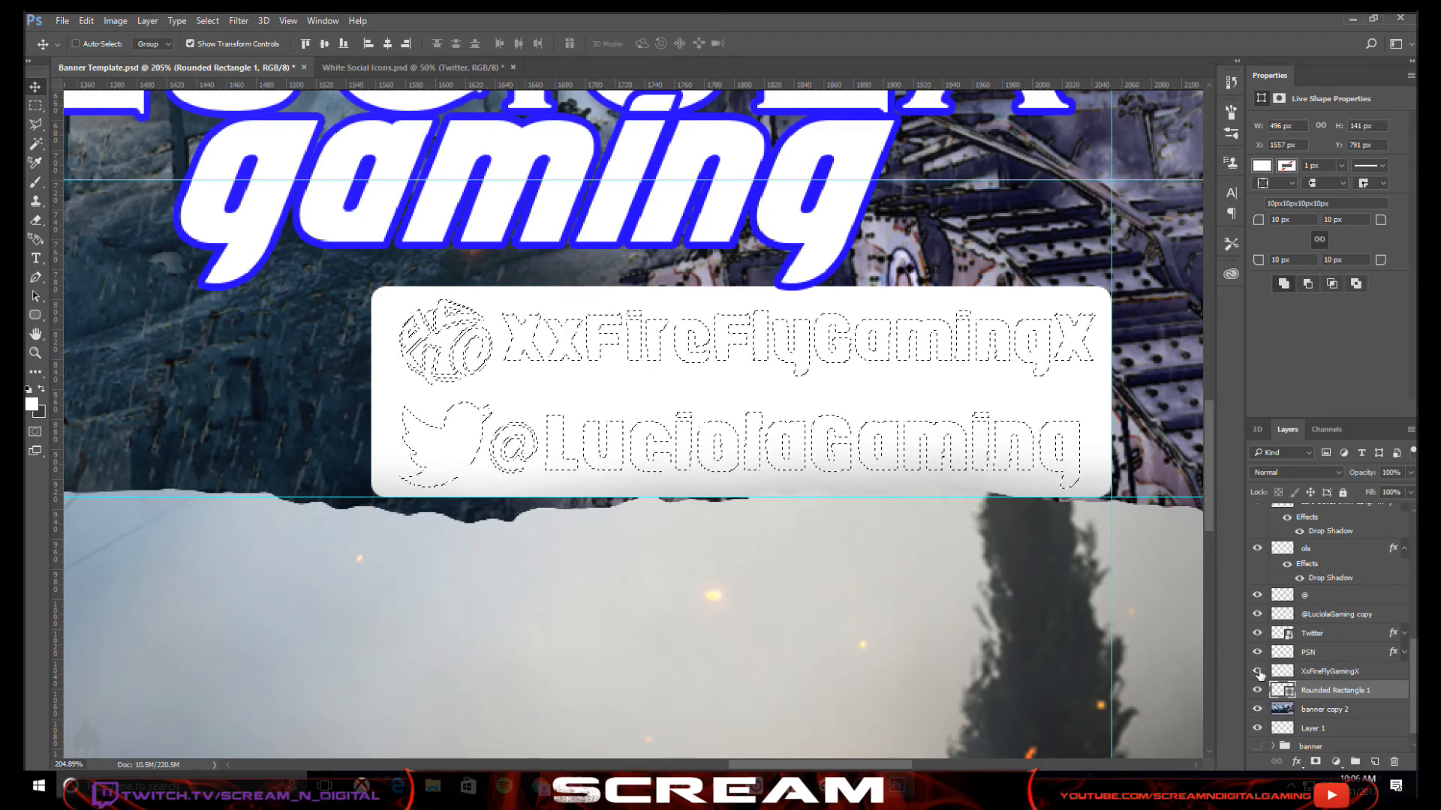
- Rasterize the Rounded Rectangle 1 layer and cut the selected icon and text shapes out of it, clearing the selection
right_click(1321, 690)
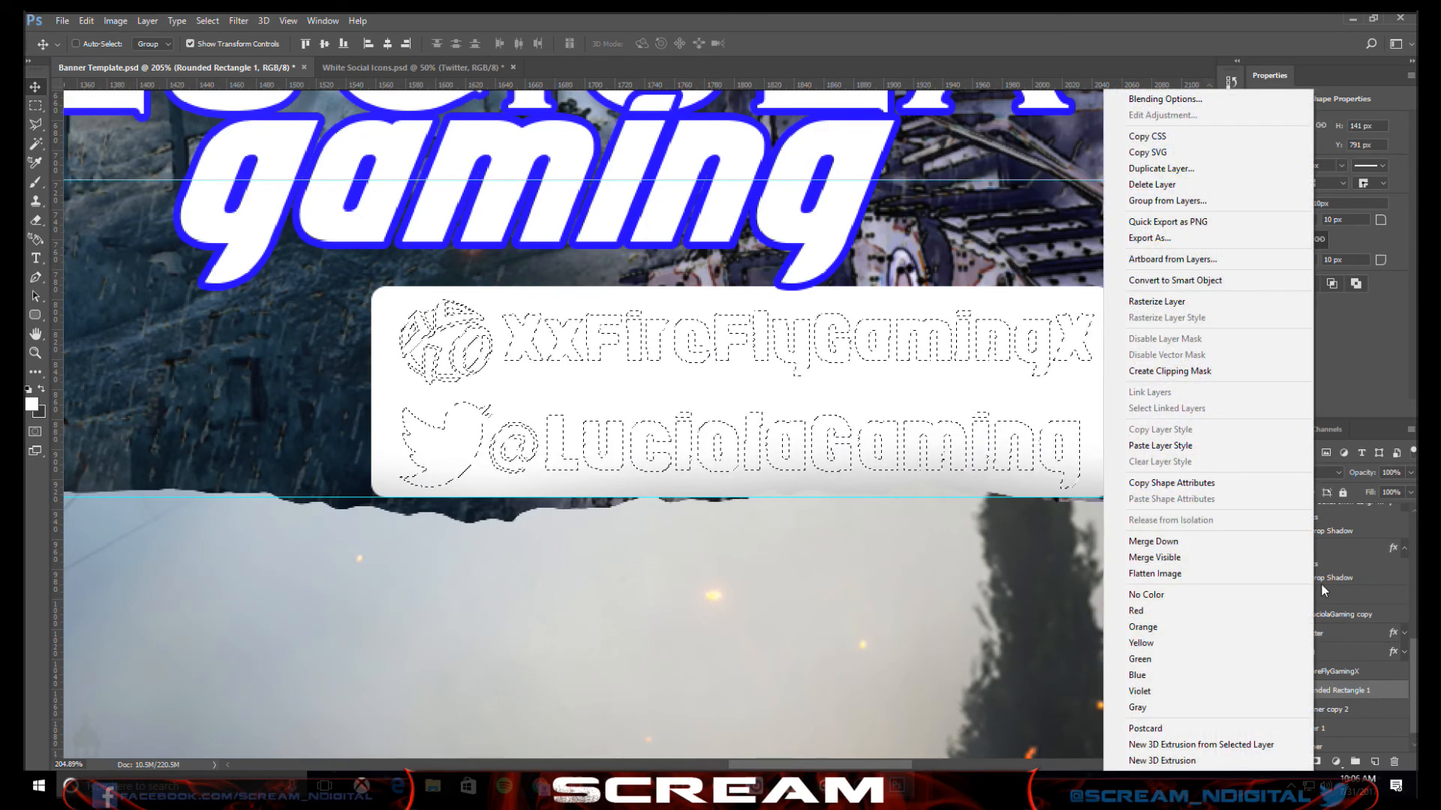
left_click(1203, 300)
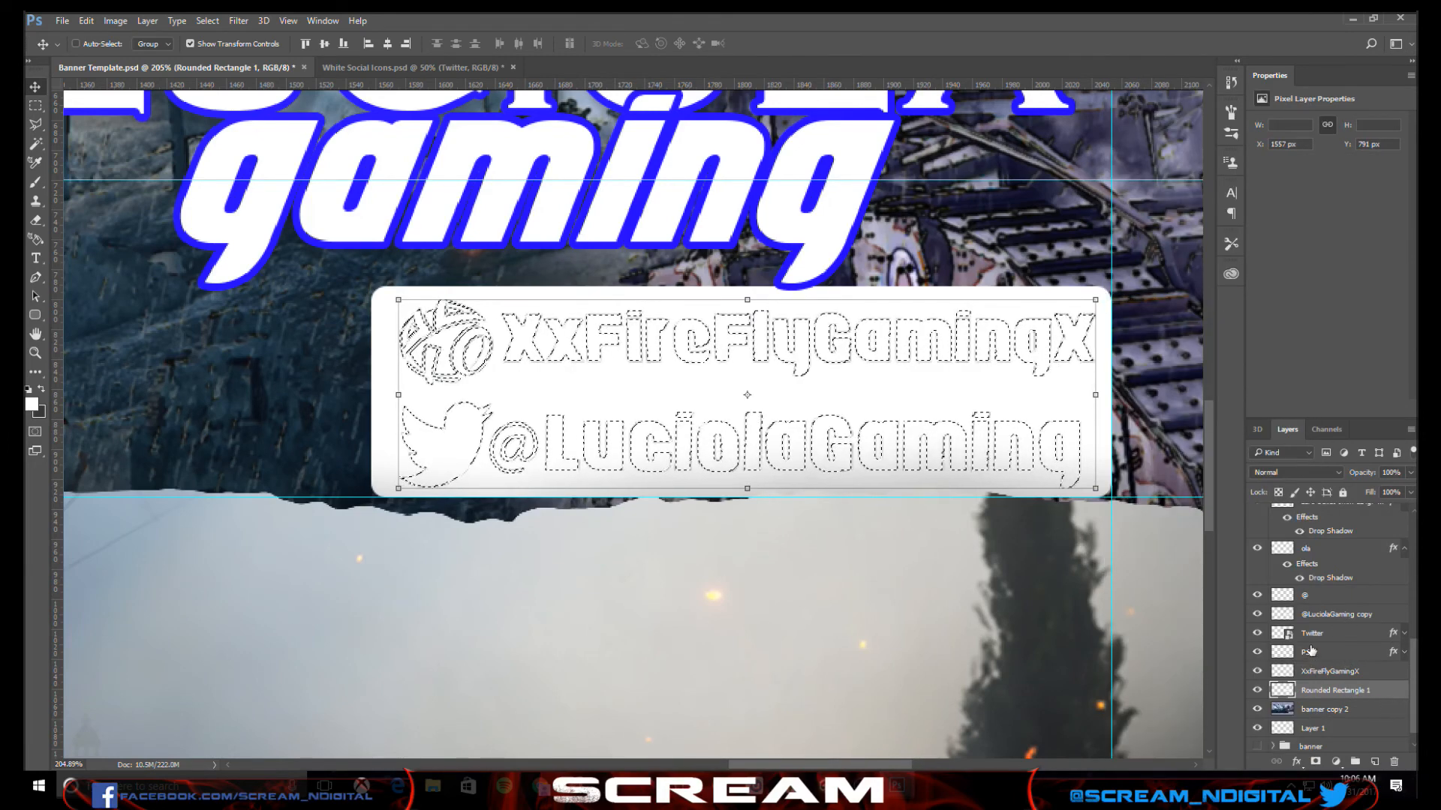
key("Delete")
key("ctrl+d")
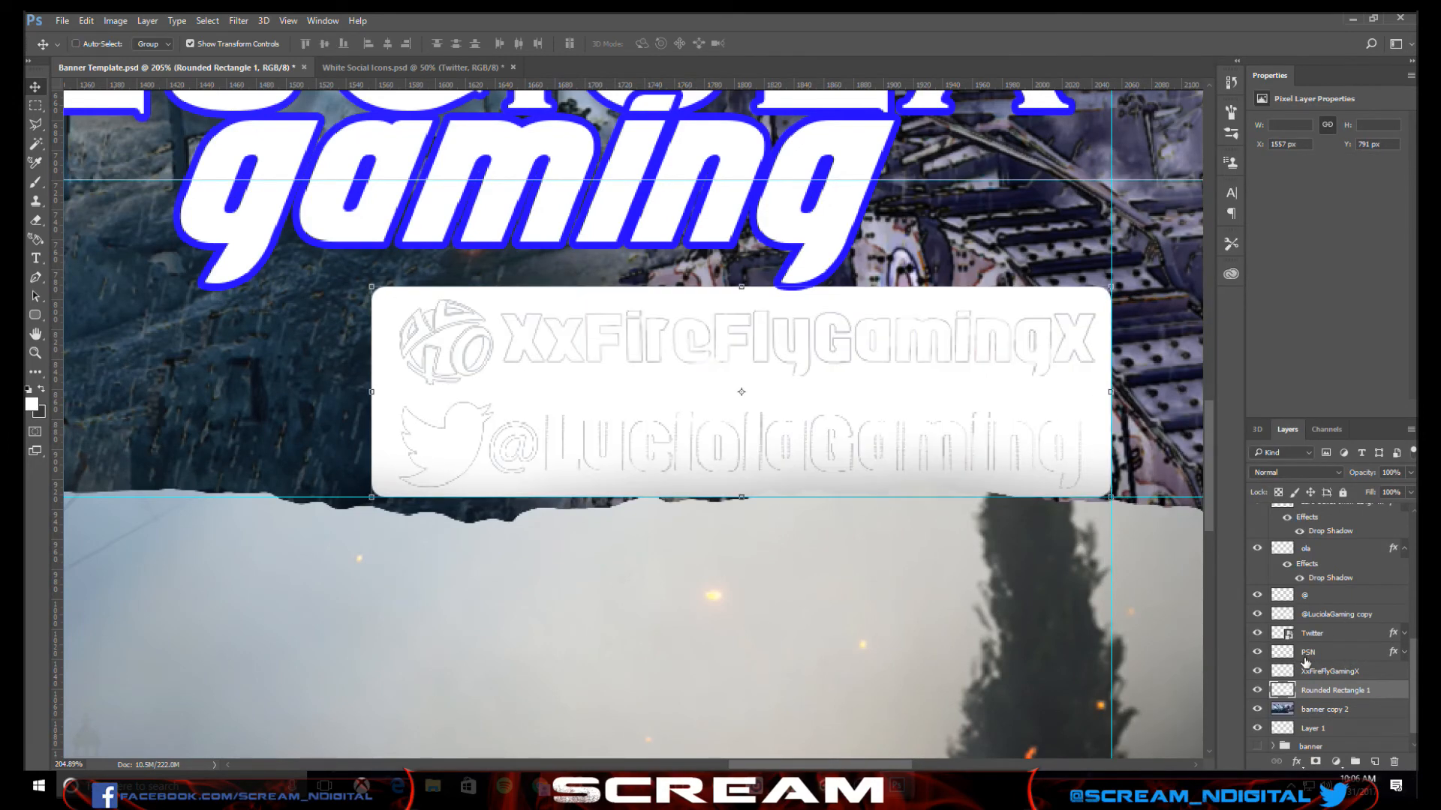
- Hide the @, Twitter and PSN layers and both social handle text layers above the rounded rectangle
left_click(1256, 595)
left_click(1257, 614)
left_click(1258, 633)
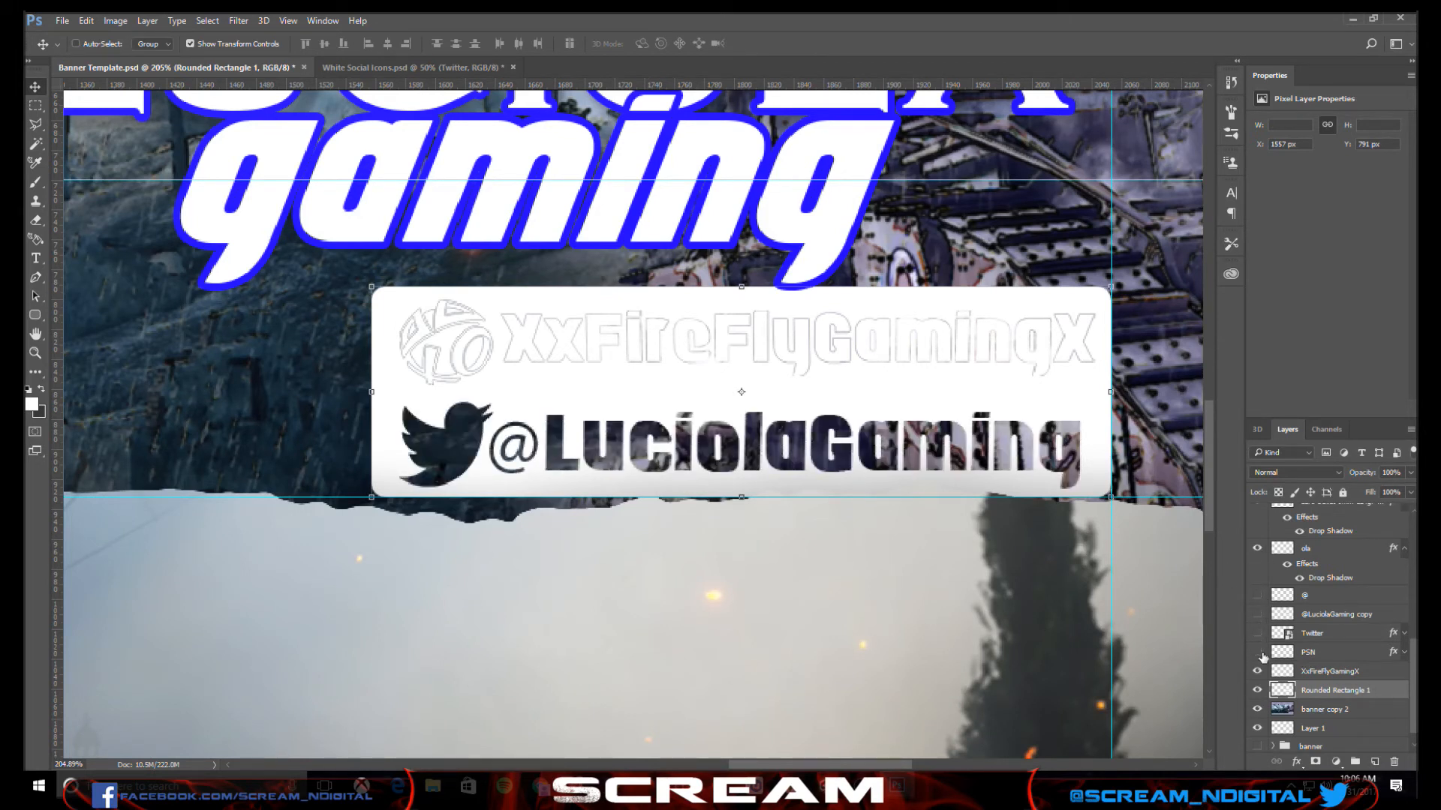
left_click(1258, 652)
left_click(1258, 670)
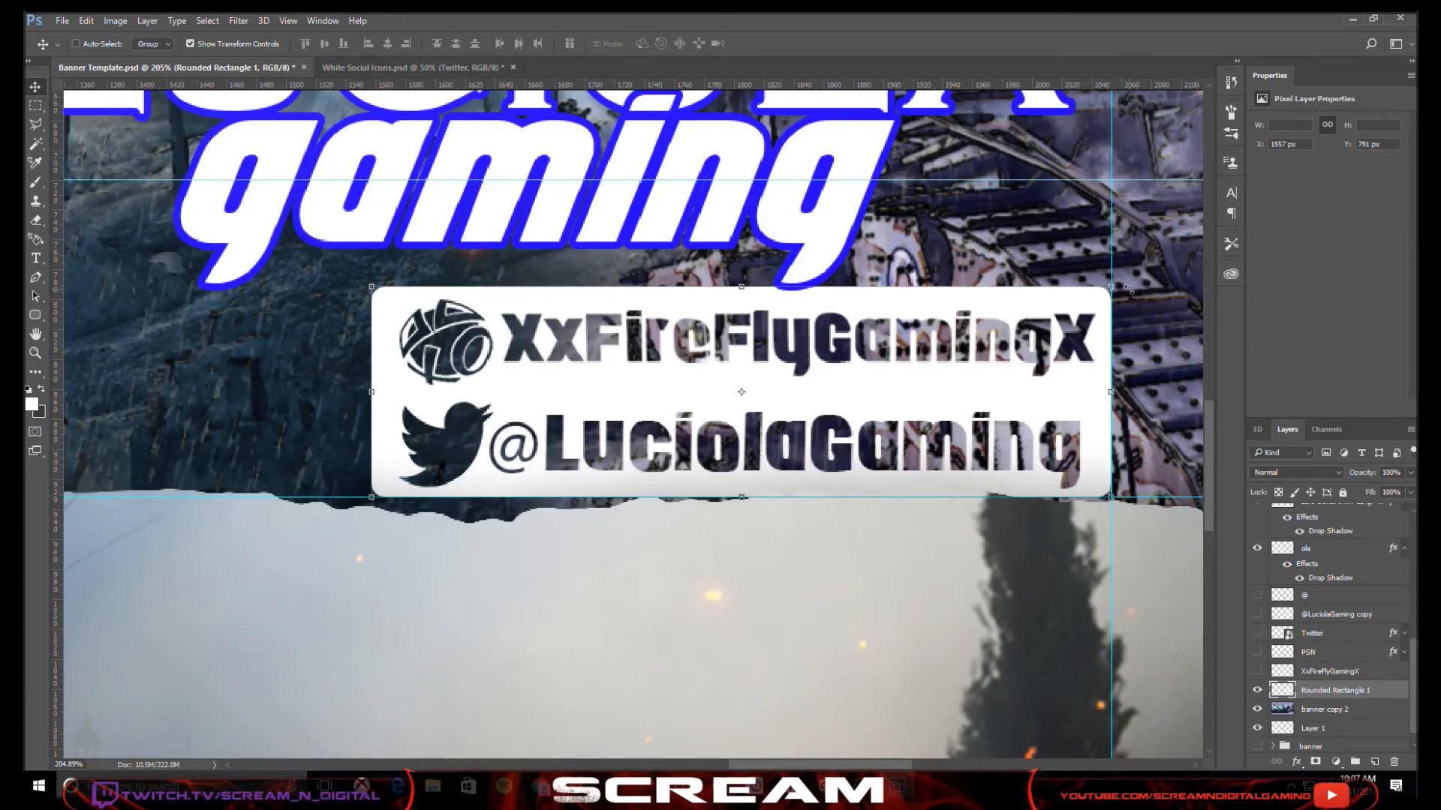
- Scale the cut-out social handle box to about 93% and position it directly beneath the gaming text
left_click_drag(1116, 493, 1086, 487)
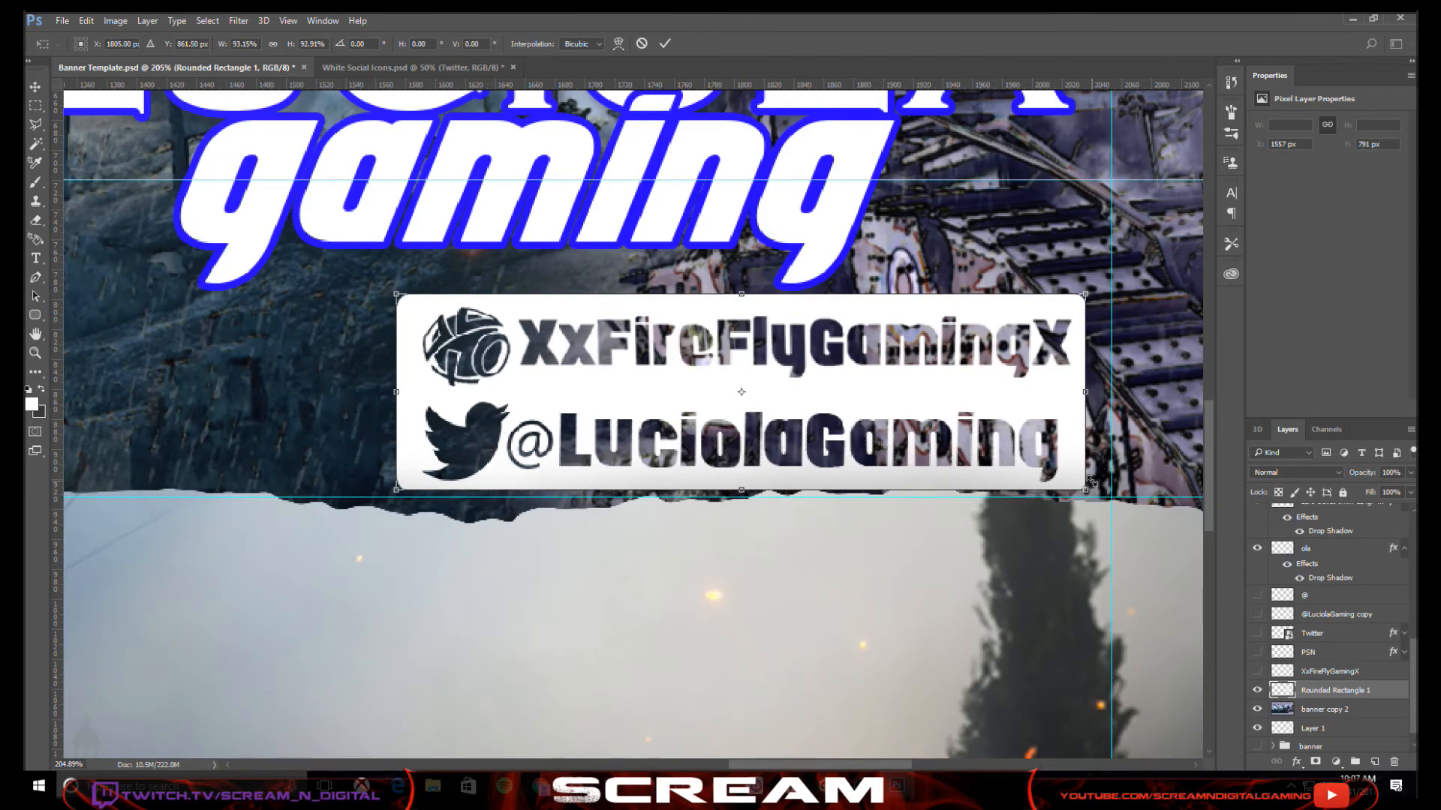
left_click_drag(991, 399, 778, 394)
scroll(750, 401, "down", 3)
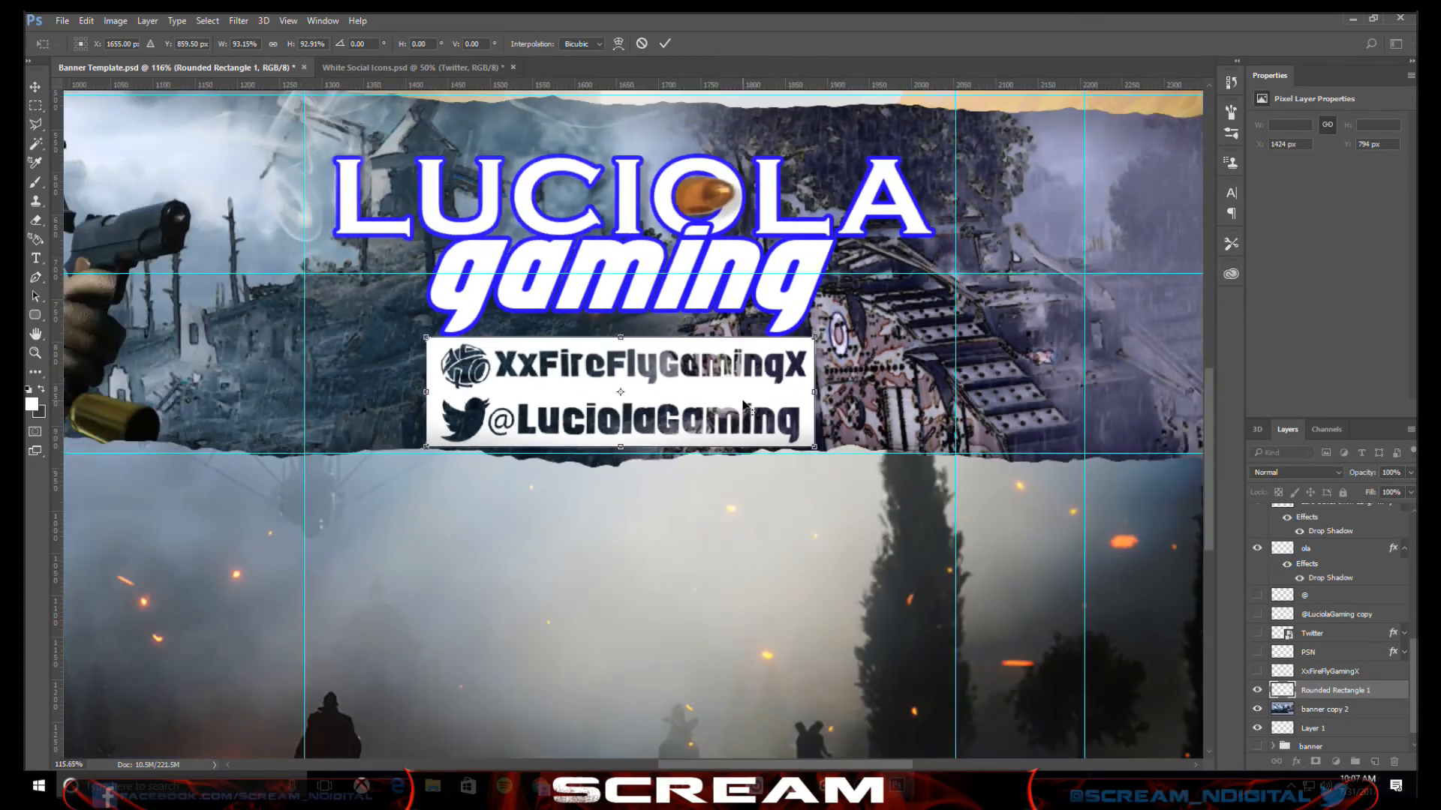
scroll(743, 405, "down", 2)
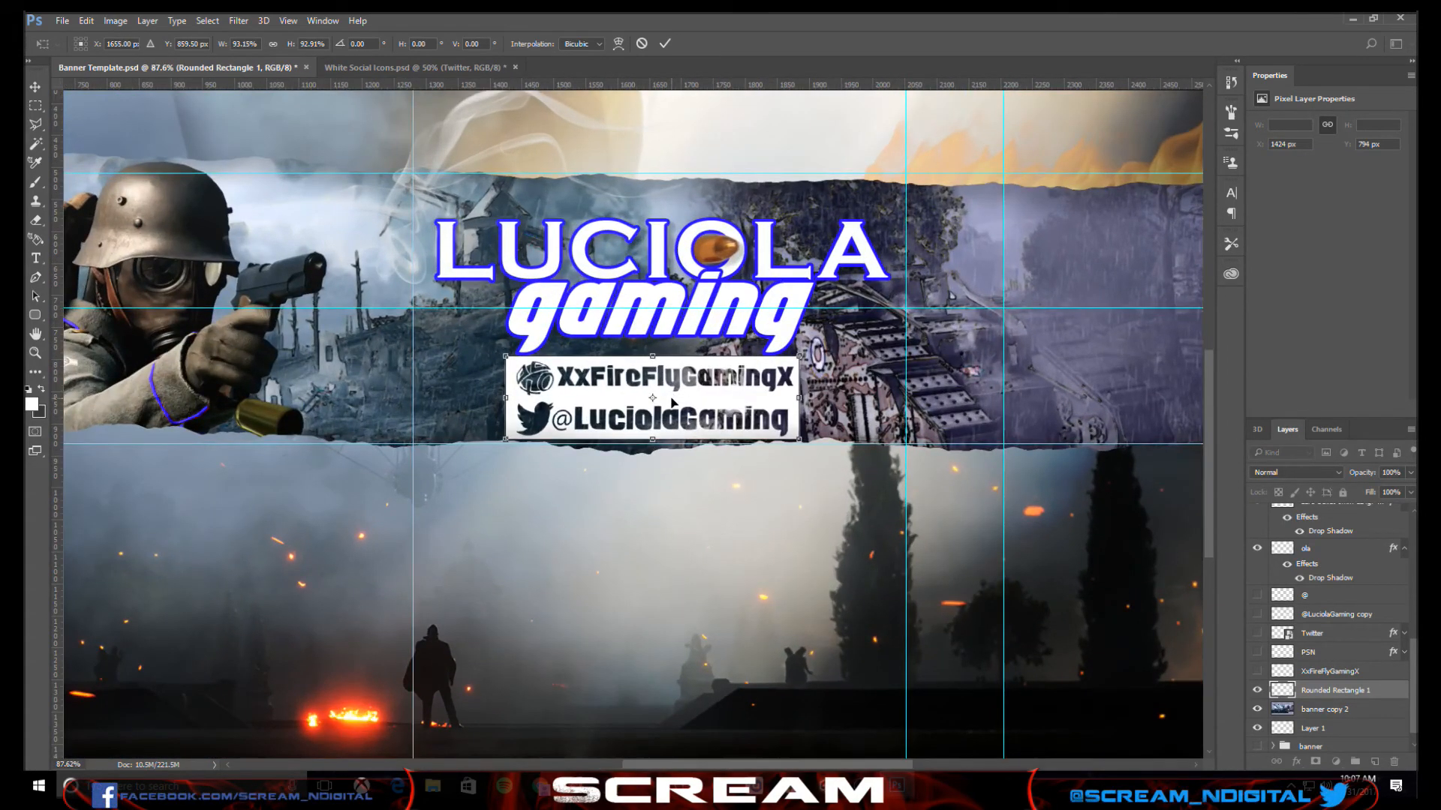
left_click_drag(674, 404, 677, 400)
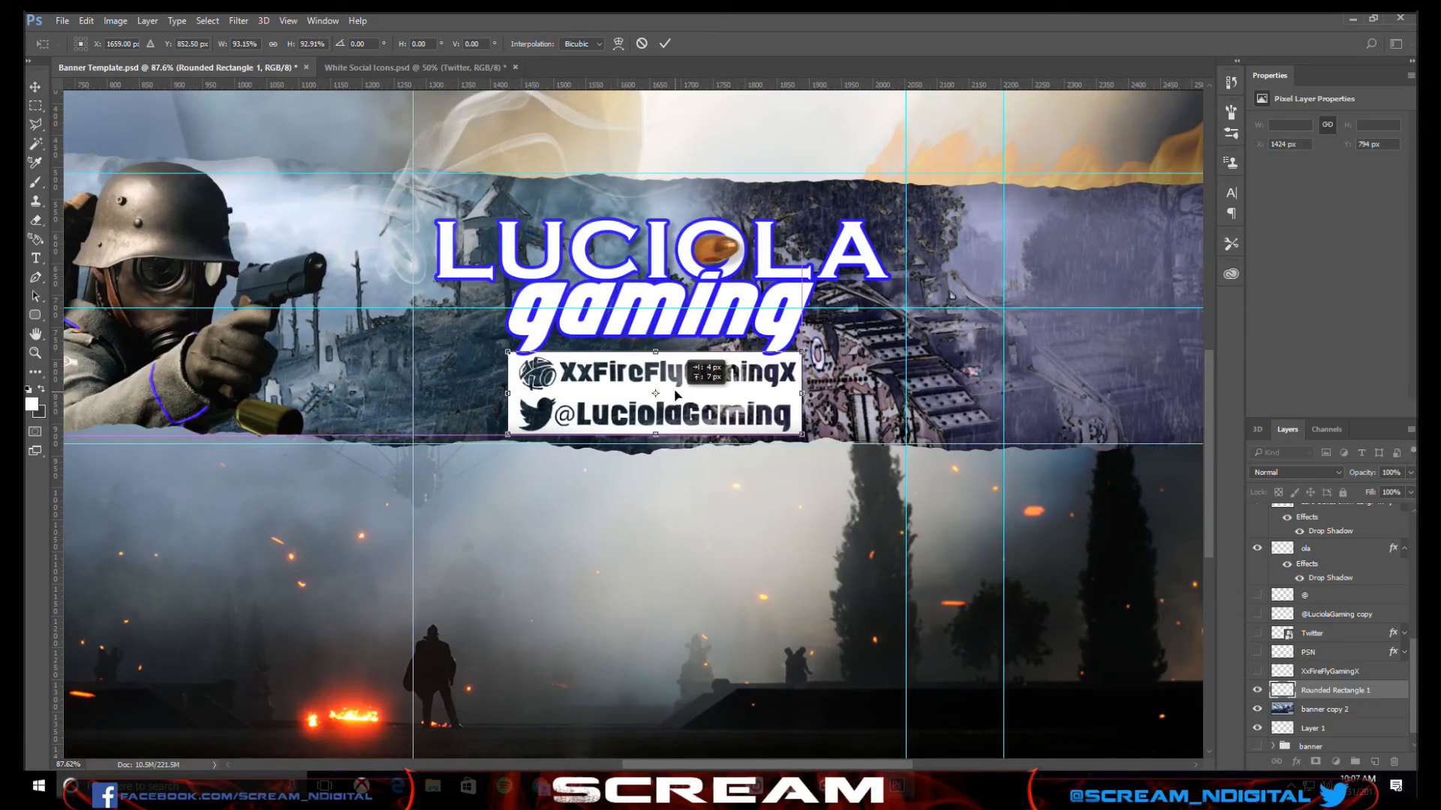
left_click_drag(674, 388, 671, 389)
left_click(665, 43)
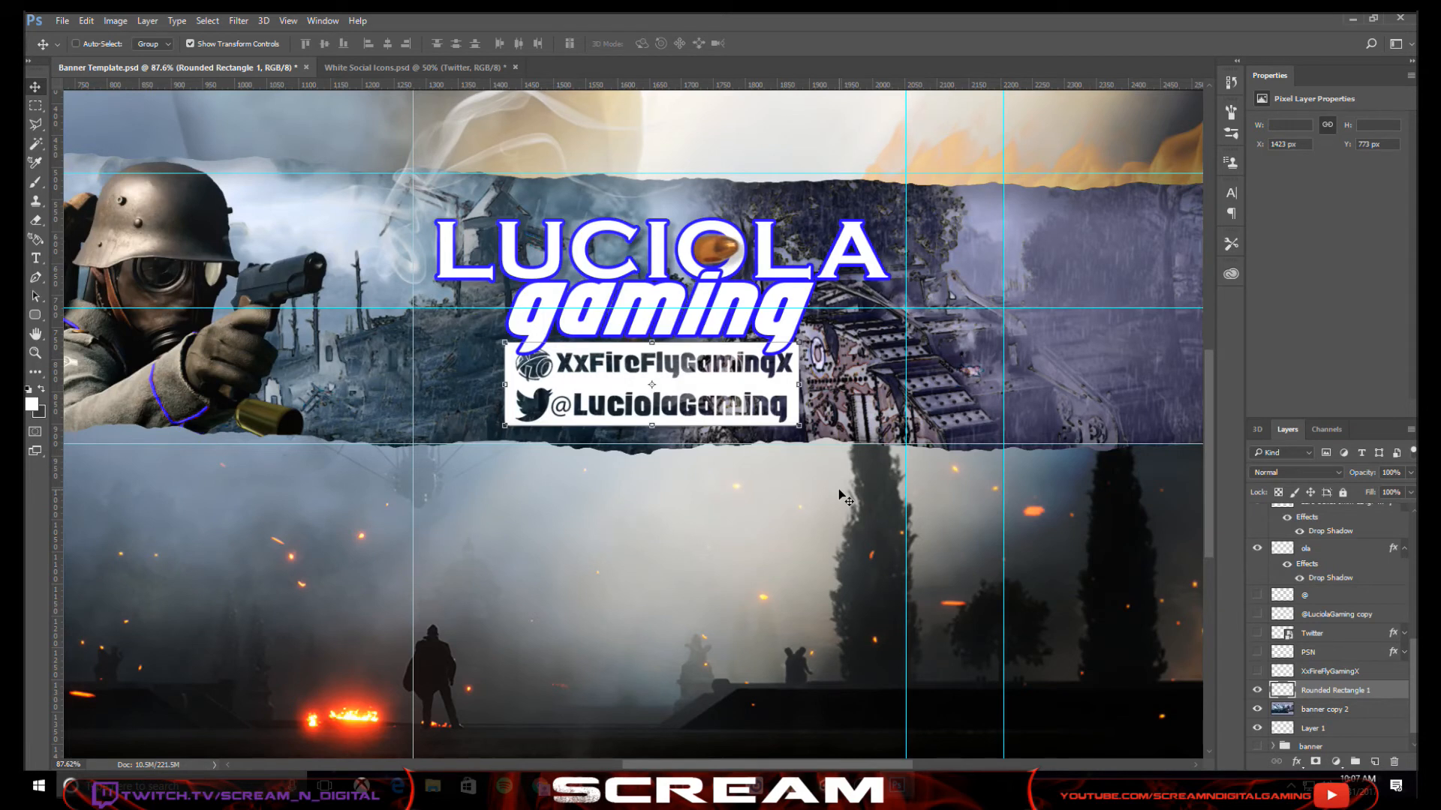
- Apply a blue Stroke and a Drop Shadow to the Rounded Rectangle 1 layer, leaving Inner Shadow and Inner Glow off
double_click(1384, 696)
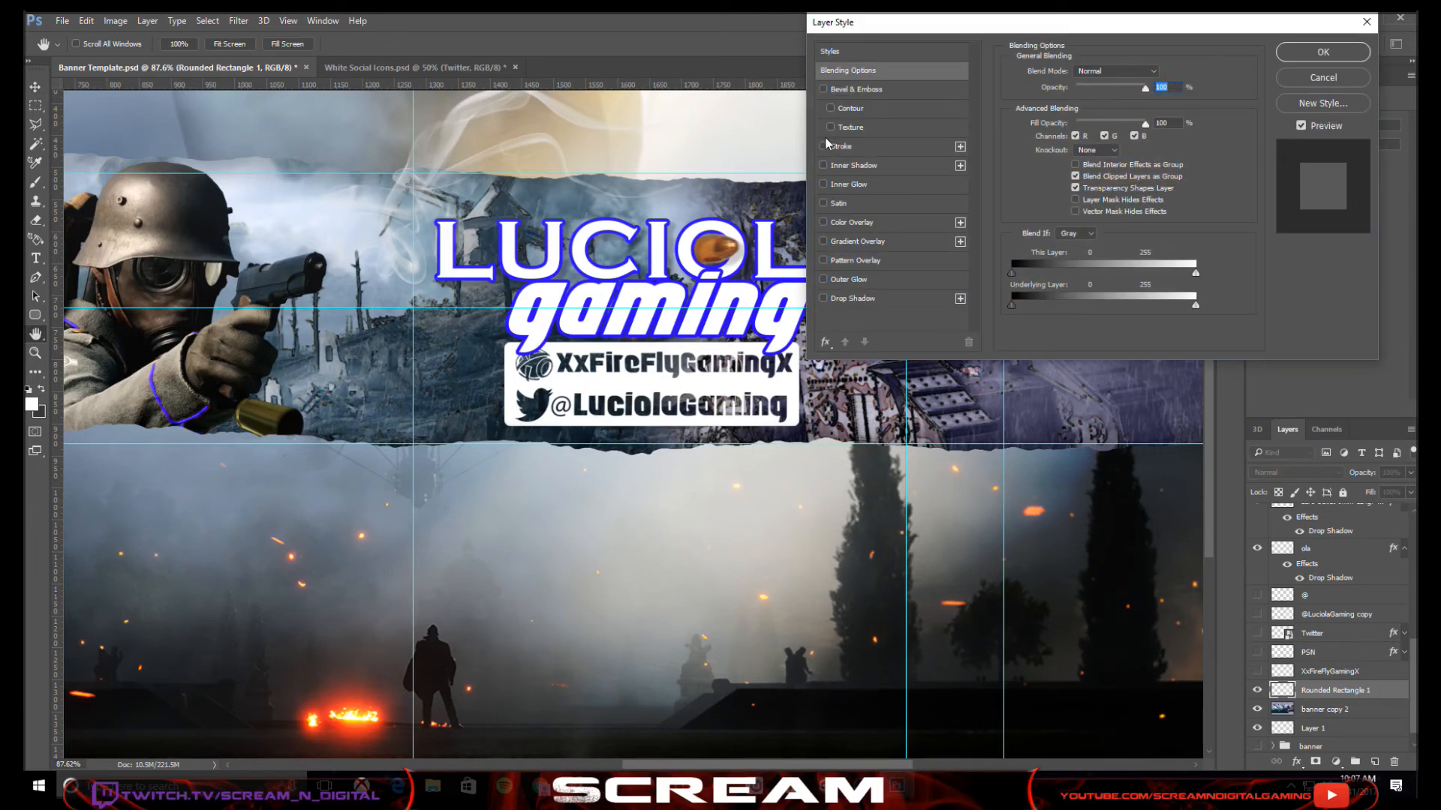
left_click(823, 165)
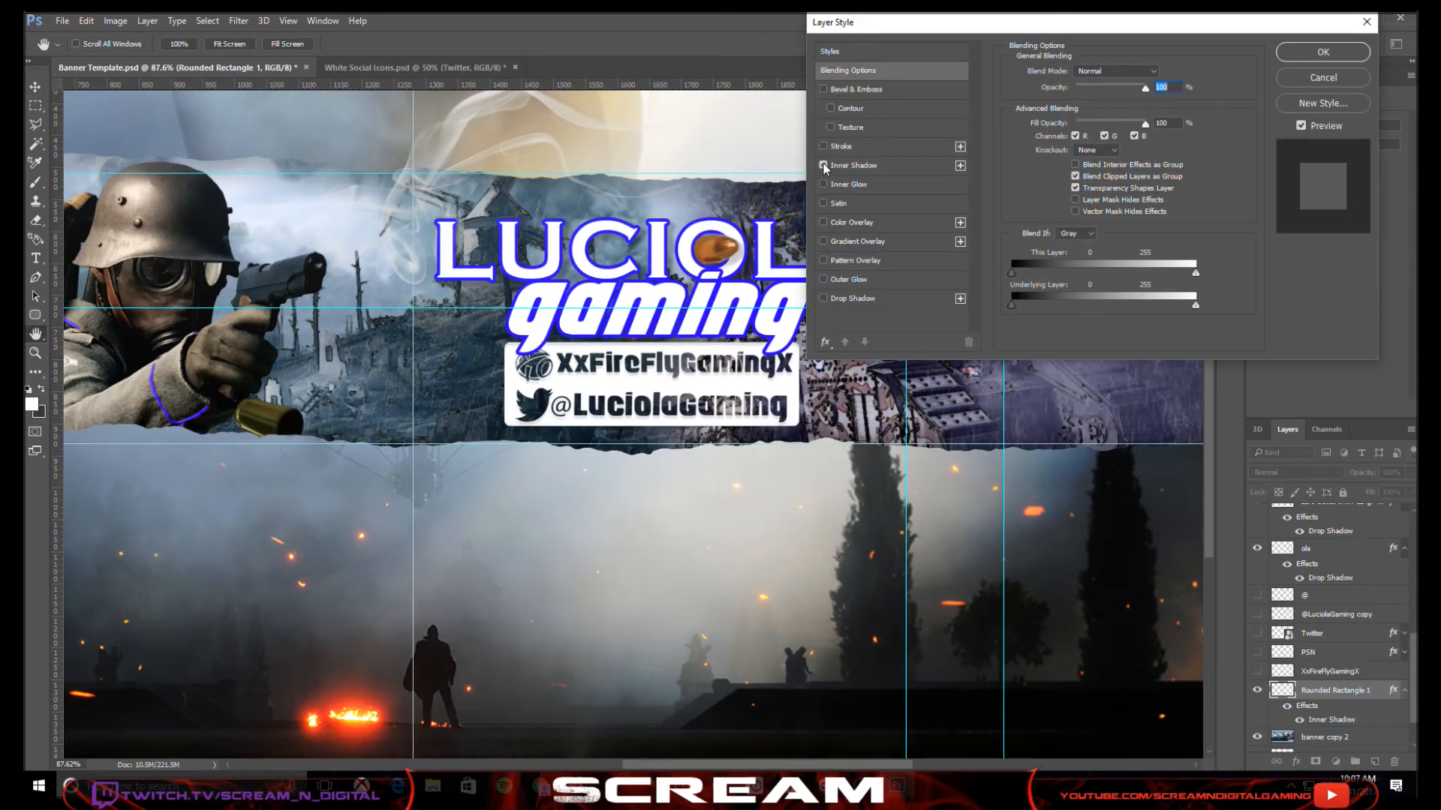
left_click(823, 165)
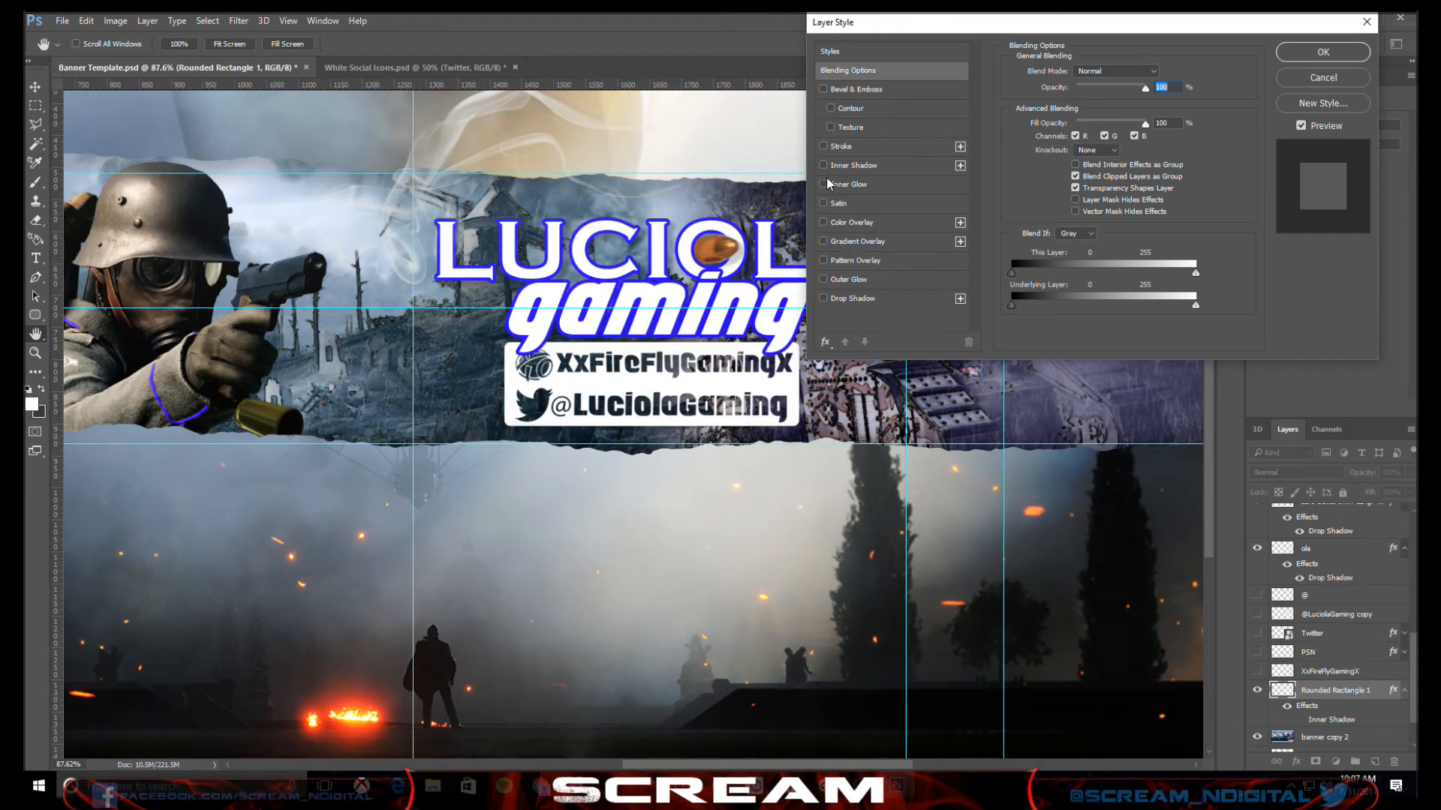
left_click(823, 146)
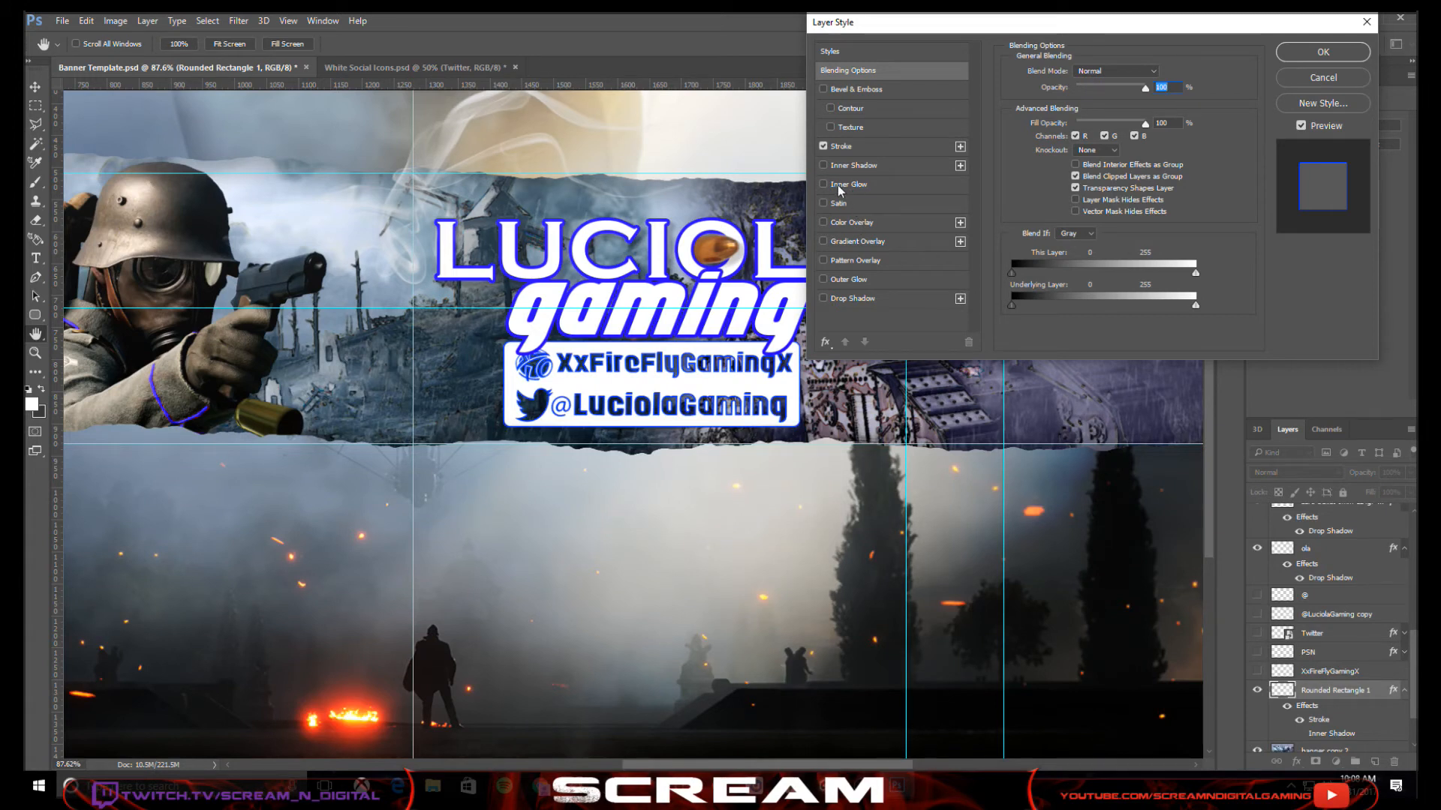
left_click(825, 186)
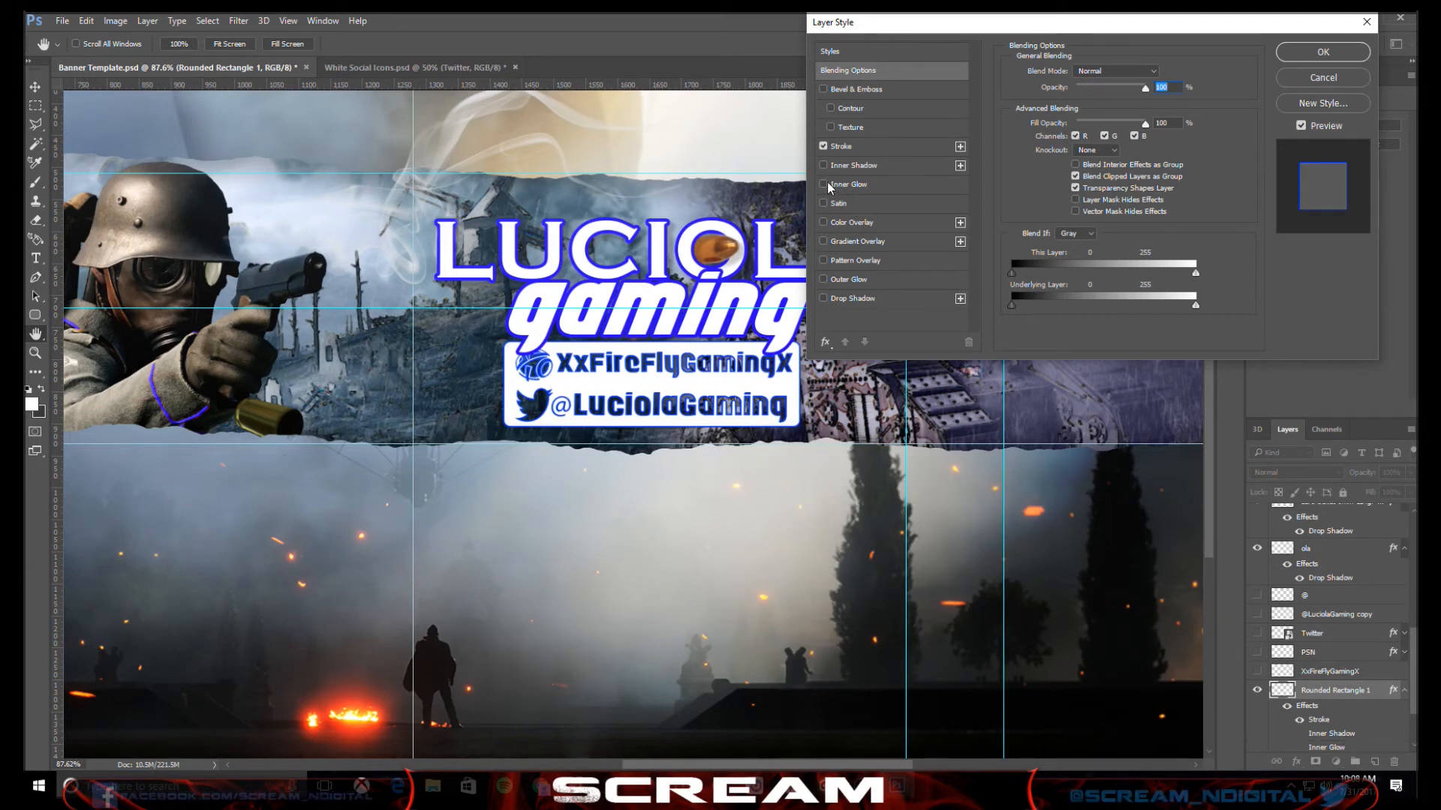
left_click(824, 184)
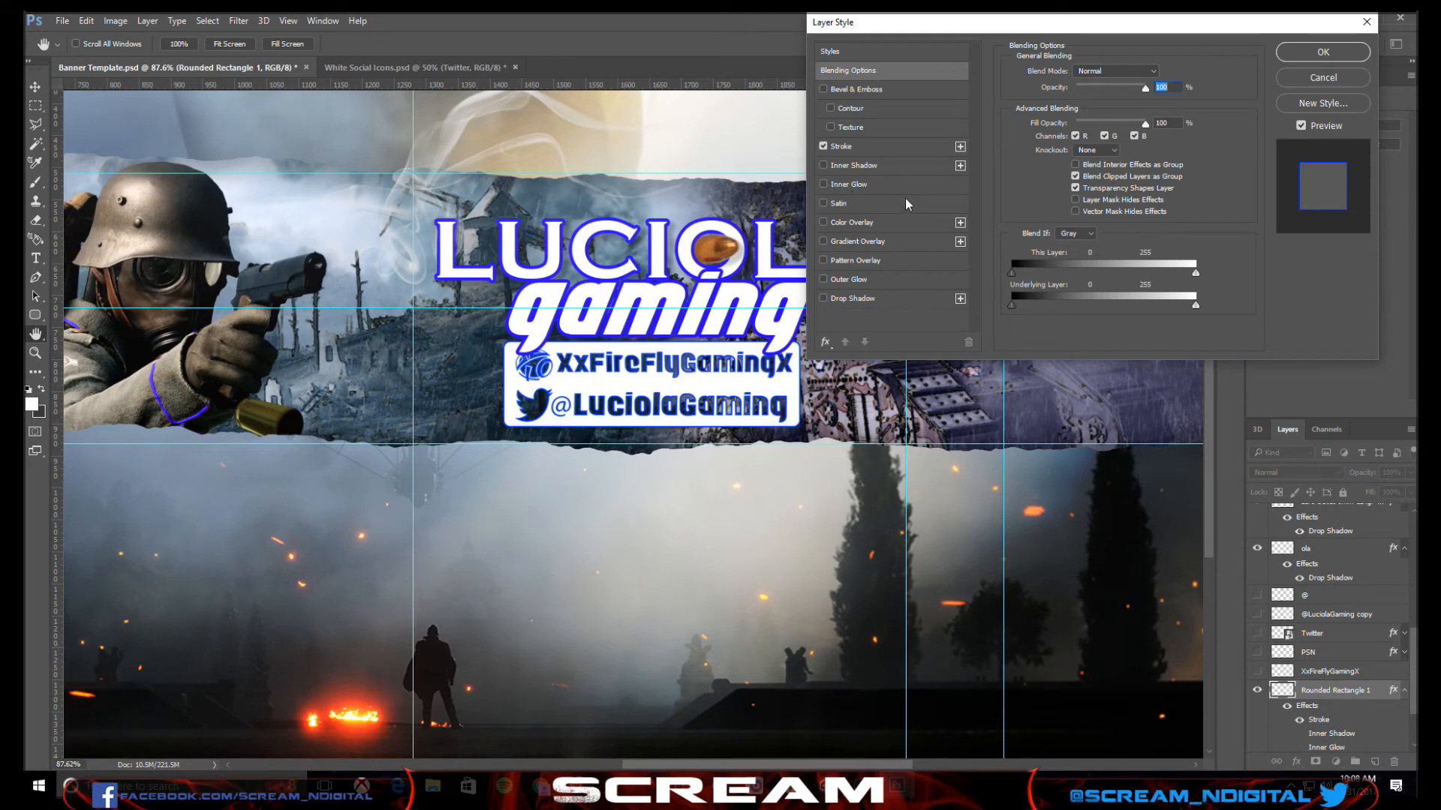
left_click(823, 280)
left_click(823, 298)
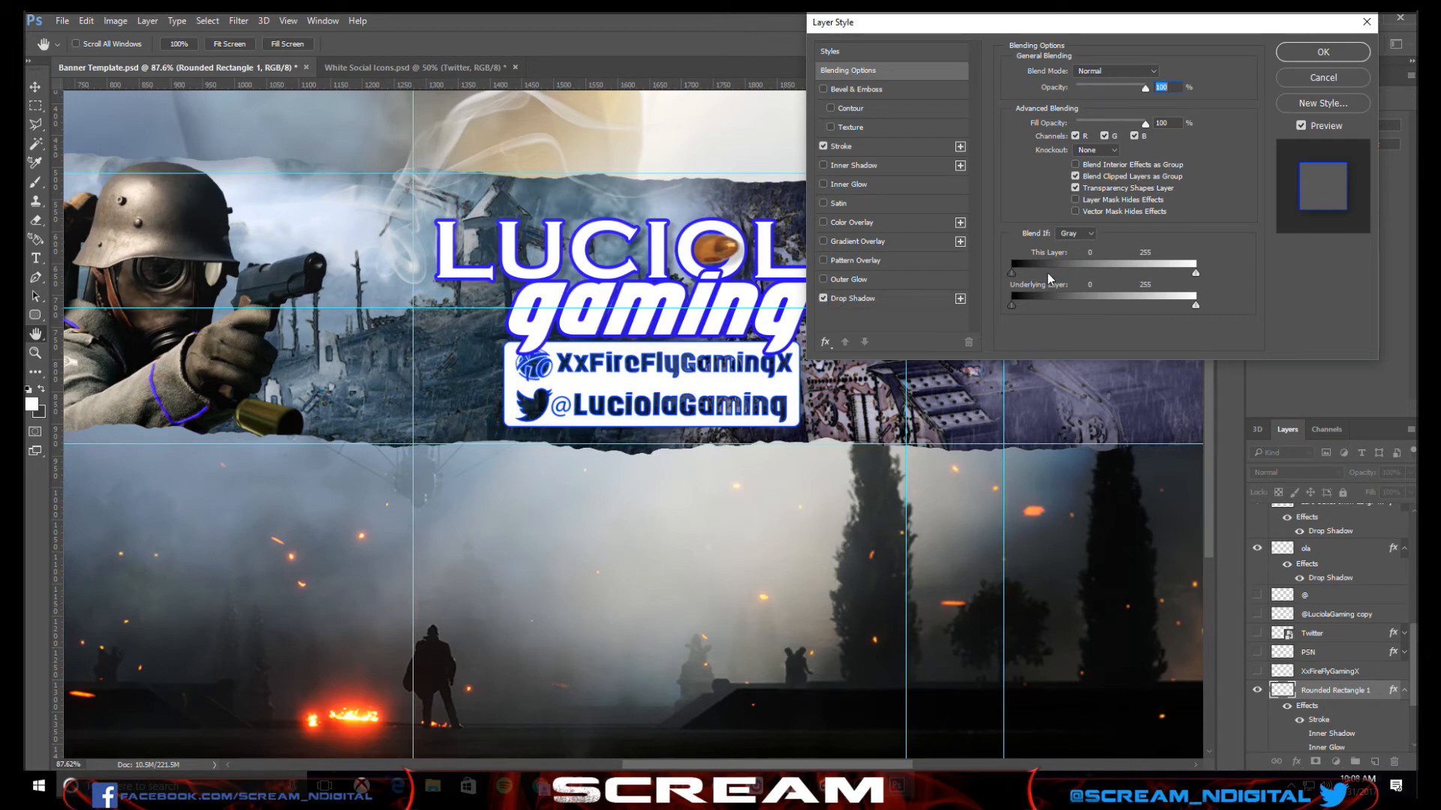
left_click(1322, 54)
- Nudge the social handle box 5 px to the right beneath the gaming text
key("Right")
key("Right")
key("Right")
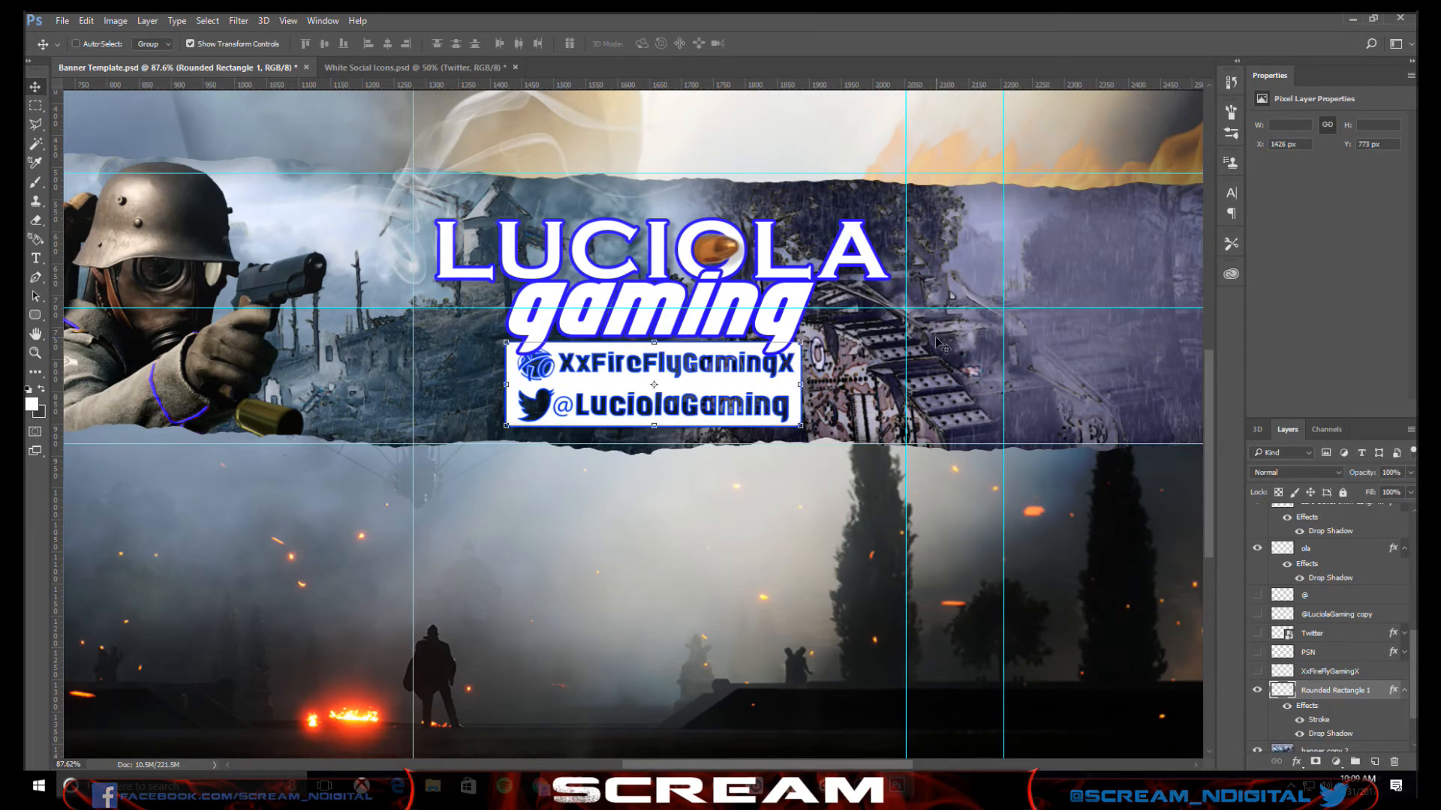
key("Right")
key("Right")
key("Right")
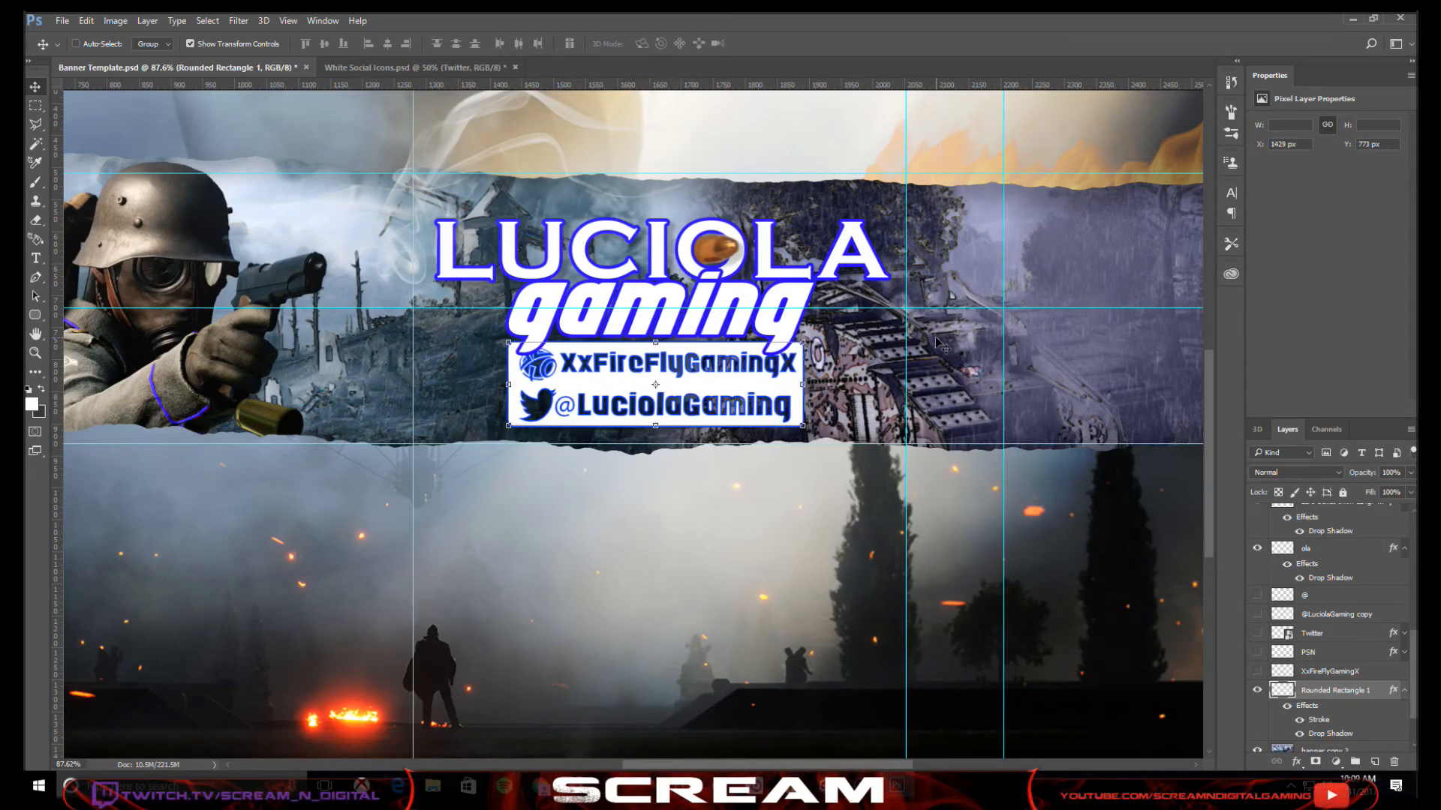
key("Left")
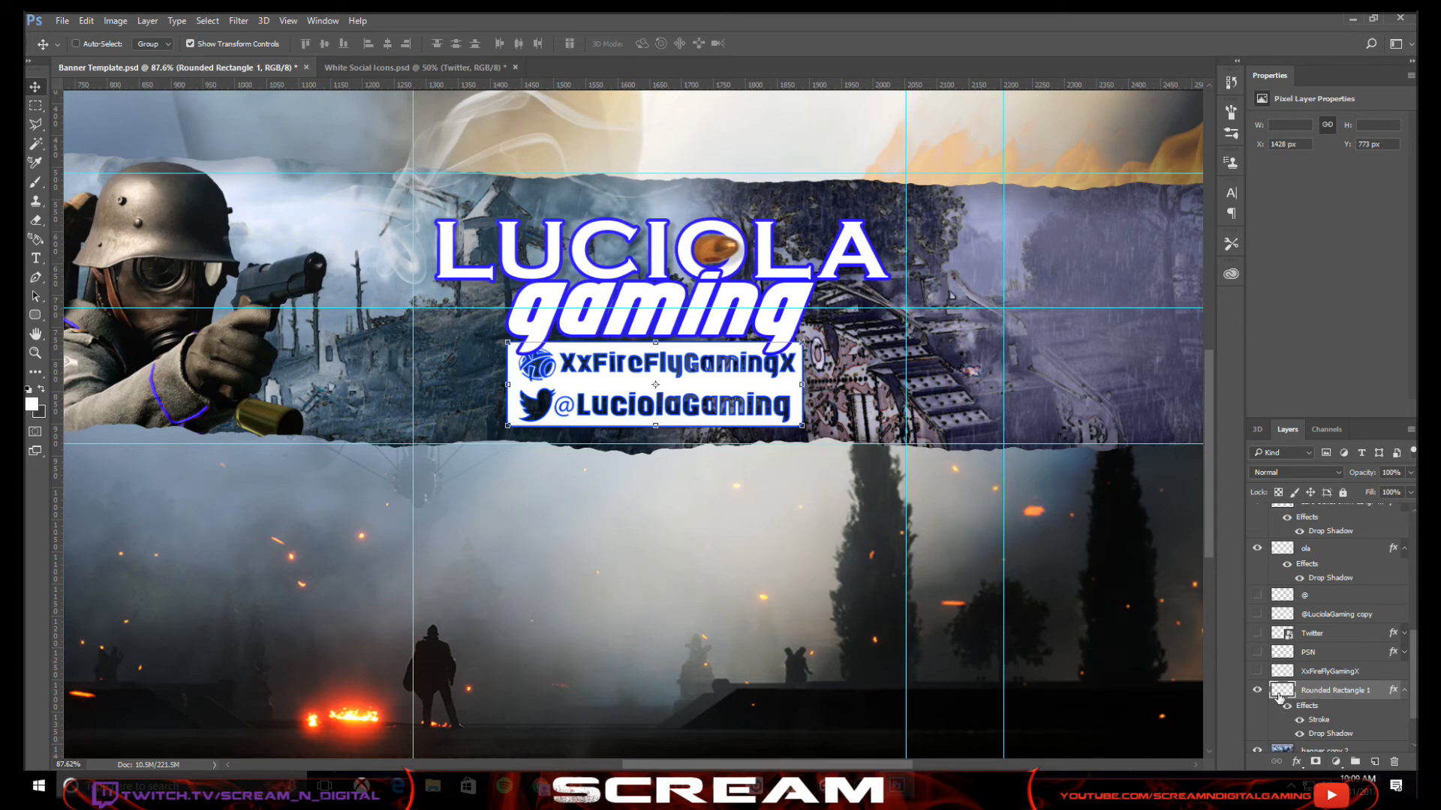
- Add a Drop Shadow effect to the gaming text layer and reduce the shadow's size for a tighter edge
scroll(1375, 598, "up", 5)
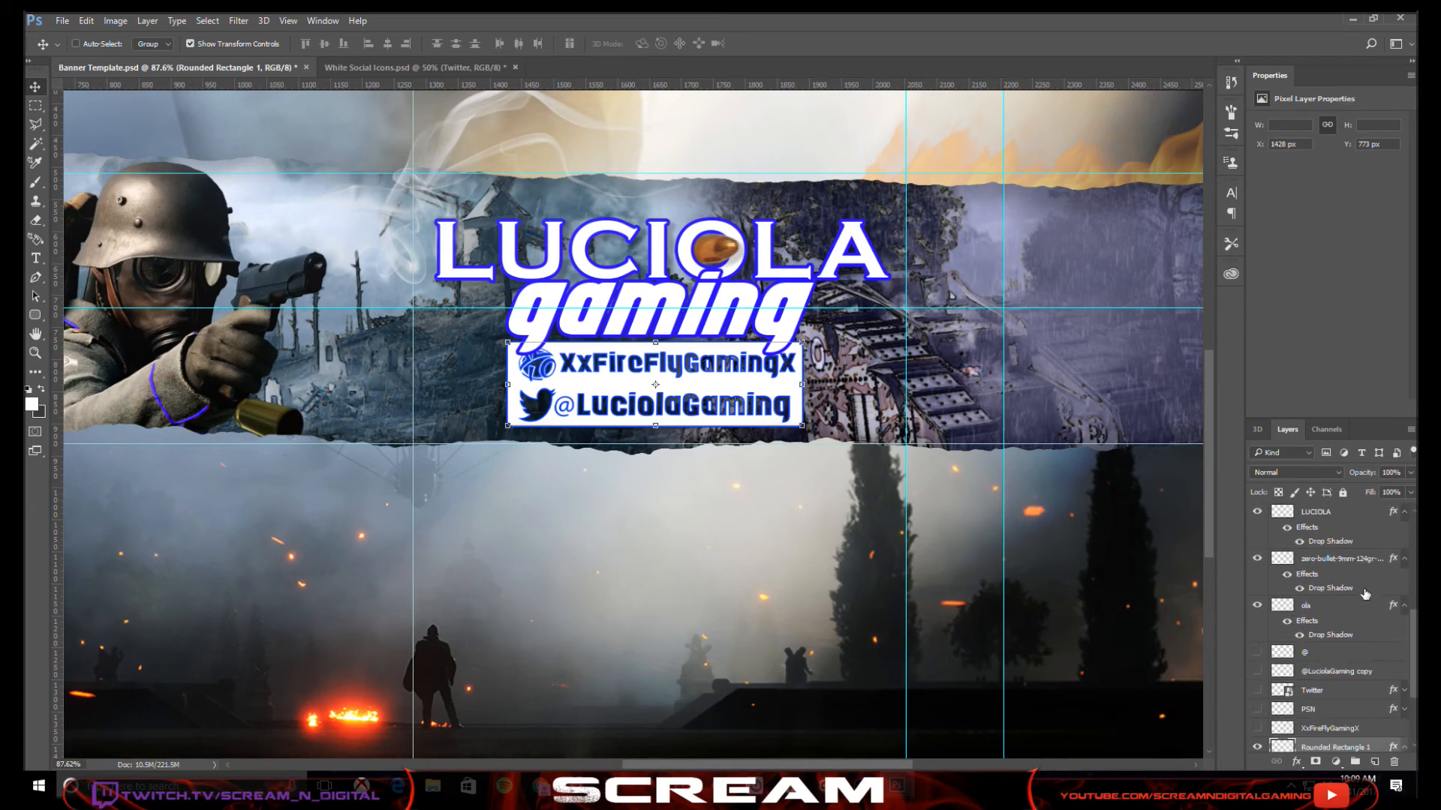
scroll(1365, 593, "up", 2)
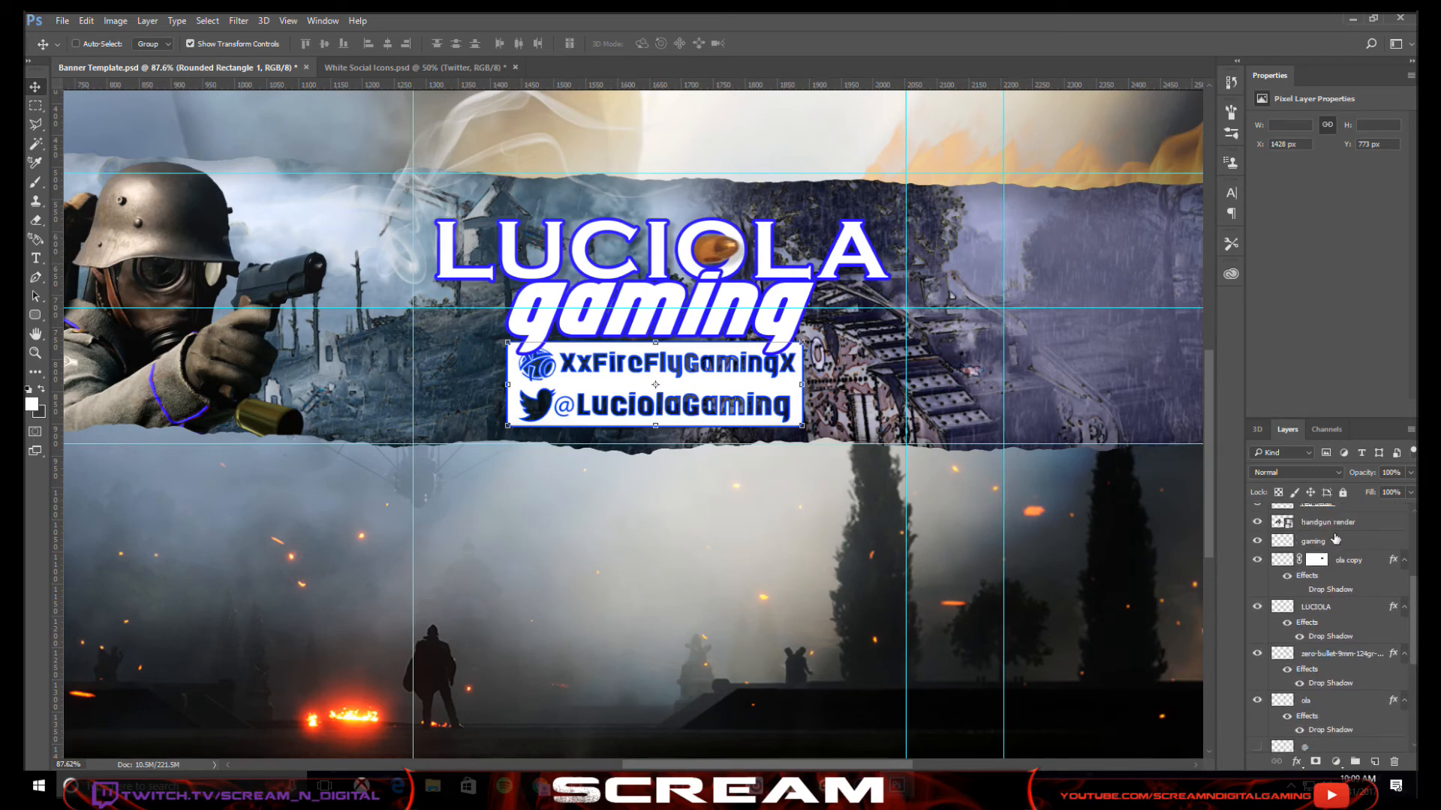
left_click(1336, 541)
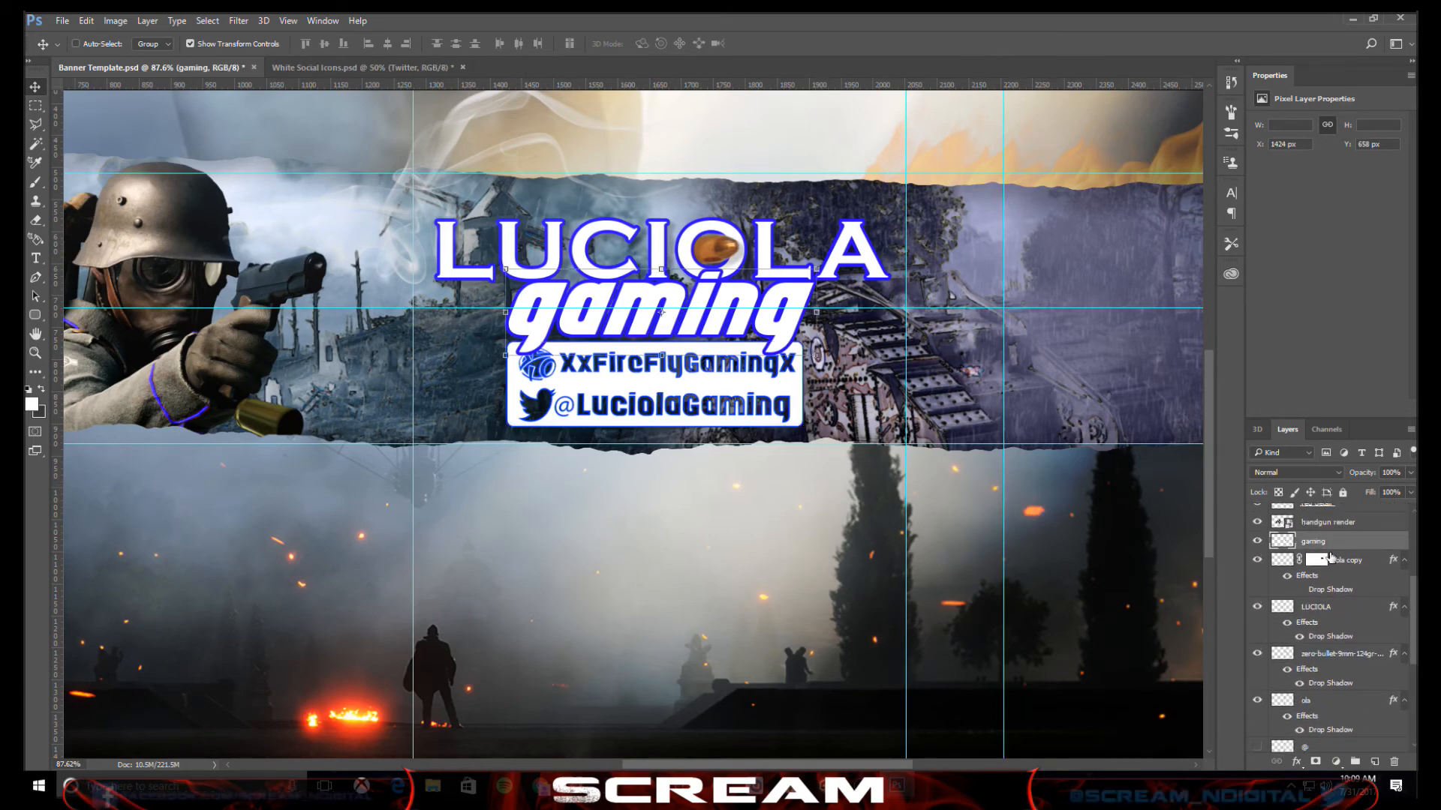
right_click(1365, 537)
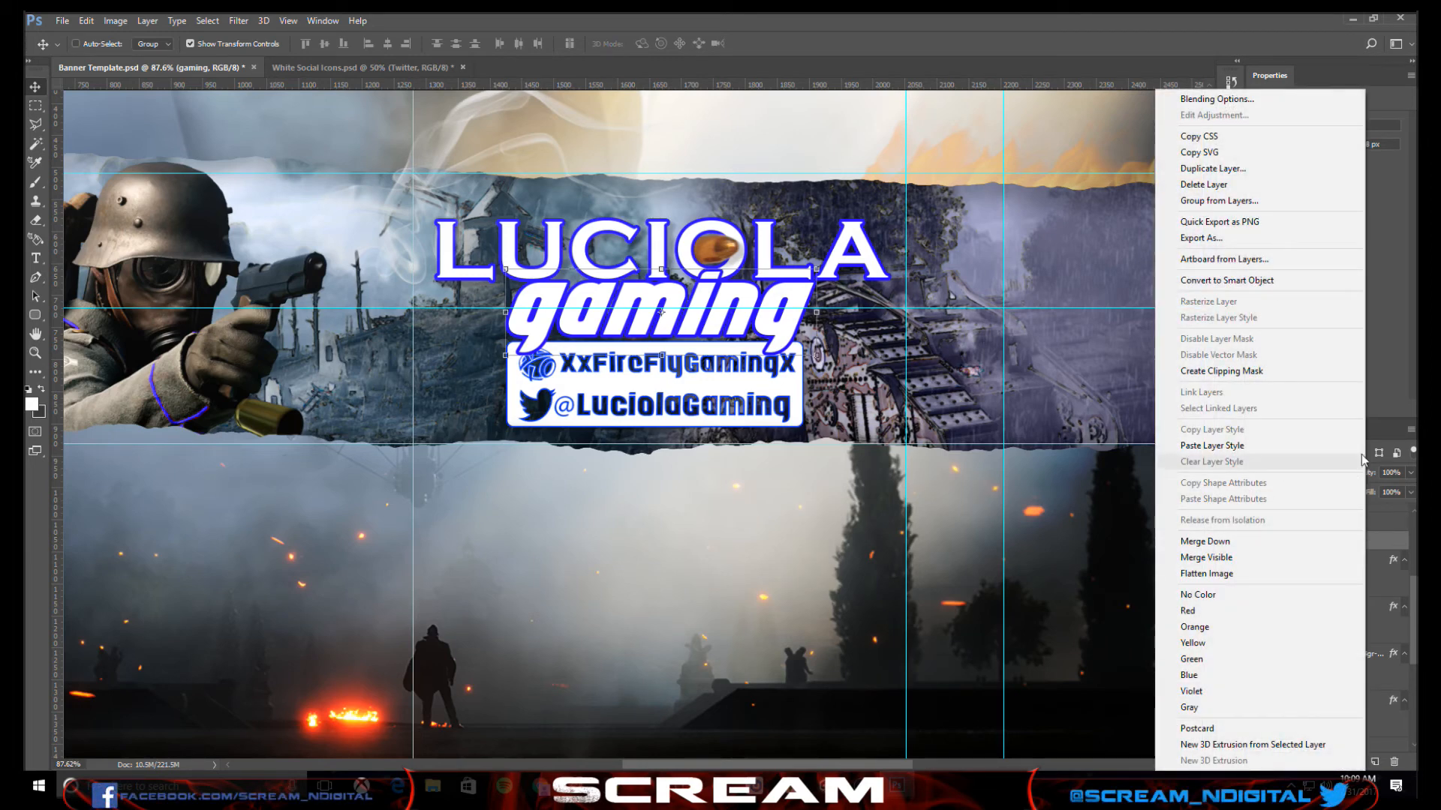
left_click(1386, 383)
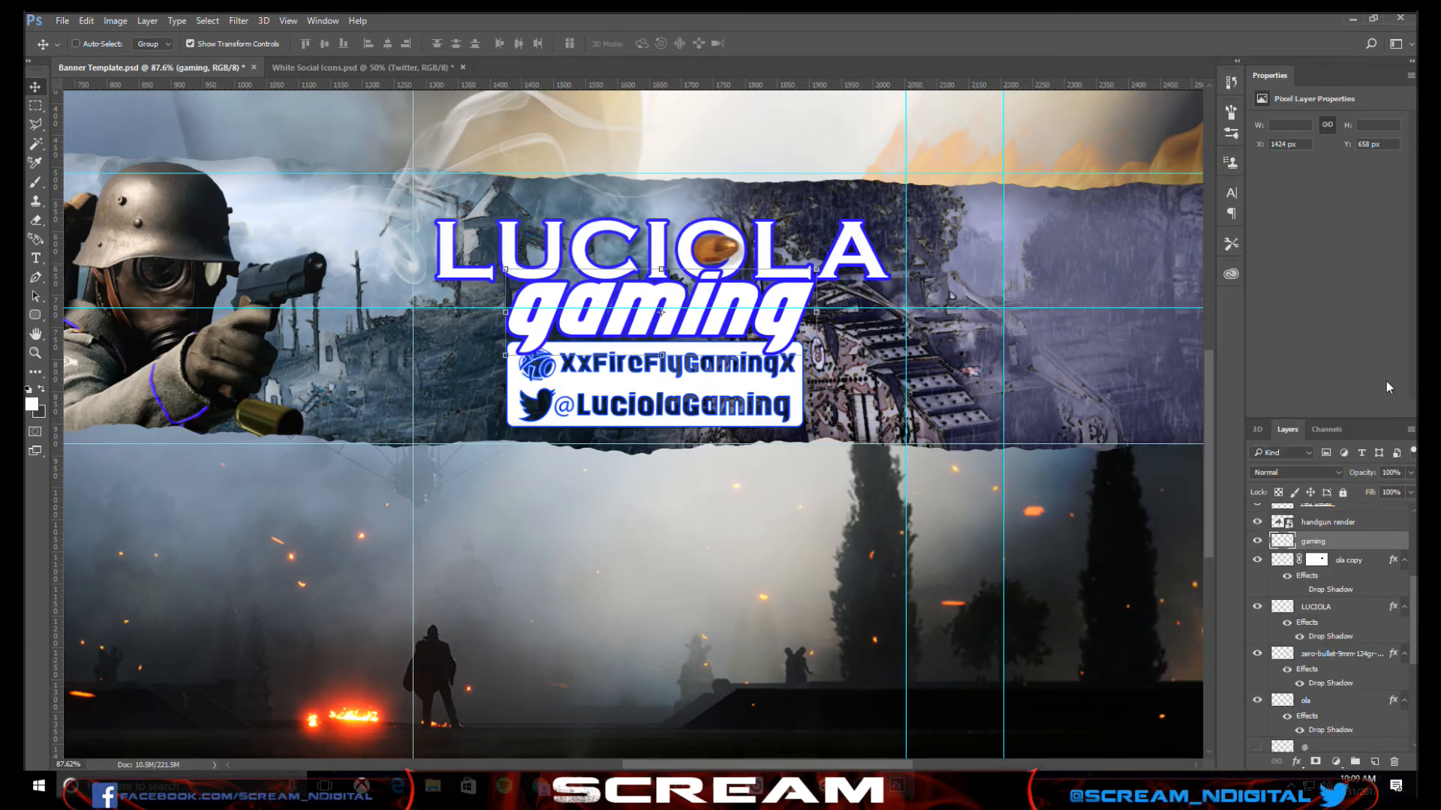
double_click(1384, 546)
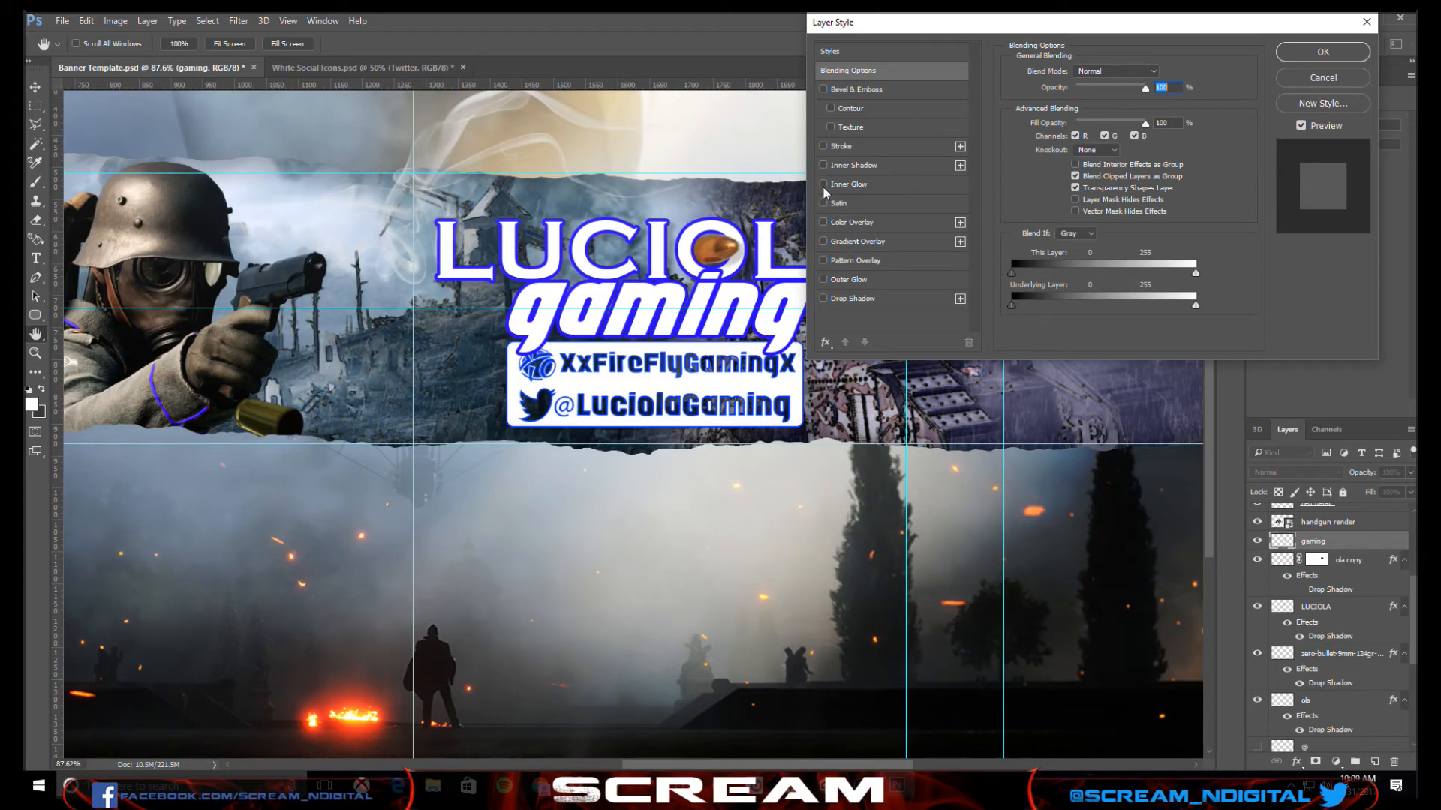
left_click(825, 299)
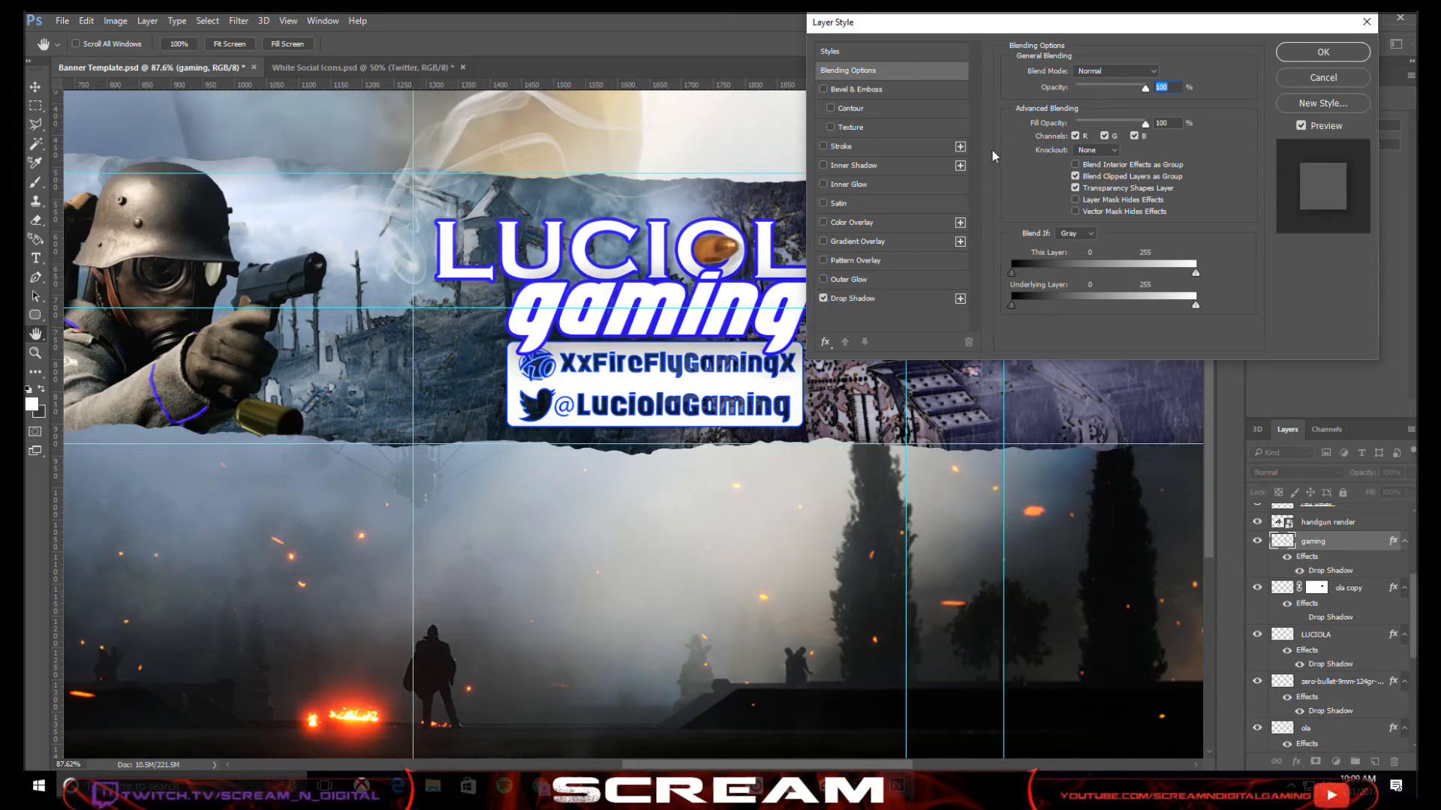
left_click(898, 299)
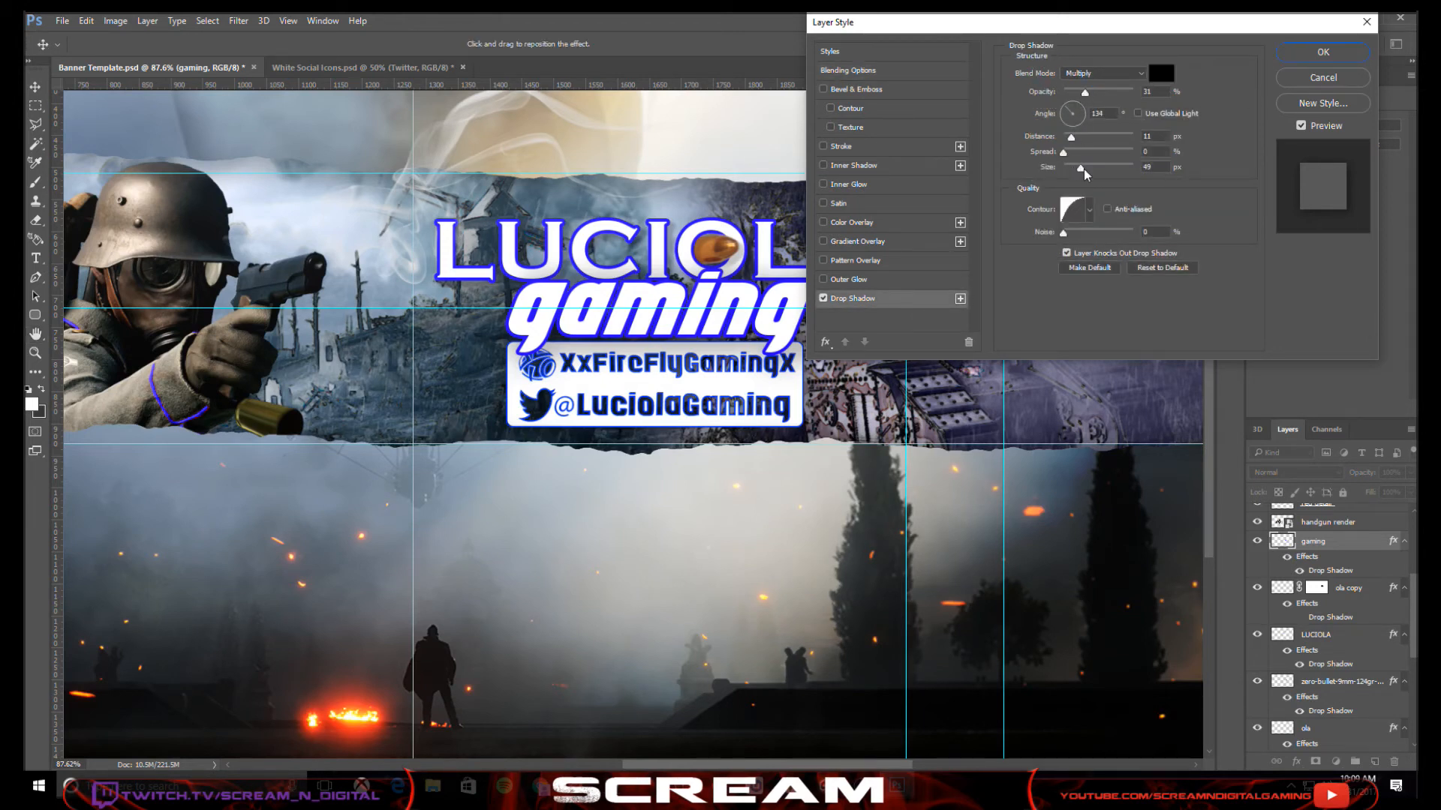
left_click_drag(1084, 171, 1072, 171)
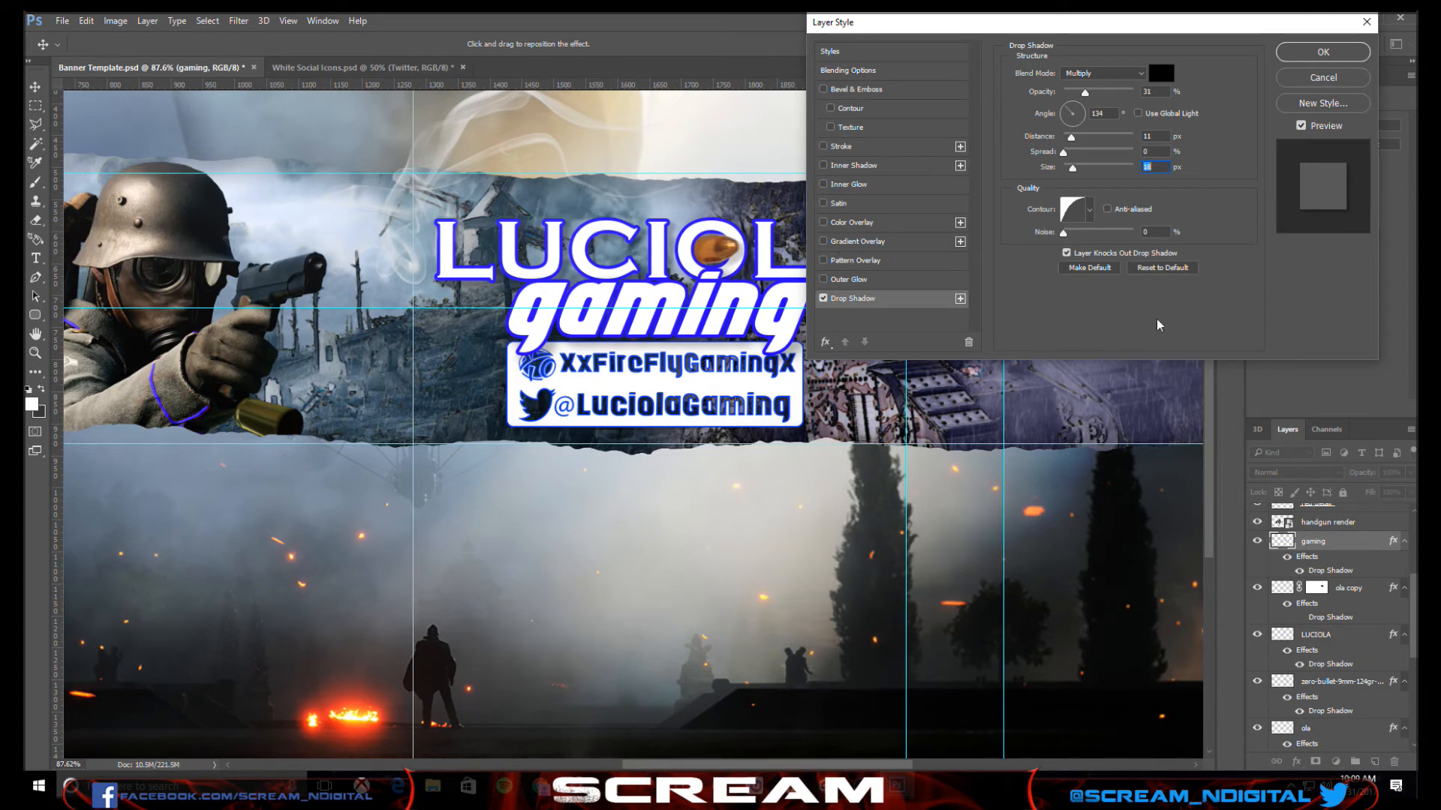
left_click(1333, 54)
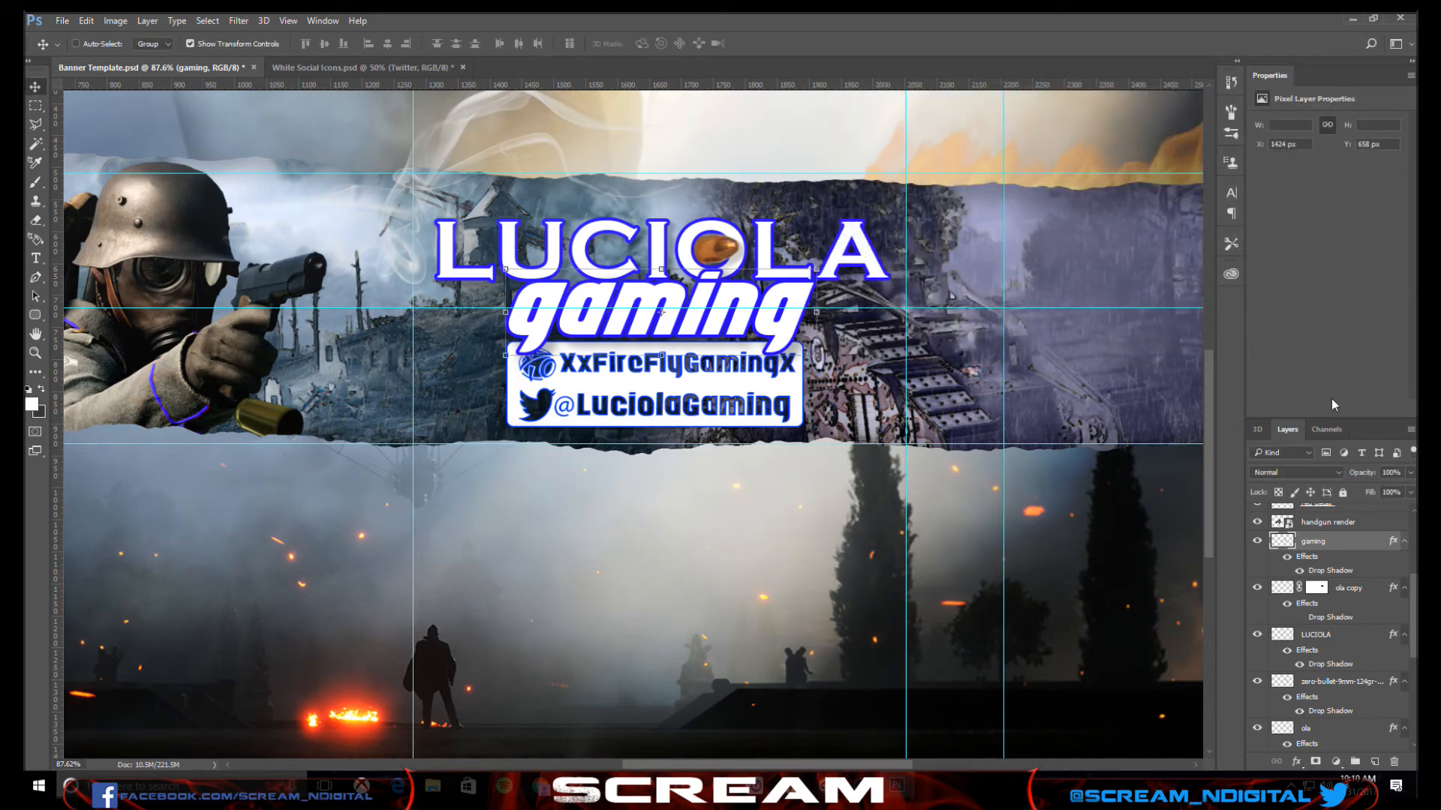
- Select the bg layer directly beneath the shadow layer
left_click(1336, 738)
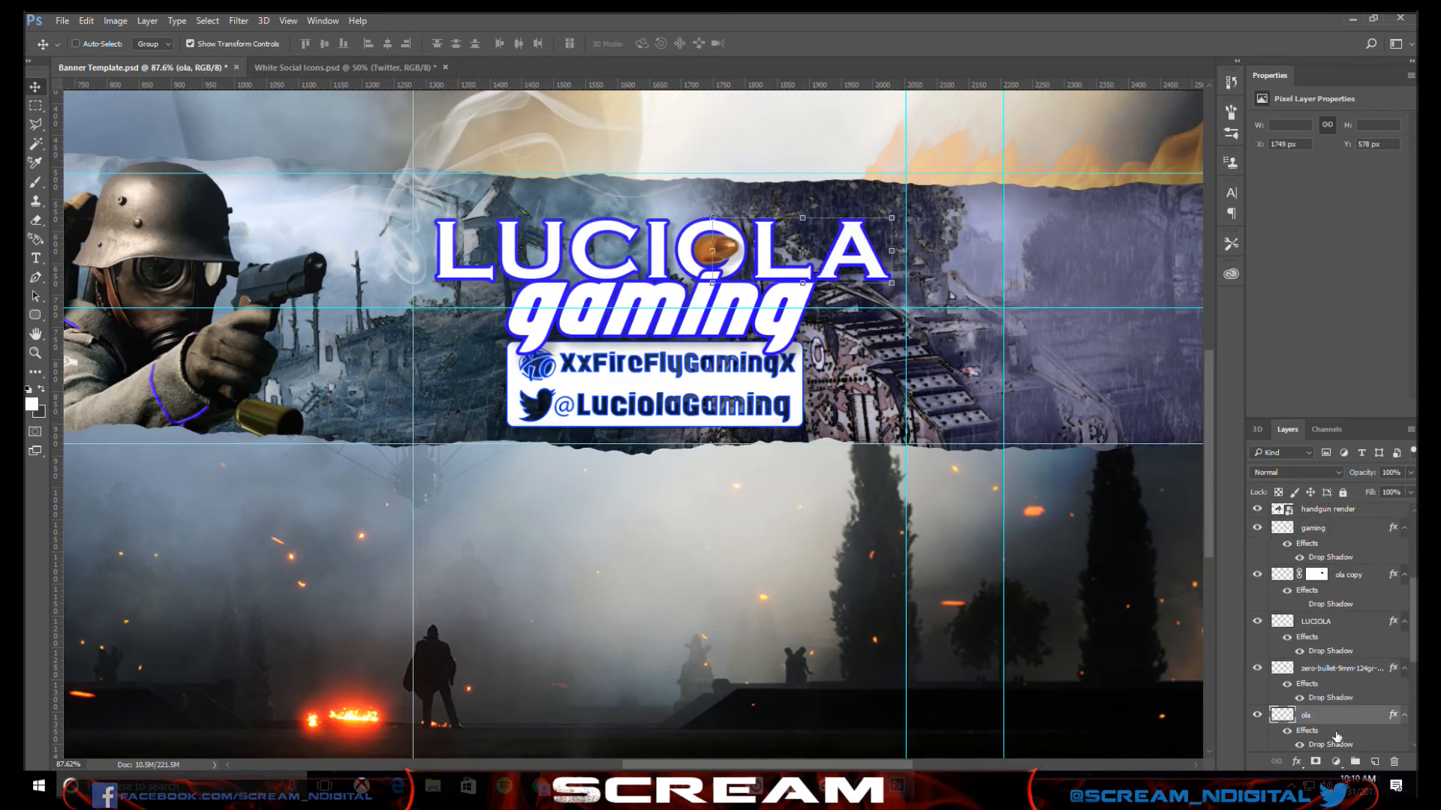
scroll(1366, 615, "up", 1)
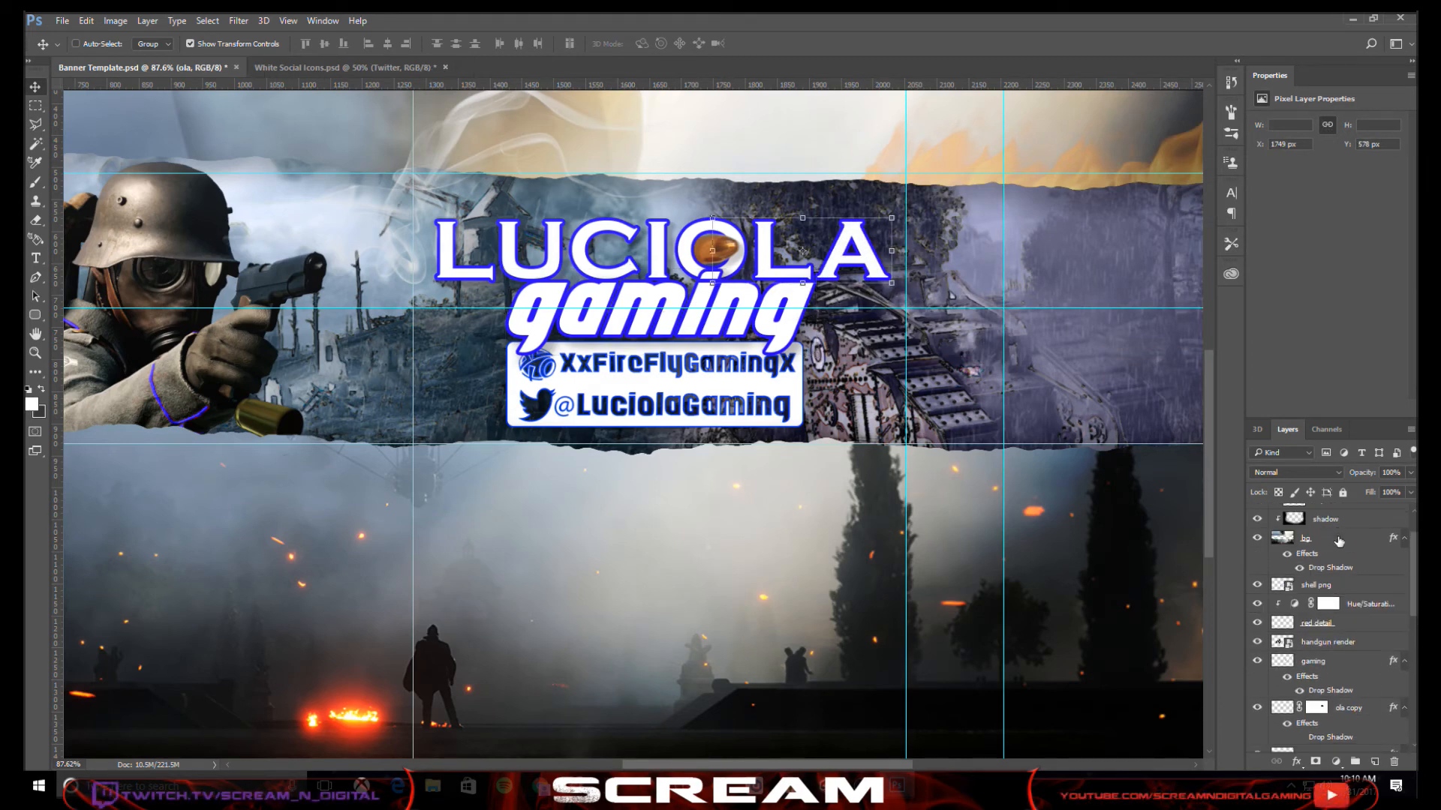
left_click(1337, 539)
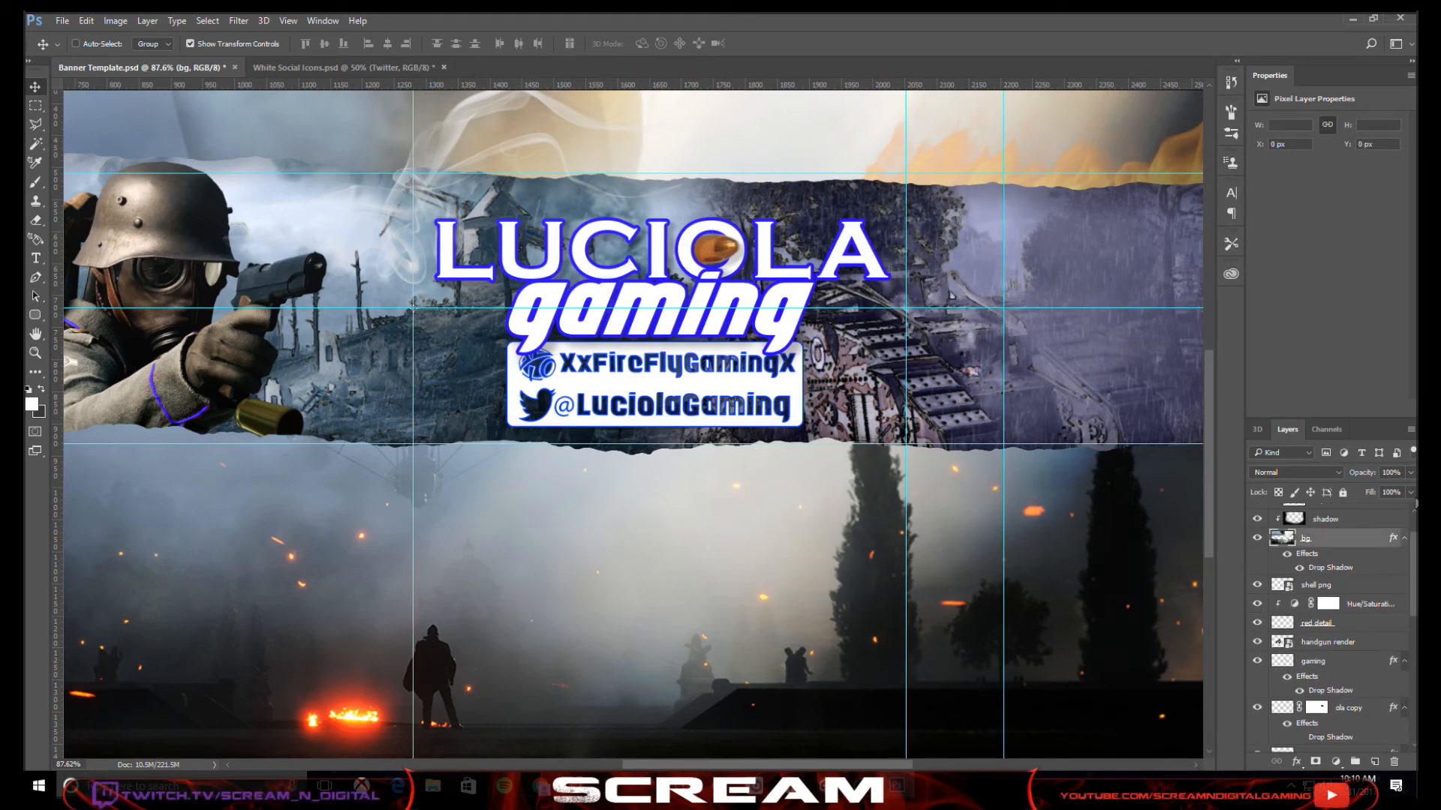